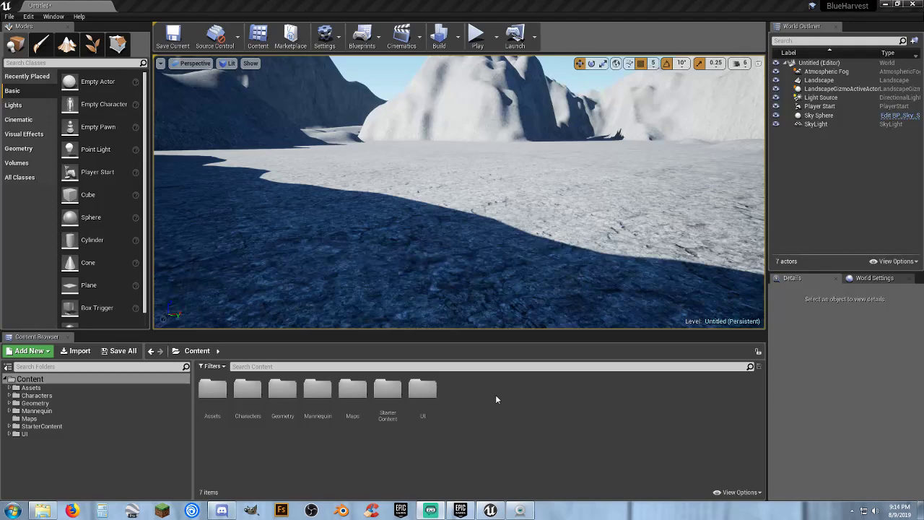
Start a play-in-editor session and run and jump the character across the open plain toward the mountains.
{"action": "left_click", "coordinate": [475, 35]}
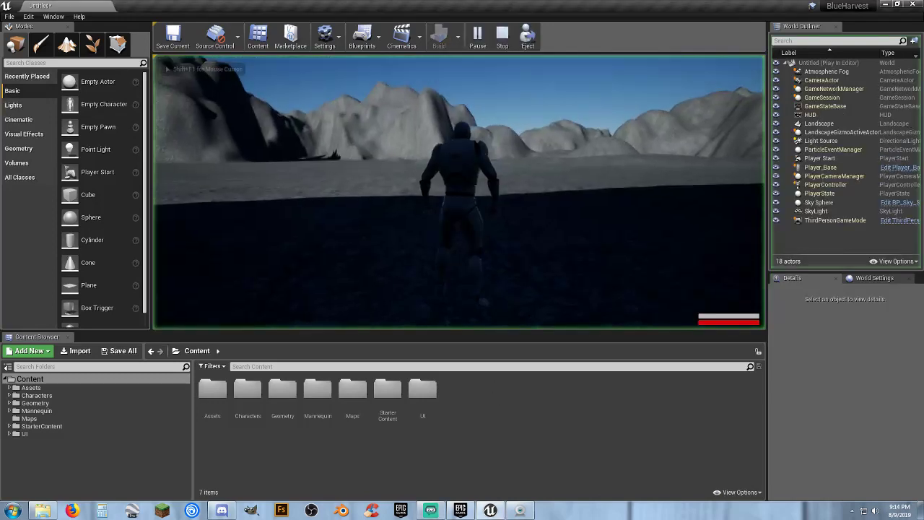
{"action": "key", "text": "w"}
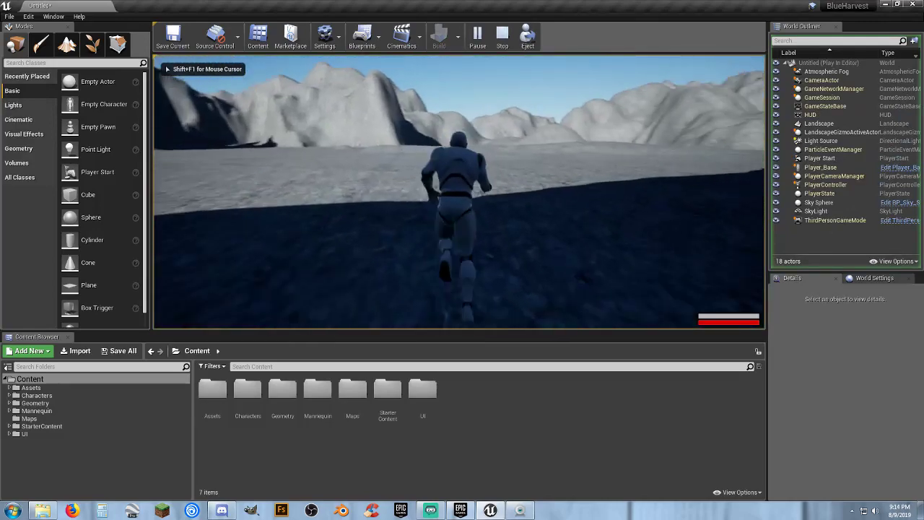
{"action": "key", "text": "w"}
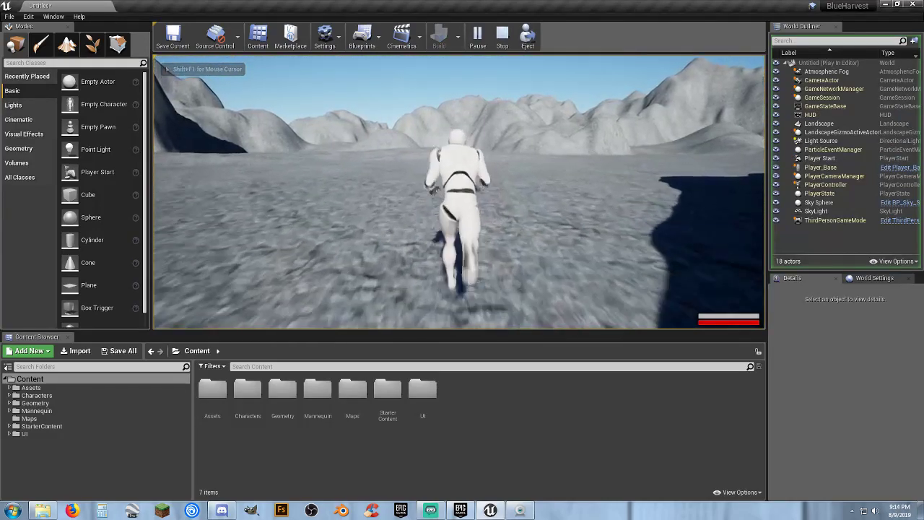
{"action": "key", "text": "space"}
{"action": "key", "text": "w"}
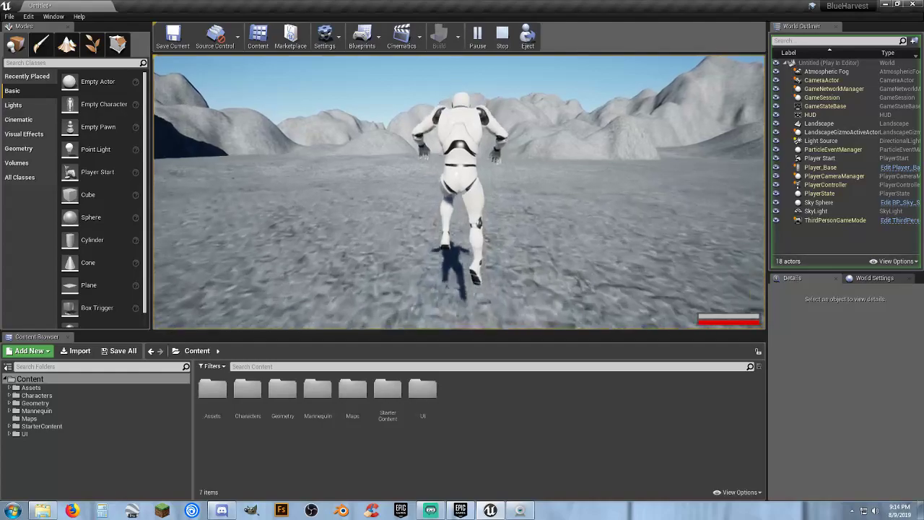
{"action": "key", "text": "w"}
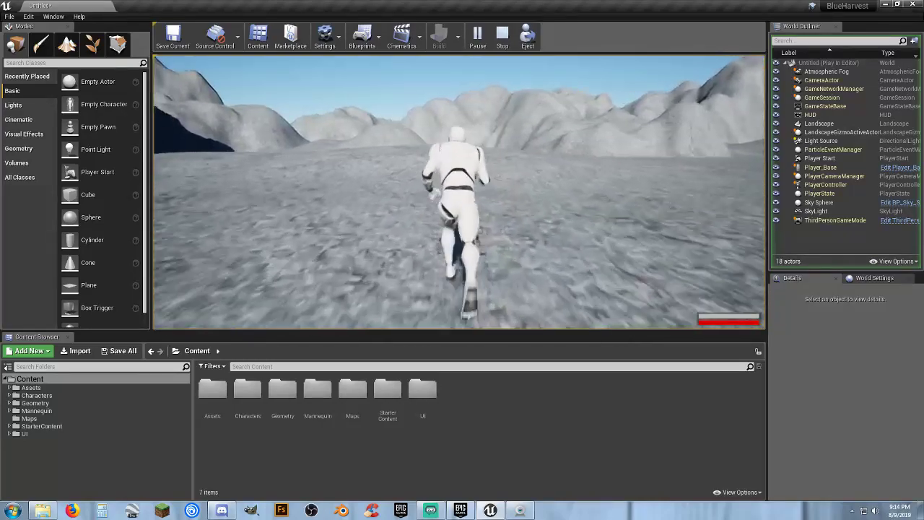
{"action": "key", "text": "space"}
{"action": "key", "text": "w"}
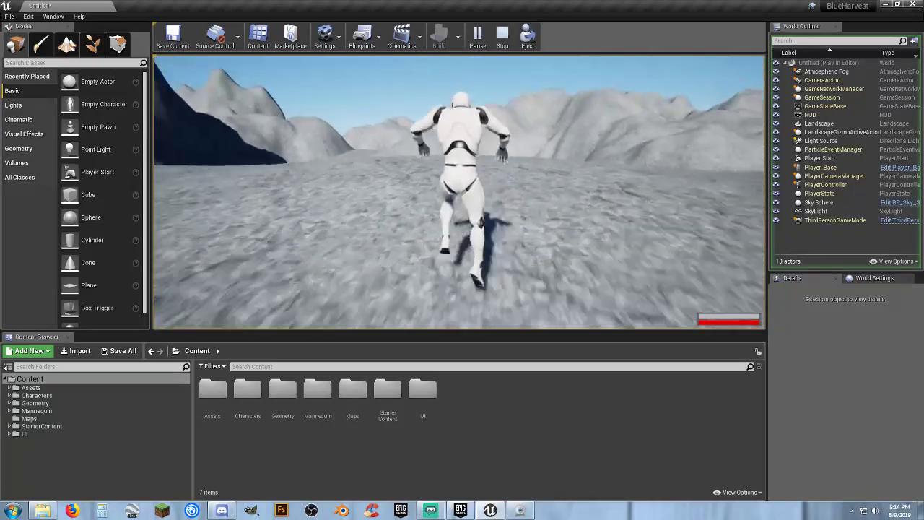
{"action": "key", "text": "w"}
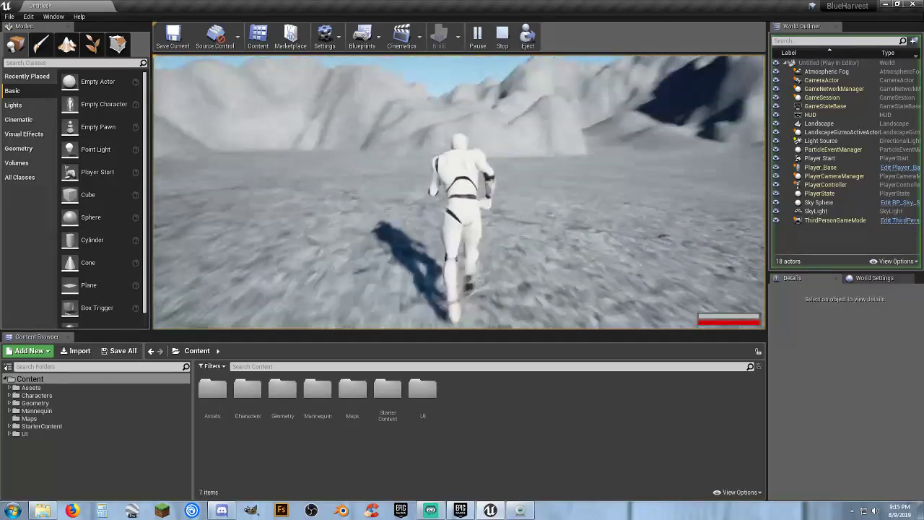
{"action": "key", "text": "w"}
{"action": "key", "text": "space"}
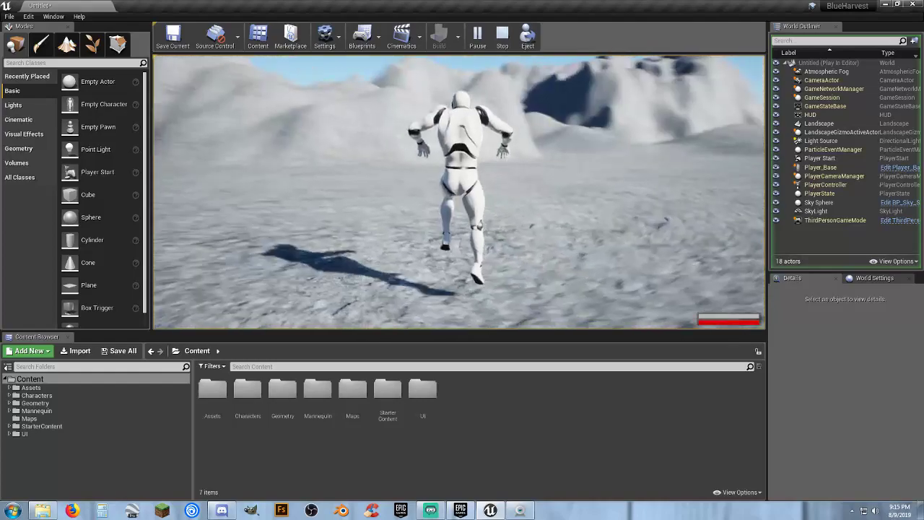
{"action": "key", "text": "w"}
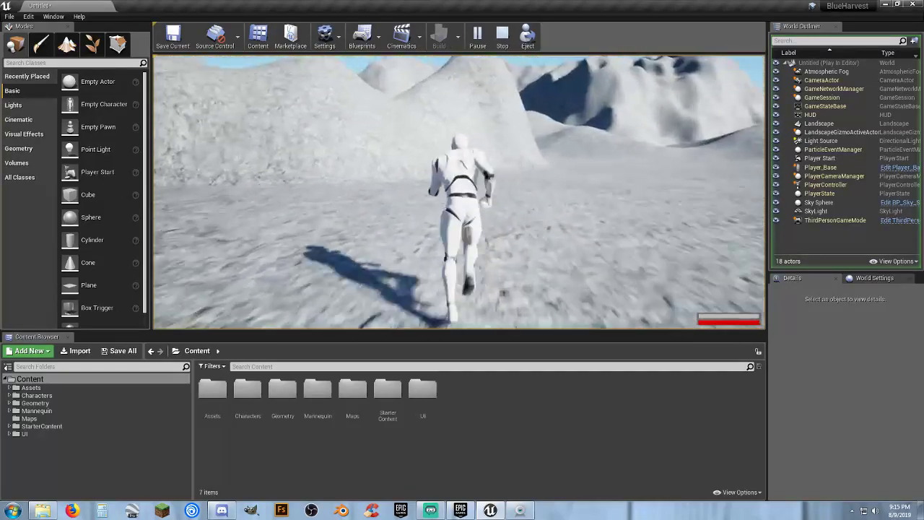
Run and jump the character up the mountain slopes and over the mounds to examine the sculpted terrain.
{"action": "key", "text": "w"}
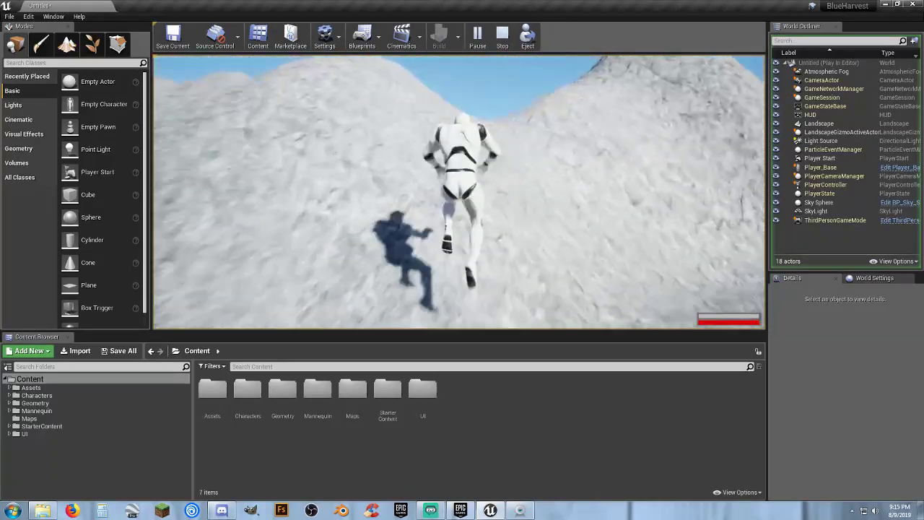
{"action": "key", "text": "w"}
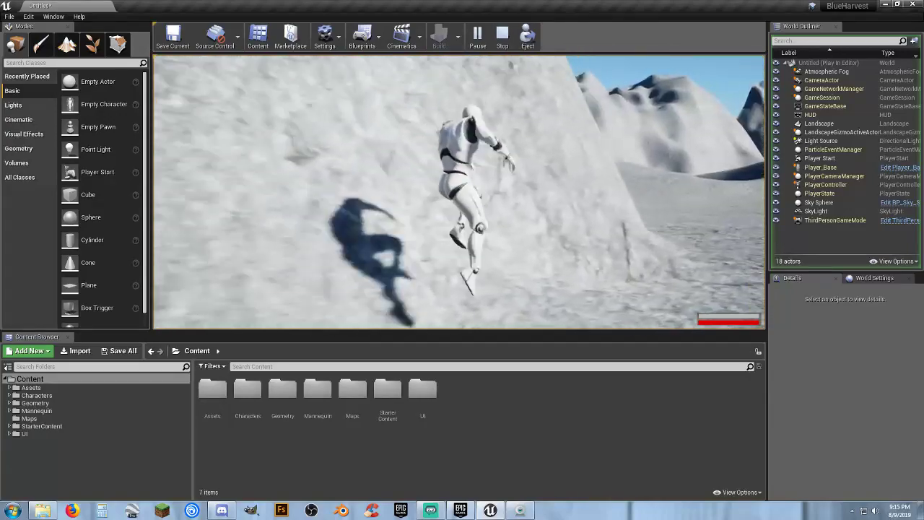
{"action": "key", "text": "w"}
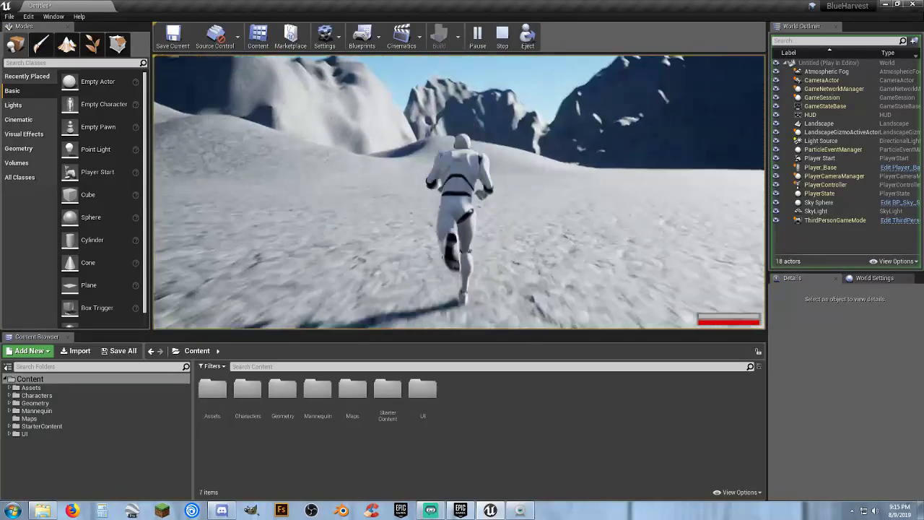
{"action": "key", "text": "w"}
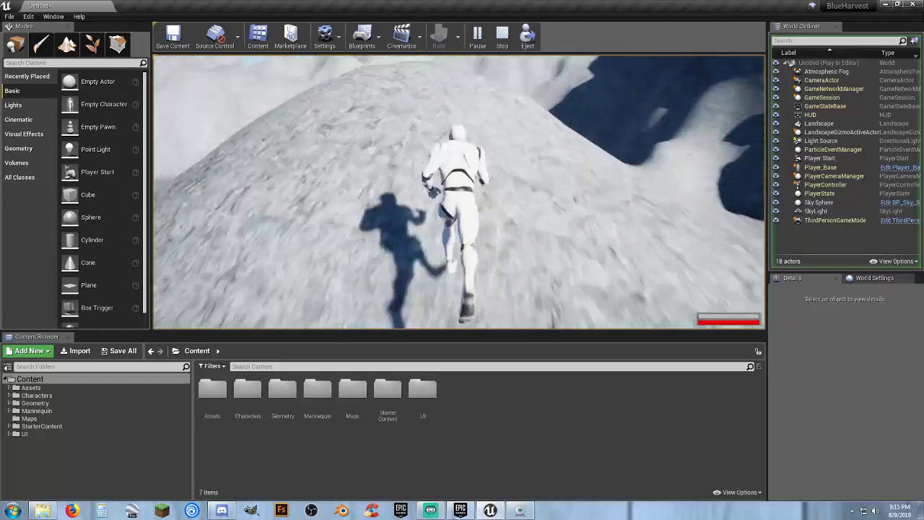
{"action": "key", "text": "w"}
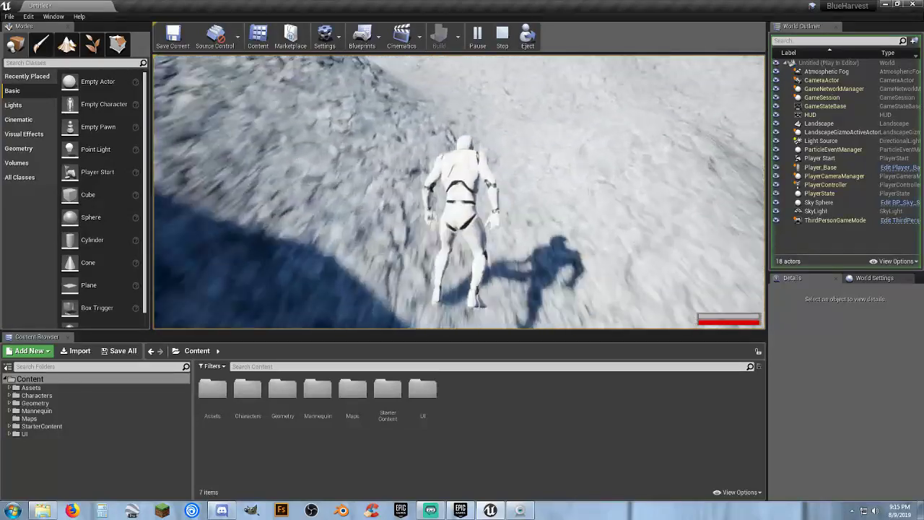
{"action": "key", "text": "w"}
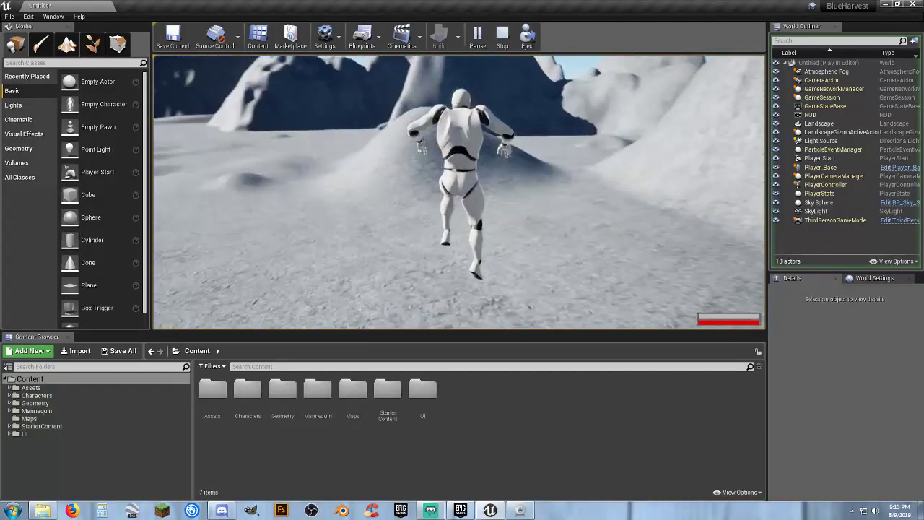
{"action": "key", "text": "w"}
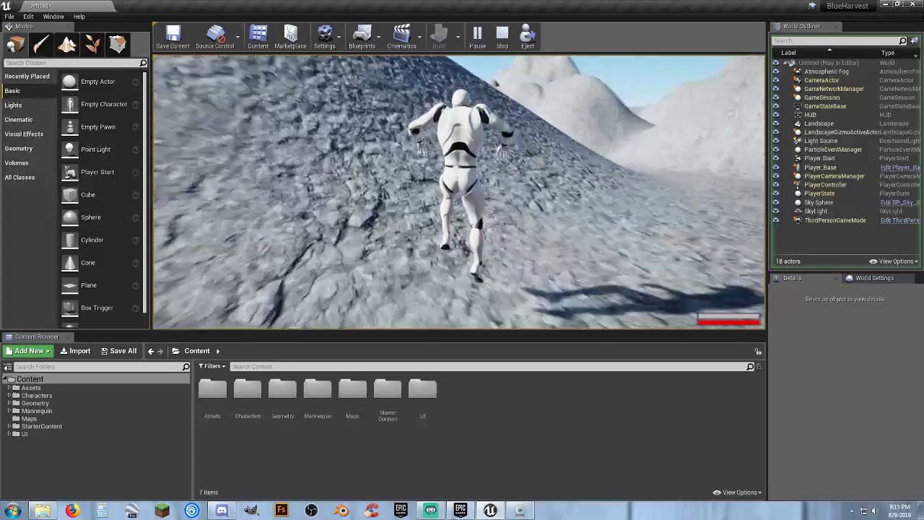
{"action": "key", "text": "w"}
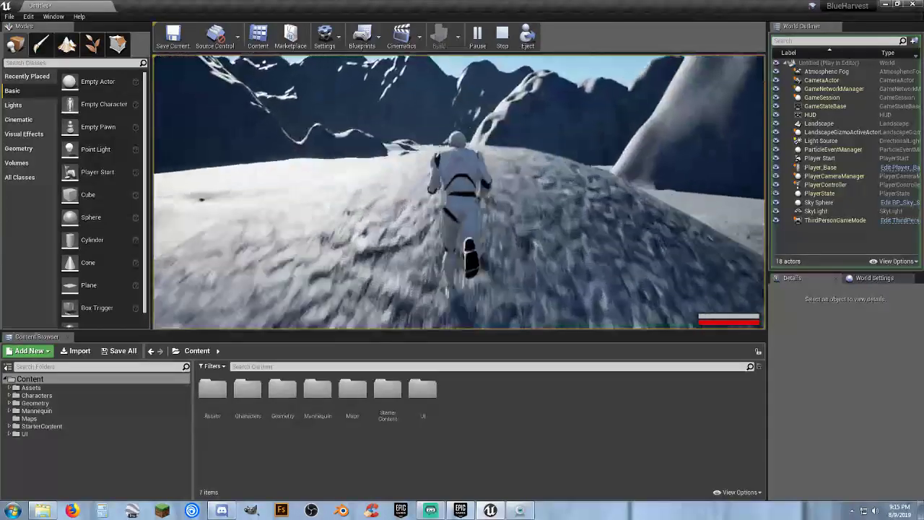
{"action": "key", "text": "space"}
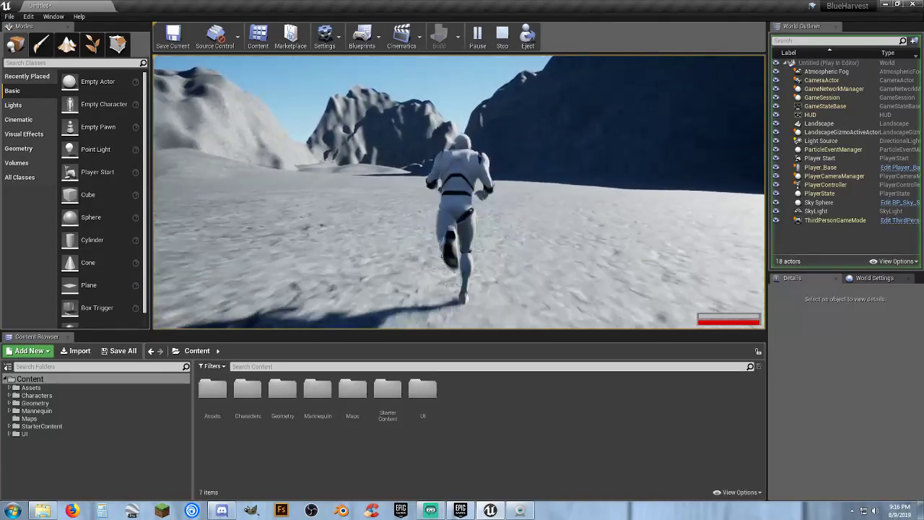
Run the character over the sunlit plain and hills to examine the layout of the surrounding mountains.
{"action": "key", "text": "w"}
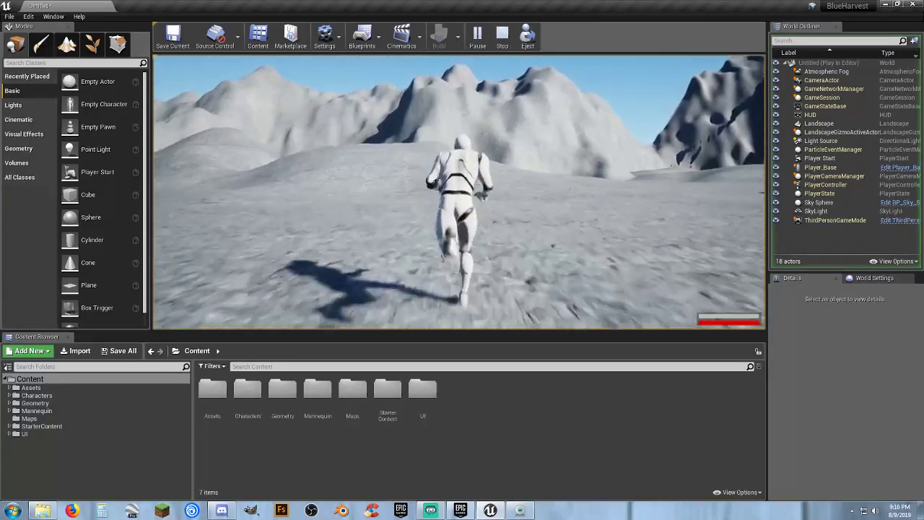
{"action": "key", "text": "w"}
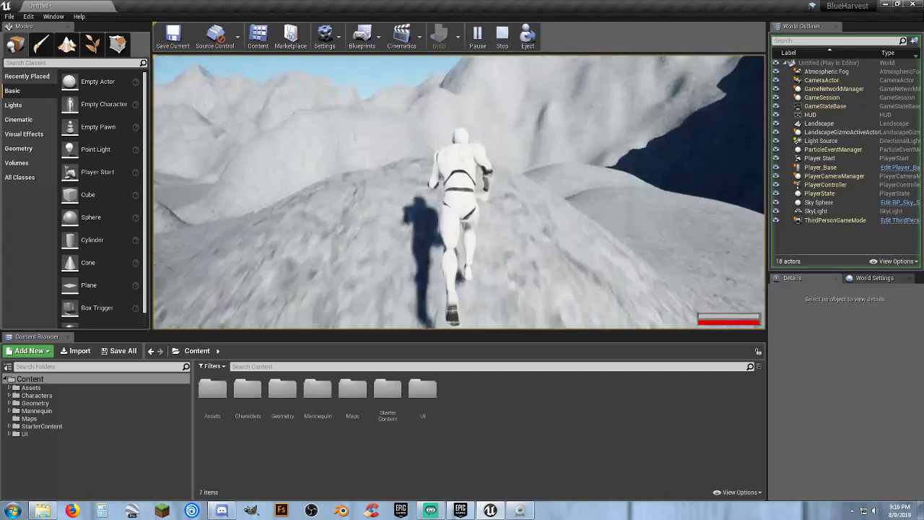
{"action": "key", "text": "w"}
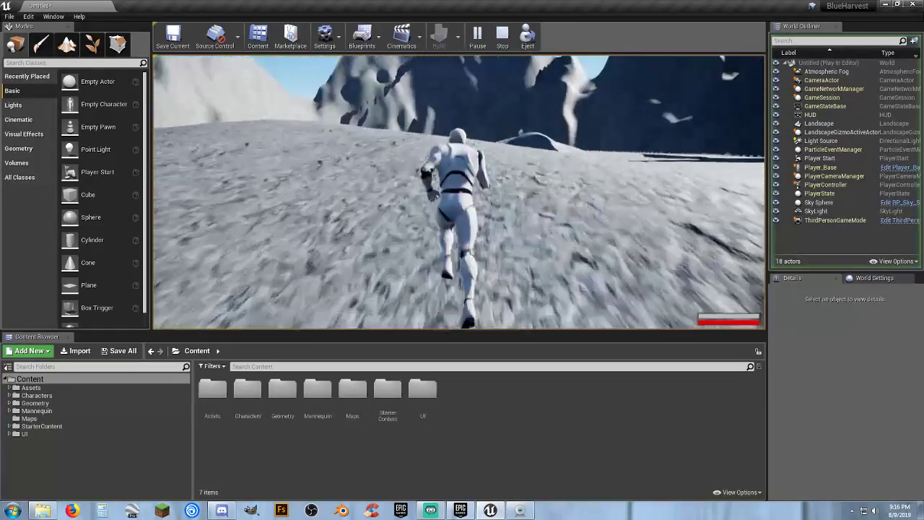
{"action": "key", "text": "a"}
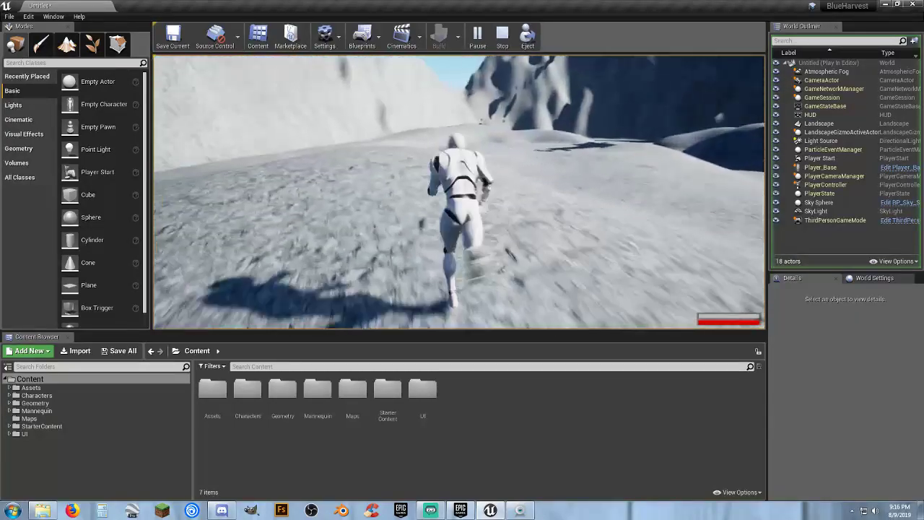
{"action": "key", "text": "a"}
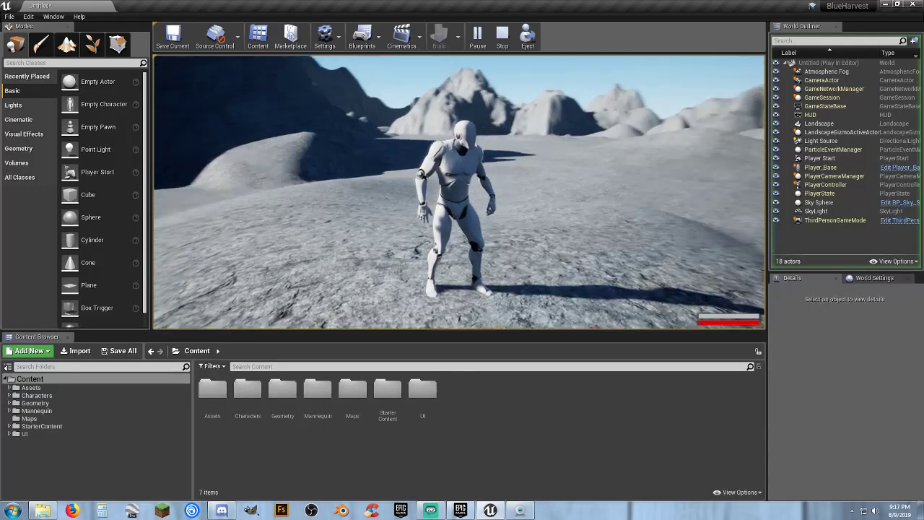
Run and jump the character along the shaded foot of the mountain to examine the ground in shadow.
{"action": "key", "text": "w"}
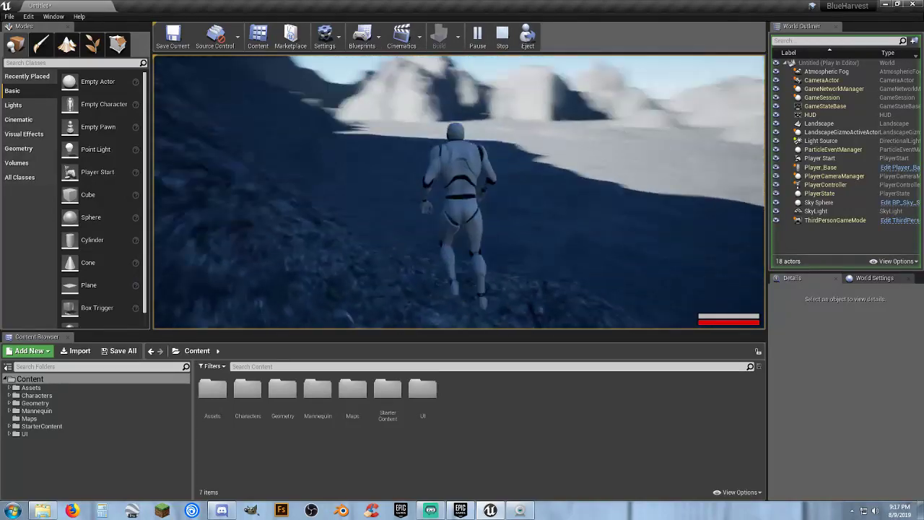
{"action": "key", "text": "s"}
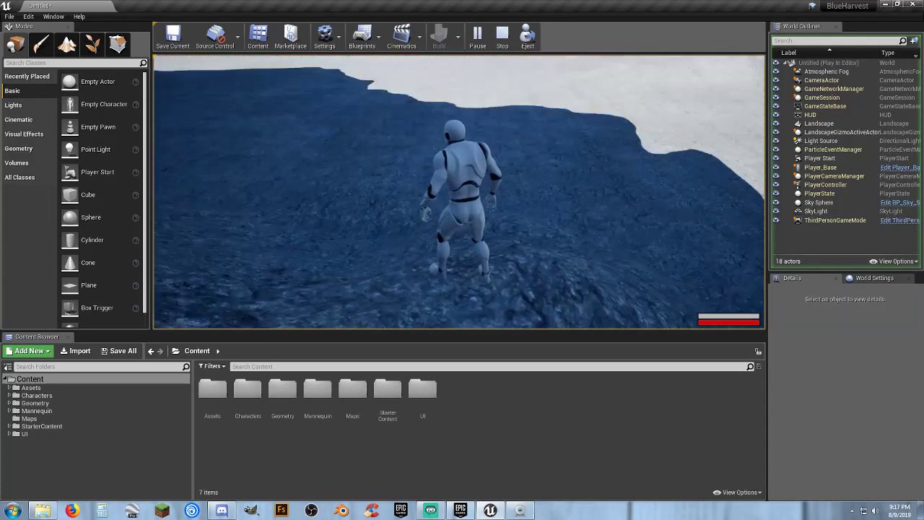
{"action": "key", "text": "w"}
{"action": "key", "text": "space"}
{"action": "key", "text": "w"}
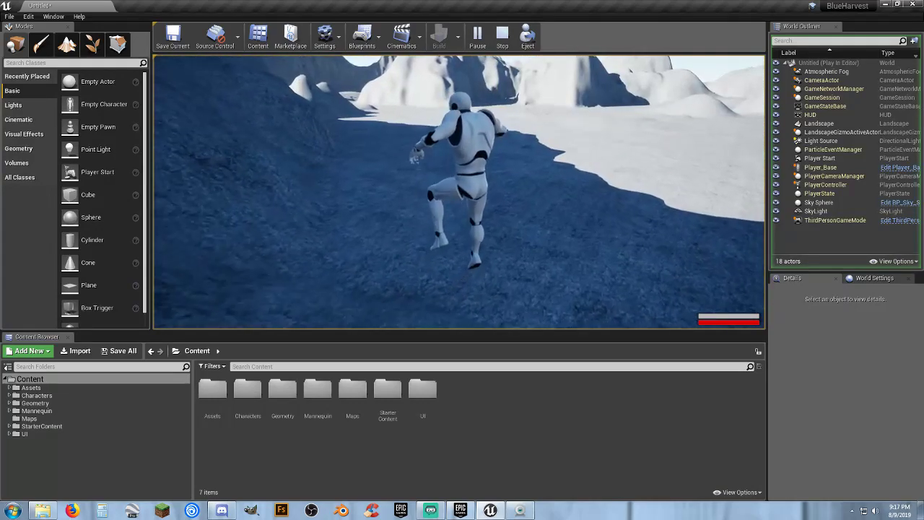
{"action": "key", "text": "w"}
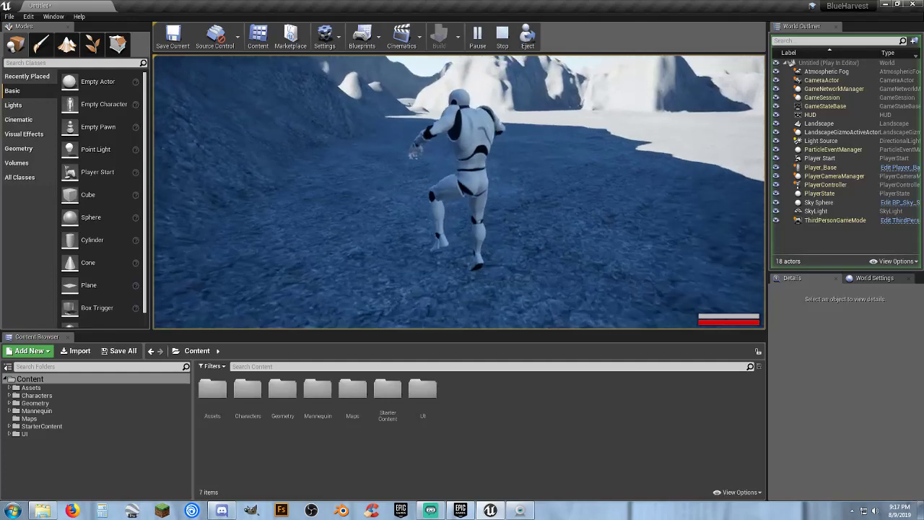
{"action": "key", "text": "w"}
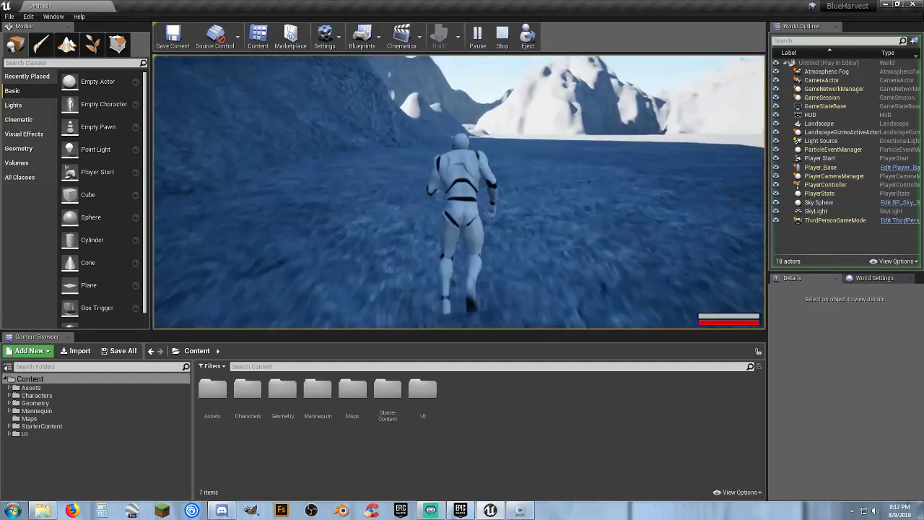
{"action": "key", "text": "space"}
{"action": "key", "text": "w"}
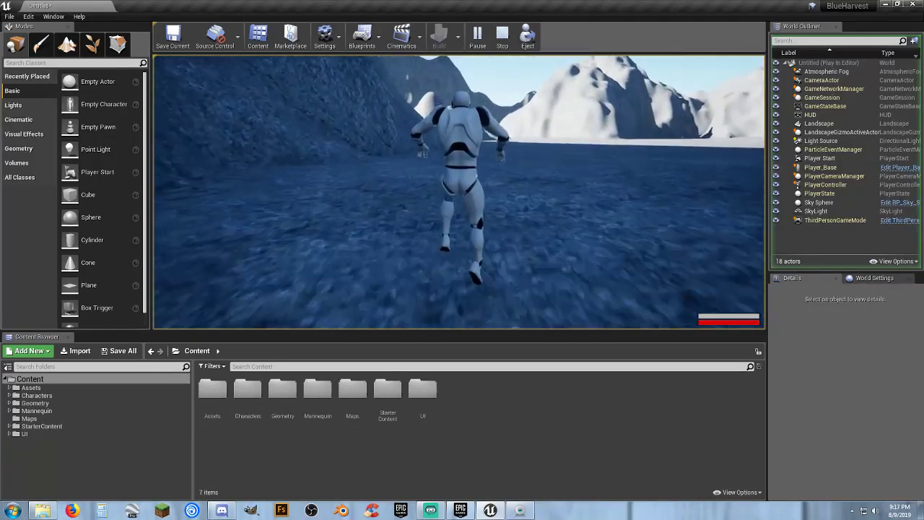
{"action": "key", "text": "w"}
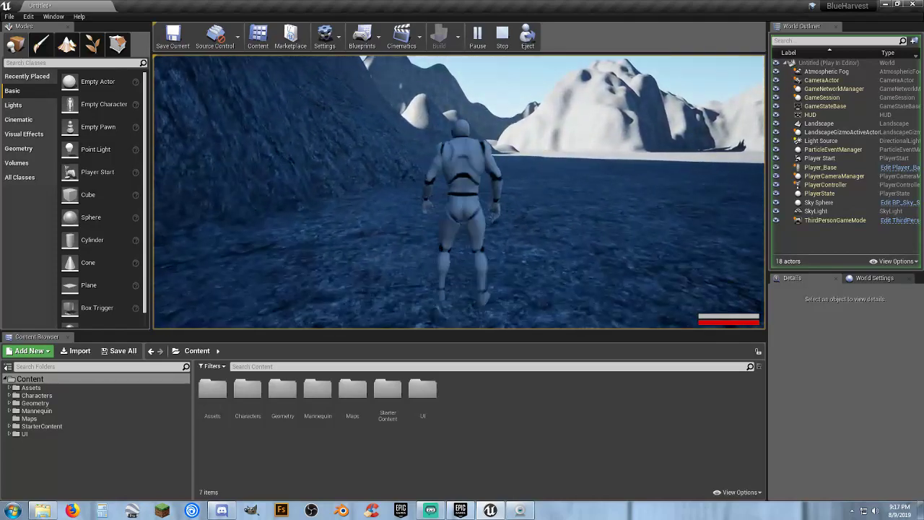
Run the character back and forth beside the shaded cliff to examine the dark rock and ground from several angles.
{"action": "key", "text": "s"}
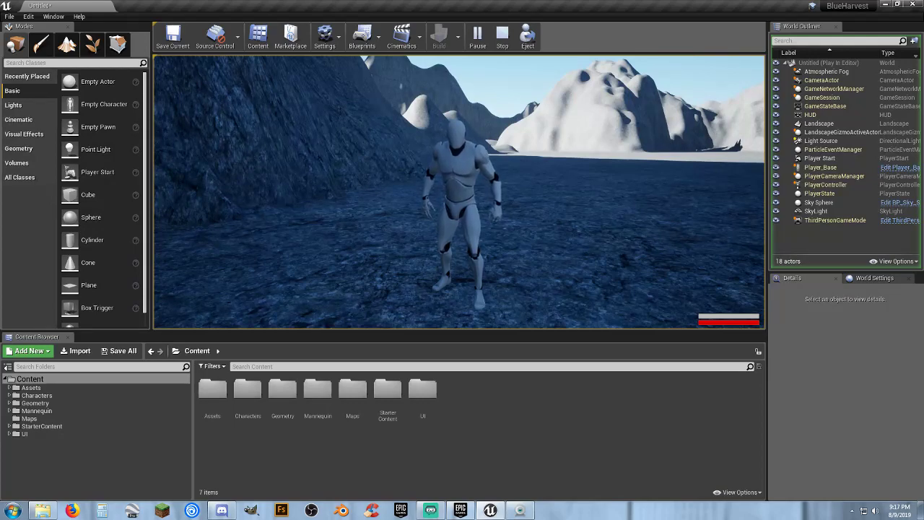
{"action": "key", "text": "w"}
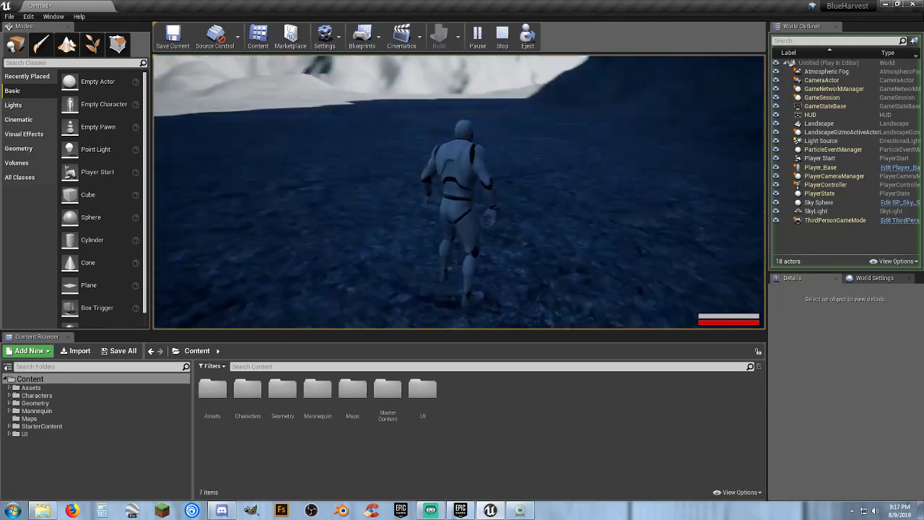
{"action": "key", "text": "w"}
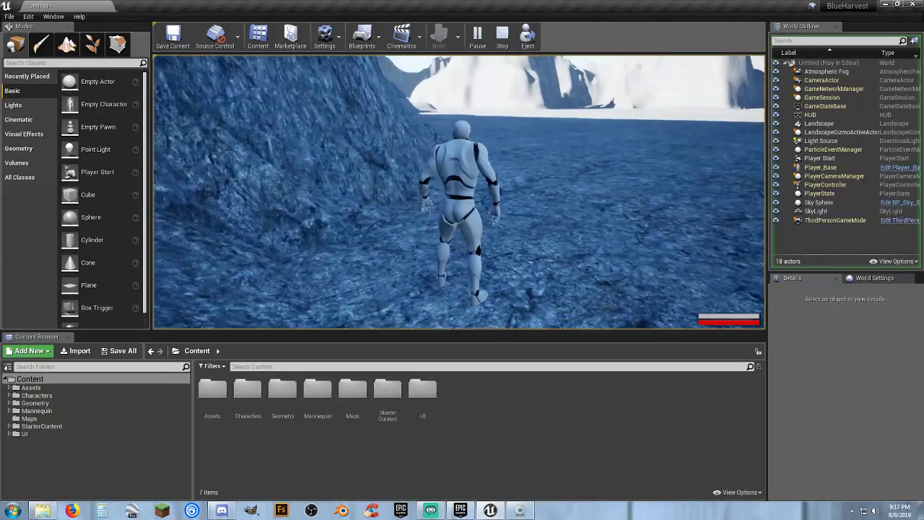
{"action": "key", "text": "w"}
{"action": "key", "text": "s"}
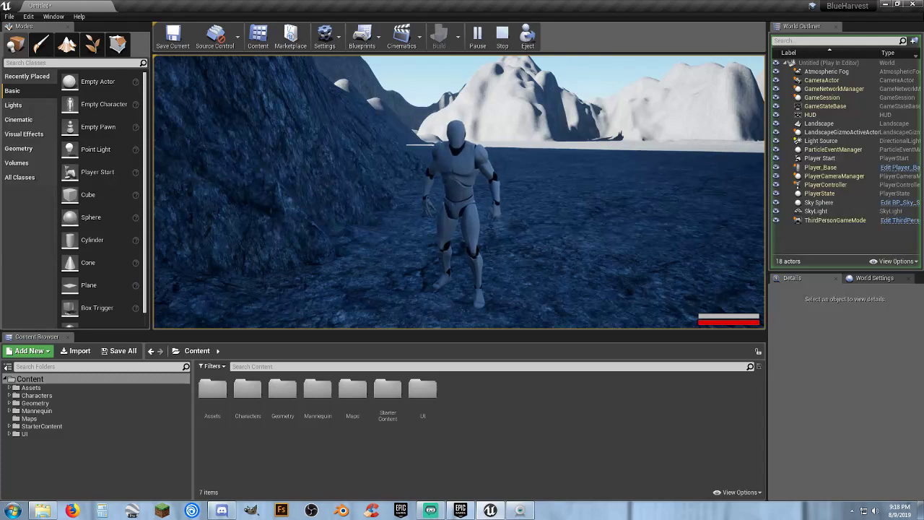
{"action": "key", "text": "w"}
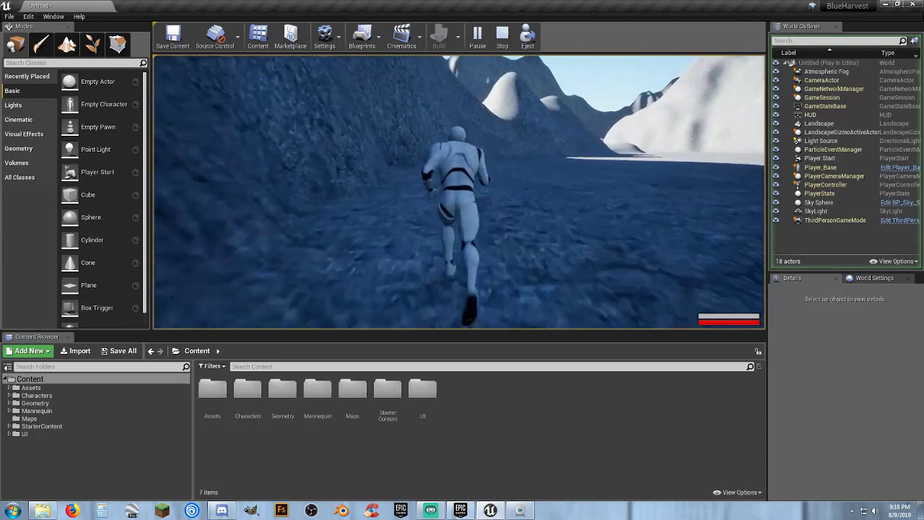
{"action": "key", "text": "s"}
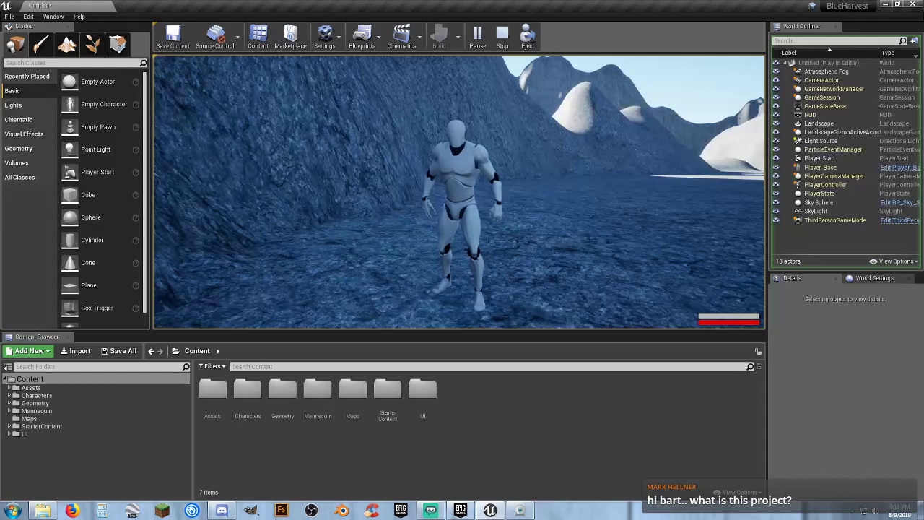
Jump and run the character along the cliff base, turning around to compare the shaded ground with the sunlit mountains.
{"action": "key", "text": "s"}
{"action": "key", "text": "space"}
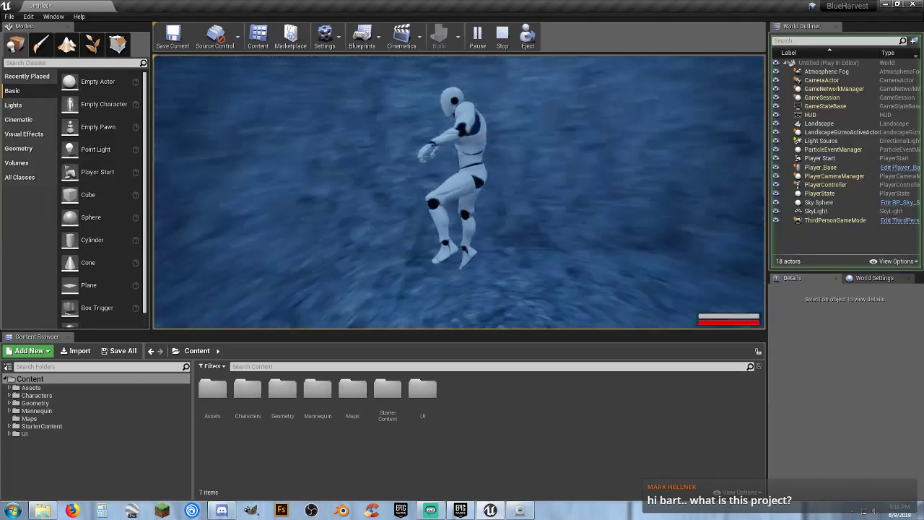
{"action": "key", "text": "s"}
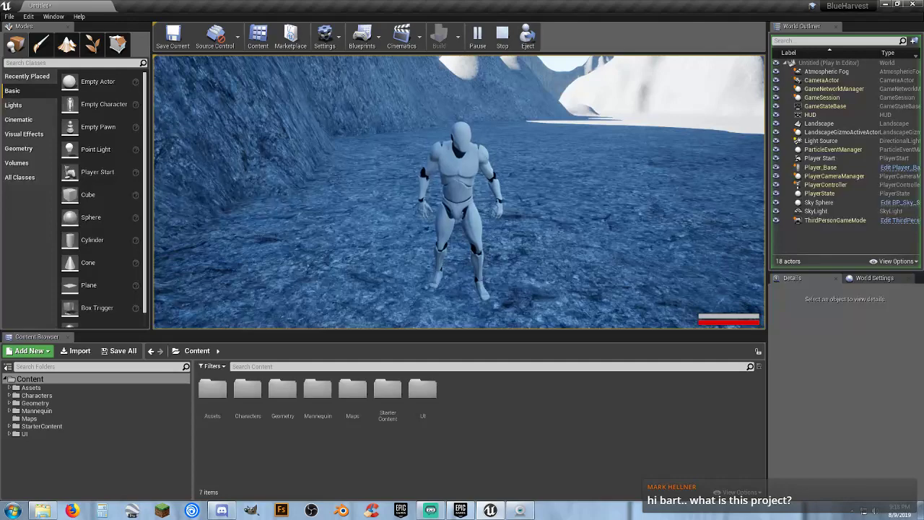
{"action": "key", "text": "w"}
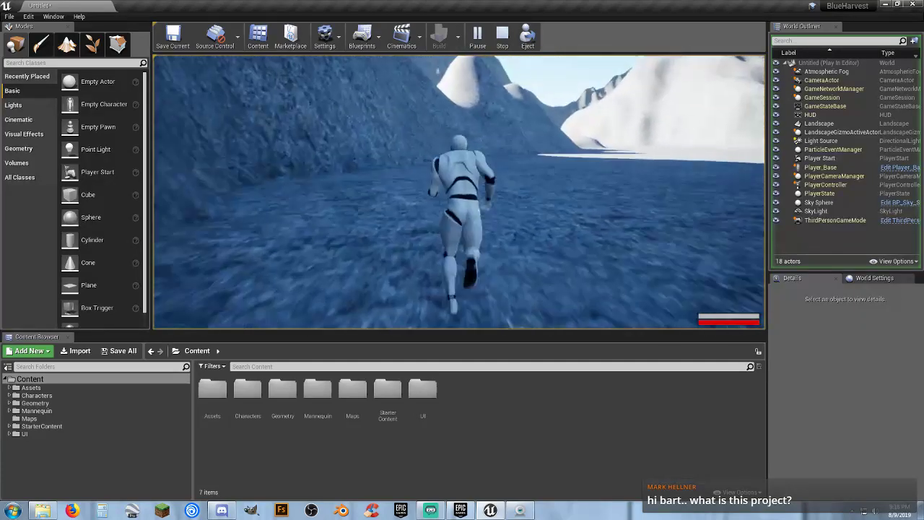
{"action": "key", "text": "s"}
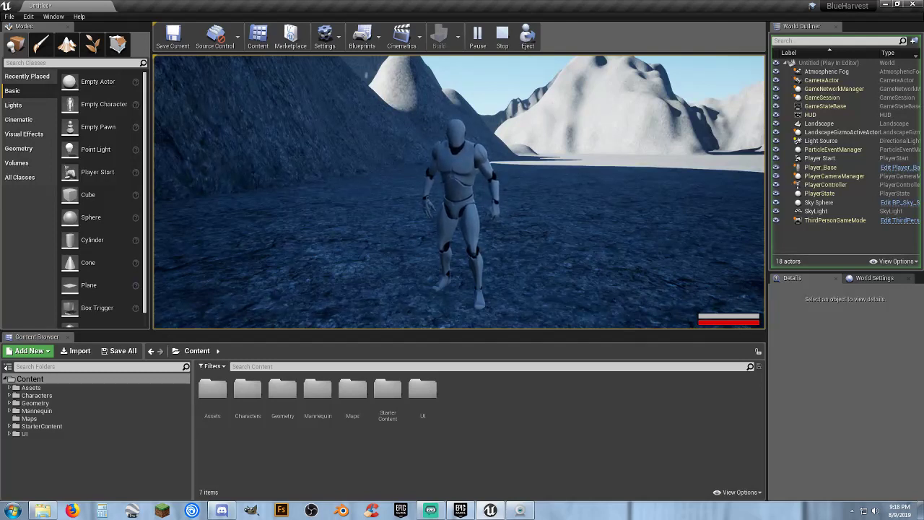
{"action": "key", "text": "w"}
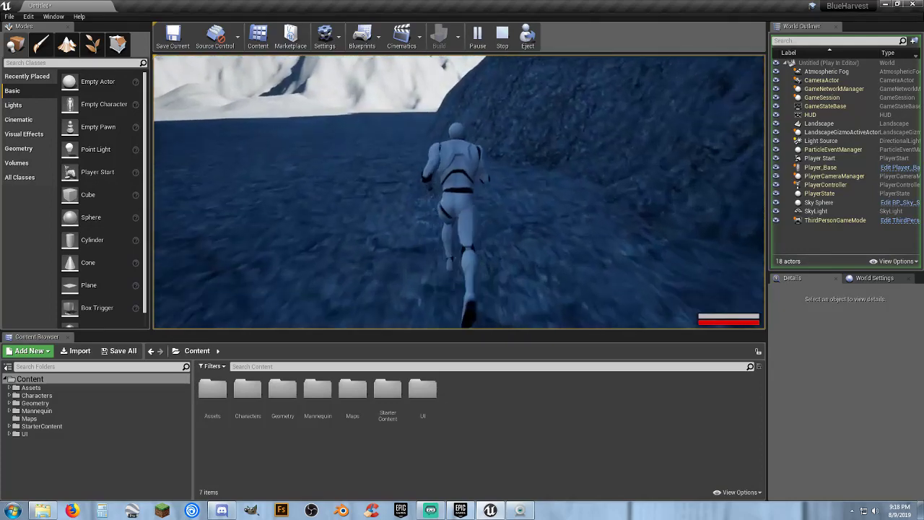
{"action": "key", "text": "s"}
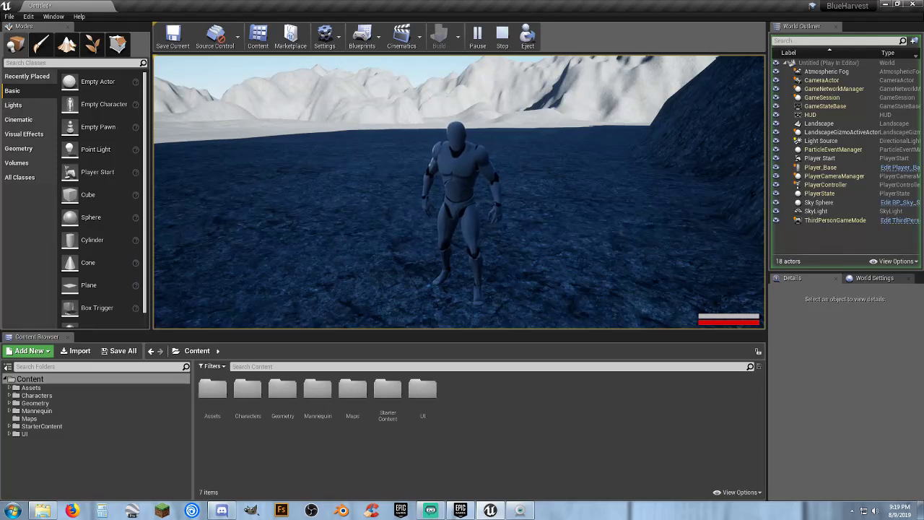
Run and jump the character across the shaded valley floor to examine its edges, and end the play session.
{"action": "key", "text": "w"}
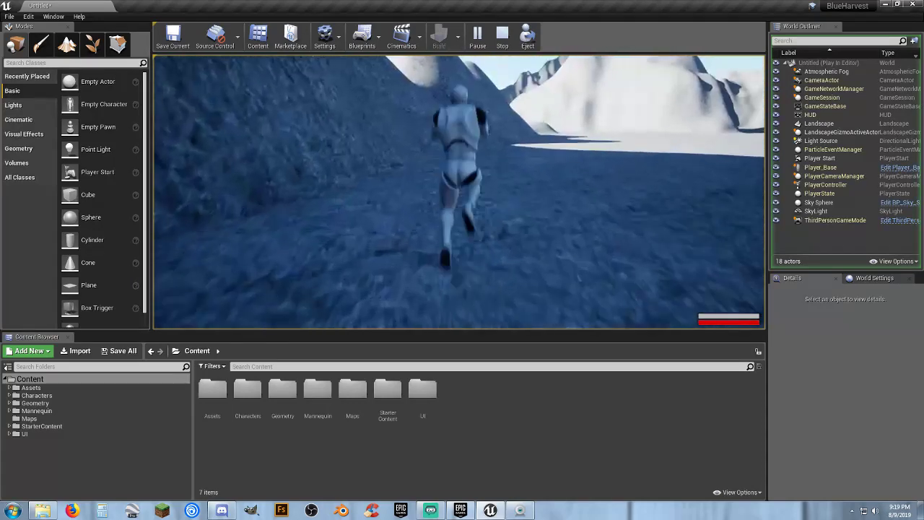
{"action": "key", "text": "space"}
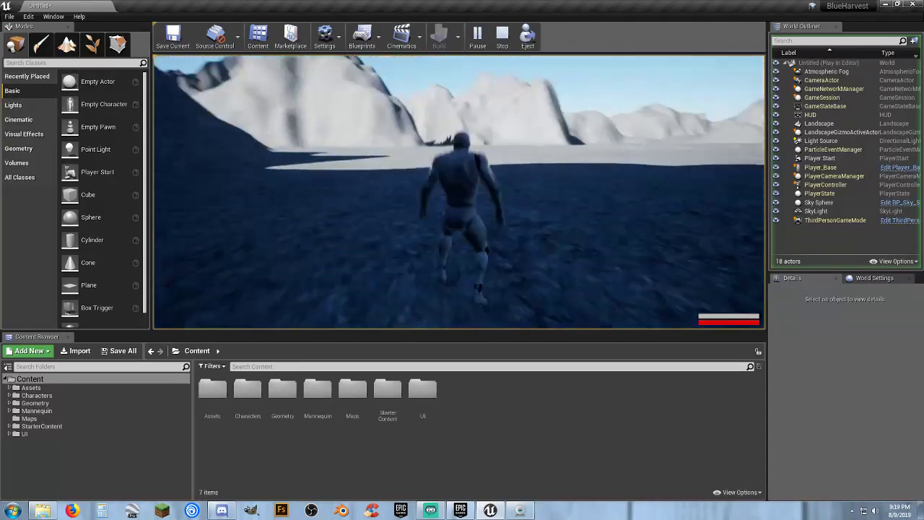
{"action": "key", "text": "d"}
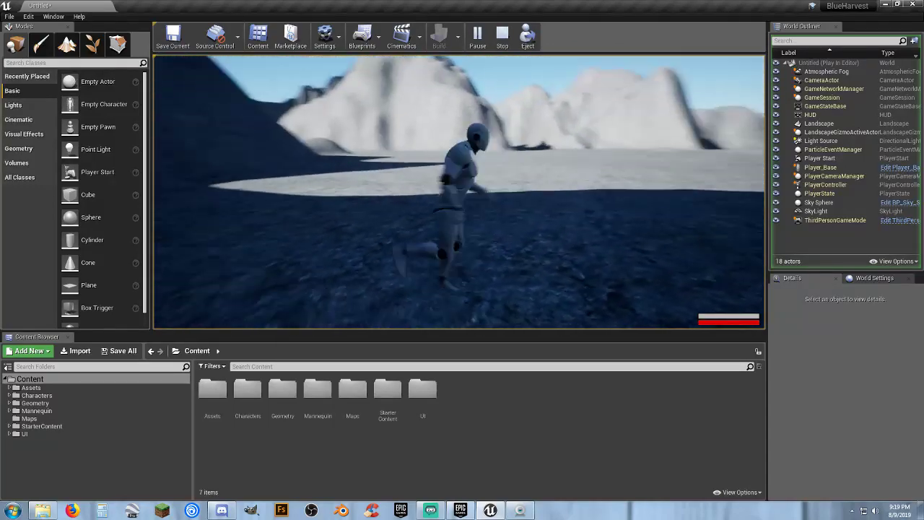
{"action": "key", "text": "s"}
{"action": "key", "text": "w"}
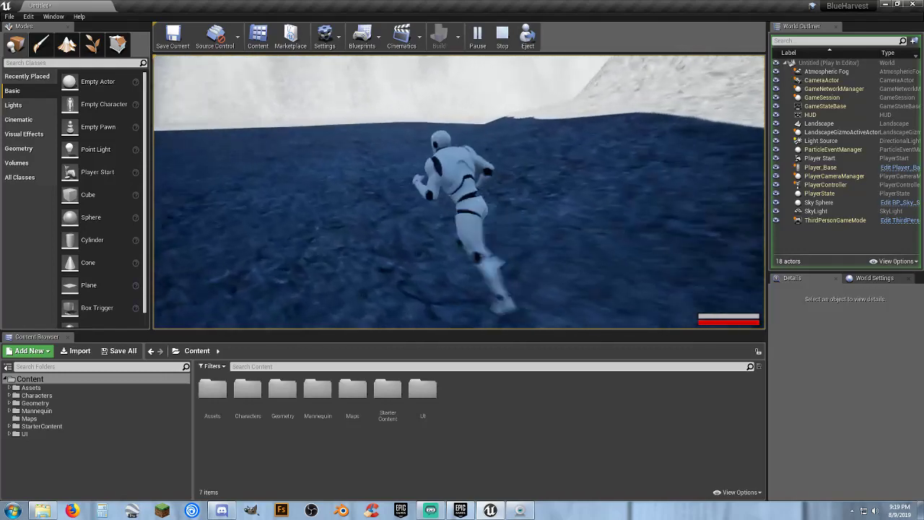
{"action": "key", "text": "w"}
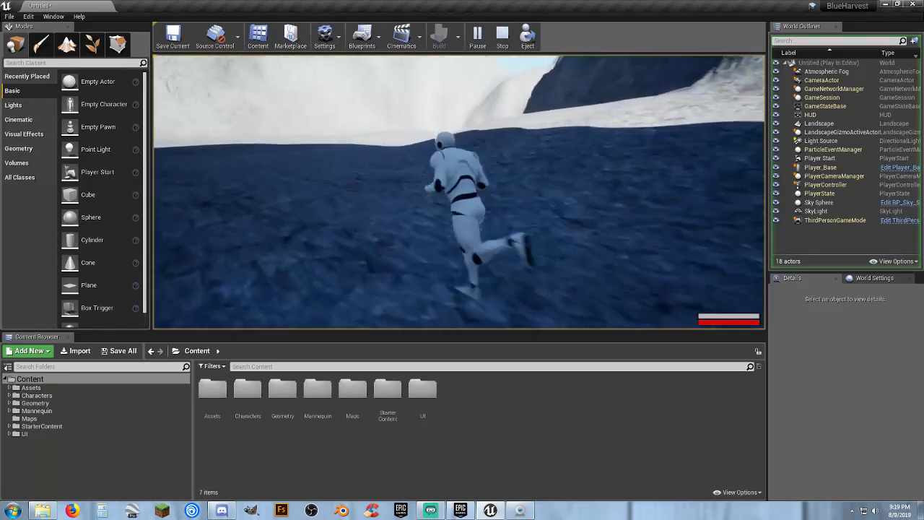
{"action": "key", "text": "w"}
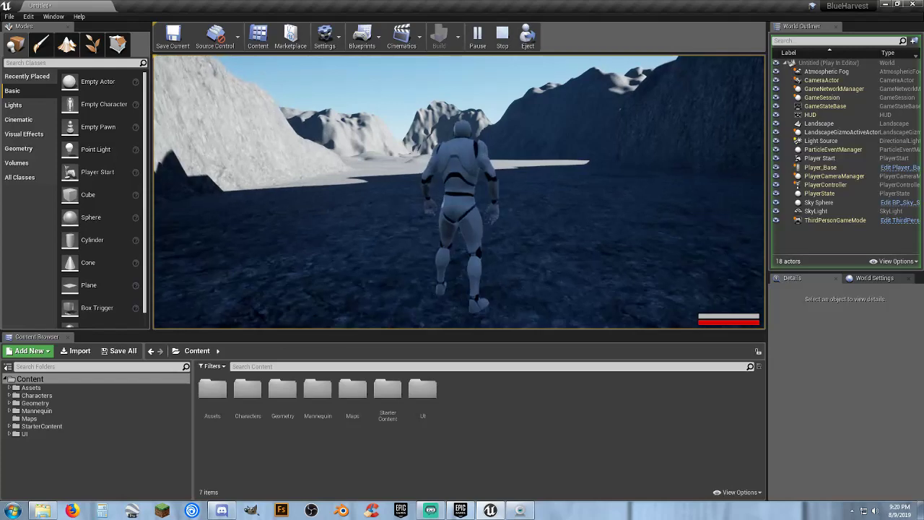
{"action": "key", "text": "Escape"}
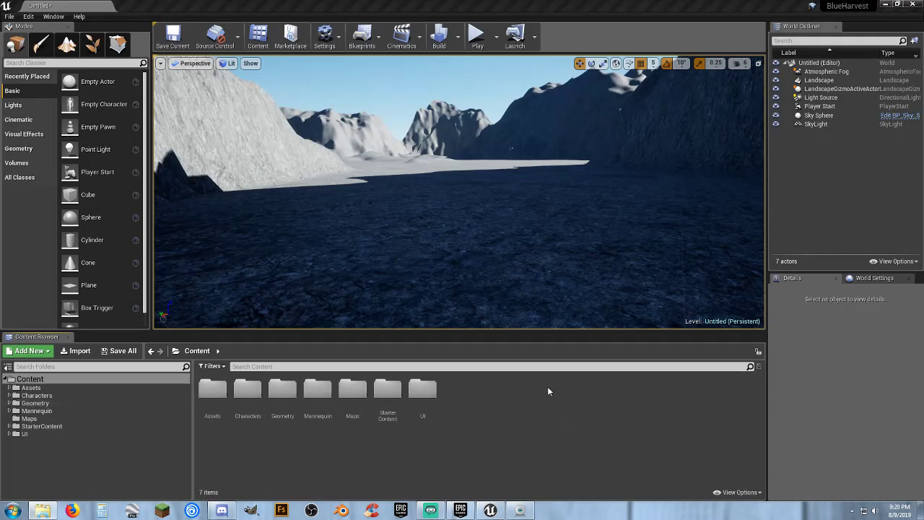
Fly over the landscape to examine the mountain ranges, valleys and shadow patches from above.
{"action": "right_click_drag", "start_coordinate": [477, 225], "coordinate": [534, 220]}
{"action": "key", "text": "w"}
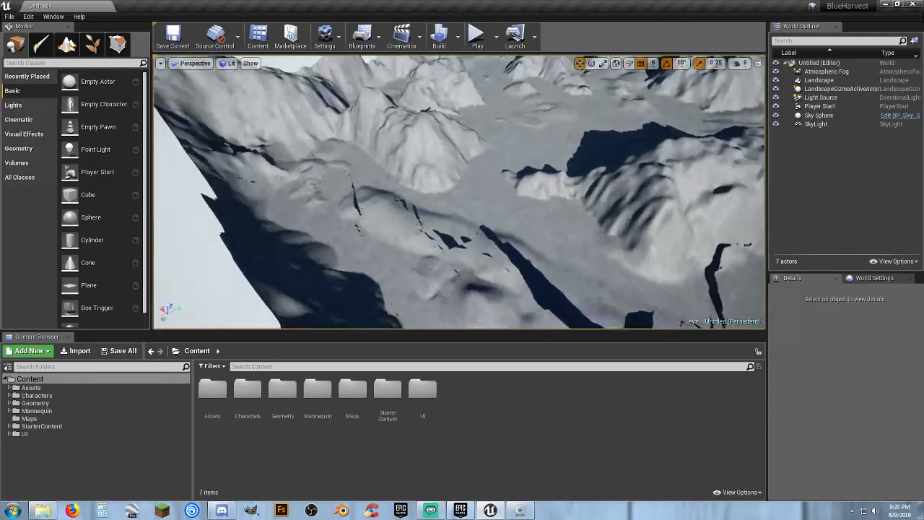
{"action": "right_click_drag", "start_coordinate": [407, 174], "coordinate": [479, 210]}
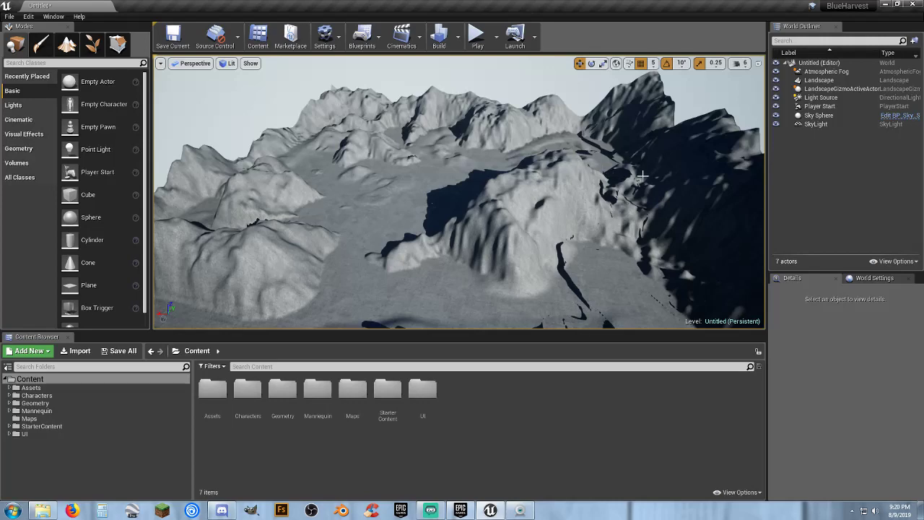
{"action": "right_click_drag", "start_coordinate": [643, 175], "coordinate": [643, 175]}
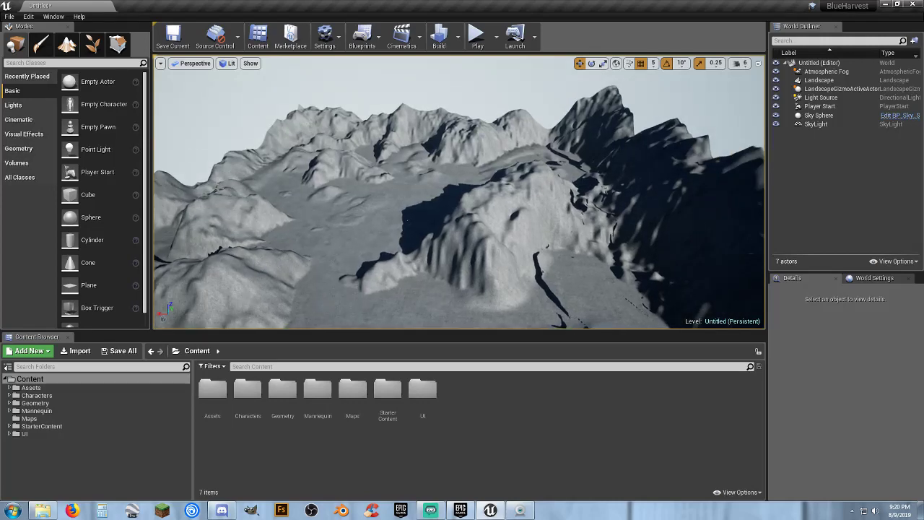
{"action": "right_click_drag", "start_coordinate": [219, 188], "coordinate": [213, 258]}
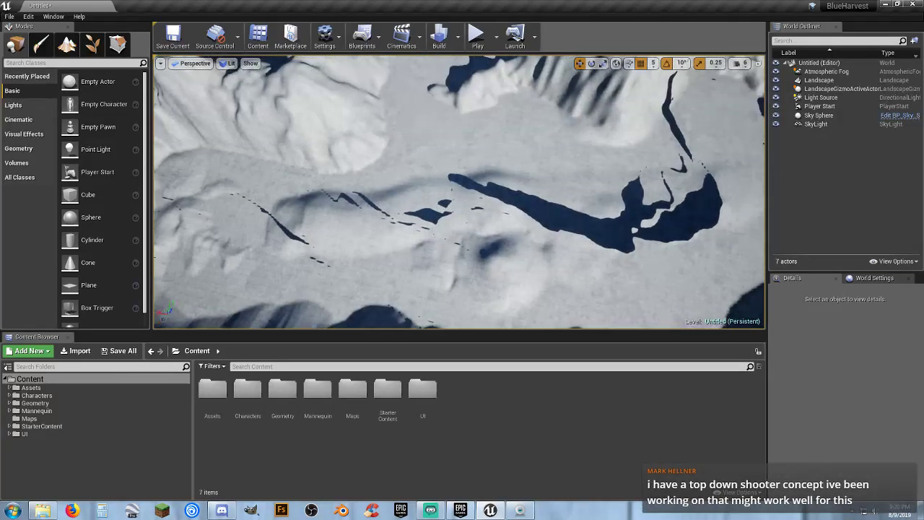
{"action": "right_click_drag", "start_coordinate": [469, 226], "coordinate": [443, 210]}
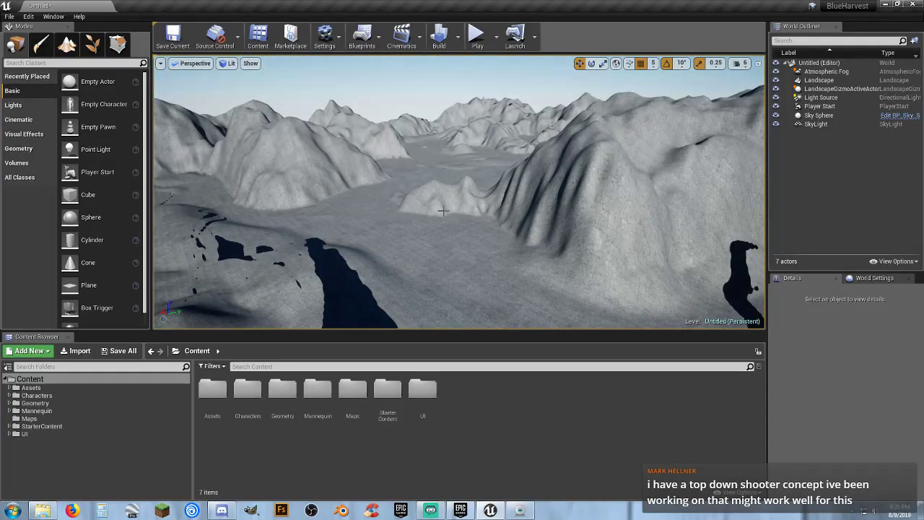
{"action": "right_click_drag", "start_coordinate": [443, 210], "coordinate": [443, 162]}
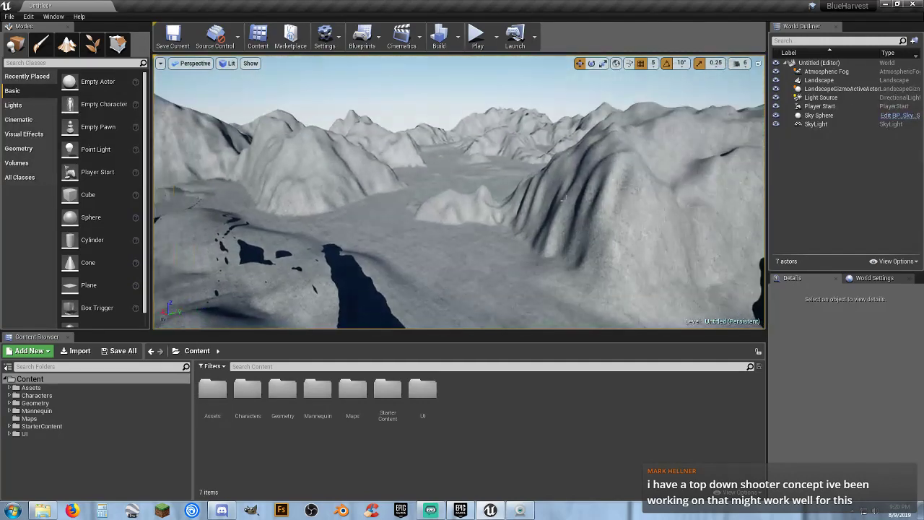
Select the Sky Sphere and examine the shaded mountains and the plain around it.
{"action": "left_click", "coordinate": [818, 115]}
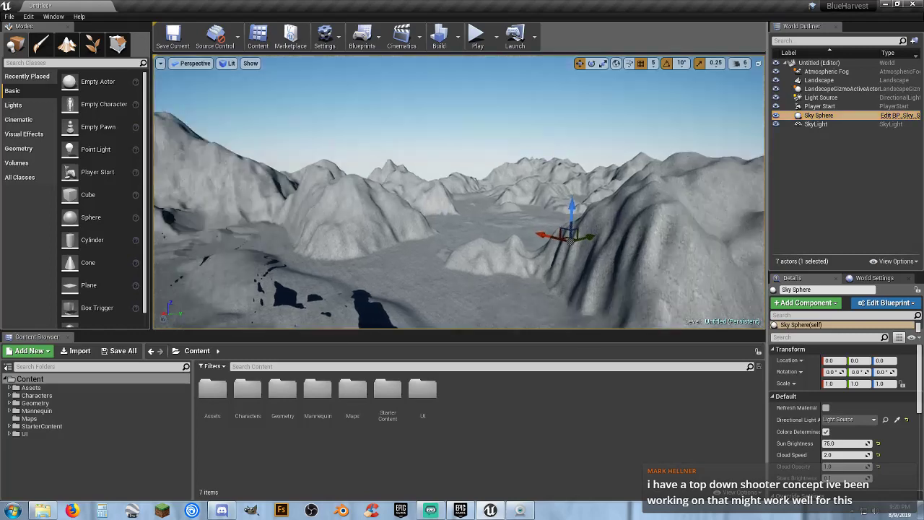
{"action": "right_click_drag", "start_coordinate": [459, 192], "coordinate": [522, 194]}
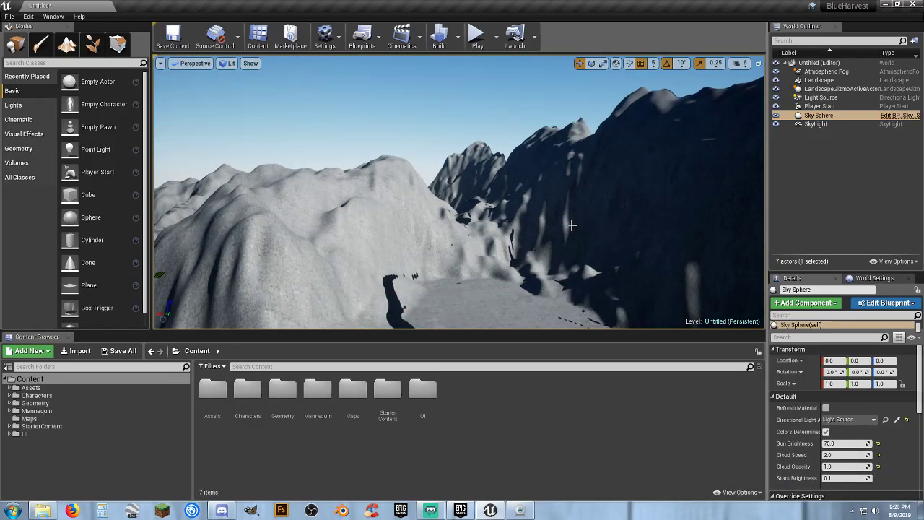
{"action": "right_click_drag", "start_coordinate": [572, 225], "coordinate": [728, 297]}
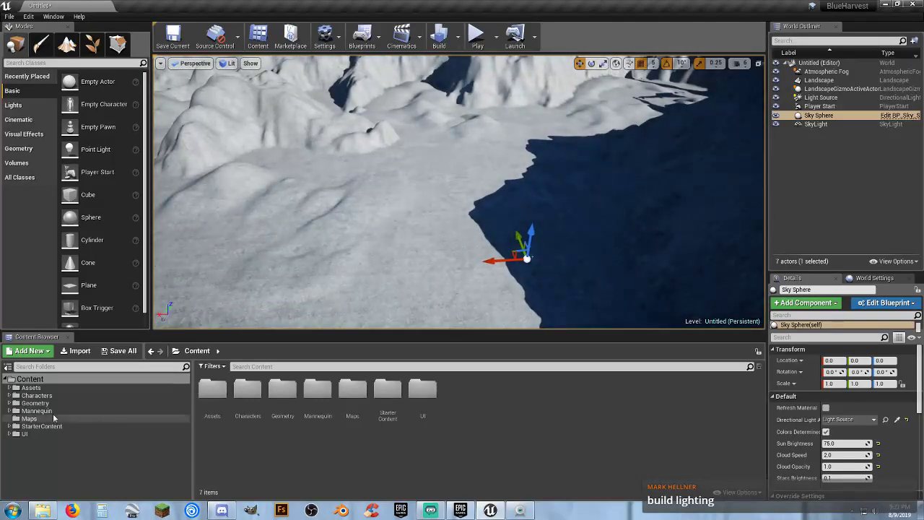
Place the SM_Tube_01 mesh from the Assets/Mesh folder on the sunlit plain and adjust its height to about Z 235.
{"action": "left_click", "coordinate": [10, 388]}
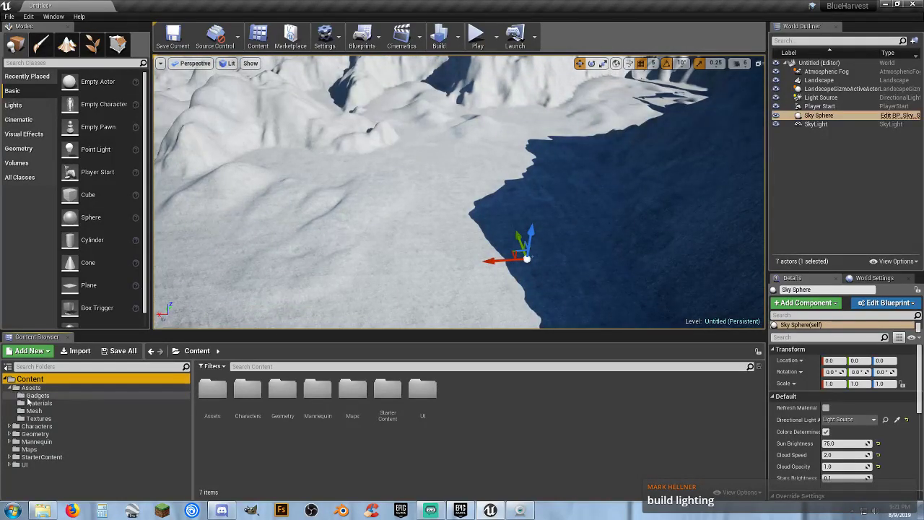
{"action": "left_click", "coordinate": [32, 411]}
{"action": "right_click_drag", "start_coordinate": [323, 292], "coordinate": [323, 270]}
{"action": "left_click_drag", "start_coordinate": [314, 390], "coordinate": [394, 241]}
{"action": "mouse_move", "coordinate": [394, 242]}
{"action": "right_mouse_down"}
{"action": "mouse_move", "coordinate": [397, 249]}
{"action": "mouse_move", "coordinate": [384, 233]}
{"action": "right_mouse_up"}
{"action": "left_click_drag", "start_coordinate": [434, 180], "coordinate": [433, 168]}
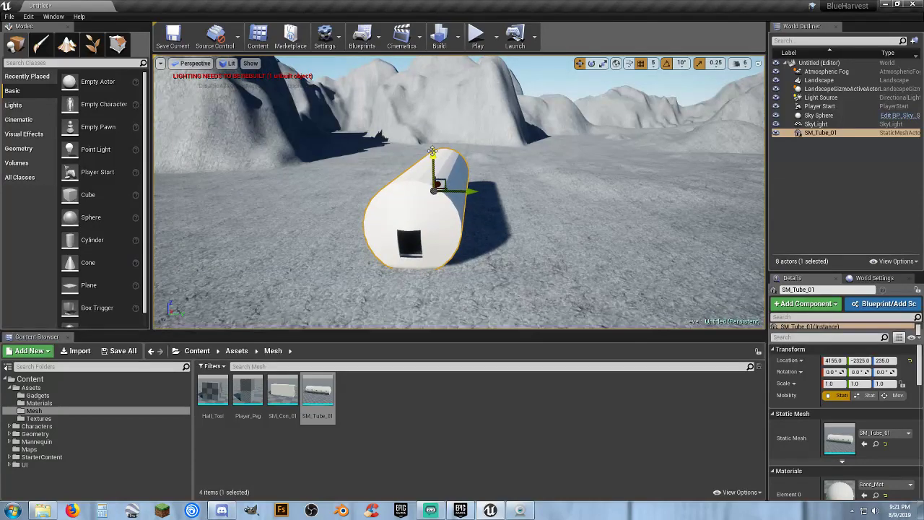
Start a play-in-editor session and run the character across the plain into the tube's doorway.
{"action": "left_click", "coordinate": [476, 35]}
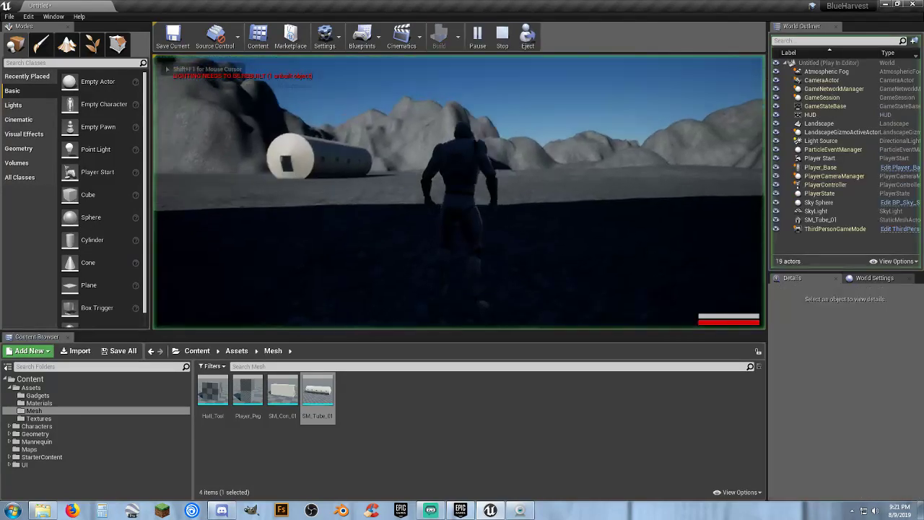
{"action": "key", "text": "w"}
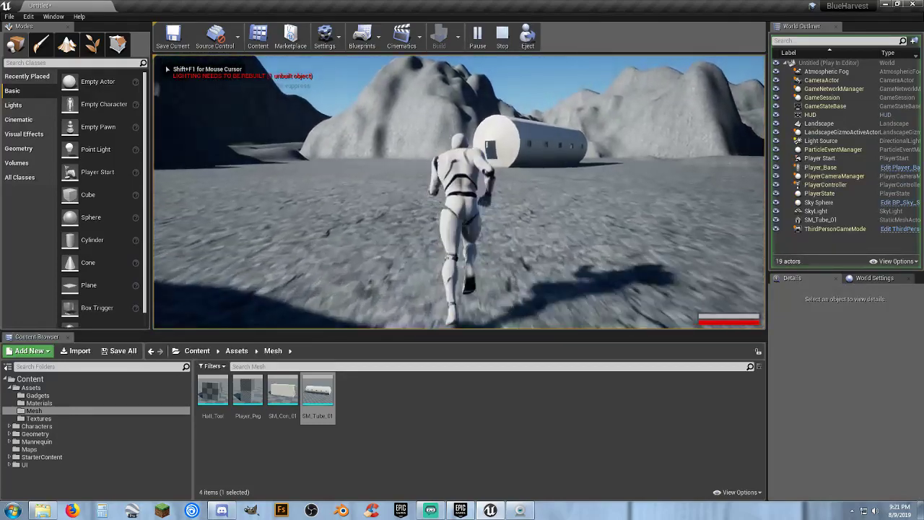
{"action": "key", "text": "w"}
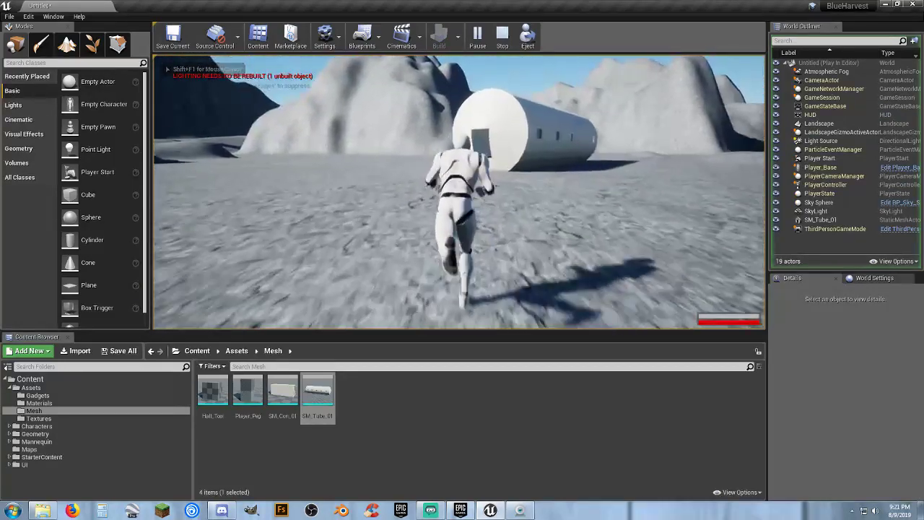
{"action": "key", "text": "a"}
{"action": "key", "text": "w"}
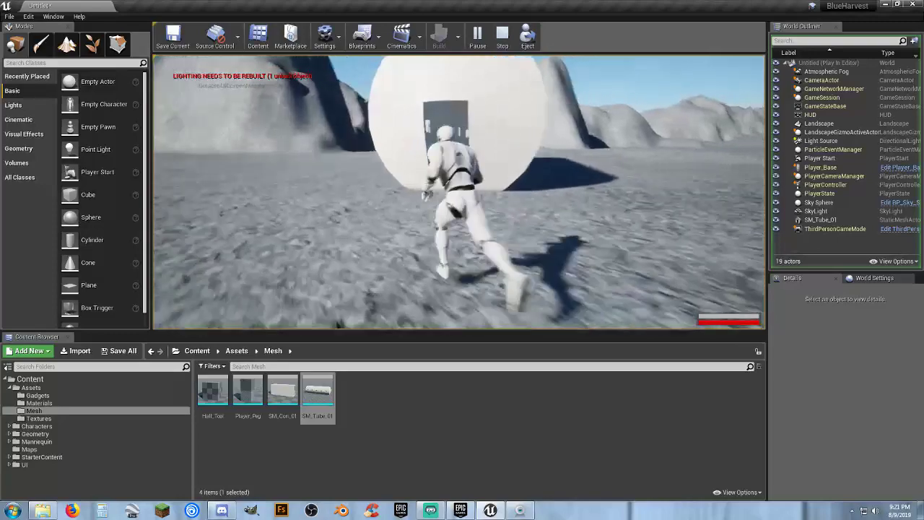
{"action": "key", "text": "w"}
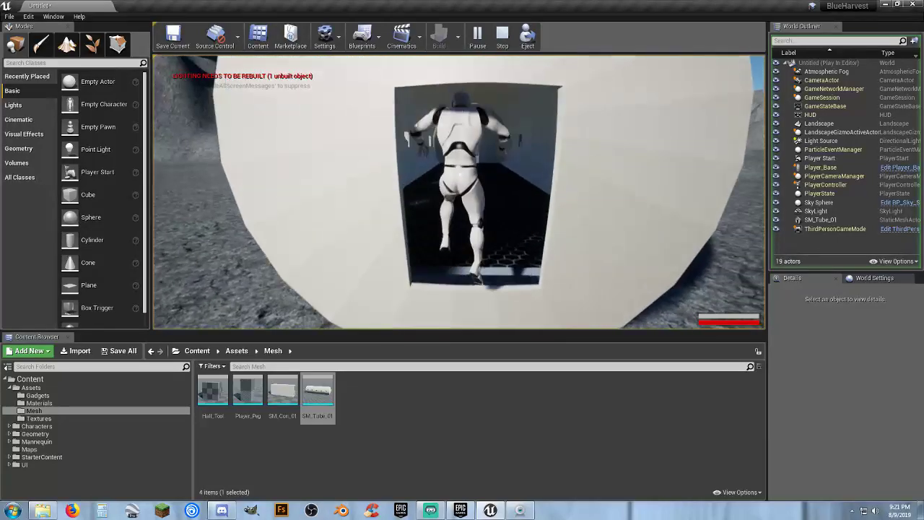
Run the character through the tube, out across the plain and back through its doorways to test the interior.
{"action": "key", "text": "w"}
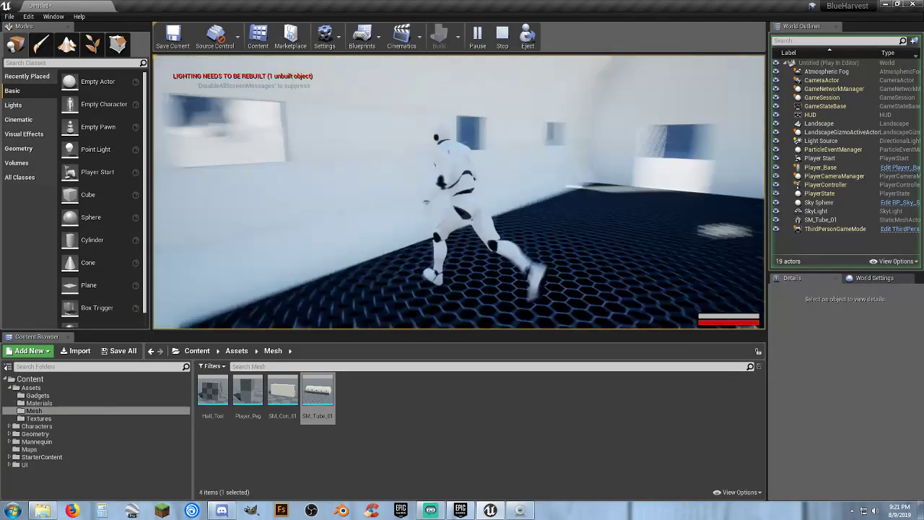
{"action": "key", "text": "w"}
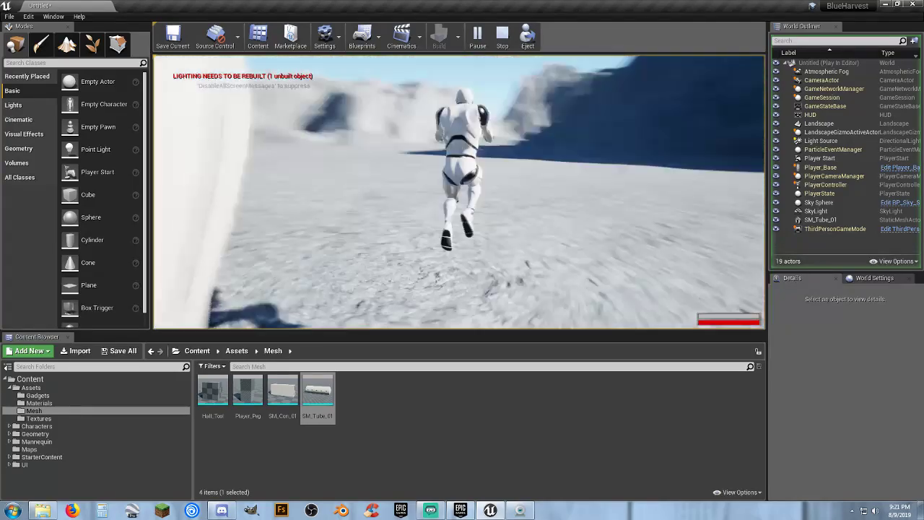
{"action": "key", "text": "w"}
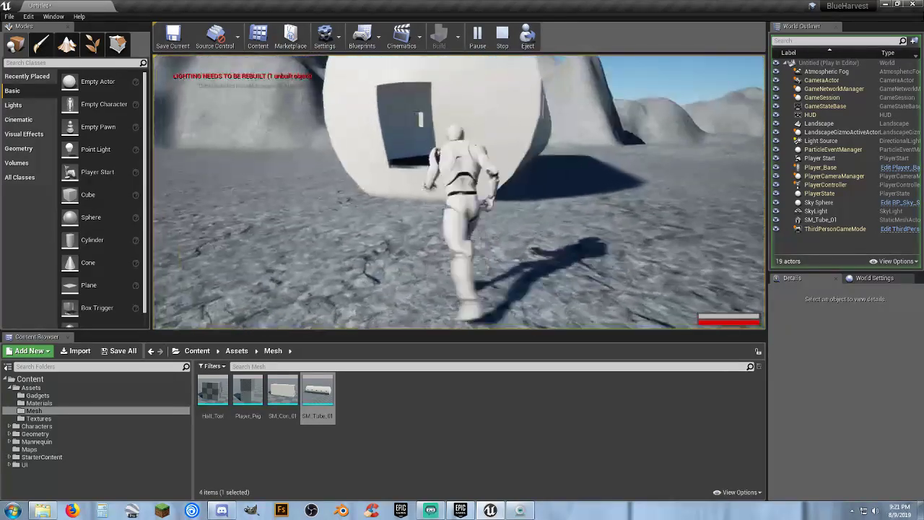
{"action": "key", "text": "w"}
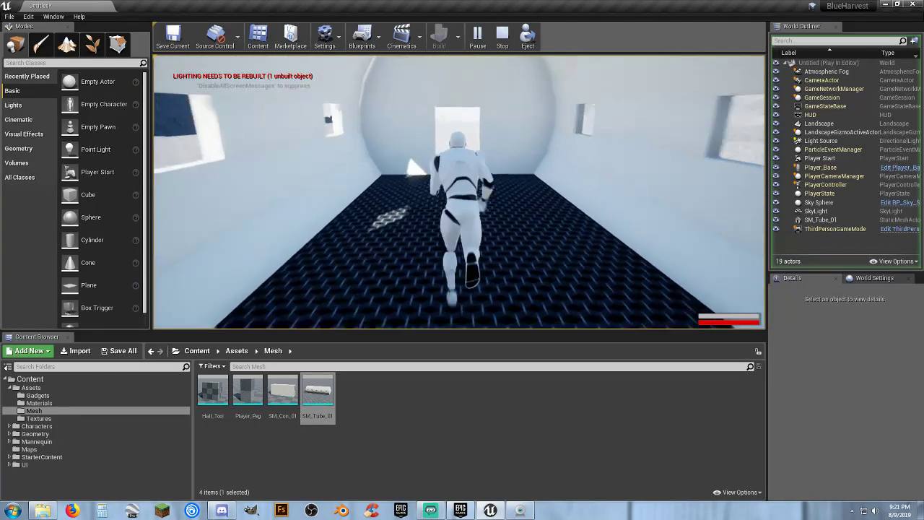
{"action": "key", "text": "w"}
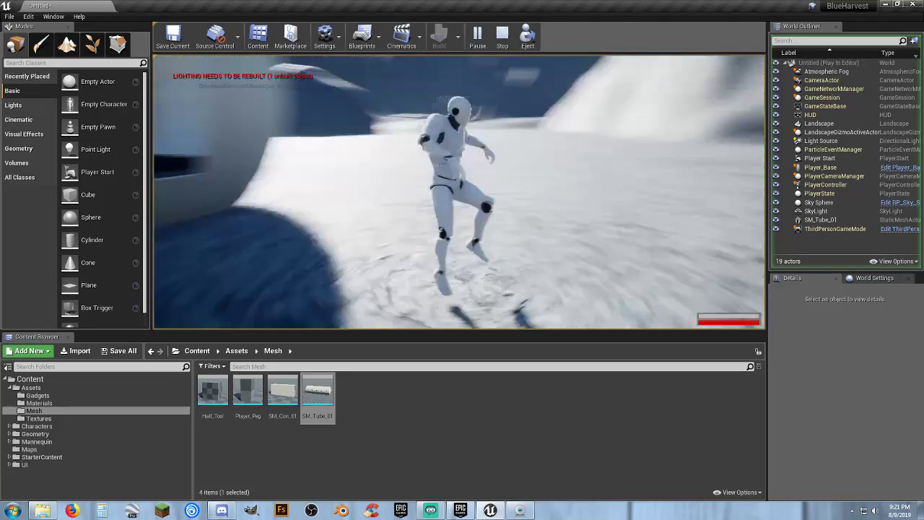
Inspect the tube's outer wall, run the character in through its shaded end doorway and along the corridor, and end the play session.
{"action": "key", "text": "a"}
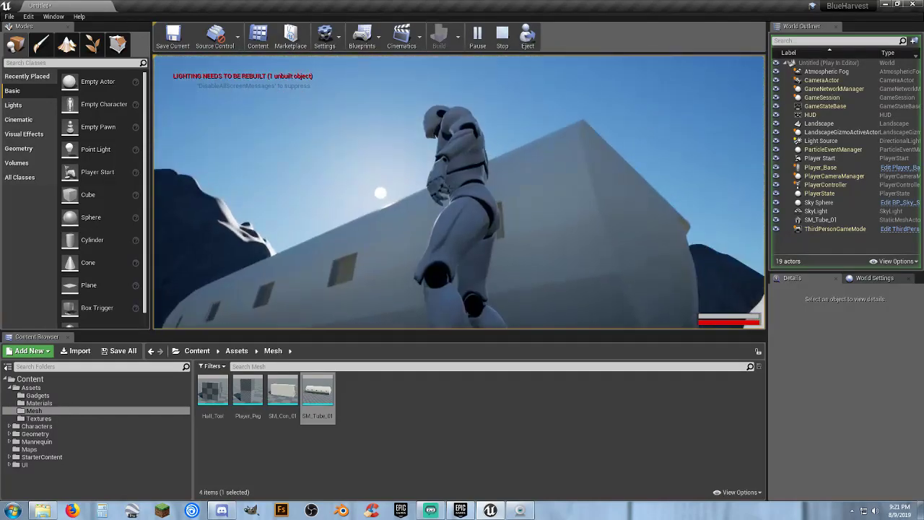
{"action": "key", "text": "d"}
{"action": "key", "text": "w"}
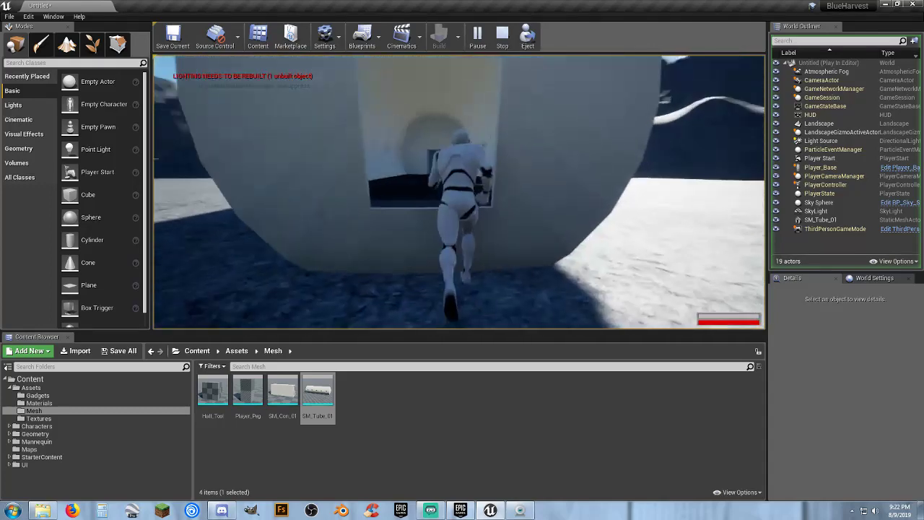
{"action": "key", "text": "w"}
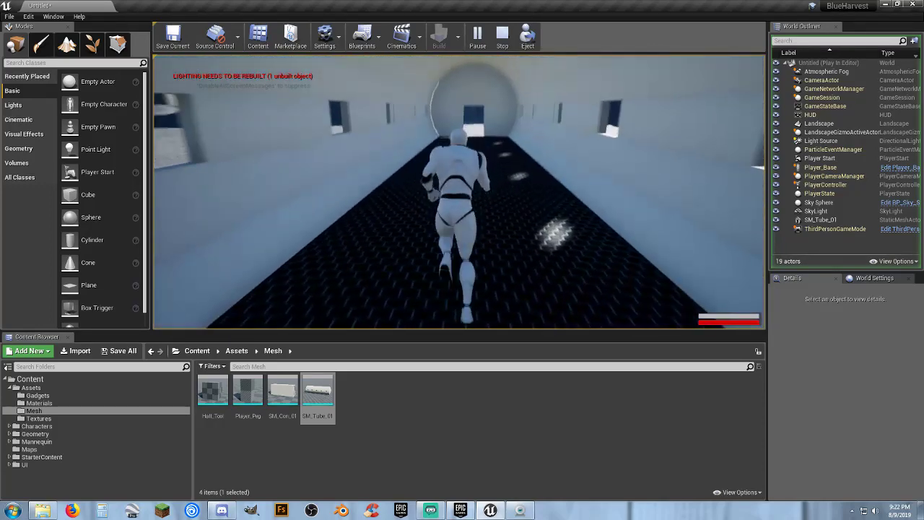
{"action": "key", "text": "s"}
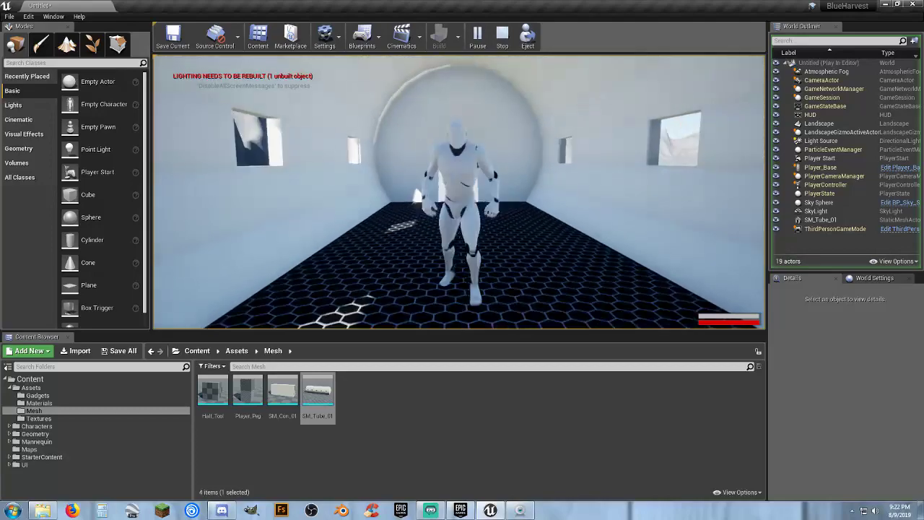
{"action": "key", "text": "w"}
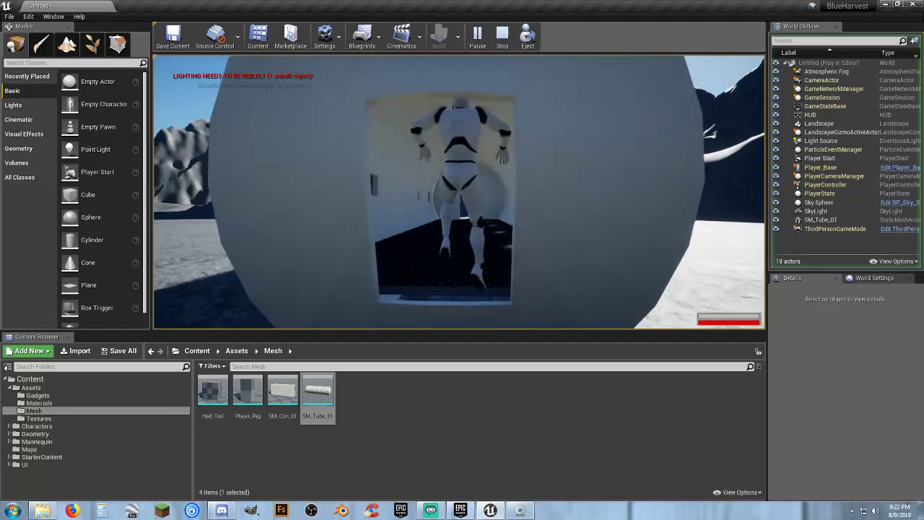
{"action": "key", "text": "w"}
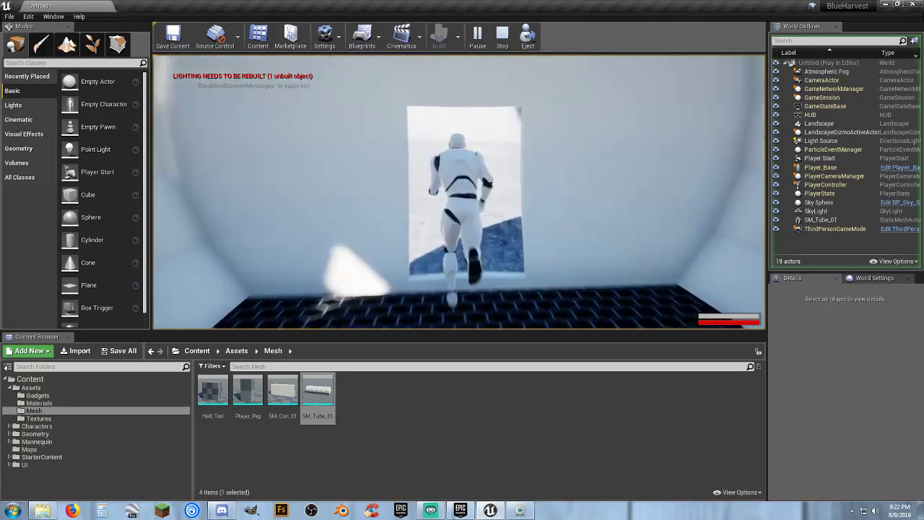
{"action": "key", "text": "w"}
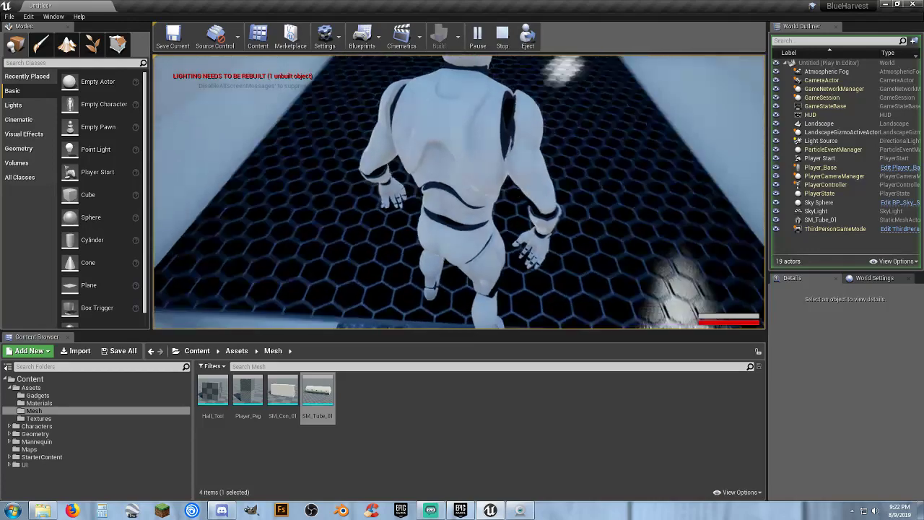
{"action": "key", "text": "s"}
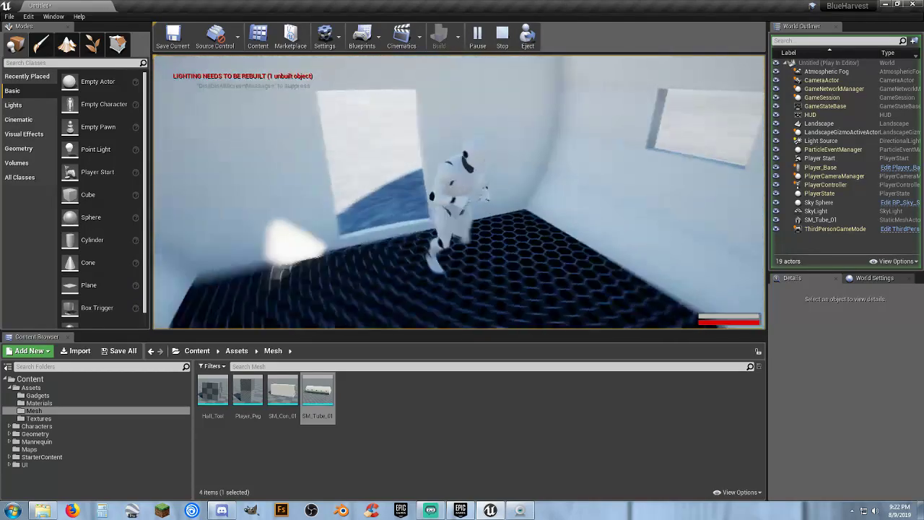
{"action": "key", "text": "Escape"}
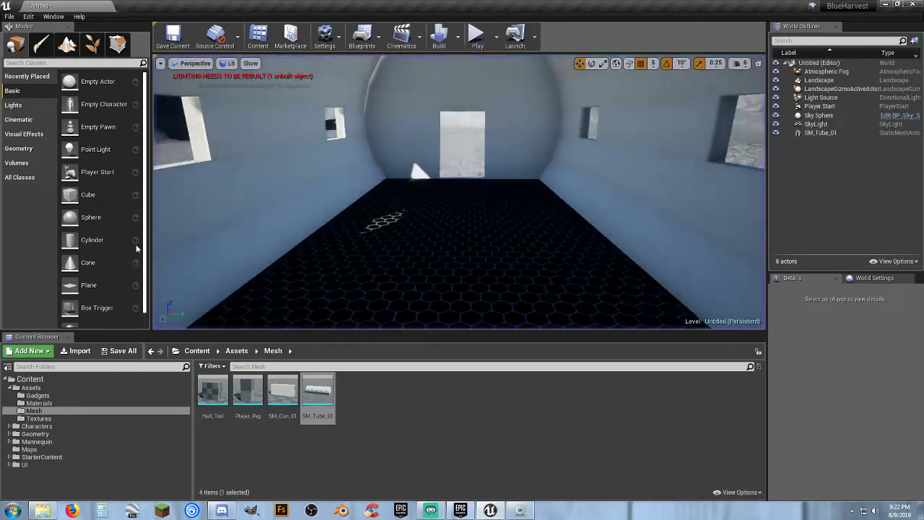
Place the SM_Con_01 mesh on the ground beside the tube's shaded end and raise it to about Z 175.
{"action": "right_click_drag", "start_coordinate": [459, 191], "coordinate": [303, 209]}
{"action": "right_click_drag", "start_coordinate": [469, 252], "coordinate": [443, 276]}
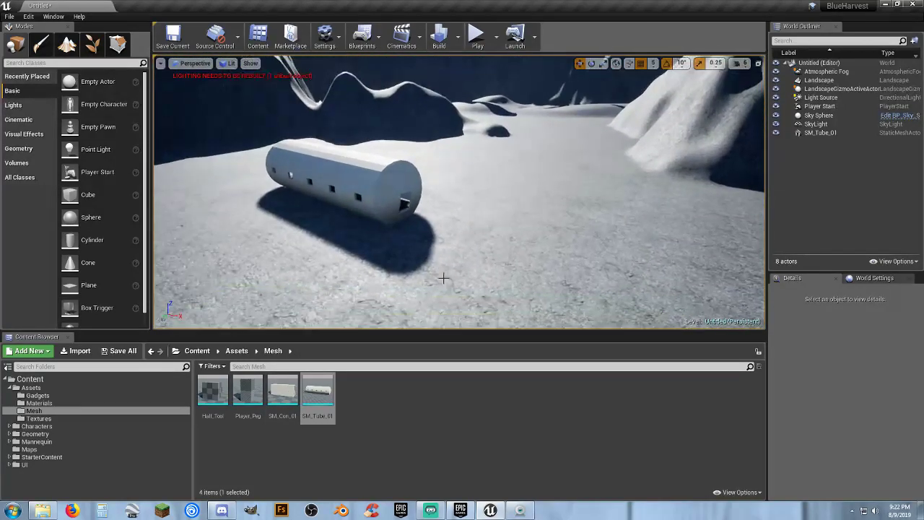
{"action": "left_click_drag", "start_coordinate": [289, 392], "coordinate": [433, 230]}
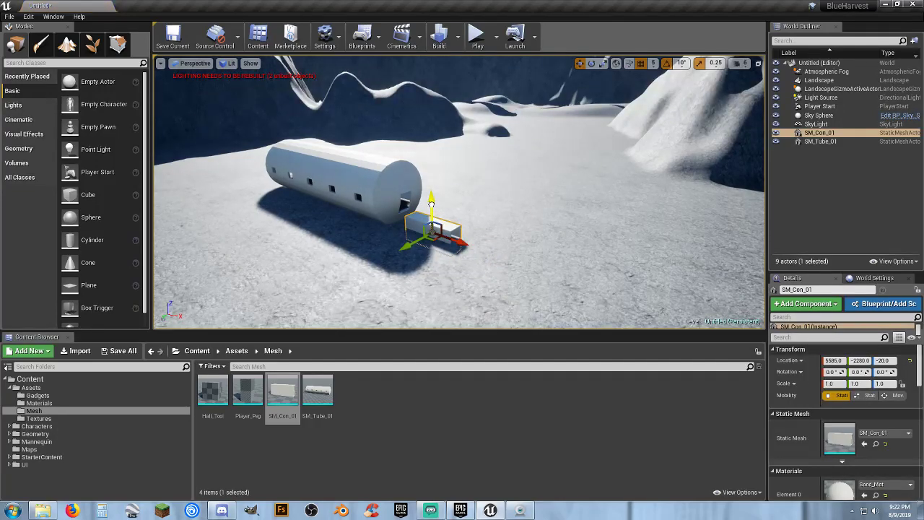
{"action": "left_click_drag", "start_coordinate": [423, 181], "coordinate": [423, 178]}
{"action": "right_click_drag", "start_coordinate": [426, 177], "coordinate": [612, 124]}
Set the viewport camera speed to 4.
{"action": "left_click", "coordinate": [738, 63]}
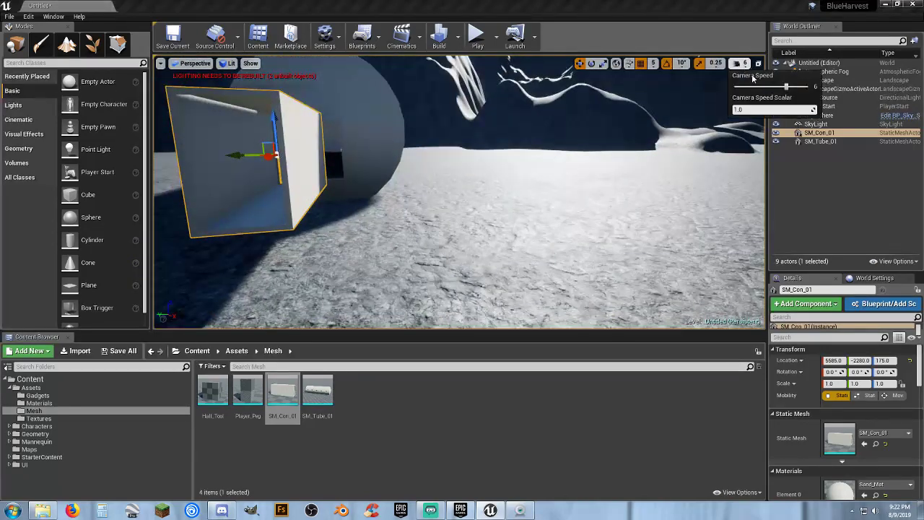
{"action": "left_click", "coordinate": [766, 87]}
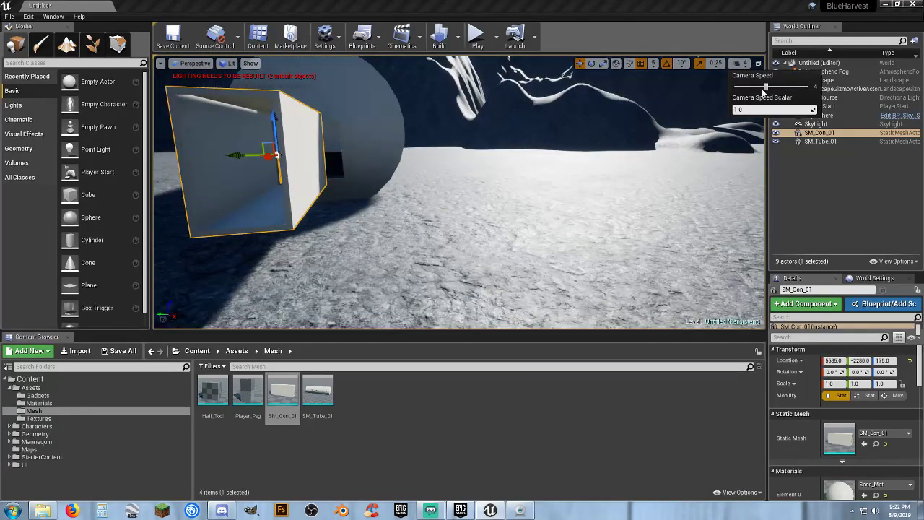
{"action": "right_click_drag", "start_coordinate": [469, 152], "coordinate": [465, 140]}
{"action": "key", "text": "a"}
{"action": "right_click_drag", "start_coordinate": [578, 144], "coordinate": [548, 144]}
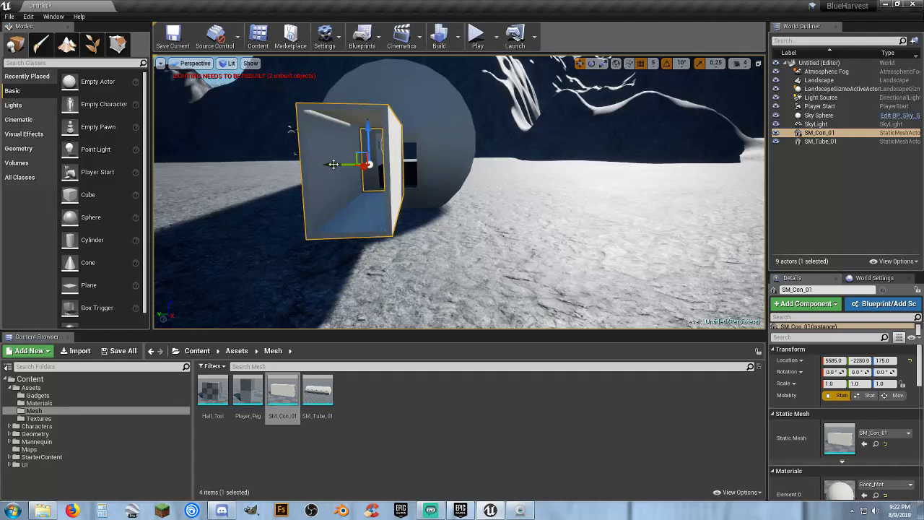
Copy the location of SM_Tube_01 and paste it onto SM_Con_01 so the connector aligns with the tube.
{"action": "left_click", "coordinate": [455, 148]}
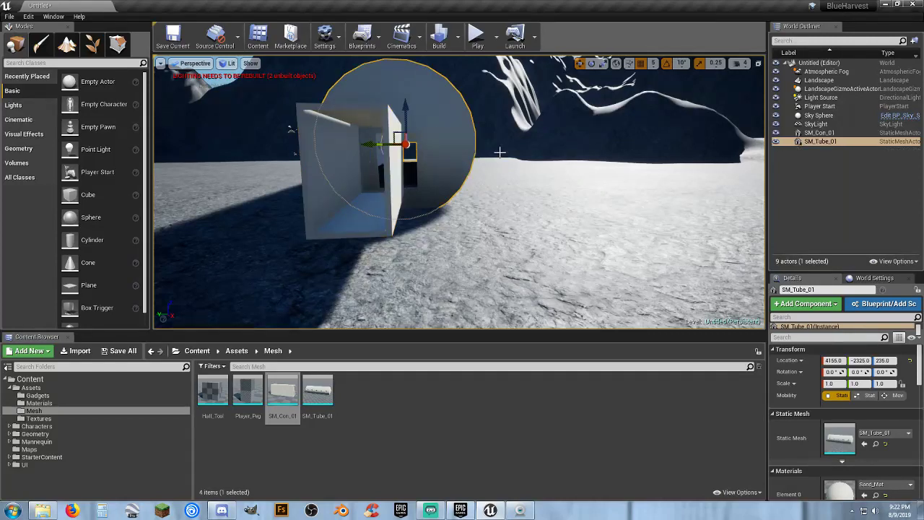
{"action": "right_click", "coordinate": [787, 363]}
{"action": "left_click", "coordinate": [807, 368]}
{"action": "left_click", "coordinate": [388, 212]}
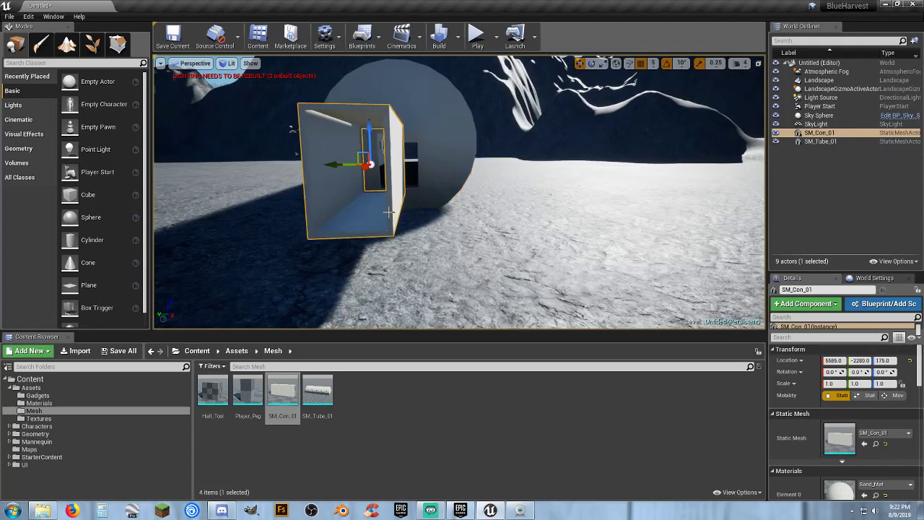
{"action": "right_click", "coordinate": [781, 363]}
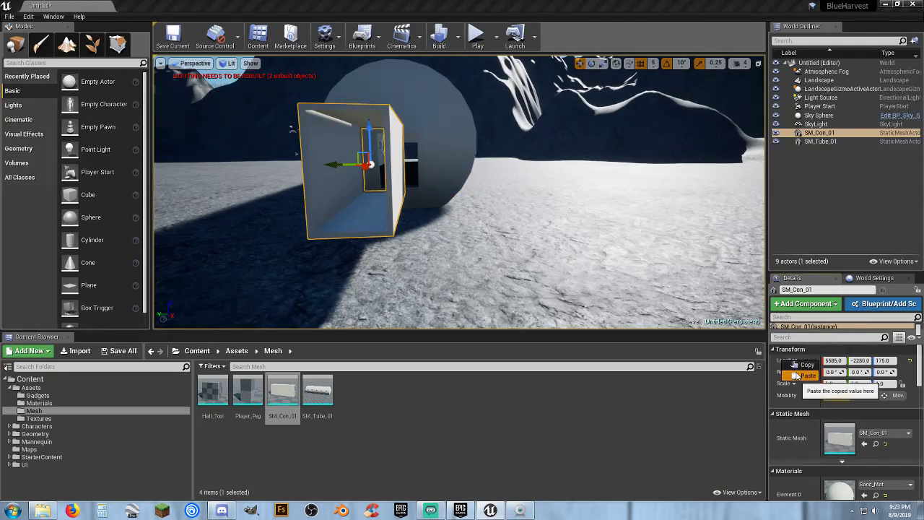
{"action": "left_click", "coordinate": [807, 375]}
{"action": "key", "text": "f"}
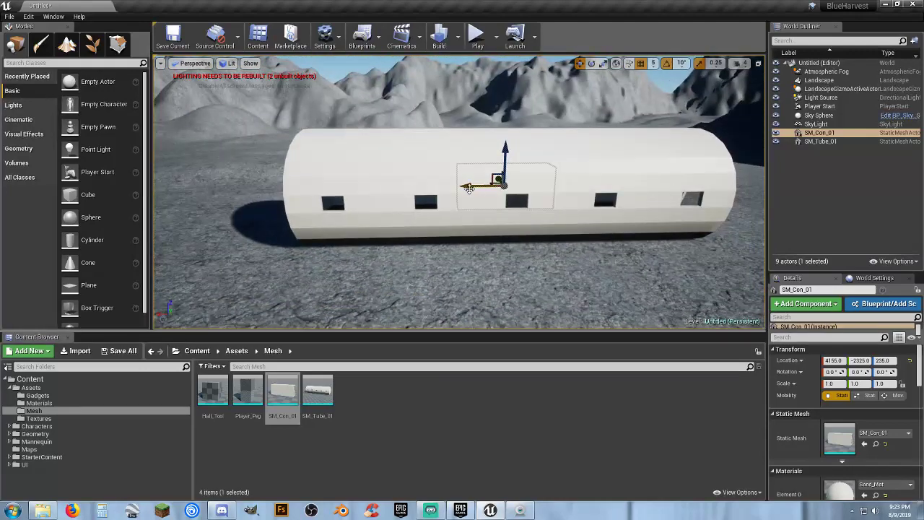
Move SM_Con_01 out through the tube's end to about X 5455 and lower it to about Z 175.
{"action": "left_click_drag", "start_coordinate": [461, 169], "coordinate": [263, 169]}
{"action": "key", "text": "f"}
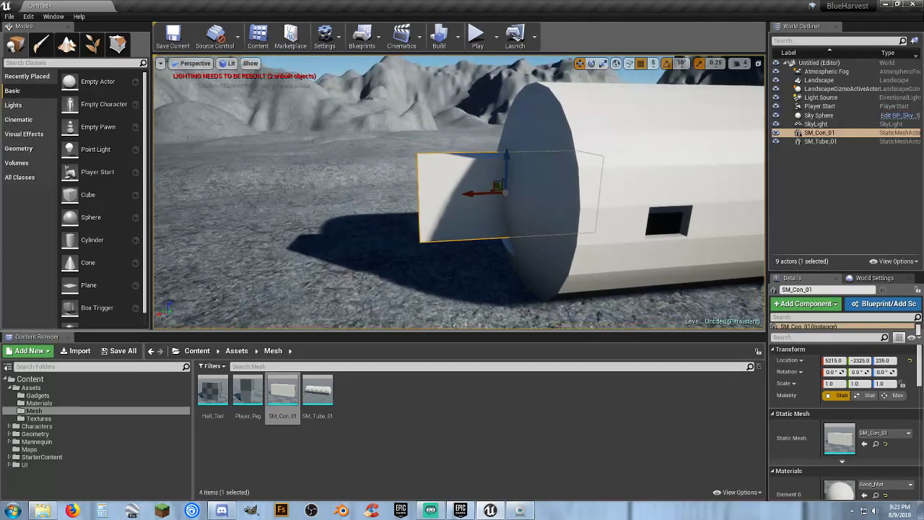
{"action": "left_click_drag", "start_coordinate": [466, 195], "coordinate": [385, 195]}
{"action": "left_click_drag", "start_coordinate": [420, 156], "coordinate": [384, 189]}
Tilt SM_Con_01 by -10° so it slopes down to the ground, and lower it to about Z 135.
{"action": "left_click", "coordinate": [592, 64]}
{"action": "left_click_drag", "start_coordinate": [365, 223], "coordinate": [364, 222]}
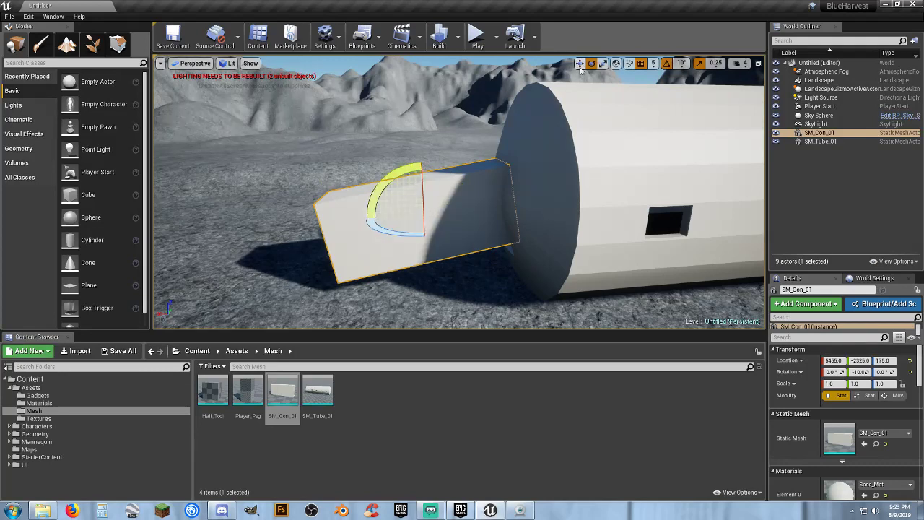
{"action": "key", "text": "w"}
{"action": "left_click_drag", "start_coordinate": [425, 178], "coordinate": [422, 192]}
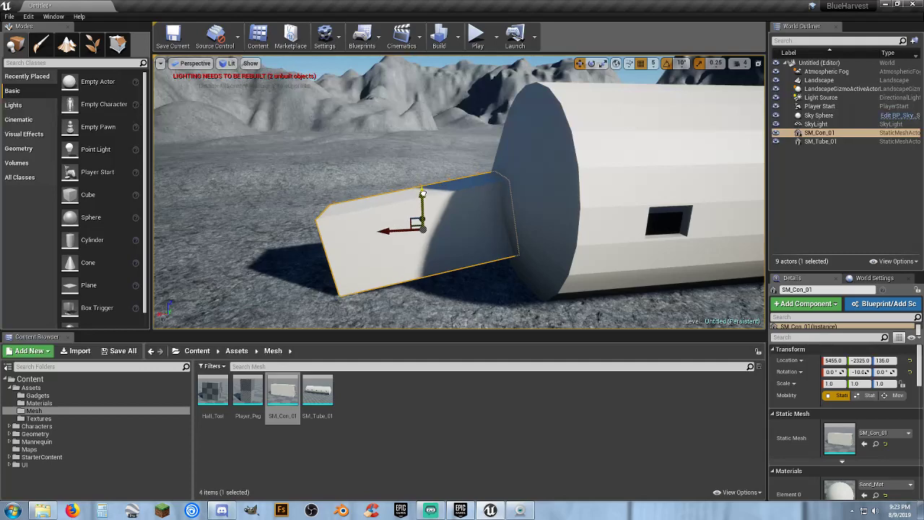
Start a play-in-editor session and run the character across the plain, through the tube and into the sloped connector.
{"action": "left_click", "coordinate": [476, 34]}
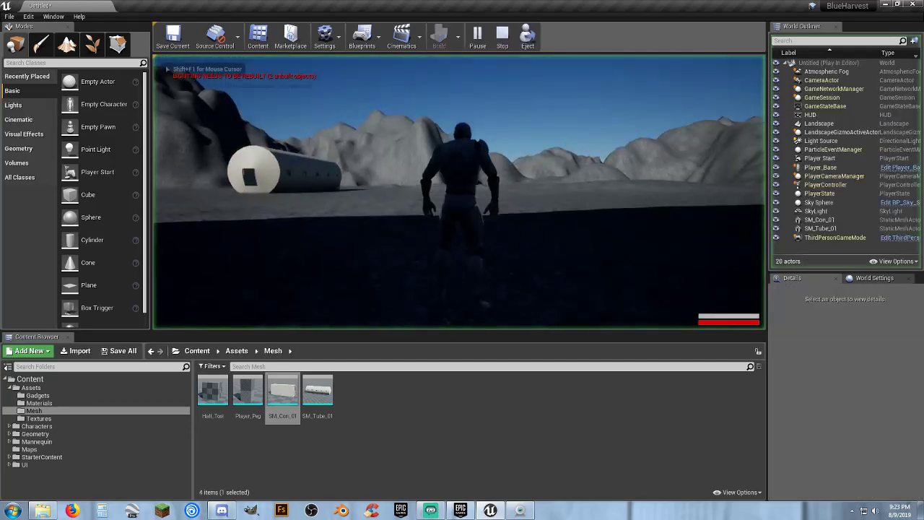
{"action": "key", "text": "w"}
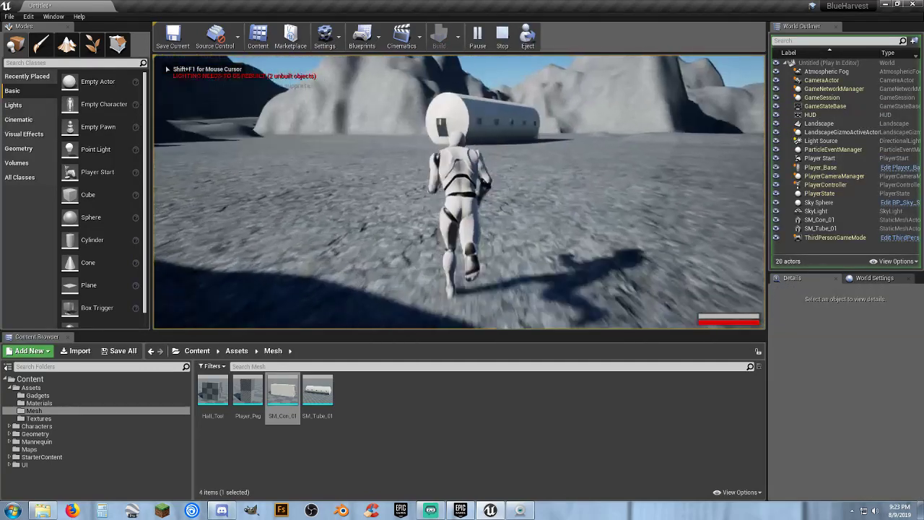
{"action": "key", "text": "w"}
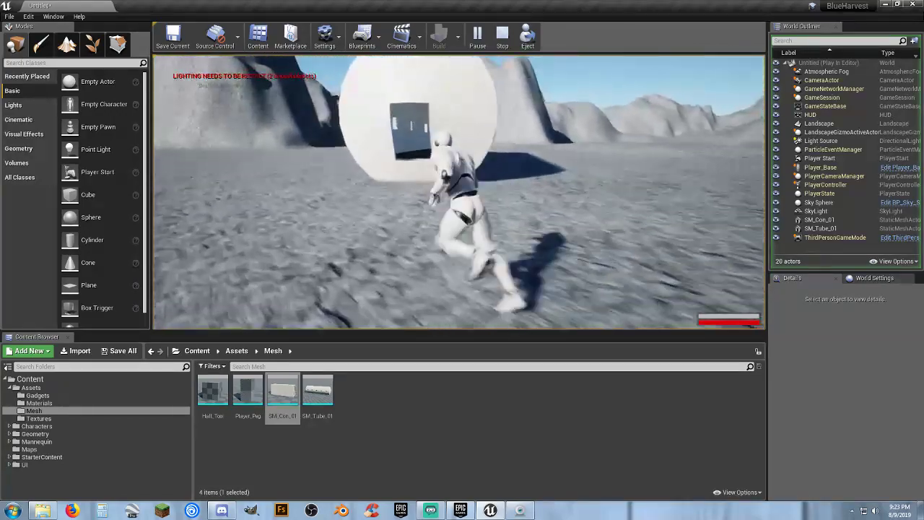
{"action": "key", "text": "w"}
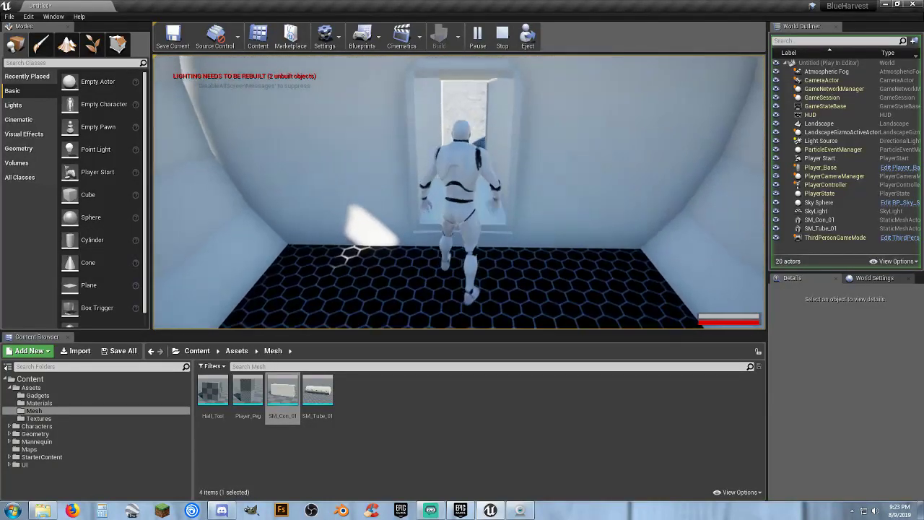
{"action": "key", "text": "w"}
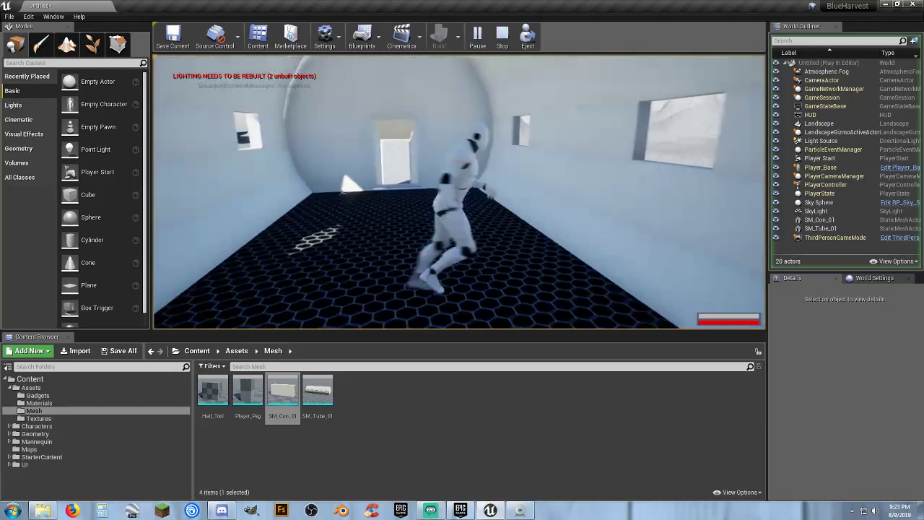
{"action": "key", "text": "w"}
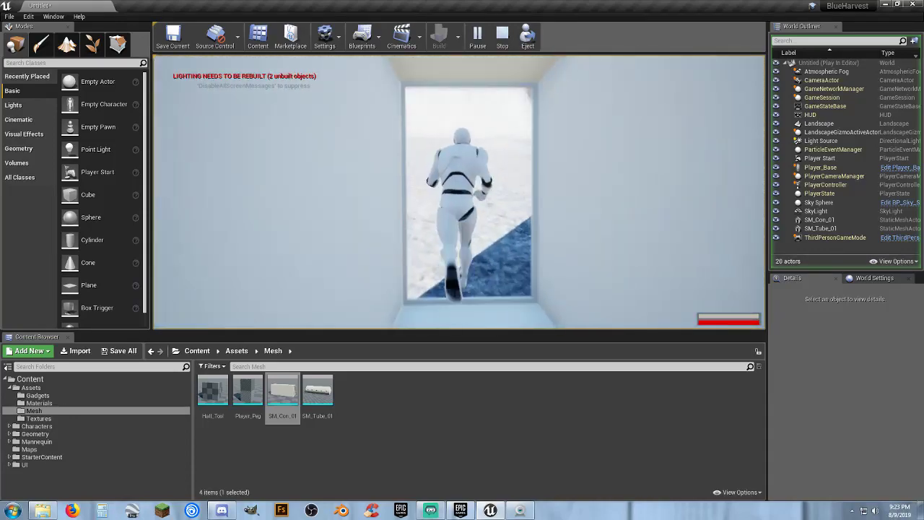
Run the character around the plain and up the sloped connector into the tube, and end the play session.
{"action": "key", "text": "w"}
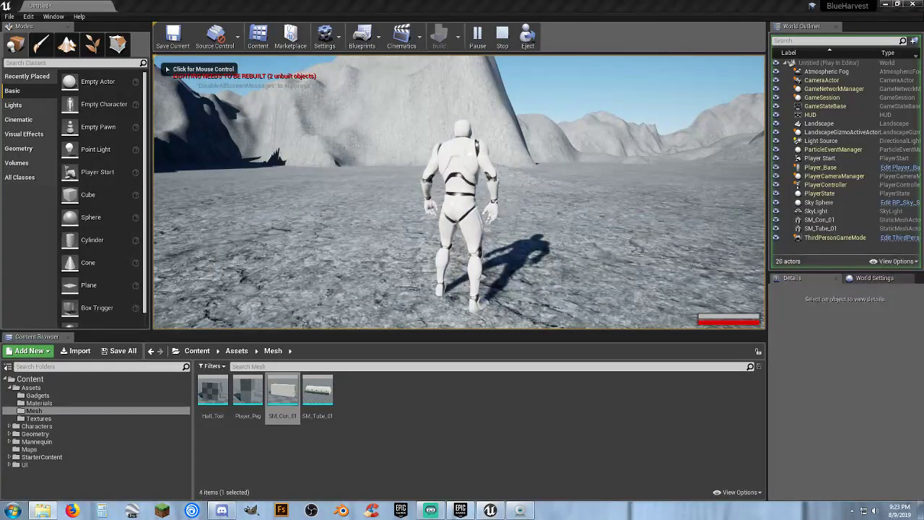
{"action": "left_click", "coordinate": [511, 181]}
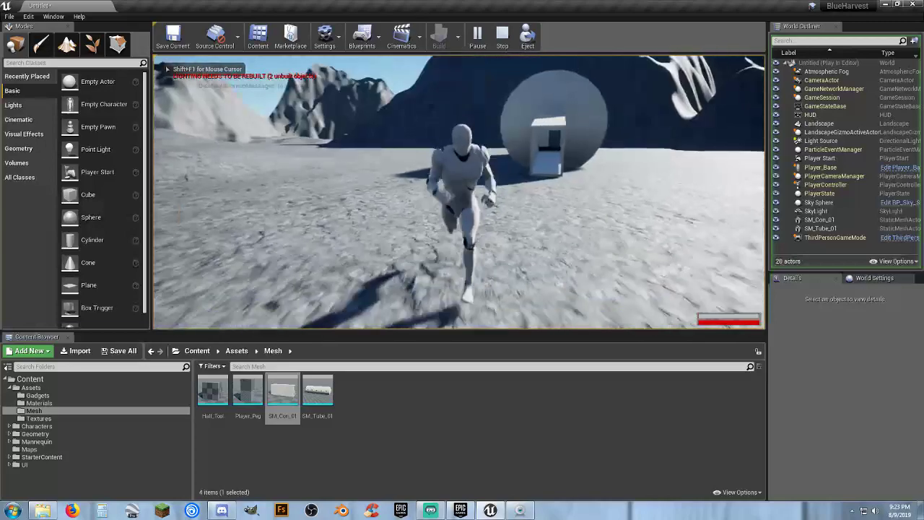
{"action": "key", "text": "w"}
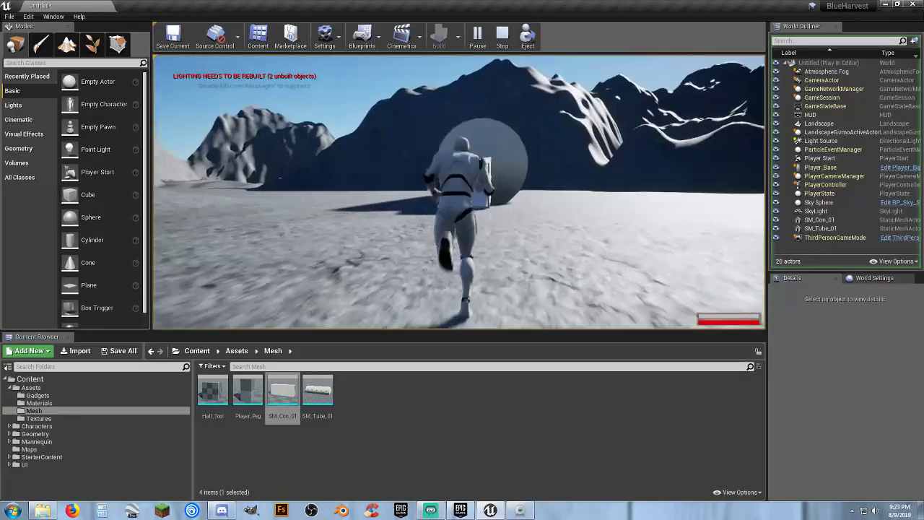
{"action": "key", "text": "w"}
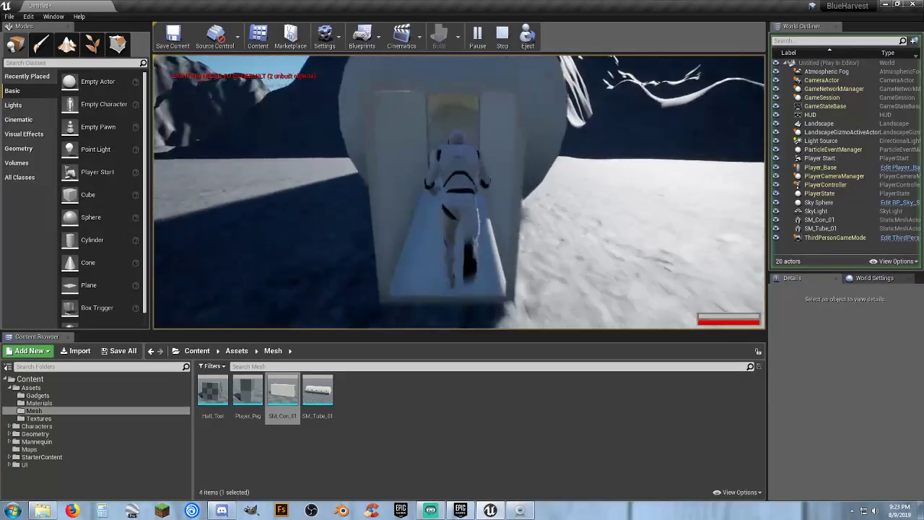
{"action": "key", "text": "s"}
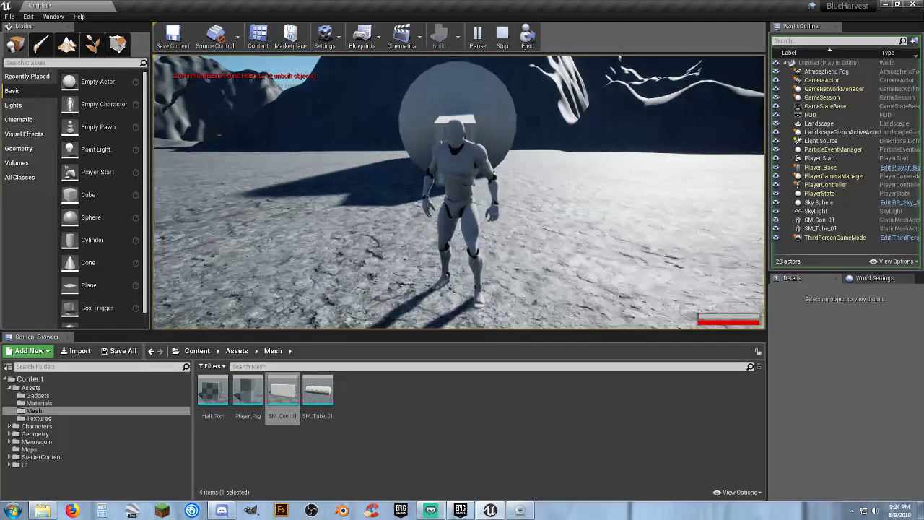
{"action": "key", "text": "w"}
{"action": "key", "text": "a"}
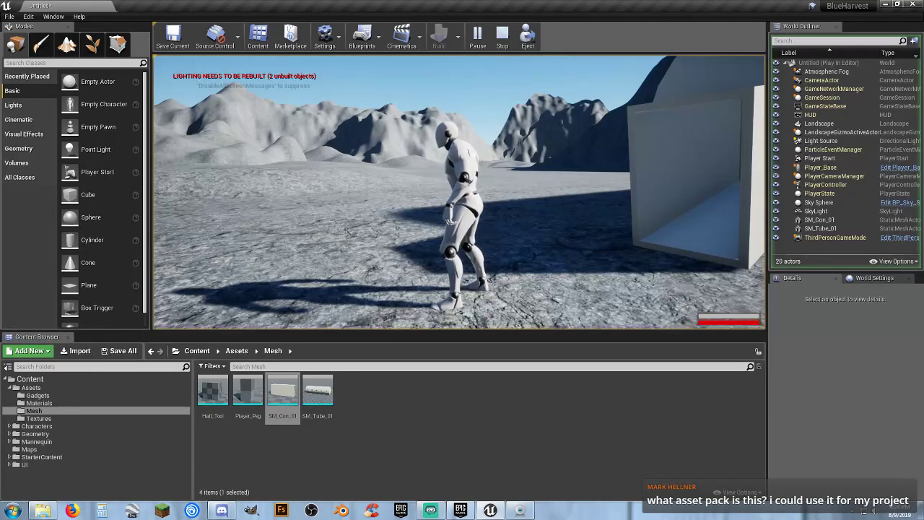
{"action": "key", "text": "w"}
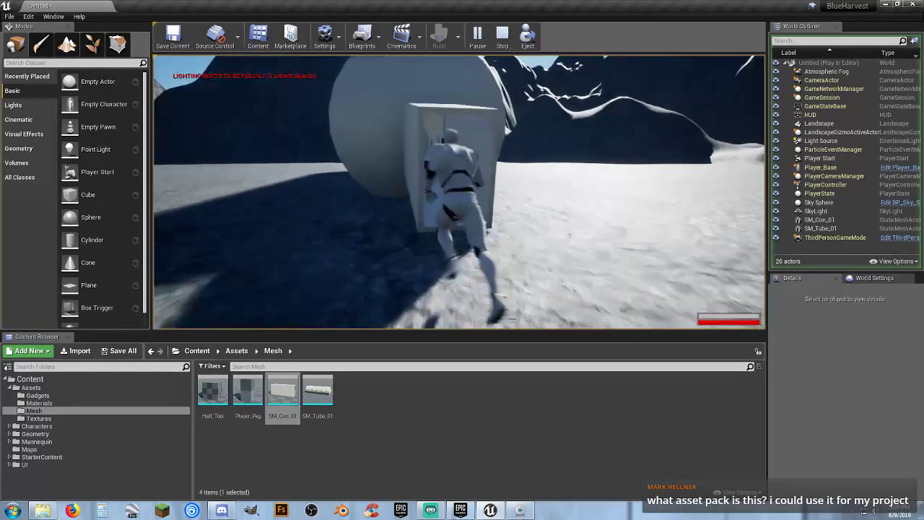
{"action": "key", "text": "w"}
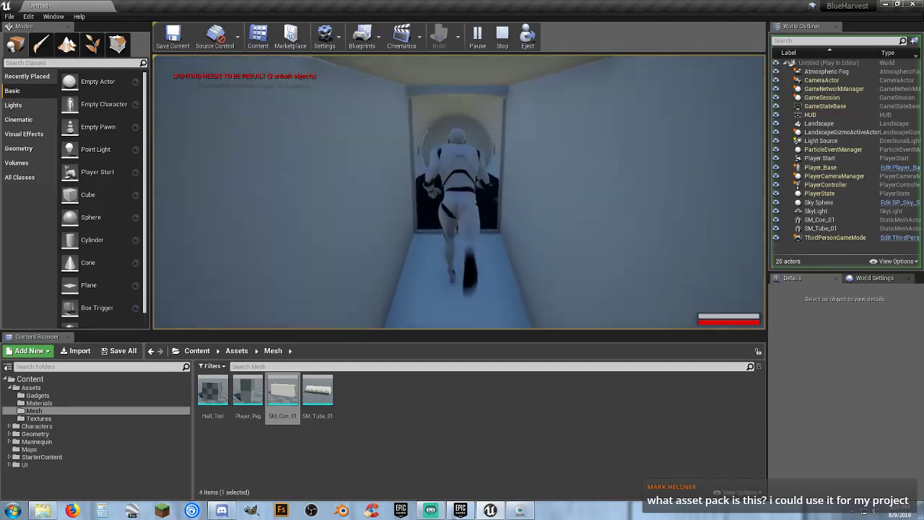
{"action": "key", "text": "w"}
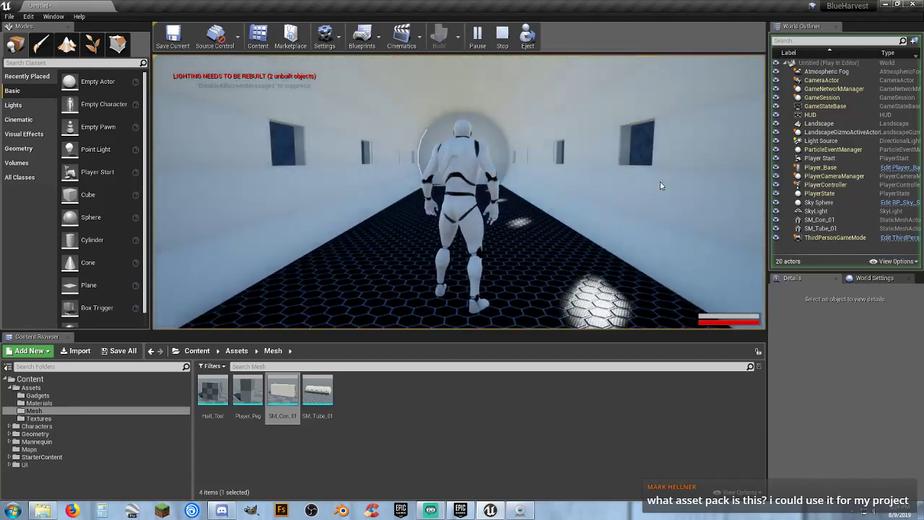
{"action": "key", "text": "Escape"}
Save all content, storing the untitled level in the Maps folder as Luna_01 and replacing the existing map.
{"action": "left_click", "coordinate": [119, 351]}
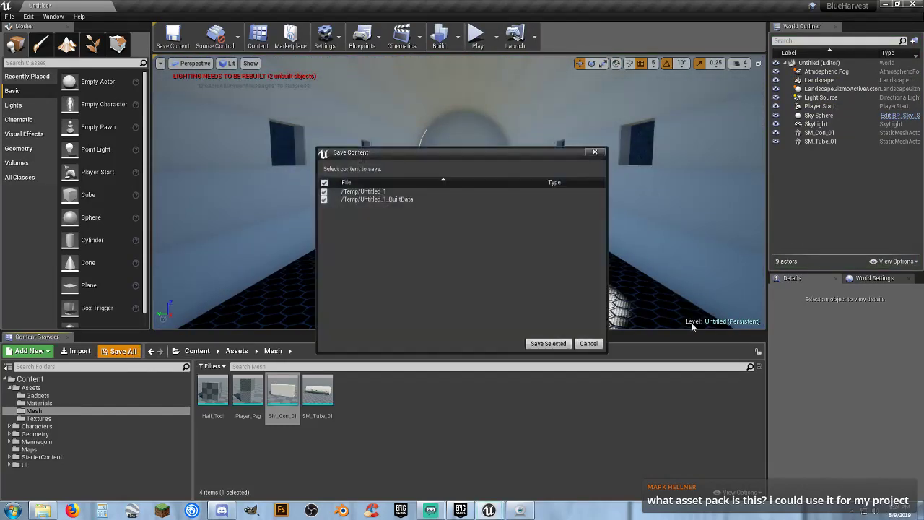
{"action": "left_click", "coordinate": [539, 344]}
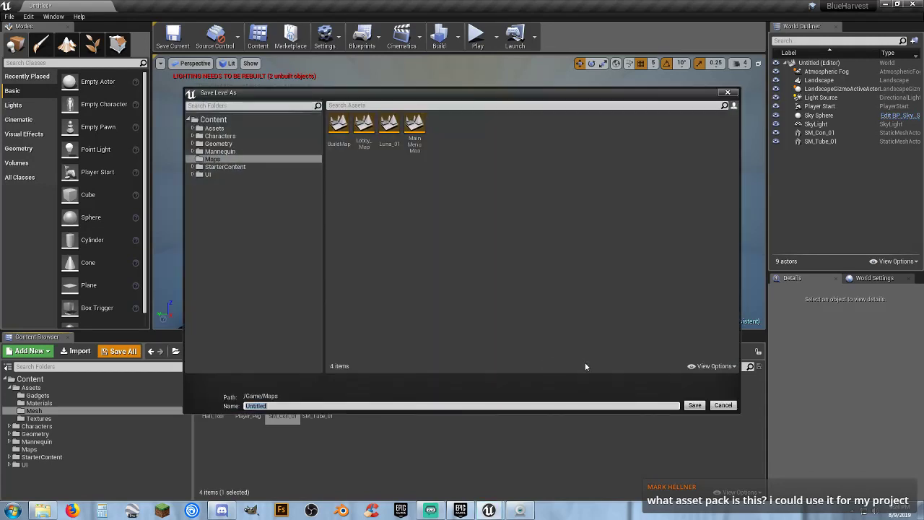
{"action": "left_click", "coordinate": [389, 124]}
{"action": "left_click", "coordinate": [694, 405]}
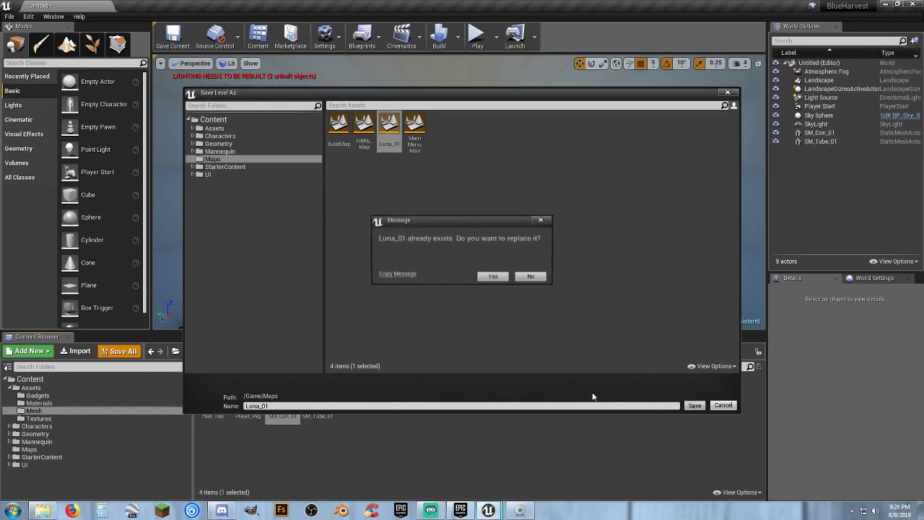
{"action": "left_click", "coordinate": [493, 277]}
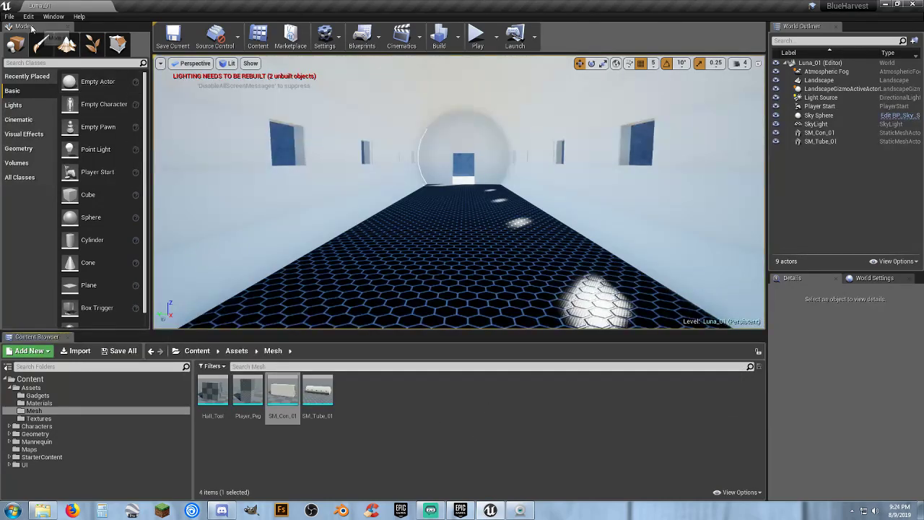
Open the BuildMap level from the project's Maps folder and view an empty area of its checkered floor.
{"action": "left_click", "coordinate": [9, 16]}
{"action": "left_click", "coordinate": [387, 378]}
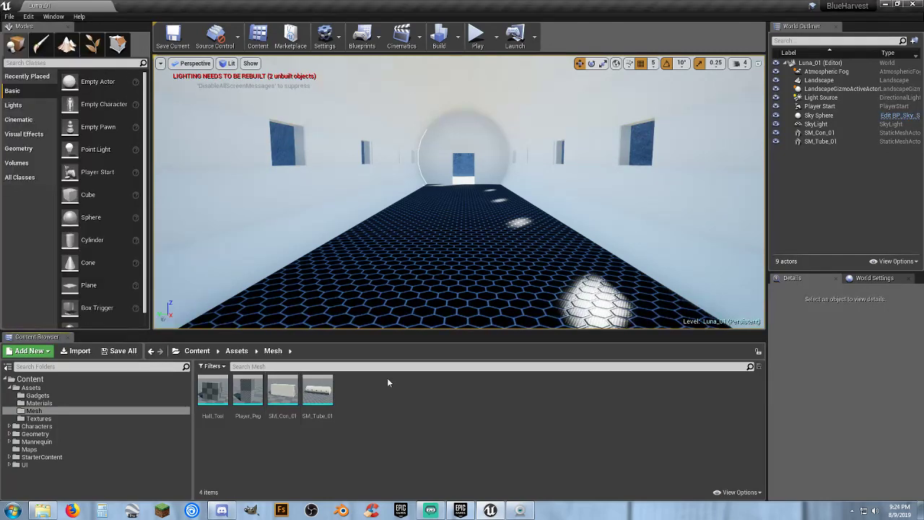
{"action": "left_click", "coordinate": [27, 448]}
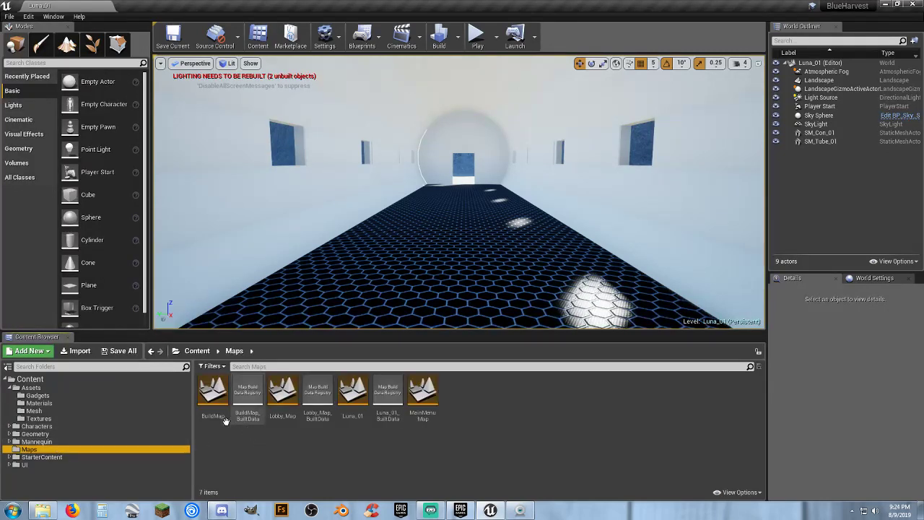
{"action": "left_click", "coordinate": [213, 393]}
{"action": "double_click", "coordinate": [213, 394]}
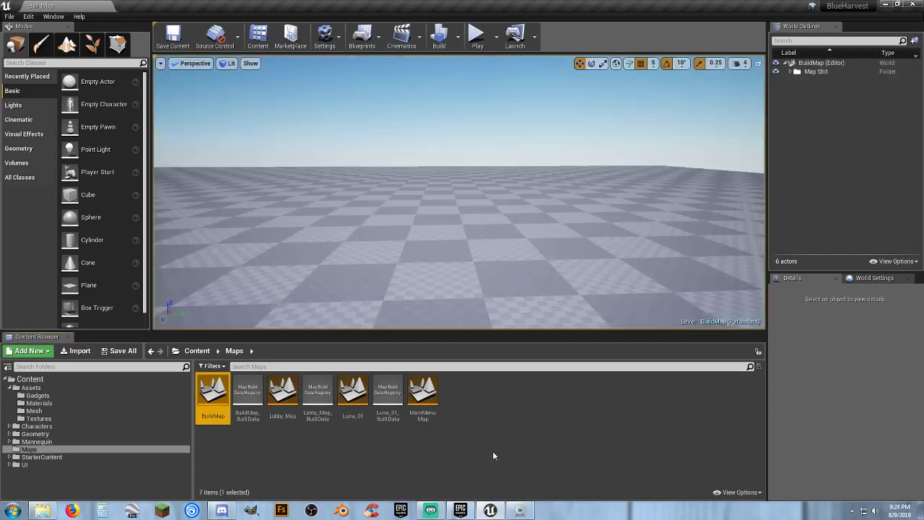
{"action": "right_click_drag", "start_coordinate": [492, 196], "coordinate": [347, 209]}
{"action": "right_click_drag", "start_coordinate": [548, 186], "coordinate": [485, 202]}
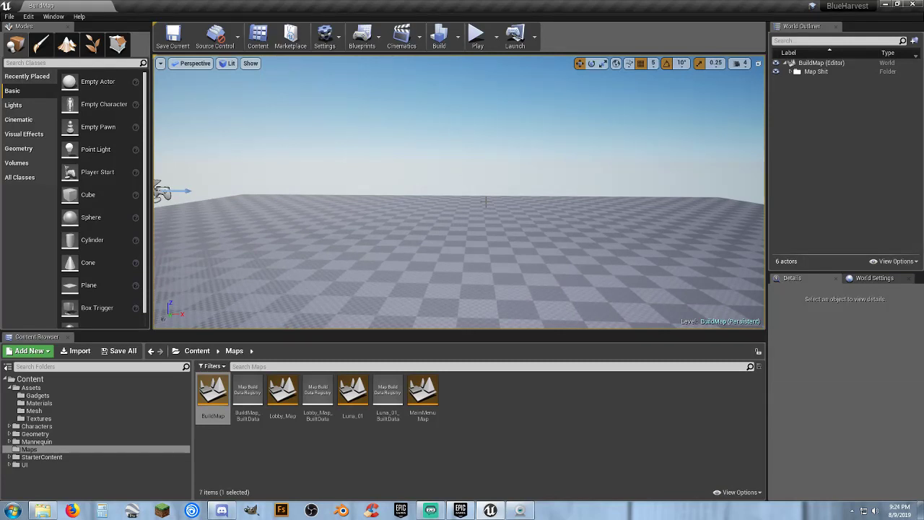
{"action": "right_click_drag", "start_coordinate": [453, 191], "coordinate": [451, 187]}
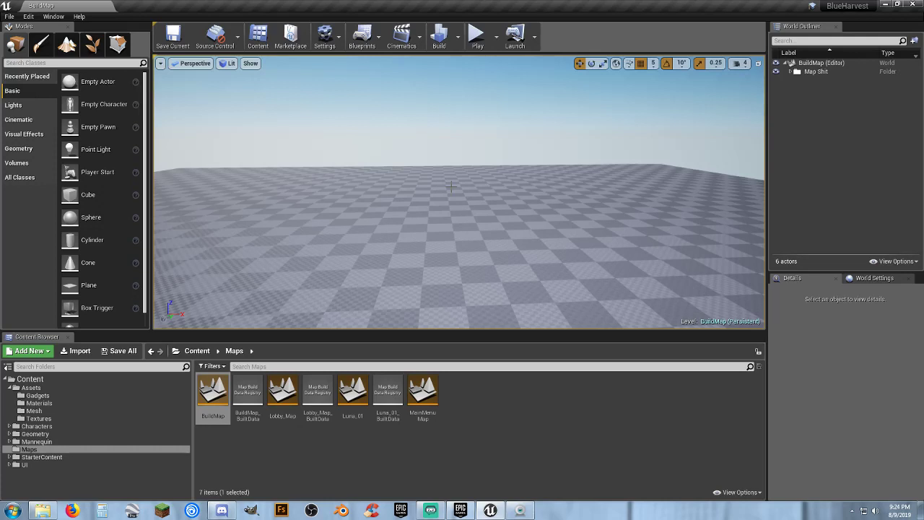
List the geometry brushes and select the M_Metal_Brushed_Nickel material in the StarterContent Materials folder.
{"action": "left_click", "coordinate": [22, 148]}
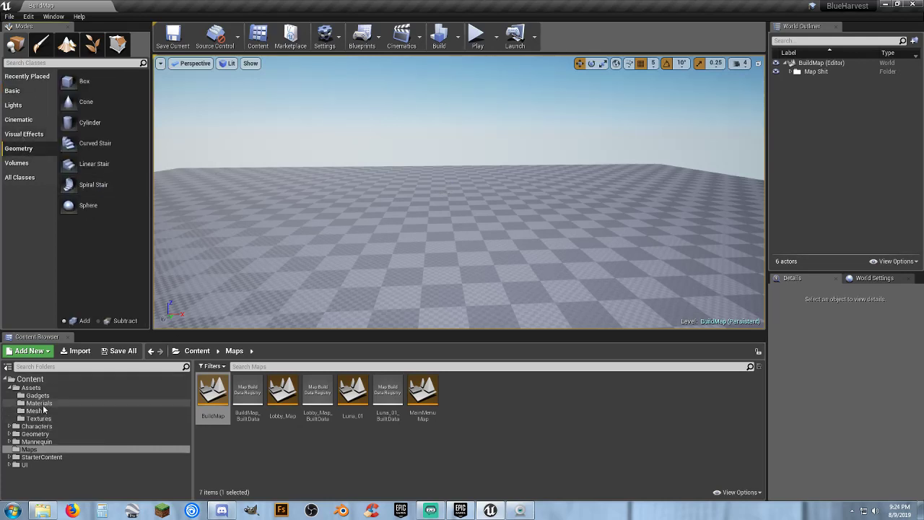
{"action": "left_click", "coordinate": [11, 457]}
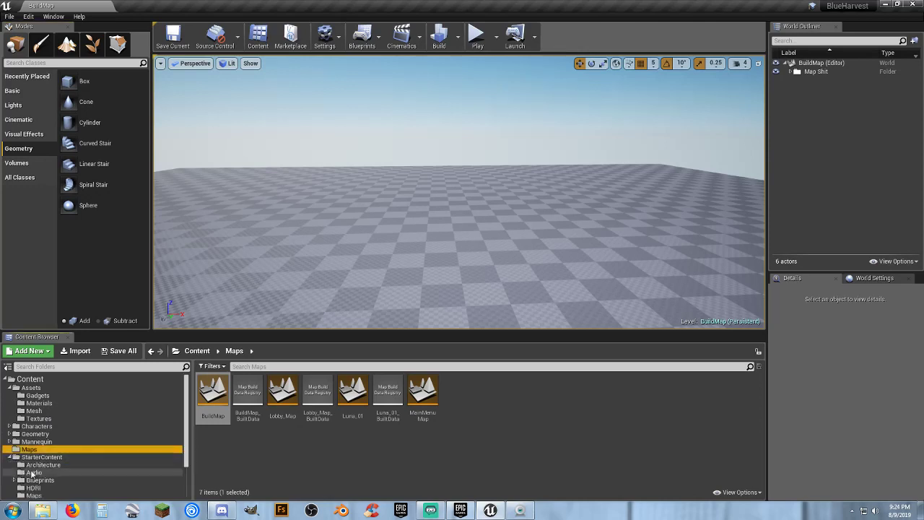
{"action": "scroll", "coordinate": [44, 473], "scroll_direction": "down", "scroll_amount": 2}
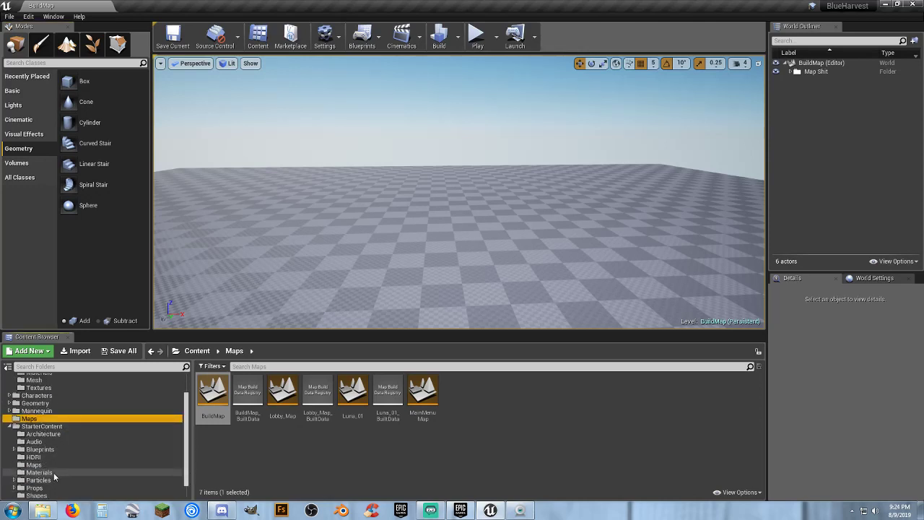
{"action": "left_click", "coordinate": [54, 472]}
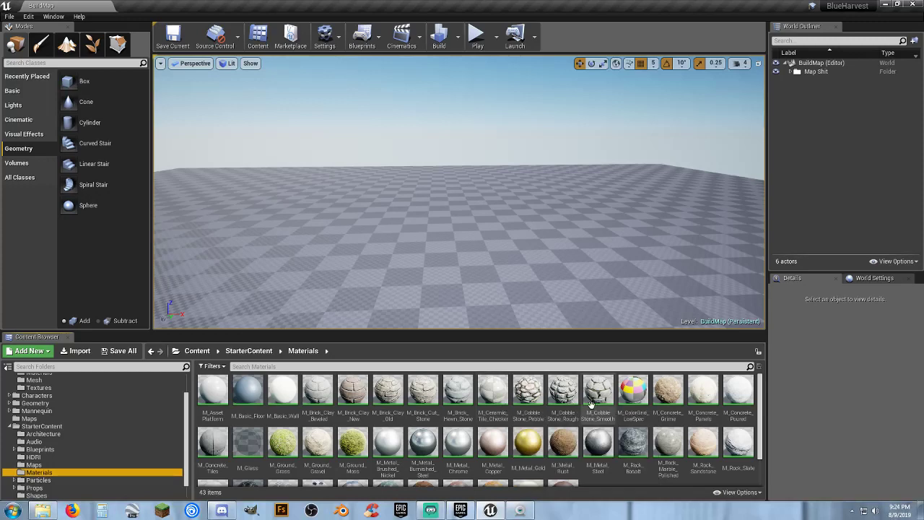
{"action": "scroll", "coordinate": [443, 458], "scroll_direction": "down", "scroll_amount": 1}
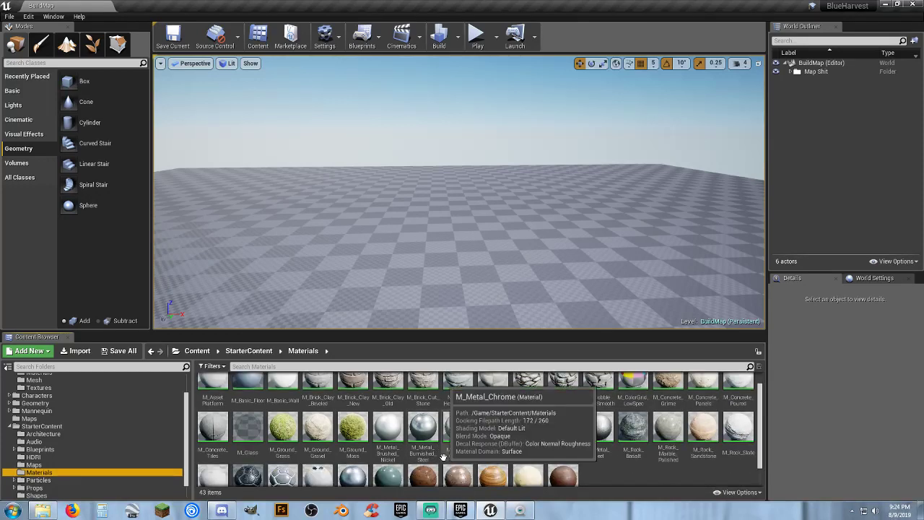
{"action": "left_click", "coordinate": [427, 444]}
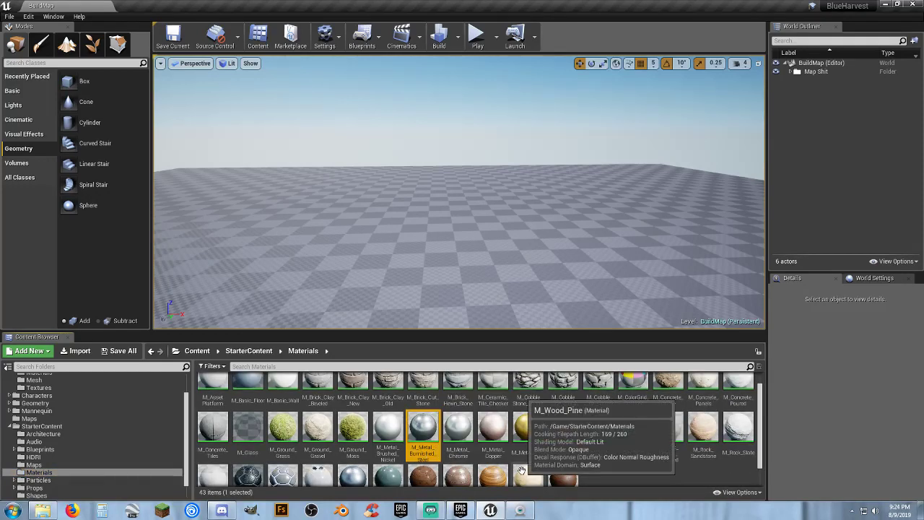
{"action": "left_click", "coordinate": [387, 430]}
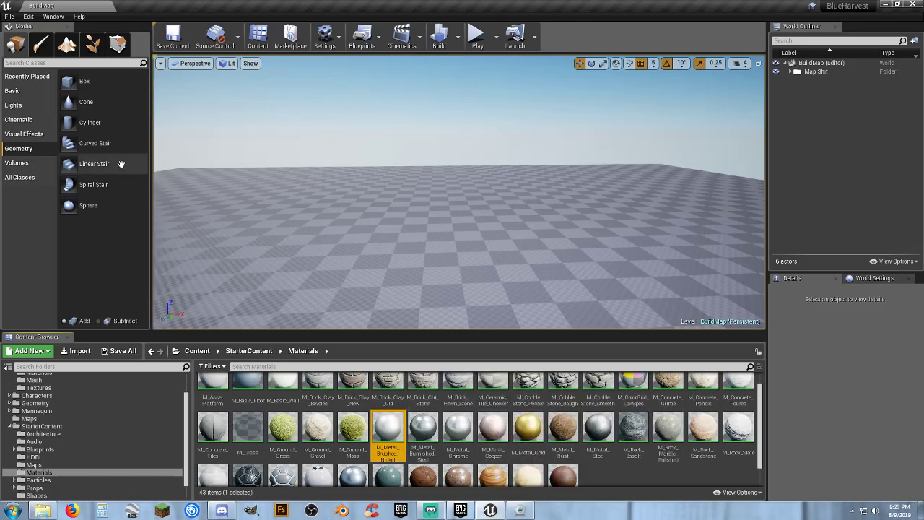
Place an additive cylinder brush on the floor and set its location to X 0, Y 0, Z 0.
{"action": "left_click_drag", "start_coordinate": [90, 123], "coordinate": [412, 234]}
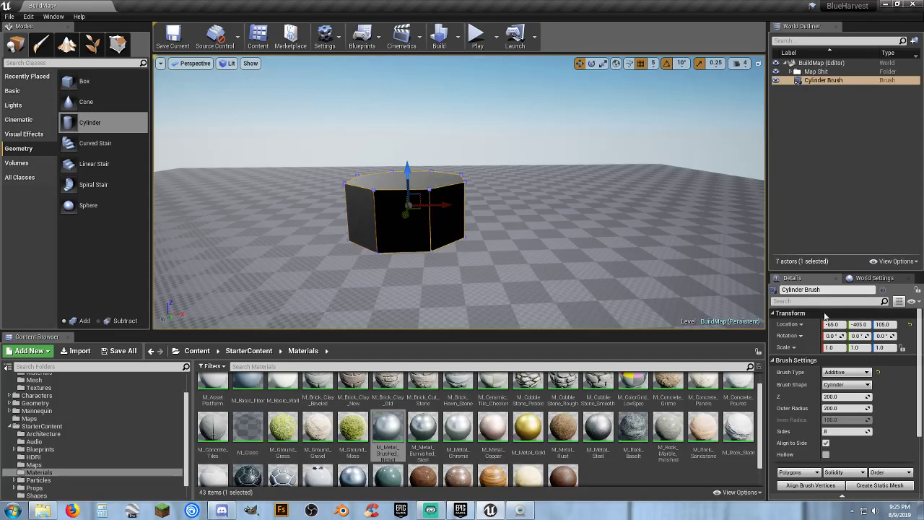
{"action": "type", "text": "0"}
{"action": "key", "text": "Tab"}
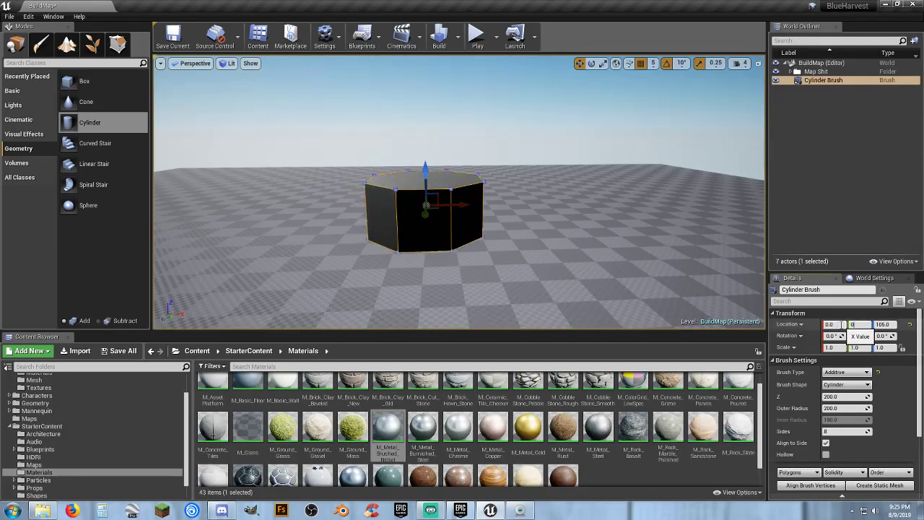
{"action": "type", "text": "0"}
{"action": "key", "text": "Tab"}
{"action": "type", "text": "0"}
{"action": "key", "text": "Return"}
Rotate the cylinder brush 90° about its Y axis so its round face stands upright.
{"action": "mouse_move", "coordinate": [561, 235]}
{"action": "right_mouse_down"}
{"action": "mouse_move", "coordinate": [548, 261]}
{"action": "mouse_move", "coordinate": [560, 223]}
{"action": "right_mouse_up"}
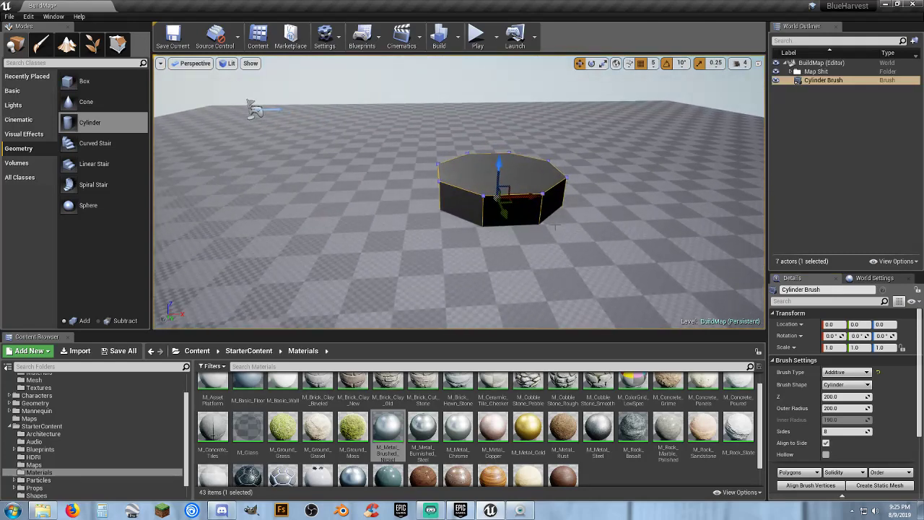
{"action": "left_click", "coordinate": [591, 64]}
{"action": "mouse_move", "coordinate": [477, 156]}
{"action": "left_mouse_down"}
{"action": "mouse_move", "coordinate": [530, 148]}
{"action": "mouse_move", "coordinate": [501, 142]}
{"action": "left_mouse_up"}
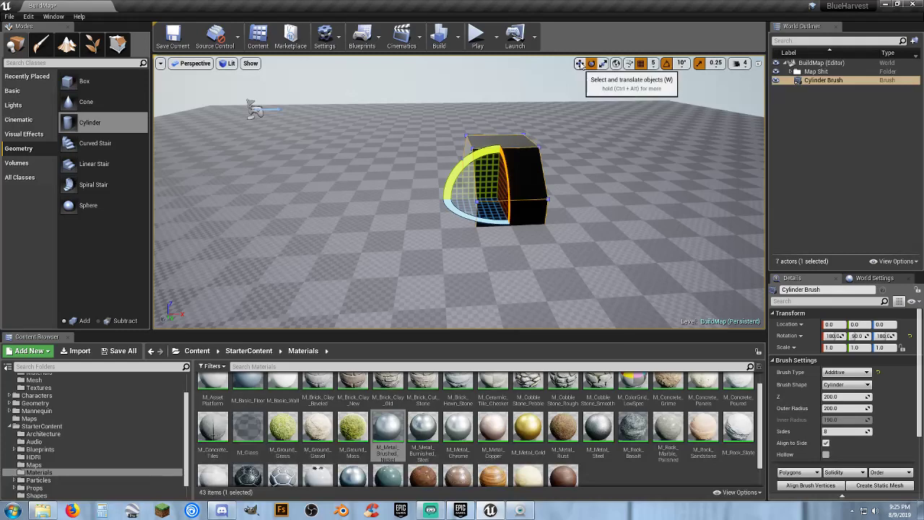
Raise the cylinder brush to Z 200 so it rests on the floor.
{"action": "left_click", "coordinate": [580, 63]}
{"action": "right_click_drag", "start_coordinate": [564, 105], "coordinate": [635, 97]}
{"action": "left_click_drag", "start_coordinate": [476, 179], "coordinate": [483, 115]}
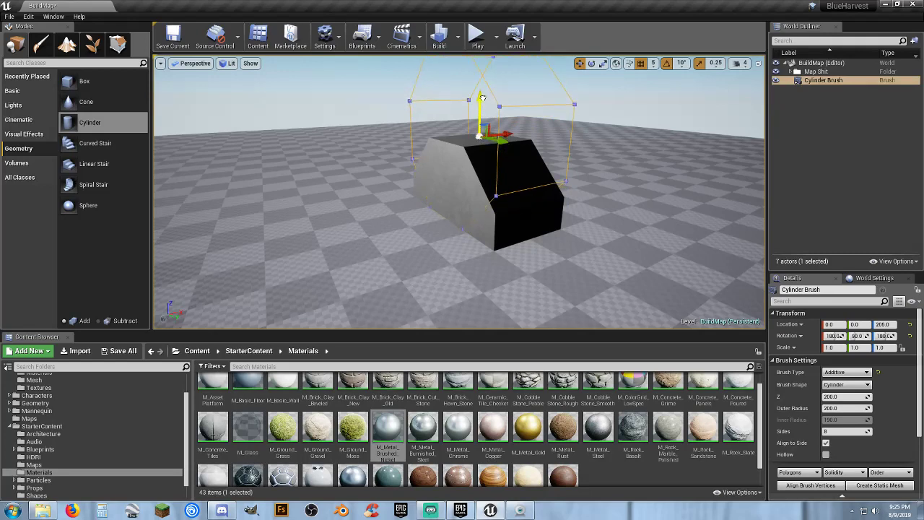
{"action": "left_click_drag", "start_coordinate": [480, 101], "coordinate": [481, 101]}
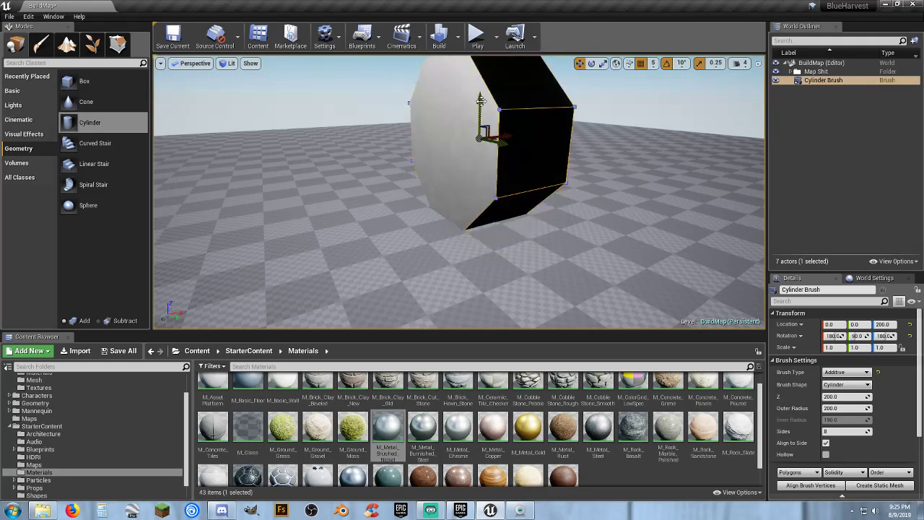
Set the cylinder brush's number of sides to 20 and check its rounder shape from the side.
{"action": "mouse_move", "coordinate": [482, 101]}
{"action": "right_mouse_down"}
{"action": "mouse_move", "coordinate": [440, 81]}
{"action": "mouse_move", "coordinate": [498, 84]}
{"action": "mouse_move", "coordinate": [482, 105]}
{"action": "right_mouse_up"}
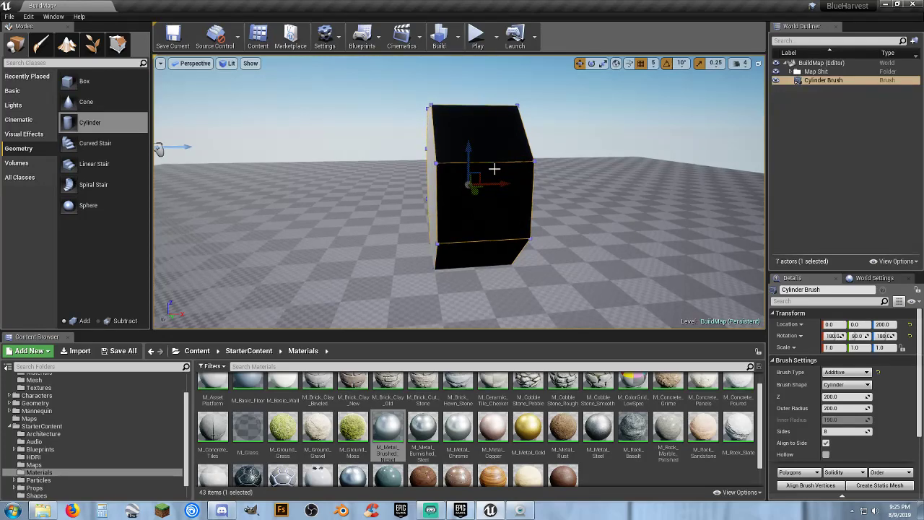
{"action": "right_click_drag", "start_coordinate": [562, 246], "coordinate": [673, 246]}
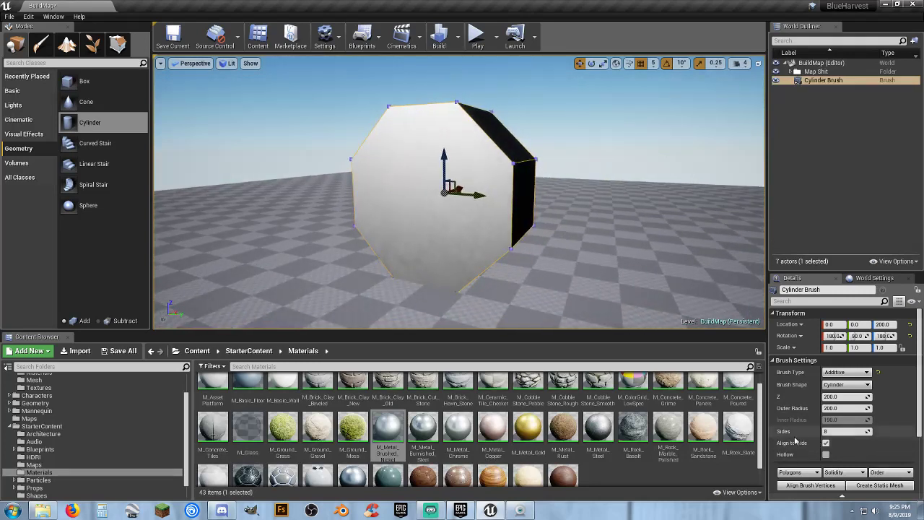
{"action": "left_click", "coordinate": [834, 432]}
{"action": "key", "text": "Return"}
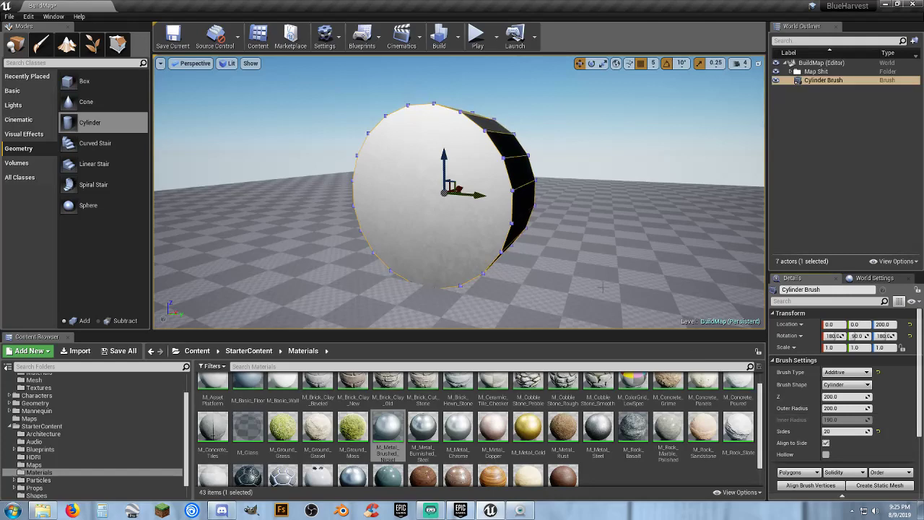
{"action": "right_click_drag", "start_coordinate": [602, 286], "coordinate": [469, 274]}
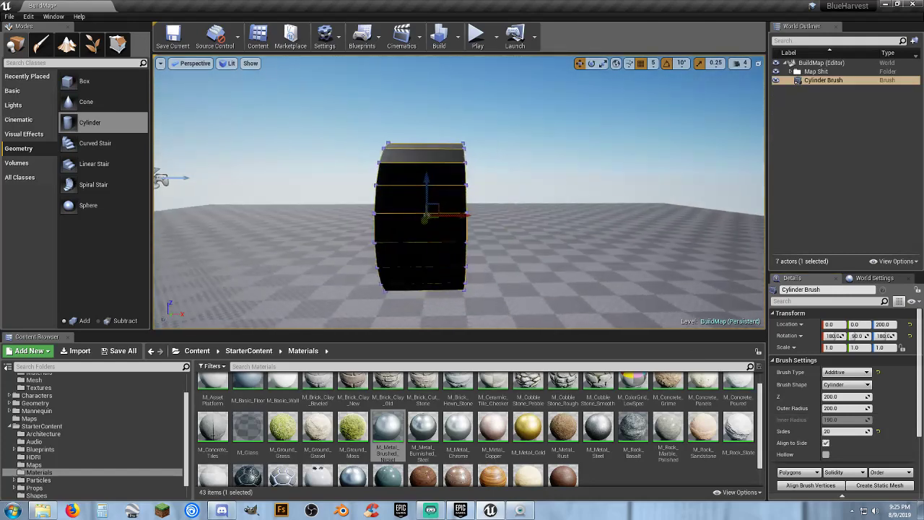
Set the cylinder brush's Z length to 500 and its outer radius to 100.
{"action": "left_click", "coordinate": [848, 397]}
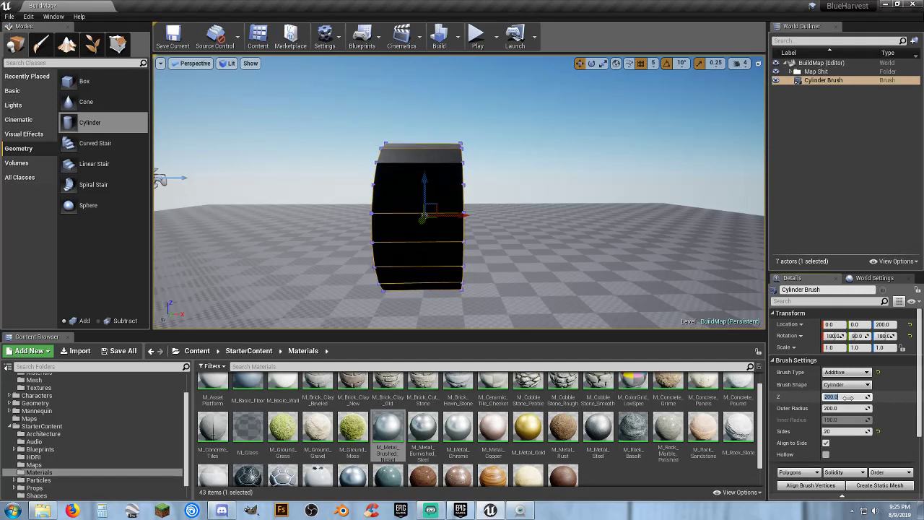
{"action": "key", "text": "Tab"}
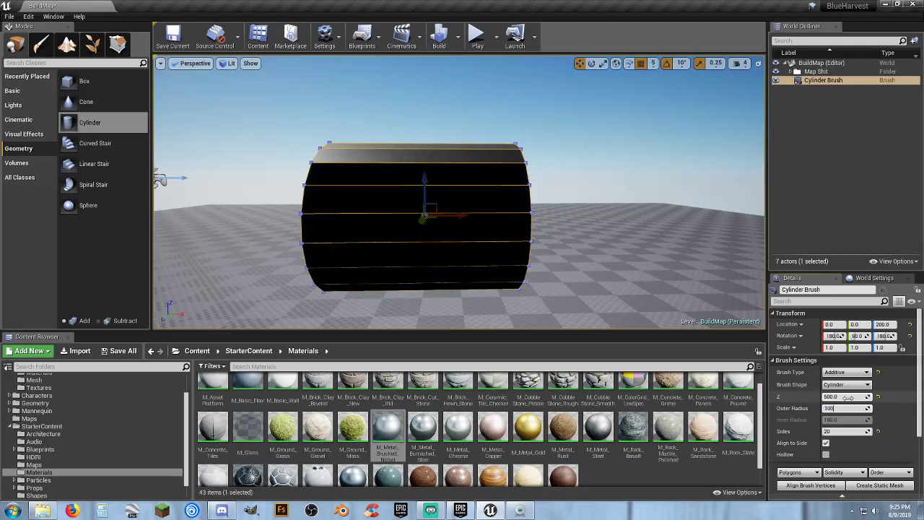
{"action": "key", "text": "Return"}
{"action": "right_click_drag", "start_coordinate": [549, 238], "coordinate": [462, 235]}
{"action": "key", "text": "a"}
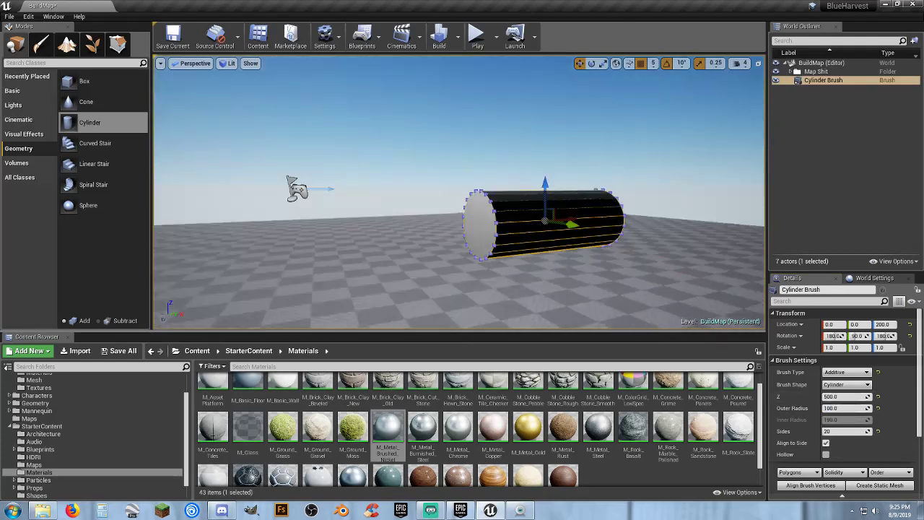
{"action": "right_click_drag", "start_coordinate": [339, 217], "coordinate": [324, 216]}
Playtest the level and run the character toward the cylinder to judge its size.
{"action": "left_click", "coordinate": [477, 35]}
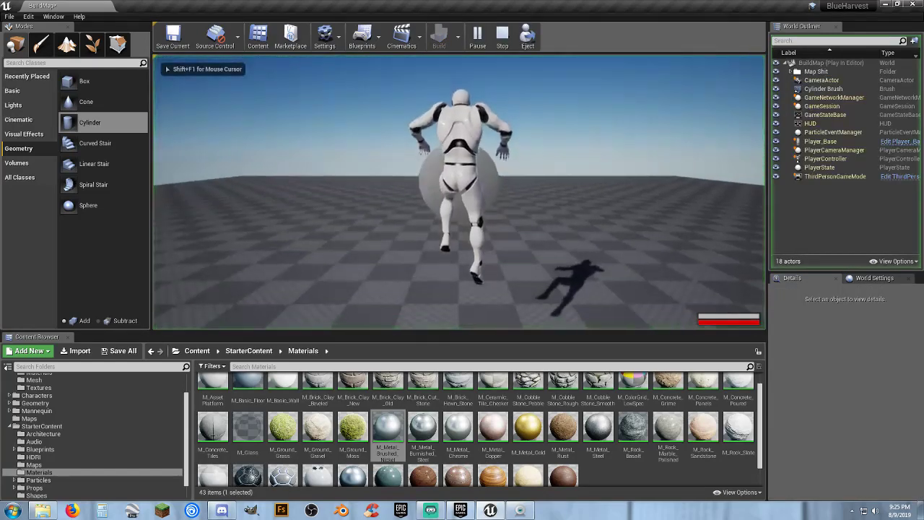
{"action": "key", "text": "w"}
{"action": "key", "text": "Escape"}
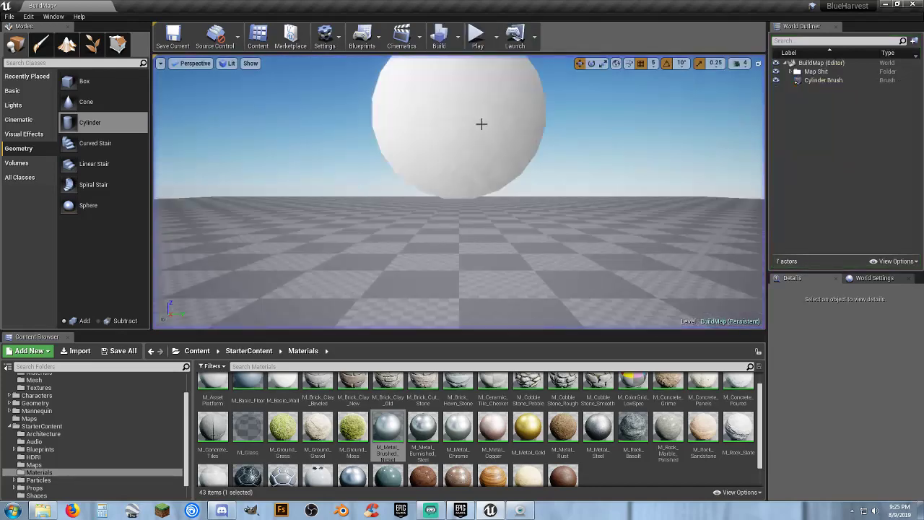
Set the cylinder brush's outer radius to 150 and lower the brush to Z 155.
{"action": "left_click", "coordinate": [823, 81]}
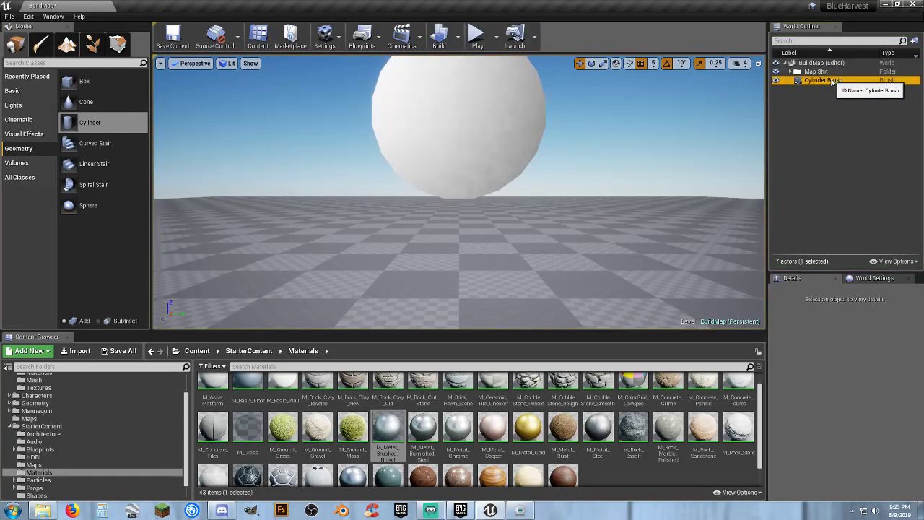
{"action": "left_click", "coordinate": [837, 408]}
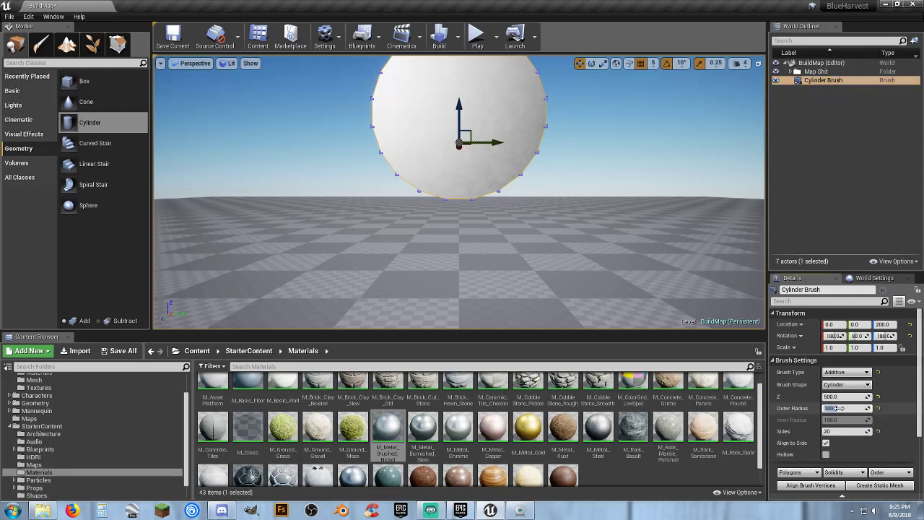
{"action": "type", "text": "150"}
{"action": "key", "text": "Return"}
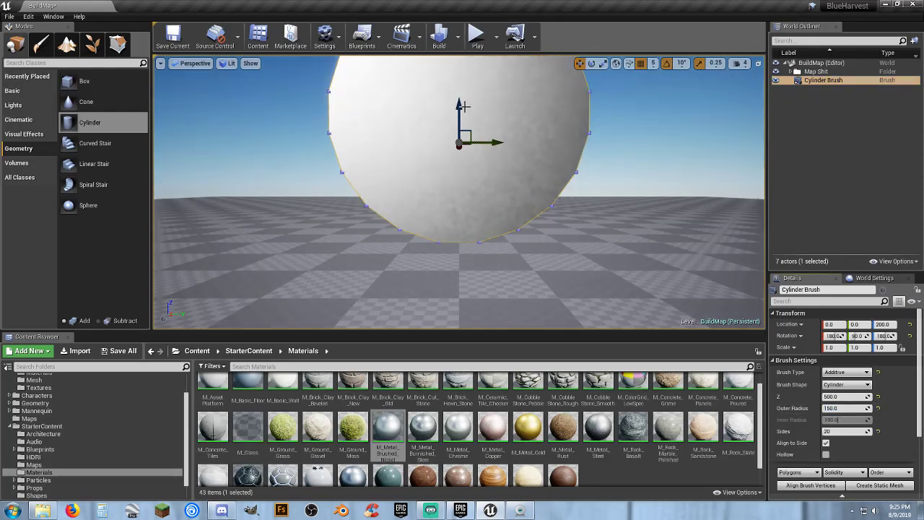
{"action": "left_click_drag", "start_coordinate": [458, 106], "coordinate": [457, 128]}
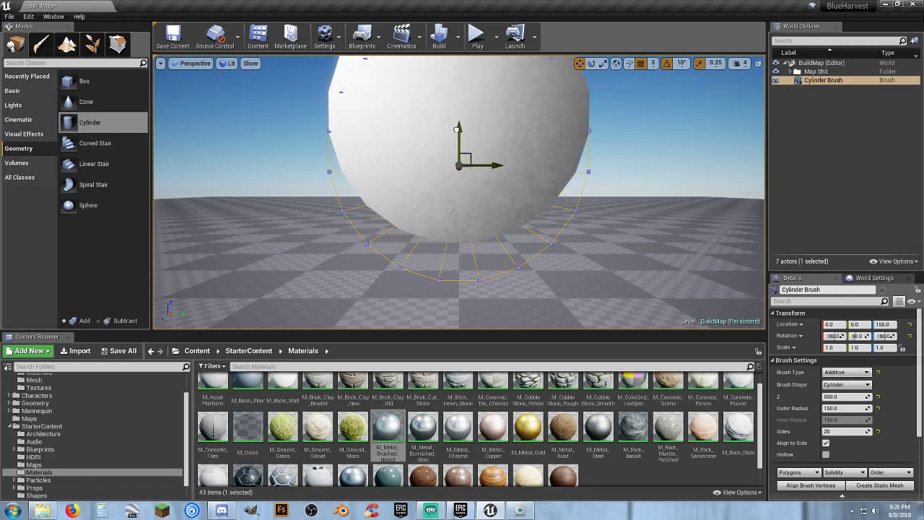
Playtest the level again, running up to the cylinder and back to compare its height with the character.
{"action": "left_click", "coordinate": [477, 34]}
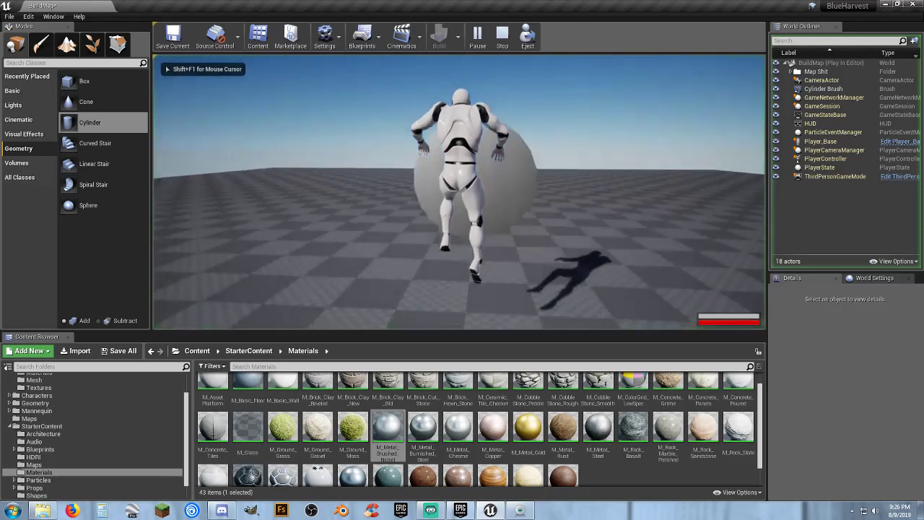
{"action": "key", "text": "w"}
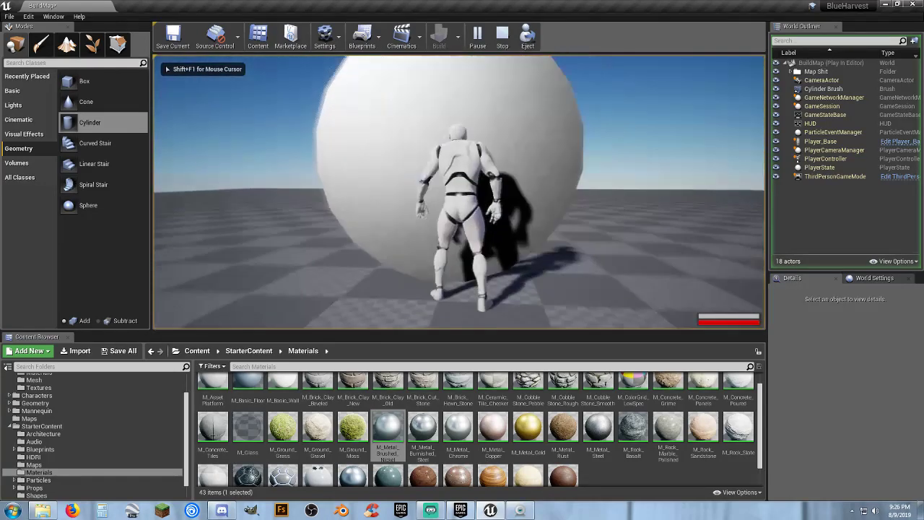
{"action": "key", "text": "s"}
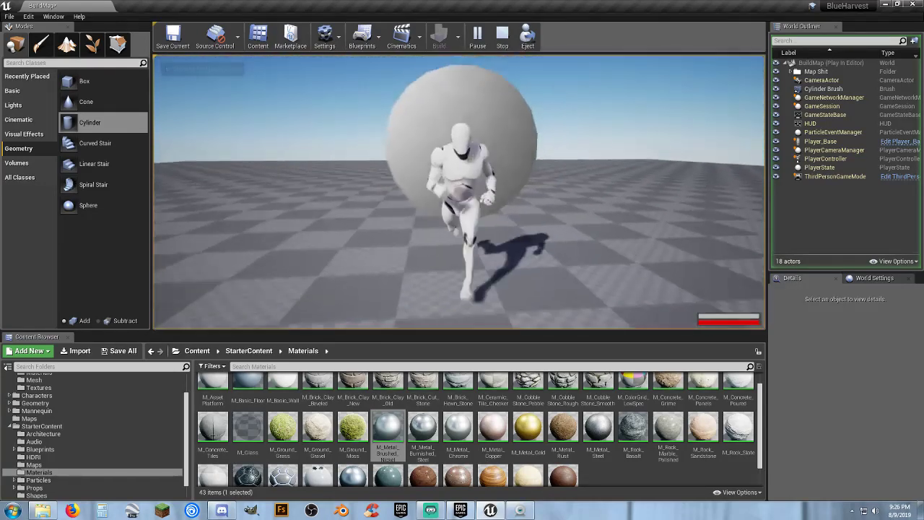
{"action": "key", "text": "Escape"}
{"action": "scroll", "coordinate": [493, 144], "scroll_direction": "up", "scroll_amount": 5}
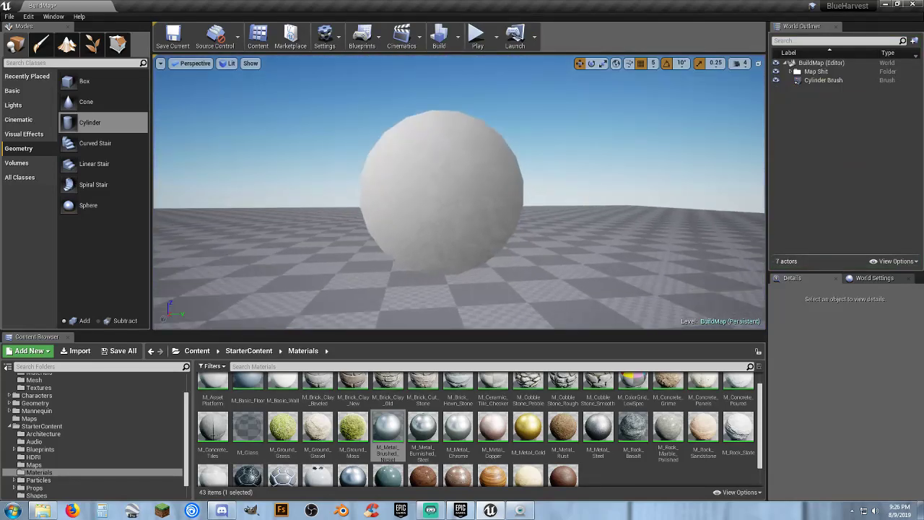
Set the cylinder brush's outer radius to 200 and raise the brush to Z 200.
{"action": "left_click", "coordinate": [826, 80]}
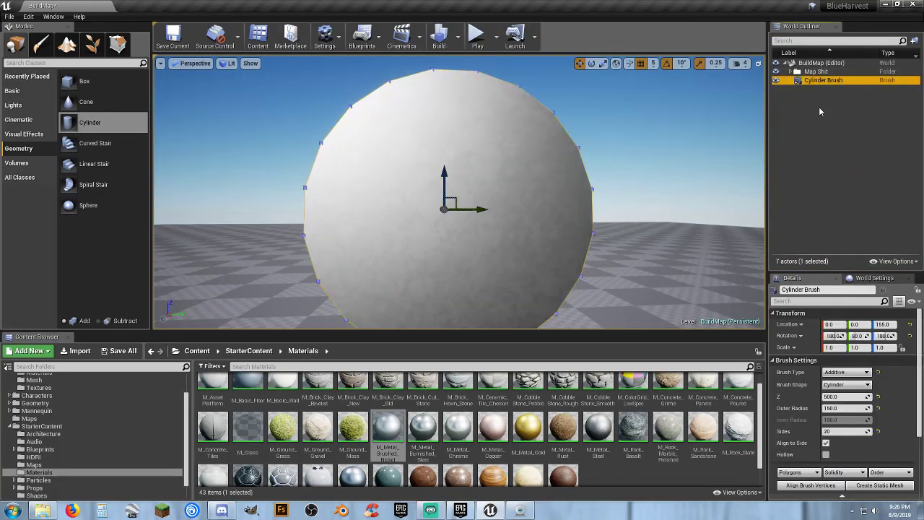
{"action": "left_click", "coordinate": [845, 408]}
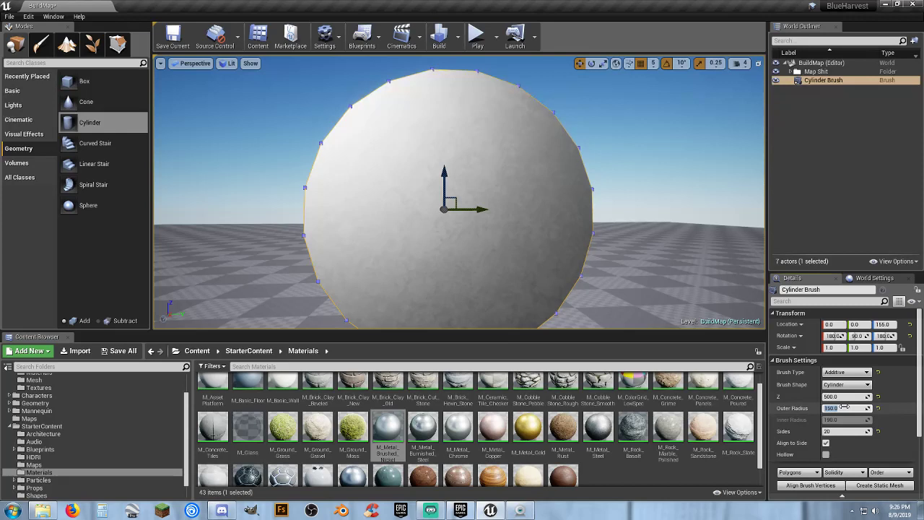
{"action": "type", "text": "200"}
{"action": "key", "text": "Return"}
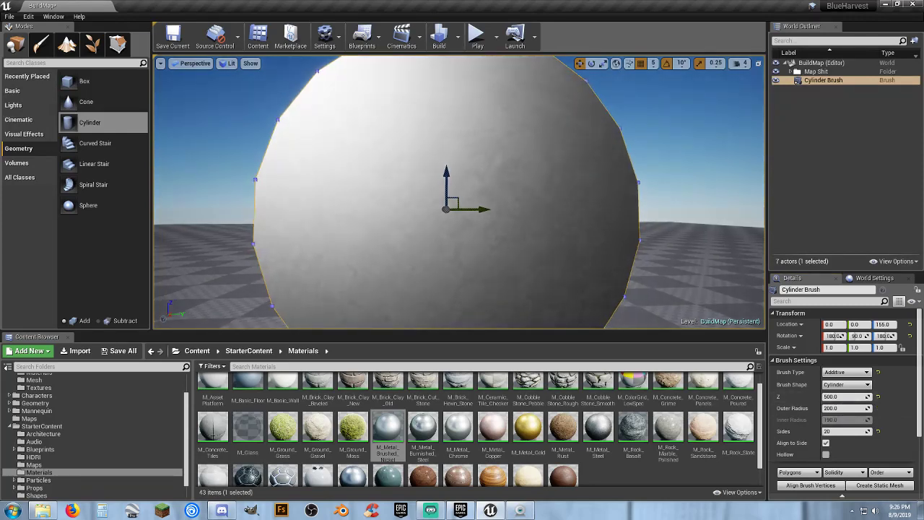
{"action": "left_click_drag", "start_coordinate": [451, 147], "coordinate": [453, 127]}
Select the Player Start, then playtest the level and compare the character with the larger cylinder.
{"action": "mouse_move", "coordinate": [458, 135]}
{"action": "right_mouse_down"}
{"action": "mouse_move", "coordinate": [621, 136]}
{"action": "mouse_move", "coordinate": [509, 163]}
{"action": "right_mouse_up"}
{"action": "left_click", "coordinate": [487, 172]}
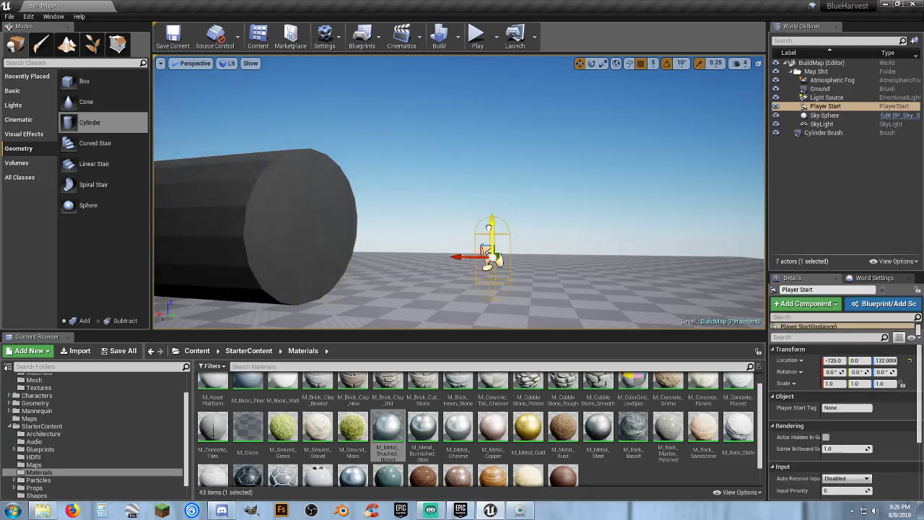
{"action": "left_click", "coordinate": [477, 36]}
{"action": "key", "text": "w"}
{"action": "key", "text": "d"}
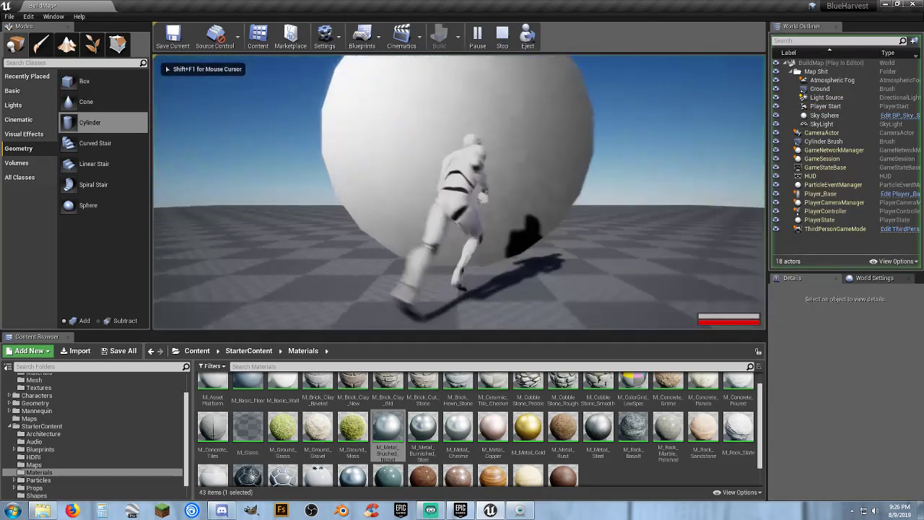
{"action": "key", "text": "s"}
{"action": "key", "text": "Escape"}
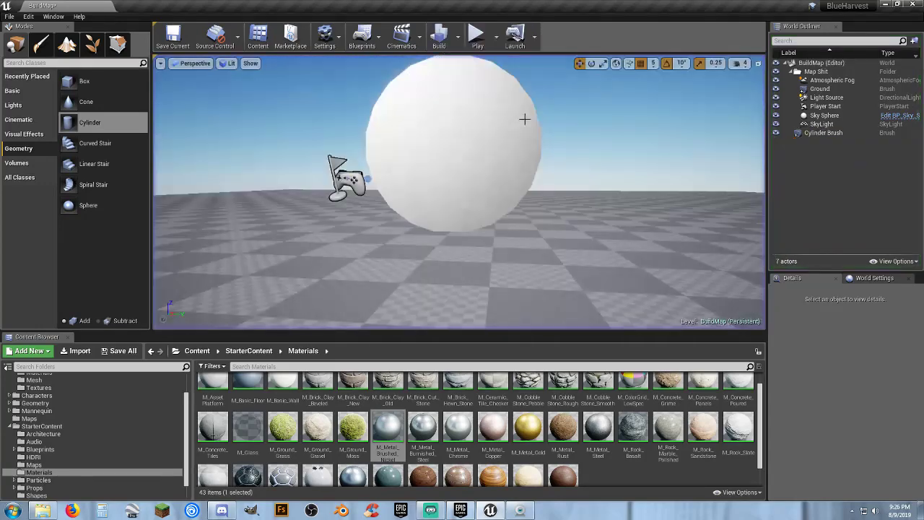
Make the cylinder brush hollow.
{"action": "left_click", "coordinate": [826, 132]}
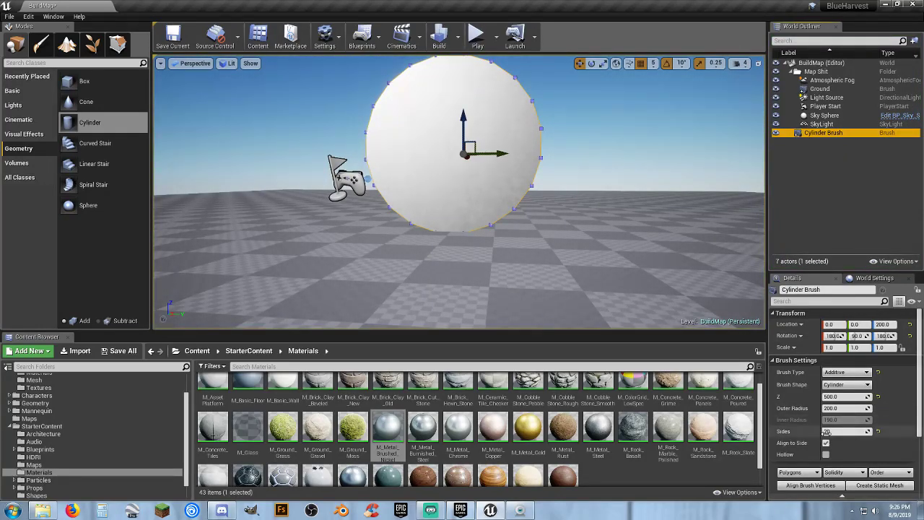
{"action": "left_click", "coordinate": [827, 454]}
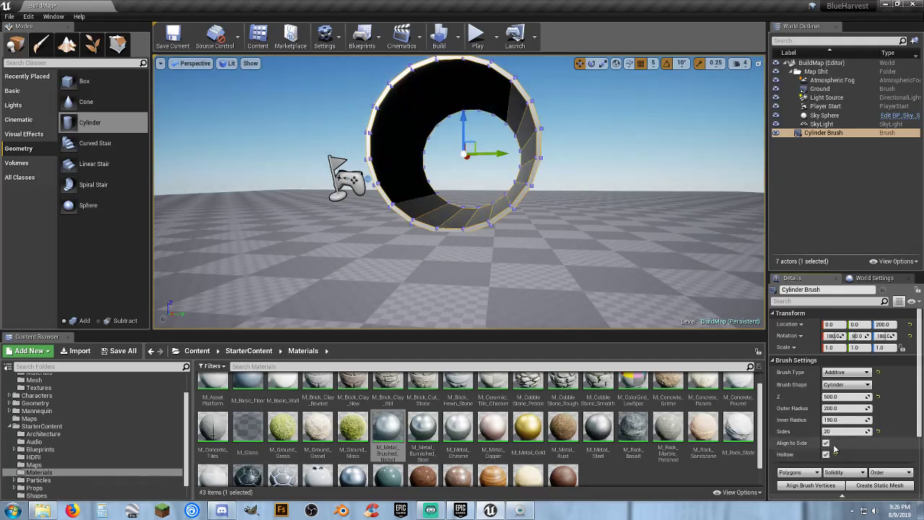
Try 10 sides on the hollow cylinder brush and undo the change.
{"action": "left_click", "coordinate": [834, 432]}
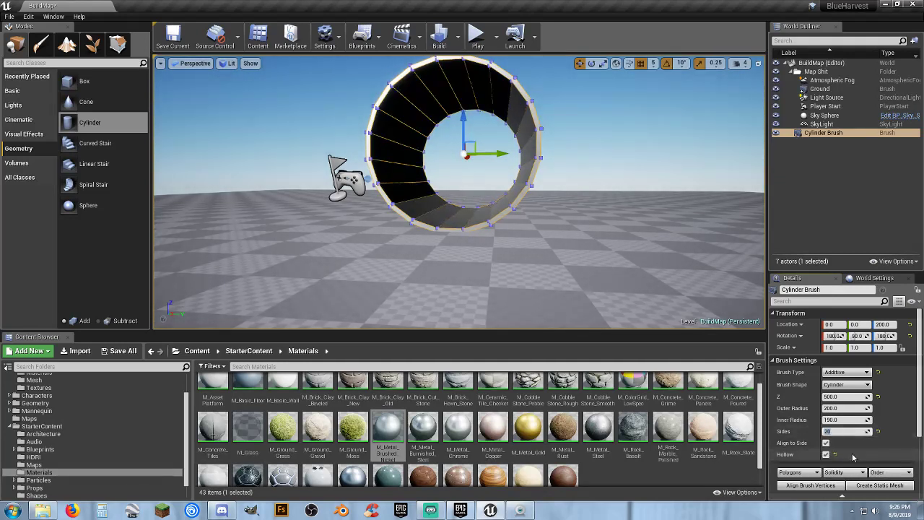
{"action": "key", "text": "Return"}
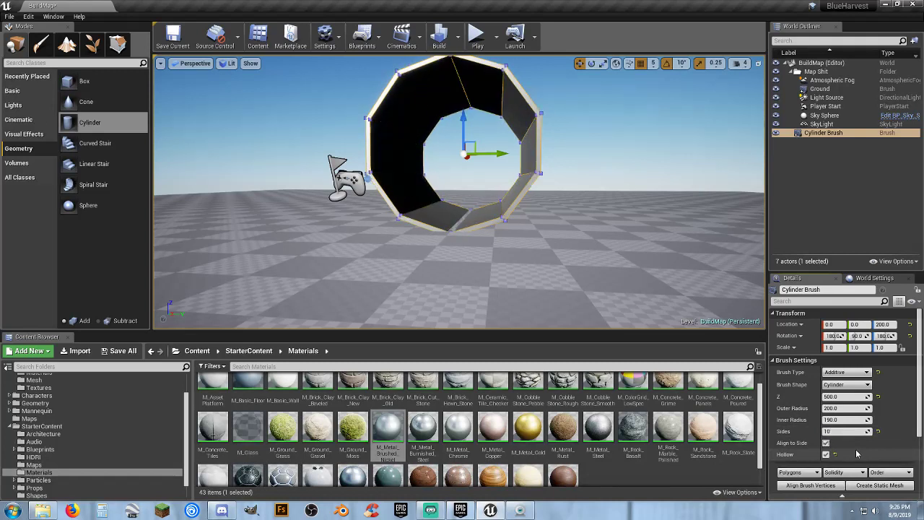
{"action": "key", "text": "ctrl+z"}
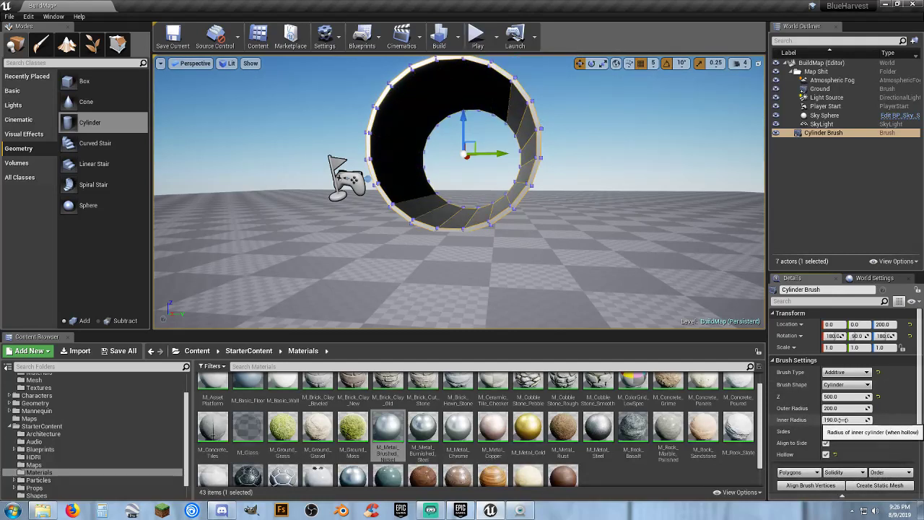
Playtest the level by running the character through the hollow tube and around its open ends.
{"action": "left_click", "coordinate": [476, 34]}
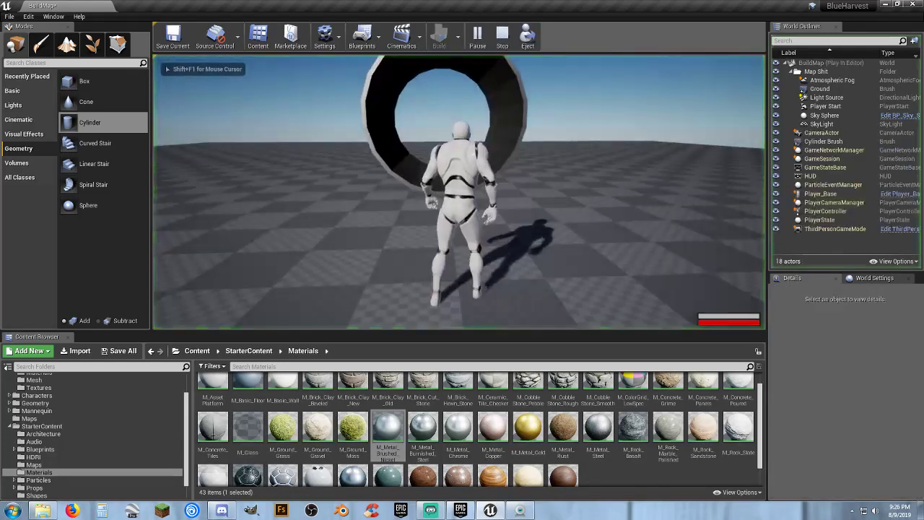
{"action": "key", "text": "w"}
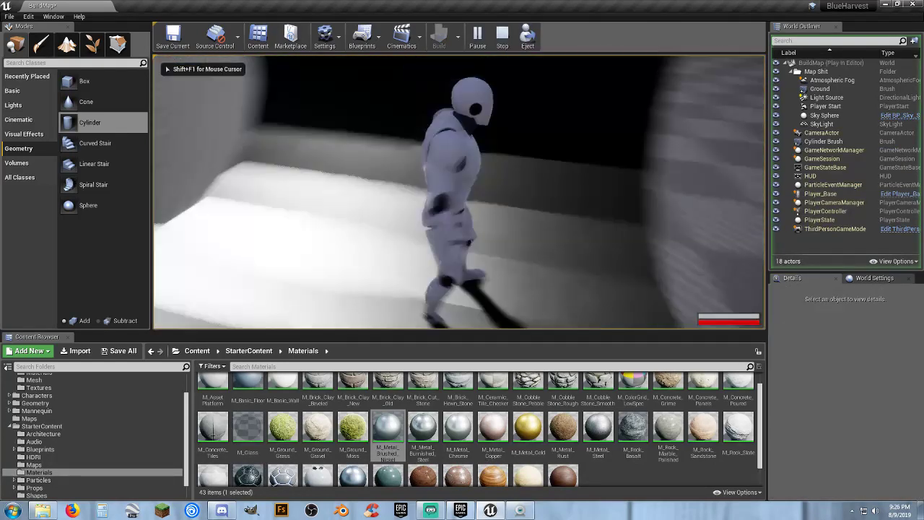
{"action": "key", "text": "w"}
{"action": "key", "text": "w"}
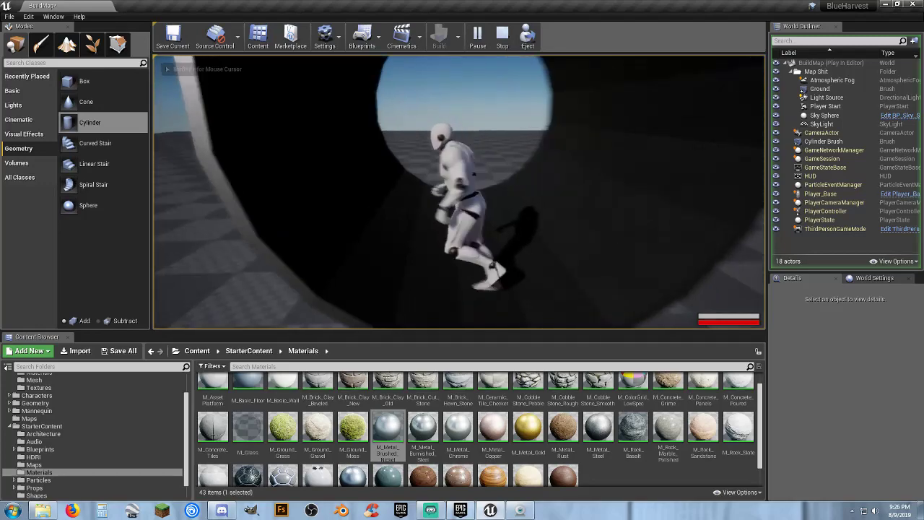
{"action": "key", "text": "w"}
{"action": "key", "text": "d"}
{"action": "key", "text": "s"}
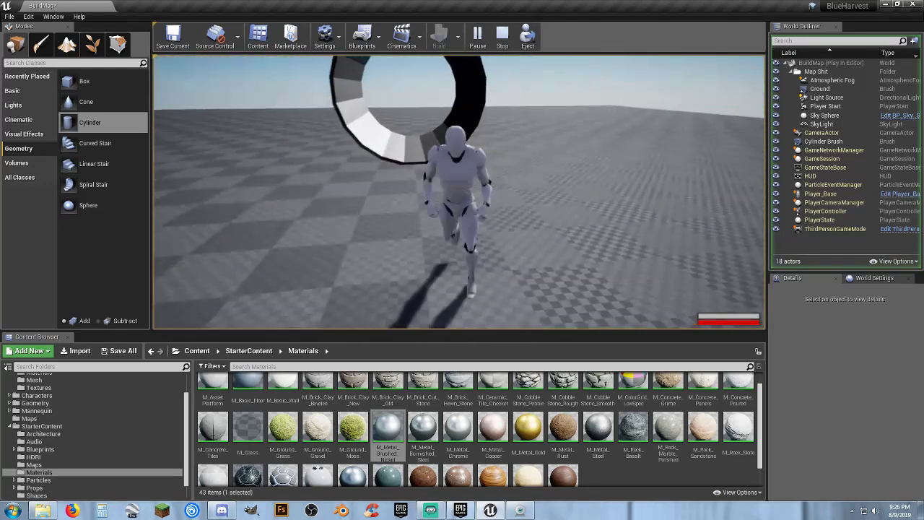
{"action": "key", "text": "w"}
{"action": "key", "text": "d"}
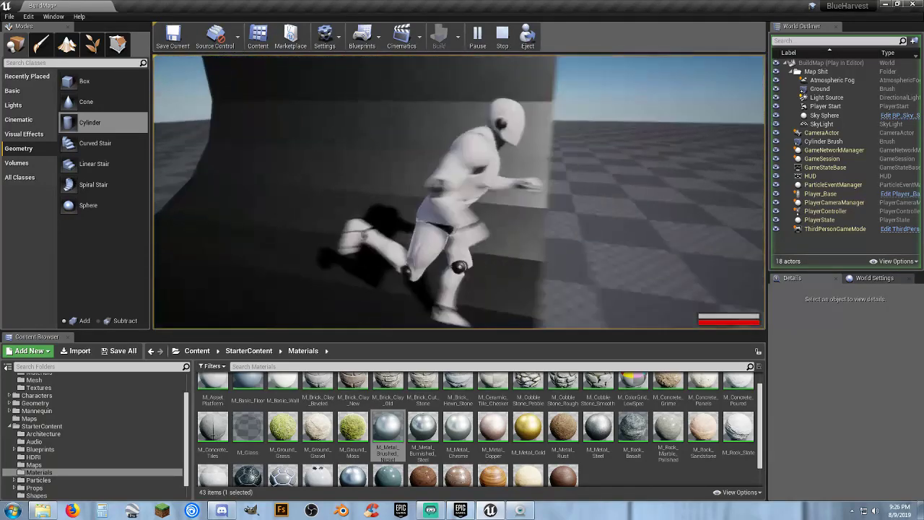
{"action": "key", "text": "w"}
{"action": "key", "text": "Escape"}
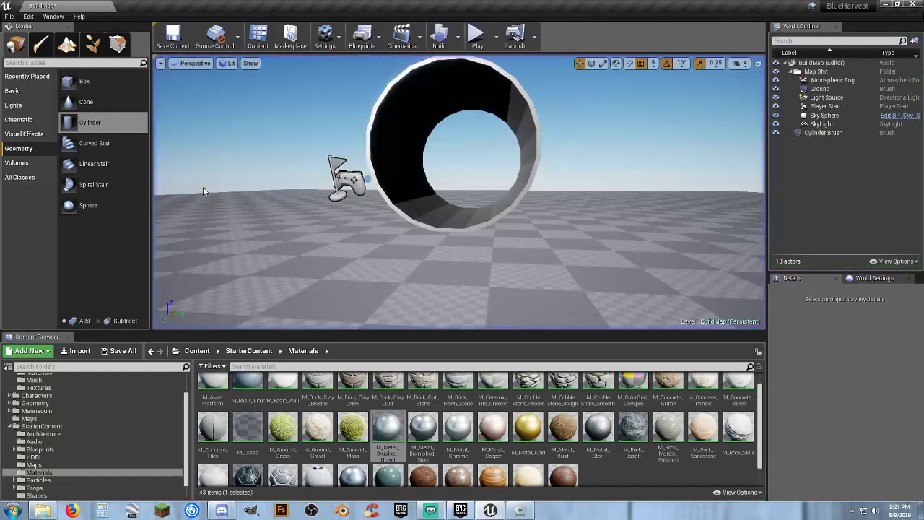
Place an additive cone brush on the floor near the tube's open end, at about X -465, Y 60.
{"action": "mouse_move", "coordinate": [204, 192]}
{"action": "right_mouse_down"}
{"action": "mouse_move", "coordinate": [203, 134]}
{"action": "mouse_move", "coordinate": [204, 189]}
{"action": "right_mouse_up"}
{"action": "key", "text": "w"}
{"action": "key", "text": "s"}
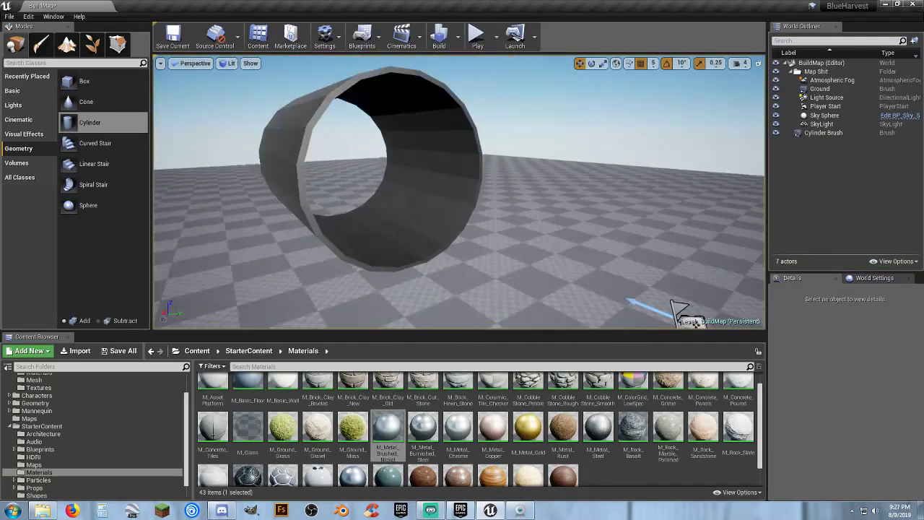
{"action": "right_click_drag", "start_coordinate": [259, 180], "coordinate": [174, 211]}
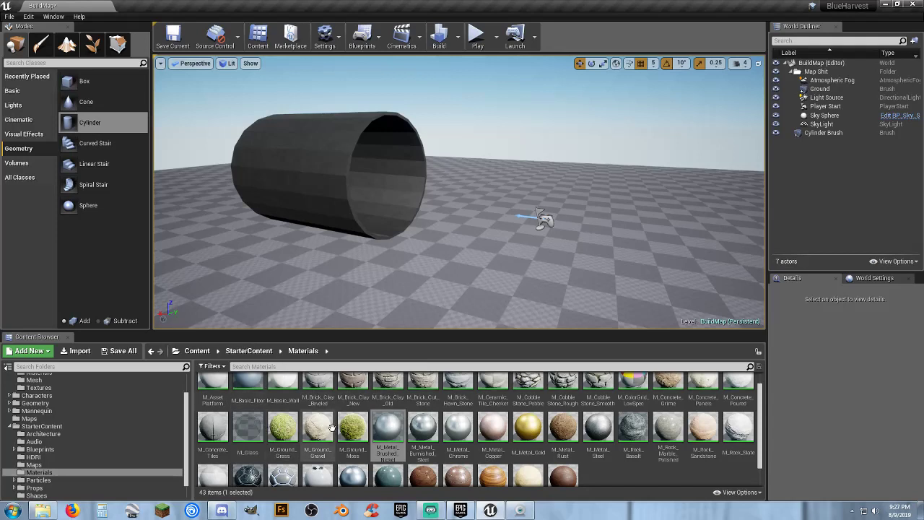
{"action": "left_click_drag", "start_coordinate": [73, 104], "coordinate": [462, 239]}
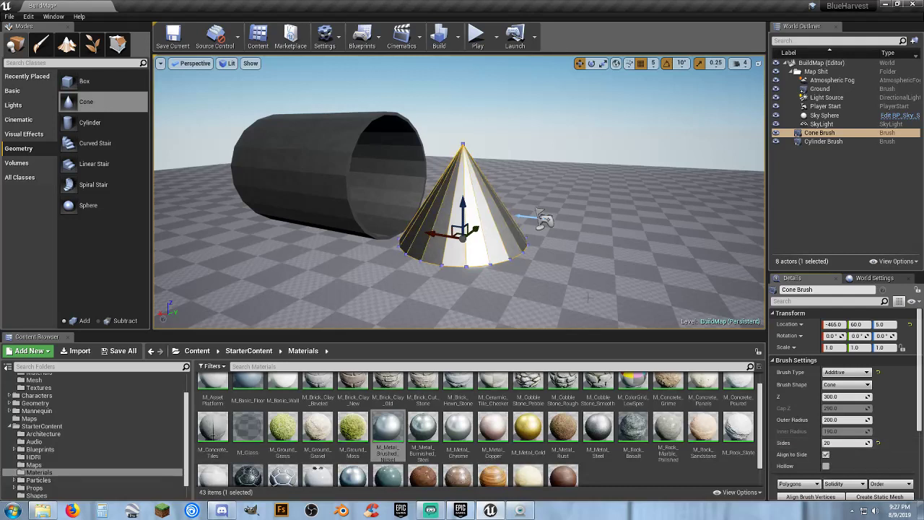
{"action": "mouse_move", "coordinate": [562, 275]}
{"action": "right_mouse_down"}
{"action": "mouse_move", "coordinate": [568, 267]}
{"action": "mouse_move", "coordinate": [562, 275]}
{"action": "right_mouse_up"}
{"action": "key", "text": "a"}
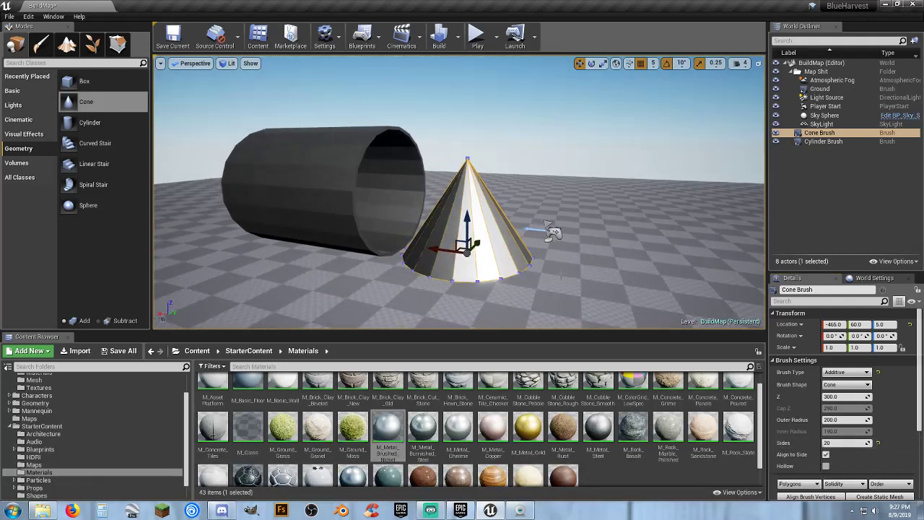
Rotate the cone 90 degrees onto its side and move it against the tube's open end, at about X -235, Z 195.
{"action": "left_click", "coordinate": [591, 62]}
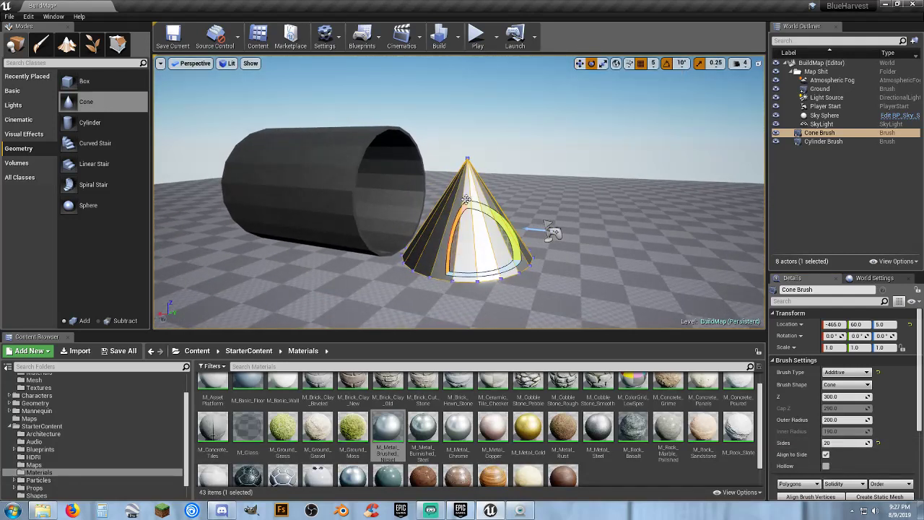
{"action": "left_click_drag", "start_coordinate": [487, 216], "coordinate": [476, 228]}
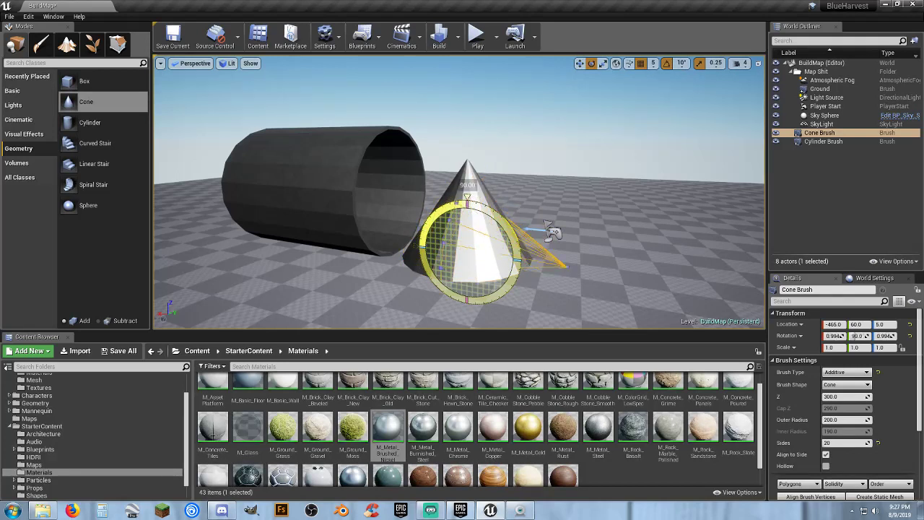
{"action": "left_click", "coordinate": [579, 63]}
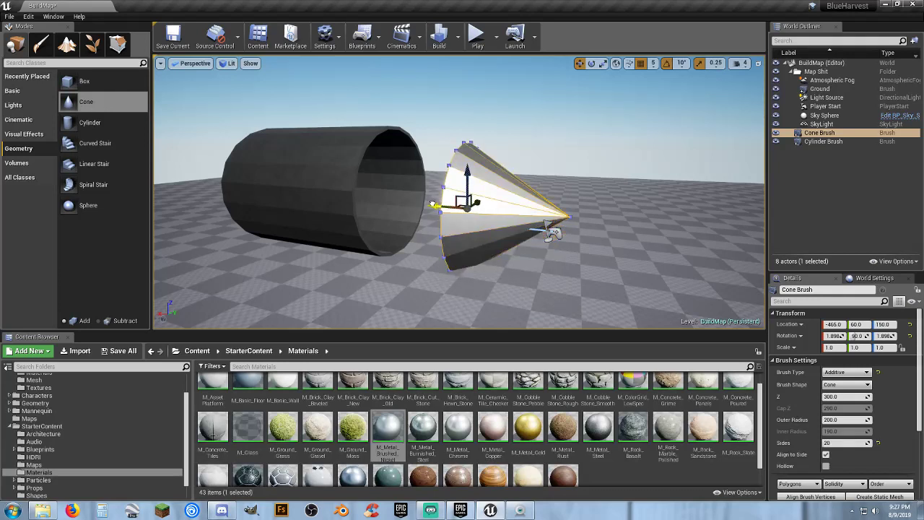
{"action": "left_click_drag", "start_coordinate": [370, 205], "coordinate": [370, 205]}
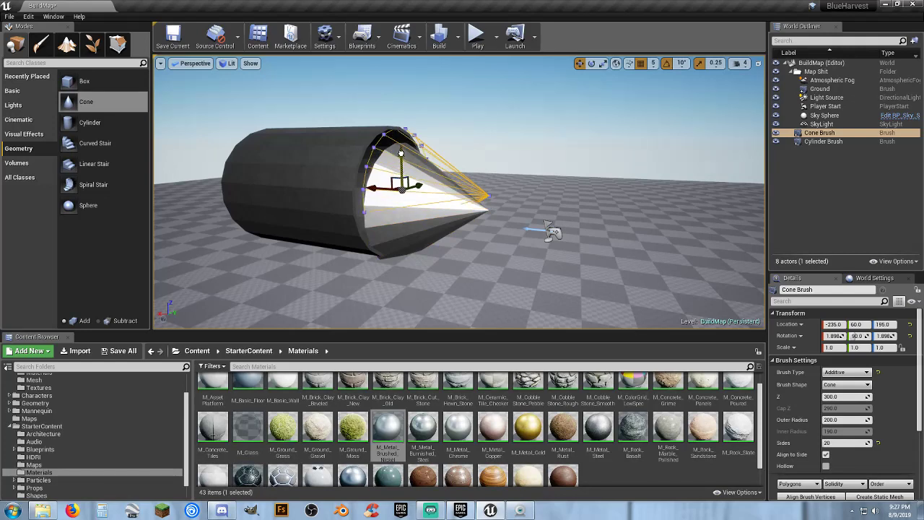
{"action": "left_click_drag", "start_coordinate": [401, 153], "coordinate": [402, 153]}
Centre the cone inside the tube by setting its location to X 0, Y 0, Z 200.
{"action": "key", "text": "d"}
{"action": "mouse_move", "coordinate": [401, 153]}
{"action": "right_mouse_down"}
{"action": "mouse_move", "coordinate": [246, 140]}
{"action": "mouse_move", "coordinate": [401, 153]}
{"action": "right_mouse_up"}
{"action": "left_click", "coordinate": [840, 326]}
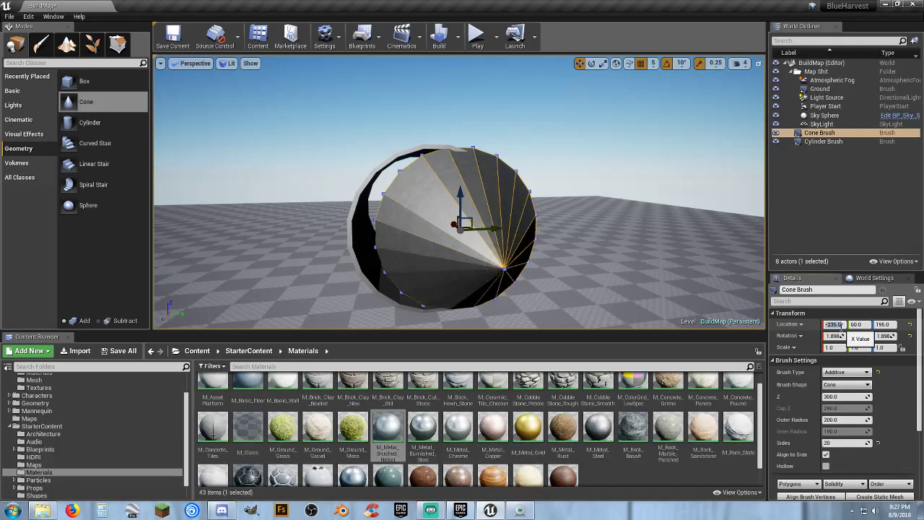
{"action": "type", "text": "0"}
{"action": "key", "text": "Tab"}
{"action": "type", "text": "0"}
{"action": "key", "text": "Tab"}
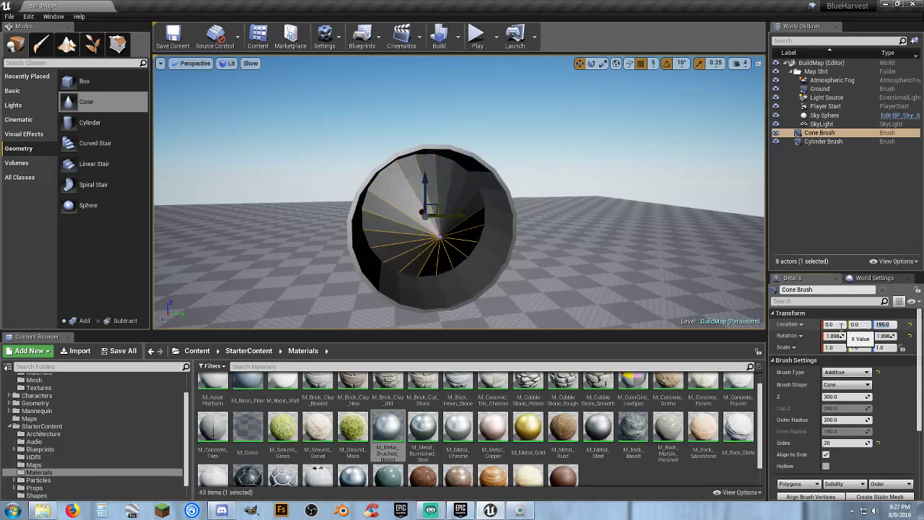
{"action": "key", "text": "Return"}
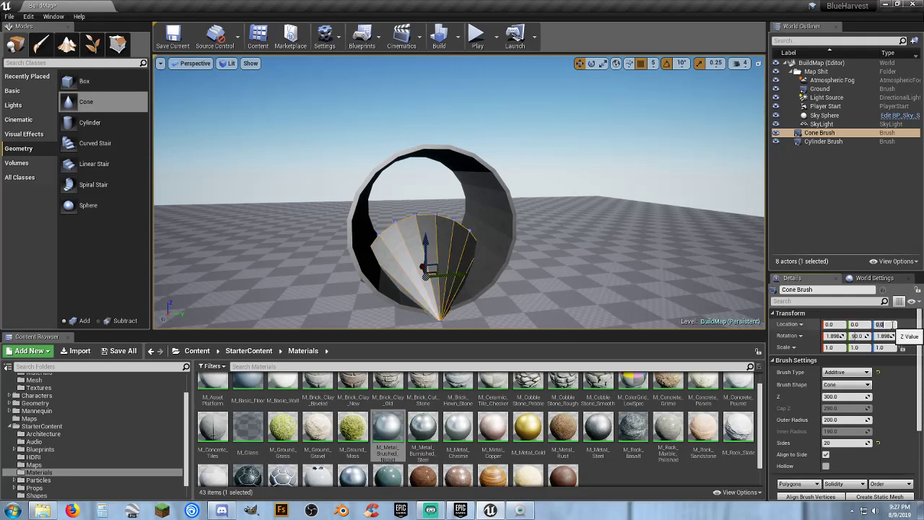
{"action": "type", "text": "0"}
{"action": "key", "text": "Return"}
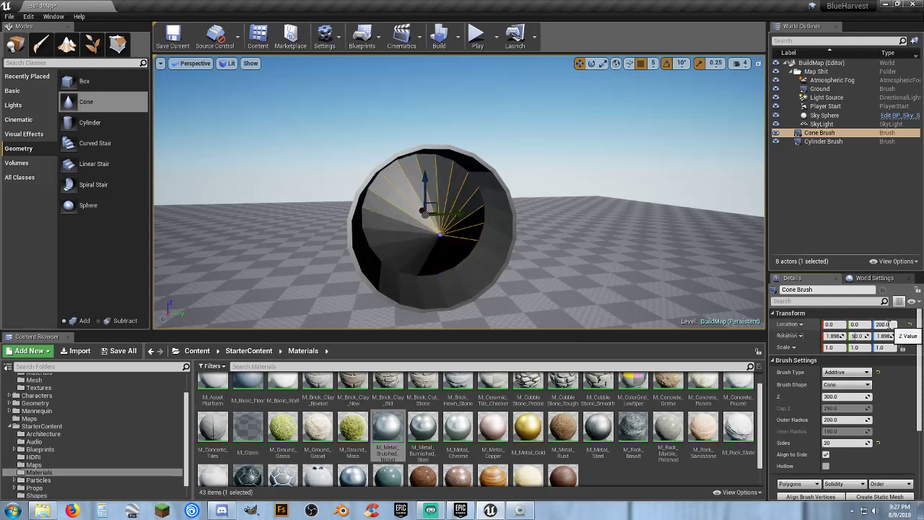
Rotate the cone 180 degrees to point the opposite way and move it to X 250, capping the tube's far end.
{"action": "key", "text": "a"}
{"action": "right_click_drag", "start_coordinate": [610, 238], "coordinate": [609, 238]}
{"action": "left_click", "coordinate": [592, 62]}
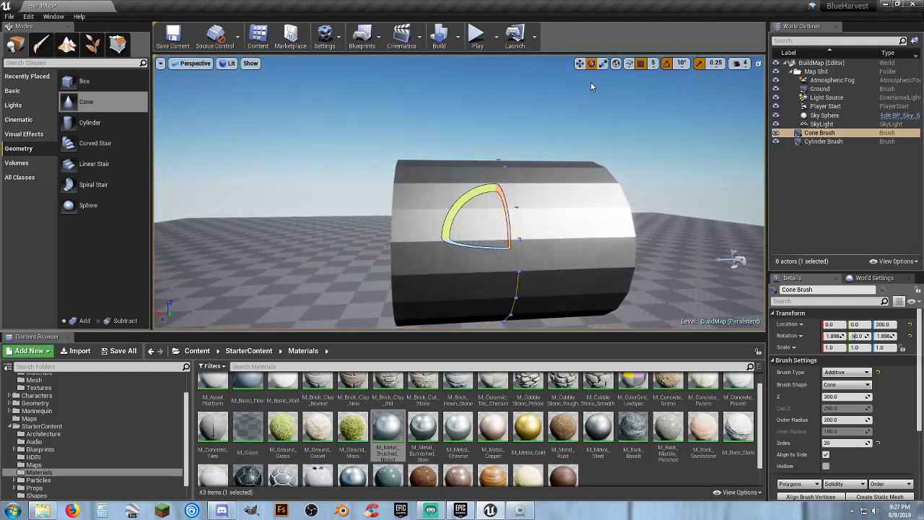
{"action": "mouse_move", "coordinate": [467, 206]}
{"action": "left_mouse_down"}
{"action": "mouse_move", "coordinate": [423, 241]}
{"action": "mouse_move", "coordinate": [436, 239]}
{"action": "mouse_move", "coordinate": [586, 33]}
{"action": "left_mouse_up"}
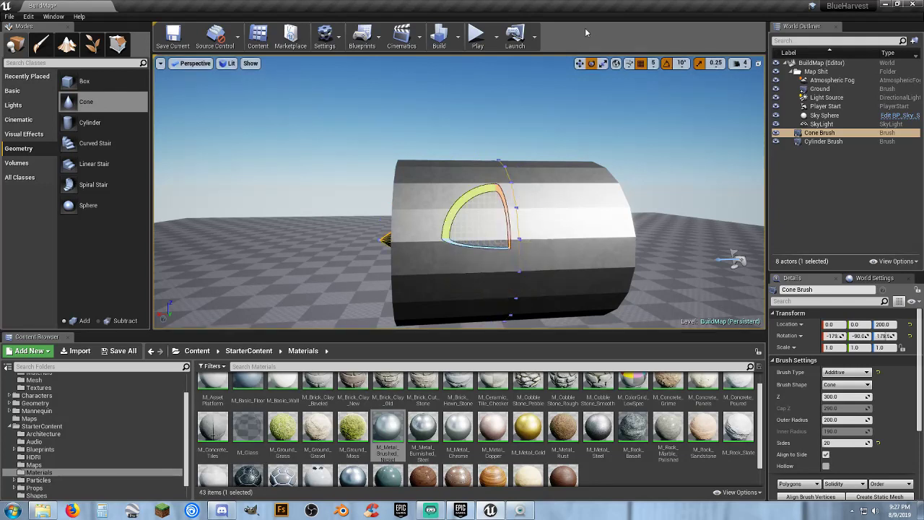
{"action": "left_click", "coordinate": [579, 63]}
{"action": "mouse_move", "coordinate": [469, 250]}
{"action": "left_mouse_down"}
{"action": "mouse_move", "coordinate": [341, 250]}
{"action": "mouse_move", "coordinate": [351, 250]}
{"action": "left_mouse_up"}
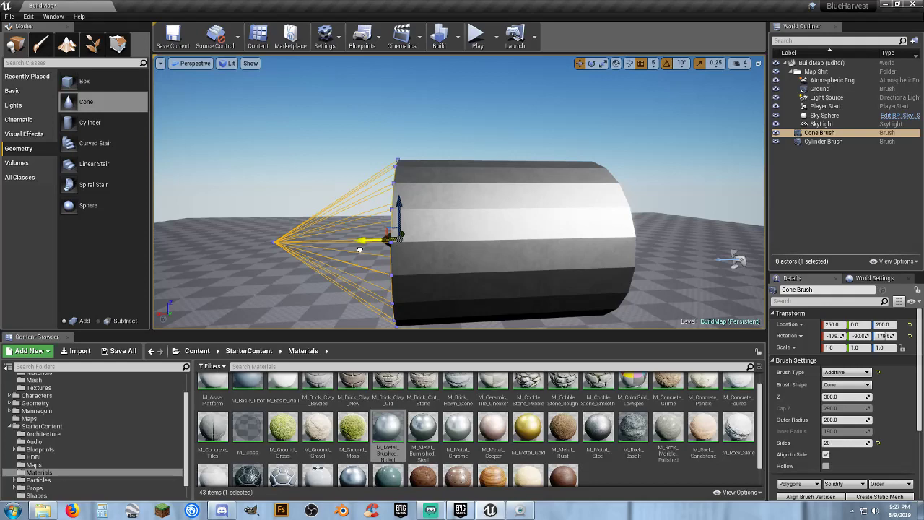
{"action": "left_click_drag", "start_coordinate": [359, 250], "coordinate": [360, 249]}
Playtest the level by running the character into the tube up to the solid cone cap.
{"action": "left_click", "coordinate": [477, 33]}
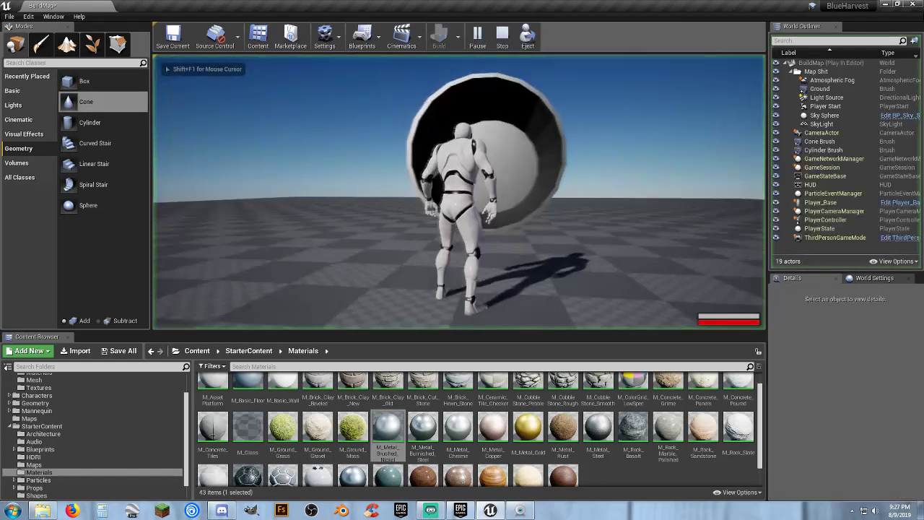
{"action": "key", "text": "w"}
{"action": "key", "text": "space"}
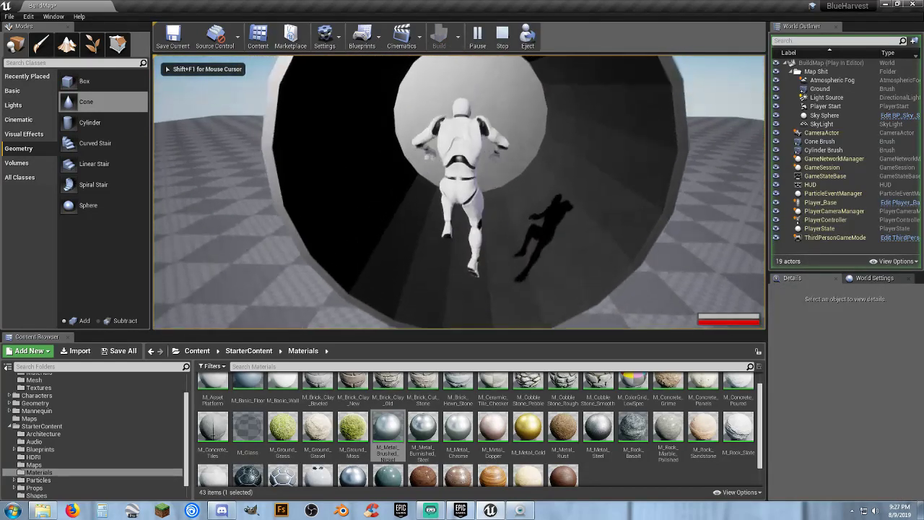
{"action": "key", "text": "w"}
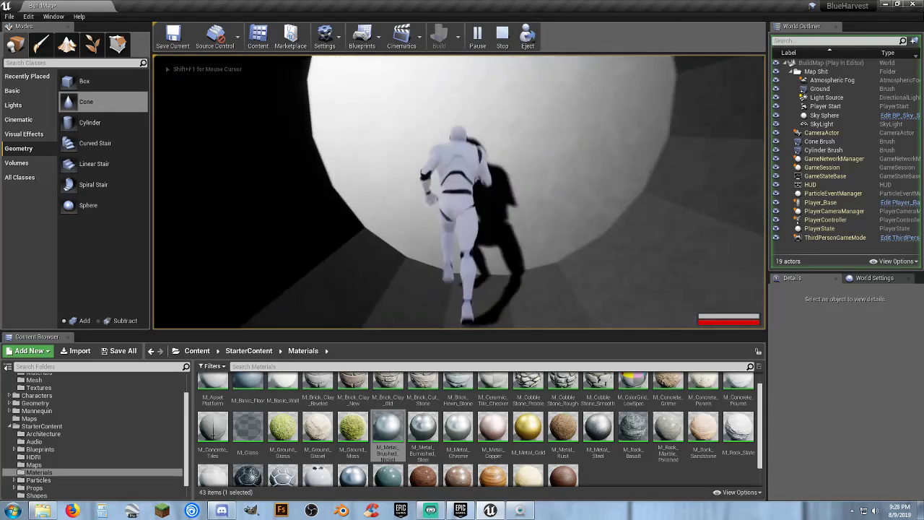
{"action": "key", "text": "a"}
{"action": "key", "text": "Escape"}
Make the cone cap hollow and flatten it to a Z of 50 with a Cap Z of 40.
{"action": "key", "text": "s"}
{"action": "right_click_drag", "start_coordinate": [584, 151], "coordinate": [680, 154]}
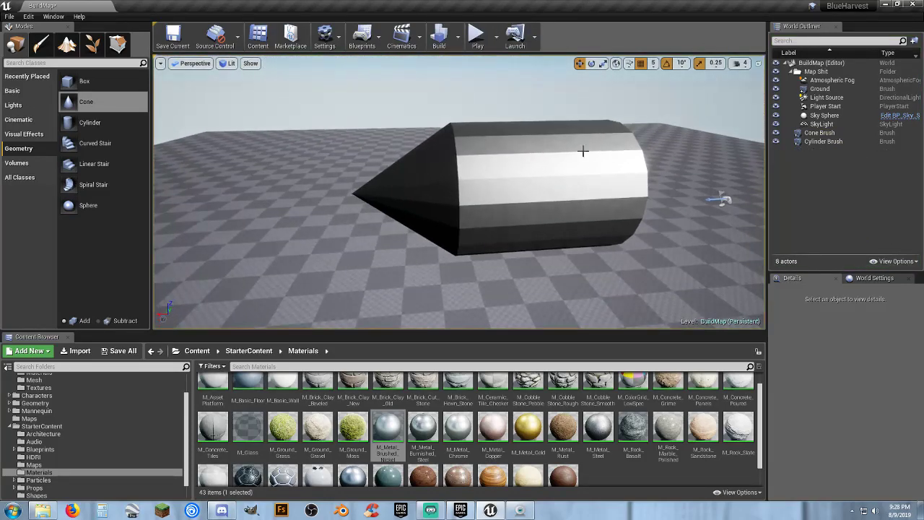
{"action": "left_click", "coordinate": [819, 133]}
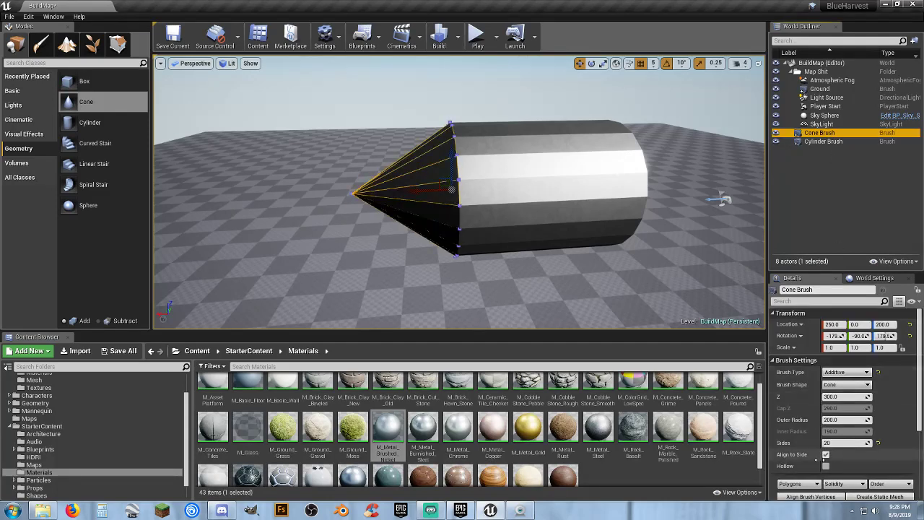
{"action": "left_click", "coordinate": [826, 466]}
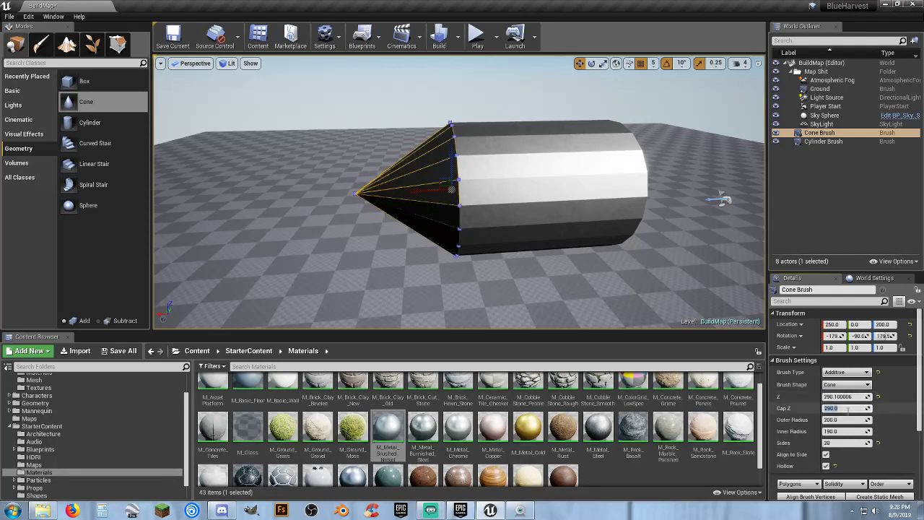
{"action": "left_click", "coordinate": [825, 465]}
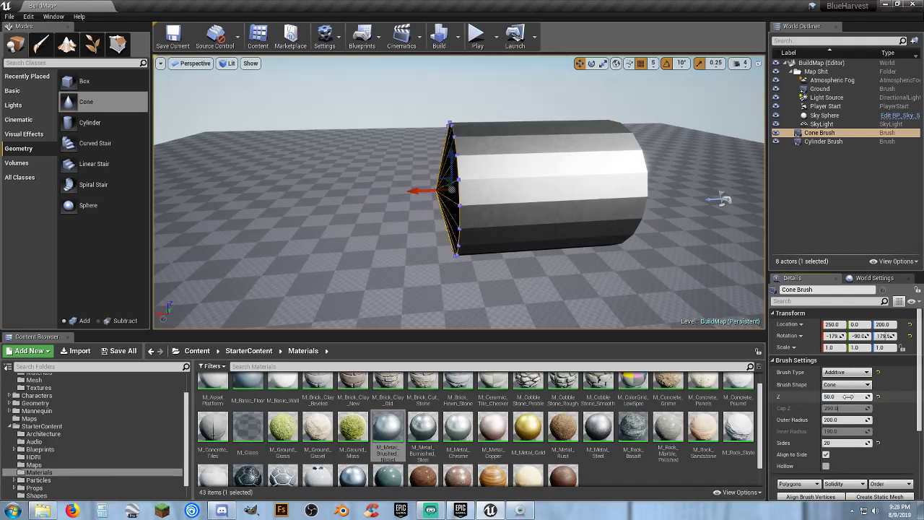
{"action": "left_click", "coordinate": [826, 465]}
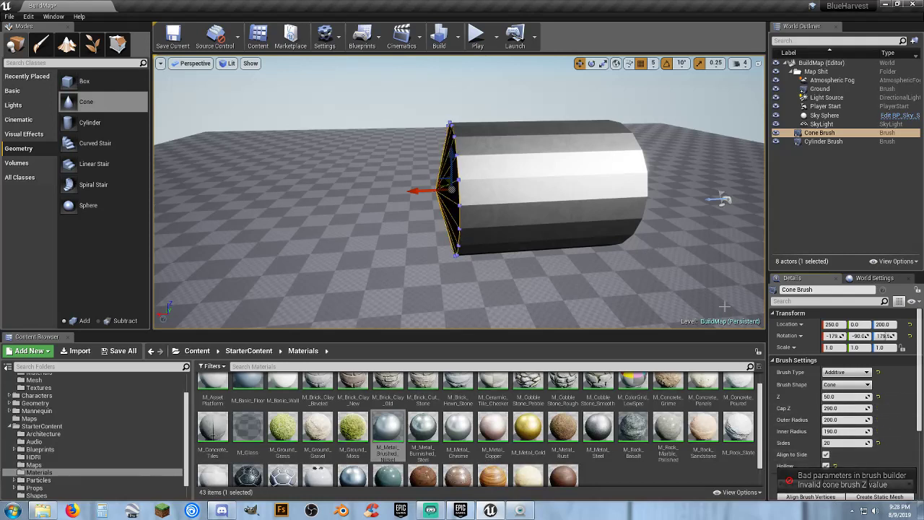
{"action": "left_click", "coordinate": [837, 409]}
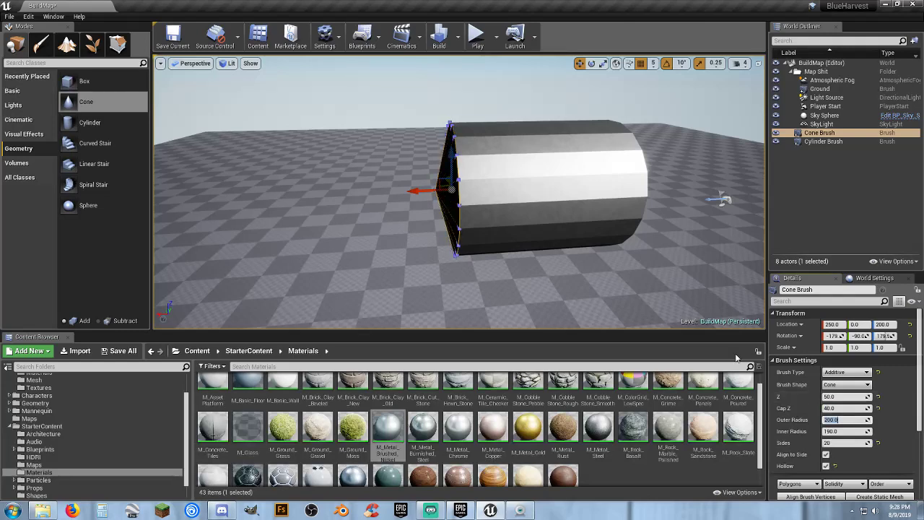
Check the flattened hollow cap from inside the tube by playtesting with the character.
{"action": "key", "text": "w"}
{"action": "right_click_drag", "start_coordinate": [459, 192], "coordinate": [339, 191]}
{"action": "key", "text": "s"}
{"action": "mouse_move", "coordinate": [683, 110]}
{"action": "right_mouse_down"}
{"action": "mouse_move", "coordinate": [635, 111]}
{"action": "mouse_move", "coordinate": [682, 109]}
{"action": "right_mouse_up"}
{"action": "left_click", "coordinate": [476, 34]}
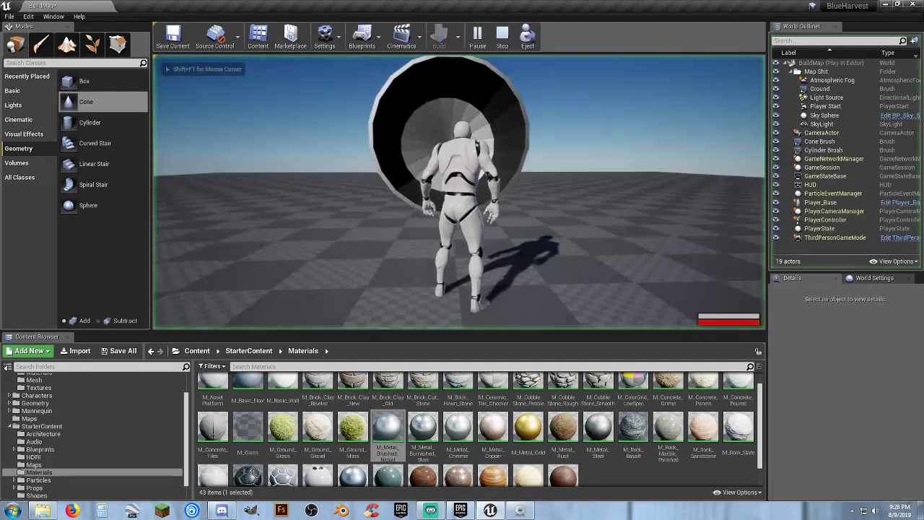
{"action": "key", "text": "w"}
{"action": "key", "text": "space"}
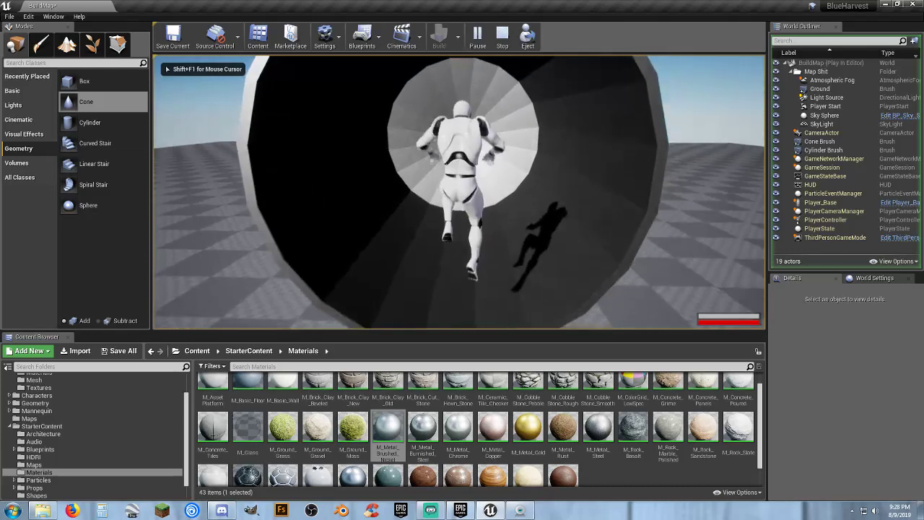
{"action": "key", "text": "w"}
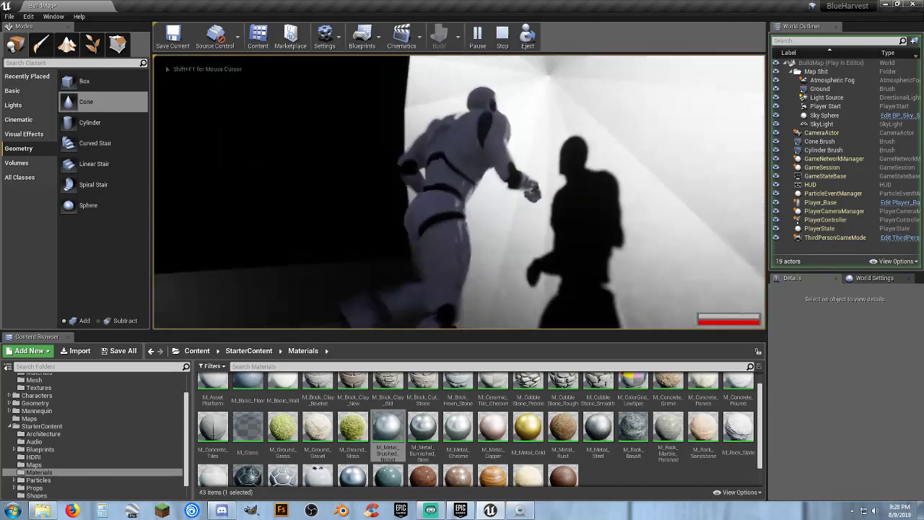
{"action": "key", "text": "s"}
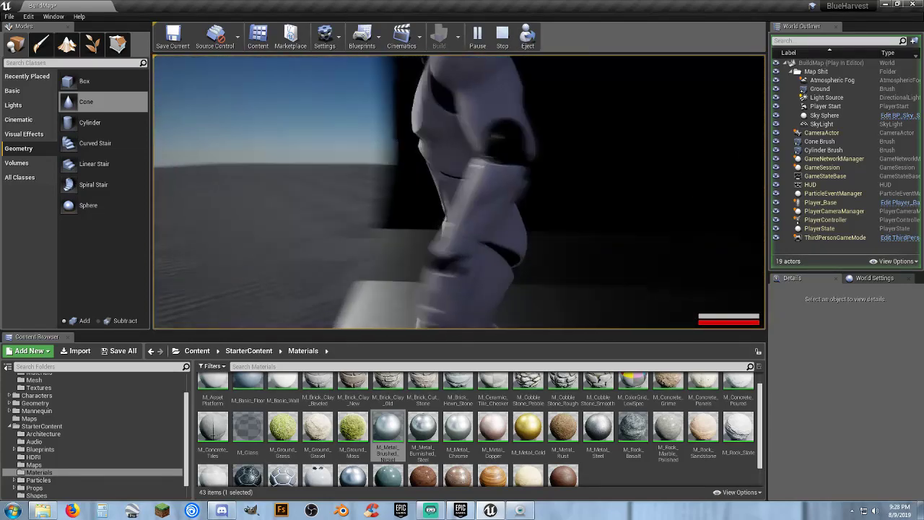
{"action": "key", "text": "Escape"}
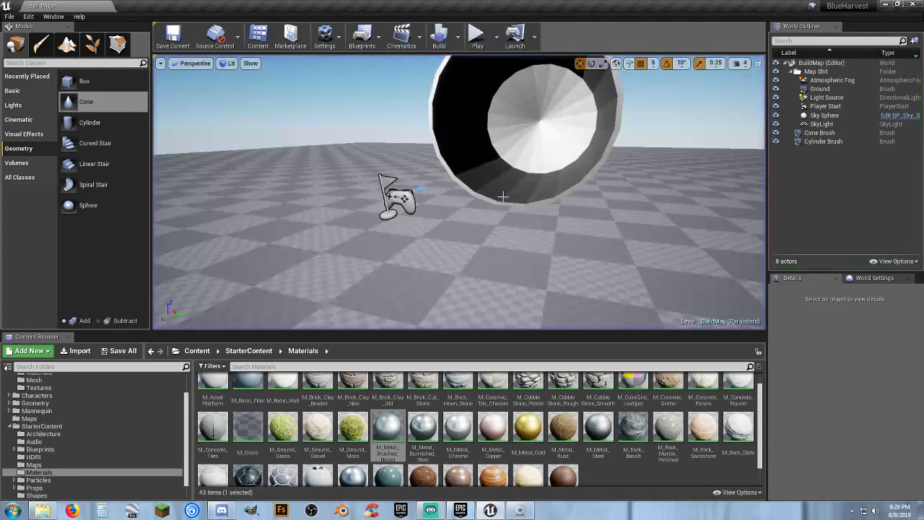
Duplicate the cone cap to the tube's open end at X -250 and rotate the copy 180 degrees to face outward.
{"action": "key", "text": "w"}
{"action": "mouse_move", "coordinate": [459, 192]}
{"action": "right_mouse_down"}
{"action": "mouse_move", "coordinate": [459, 170]}
{"action": "mouse_move", "coordinate": [459, 224]}
{"action": "mouse_move", "coordinate": [541, 209]}
{"action": "mouse_move", "coordinate": [523, 200]}
{"action": "right_mouse_up"}
{"action": "key", "text": "s"}
{"action": "key", "text": "a"}
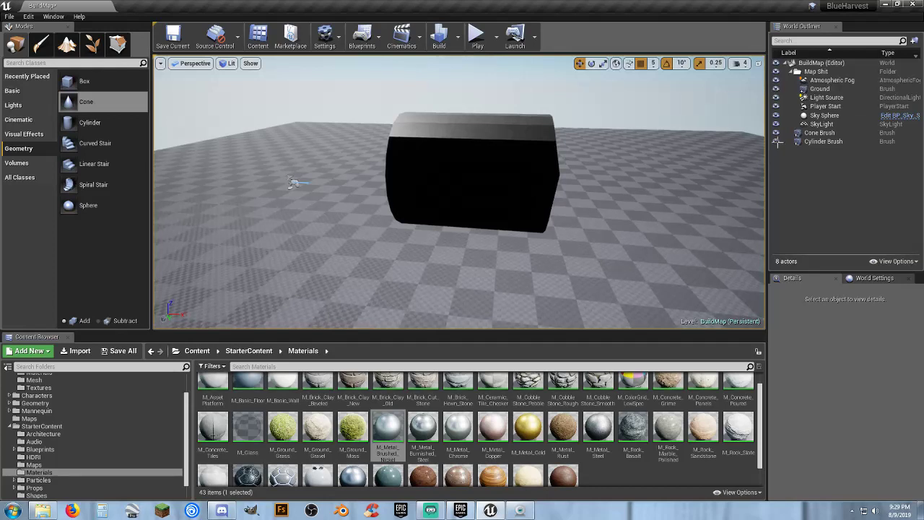
{"action": "left_click", "coordinate": [819, 133]}
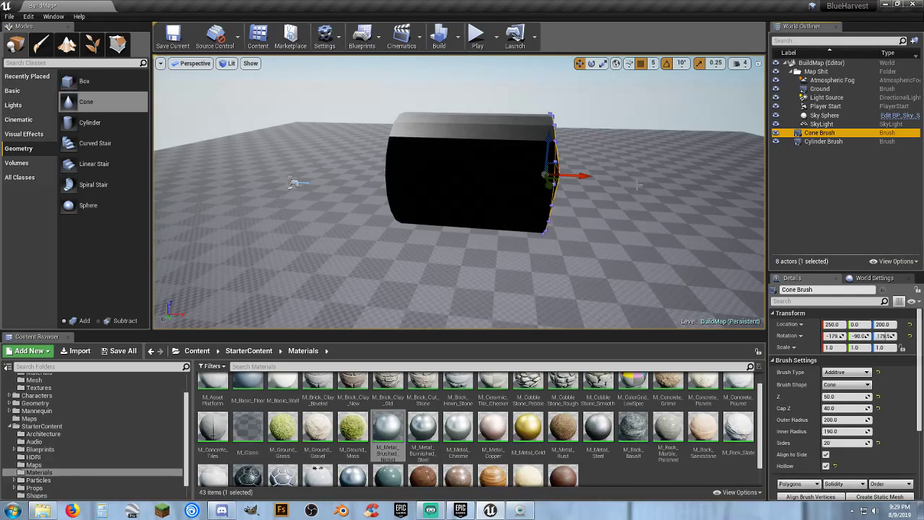
{"action": "key", "text": "ctrl+w"}
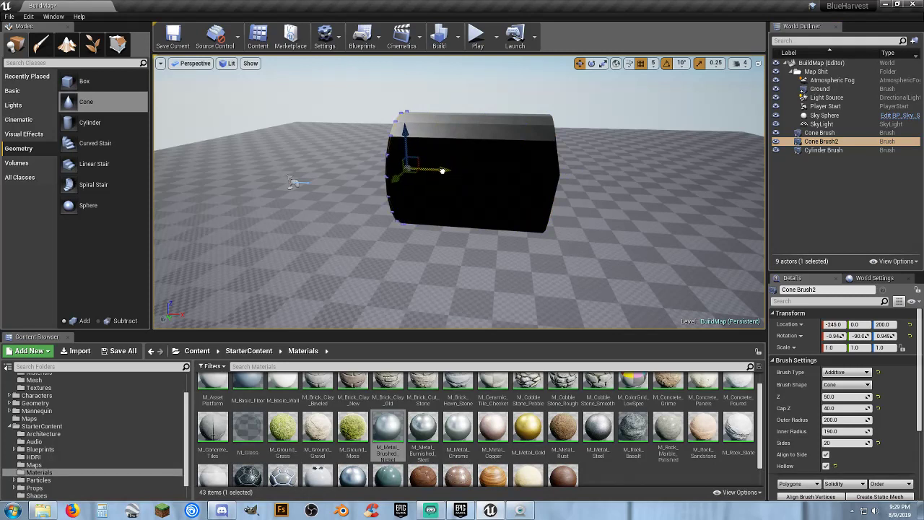
{"action": "left_click", "coordinate": [591, 62]}
{"action": "mouse_move", "coordinate": [439, 135]}
{"action": "left_mouse_down"}
{"action": "mouse_move", "coordinate": [451, 124]}
{"action": "mouse_move", "coordinate": [368, 114]}
{"action": "left_mouse_up"}
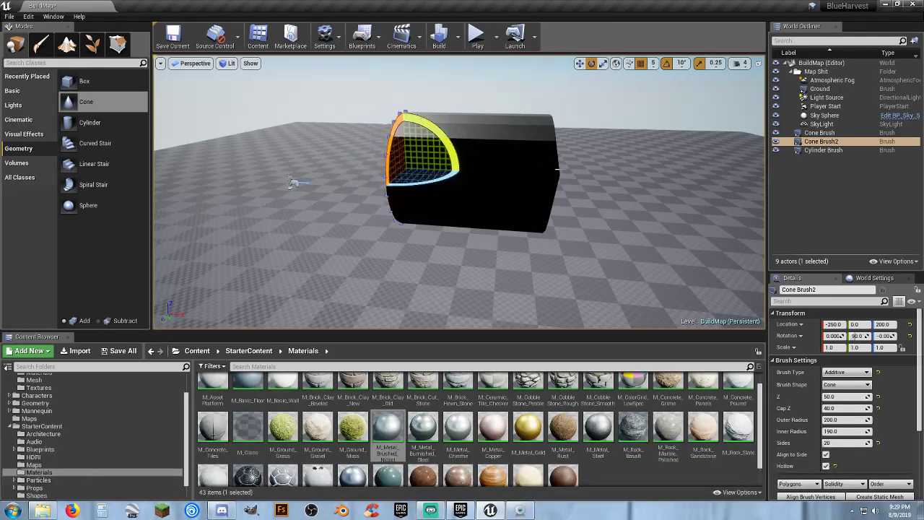
Place an additive box brush in front of the new cone cap at about X -450, Z 105, and set its Y location to 0.
{"action": "key", "text": "w"}
{"action": "right_click_drag", "start_coordinate": [523, 149], "coordinate": [671, 156]}
{"action": "key", "text": "a"}
{"action": "key", "text": "s"}
{"action": "mouse_move", "coordinate": [462, 191]}
{"action": "right_mouse_down"}
{"action": "mouse_move", "coordinate": [542, 195]}
{"action": "mouse_move", "coordinate": [482, 193]}
{"action": "right_mouse_up"}
{"action": "key", "text": "a"}
{"action": "key", "text": "d"}
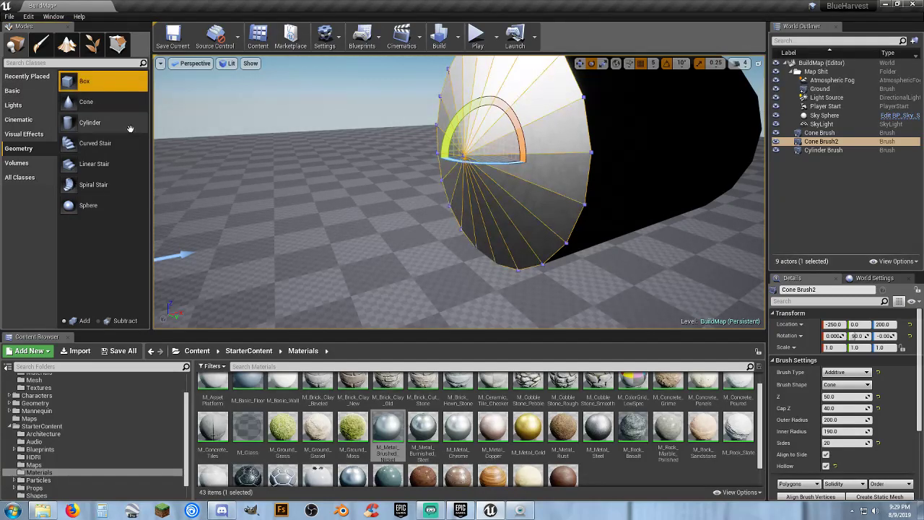
{"action": "mouse_move", "coordinate": [69, 80]}
{"action": "left_mouse_down"}
{"action": "mouse_move", "coordinate": [370, 267]}
{"action": "mouse_move", "coordinate": [397, 275]}
{"action": "left_mouse_up"}
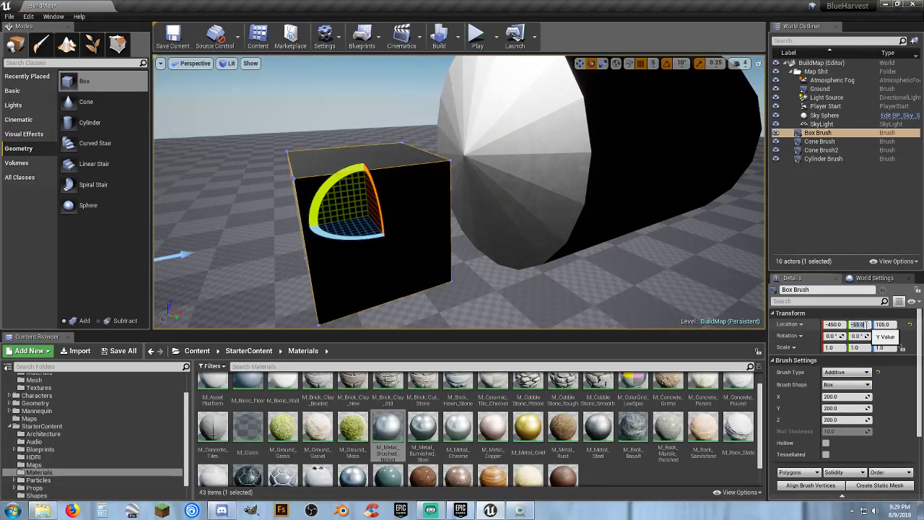
{"action": "key", "text": "Tab"}
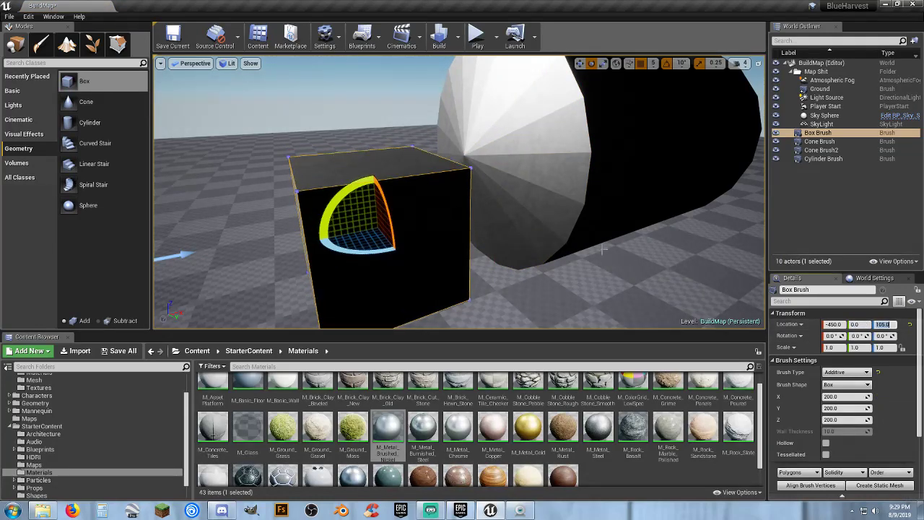
Set the box brush's X and Y sizes to 100.
{"action": "key", "text": "a"}
{"action": "right_click_drag", "start_coordinate": [570, 246], "coordinate": [667, 247]}
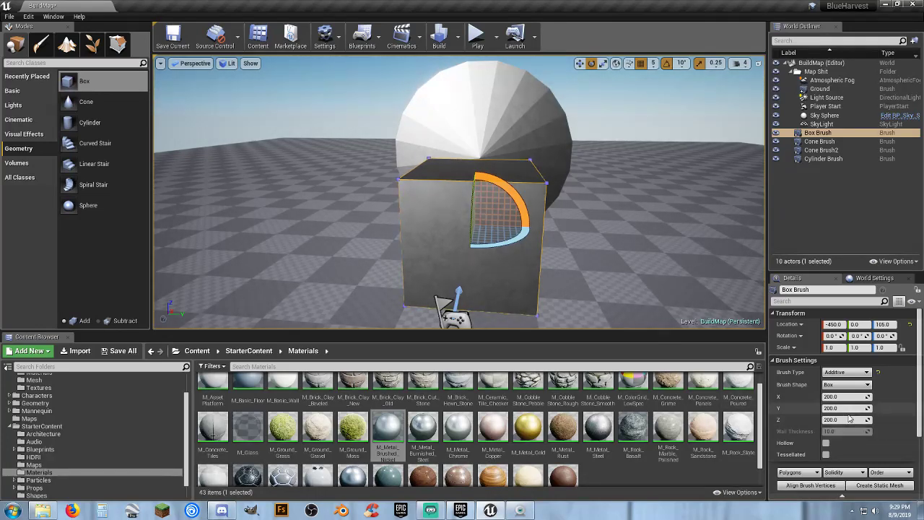
{"action": "left_click", "coordinate": [847, 408]}
{"action": "key", "text": "Tab"}
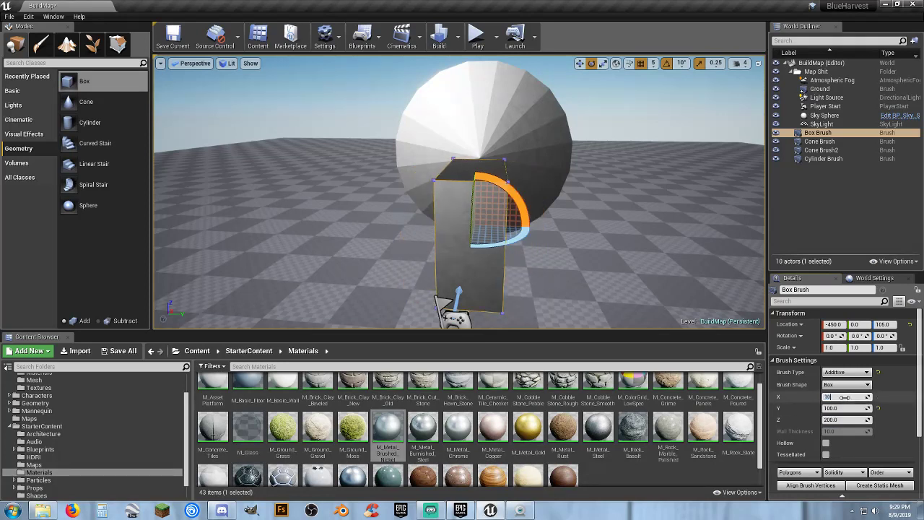
{"action": "left_click", "coordinate": [844, 397]}
{"action": "type", "text": "100"}
{"action": "key", "text": "Tab"}
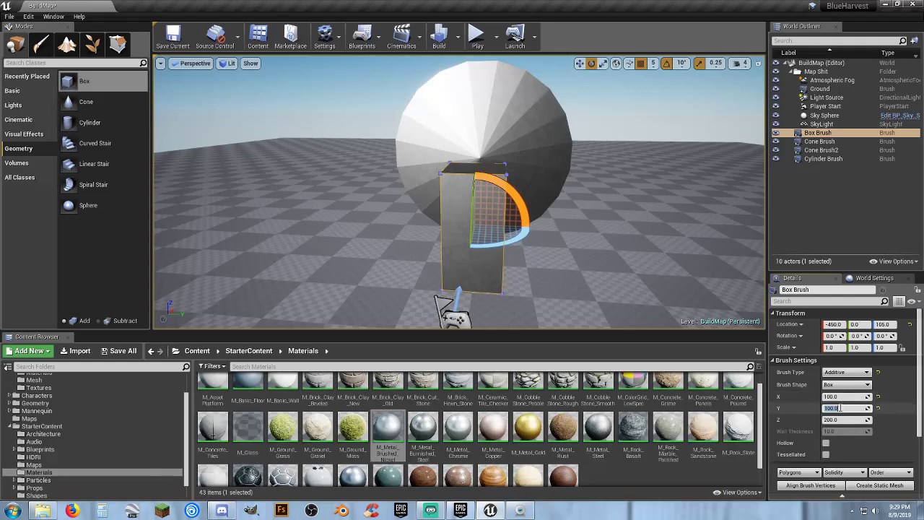
Raise the box brush in front of the cone cap to Z 120.
{"action": "key", "text": "d"}
{"action": "right_click_drag", "start_coordinate": [586, 260], "coordinate": [440, 261]}
{"action": "left_click_drag", "start_coordinate": [448, 267], "coordinate": [573, 251], "text": "alt"}
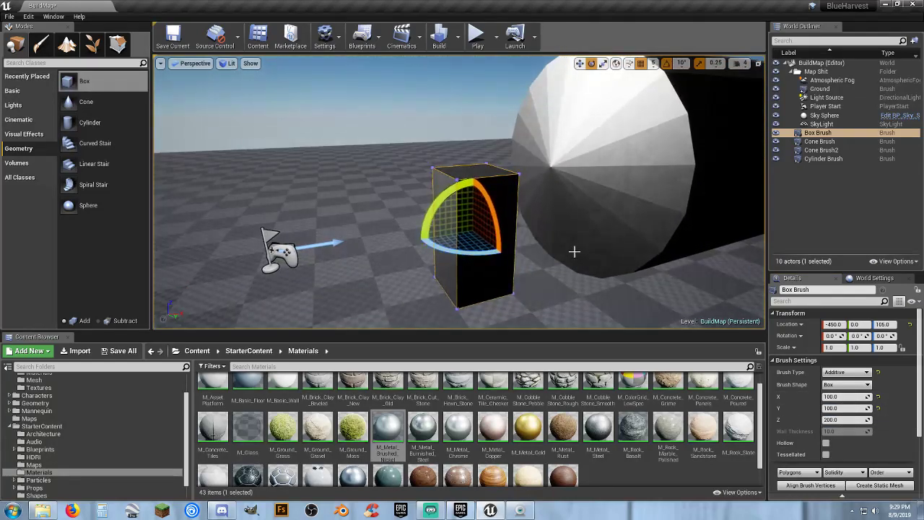
{"action": "left_click", "coordinate": [579, 64]}
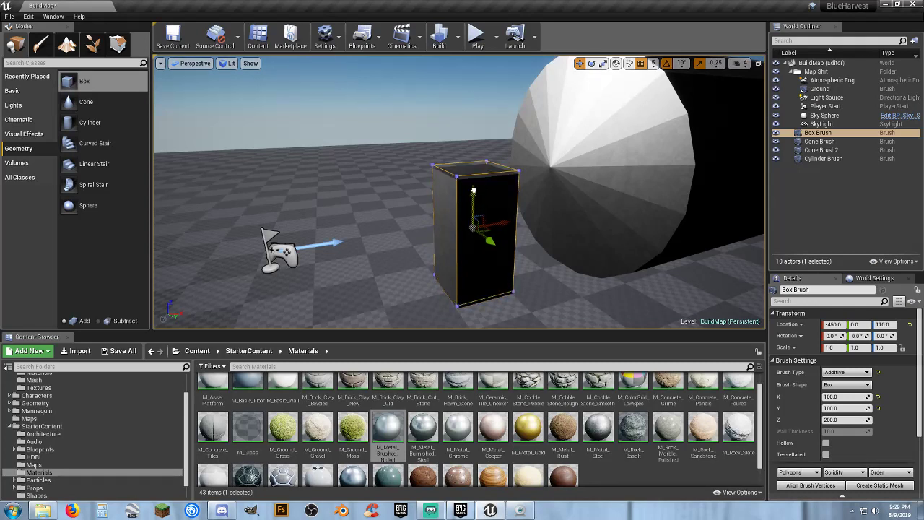
{"action": "left_click_drag", "start_coordinate": [473, 186], "coordinate": [473, 185]}
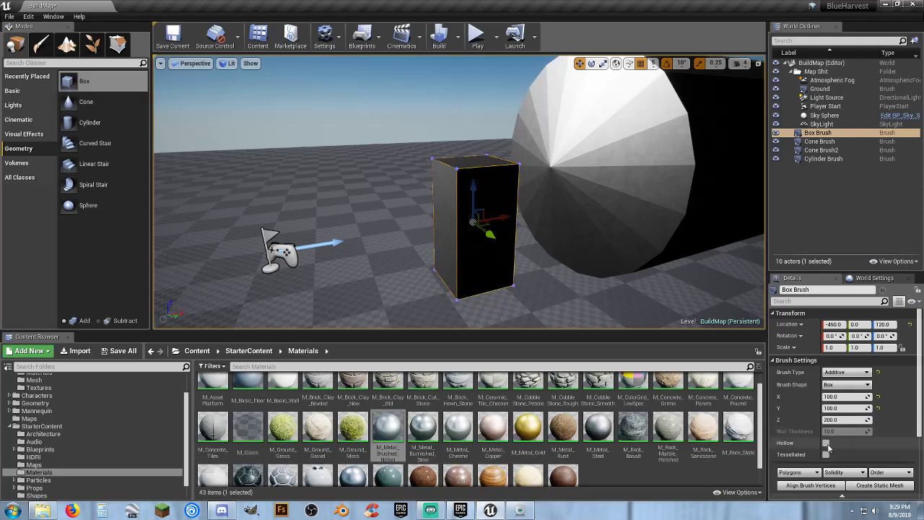
Make the box brush subtractive and move it into the cone cap at X -260 to cut a doorway.
{"action": "left_click", "coordinate": [846, 372]}
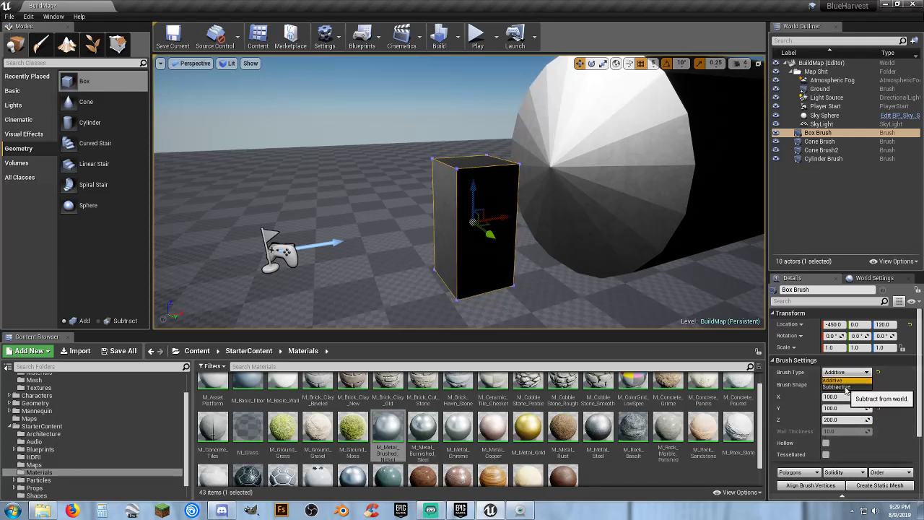
{"action": "left_click", "coordinate": [841, 399]}
{"action": "left_click_drag", "start_coordinate": [497, 215], "coordinate": [524, 207]}
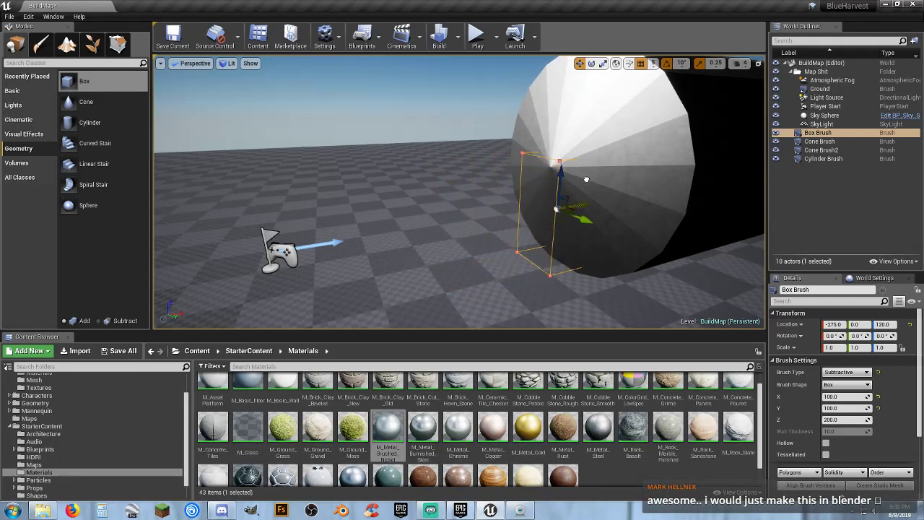
{"action": "left_click_drag", "start_coordinate": [591, 178], "coordinate": [587, 181]}
{"action": "right_click_drag", "start_coordinate": [510, 205], "coordinate": [599, 206]}
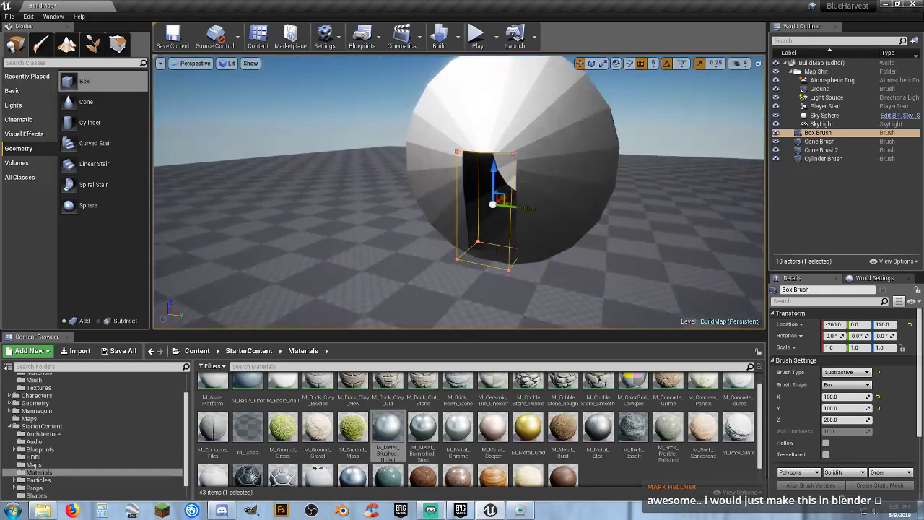
Playtest the doorway cut by running the character in and out of the capped tube.
{"action": "left_click", "coordinate": [476, 34]}
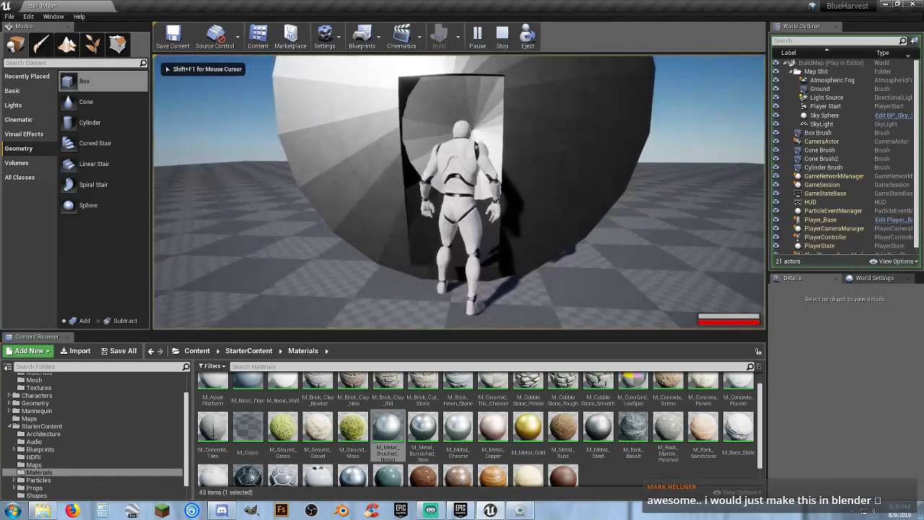
{"action": "key", "text": "w"}
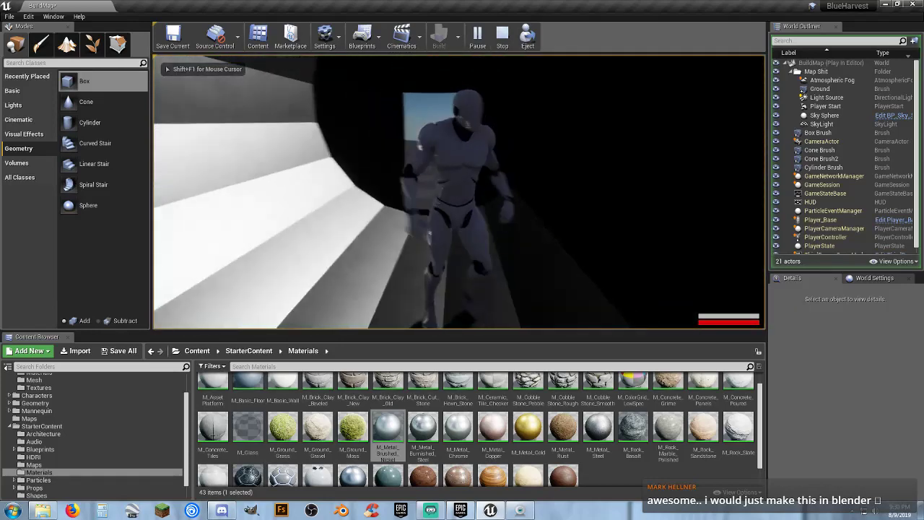
{"action": "key", "text": "w"}
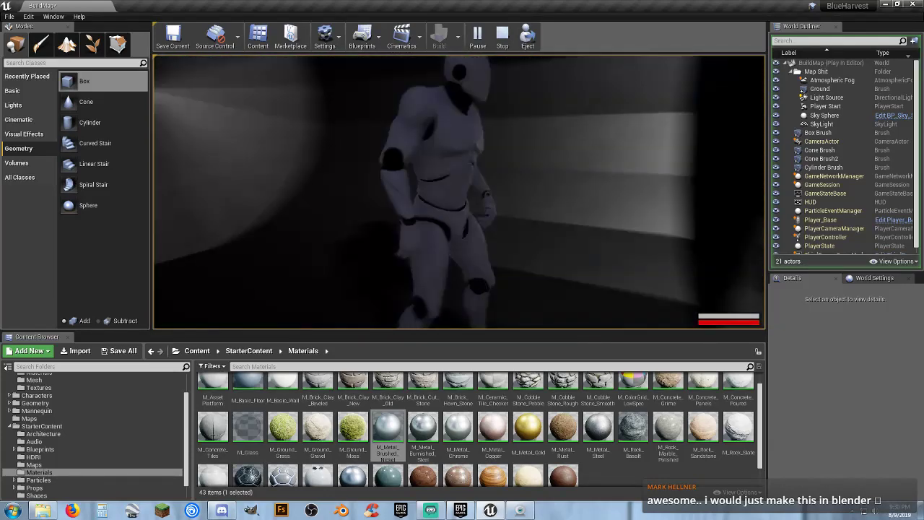
{"action": "key", "text": "w"}
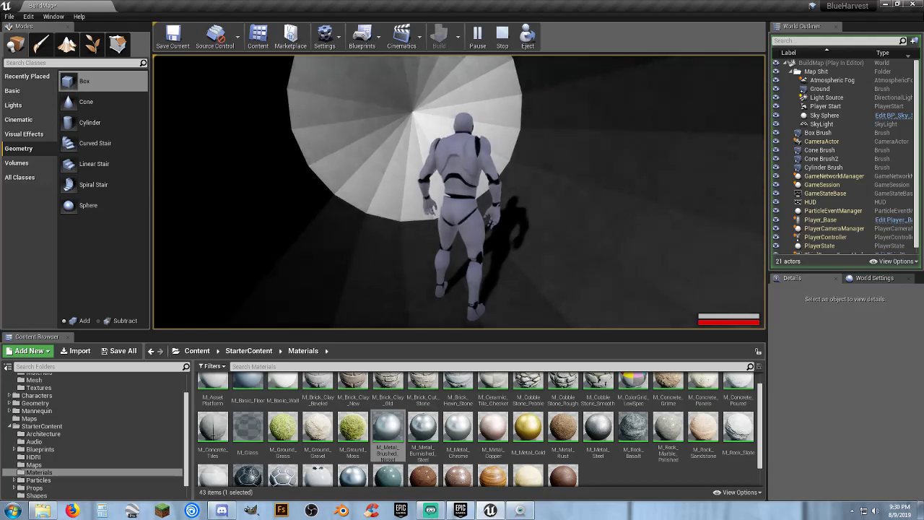
{"action": "key", "text": "w"}
{"action": "key", "text": "w"}
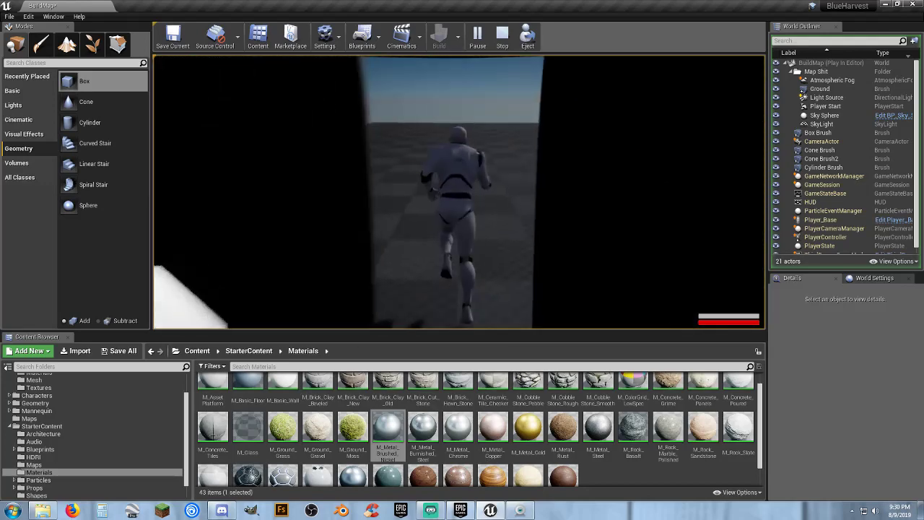
{"action": "key", "text": "w"}
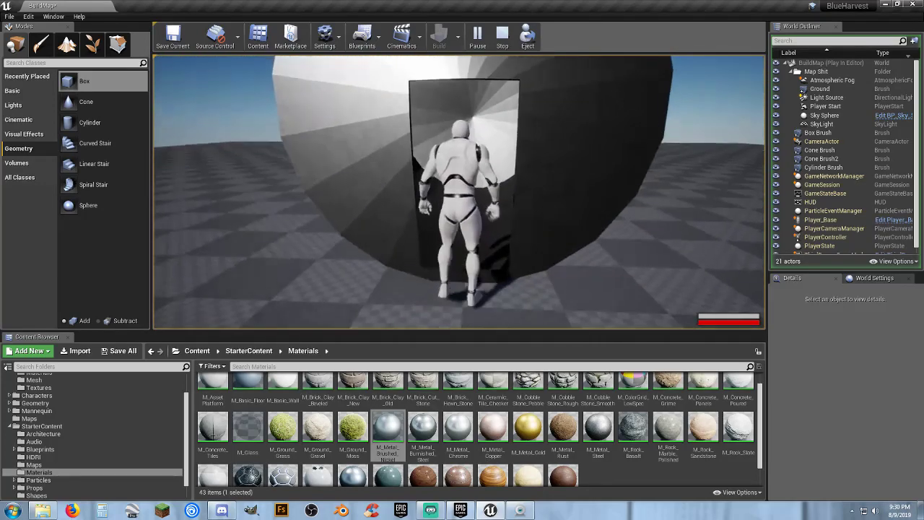
{"action": "key", "text": "s"}
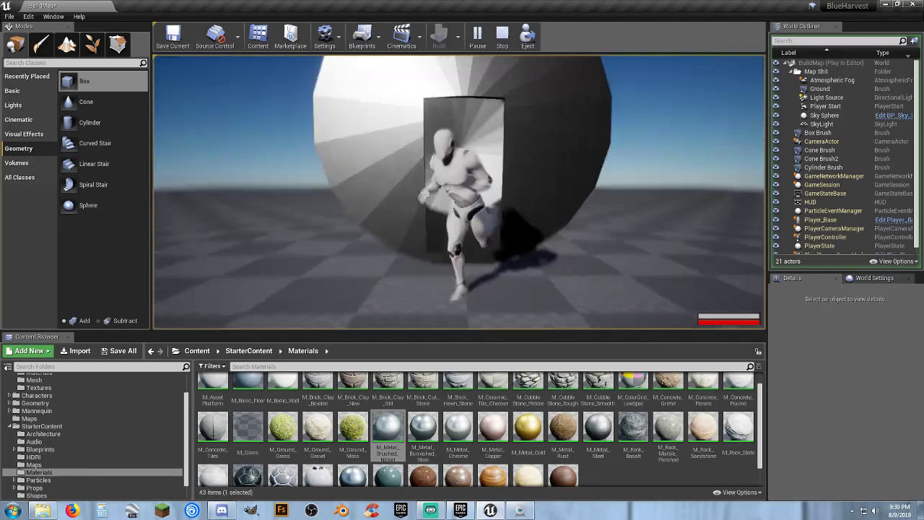
{"action": "key", "text": "Escape"}
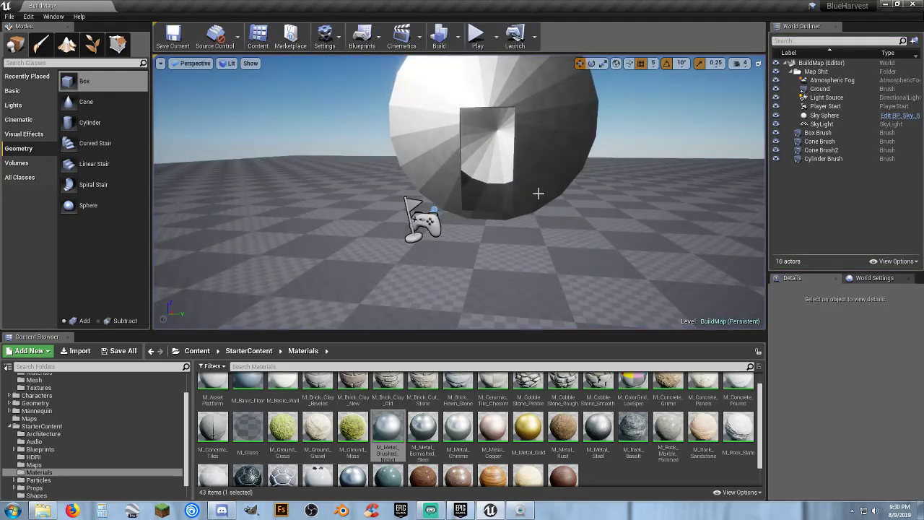
Convert the box, both cone brushes and the cylinder brush into one static mesh named SM_Mini_Pod in the Assets/Mesh folder.
{"action": "key", "text": "w"}
{"action": "right_click_drag", "start_coordinate": [552, 193], "coordinate": [552, 185]}
{"action": "key", "text": "s"}
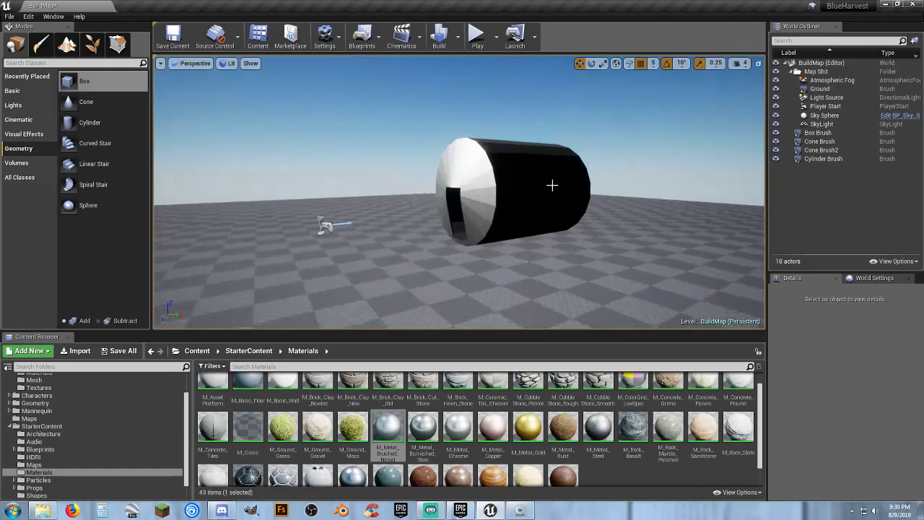
{"action": "left_click", "coordinate": [817, 133]}
{"action": "left_click", "coordinate": [815, 158], "text": "shift"}
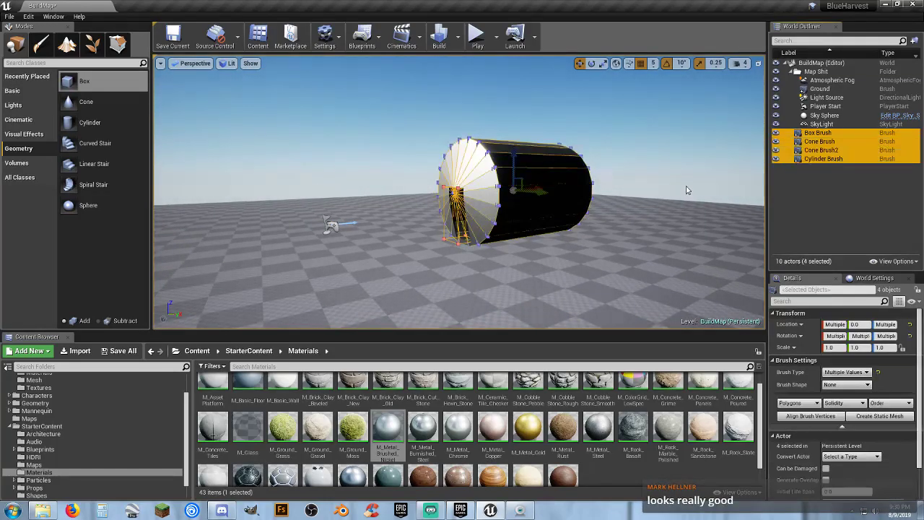
{"action": "left_click", "coordinate": [871, 416]}
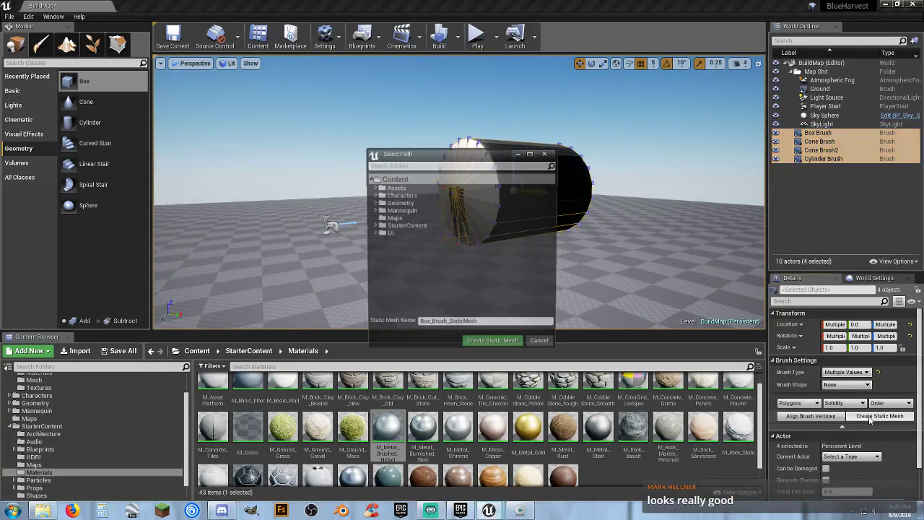
{"action": "left_click", "coordinate": [373, 188]}
{"action": "left_click", "coordinate": [396, 209]}
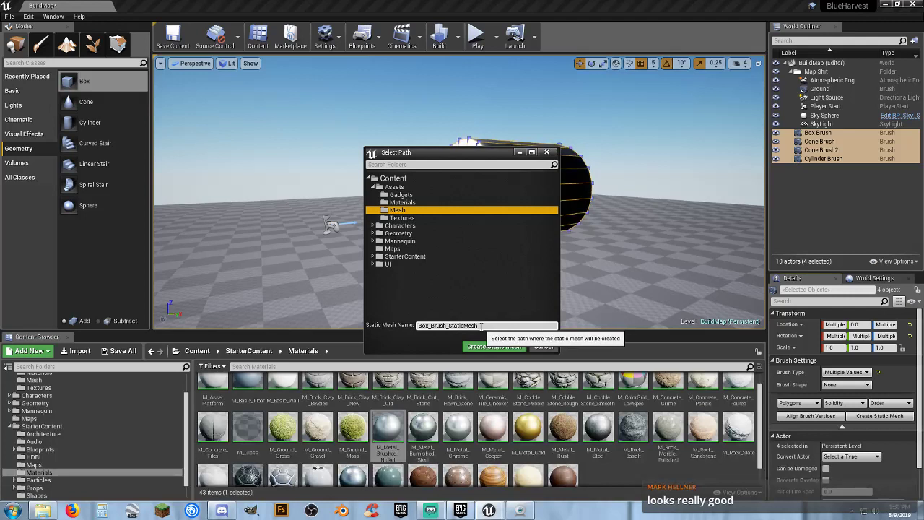
{"action": "left_click", "coordinate": [419, 326]}
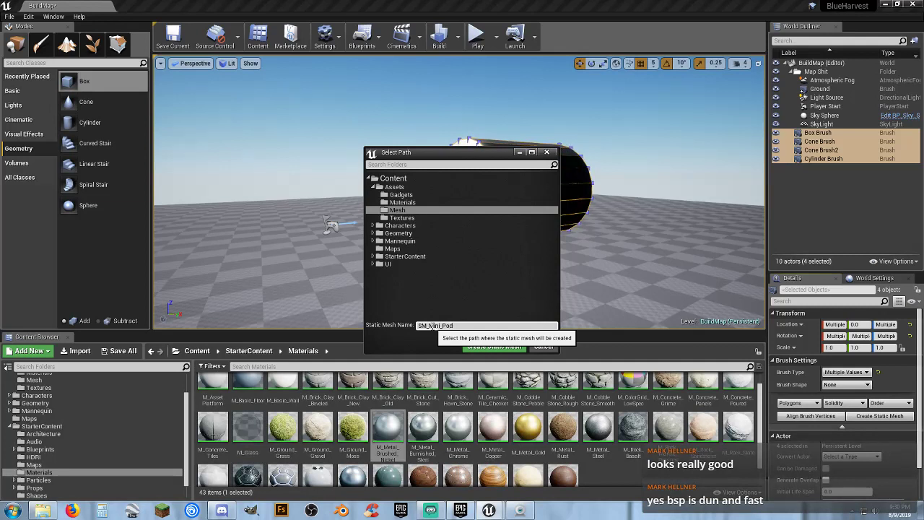
{"action": "key", "text": "BackSpace"}
{"action": "type", "text": "M"}
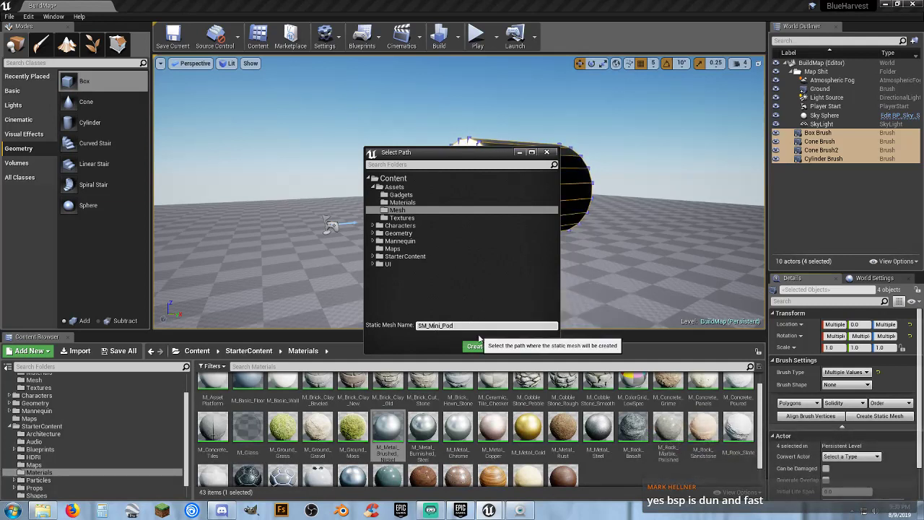
{"action": "left_click", "coordinate": [476, 346]}
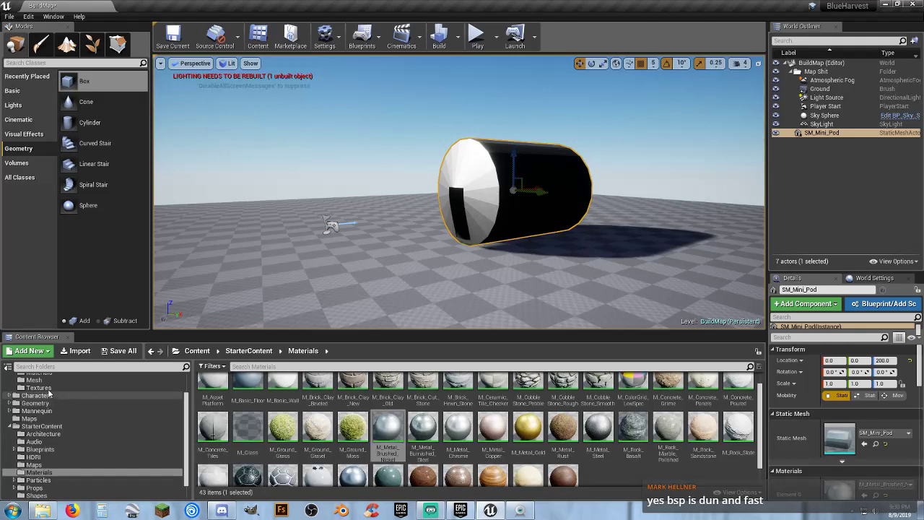
Show the Assets/Mesh folder and playtest the SM_Mini_Pod mesh by running the character at its doorway.
{"action": "left_click", "coordinate": [45, 381]}
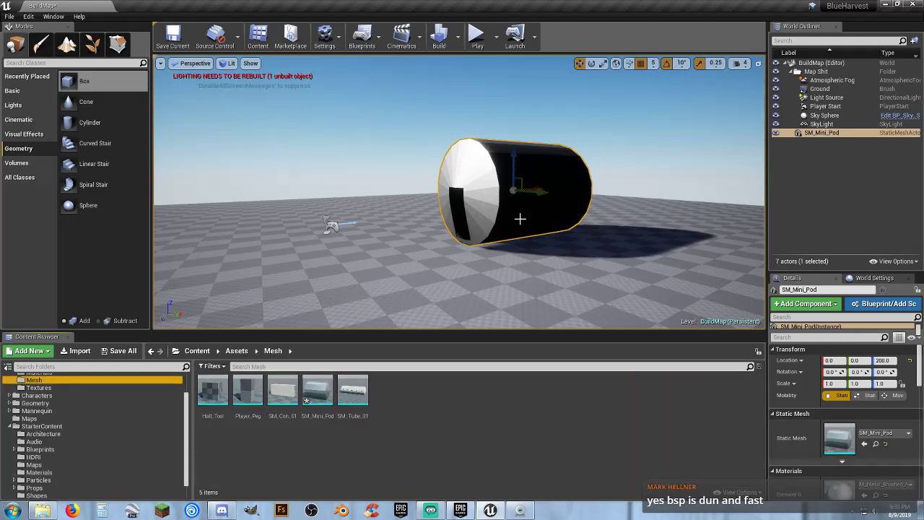
{"action": "left_click", "coordinate": [477, 35]}
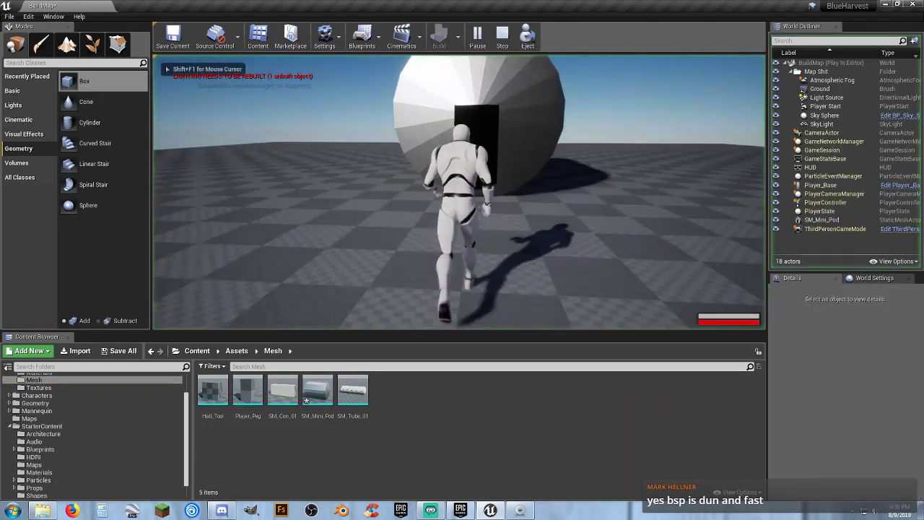
{"action": "key", "text": "w"}
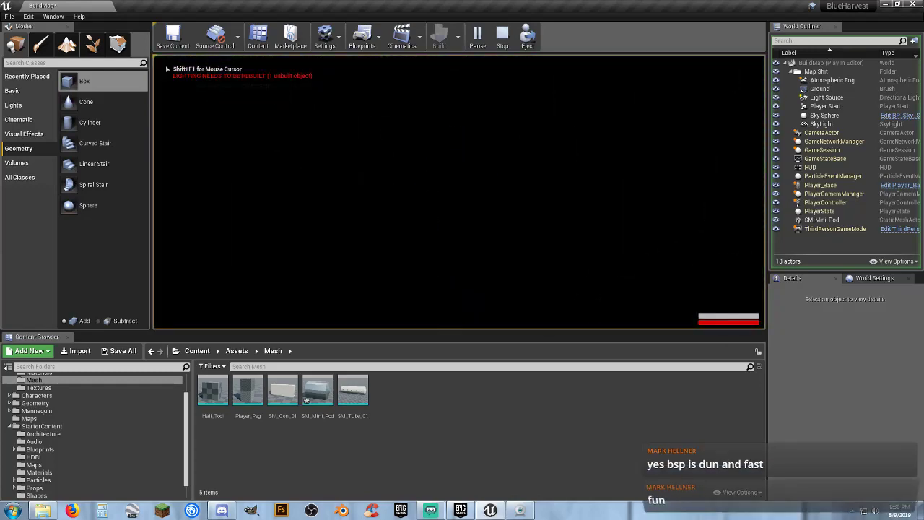
{"action": "key", "text": "w"}
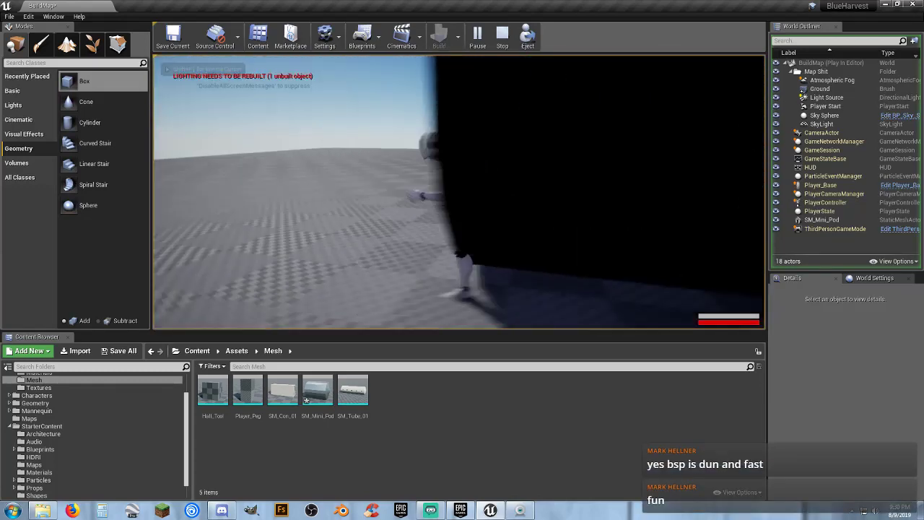
{"action": "key", "text": "s"}
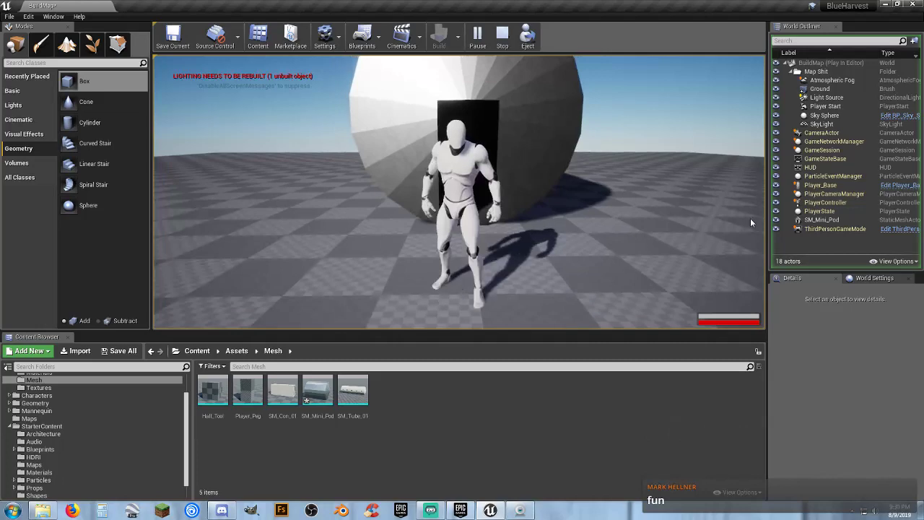
{"action": "key", "text": "Escape"}
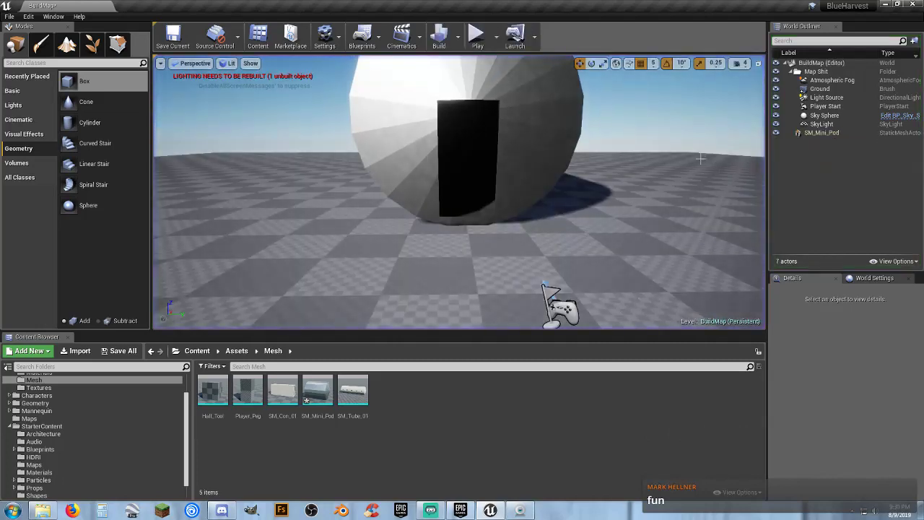
Open the SM_Mini_Pod mesh for editing and set its light map resolution to 256 and light map coordinate index to 1.
{"action": "double_click", "coordinate": [330, 396]}
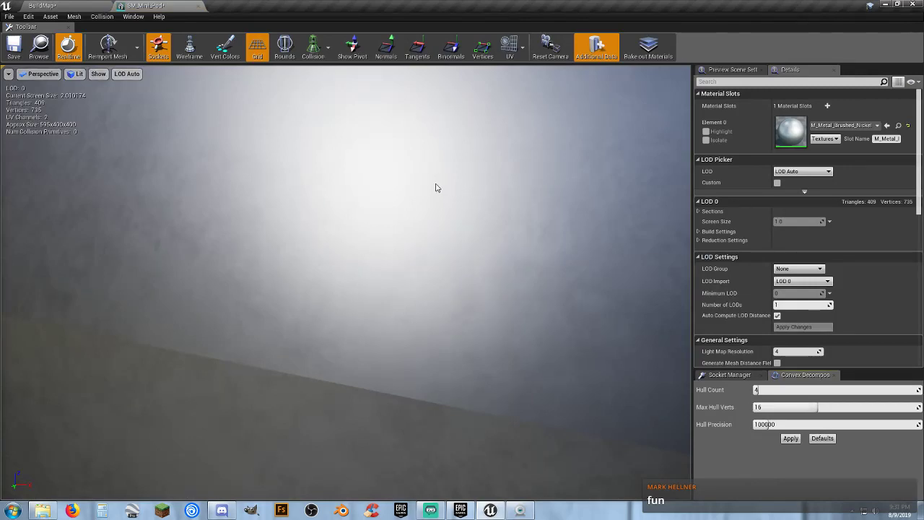
{"action": "key", "text": "s"}
{"action": "right_click_drag", "start_coordinate": [437, 191], "coordinate": [498, 186]}
{"action": "key", "text": "w"}
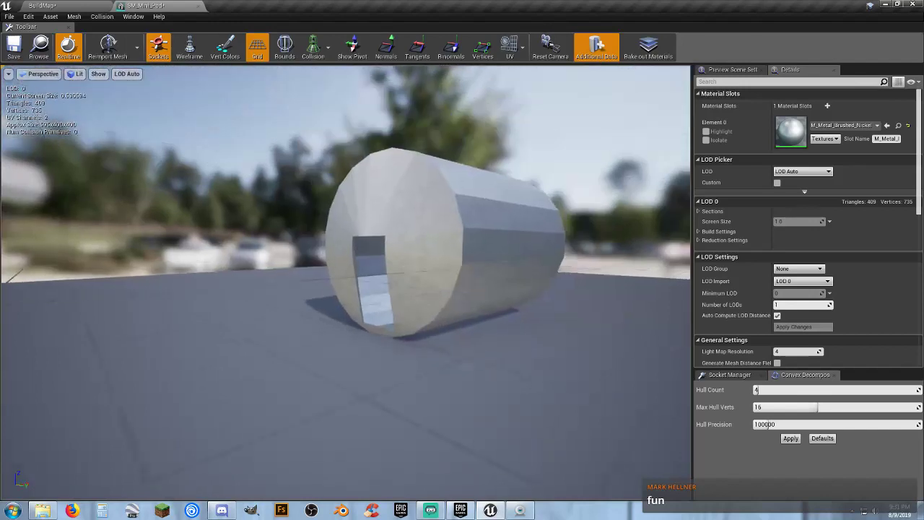
{"action": "scroll", "coordinate": [757, 228], "scroll_direction": "down", "scroll_amount": 5}
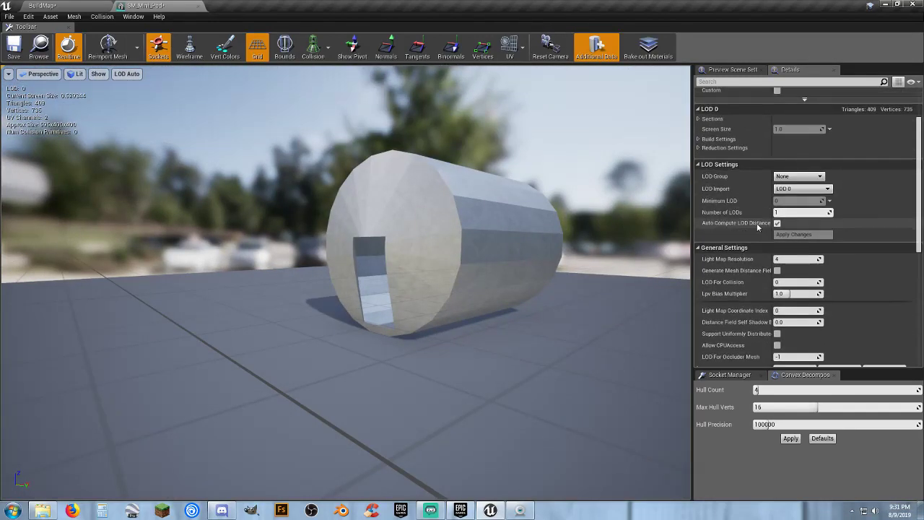
{"action": "scroll", "coordinate": [765, 217], "scroll_direction": "down", "scroll_amount": 1}
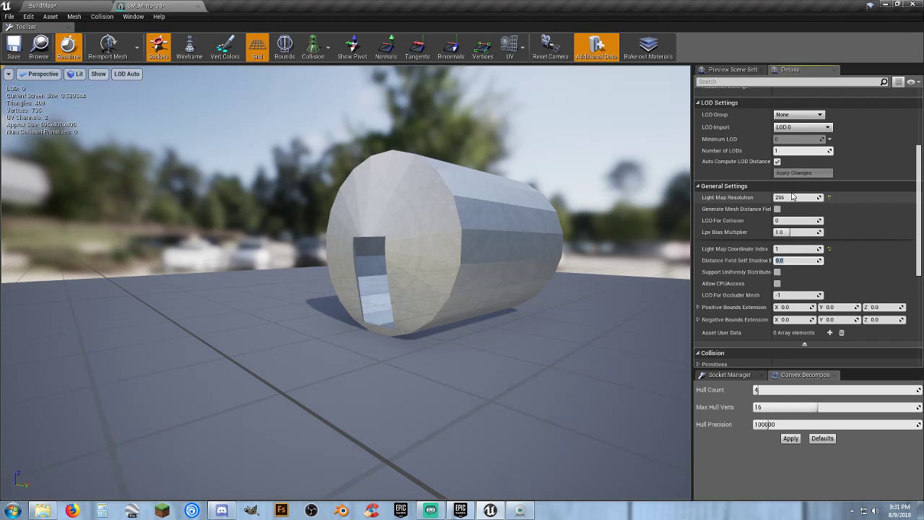
Set the mesh's collision complexity to Use Complex Collision As Simple, then save and close the mesh.
{"action": "scroll", "coordinate": [780, 202], "scroll_direction": "down", "scroll_amount": 5}
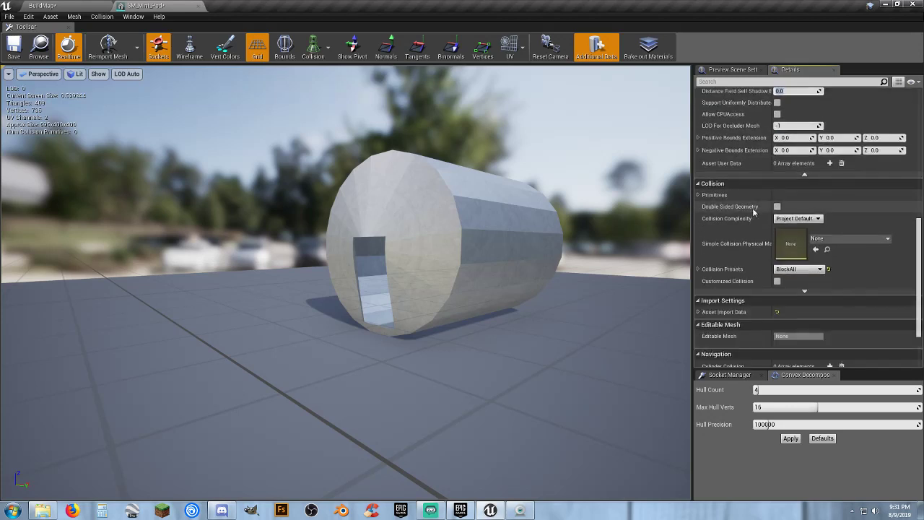
{"action": "left_click", "coordinate": [798, 218]}
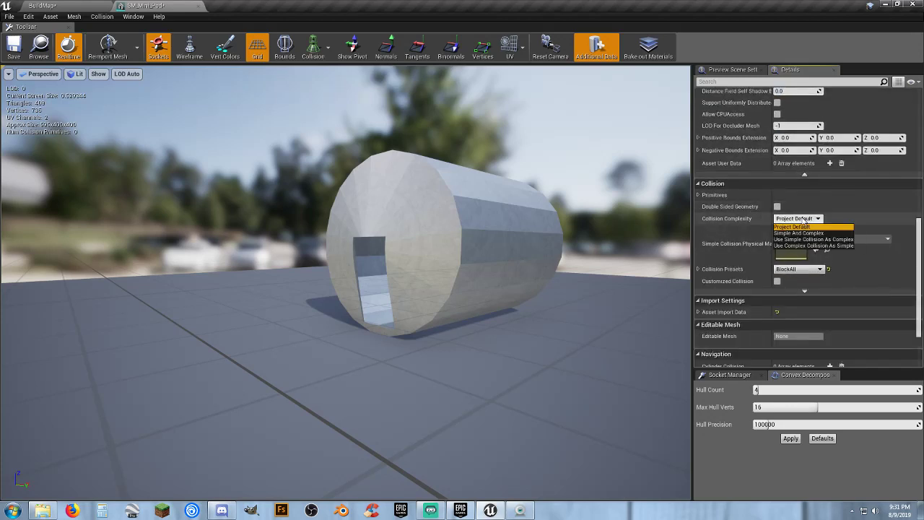
{"action": "left_click", "coordinate": [800, 245]}
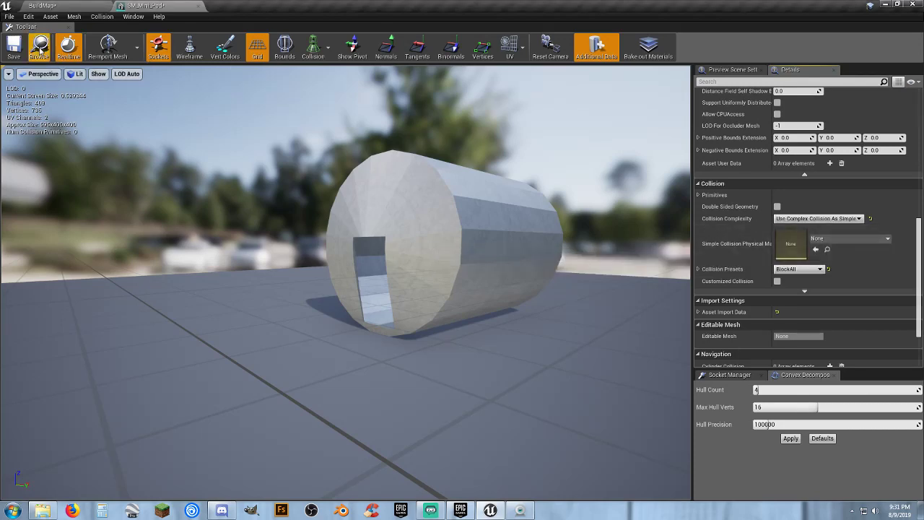
{"action": "left_click", "coordinate": [198, 6]}
Playtest the SM_Mini_Pod mesh by running the character through its doorway and back out, then end the session.
{"action": "left_click", "coordinate": [476, 34]}
{"action": "key", "text": "w"}
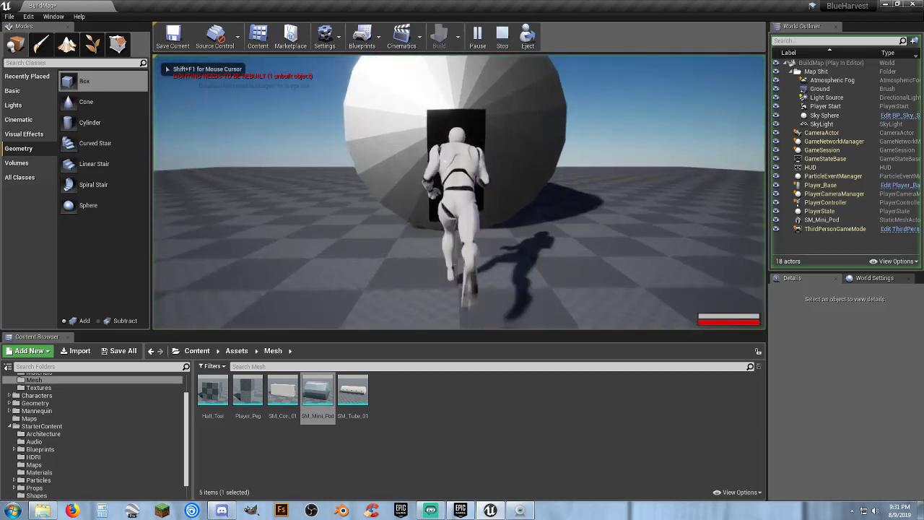
{"action": "key", "text": "w"}
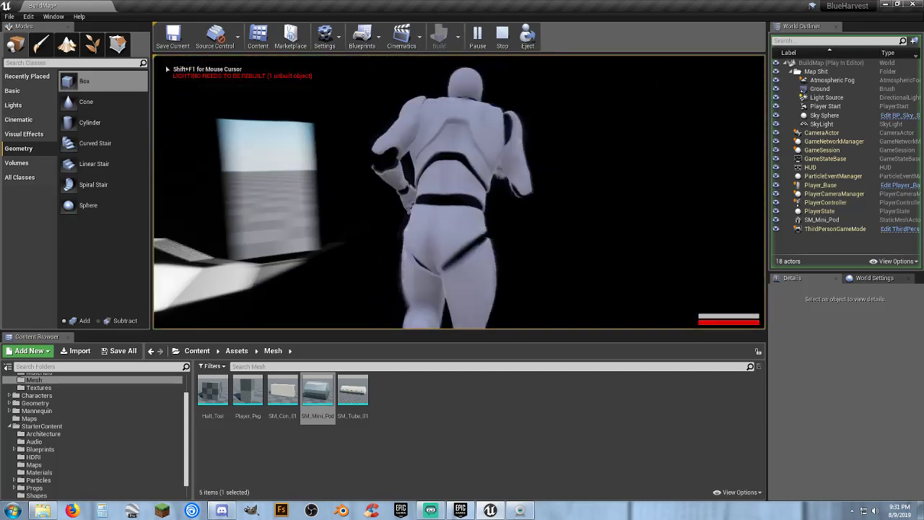
{"action": "key", "text": "shift+F1"}
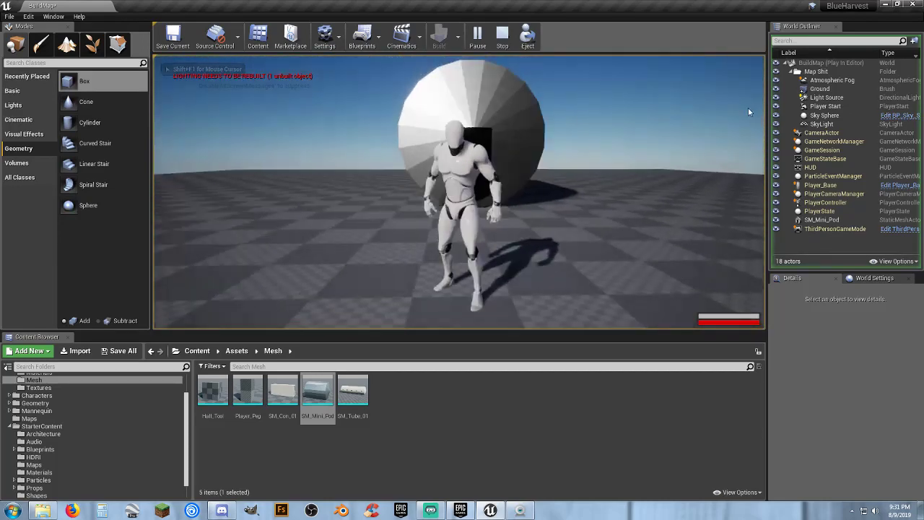
{"action": "key", "text": "Escape"}
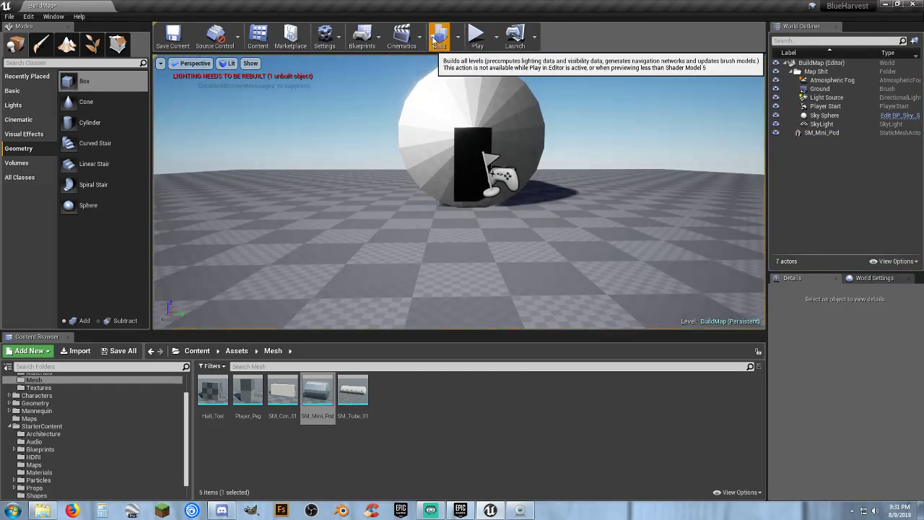
Build the whole level, dismiss the message log, and playtest walking in and out of the pod again.
{"action": "left_click", "coordinate": [435, 37]}
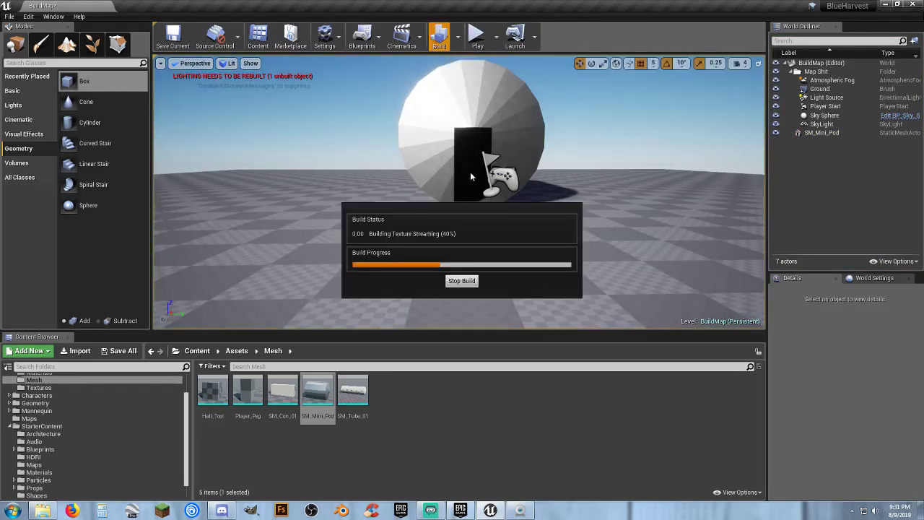
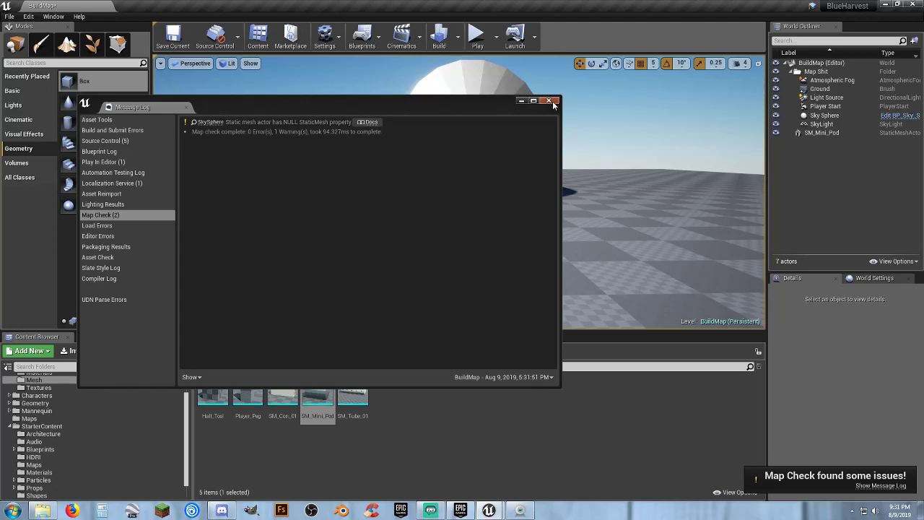
{"action": "left_click", "coordinate": [552, 102]}
{"action": "left_click", "coordinate": [477, 34]}
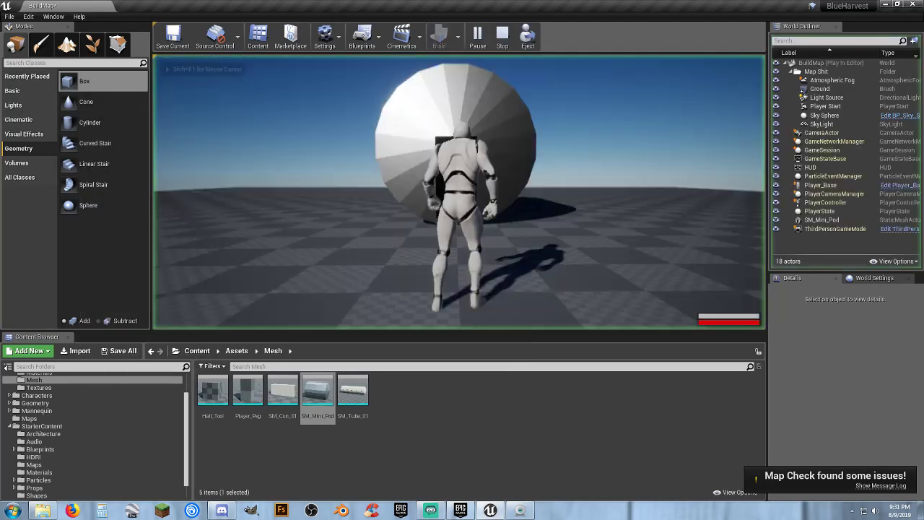
{"action": "key", "text": "w"}
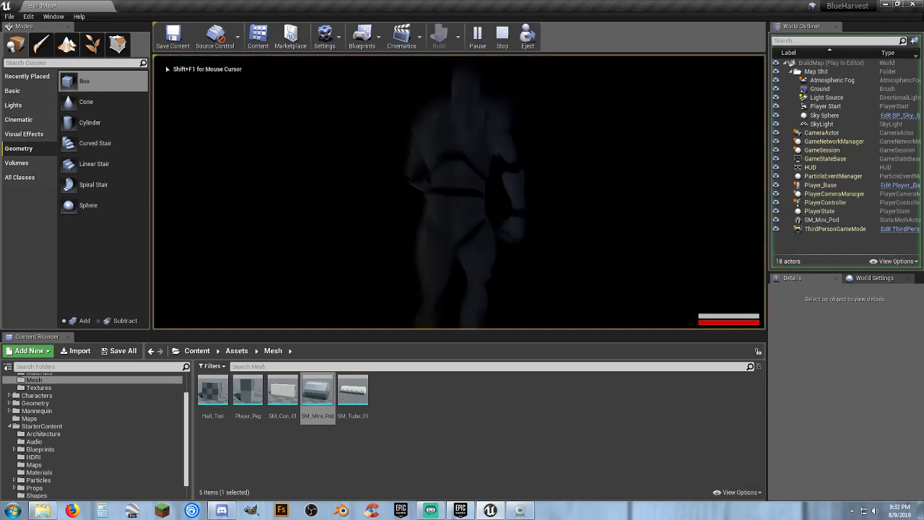
{"action": "key", "text": "w"}
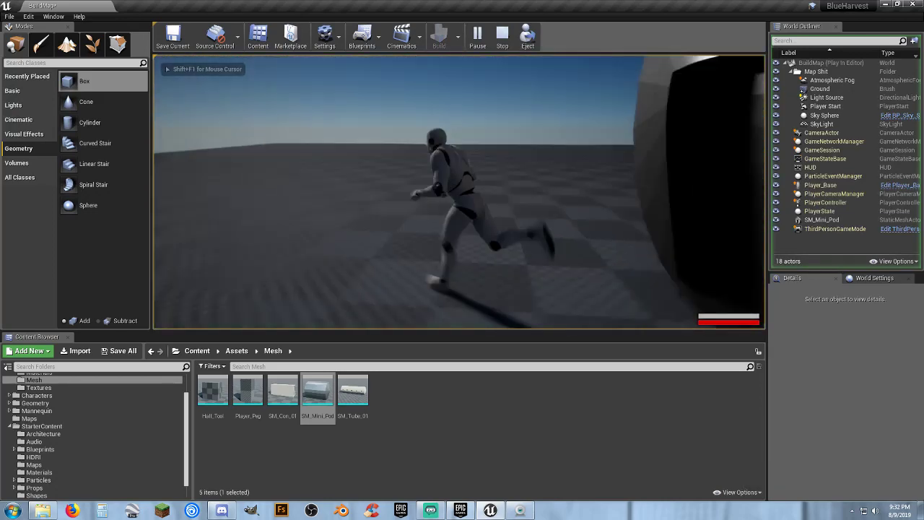
{"action": "key", "text": "Escape"}
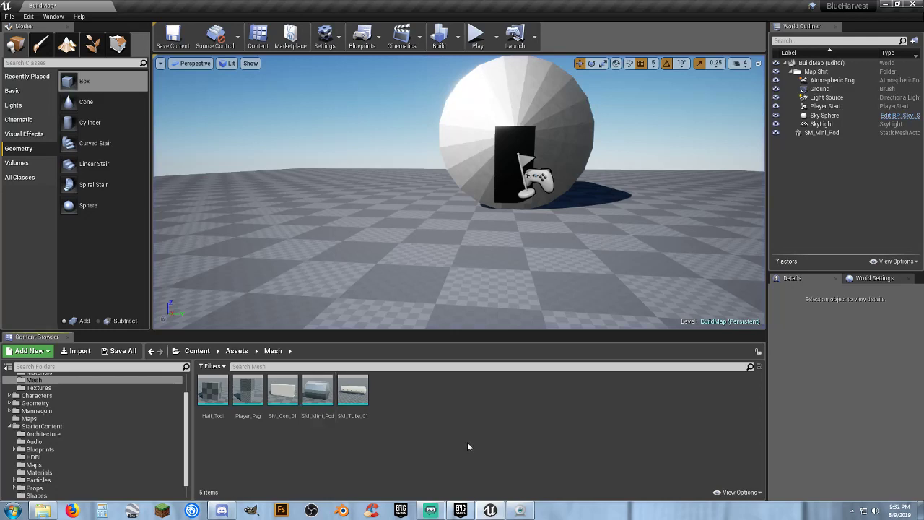
Create an Actor Blueprint named BP_MiniPod in the Assets/Gadgets folder.
{"action": "scroll", "coordinate": [126, 443], "scroll_direction": "up", "scroll_amount": 2}
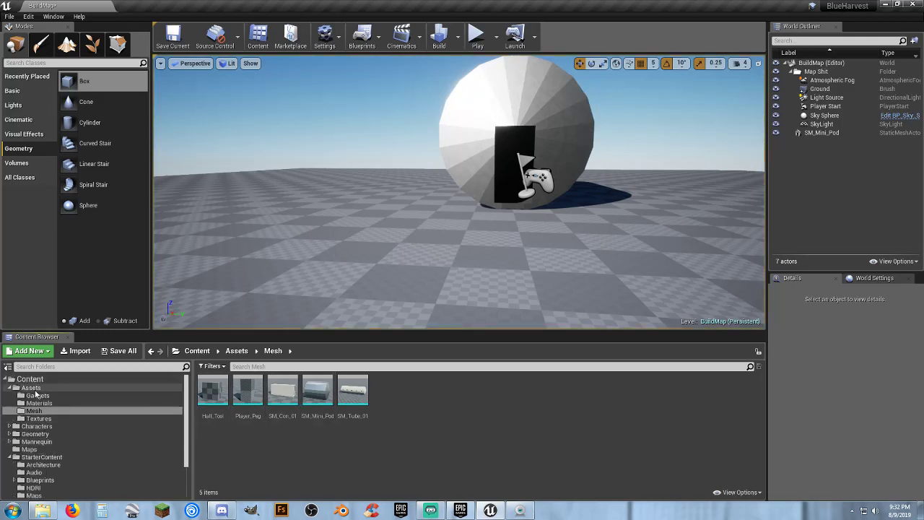
{"action": "left_click", "coordinate": [36, 396]}
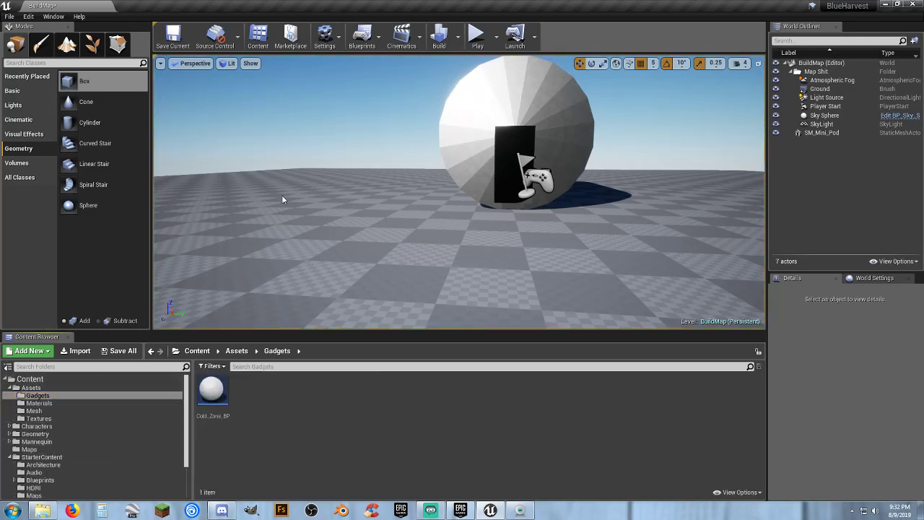
{"action": "right_click", "coordinate": [261, 400]}
{"action": "left_click", "coordinate": [324, 180]}
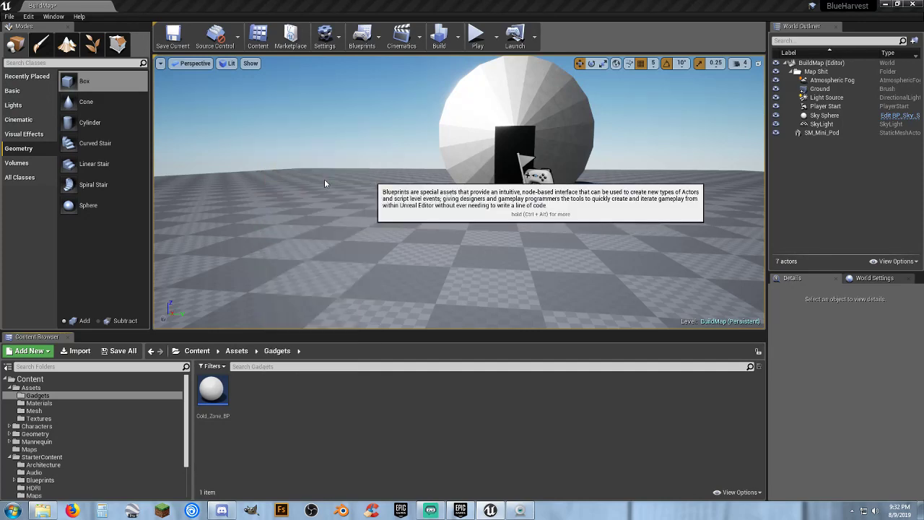
{"action": "left_click", "coordinate": [364, 165]}
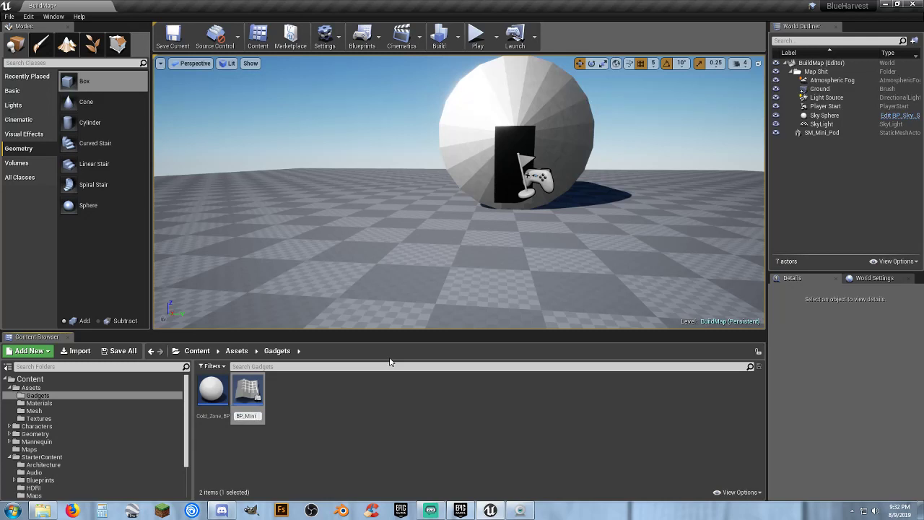
{"action": "type", "text": "BP_MiniPod"}
{"action": "key", "text": "Return"}
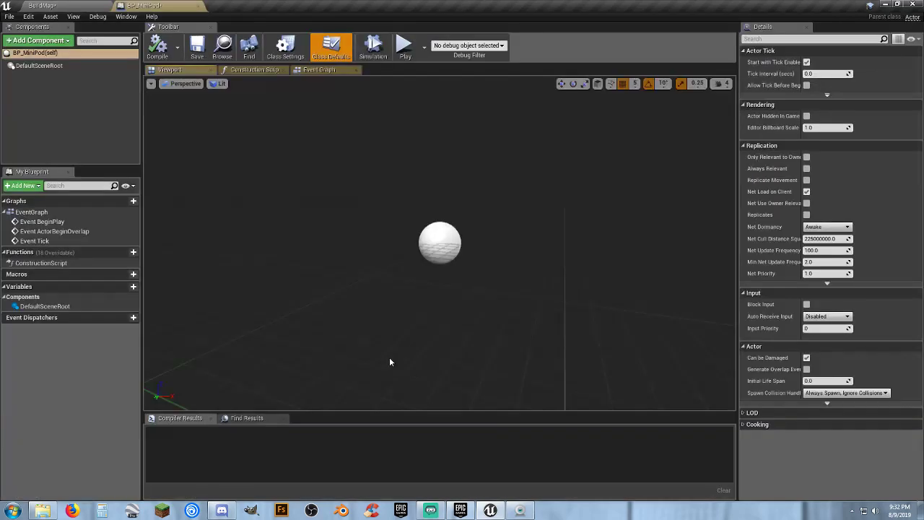
Add the SM_Mini_Pod mesh from the Assets/Mesh folder to BP_MiniPod as a static mesh component and frame it.
{"action": "left_click", "coordinate": [65, 6]}
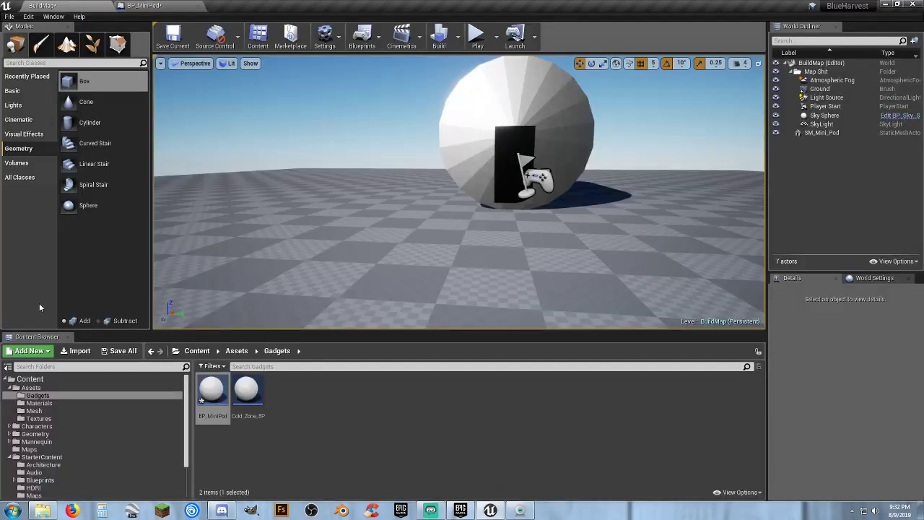
{"action": "left_click", "coordinate": [33, 410]}
{"action": "left_click", "coordinate": [317, 391]}
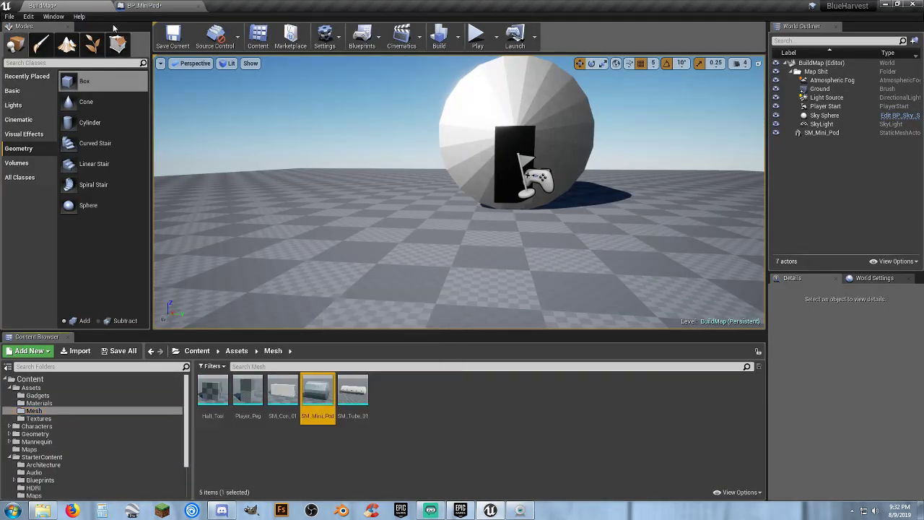
{"action": "left_click", "coordinate": [172, 9]}
{"action": "left_click", "coordinate": [67, 40]}
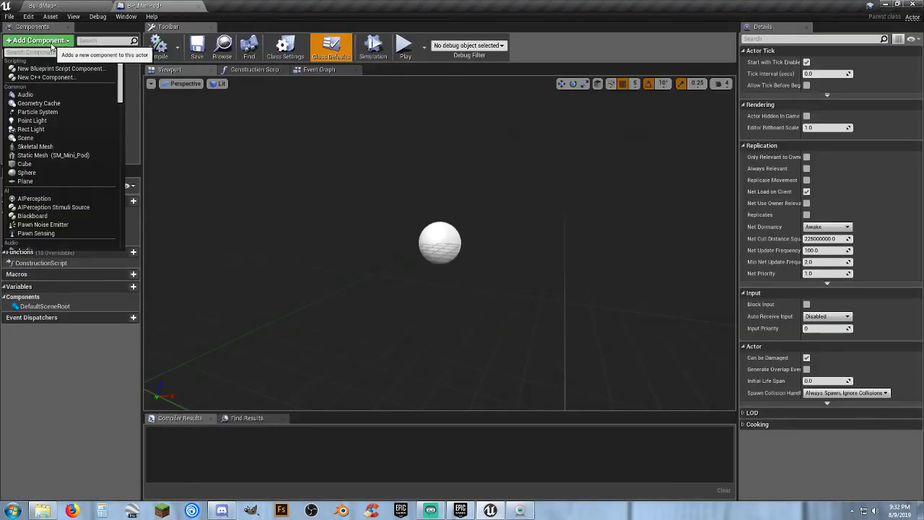
{"action": "left_click", "coordinate": [61, 154]}
{"action": "left_click", "coordinate": [350, 211]}
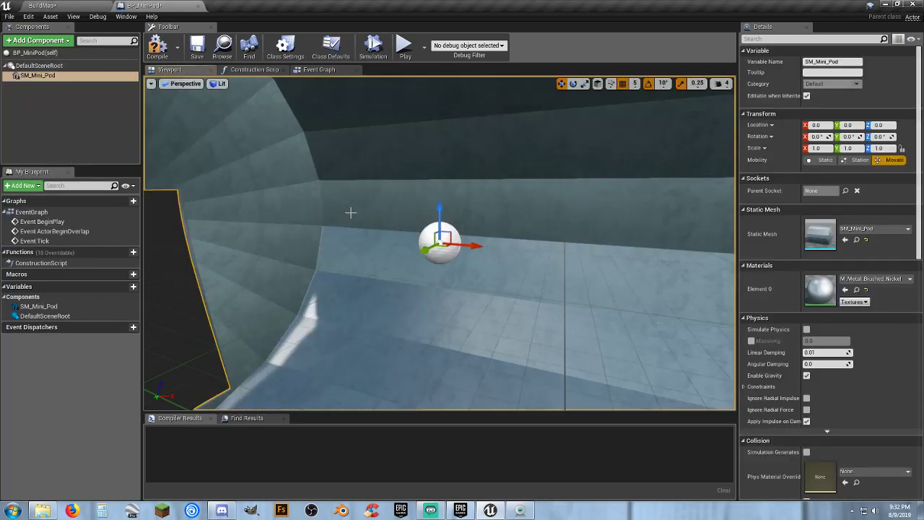
{"action": "right_click_drag", "start_coordinate": [371, 216], "coordinate": [303, 216]}
{"action": "key", "text": "f"}
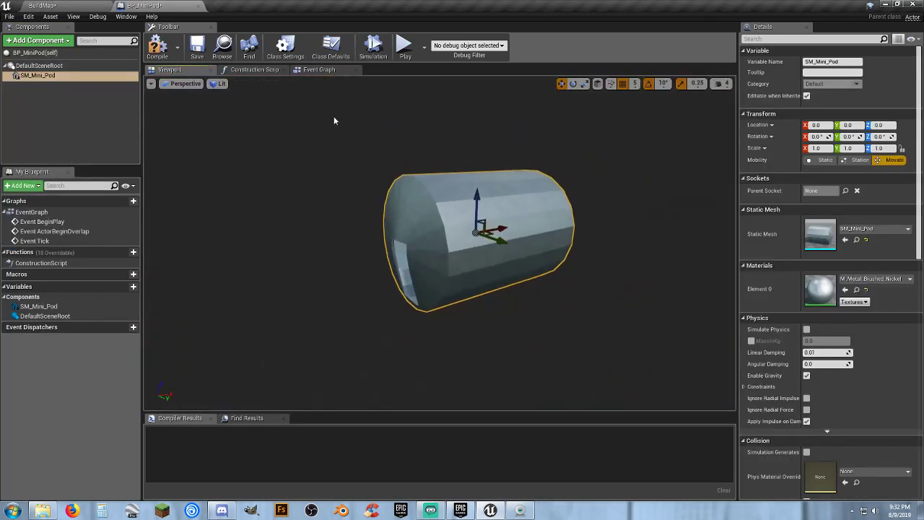
Delete the SM_Mini_Pod actor from BuildMap and rebuild the level's lighting.
{"action": "left_click", "coordinate": [90, 6]}
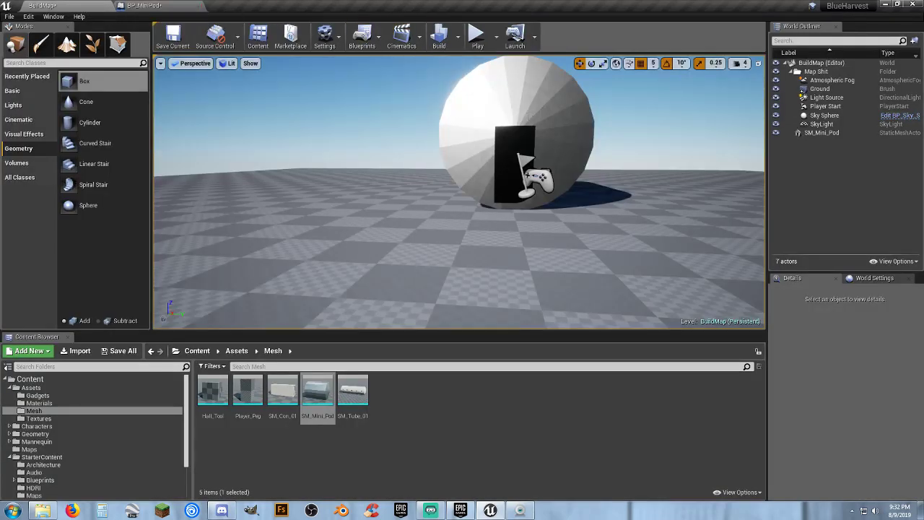
{"action": "left_click", "coordinate": [581, 166]}
{"action": "key", "text": "Delete"}
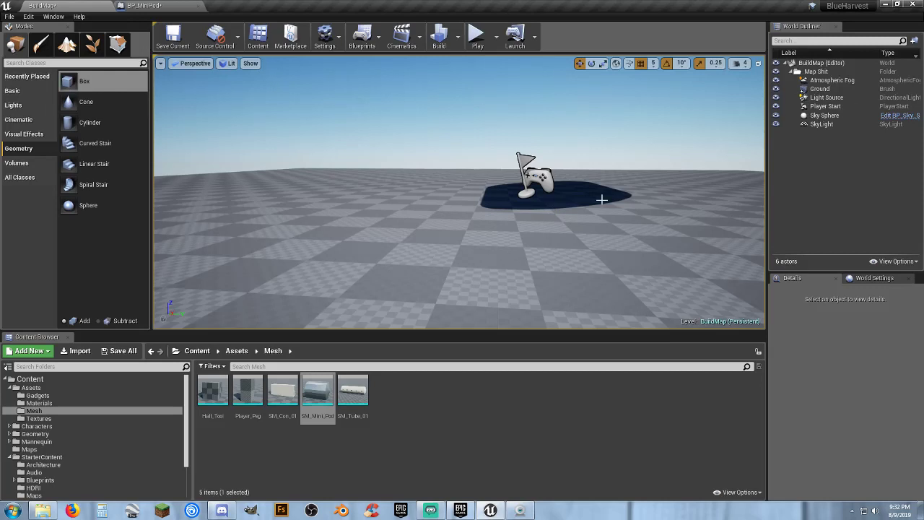
{"action": "left_click", "coordinate": [456, 36]}
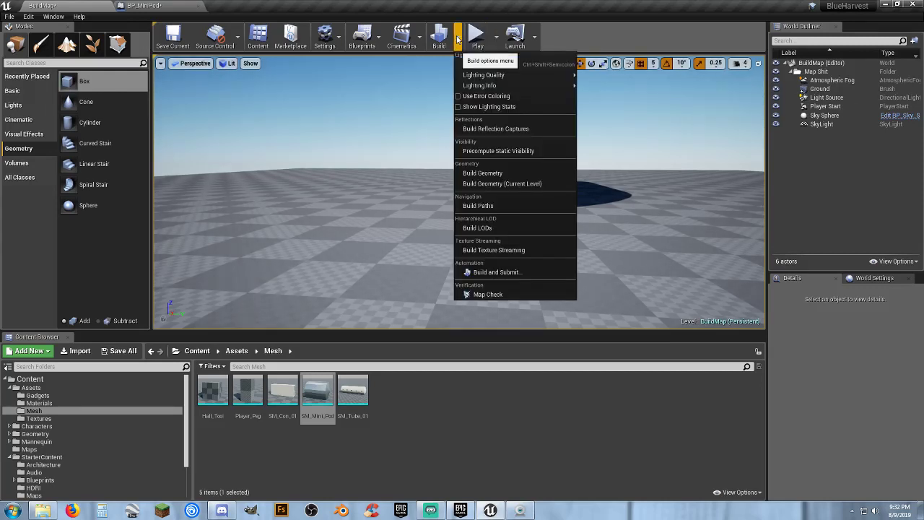
{"action": "left_click", "coordinate": [524, 65]}
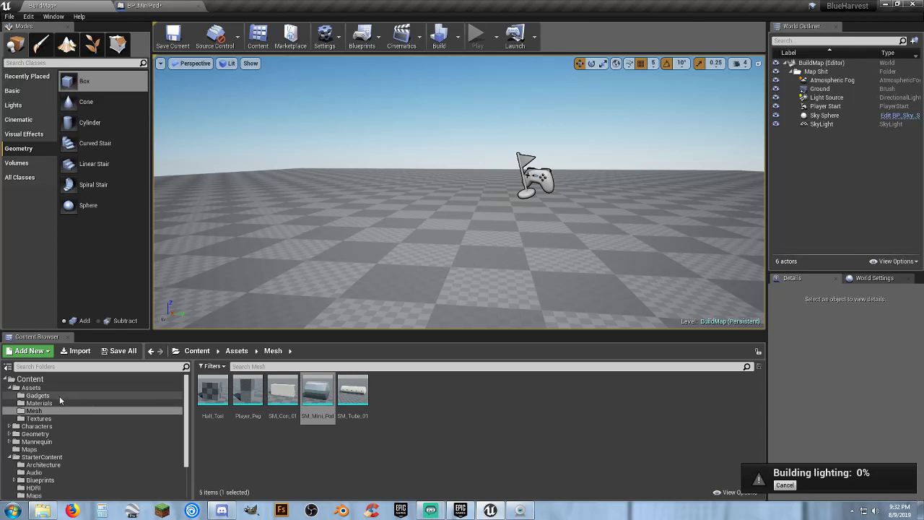
Place BP_MiniPod from the Assets/Gadgets folder on the floor of BuildMap beside the player start.
{"action": "left_click", "coordinate": [38, 395]}
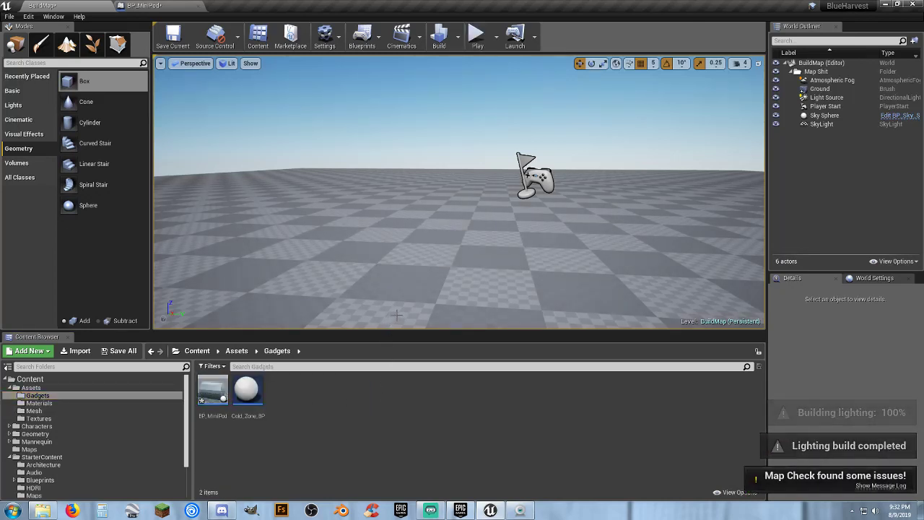
{"action": "left_click_drag", "start_coordinate": [206, 394], "coordinate": [481, 160]}
{"action": "left_click", "coordinate": [162, 7]}
{"action": "left_click", "coordinate": [94, 5]}
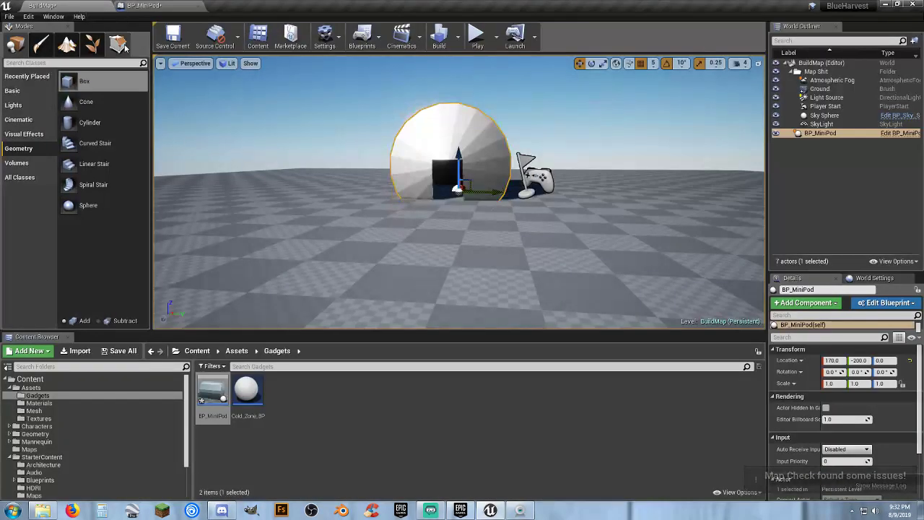
Raise the SM_Mini_Pod component inside BP_MiniPod to Z 200 while watching the level, then compile and close the Blueprint.
{"action": "left_click_drag", "start_coordinate": [174, 9], "coordinate": [543, 189]}
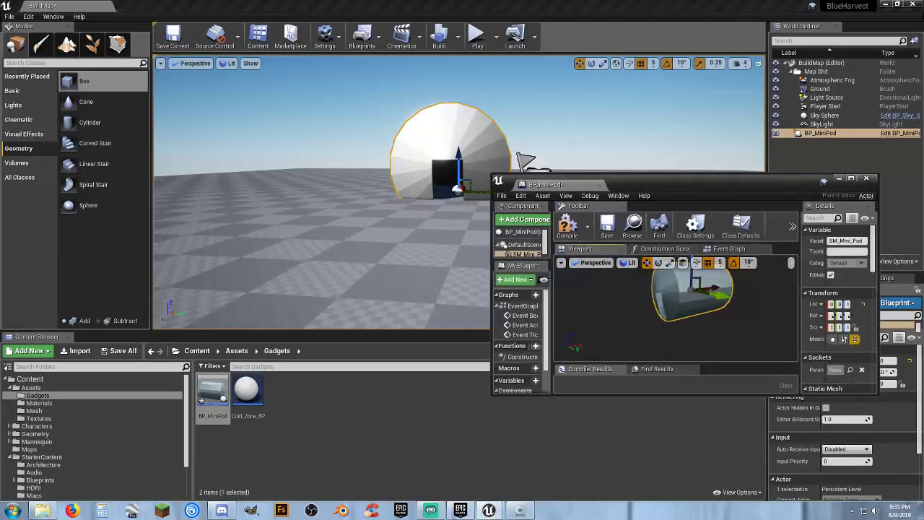
{"action": "right_click_drag", "start_coordinate": [669, 306], "coordinate": [675, 303]}
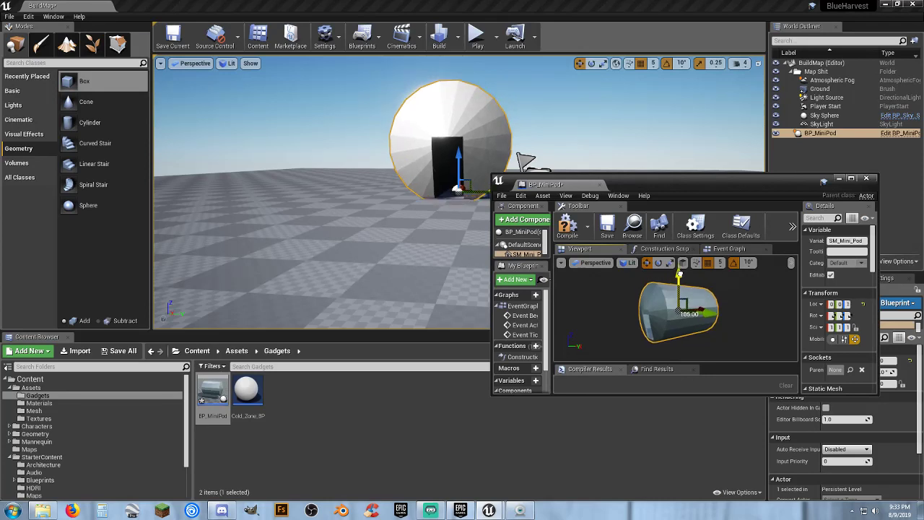
{"action": "left_click_drag", "start_coordinate": [679, 274], "coordinate": [681, 272]}
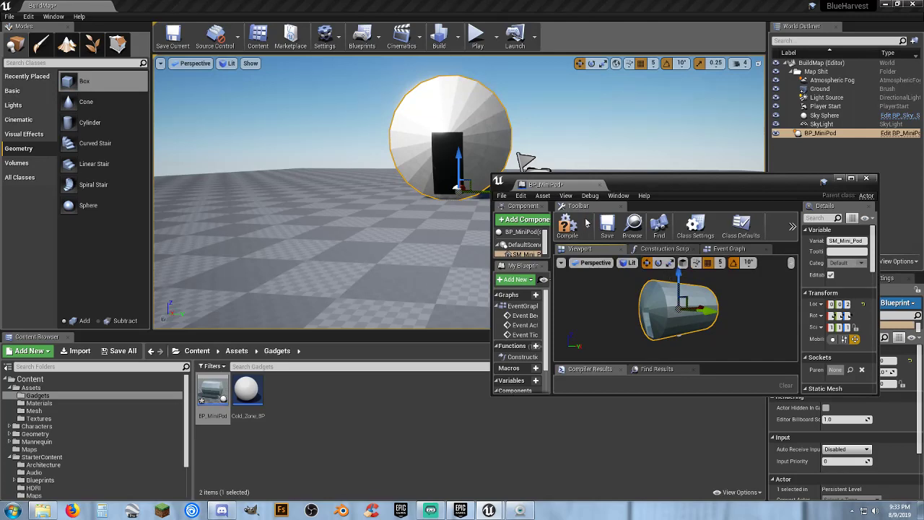
{"action": "double_click", "coordinate": [573, 187]}
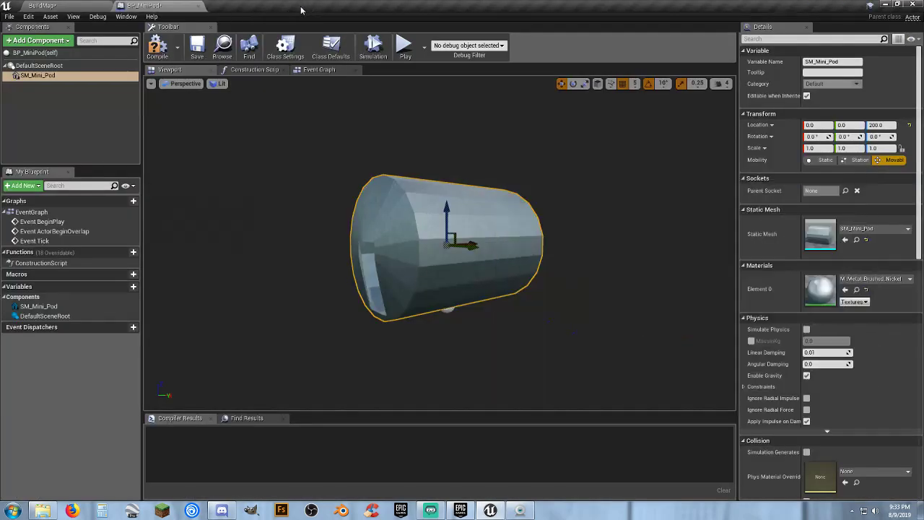
{"action": "left_click", "coordinate": [157, 45]}
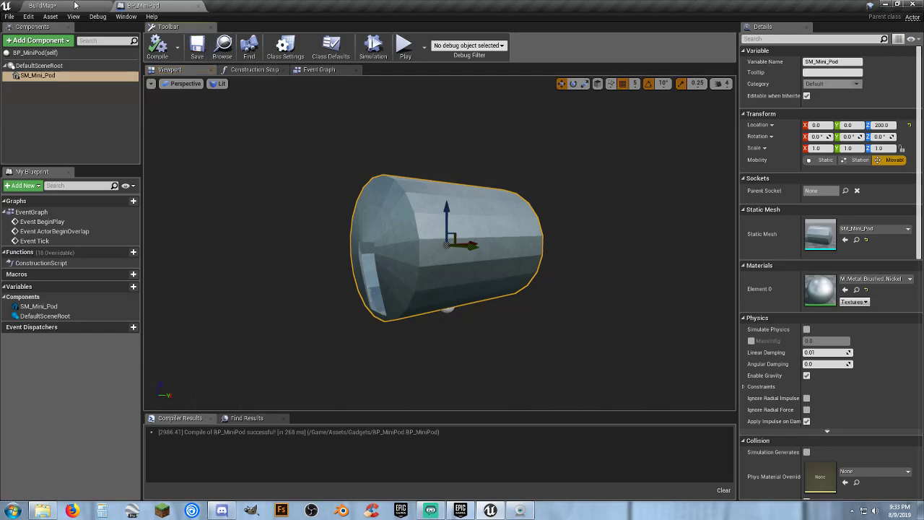
{"action": "left_click", "coordinate": [197, 7]}
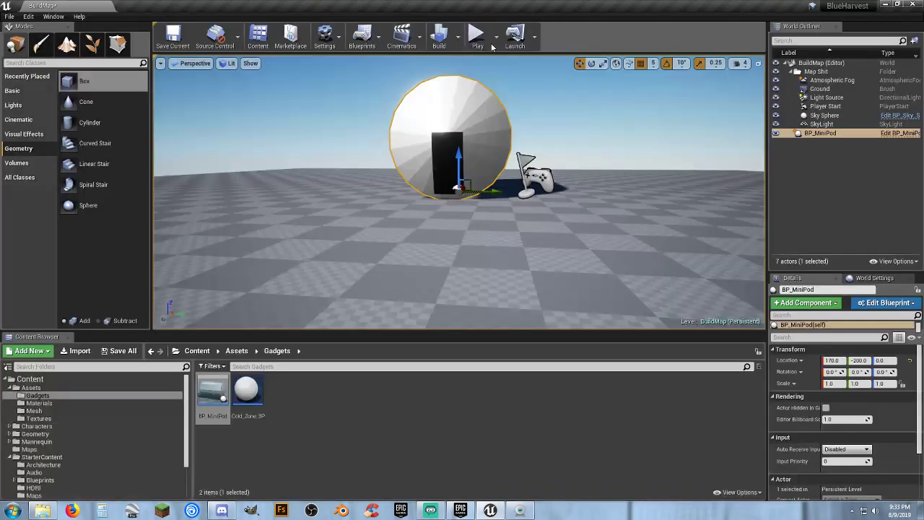
Inspect the placed pod in the level, then reopen the BP_MiniPod Blueprint and show its 3D preview.
{"action": "key", "text": "w"}
{"action": "right_click_drag", "start_coordinate": [462, 195], "coordinate": [547, 189]}
{"action": "key", "text": "s"}
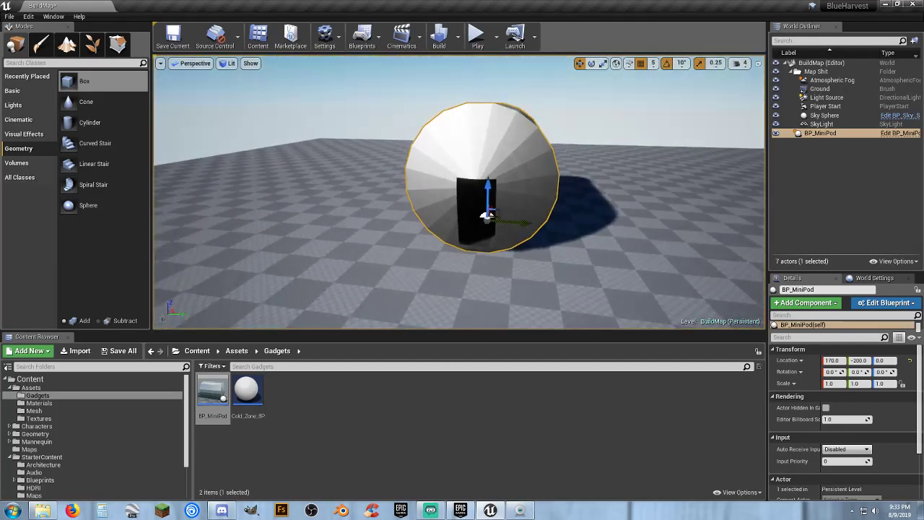
{"action": "double_click", "coordinate": [217, 395]}
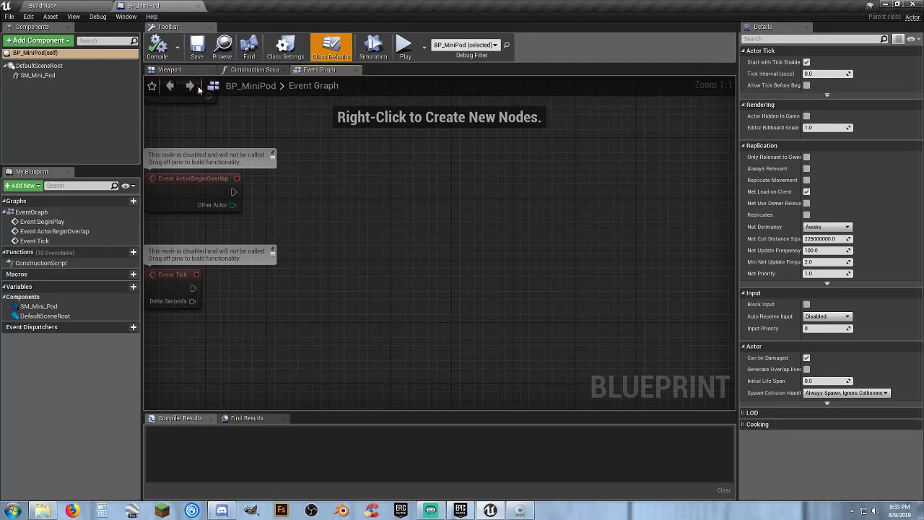
{"action": "left_click", "coordinate": [169, 70]}
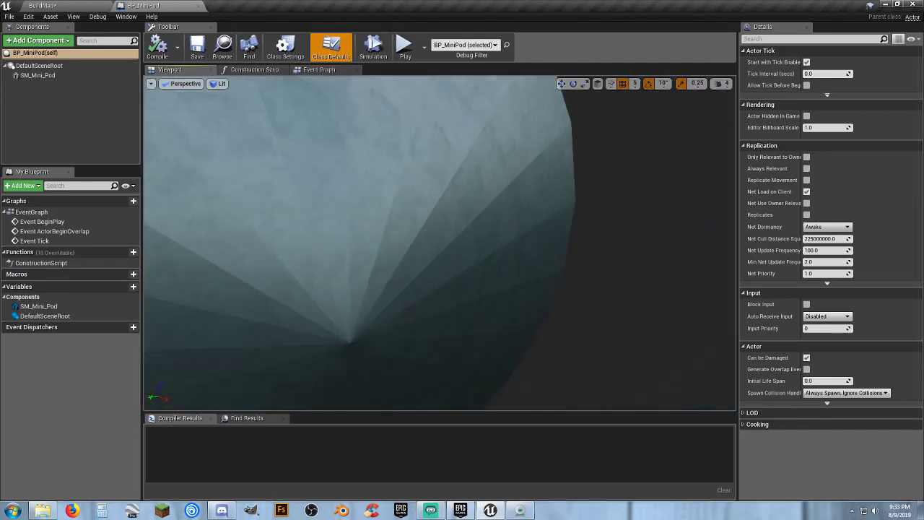
Add a Point Light component to BP_MiniPod and raise it to Z 235 inside the pod.
{"action": "key", "text": "w"}
{"action": "right_click_drag", "start_coordinate": [441, 242], "coordinate": [368, 191]}
{"action": "right_click_drag", "start_coordinate": [268, 177], "coordinate": [281, 176]}
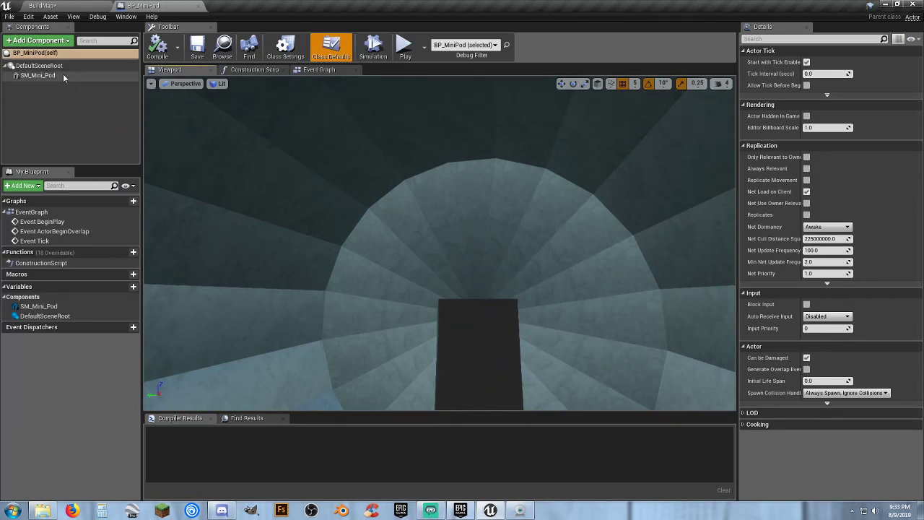
{"action": "left_click", "coordinate": [52, 41]}
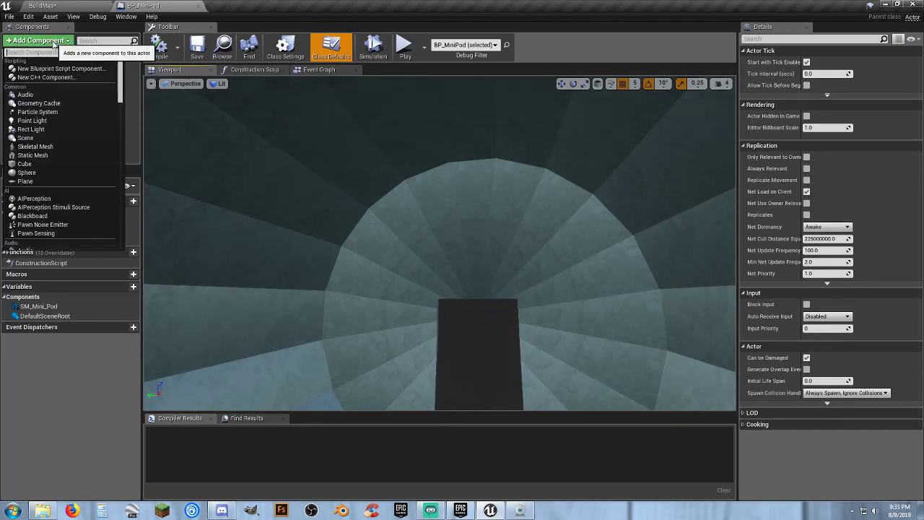
{"action": "left_click", "coordinate": [55, 120]}
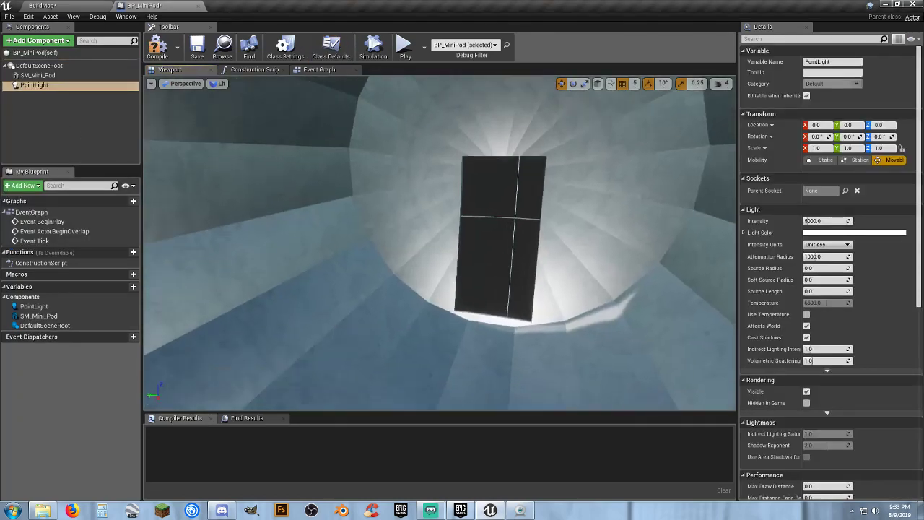
{"action": "right_click_drag", "start_coordinate": [450, 242], "coordinate": [451, 242]}
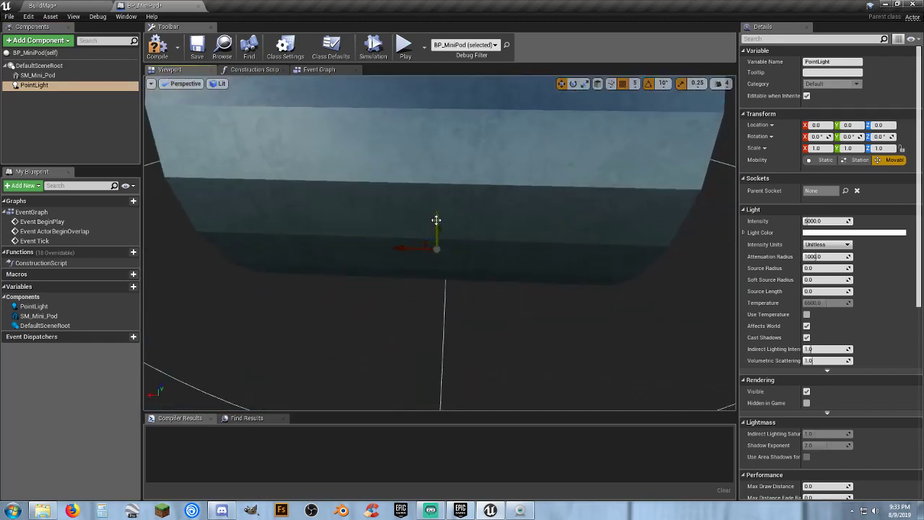
{"action": "left_click_drag", "start_coordinate": [436, 219], "coordinate": [449, 164]}
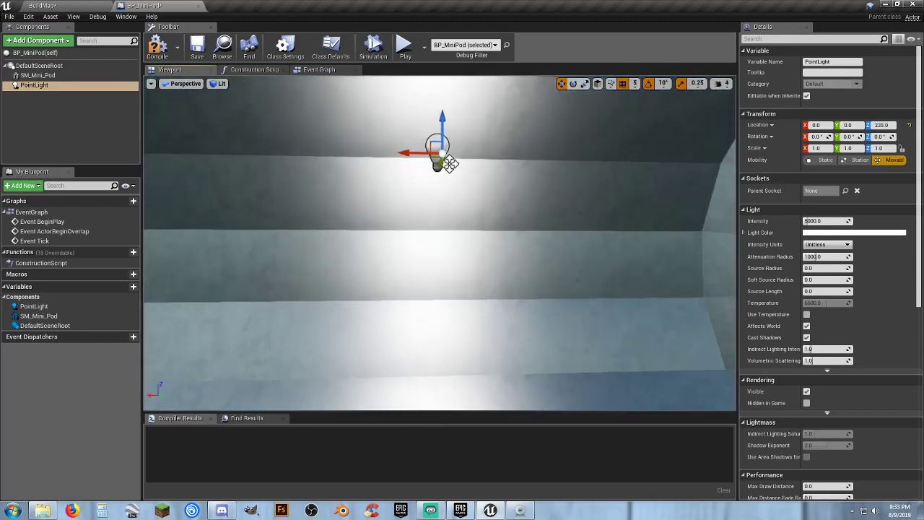
Try the point light at X -80, Z 280, and undo the shift along X.
{"action": "right_click_drag", "start_coordinate": [449, 165], "coordinate": [433, 223]}
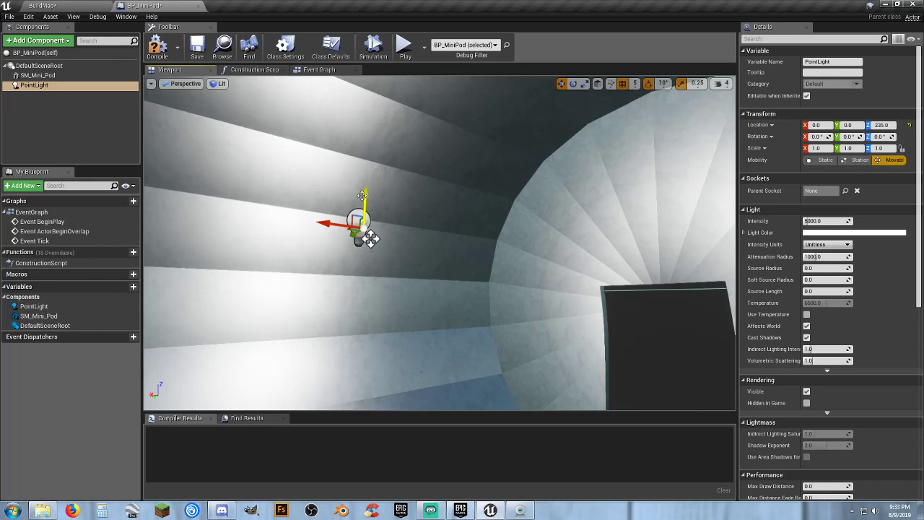
{"action": "left_click_drag", "start_coordinate": [361, 195], "coordinate": [473, 161]}
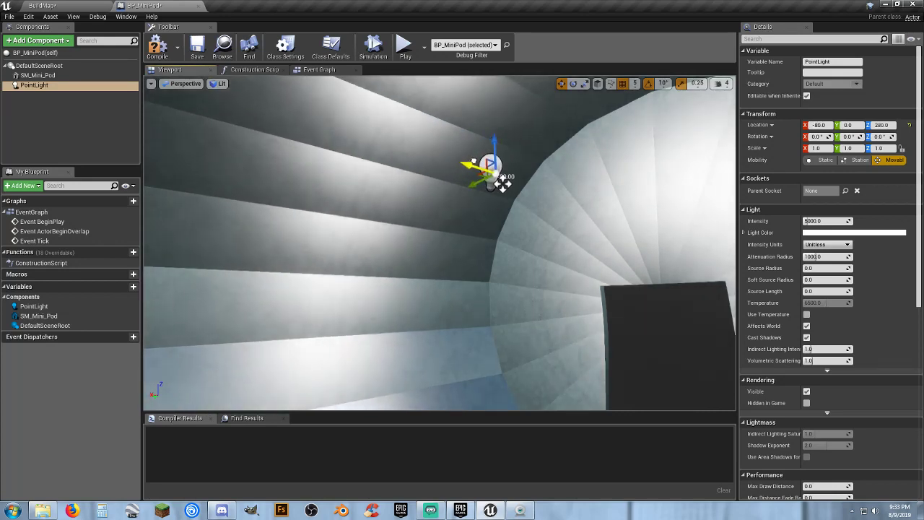
{"action": "right_click_drag", "start_coordinate": [474, 160], "coordinate": [411, 159]}
{"action": "right_click_drag", "start_coordinate": [531, 273], "coordinate": [526, 274]}
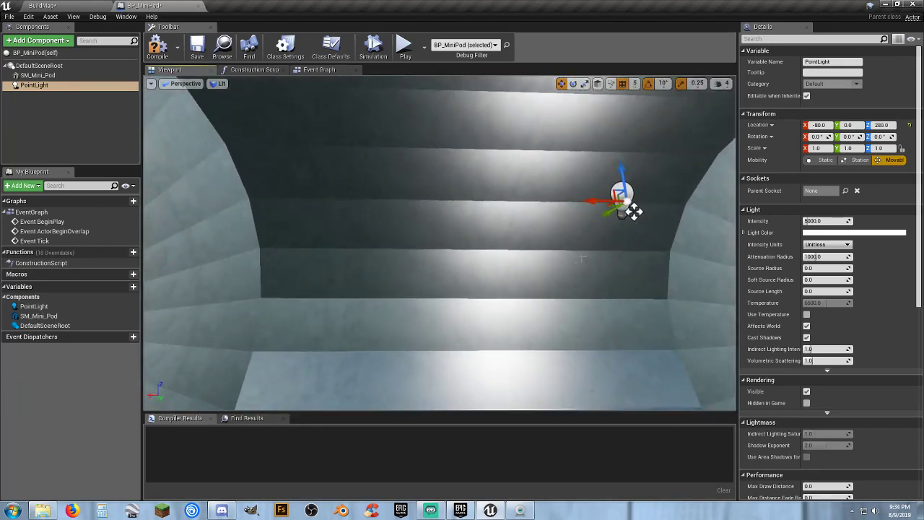
{"action": "key", "text": "ctrl+z"}
{"action": "left_click", "coordinate": [513, 209]}
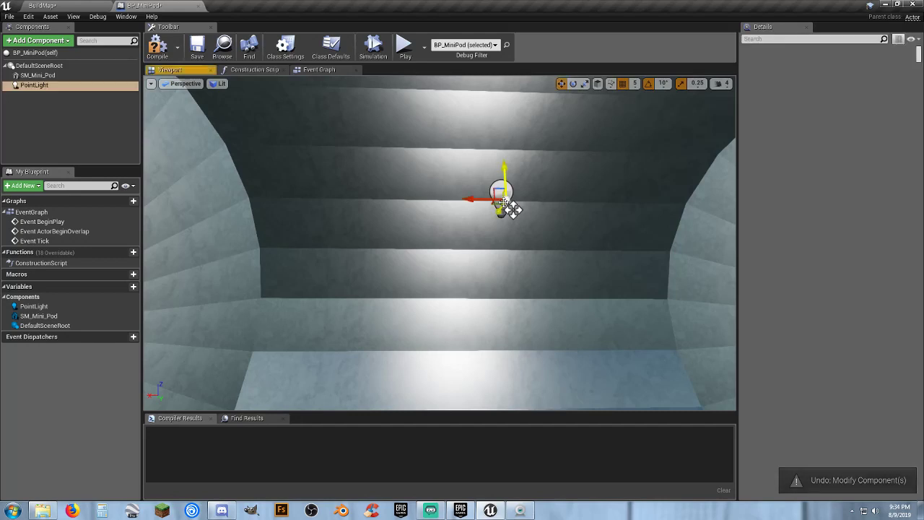
Raise the point light to Z 315 near the pod's ceiling, and compile and save the Blueprint.
{"action": "left_click_drag", "start_coordinate": [512, 209], "coordinate": [511, 182]}
{"action": "left_click_drag", "start_coordinate": [504, 140], "coordinate": [503, 122]}
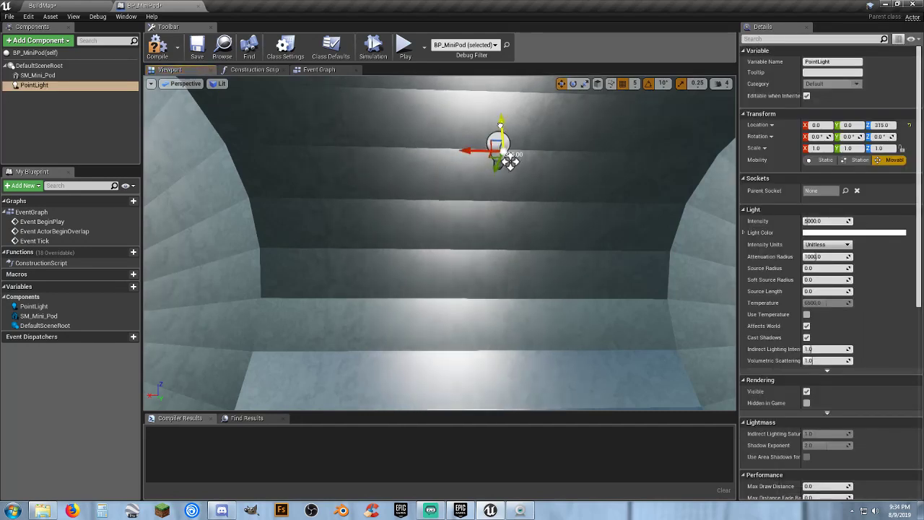
{"action": "left_click", "coordinate": [157, 47]}
{"action": "left_click", "coordinate": [197, 47]}
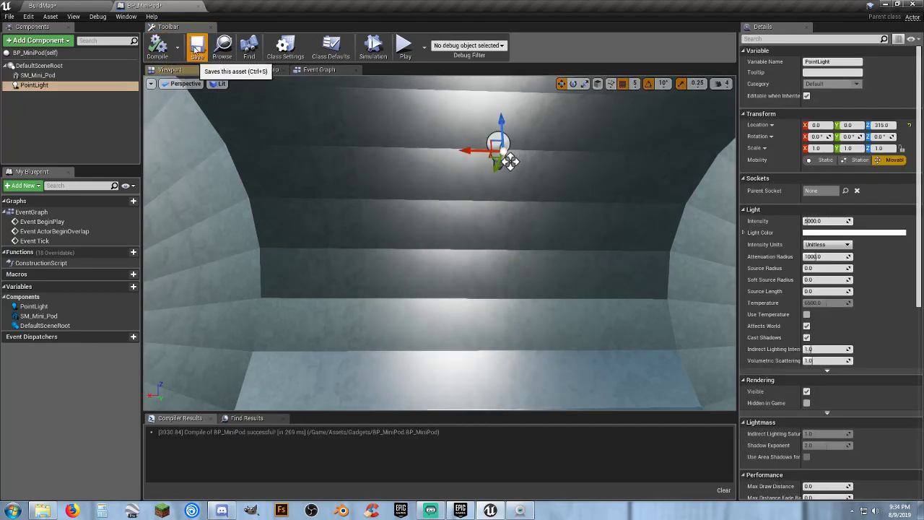
Add a Capsule Collision component to BP_MiniPod, keeping the name Capsule.
{"action": "right_click_drag", "start_coordinate": [310, 166], "coordinate": [183, 202]}
{"action": "key", "text": "w"}
{"action": "key", "text": "w"}
{"action": "key", "text": "s"}
{"action": "key", "text": "w"}
{"action": "key", "text": "s"}
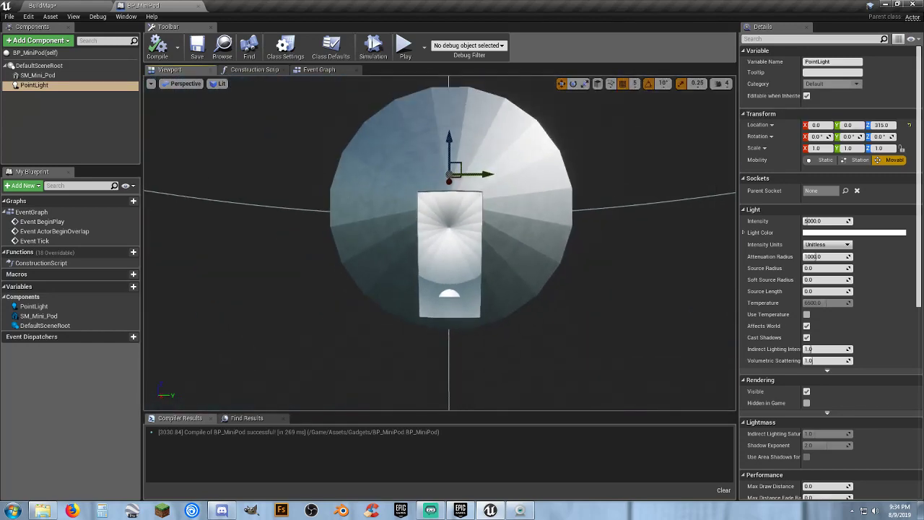
{"action": "left_click", "coordinate": [26, 126]}
{"action": "left_click", "coordinate": [50, 41]}
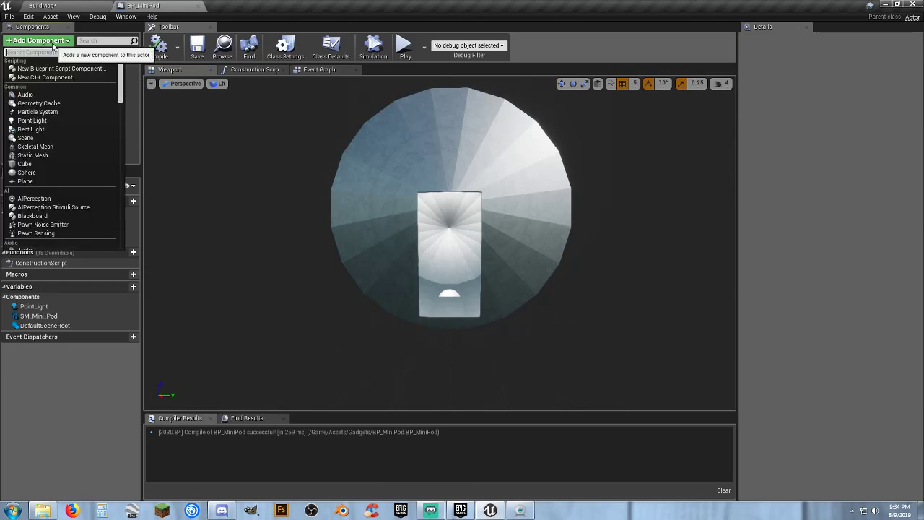
{"action": "type", "text": "coll"}
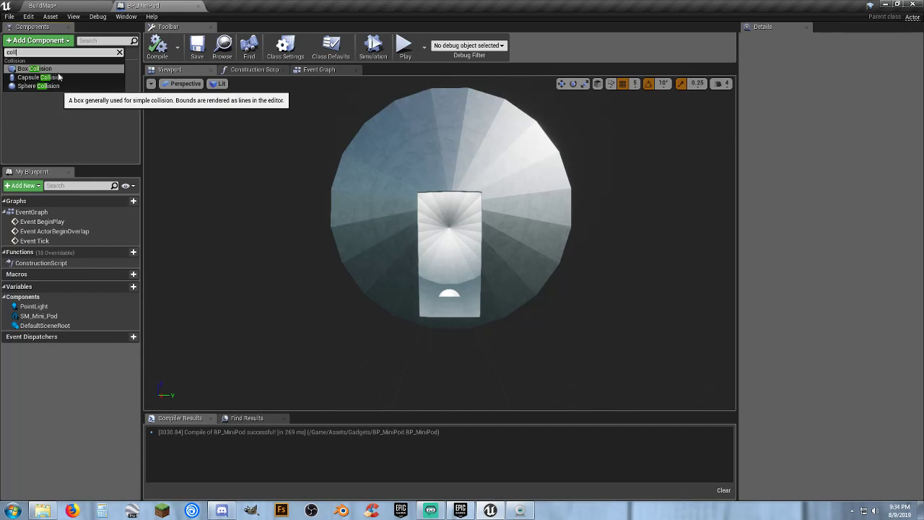
{"action": "left_click", "coordinate": [58, 77]}
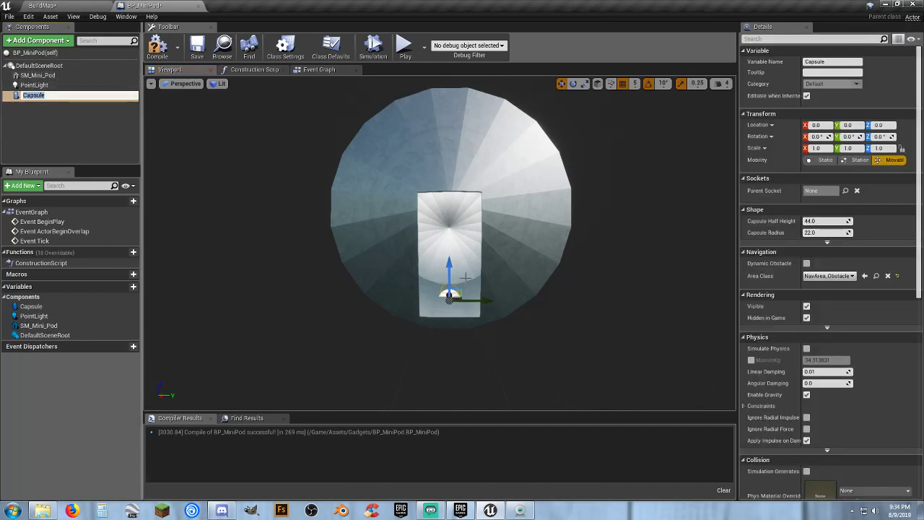
{"action": "key", "text": "Return"}
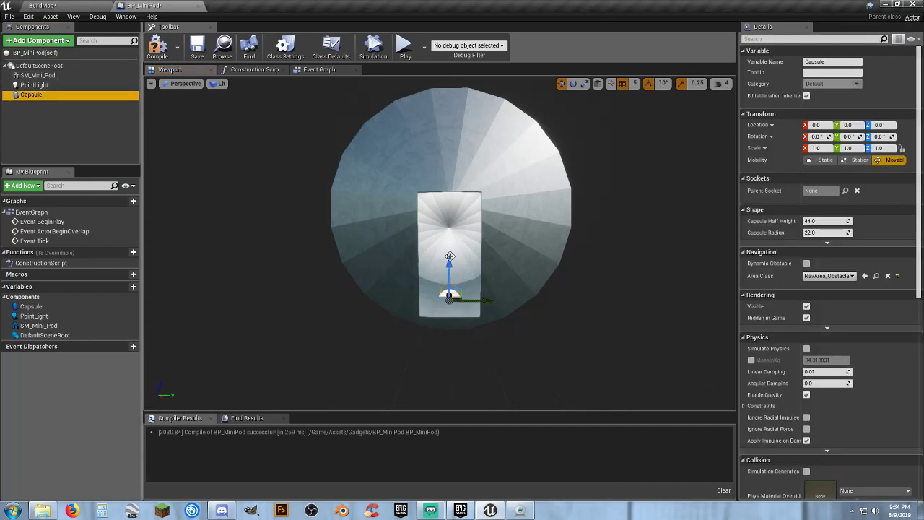
Raise the capsule to Z 155 and rotate it 90° so it lies along the pod's length.
{"action": "left_click_drag", "start_coordinate": [450, 256], "coordinate": [450, 252]}
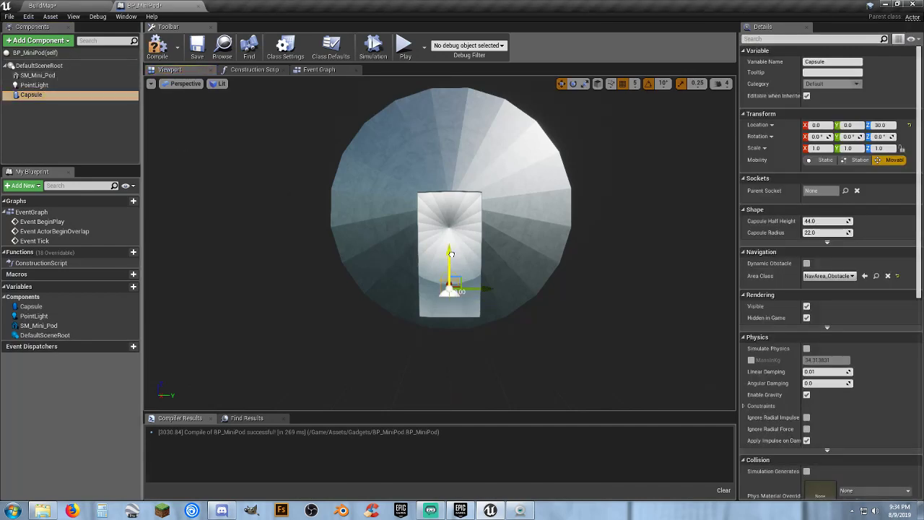
{"action": "left_click", "coordinate": [574, 85]}
{"action": "right_click_drag", "start_coordinate": [548, 144], "coordinate": [389, 151]}
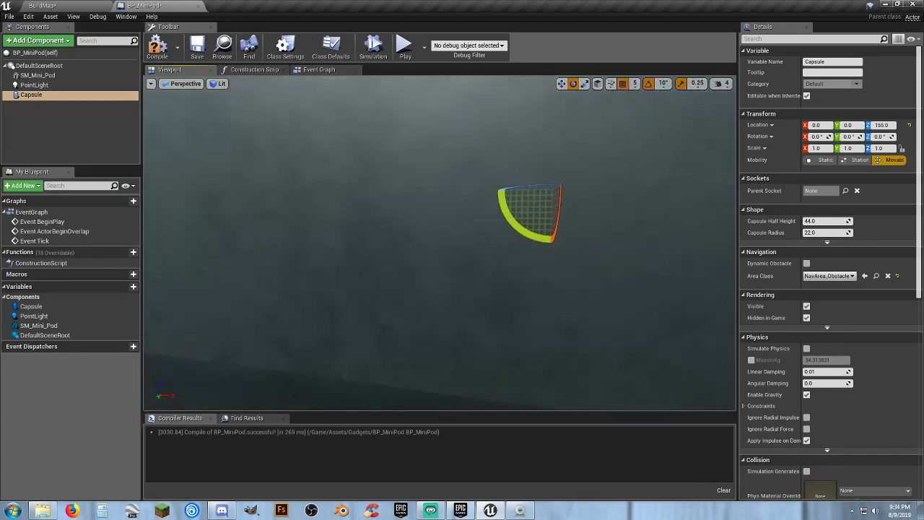
{"action": "left_click_drag", "start_coordinate": [586, 179], "coordinate": [490, 215]}
{"action": "right_click_drag", "start_coordinate": [480, 221], "coordinate": [459, 222]}
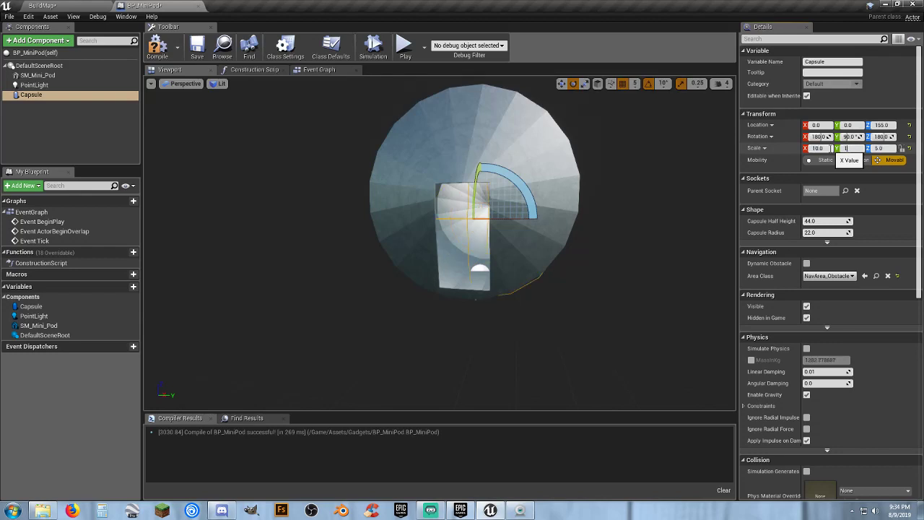
Scale the capsule to 10 on all axes and raise it to Z 200 to centre it on the pod.
{"action": "key", "text": "Return"}
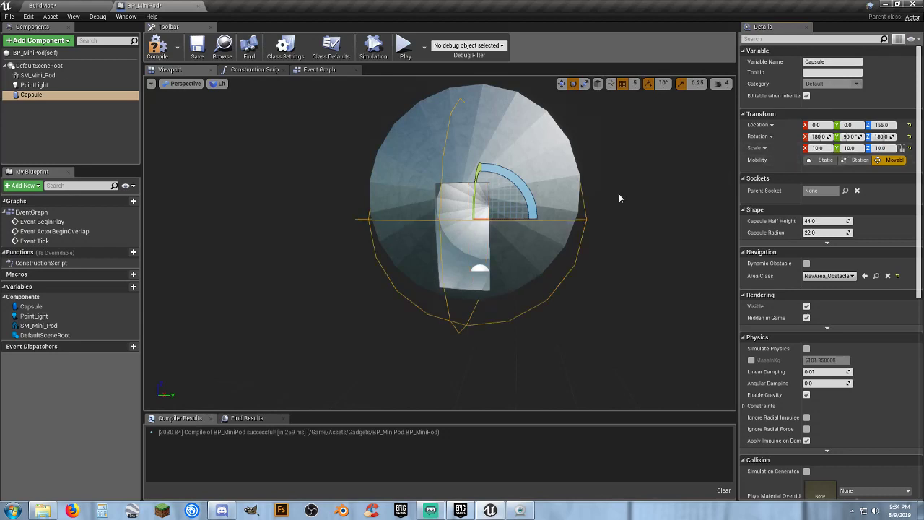
{"action": "right_click_drag", "start_coordinate": [618, 199], "coordinate": [466, 211]}
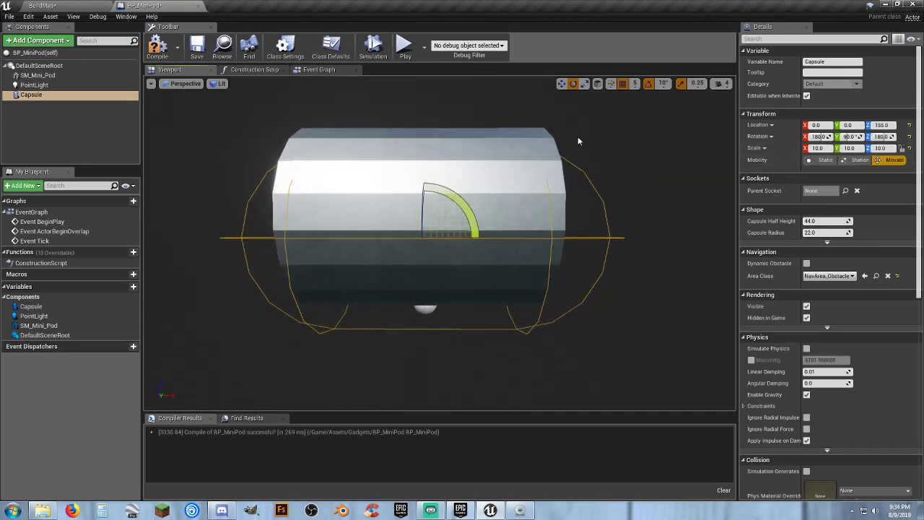
{"action": "left_click", "coordinate": [562, 85]}
{"action": "left_click_drag", "start_coordinate": [437, 201], "coordinate": [430, 183]}
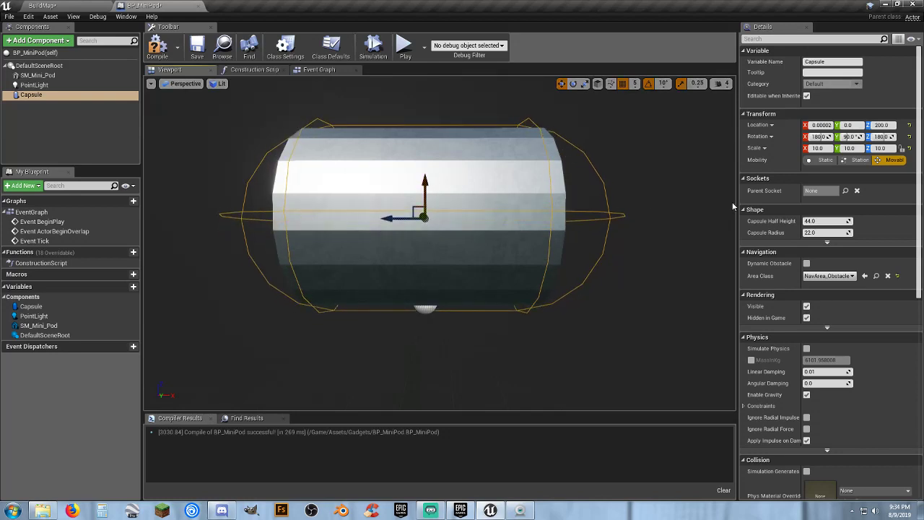
Set the capsule's scale to 9 on all three axes.
{"action": "left_click", "coordinate": [826, 148]}
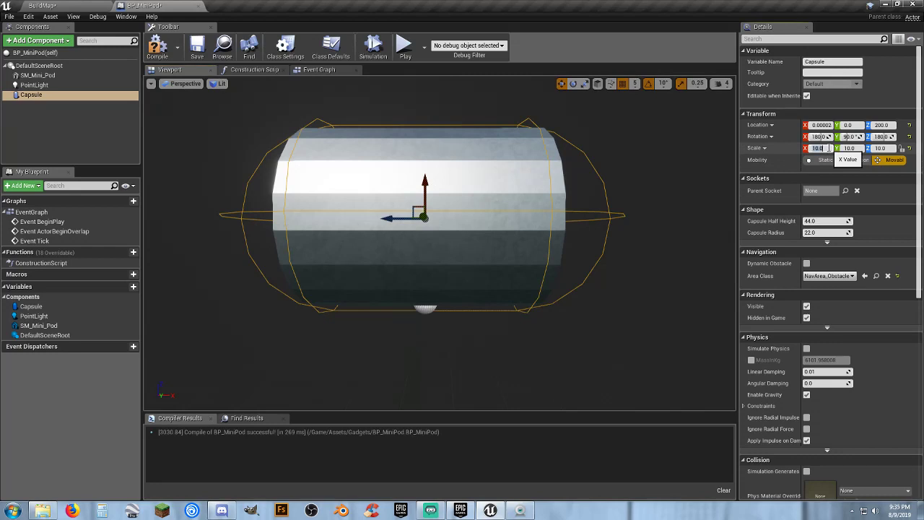
{"action": "type", "text": "9"}
{"action": "key", "text": "Tab"}
{"action": "type", "text": "9"}
{"action": "key", "text": "Return"}
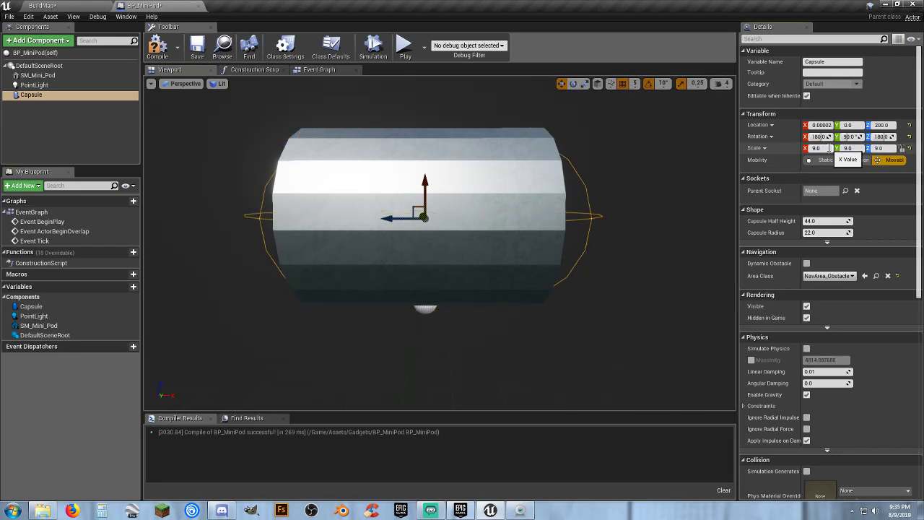
Shorten the capsule along the pod to a Z scale of 8.25, and compile and save the Blueprint.
{"action": "key", "text": "a"}
{"action": "right_click_drag", "start_coordinate": [585, 201], "coordinate": [532, 135]}
{"action": "key", "text": "d"}
{"action": "key", "text": "r"}
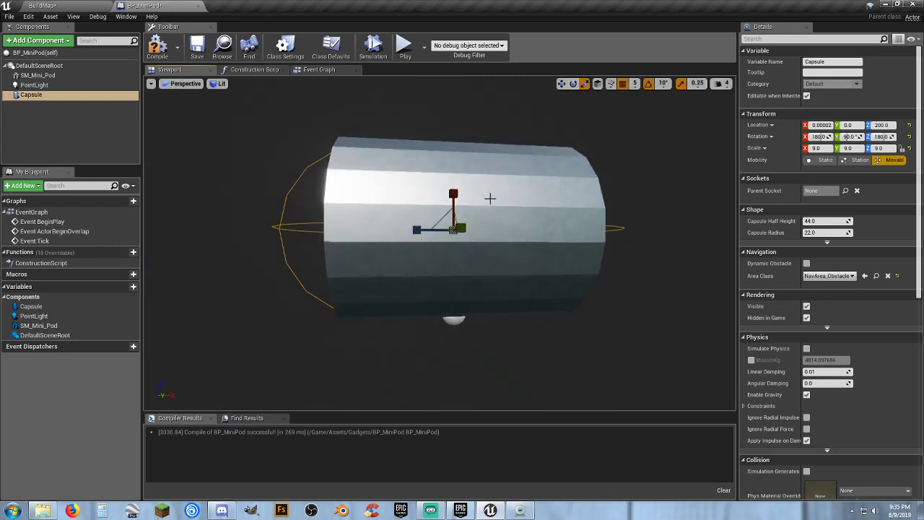
{"action": "left_click_drag", "start_coordinate": [415, 231], "coordinate": [428, 231]}
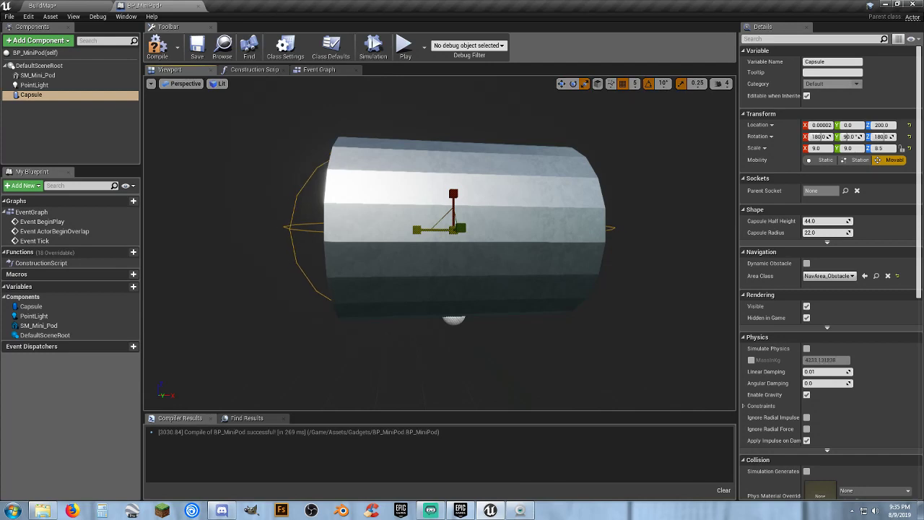
{"action": "right_click_drag", "start_coordinate": [417, 260], "coordinate": [469, 262]}
{"action": "key", "text": "d"}
{"action": "key", "text": "a"}
{"action": "left_click_drag", "start_coordinate": [375, 262], "coordinate": [341, 263]}
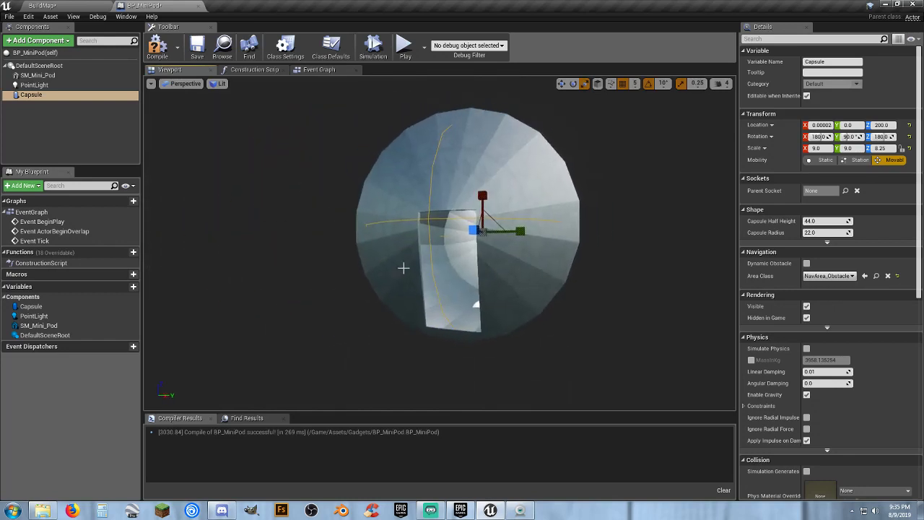
{"action": "left_click", "coordinate": [168, 52]}
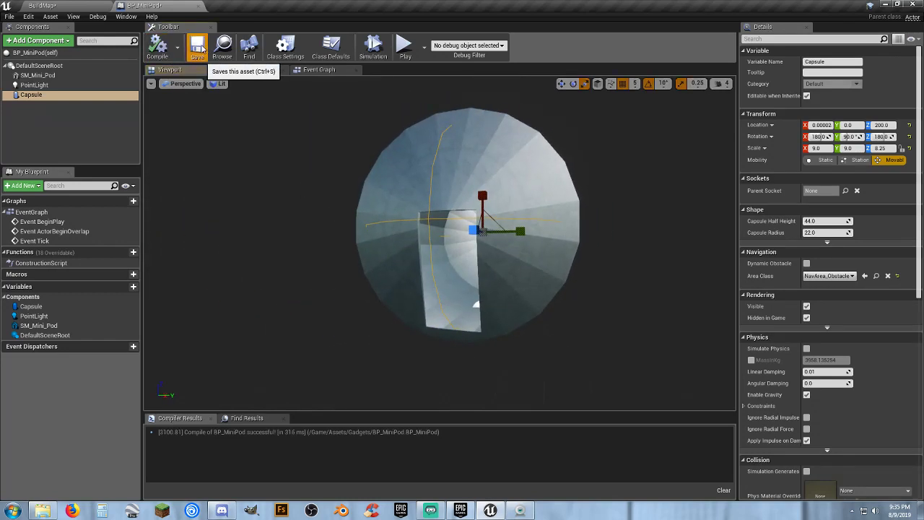
{"action": "left_click", "coordinate": [197, 48]}
Delete the default BeginPlay, ActorBeginOverlap and Tick nodes from BP_MiniPod's Event Graph.
{"action": "left_click", "coordinate": [316, 70]}
{"action": "right_click_drag", "start_coordinate": [320, 179], "coordinate": [411, 230]}
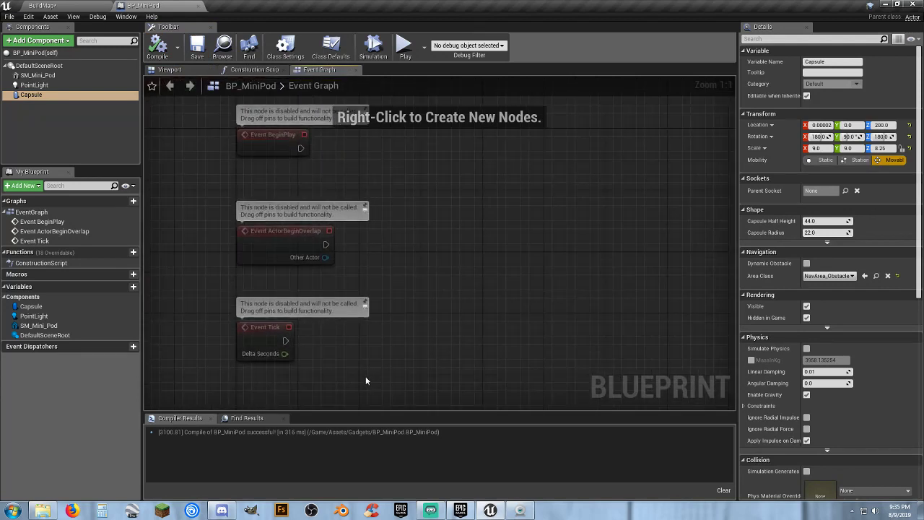
{"action": "left_click_drag", "start_coordinate": [365, 376], "coordinate": [234, 102]}
{"action": "key", "text": "Delete"}
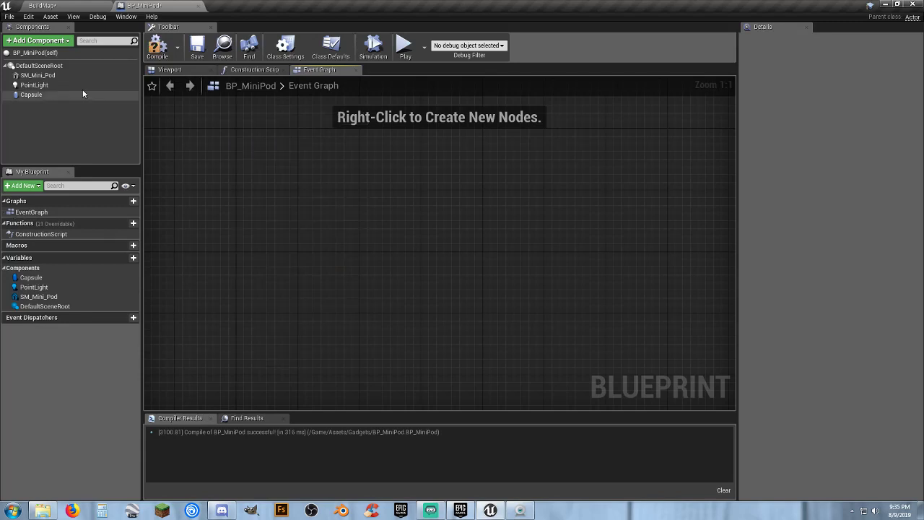
Add an OnComponentBeginOverlap event for the Capsule component to the Event Graph.
{"action": "right_click", "coordinate": [44, 94]}
{"action": "mouse_move", "coordinate": [94, 116]}
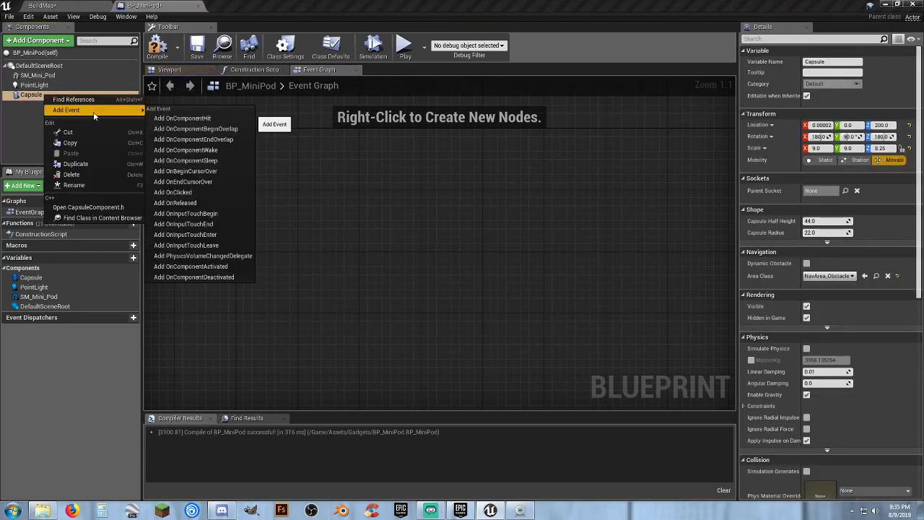
{"action": "left_click", "coordinate": [196, 129]}
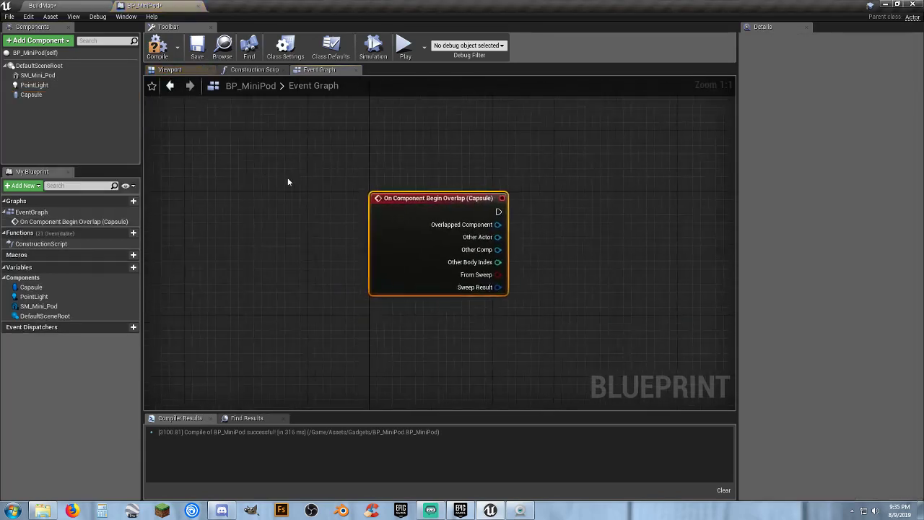
Add a Cast To Player_Base node fed by the begin-overlap event's Other Actor, and align it with the event.
{"action": "right_click_drag", "start_coordinate": [516, 261], "coordinate": [393, 231]}
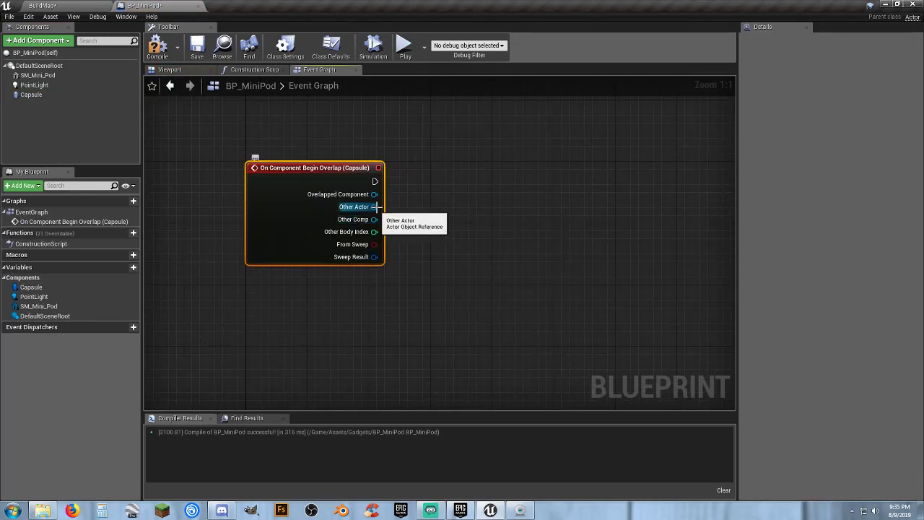
{"action": "left_click_drag", "start_coordinate": [375, 206], "coordinate": [453, 195]}
{"action": "type", "text": "cast"}
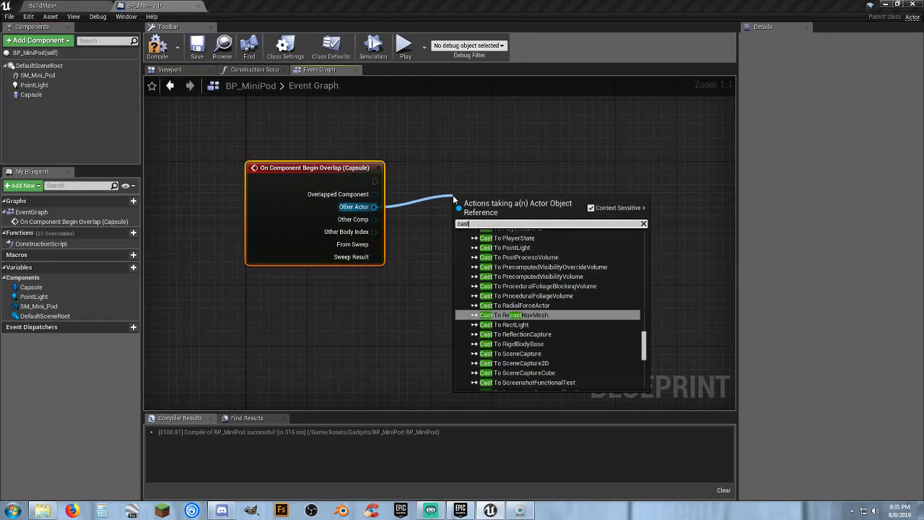
{"action": "type", "text": "toplayer"}
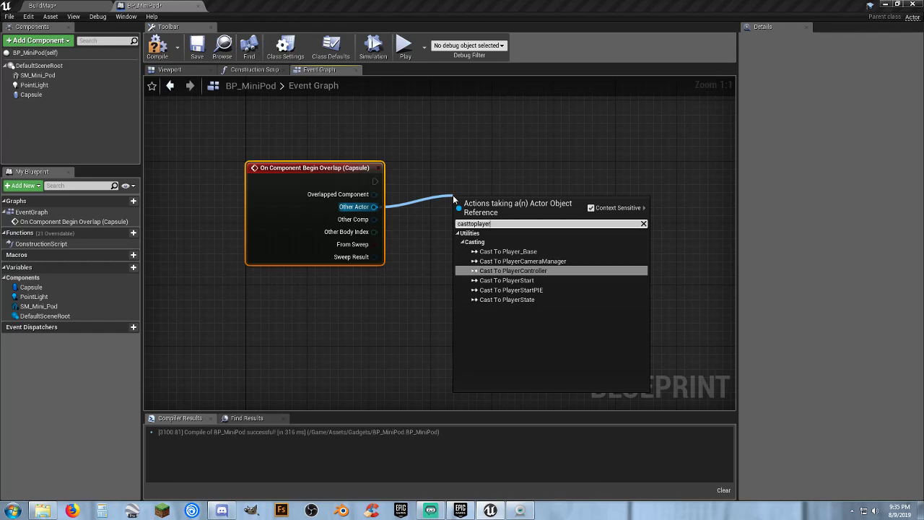
{"action": "left_click", "coordinate": [508, 251]}
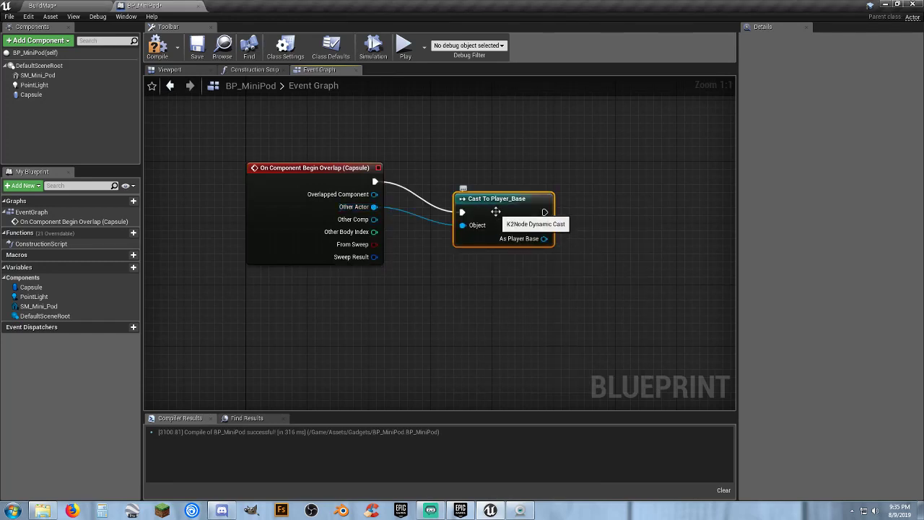
{"action": "left_click_drag", "start_coordinate": [496, 211], "coordinate": [465, 169]}
{"action": "right_click_drag", "start_coordinate": [555, 254], "coordinate": [461, 239]}
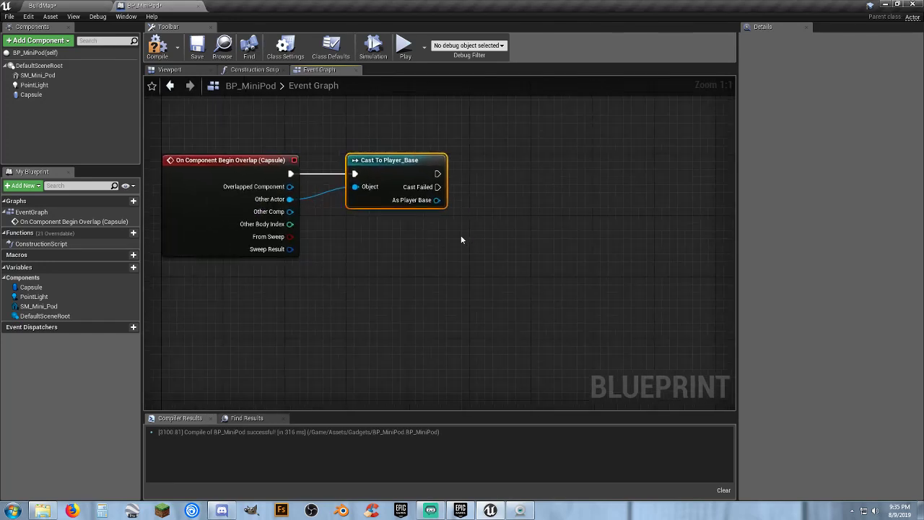
Add a Print Text node to the cast's success output and align it with the cast node.
{"action": "left_click_drag", "start_coordinate": [437, 174], "coordinate": [511, 171]}
{"action": "type", "text": "print text"}
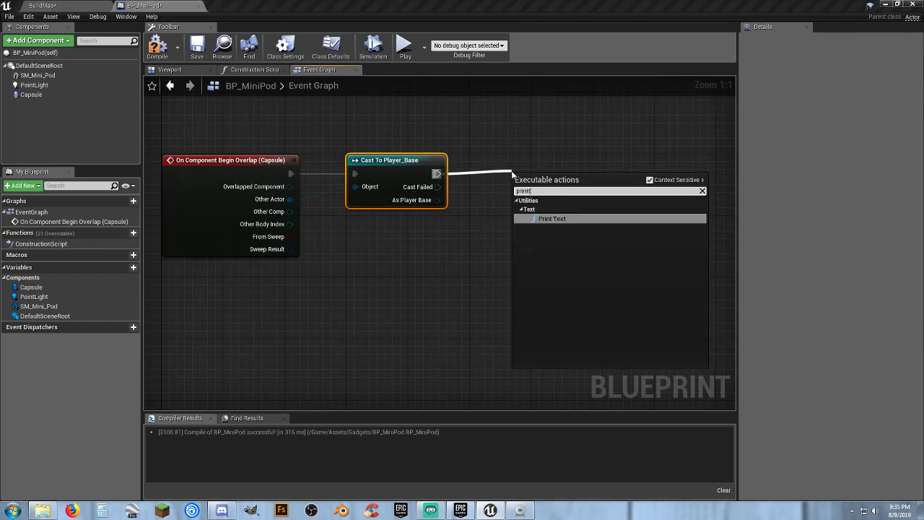
{"action": "key", "text": "Return"}
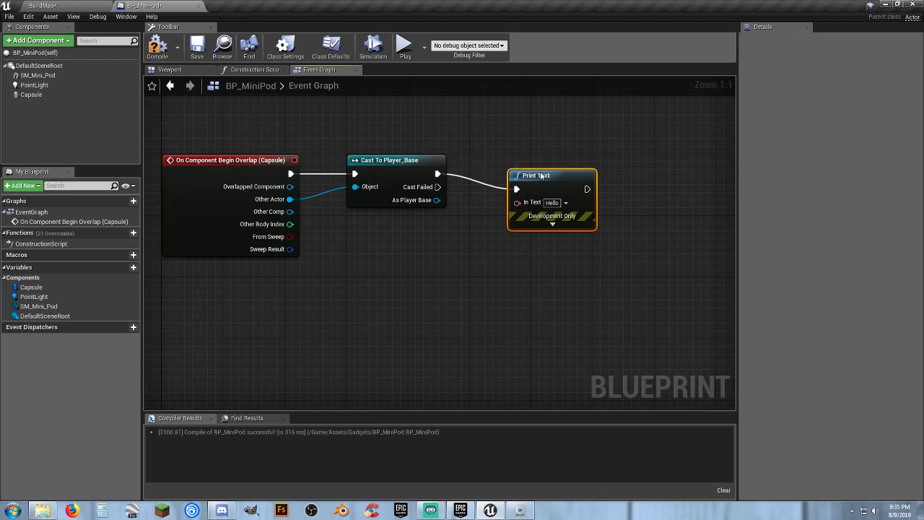
{"action": "left_click_drag", "start_coordinate": [541, 175], "coordinate": [558, 164]}
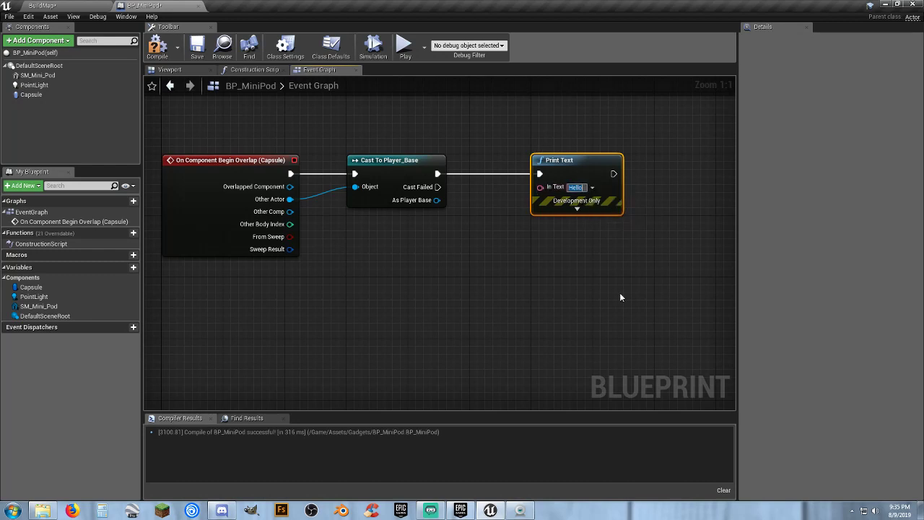
Set the Print Text message to "You are now Regenerating Oxygen", and compile and save the Blueprint.
{"action": "type", "text": "You a"}
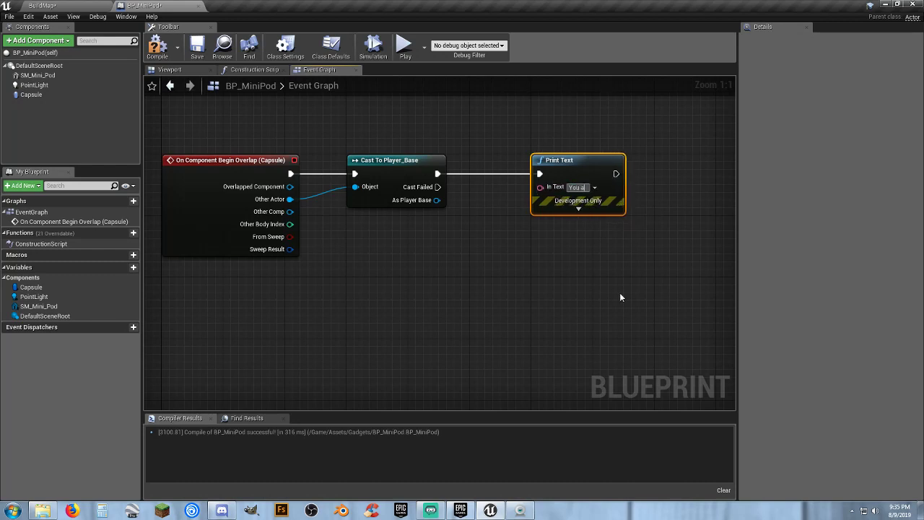
{"action": "type", "text": "re now "}
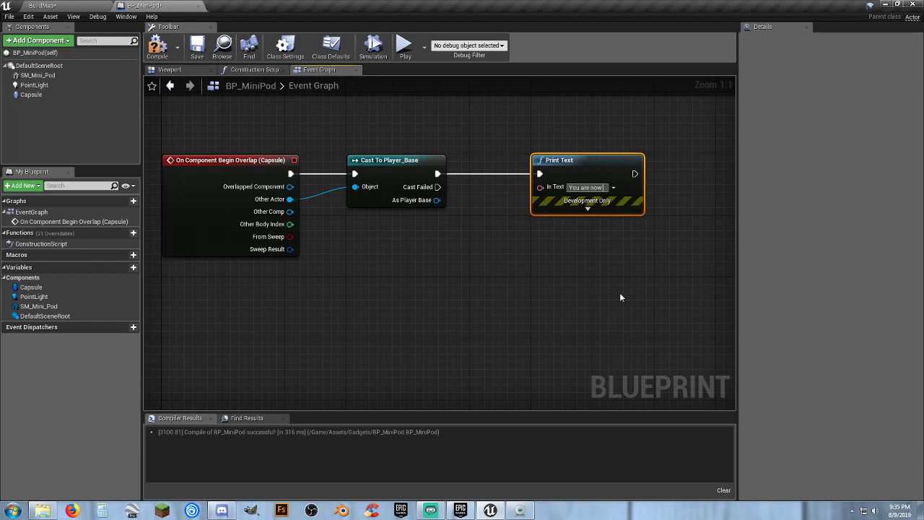
{"action": "type", "text": "Regenerat"}
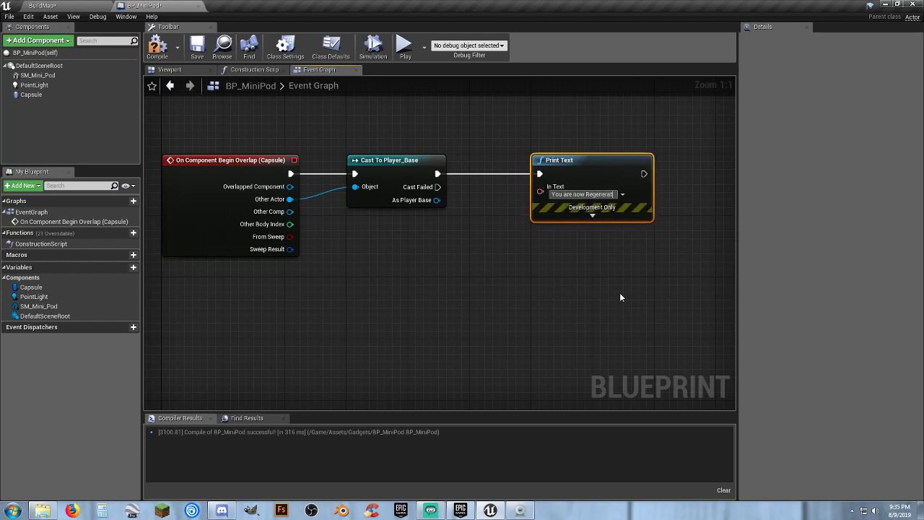
{"action": "type", "text": "ing Oxygen"}
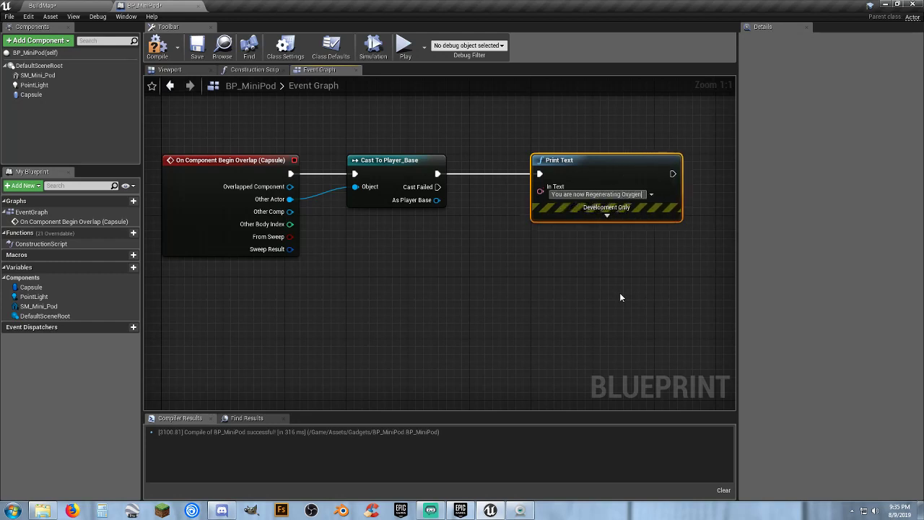
{"action": "left_click", "coordinate": [619, 294]}
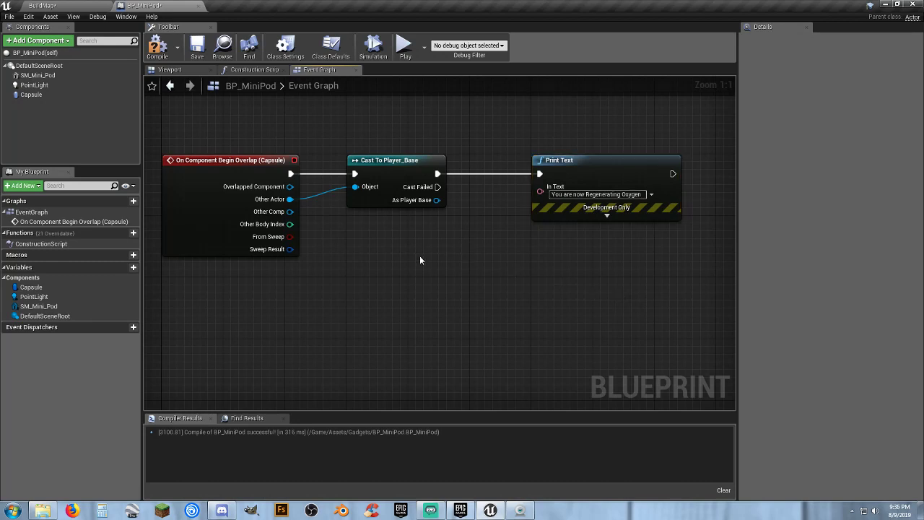
{"action": "right_click_drag", "start_coordinate": [418, 258], "coordinate": [441, 257]}
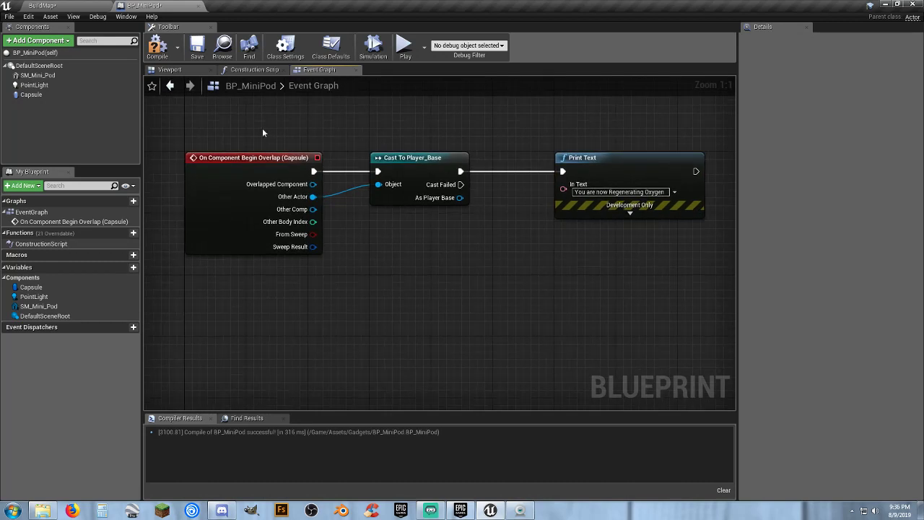
{"action": "left_click", "coordinate": [158, 46]}
{"action": "left_click", "coordinate": [195, 49]}
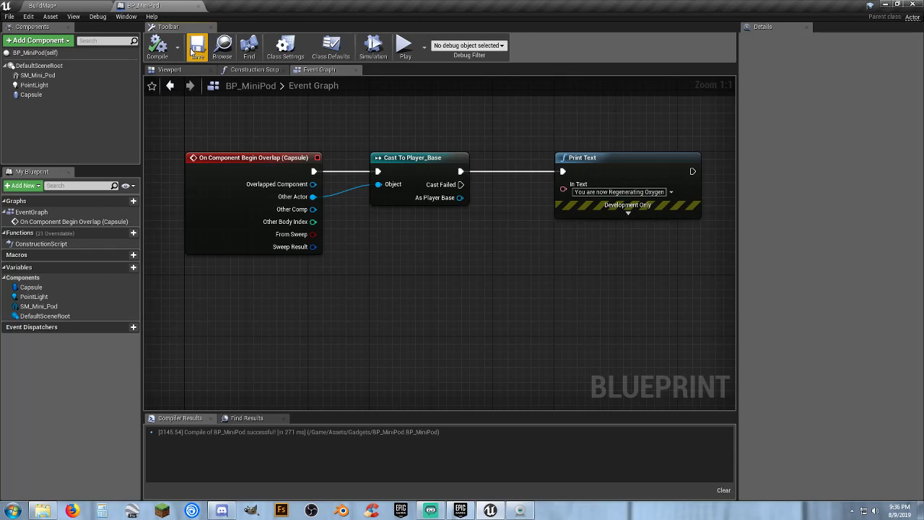
Play-test BuildMap by walking the character into the pod and back out to check the begin-overlap message.
{"action": "left_click", "coordinate": [79, 7]}
{"action": "left_click", "coordinate": [476, 36]}
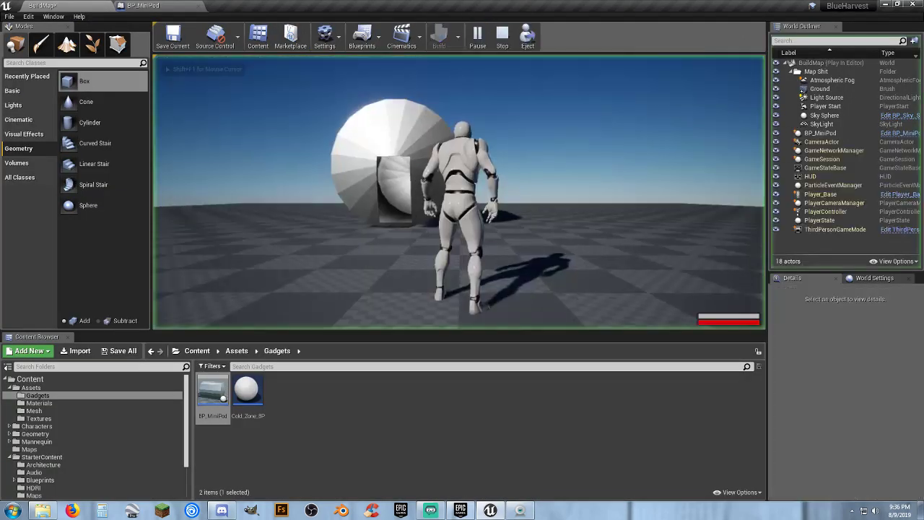
{"action": "key", "text": "w"}
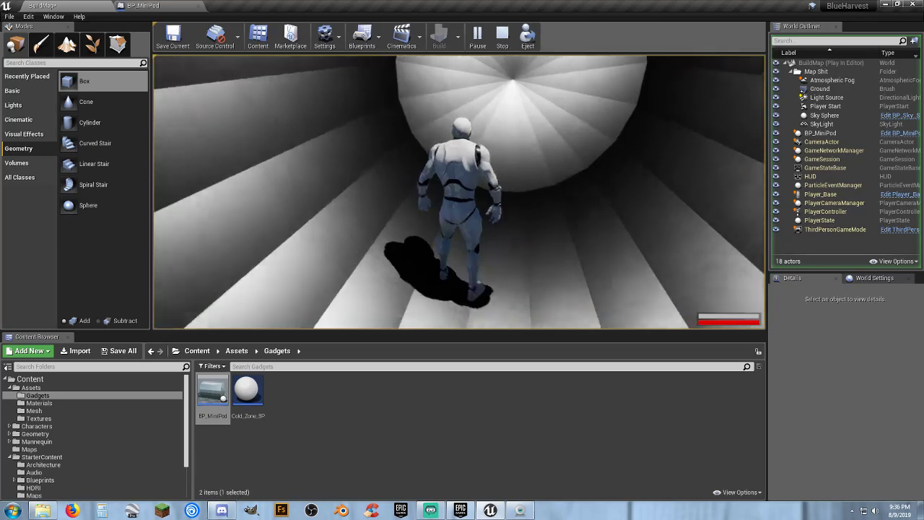
{"action": "key", "text": "w"}
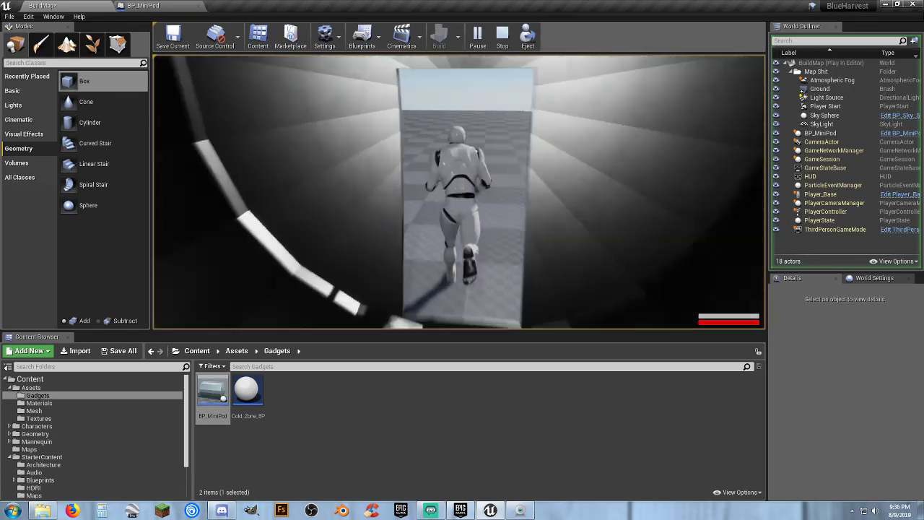
{"action": "key", "text": "Escape"}
Add an OnComponentEndOverlap event for the Capsule component to BP_MiniPod's Event Graph.
{"action": "left_click", "coordinate": [143, 5]}
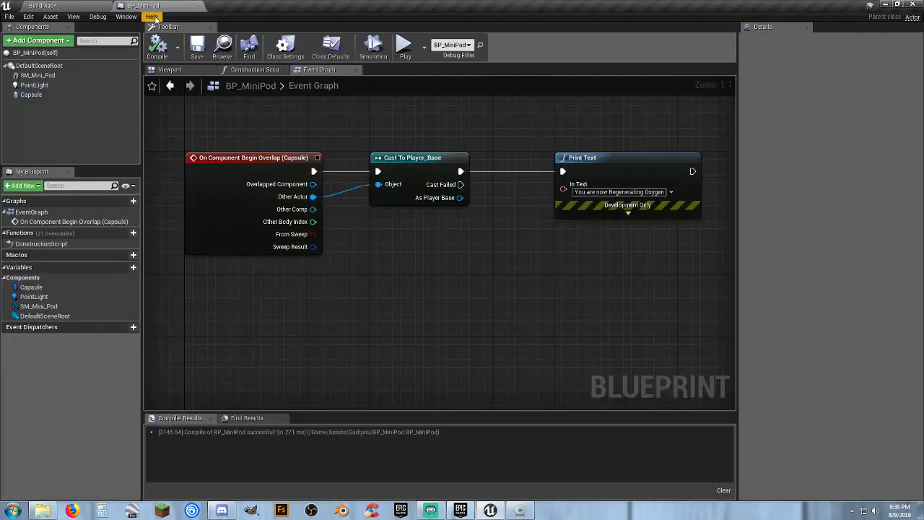
{"action": "left_click", "coordinate": [31, 94]}
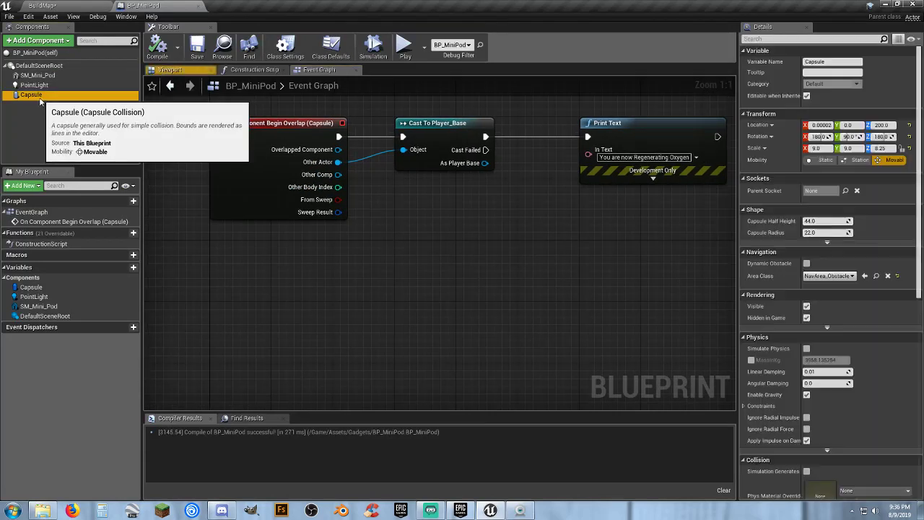
{"action": "right_click", "coordinate": [43, 94]}
{"action": "mouse_move", "coordinate": [87, 116]}
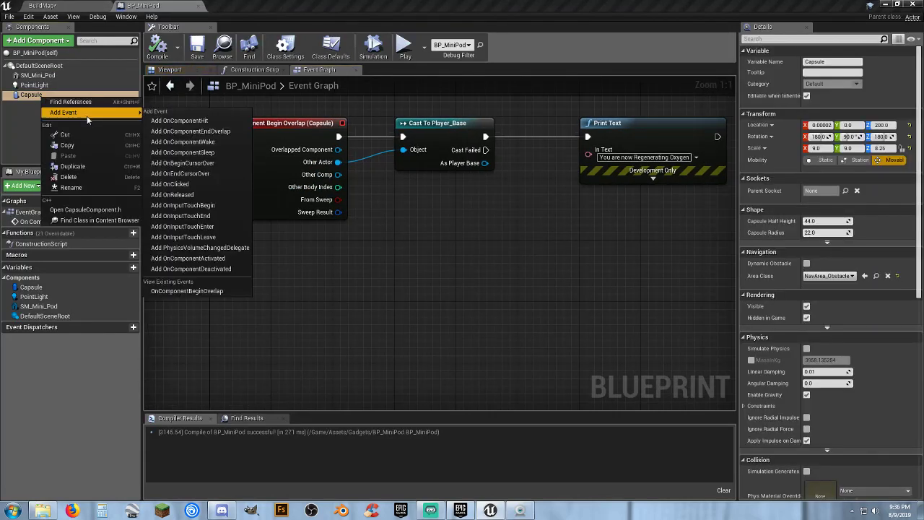
{"action": "left_click", "coordinate": [189, 133]}
{"action": "right_click_drag", "start_coordinate": [588, 237], "coordinate": [397, 276]}
Duplicate the Cast To Player_Base and Print Text nodes, and wire the end-overlap event's execution and Other Actor into the copied cast.
{"action": "left_click_drag", "start_coordinate": [566, 300], "coordinate": [433, 160]}
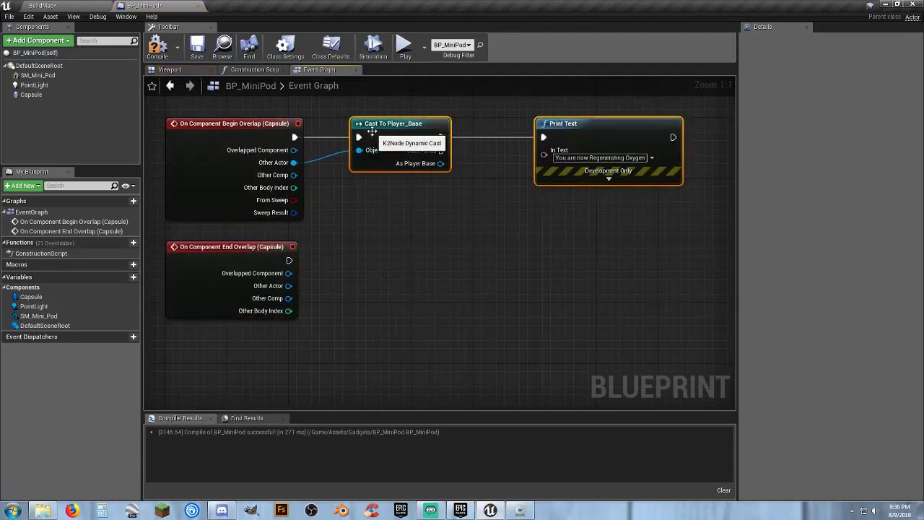
{"action": "key", "text": "ctrl+c"}
{"action": "left_click", "coordinate": [446, 271]}
{"action": "key", "text": "ctrl+v"}
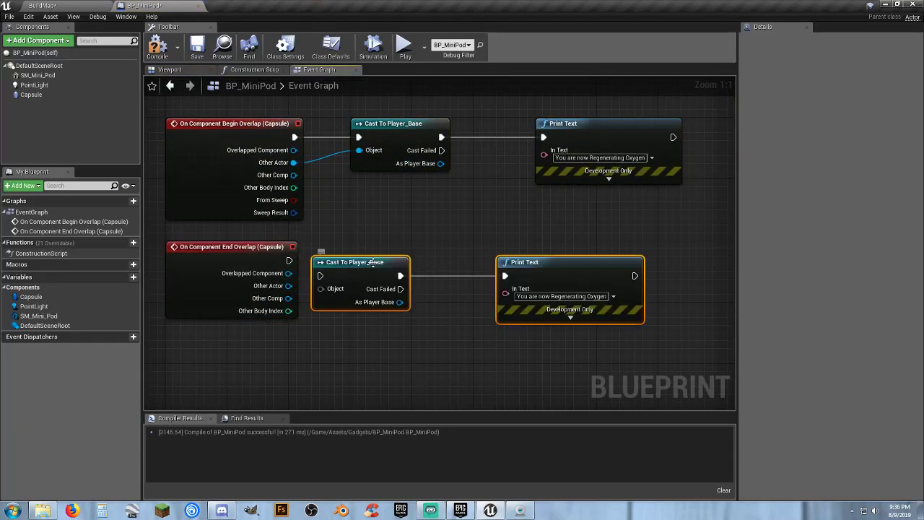
{"action": "left_click_drag", "start_coordinate": [348, 262], "coordinate": [384, 247]}
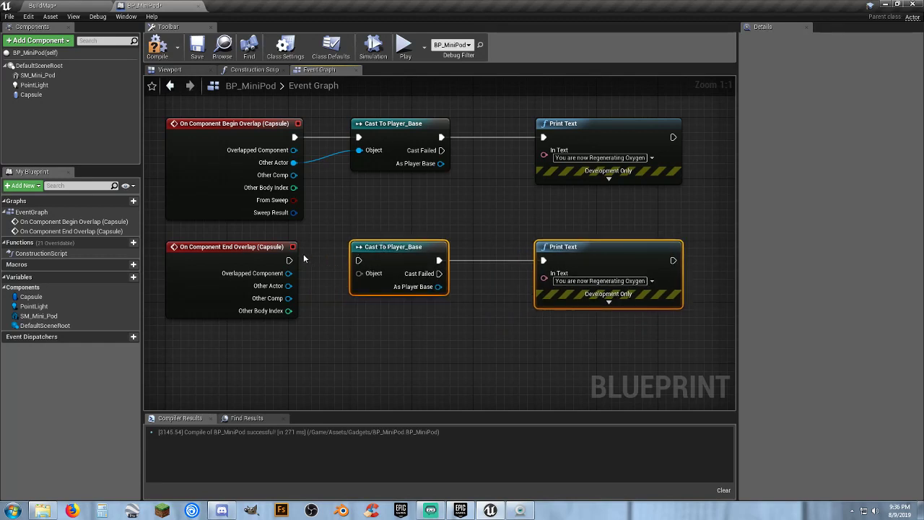
{"action": "left_click_drag", "start_coordinate": [288, 260], "coordinate": [359, 260]}
{"action": "left_click_drag", "start_coordinate": [288, 285], "coordinate": [359, 273]}
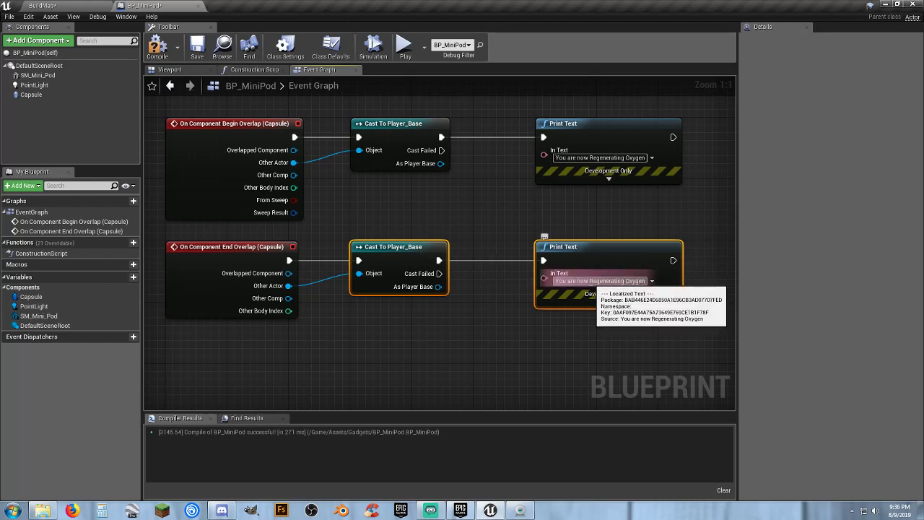
Change the end-overlap Print Text message to "You are now Leaving an Oxygen Zone", then compile, save and close the Blueprint.
{"action": "left_click_drag", "start_coordinate": [589, 280], "coordinate": [674, 285]}
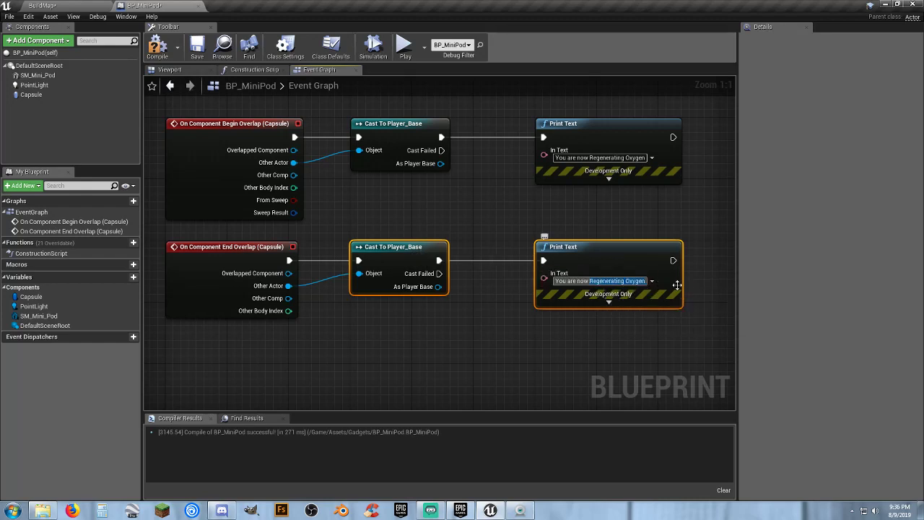
{"action": "type", "text": "Leavin"}
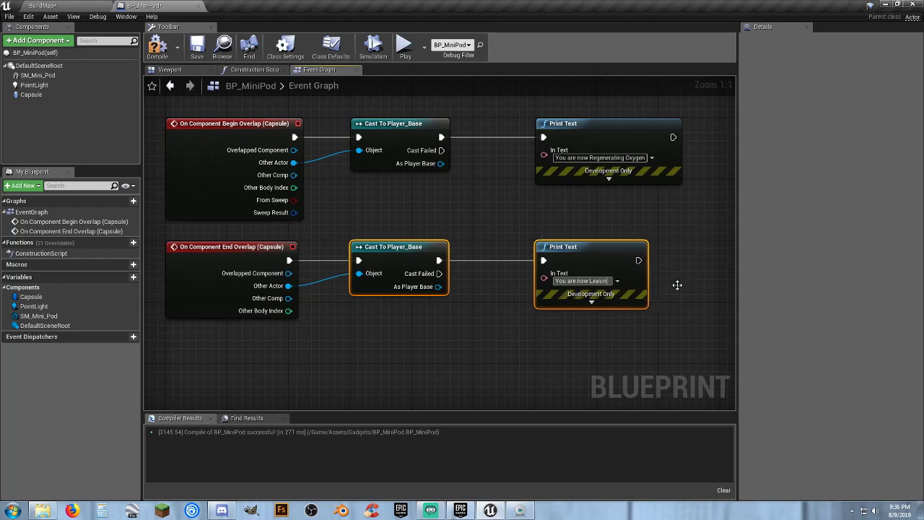
{"action": "type", "text": "g an Oxyge"}
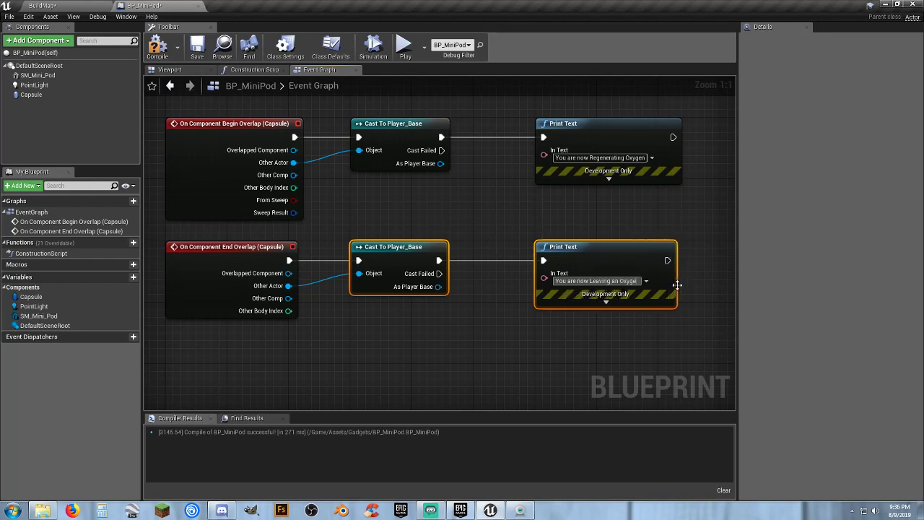
{"action": "type", "text": "n Zone"}
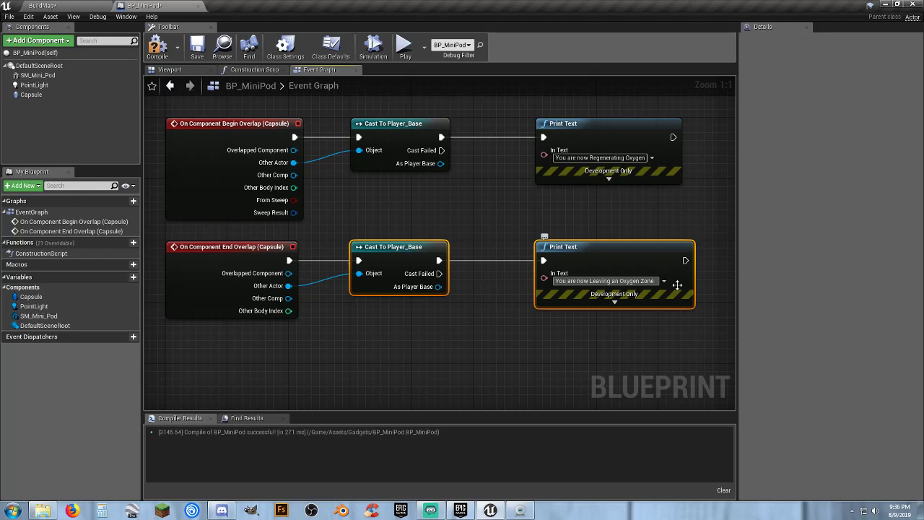
{"action": "left_click", "coordinate": [547, 335]}
{"action": "left_click", "coordinate": [156, 44]}
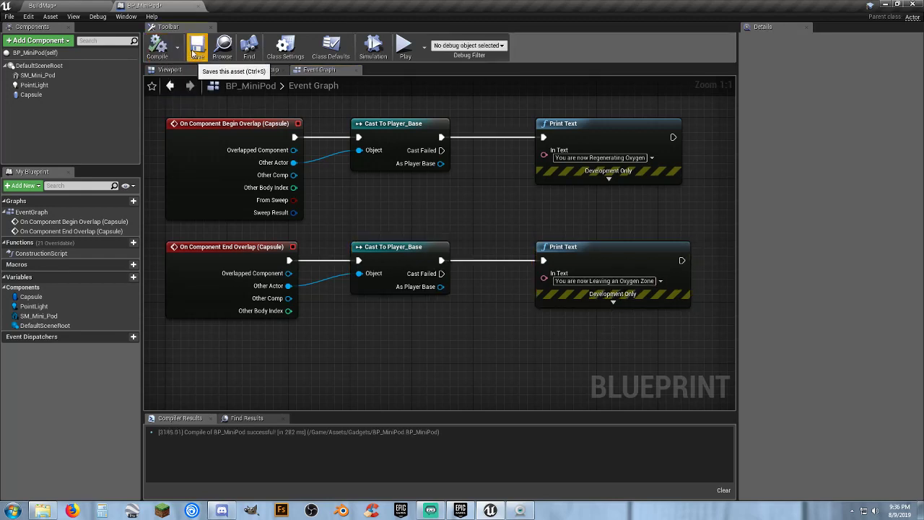
{"action": "left_click", "coordinate": [198, 7]}
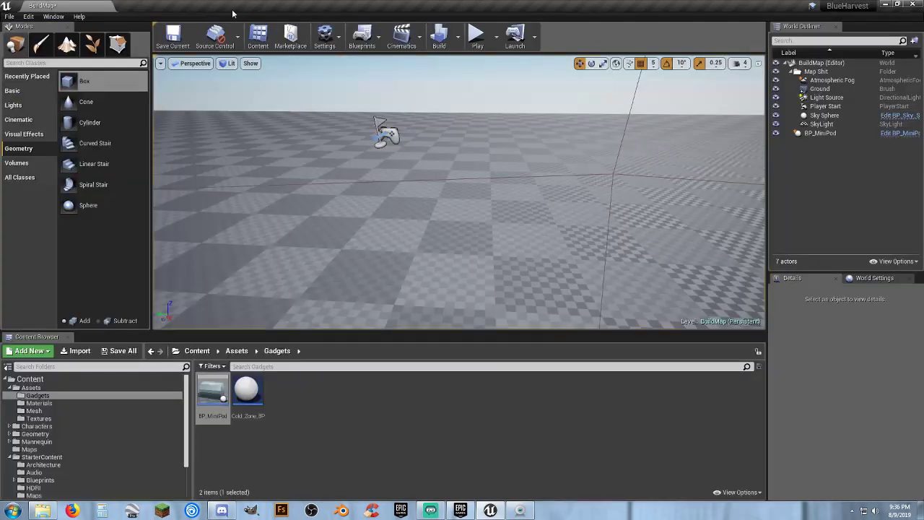
Play-test BuildMap by walking the character into the pod to check the overlap messages.
{"action": "left_click", "coordinate": [476, 34]}
{"action": "key", "text": "w"}
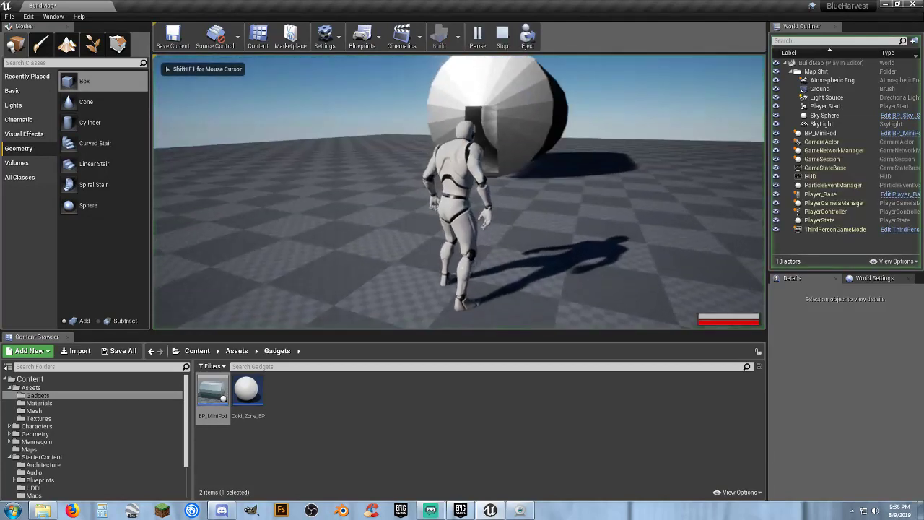
{"action": "key", "text": "w"}
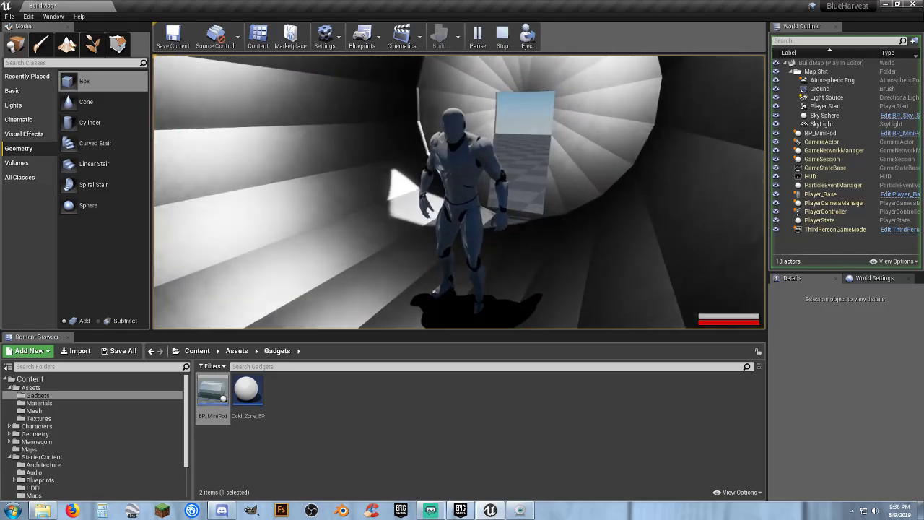
Walk the character in and out of the pod's oxygen zone to test its messages, and end the play session.
{"action": "key", "text": "w"}
{"action": "key", "text": "w"}
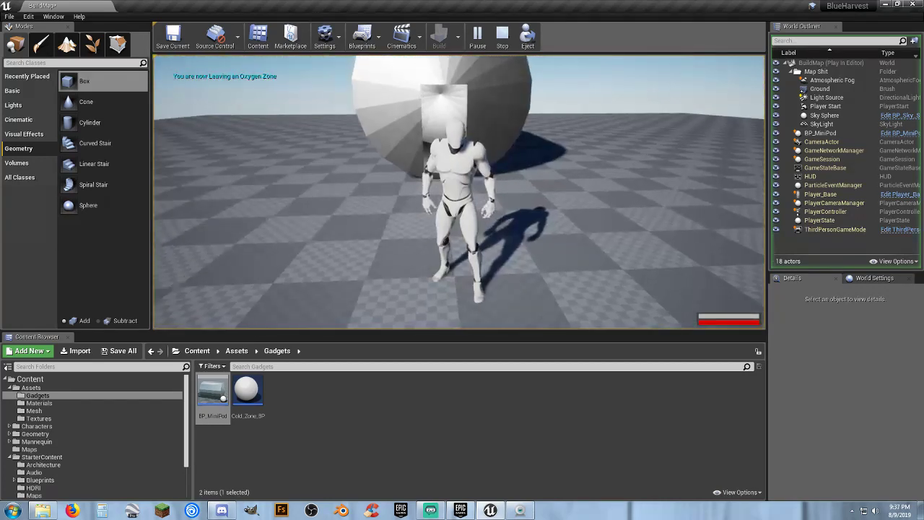
{"action": "key", "text": "w"}
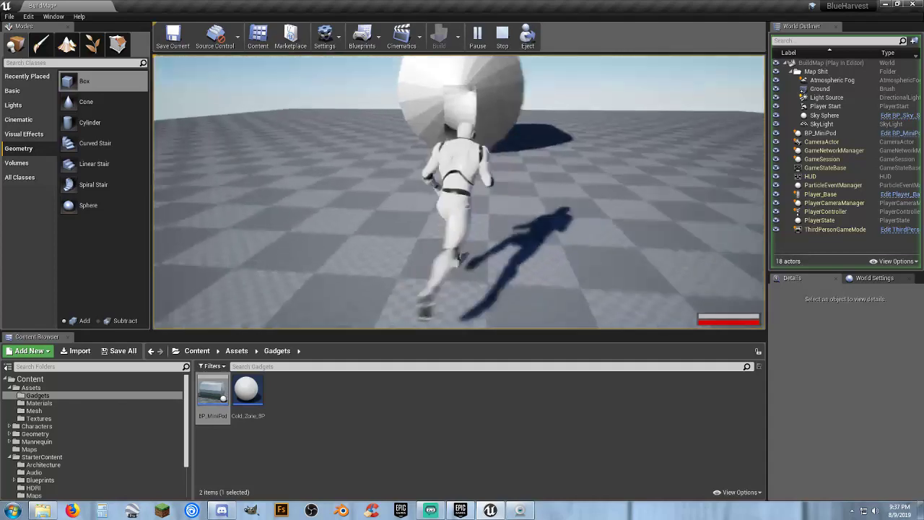
{"action": "key", "text": "s"}
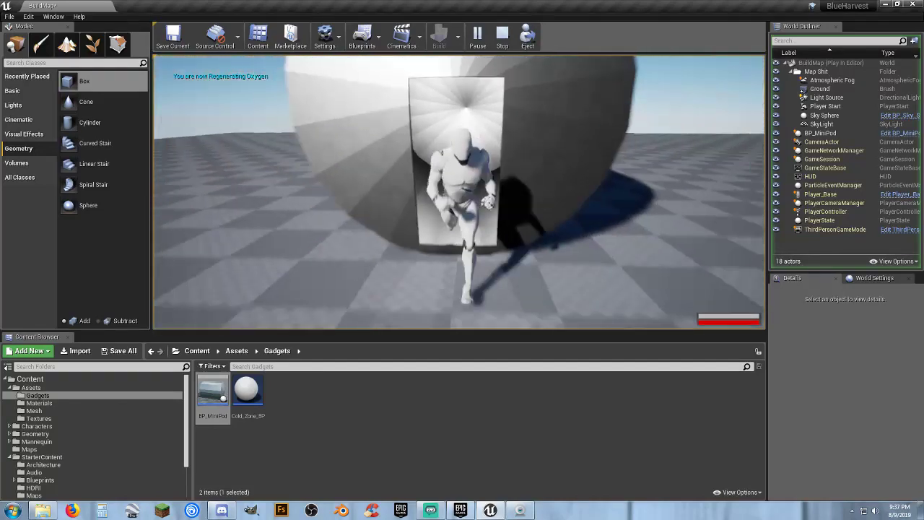
{"action": "key", "text": "w"}
{"action": "key", "text": "s"}
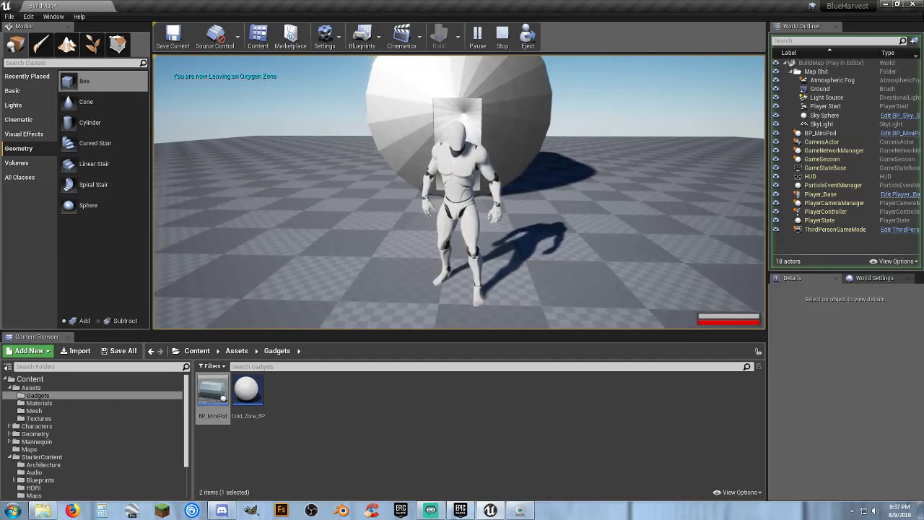
{"action": "key", "text": "Escape"}
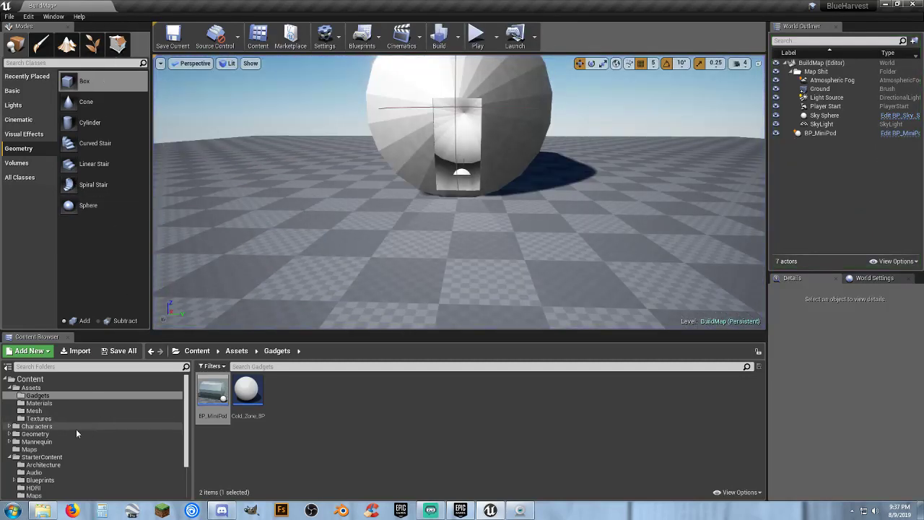
Open the Player_Base blueprint from the Characters/Blueprints folder.
{"action": "left_click", "coordinate": [24, 426]}
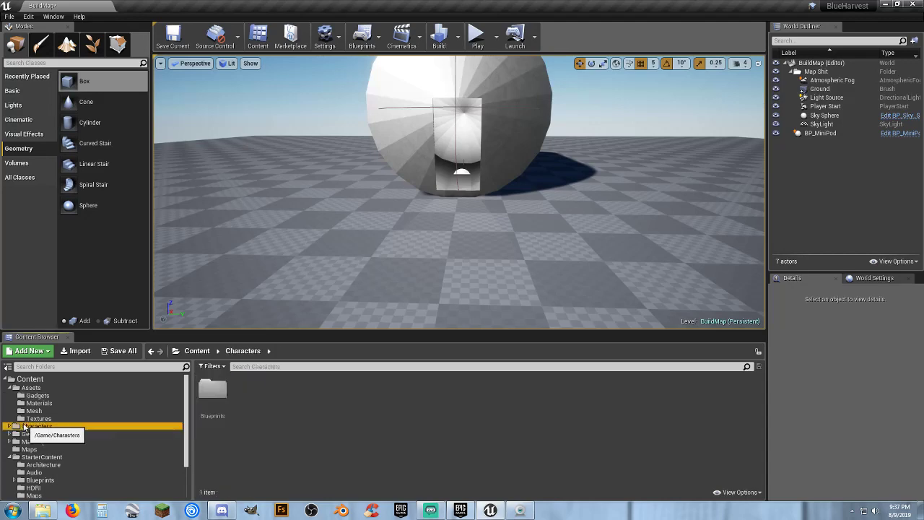
{"action": "double_click", "coordinate": [212, 393]}
{"action": "double_click", "coordinate": [217, 397]}
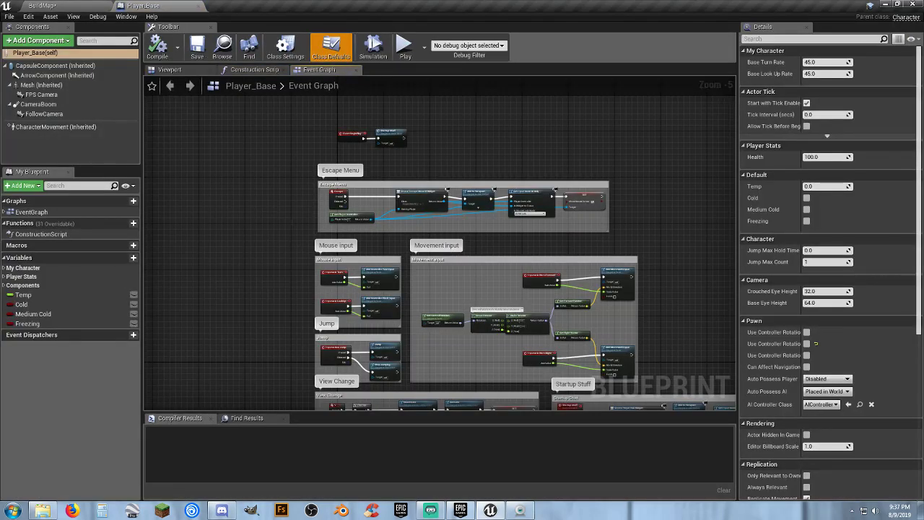
Examine the Player_Base event graph and the settings of the Temp, Cold, Medium Cold and Freezing variables.
{"action": "right_click_drag", "start_coordinate": [283, 218], "coordinate": [247, 97]}
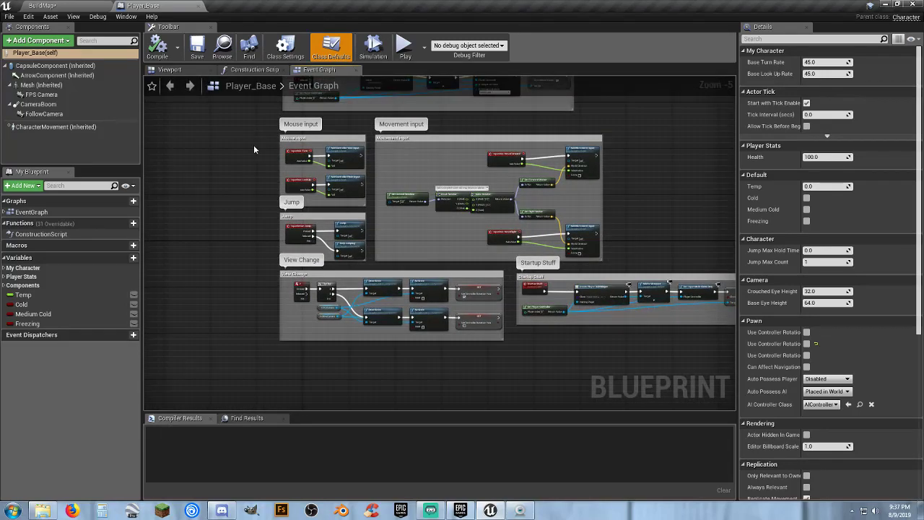
{"action": "right_click_drag", "start_coordinate": [254, 144], "coordinate": [261, 225]}
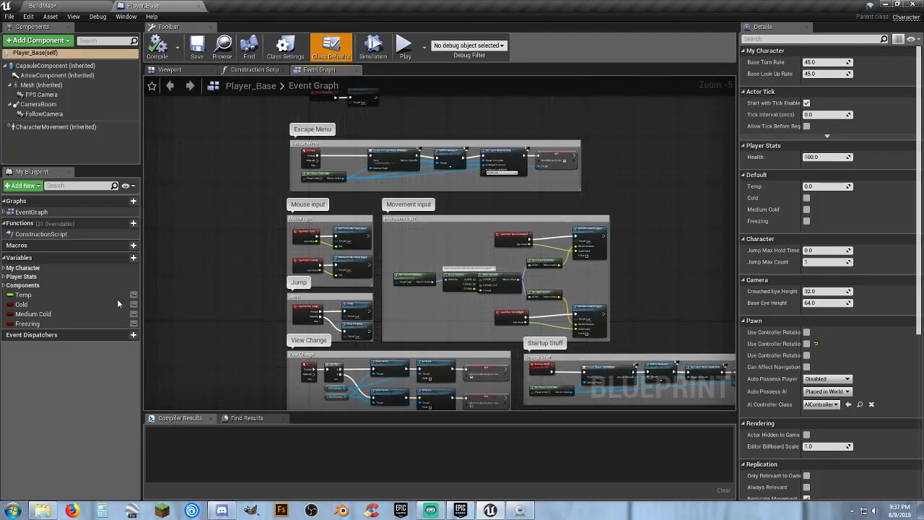
{"action": "left_click", "coordinate": [38, 304]}
{"action": "left_click", "coordinate": [45, 314]}
{"action": "left_click", "coordinate": [50, 323]}
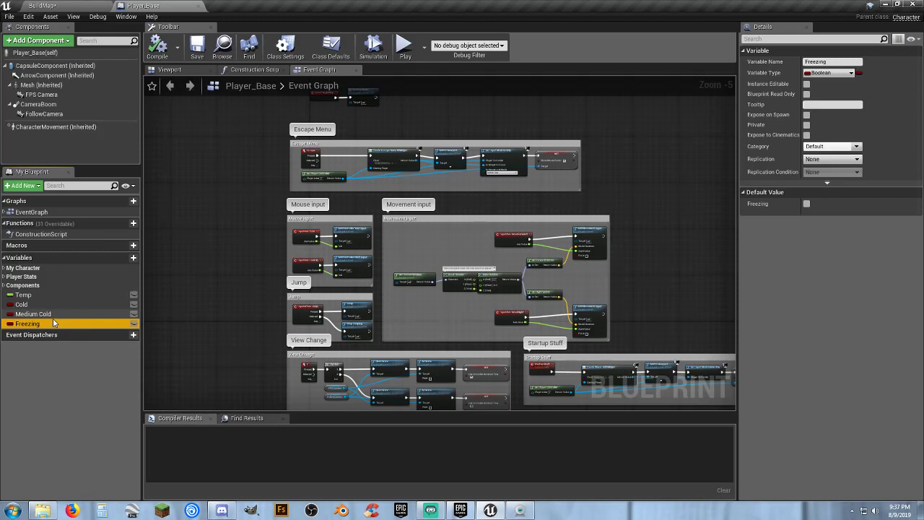
{"action": "left_click", "coordinate": [52, 318]}
{"action": "key", "text": "Up"}
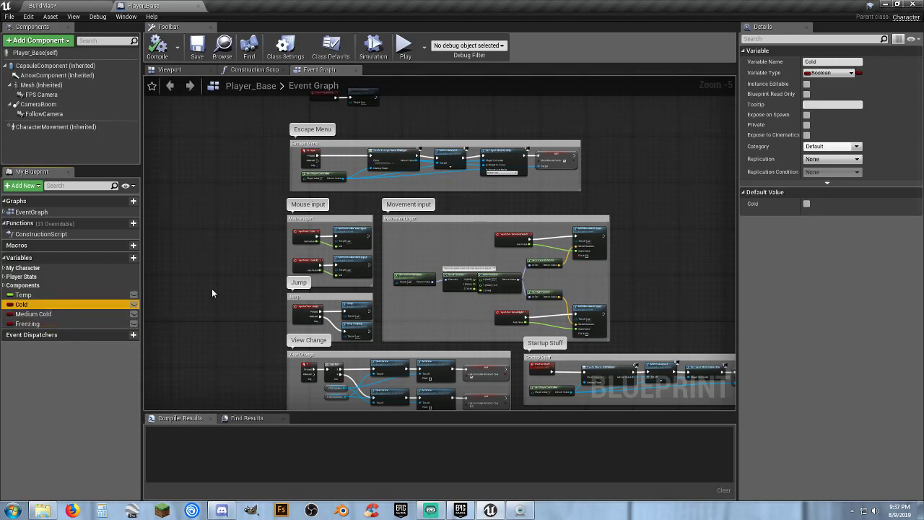
{"action": "left_click", "coordinate": [43, 295]}
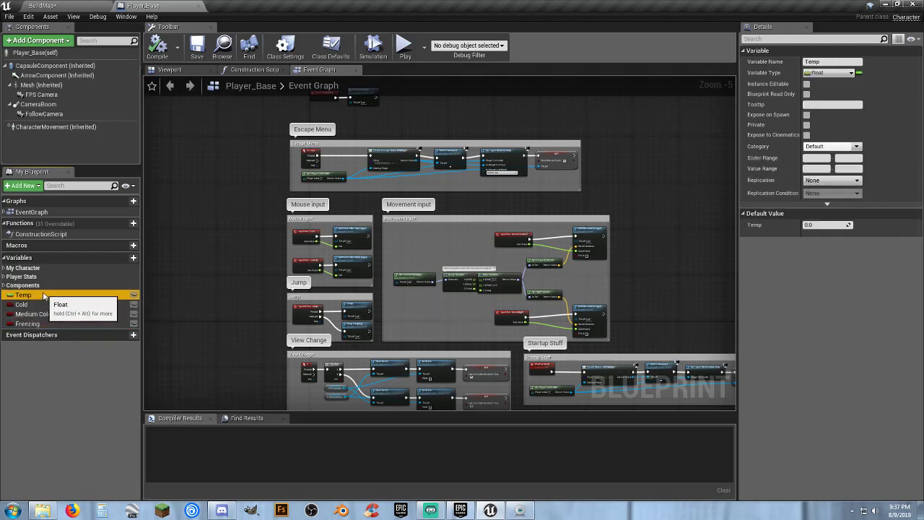
{"action": "left_click", "coordinate": [25, 285]}
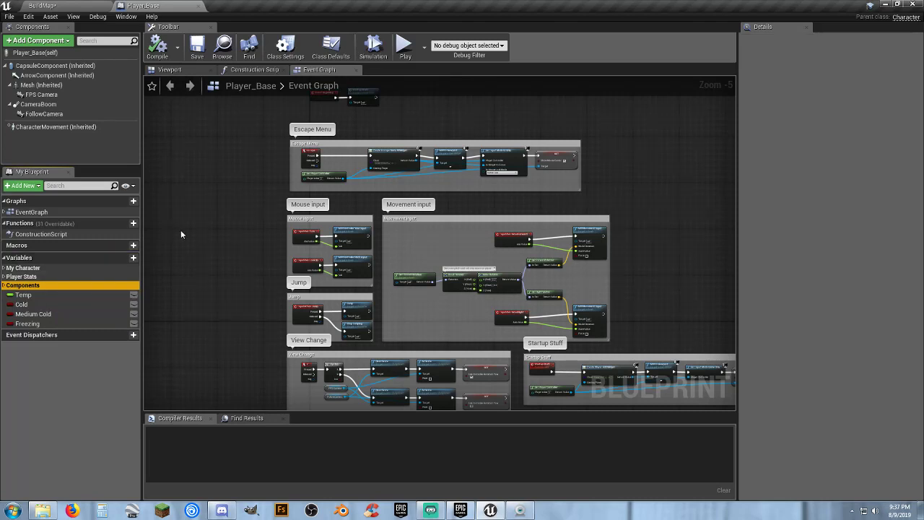
Add a variable named Oxygen to Player_Base and make it a Float.
{"action": "left_click", "coordinate": [133, 257]}
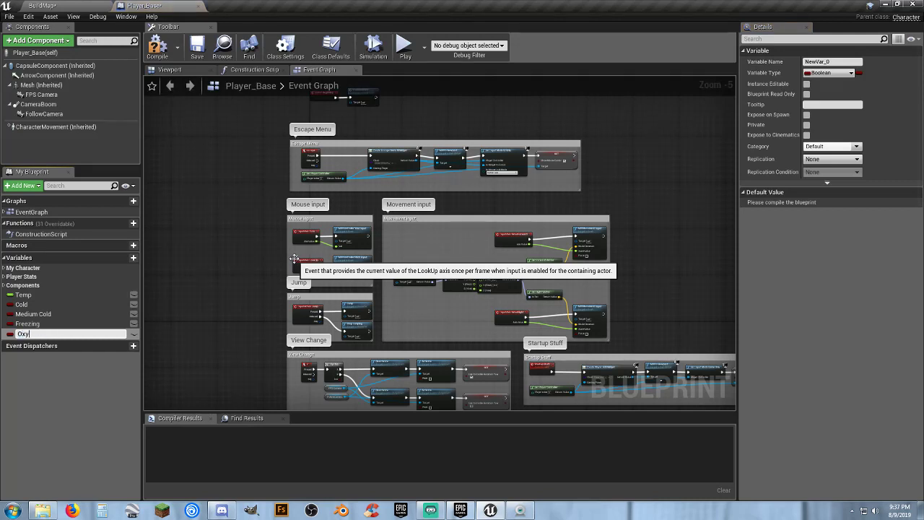
{"action": "type", "text": "Oxygen"}
{"action": "key", "text": "Return"}
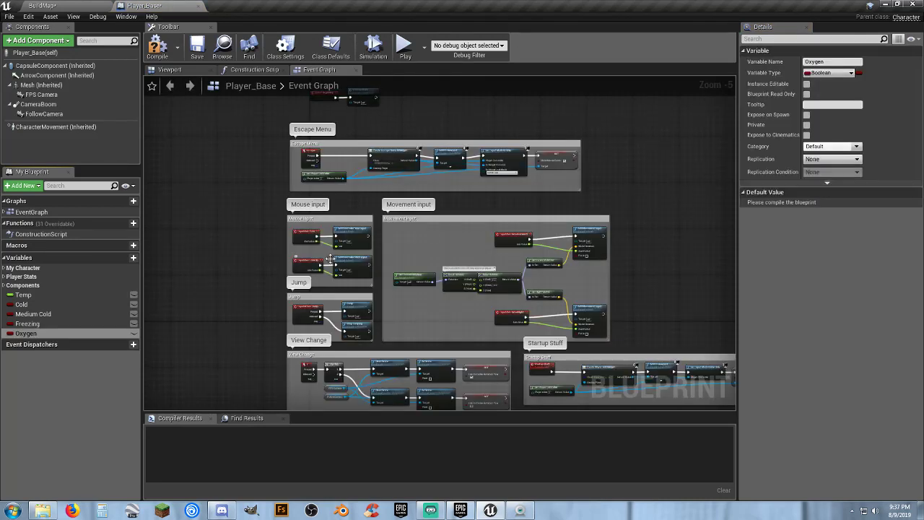
{"action": "left_click", "coordinate": [829, 74]}
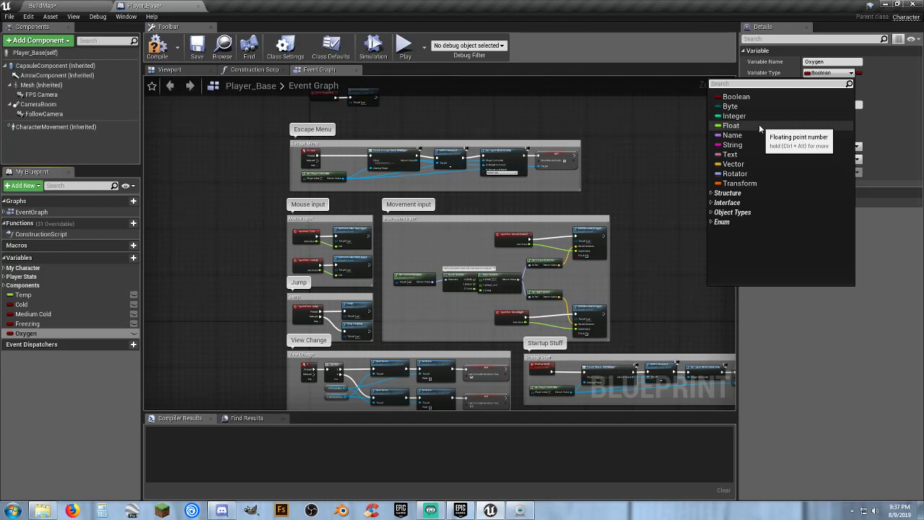
{"action": "left_click", "coordinate": [731, 125]}
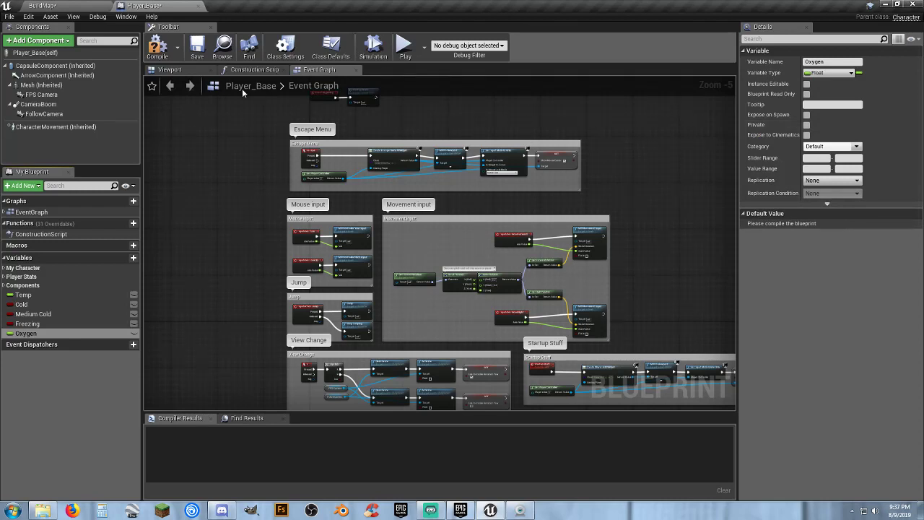
Compile Player_Base, set Oxygen's default value to 100, and recompile and save the blueprint.
{"action": "left_click", "coordinate": [157, 48]}
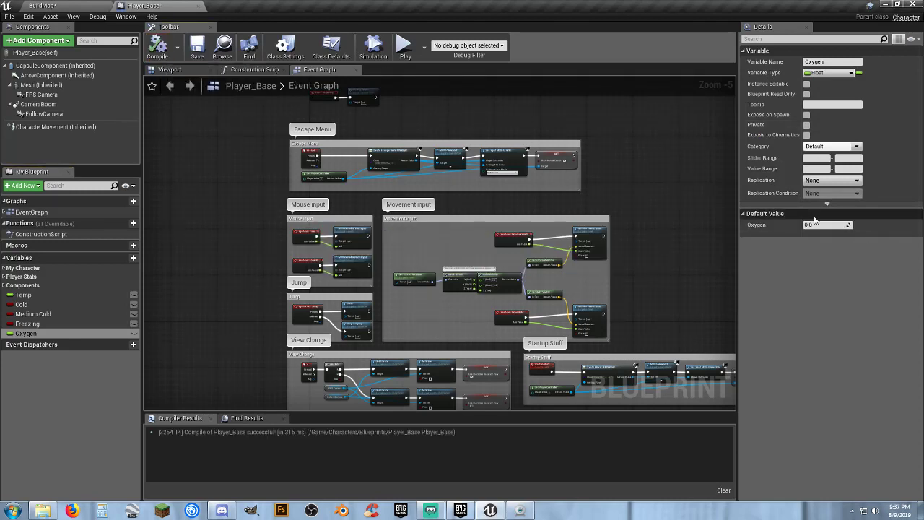
{"action": "type", "text": "10"}
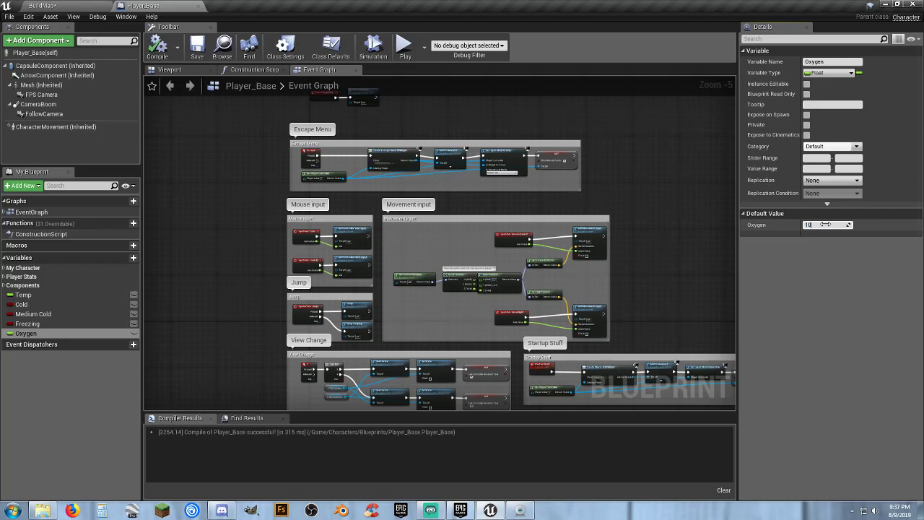
{"action": "type", "text": "0"}
{"action": "left_click", "coordinate": [513, 204]}
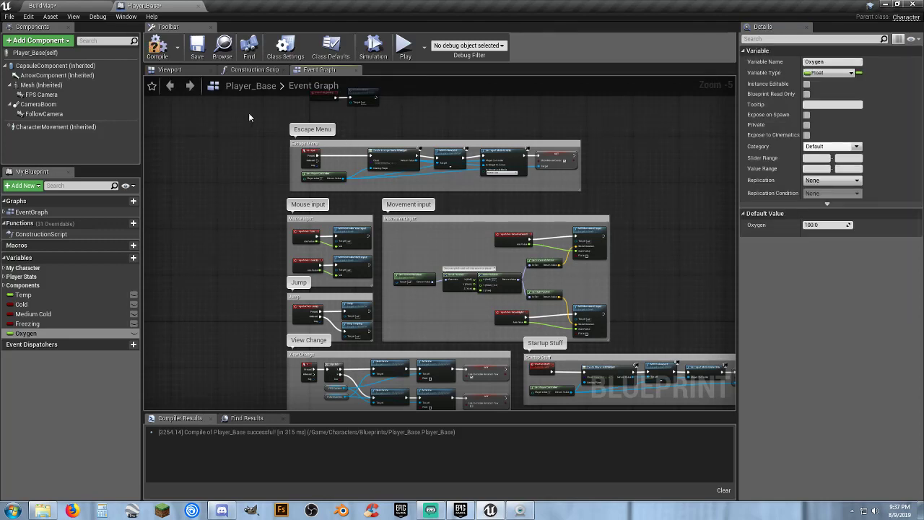
{"action": "left_click", "coordinate": [158, 45]}
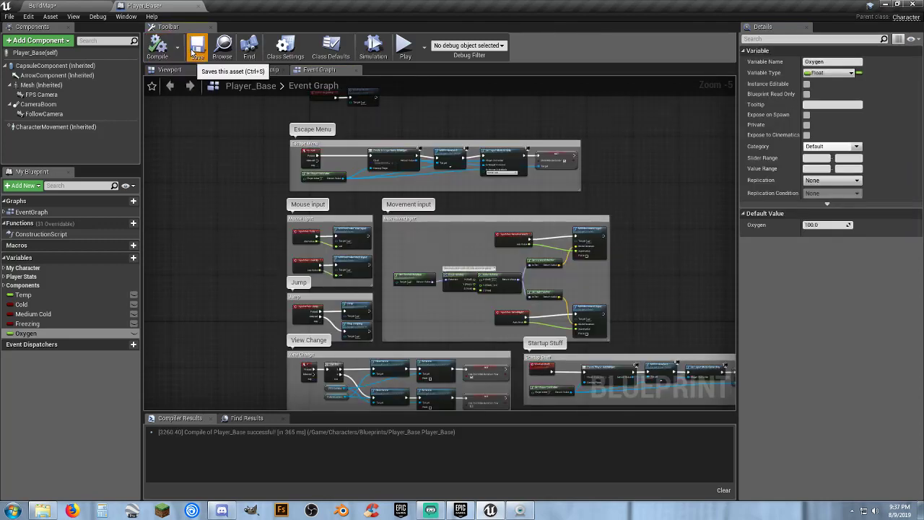
Return to the BuildMap level and play it briefly to check the status bars on the HUD.
{"action": "left_click", "coordinate": [84, 11]}
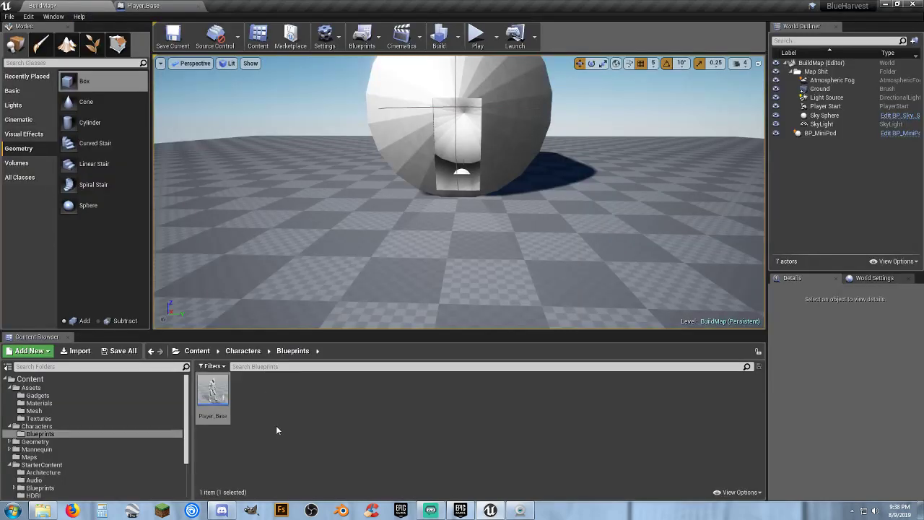
{"action": "double_click", "coordinate": [51, 491]}
{"action": "scroll", "coordinate": [59, 449], "scroll_direction": "down", "scroll_amount": 3}
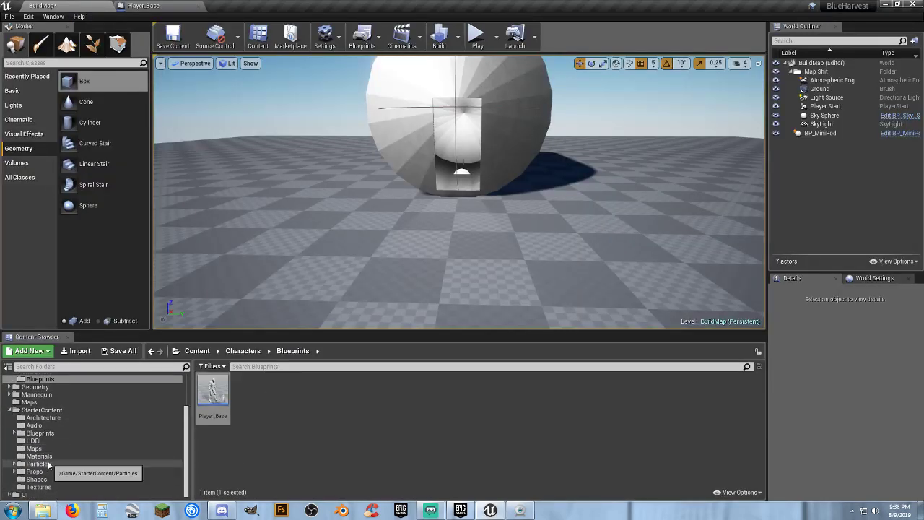
{"action": "left_click", "coordinate": [477, 37]}
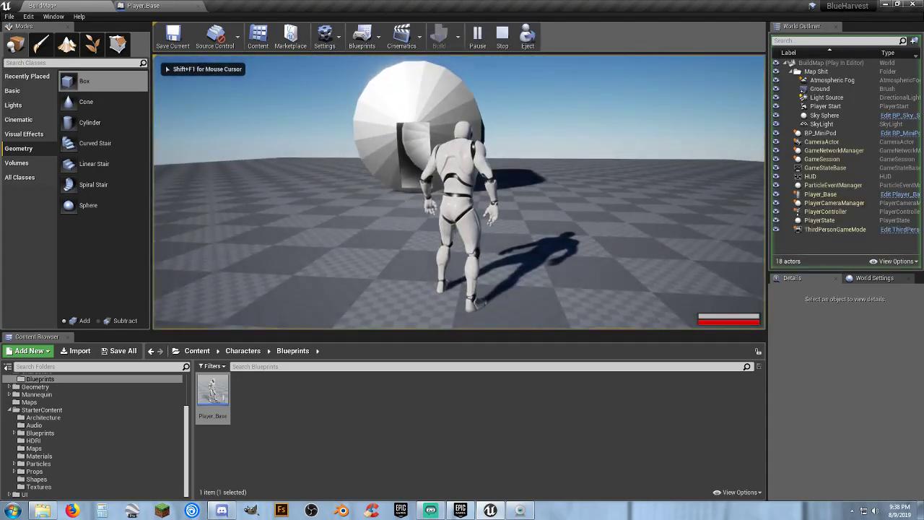
{"action": "key", "text": "Escape"}
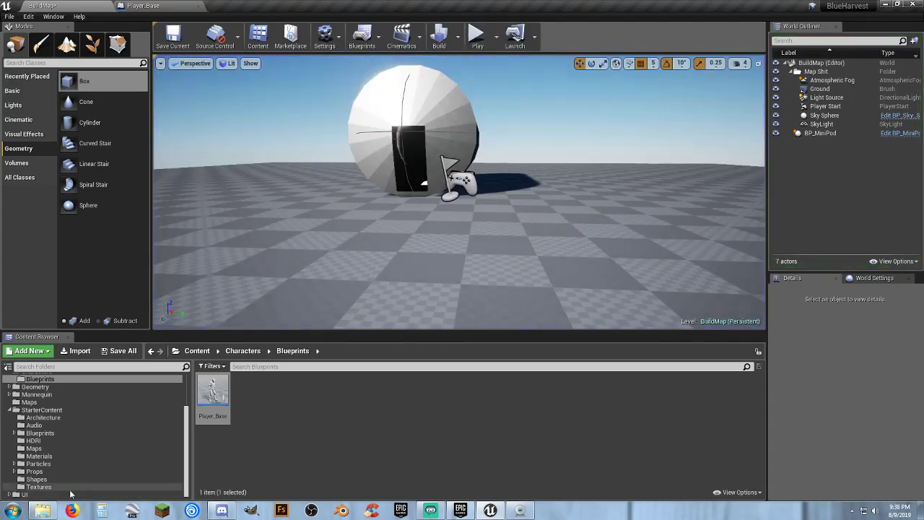
Find the Player_HUD widget in the UI/HUD folder and open it.
{"action": "left_click", "coordinate": [13, 494]}
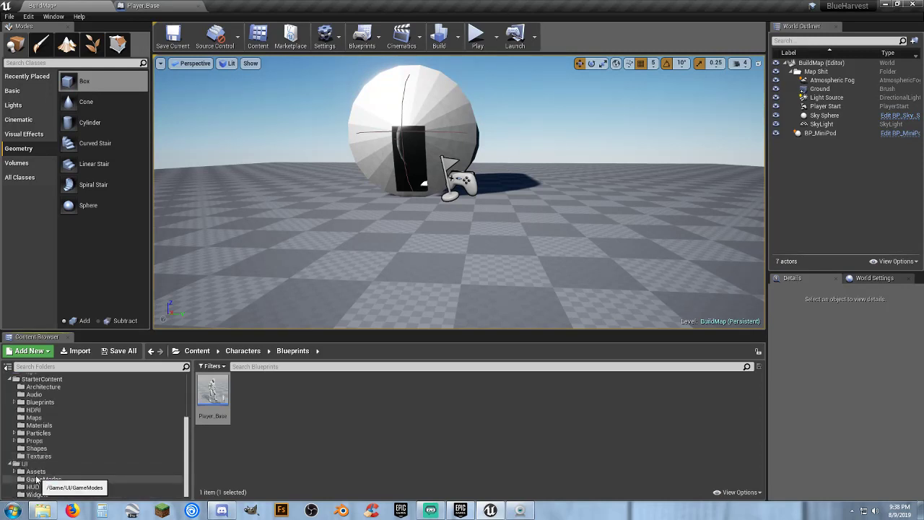
{"action": "left_click", "coordinate": [36, 493]}
{"action": "left_click", "coordinate": [233, 458]}
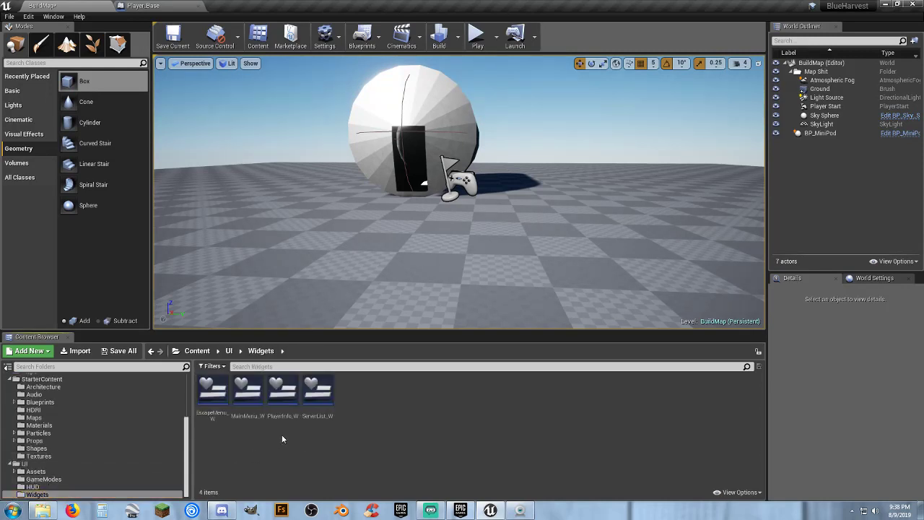
{"action": "left_click", "coordinate": [59, 486]}
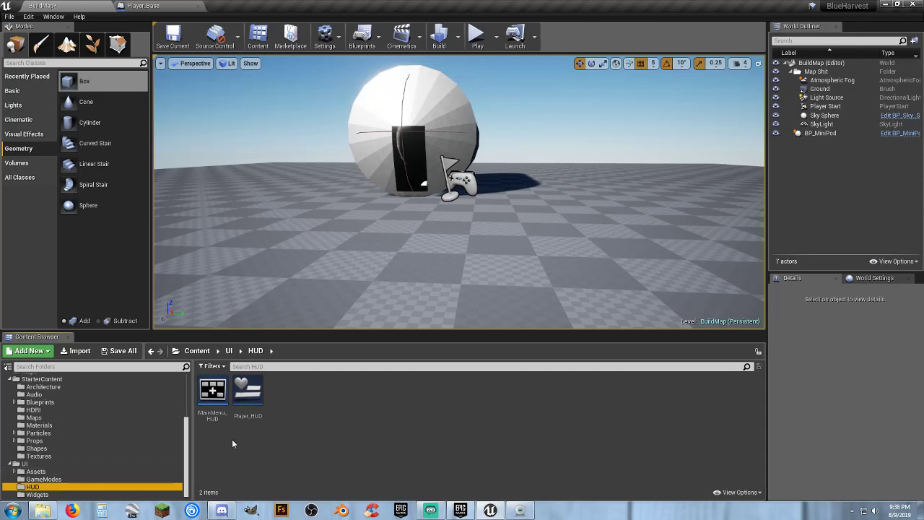
{"action": "double_click", "coordinate": [247, 396]}
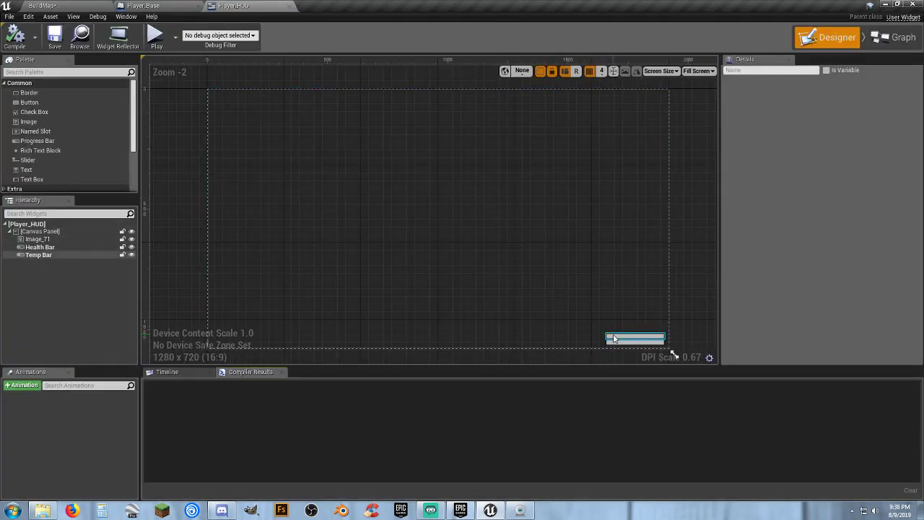
Rename the Temp Bar progress bar as Oxygen Bar.
{"action": "left_click", "coordinate": [39, 257]}
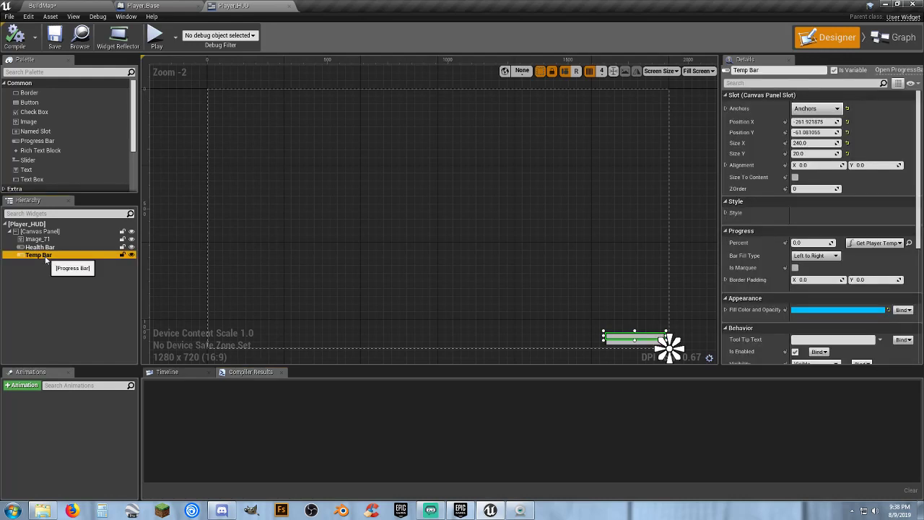
{"action": "double_click", "coordinate": [46, 256]}
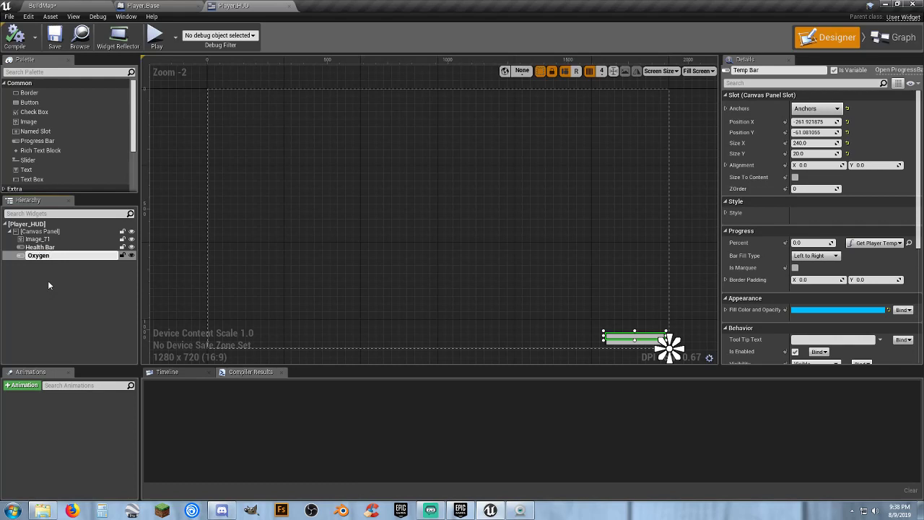
{"action": "type", "text": "Oxygen Bar"}
{"action": "key", "text": "Return"}
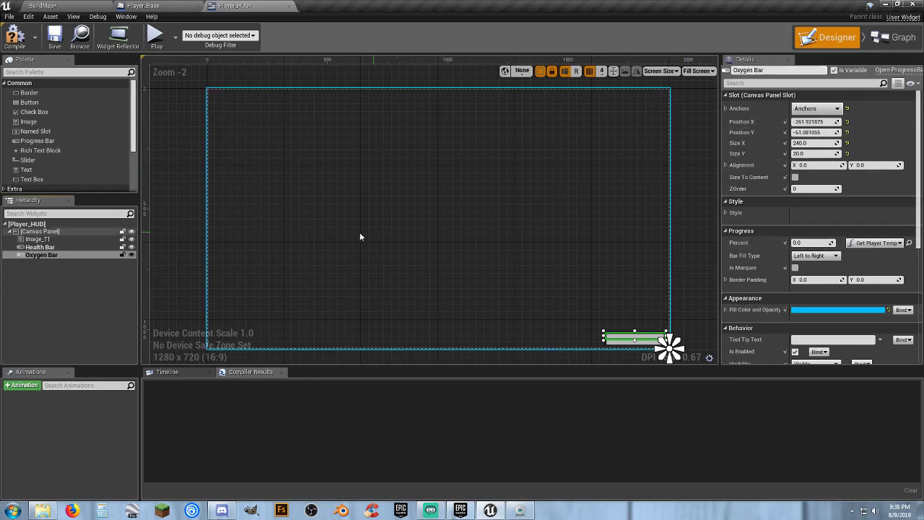
Review the Get Player Temp function and the Event Graph in the Player_HUD widget's graph.
{"action": "left_click", "coordinate": [895, 36]}
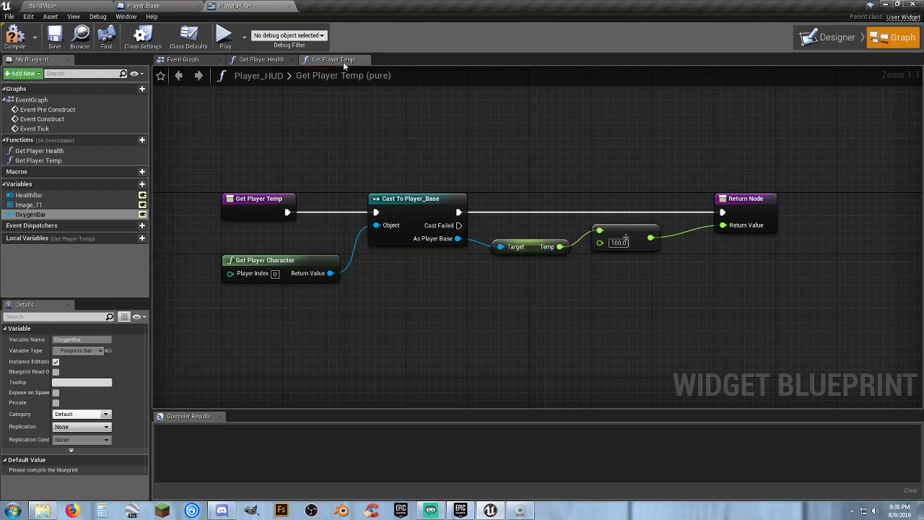
{"action": "right_click_drag", "start_coordinate": [363, 327], "coordinate": [368, 318]}
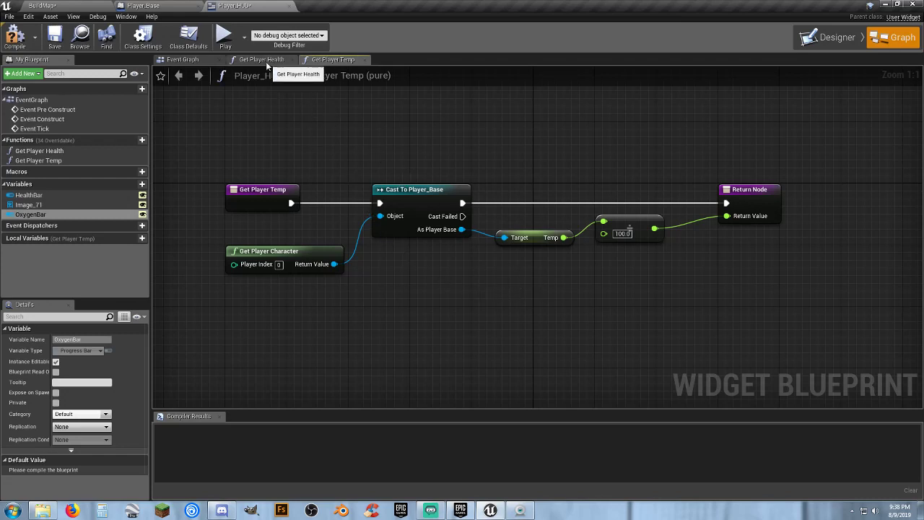
{"action": "left_click", "coordinate": [201, 60]}
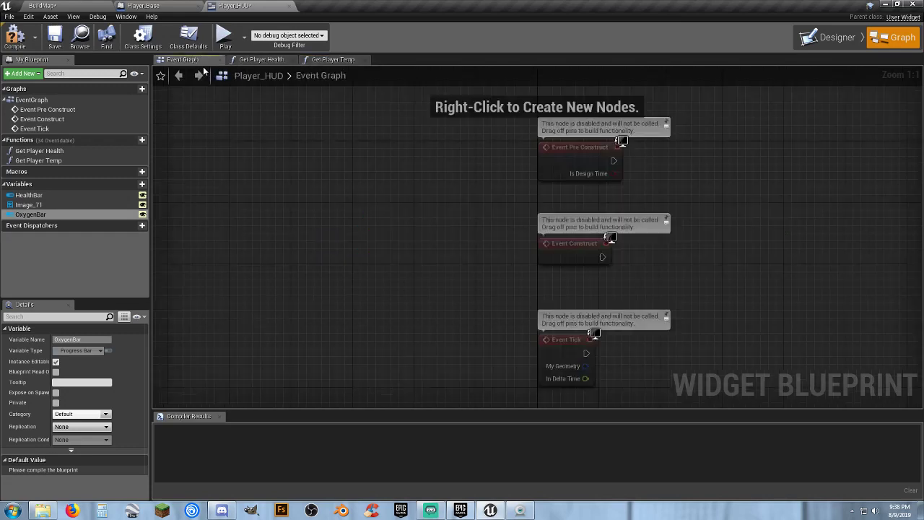
Replace the Oxygen Bar's Get Player Temp binding on Percent with a newly created binding, and spread its entry and return nodes apart.
{"action": "left_click", "coordinate": [831, 38]}
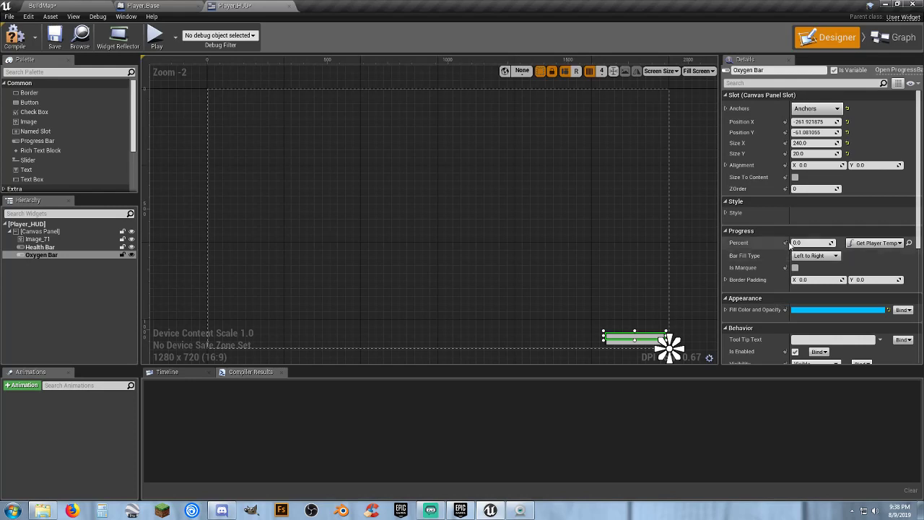
{"action": "left_click", "coordinate": [900, 244]}
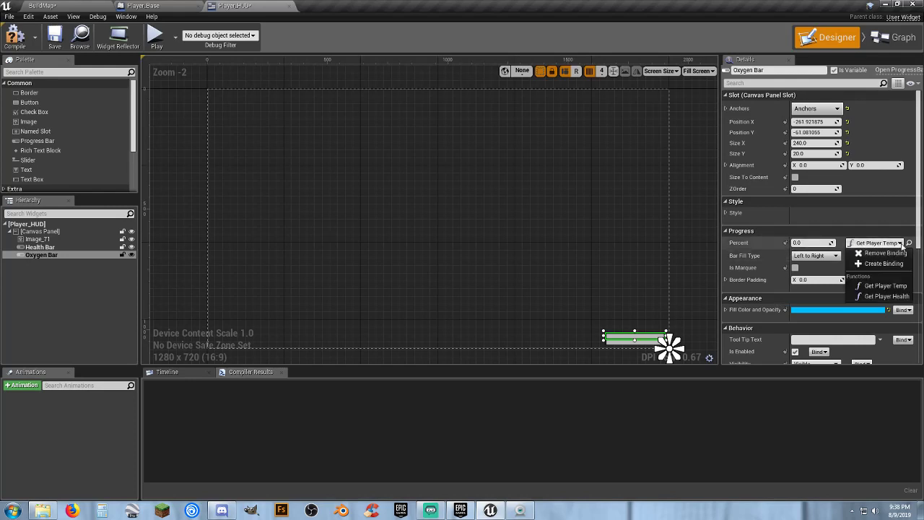
{"action": "left_click", "coordinate": [881, 256]}
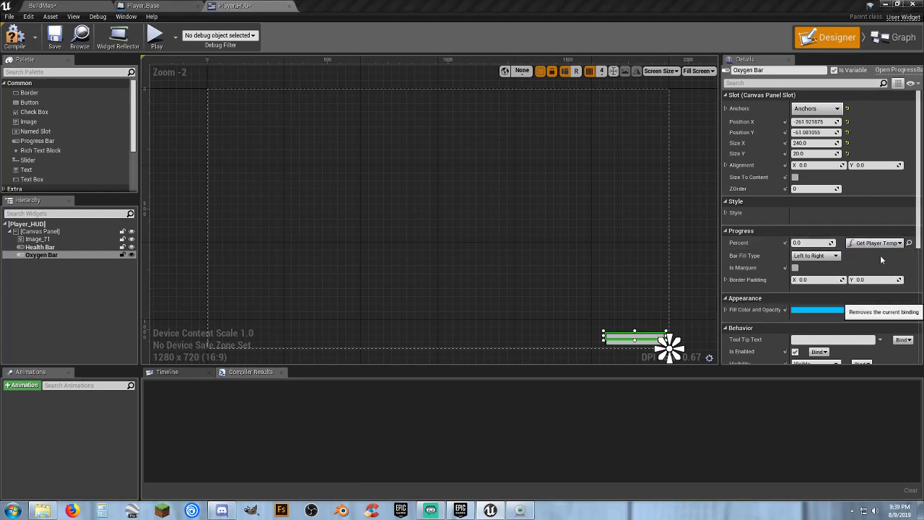
{"action": "left_click", "coordinate": [864, 243]}
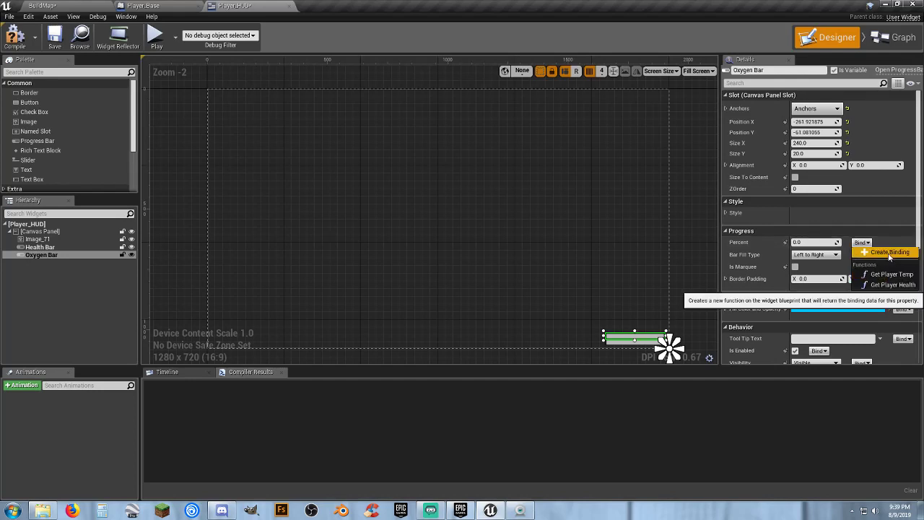
{"action": "left_click", "coordinate": [888, 254]}
{"action": "left_click_drag", "start_coordinate": [509, 251], "coordinate": [260, 247]}
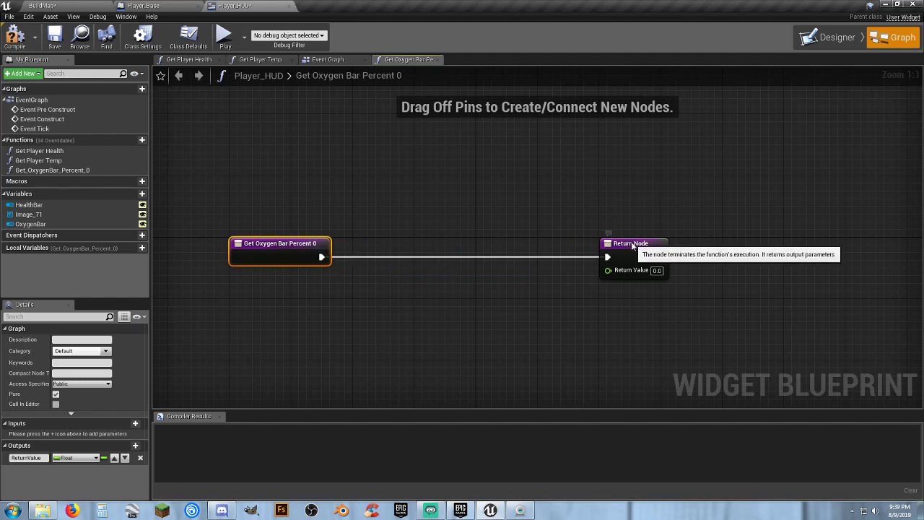
{"action": "left_click_drag", "start_coordinate": [633, 246], "coordinate": [754, 245]}
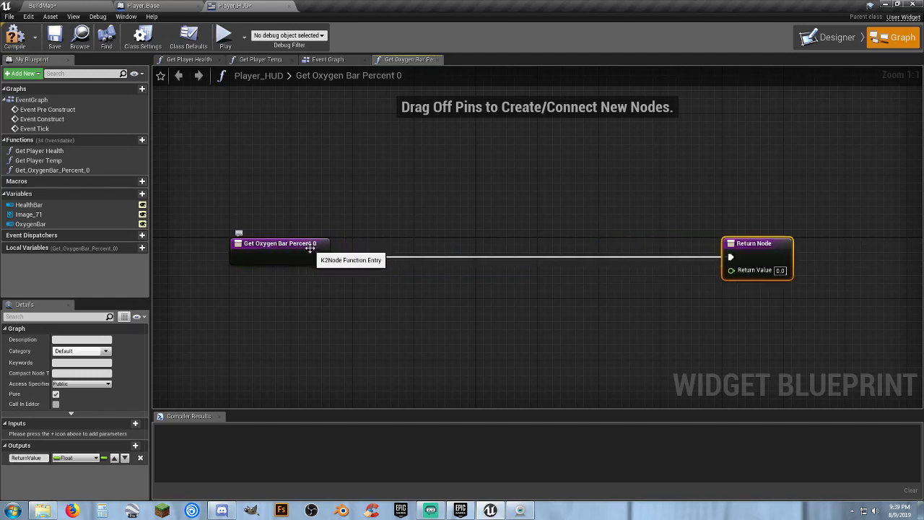
Rename the new Oxygen Bar binding function as Get Player Oxygen.
{"action": "left_click", "coordinate": [81, 171]}
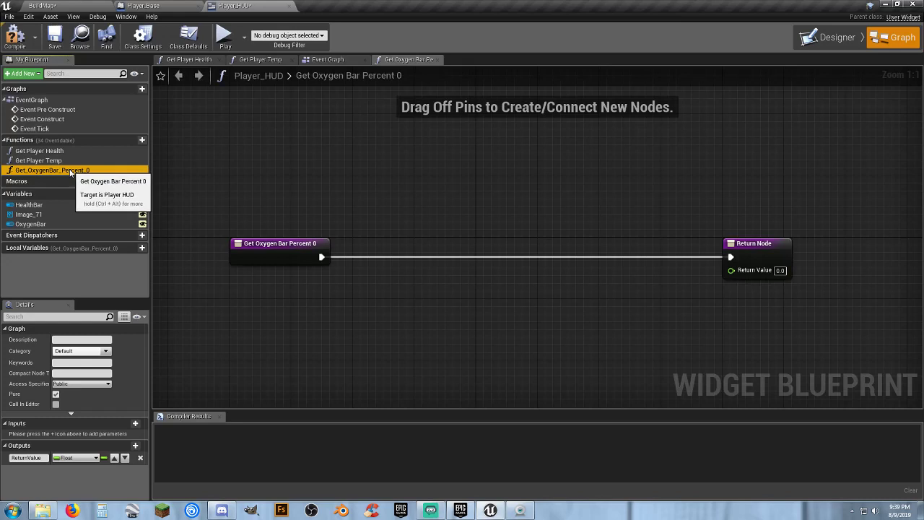
{"action": "left_click", "coordinate": [81, 171]}
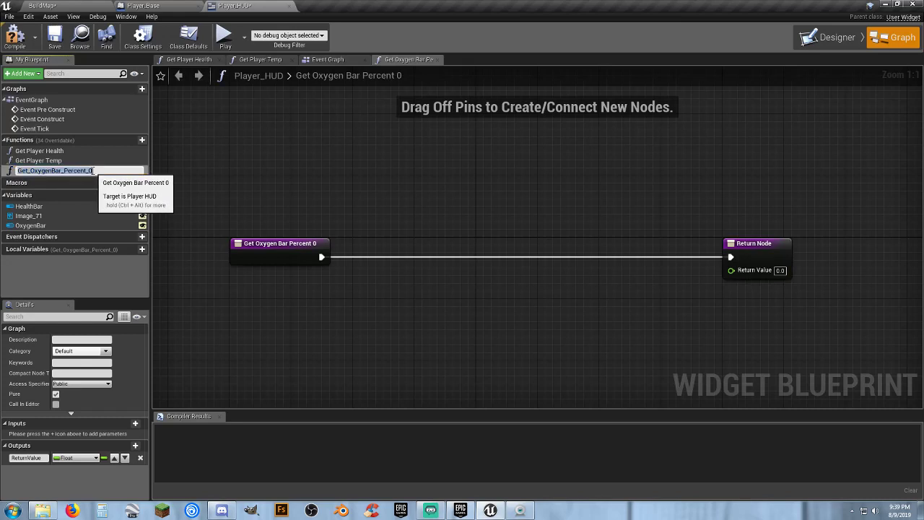
{"action": "left_click_drag", "start_coordinate": [97, 171], "coordinate": [51, 171]}
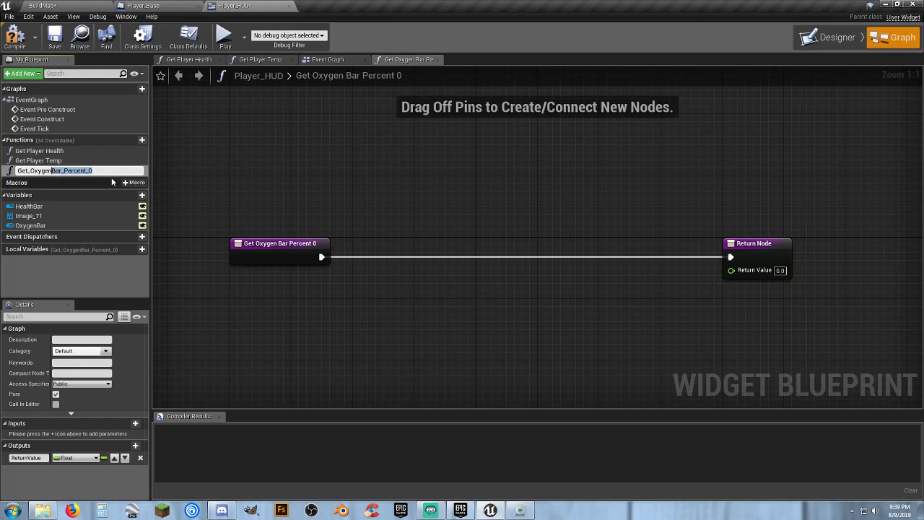
{"action": "key", "text": "BackSpace"}
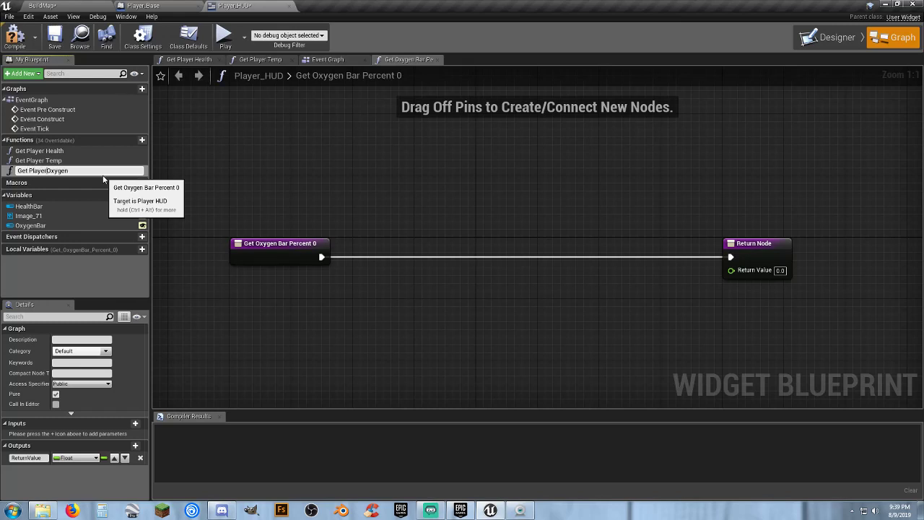
{"action": "key", "text": "Return"}
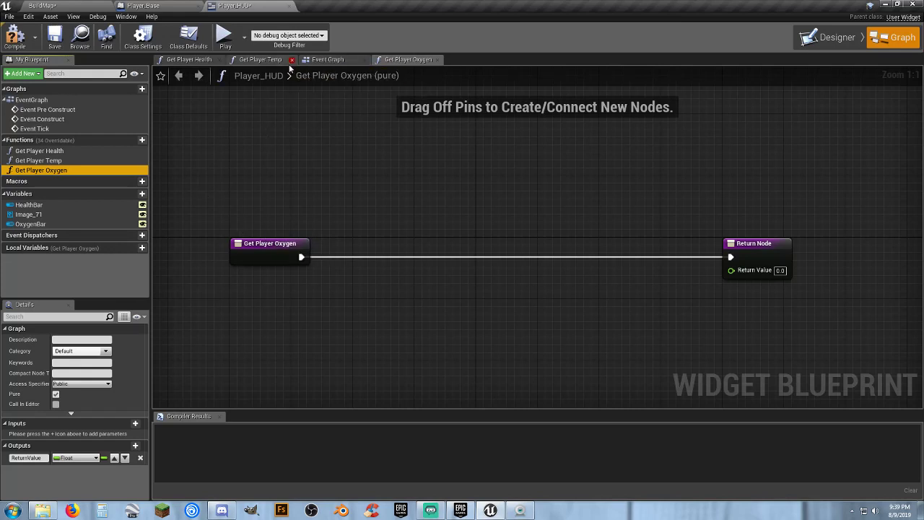
Insert a Cast To Player_Base node between the Get Player Oxygen entry and the Return Node.
{"action": "left_click_drag", "start_coordinate": [301, 257], "coordinate": [376, 255]}
{"action": "type", "text": "casttoplayer"}
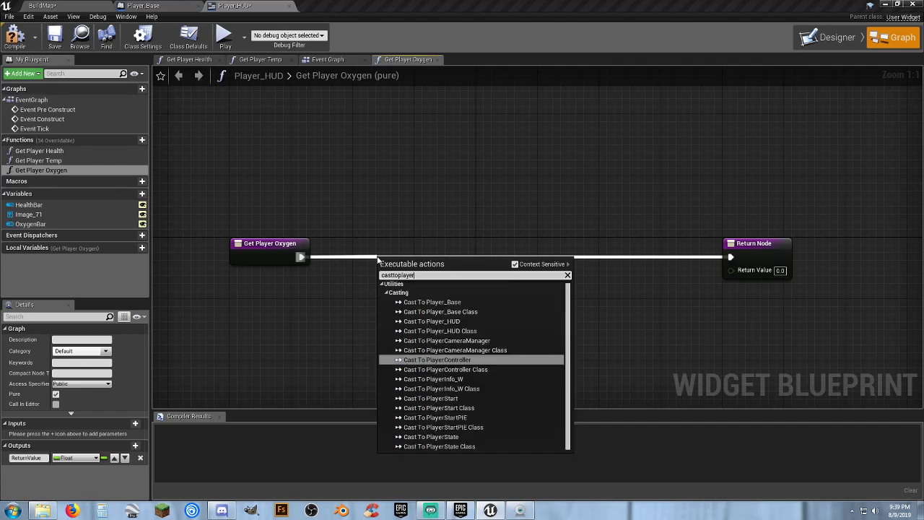
{"action": "type", "text": "_"}
{"action": "key", "text": "Return"}
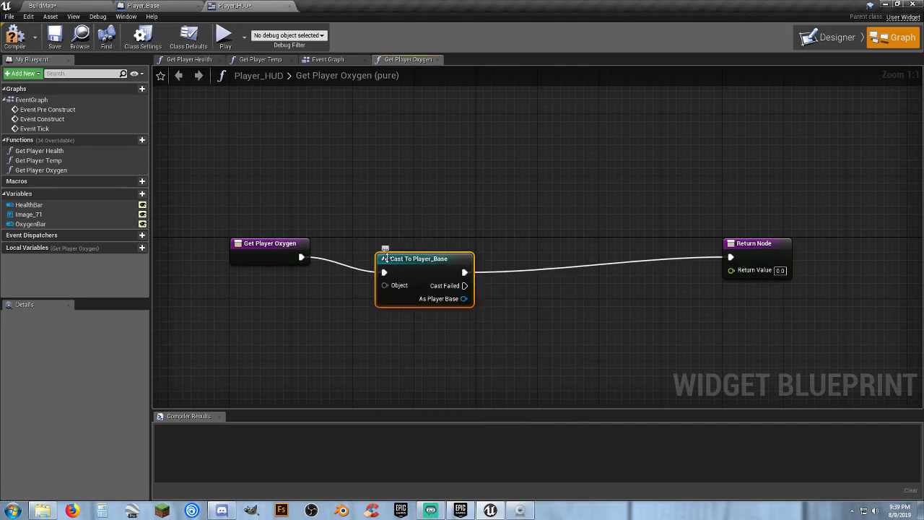
Align the cast node with the execution line and feed its Object input from a Get Player Character node placed below the function entry.
{"action": "left_click_drag", "start_coordinate": [412, 264], "coordinate": [328, 296]}
{"action": "type", "text": "getp"}
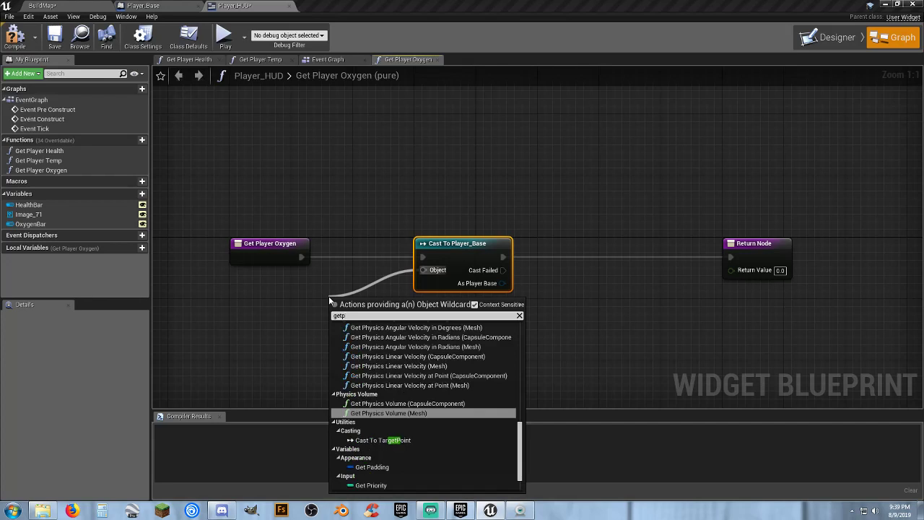
{"action": "type", "text": "l"}
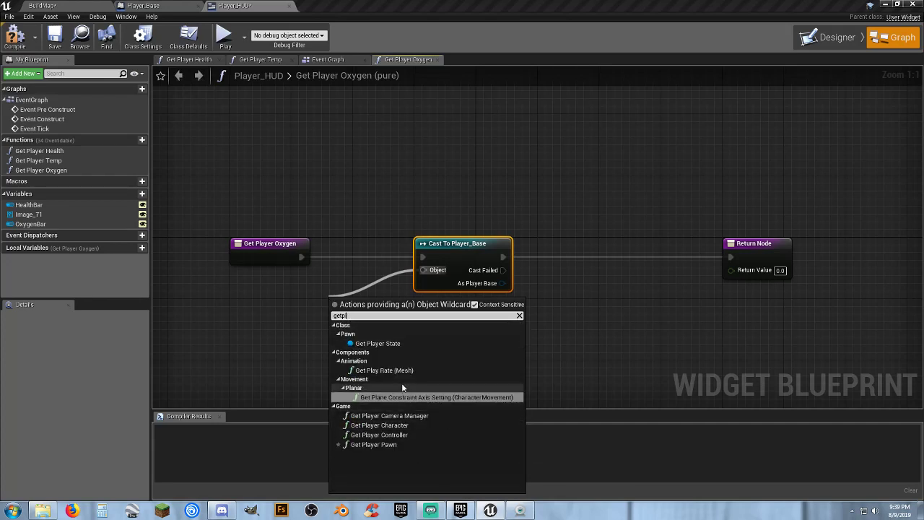
{"action": "left_click", "coordinate": [414, 426]}
{"action": "left_click_drag", "start_coordinate": [360, 306], "coordinate": [259, 309]}
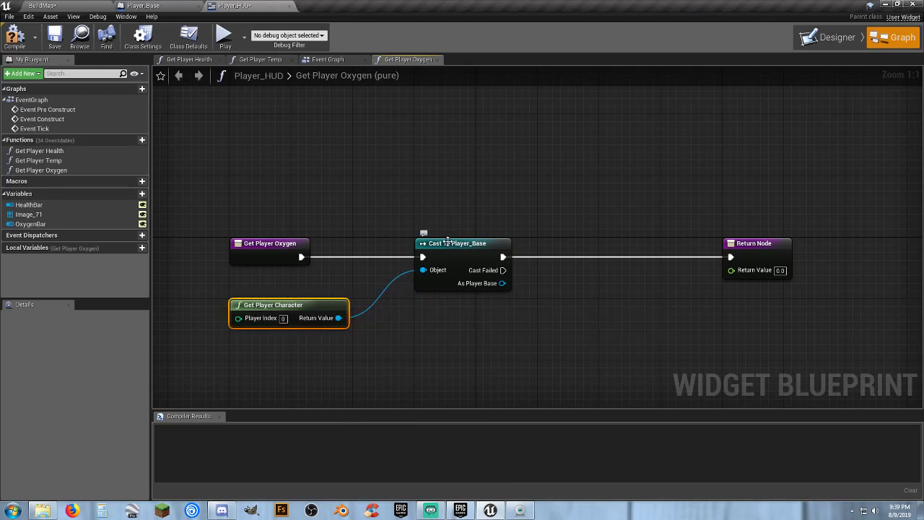
Get the Oxygen variable from the cast's As Player Base output and place its node just below the cast.
{"action": "right_click_drag", "start_coordinate": [539, 321], "coordinate": [421, 310]}
{"action": "left_click_drag", "start_coordinate": [383, 273], "coordinate": [434, 298]}
{"action": "type", "text": "getoxy"}
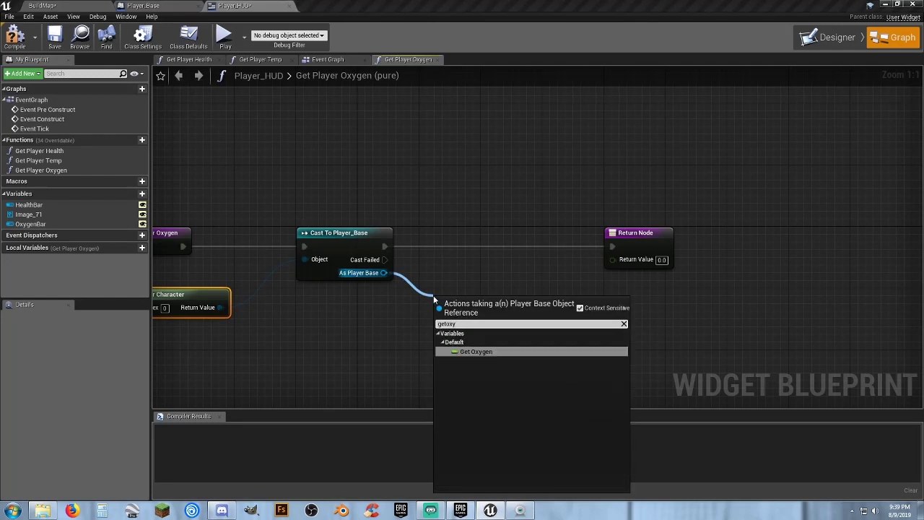
{"action": "key", "text": "Return"}
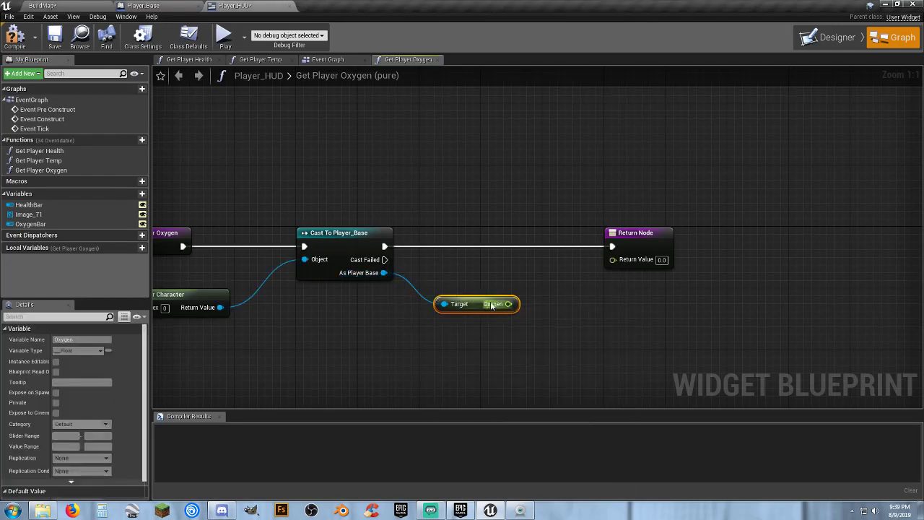
{"action": "left_click_drag", "start_coordinate": [478, 307], "coordinate": [455, 300]}
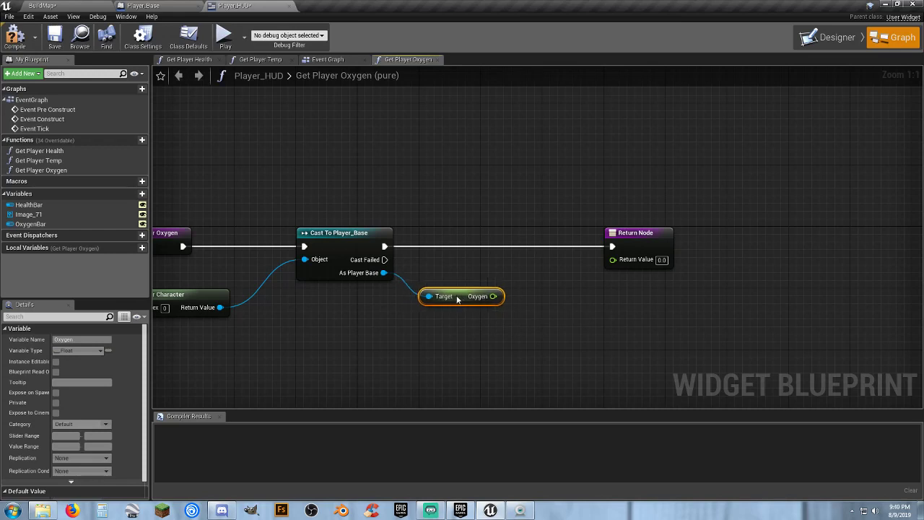
Make room before the Return Node and divide the Oxygen value by 100 with a float division node.
{"action": "right_click_drag", "start_coordinate": [455, 300], "coordinate": [400, 259]}
{"action": "left_click_drag", "start_coordinate": [578, 192], "coordinate": [695, 192]}
{"action": "left_click_drag", "start_coordinate": [438, 255], "coordinate": [494, 260]}
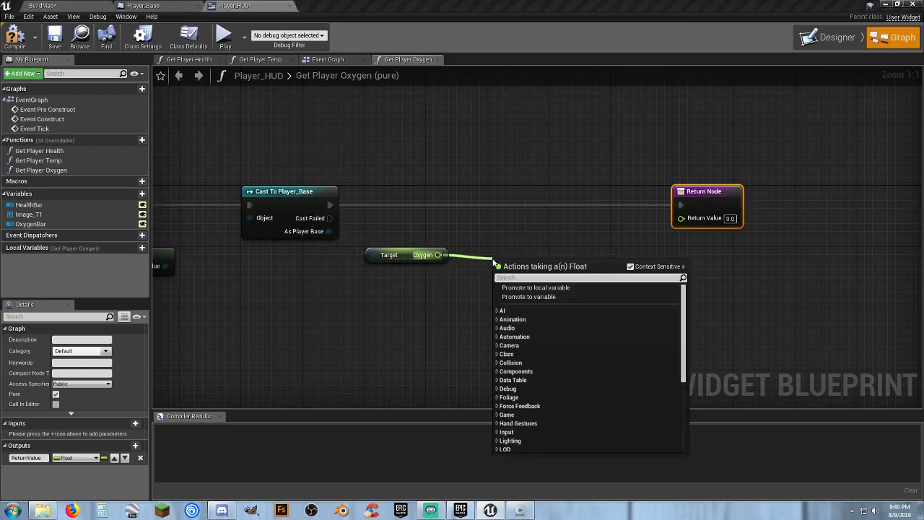
{"action": "type", "text": "float"}
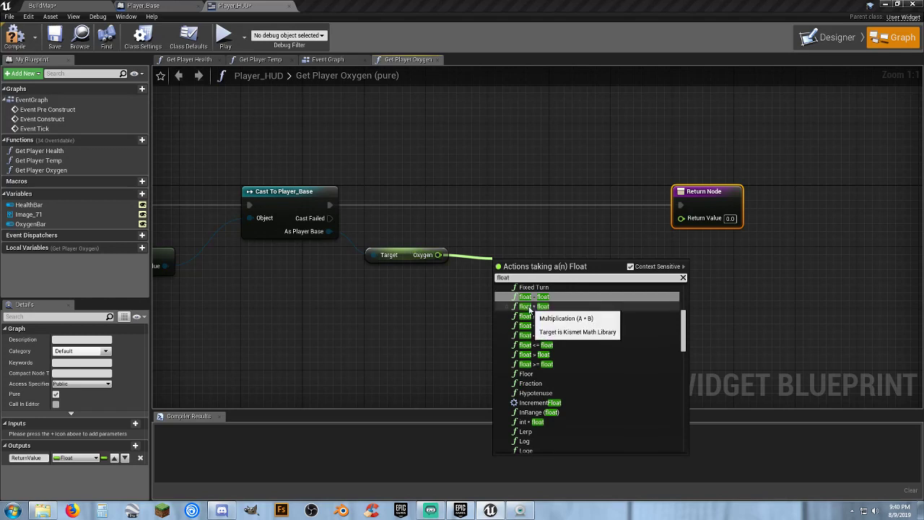
{"action": "left_click", "coordinate": [529, 307]}
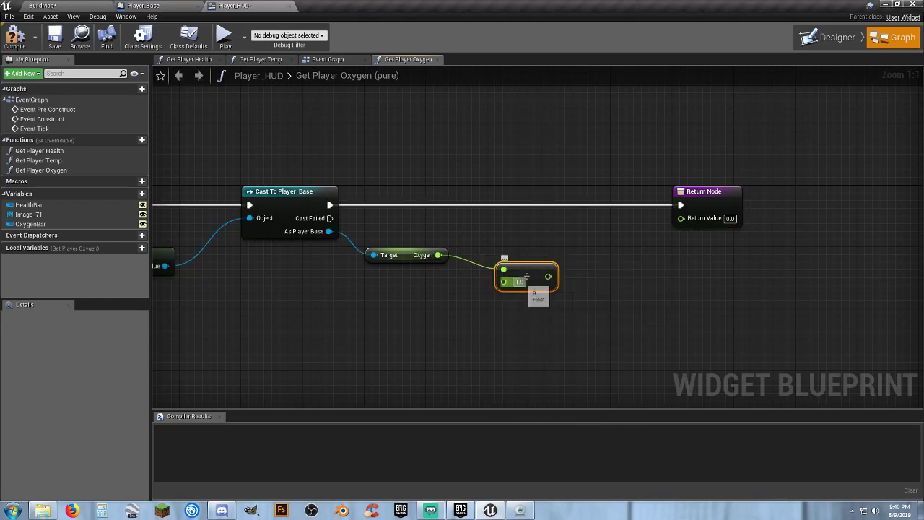
{"action": "left_click", "coordinate": [519, 281]}
{"action": "type", "text": "100"}
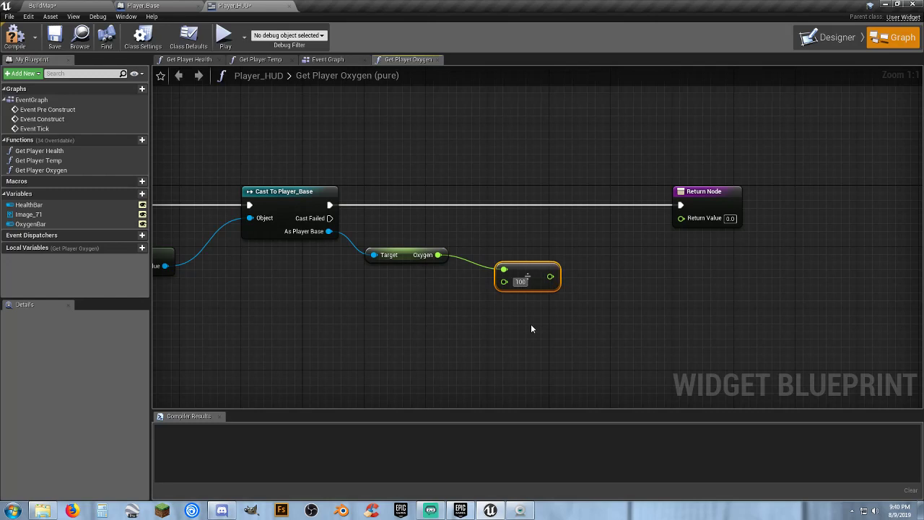
{"action": "left_click", "coordinate": [531, 329]}
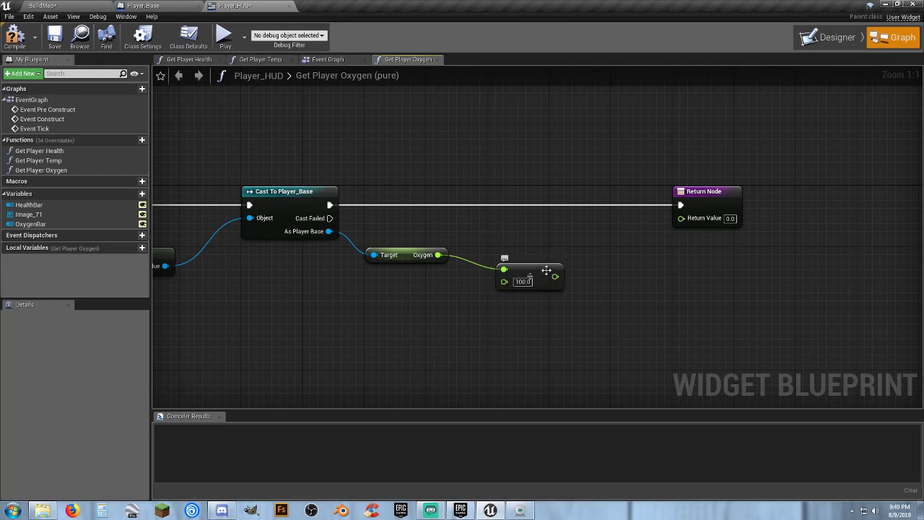
{"action": "left_click_drag", "start_coordinate": [546, 270], "coordinate": [535, 261]}
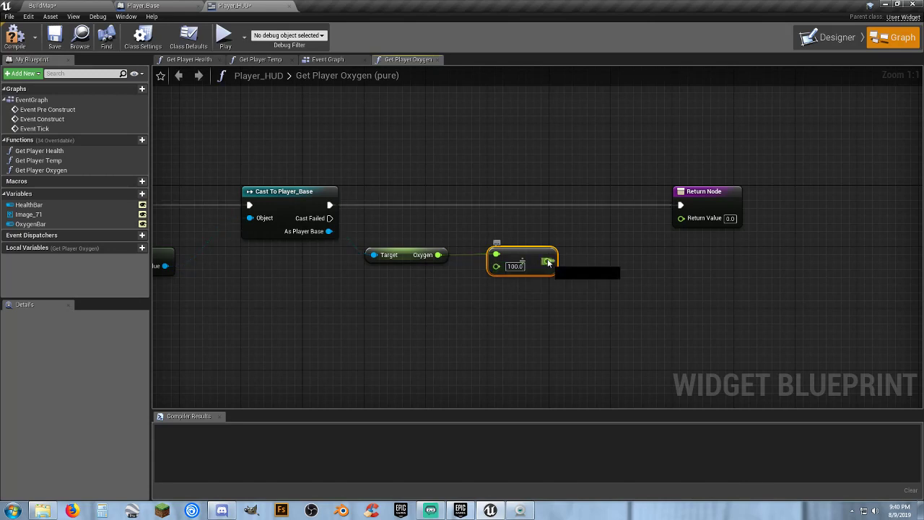
Connect the division result to the Return Node's Return Value and compile the Player_HUD widget.
{"action": "left_click_drag", "start_coordinate": [548, 263], "coordinate": [681, 218]}
{"action": "right_click_drag", "start_coordinate": [470, 313], "coordinate": [605, 285]}
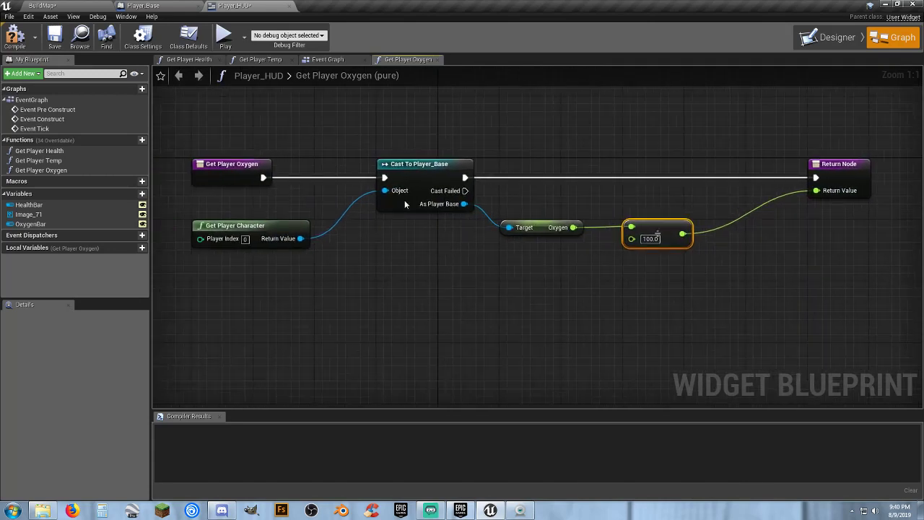
{"action": "left_click", "coordinate": [13, 38]}
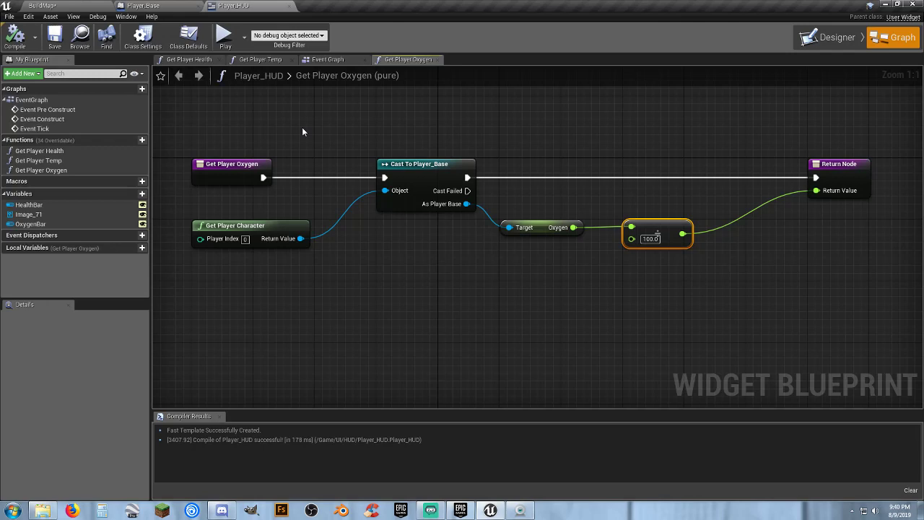
Play the BuildMap level and run the character around briefly to check the oxygen bar on the HUD, then stop the session.
{"action": "left_click", "coordinate": [85, 7]}
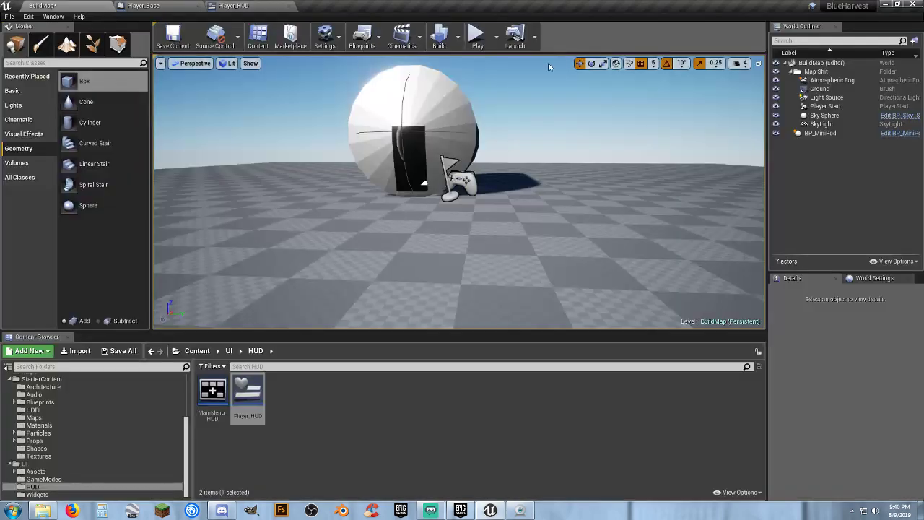
{"action": "left_click", "coordinate": [474, 34]}
{"action": "key", "text": "w"}
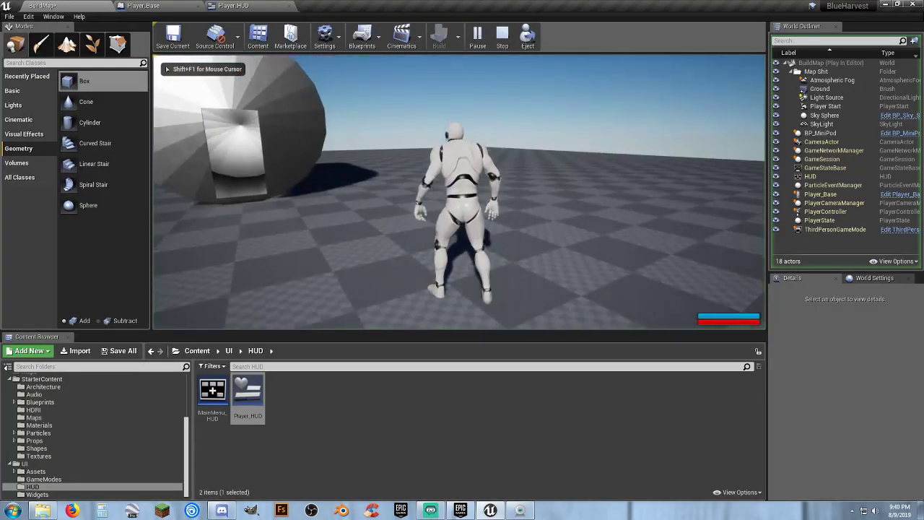
{"action": "key", "text": "a"}
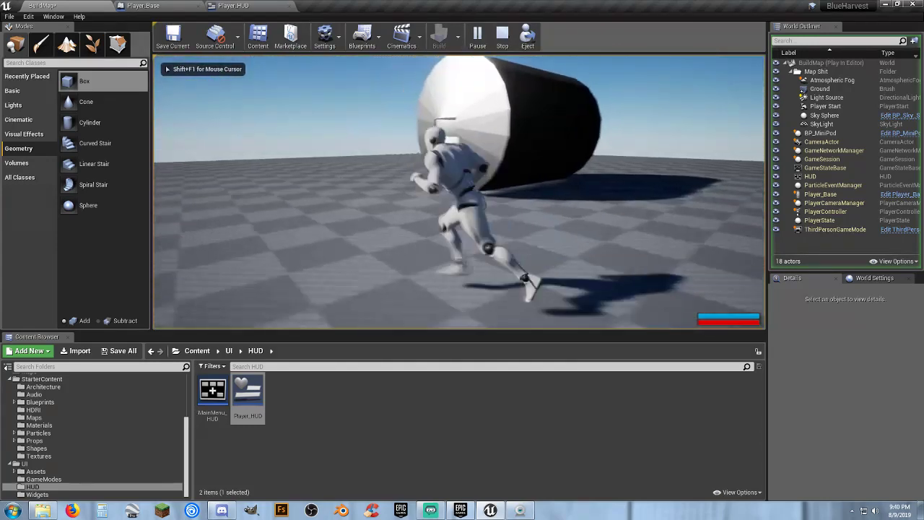
{"action": "key", "text": "s"}
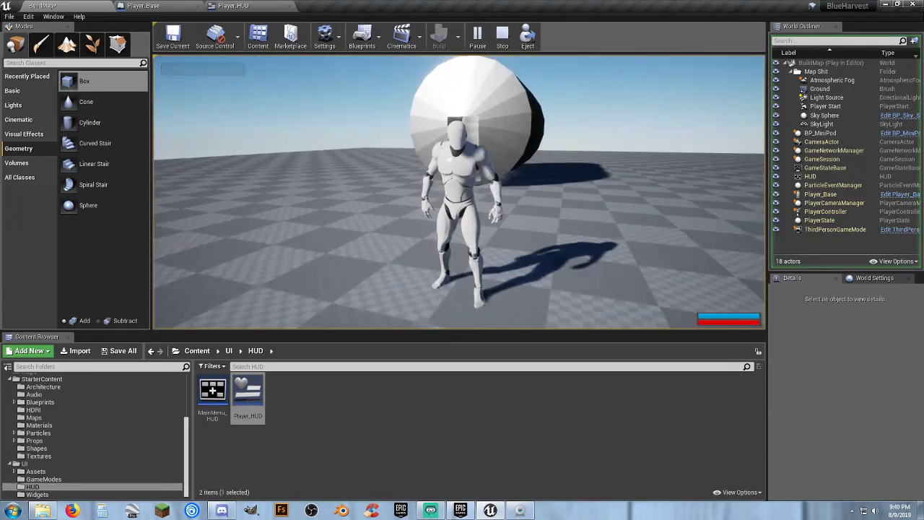
{"action": "key", "text": "s"}
{"action": "key", "text": "shift+F1"}
{"action": "key", "text": "Escape"}
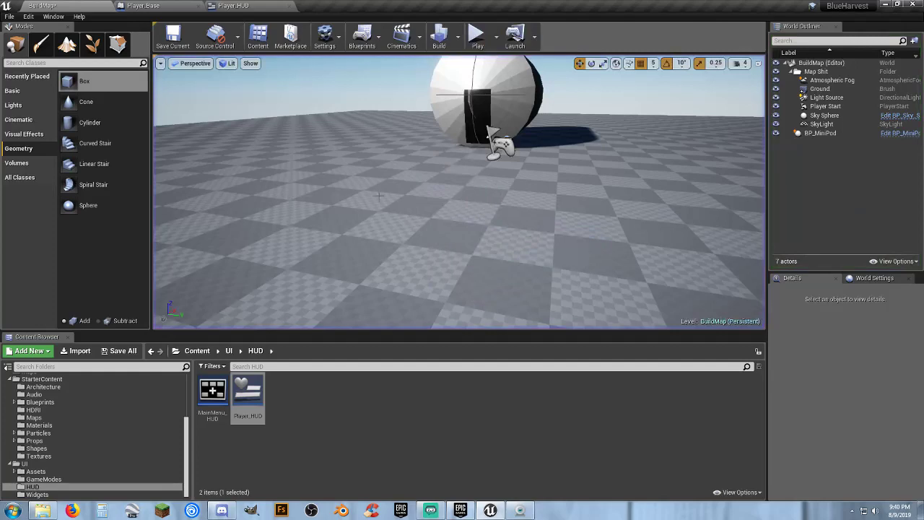
{"action": "right_click_drag", "start_coordinate": [373, 194], "coordinate": [345, 186]}
{"action": "key", "text": "w"}
{"action": "key", "text": "a"}
{"action": "key", "text": "d"}
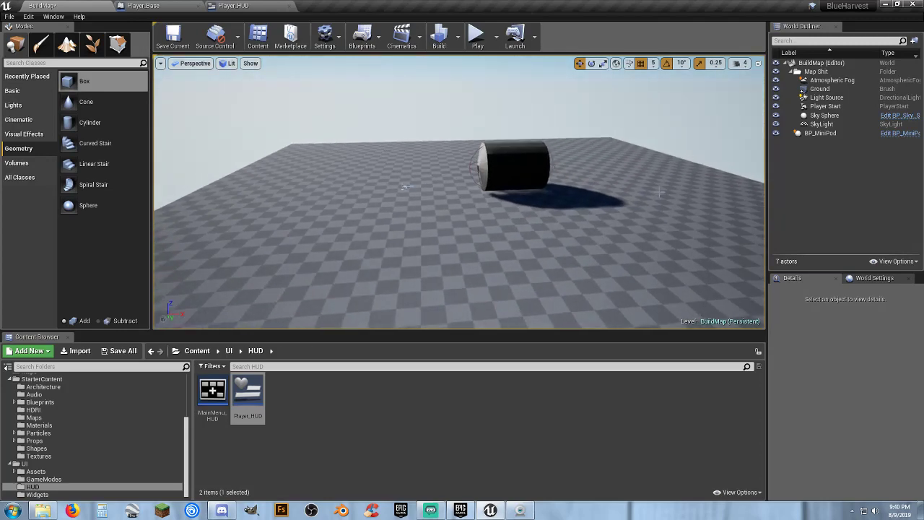
{"action": "right_click_drag", "start_coordinate": [351, 235], "coordinate": [373, 233]}
{"action": "key", "text": "w"}
{"action": "key", "text": "a"}
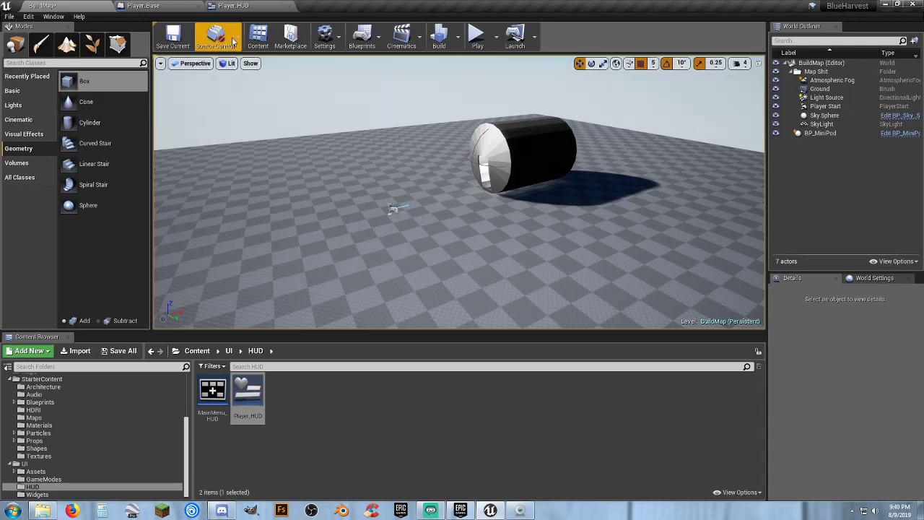
Close the Player_HUD widget editor and return to the Player_Base event graph.
{"action": "left_click", "coordinate": [287, 6]}
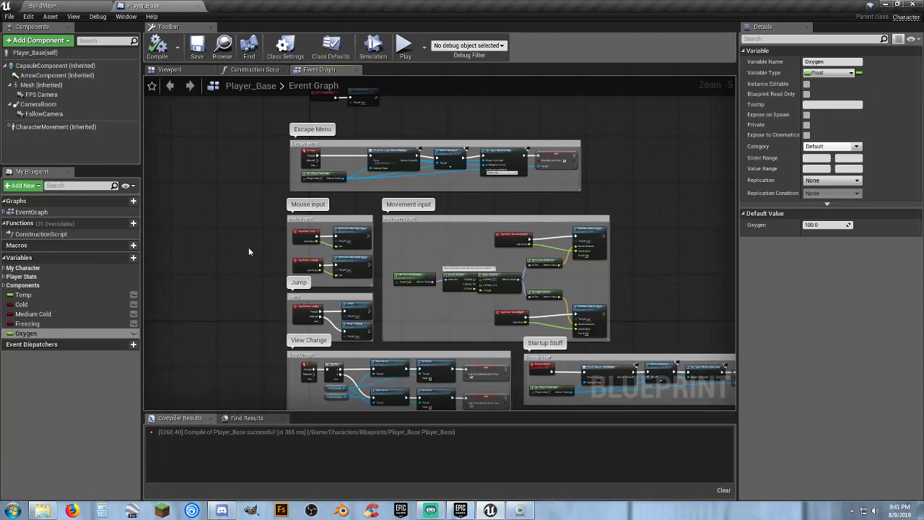
Place a getter and a setter for the Oxygen variable in the empty area below the Startup Stuff comment.
{"action": "scroll", "coordinate": [248, 246], "scroll_direction": "up", "scroll_amount": 3}
{"action": "scroll", "coordinate": [321, 173], "scroll_direction": "up", "scroll_amount": 2}
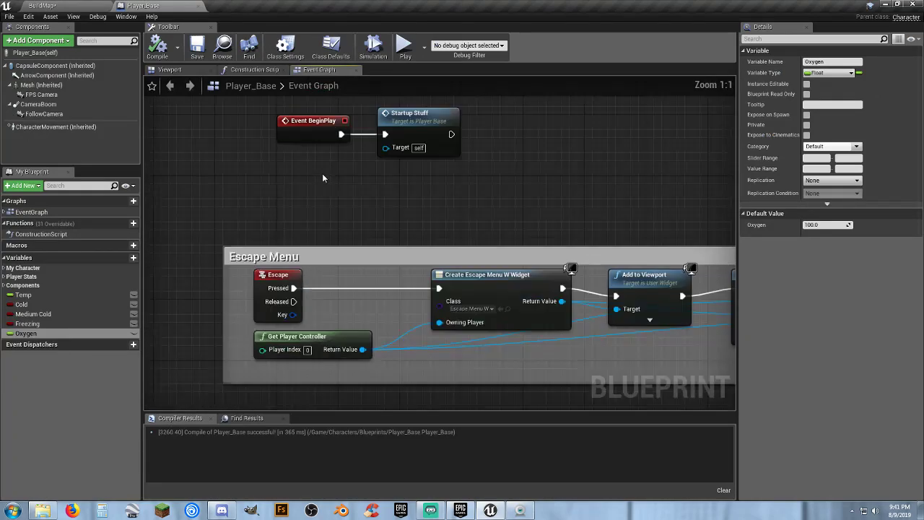
{"action": "right_click_drag", "start_coordinate": [497, 197], "coordinate": [293, 80]}
{"action": "right_click_drag", "start_coordinate": [530, 319], "coordinate": [490, 189]}
{"action": "scroll", "coordinate": [490, 188], "scroll_direction": "down", "scroll_amount": 4}
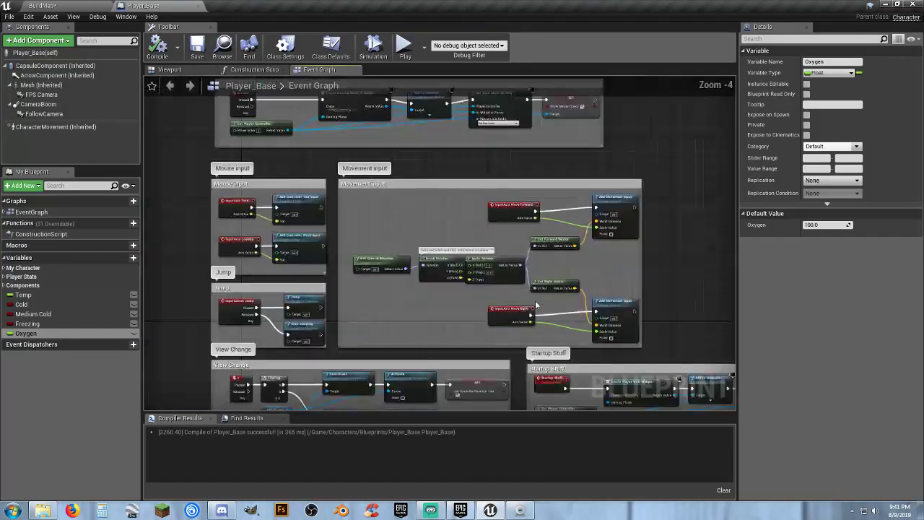
{"action": "right_click_drag", "start_coordinate": [534, 325], "coordinate": [328, 148]}
{"action": "right_click_drag", "start_coordinate": [486, 270], "coordinate": [451, 299]}
{"action": "scroll", "coordinate": [450, 298], "scroll_direction": "up", "scroll_amount": 2}
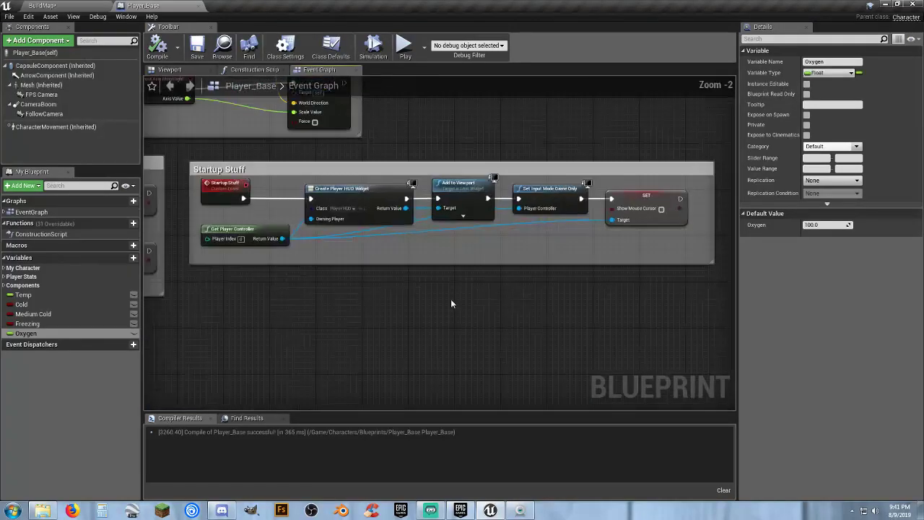
{"action": "scroll", "coordinate": [404, 295], "scroll_direction": "up", "scroll_amount": 1}
{"action": "right_click_drag", "start_coordinate": [379, 301], "coordinate": [384, 280]}
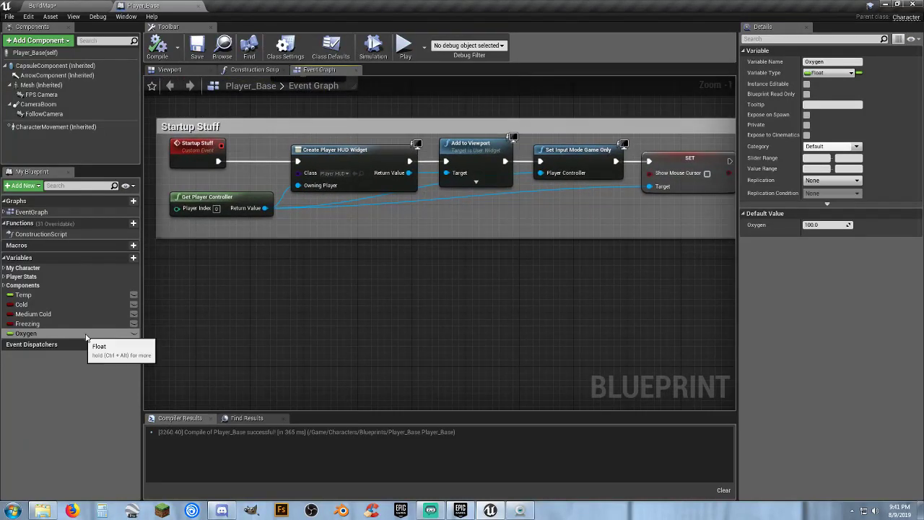
{"action": "right_click_drag", "start_coordinate": [211, 315], "coordinate": [313, 247]}
{"action": "left_click_drag", "start_coordinate": [49, 333], "coordinate": [298, 309]}
{"action": "left_click", "coordinate": [331, 318]}
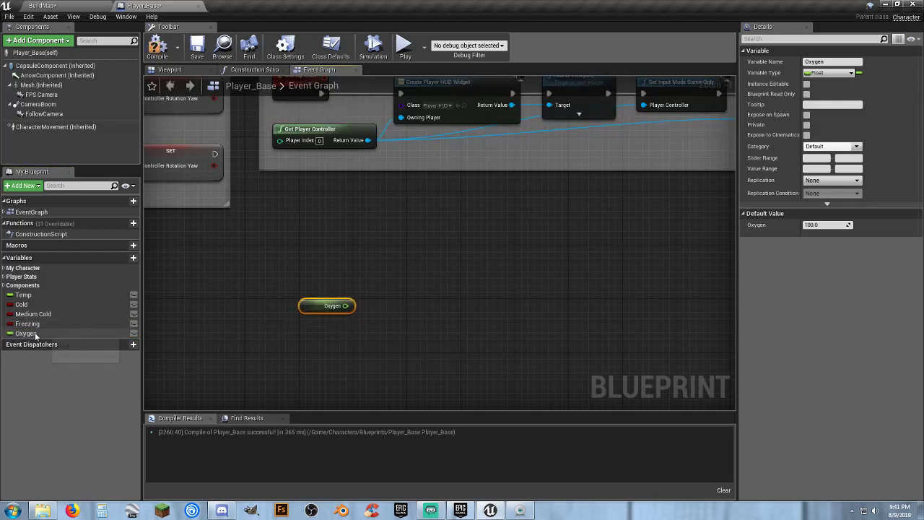
{"action": "left_click_drag", "start_coordinate": [29, 333], "coordinate": [476, 257]}
{"action": "left_click", "coordinate": [445, 317]}
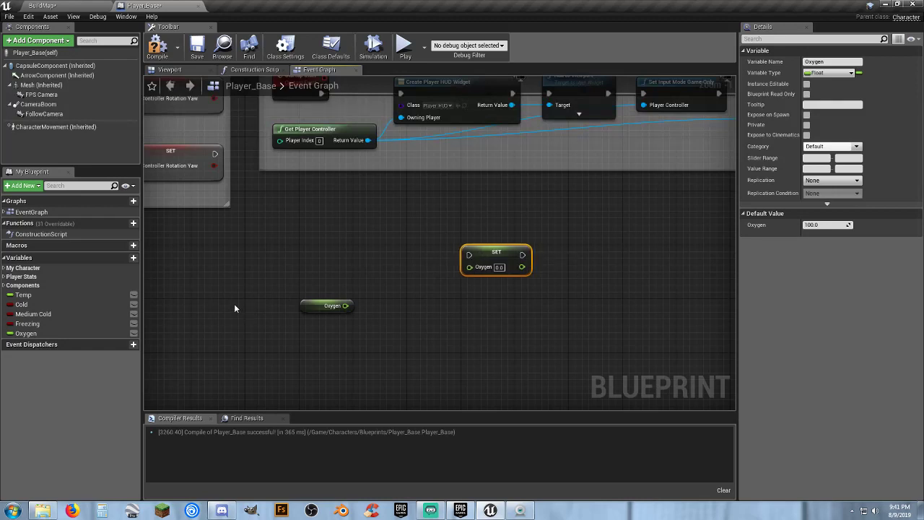
Add a new variable to Player_Base, set its type to Boolean and compile the blueprint.
{"action": "left_click", "coordinate": [131, 258]}
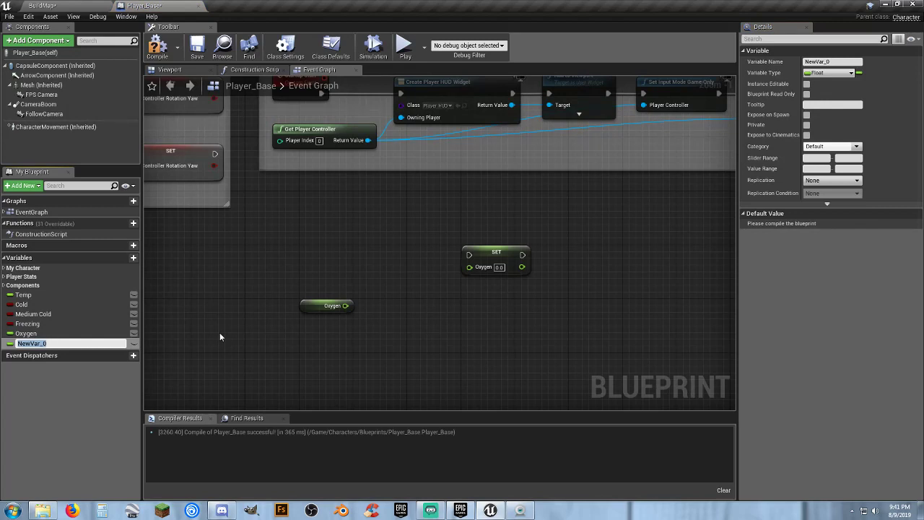
{"action": "type", "text": "I"}
{"action": "left_click", "coordinate": [839, 75]}
{"action": "left_click", "coordinate": [830, 75]}
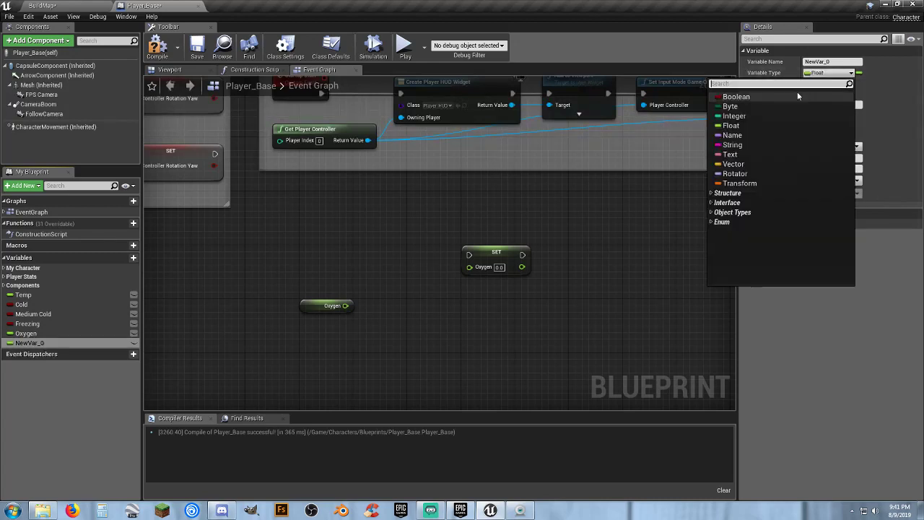
{"action": "left_click", "coordinate": [788, 92]}
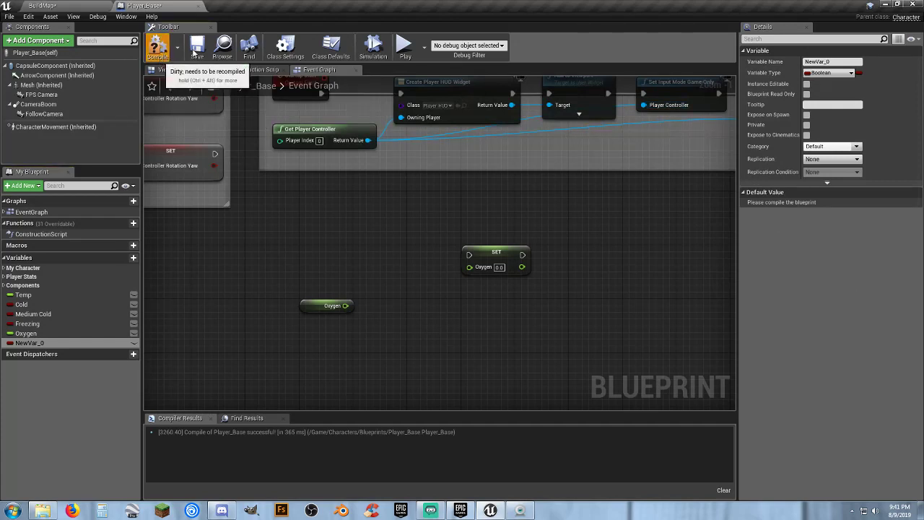
{"action": "left_click", "coordinate": [158, 50]}
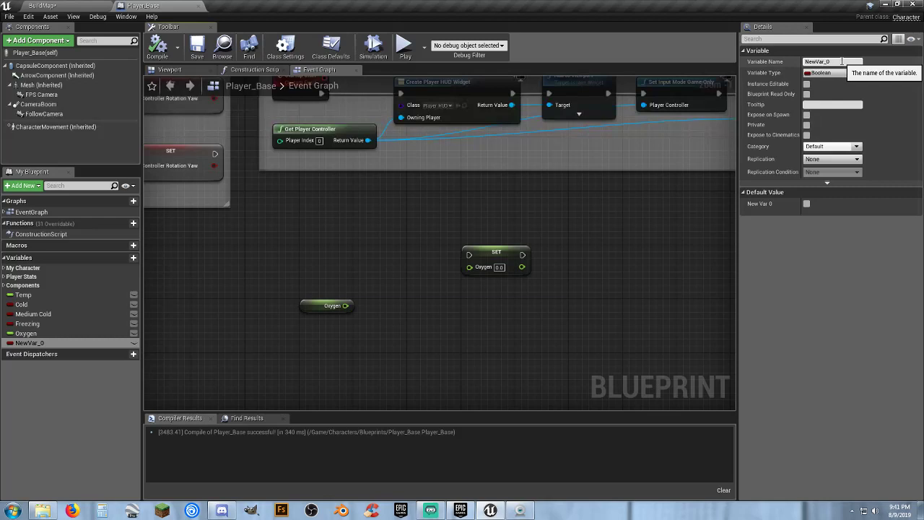
Rename the new Boolean variable as "In Safe Zone?".
{"action": "left_click", "coordinate": [810, 62]}
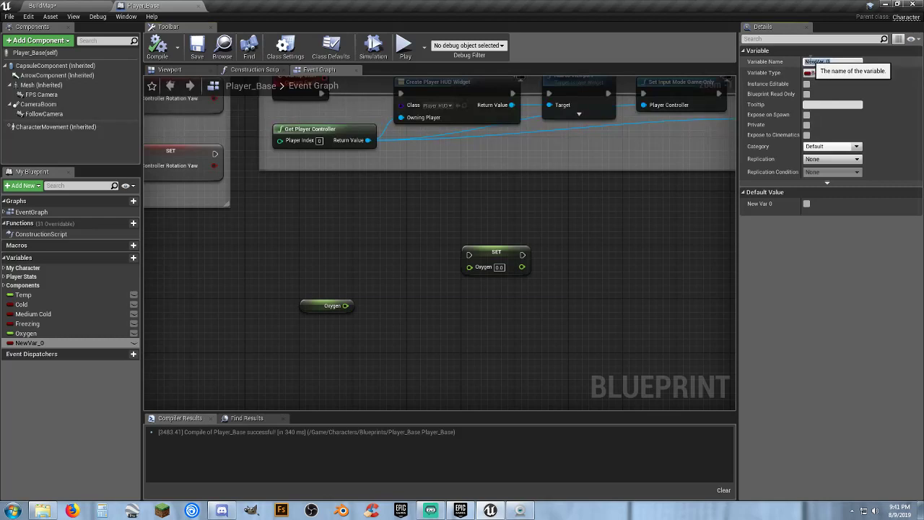
{"action": "type", "text": "In"}
{"action": "key", "text": "Return"}
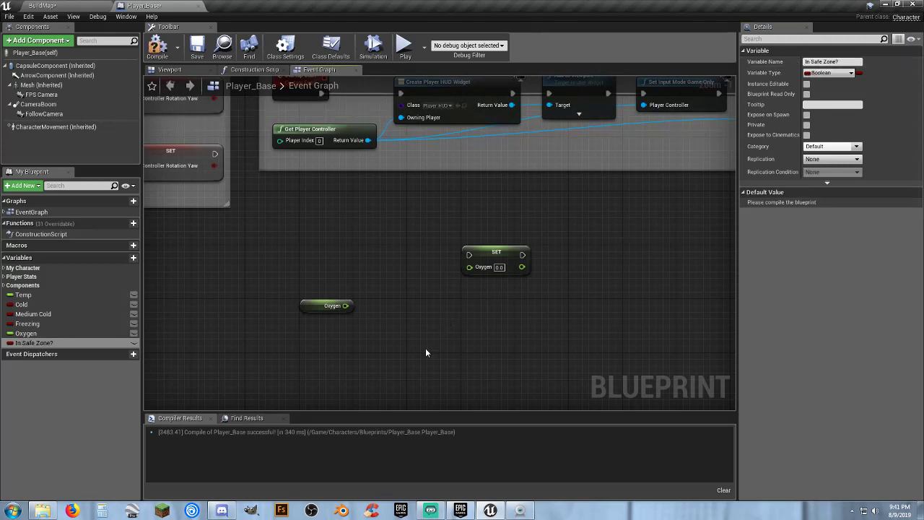
Move the Oxygen setter beside the Oxygen getter and add an In Safe Zone? getter above them.
{"action": "left_click_drag", "start_coordinate": [487, 254], "coordinate": [414, 315]}
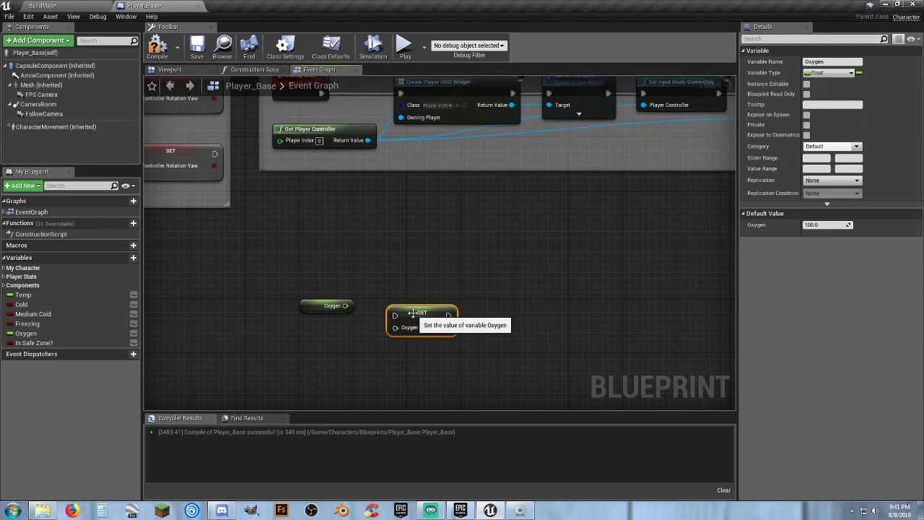
{"action": "left_click_drag", "start_coordinate": [27, 341], "coordinate": [305, 266]}
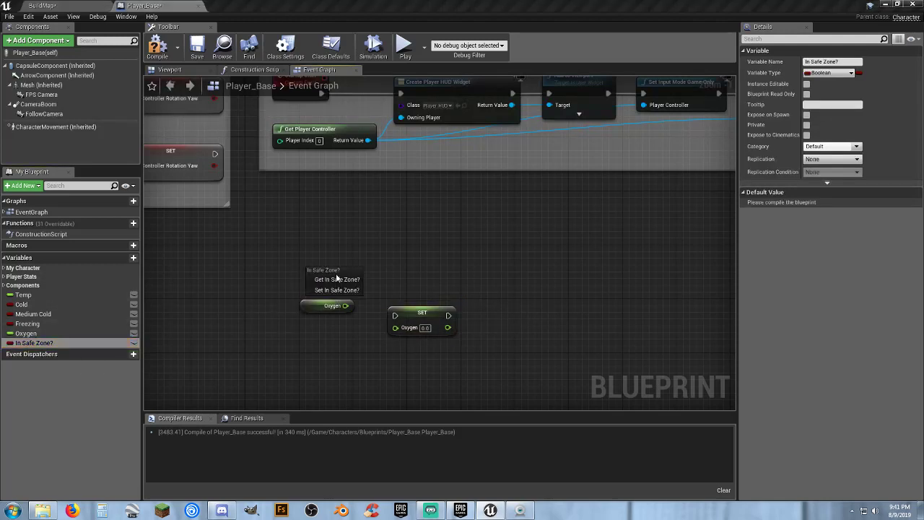
{"action": "left_click", "coordinate": [336, 280]}
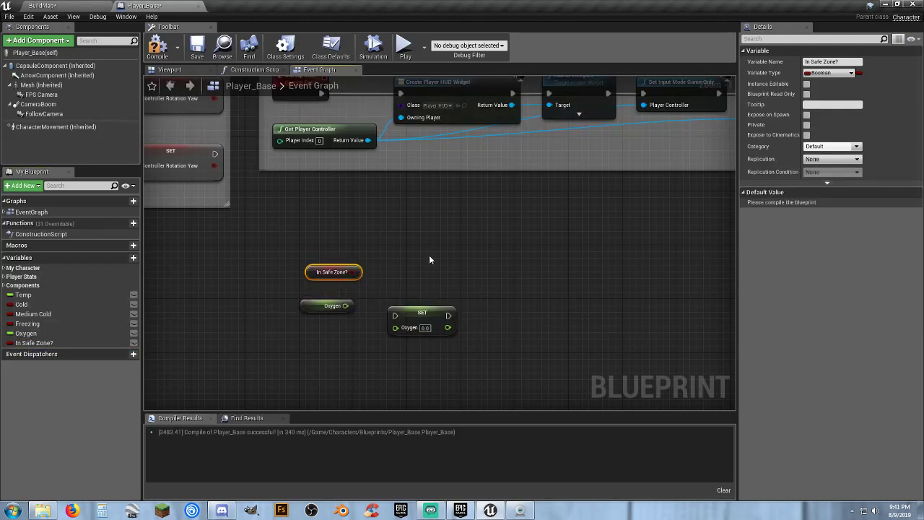
Add a Branch node with In Safe Zone? as its condition, moving the Oxygen nodes aside to make room.
{"action": "left_click", "coordinate": [428, 258]}
{"action": "left_click_drag", "start_coordinate": [435, 283], "coordinate": [352, 272]}
{"action": "left_click_drag", "start_coordinate": [414, 355], "coordinate": [538, 305]}
{"action": "left_click_drag", "start_coordinate": [312, 274], "coordinate": [306, 311]}
{"action": "left_click_drag", "start_coordinate": [441, 262], "coordinate": [419, 252]}
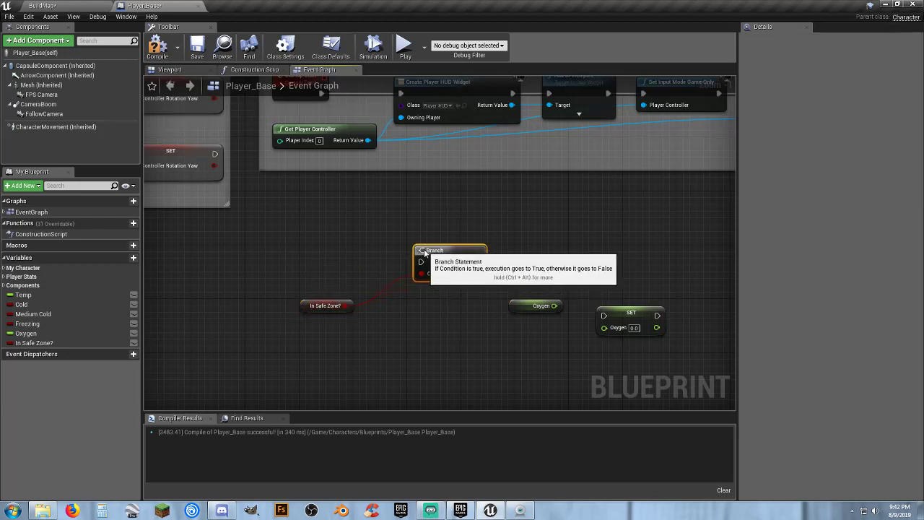
Add a custom event named Outside in front of the Branch node.
{"action": "right_click", "coordinate": [307, 260]}
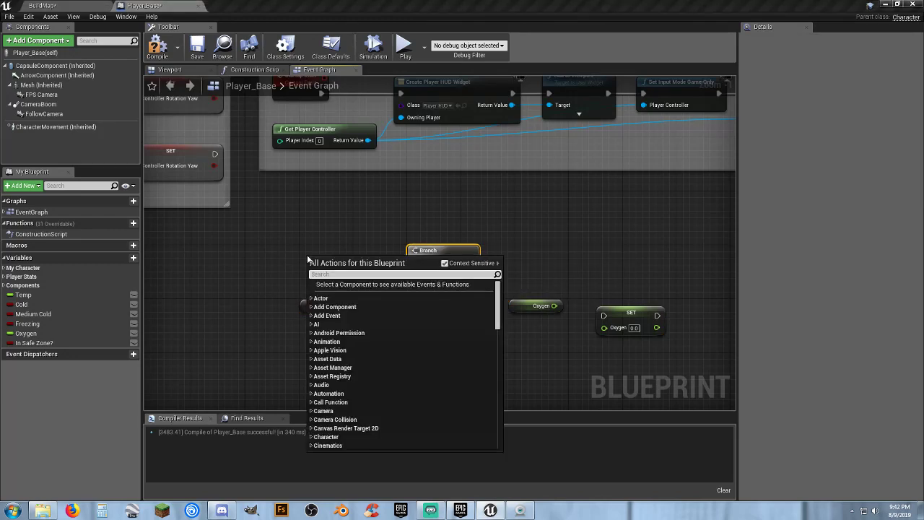
{"action": "type", "text": "custom"}
{"action": "key", "text": "Return"}
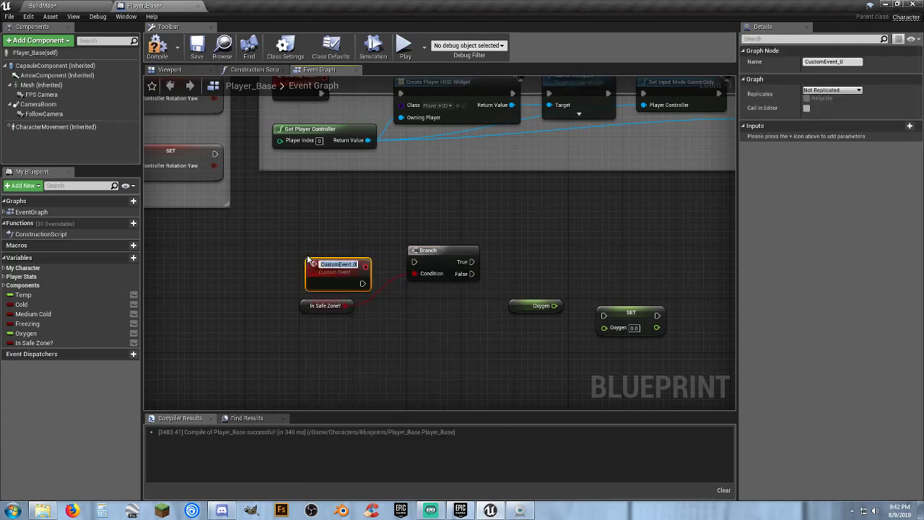
{"action": "type", "text": "Ou"}
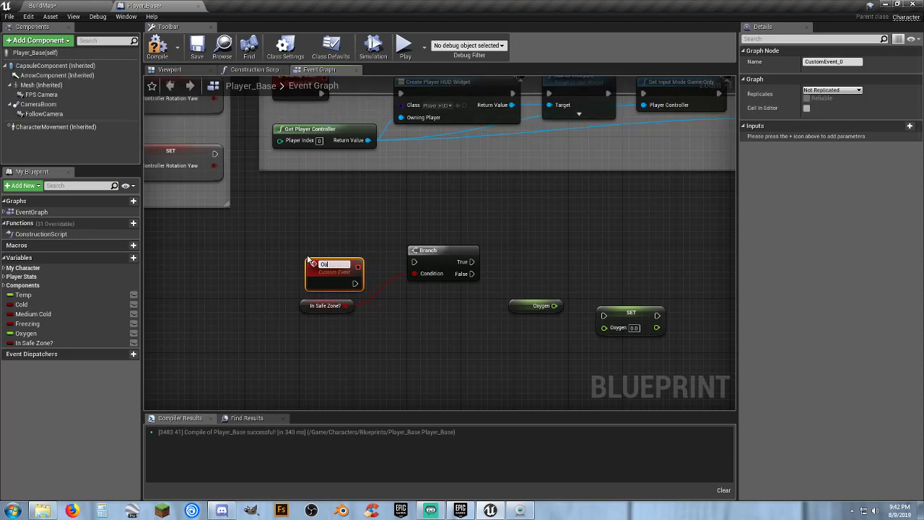
{"action": "type", "text": "tside"}
{"action": "key", "text": "Return"}
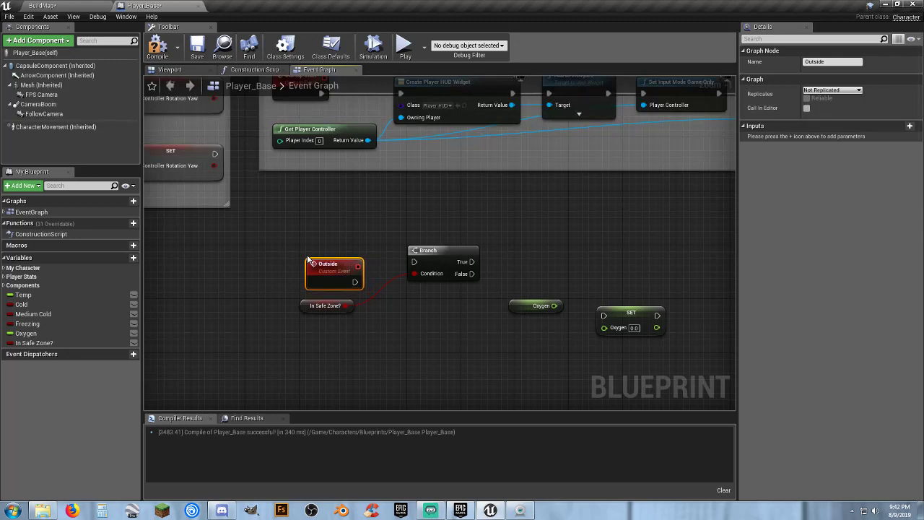
Connect the Outside event to the Branch node's execution input and align the two nodes in a straight line.
{"action": "left_click_drag", "start_coordinate": [354, 281], "coordinate": [413, 262]}
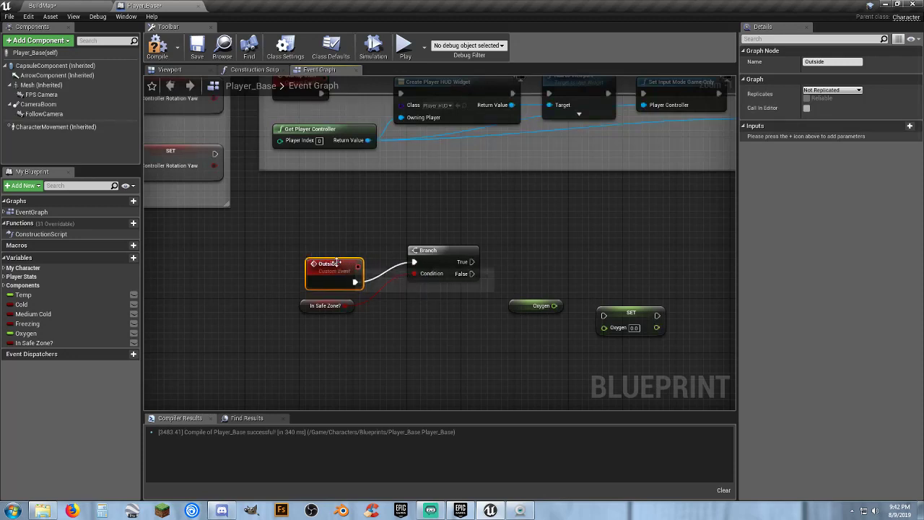
{"action": "left_click_drag", "start_coordinate": [336, 262], "coordinate": [329, 249]}
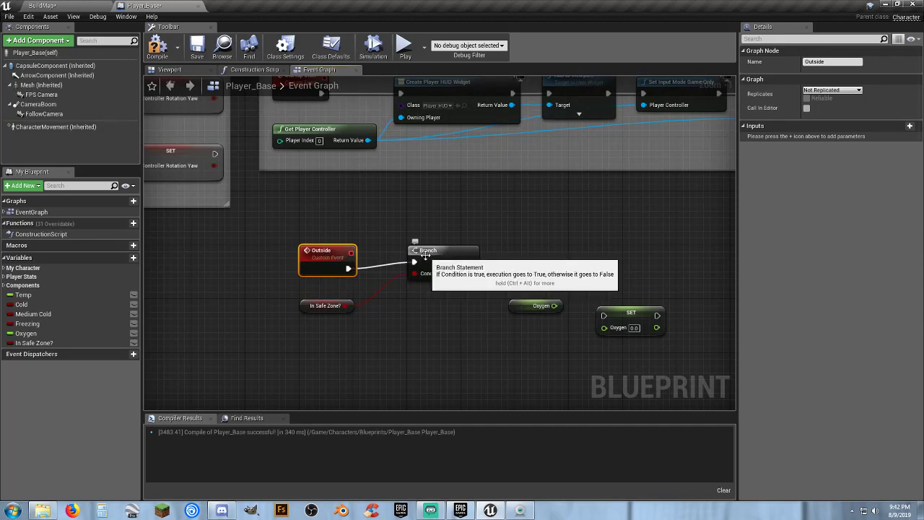
{"action": "left_click_drag", "start_coordinate": [425, 254], "coordinate": [426, 261]}
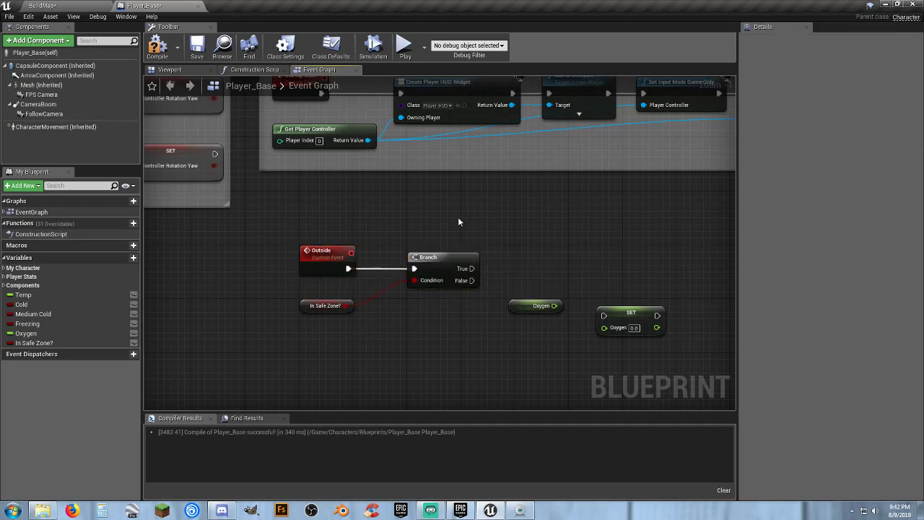
{"action": "right_click_drag", "start_coordinate": [458, 222], "coordinate": [422, 220]}
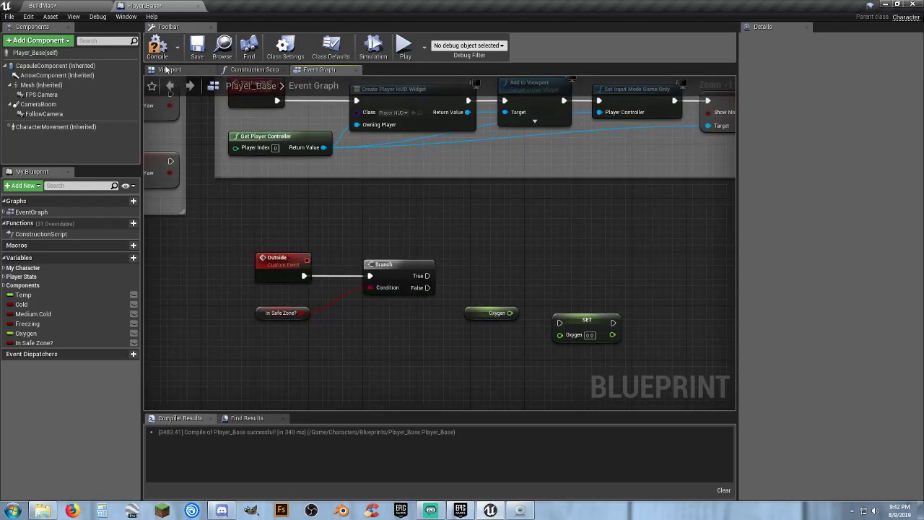
{"action": "left_click", "coordinate": [281, 312]}
{"action": "left_click", "coordinate": [296, 344]}
{"action": "right_click_drag", "start_coordinate": [334, 339], "coordinate": [359, 344]}
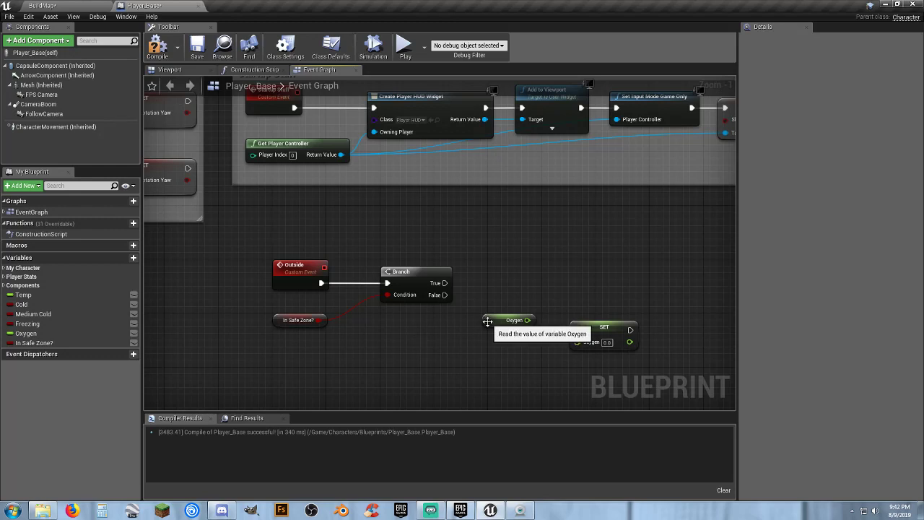
Arrange the Oxygen getter below the Branch and the setter after it, and subtract 10 from Oxygen with a float subtraction node.
{"action": "left_click_drag", "start_coordinate": [487, 325], "coordinate": [386, 326]}
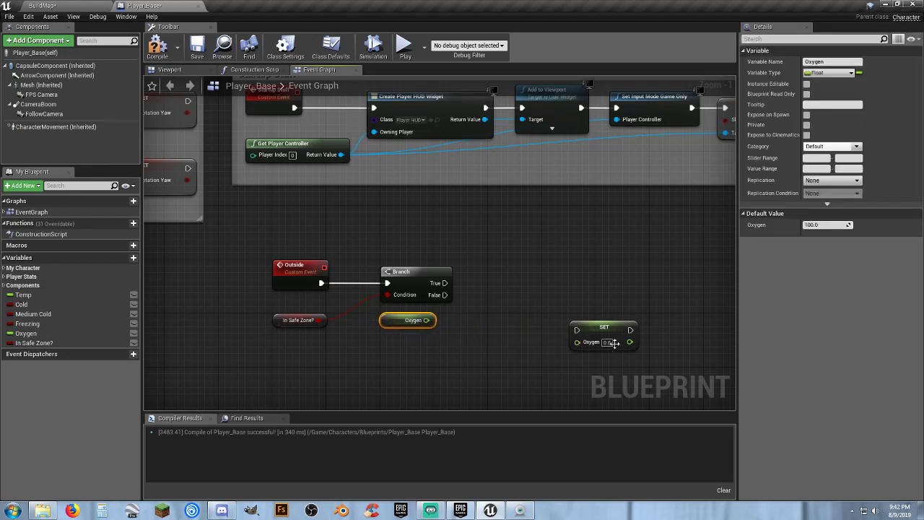
{"action": "left_click_drag", "start_coordinate": [595, 337], "coordinate": [567, 281]}
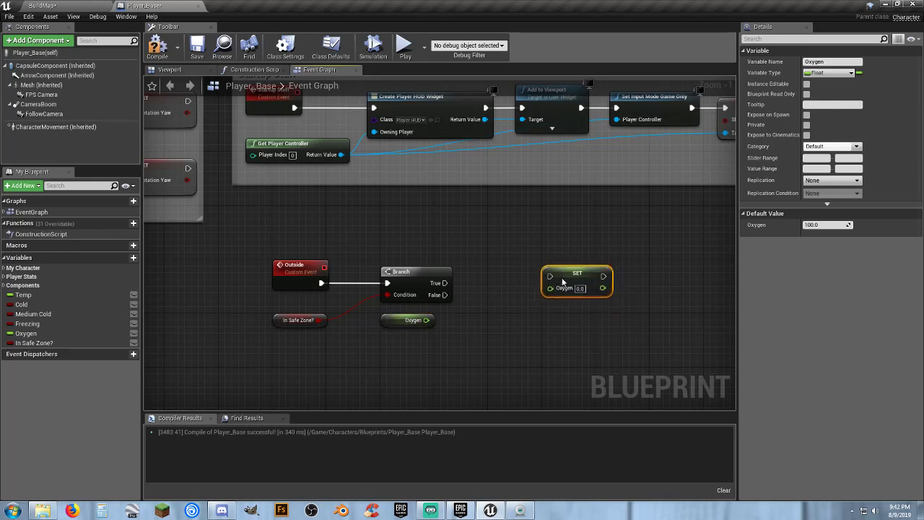
{"action": "left_click_drag", "start_coordinate": [427, 320], "coordinate": [452, 335]}
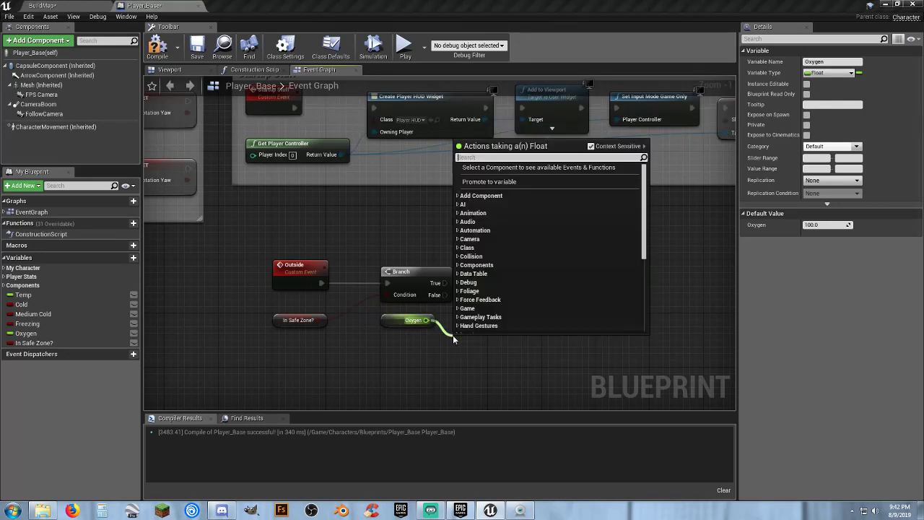
{"action": "type", "text": "-"}
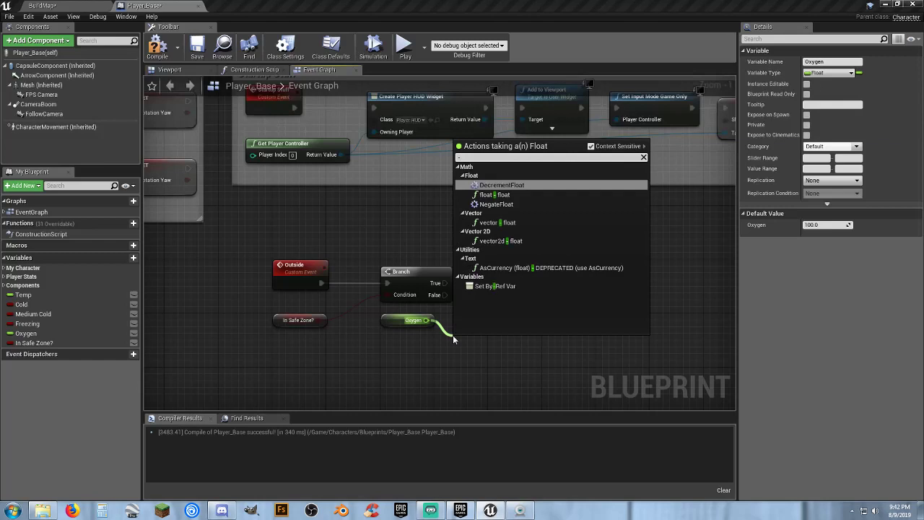
{"action": "left_click", "coordinate": [495, 195]}
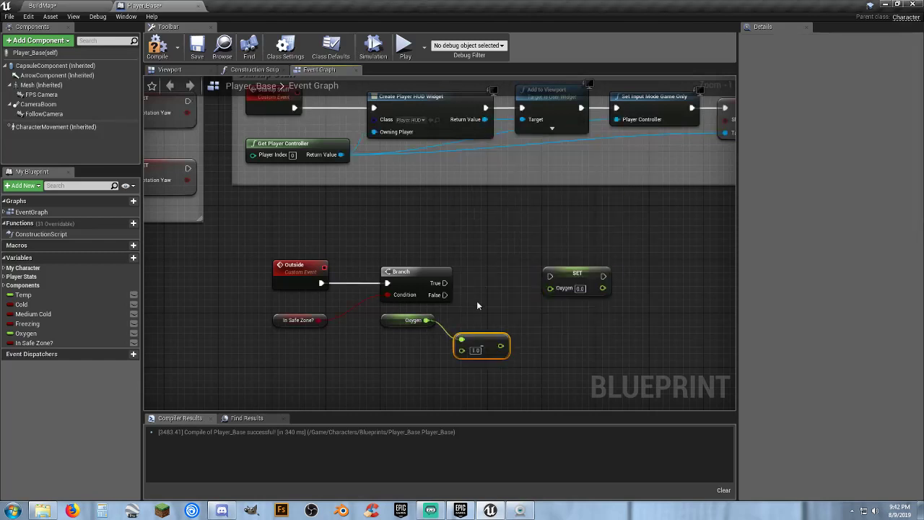
{"action": "mouse_move", "coordinate": [469, 334]}
{"action": "left_mouse_down"}
{"action": "mouse_move", "coordinate": [478, 335]}
{"action": "mouse_move", "coordinate": [466, 317]}
{"action": "mouse_move", "coordinate": [476, 333]}
{"action": "left_mouse_up"}
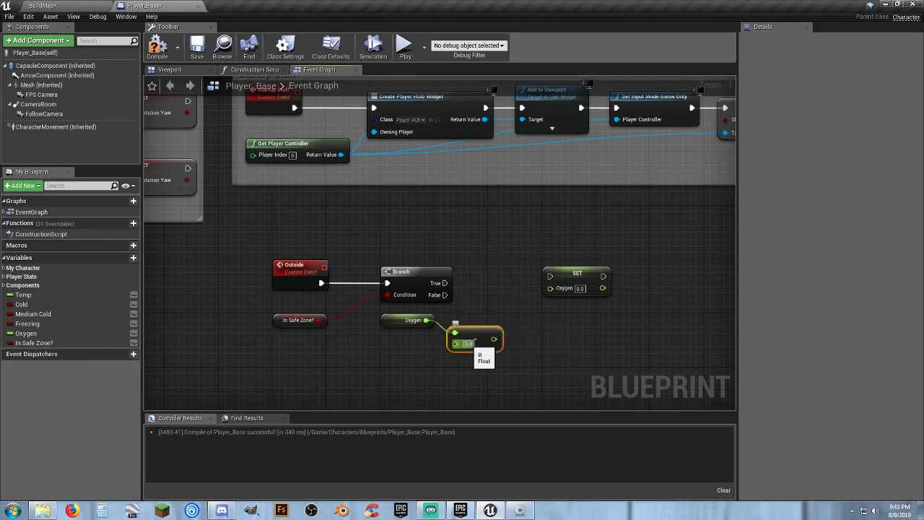
{"action": "type", "text": "10"}
{"action": "left_click", "coordinate": [482, 374]}
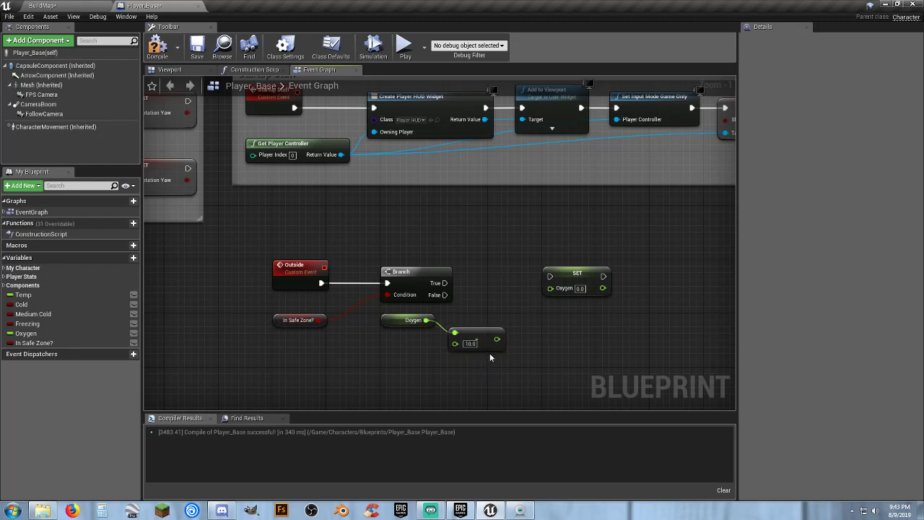
Connect the subtraction result and the Branch's True output to the Oxygen setter, aligning the setter with the Branch.
{"action": "left_click_drag", "start_coordinate": [496, 339], "coordinate": [550, 288]}
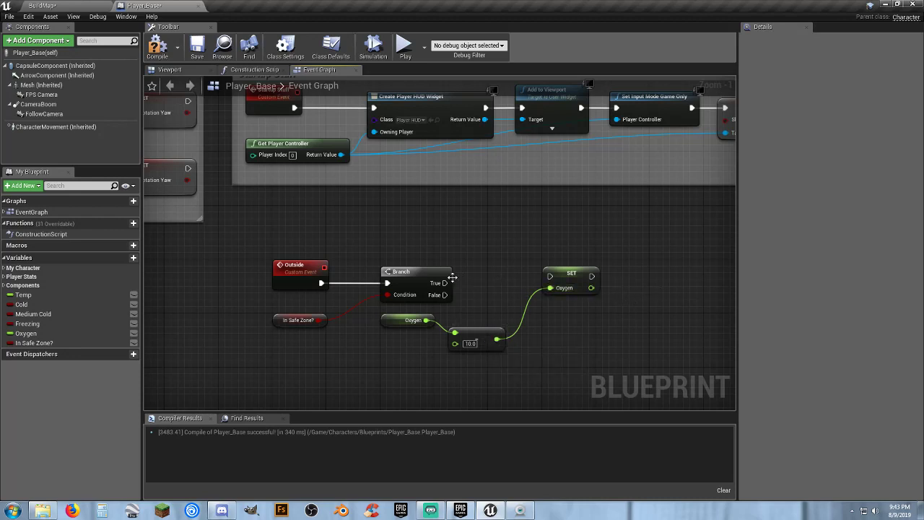
{"action": "left_click_drag", "start_coordinate": [444, 283], "coordinate": [549, 280]}
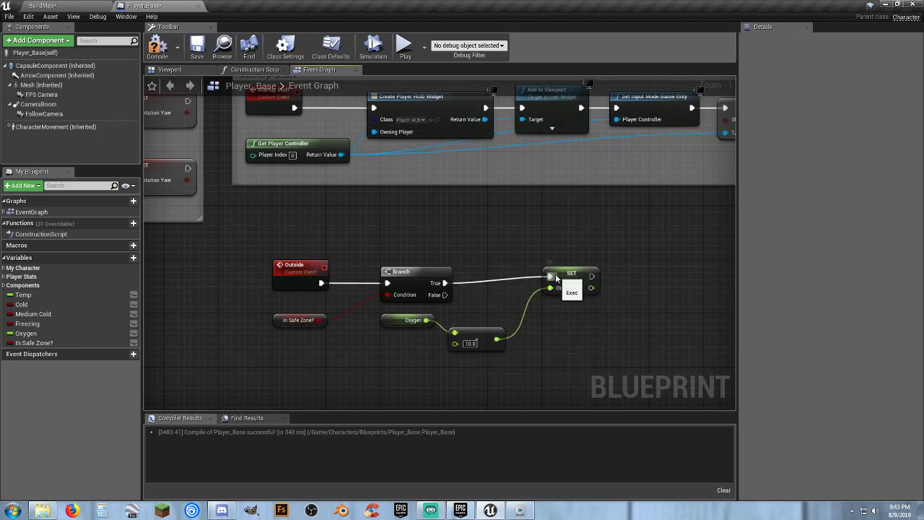
{"action": "left_click", "coordinate": [566, 280]}
{"action": "left_click", "coordinate": [566, 342]}
{"action": "right_click_drag", "start_coordinate": [565, 342], "coordinate": [539, 319]}
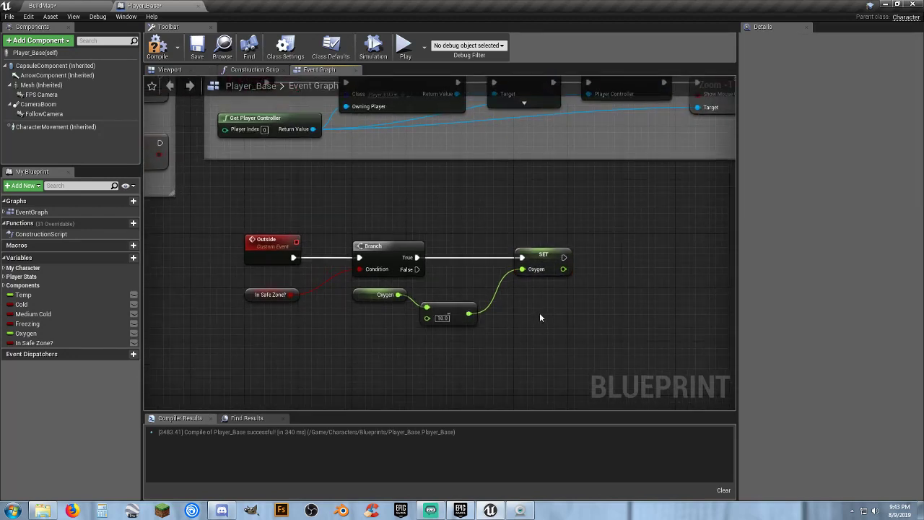
Add a Delay node after the Oxygen setter and align it with the execution chain.
{"action": "left_click_drag", "start_coordinate": [563, 257], "coordinate": [597, 262]}
{"action": "type", "text": "delo"}
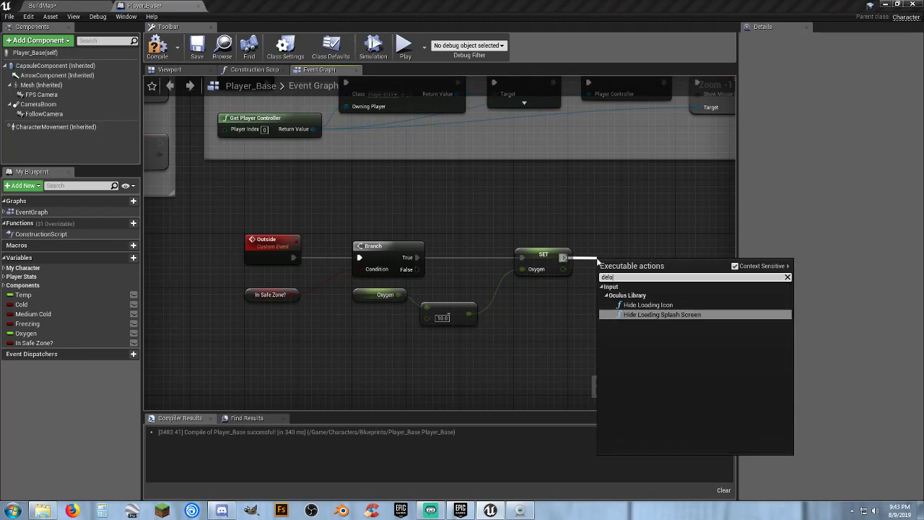
{"action": "key", "text": "BackSpace"}
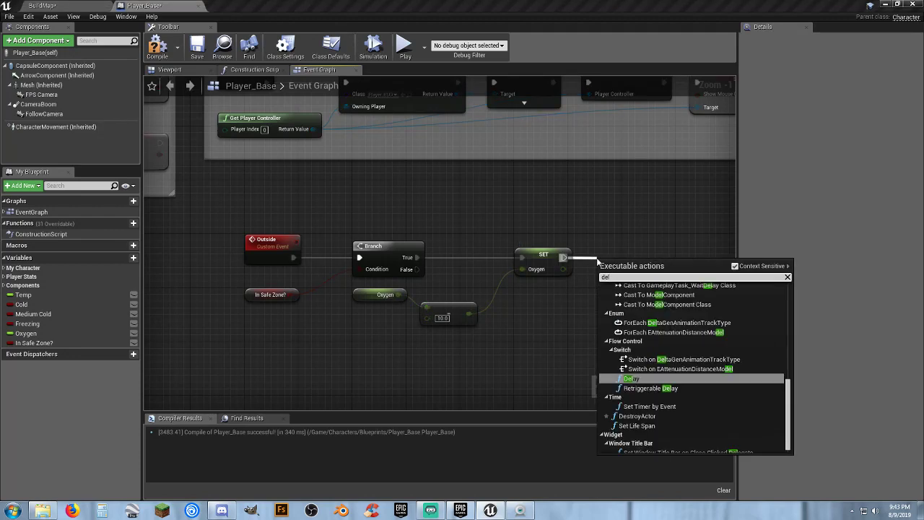
{"action": "type", "text": "at"}
{"action": "key", "text": "BackSpace"}
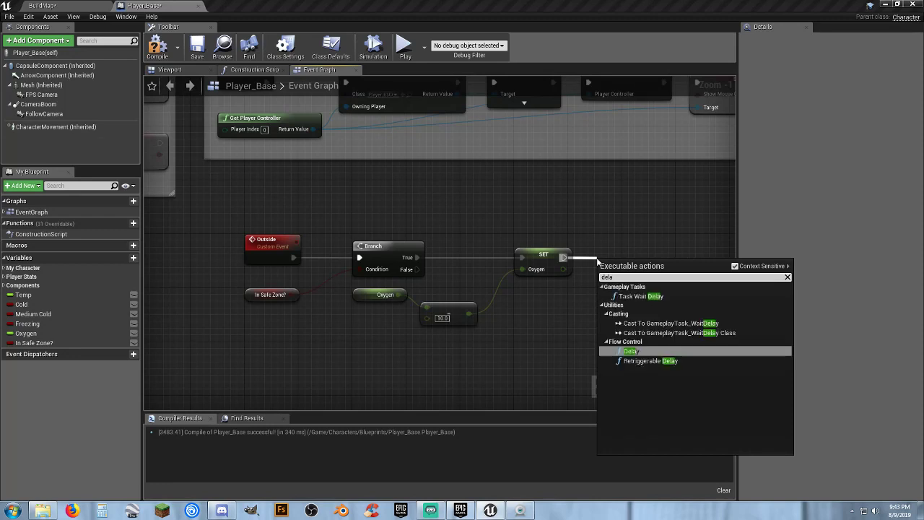
{"action": "key", "text": "Return"}
{"action": "left_click_drag", "start_coordinate": [626, 255], "coordinate": [648, 251]}
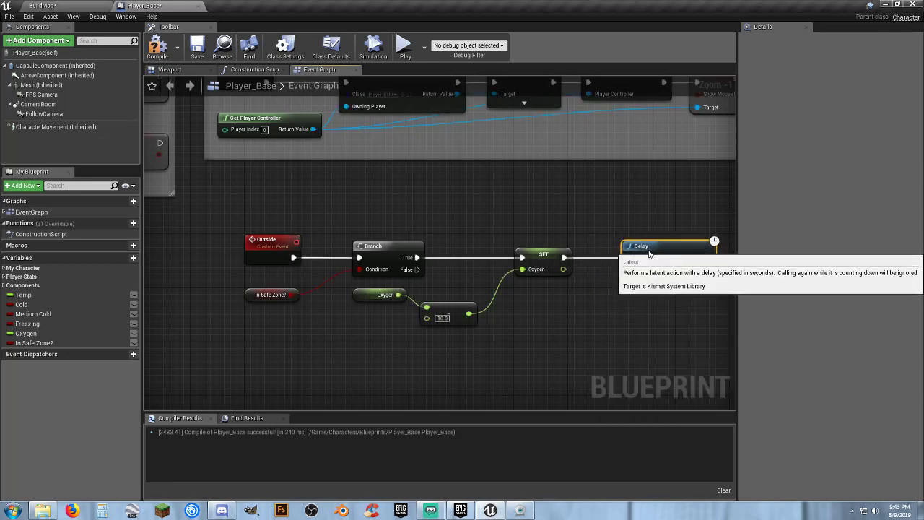
{"action": "left_click", "coordinate": [638, 306]}
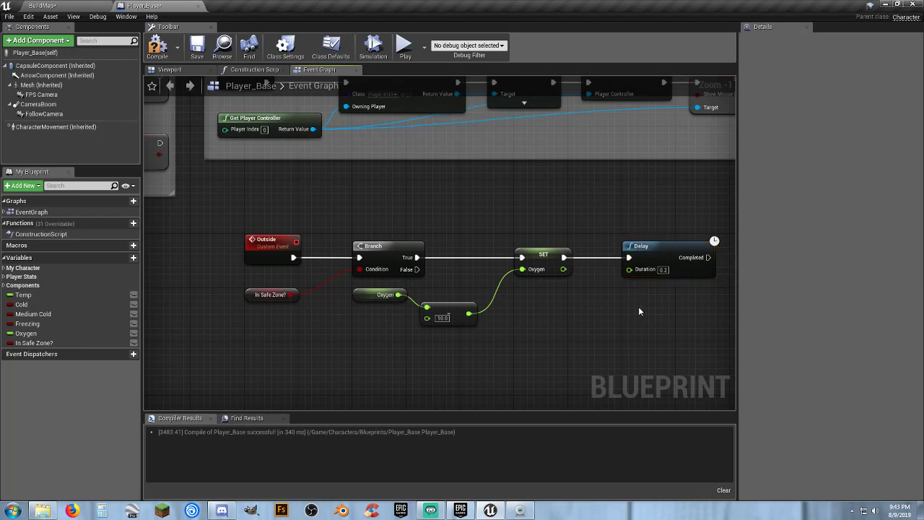
Set the Delay's duration to 1.0 and loop its Completed output back to the Branch input, placing the Delay lower than the setter.
{"action": "right_click_drag", "start_coordinate": [648, 306], "coordinate": [599, 295]}
{"action": "left_click", "coordinate": [613, 258]}
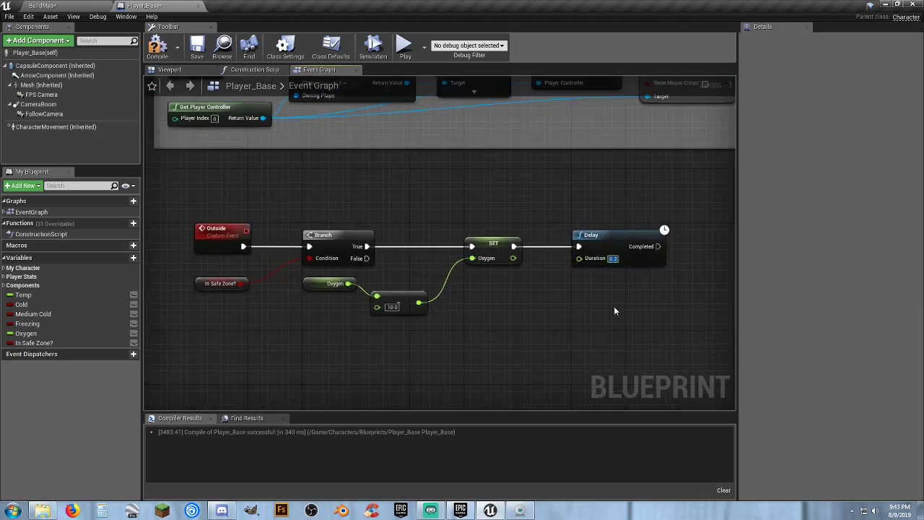
{"action": "type", "text": "1"}
{"action": "key", "text": "Return"}
{"action": "left_click_drag", "start_coordinate": [654, 246], "coordinate": [308, 249]}
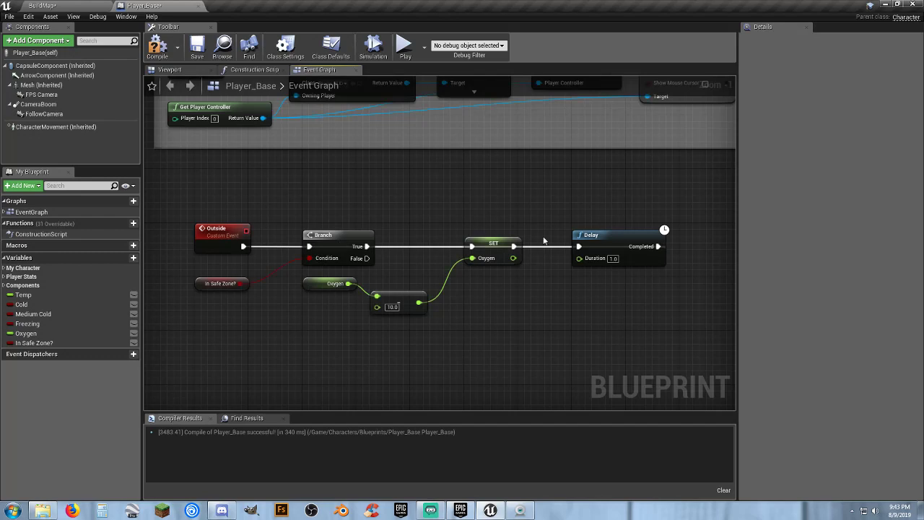
{"action": "left_click_drag", "start_coordinate": [608, 241], "coordinate": [608, 281]}
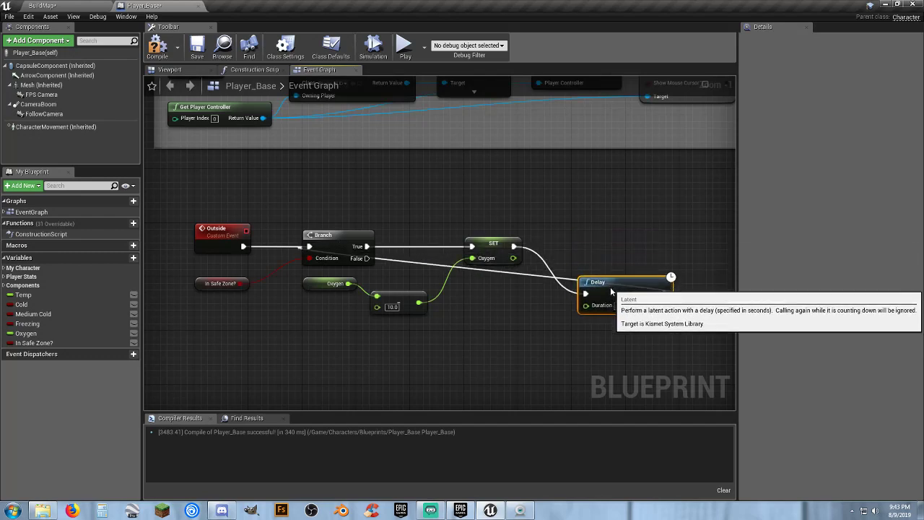
{"action": "right_click_drag", "start_coordinate": [505, 328], "coordinate": [506, 317]}
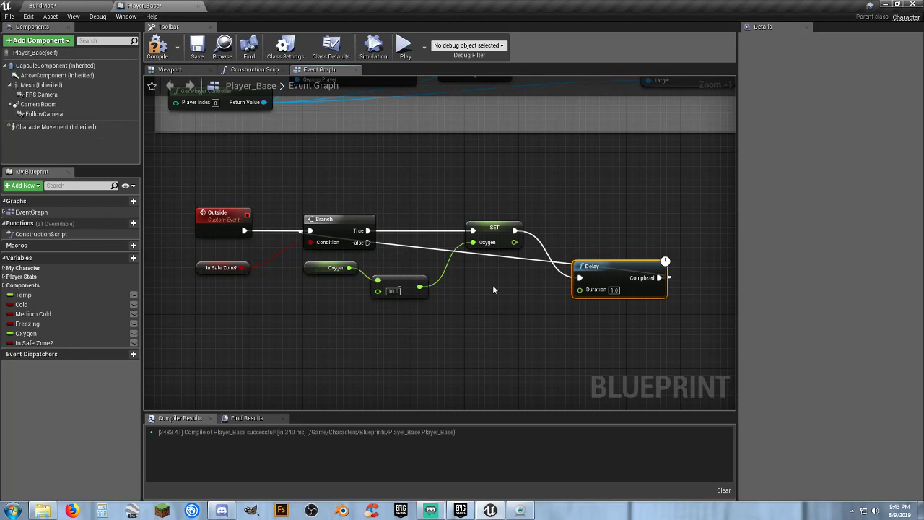
{"action": "right_click_drag", "start_coordinate": [493, 285], "coordinate": [497, 312]}
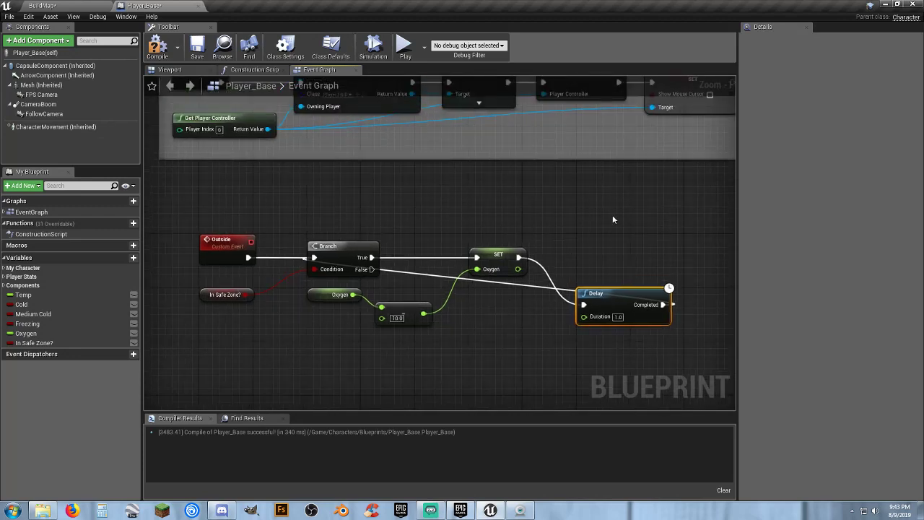
{"action": "right_click_drag", "start_coordinate": [613, 215], "coordinate": [593, 225]}
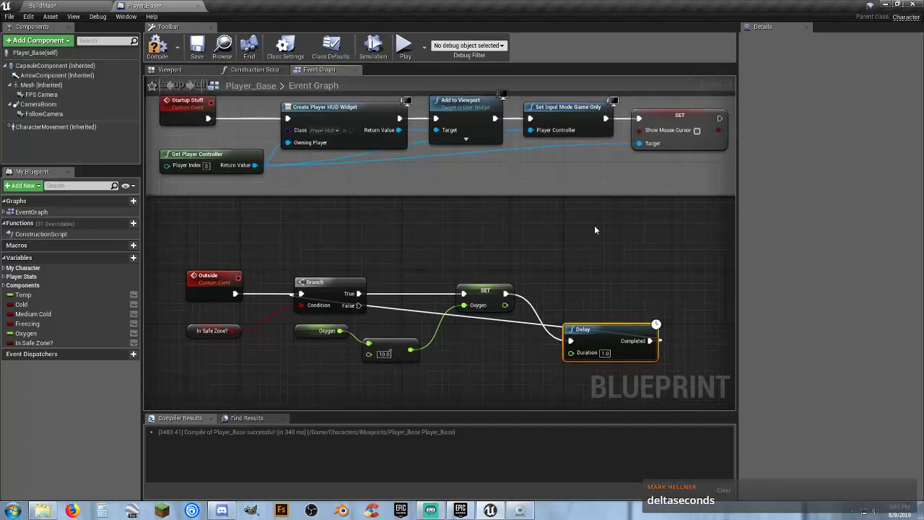
{"action": "right_click_drag", "start_coordinate": [412, 241], "coordinate": [454, 202]}
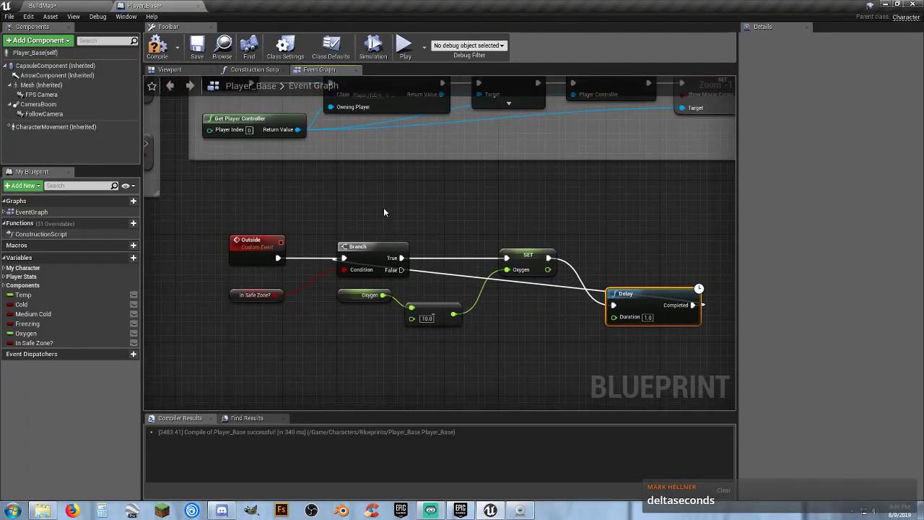
{"action": "right_click_drag", "start_coordinate": [414, 203], "coordinate": [448, 249]}
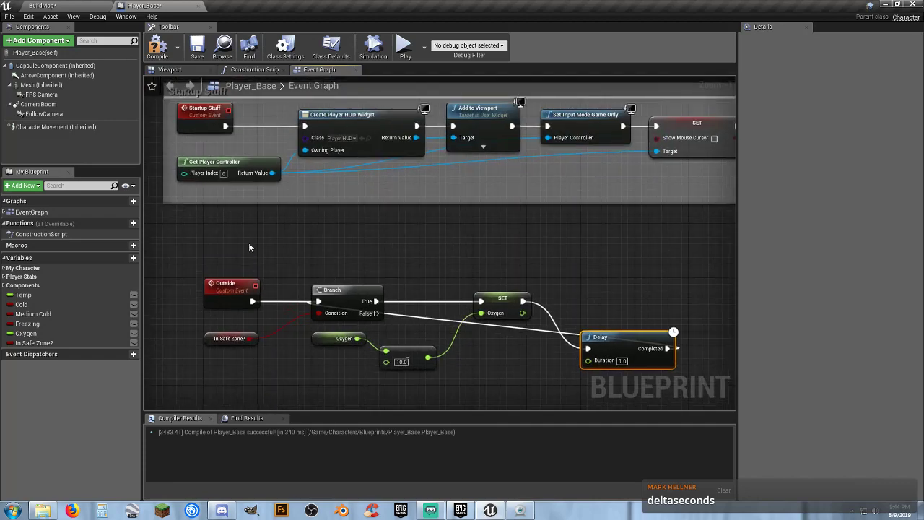
{"action": "left_click_drag", "start_coordinate": [199, 252], "coordinate": [653, 378]}
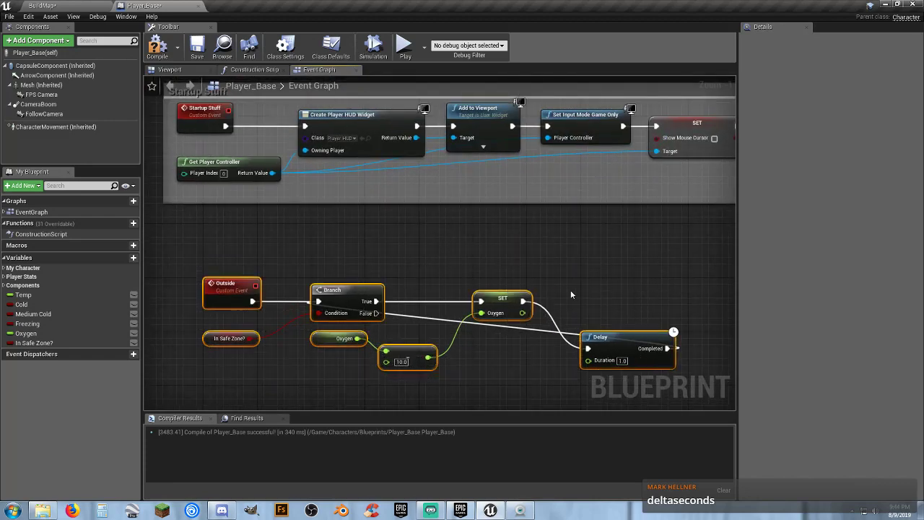
{"action": "left_click", "coordinate": [547, 269]}
Widen the Startup Stuff comment box and call Outside after the Show Mouse Cursor setter, aligned with the chain.
{"action": "right_click_drag", "start_coordinate": [562, 246], "coordinate": [342, 282]}
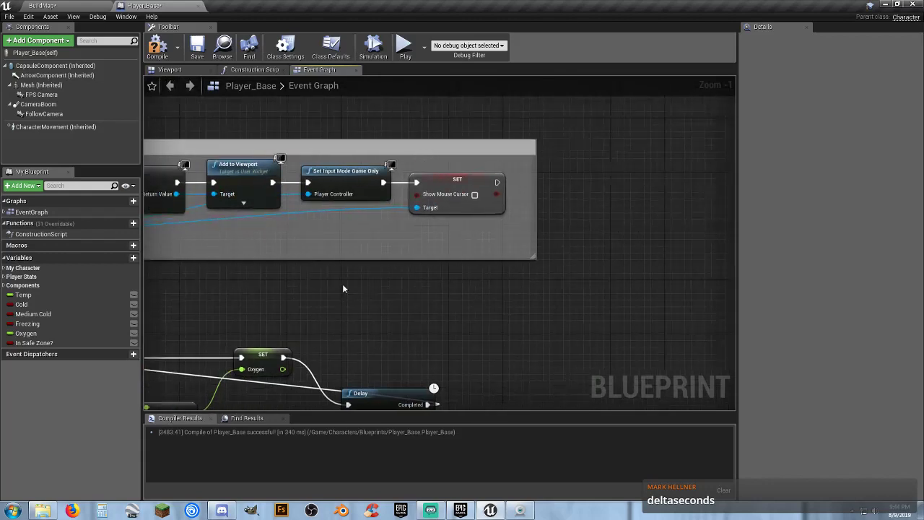
{"action": "left_click_drag", "start_coordinate": [535, 226], "coordinate": [657, 223]}
{"action": "left_click_drag", "start_coordinate": [496, 182], "coordinate": [549, 182]}
{"action": "type", "text": "out"}
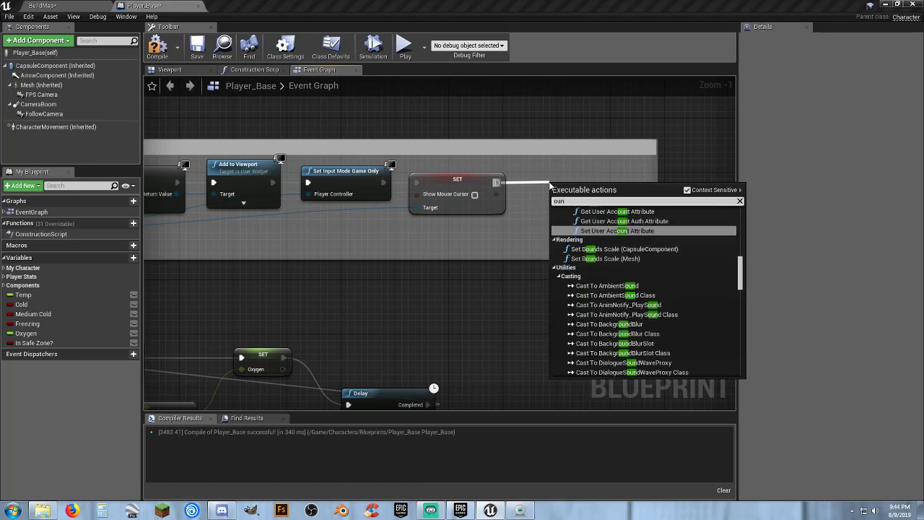
{"action": "key", "text": "Return"}
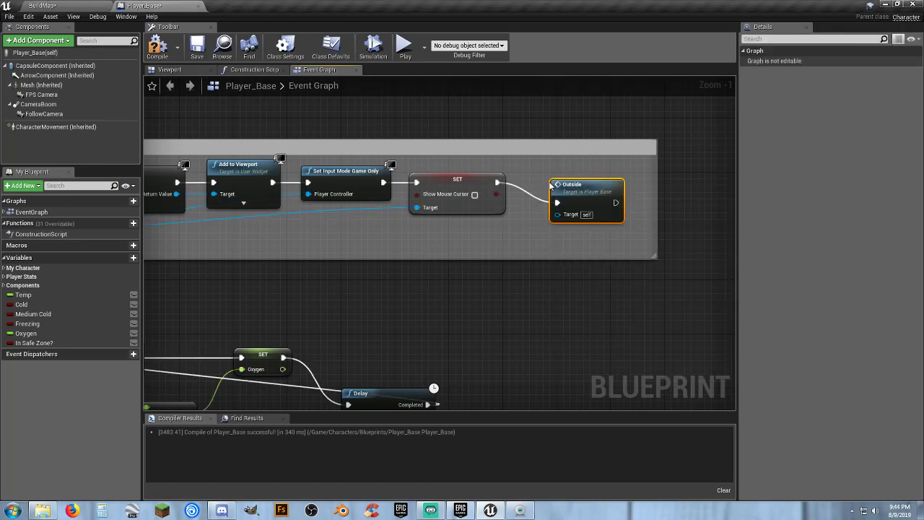
{"action": "left_click_drag", "start_coordinate": [552, 186], "coordinate": [576, 169]}
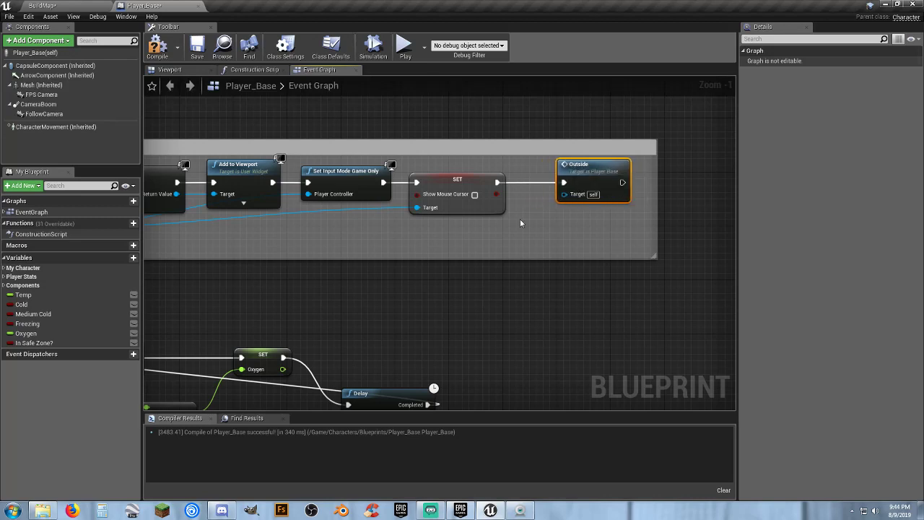
Compile and save the Player_Base blueprint, and open the BP_MiniPod blueprint from the Gadgets folder.
{"action": "left_click", "coordinate": [157, 47]}
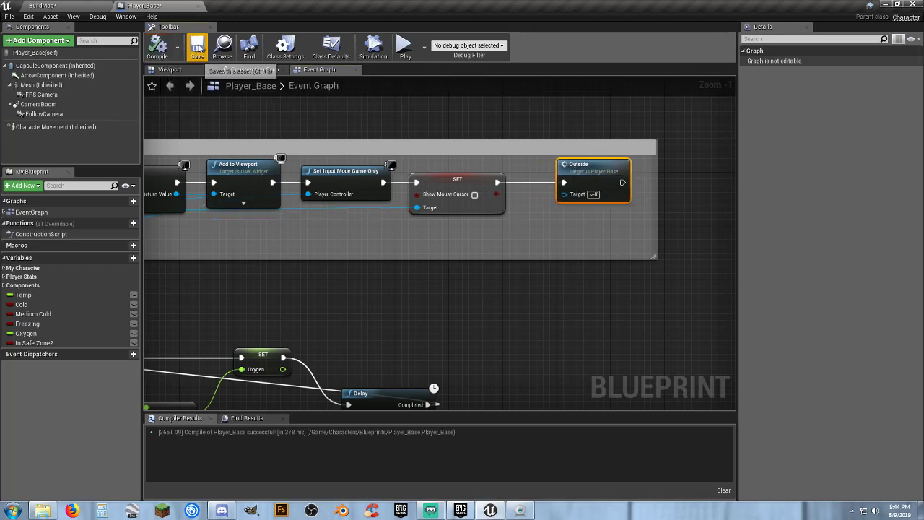
{"action": "right_click_drag", "start_coordinate": [284, 280], "coordinate": [535, 190]}
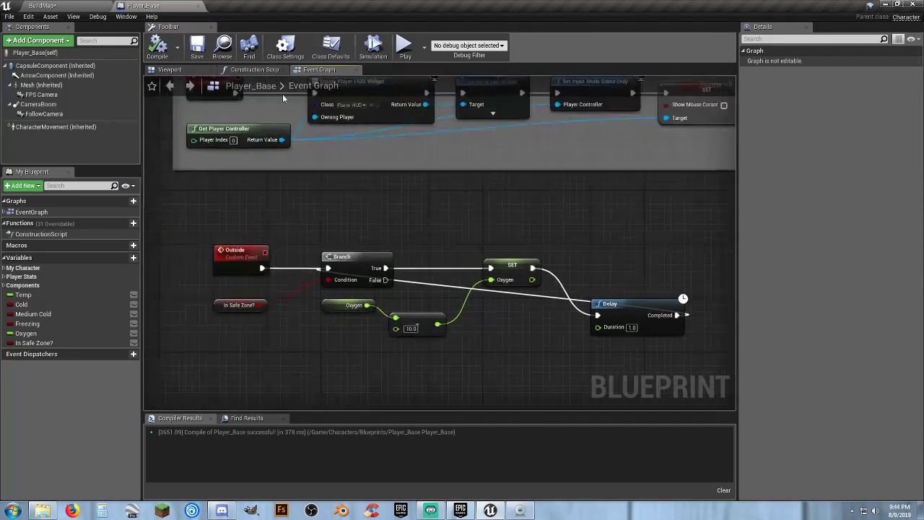
{"action": "left_click", "coordinate": [81, 5]}
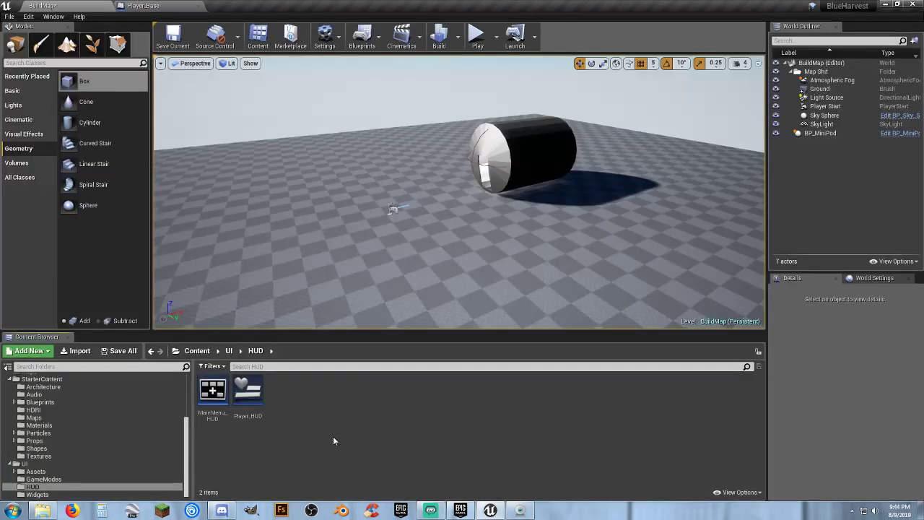
{"action": "scroll", "coordinate": [52, 387], "scroll_direction": "up", "scroll_amount": 3}
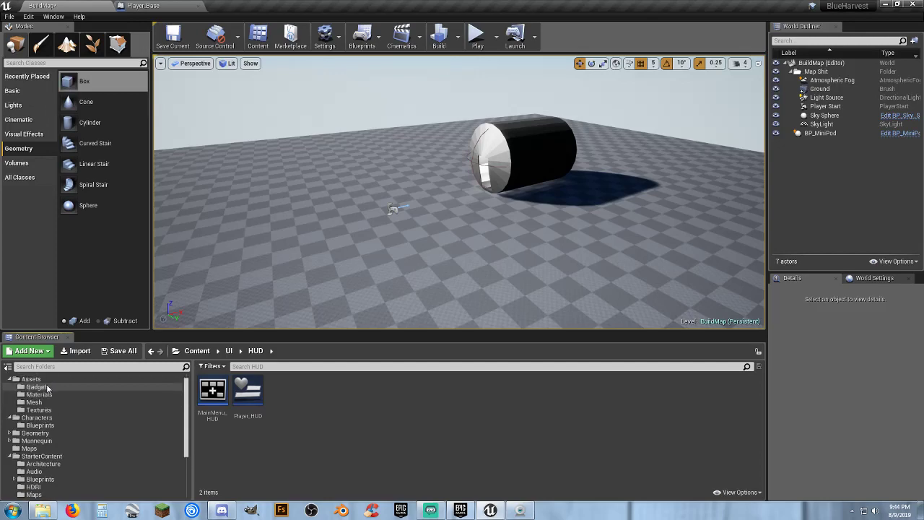
{"action": "left_click", "coordinate": [39, 396]}
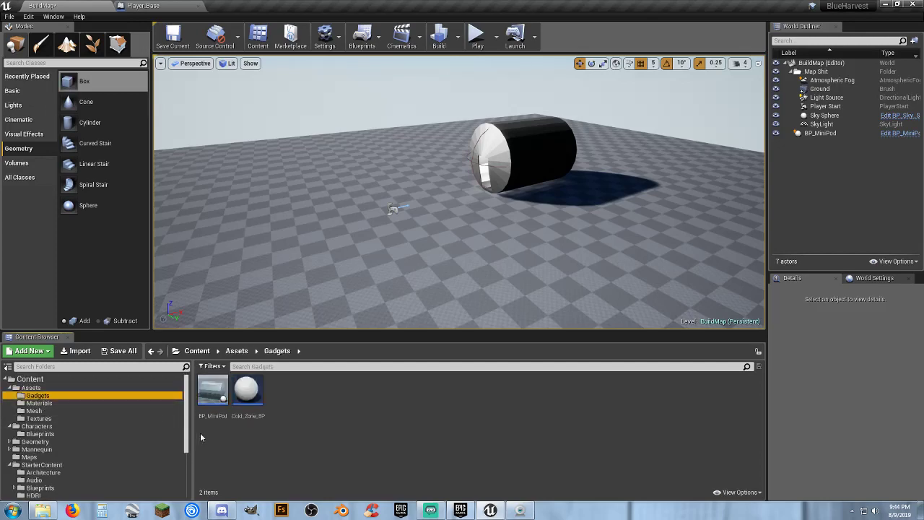
{"action": "double_click", "coordinate": [213, 392]}
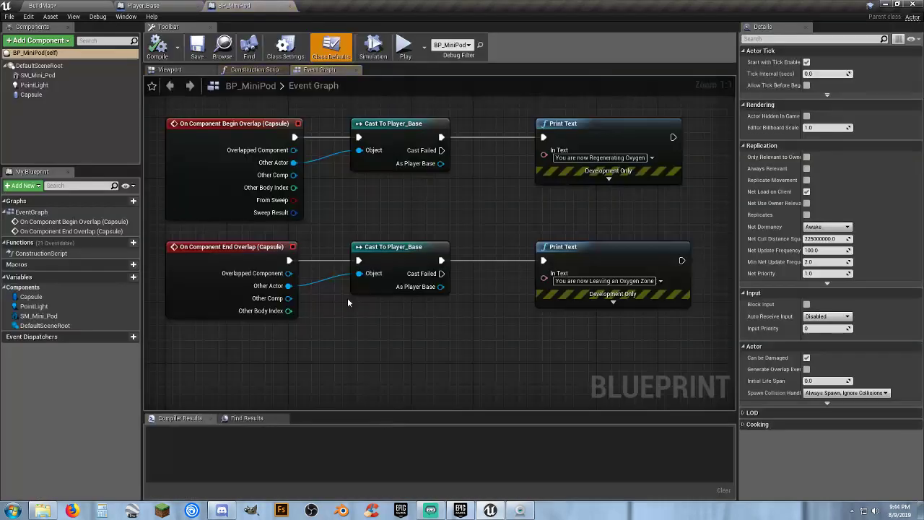
Move both Print Text nodes farther from the Cast To Player_Base nodes to make room between them.
{"action": "left_click_drag", "start_coordinate": [460, 324], "coordinate": [626, 132]}
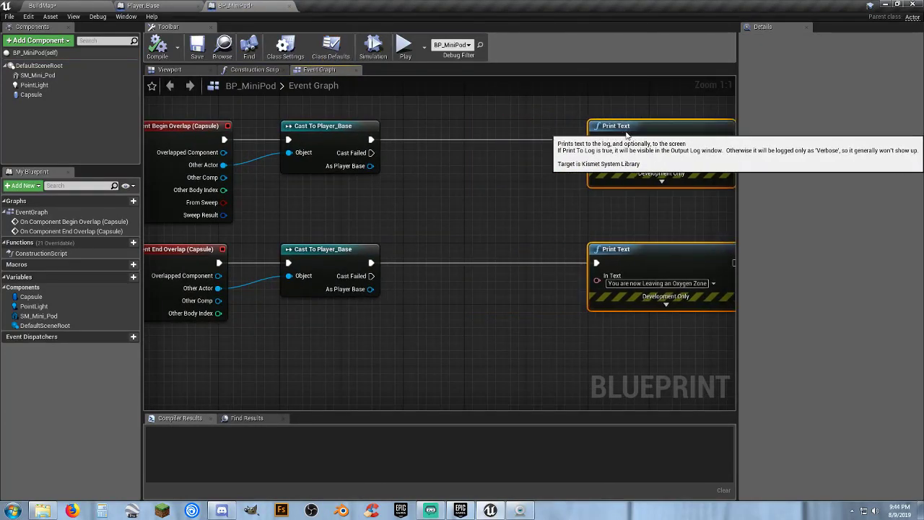
{"action": "left_click", "coordinate": [451, 155]}
{"action": "left_click_drag", "start_coordinate": [370, 166], "coordinate": [400, 180]}
{"action": "type", "text": "isi"}
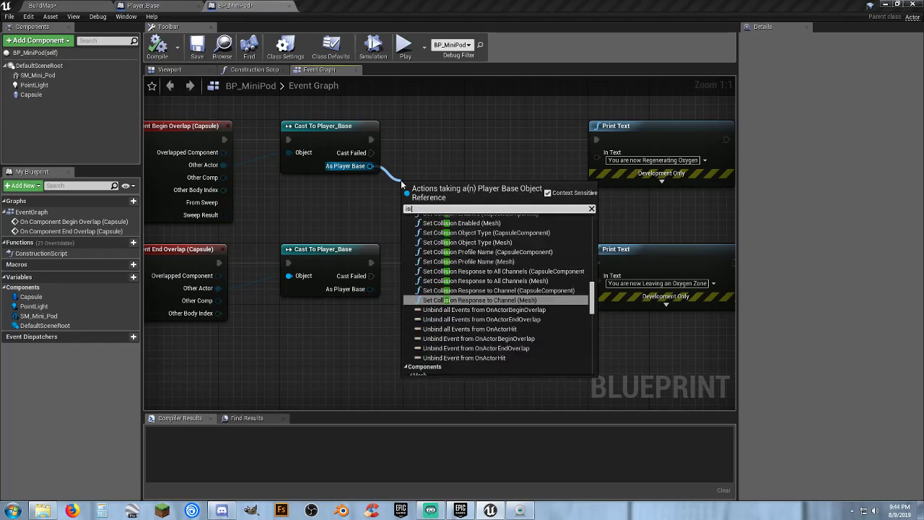
{"action": "key", "text": "BackSpace"}
{"action": "key", "text": "BackSpace"}
{"action": "key", "text": "BackSpace"}
{"action": "type", "text": "safe"}
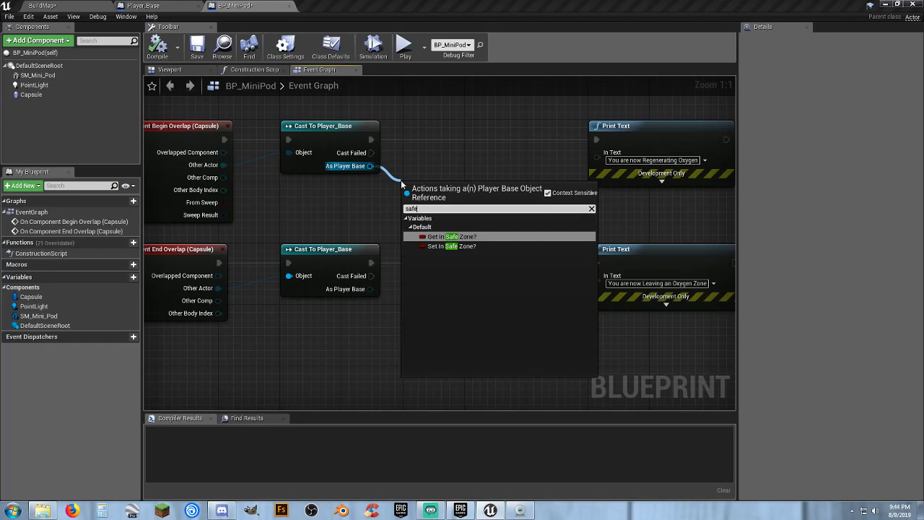
{"action": "left_click", "coordinate": [449, 236]}
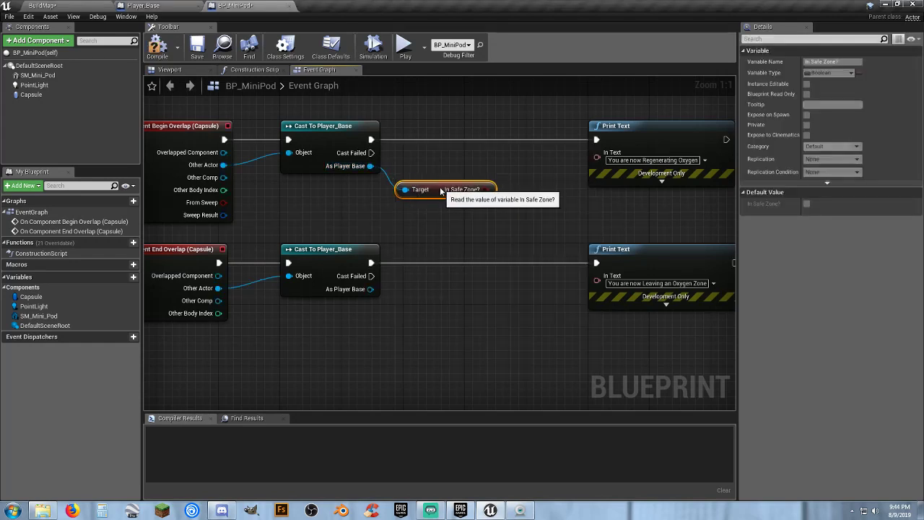
{"action": "left_click_drag", "start_coordinate": [498, 213], "coordinate": [453, 190]}
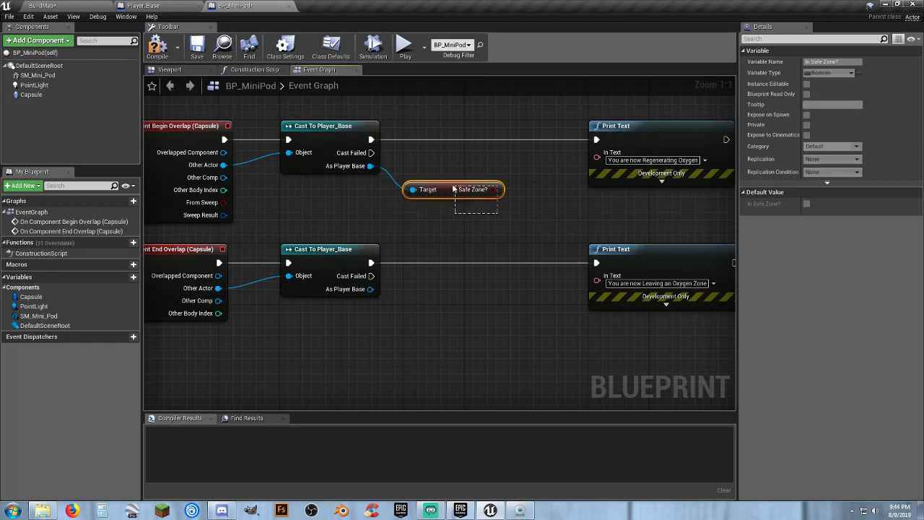
{"action": "key", "text": "Delete"}
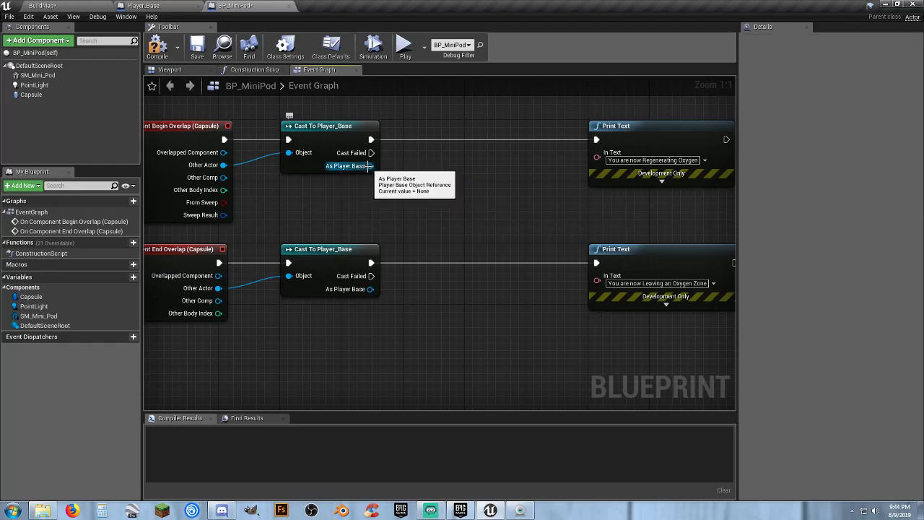
Add an In Safe Zone? setter targeting the As Player Base output of the begin-overlap cast.
{"action": "left_click_drag", "start_coordinate": [370, 166], "coordinate": [396, 170]}
{"action": "type", "text": "safe"}
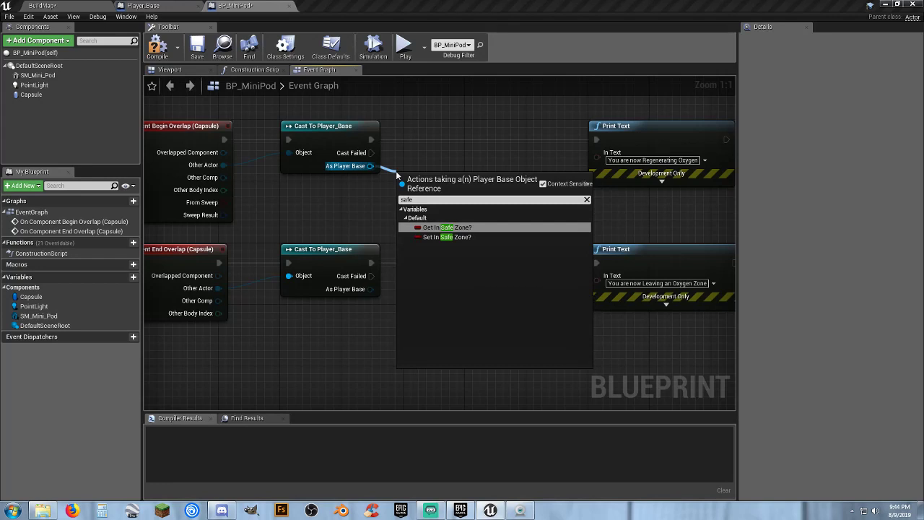
{"action": "key", "text": "Down"}
{"action": "key", "text": "Return"}
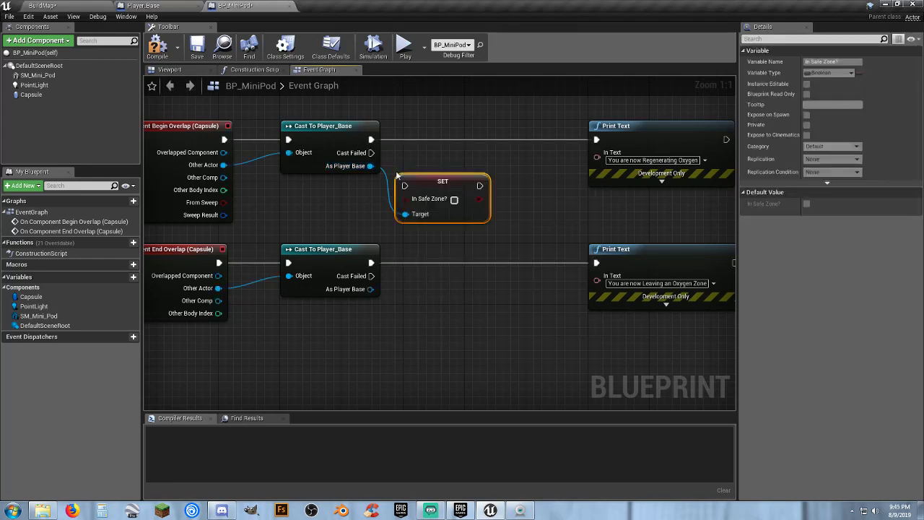
Duplicate the In Safe Zone? setter and wire it between the end-overlap cast and its Print Text, targeting As Player Base and aligned in line.
{"action": "left_click", "coordinate": [448, 290]}
{"action": "key", "text": "ctrl+v"}
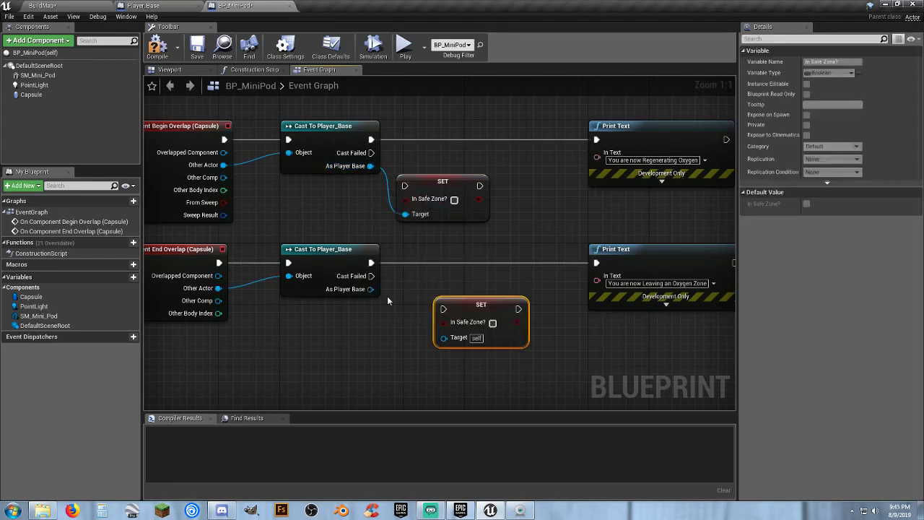
{"action": "left_click_drag", "start_coordinate": [373, 288], "coordinate": [372, 262]}
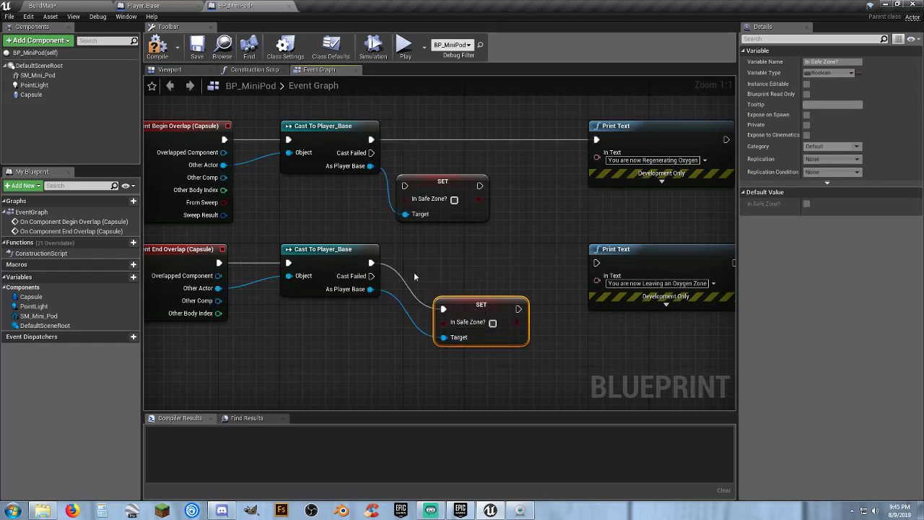
{"action": "left_click_drag", "start_coordinate": [522, 308], "coordinate": [596, 263]}
{"action": "left_click_drag", "start_coordinate": [466, 308], "coordinate": [436, 263]}
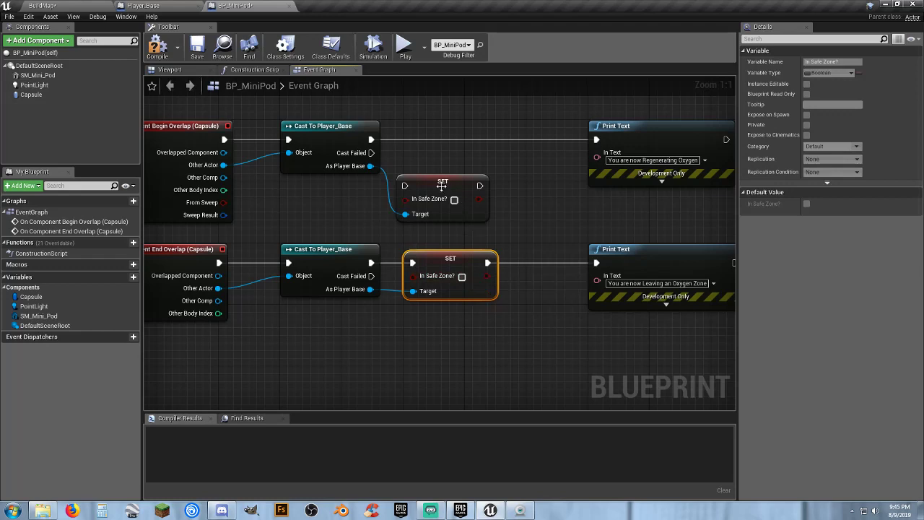
Wire the begin-overlap In Safe Zone? setter between its Cast To Player_Base and Print Text nodes, and align it in line.
{"action": "left_click_drag", "start_coordinate": [409, 189], "coordinate": [370, 140]}
{"action": "left_click_drag", "start_coordinate": [480, 185], "coordinate": [597, 140]}
{"action": "left_click_drag", "start_coordinate": [423, 181], "coordinate": [431, 136]}
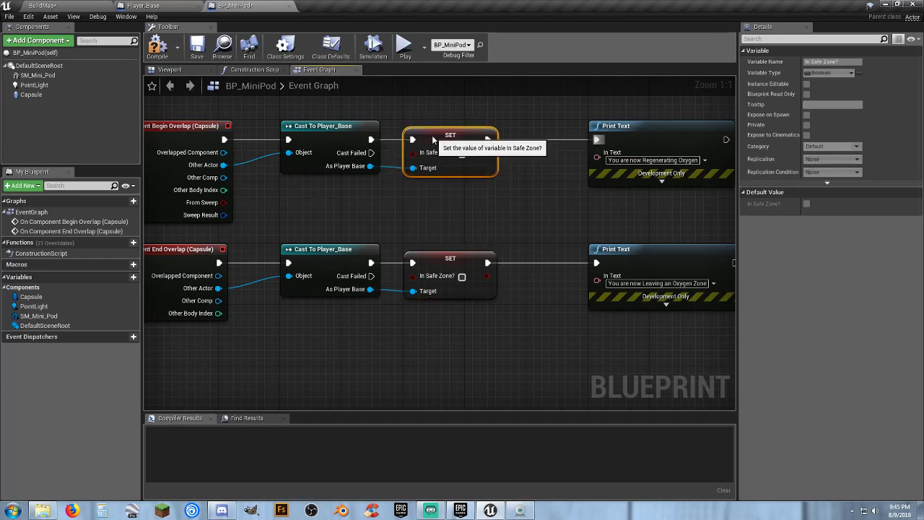
Set In Safe Zone? to true on the begin-overlap setter, and compile and save BP_MiniPod.
{"action": "left_click", "coordinate": [462, 153]}
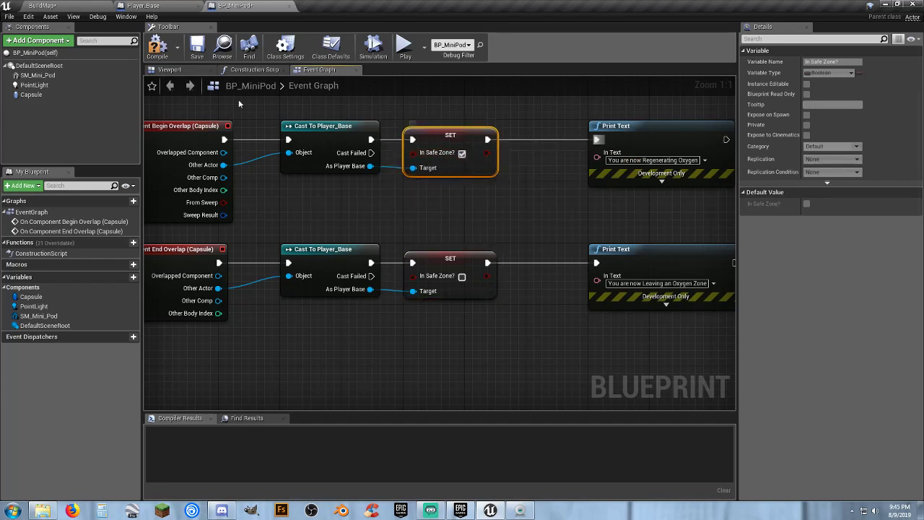
{"action": "left_click", "coordinate": [157, 47]}
{"action": "left_click", "coordinate": [197, 49]}
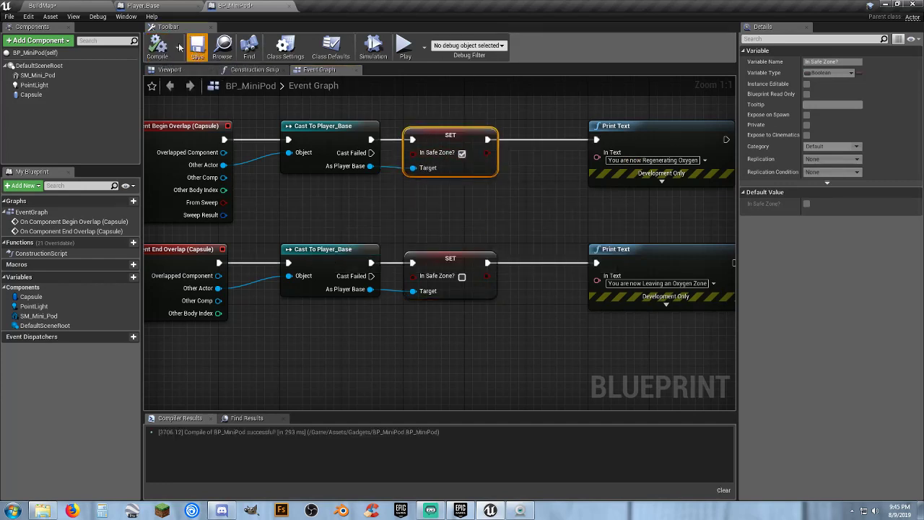
Play-test BuildMap by running the character into and out of the mini pod while checking the oxygen bar.
{"action": "left_click", "coordinate": [71, 6]}
{"action": "left_click", "coordinate": [477, 36]}
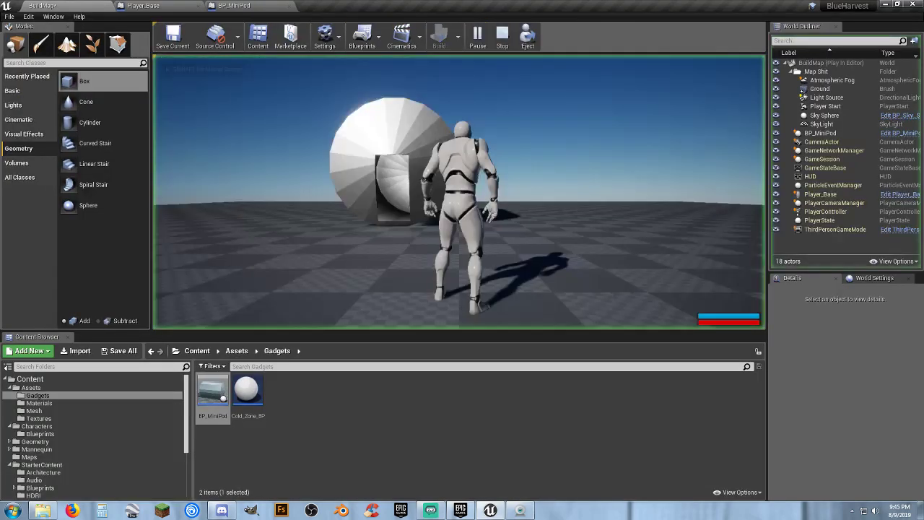
{"action": "key", "text": "a"}
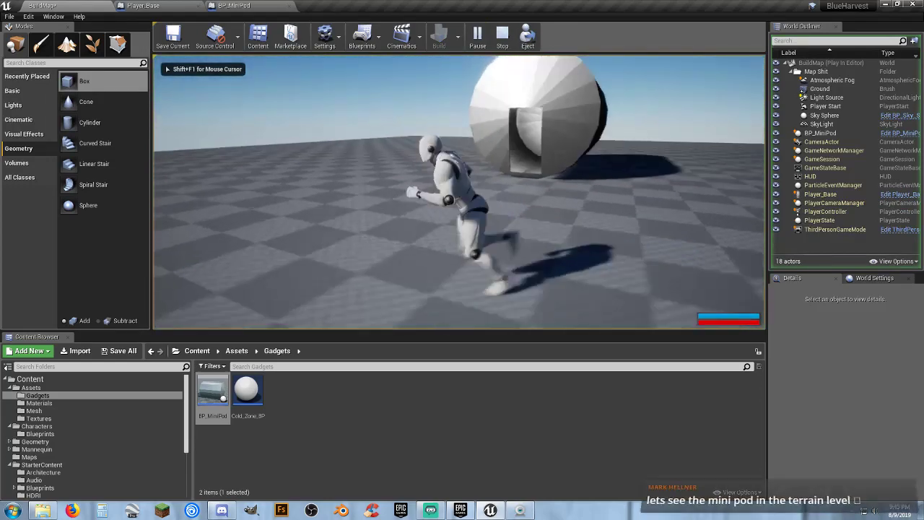
{"action": "key", "text": "s"}
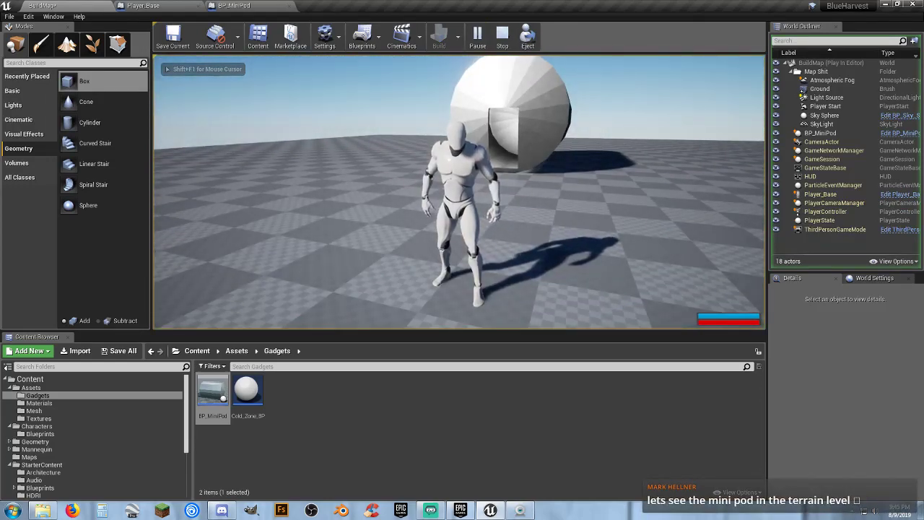
{"action": "key", "text": "w"}
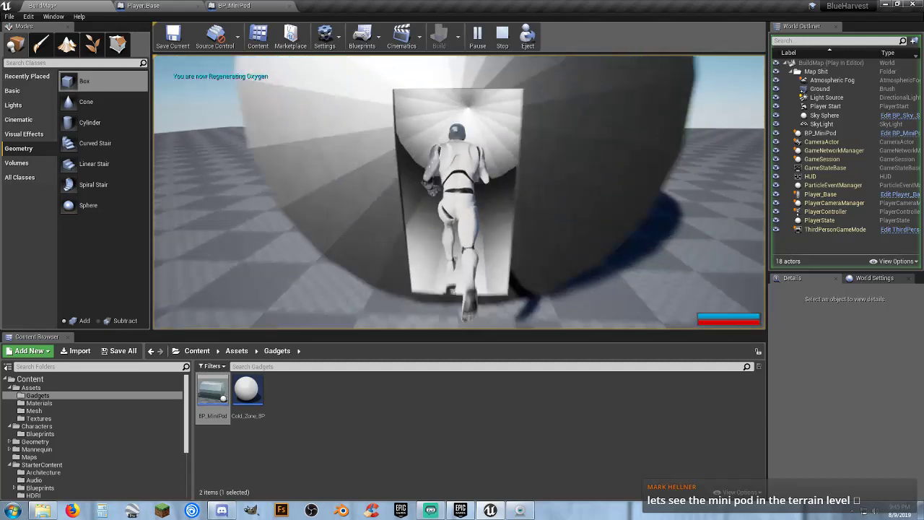
{"action": "key", "text": "s"}
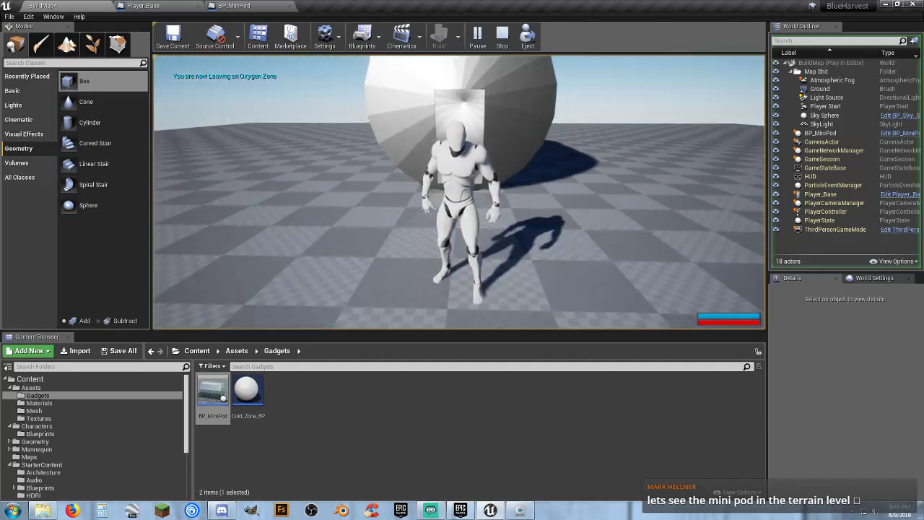
{"action": "key", "text": "Escape"}
In the Player_Base event graph, rewire the oxygen-reducing Set Oxygen node from the Branch's True output to its False output.
{"action": "left_click", "coordinate": [174, 7]}
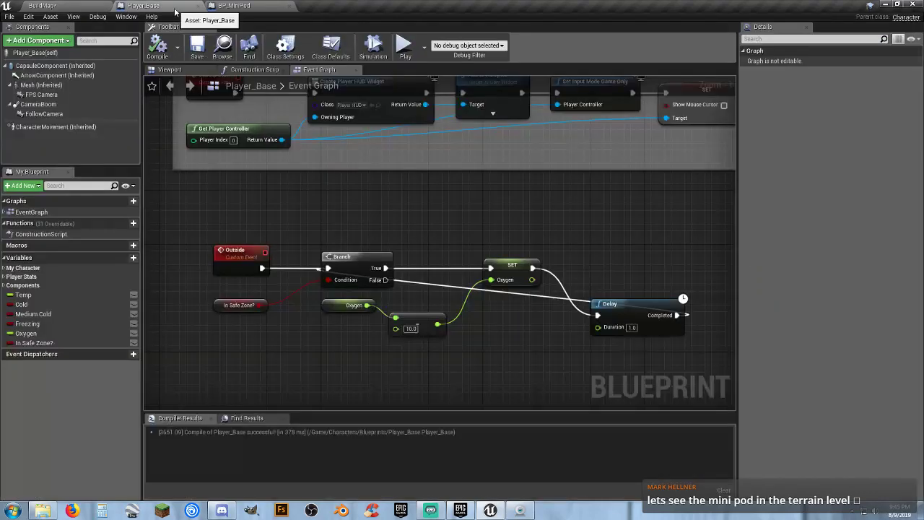
{"action": "left_click", "coordinate": [497, 213]}
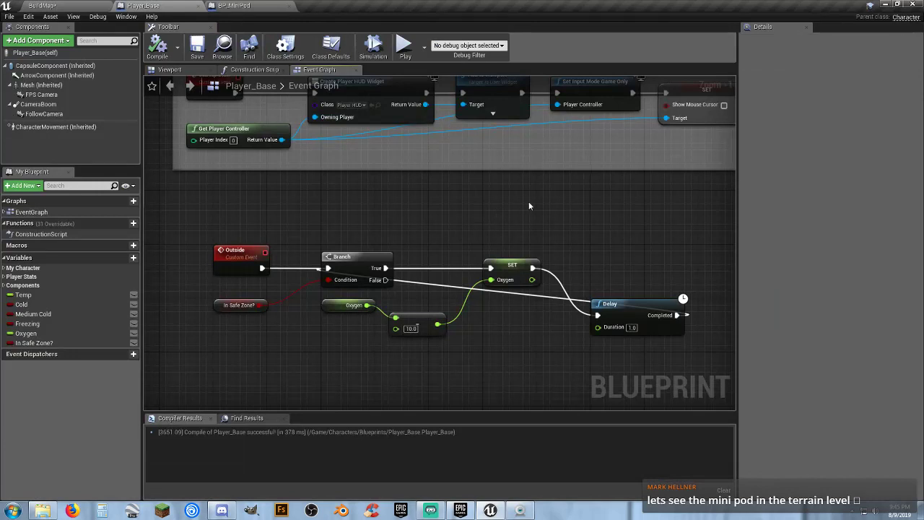
{"action": "left_click", "coordinate": [34, 342]}
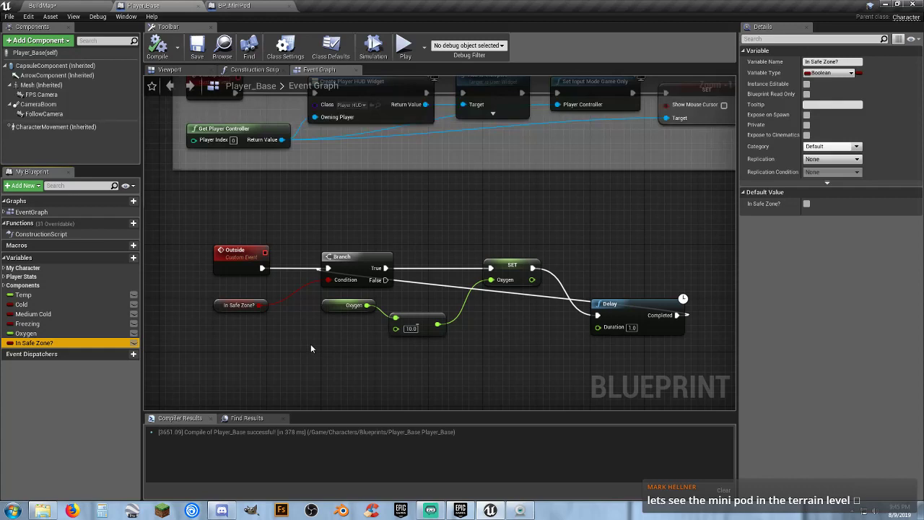
{"action": "right_click_drag", "start_coordinate": [345, 352], "coordinate": [298, 380]}
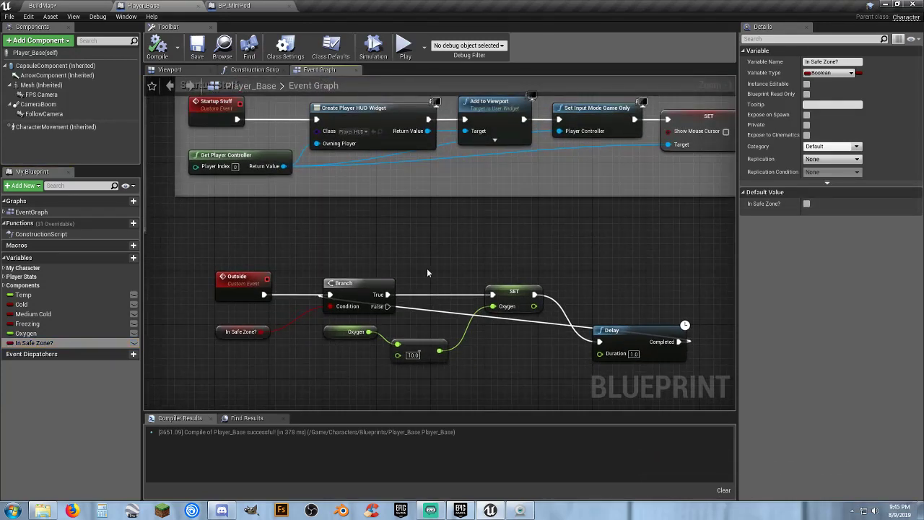
{"action": "right_click_drag", "start_coordinate": [440, 263], "coordinate": [432, 247]}
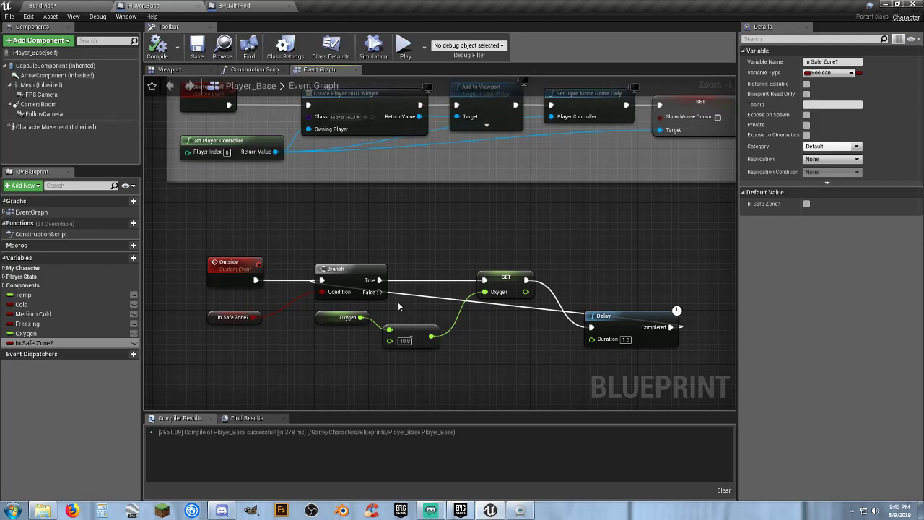
{"action": "left_click_drag", "start_coordinate": [376, 291], "coordinate": [483, 281]}
{"action": "left_click_drag", "start_coordinate": [407, 280], "coordinate": [396, 278], "text": "ctrl"}
{"action": "left_click", "coordinate": [414, 266]}
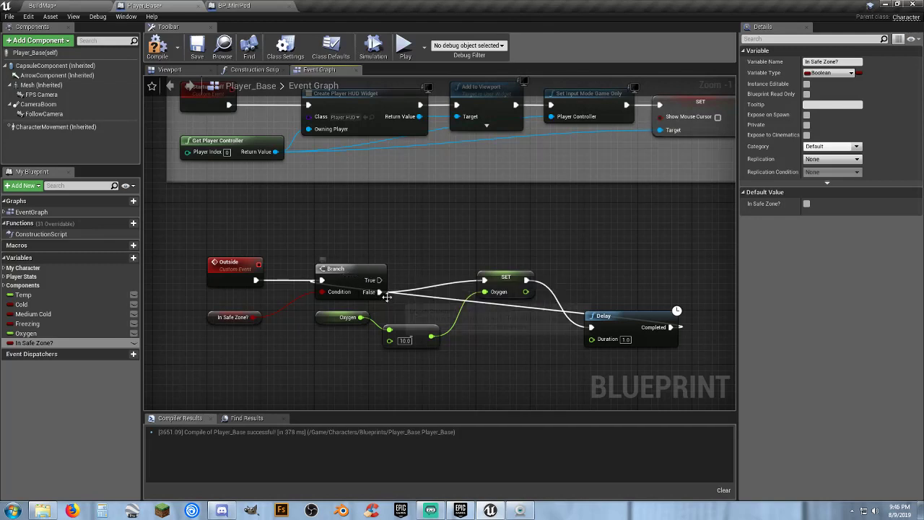
Add a Set Oxygen node with a value of 100.0 on the Branch's True output, and compile Player_Base.
{"action": "left_click", "coordinate": [215, 315]}
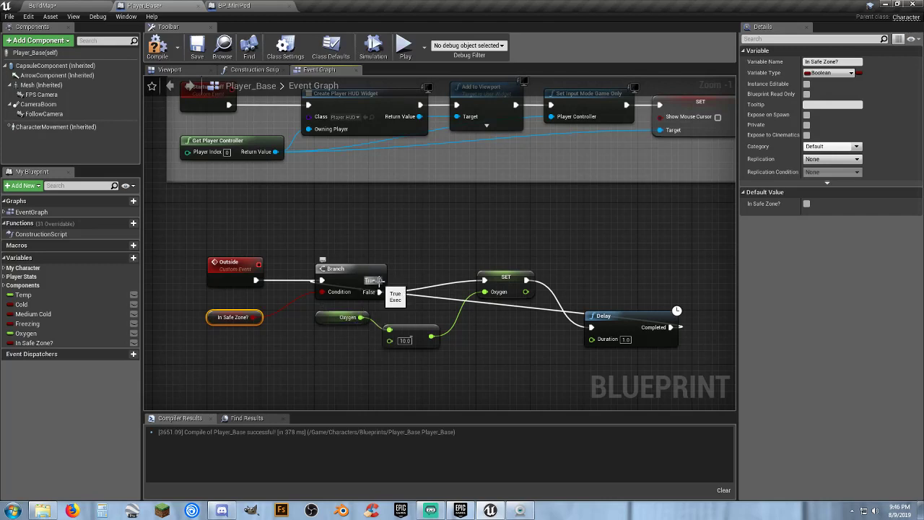
{"action": "left_click_drag", "start_coordinate": [377, 280], "coordinate": [469, 233]}
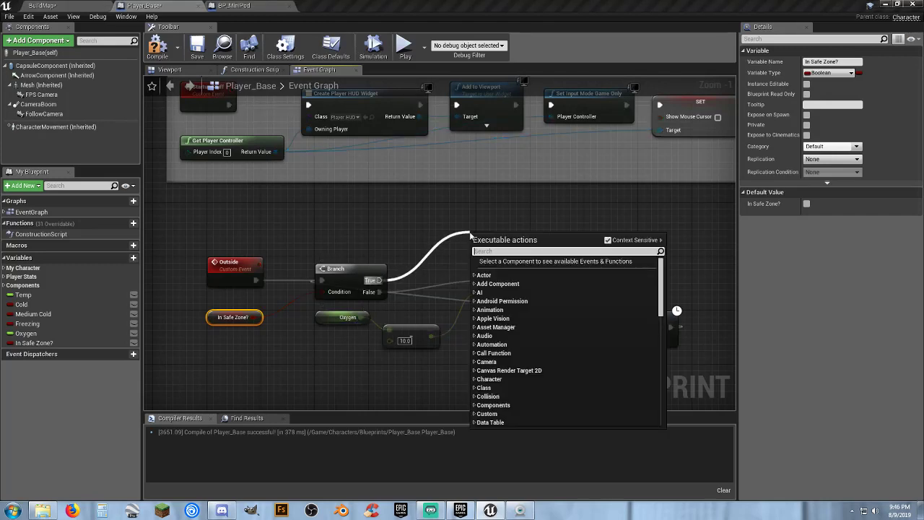
{"action": "type", "text": "setoxy"}
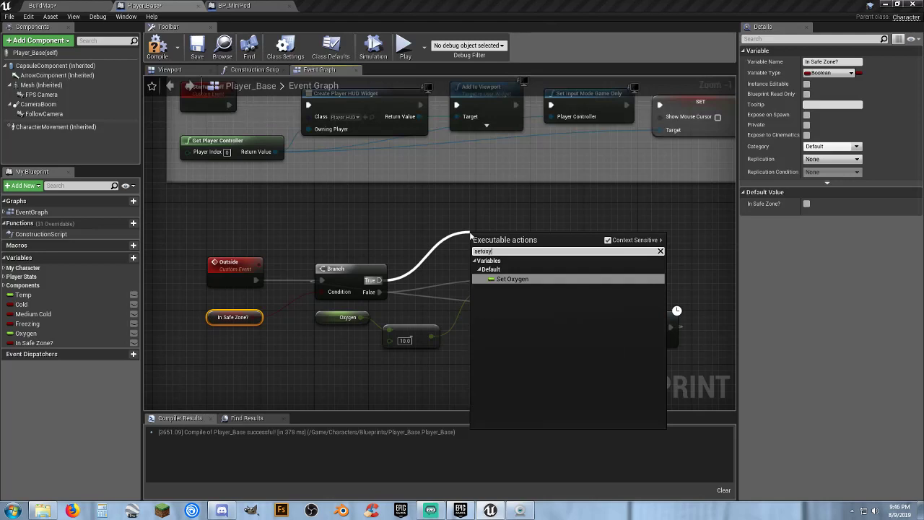
{"action": "left_click", "coordinate": [517, 279]}
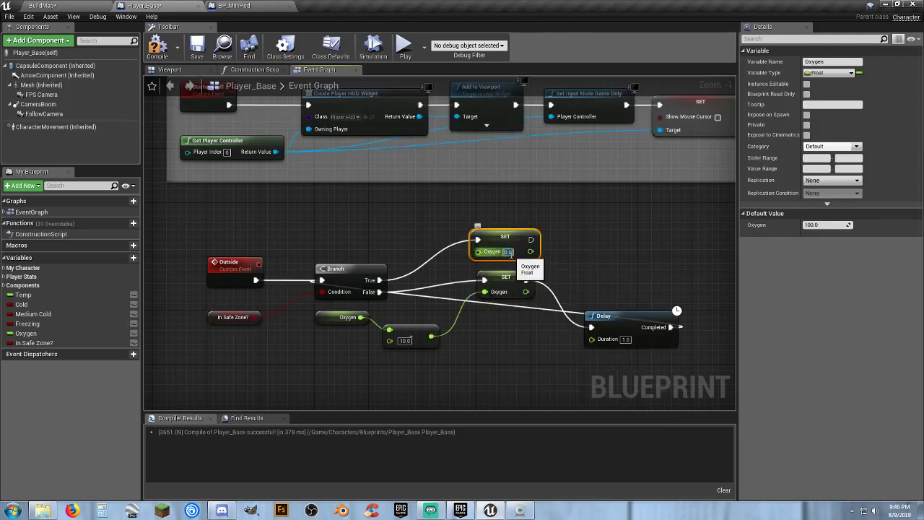
{"action": "left_click", "coordinate": [574, 240]}
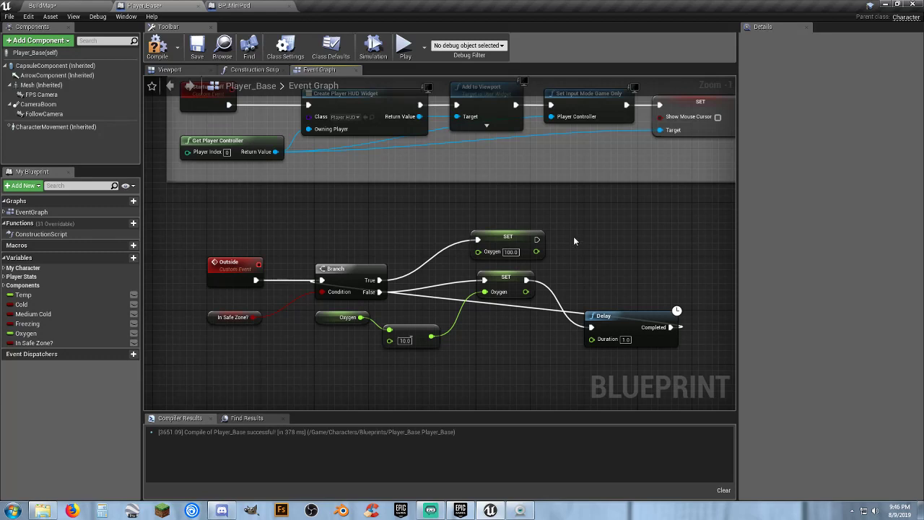
{"action": "left_click", "coordinate": [157, 47]}
Play-test BuildMap again, running outside, into the mini pod and back out to check how oxygen drains and refills.
{"action": "left_click", "coordinate": [89, 8]}
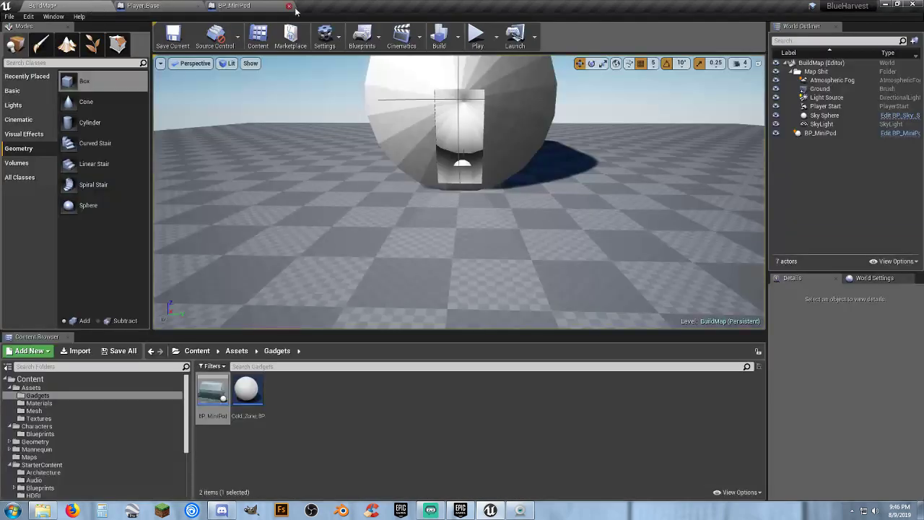
{"action": "left_click", "coordinate": [475, 34]}
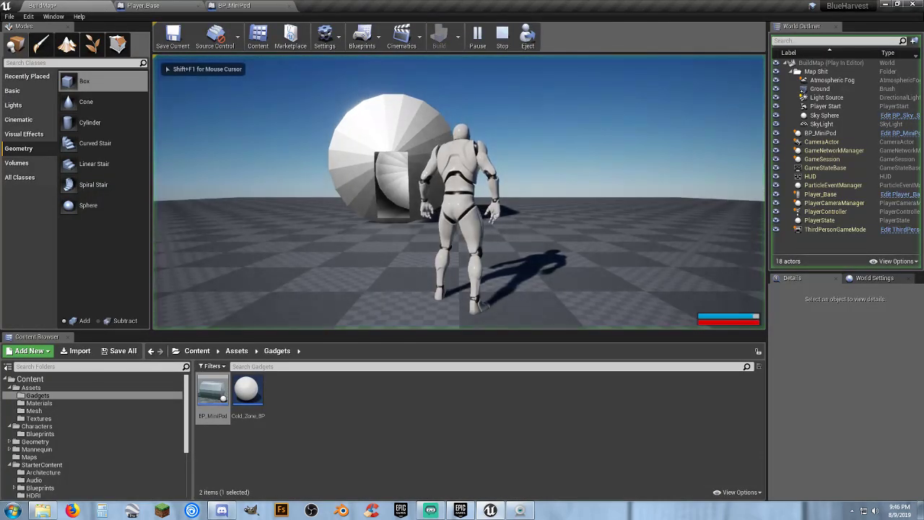
{"action": "key", "text": "w"}
{"action": "key", "text": "s"}
{"action": "key", "text": "a"}
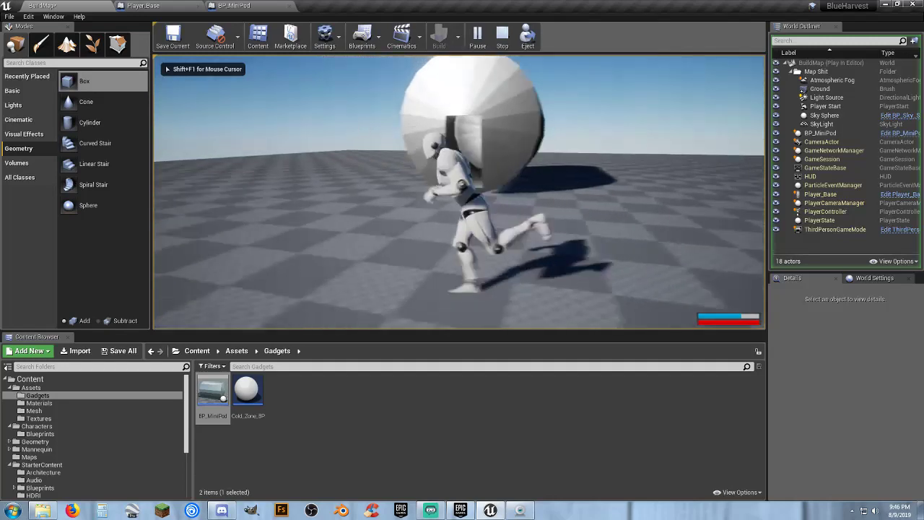
{"action": "key", "text": "w"}
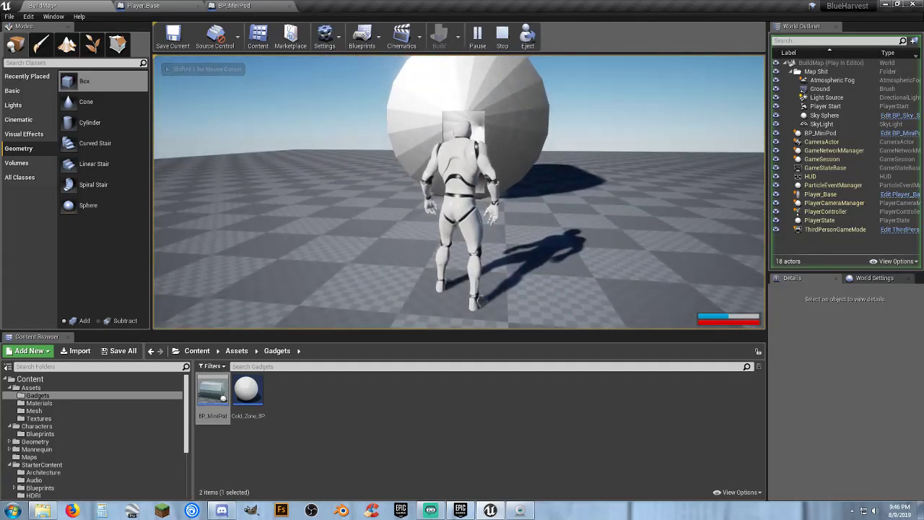
{"action": "key", "text": "w"}
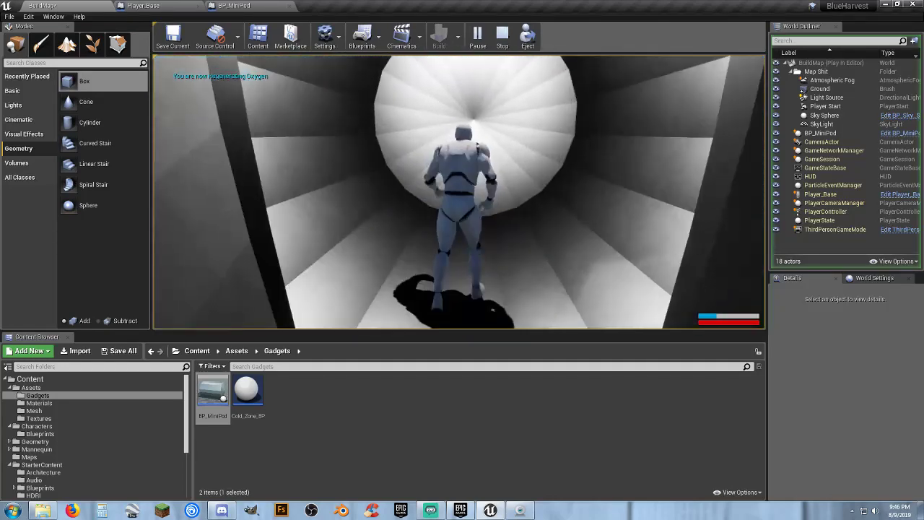
{"action": "key", "text": "w"}
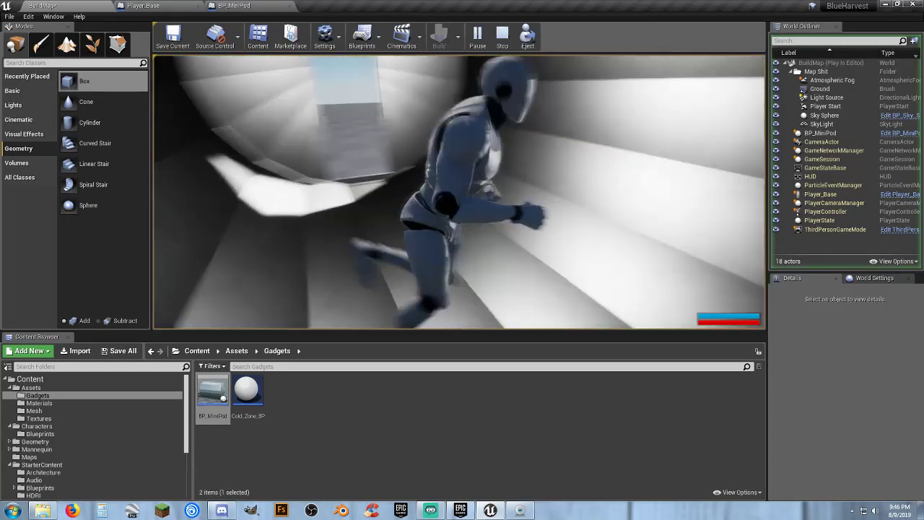
{"action": "key", "text": "w"}
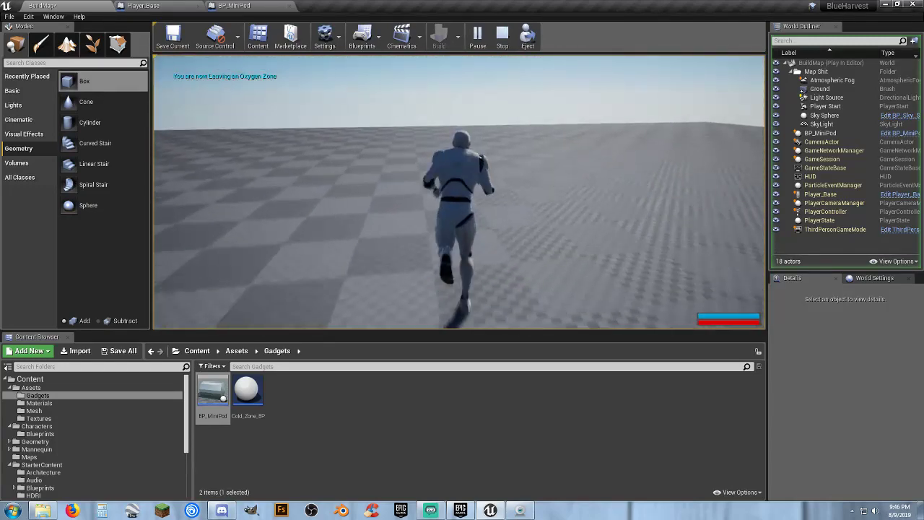
{"action": "mouse_move", "coordinate": [459, 192]}
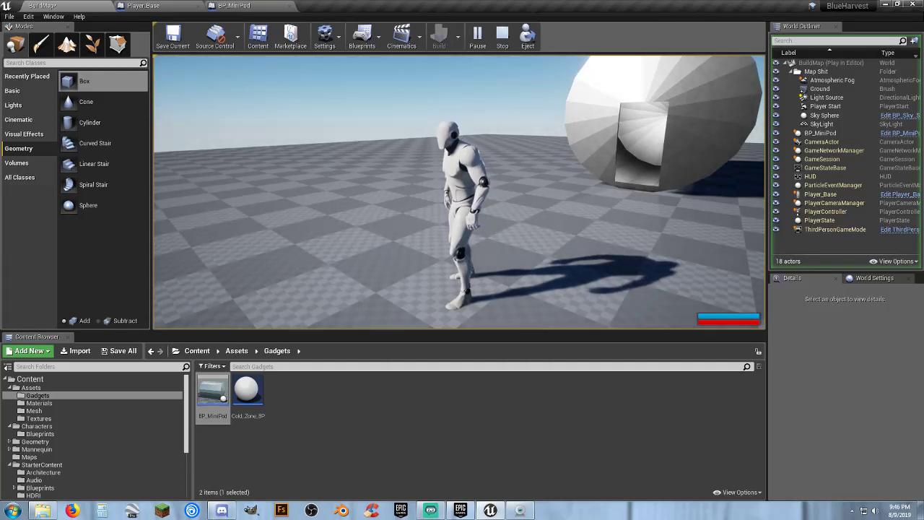
{"action": "key", "text": "Escape"}
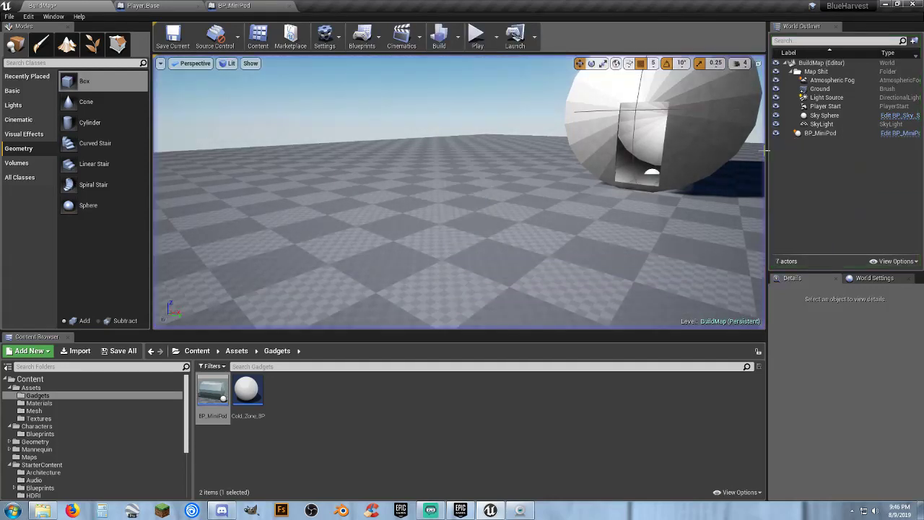
Review the Outside event's Branch and Delay wiring in Player_Base and the overlap logic in BP_MiniPod.
{"action": "left_click", "coordinate": [148, 6]}
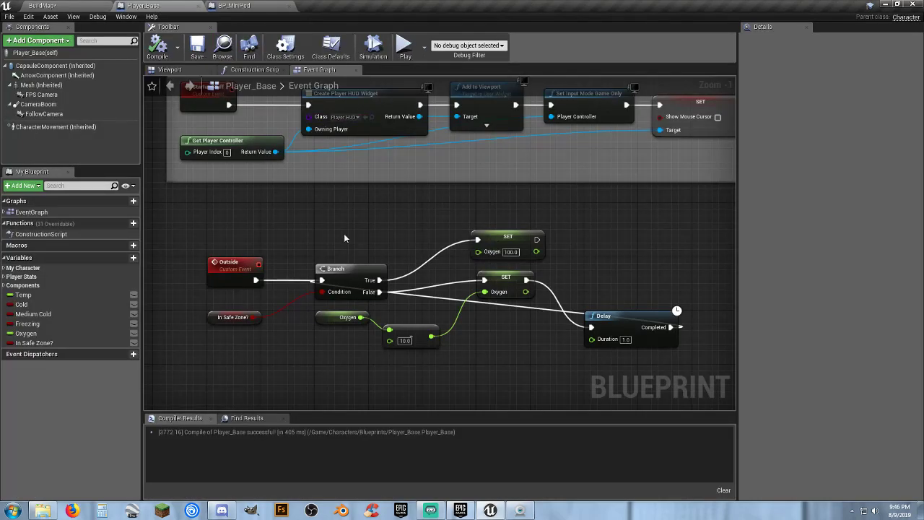
{"action": "right_click_drag", "start_coordinate": [344, 238], "coordinate": [355, 210]}
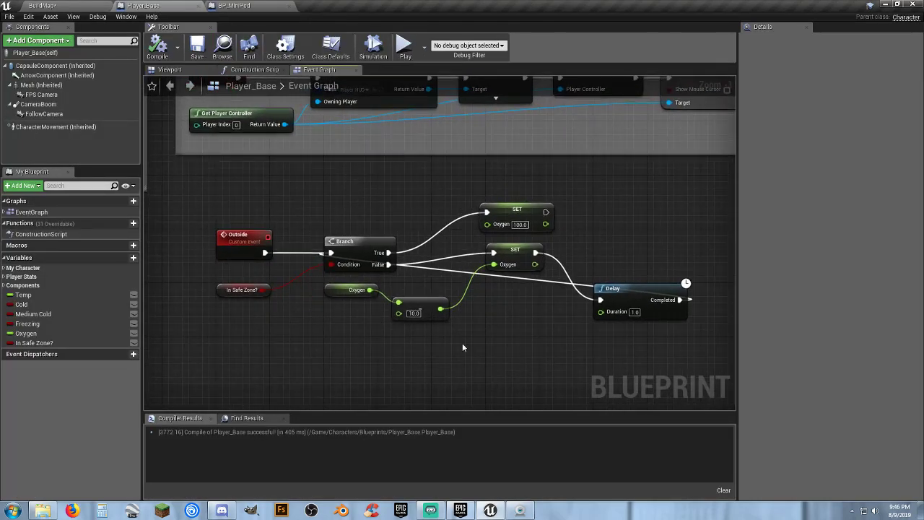
{"action": "right_click_drag", "start_coordinate": [301, 346], "coordinate": [259, 347]}
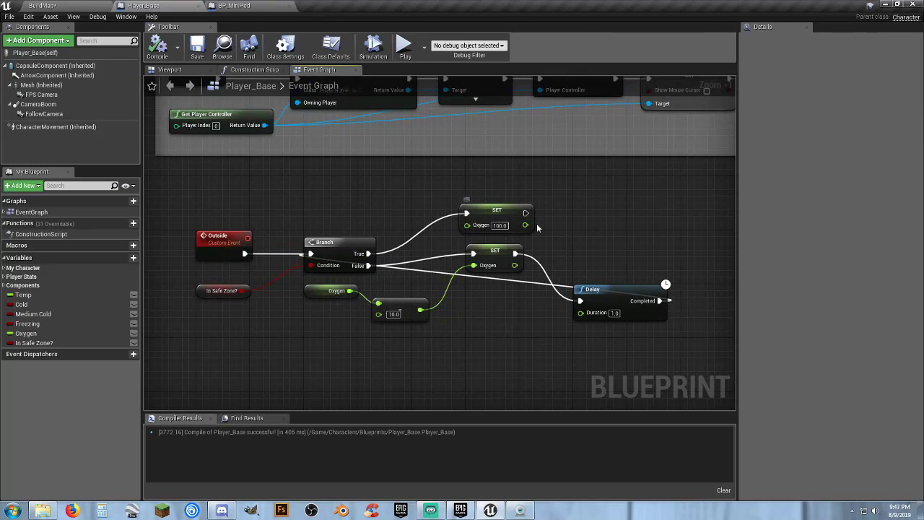
{"action": "right_click_drag", "start_coordinate": [487, 322], "coordinate": [498, 315]}
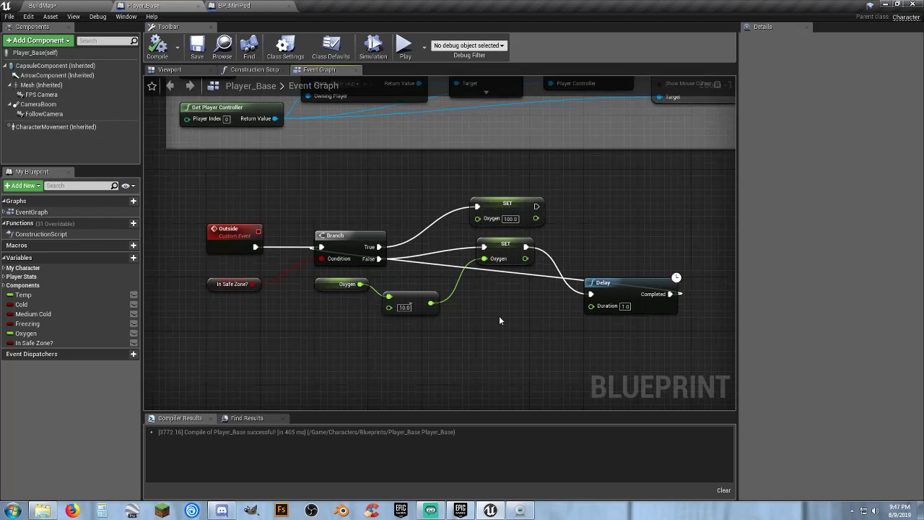
{"action": "left_click", "coordinate": [275, 8]}
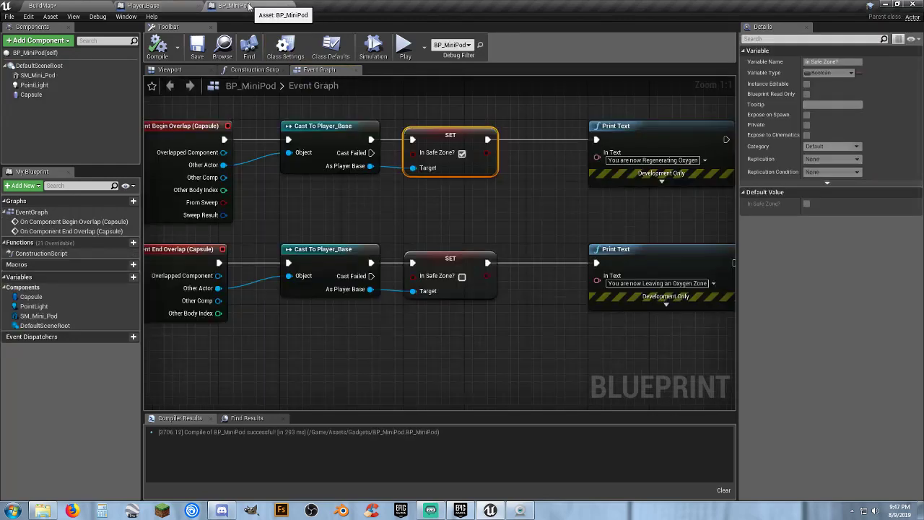
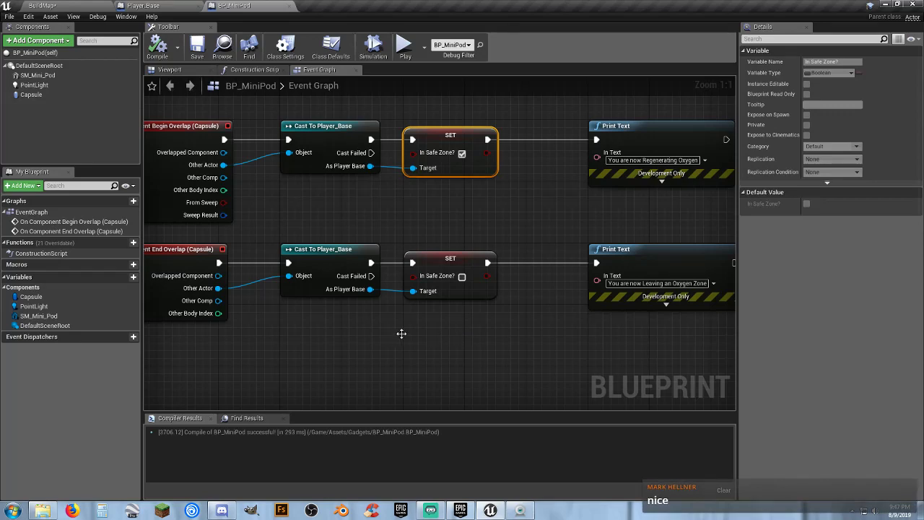
{"action": "right_click_drag", "start_coordinate": [401, 334], "coordinate": [325, 281]}
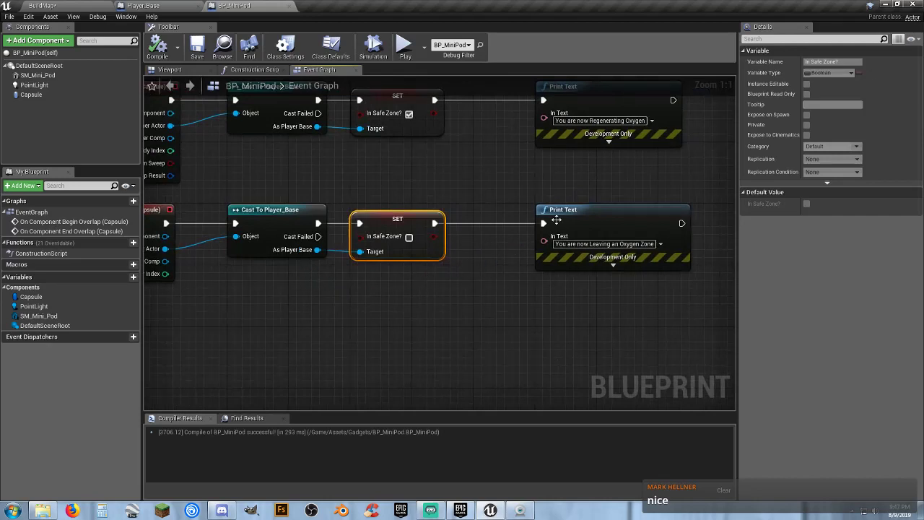
In the BP_MiniPod event graph, add an Outside call node from the end-overlap cast's As Player Base output.
{"action": "left_click_drag", "start_coordinate": [316, 249], "coordinate": [423, 288]}
{"action": "type", "text": "couts"}
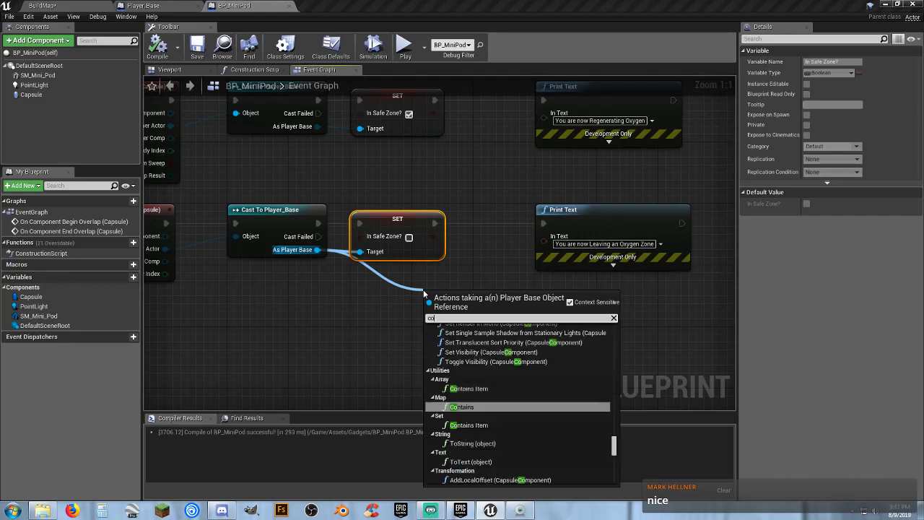
{"action": "key", "text": "BackSpace"}
{"action": "key", "text": "BackSpace"}
{"action": "key", "text": "BackSpace"}
{"action": "key", "text": "BackSpace"}
{"action": "key", "text": "BackSpace"}
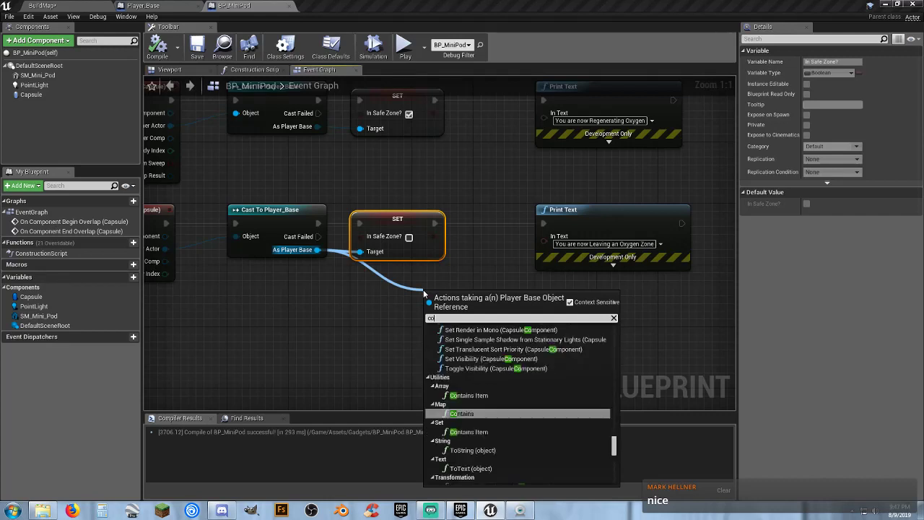
{"action": "type", "text": "outside"}
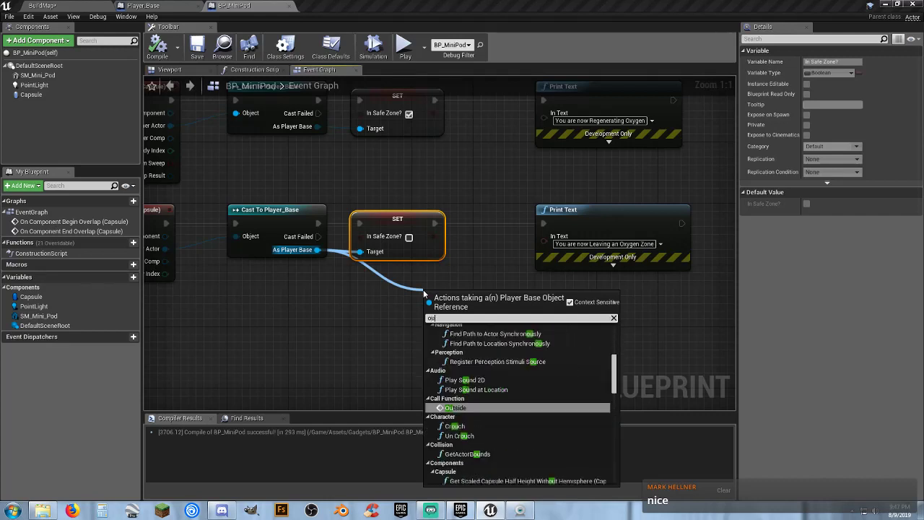
{"action": "key", "text": "Return"}
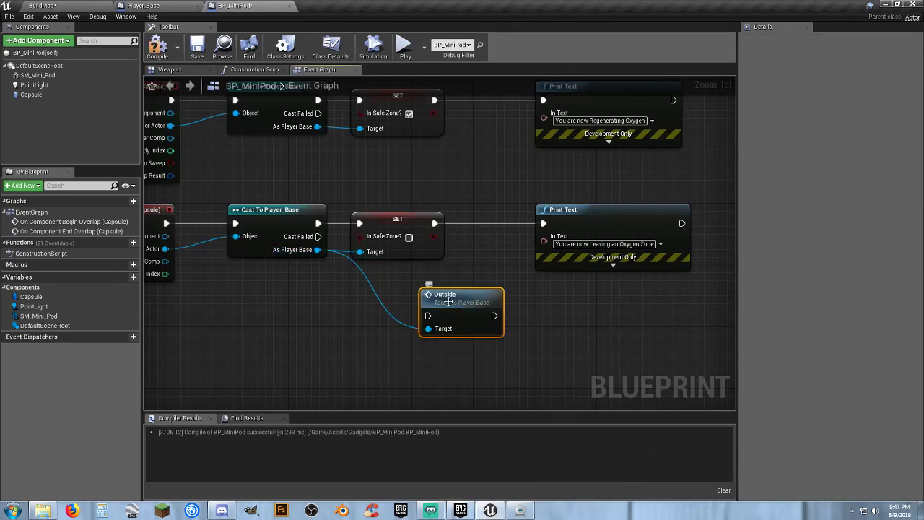
Wire the Outside node between the unchecked In Safe Zone? Set node and Print Text, align the nodes, and compile and save BP_MiniPod.
{"action": "left_click_drag", "start_coordinate": [429, 316], "coordinate": [435, 223]}
{"action": "left_click_drag", "start_coordinate": [491, 315], "coordinate": [674, 222]}
{"action": "left_click_drag", "start_coordinate": [478, 291], "coordinate": [533, 207]}
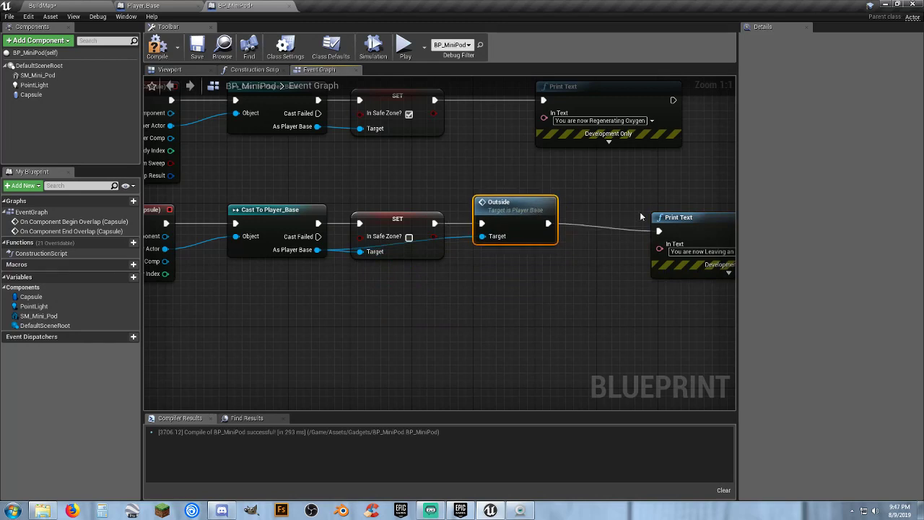
{"action": "left_click_drag", "start_coordinate": [661, 217], "coordinate": [608, 209]}
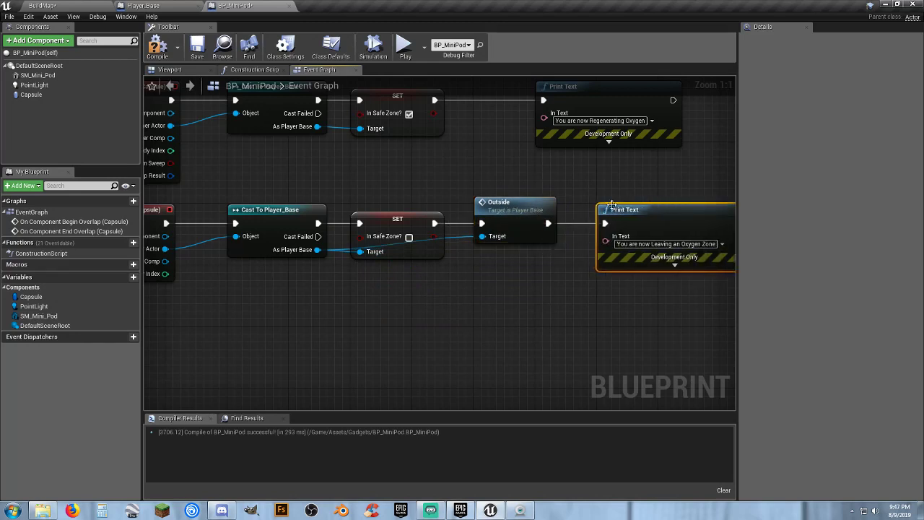
{"action": "left_click", "coordinate": [536, 298]}
{"action": "left_click", "coordinate": [194, 49]}
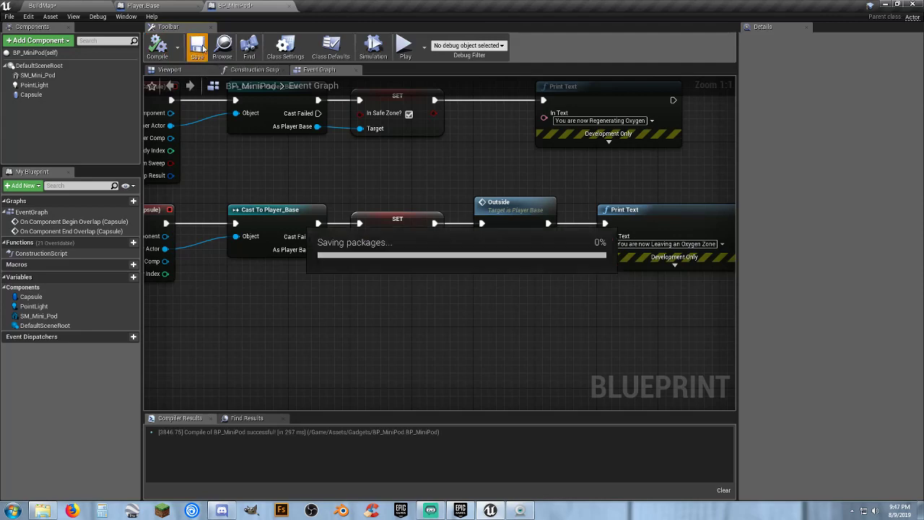
Play-test BuildMap, running into the mini pod and back out to check that oxygen refills and drains again.
{"action": "left_click", "coordinate": [72, 5]}
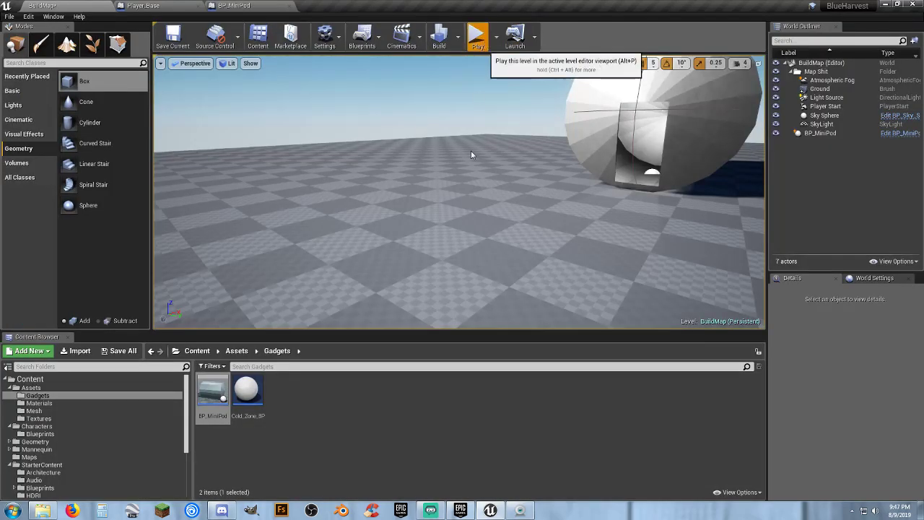
{"action": "left_click", "coordinate": [486, 46]}
{"action": "key", "text": "w"}
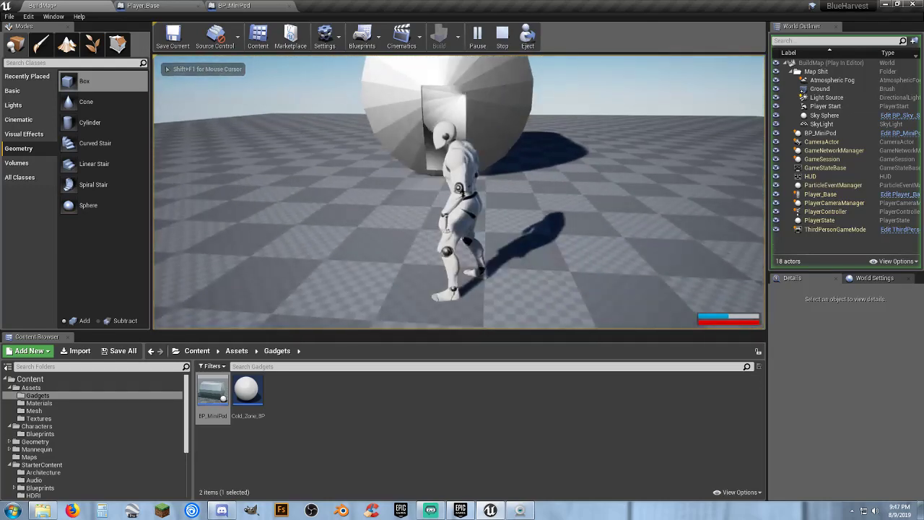
{"action": "key", "text": "s"}
{"action": "key", "text": "w"}
{"action": "key", "text": "w"}
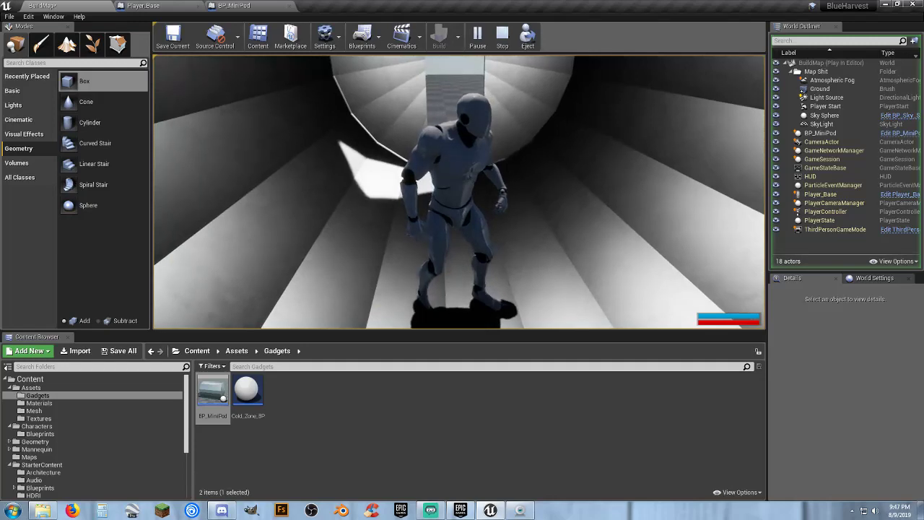
{"action": "key", "text": "w"}
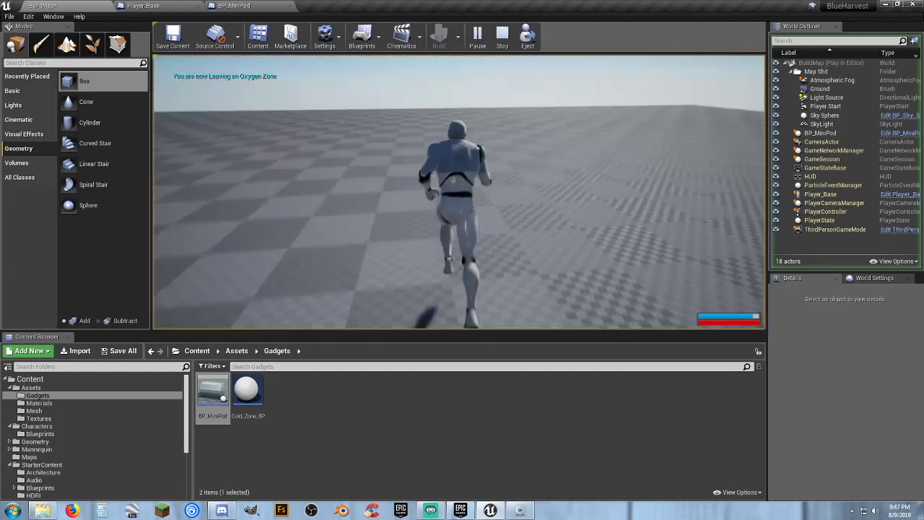
{"action": "key", "text": "d"}
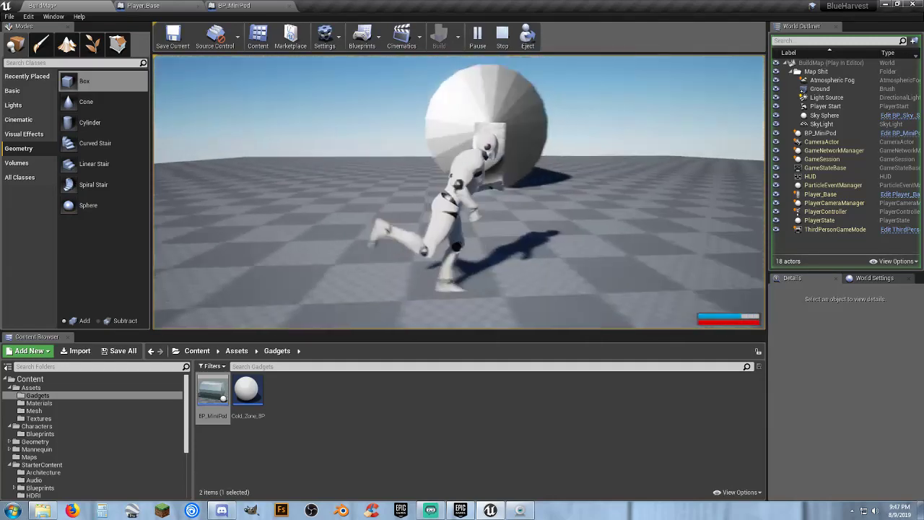
{"action": "key", "text": "Escape"}
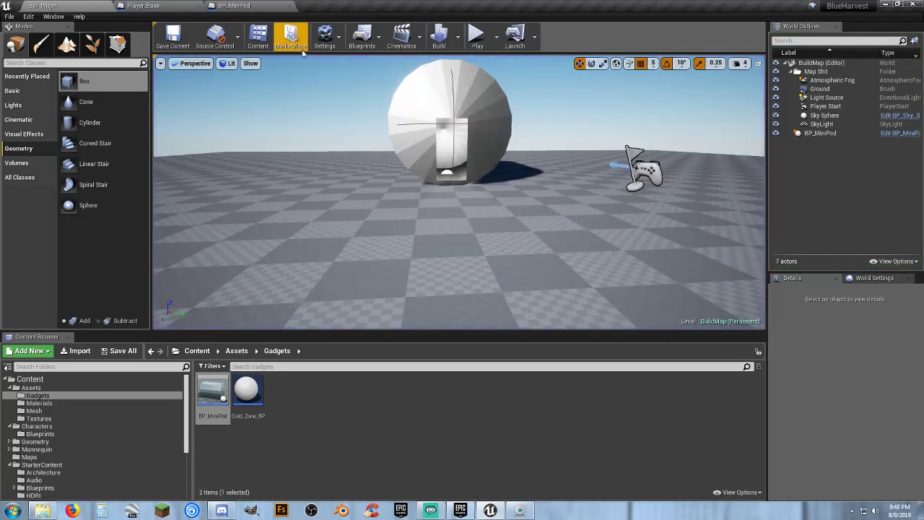
Close the BP_MiniPod and Player_Base blueprint editors and save all modified content.
{"action": "left_click", "coordinate": [245, 6]}
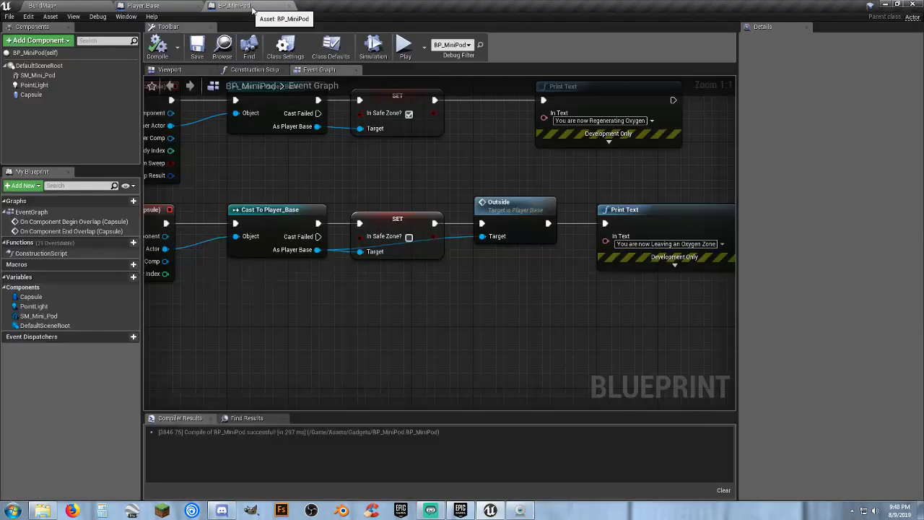
{"action": "left_click", "coordinate": [288, 5]}
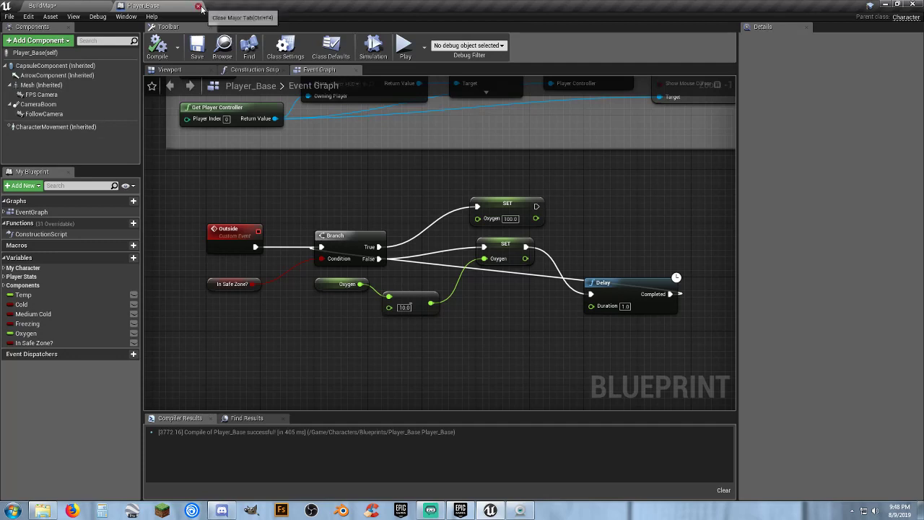
{"action": "left_click", "coordinate": [199, 6]}
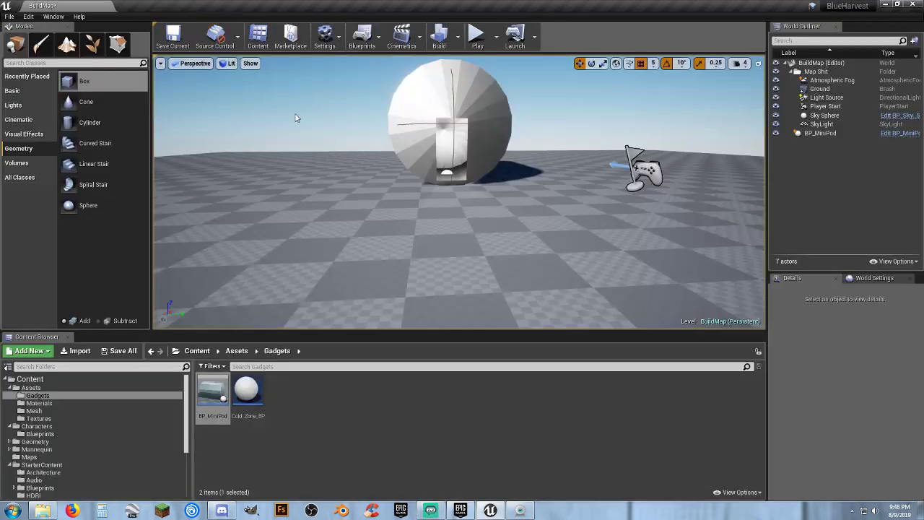
{"action": "left_click", "coordinate": [120, 351]}
{"action": "left_click", "coordinate": [548, 343]}
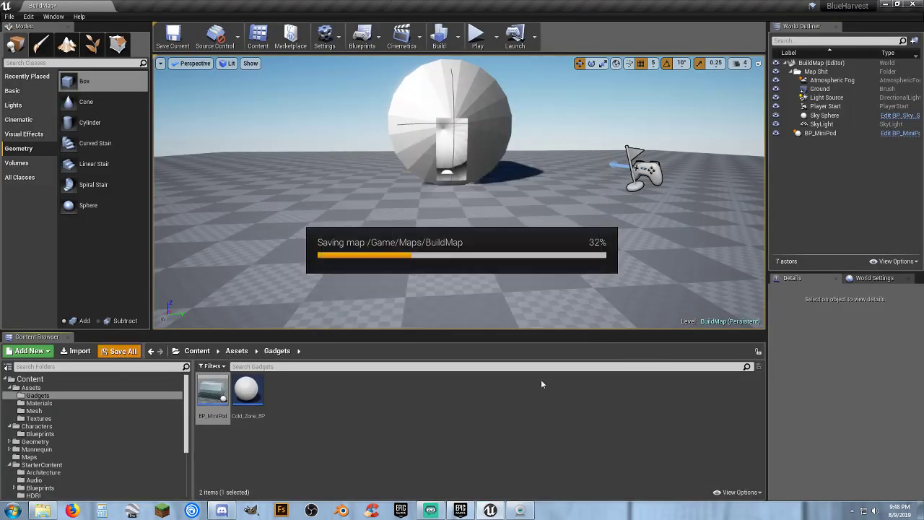
Delete the mini pod from BuildMap and save the level.
{"action": "left_click", "coordinate": [29, 457]}
{"action": "left_click", "coordinate": [493, 129]}
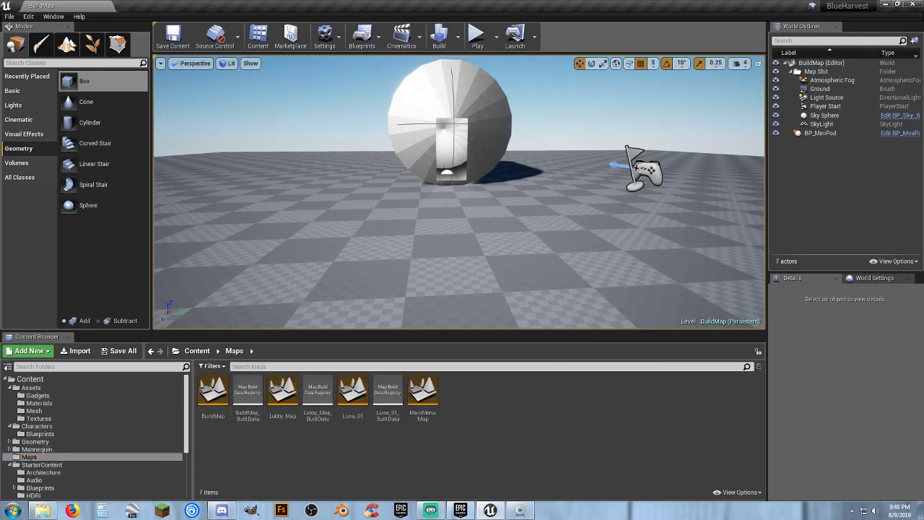
{"action": "key", "text": "Delete"}
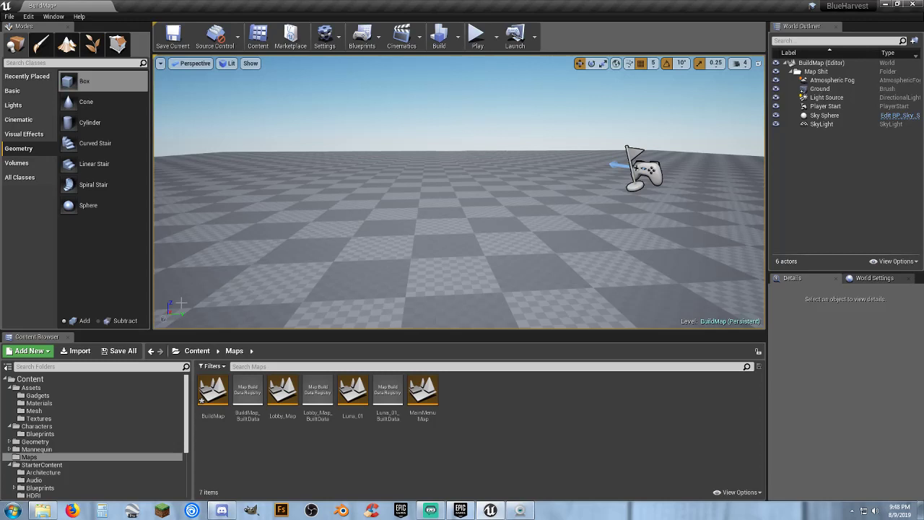
{"action": "left_click", "coordinate": [108, 352]}
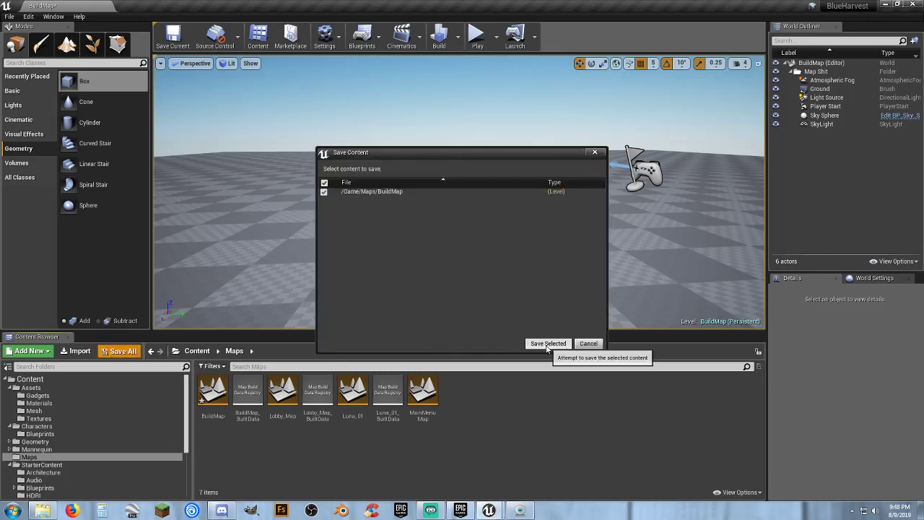
{"action": "left_click", "coordinate": [548, 350]}
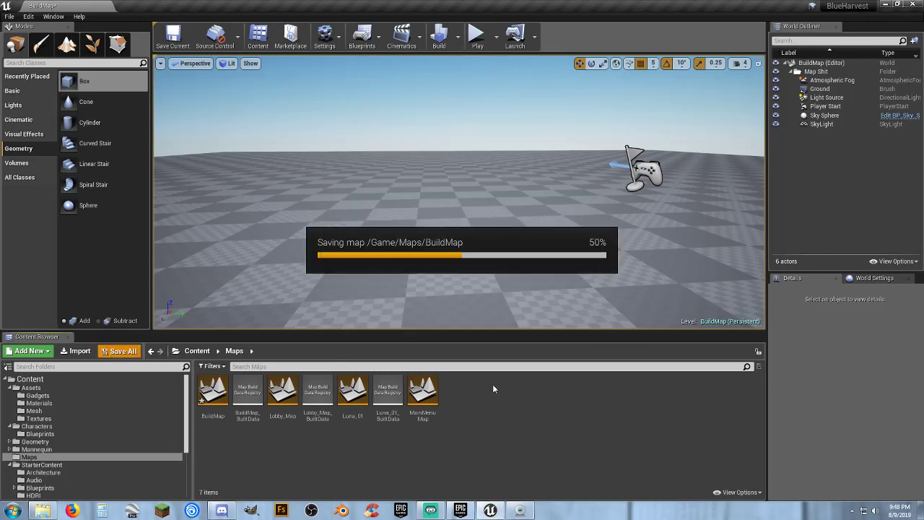
In the Luna_01 level, delete the SM_Tube_01 and SM_Con_01 meshes and save the map.
{"action": "double_click", "coordinate": [359, 417]}
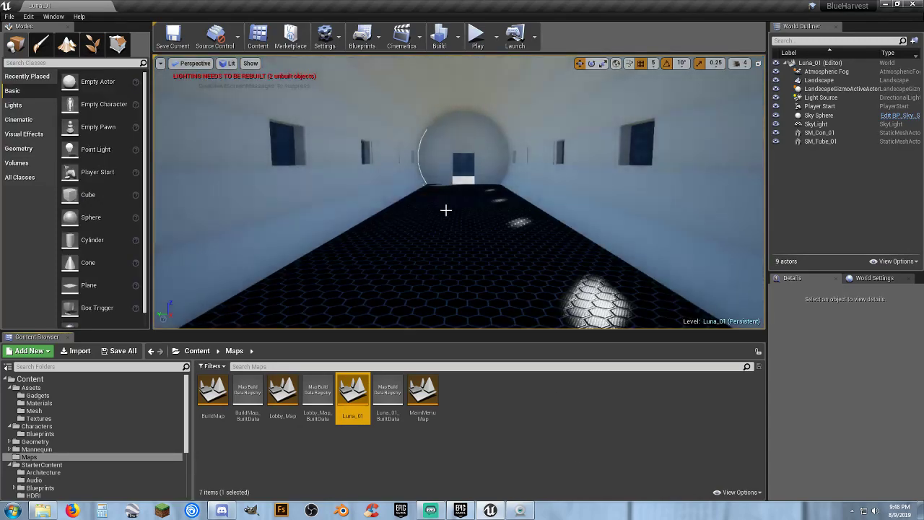
{"action": "right_click_drag", "start_coordinate": [445, 210], "coordinate": [357, 234]}
{"action": "key", "text": "s"}
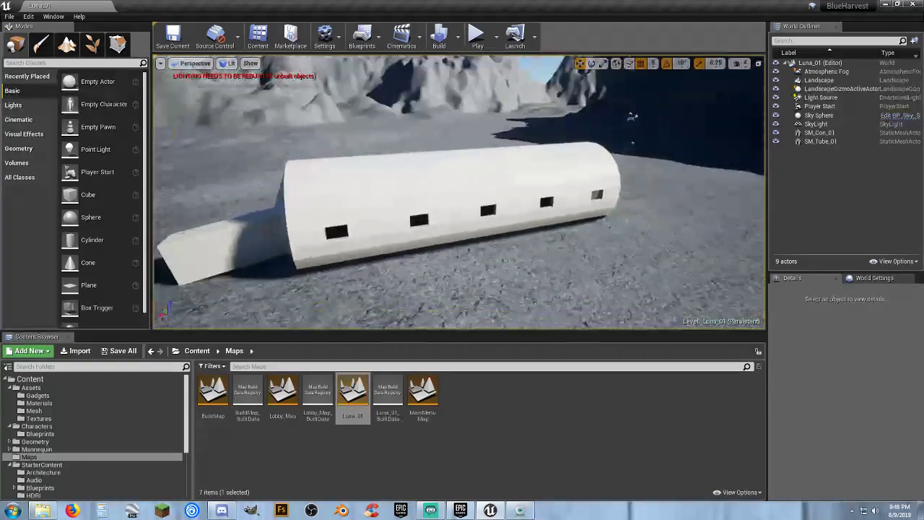
{"action": "right_click_drag", "start_coordinate": [631, 115], "coordinate": [470, 173]}
{"action": "left_click", "coordinate": [456, 190]}
{"action": "key", "text": "Delete"}
{"action": "left_click", "coordinate": [353, 226]}
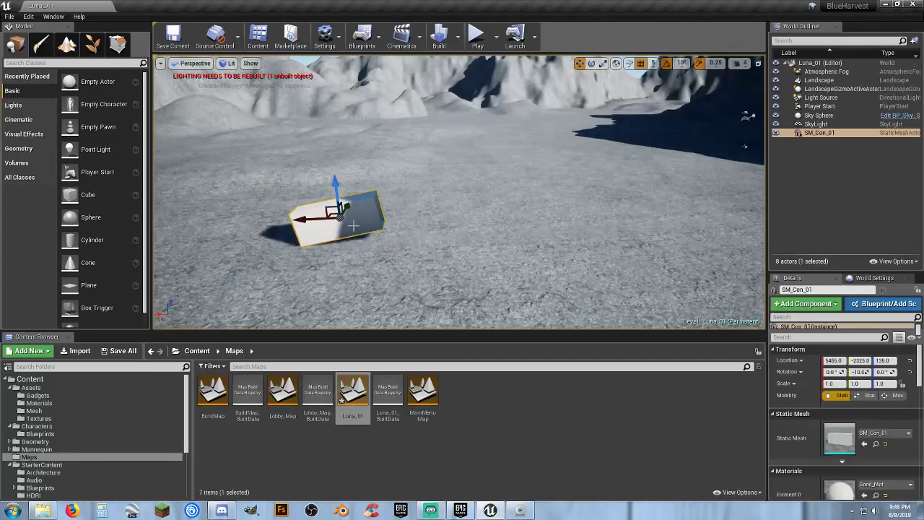
{"action": "key", "text": "Delete"}
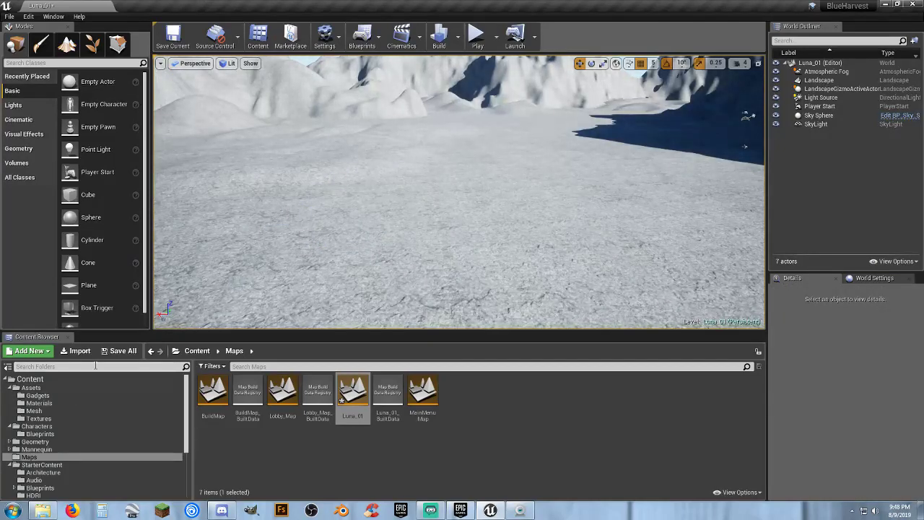
{"action": "left_click", "coordinate": [120, 351]}
{"action": "left_click", "coordinate": [540, 338]}
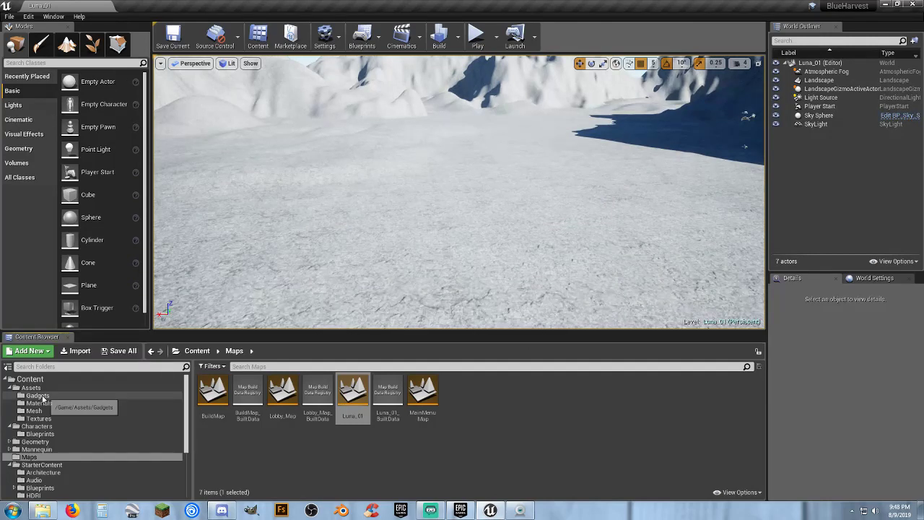
Place BP_MiniPod from the Gadgets folder on the Luna_01 landscape at about X 1925, Y -665, Z -20.
{"action": "left_click", "coordinate": [37, 395]}
{"action": "left_click_drag", "start_coordinate": [210, 388], "coordinate": [484, 214]}
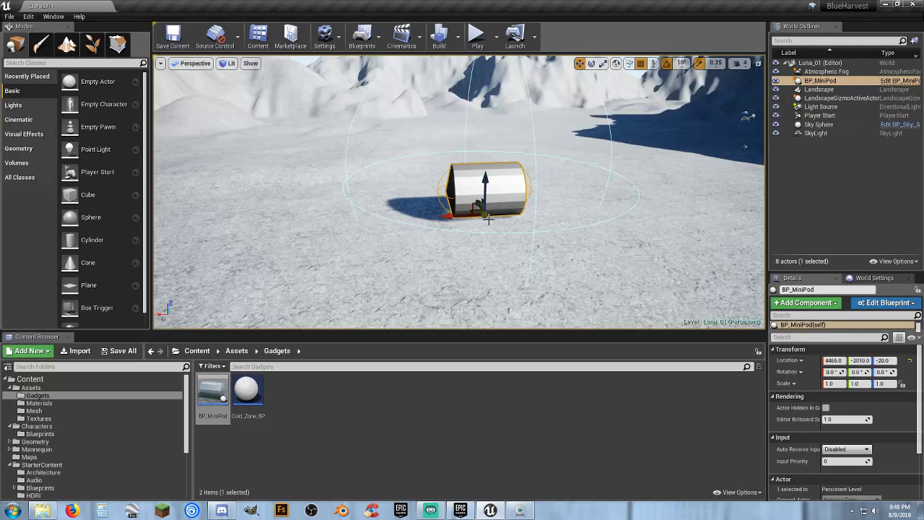
{"action": "right_click_drag", "start_coordinate": [488, 219], "coordinate": [360, 234]}
{"action": "key", "text": "d"}
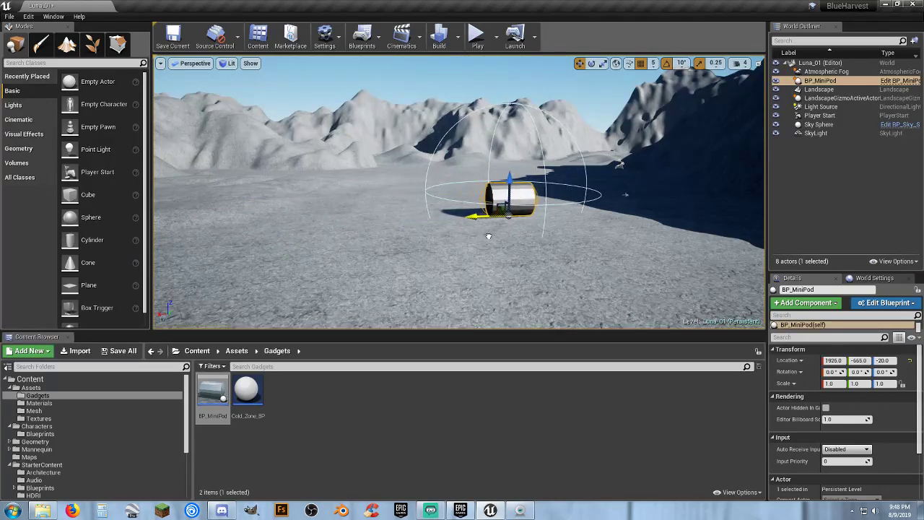
Play-test Luna_01 by running the character into and out of the mini pod, jumping around outside it, and end the session.
{"action": "left_click", "coordinate": [469, 32]}
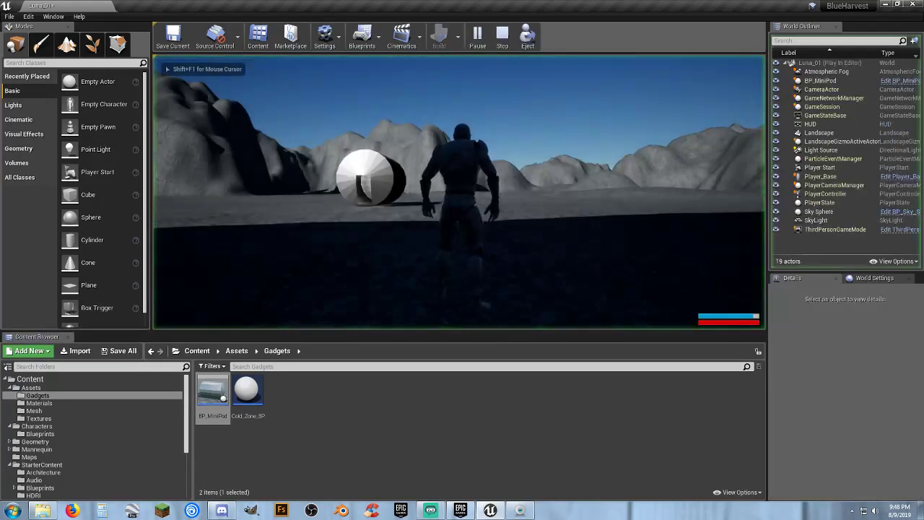
{"action": "key", "text": "w"}
{"action": "key", "text": "w"}
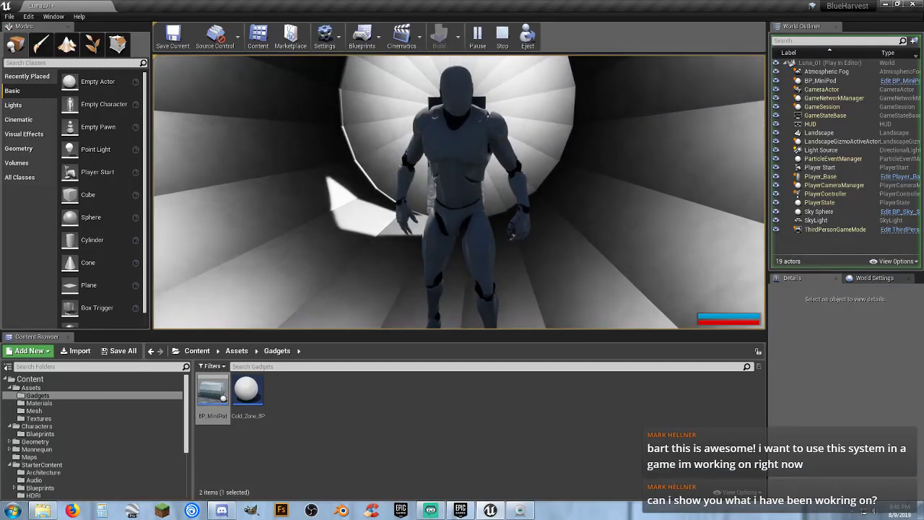
{"action": "key", "text": "w"}
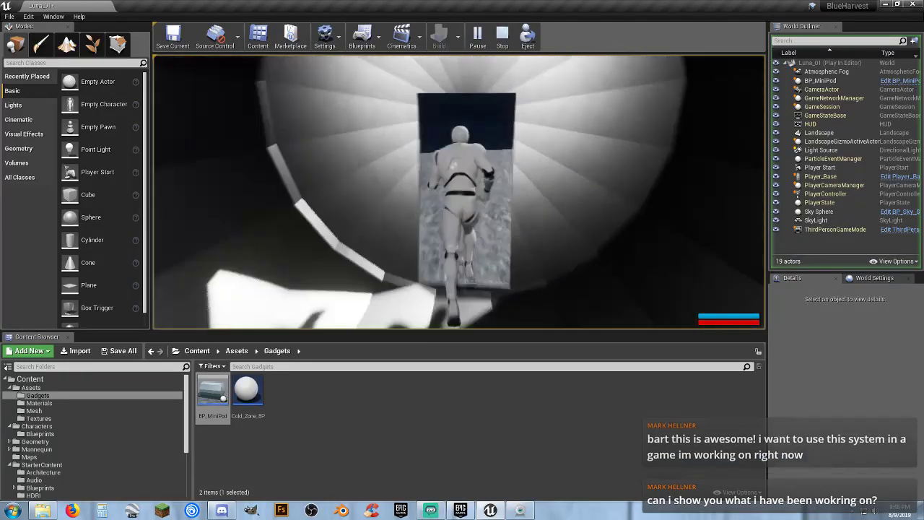
{"action": "key", "text": "w"}
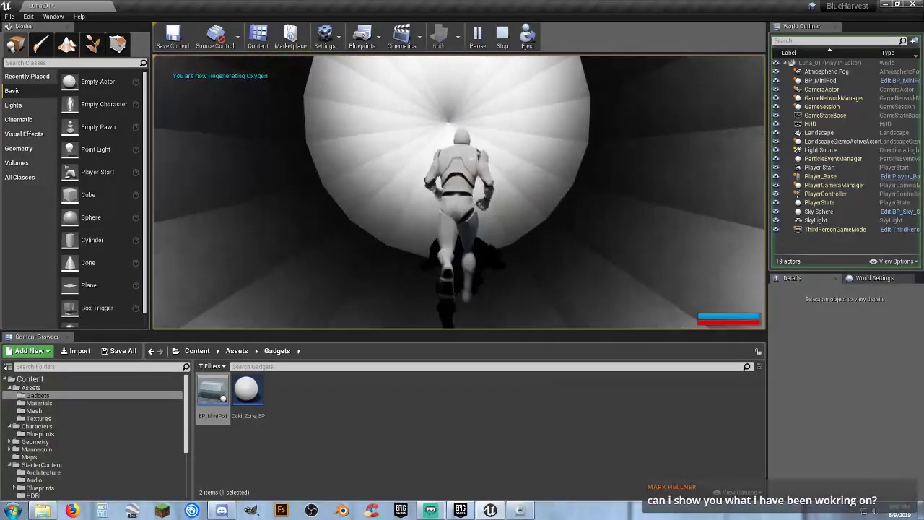
{"action": "key", "text": "s"}
{"action": "key", "text": "d"}
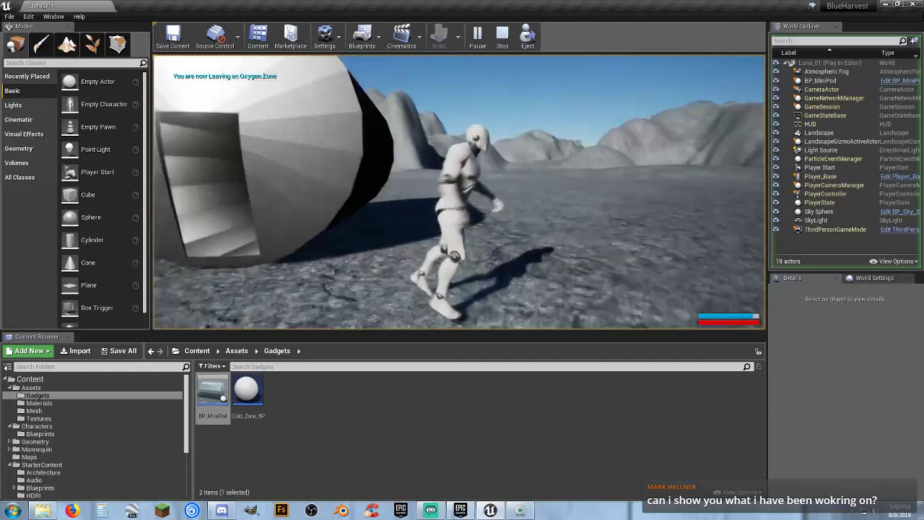
{"action": "key", "text": "space"}
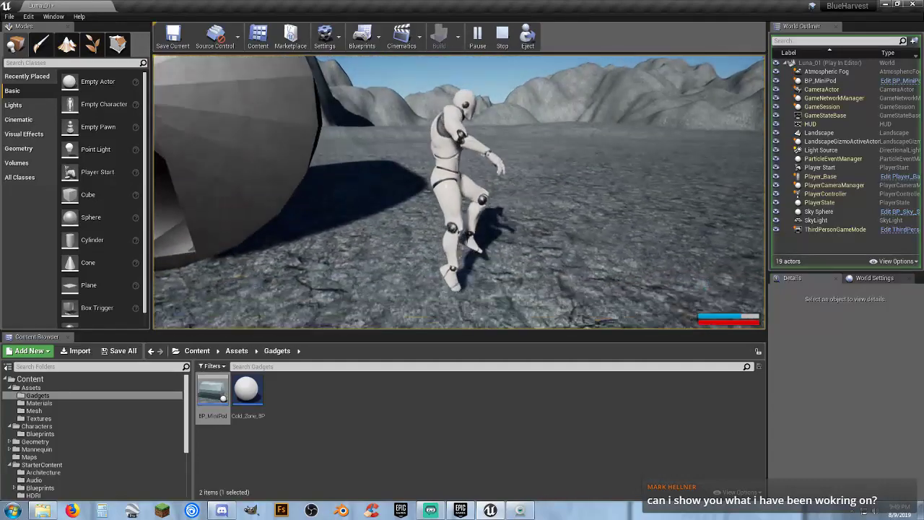
{"action": "key", "text": "a"}
{"action": "key", "text": "w"}
{"action": "key", "text": "space"}
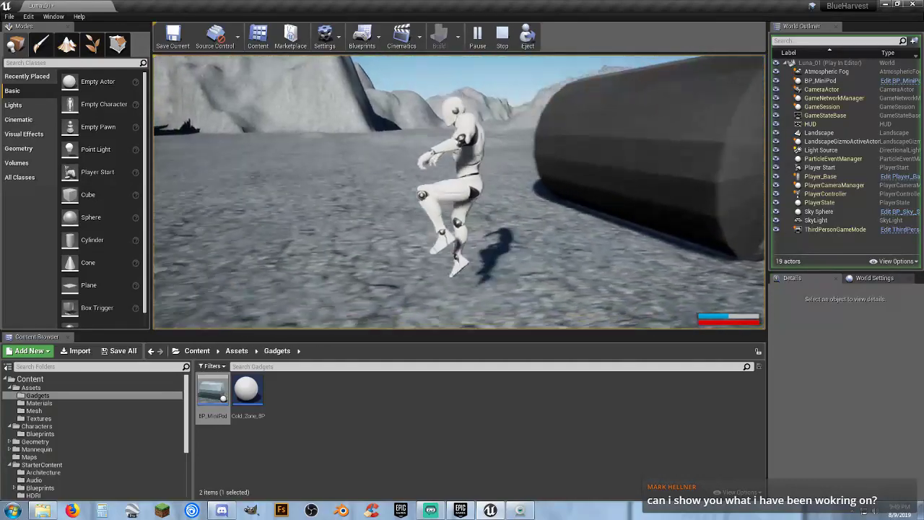
{"action": "key", "text": "Escape"}
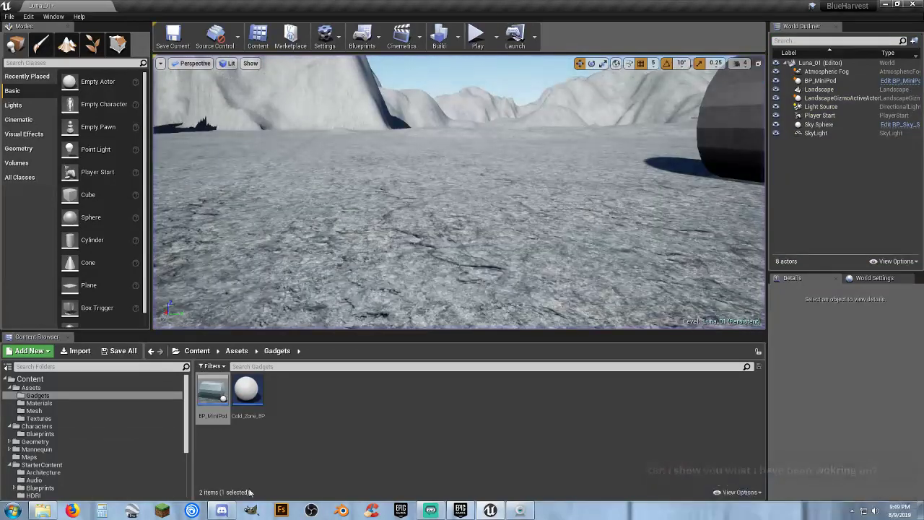
In the Player_Base character blueprint, set the CharacterMovement component's Jump Z Velocity to 150.
{"action": "left_click", "coordinate": [40, 433]}
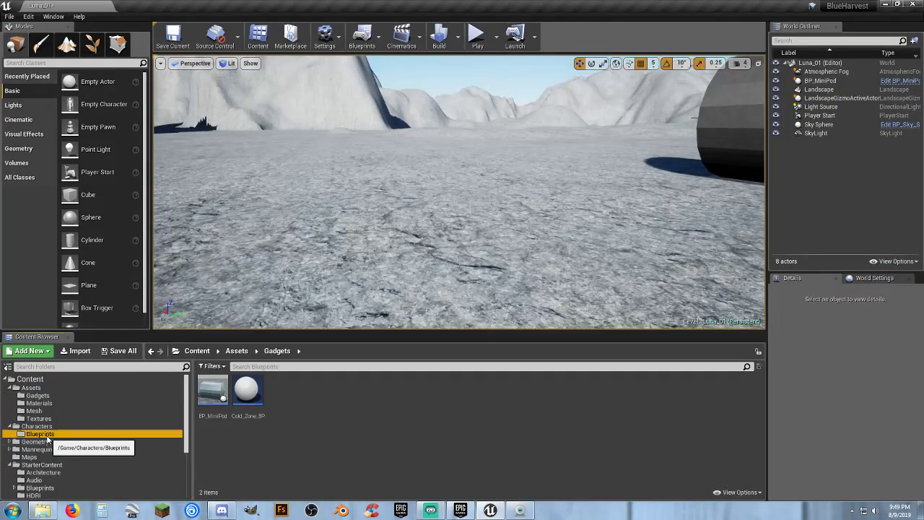
{"action": "left_click", "coordinate": [213, 396]}
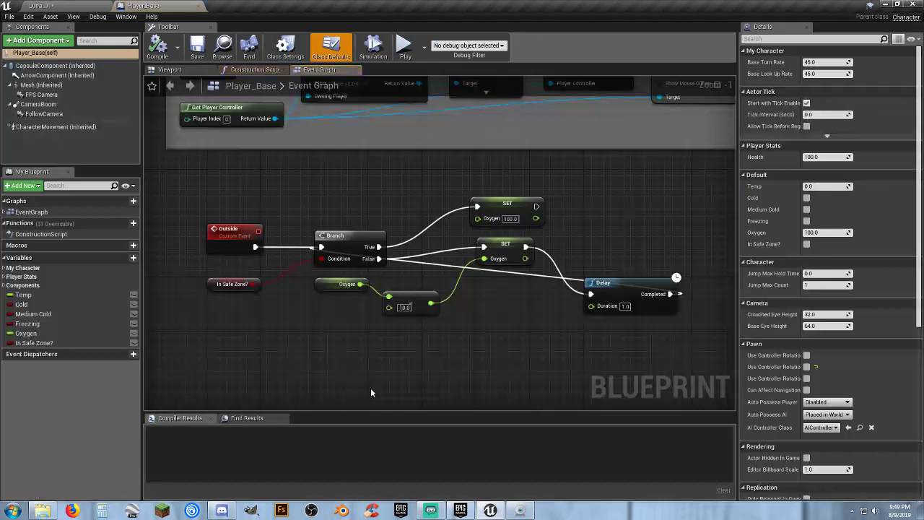
{"action": "left_click", "coordinate": [59, 127]}
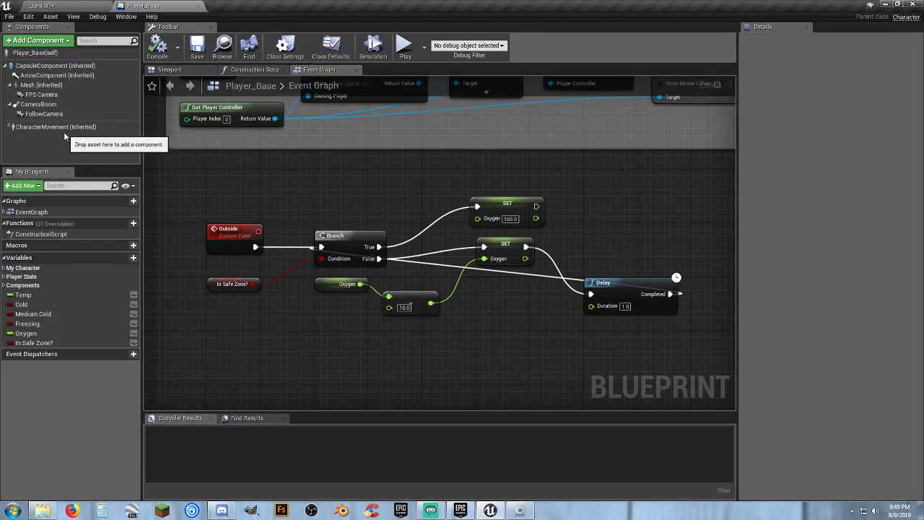
{"action": "scroll", "coordinate": [774, 205], "scroll_direction": "down", "scroll_amount": 1}
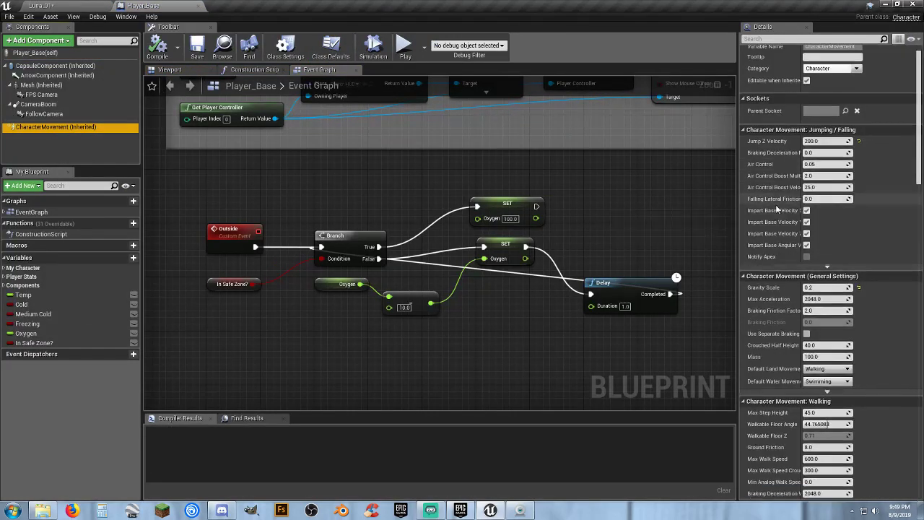
{"action": "scroll", "coordinate": [774, 206], "scroll_direction": "up", "scroll_amount": 1}
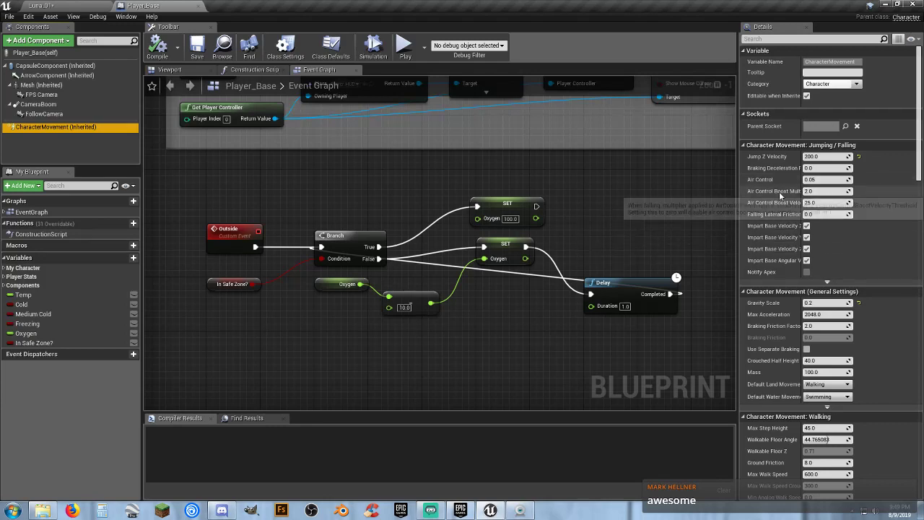
{"action": "left_click", "coordinate": [826, 157]}
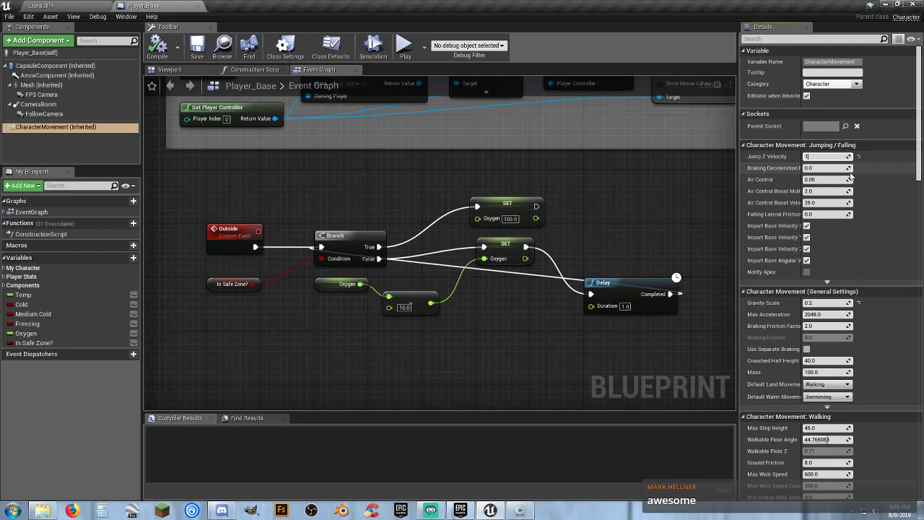
{"action": "key", "text": "Return"}
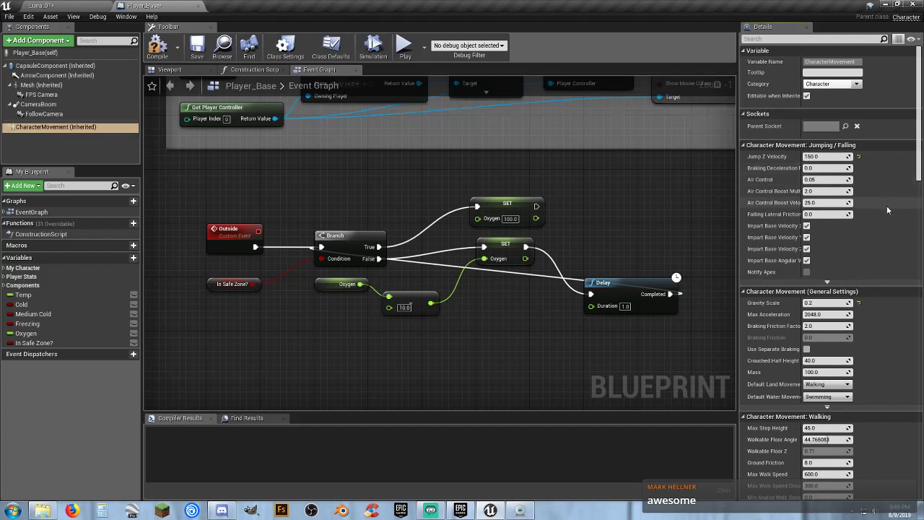
Compile and save the Player_Base blueprint.
{"action": "scroll", "coordinate": [892, 228], "scroll_direction": "down", "scroll_amount": 3}
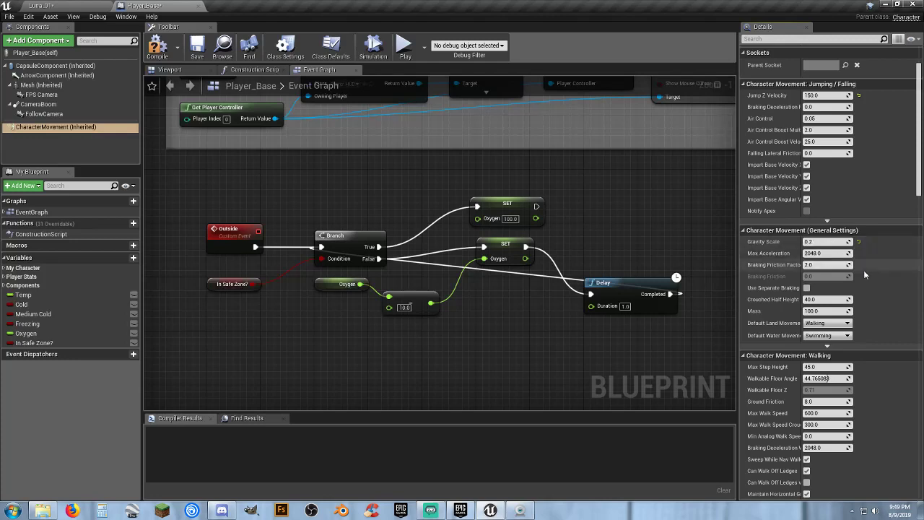
{"action": "left_click", "coordinate": [158, 48]}
{"action": "left_click", "coordinate": [196, 47]}
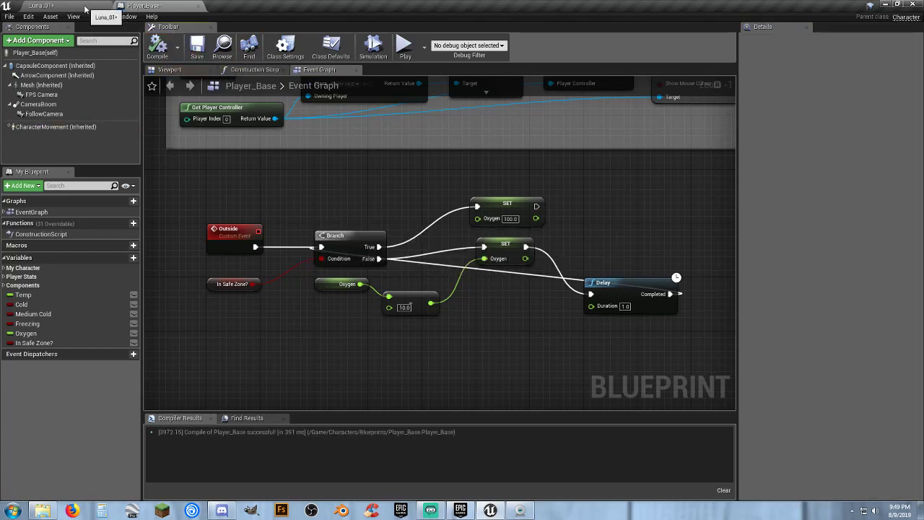
Play-test the new jump height in Luna_01 by running and jumping around the outside of the mini pod, and end the session.
{"action": "left_click", "coordinate": [40, 5]}
{"action": "left_click", "coordinate": [476, 34]}
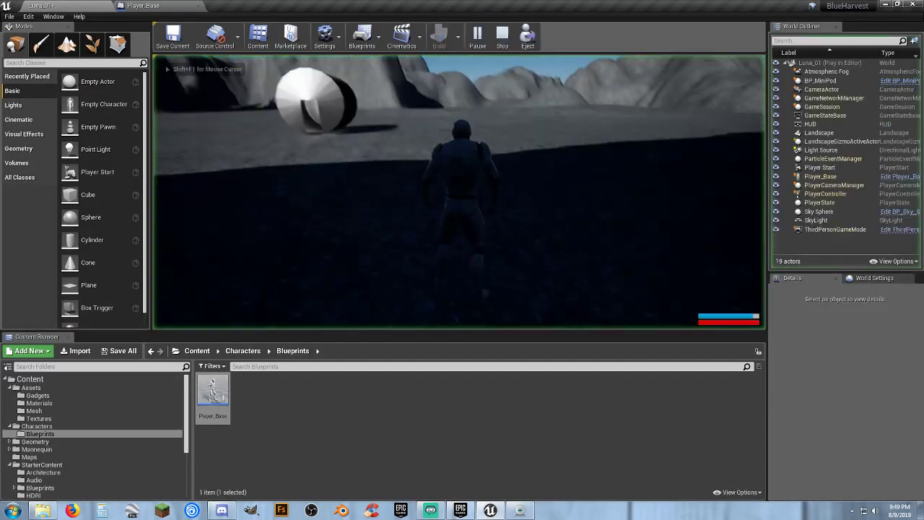
{"action": "key", "text": "w"}
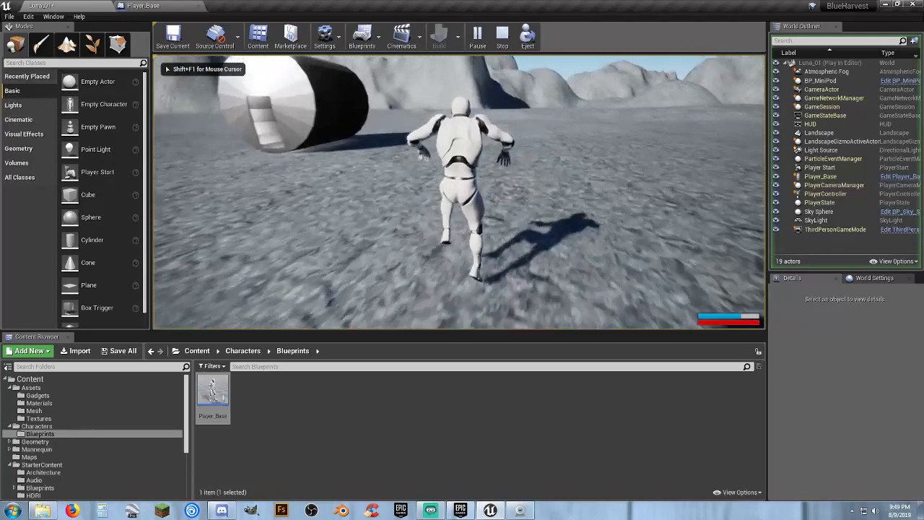
{"action": "key", "text": "w"}
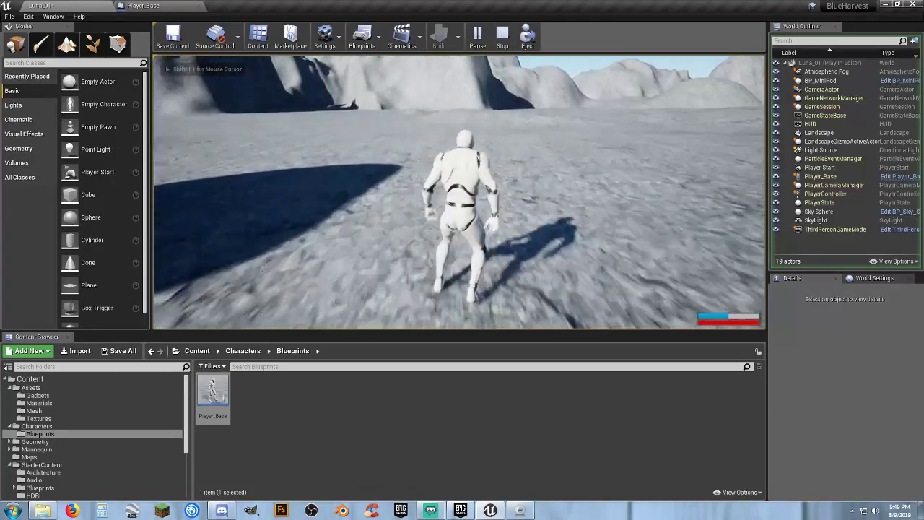
{"action": "key", "text": "w"}
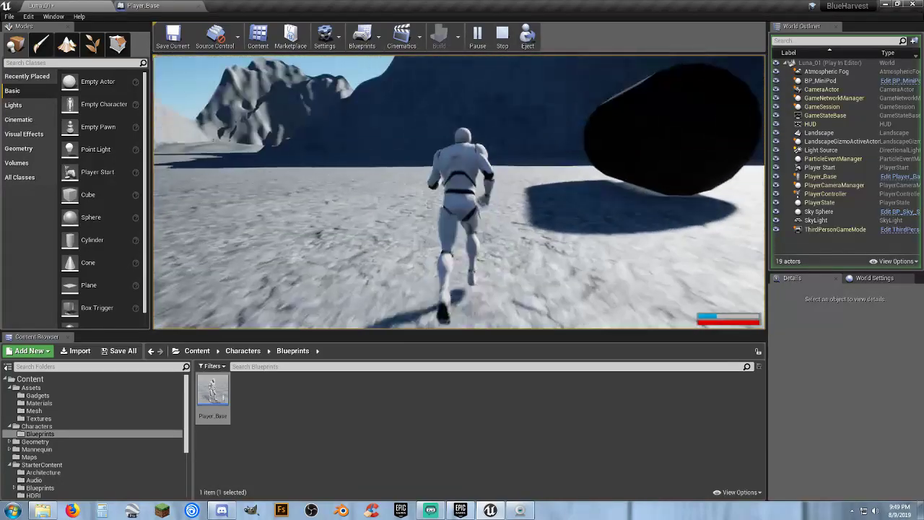
{"action": "key", "text": "space"}
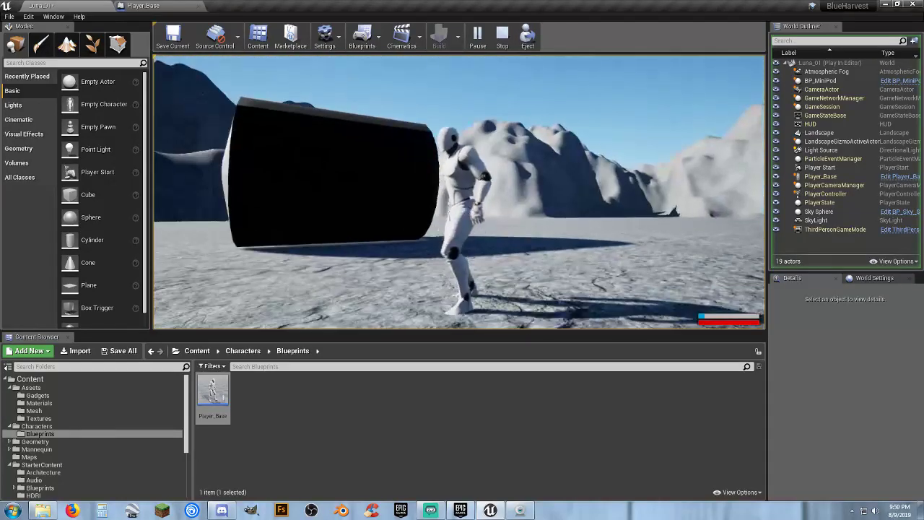
{"action": "key", "text": "space"}
{"action": "key", "text": "w"}
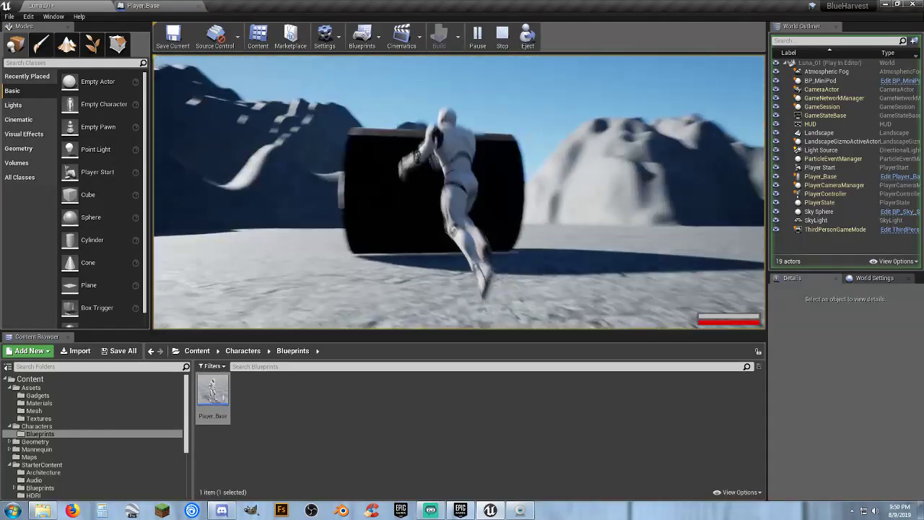
{"action": "key", "text": "w"}
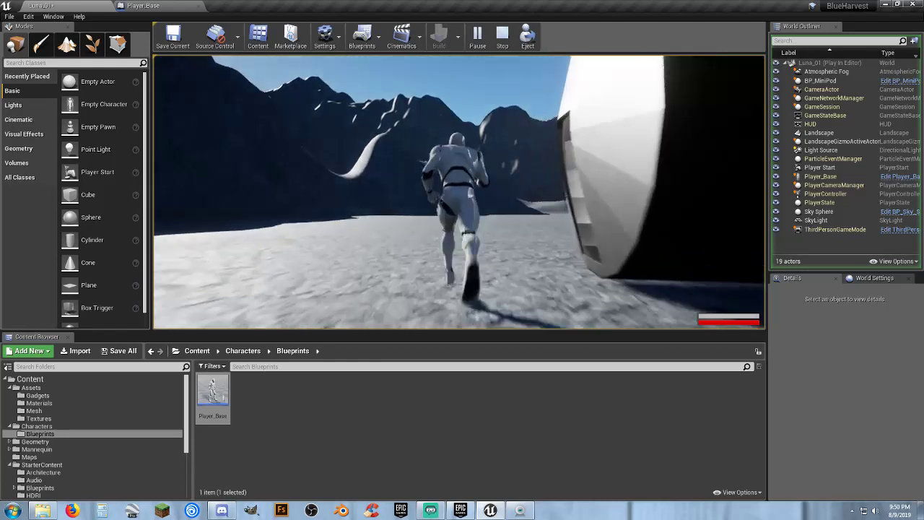
{"action": "key", "text": "space"}
{"action": "key", "text": "Escape"}
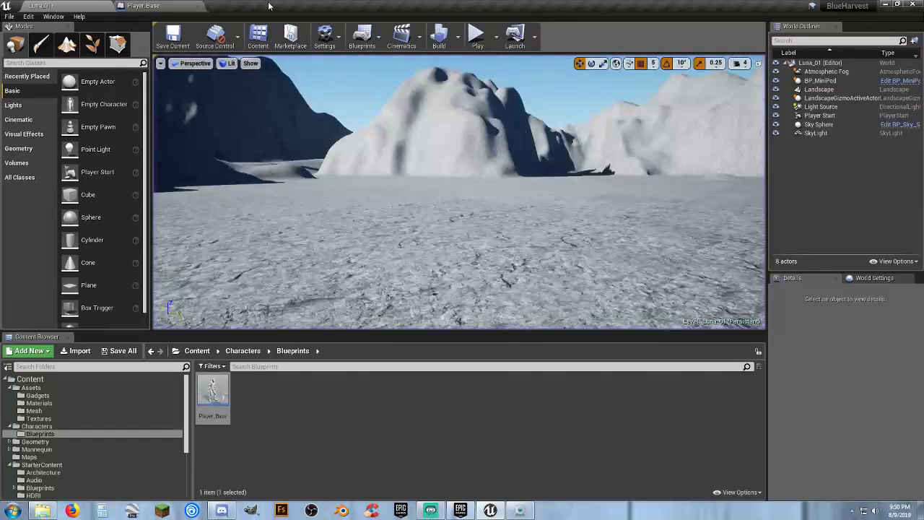
Run Luna_01 again and walk the character toward the pod entrance to check the oxygen drain outside, and end the session.
{"action": "left_click", "coordinate": [173, 6]}
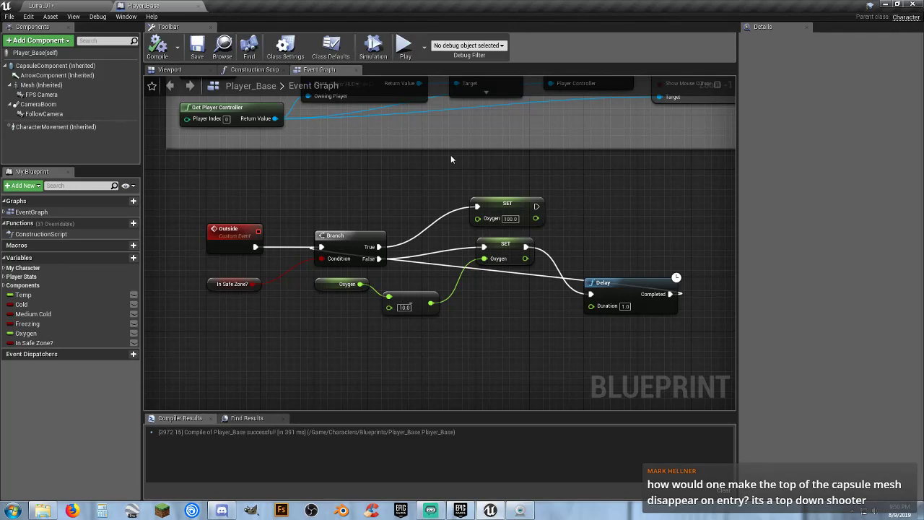
{"action": "left_click", "coordinate": [86, 7]}
{"action": "left_click", "coordinate": [478, 38]}
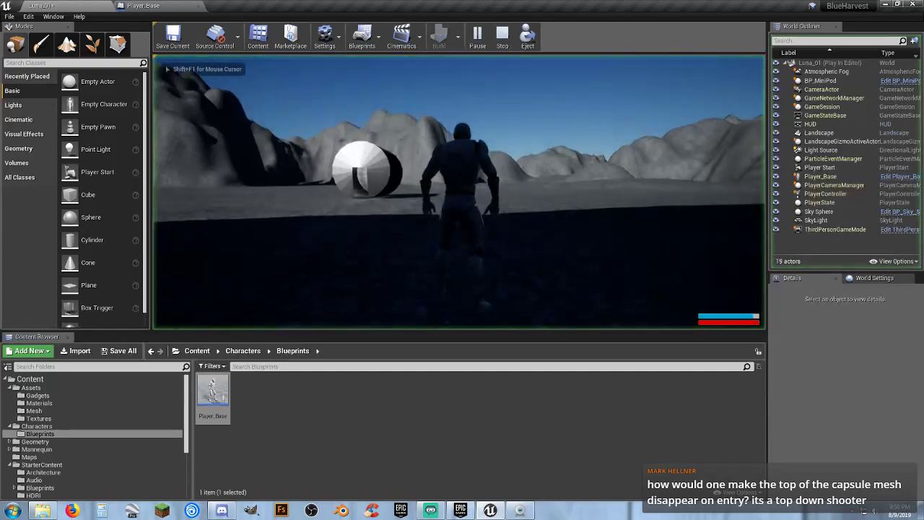
{"action": "key", "text": "shift+w"}
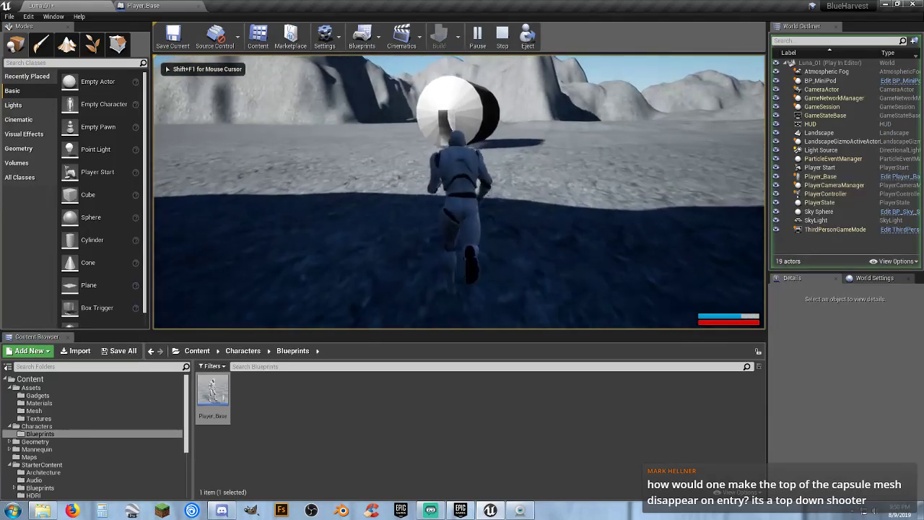
{"action": "key", "text": "shift+w"}
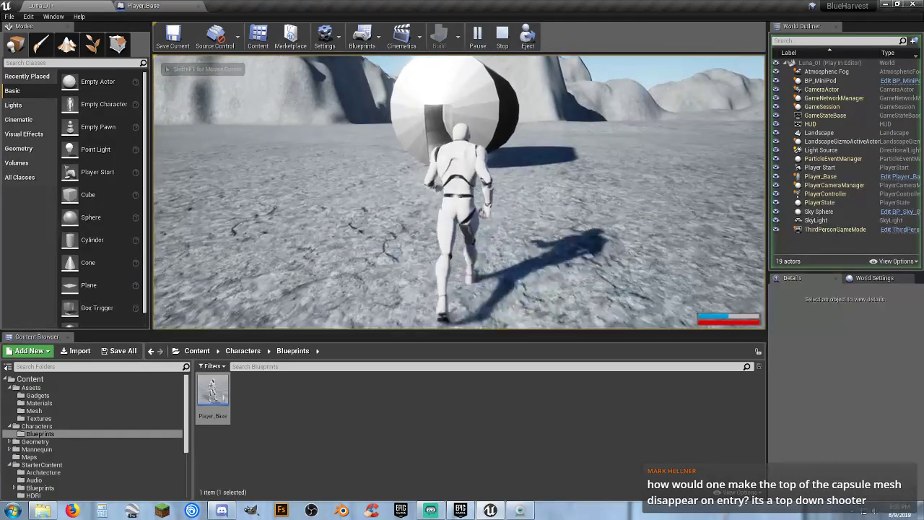
{"action": "key", "text": "shift+s"}
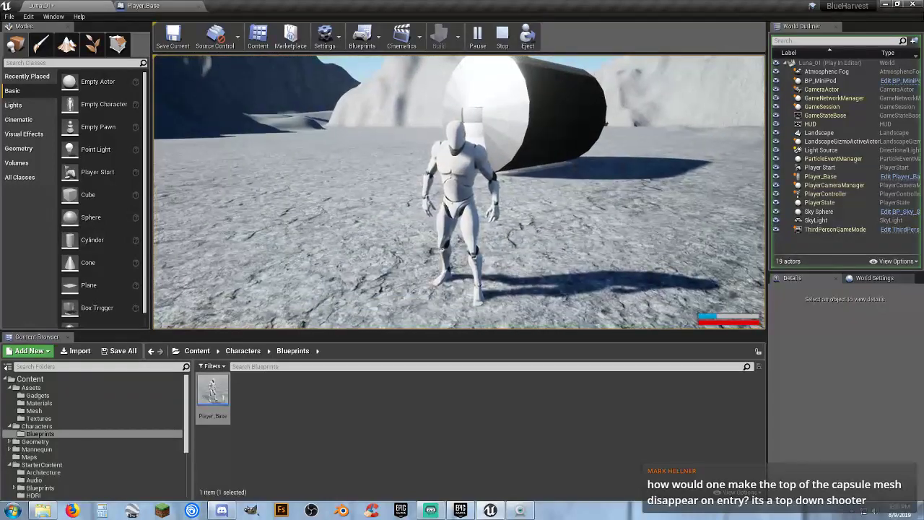
{"action": "key", "text": "w"}
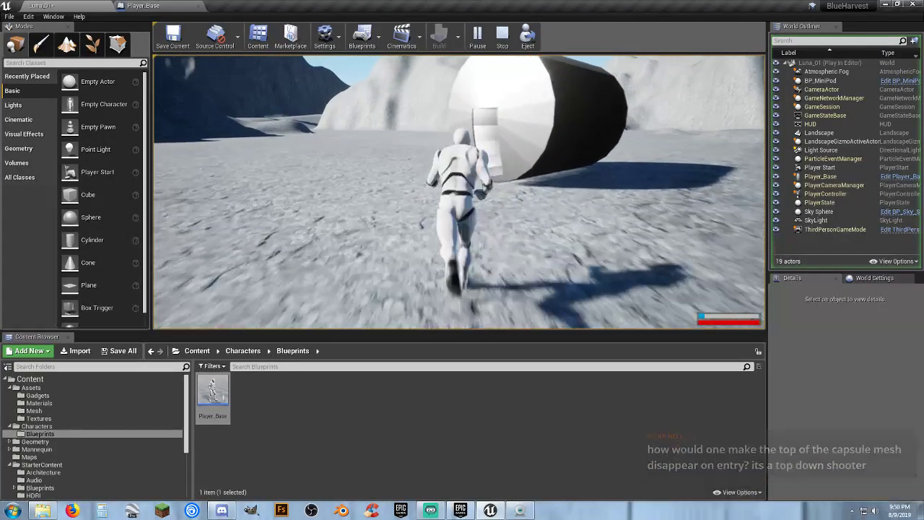
{"action": "key", "text": "w"}
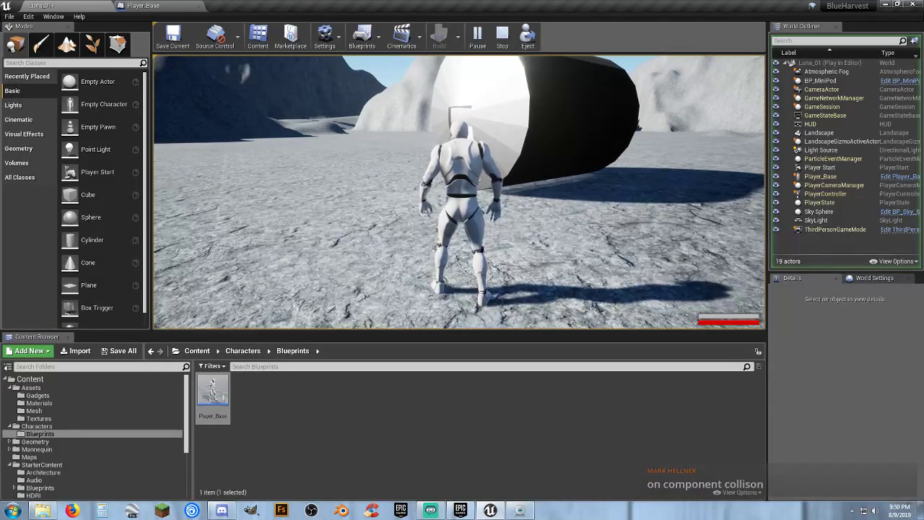
{"action": "key", "text": "Escape"}
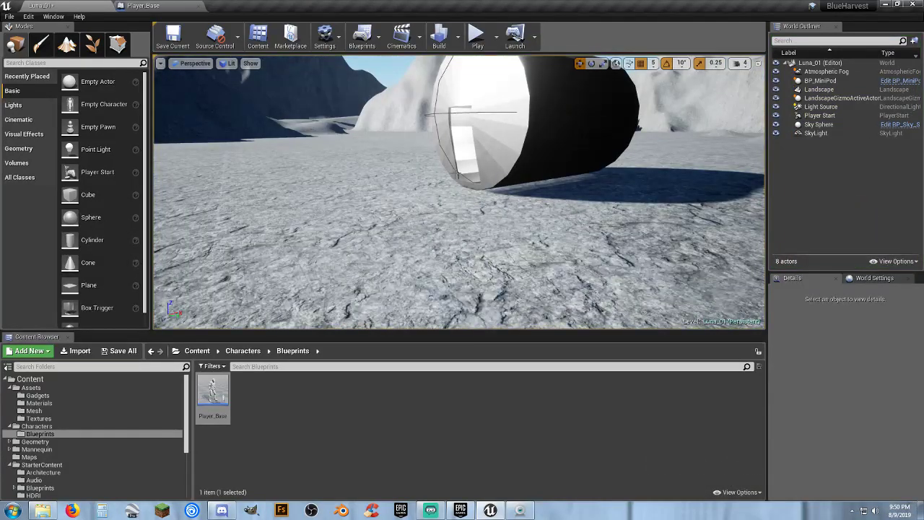
Examine the mini pod in the Luna_01 viewport from its side, top and entrance end.
{"action": "key", "text": "w"}
{"action": "right_click_drag", "start_coordinate": [459, 191], "coordinate": [293, 204]}
{"action": "key", "text": "s"}
{"action": "key", "text": "d"}
{"action": "key", "text": "s"}
{"action": "key", "text": "a"}
{"action": "mouse_move", "coordinate": [419, 179]}
{"action": "right_mouse_down"}
{"action": "mouse_move", "coordinate": [444, 178]}
{"action": "mouse_move", "coordinate": [418, 178]}
{"action": "right_mouse_up"}
{"action": "key", "text": "w"}
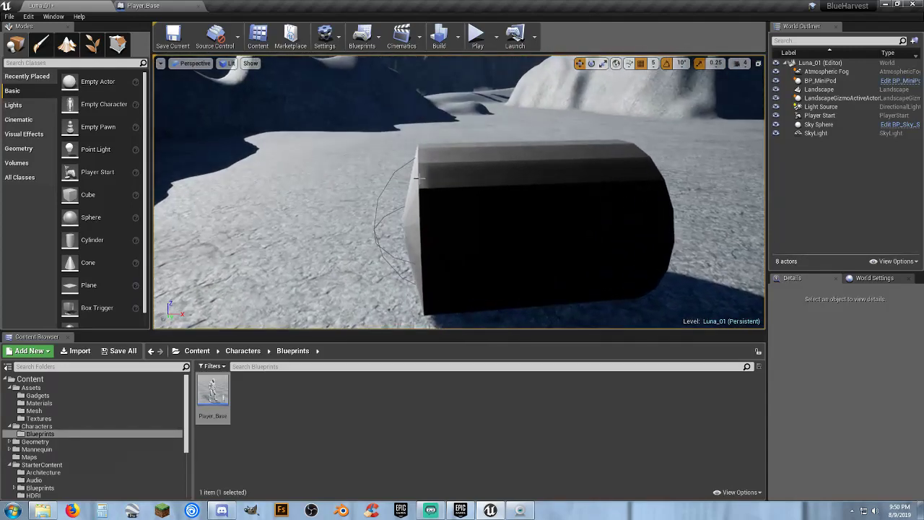
{"action": "key", "text": "a"}
{"action": "right_click_drag", "start_coordinate": [422, 235], "coordinate": [590, 236]}
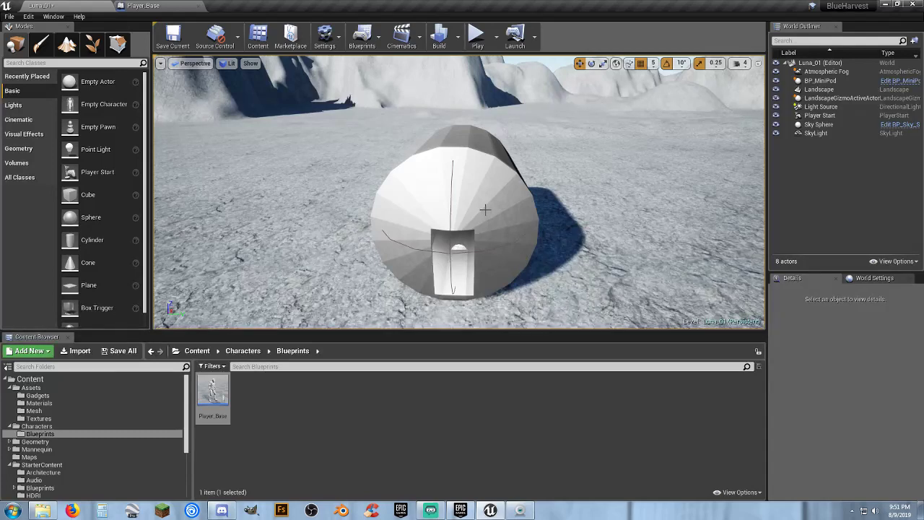
Play-test Luna_01 by running the character into the mini pod, out and in again to check the oxygen refill inside.
{"action": "key", "text": "w"}
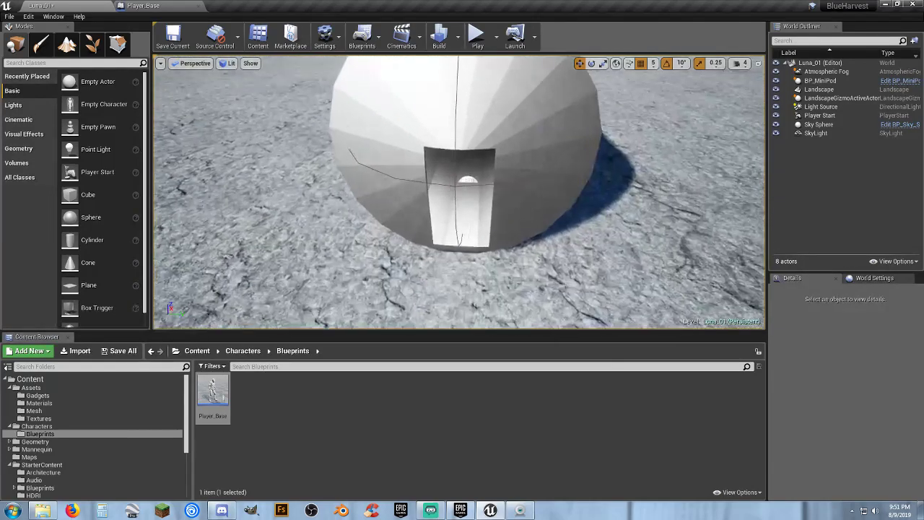
{"action": "key", "text": "s"}
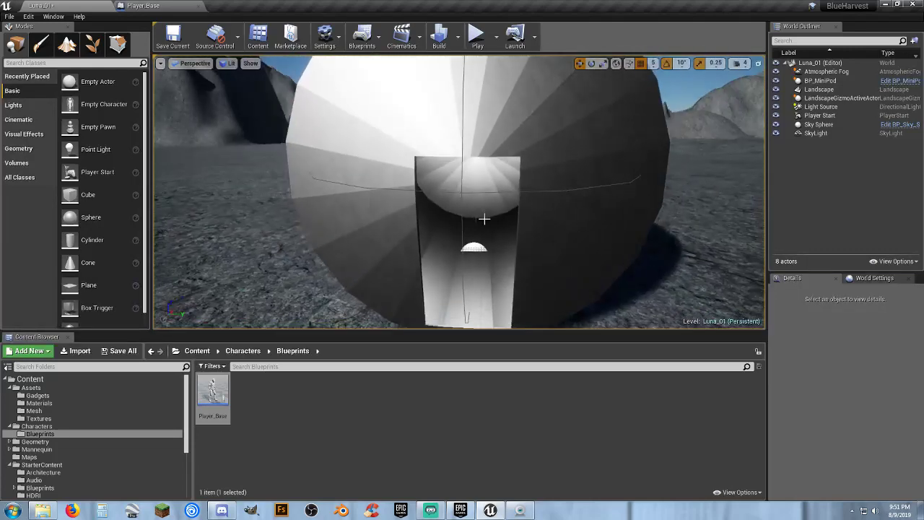
{"action": "left_click", "coordinate": [477, 45]}
{"action": "left_click", "coordinate": [477, 45]}
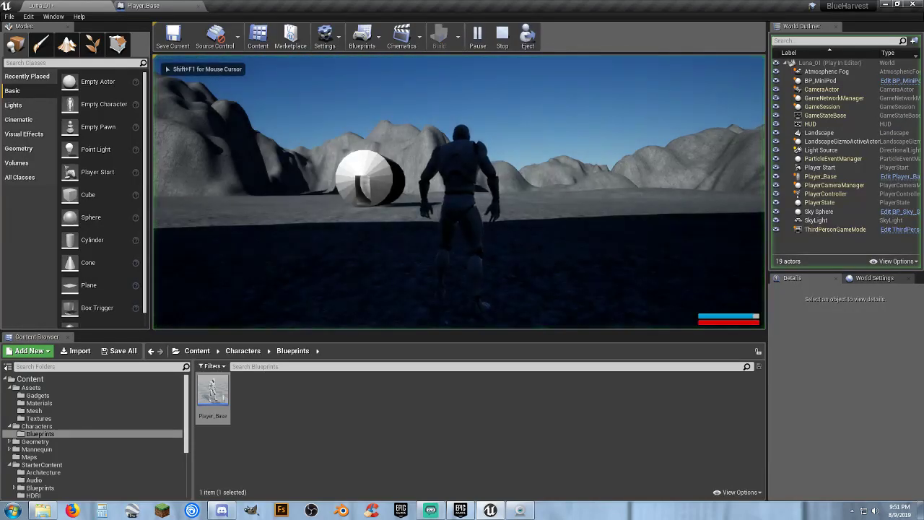
{"action": "key", "text": "w"}
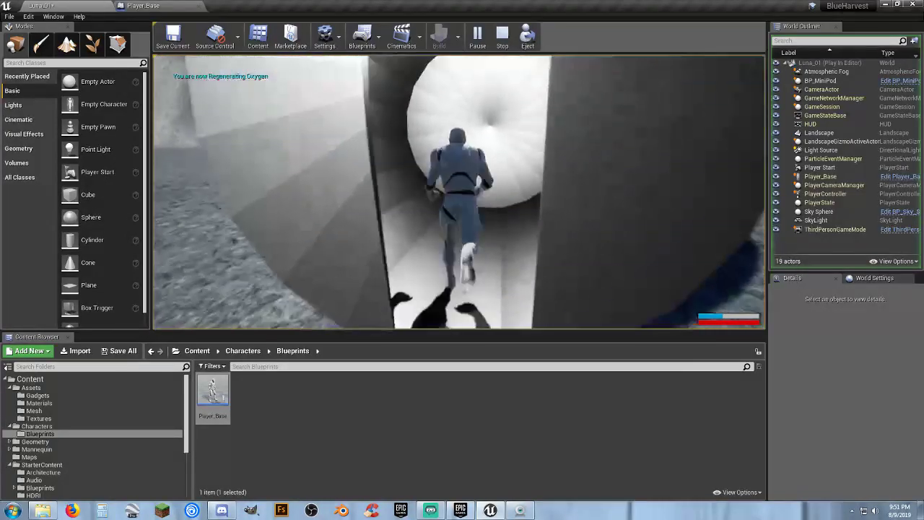
{"action": "key", "text": "s"}
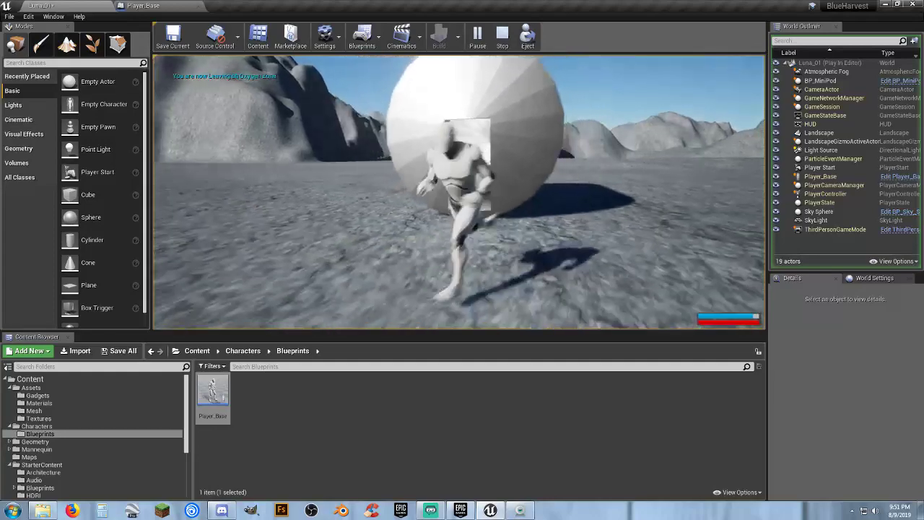
{"action": "key", "text": "w"}
{"action": "key", "text": "w"}
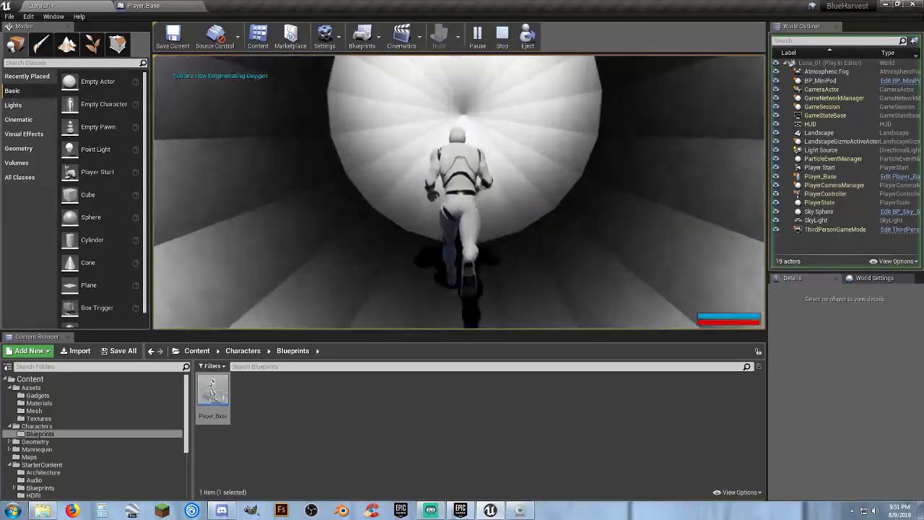
{"action": "key", "text": "s"}
{"action": "key", "text": "w"}
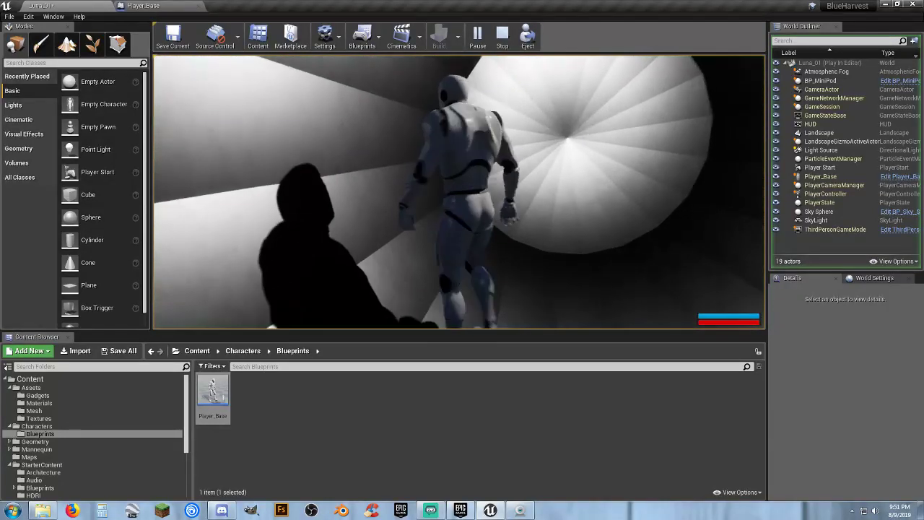
{"action": "key", "text": "w"}
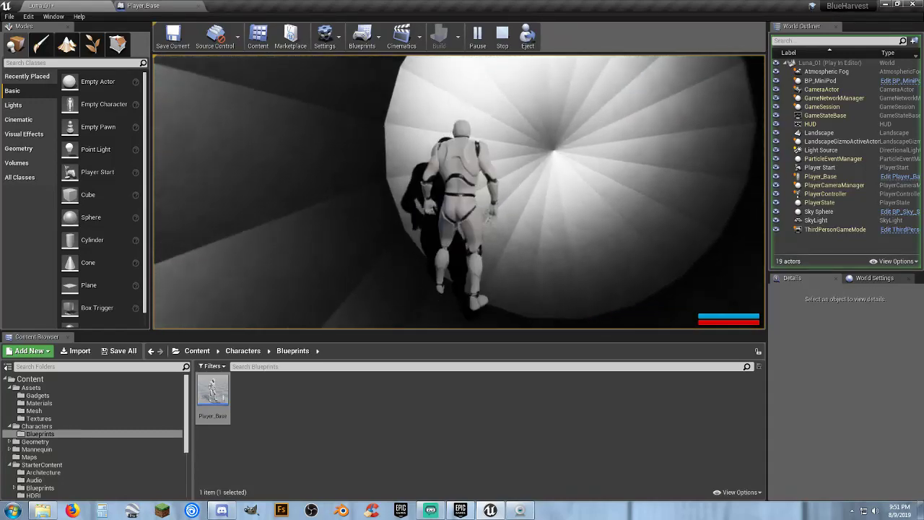
Run the character out of the mini pod and back inside to recheck the oxygen drain and regeneration.
{"action": "key", "text": "d"}
{"action": "key", "text": "s"}
{"action": "key", "text": "s"}
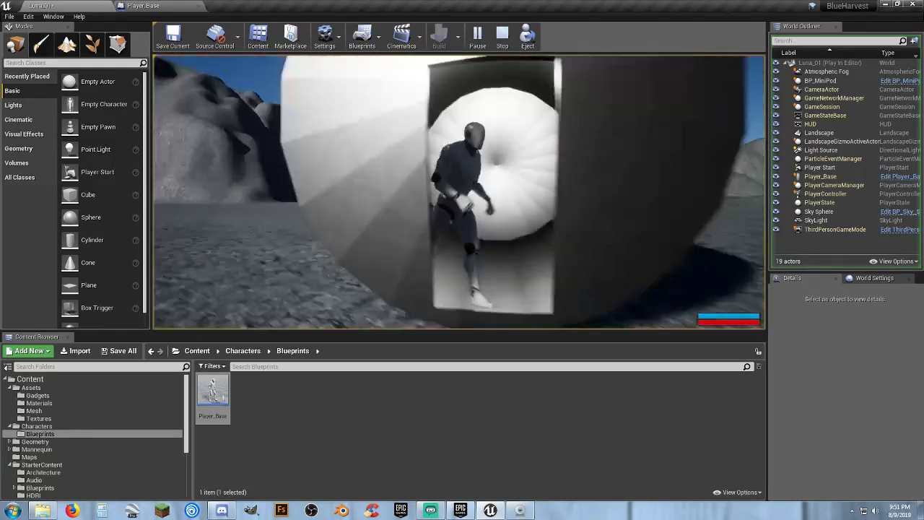
{"action": "key", "text": "w"}
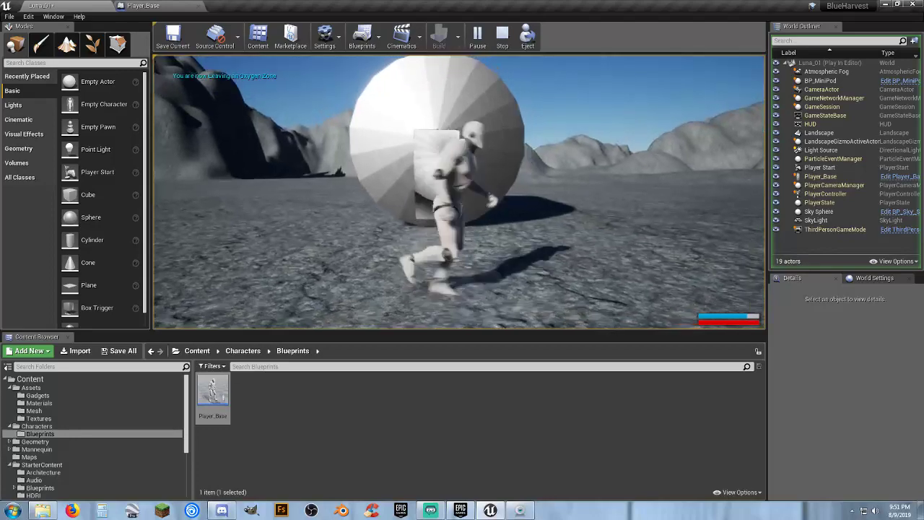
{"action": "key", "text": "w"}
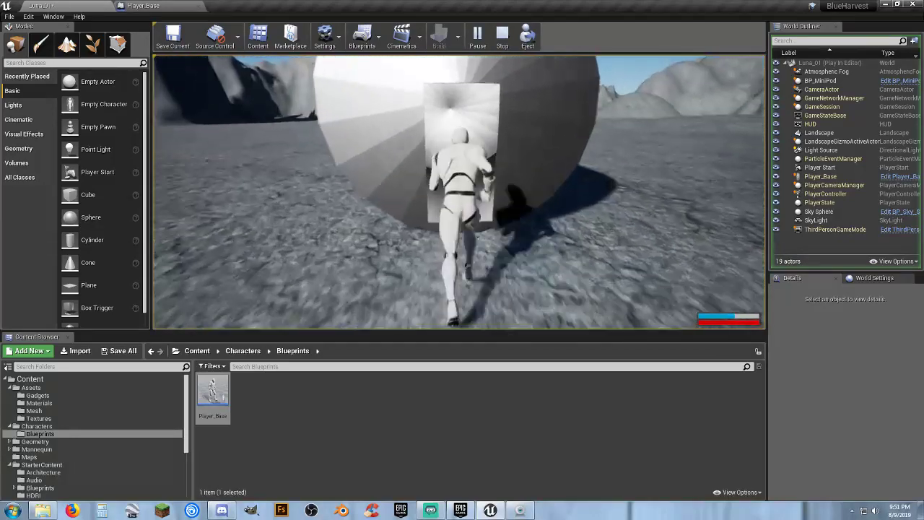
{"action": "key", "text": "w"}
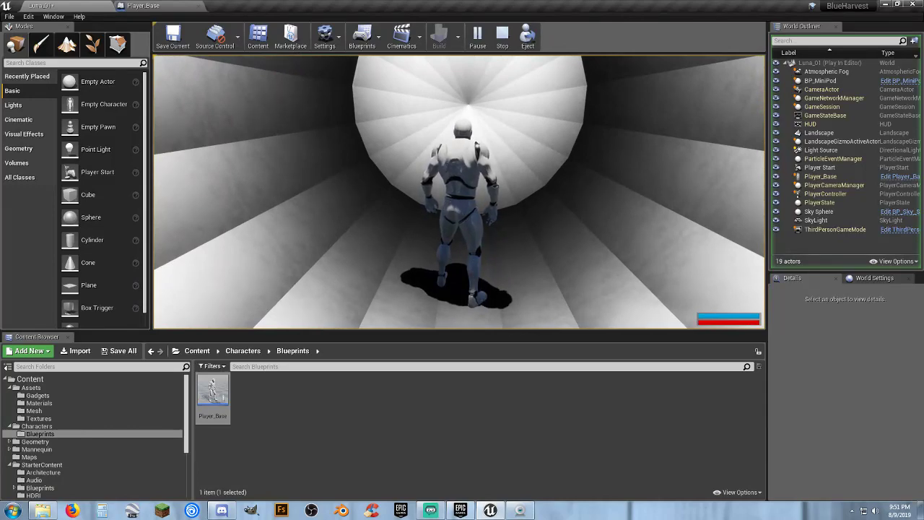
Leave the mini pod and stay outside beside it until the oxygen bar is fully drained.
{"action": "key", "text": "s"}
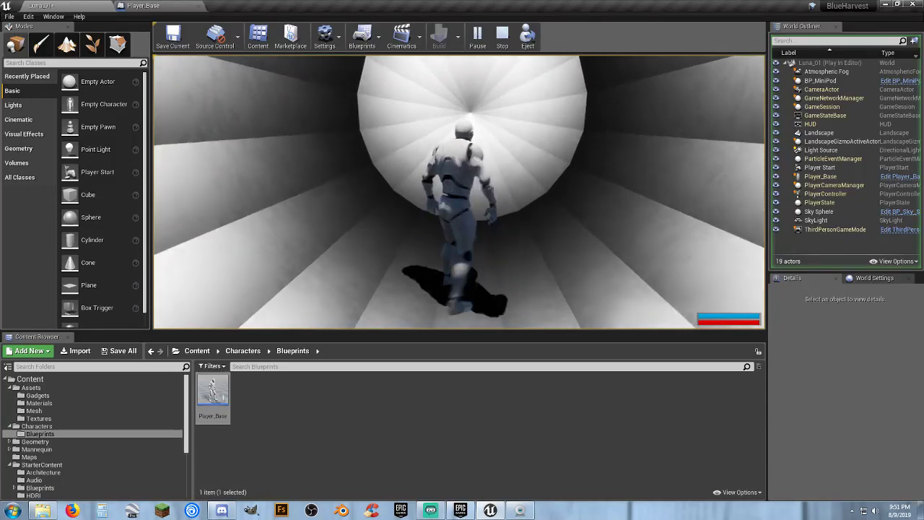
{"action": "key", "text": "d"}
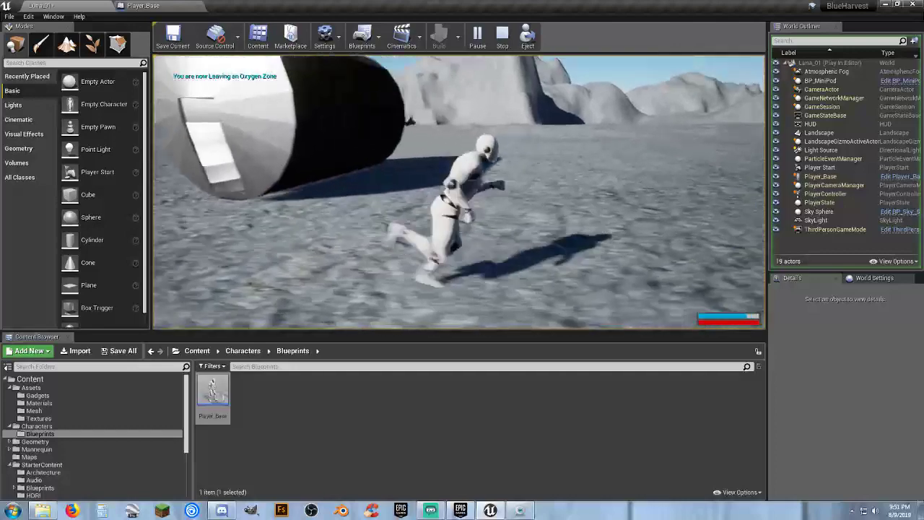
{"action": "key", "text": "w"}
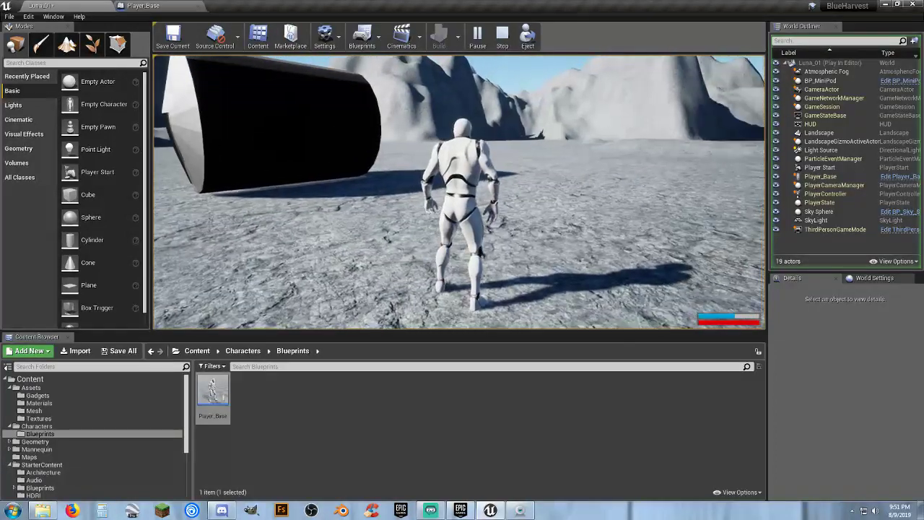
{"action": "key", "text": "w"}
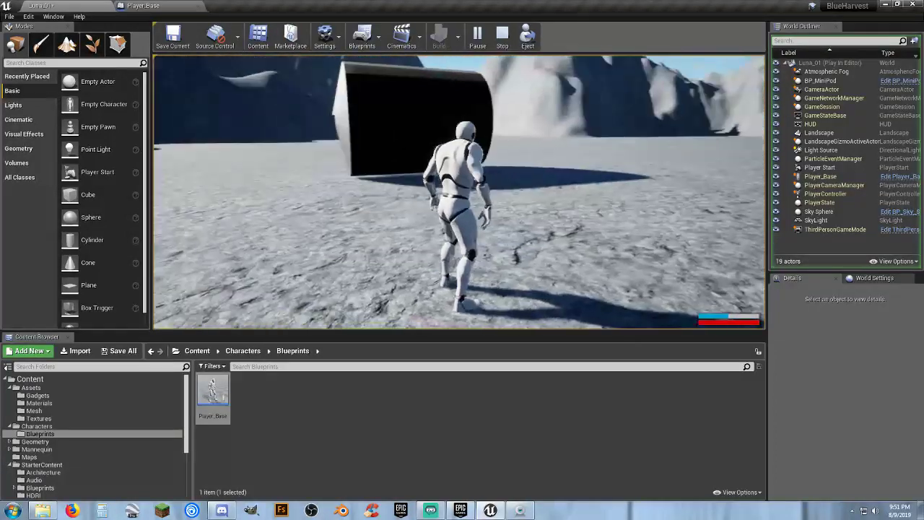
{"action": "key", "text": "w"}
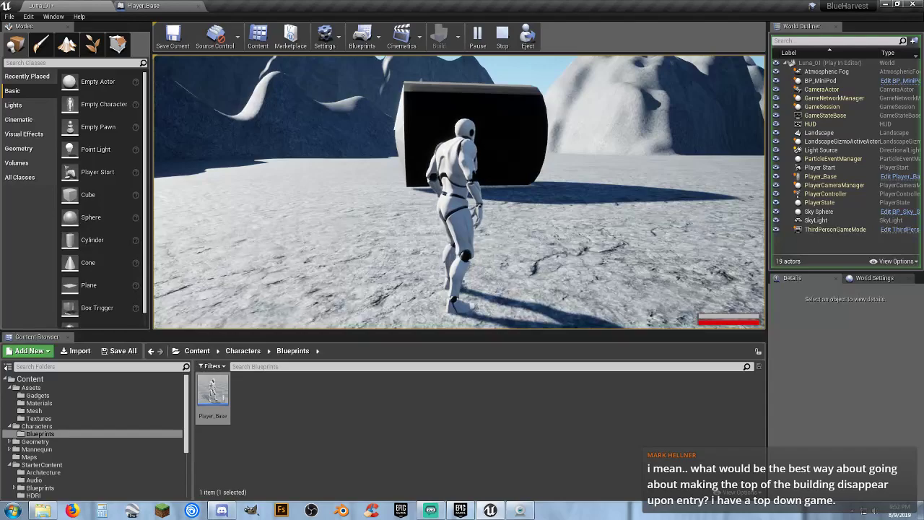
Return the character to the mini pod with empty oxygen to test the refill, and end the session.
{"action": "key", "text": "w"}
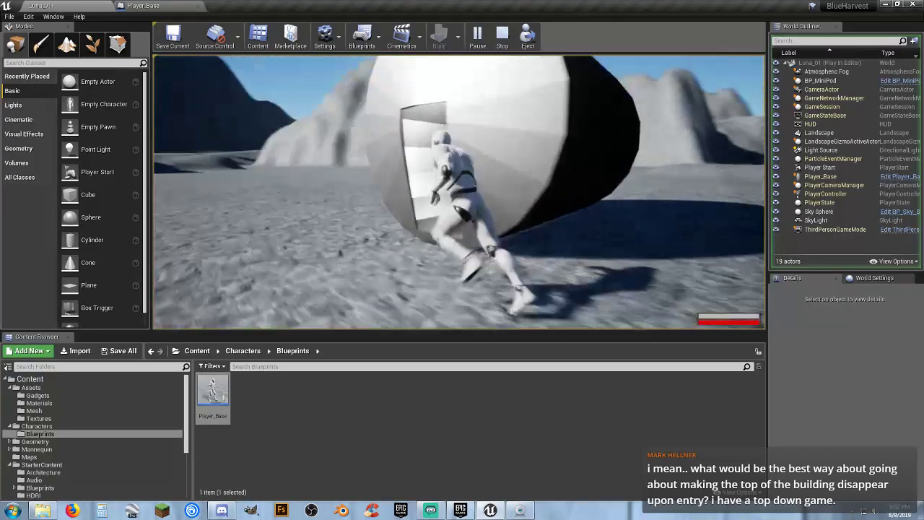
{"action": "key", "text": "w"}
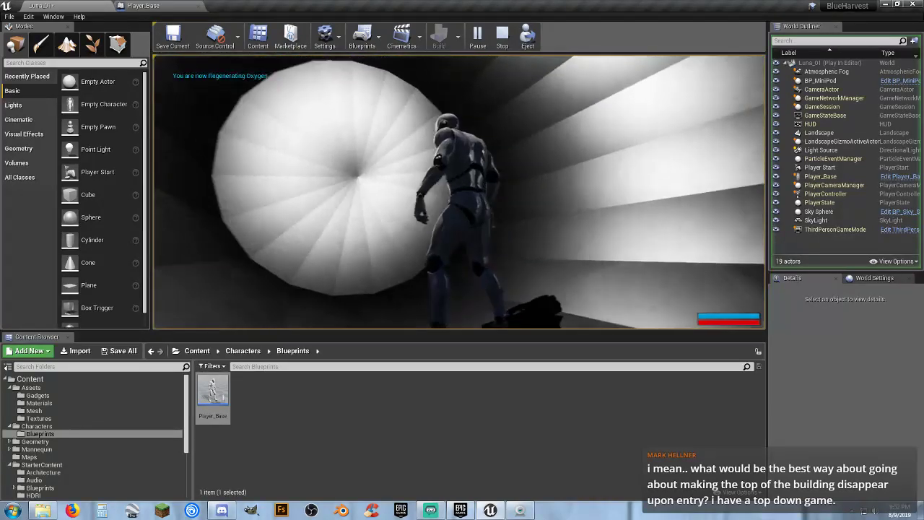
{"action": "key", "text": "w"}
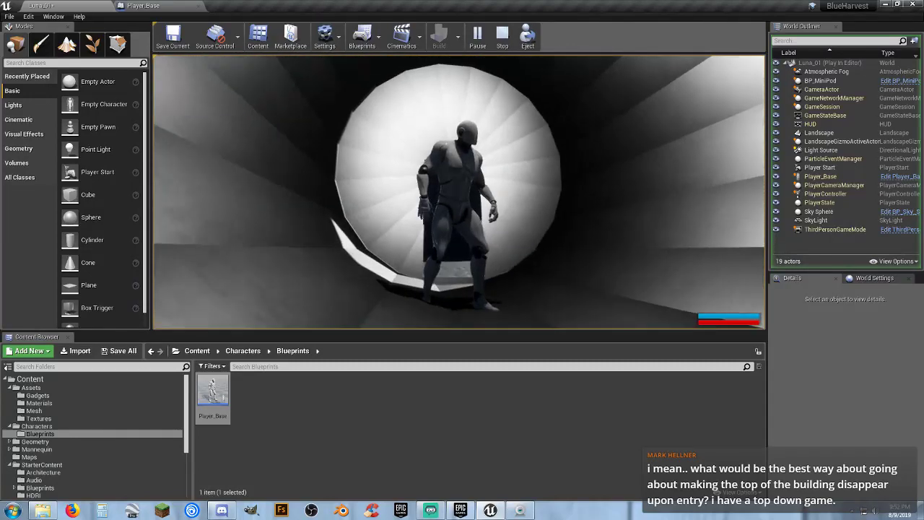
{"action": "key", "text": "Escape"}
Open the BP_MiniPod blueprint from the Assets > Gadgets folder.
{"action": "scroll", "coordinate": [440, 200], "scroll_direction": "down", "scroll_amount": 5}
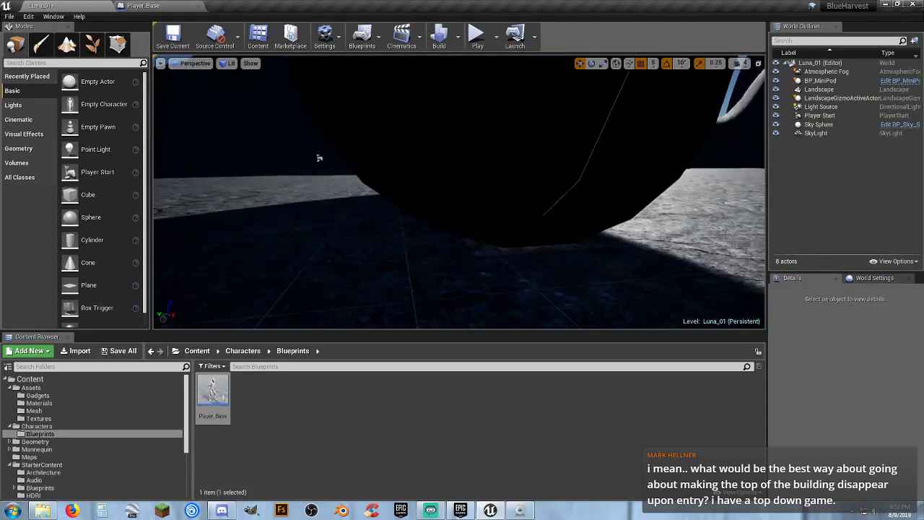
{"action": "right_click_drag", "start_coordinate": [318, 156], "coordinate": [520, 170]}
{"action": "right_click_drag", "start_coordinate": [357, 191], "coordinate": [350, 191]}
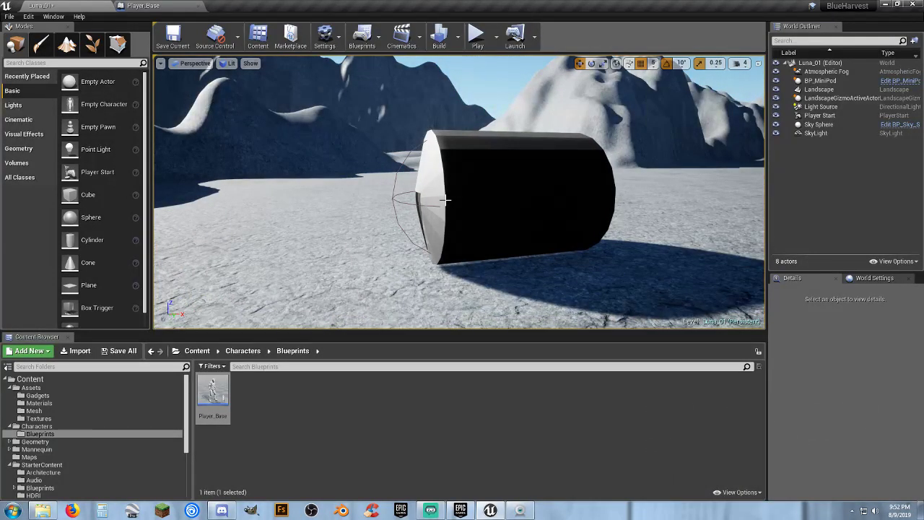
{"action": "right_click_drag", "start_coordinate": [433, 191], "coordinate": [537, 267]}
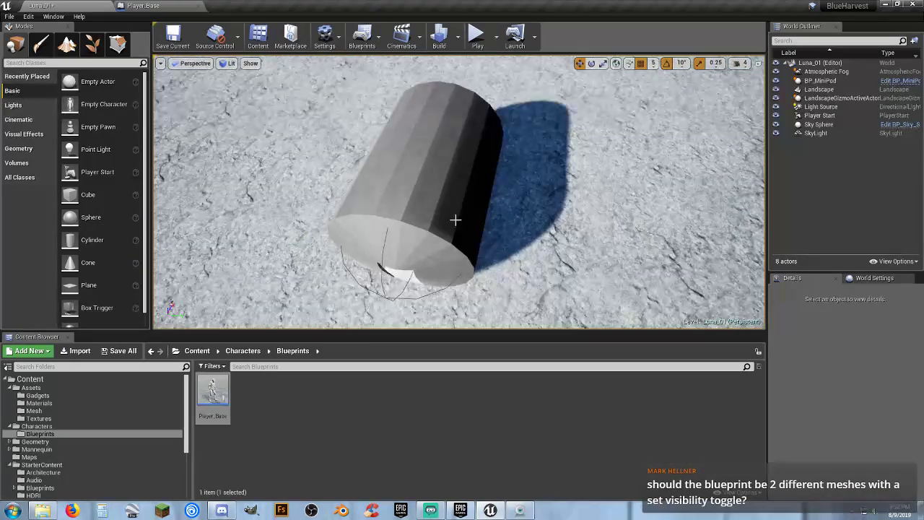
{"action": "scroll", "coordinate": [454, 219], "scroll_direction": "up", "scroll_amount": 5}
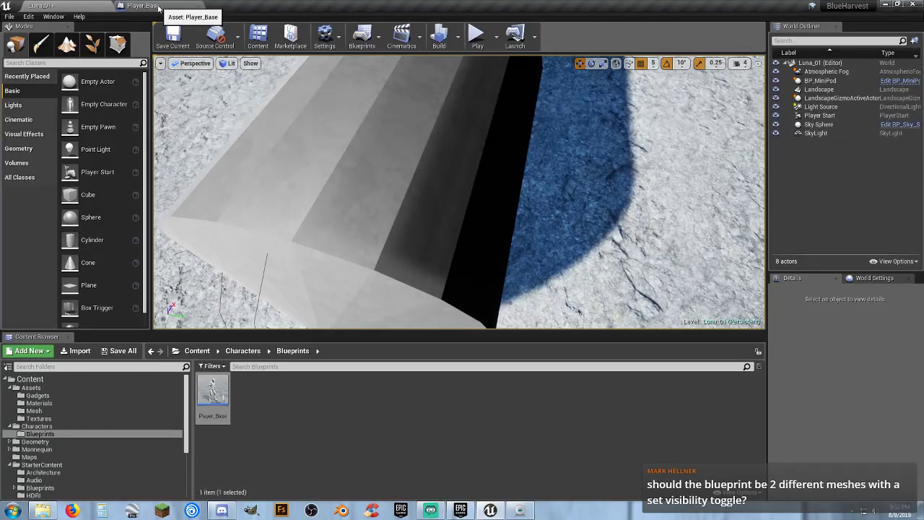
{"action": "left_click", "coordinate": [74, 396]}
{"action": "double_click", "coordinate": [213, 390]}
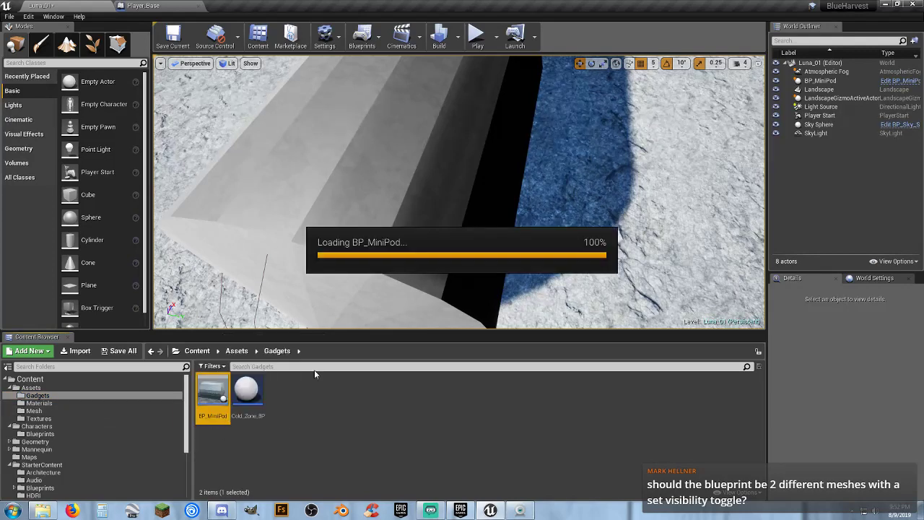
Move the "You are now Regenerating Oxygen" Print Text node farther from the In Safe Zone SET node to make room.
{"action": "right_click_drag", "start_coordinate": [415, 306], "coordinate": [516, 369]}
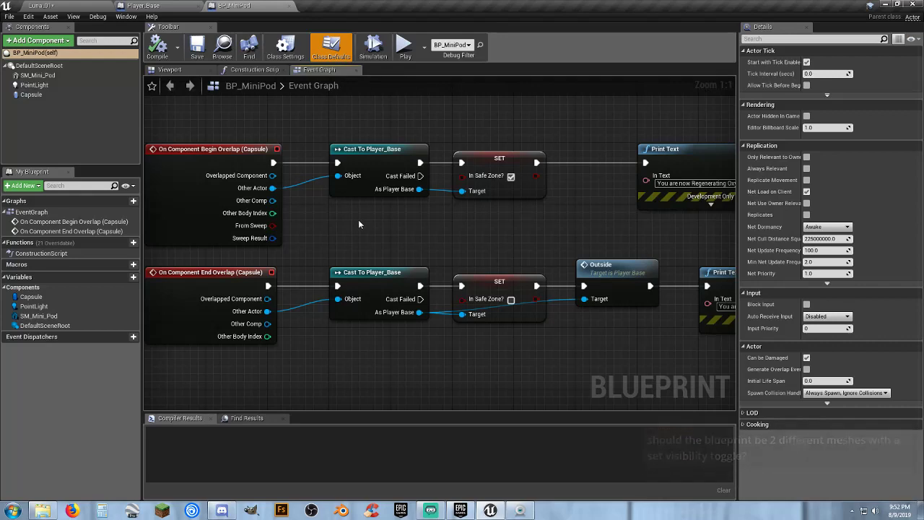
{"action": "right_click_drag", "start_coordinate": [358, 220], "coordinate": [55, 179]}
{"action": "right_click_drag", "start_coordinate": [369, 176], "coordinate": [411, 198]}
{"action": "left_click", "coordinate": [460, 133]}
{"action": "left_click_drag", "start_coordinate": [460, 133], "coordinate": [494, 132]}
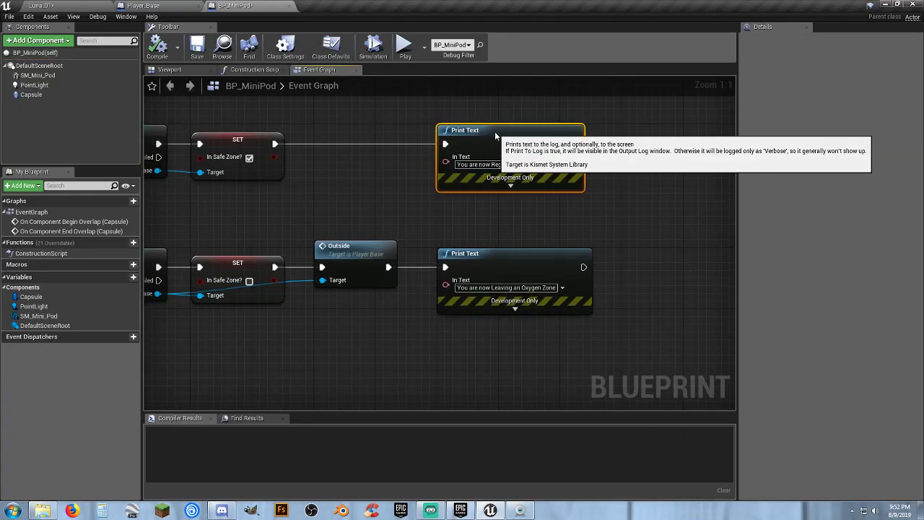
{"action": "right_click_drag", "start_coordinate": [190, 158], "coordinate": [287, 160]}
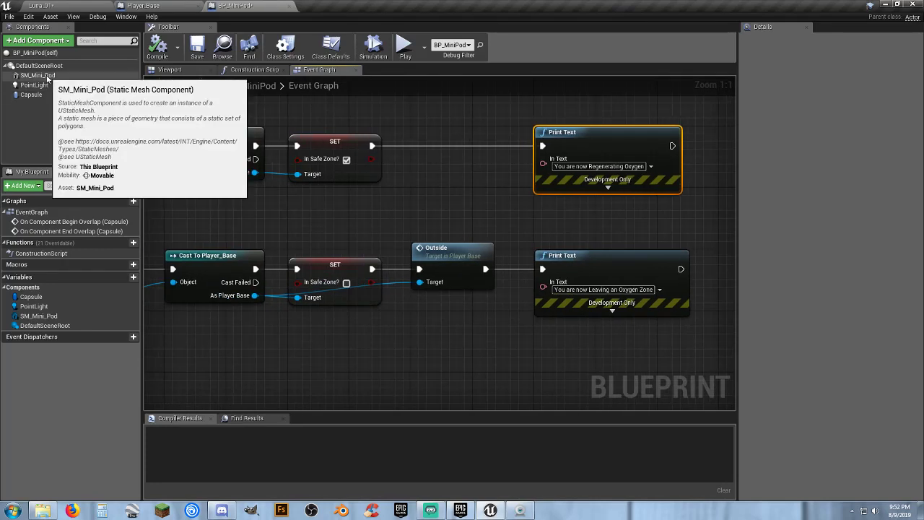
Add an SM_Mini_Pod reference to the event graph and create a Set Visibility node that targets it.
{"action": "left_click_drag", "start_coordinate": [38, 75], "coordinate": [318, 195]}
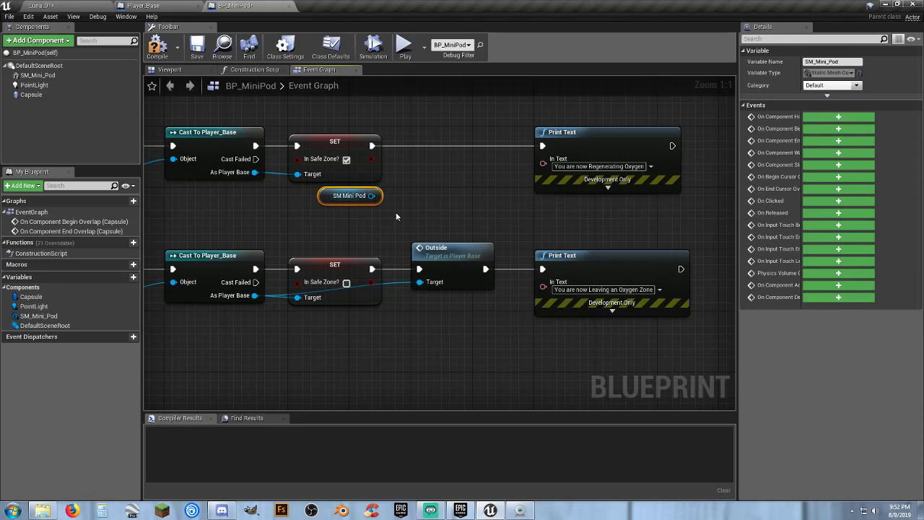
{"action": "right_click_drag", "start_coordinate": [405, 196], "coordinate": [375, 193]}
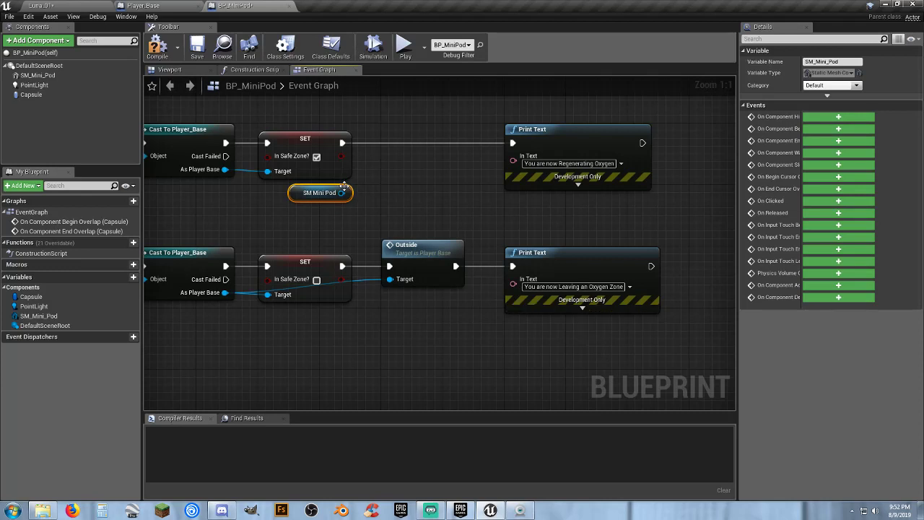
{"action": "left_click_drag", "start_coordinate": [348, 193], "coordinate": [393, 191]}
{"action": "type", "text": "set visibility"}
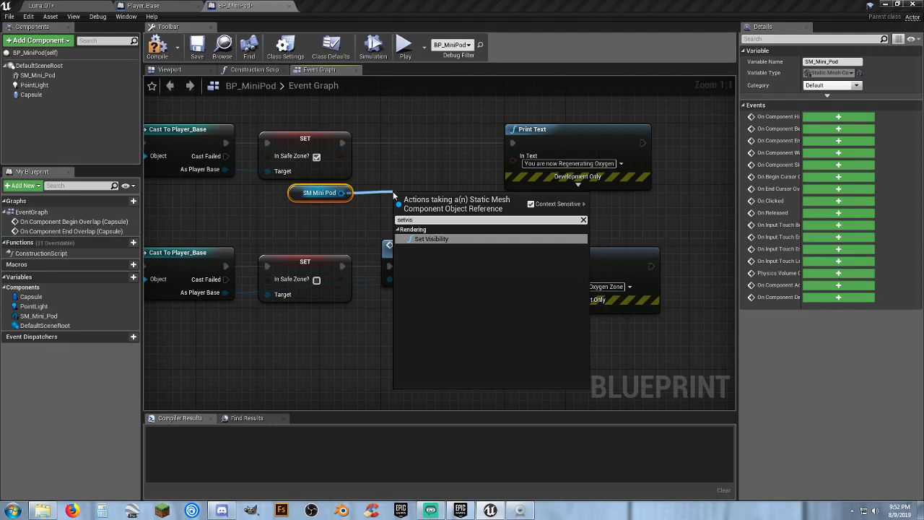
{"action": "key", "text": "Return"}
Place the Set Visibility node in the begin-overlap chain and wire its execution between the In Safe Zone SET and Print Text nodes.
{"action": "left_click_drag", "start_coordinate": [429, 202], "coordinate": [407, 130]}
{"action": "left_click_drag", "start_coordinate": [342, 142], "coordinate": [385, 145]}
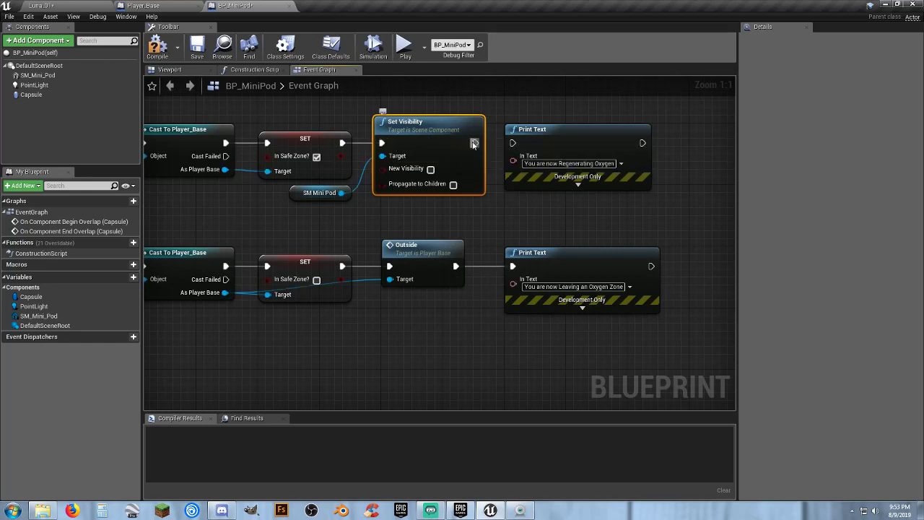
{"action": "left_click_drag", "start_coordinate": [476, 142], "coordinate": [515, 145]}
Move the "You are now Leaving an Oxygen Zone" Print Text node farther from the Outside node to make room.
{"action": "right_click_drag", "start_coordinate": [463, 257], "coordinate": [499, 170]}
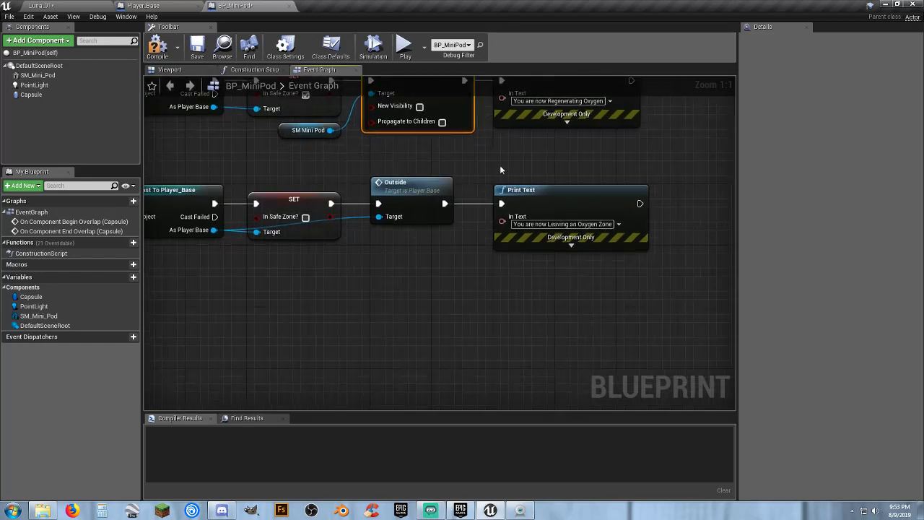
{"action": "left_click_drag", "start_coordinate": [518, 189], "coordinate": [704, 189]}
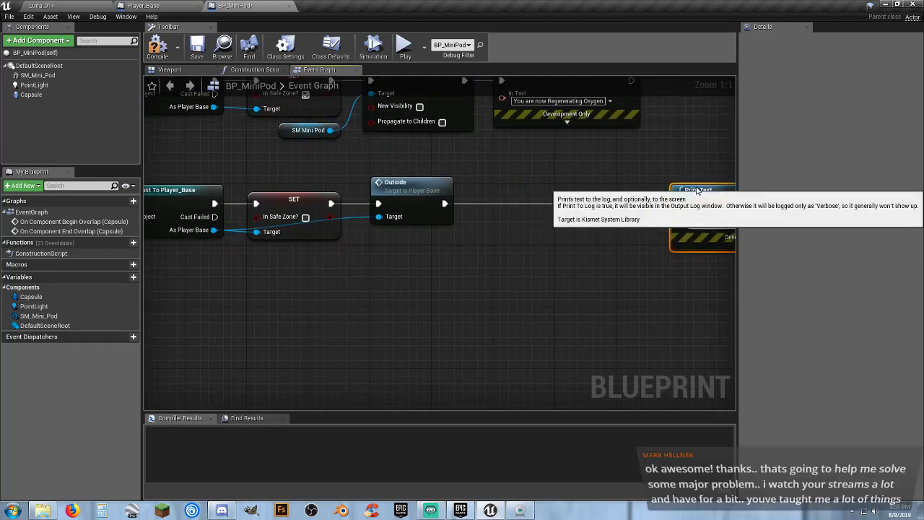
{"action": "right_click_drag", "start_coordinate": [472, 154], "coordinate": [467, 180]}
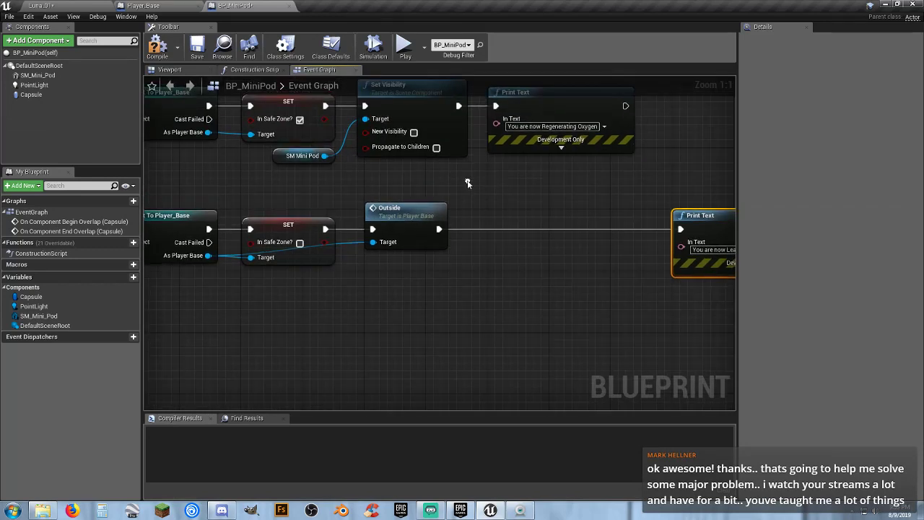
Duplicate the Set Visibility node into the end-overlap chain and wire its execution between the Outside and Print Text nodes.
{"action": "left_click", "coordinate": [416, 97]}
{"action": "key", "text": "ctrl+c"}
{"action": "key", "text": "ctrl+v"}
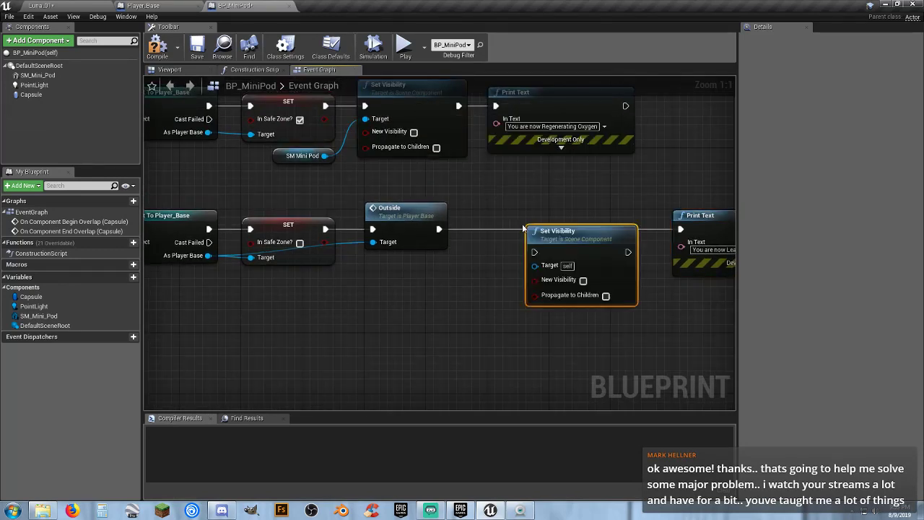
{"action": "left_click_drag", "start_coordinate": [438, 229], "coordinate": [505, 214]}
{"action": "left_click_drag", "start_coordinate": [588, 229], "coordinate": [679, 230]}
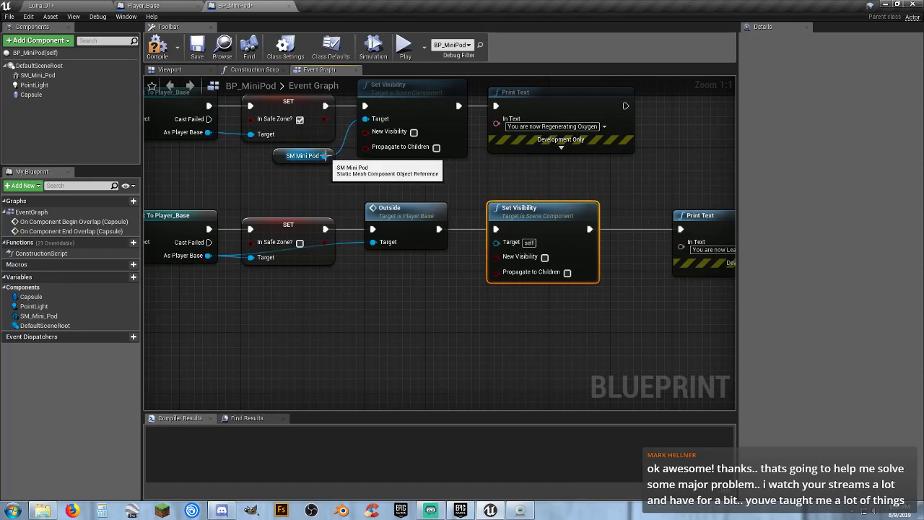
Target the duplicated Set Visibility node at SM Mini Pod with New Visibility enabled, and compile and save BP_MiniPod.
{"action": "left_click_drag", "start_coordinate": [324, 156], "coordinate": [502, 247]}
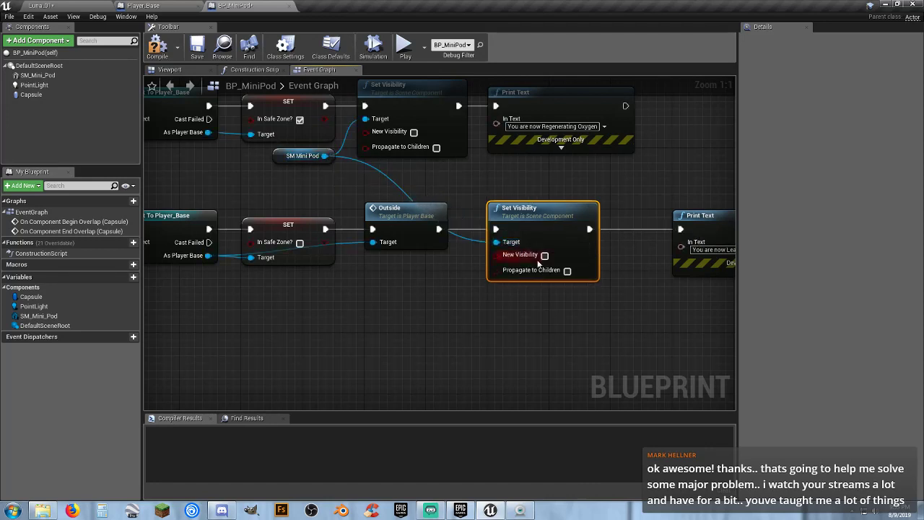
{"action": "left_click", "coordinate": [544, 257]}
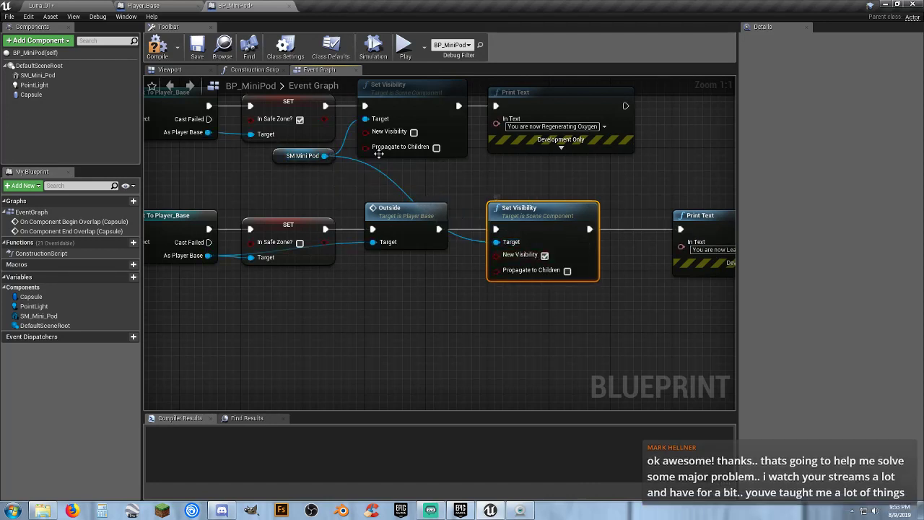
{"action": "left_click", "coordinate": [158, 44]}
{"action": "left_click", "coordinate": [193, 52]}
Play-test the Luna_01 level by running the character into and out of the mini pod to check its visibility toggling.
{"action": "left_click", "coordinate": [100, 9]}
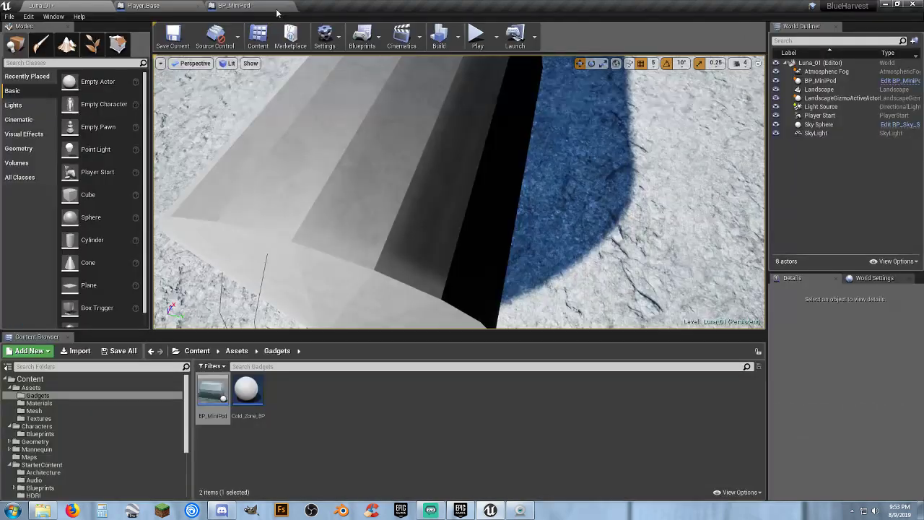
{"action": "left_click", "coordinate": [476, 33]}
{"action": "key", "text": "w"}
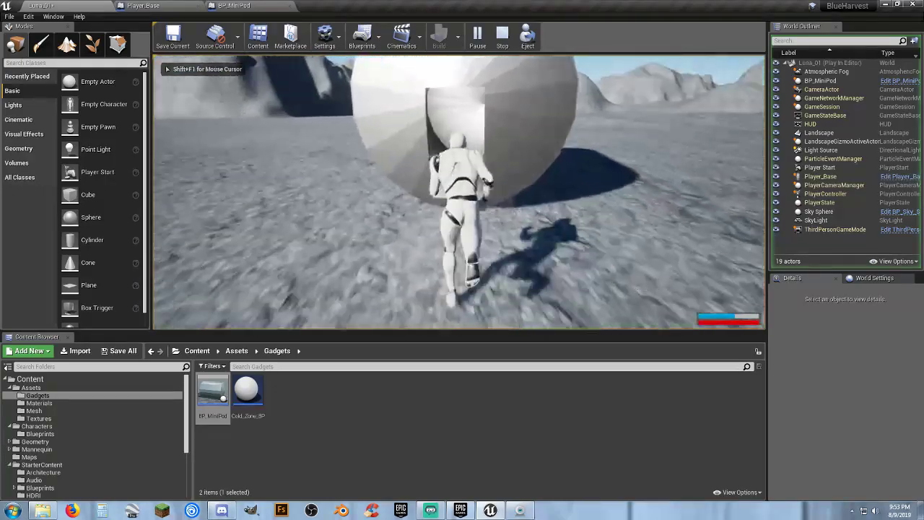
{"action": "key", "text": "w"}
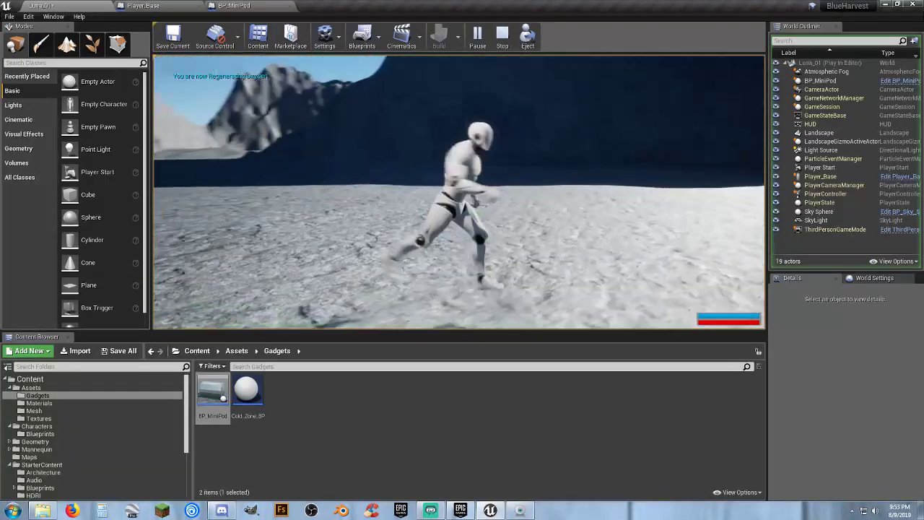
{"action": "key", "text": "s"}
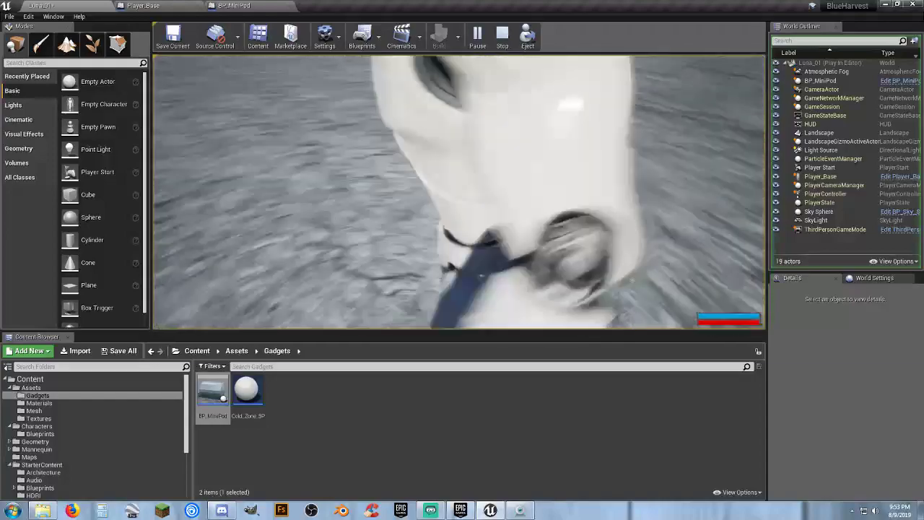
{"action": "key", "text": "w"}
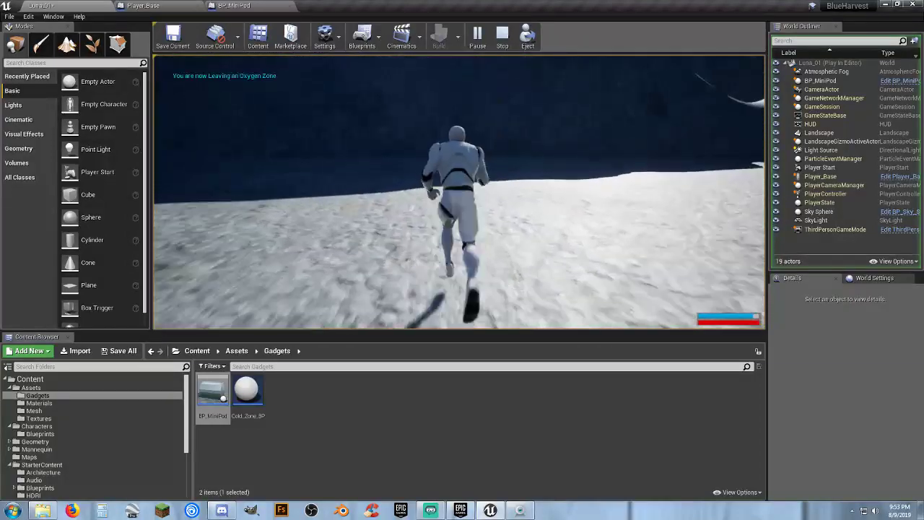
{"action": "key", "text": "w"}
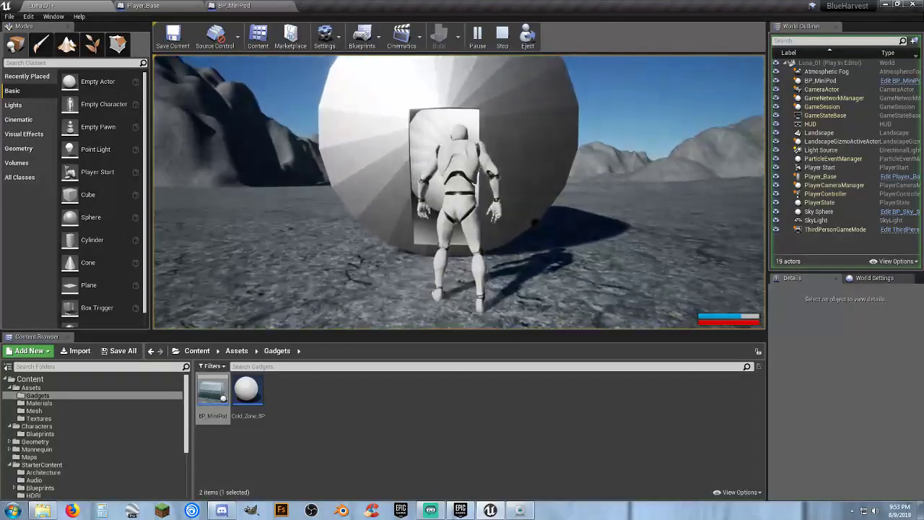
{"action": "key", "text": "w"}
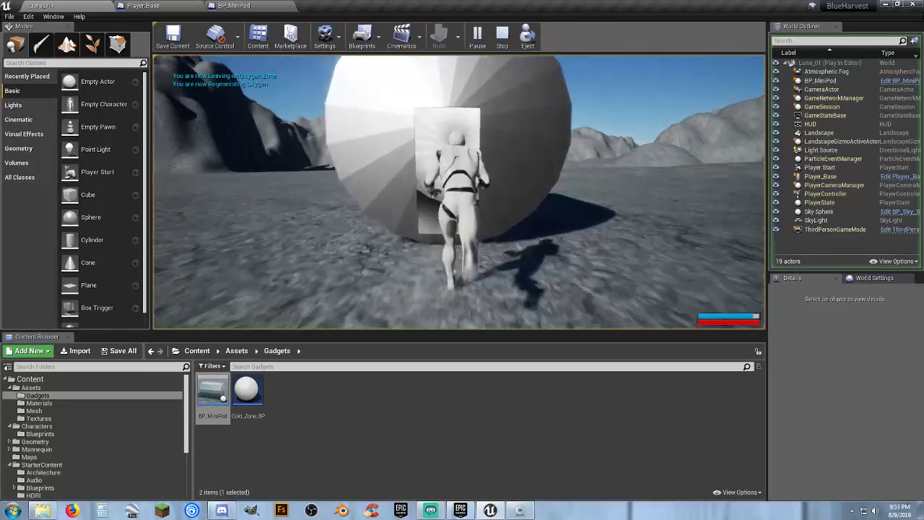
{"action": "key", "text": "w"}
{"action": "key", "text": "s"}
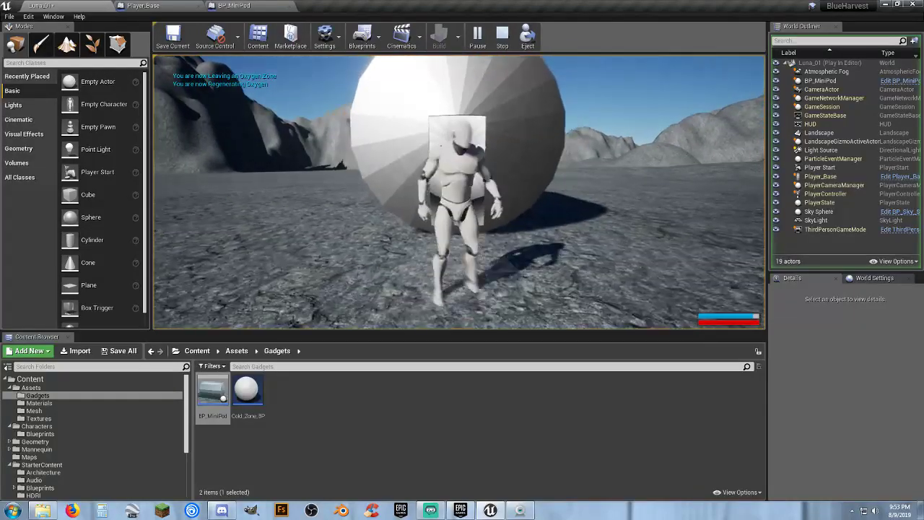
{"action": "key", "text": "w"}
{"action": "key", "text": "s"}
{"action": "key", "text": "w"}
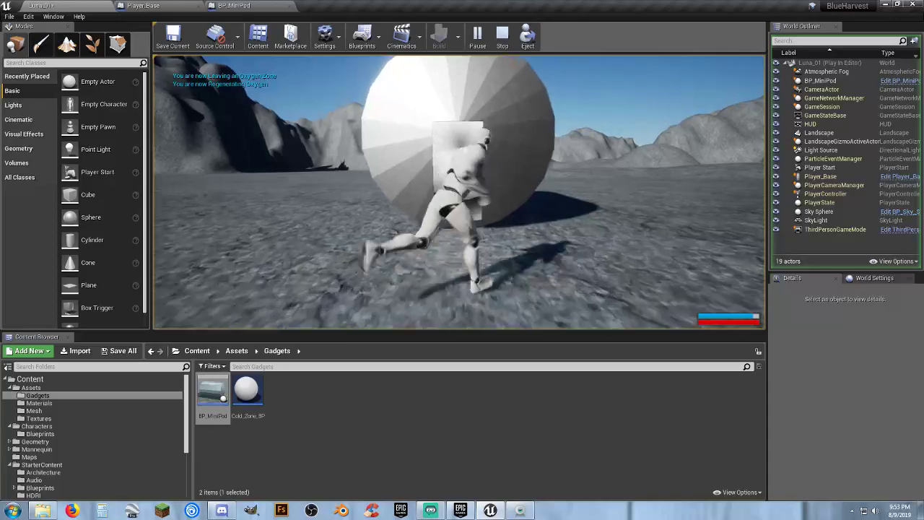
{"action": "key", "text": "s"}
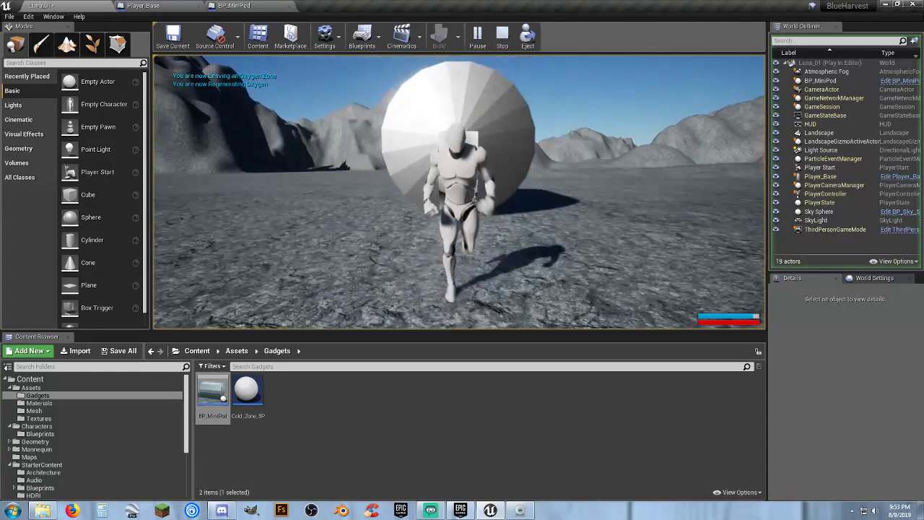
{"action": "key", "text": "Escape"}
Delete both Set Visibility nodes and the SM Mini Pod reference from the BP_MiniPod event graph.
{"action": "left_click", "coordinate": [238, 6]}
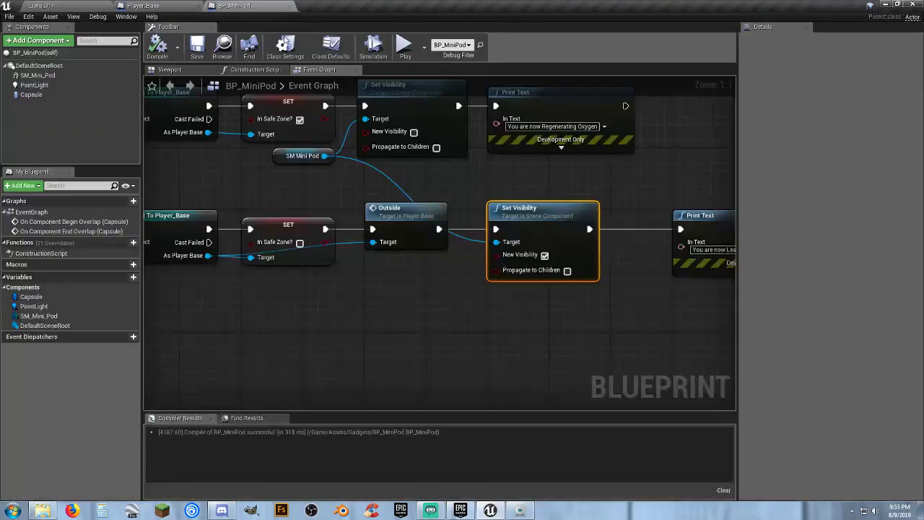
{"action": "left_click", "coordinate": [404, 138]}
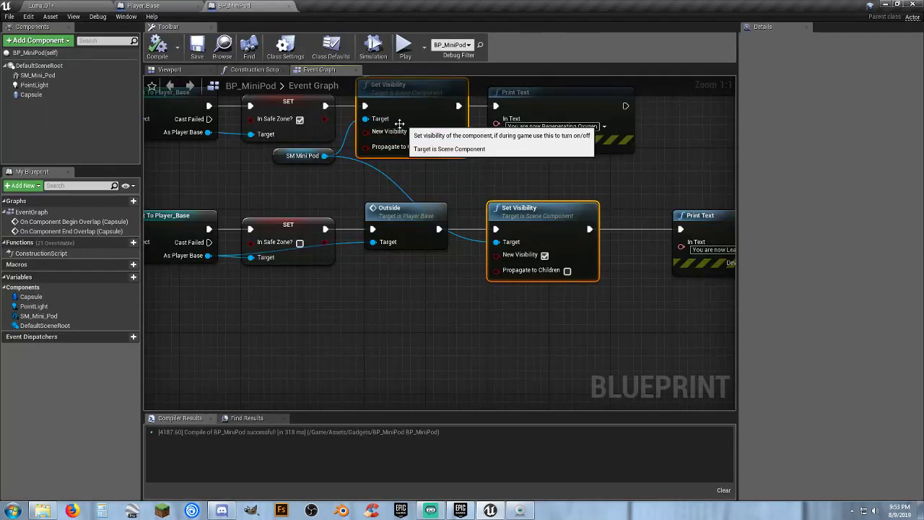
{"action": "left_click", "coordinate": [296, 155], "text": "ctrl"}
{"action": "key", "text": "Delete"}
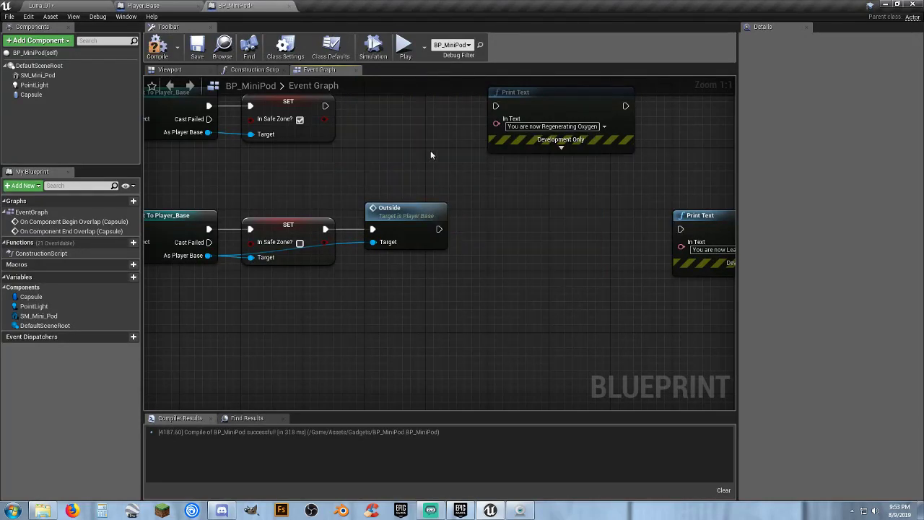
Reconnect both Print Text nodes to the In Safe Zone SET and Outside nodes, bring the leaving message closer, and compile.
{"action": "right_click_drag", "start_coordinate": [428, 150], "coordinate": [437, 191]}
{"action": "left_click_drag", "start_coordinate": [336, 145], "coordinate": [505, 148]}
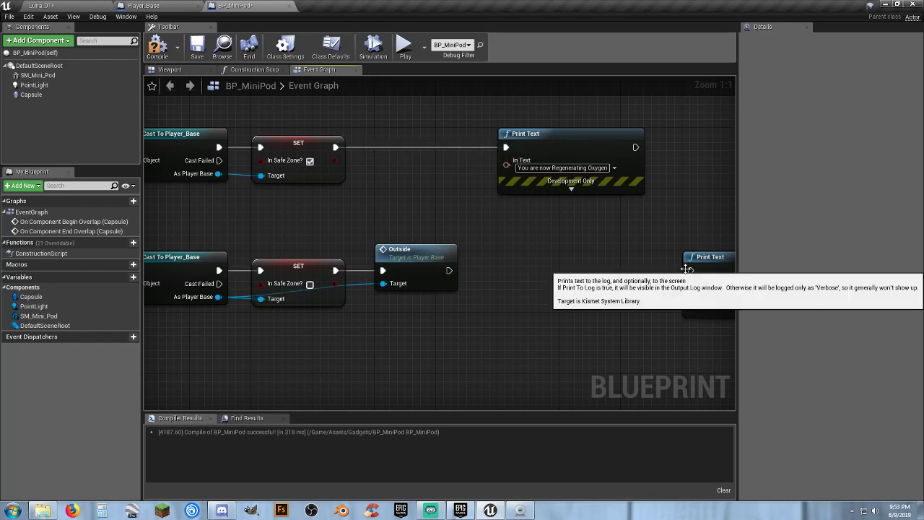
{"action": "left_click_drag", "start_coordinate": [689, 271], "coordinate": [449, 272]}
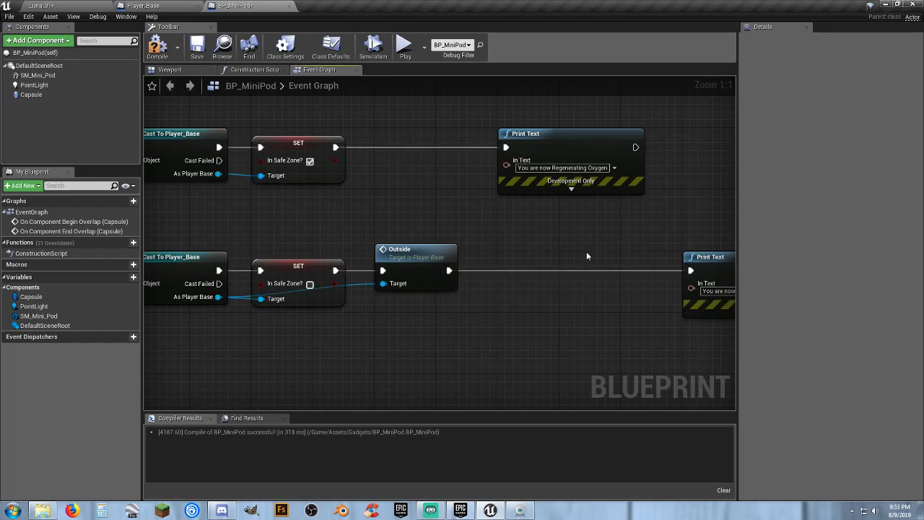
{"action": "left_click_drag", "start_coordinate": [694, 257], "coordinate": [507, 257]}
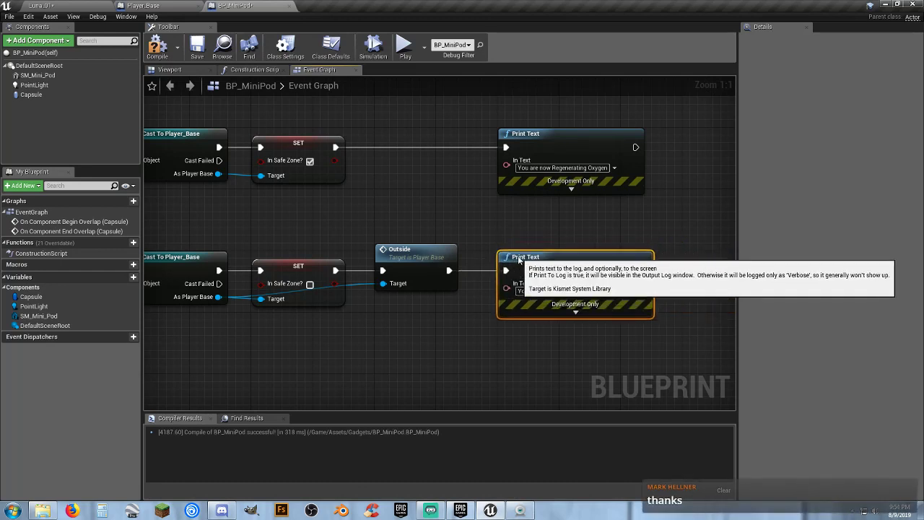
{"action": "left_click", "coordinate": [157, 47]}
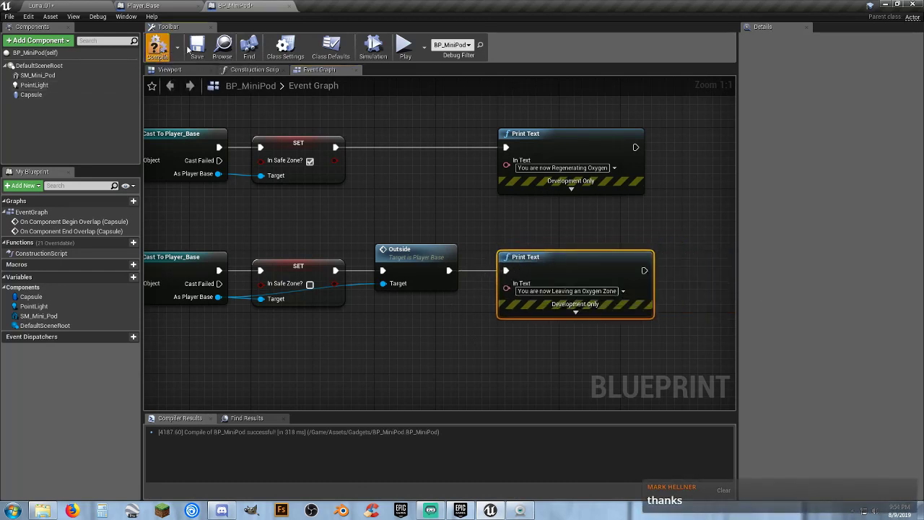
Close the BP_MiniPod and Player_Base blueprint editors and save the Luna_01 level.
{"action": "left_click", "coordinate": [90, 7]}
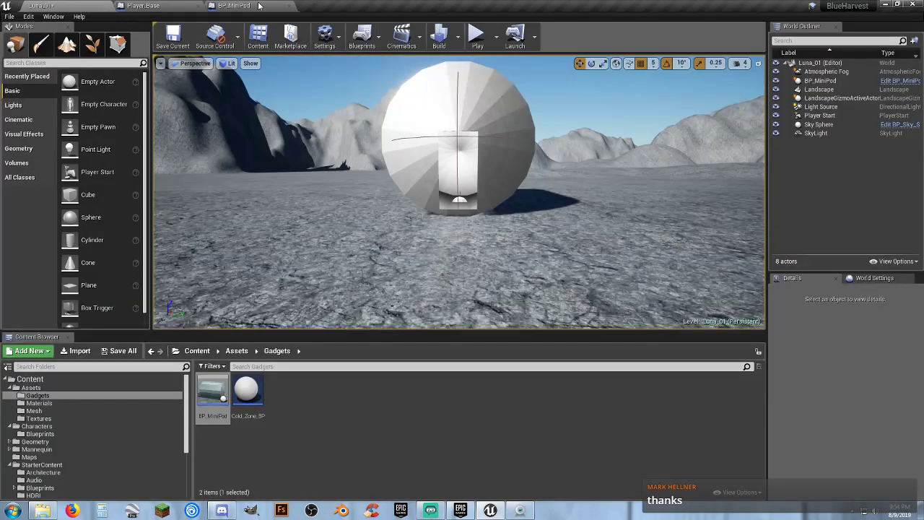
{"action": "left_click", "coordinate": [290, 6]}
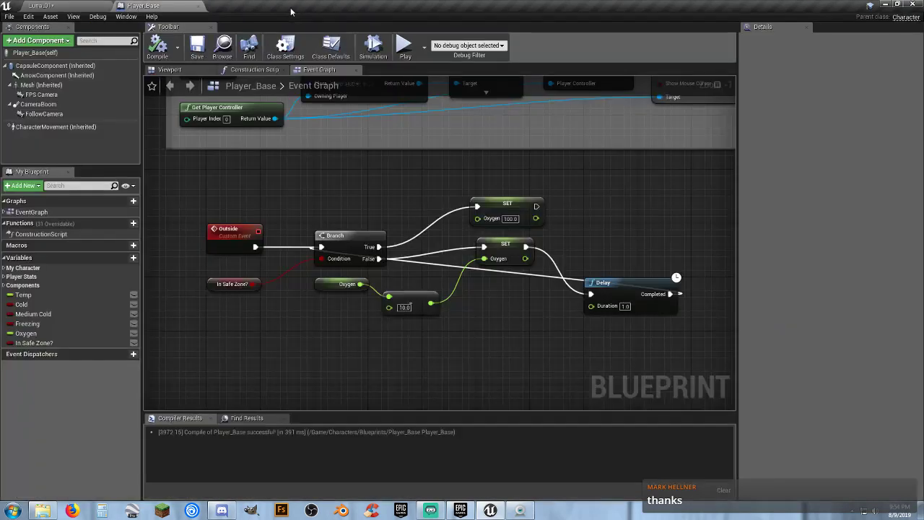
{"action": "left_click", "coordinate": [197, 7]}
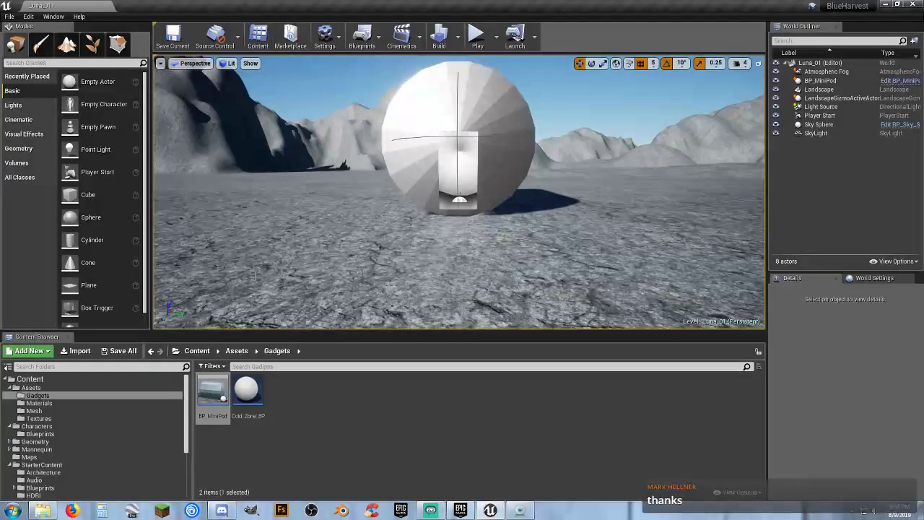
{"action": "left_click", "coordinate": [122, 350]}
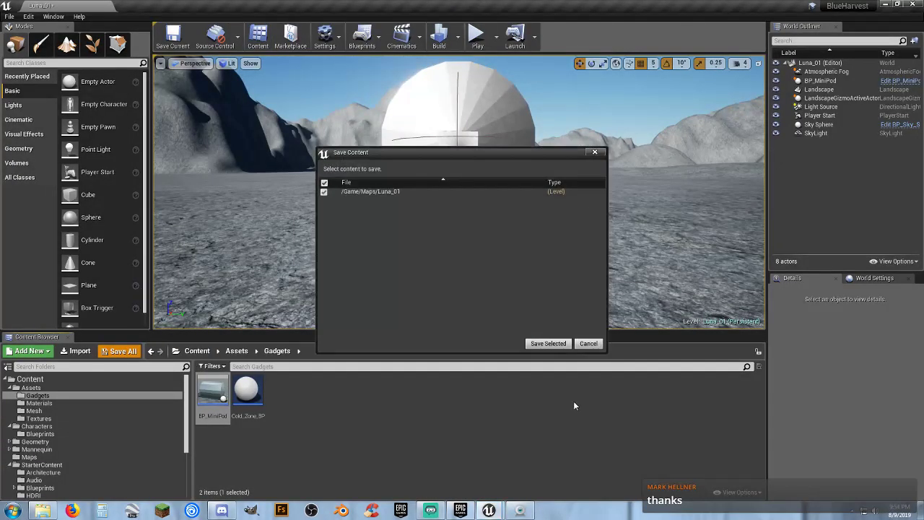
{"action": "left_click", "coordinate": [548, 344]}
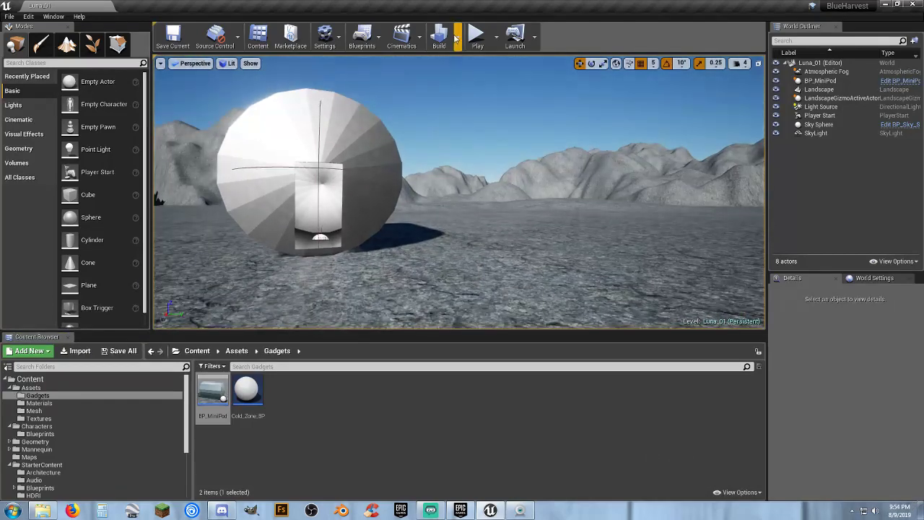
Briefly play-test the character's running and jumping in the level, and stop the play session.
{"action": "left_click", "coordinate": [475, 36]}
{"action": "key", "text": "w"}
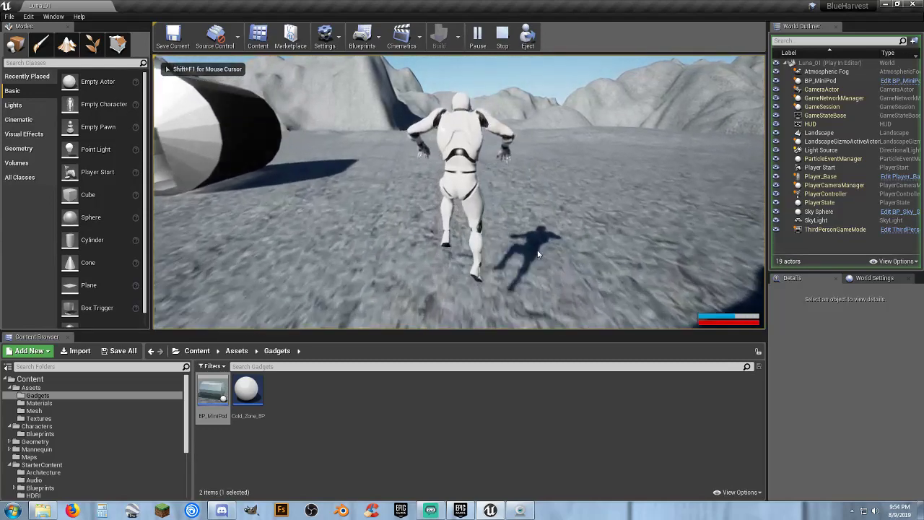
{"action": "key", "text": "Escape"}
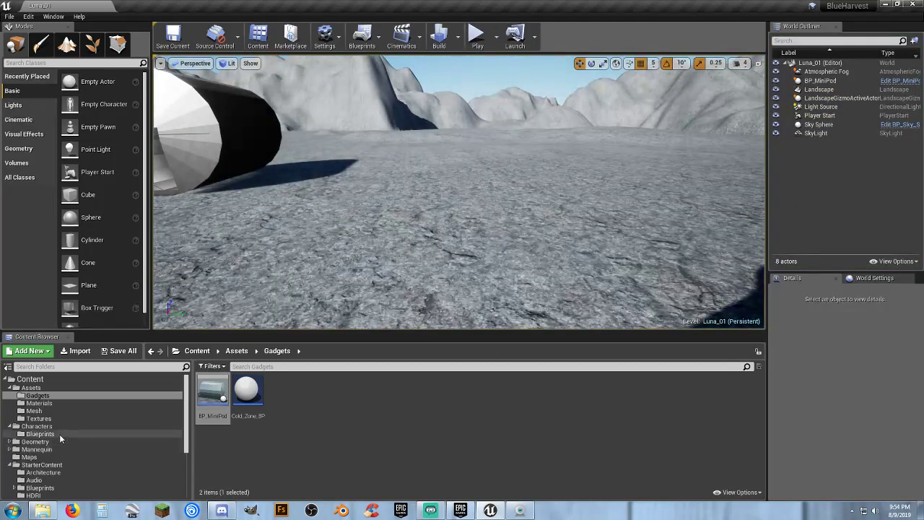
Set the Gravity Scale of Player_Base's CharacterMovement component to 0.5 and compile the blueprint.
{"action": "left_click", "coordinate": [59, 434]}
{"action": "left_click", "coordinate": [208, 409]}
{"action": "double_click", "coordinate": [208, 409]}
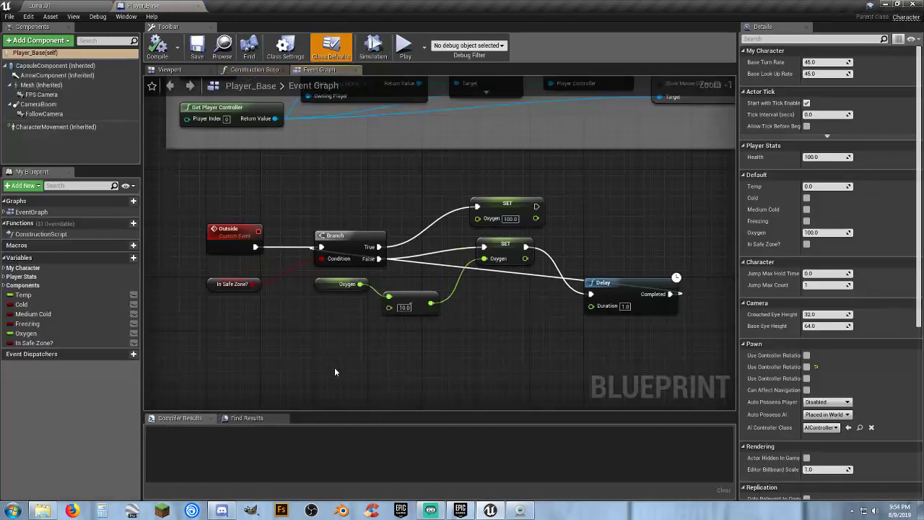
{"action": "left_click", "coordinate": [29, 126]}
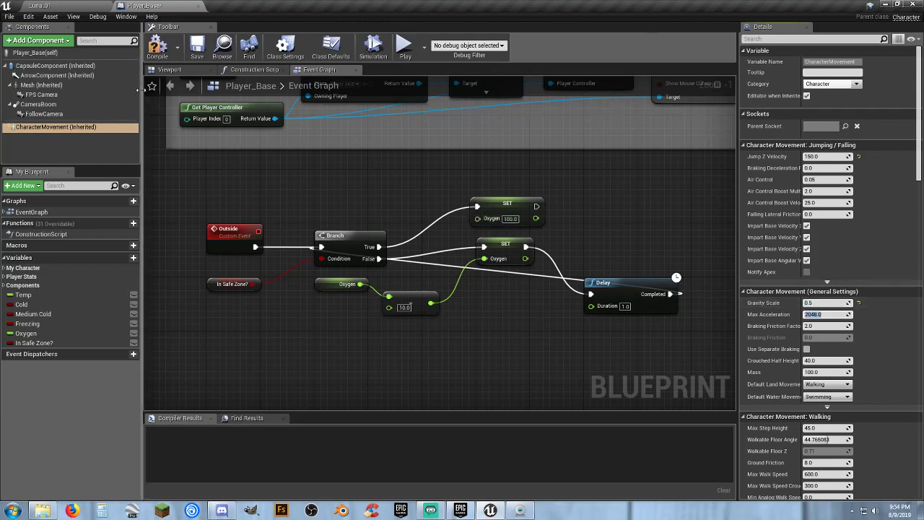
{"action": "left_click", "coordinate": [162, 48]}
Play-test the character's running and jumping near the pod in the Luna_01 level, and stop the play session.
{"action": "left_click", "coordinate": [44, 6]}
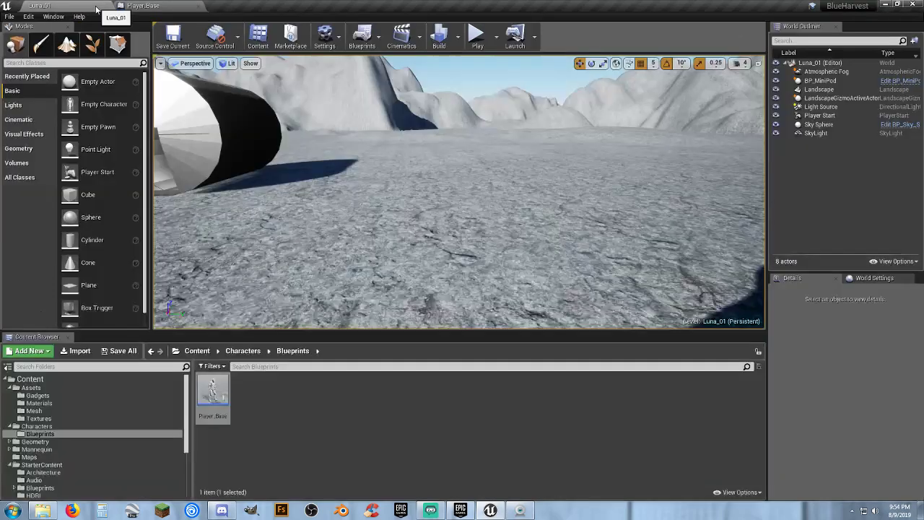
{"action": "left_click", "coordinate": [476, 34]}
{"action": "key", "text": "w"}
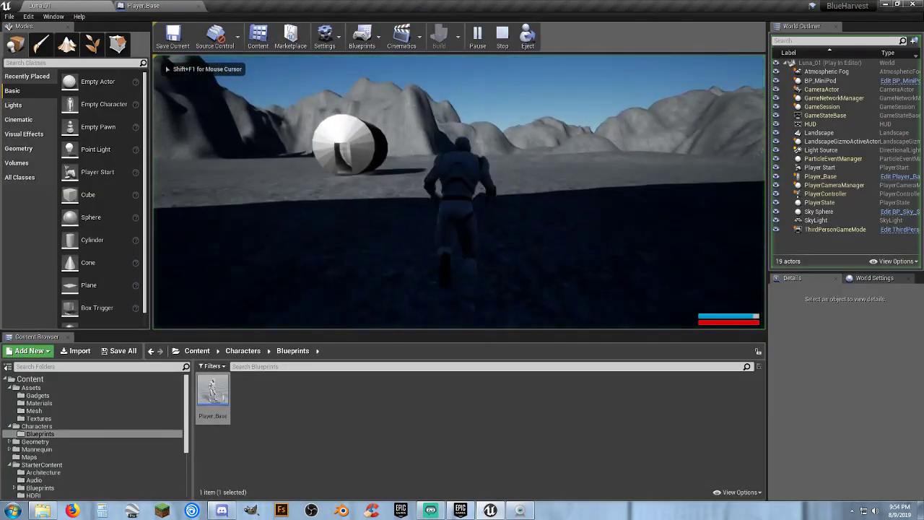
{"action": "key", "text": "space"}
{"action": "key", "text": "w"}
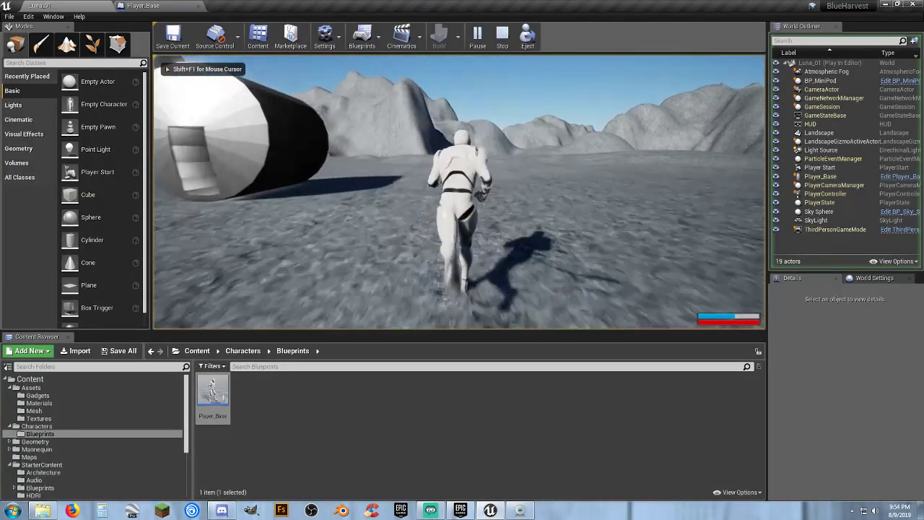
{"action": "key", "text": "w"}
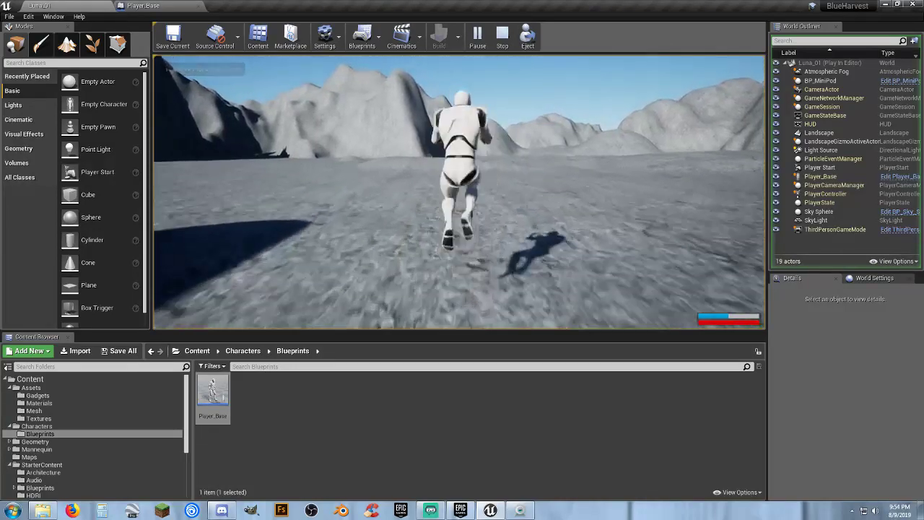
{"action": "key", "text": "w"}
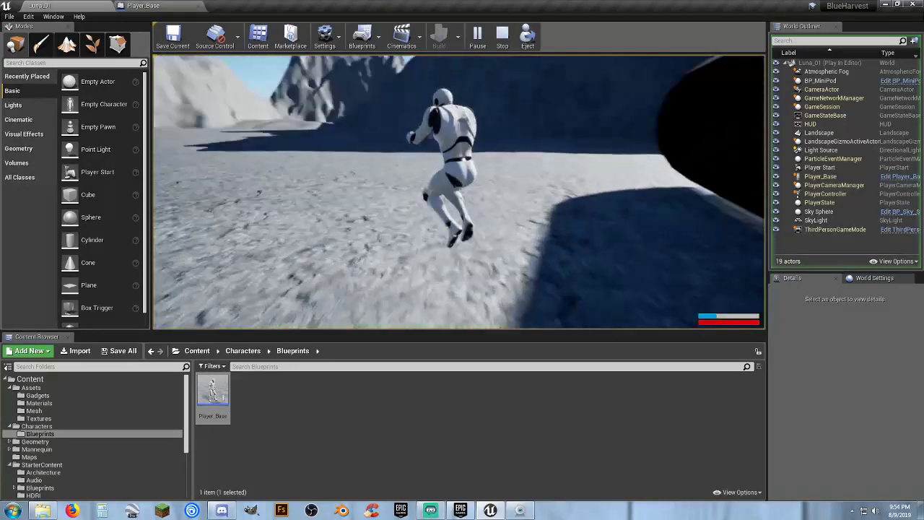
{"action": "key", "text": "Escape"}
Set the Gravity Scale of Player_Base's CharacterMovement component to 0.3, and compile and save the blueprint.
{"action": "left_click", "coordinate": [142, 6]}
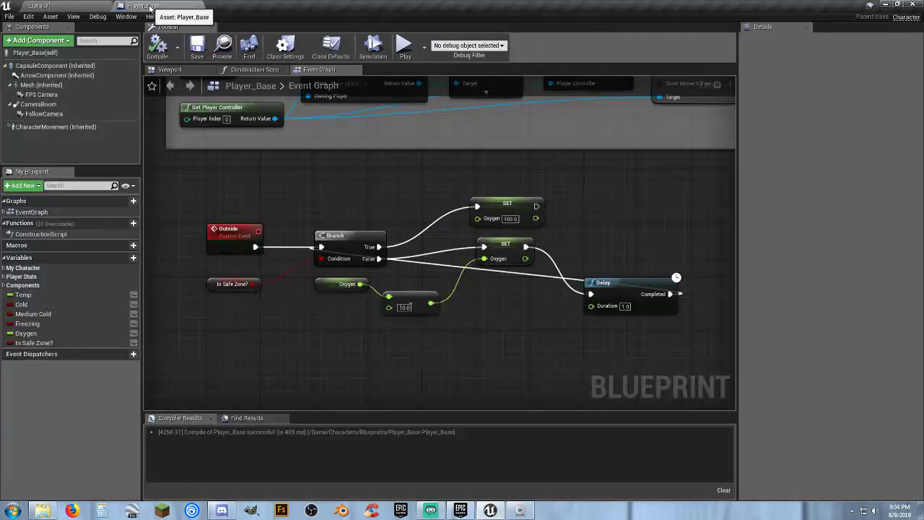
{"action": "left_click", "coordinate": [45, 128]}
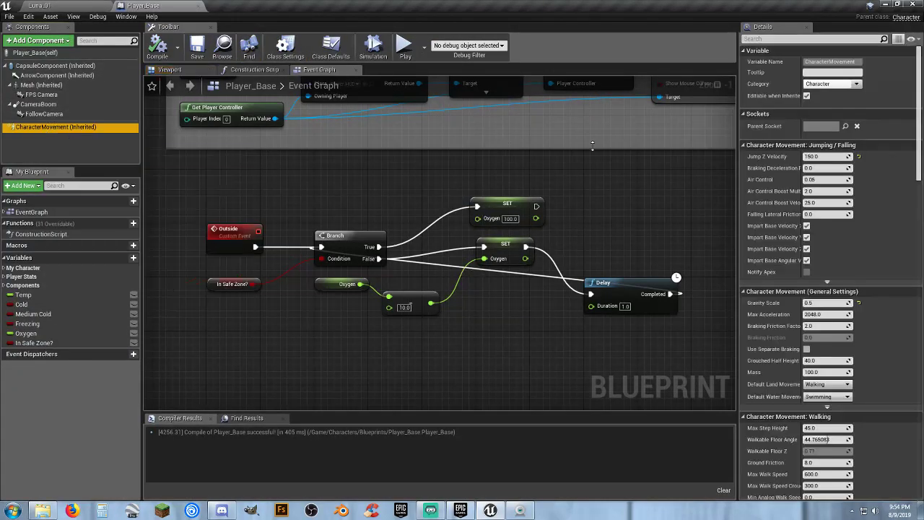
{"action": "left_click", "coordinate": [818, 303]}
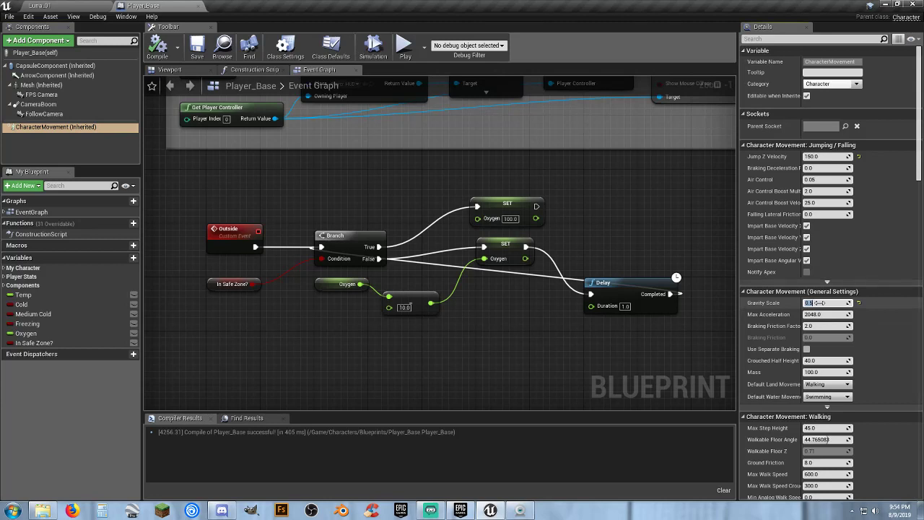
{"action": "key", "text": "Return"}
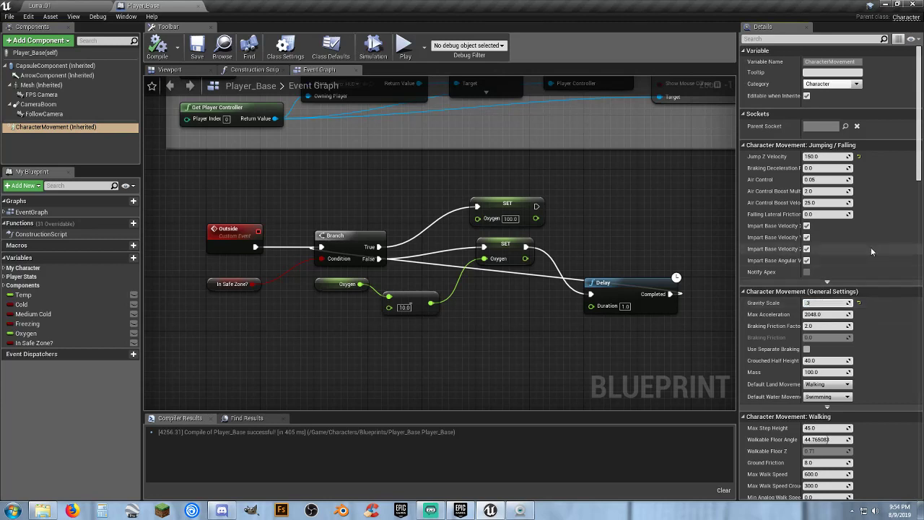
{"action": "left_click", "coordinate": [814, 156]}
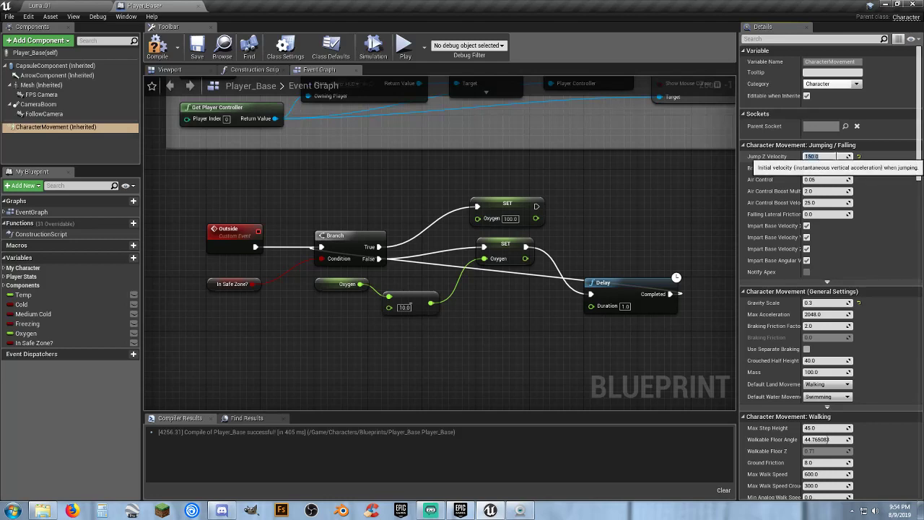
{"action": "left_click", "coordinate": [159, 50]}
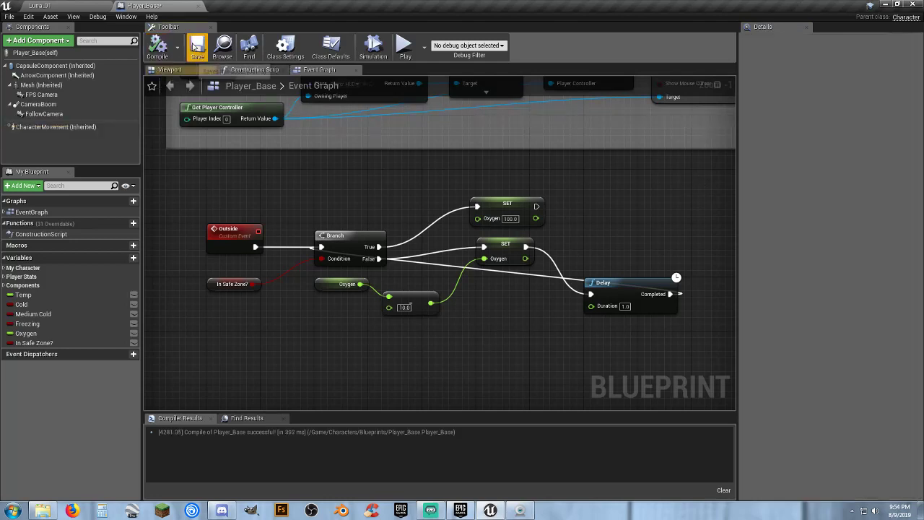
Play-test repeated jumps and running around the pod in Luna_01 with the reduced gravity, and stop the session.
{"action": "left_click", "coordinate": [43, 6]}
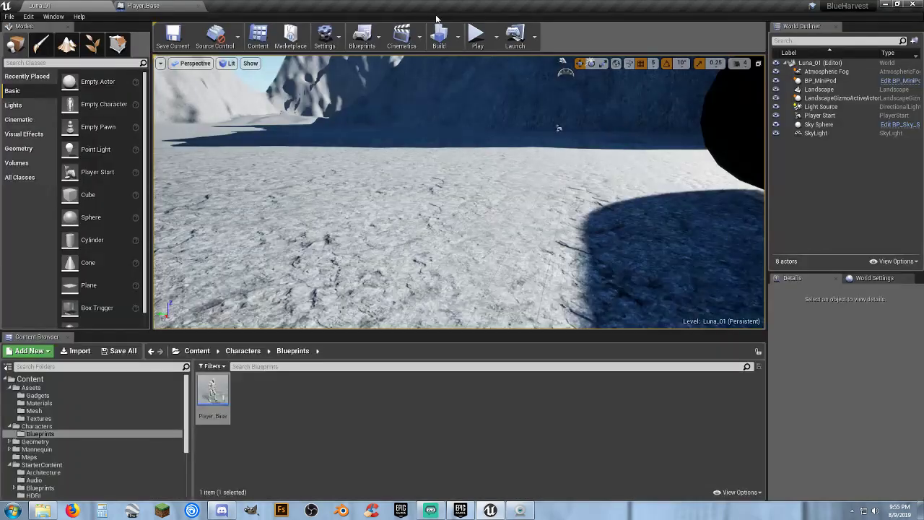
{"action": "left_click", "coordinate": [477, 36]}
{"action": "key", "text": "w"}
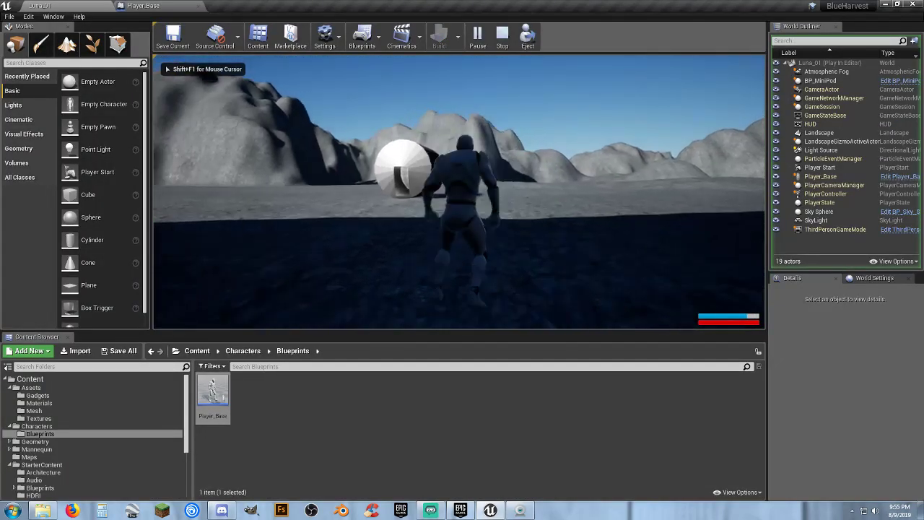
{"action": "key", "text": "space"}
{"action": "key", "text": "space"}
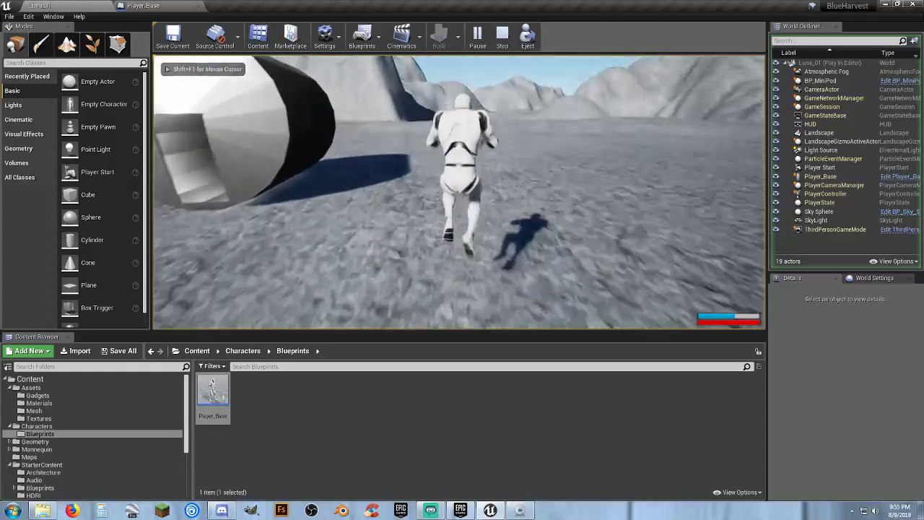
{"action": "key", "text": "space"}
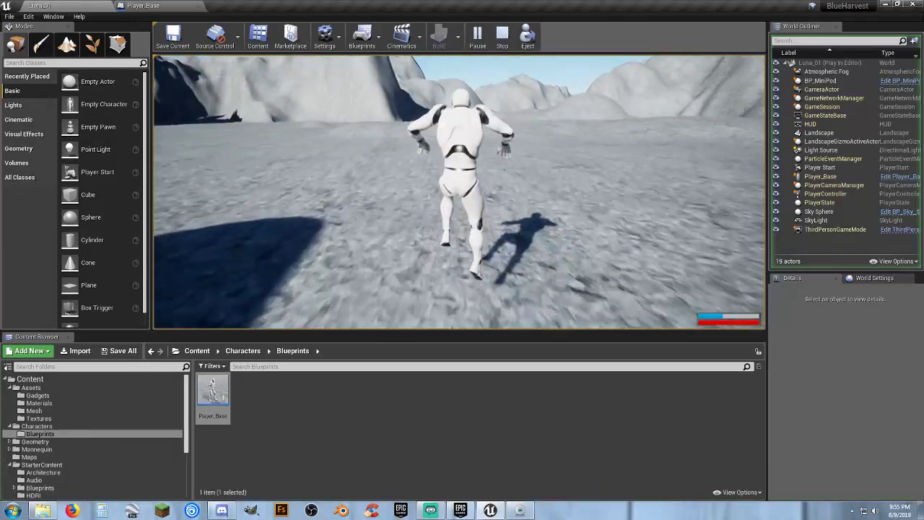
{"action": "key", "text": "space"}
{"action": "key", "text": "space"}
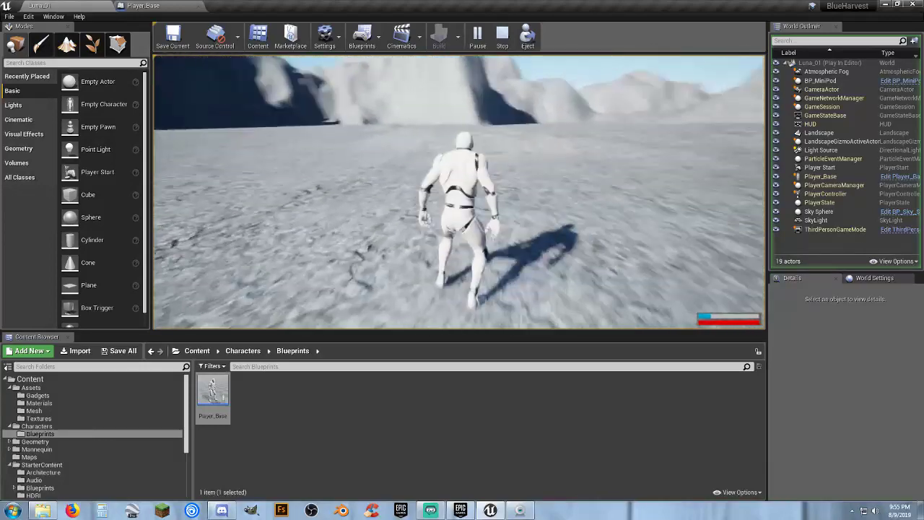
{"action": "key", "text": "space"}
{"action": "key", "text": "w"}
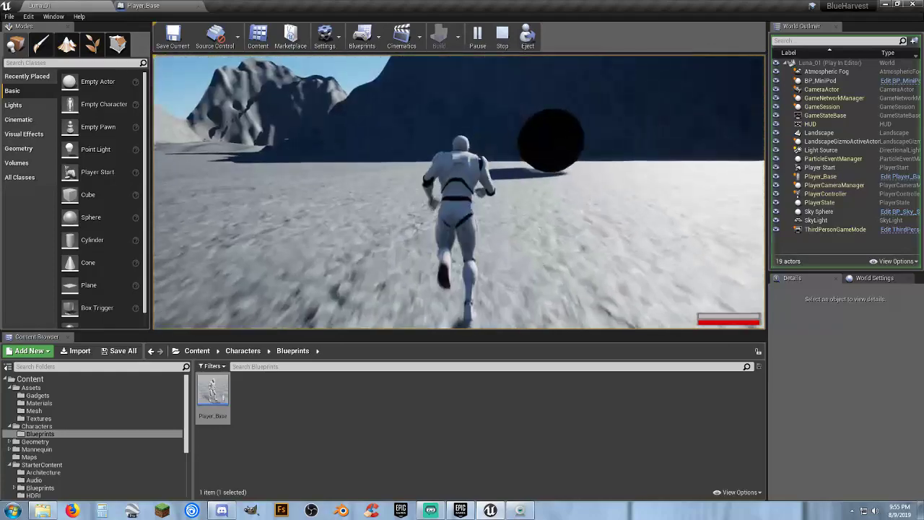
{"action": "key", "text": "w"}
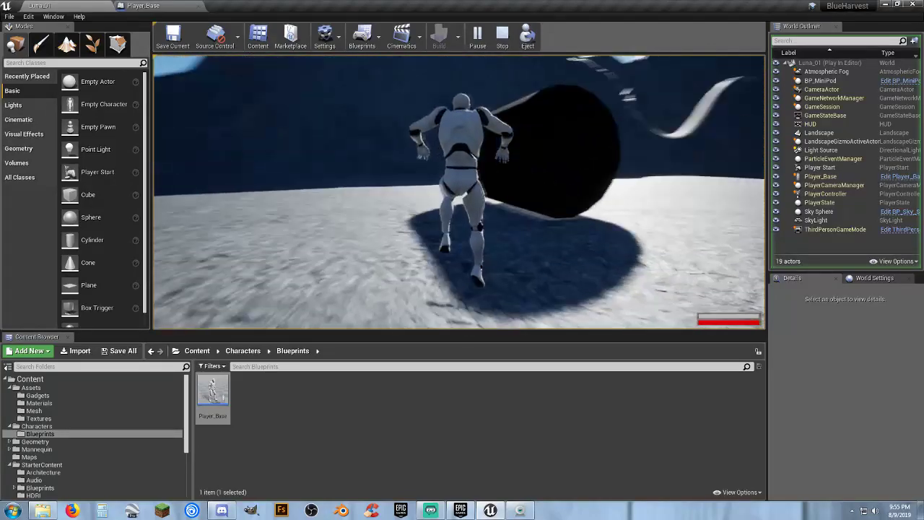
{"action": "key", "text": "w"}
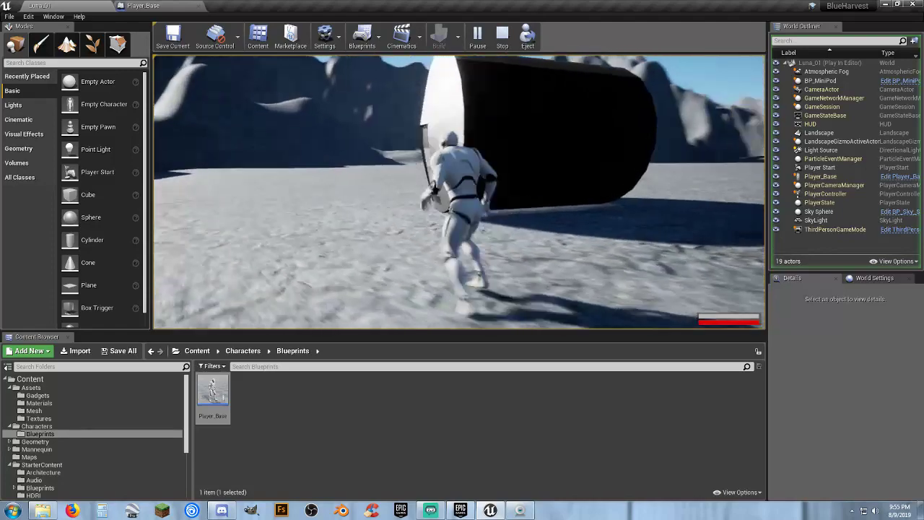
{"action": "key", "text": "space"}
{"action": "key", "text": "w"}
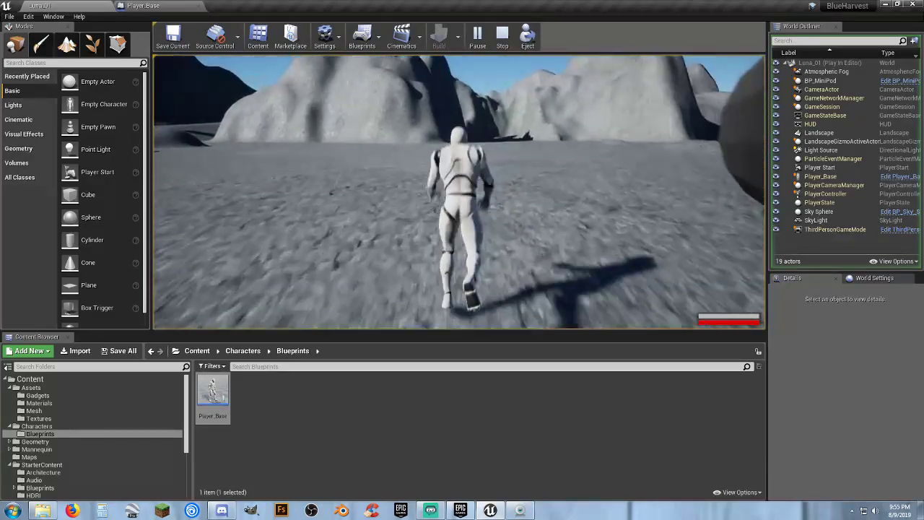
{"action": "key", "text": "Escape"}
Set the CharacterMovement component's Jump Z Velocity to 200, compile and save Player_Base, and close its editor.
{"action": "left_click", "coordinate": [190, 7]}
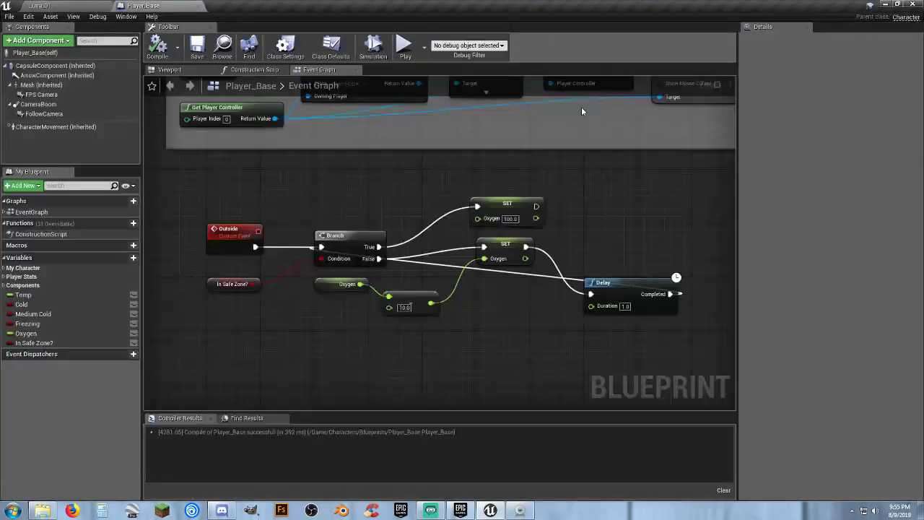
{"action": "left_click", "coordinate": [59, 127]}
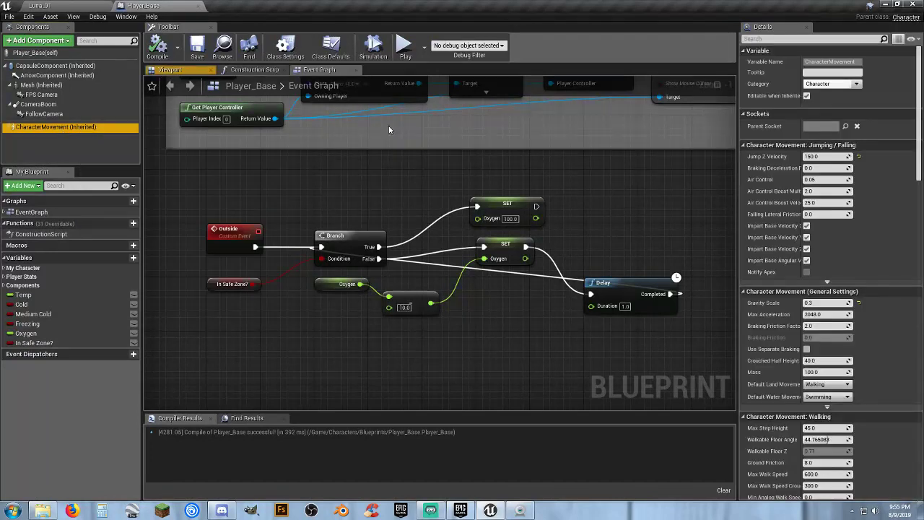
{"action": "left_click", "coordinate": [820, 155]}
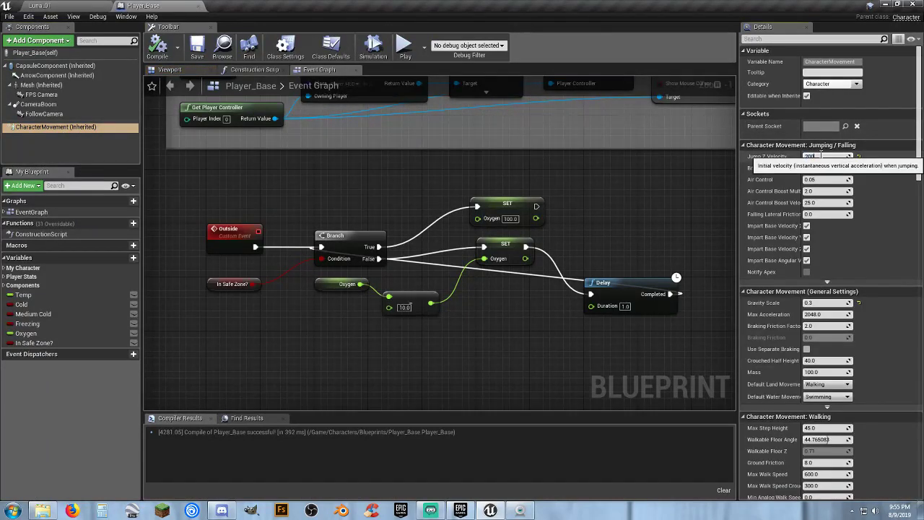
{"action": "left_click", "coordinate": [818, 303]}
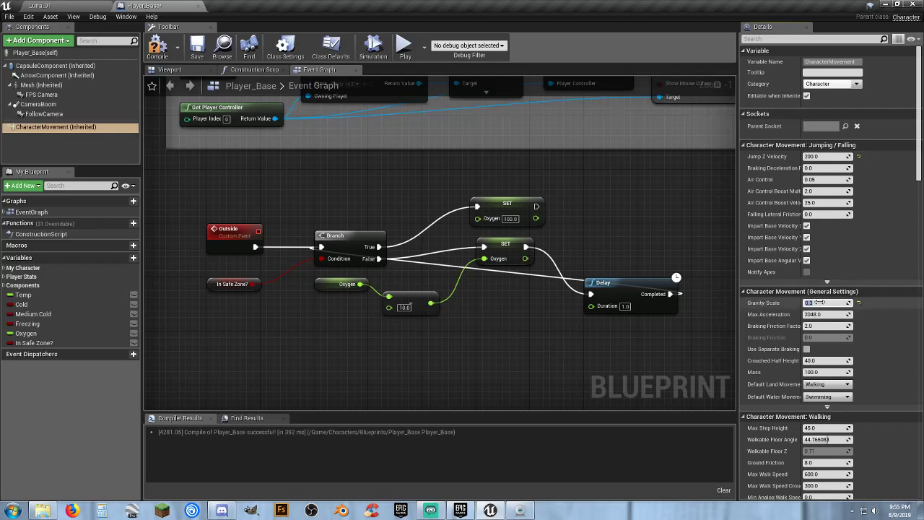
{"action": "left_click", "coordinate": [157, 47]}
{"action": "left_click", "coordinate": [197, 47]}
{"action": "left_click", "coordinate": [198, 8]}
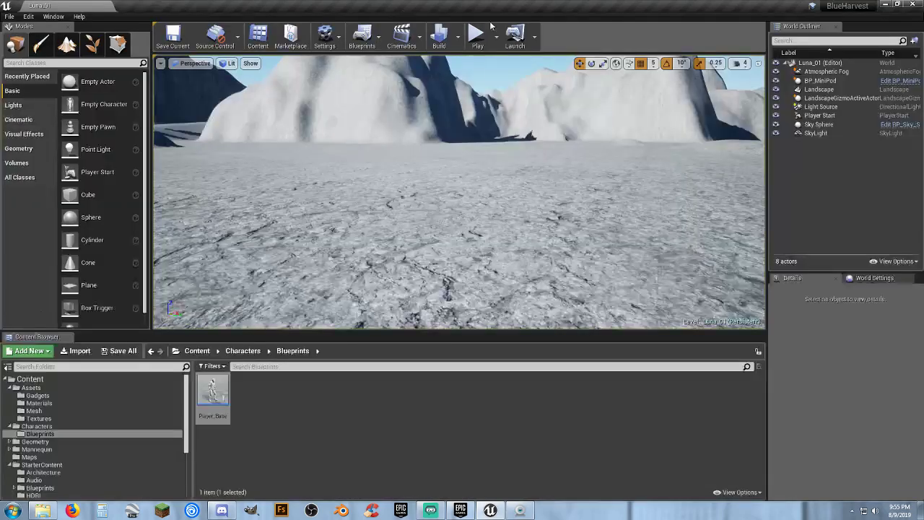
Play-test the character's higher jumps and running around the pod in the Luna_01 level.
{"action": "left_click", "coordinate": [476, 34]}
{"action": "key", "text": "w"}
{"action": "key", "text": "space"}
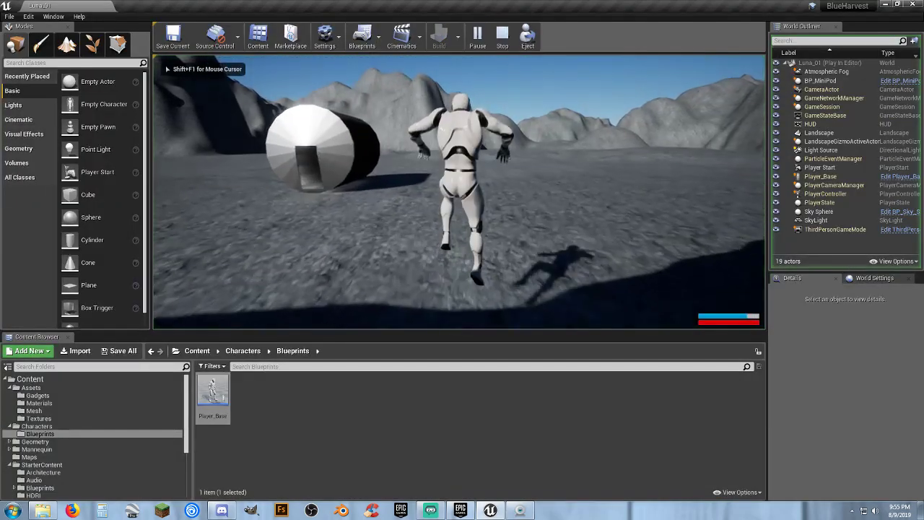
{"action": "key", "text": "space"}
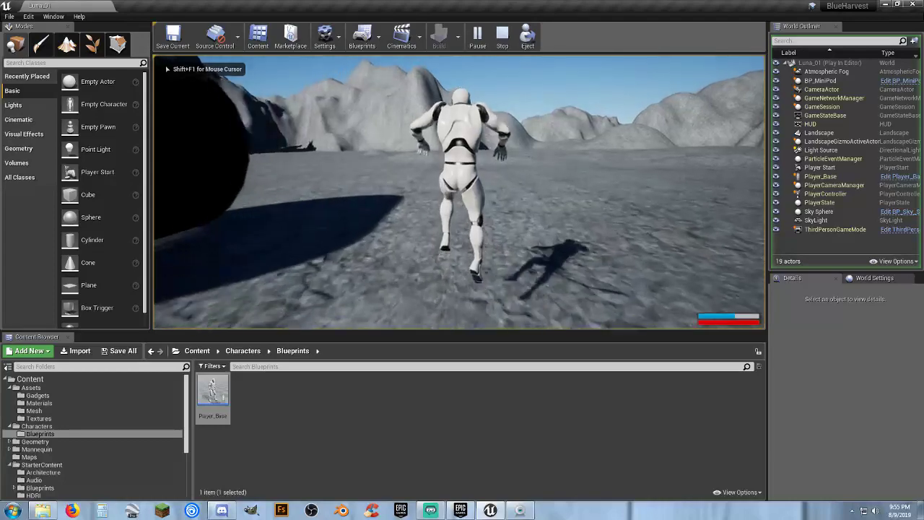
{"action": "key", "text": "space"}
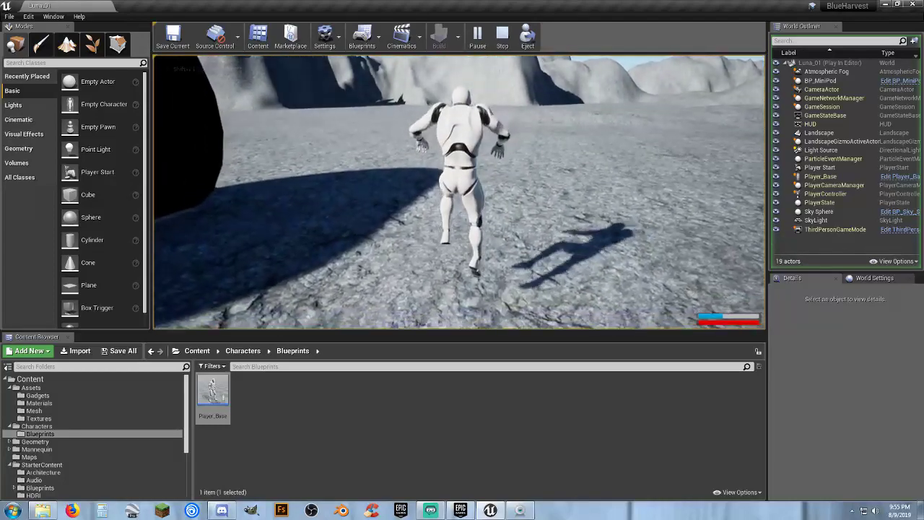
{"action": "key", "text": "space"}
{"action": "key", "text": "w"}
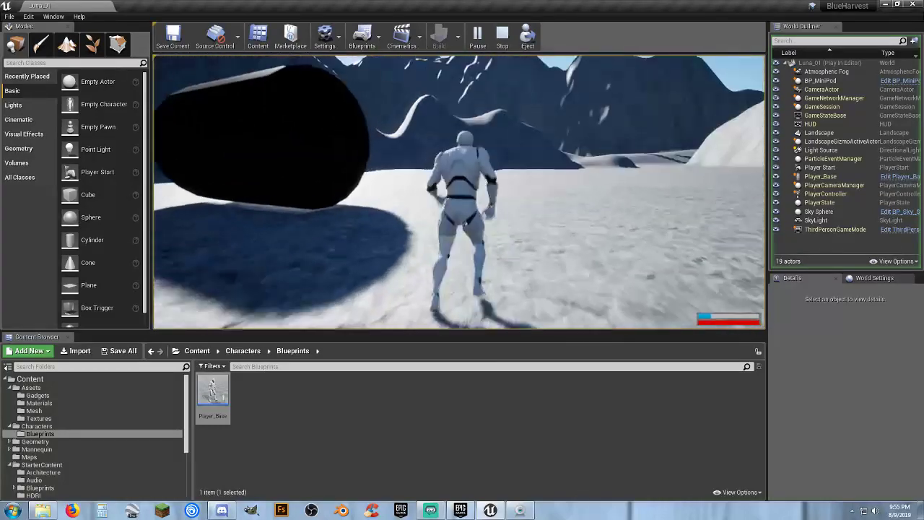
{"action": "key", "text": "w"}
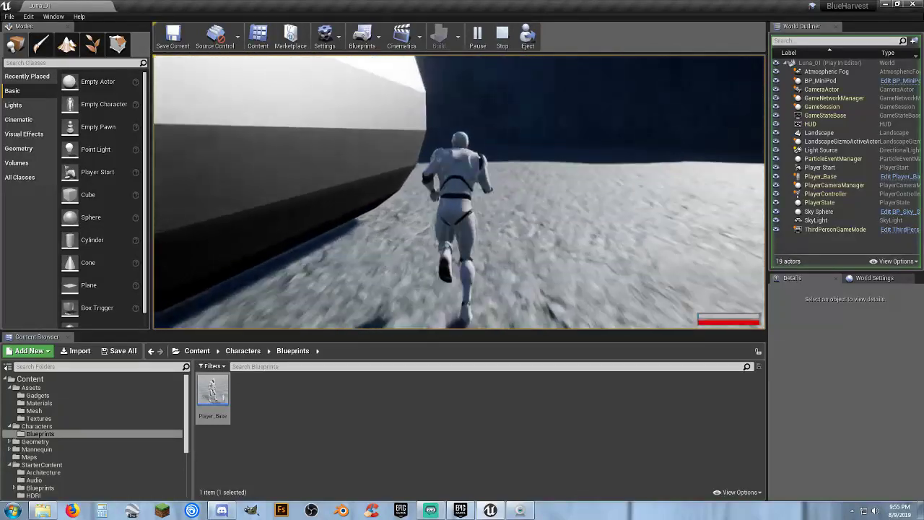
{"action": "key", "text": "w"}
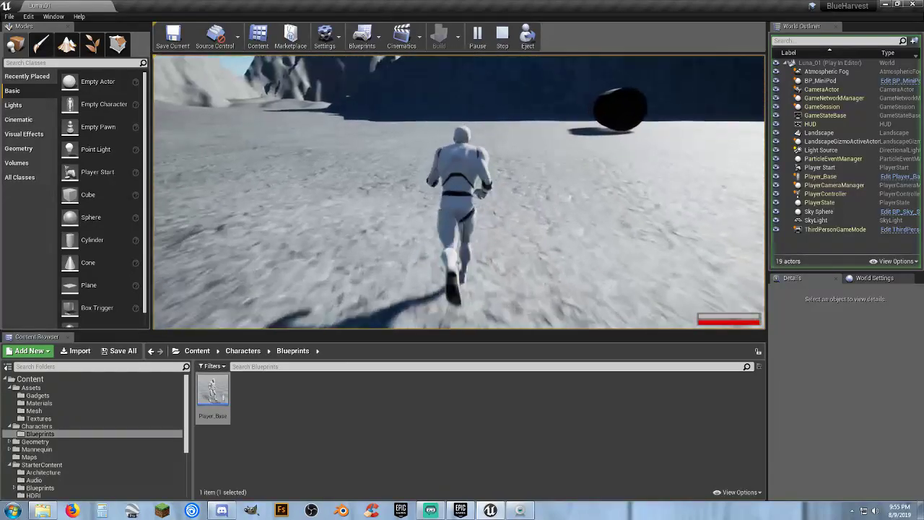
Run the character across the lunar terrain and around the pod to the side with its doorway.
{"action": "key", "text": "w"}
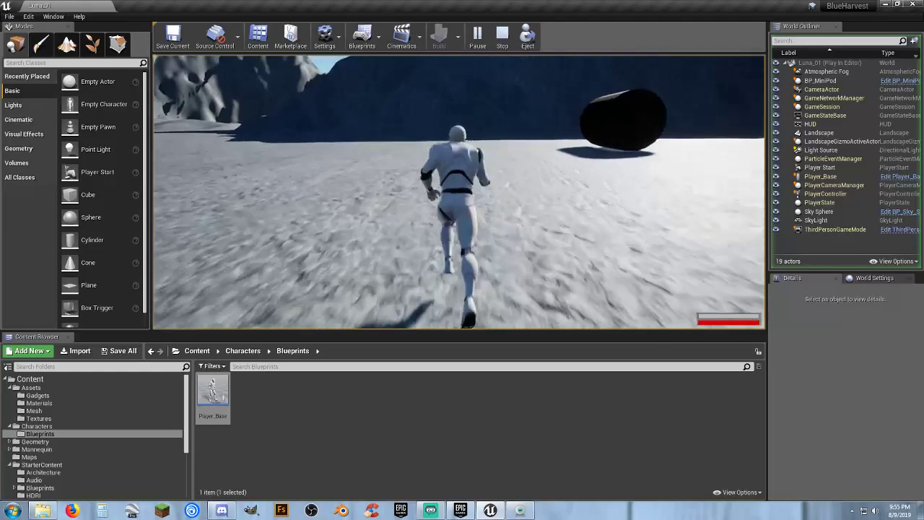
{"action": "key", "text": "w"}
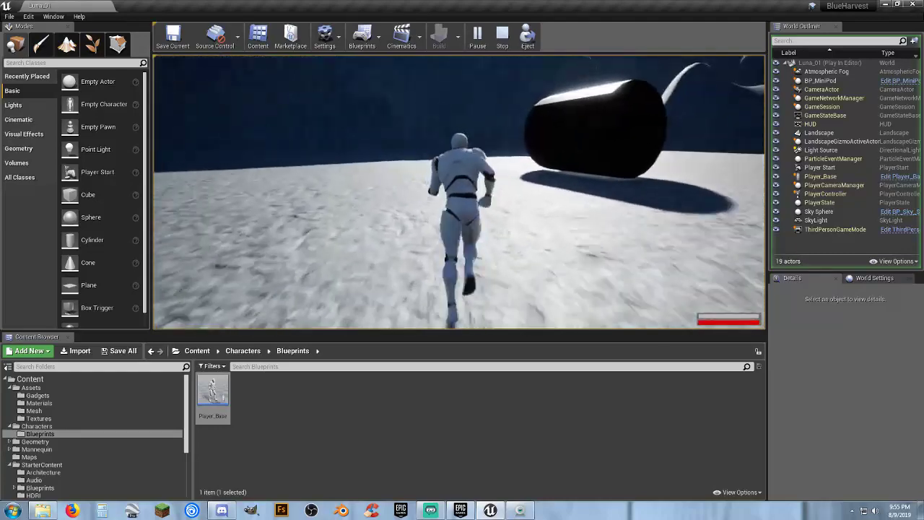
{"action": "key", "text": "w"}
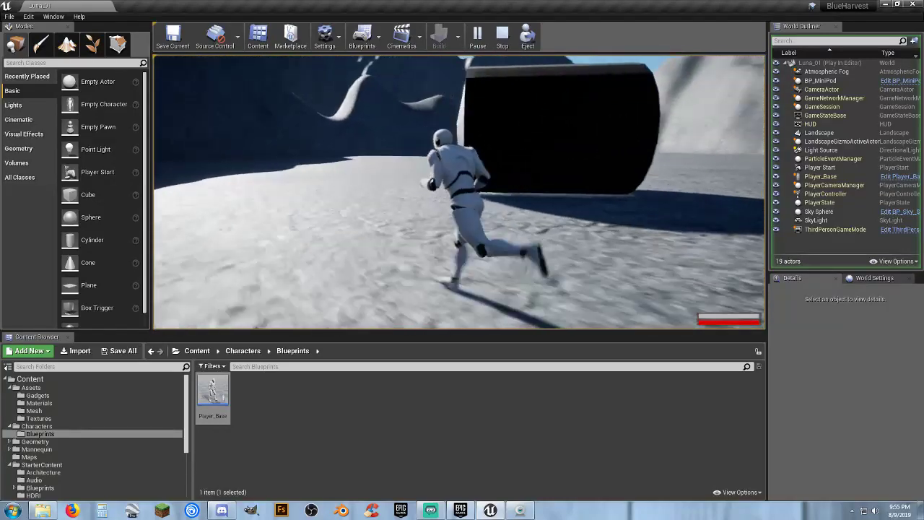
{"action": "key", "text": "s"}
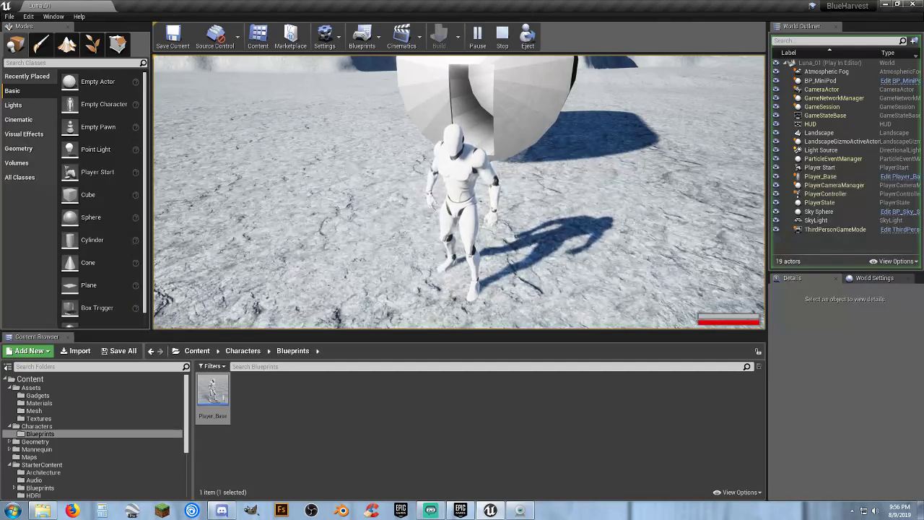
{"action": "key", "text": "w"}
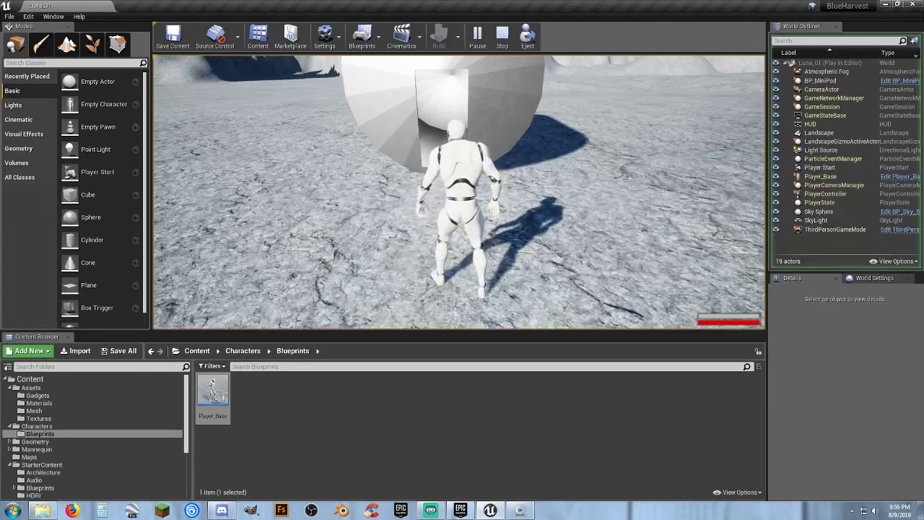
Run the character in and out of the pod repeatedly to test the oxygen zone, and end the play session.
{"action": "key", "text": "w"}
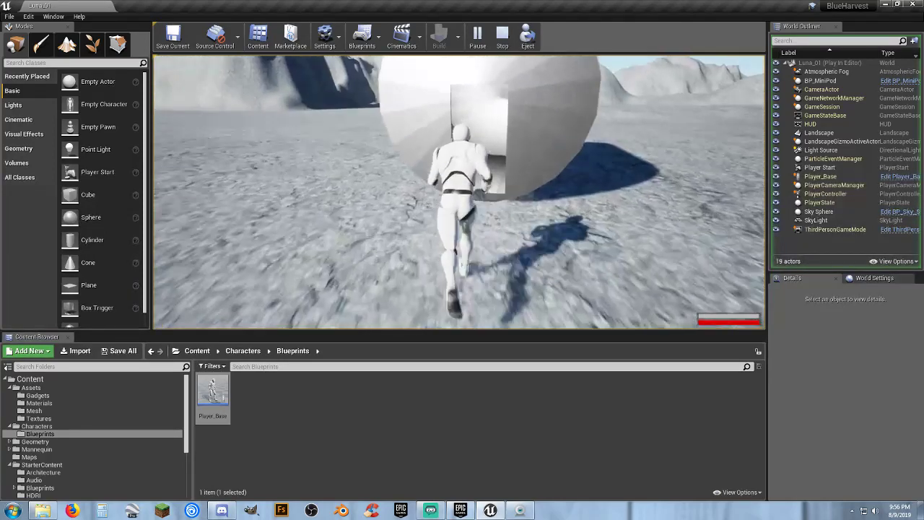
{"action": "key", "text": "s"}
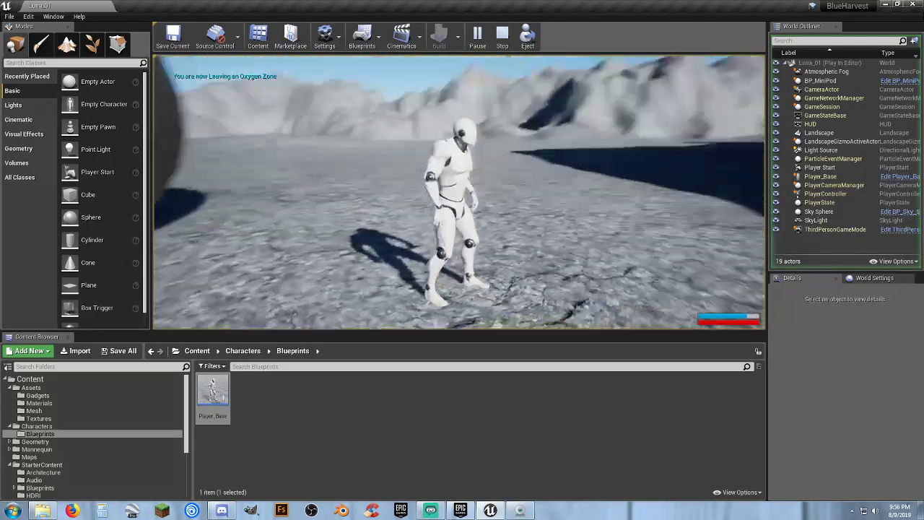
{"action": "key", "text": "d"}
{"action": "key", "text": "s"}
{"action": "key", "text": "w"}
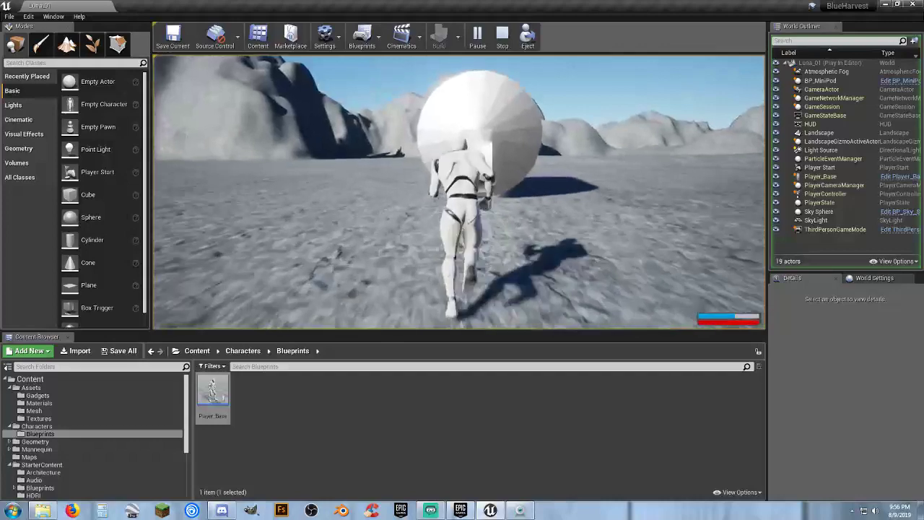
{"action": "key", "text": "s"}
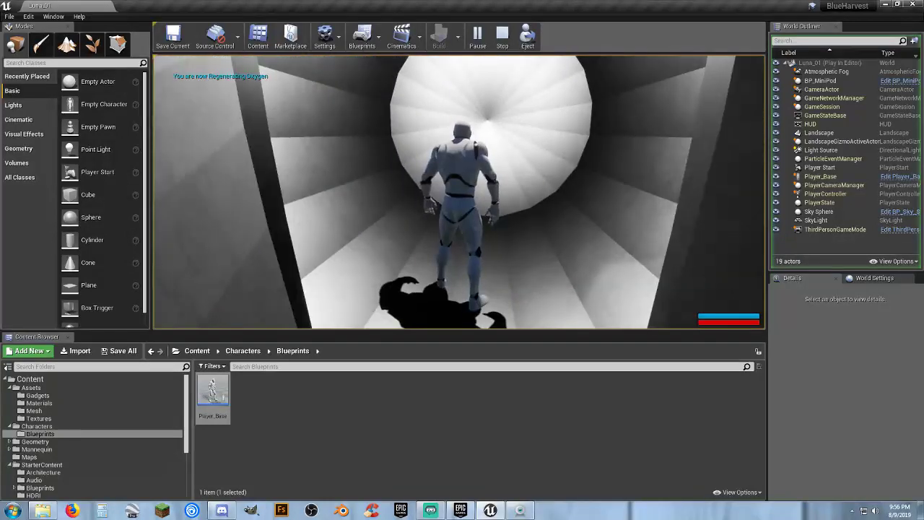
{"action": "key", "text": "s"}
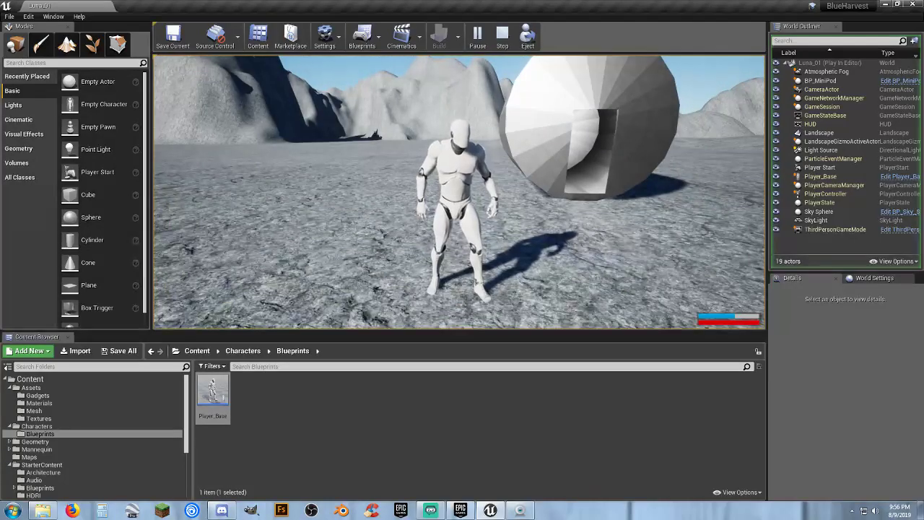
{"action": "key", "text": "w"}
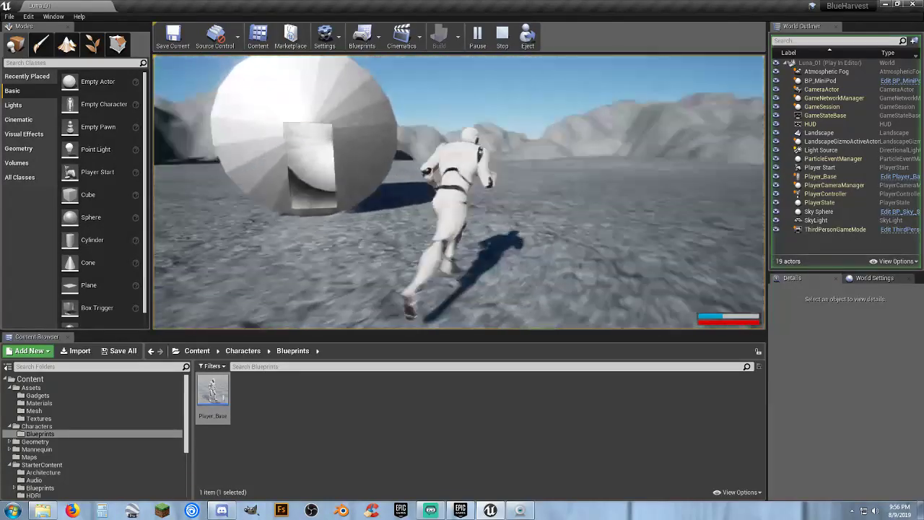
{"action": "key", "text": "w"}
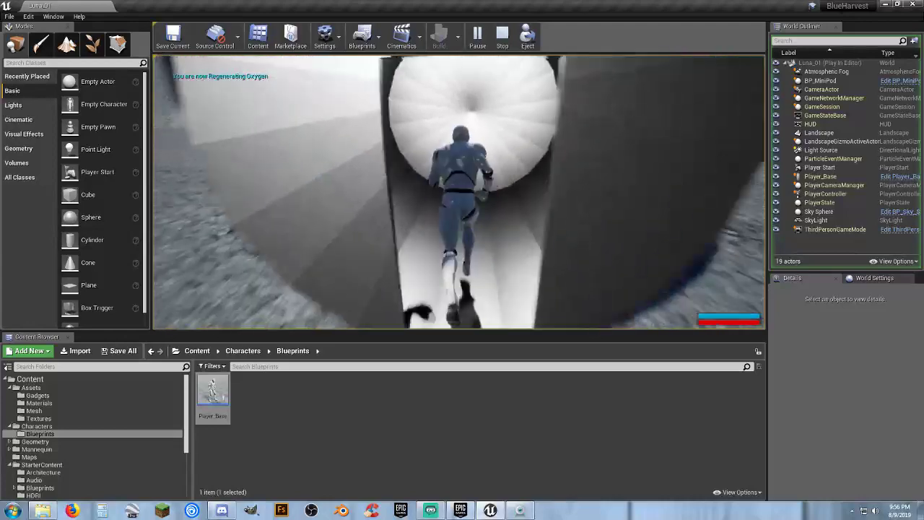
{"action": "key", "text": "s"}
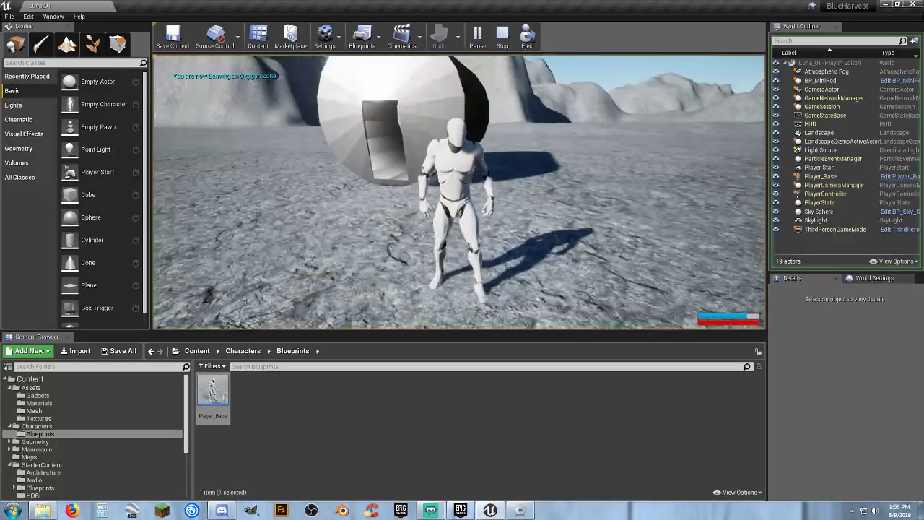
{"action": "key", "text": "Escape"}
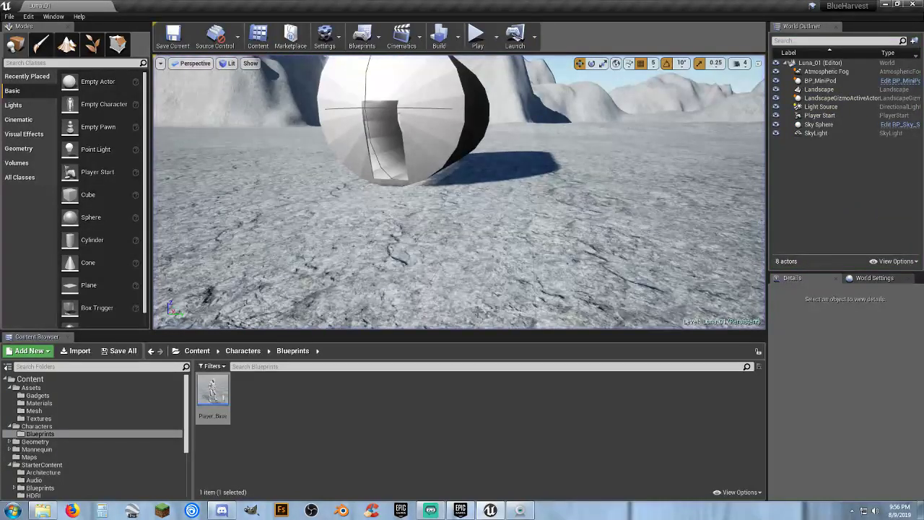
Browse the StarterContent materials for rock surfaces and select M_Rock_Slate, then M_Rock_Basalt.
{"action": "left_click", "coordinate": [373, 417]}
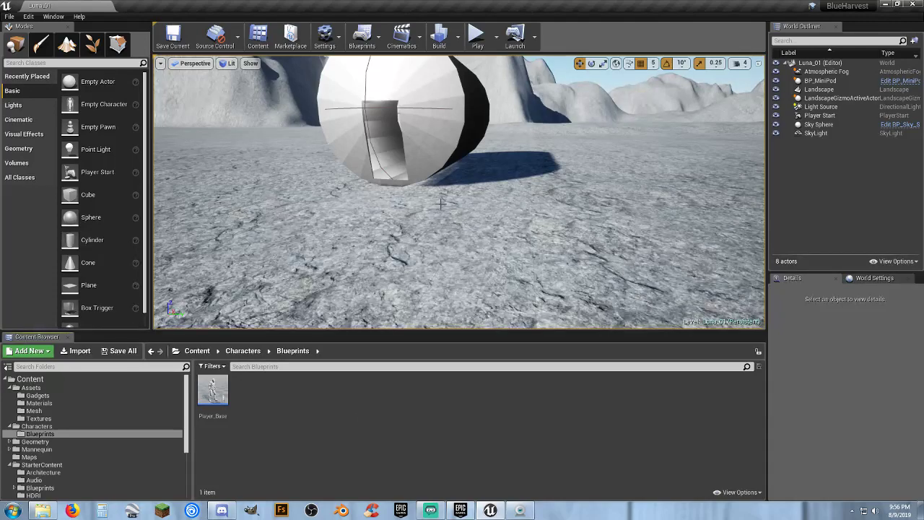
{"action": "right_click_drag", "start_coordinate": [440, 203], "coordinate": [293, 209]}
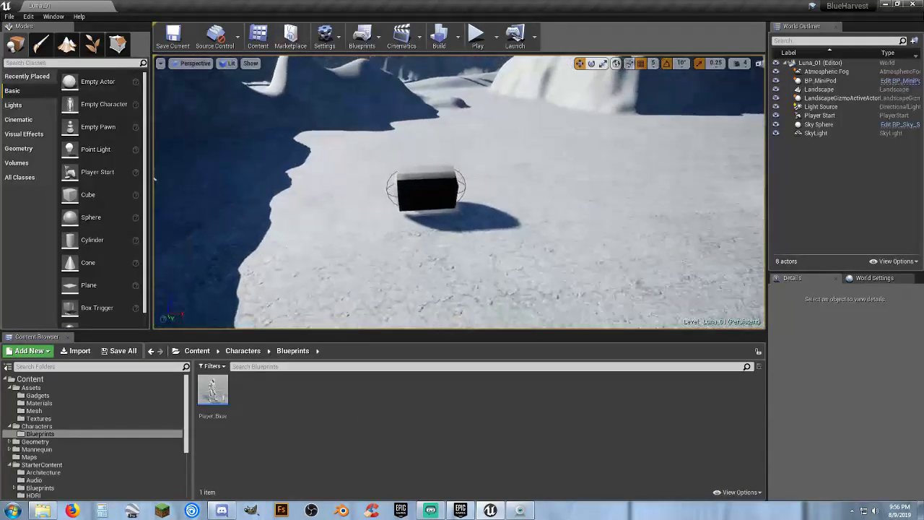
{"action": "right_click_drag", "start_coordinate": [154, 178], "coordinate": [439, 204]}
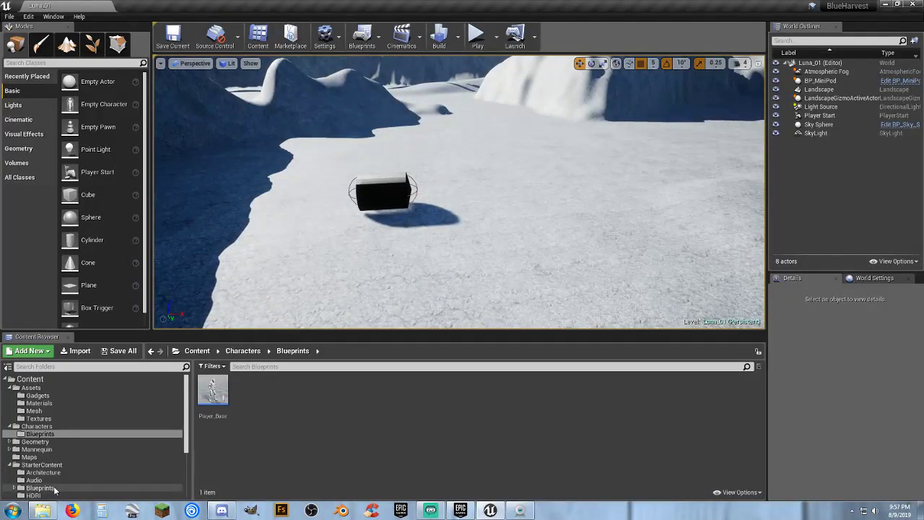
{"action": "scroll", "coordinate": [45, 467], "scroll_direction": "down", "scroll_amount": 2}
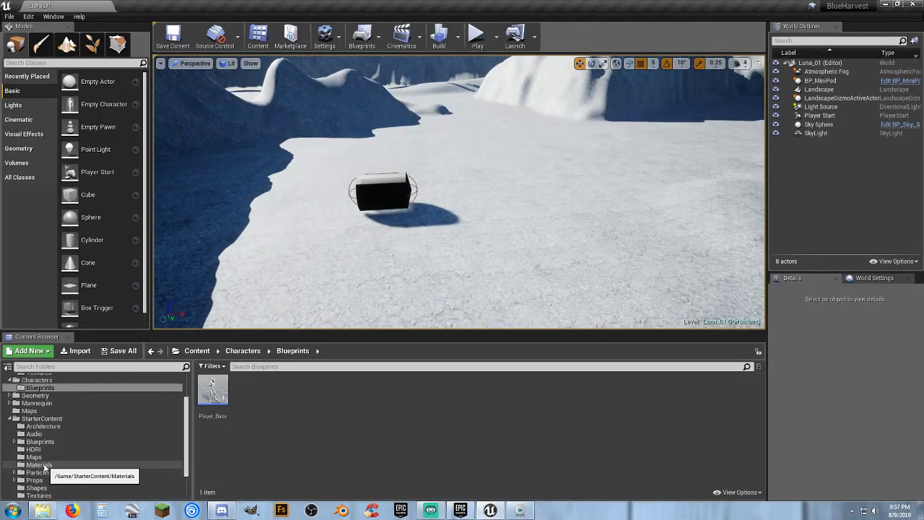
{"action": "scroll", "coordinate": [45, 467], "scroll_direction": "down", "scroll_amount": 2}
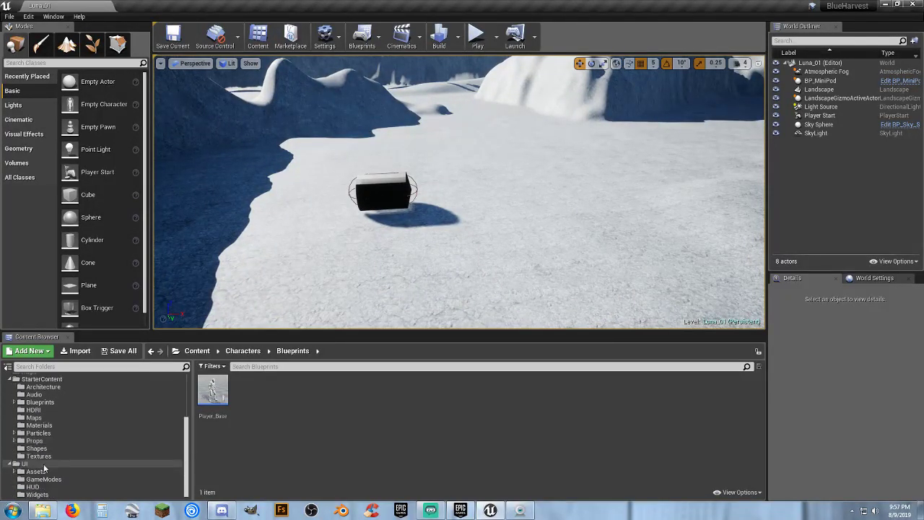
{"action": "left_click", "coordinate": [56, 428]}
{"action": "scroll", "coordinate": [607, 445], "scroll_direction": "down", "scroll_amount": 2}
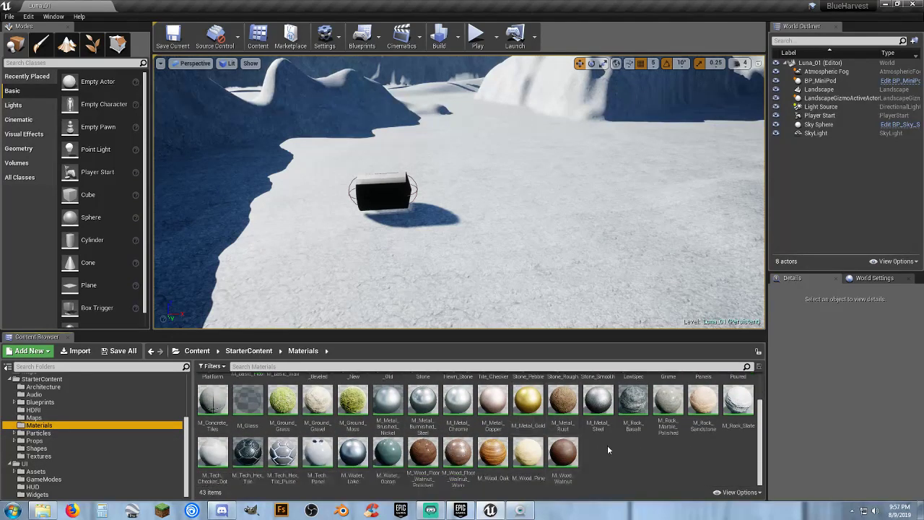
{"action": "scroll", "coordinate": [608, 449], "scroll_direction": "up", "scroll_amount": 2}
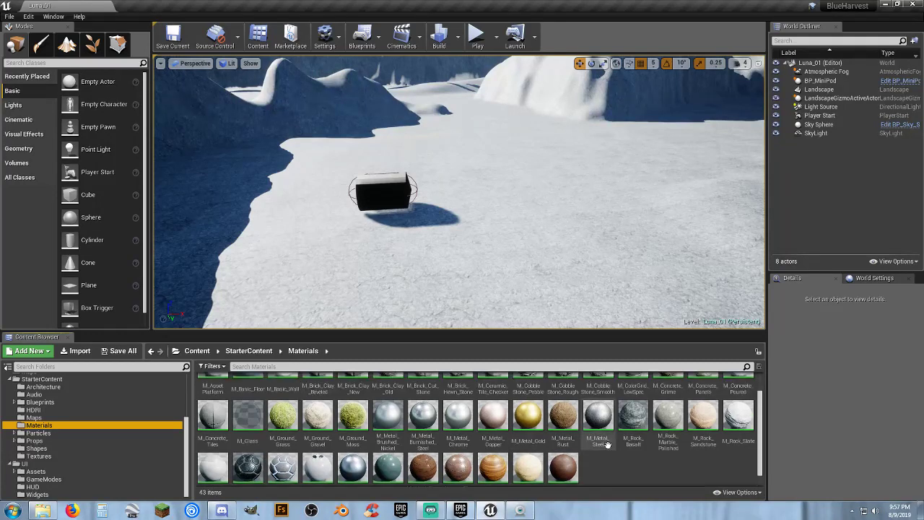
{"action": "scroll", "coordinate": [751, 414], "scroll_direction": "down", "scroll_amount": 1}
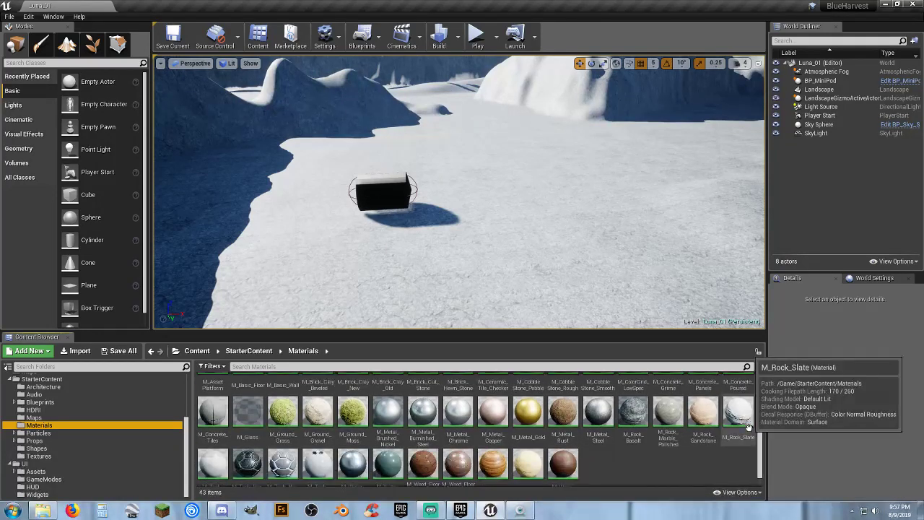
{"action": "left_click", "coordinate": [743, 433]}
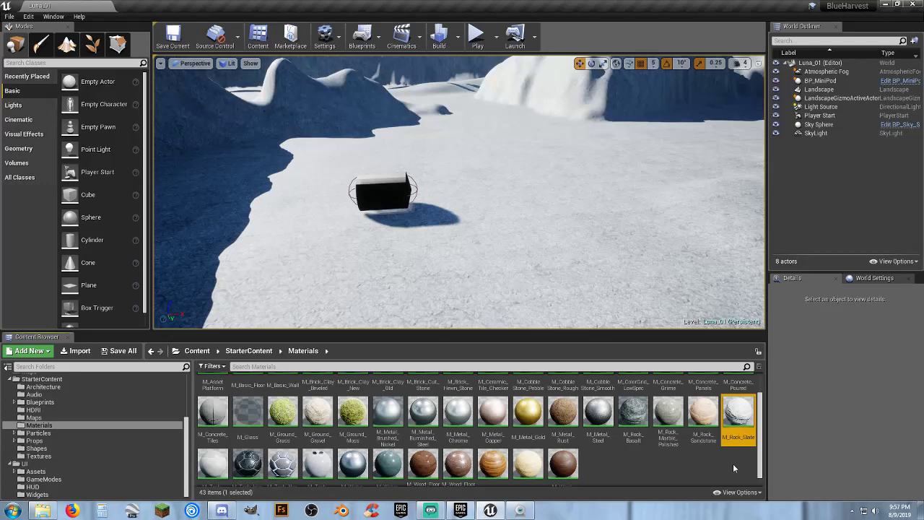
{"action": "left_click", "coordinate": [641, 435]}
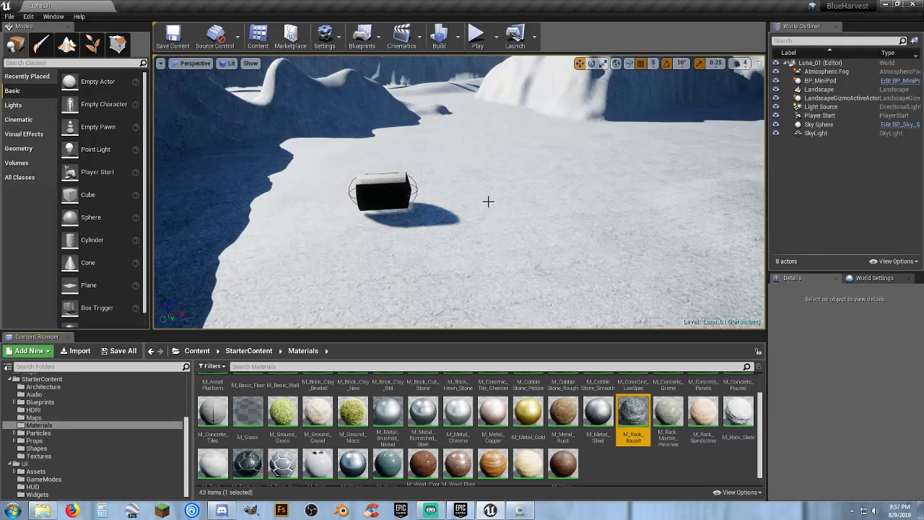
Set the viewport camera speed to 7 and view the whole landscape from far above, with nothing selected.
{"action": "right_click_drag", "start_coordinate": [488, 201], "coordinate": [512, 216]}
{"action": "key", "text": "s"}
{"action": "key", "text": "w"}
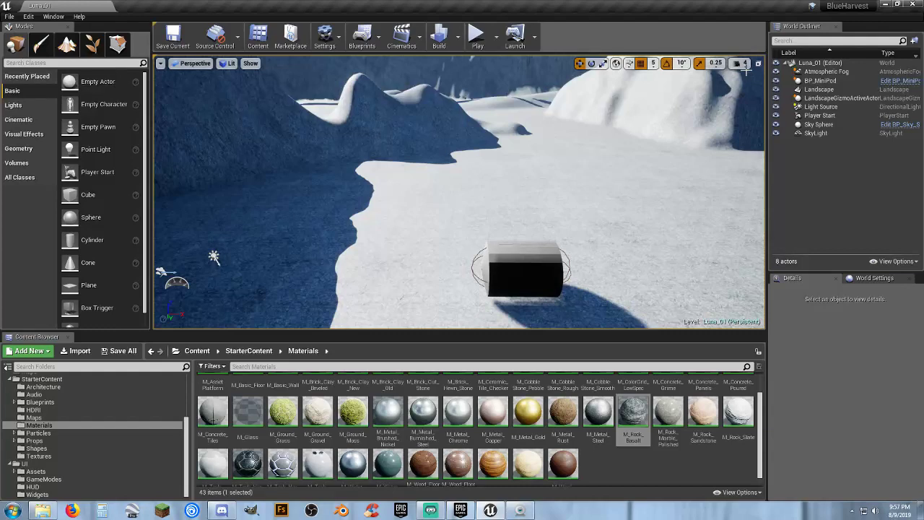
{"action": "left_click", "coordinate": [743, 65]}
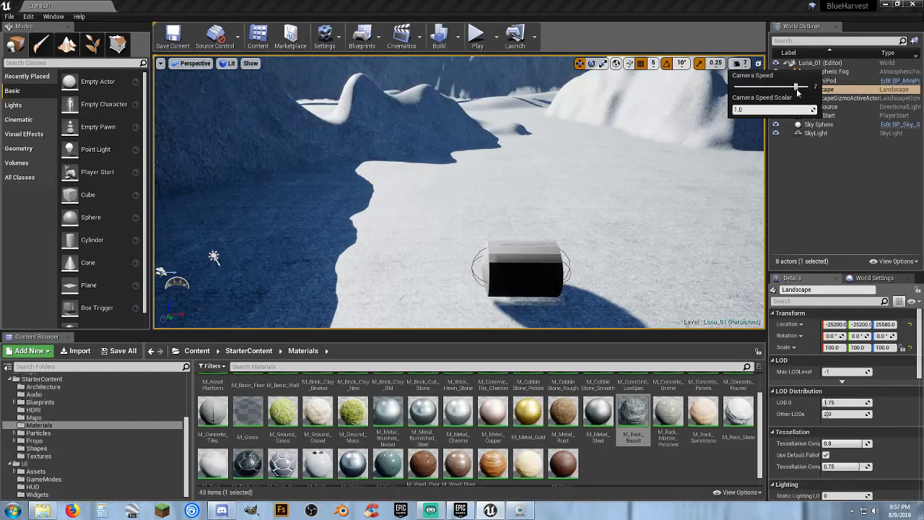
{"action": "right_click_drag", "start_coordinate": [548, 174], "coordinate": [591, 184]}
{"action": "key", "text": "s"}
{"action": "left_click", "coordinate": [822, 184]}
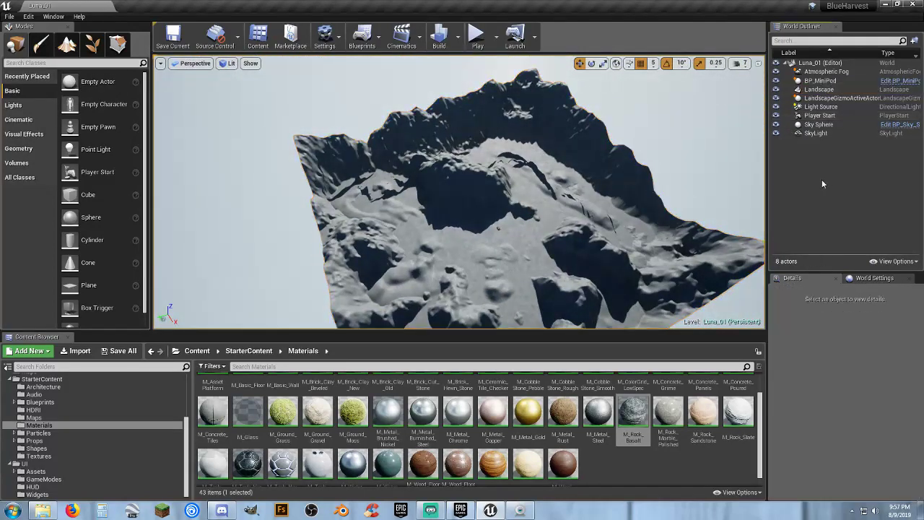
Examine the terrain around the pod, the surrounding mountains and the sky in the level viewport.
{"action": "right_click_drag", "start_coordinate": [455, 196], "coordinate": [650, 231]}
{"action": "right_click_drag", "start_coordinate": [516, 240], "coordinate": [505, 212]}
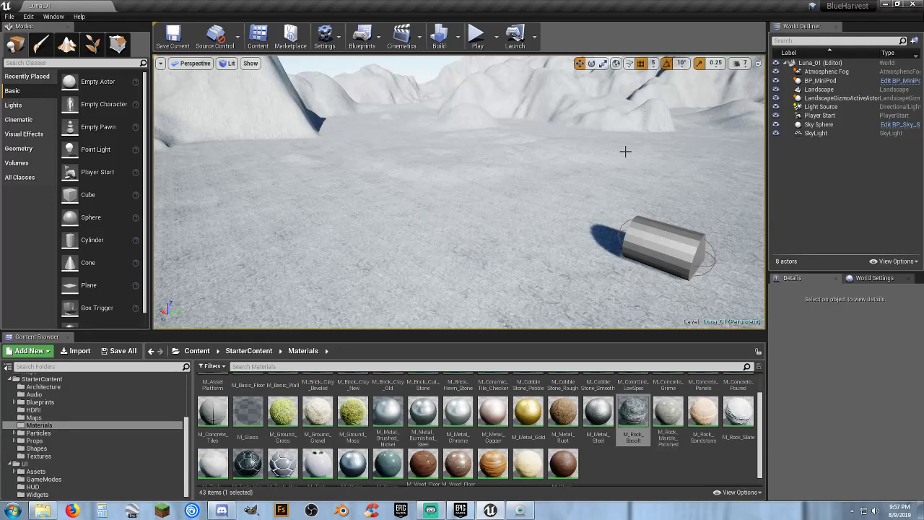
{"action": "right_click_drag", "start_coordinate": [546, 180], "coordinate": [645, 160]}
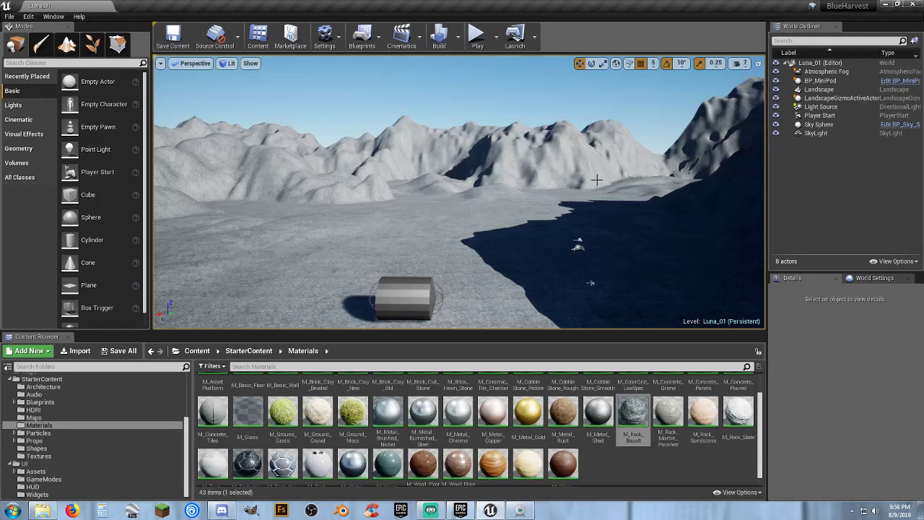
{"action": "right_click_drag", "start_coordinate": [537, 193], "coordinate": [532, 86]}
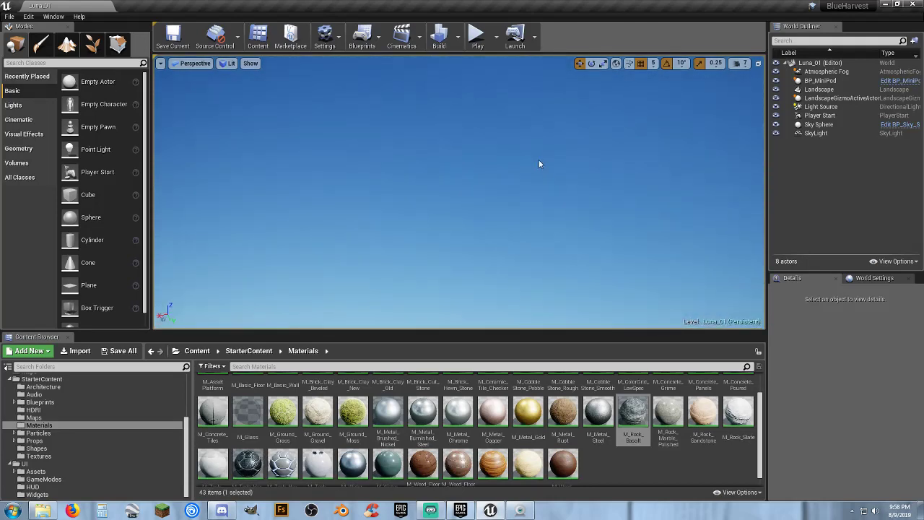
{"action": "right_click_drag", "start_coordinate": [541, 163], "coordinate": [595, 218]}
{"action": "right_click_drag", "start_coordinate": [520, 161], "coordinate": [480, 119]}
{"action": "right_click_drag", "start_coordinate": [493, 184], "coordinate": [472, 178]}
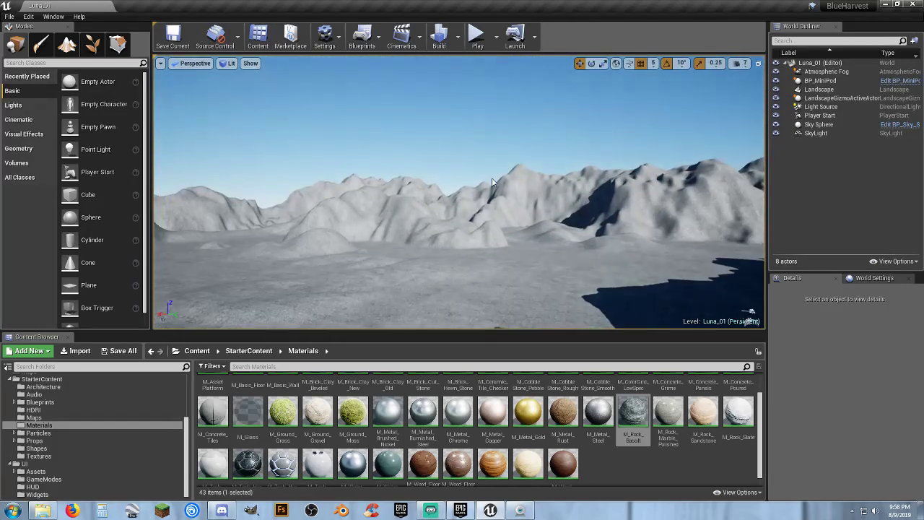
{"action": "key", "text": "s"}
{"action": "right_click_drag", "start_coordinate": [537, 255], "coordinate": [541, 354]}
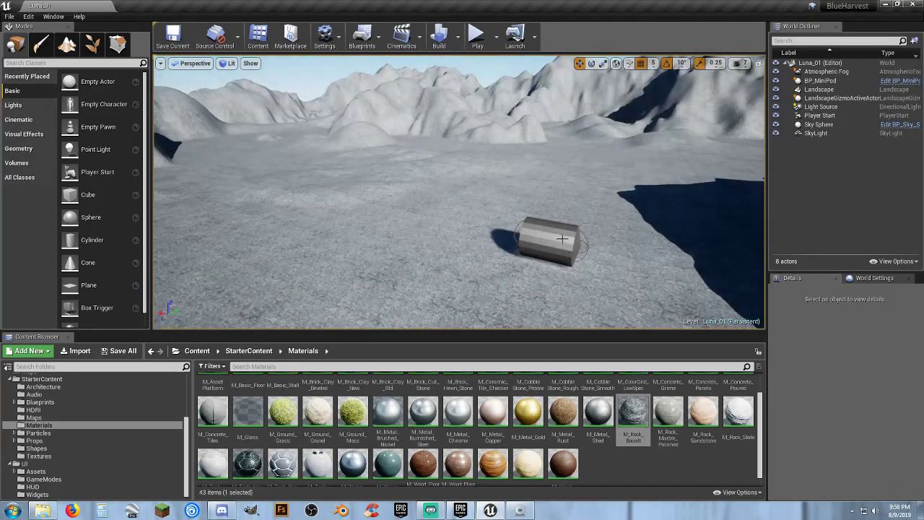
{"action": "right_click_drag", "start_coordinate": [586, 193], "coordinate": [577, 151]}
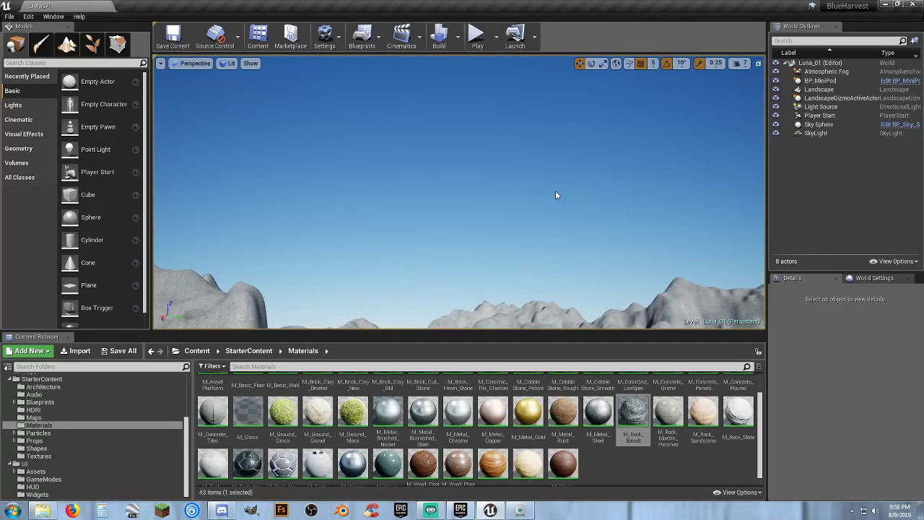
Play-test the level by running the character into the pod, then back out onto the open ground.
{"action": "left_click", "coordinate": [476, 34]}
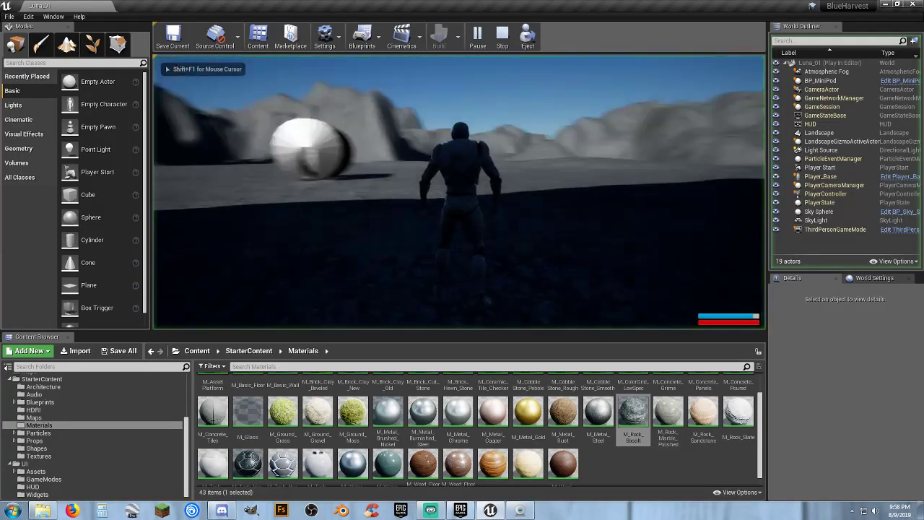
{"action": "key", "text": "w"}
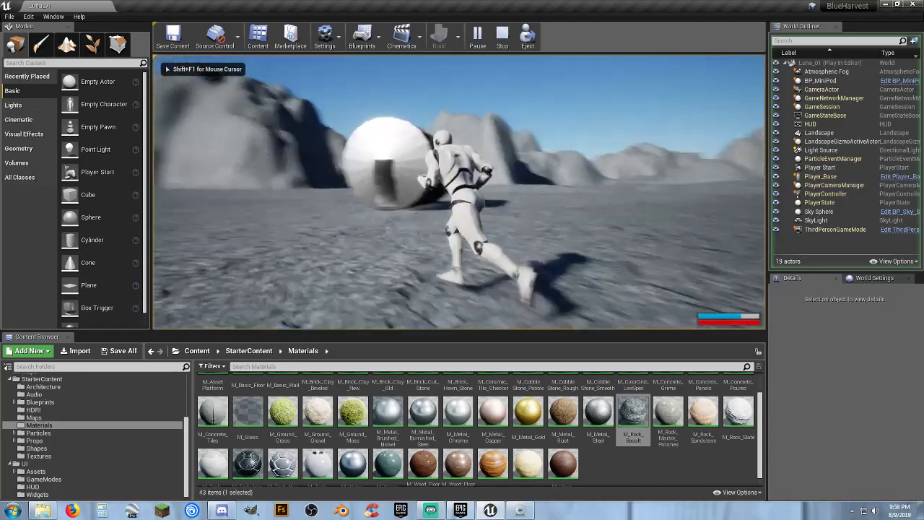
{"action": "key", "text": "w"}
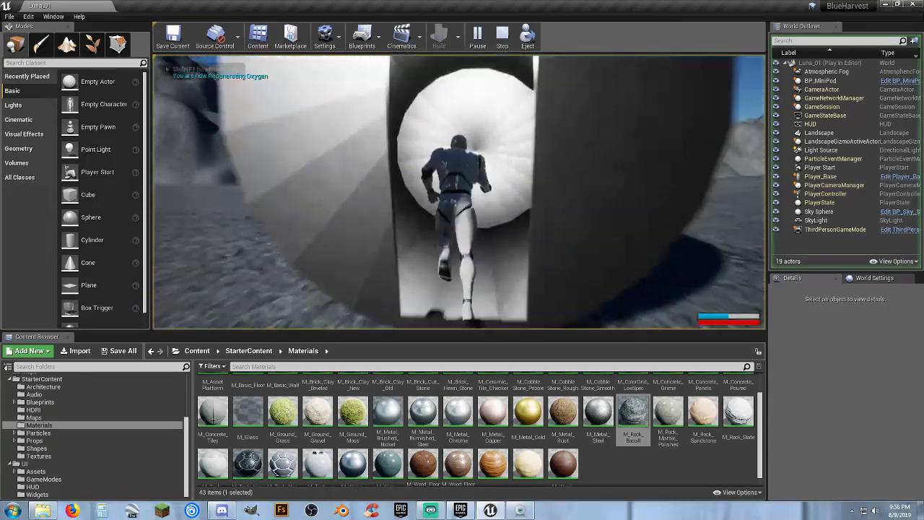
{"action": "key", "text": "w"}
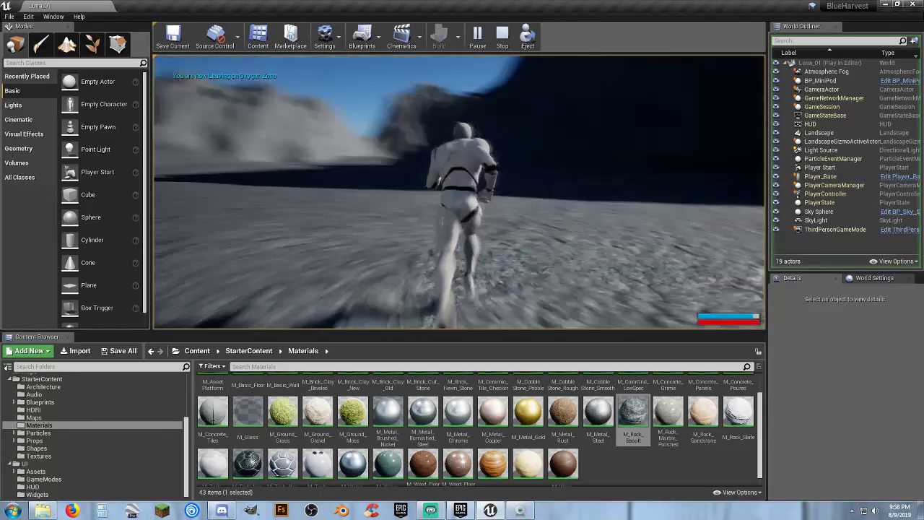
{"action": "key", "text": "w"}
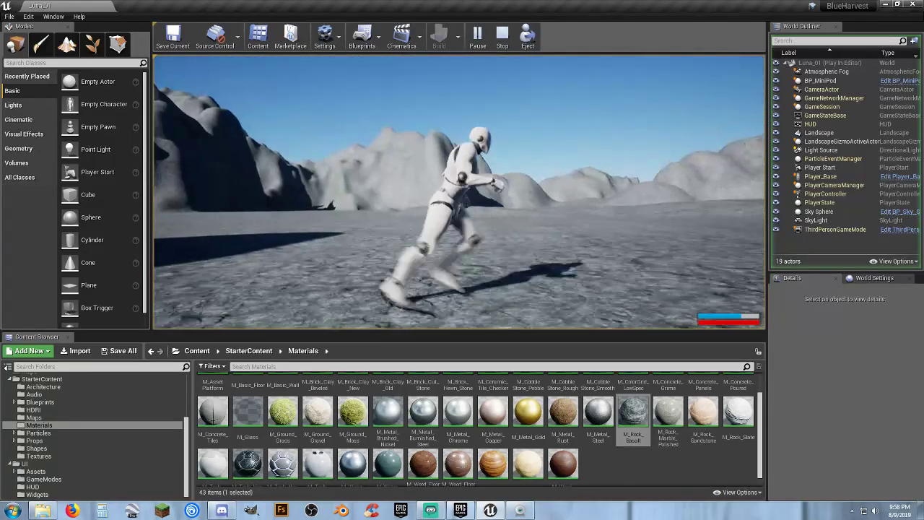
{"action": "key", "text": "s"}
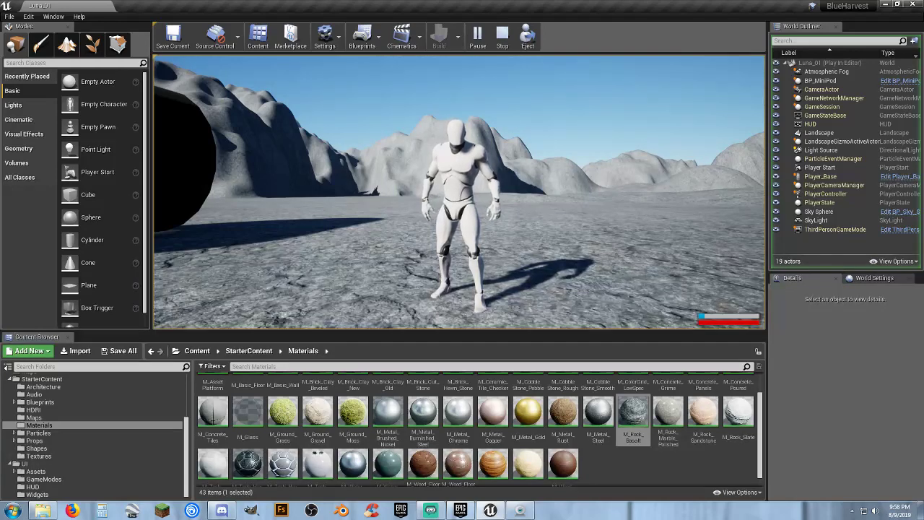
Move the character around outside until the oxygen is used up, and return into the pod to test regeneration.
{"action": "key", "text": "w"}
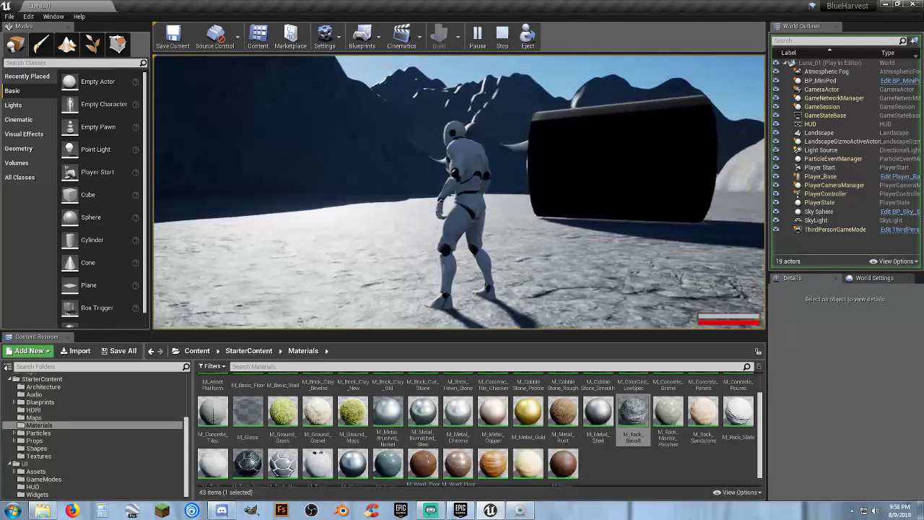
{"action": "key", "text": "s"}
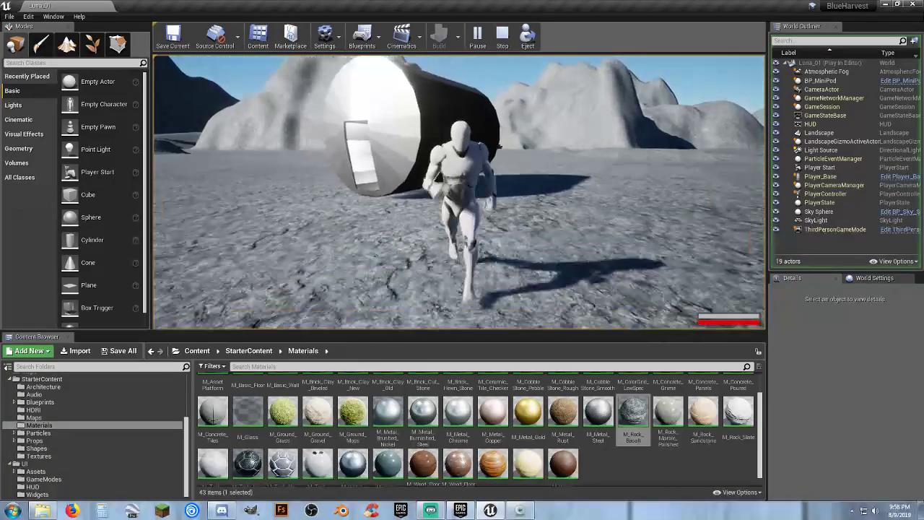
{"action": "key", "text": "w"}
{"action": "key", "text": "w"}
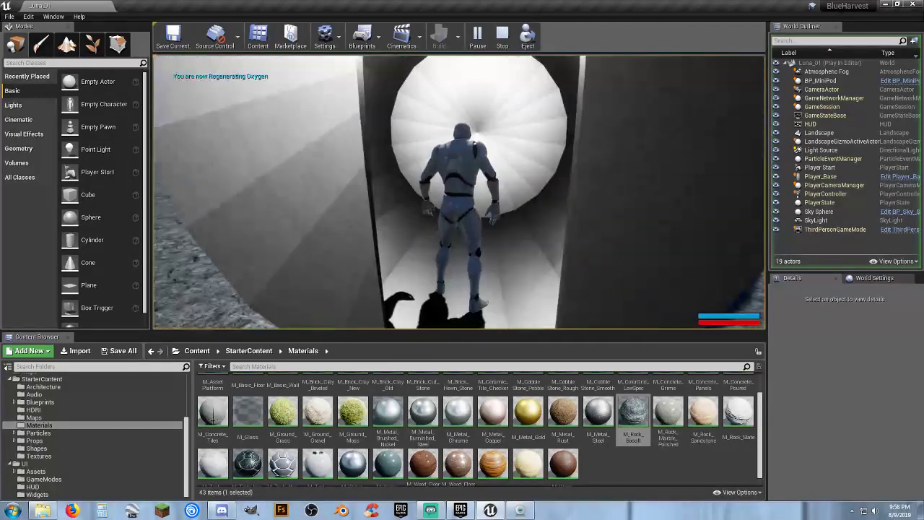
Run the character out of and back into the pod several times, finishing outside its doorway.
{"action": "key", "text": "s"}
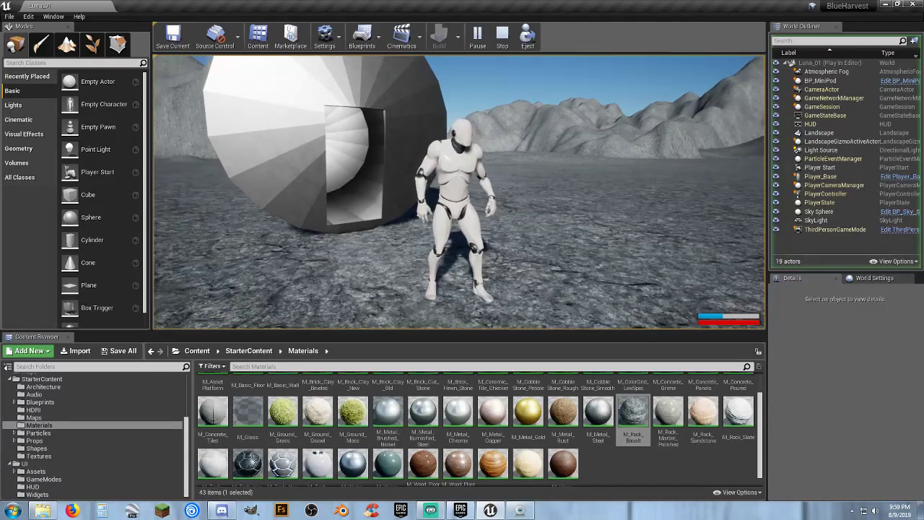
{"action": "key", "text": "w"}
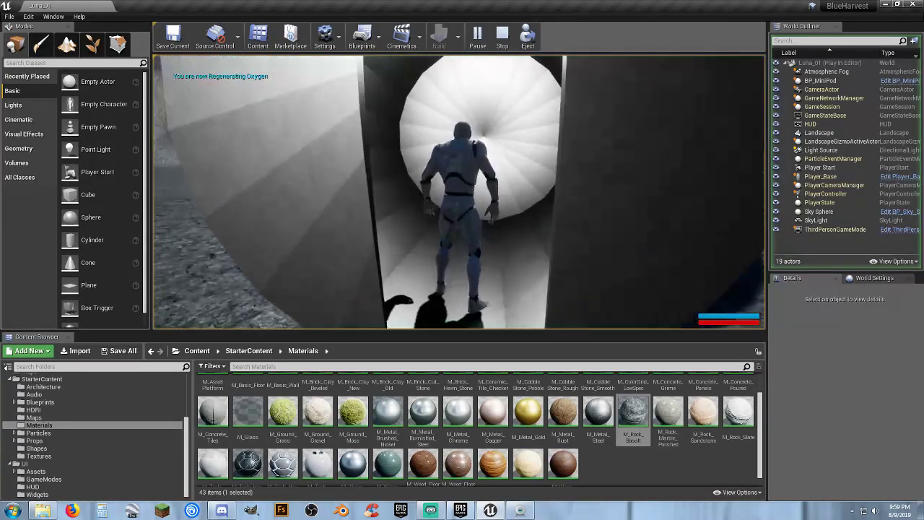
{"action": "key", "text": "s"}
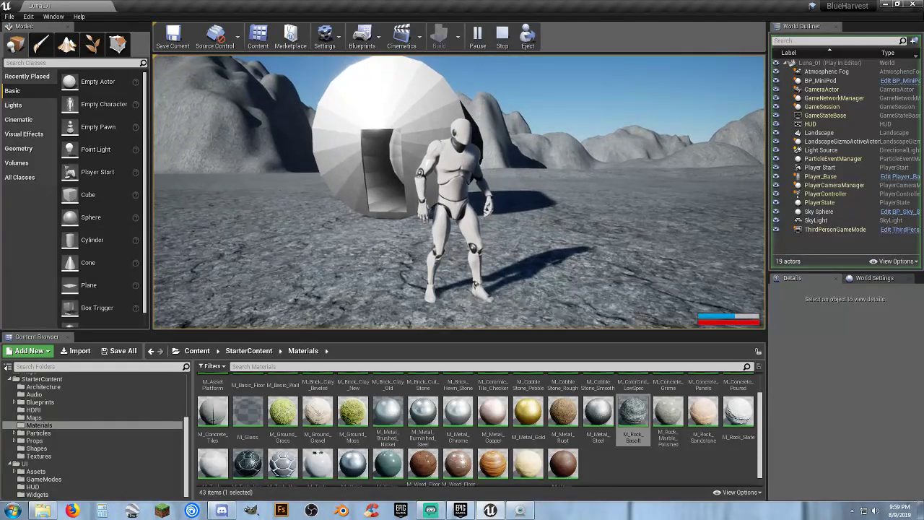
{"action": "key", "text": "w"}
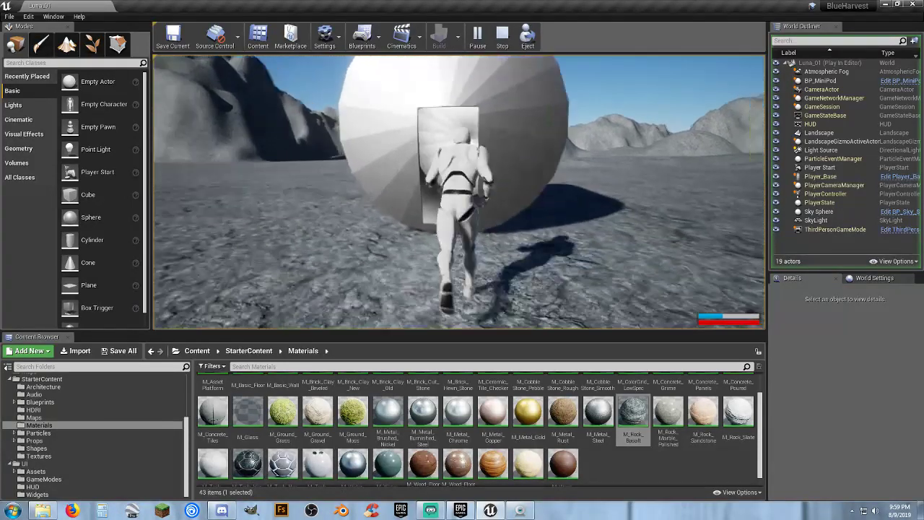
{"action": "key", "text": "w"}
{"action": "key", "text": "s"}
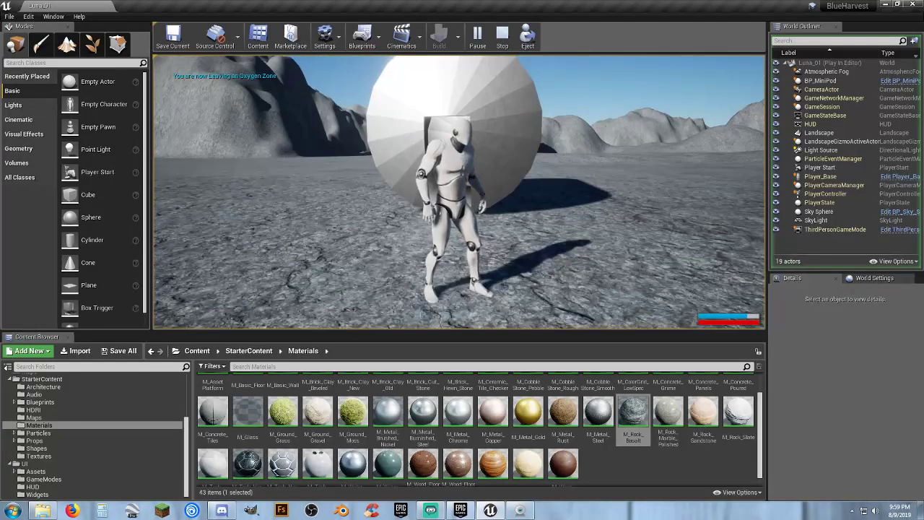
Enter and leave the pod once more to recheck the oxygen refill, and end the play session.
{"action": "key", "text": "w"}
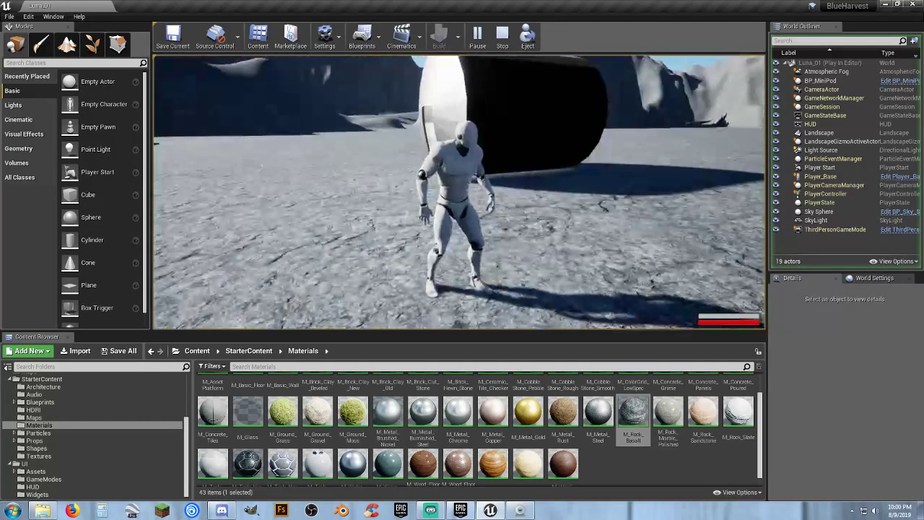
{"action": "key", "text": "a"}
{"action": "key", "text": "w"}
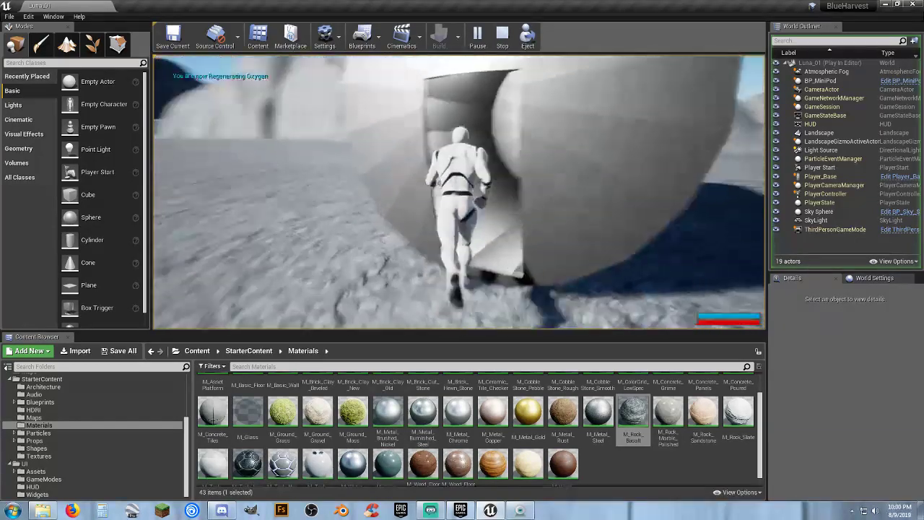
{"action": "key", "text": "s"}
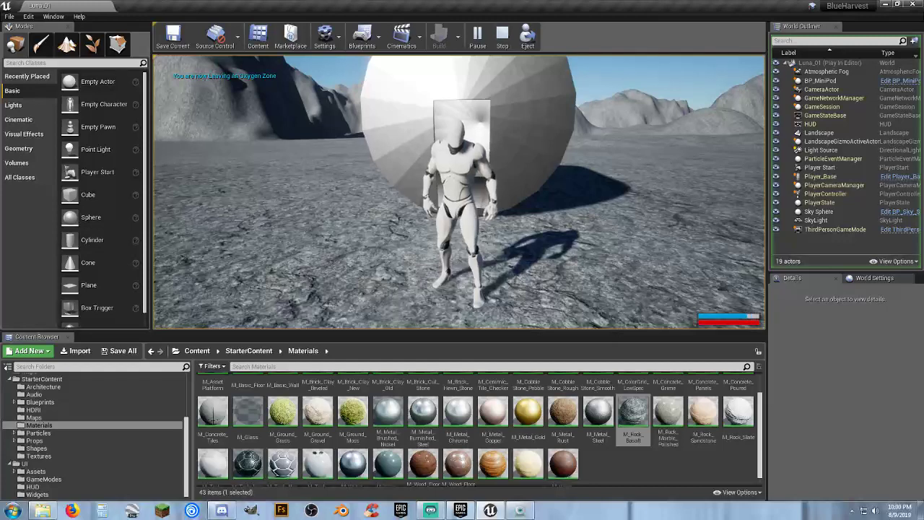
{"action": "key", "text": "Escape"}
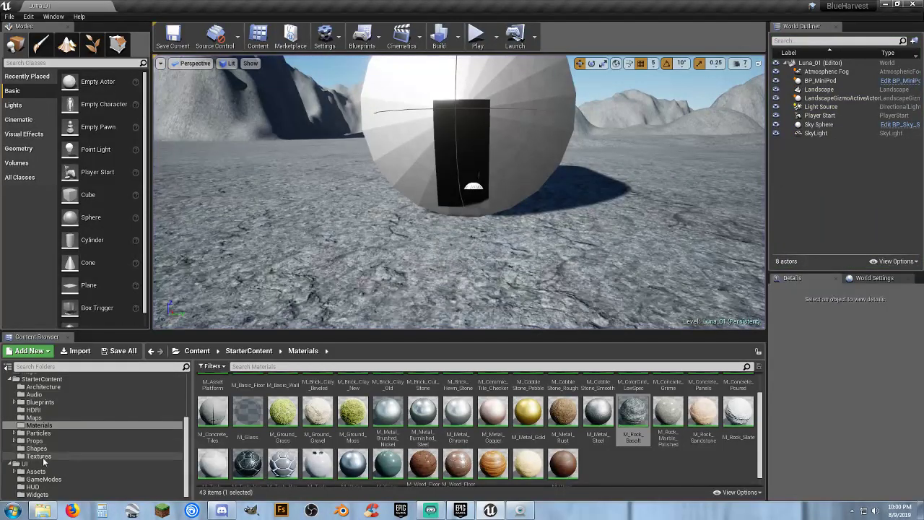
In the Player_Base blueprint, set the amount subtracted from Oxygen to 1.0, compile and save it, and close the blueprint.
{"action": "scroll", "coordinate": [46, 429], "scroll_direction": "up", "scroll_amount": 2}
{"action": "left_click", "coordinate": [43, 395]}
{"action": "double_click", "coordinate": [220, 397]}
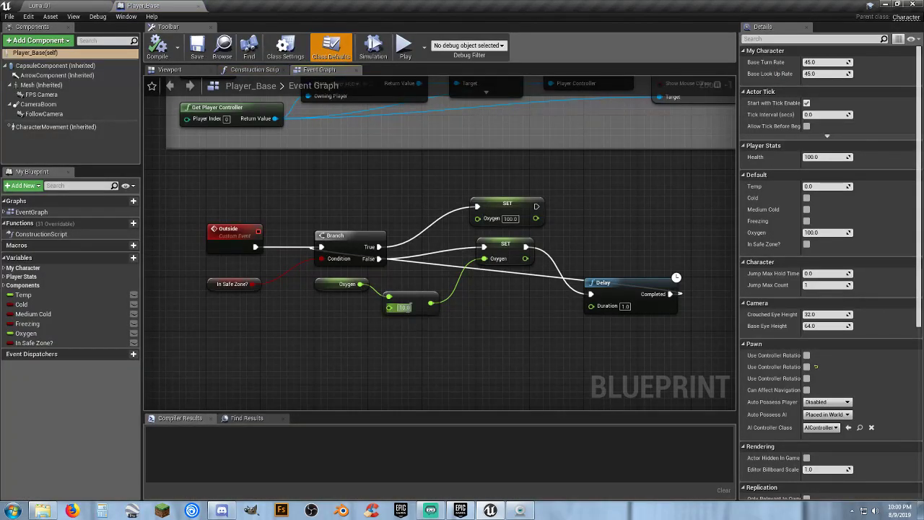
{"action": "left_click", "coordinate": [404, 307]}
{"action": "type", "text": "1"}
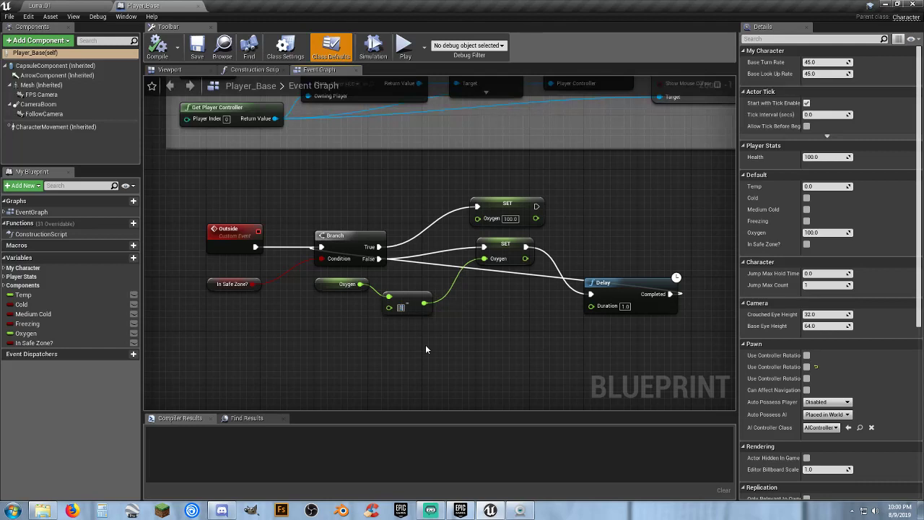
{"action": "key", "text": "Return"}
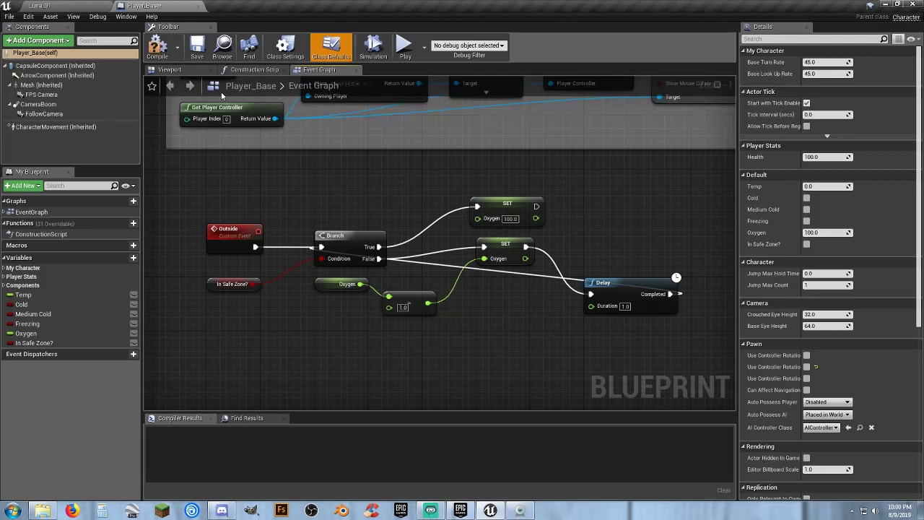
{"action": "left_click", "coordinate": [158, 48]}
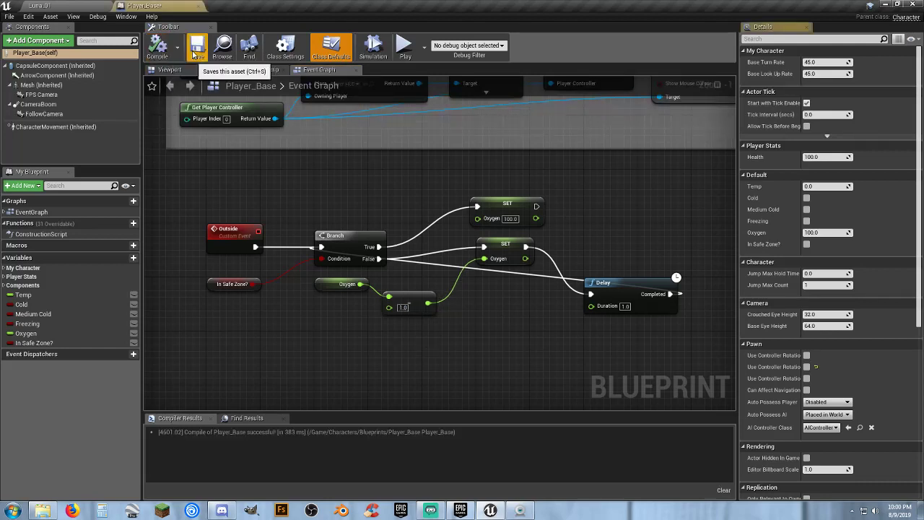
{"action": "left_click", "coordinate": [194, 51]}
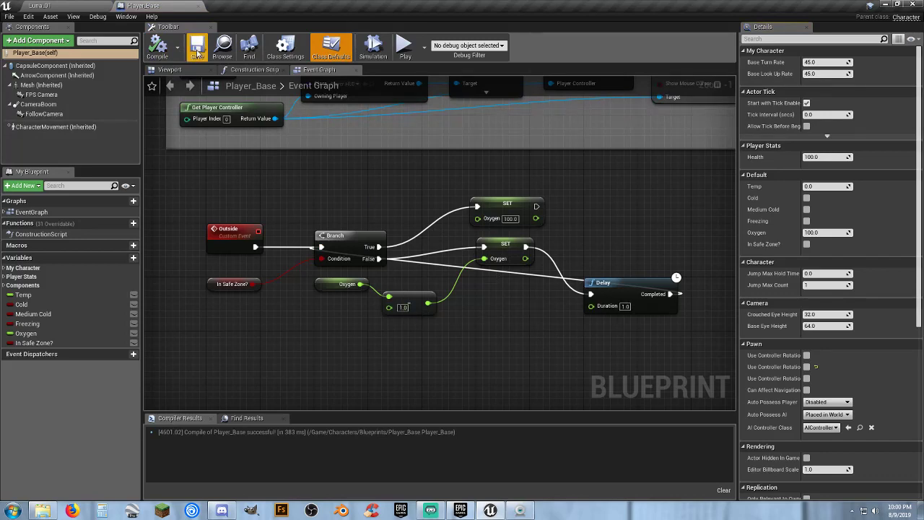
{"action": "left_click", "coordinate": [197, 5]}
Play-test the new oxygen drain rate by running across the terrain outside the pod, and end the session.
{"action": "left_click", "coordinate": [477, 33]}
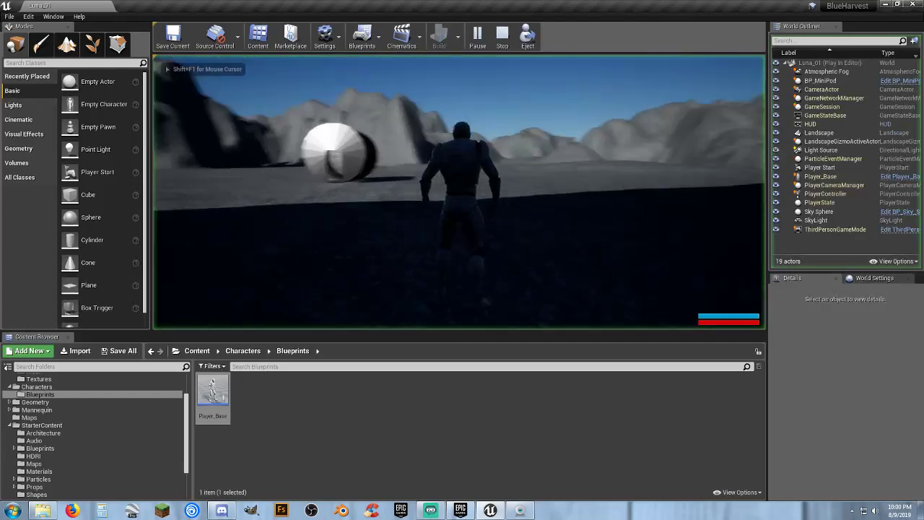
{"action": "key", "text": "w"}
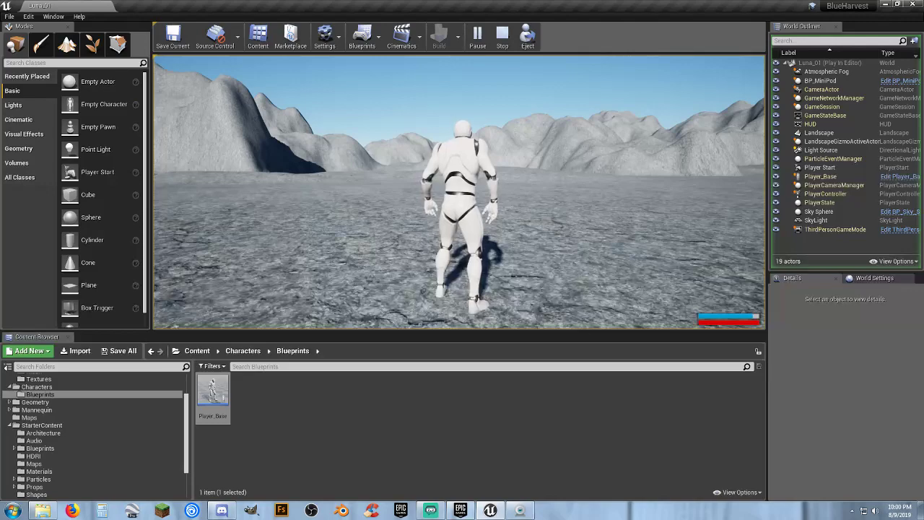
{"action": "key", "text": "w"}
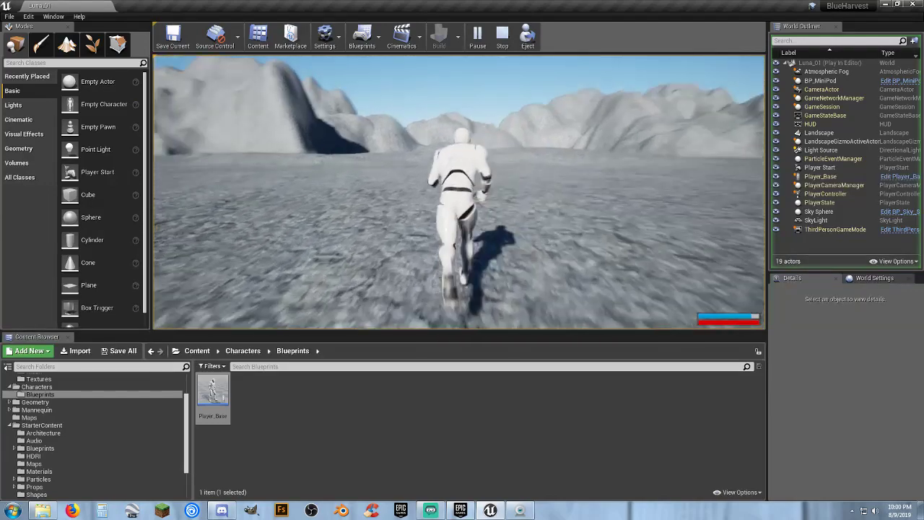
{"action": "key", "text": "w"}
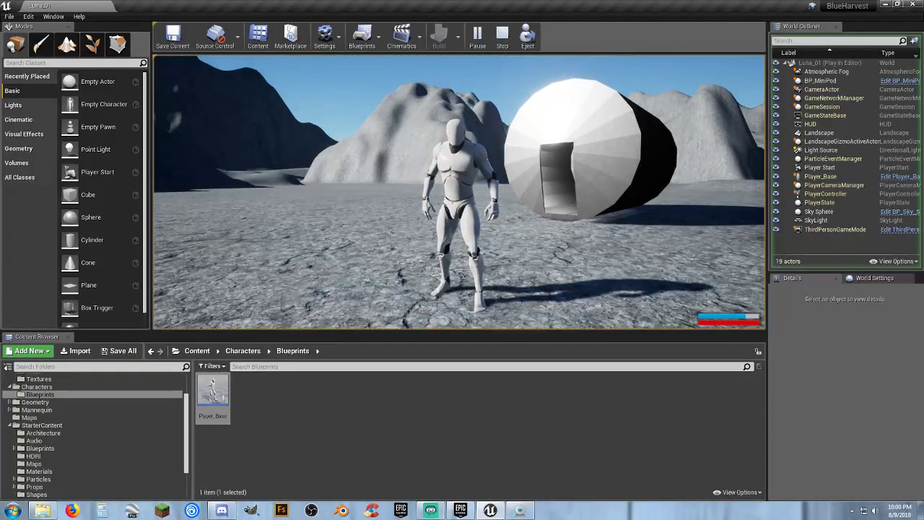
{"action": "key", "text": "Escape"}
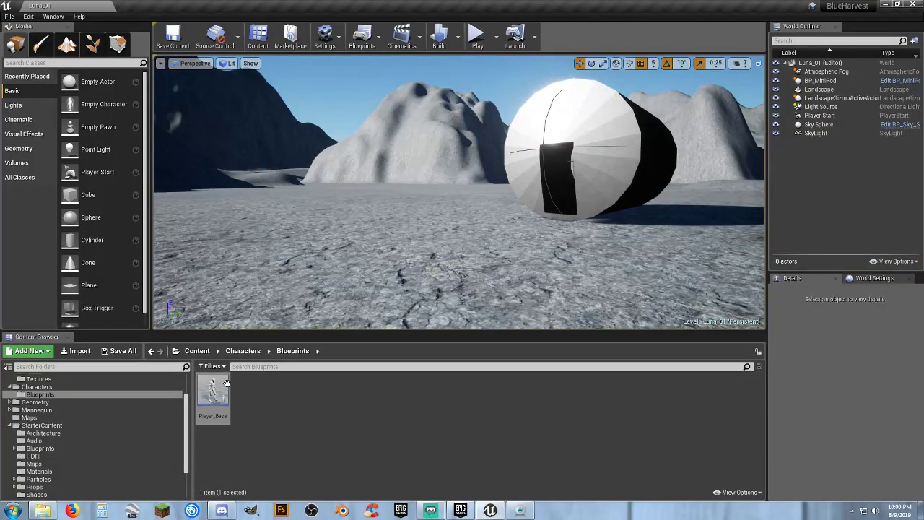
Reopen Player_Base, set the amount subtracted from Oxygen to 0.1, compile the blueprint, and return to the level.
{"action": "double_click", "coordinate": [213, 393]}
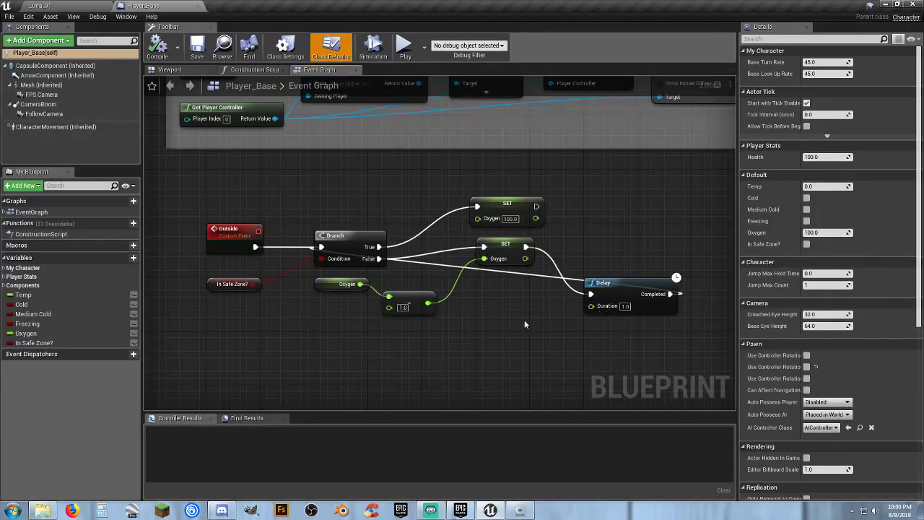
{"action": "left_click", "coordinate": [402, 307]}
{"action": "left_click", "coordinate": [625, 306]}
{"action": "left_click_drag", "start_coordinate": [602, 264], "coordinate": [690, 336]}
{"action": "left_click", "coordinate": [605, 344]}
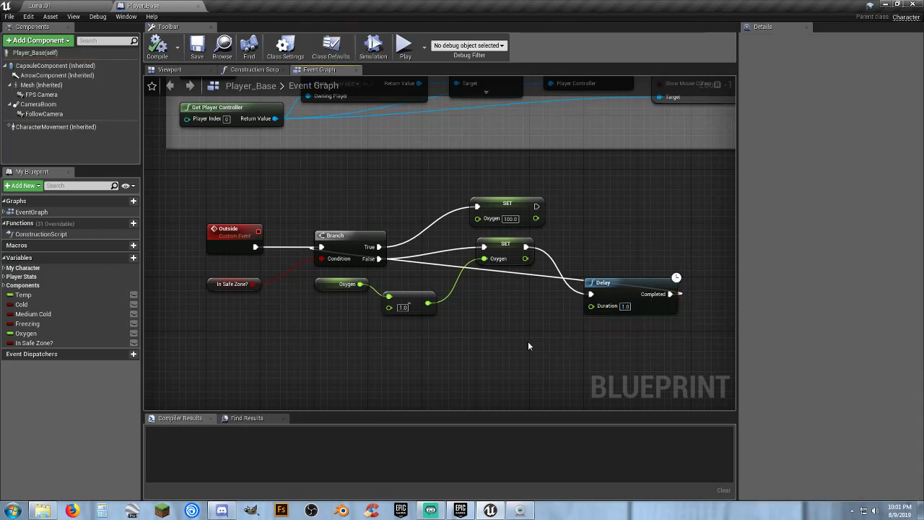
{"action": "left_click", "coordinate": [404, 307]}
{"action": "key", "text": "BackSpace"}
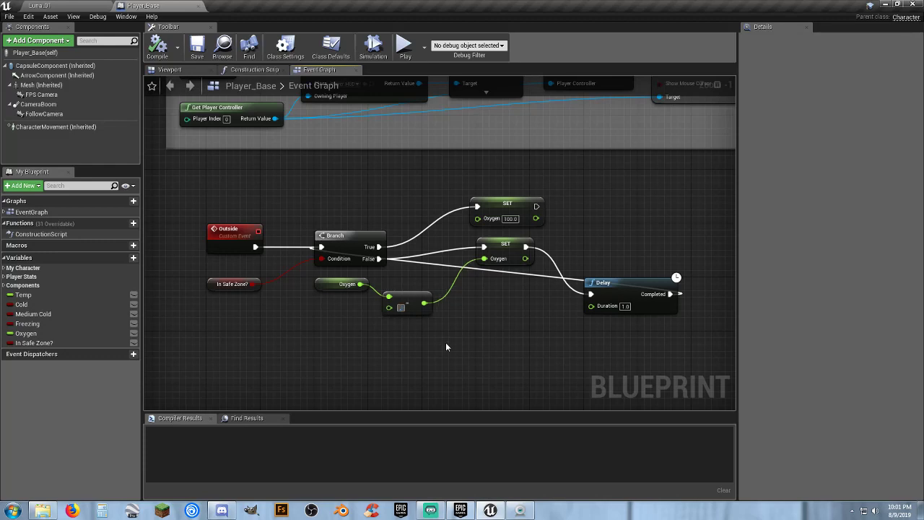
{"action": "type", "text": "0.1"}
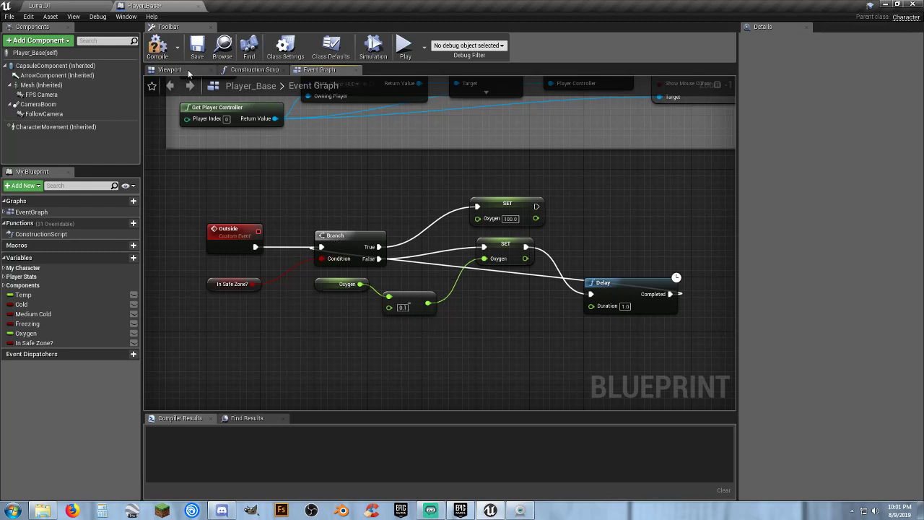
{"action": "left_click", "coordinate": [157, 46]}
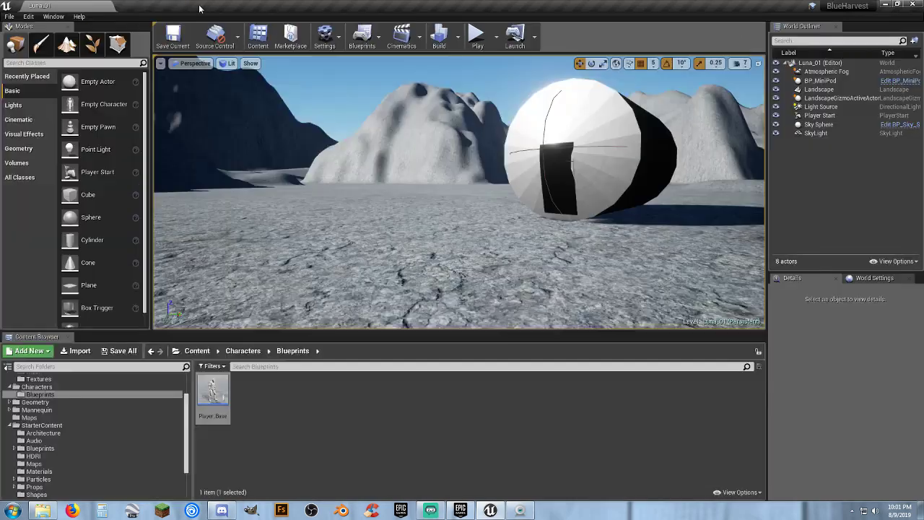
Play-test the Luna_01 level, running across the terrain and around the pod to check the oxygen drain rate.
{"action": "left_click", "coordinate": [475, 34]}
{"action": "key", "text": "w"}
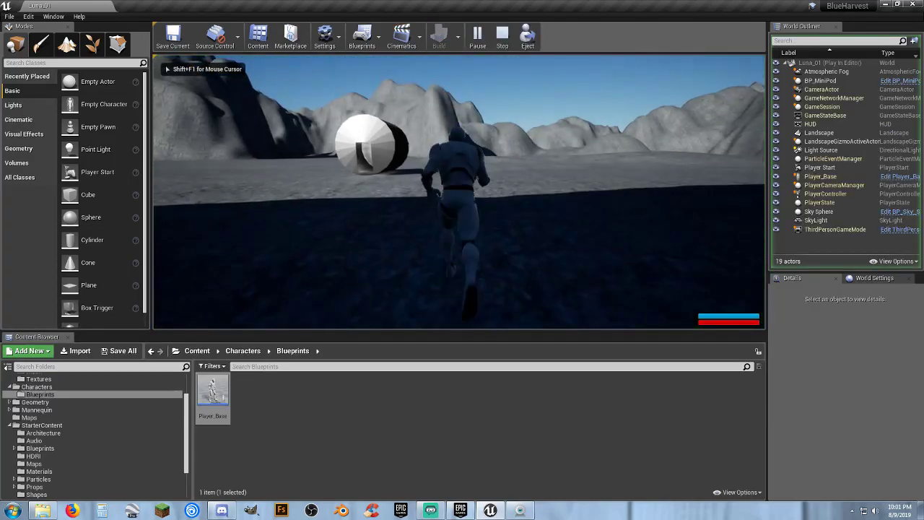
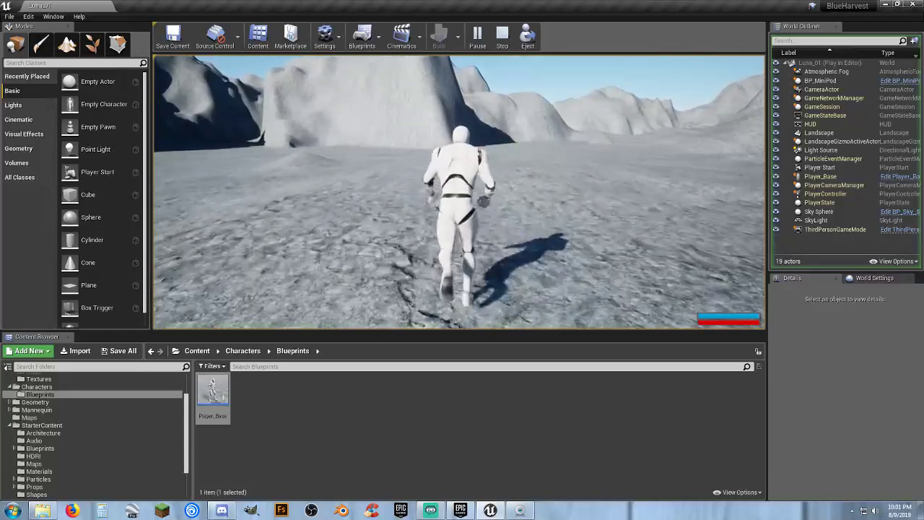
{"action": "key", "text": "a"}
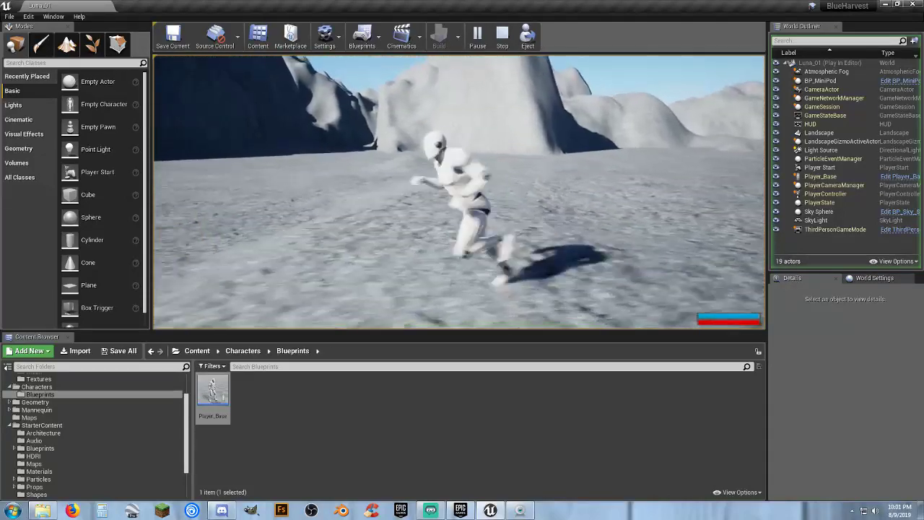
{"action": "key", "text": "s"}
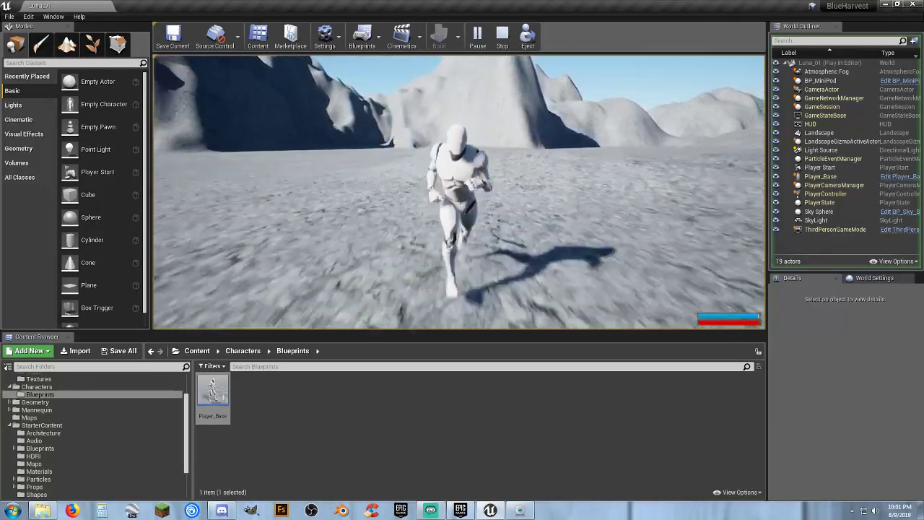
{"action": "key", "text": "s"}
{"action": "key", "text": "s"}
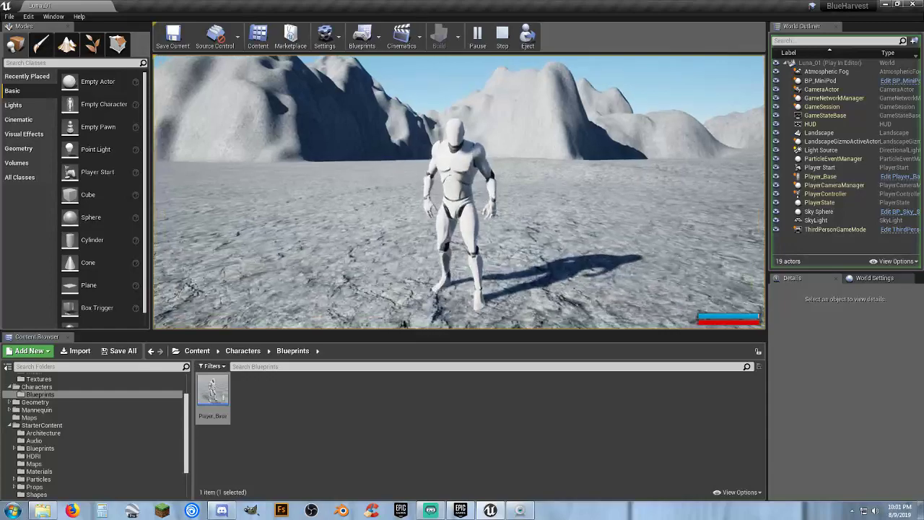
{"action": "key", "text": "w"}
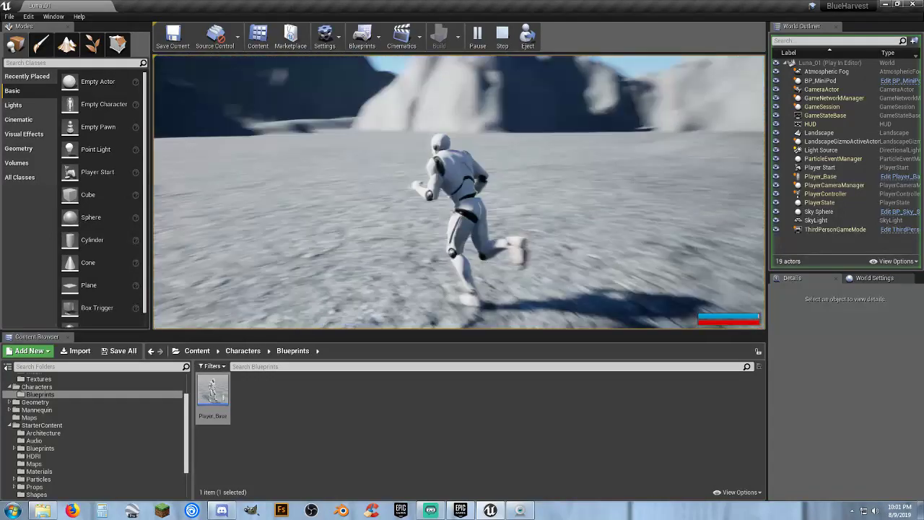
{"action": "key", "text": "w"}
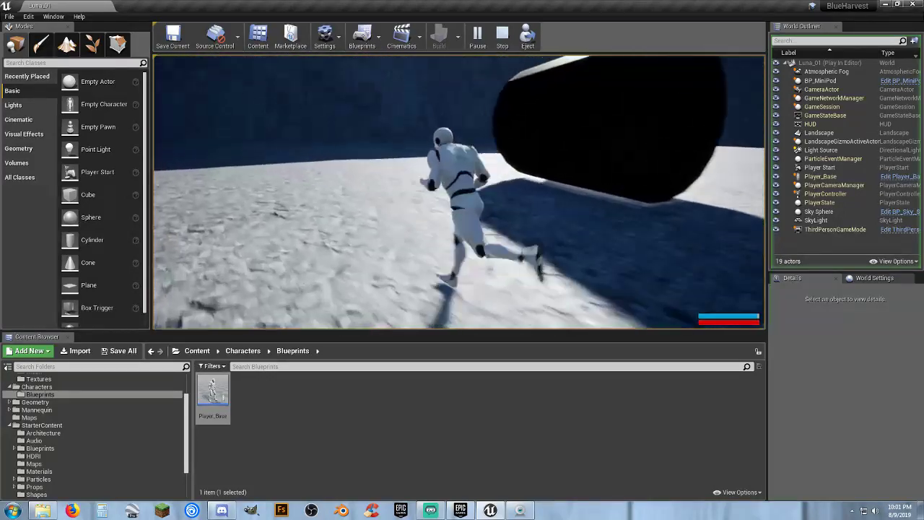
{"action": "key", "text": "w"}
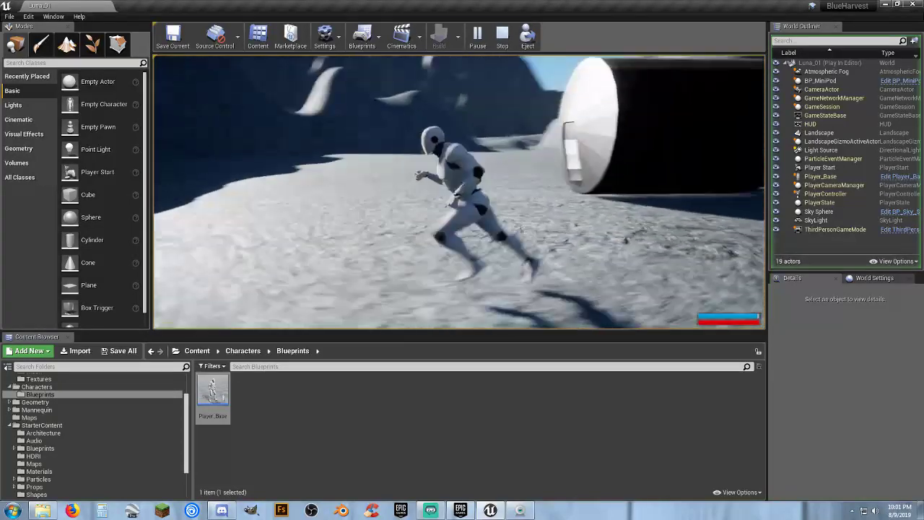
{"action": "key", "text": "s"}
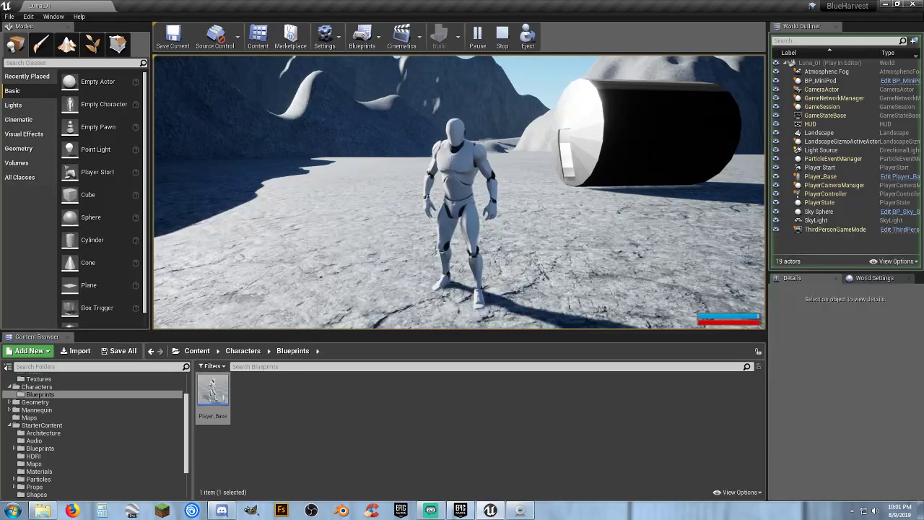
Run far away from the pod across the open terrain to check the oxygen drain, and end the play session.
{"action": "key", "text": "w"}
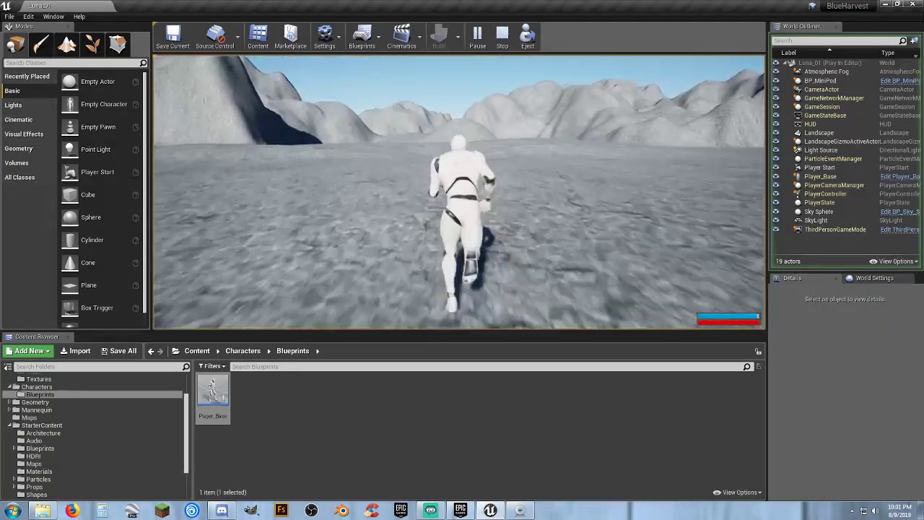
{"action": "key", "text": "d"}
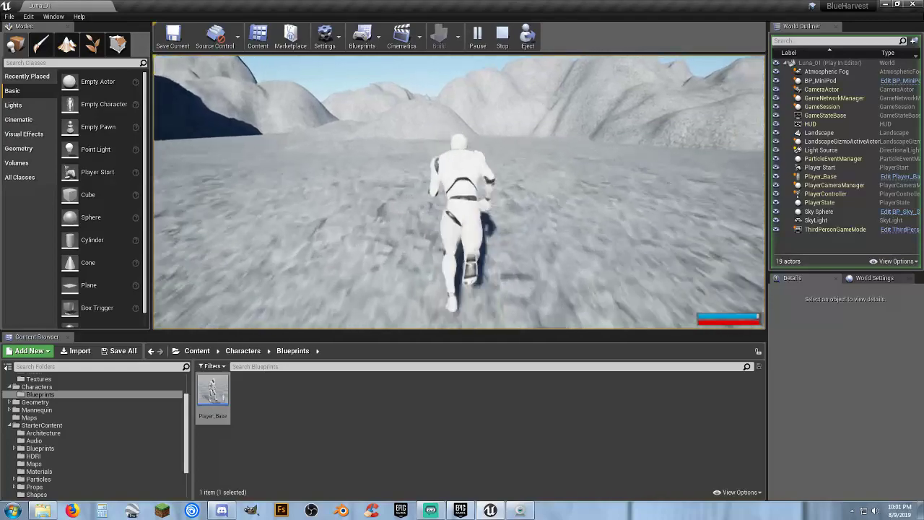
{"action": "key", "text": "a"}
{"action": "key", "text": "a"}
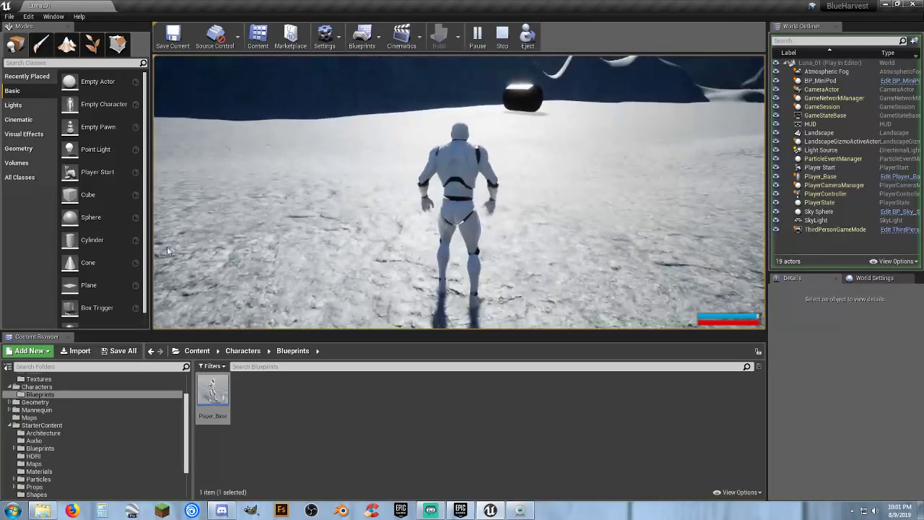
{"action": "key", "text": "Escape"}
View the landscape around the pod from above and look through the StarterContent materials, selecting M_Rock_Slate.
{"action": "key", "text": "s"}
{"action": "right_click_drag", "start_coordinate": [451, 218], "coordinate": [426, 194]}
{"action": "key", "text": "w"}
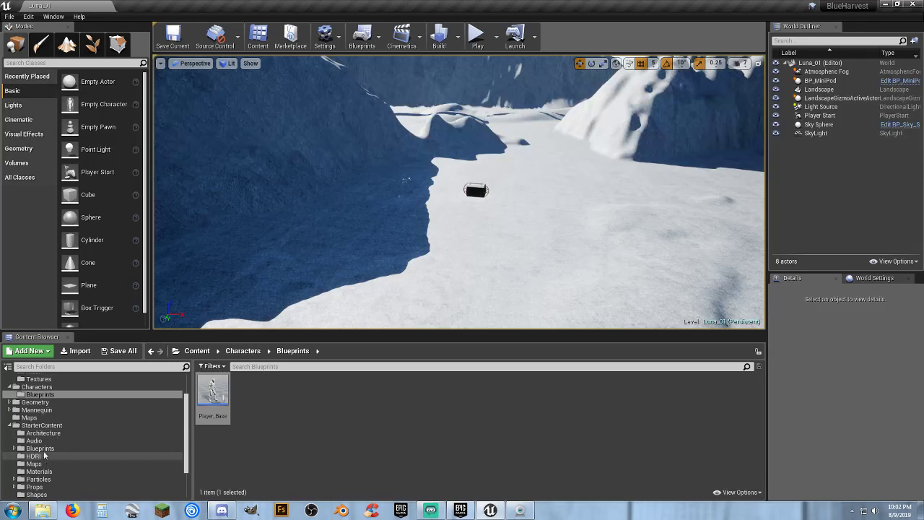
{"action": "left_click", "coordinate": [39, 471]}
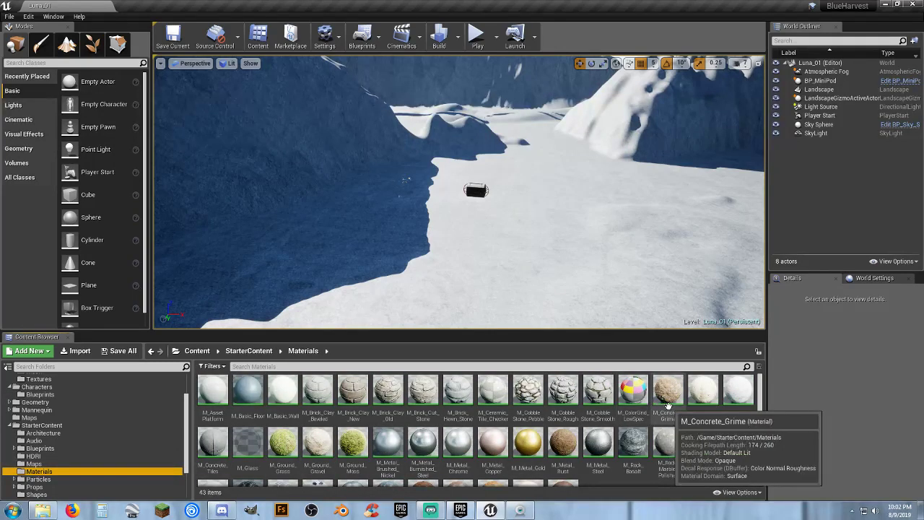
{"action": "left_click", "coordinate": [738, 442]}
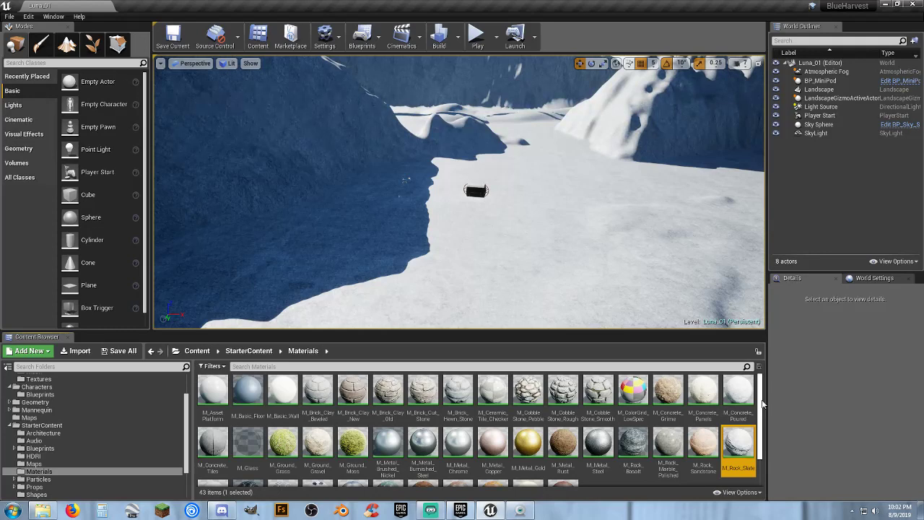
{"action": "scroll", "coordinate": [743, 411], "scroll_direction": "down", "scroll_amount": 2}
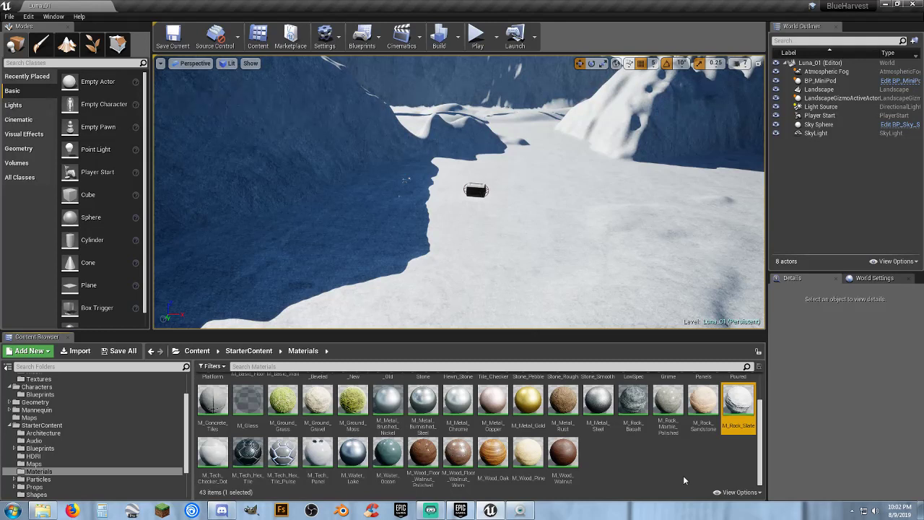
{"action": "scroll", "coordinate": [681, 478], "scroll_direction": "up", "scroll_amount": 1}
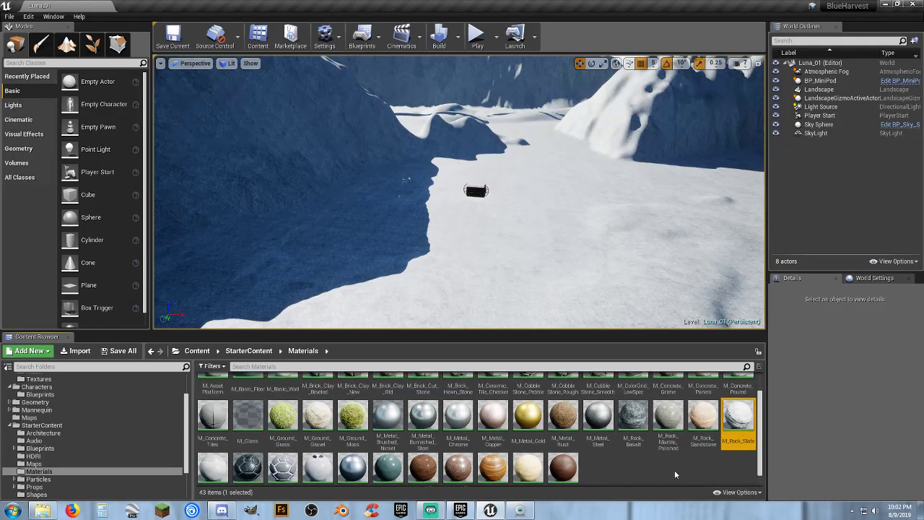
{"action": "scroll", "coordinate": [675, 474], "scroll_direction": "up", "scroll_amount": 2}
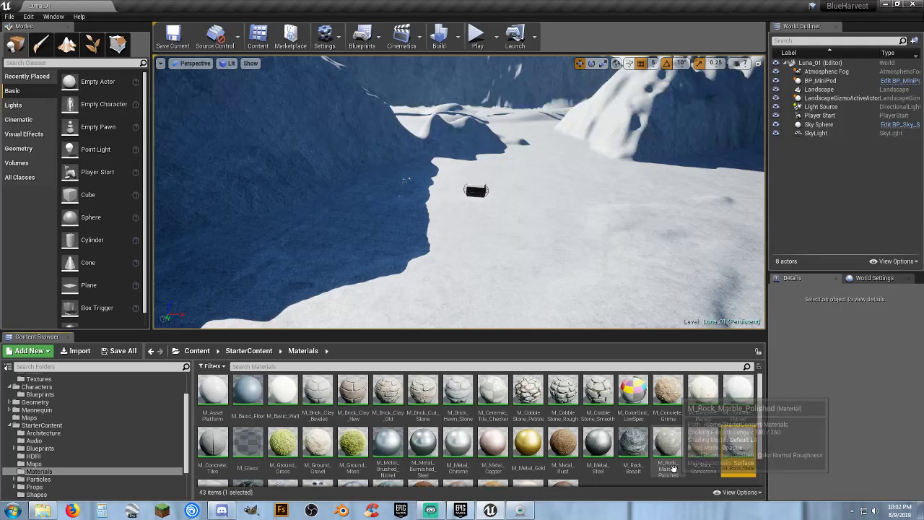
{"action": "scroll", "coordinate": [700, 474], "scroll_direction": "down", "scroll_amount": 1}
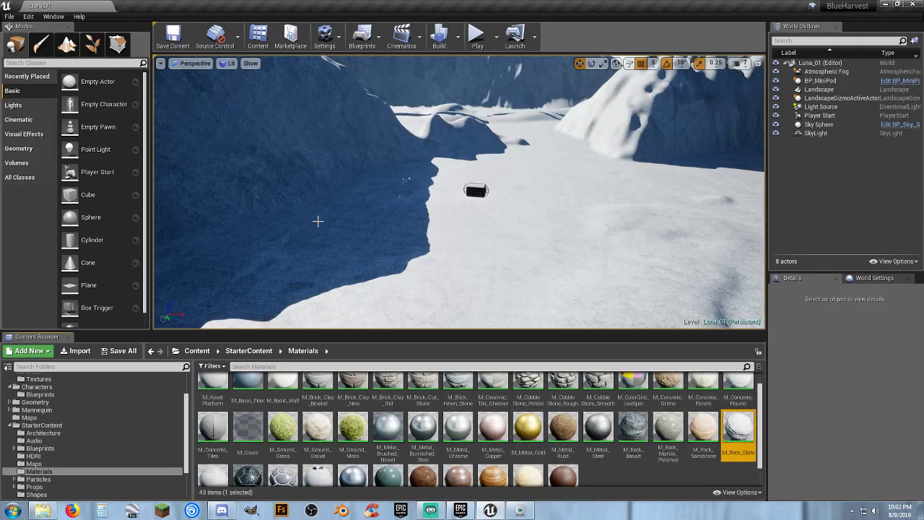
Save all changes and open the BuildMap level from the Maps folder.
{"action": "right_click_drag", "start_coordinate": [337, 208], "coordinate": [195, 303]}
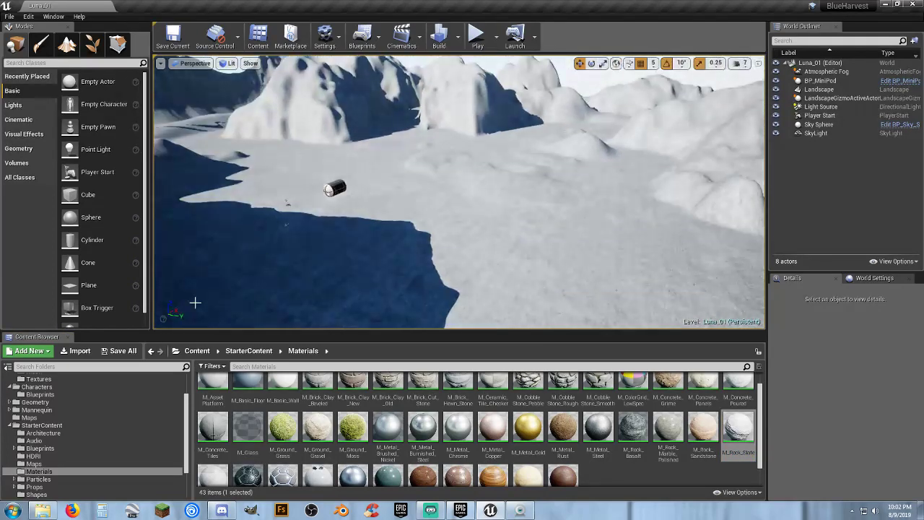
{"action": "left_click", "coordinate": [122, 352]}
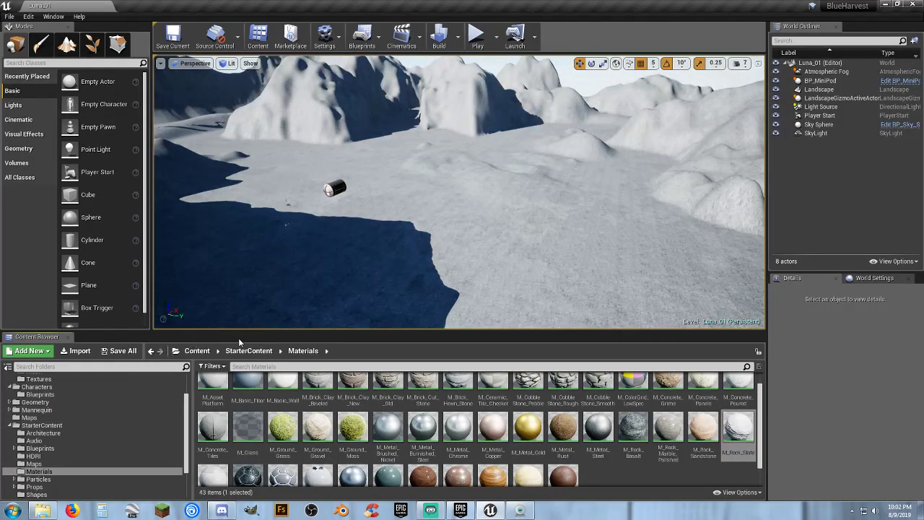
{"action": "left_click", "coordinate": [31, 417]}
{"action": "double_click", "coordinate": [225, 410]}
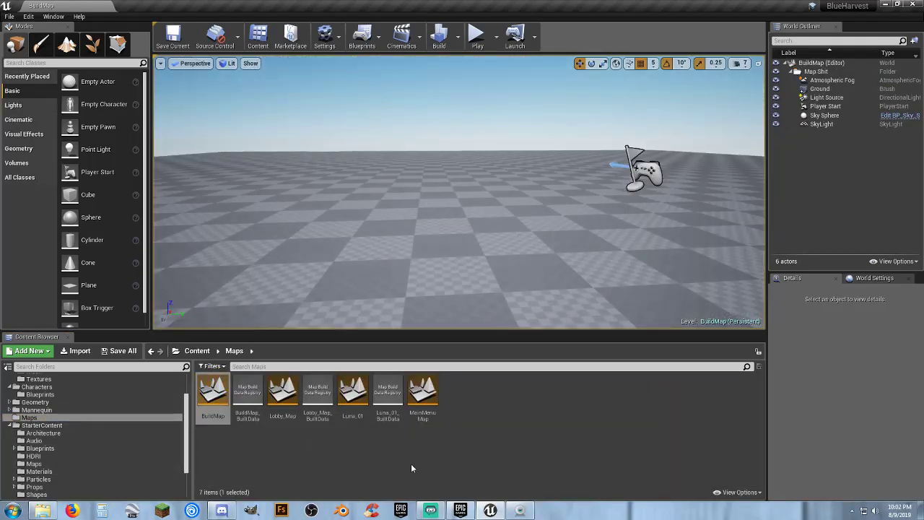
Set the viewport camera speed to 4 and bring the BuildMap floor into close view.
{"action": "right_click_drag", "start_coordinate": [454, 203], "coordinate": [310, 205]}
{"action": "key", "text": "w"}
{"action": "middle_click_drag", "start_coordinate": [340, 247], "coordinate": [306, 256]}
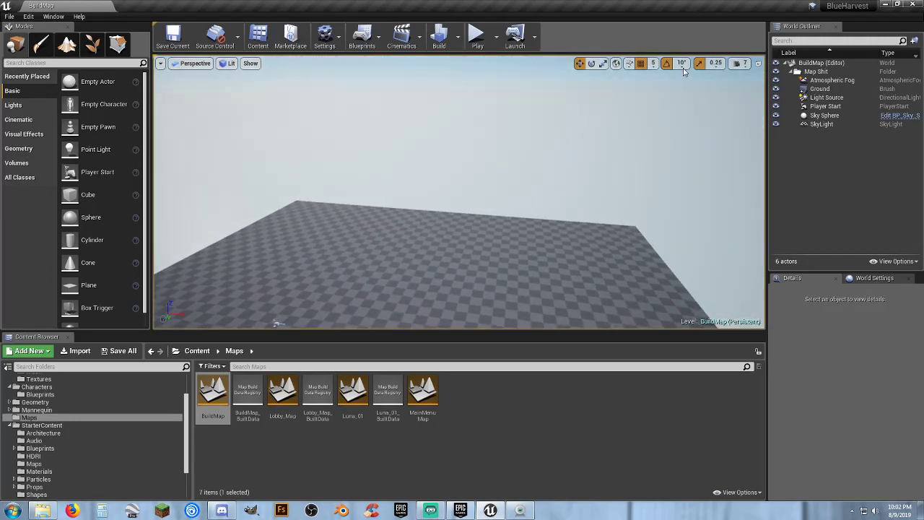
{"action": "left_click", "coordinate": [739, 63]}
{"action": "left_click", "coordinate": [756, 86]}
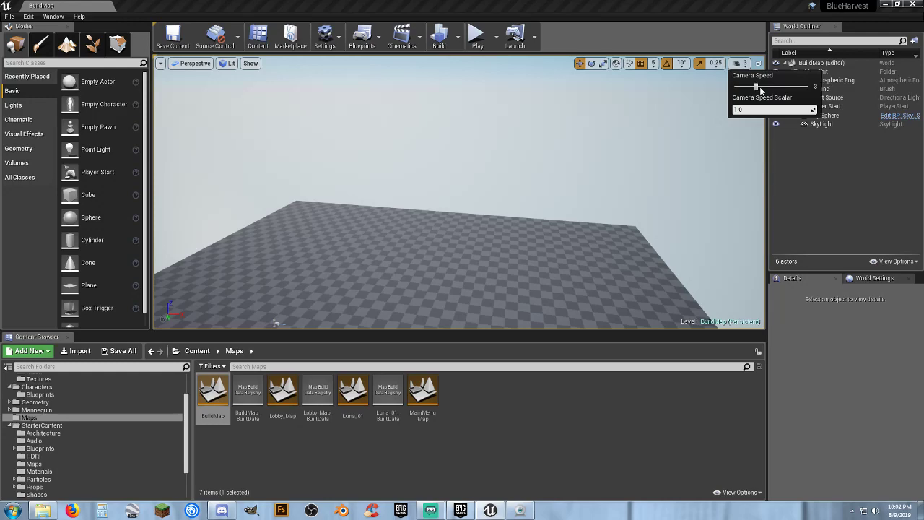
{"action": "right_click_drag", "start_coordinate": [596, 186], "coordinate": [592, 243]}
{"action": "key", "text": "w"}
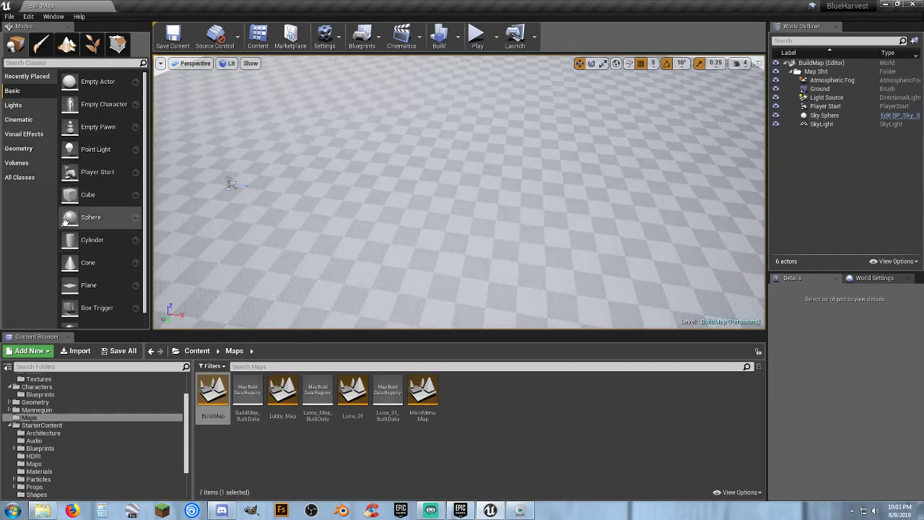
Place a basic Plane over the BuildMap floor at about X -170, Y -185, Z 30.
{"action": "left_click", "coordinate": [19, 148]}
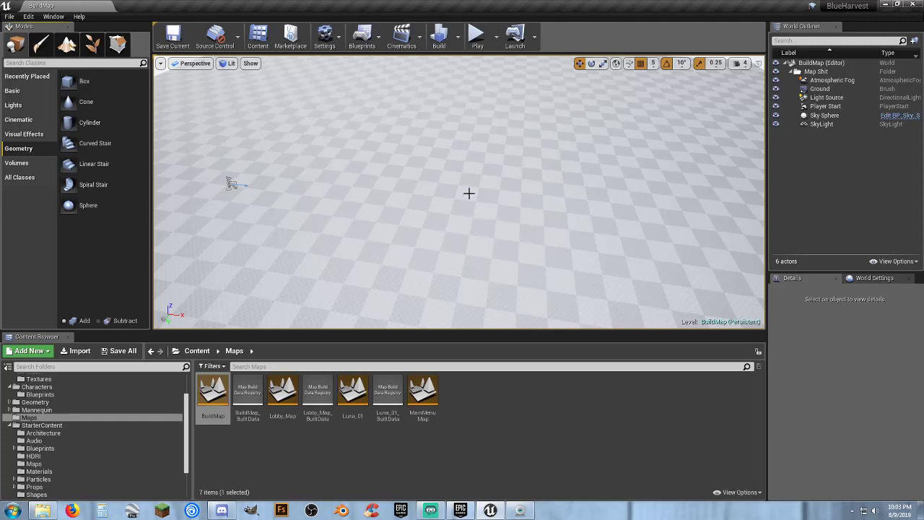
{"action": "mouse_move", "coordinate": [469, 194]}
{"action": "right_mouse_down"}
{"action": "mouse_move", "coordinate": [505, 189]}
{"action": "mouse_move", "coordinate": [520, 173]}
{"action": "mouse_move", "coordinate": [462, 189]}
{"action": "mouse_move", "coordinate": [433, 180]}
{"action": "mouse_move", "coordinate": [469, 190]}
{"action": "right_mouse_up"}
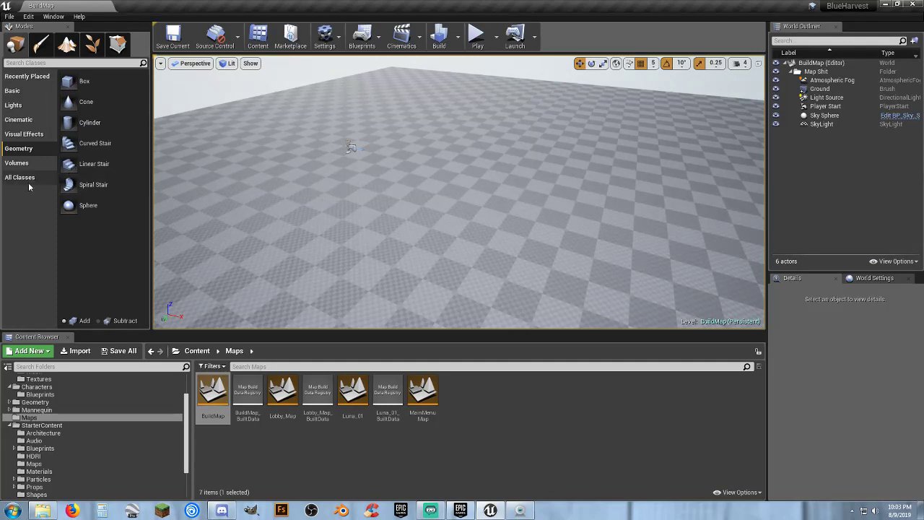
{"action": "left_click", "coordinate": [27, 91]}
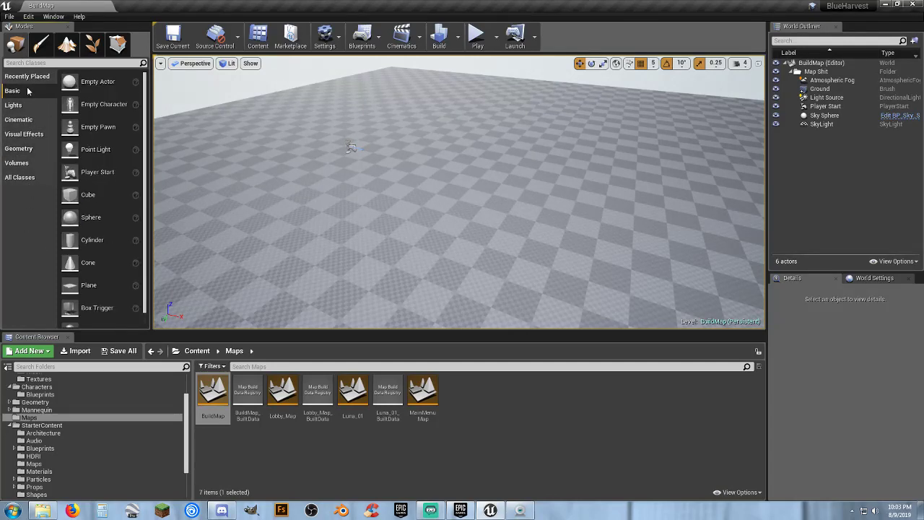
{"action": "left_click_drag", "start_coordinate": [92, 285], "coordinate": [479, 166]}
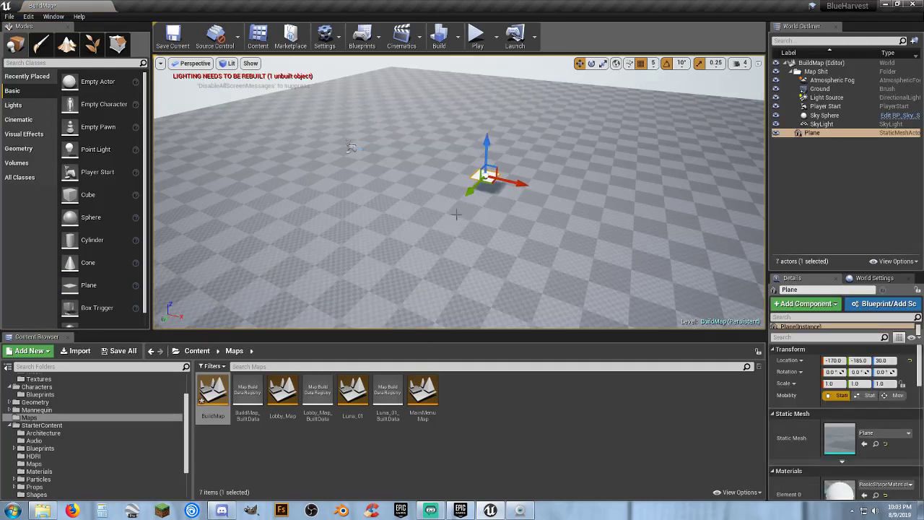
Assign the StarterContent material M_Rock_Slate to the plane's Element 0.
{"action": "left_click", "coordinate": [36, 470]}
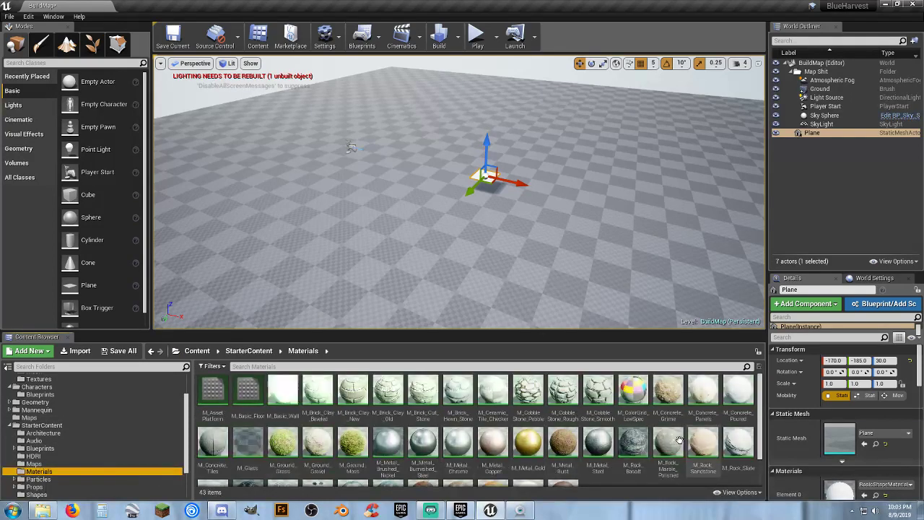
{"action": "left_click", "coordinate": [736, 450]}
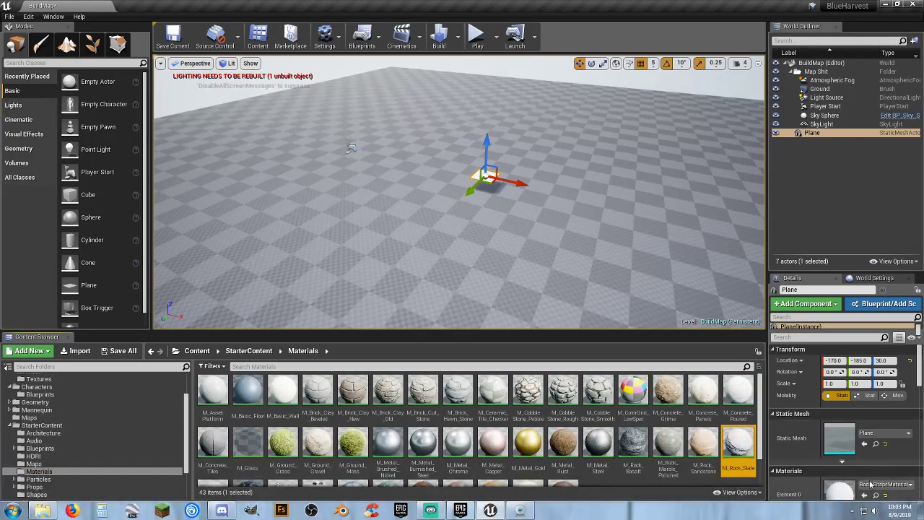
{"action": "left_click", "coordinate": [864, 495]}
Scale the plane uniformly in X and Y to 5.5, keeping its Z scale at 1.0.
{"action": "scroll", "coordinate": [506, 225], "scroll_direction": "up", "scroll_amount": 2}
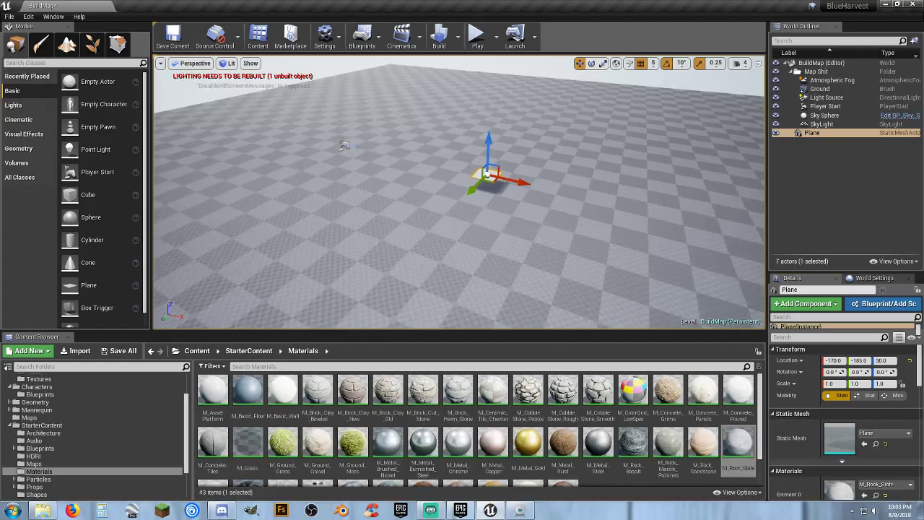
{"action": "key", "text": "w"}
{"action": "mouse_move", "coordinate": [506, 225]}
{"action": "right_mouse_down"}
{"action": "mouse_move", "coordinate": [514, 249]}
{"action": "mouse_move", "coordinate": [517, 222]}
{"action": "mouse_move", "coordinate": [524, 249]}
{"action": "mouse_move", "coordinate": [506, 253]}
{"action": "mouse_move", "coordinate": [511, 217]}
{"action": "right_mouse_up"}
{"action": "key", "text": "s"}
{"action": "key", "text": "w"}
{"action": "key", "text": "s"}
{"action": "scroll", "coordinate": [552, 114], "scroll_direction": "down", "scroll_amount": 5}
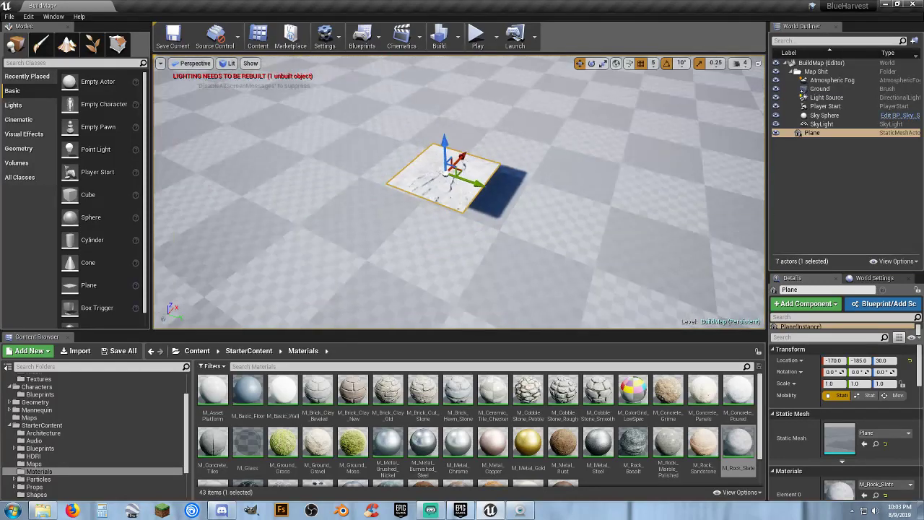
{"action": "left_click", "coordinate": [604, 63]}
{"action": "left_click_drag", "start_coordinate": [484, 191], "coordinate": [423, 202]}
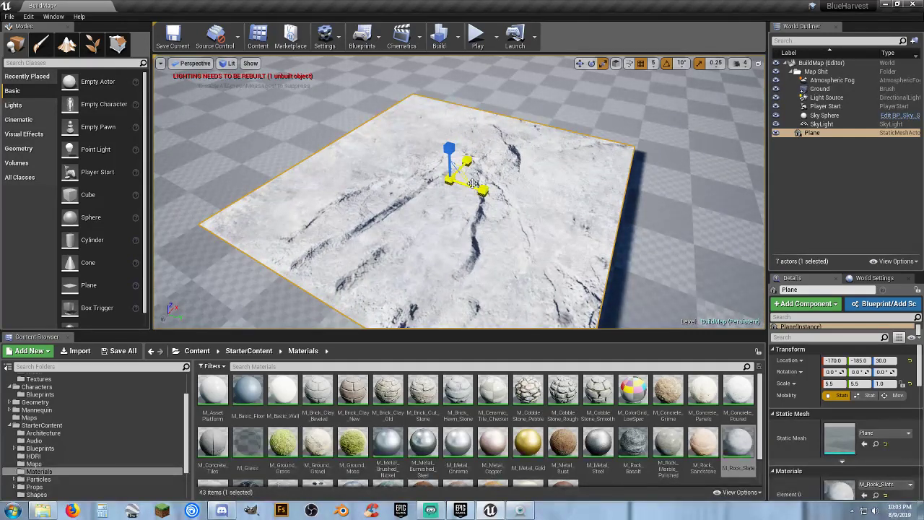
{"action": "scroll", "coordinate": [469, 195], "scroll_direction": "down", "scroll_amount": 5}
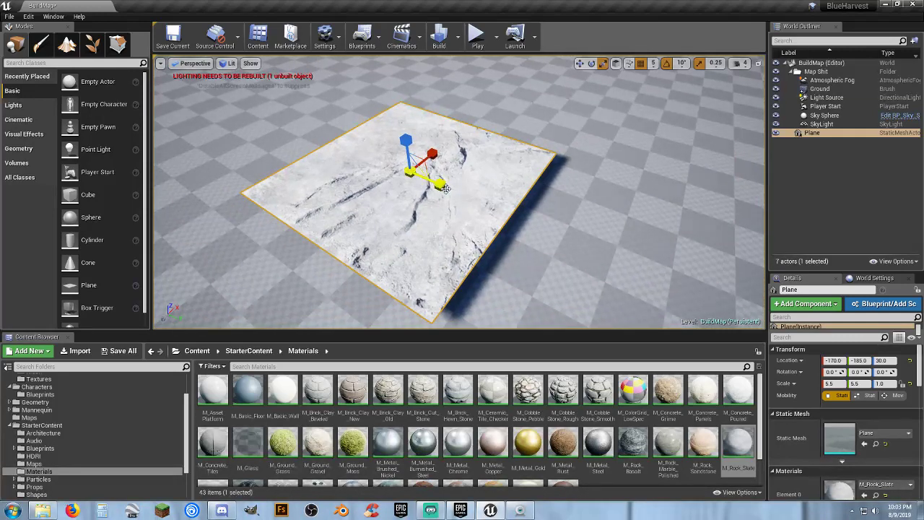
Stretch the rock-textured plane to a scale of 10.25 in X and 12.25 in Y.
{"action": "left_click_drag", "start_coordinate": [446, 189], "coordinate": [513, 217]}
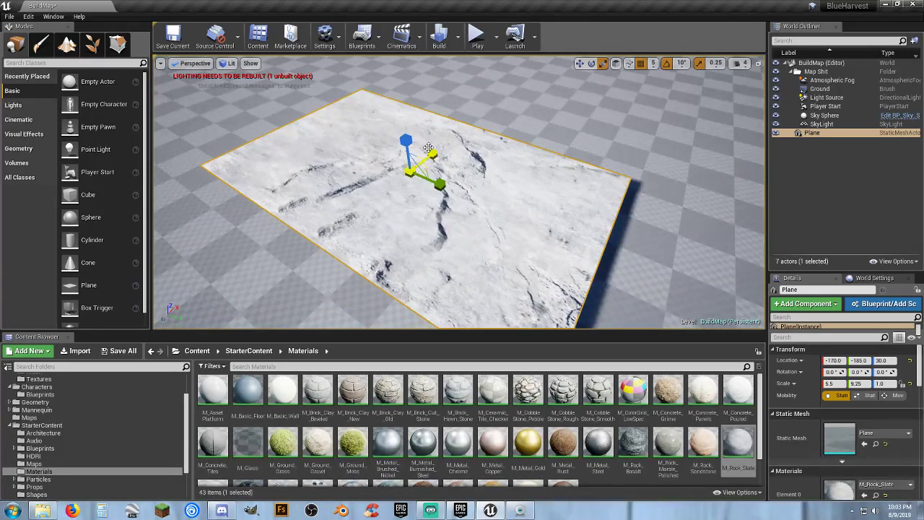
{"action": "left_click_drag", "start_coordinate": [428, 148], "coordinate": [410, 221]}
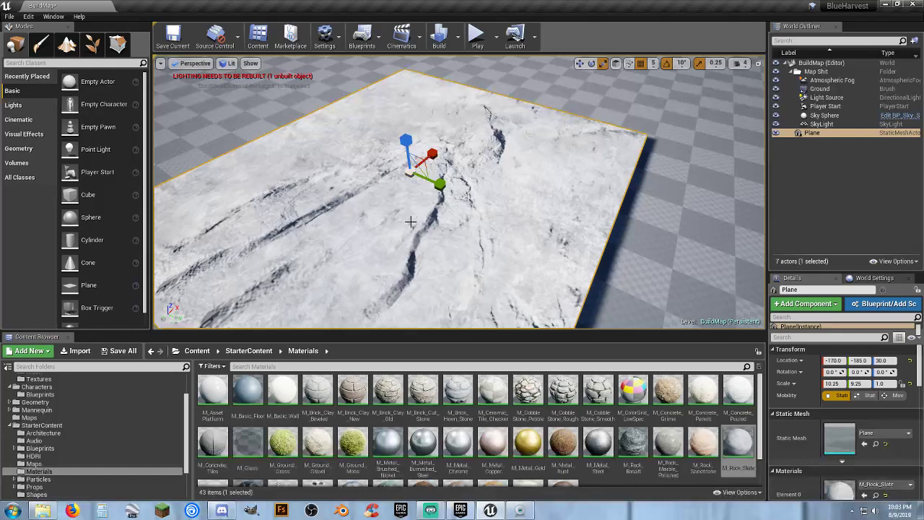
{"action": "left_click_drag", "start_coordinate": [440, 186], "coordinate": [498, 211]}
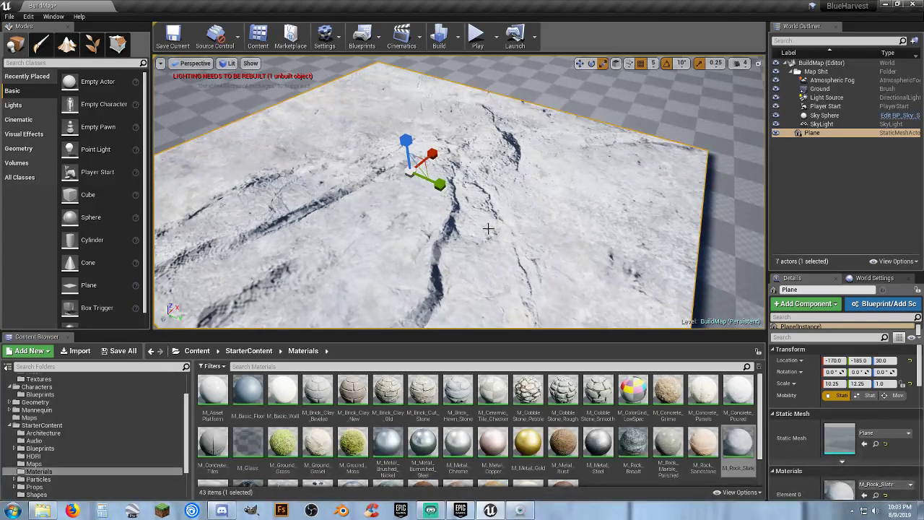
Replace the rock plane with a Box geometry brush placed over the floor at about X 40, Y -45, Z 105.
{"action": "key", "text": "Delete"}
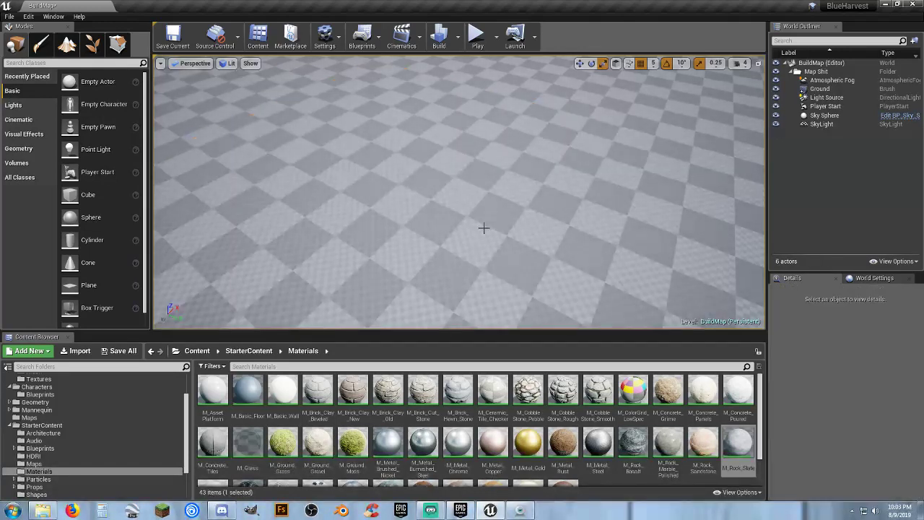
{"action": "left_click", "coordinate": [32, 151]}
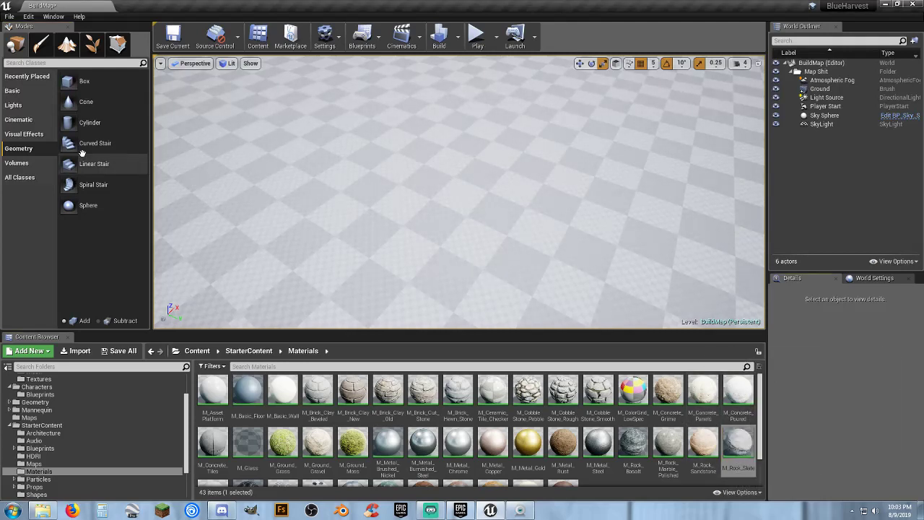
{"action": "left_click", "coordinate": [103, 86]}
{"action": "mouse_move", "coordinate": [102, 89]}
{"action": "left_mouse_down"}
{"action": "mouse_move", "coordinate": [446, 157]}
{"action": "mouse_move", "coordinate": [506, 158]}
{"action": "left_mouse_up"}
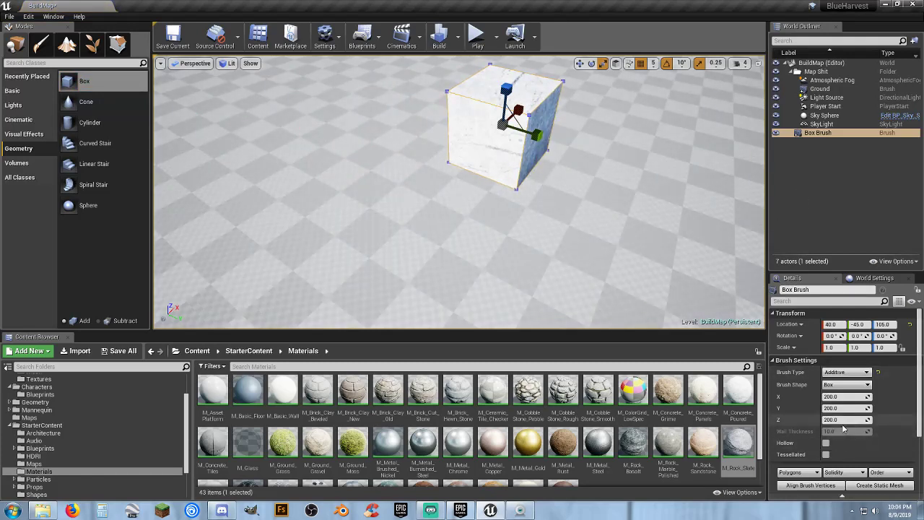
Set the box brush's dimensions to X 500, Y 300 and Z 5 to form a thin slab.
{"action": "type", "text": "5"}
{"action": "key", "text": "Return"}
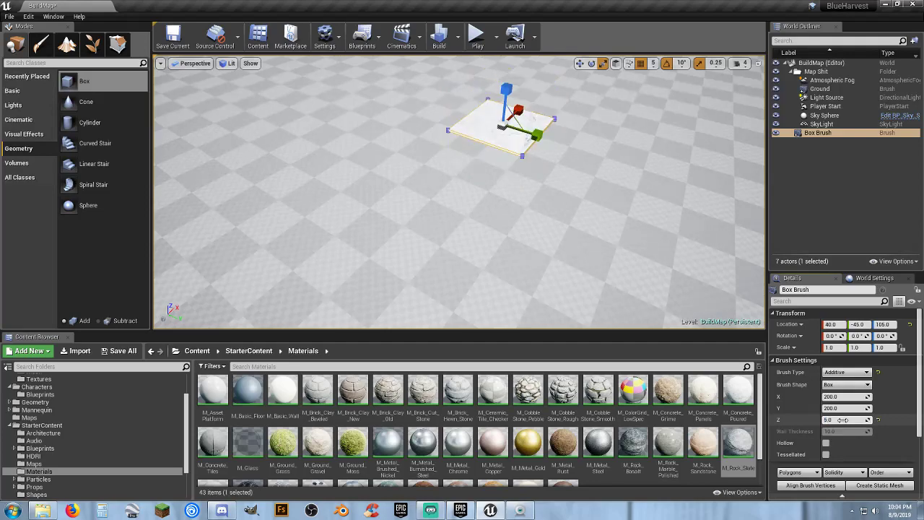
{"action": "key", "text": "w"}
{"action": "right_click_drag", "start_coordinate": [534, 217], "coordinate": [555, 148]}
{"action": "mouse_move", "coordinate": [514, 199]}
{"action": "right_mouse_down"}
{"action": "mouse_move", "coordinate": [505, 234]}
{"action": "mouse_move", "coordinate": [454, 245]}
{"action": "mouse_move", "coordinate": [462, 227]}
{"action": "mouse_move", "coordinate": [514, 198]}
{"action": "right_mouse_up"}
{"action": "key", "text": "d"}
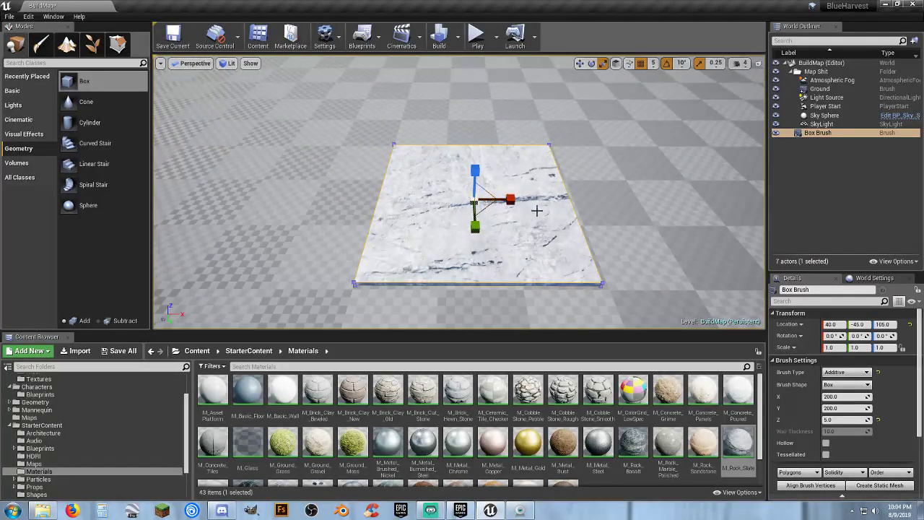
{"action": "scroll", "coordinate": [536, 210], "scroll_direction": "down", "scroll_amount": 4}
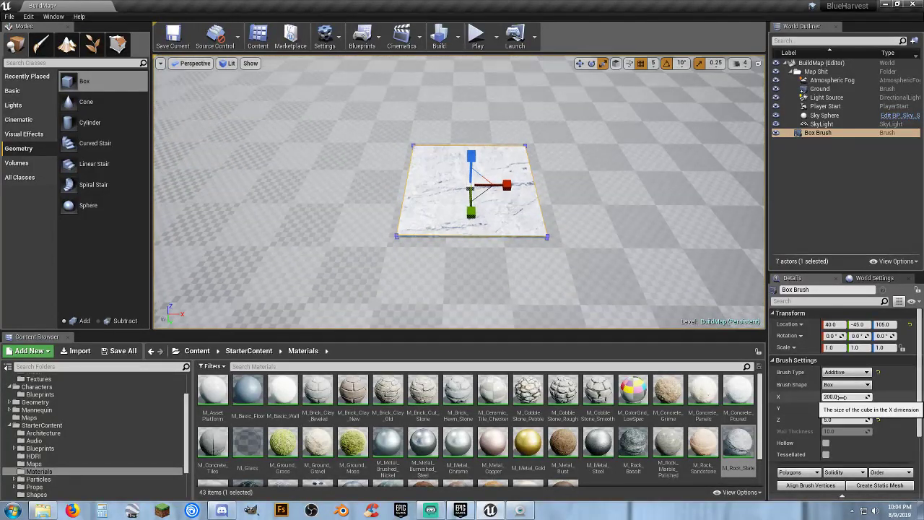
{"action": "left_click", "coordinate": [842, 397]}
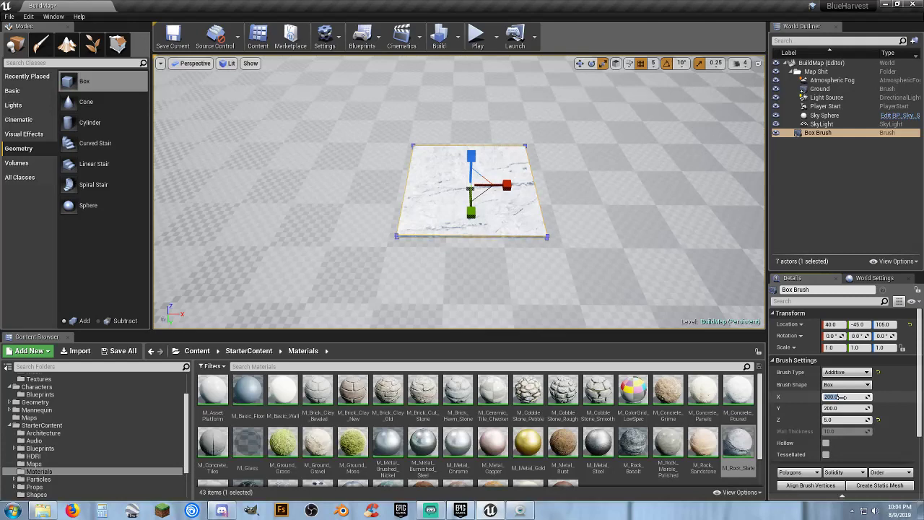
{"action": "type", "text": "500"}
{"action": "key", "text": "Tab"}
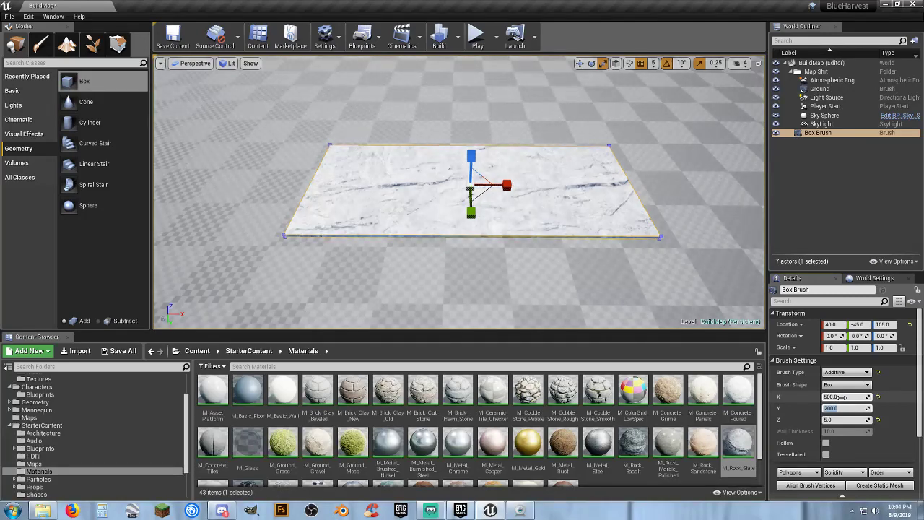
{"action": "type", "text": "300"}
{"action": "key", "text": "Tab"}
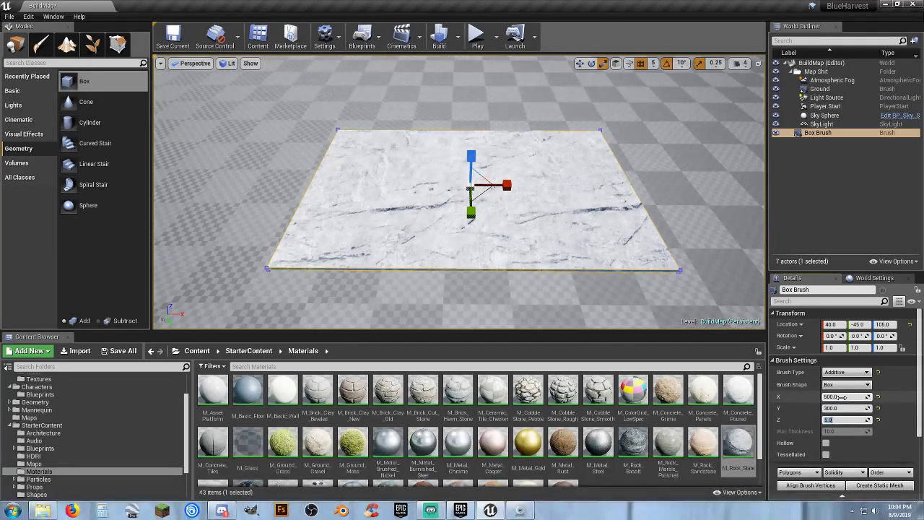
Play-test the level by running and jumping the character on and around the raised rock slab, and end the session.
{"action": "left_click", "coordinate": [478, 40]}
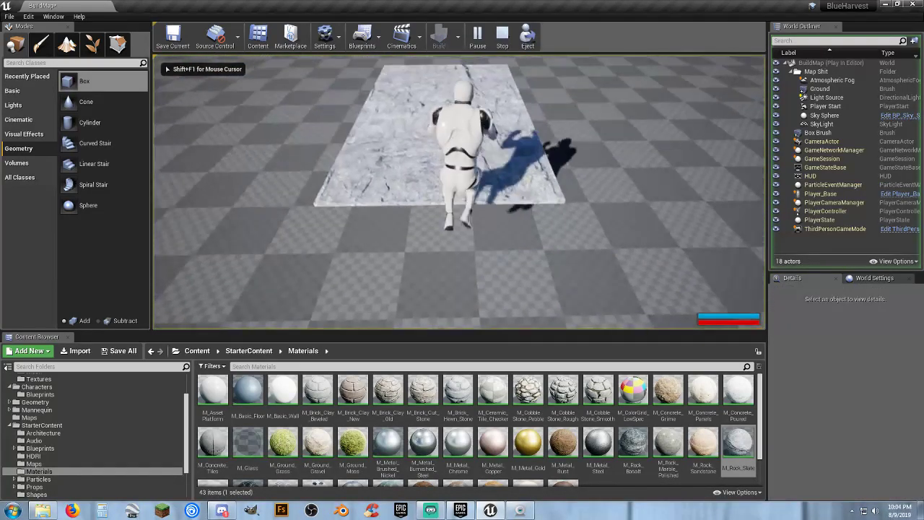
{"action": "key", "text": "w"}
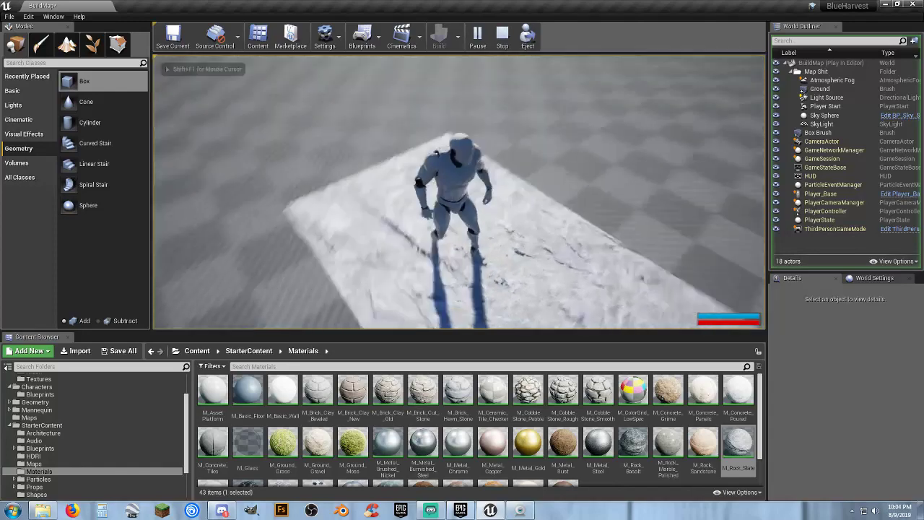
{"action": "key", "text": "s"}
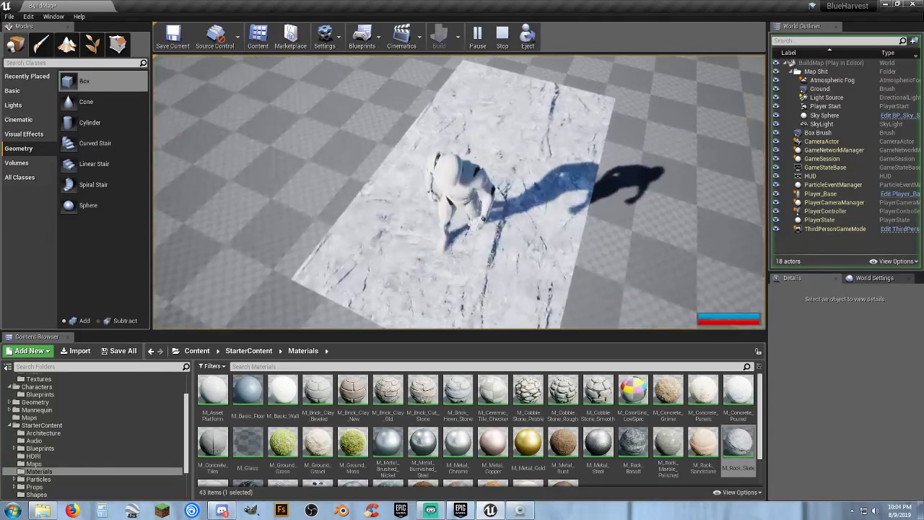
{"action": "key", "text": "a"}
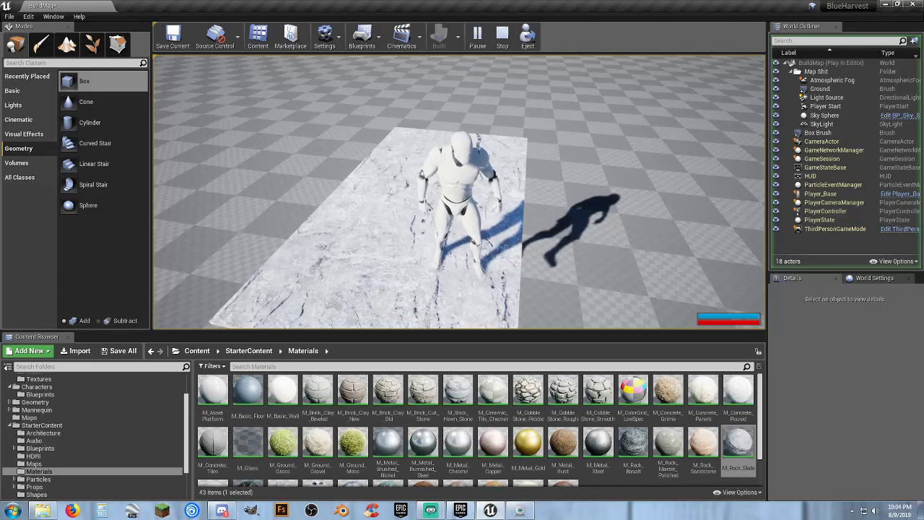
{"action": "key", "text": "a"}
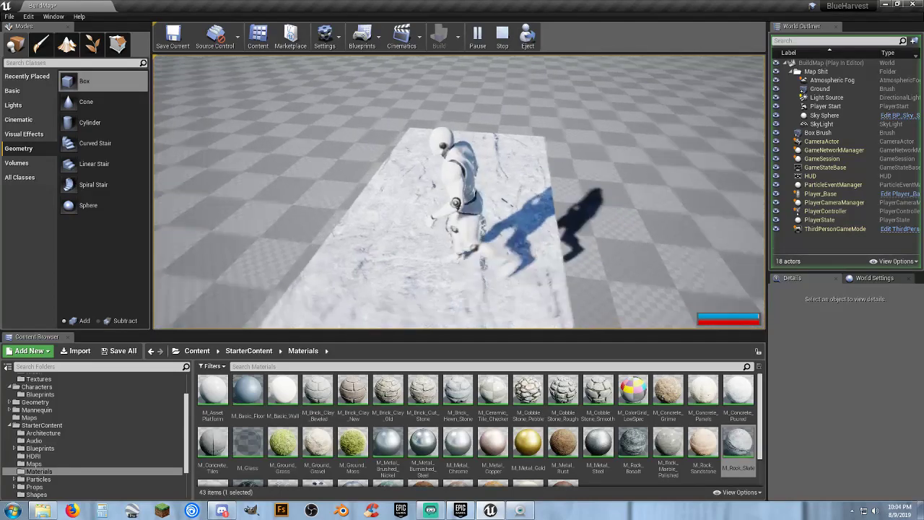
{"action": "key", "text": "d"}
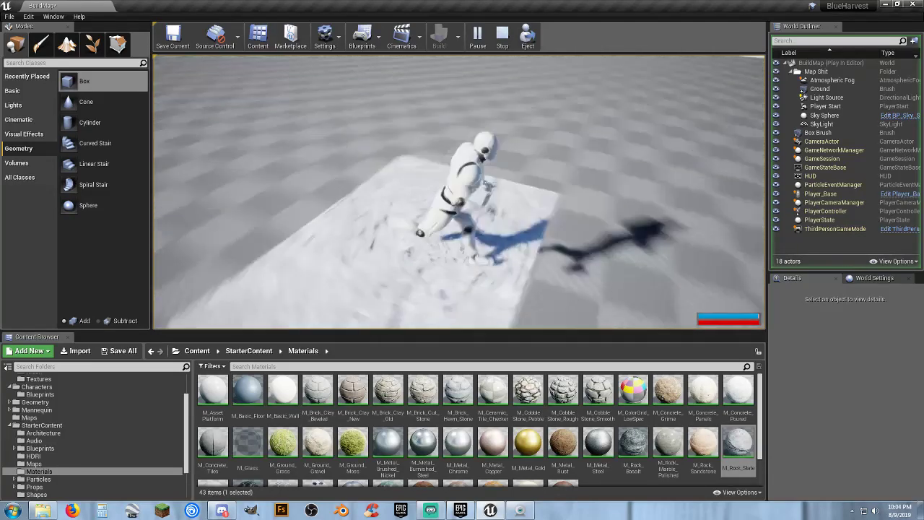
{"action": "key", "text": "s"}
{"action": "key", "text": "d"}
{"action": "key", "text": "s"}
{"action": "key", "text": "d"}
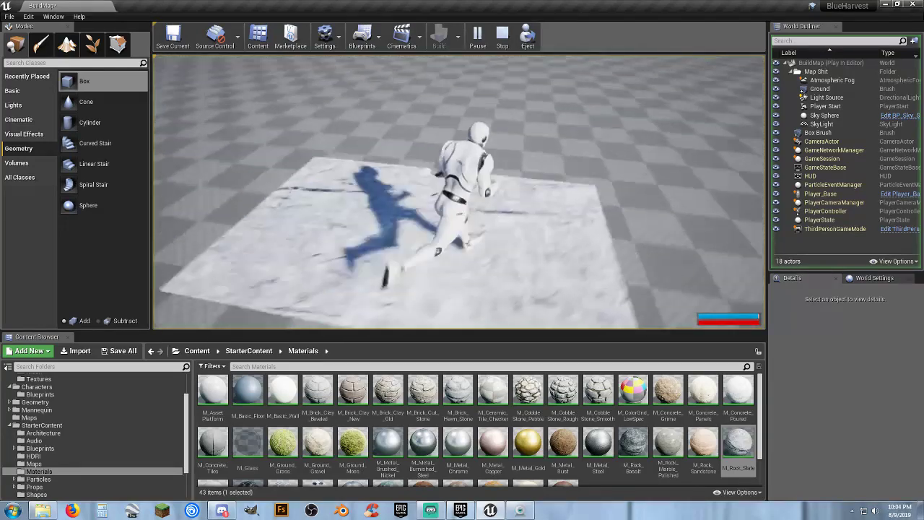
{"action": "key", "text": "s"}
{"action": "key", "text": "space"}
{"action": "key", "text": "w"}
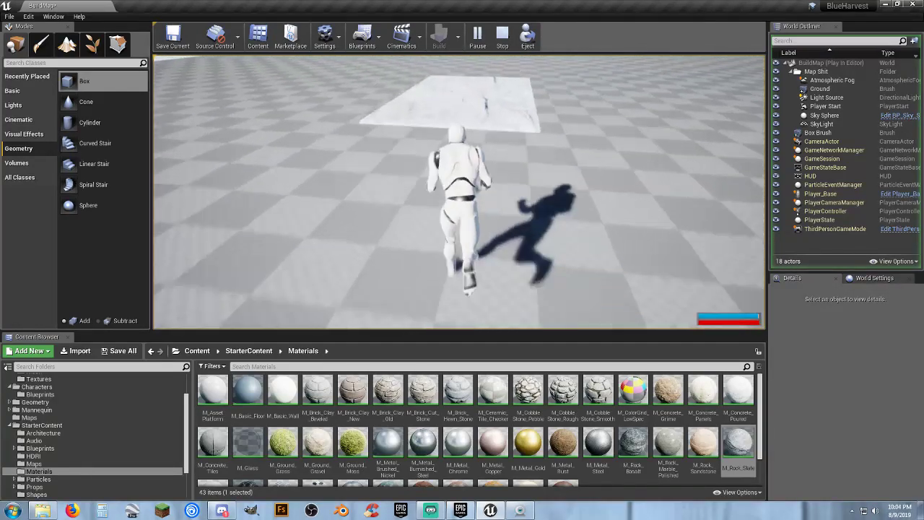
{"action": "key", "text": "Escape"}
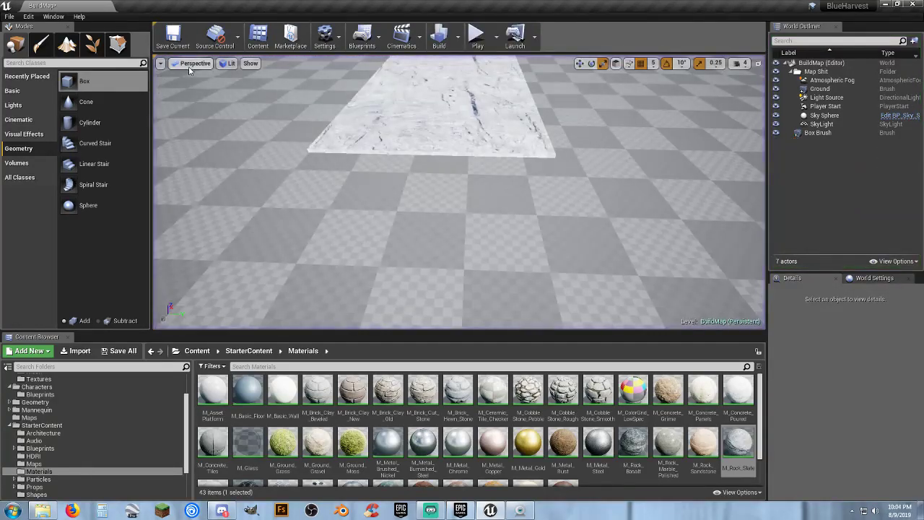
Lower the box brush toward the floor to a Z location of 20.
{"action": "left_click", "coordinate": [415, 92]}
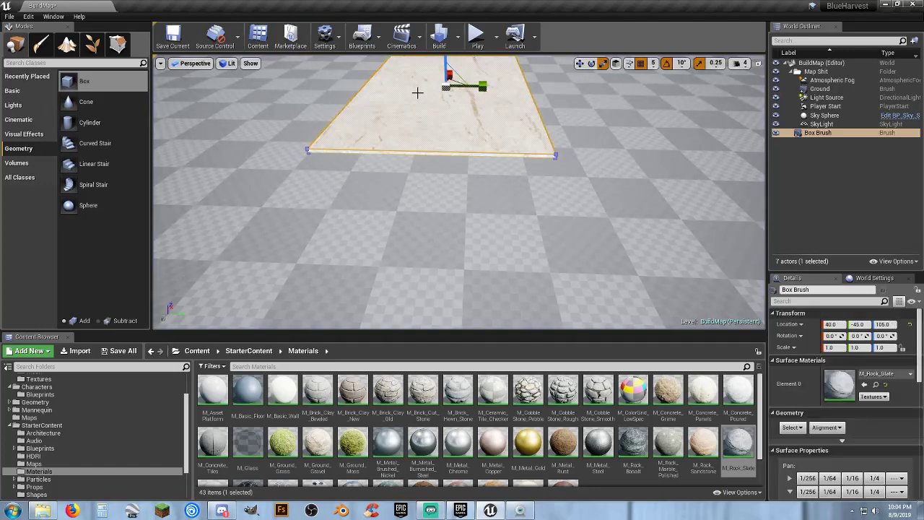
{"action": "left_click", "coordinate": [580, 65]}
{"action": "right_click_drag", "start_coordinate": [480, 101], "coordinate": [469, 70]}
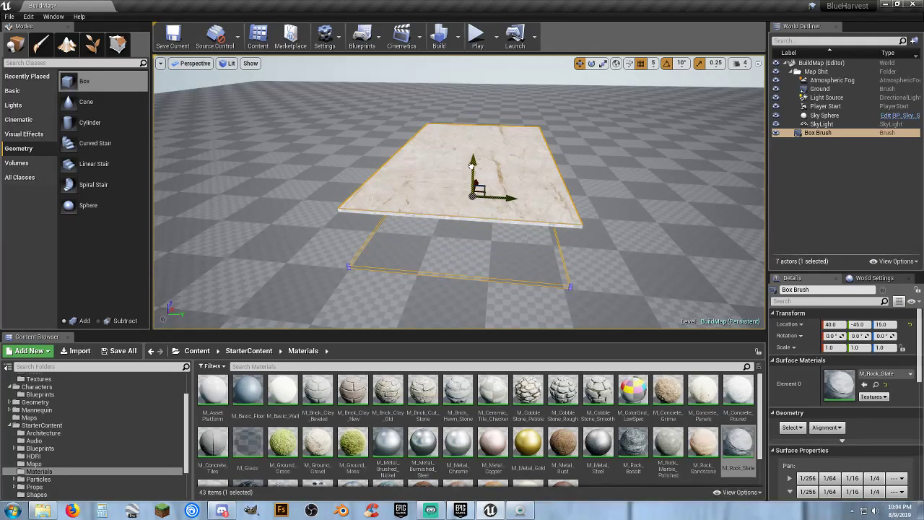
Play-test the lowered rock slab by running the character onto and off it, and end the session.
{"action": "left_click", "coordinate": [476, 35]}
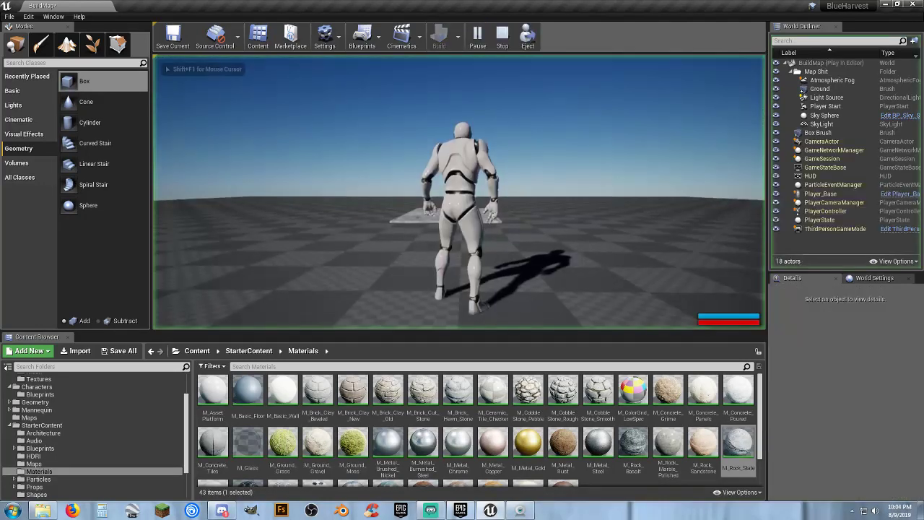
{"action": "key", "text": "w"}
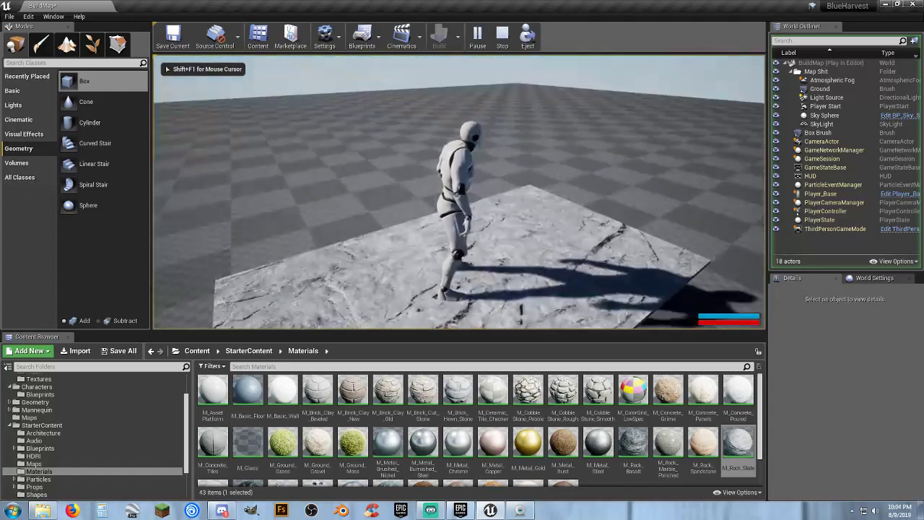
{"action": "key", "text": "s"}
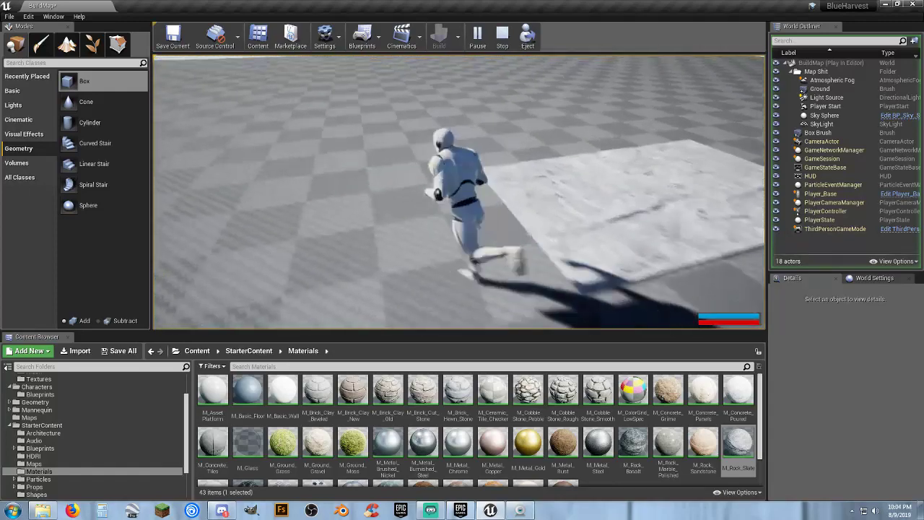
{"action": "key", "text": "shift+F1"}
{"action": "key", "text": "Escape"}
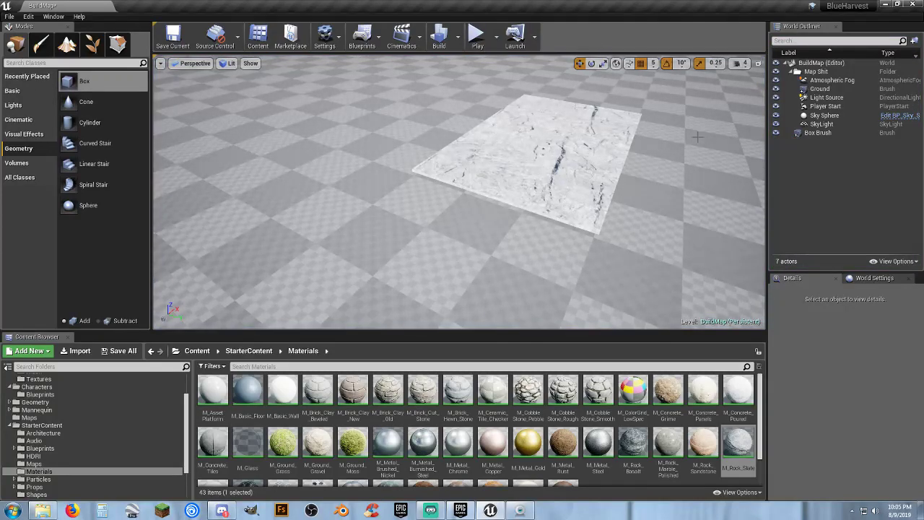
Try stretching the box brush to a Y scale of 4.75, and undo the scaling.
{"action": "left_click", "coordinate": [821, 134]}
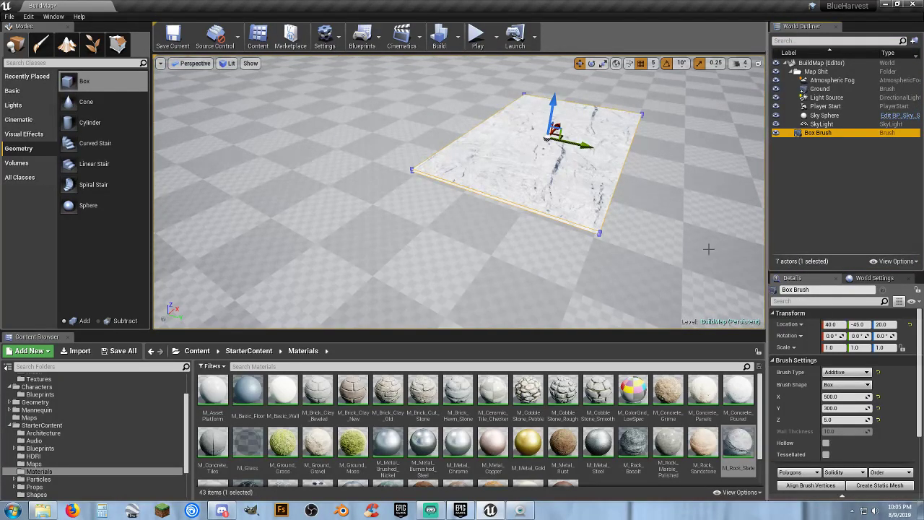
{"action": "left_click", "coordinate": [603, 64]}
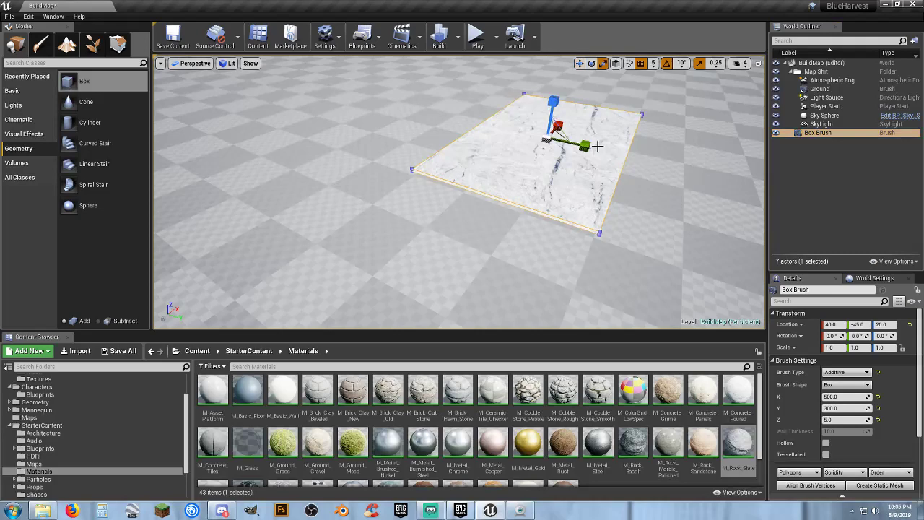
{"action": "mouse_move", "coordinate": [586, 146]}
{"action": "left_mouse_down"}
{"action": "mouse_move", "coordinate": [639, 159]}
{"action": "mouse_move", "coordinate": [591, 147]}
{"action": "left_mouse_up"}
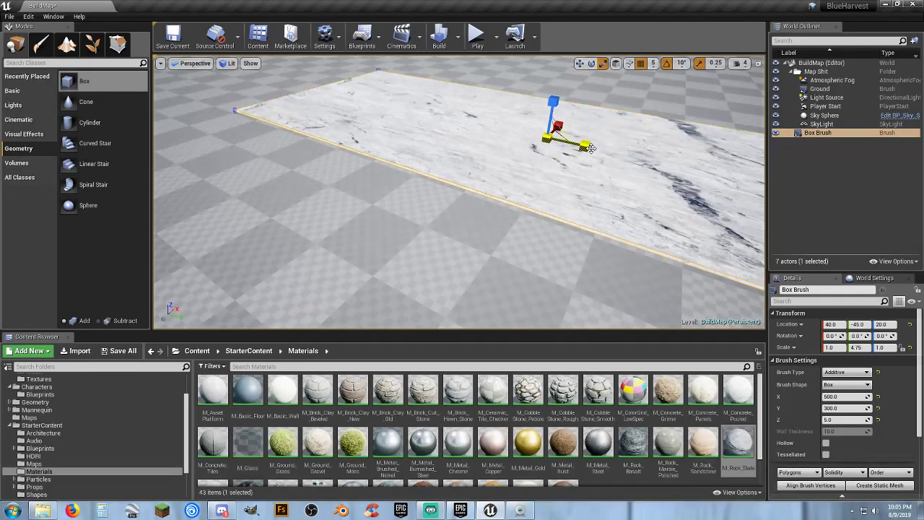
{"action": "key", "text": "ctrl+z"}
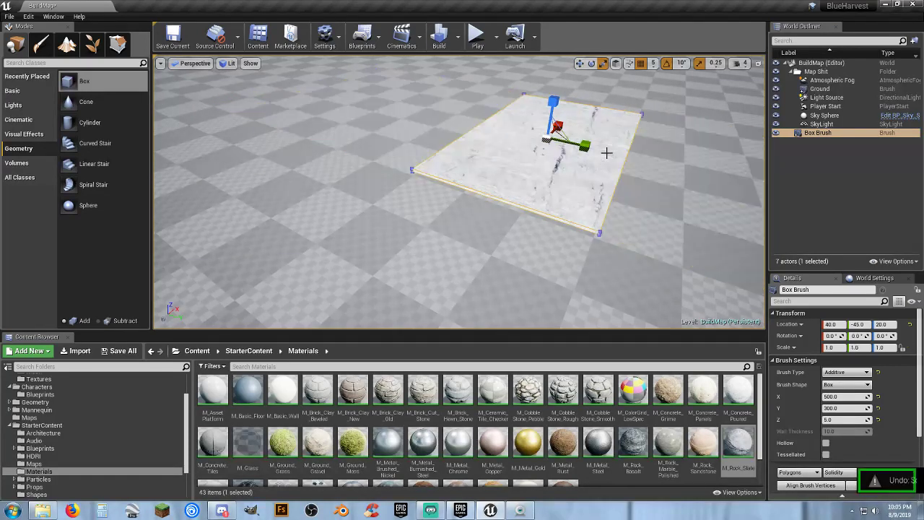
Enlarge the box brush to an X size of 1000 and a Y size of 1000.
{"action": "left_click", "coordinate": [842, 407]}
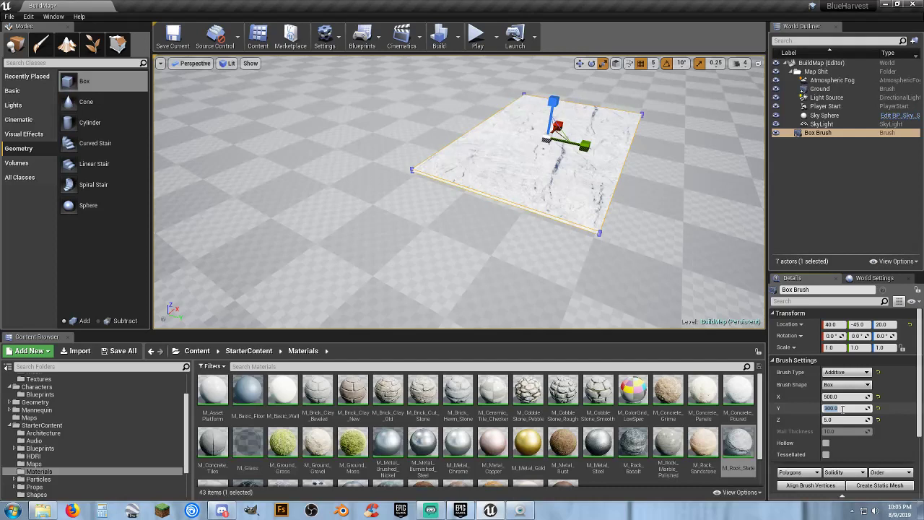
{"action": "type", "text": "750"}
{"action": "key", "text": "Tab"}
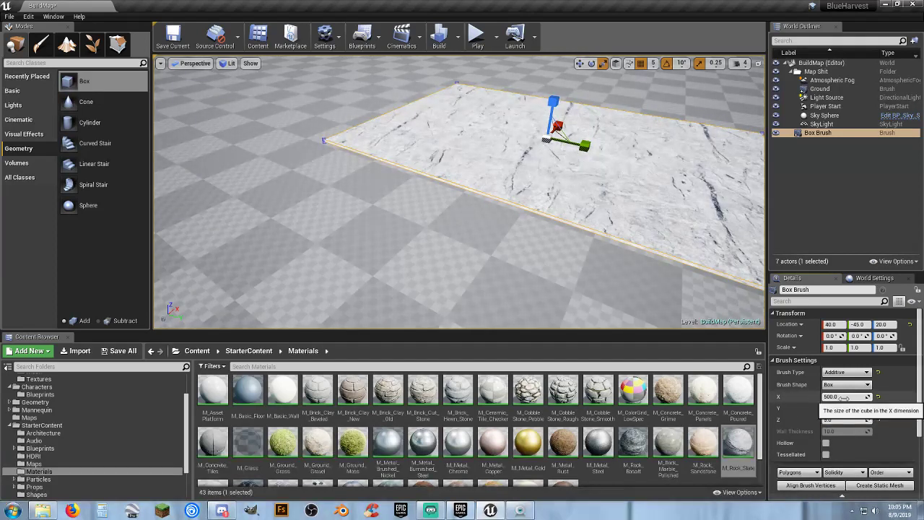
{"action": "left_click", "coordinate": [844, 396]}
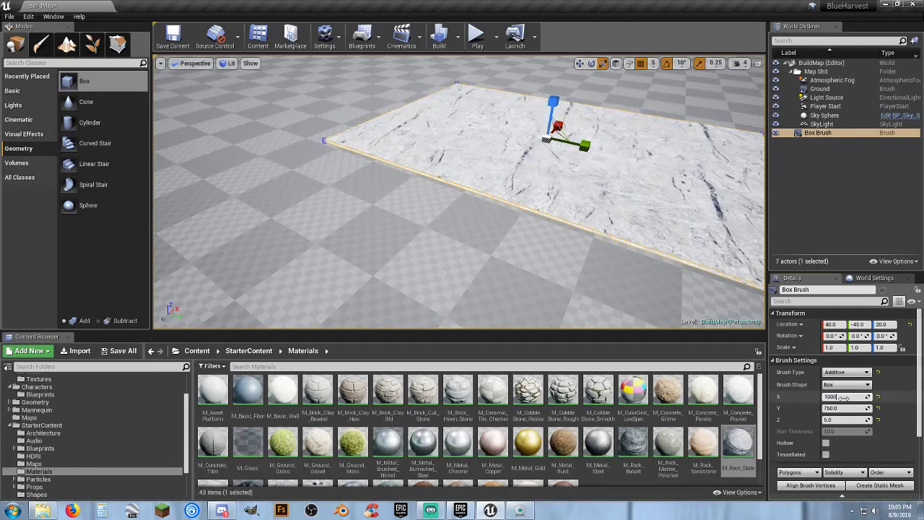
{"action": "type", "text": "1000"}
{"action": "key", "text": "Tab"}
{"action": "type", "text": "1000"}
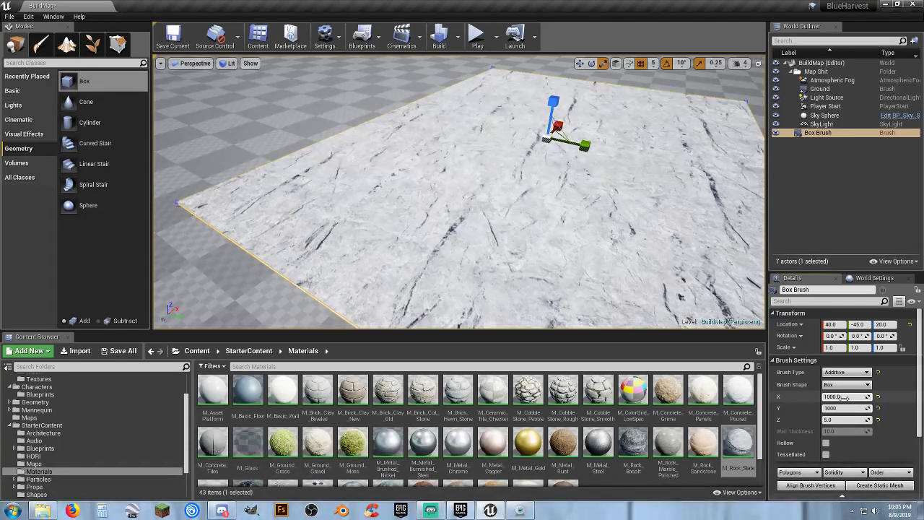
{"action": "key", "text": "Tab"}
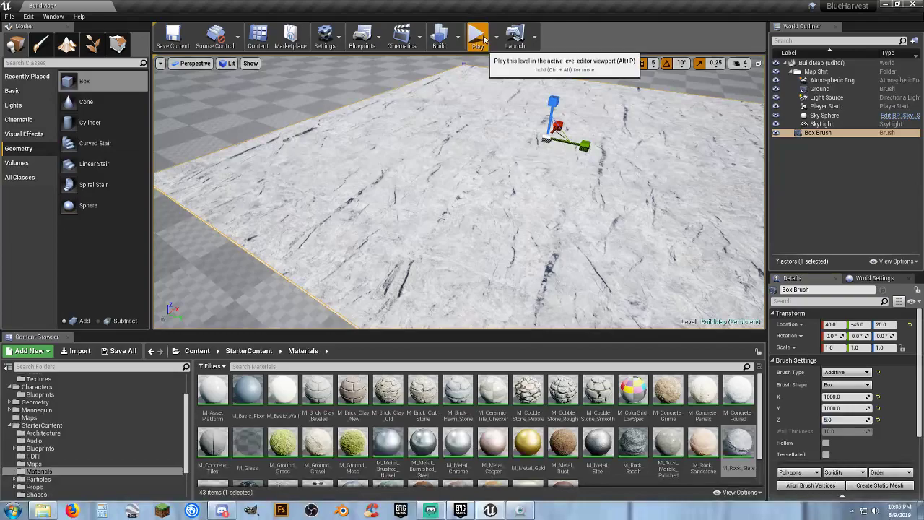
Play-test the enlarged rock slab by running the character around on it, and end the session.
{"action": "left_click", "coordinate": [477, 34]}
{"action": "key", "text": "w"}
{"action": "key", "text": "d"}
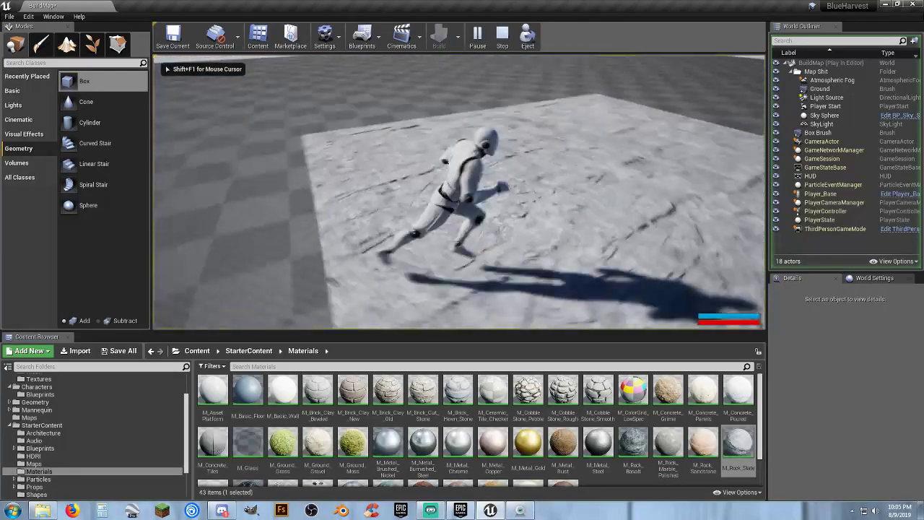
{"action": "key", "text": "w"}
{"action": "key", "text": "s"}
{"action": "key", "text": "a"}
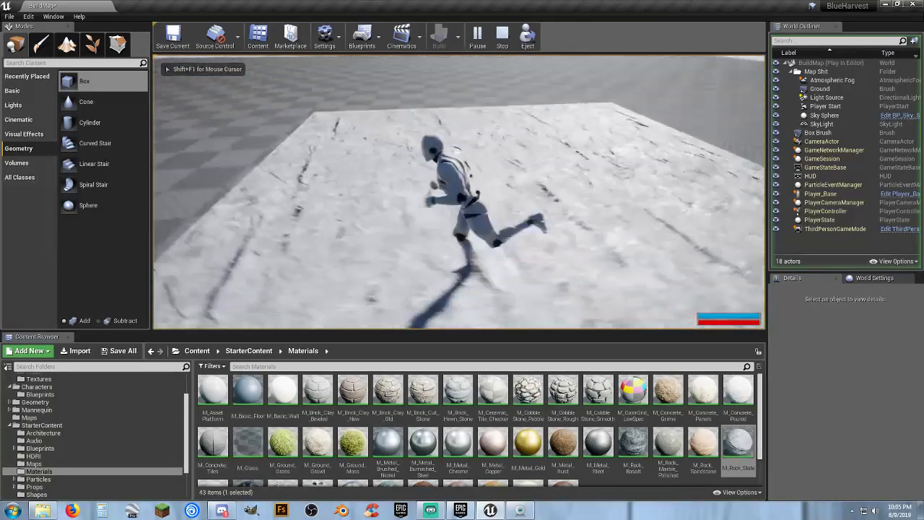
{"action": "key", "text": "w"}
{"action": "key", "text": "a"}
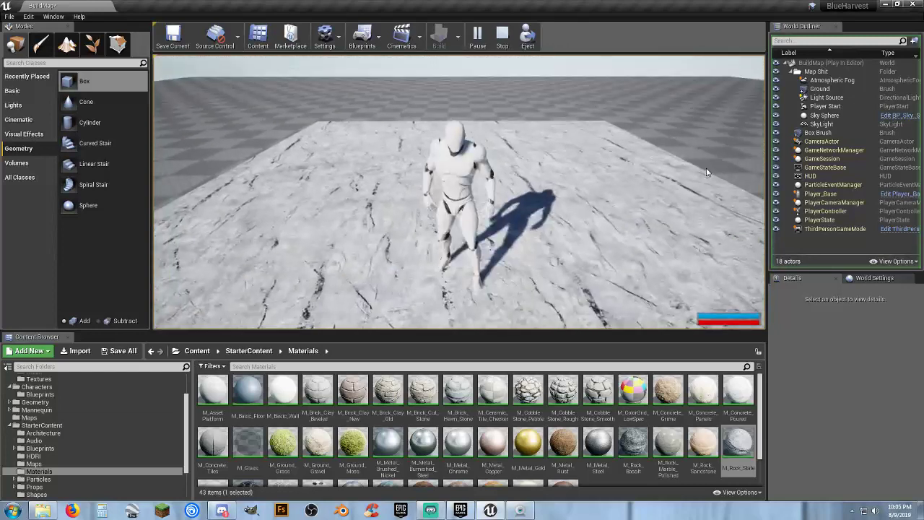
{"action": "key", "text": "Escape"}
Examine the box brush settings and the surface properties of the slab's top face, and clear the selection.
{"action": "left_click", "coordinate": [829, 134]}
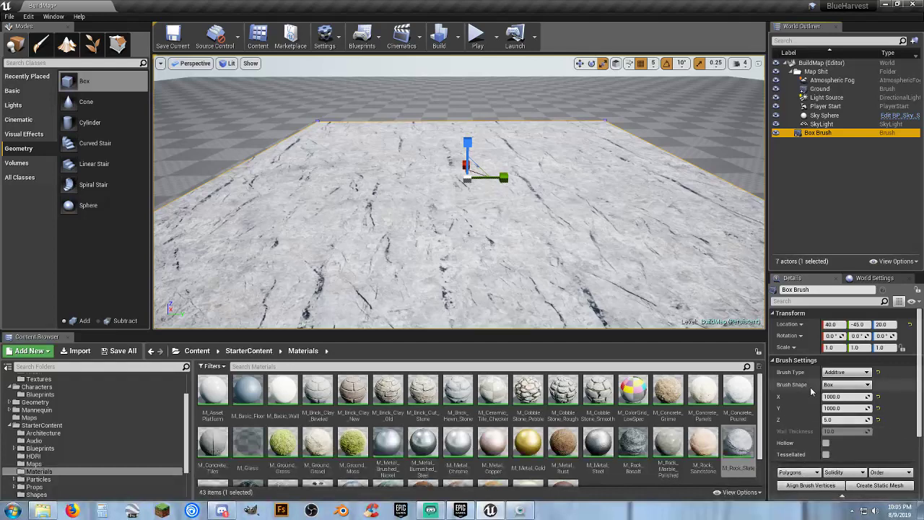
{"action": "scroll", "coordinate": [810, 391], "scroll_direction": "down", "scroll_amount": 2}
{"action": "scroll", "coordinate": [796, 375], "scroll_direction": "up", "scroll_amount": 1}
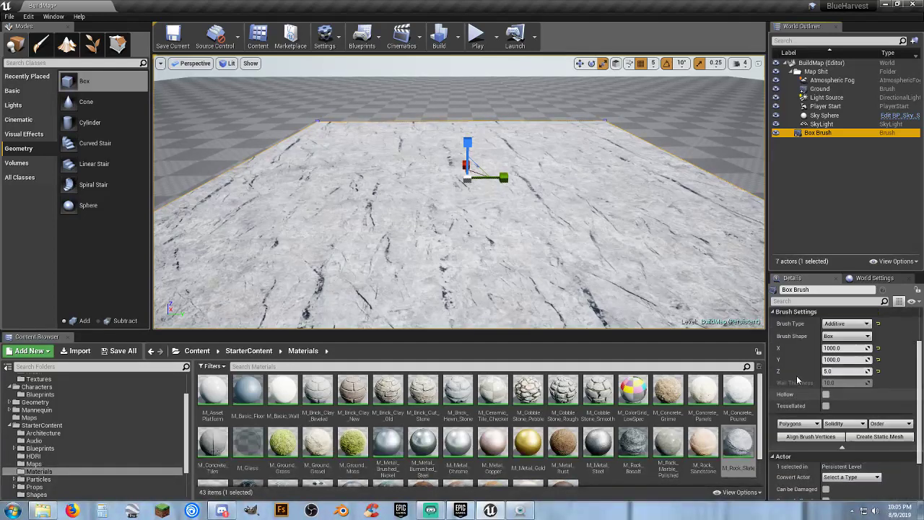
{"action": "scroll", "coordinate": [798, 375], "scroll_direction": "up", "scroll_amount": 1}
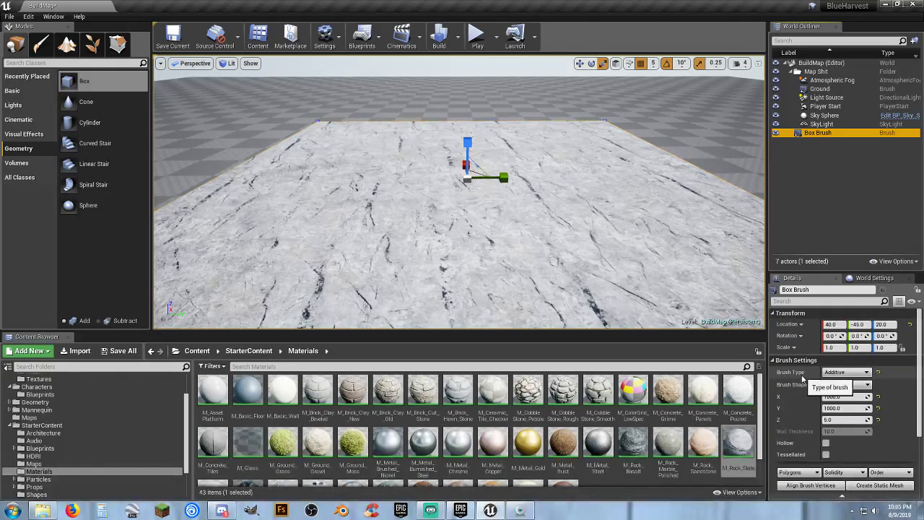
{"action": "left_click", "coordinate": [481, 220]}
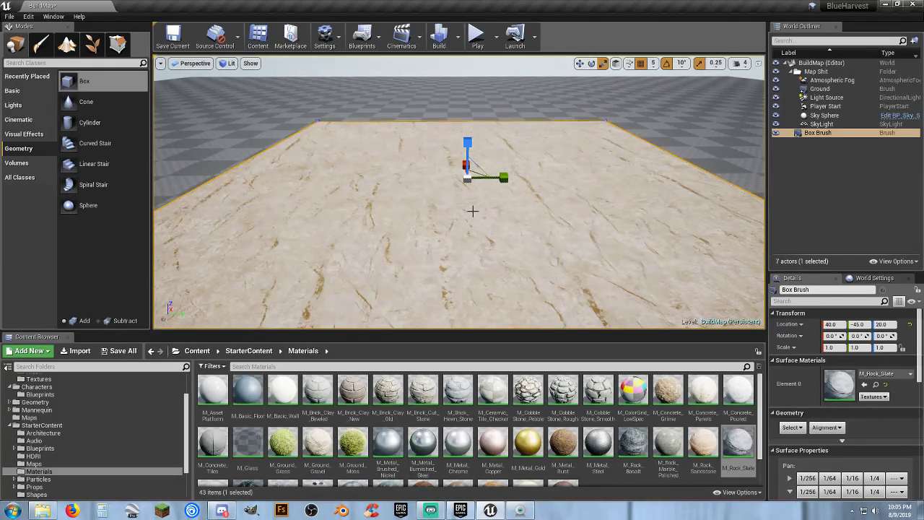
{"action": "scroll", "coordinate": [798, 406], "scroll_direction": "down", "scroll_amount": 4}
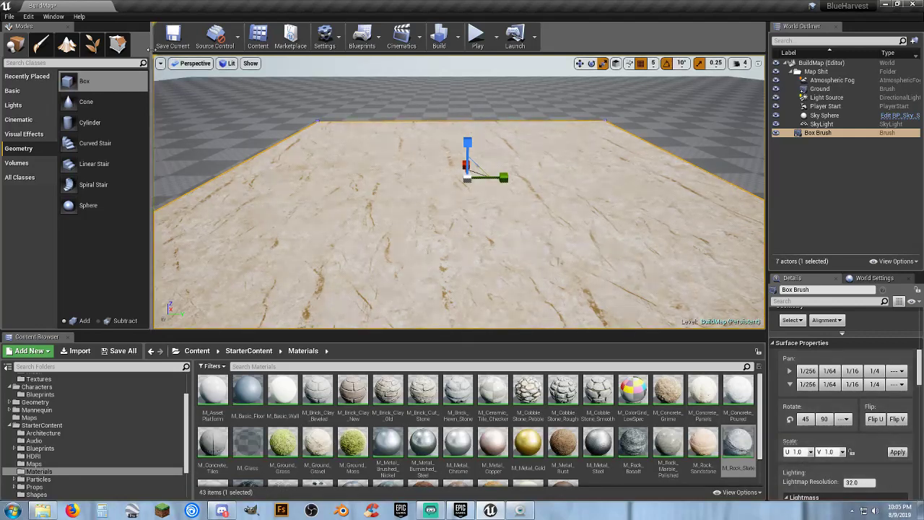
{"action": "left_click", "coordinate": [837, 152]}
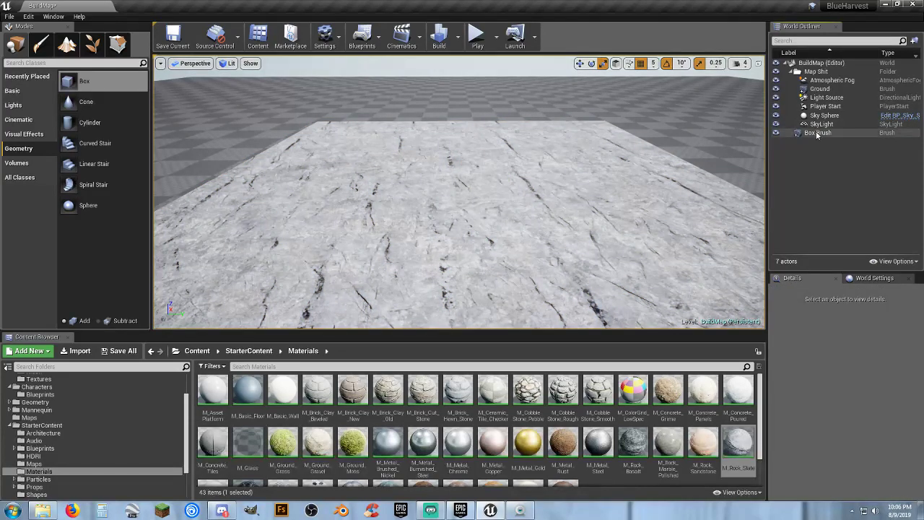
Select the box brush, enter geometry editing for it, and activate the Move tool.
{"action": "left_click", "coordinate": [815, 133]}
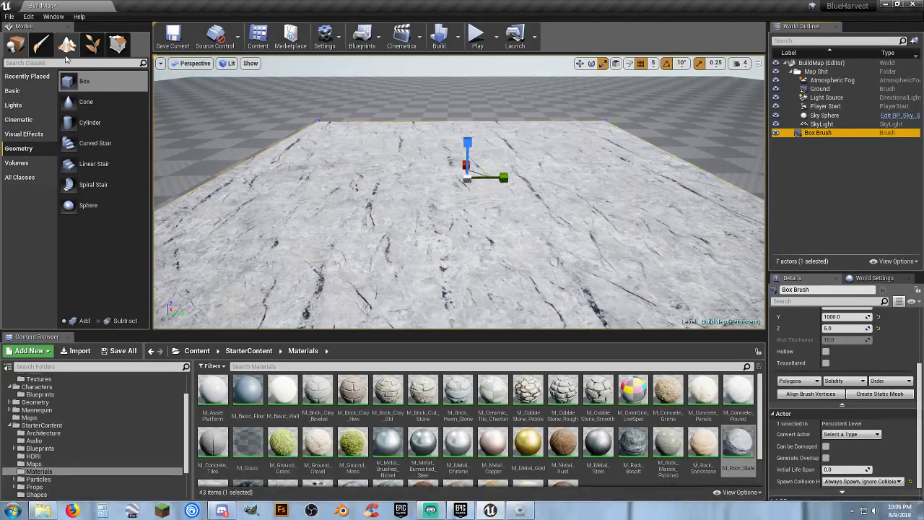
{"action": "left_click", "coordinate": [122, 45]}
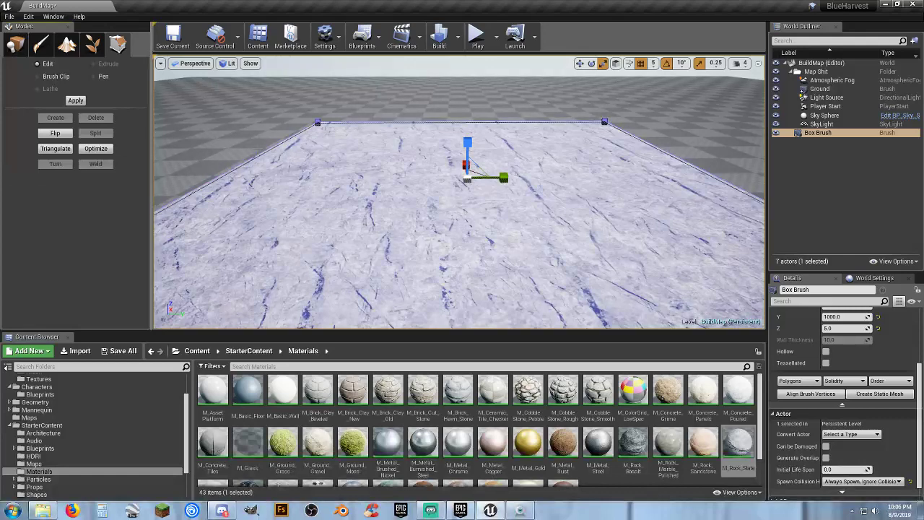
{"action": "key", "text": "s"}
{"action": "mouse_move", "coordinate": [469, 181]}
{"action": "right_mouse_down"}
{"action": "mouse_move", "coordinate": [375, 191]}
{"action": "mouse_move", "coordinate": [306, 173]}
{"action": "right_mouse_up"}
{"action": "key", "text": "d"}
{"action": "key", "text": "w"}
{"action": "key", "text": "d"}
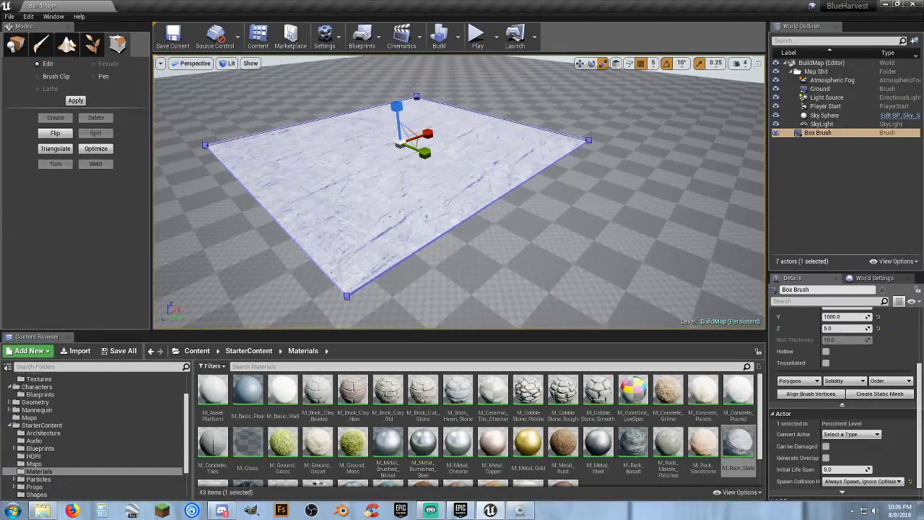
{"action": "left_click", "coordinate": [579, 63]}
{"action": "left_click_drag", "start_coordinate": [508, 132], "coordinate": [520, 125]}
Extrude one side edge of the slab outward along the floor to add a narrow strip, using local coordinates.
{"action": "key", "text": "w"}
{"action": "mouse_move", "coordinate": [440, 189]}
{"action": "right_mouse_down"}
{"action": "mouse_move", "coordinate": [431, 219]}
{"action": "mouse_move", "coordinate": [534, 209]}
{"action": "right_mouse_up"}
{"action": "key", "text": "a"}
{"action": "key", "text": "d"}
{"action": "mouse_move", "coordinate": [481, 165]}
{"action": "right_mouse_down"}
{"action": "mouse_move", "coordinate": [440, 160]}
{"action": "mouse_move", "coordinate": [437, 151]}
{"action": "right_mouse_up"}
{"action": "key", "text": "s"}
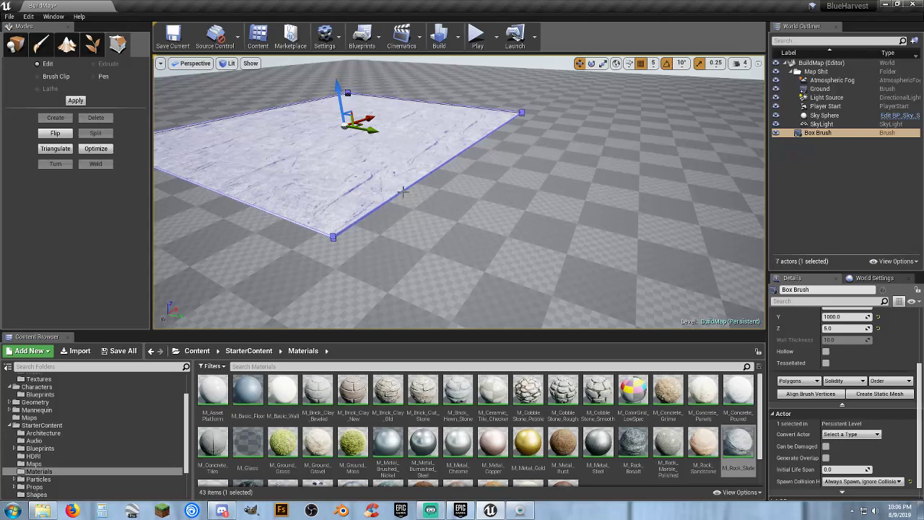
{"action": "left_click", "coordinate": [401, 189]}
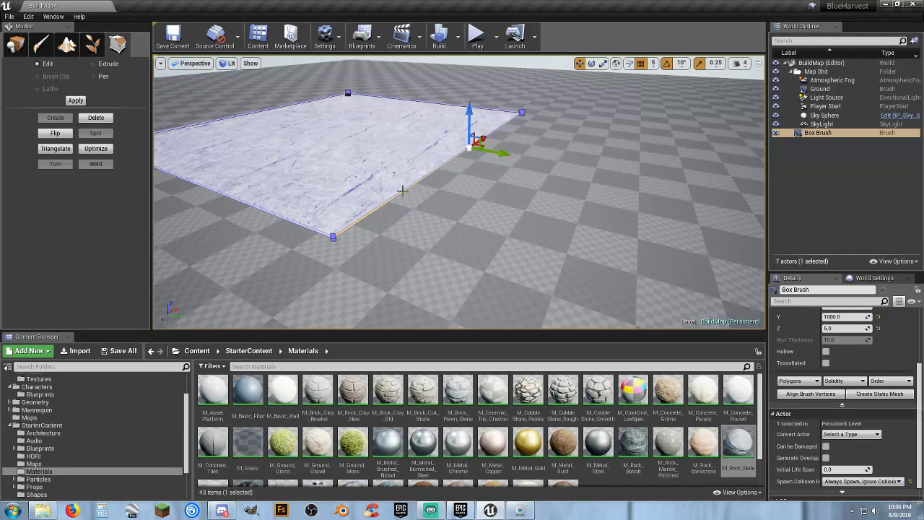
{"action": "right_click_drag", "start_coordinate": [413, 188], "coordinate": [413, 189]}
{"action": "key", "text": "w"}
{"action": "key", "text": "s"}
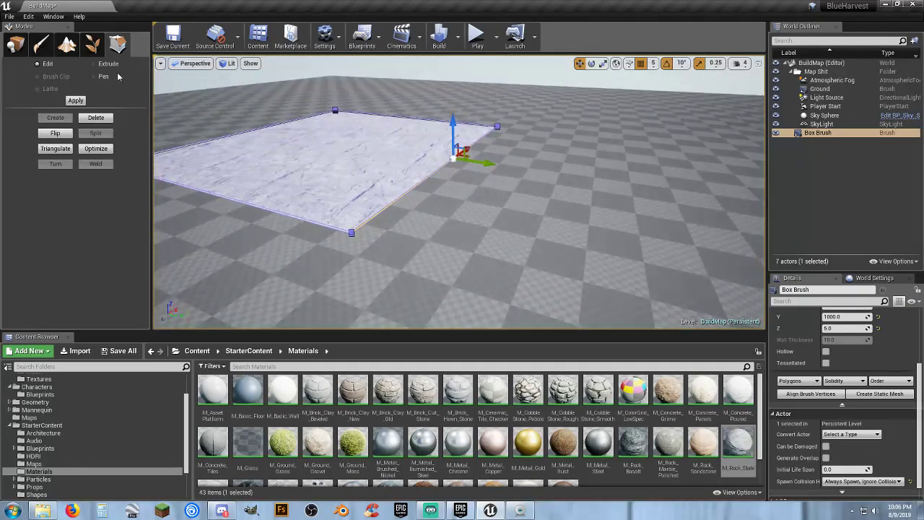
{"action": "left_click", "coordinate": [95, 64]}
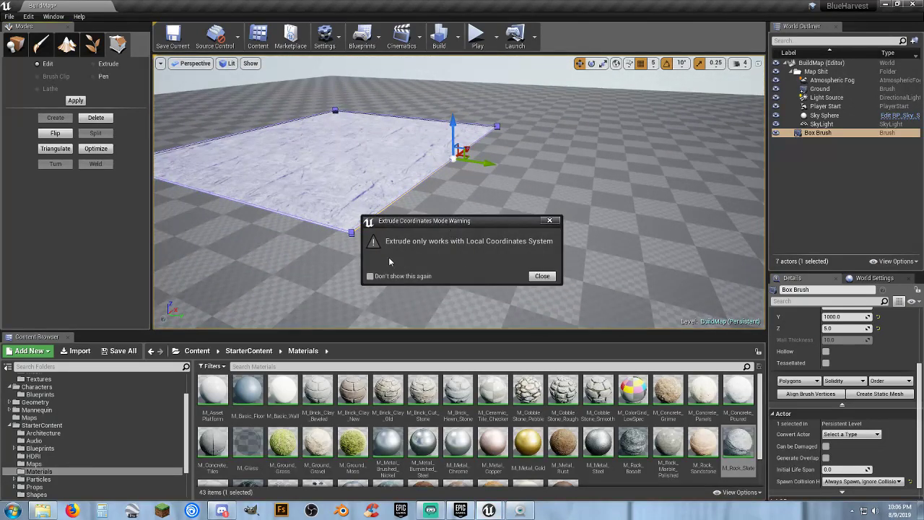
{"action": "left_click", "coordinate": [541, 277]}
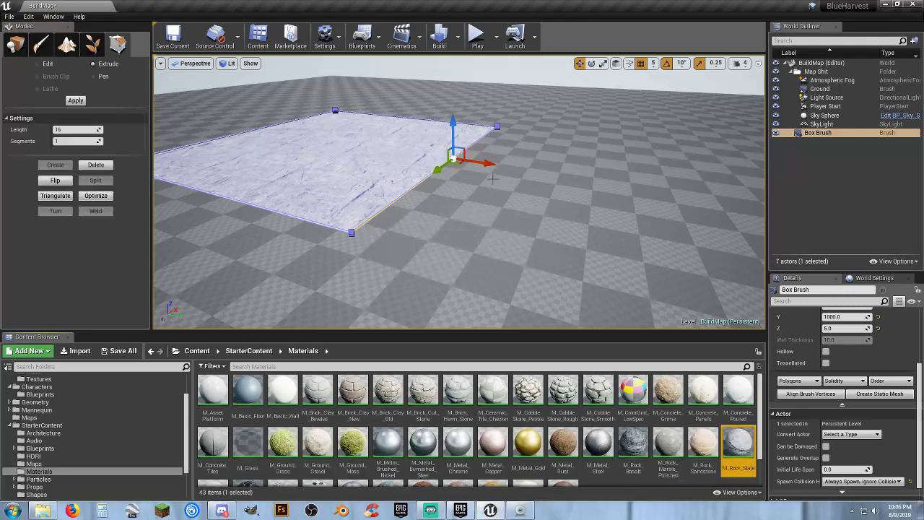
{"action": "mouse_move", "coordinate": [488, 165]}
{"action": "left_mouse_down"}
{"action": "mouse_move", "coordinate": [574, 181]}
{"action": "mouse_move", "coordinate": [568, 191]}
{"action": "left_mouse_up"}
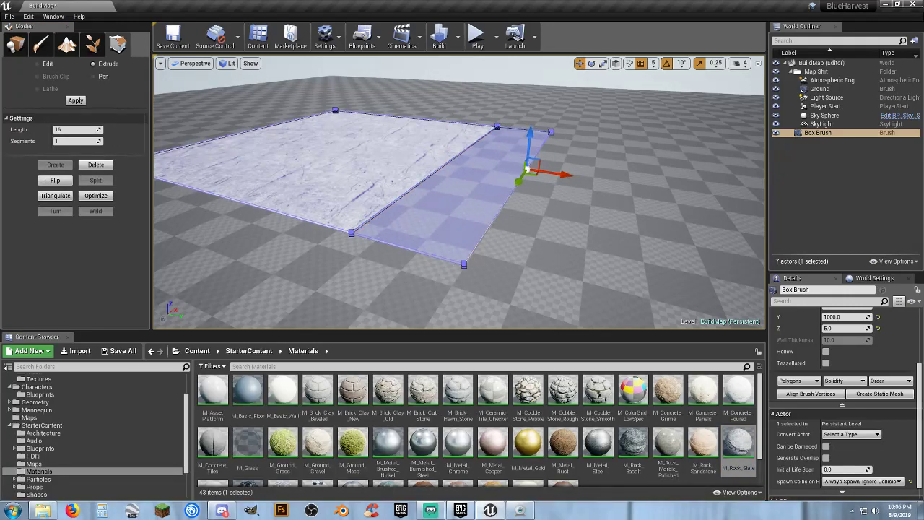
{"action": "right_click_drag", "start_coordinate": [484, 260], "coordinate": [415, 258]}
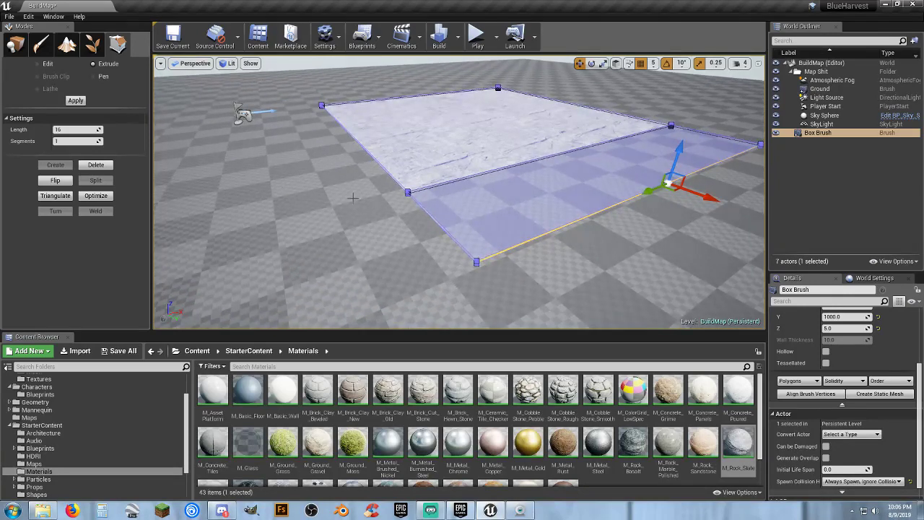
Select both stacked vertices at the extruded strip's outer corner and move them inward to angle the strip's end.
{"action": "left_click", "coordinate": [477, 262]}
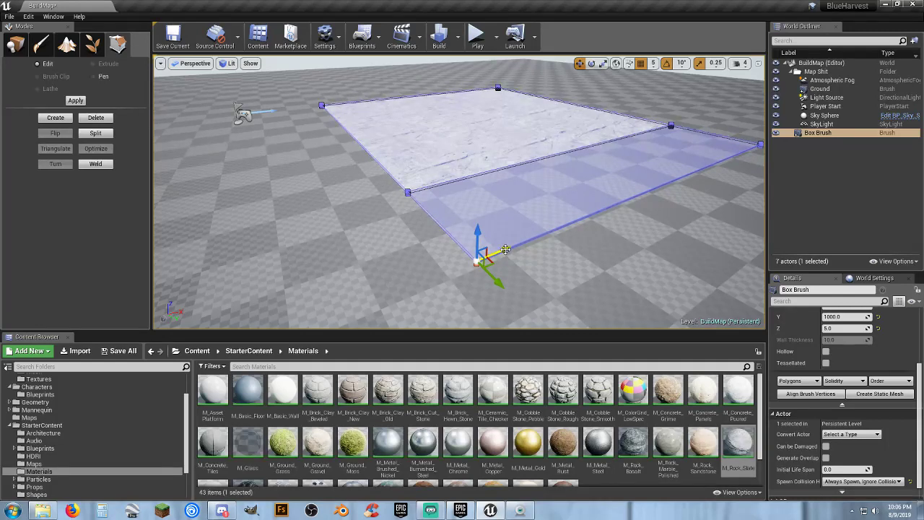
{"action": "mouse_move", "coordinate": [506, 249]}
{"action": "left_mouse_down"}
{"action": "mouse_move", "coordinate": [571, 228]}
{"action": "mouse_move", "coordinate": [578, 236]}
{"action": "mouse_move", "coordinate": [546, 217]}
{"action": "left_mouse_up"}
{"action": "mouse_move", "coordinate": [565, 224]}
{"action": "right_mouse_down"}
{"action": "mouse_move", "coordinate": [529, 205]}
{"action": "mouse_move", "coordinate": [525, 190]}
{"action": "mouse_move", "coordinate": [582, 195]}
{"action": "right_mouse_up"}
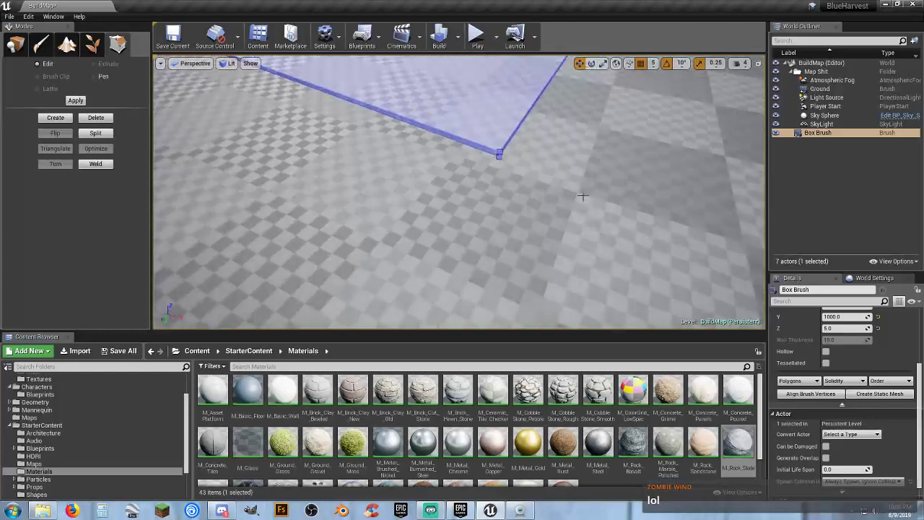
{"action": "left_click", "coordinate": [499, 152]}
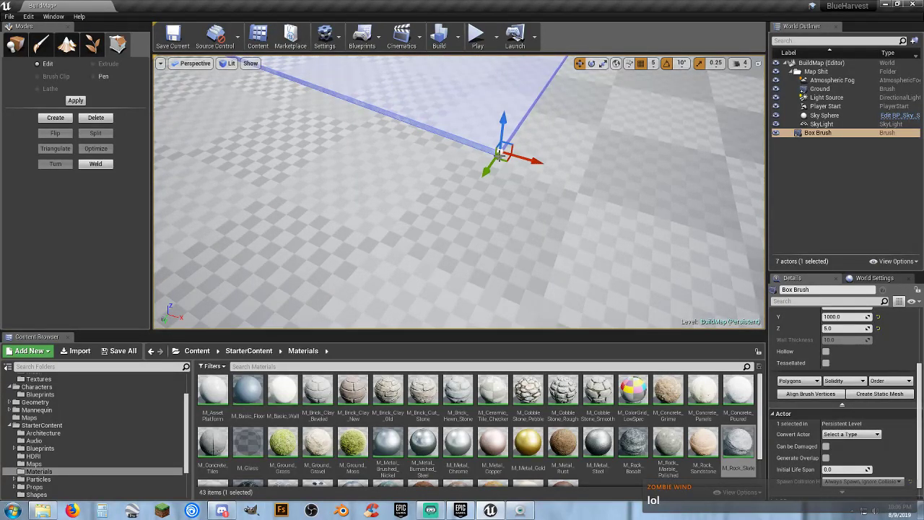
{"action": "left_click", "coordinate": [499, 158], "text": "ctrl"}
{"action": "right_click_drag", "start_coordinate": [500, 158], "coordinate": [369, 107]}
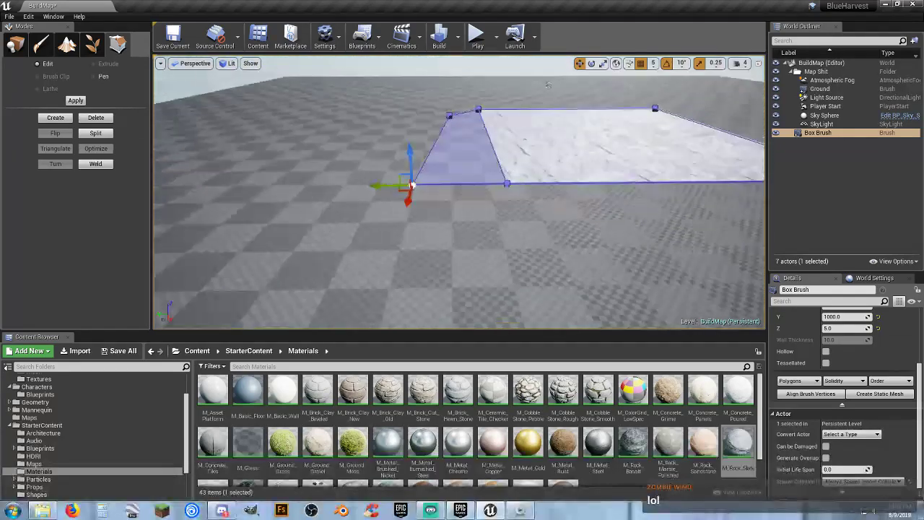
{"action": "right_click_drag", "start_coordinate": [547, 84], "coordinate": [730, 115]}
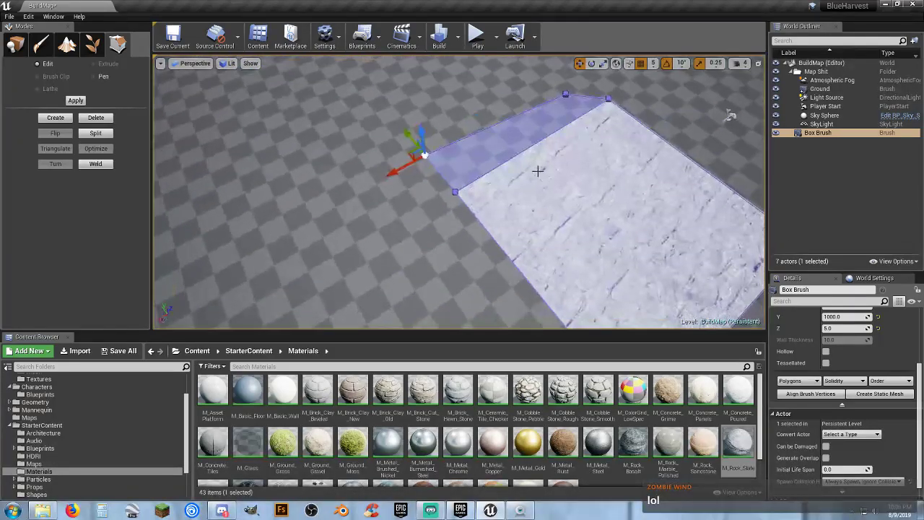
{"action": "mouse_move", "coordinate": [393, 175]}
{"action": "left_mouse_down"}
{"action": "mouse_move", "coordinate": [466, 144]}
{"action": "mouse_move", "coordinate": [477, 154]}
{"action": "left_mouse_up"}
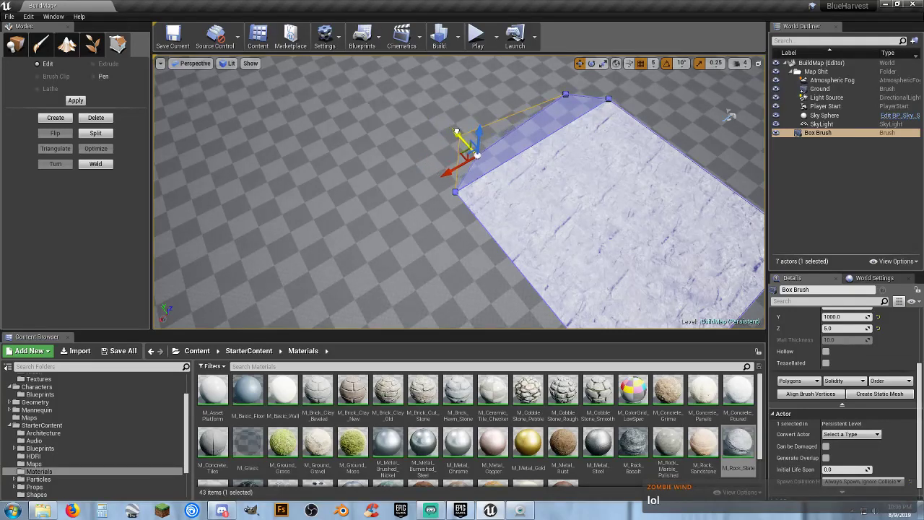
{"action": "right_click_drag", "start_coordinate": [537, 128], "coordinate": [635, 126]}
{"action": "mouse_move", "coordinate": [521, 150]}
{"action": "right_mouse_down"}
{"action": "mouse_move", "coordinate": [462, 141]}
{"action": "mouse_move", "coordinate": [521, 151]}
{"action": "right_mouse_up"}
{"action": "key", "text": "w"}
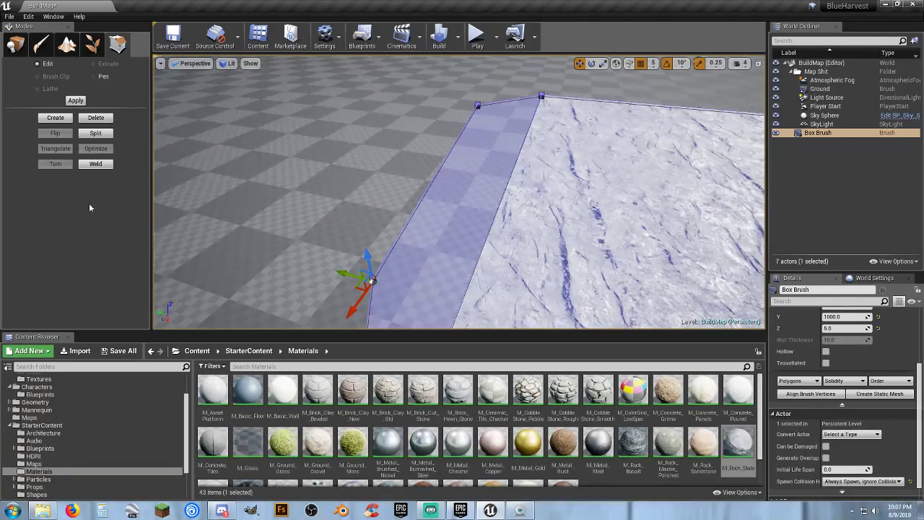
Leave geometry editing and apply the M_Rock_Slate material to the extruded strip's top face.
{"action": "left_click", "coordinate": [14, 48]}
{"action": "key", "text": "a"}
{"action": "right_click_drag", "start_coordinate": [310, 173], "coordinate": [447, 170]}
{"action": "right_click_drag", "start_coordinate": [468, 64], "coordinate": [455, 224]}
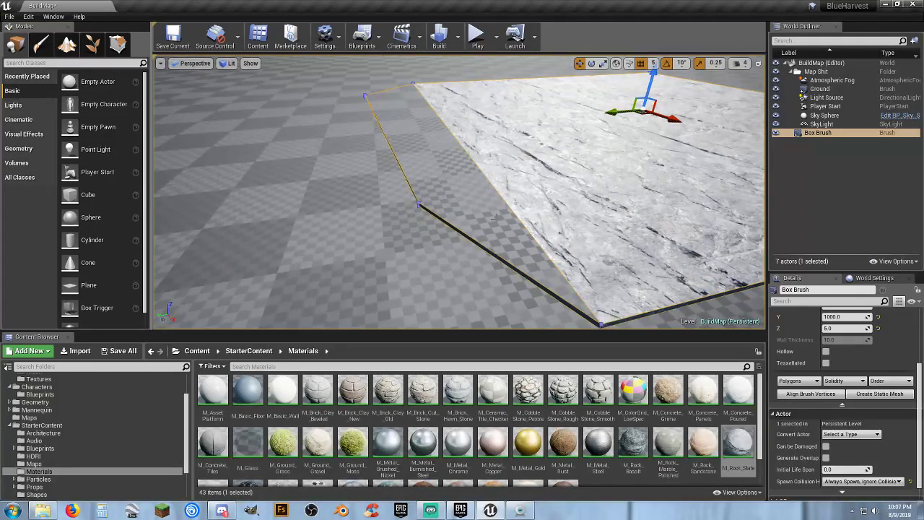
{"action": "left_click", "coordinate": [498, 223]}
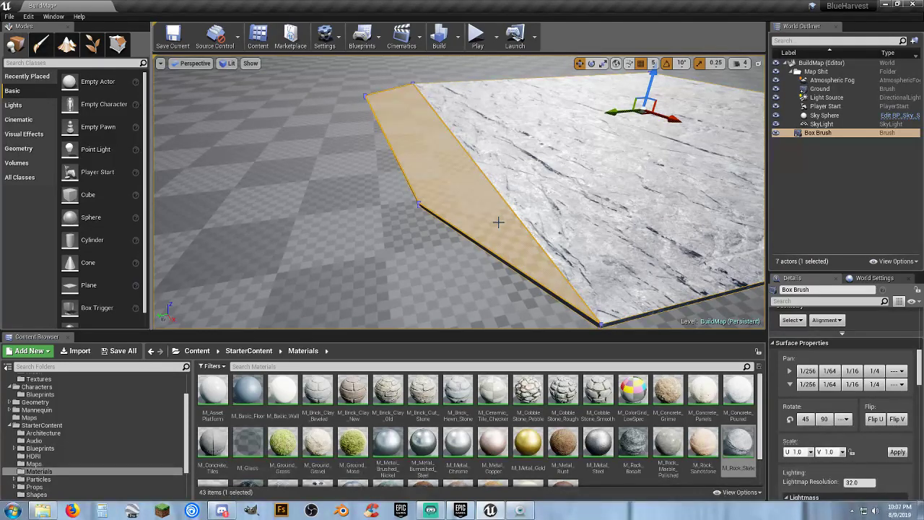
{"action": "scroll", "coordinate": [781, 392], "scroll_direction": "up", "scroll_amount": 3}
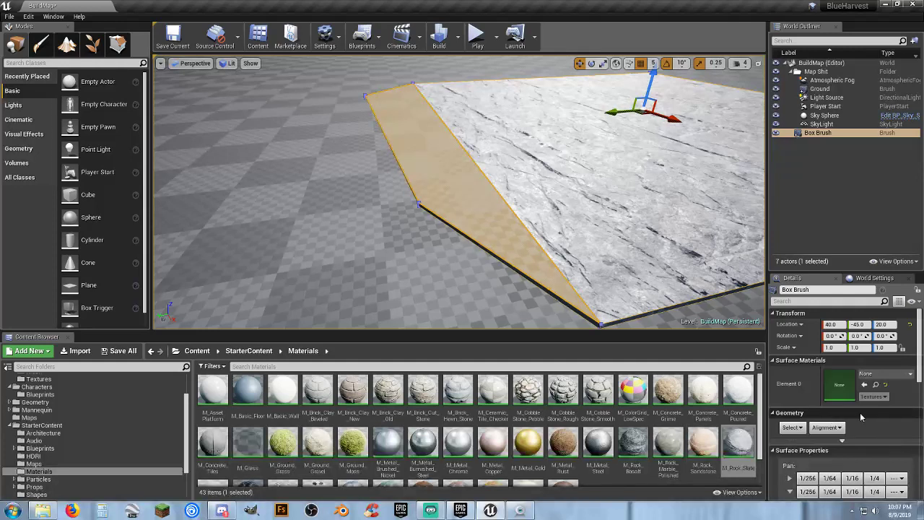
{"action": "left_click", "coordinate": [864, 385]}
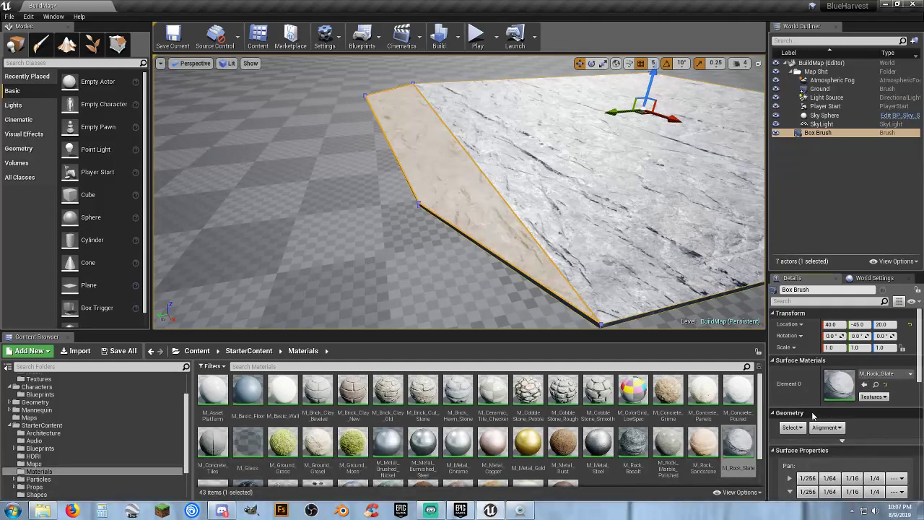
Inspect the slab's top from several angles, checking how the strip's texture meets the main face.
{"action": "left_click", "coordinate": [549, 291]}
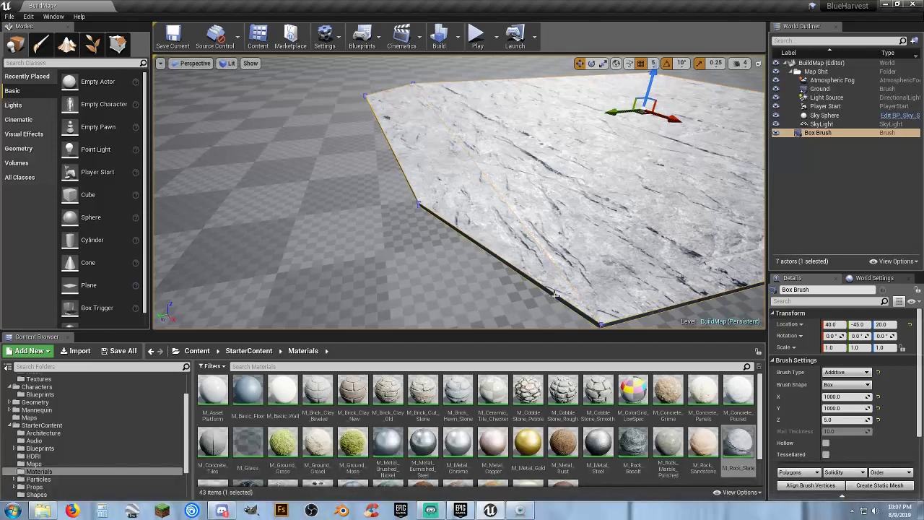
{"action": "right_click_drag", "start_coordinate": [556, 294], "coordinate": [505, 294]}
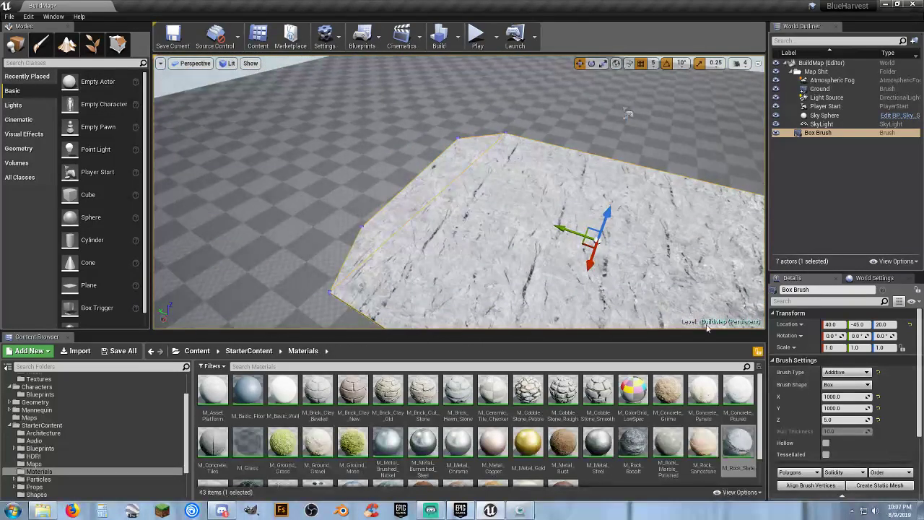
{"action": "left_click", "coordinate": [404, 209]}
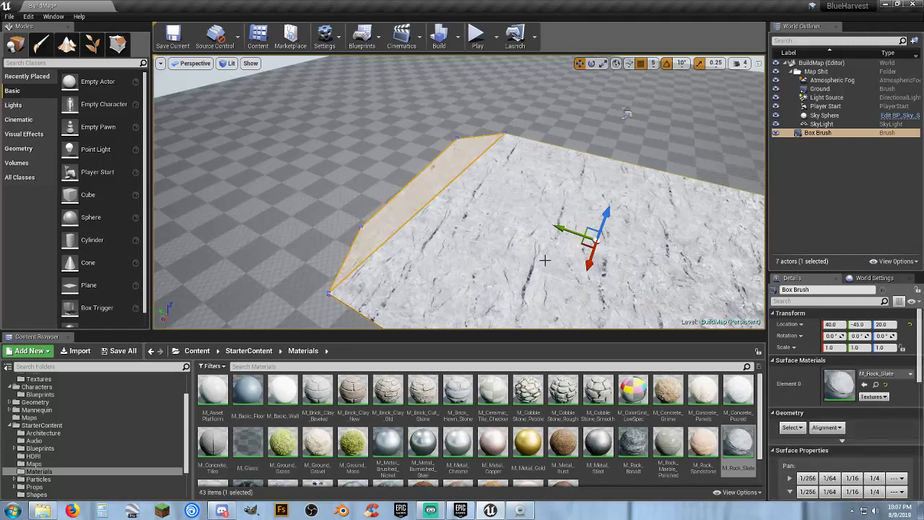
{"action": "left_click", "coordinate": [791, 427]}
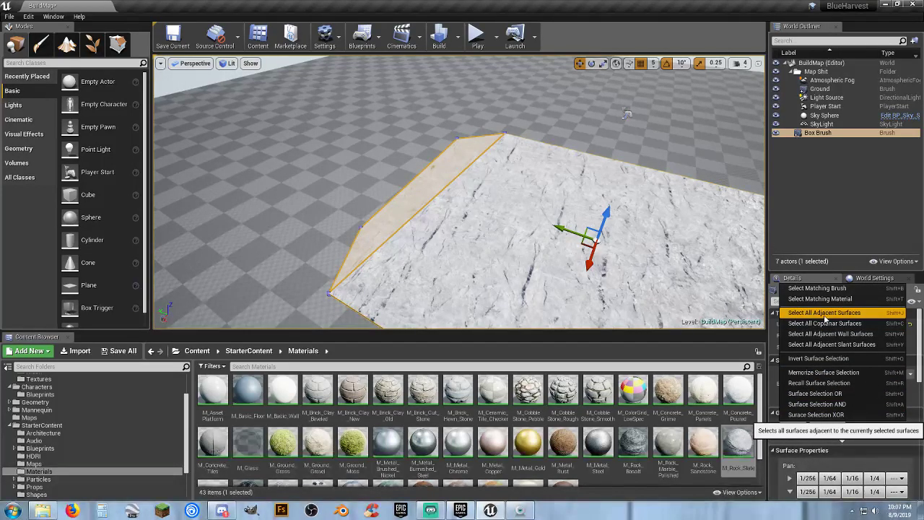
{"action": "left_click", "coordinate": [791, 205]}
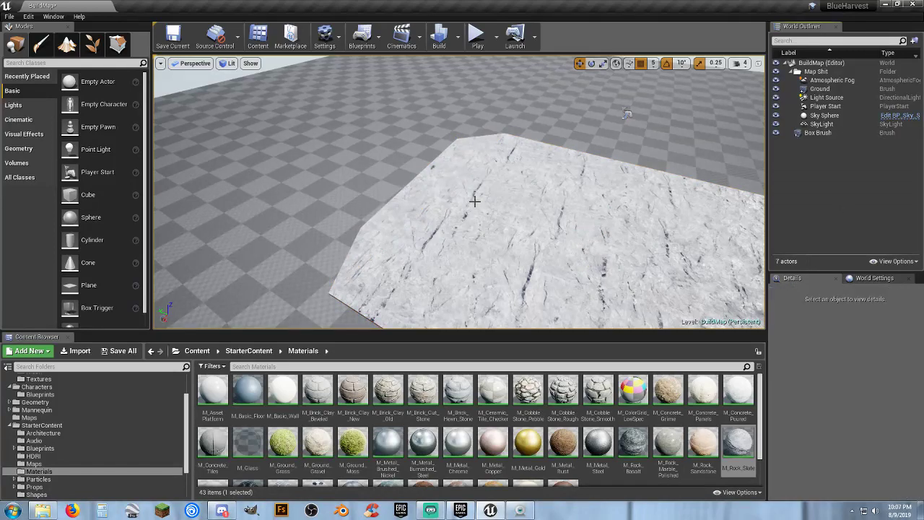
{"action": "left_click", "coordinate": [476, 36]}
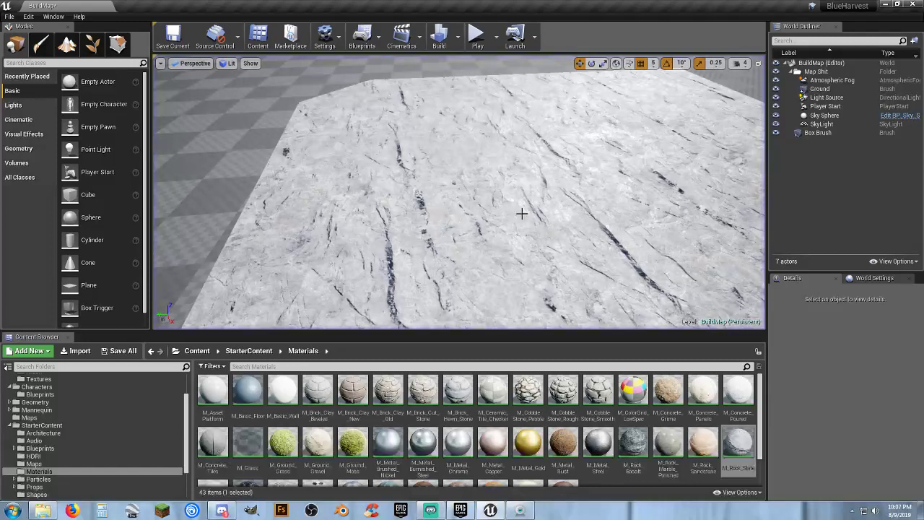
{"action": "right_click_drag", "start_coordinate": [570, 214], "coordinate": [733, 222]}
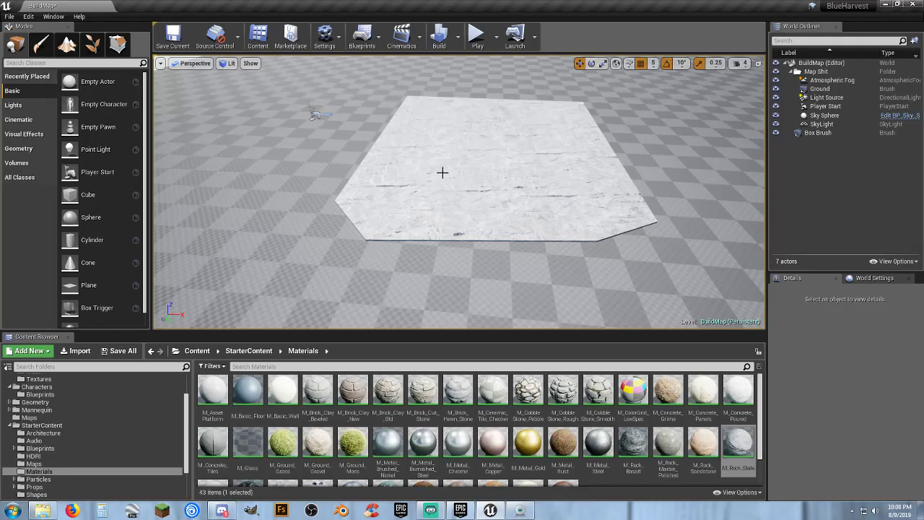
{"action": "mouse_move", "coordinate": [443, 172]}
{"action": "right_mouse_down"}
{"action": "mouse_move", "coordinate": [447, 164]}
{"action": "mouse_move", "coordinate": [458, 179]}
{"action": "right_mouse_up"}
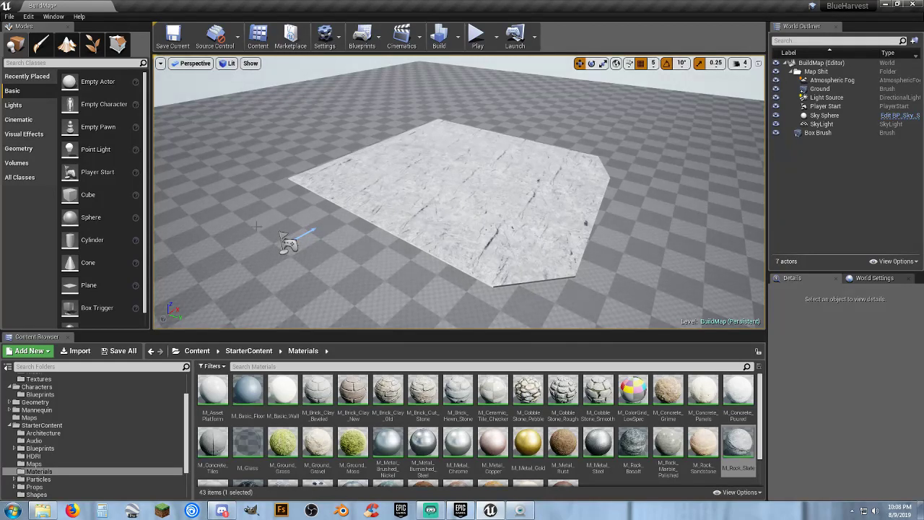
Convert the box brush into a static mesh named SM_Crappy_Ice, stored in the Assets/Mesh folder.
{"action": "left_click", "coordinate": [822, 134]}
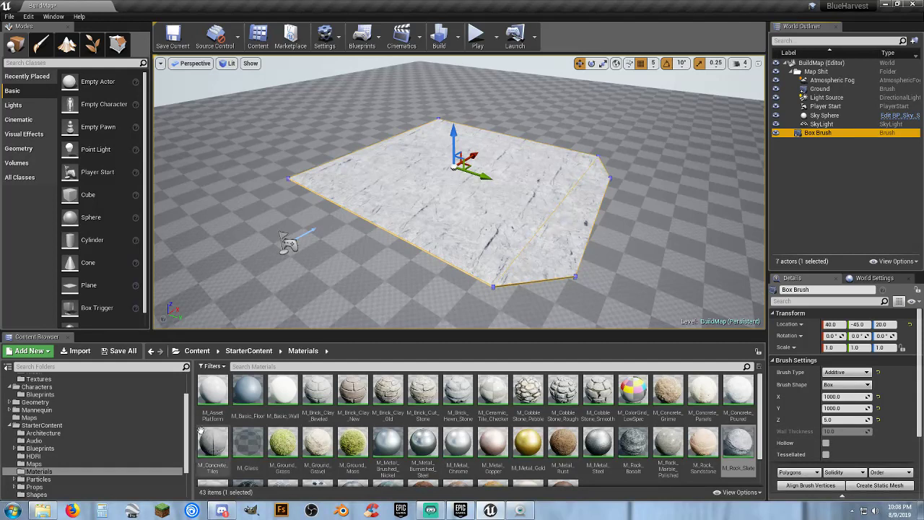
{"action": "scroll", "coordinate": [47, 389], "scroll_direction": "up", "scroll_amount": 2}
{"action": "left_click", "coordinate": [43, 387]}
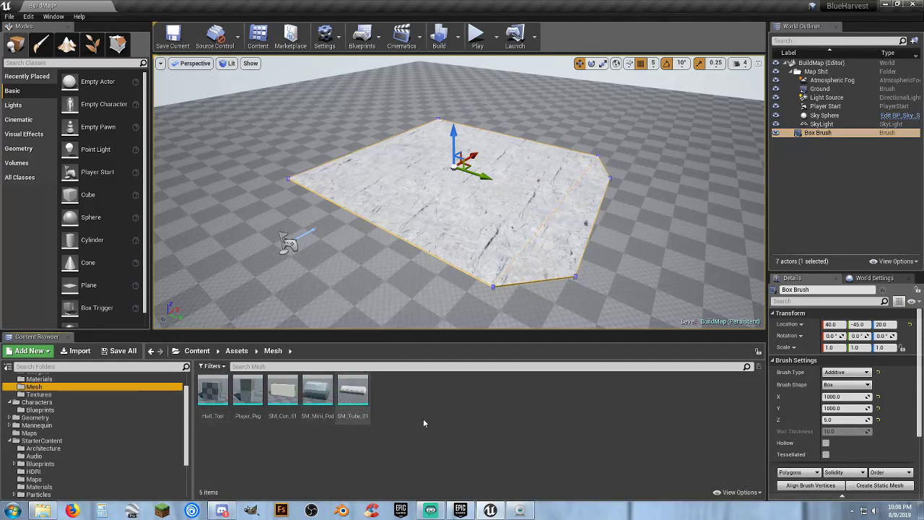
{"action": "left_click", "coordinate": [901, 484]}
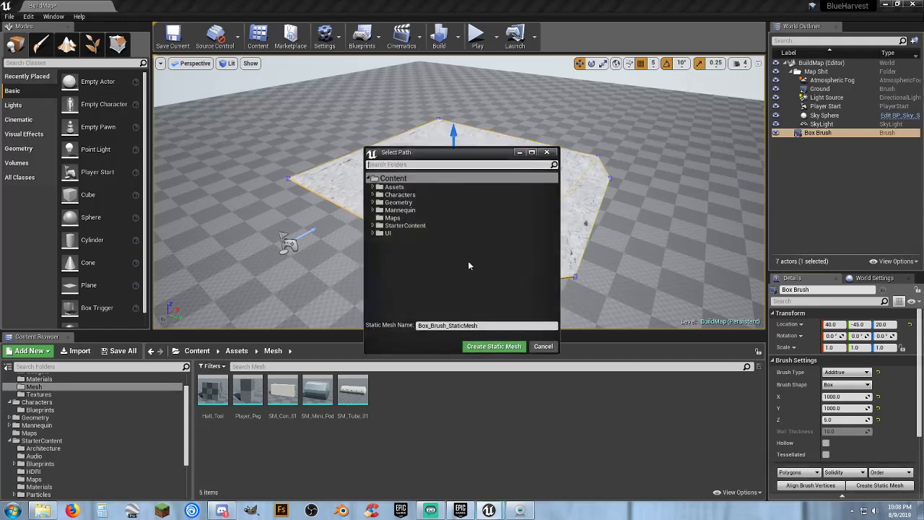
{"action": "left_click", "coordinate": [371, 187]}
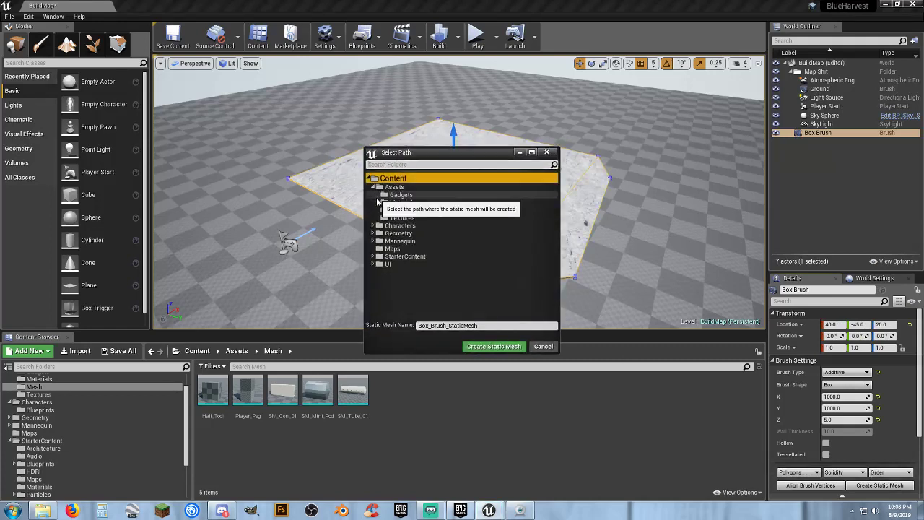
{"action": "left_click", "coordinate": [398, 210]}
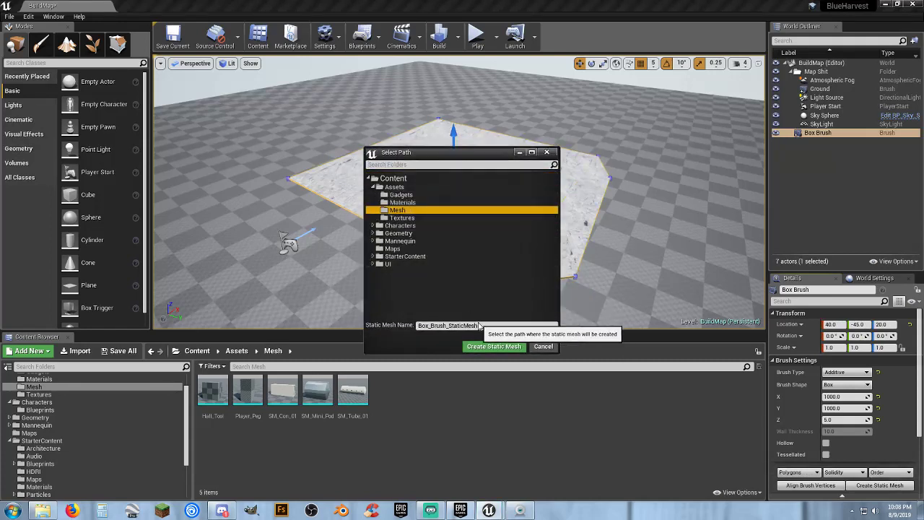
{"action": "left_click", "coordinate": [420, 325]}
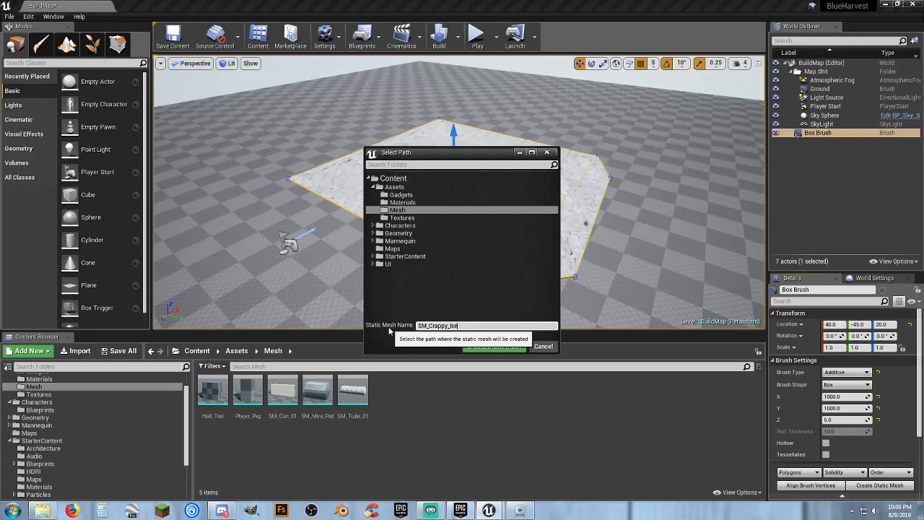
{"action": "left_click", "coordinate": [495, 347]}
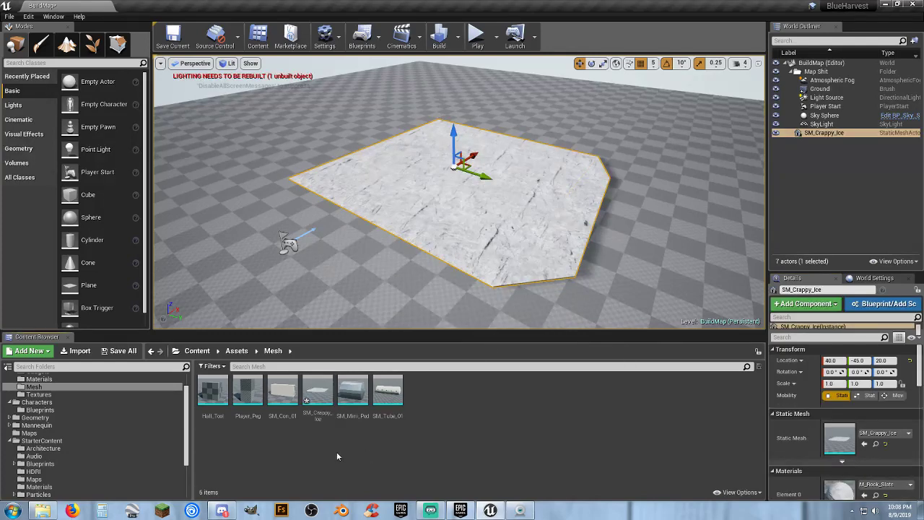
Open the SM_Crappy_Ice mesh for editing and assign M_Rock_Slate to its Element 1 material slot.
{"action": "double_click", "coordinate": [318, 391]}
{"action": "right_click_drag", "start_coordinate": [411, 253], "coordinate": [424, 328]}
{"action": "key", "text": "s"}
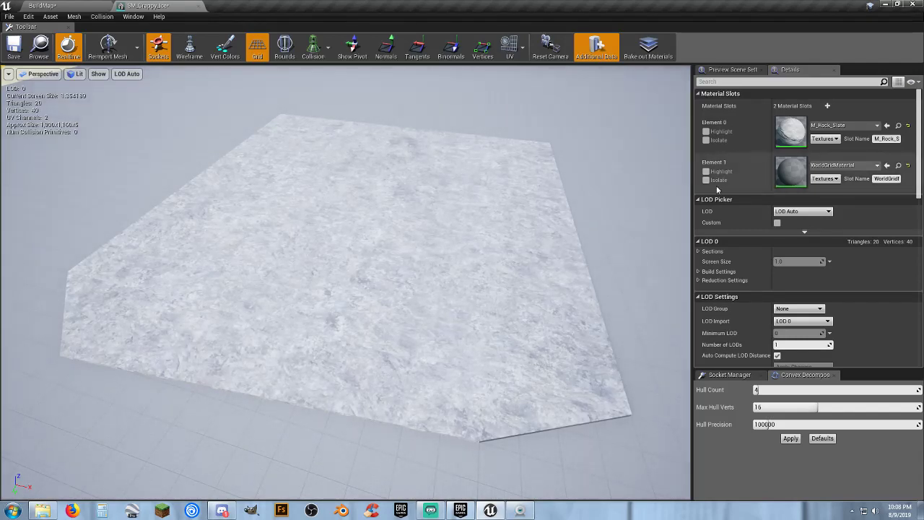
{"action": "scroll", "coordinate": [747, 188], "scroll_direction": "down", "scroll_amount": 1}
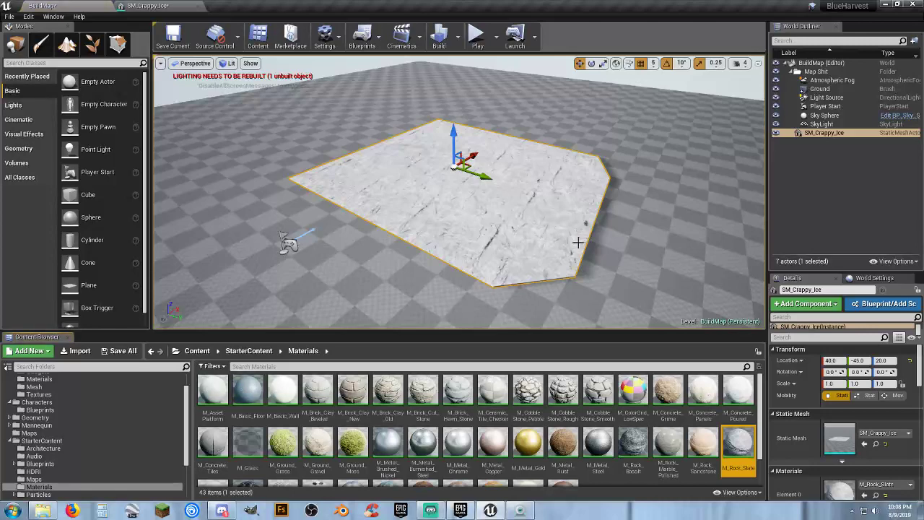
{"action": "left_click", "coordinate": [155, 5]}
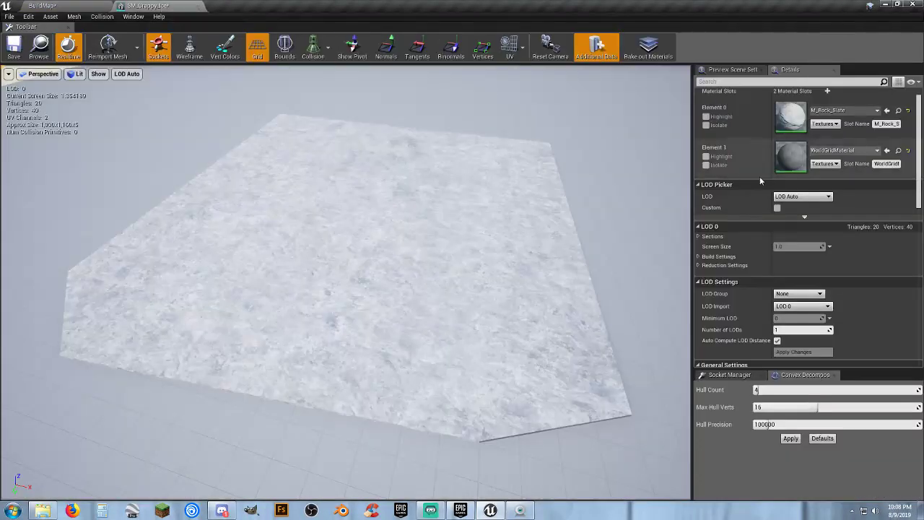
{"action": "left_click", "coordinate": [887, 149]}
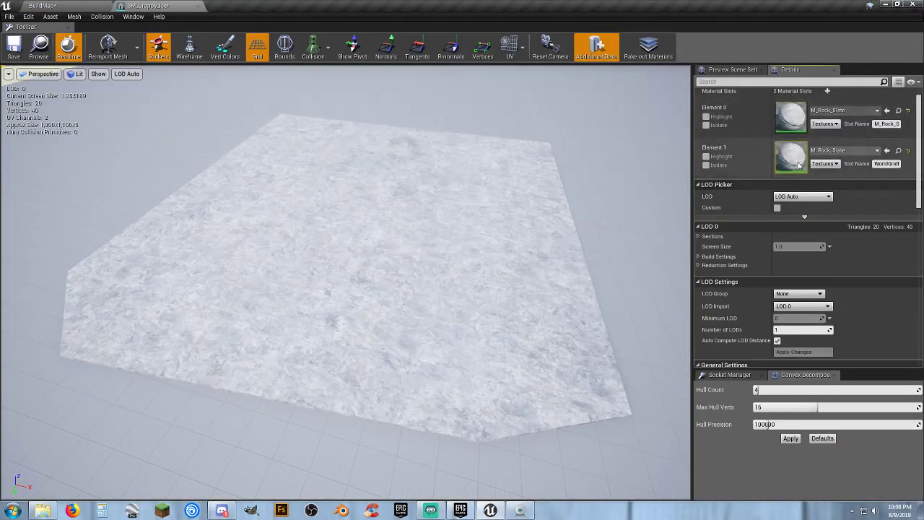
Set the mesh's Collision Complexity to Use Complex Collision As Simple and close the mesh editor.
{"action": "scroll", "coordinate": [738, 244], "scroll_direction": "down", "scroll_amount": 5}
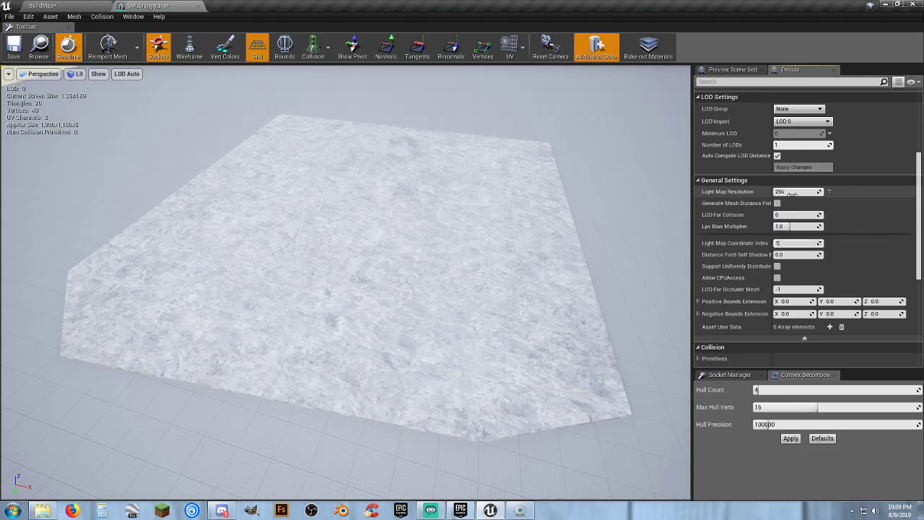
{"action": "scroll", "coordinate": [745, 235], "scroll_direction": "down", "scroll_amount": 4}
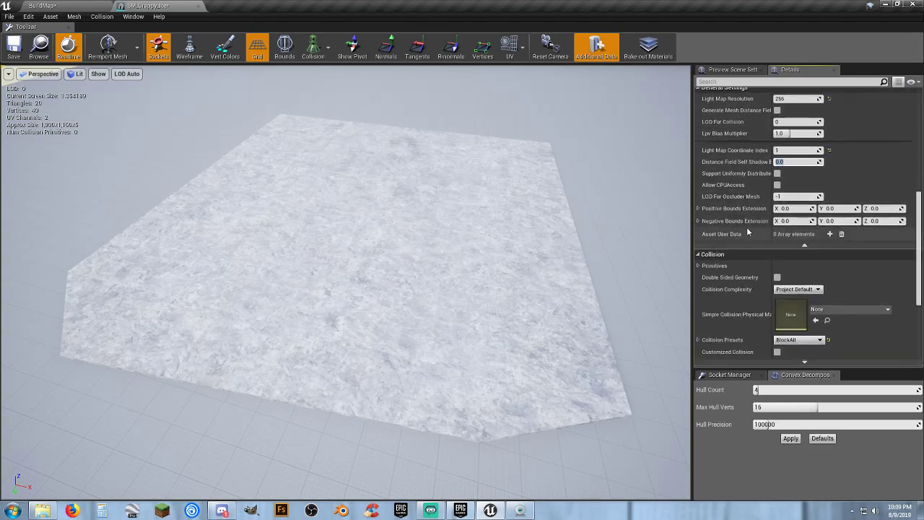
{"action": "scroll", "coordinate": [747, 231], "scroll_direction": "down", "scroll_amount": 1}
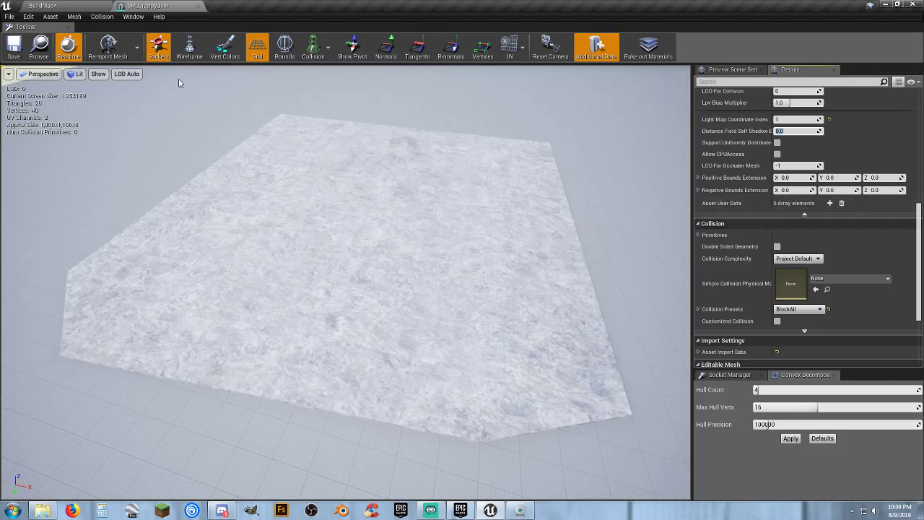
{"action": "left_click", "coordinate": [108, 18]}
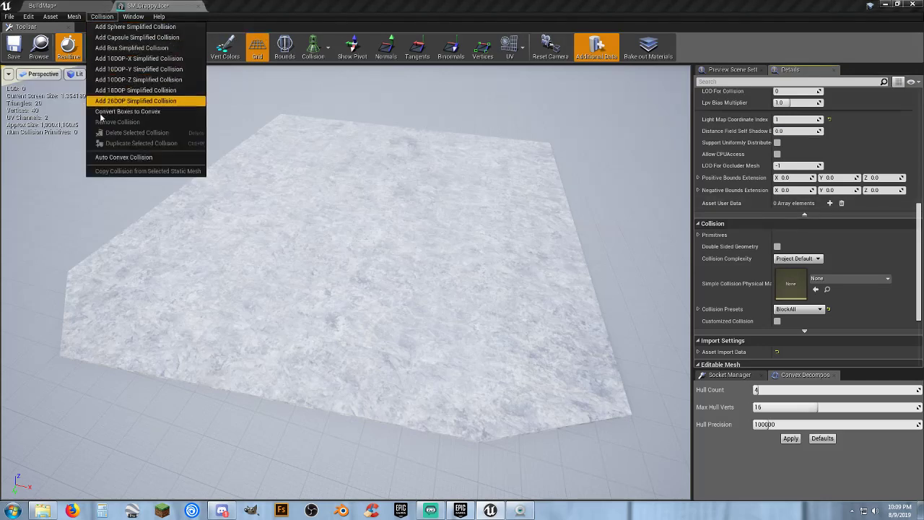
{"action": "left_click", "coordinate": [265, 7]}
{"action": "left_click", "coordinate": [800, 259]}
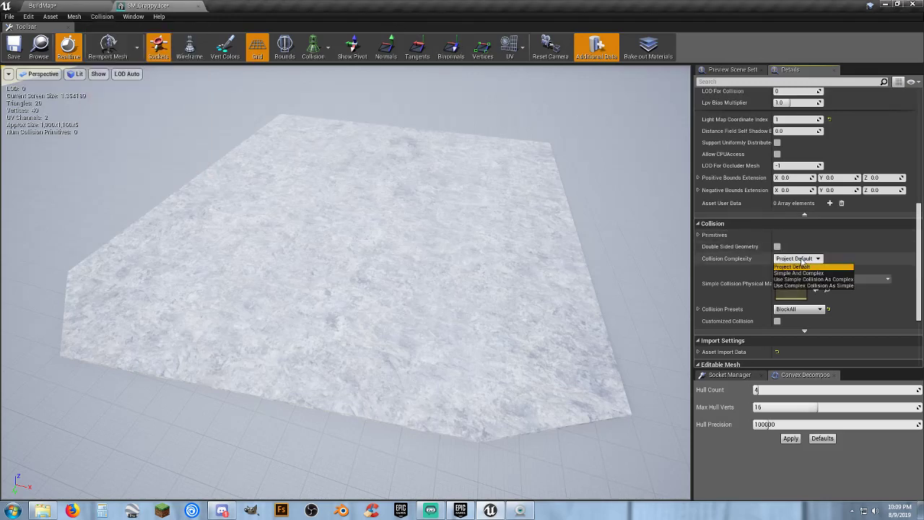
{"action": "left_click", "coordinate": [812, 285]}
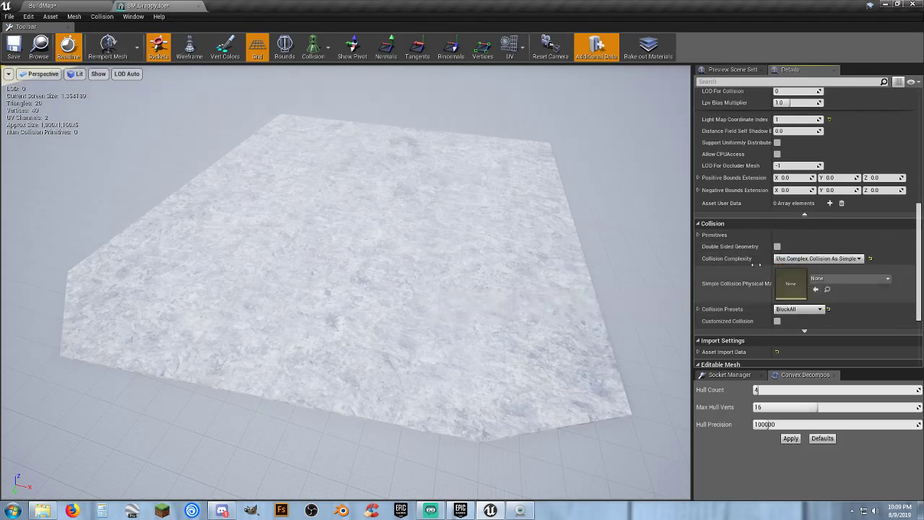
{"action": "left_click", "coordinate": [200, 7]}
Delete the SM_Crappy_Ice actor from BuildMap and save all modified content.
{"action": "left_click", "coordinate": [790, 186]}
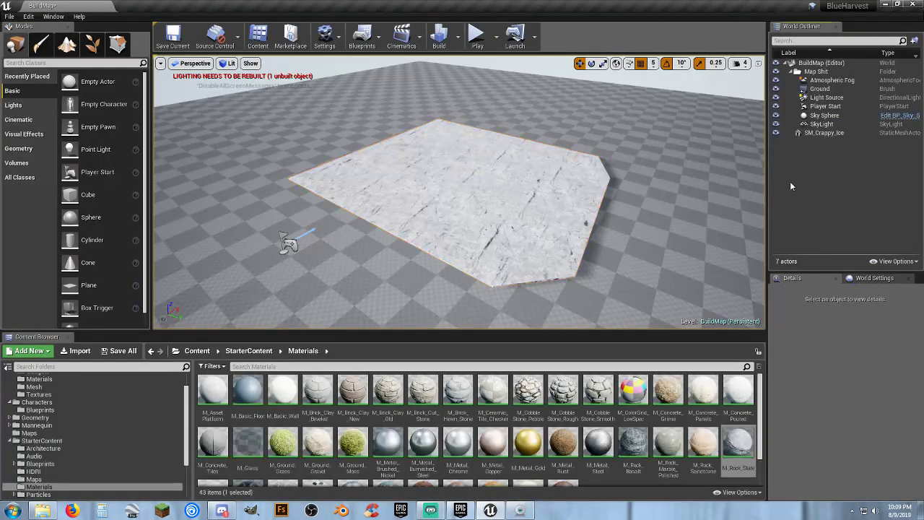
{"action": "left_click", "coordinate": [823, 133]}
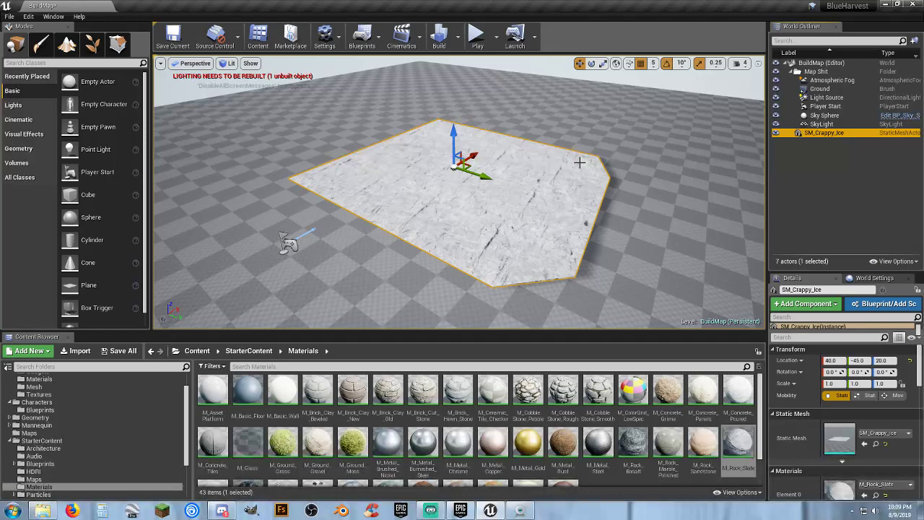
{"action": "key", "text": "Delete"}
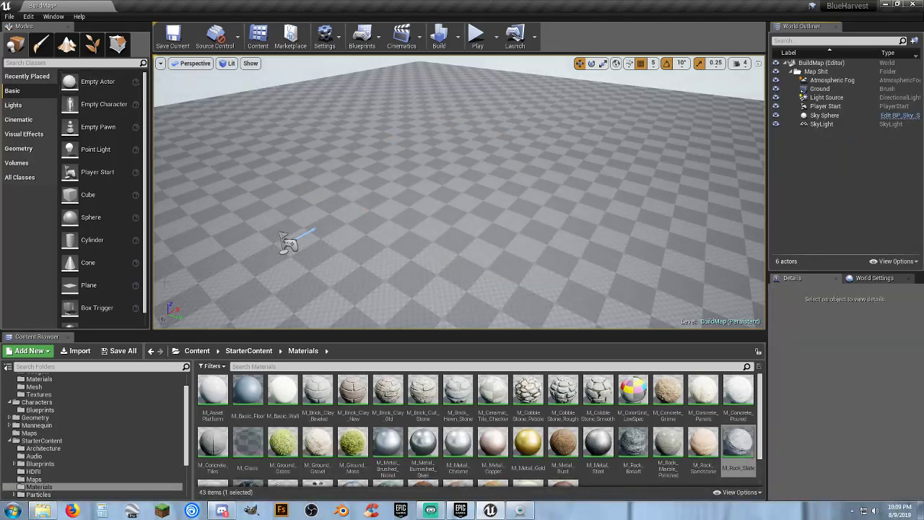
{"action": "left_click", "coordinate": [119, 351]}
{"action": "left_click", "coordinate": [547, 344]}
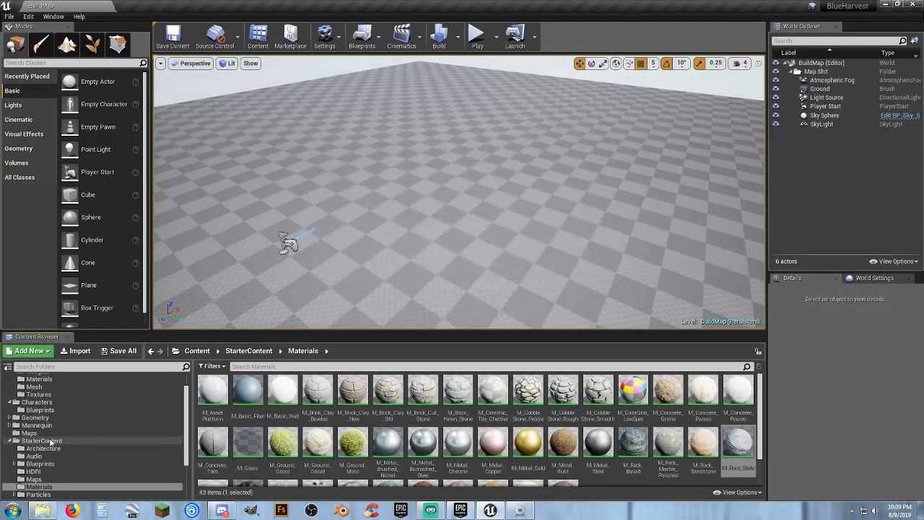
Open the Luna_01 map and find an open patch of landscape.
{"action": "left_click", "coordinate": [28, 432]}
{"action": "double_click", "coordinate": [352, 394]}
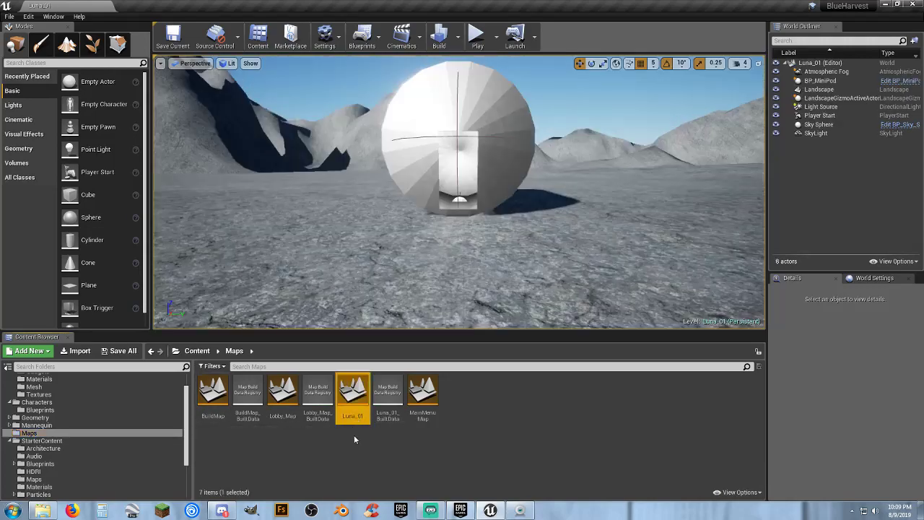
{"action": "right_click_drag", "start_coordinate": [317, 282], "coordinate": [588, 285]}
{"action": "right_click_drag", "start_coordinate": [433, 256], "coordinate": [373, 278]}
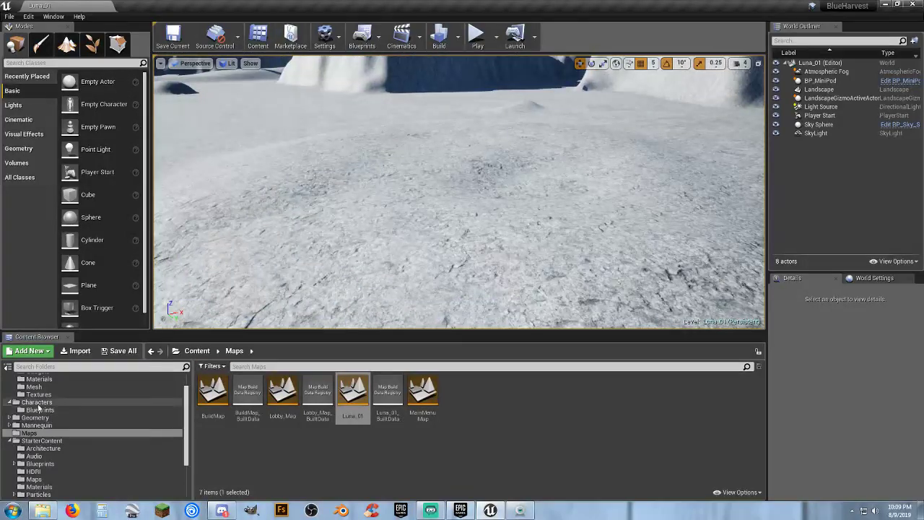
Place the SM_Crappy_Ice mesh on the landscape, raise it to Z 30 and shift it along X to 6705.
{"action": "scroll", "coordinate": [33, 415], "scroll_direction": "up", "scroll_amount": 2}
{"action": "left_click", "coordinate": [33, 413]}
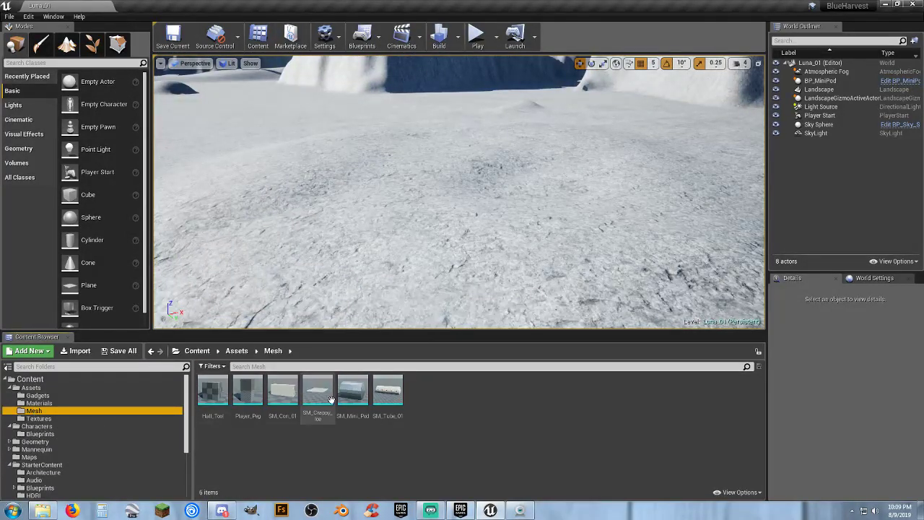
{"action": "left_click_drag", "start_coordinate": [320, 391], "coordinate": [537, 183]}
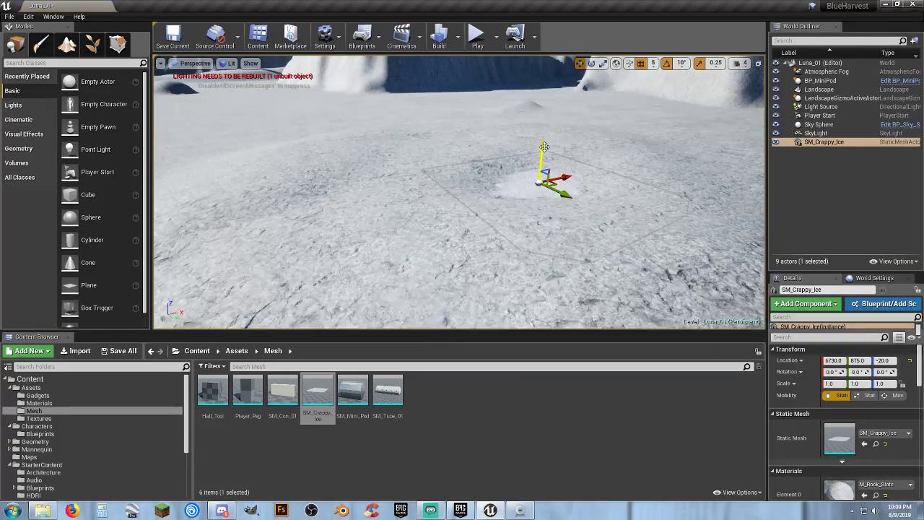
{"action": "left_click_drag", "start_coordinate": [545, 146], "coordinate": [546, 138]}
{"action": "right_click_drag", "start_coordinate": [559, 140], "coordinate": [560, 141]}
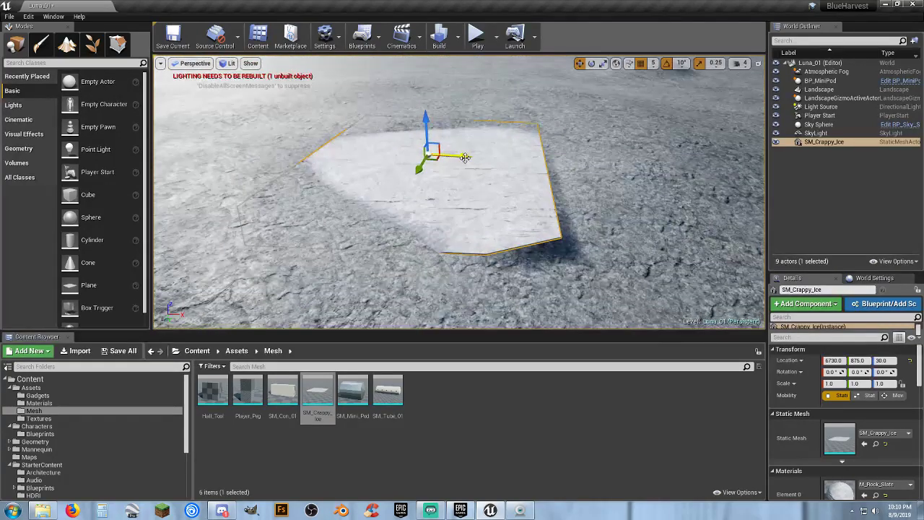
{"action": "mouse_move", "coordinate": [465, 157]}
{"action": "left_mouse_down"}
{"action": "mouse_move", "coordinate": [534, 160]}
{"action": "mouse_move", "coordinate": [436, 168]}
{"action": "mouse_move", "coordinate": [456, 168]}
{"action": "left_mouse_up"}
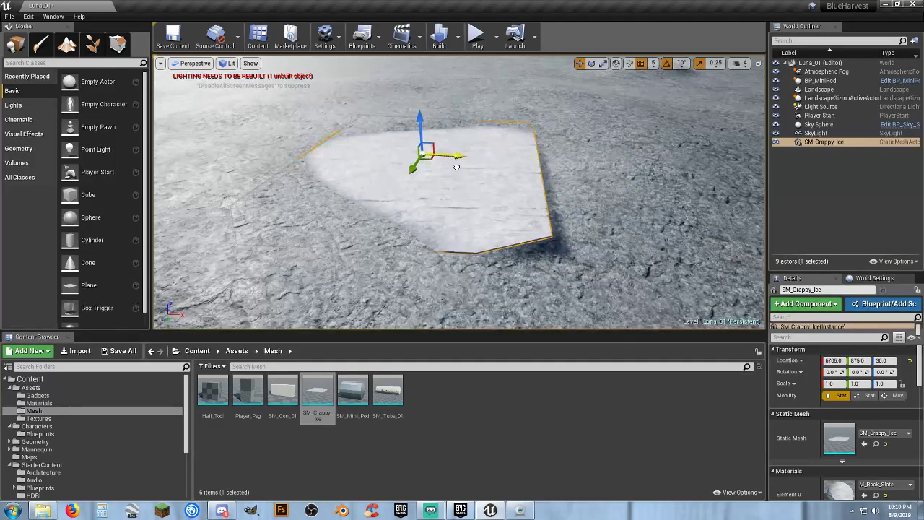
Smooth the landscape around the SM_Crappy_Ice slab with the Smooth sculpting tool at a brush size of about 411.
{"action": "mouse_move", "coordinate": [515, 181]}
{"action": "right_mouse_down"}
{"action": "mouse_move", "coordinate": [542, 183]}
{"action": "mouse_move", "coordinate": [514, 182]}
{"action": "right_mouse_up"}
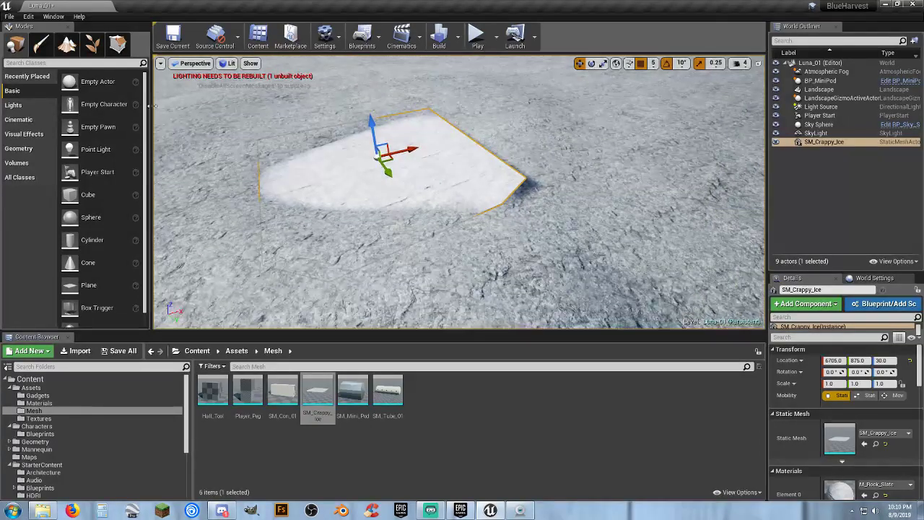
{"action": "left_click", "coordinate": [72, 49]}
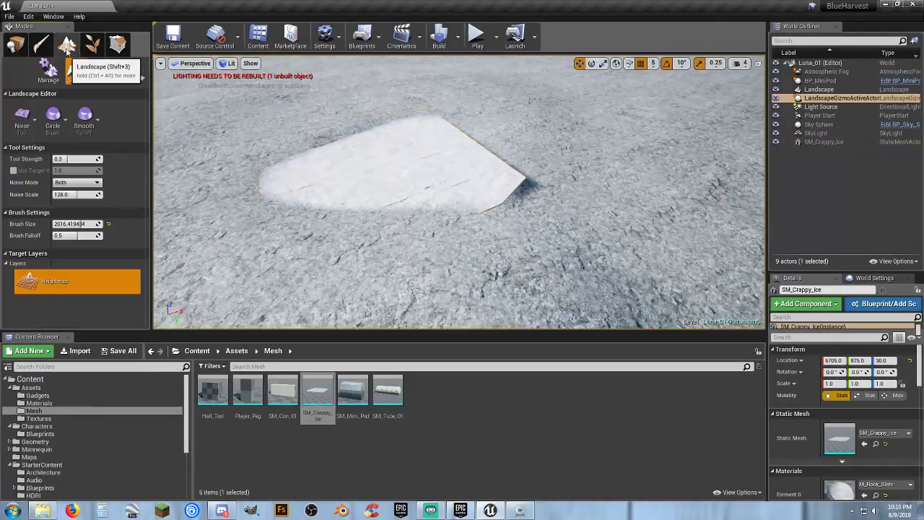
{"action": "left_click", "coordinate": [23, 127]}
{"action": "left_click", "coordinate": [60, 169]}
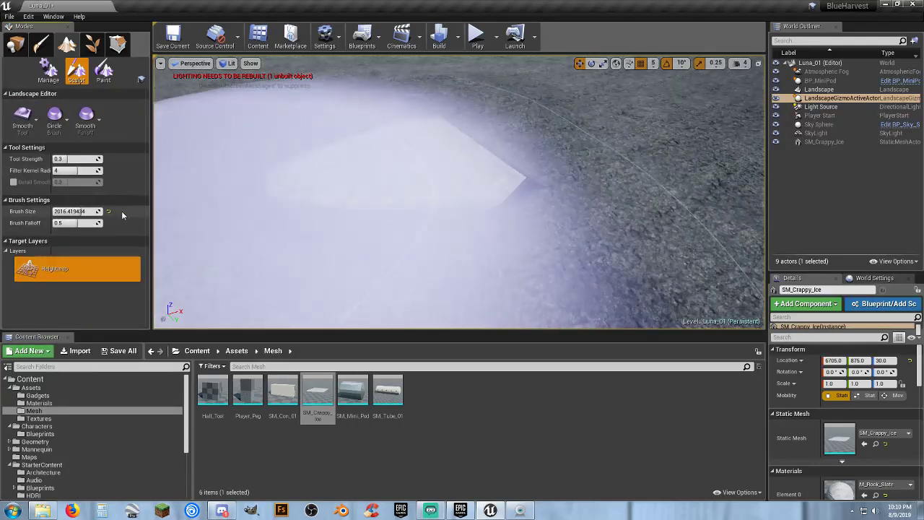
{"action": "left_click_drag", "start_coordinate": [81, 212], "coordinate": [55, 210]}
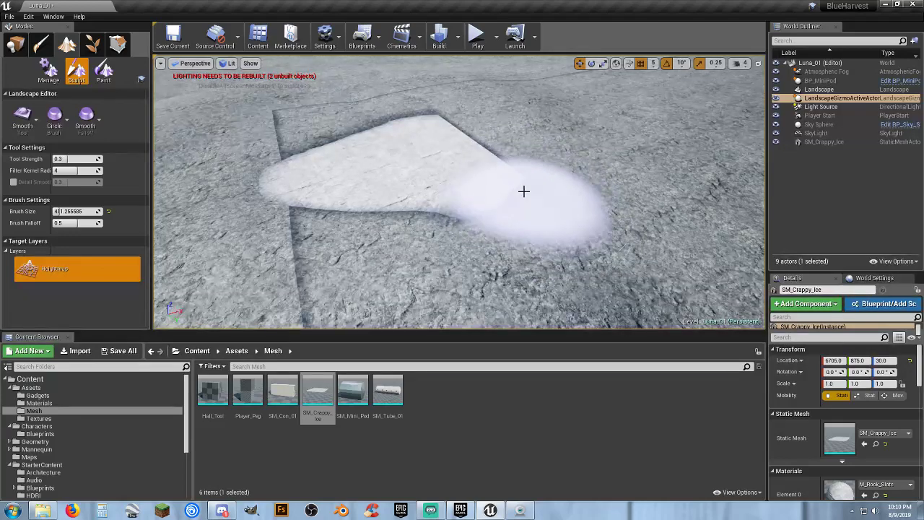
Raise the landscape around the slab's exposed corner and edges with the Sculpt tool, undoing an unwanted stroke.
{"action": "left_click", "coordinate": [23, 117]}
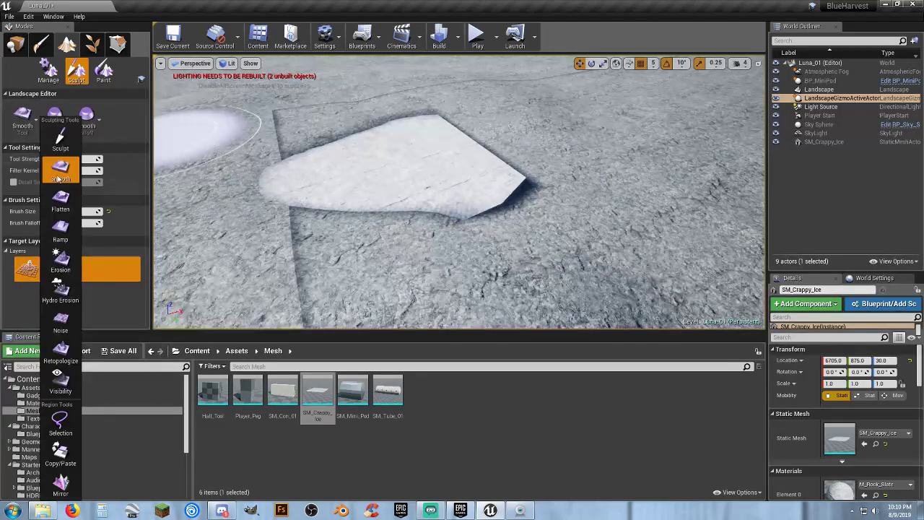
{"action": "left_click", "coordinate": [60, 137]}
{"action": "mouse_move", "coordinate": [479, 239]}
{"action": "left_mouse_down"}
{"action": "mouse_move", "coordinate": [532, 219]}
{"action": "mouse_move", "coordinate": [545, 189]}
{"action": "left_mouse_up"}
{"action": "key", "text": "ctrl+z"}
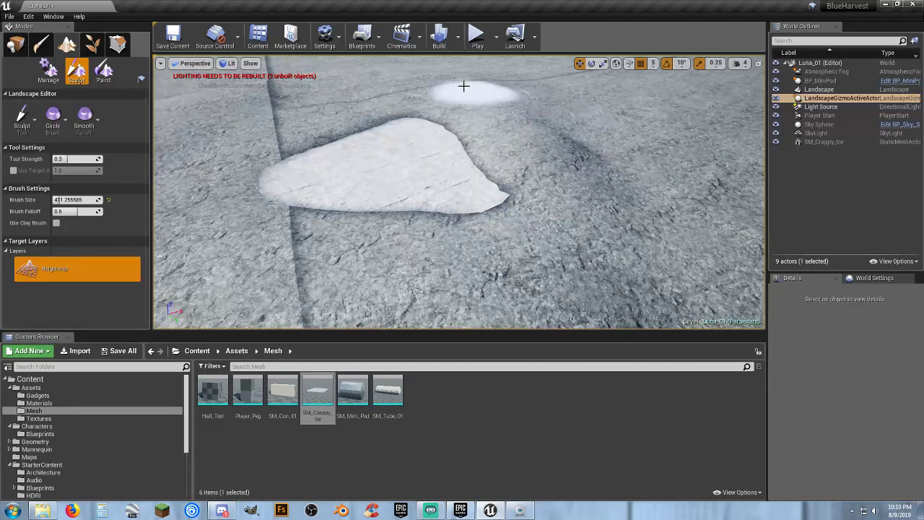
Leave landscape editing and play-test the level, running the character across the ice slab before ending the session.
{"action": "left_click", "coordinate": [477, 38]}
{"action": "key", "text": "w"}
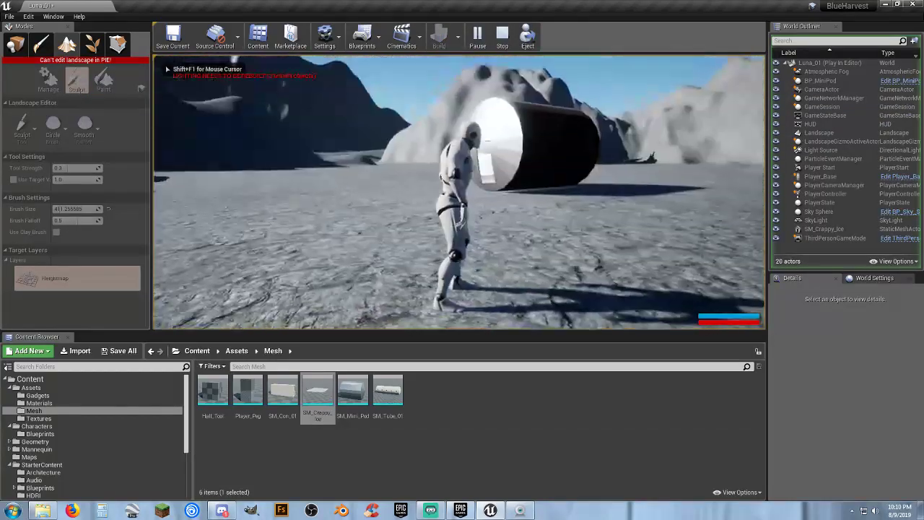
{"action": "key", "text": "Escape"}
{"action": "left_click", "coordinate": [15, 45]}
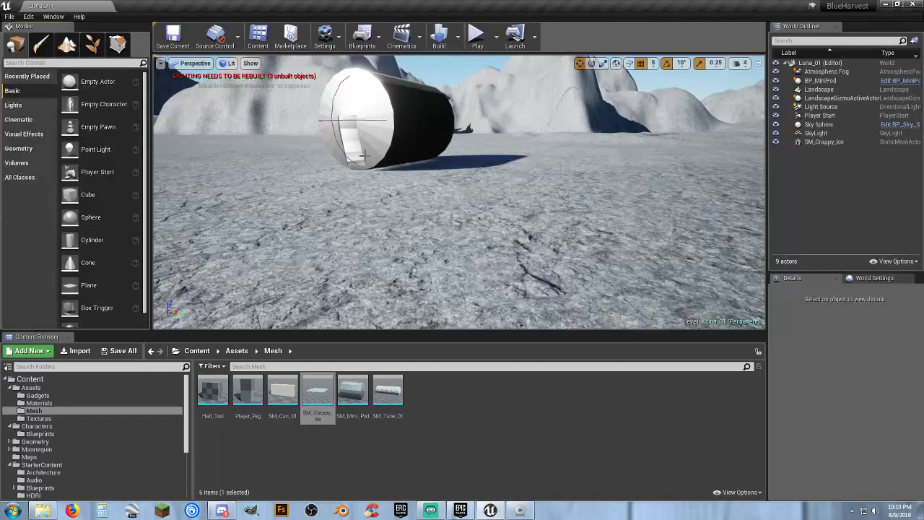
{"action": "left_click", "coordinate": [477, 37]}
{"action": "key", "text": "w"}
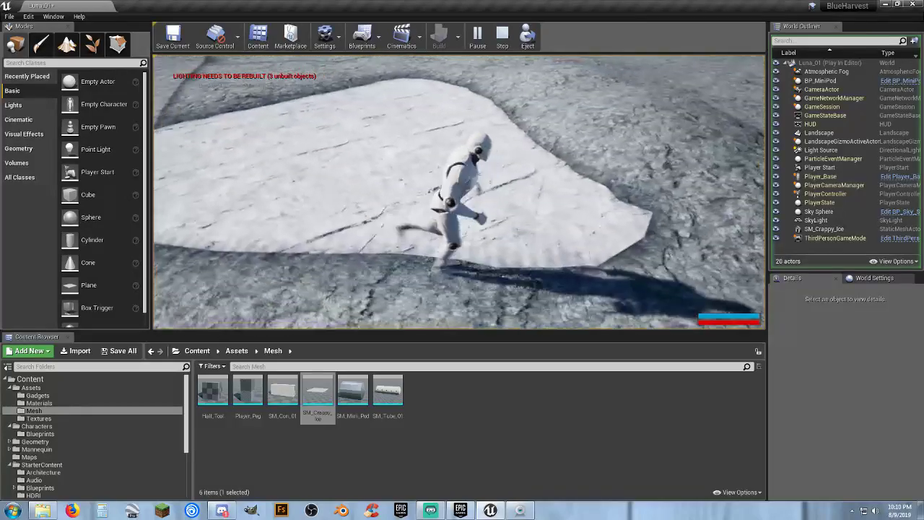
{"action": "key", "text": "Escape"}
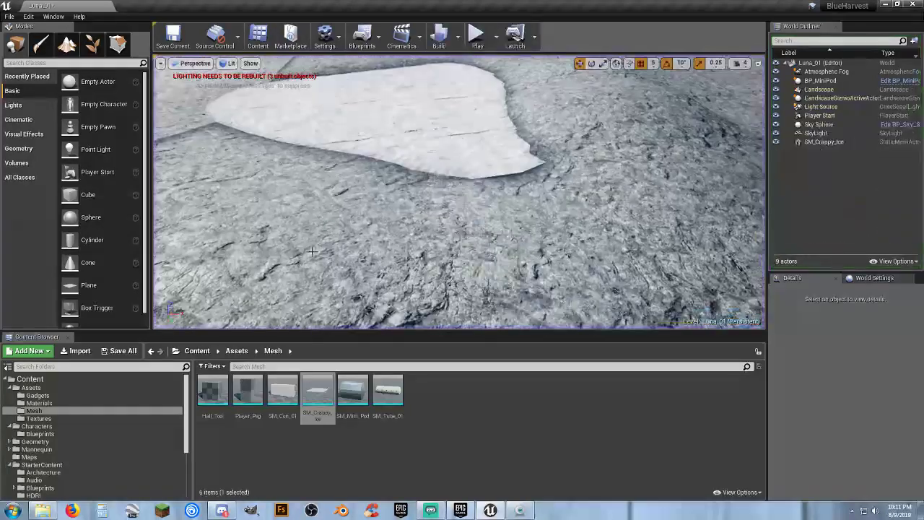
Resume landscape sculpting and reshape the shaded hollow in the rocky hillside with the Sculpt tool.
{"action": "key", "text": "shift+2"}
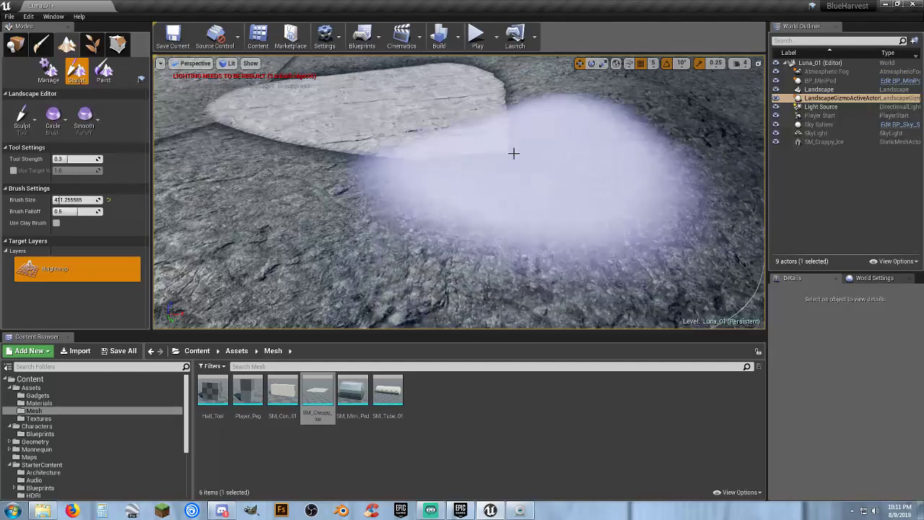
{"action": "left_click", "coordinate": [15, 45]}
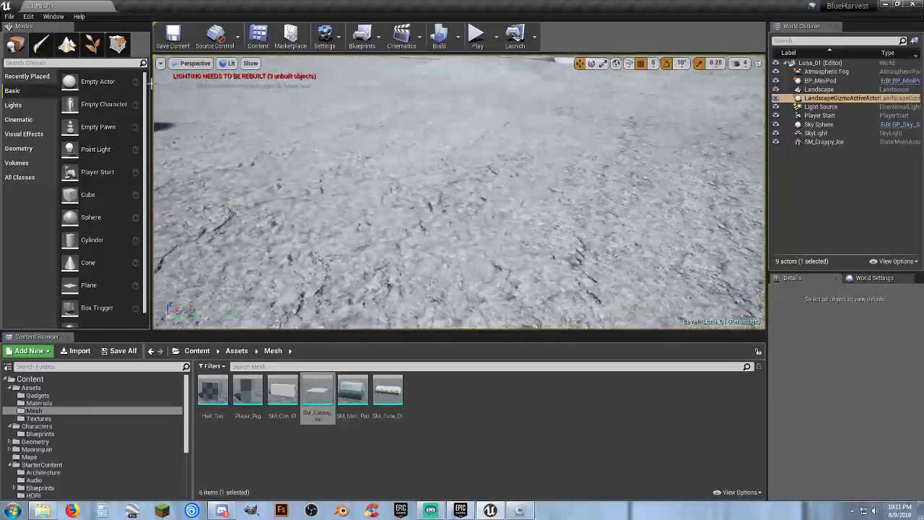
{"action": "left_click", "coordinate": [67, 45]}
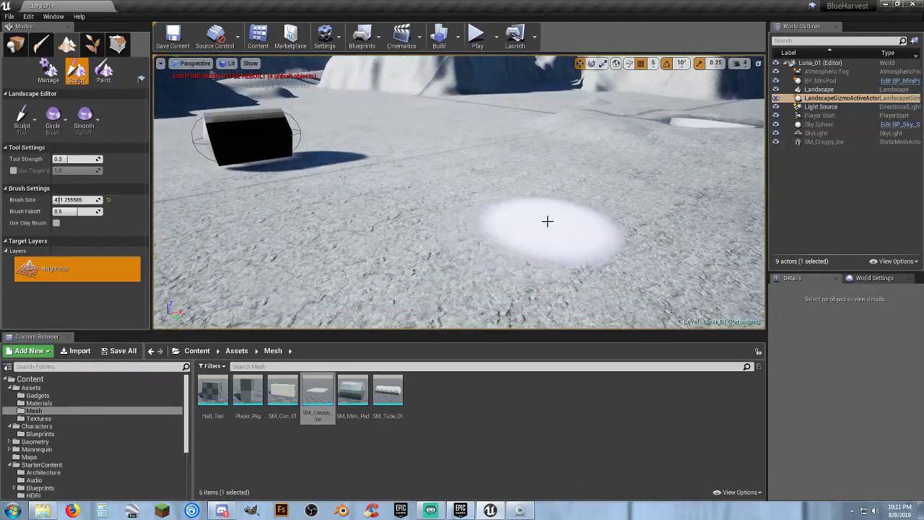
{"action": "right_click_drag", "start_coordinate": [459, 192], "coordinate": [433, 163]}
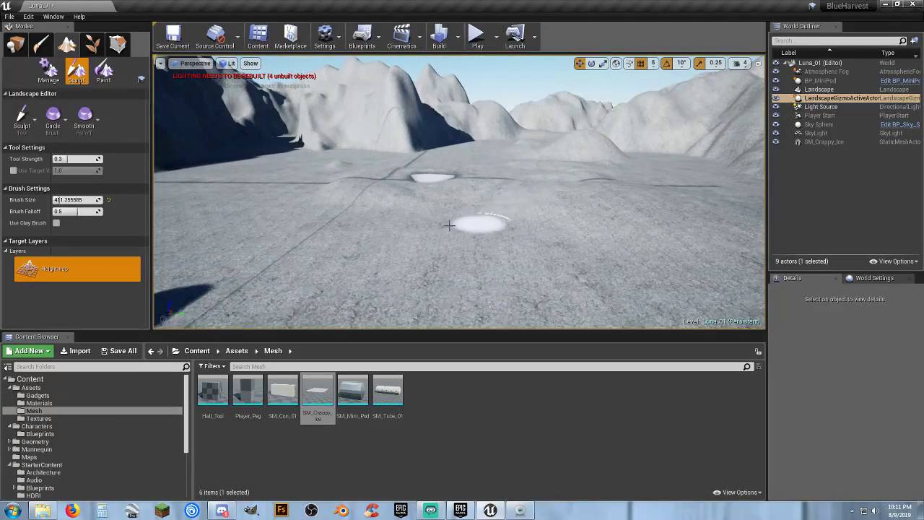
{"action": "right_click_drag", "start_coordinate": [459, 192], "coordinate": [545, 163]}
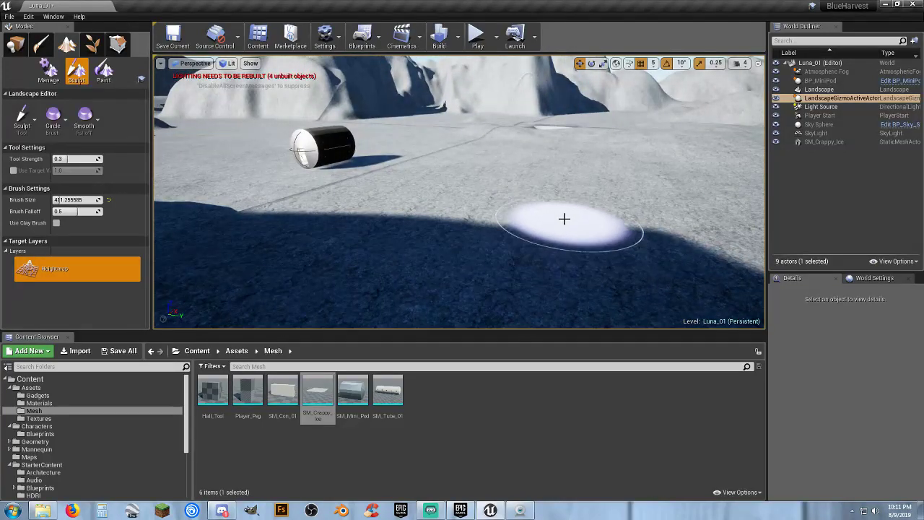
{"action": "right_click_drag", "start_coordinate": [552, 189], "coordinate": [552, 238]}
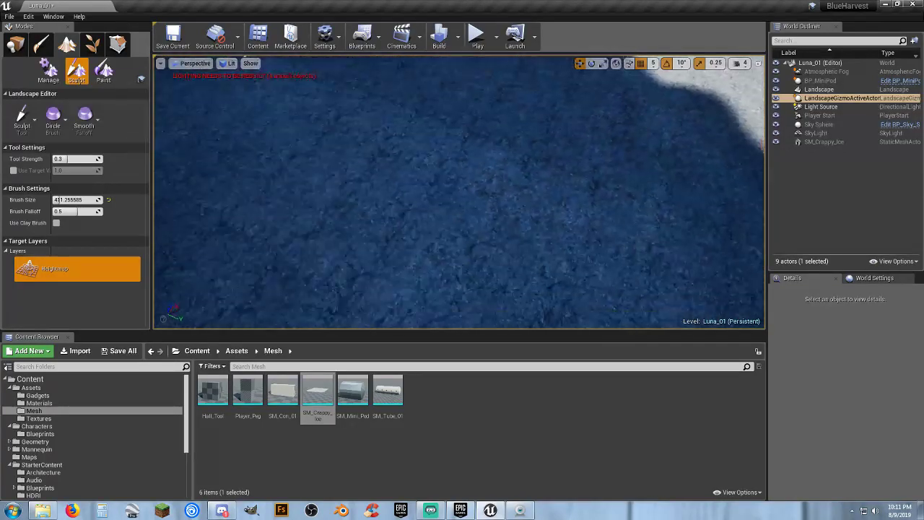
{"action": "right_click_drag", "start_coordinate": [552, 189], "coordinate": [508, 153]}
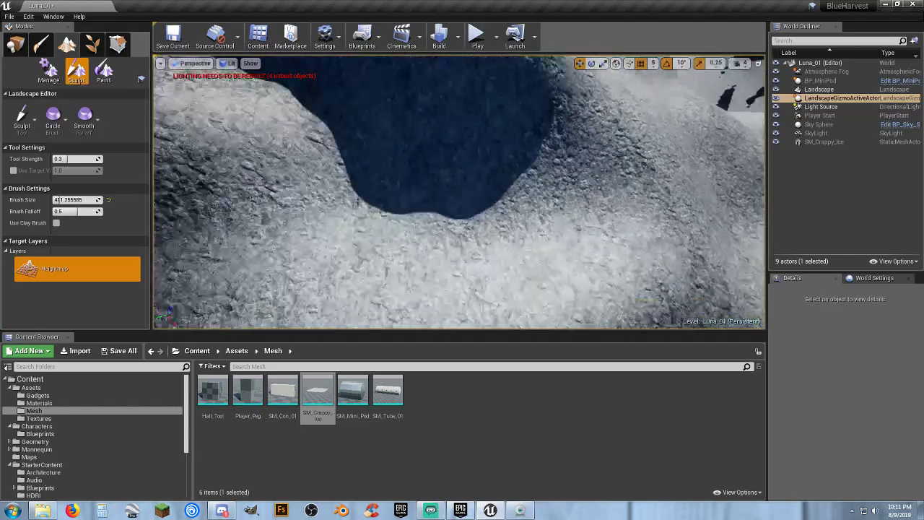
{"action": "mouse_move", "coordinate": [470, 196]}
{"action": "left_mouse_down"}
{"action": "mouse_move", "coordinate": [425, 206]}
{"action": "mouse_move", "coordinate": [454, 197]}
{"action": "mouse_move", "coordinate": [361, 143]}
{"action": "left_mouse_up"}
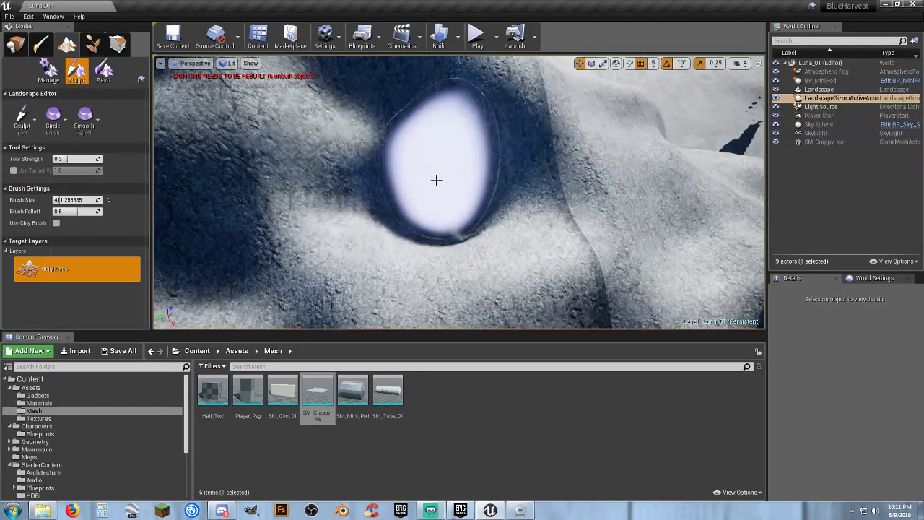
Switch back to Place mode and play-test the level, running the character across and around the ice slab, then stop playing.
{"action": "right_click_drag", "start_coordinate": [436, 181], "coordinate": [578, 177]}
{"action": "right_click_drag", "start_coordinate": [436, 180], "coordinate": [563, 115]}
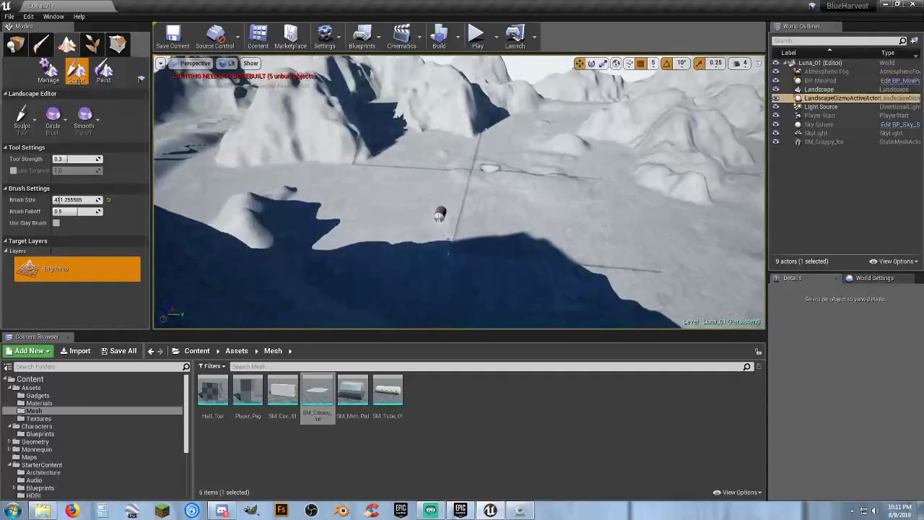
{"action": "right_click_drag", "start_coordinate": [436, 180], "coordinate": [454, 180]}
{"action": "key", "text": "w"}
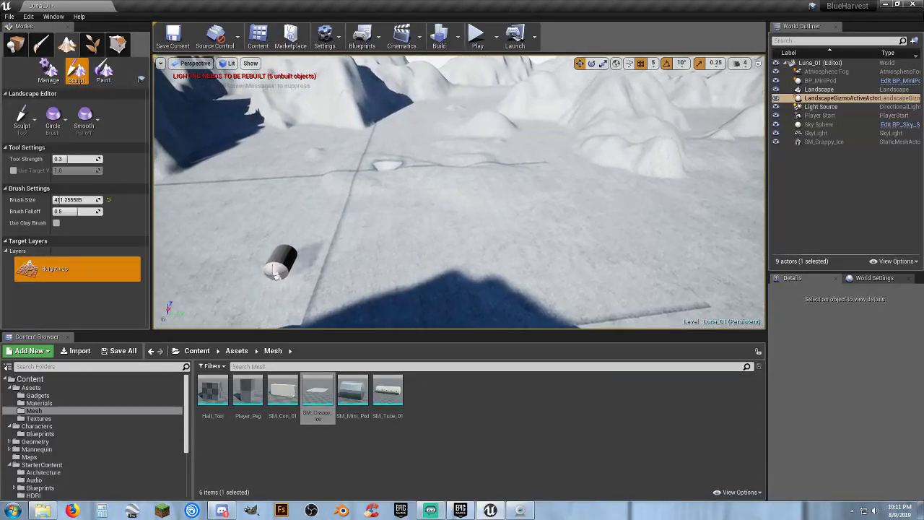
{"action": "key", "text": "shift+1"}
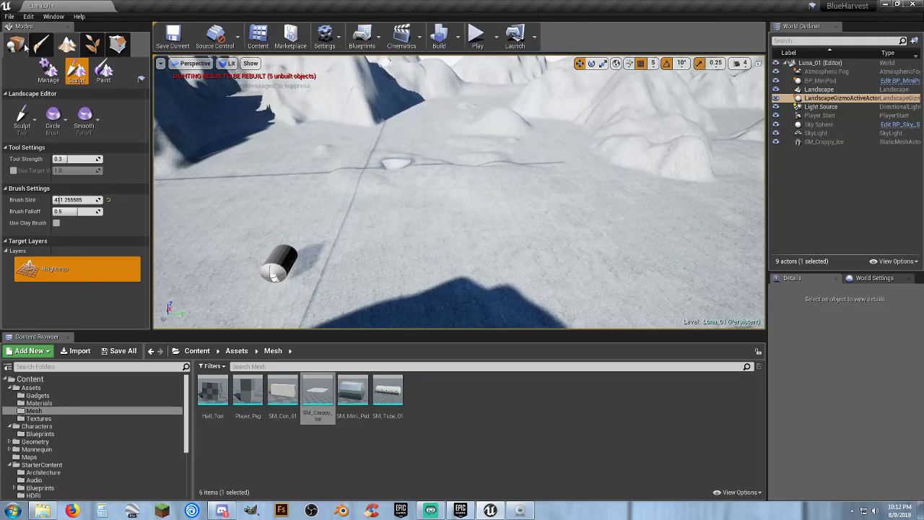
{"action": "left_click", "coordinate": [475, 37]}
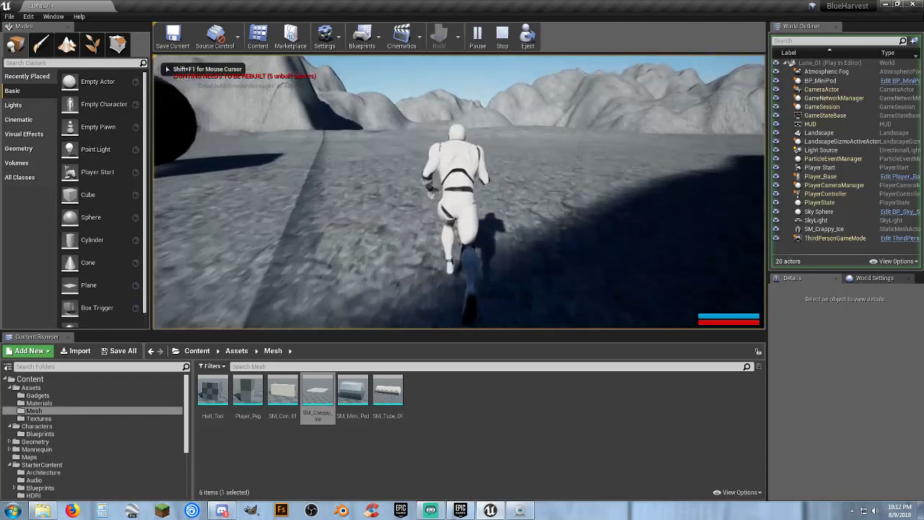
{"action": "key", "text": "w"}
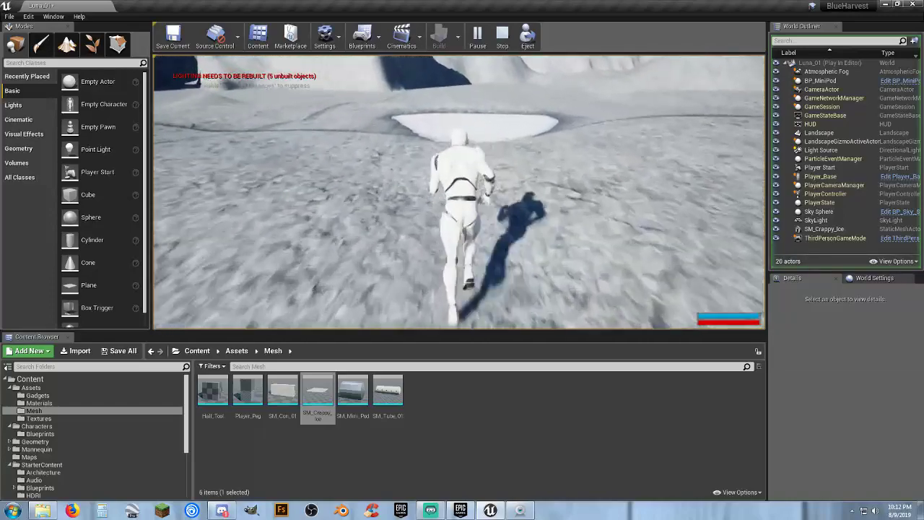
{"action": "key", "text": "w"}
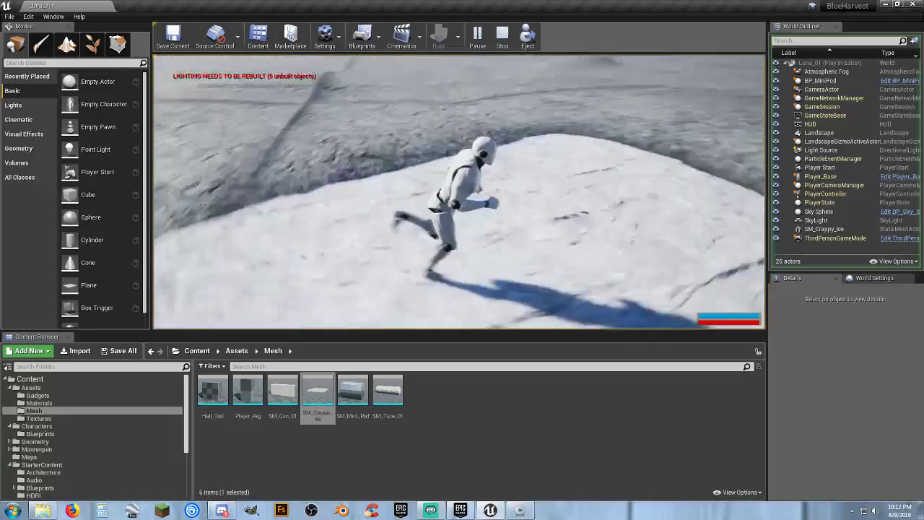
{"action": "key", "text": "a"}
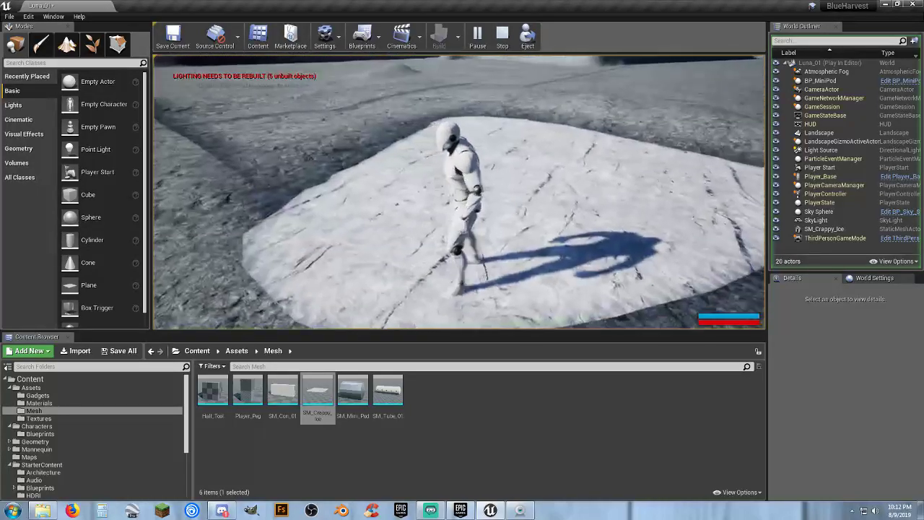
{"action": "key", "text": "w"}
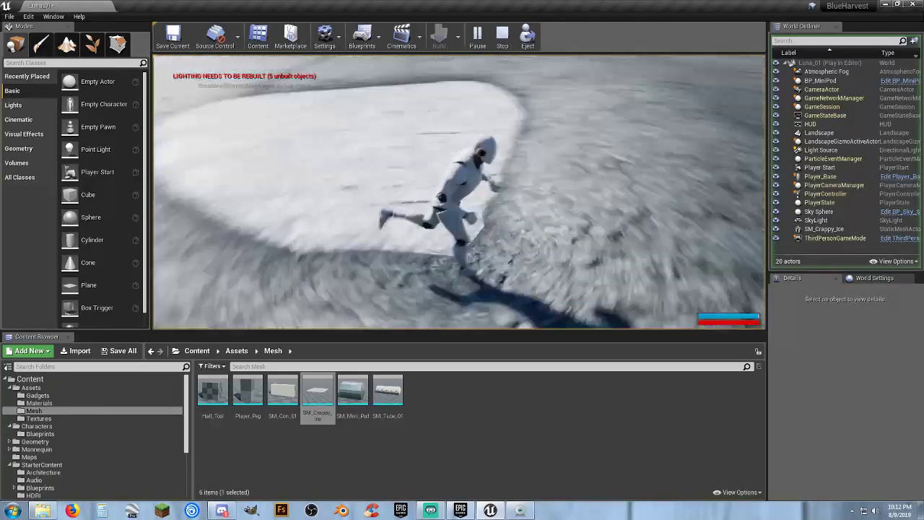
{"action": "key", "text": "w"}
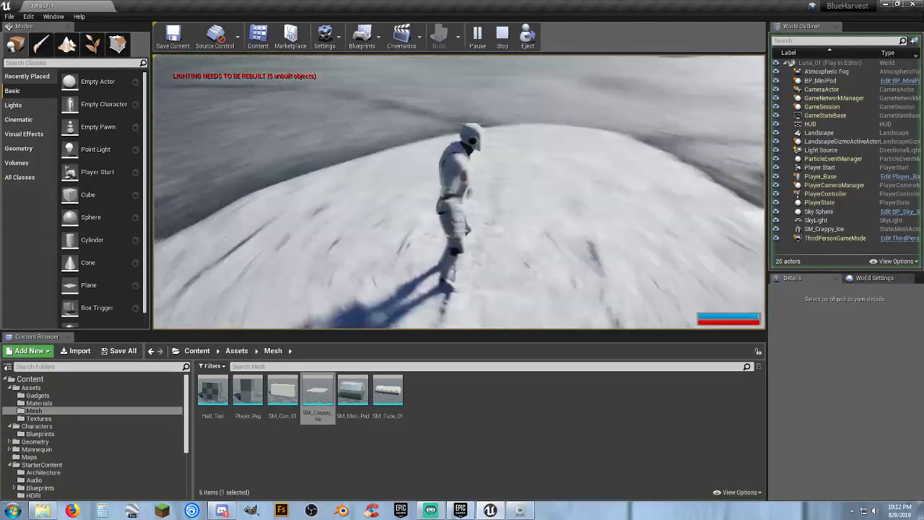
{"action": "key", "text": "w"}
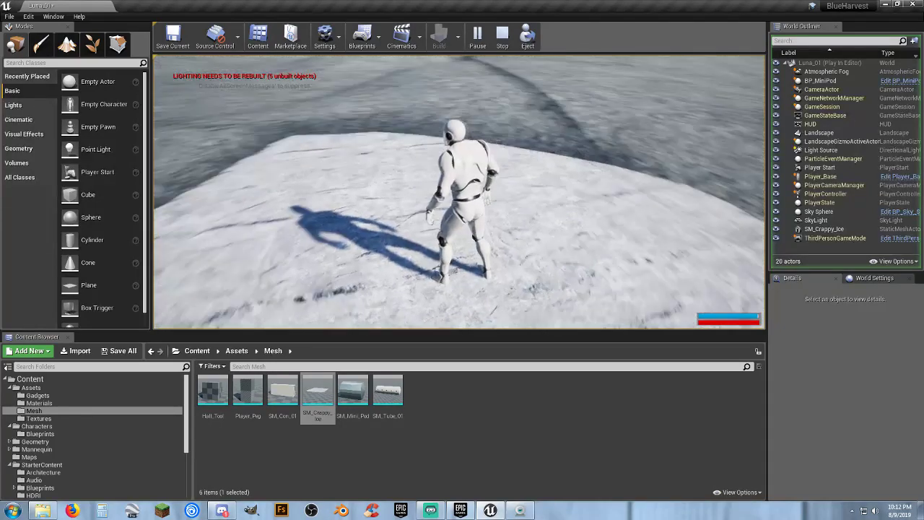
{"action": "key", "text": "w"}
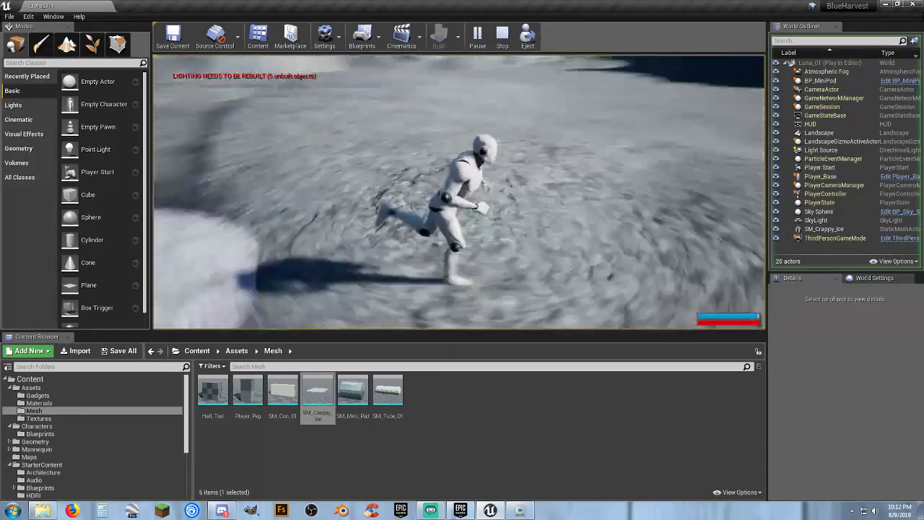
{"action": "key", "text": "w"}
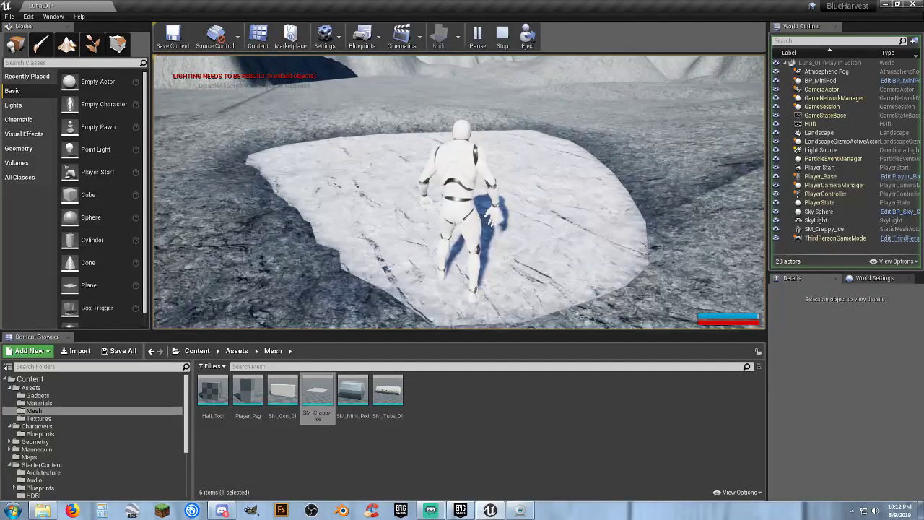
{"action": "key", "text": "w"}
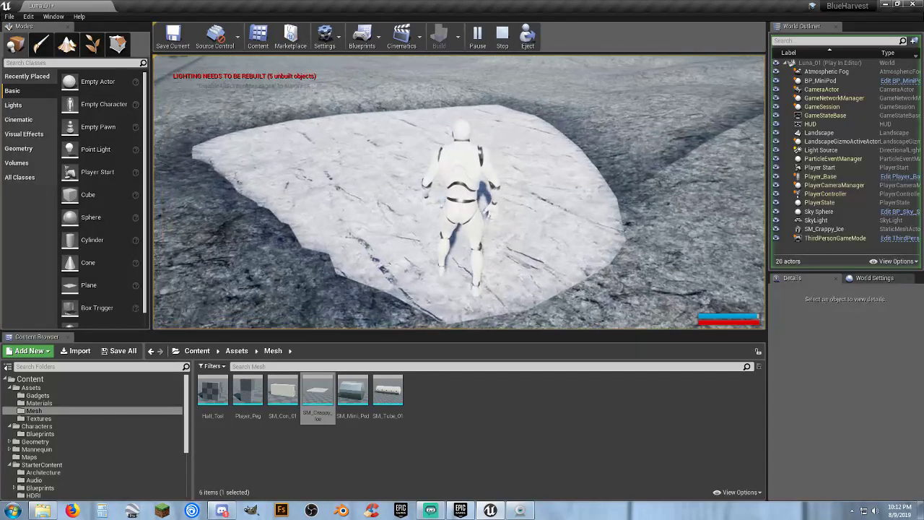
{"action": "key", "text": "Escape"}
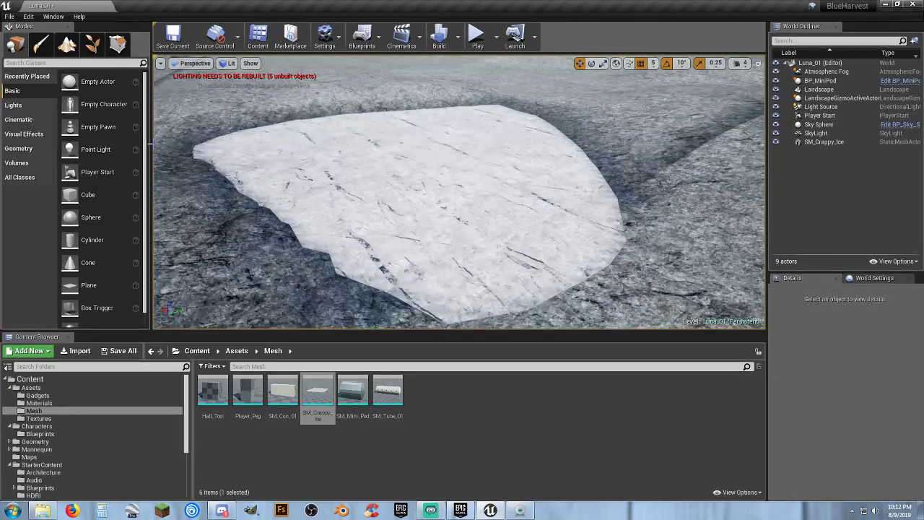
Show the contents of the Blueprints folder under Characters.
{"action": "right_click_drag", "start_coordinate": [408, 153], "coordinate": [365, 119]}
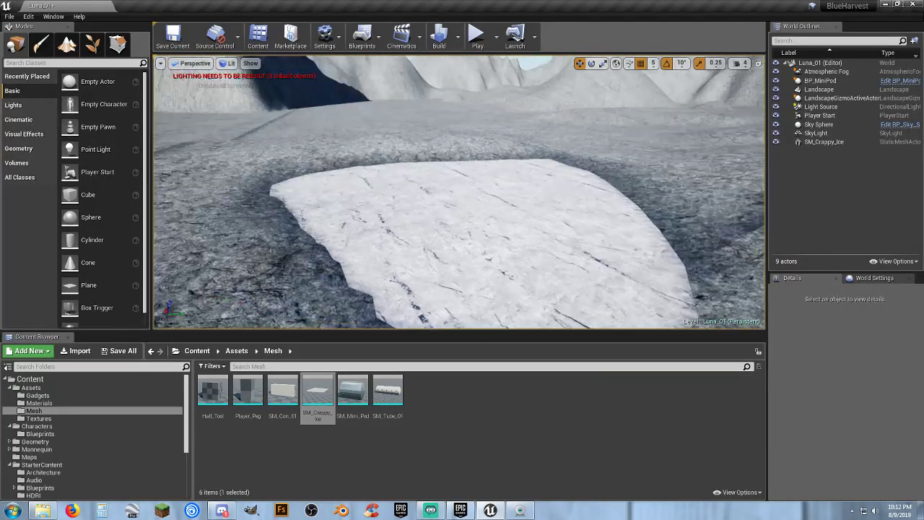
{"action": "left_click", "coordinate": [535, 398]}
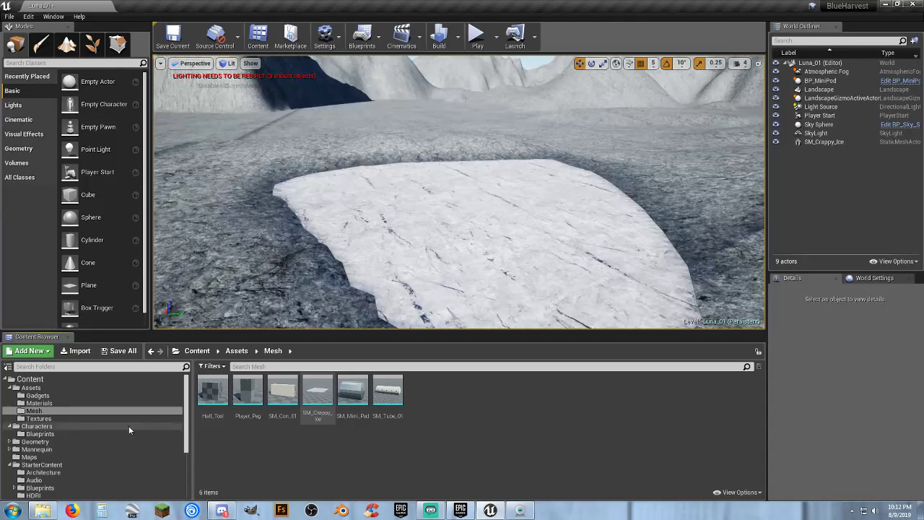
{"action": "left_click", "coordinate": [47, 437]}
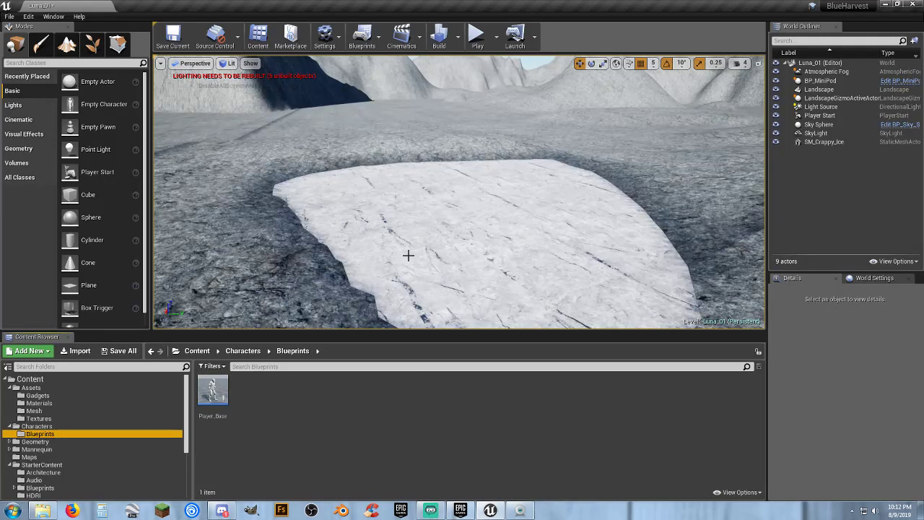
Open the Player_Base blueprint and add a Scene component named Build Point to the character.
{"action": "double_click", "coordinate": [213, 392]}
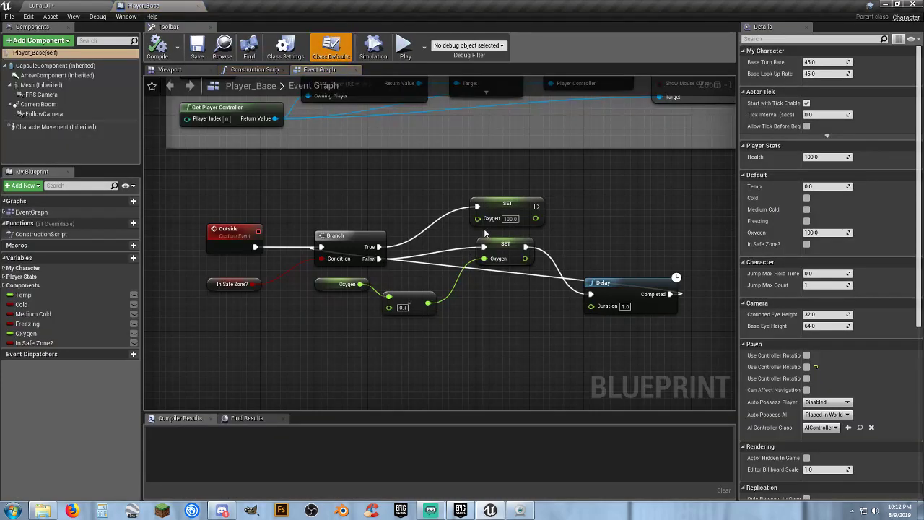
{"action": "left_click", "coordinate": [171, 70]}
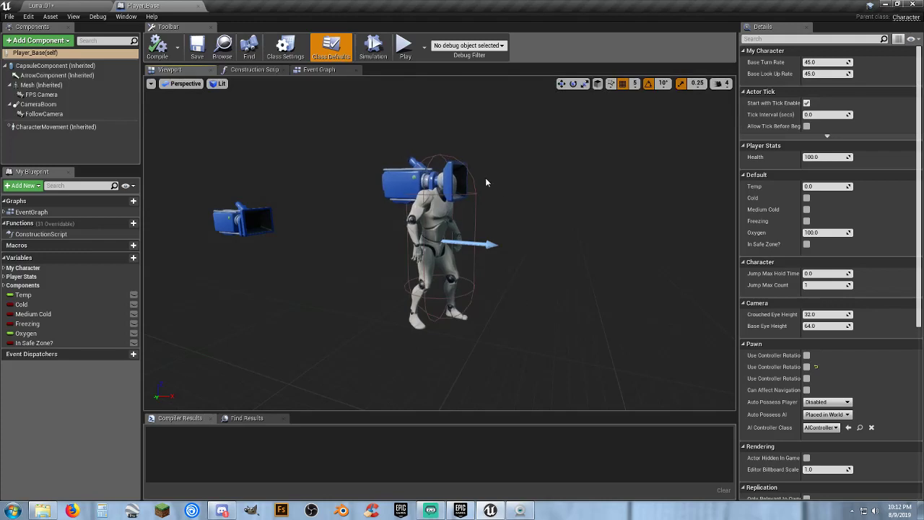
{"action": "scroll", "coordinate": [508, 206], "scroll_direction": "down", "scroll_amount": 3}
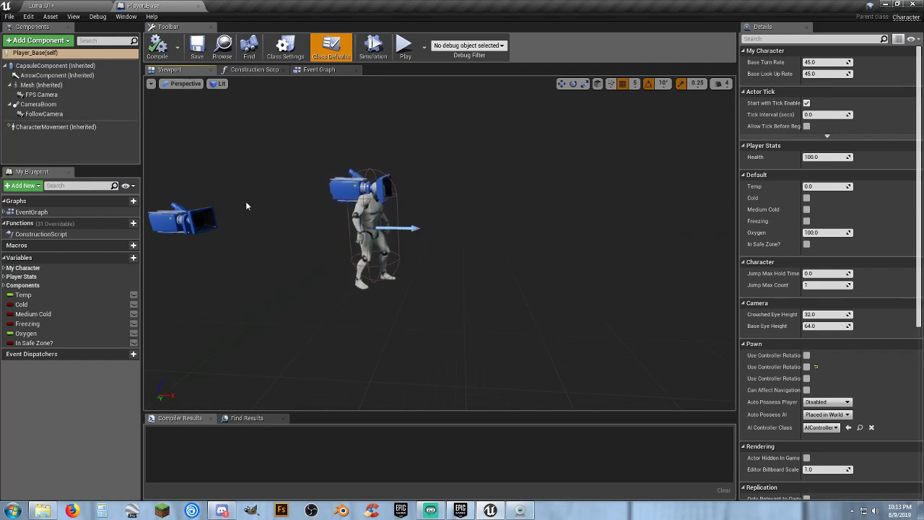
{"action": "left_click", "coordinate": [38, 41]}
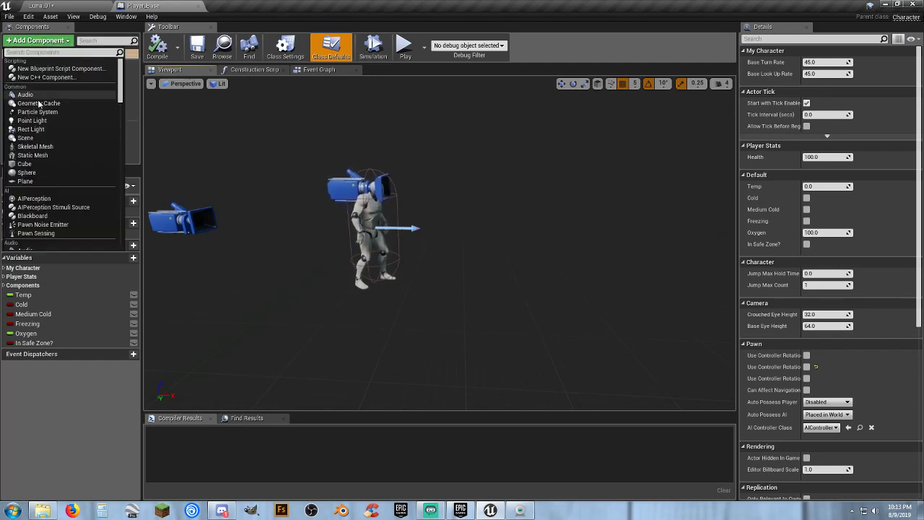
{"action": "left_click", "coordinate": [29, 138]}
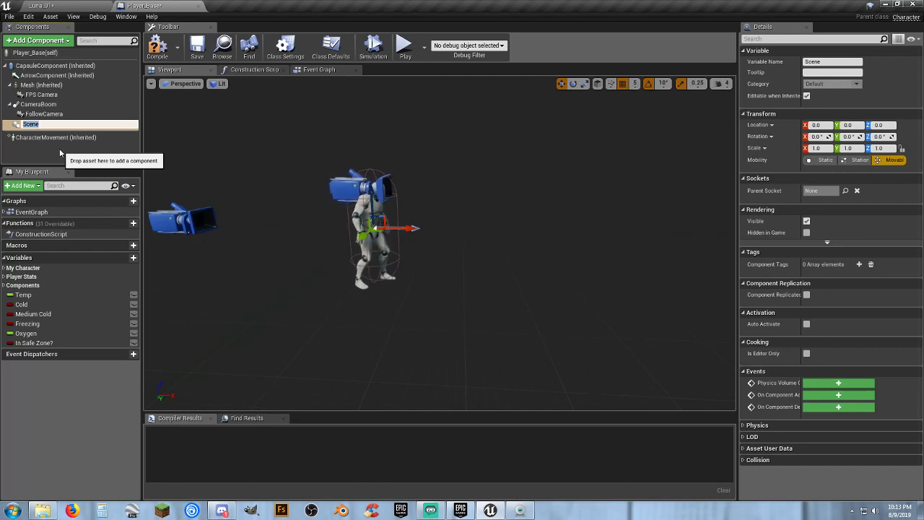
{"action": "type", "text": "B"}
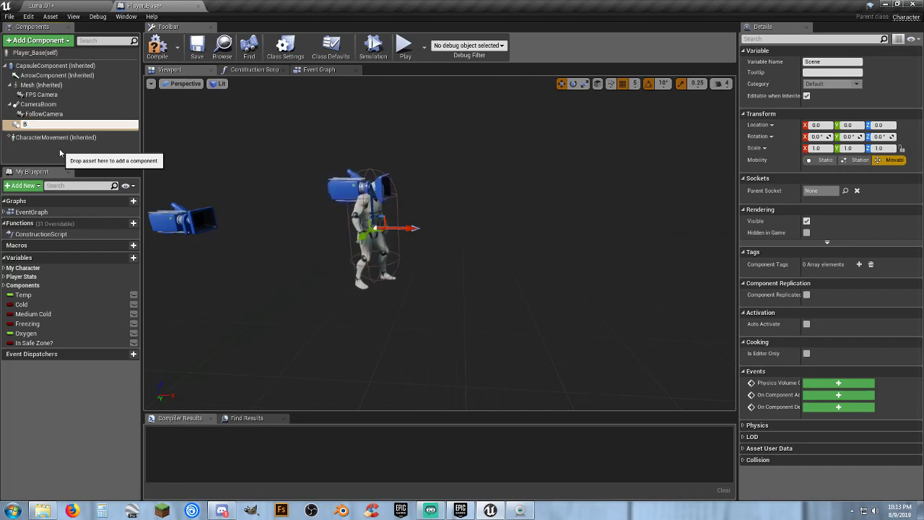
{"action": "type", "text": "uild Point"}
{"action": "key", "text": "Return"}
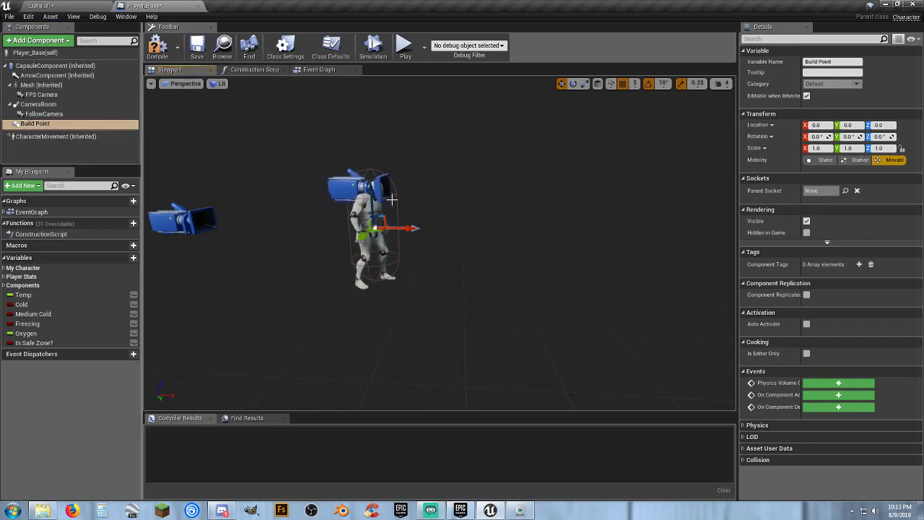
Move Build Point in front of the character at ground level to X 200, Z -100, and compile and save the blueprint.
{"action": "left_click_drag", "start_coordinate": [405, 228], "coordinate": [494, 237]}
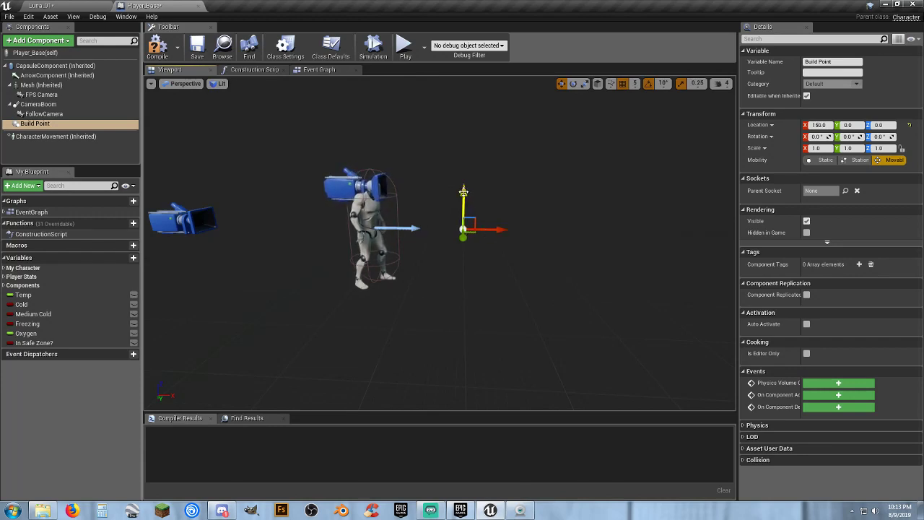
{"action": "left_click_drag", "start_coordinate": [467, 193], "coordinate": [456, 252]}
{"action": "right_click_drag", "start_coordinate": [456, 238], "coordinate": [480, 220]}
{"action": "key", "text": "w"}
{"action": "key", "text": "s"}
{"action": "key", "text": "w"}
{"action": "key", "text": "s"}
{"action": "right_click_drag", "start_coordinate": [476, 317], "coordinate": [459, 268]}
{"action": "left_click_drag", "start_coordinate": [501, 304], "coordinate": [525, 304]}
{"action": "right_click_drag", "start_coordinate": [522, 329], "coordinate": [517, 326]}
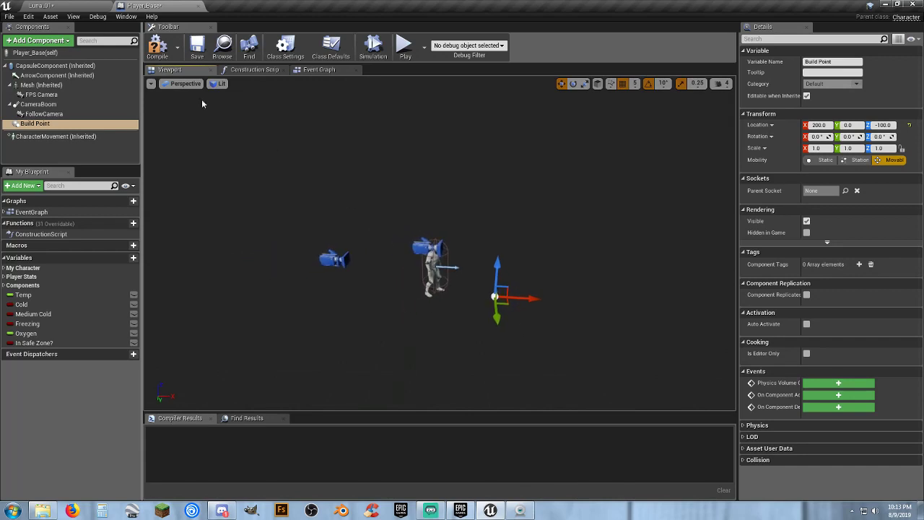
{"action": "left_click", "coordinate": [158, 47]}
{"action": "left_click", "coordinate": [197, 47]}
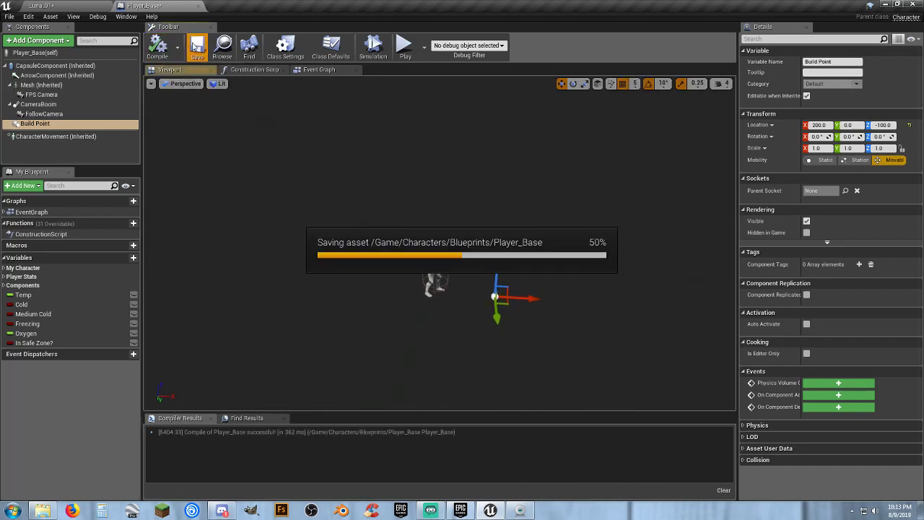
Play-test the Luna_01 level briefly, running and jumping with the character, and stop the session.
{"action": "left_click", "coordinate": [71, 9]}
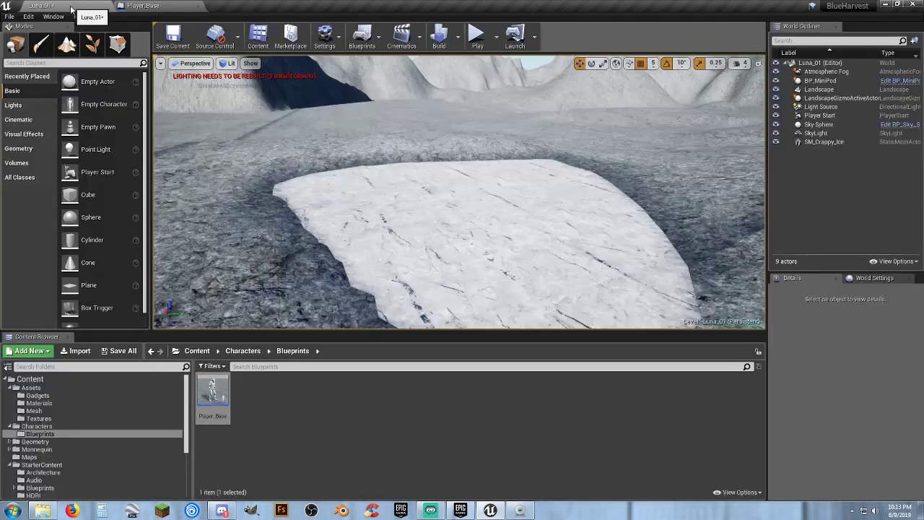
{"action": "left_click", "coordinate": [477, 36]}
{"action": "key", "text": "w"}
{"action": "key", "text": "space"}
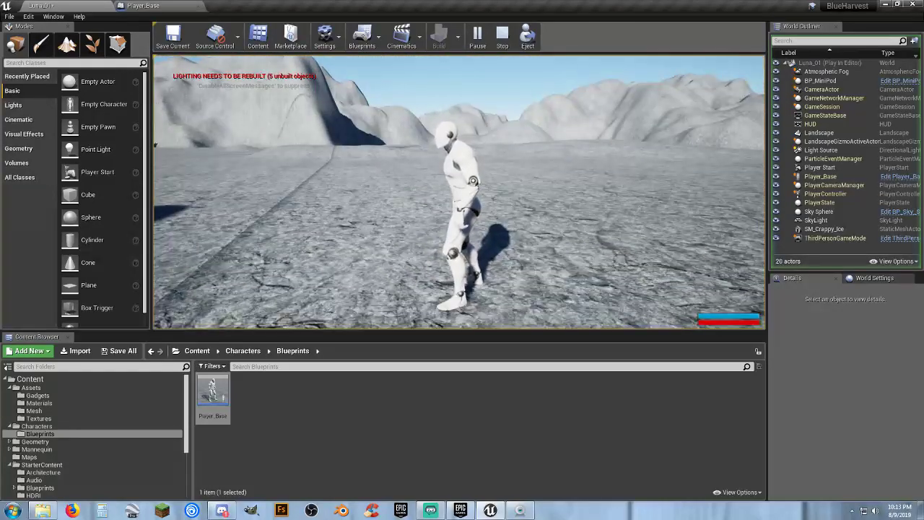
{"action": "key", "text": "shift+F1"}
{"action": "key", "text": "Escape"}
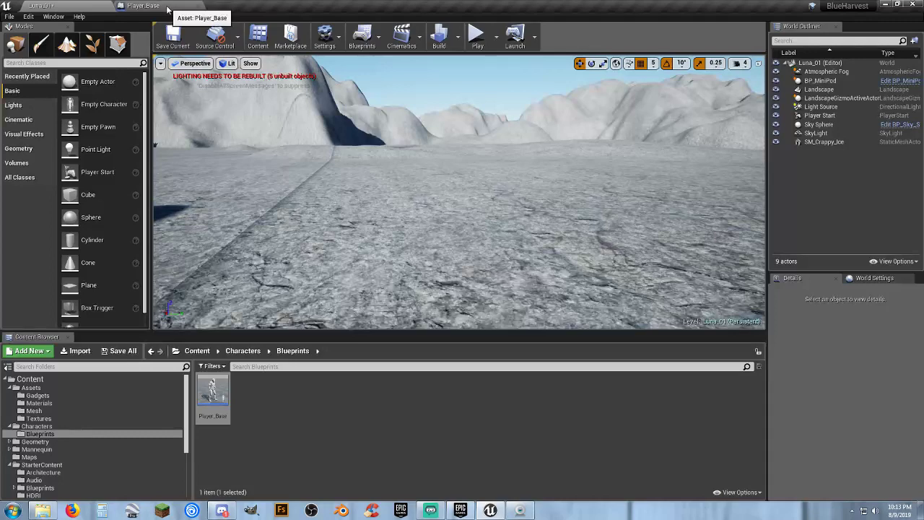
In Player_Base's event graph, wrap the Outside event's oxygen nodes in a comment box titled OUTSIDE.
{"action": "left_click", "coordinate": [143, 6]}
{"action": "left_click", "coordinate": [319, 69]}
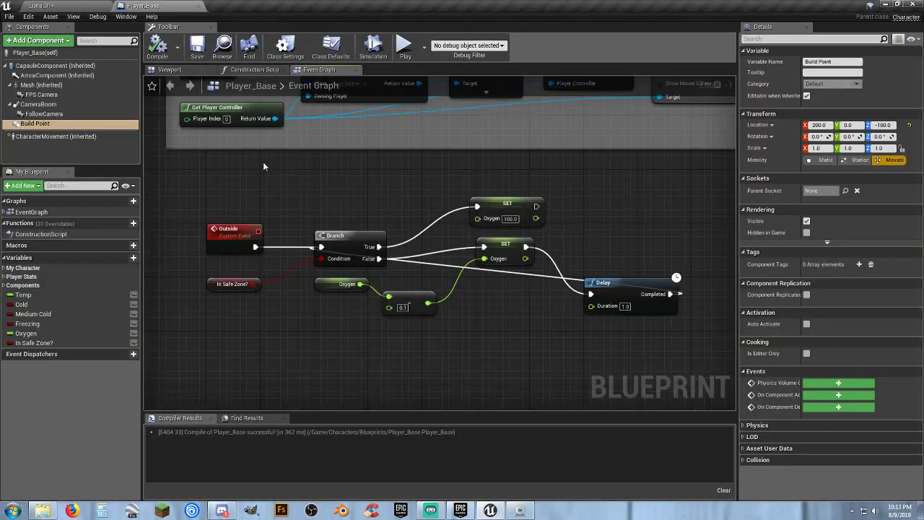
{"action": "scroll", "coordinate": [350, 314], "scroll_direction": "up", "scroll_amount": 2}
{"action": "scroll", "coordinate": [478, 299], "scroll_direction": "down", "scroll_amount": 5}
{"action": "right_click_drag", "start_coordinate": [350, 314], "coordinate": [495, 318]}
{"action": "scroll", "coordinate": [433, 276], "scroll_direction": "up", "scroll_amount": 4}
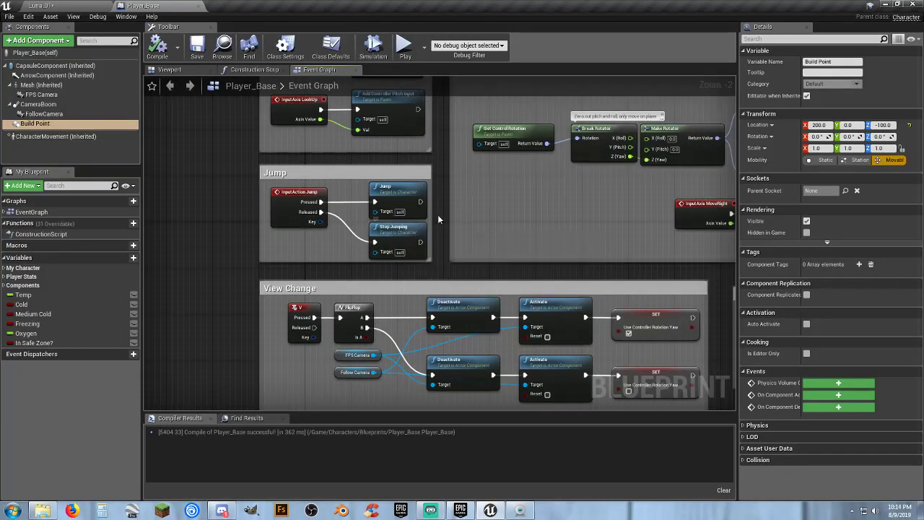
{"action": "right_click_drag", "start_coordinate": [438, 215], "coordinate": [162, 128]}
{"action": "right_click_drag", "start_coordinate": [418, 300], "coordinate": [299, 156]}
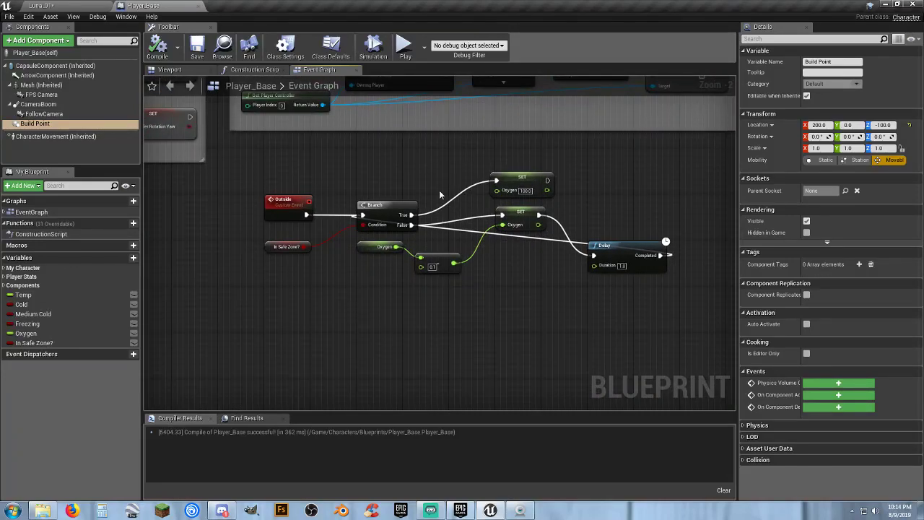
{"action": "left_click_drag", "start_coordinate": [667, 314], "coordinate": [260, 179]}
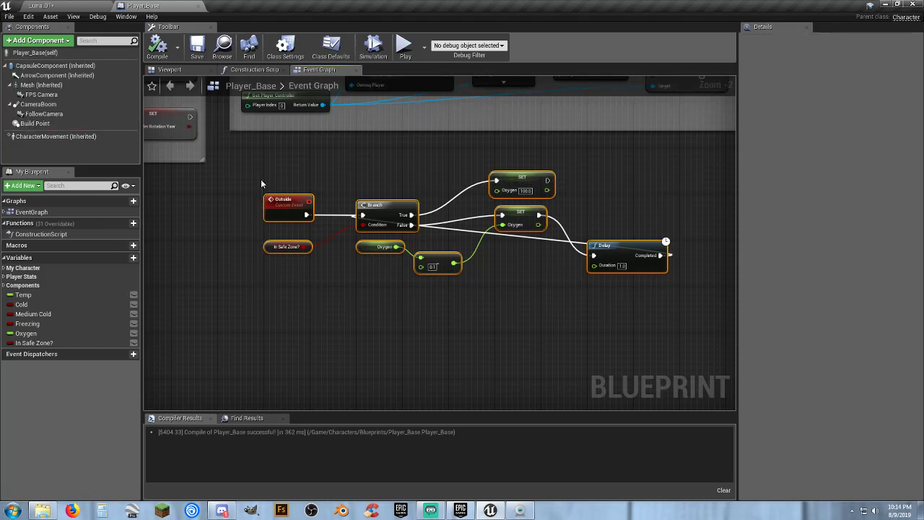
{"action": "type", "text": "c"}
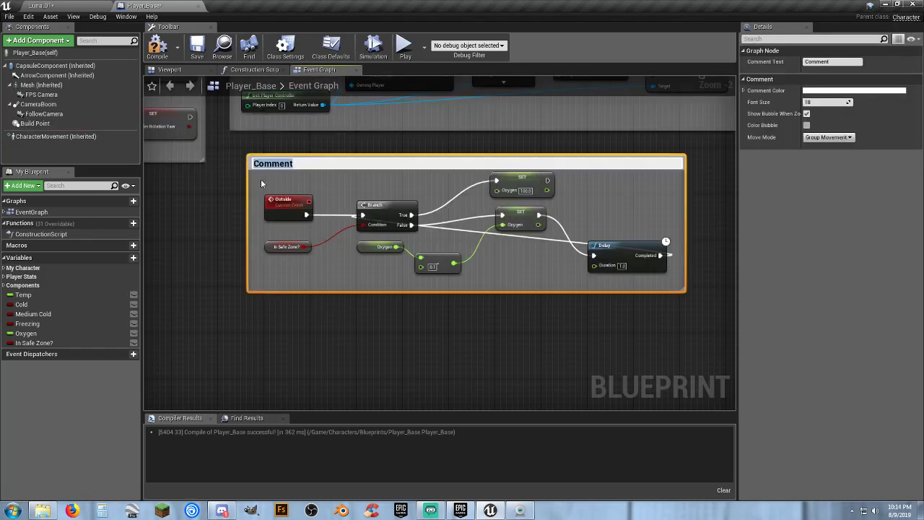
{"action": "type", "text": "OUTSIDE"}
{"action": "key", "text": "Return"}
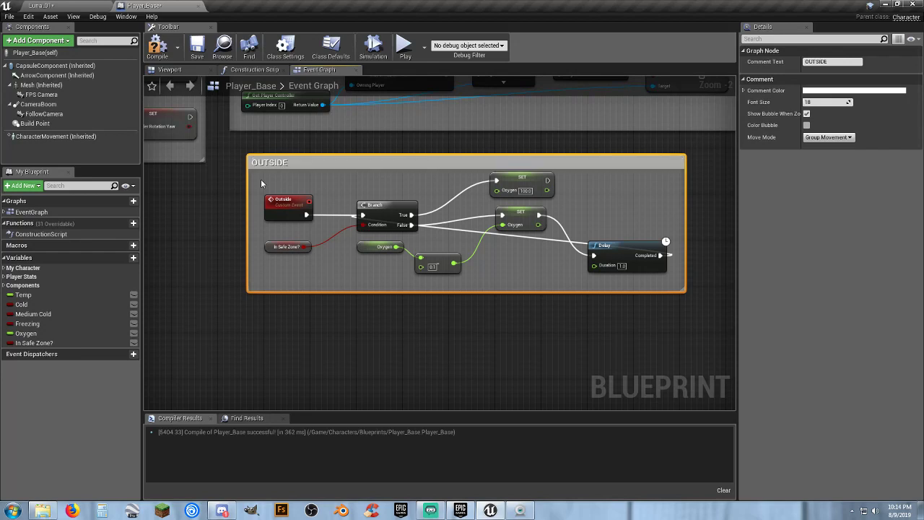
Nudge the OUTSIDE comment group slightly to the left in the graph, and compile and save the blueprint.
{"action": "left_click_drag", "start_coordinate": [333, 161], "coordinate": [304, 160]}
{"action": "left_click", "coordinate": [294, 347]}
{"action": "right_click_drag", "start_coordinate": [294, 347], "coordinate": [671, 295]}
{"action": "right_click_drag", "start_coordinate": [315, 247], "coordinate": [398, 260]}
{"action": "left_click", "coordinate": [157, 47]}
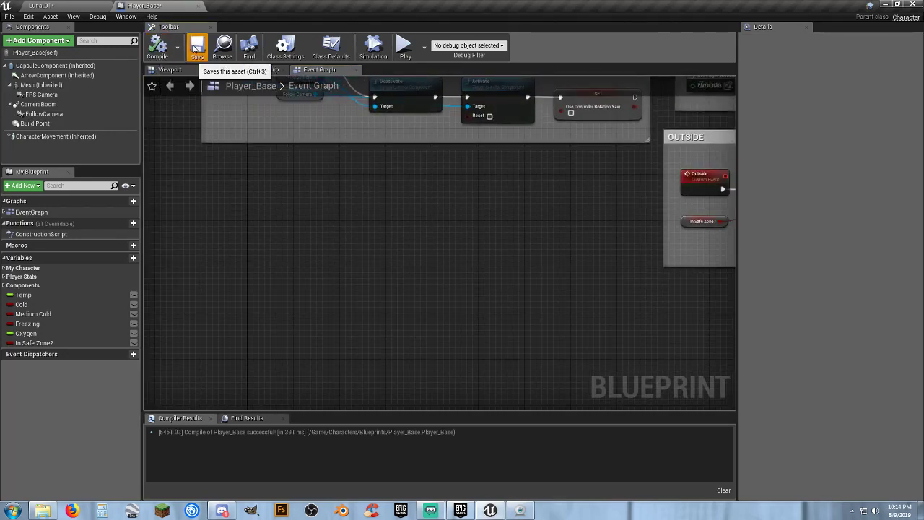
Return to the Luna_01 level, show the contents of the Assets Mesh folder, and save all modified content.
{"action": "left_click", "coordinate": [70, 5]}
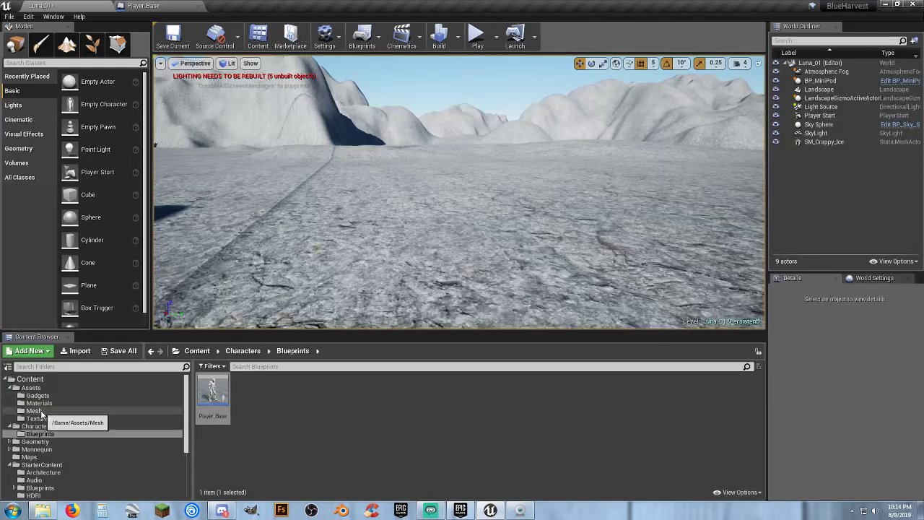
{"action": "left_click", "coordinate": [34, 409]}
{"action": "left_click", "coordinate": [434, 431]}
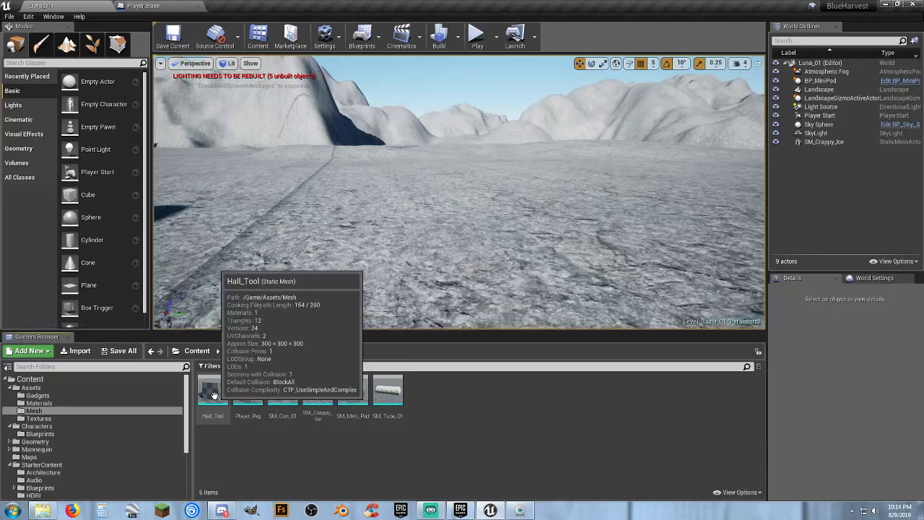
{"action": "right_click_drag", "start_coordinate": [369, 262], "coordinate": [217, 230]}
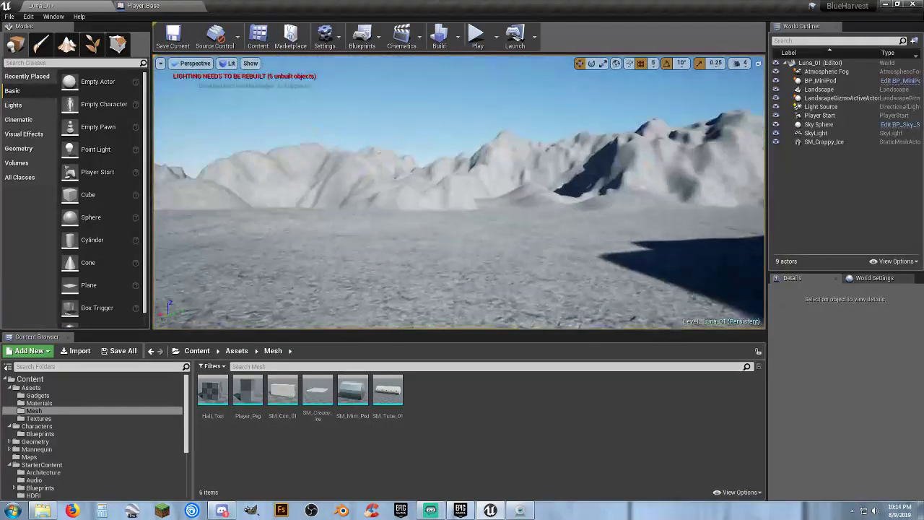
{"action": "left_click", "coordinate": [134, 353]}
{"action": "left_click", "coordinate": [549, 344]}
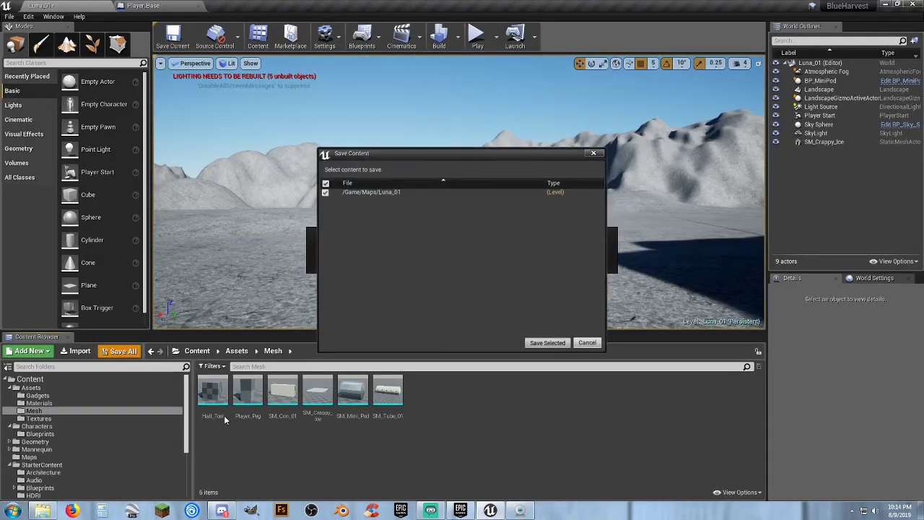
Open the BuildMap level and place the Hall_Tool and Player_Peg meshes on the checkered ground.
{"action": "left_click", "coordinate": [47, 461]}
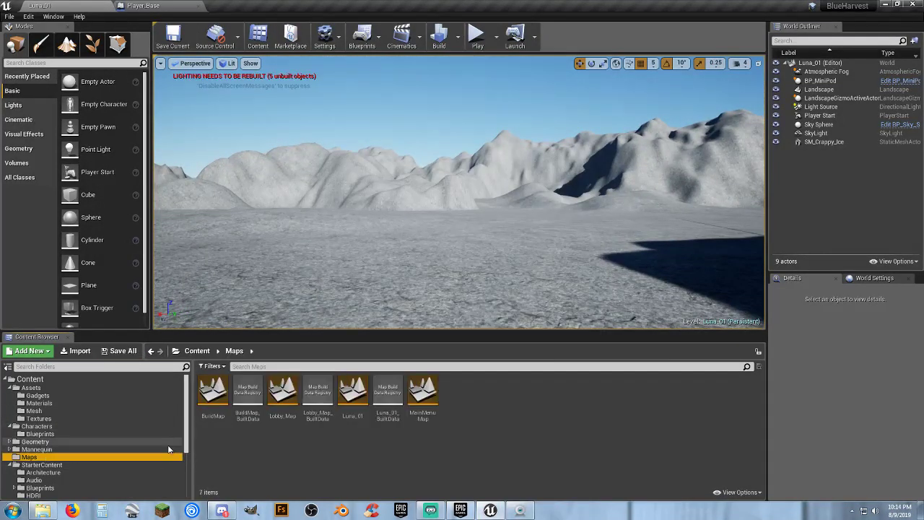
{"action": "double_click", "coordinate": [213, 395]}
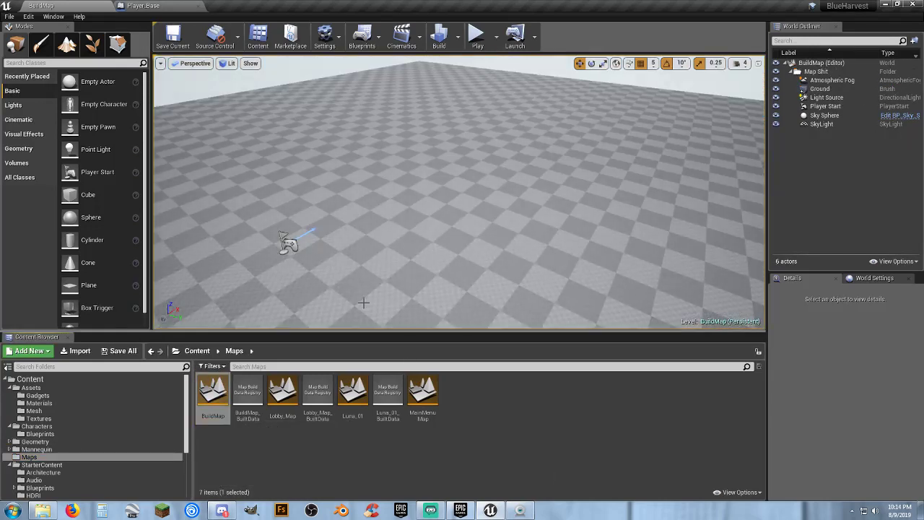
{"action": "left_click", "coordinate": [158, 408]}
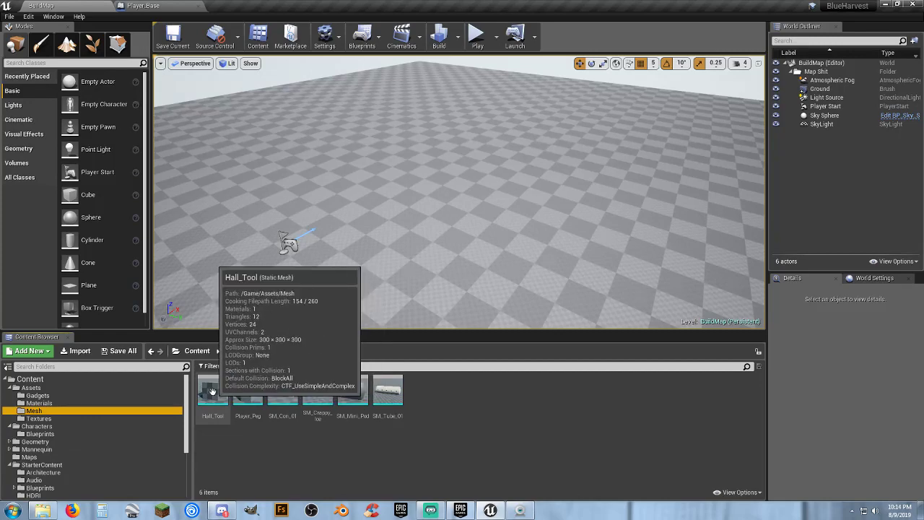
{"action": "left_click_drag", "start_coordinate": [212, 391], "coordinate": [433, 210]}
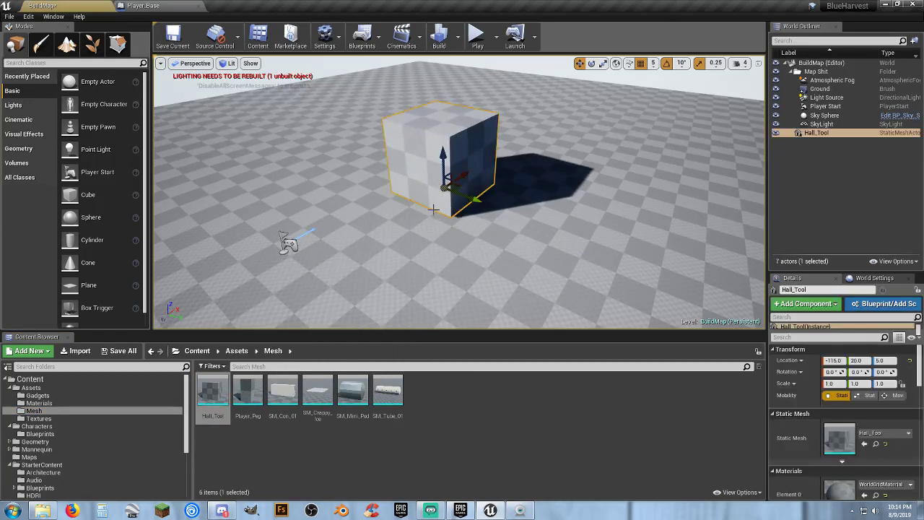
{"action": "left_click_drag", "start_coordinate": [247, 390], "coordinate": [563, 250]}
Play-test BuildMap, walking the character around the Player_Peg to compare its size with the character, and stop the session.
{"action": "left_click", "coordinate": [477, 34]}
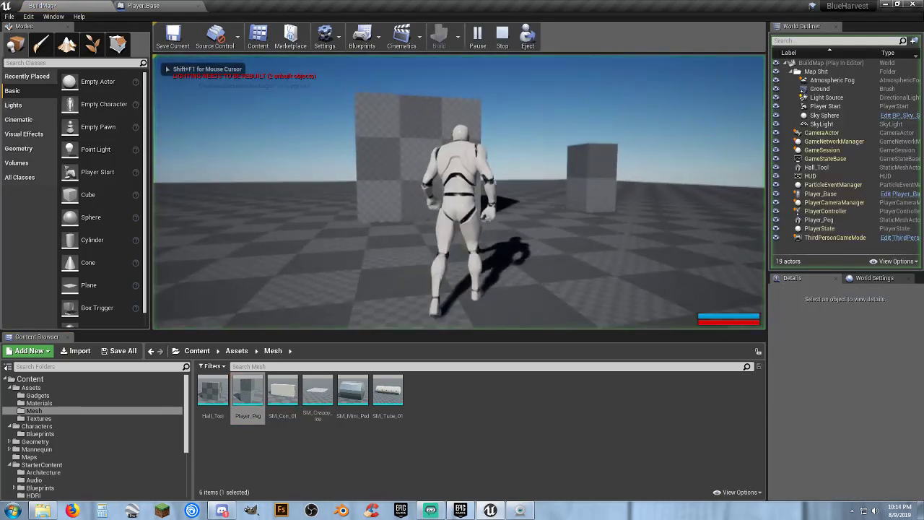
{"action": "key", "text": "w"}
{"action": "key", "text": "d"}
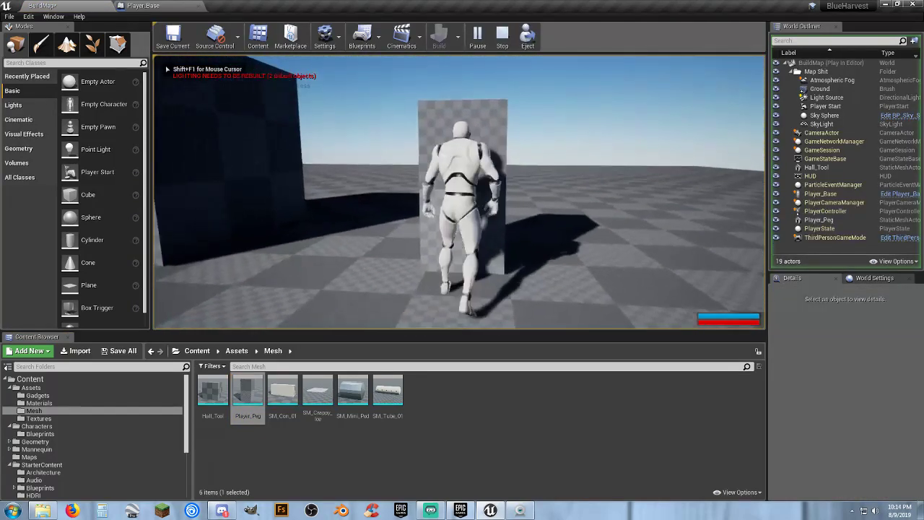
{"action": "key", "text": "w"}
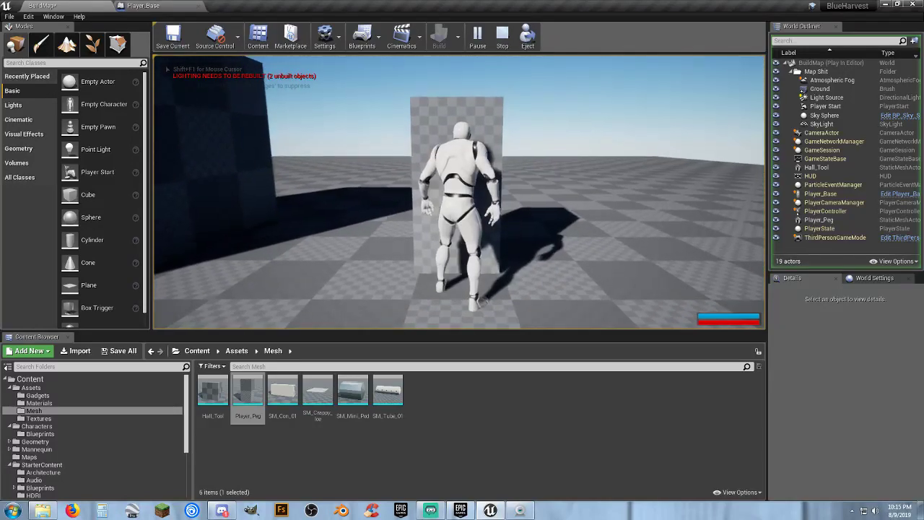
{"action": "key", "text": "d"}
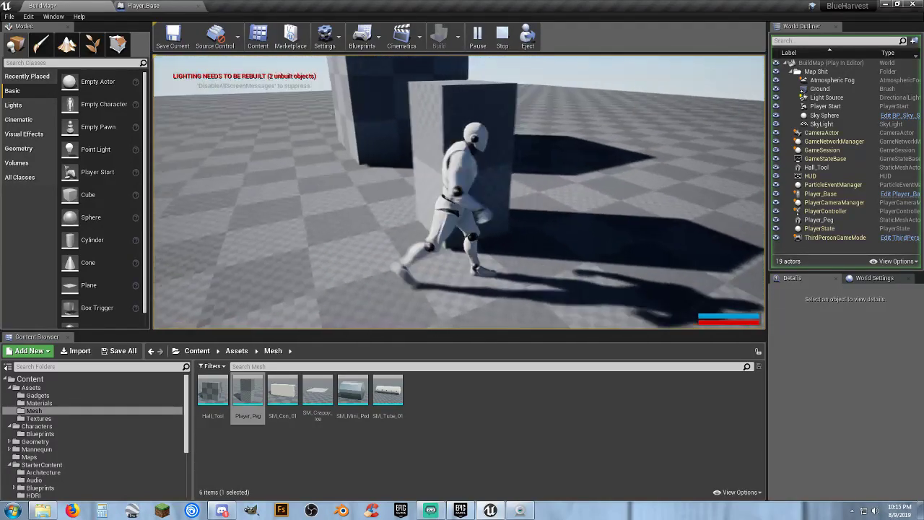
{"action": "key", "text": "w"}
{"action": "key", "text": "space"}
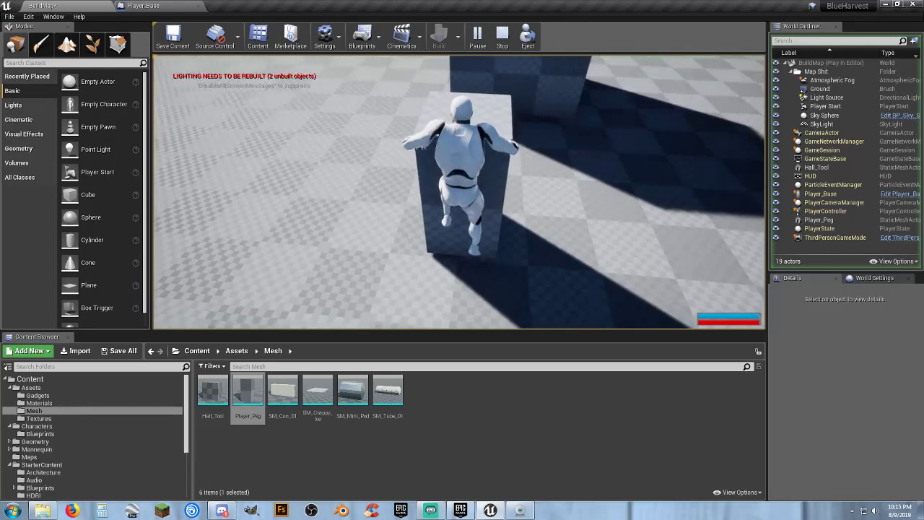
{"action": "key", "text": "a"}
{"action": "key", "text": "w"}
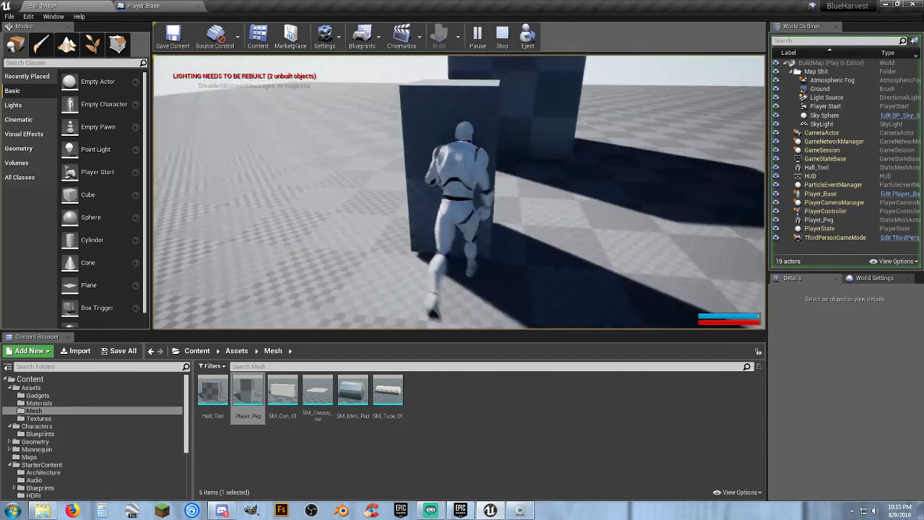
{"action": "key", "text": "a"}
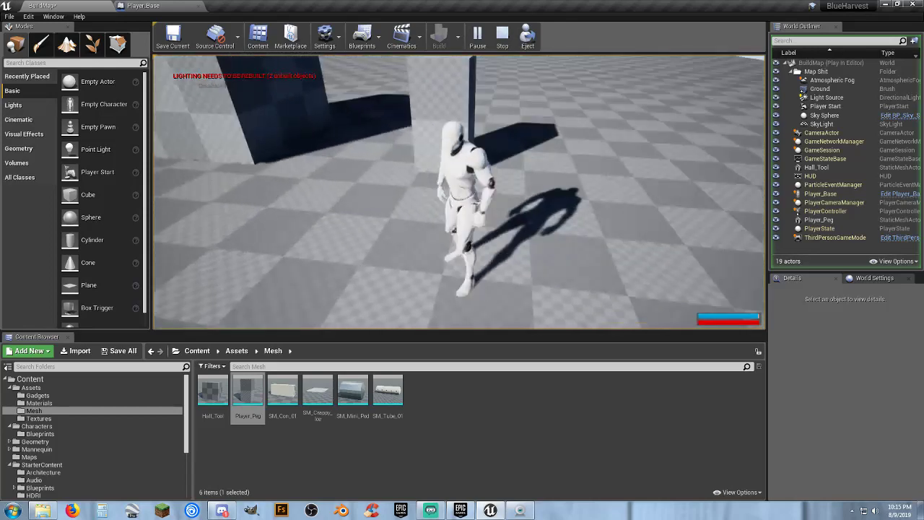
{"action": "key", "text": "Escape"}
Align the Player_Peg with the floor grid by moving it to X -250, Y 450.
{"action": "left_click", "coordinate": [451, 112]}
{"action": "key", "text": "w"}
{"action": "right_click_drag", "start_coordinate": [452, 113], "coordinate": [490, 173]}
{"action": "right_click_drag", "start_coordinate": [505, 106], "coordinate": [505, 97]}
{"action": "key", "text": "s"}
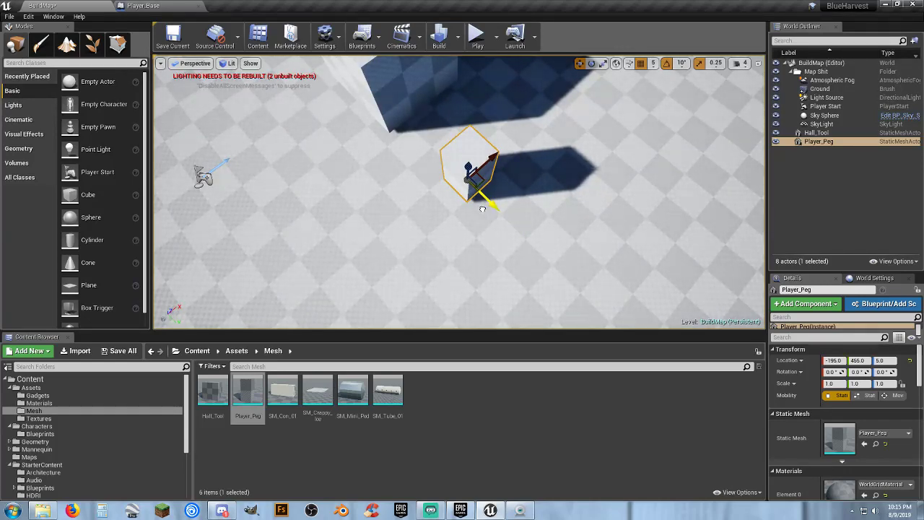
{"action": "key", "text": "w"}
{"action": "right_click_drag", "start_coordinate": [470, 214], "coordinate": [538, 193]}
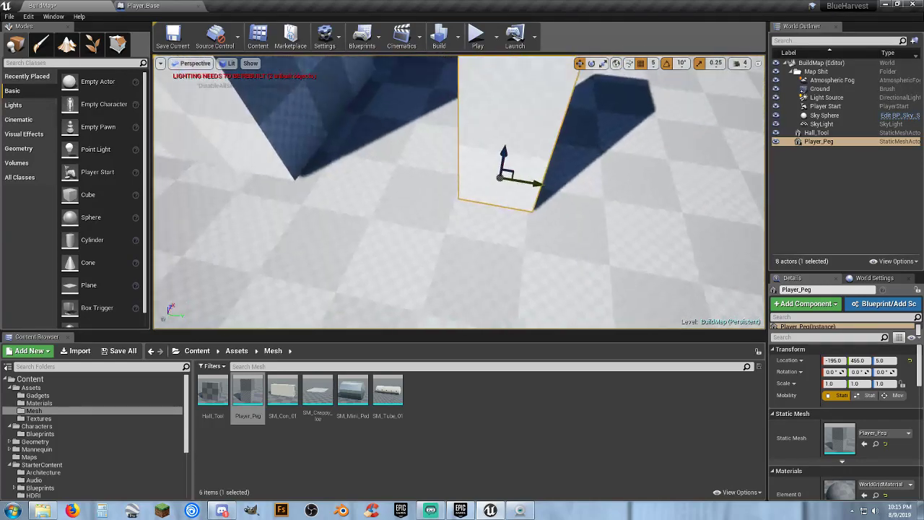
{"action": "left_click_drag", "start_coordinate": [532, 185], "coordinate": [529, 184]}
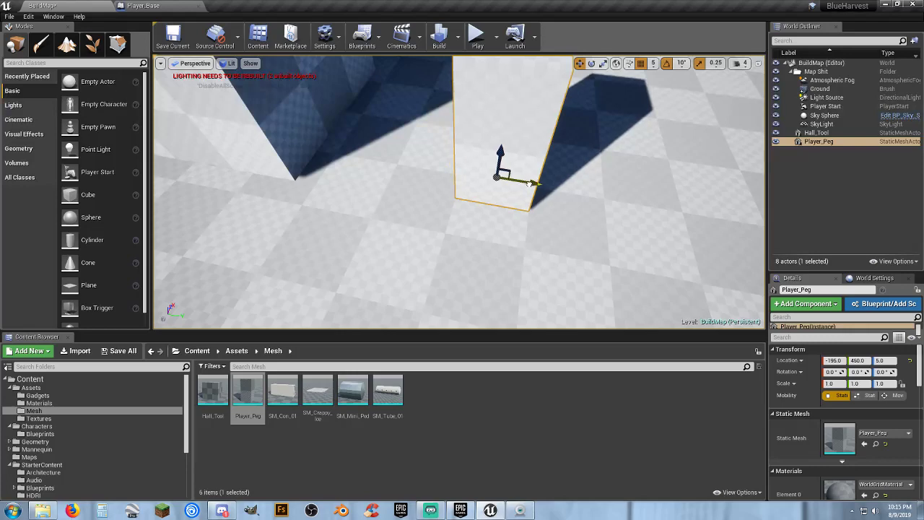
{"action": "key", "text": "d"}
{"action": "right_click_drag", "start_coordinate": [532, 193], "coordinate": [411, 177]}
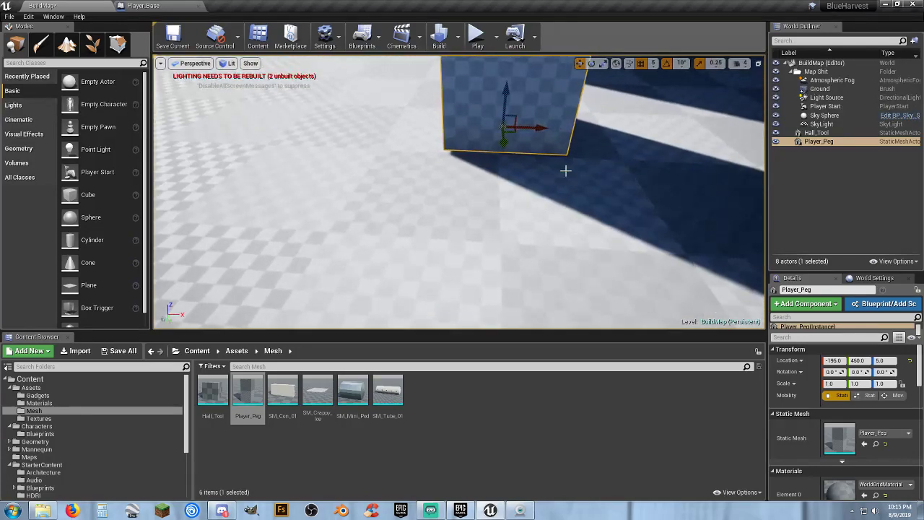
{"action": "left_click_drag", "start_coordinate": [538, 128], "coordinate": [478, 125]}
Examine the Player_Peg's footprint and height against the checkered floor squares and the neighbouring Hall_Tool.
{"action": "right_click_drag", "start_coordinate": [550, 178], "coordinate": [526, 227]}
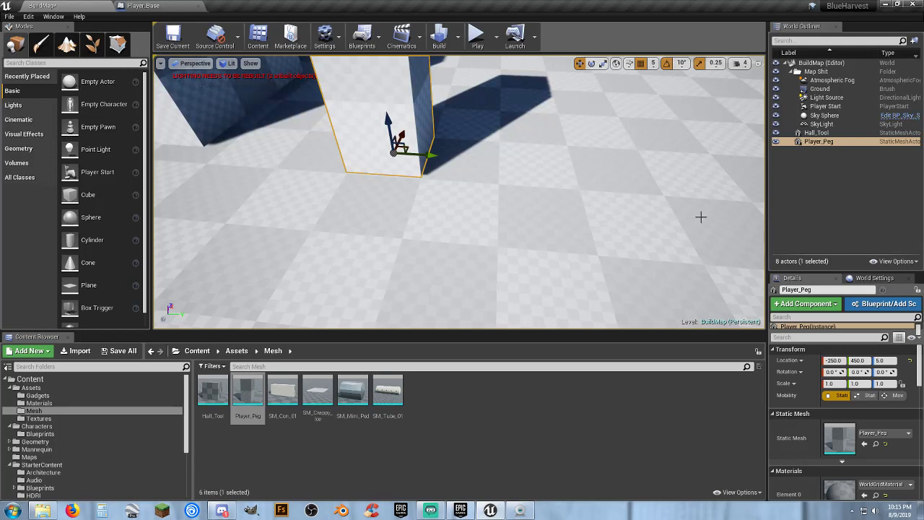
{"action": "right_click_drag", "start_coordinate": [460, 207], "coordinate": [443, 190]}
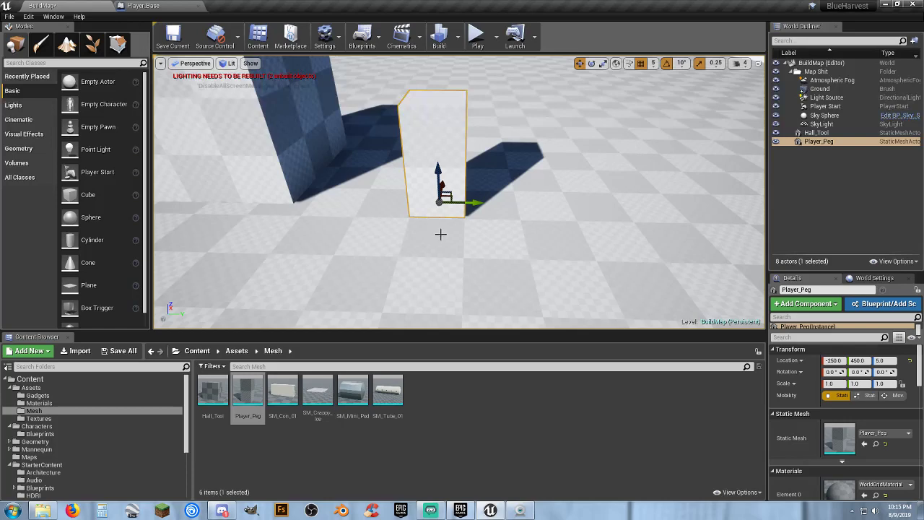
{"action": "right_click_drag", "start_coordinate": [440, 234], "coordinate": [433, 212]}
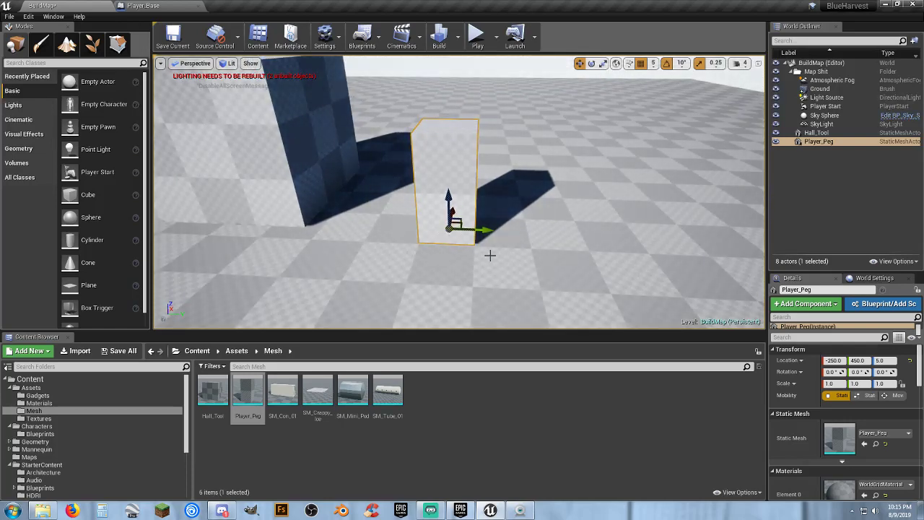
{"action": "key", "text": "d"}
{"action": "right_click_drag", "start_coordinate": [490, 255], "coordinate": [476, 207]}
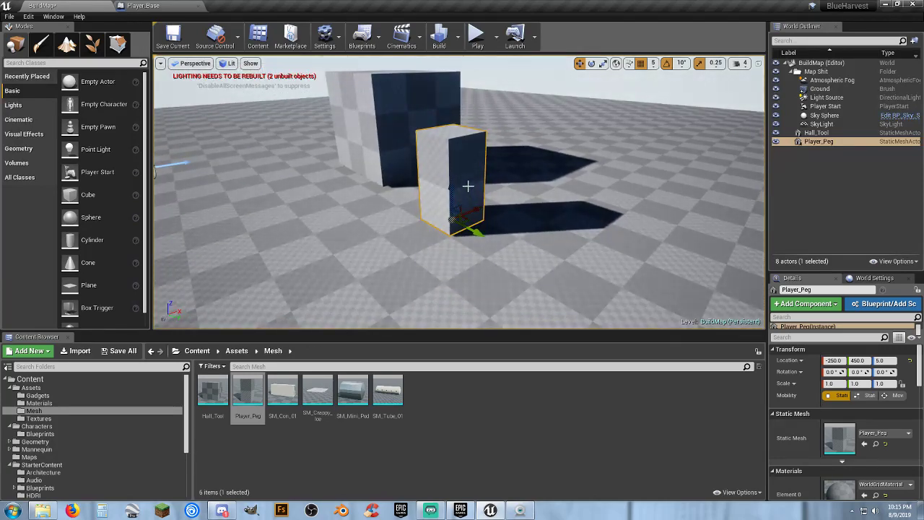
{"action": "left_click_drag", "start_coordinate": [480, 218], "coordinate": [419, 249], "text": "alt"}
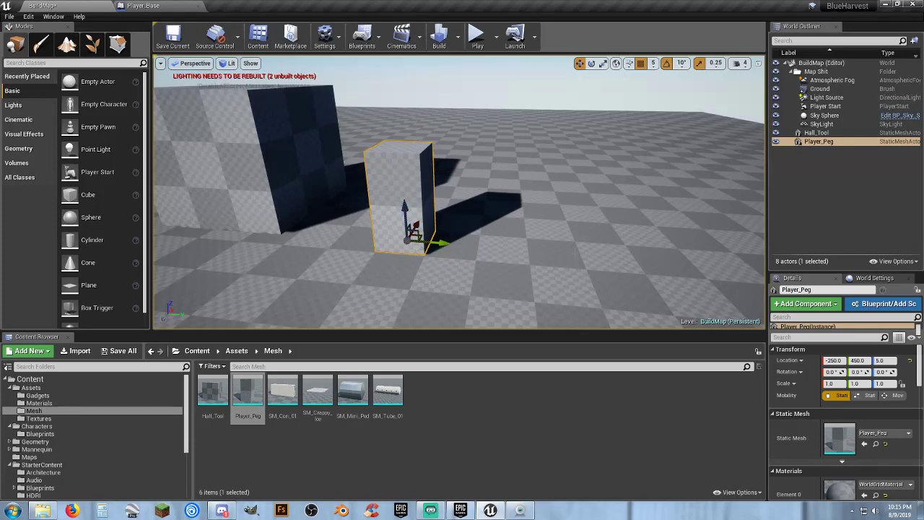
{"action": "right_click_drag", "start_coordinate": [510, 253], "coordinate": [474, 257]}
{"action": "key", "text": "w"}
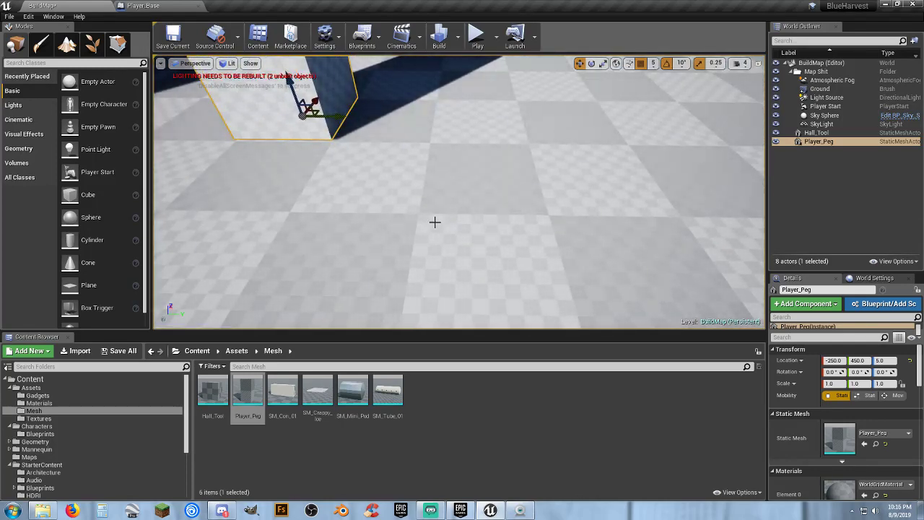
{"action": "right_click_drag", "start_coordinate": [540, 219], "coordinate": [495, 195]}
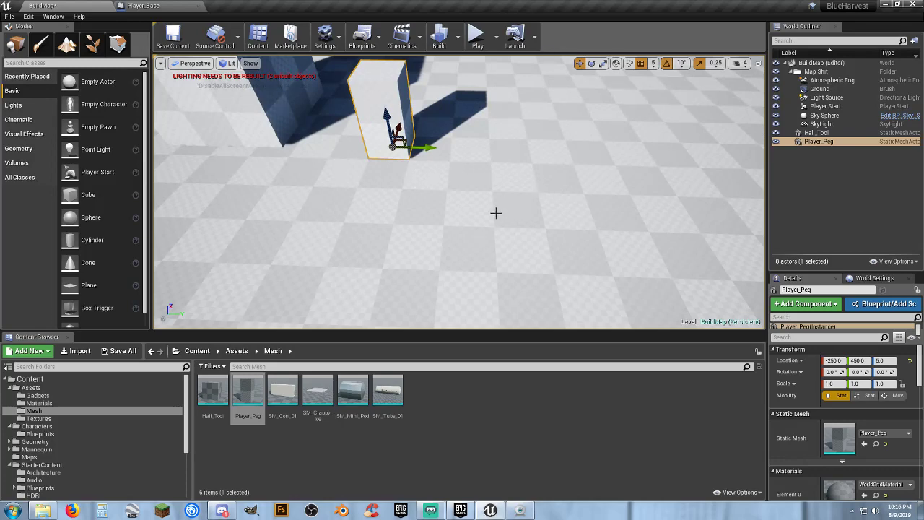
Delete the Player_Peg from the level.
{"action": "key", "text": "f"}
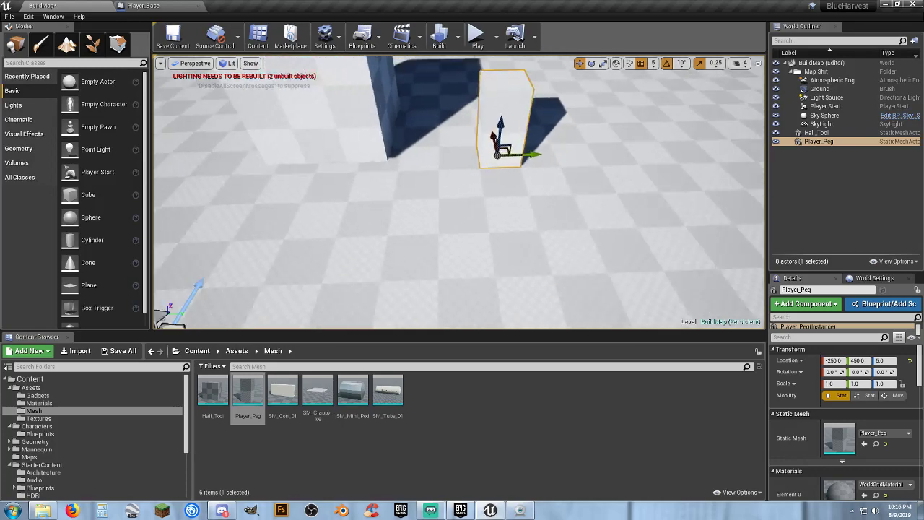
{"action": "key", "text": "Delete"}
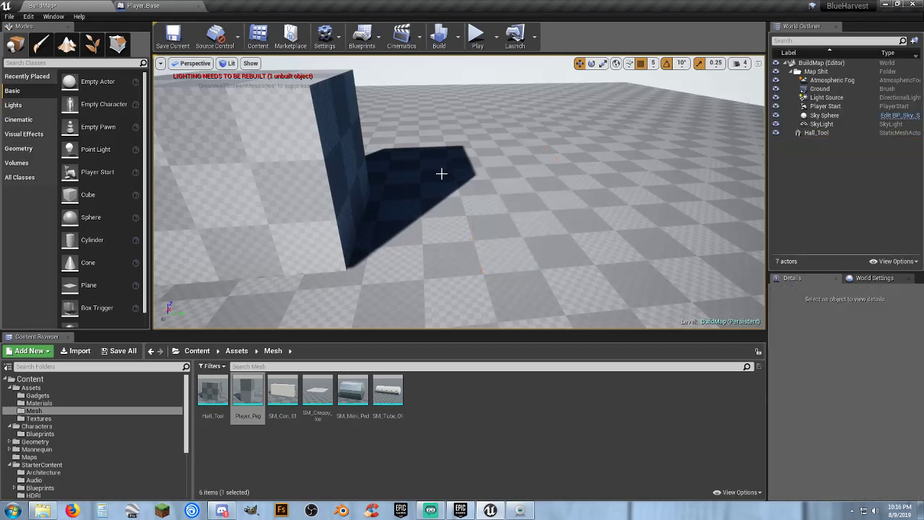
{"action": "right_click_drag", "start_coordinate": [441, 173], "coordinate": [325, 189]}
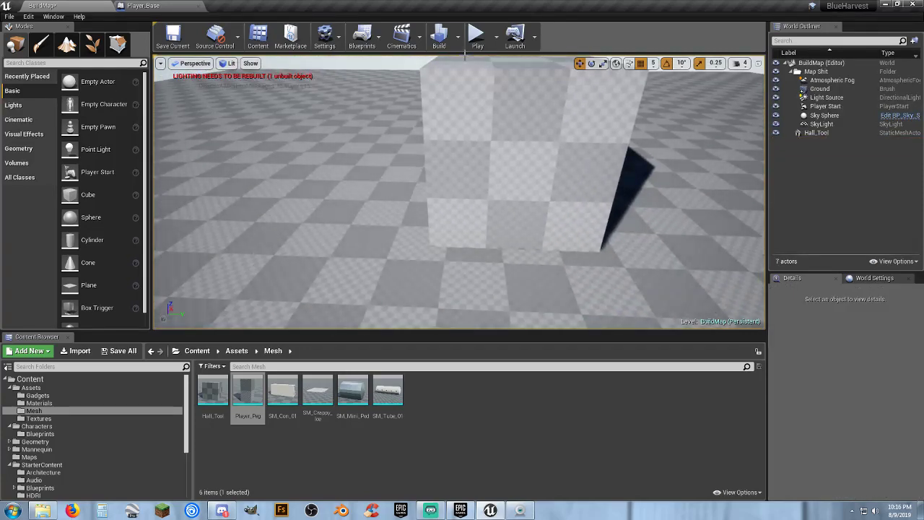
Play-test the level, running and jumping around the Hall_Tool cube to judge its scale against the character, and stop the session.
{"action": "left_click", "coordinate": [476, 34]}
{"action": "key", "text": "w"}
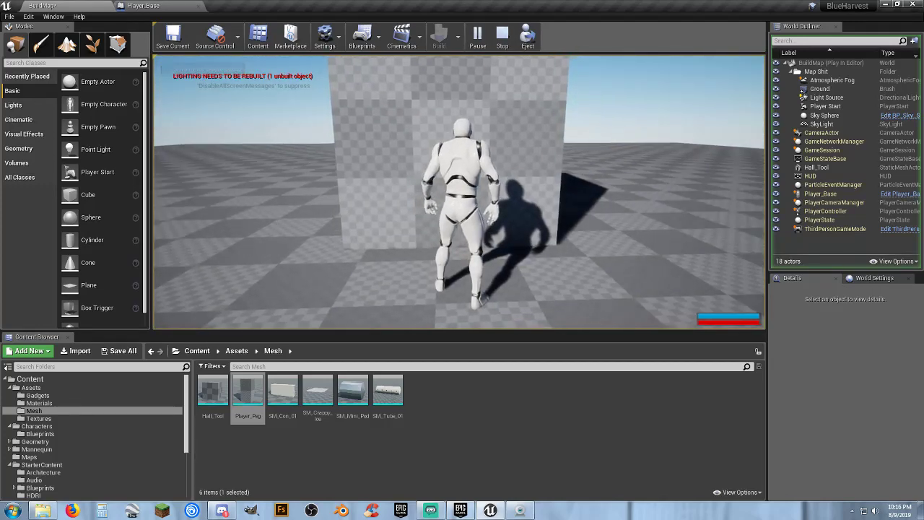
{"action": "key", "text": "w"}
{"action": "key", "text": "a"}
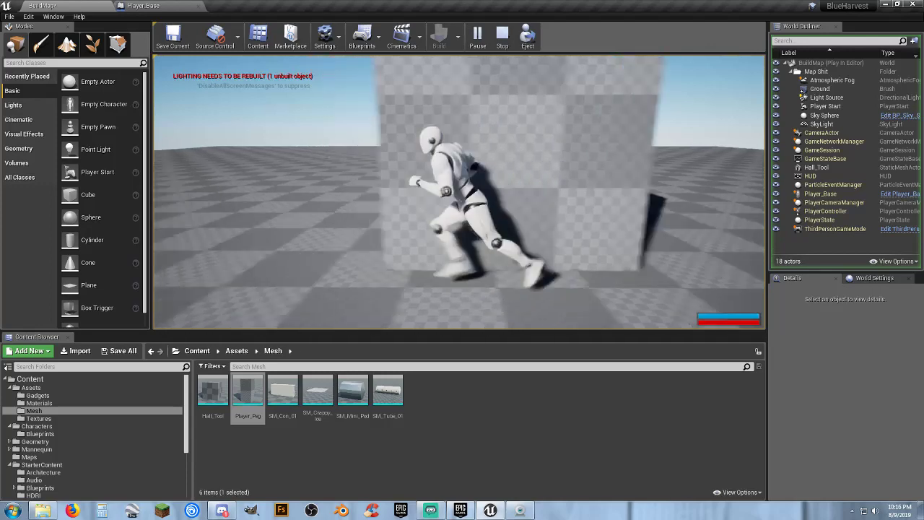
{"action": "key", "text": "s"}
{"action": "key", "text": "d"}
{"action": "key", "text": "a"}
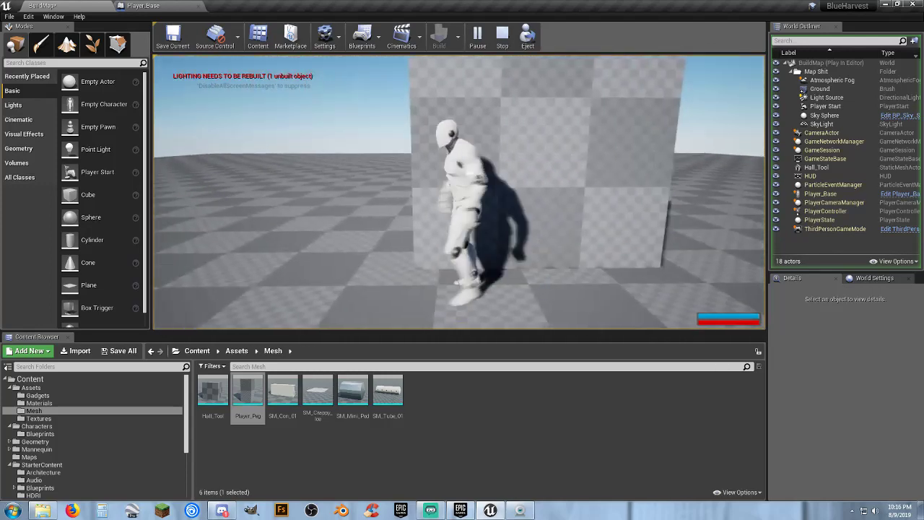
{"action": "key", "text": "d"}
{"action": "key", "text": "w"}
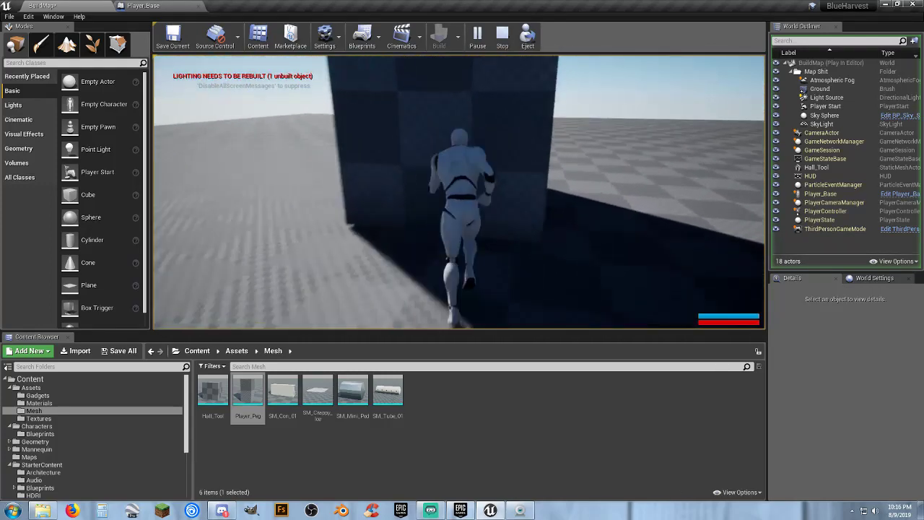
{"action": "key", "text": "a"}
{"action": "key", "text": "w"}
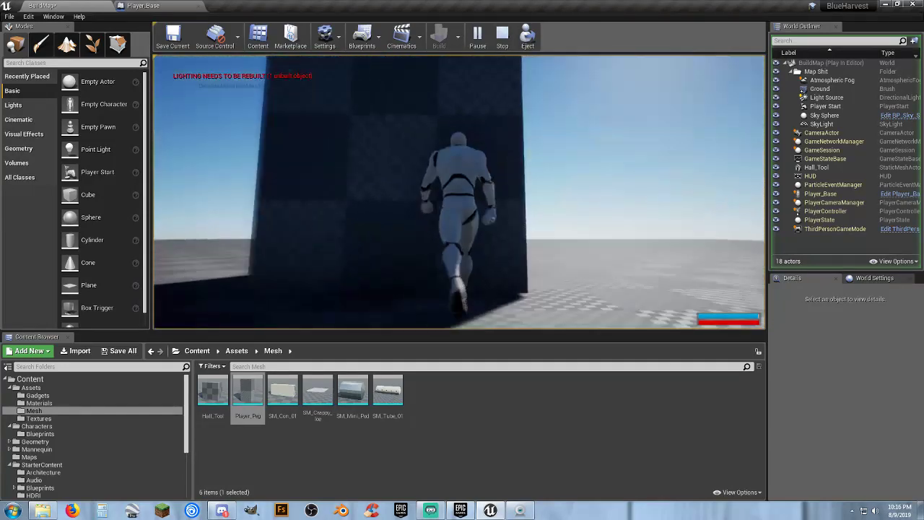
{"action": "key", "text": "space"}
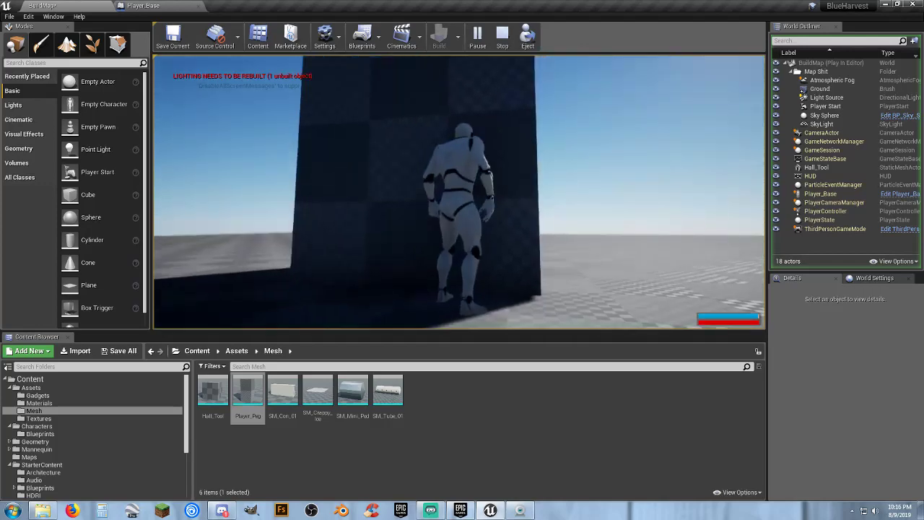
{"action": "key", "text": "space"}
{"action": "key", "text": "s"}
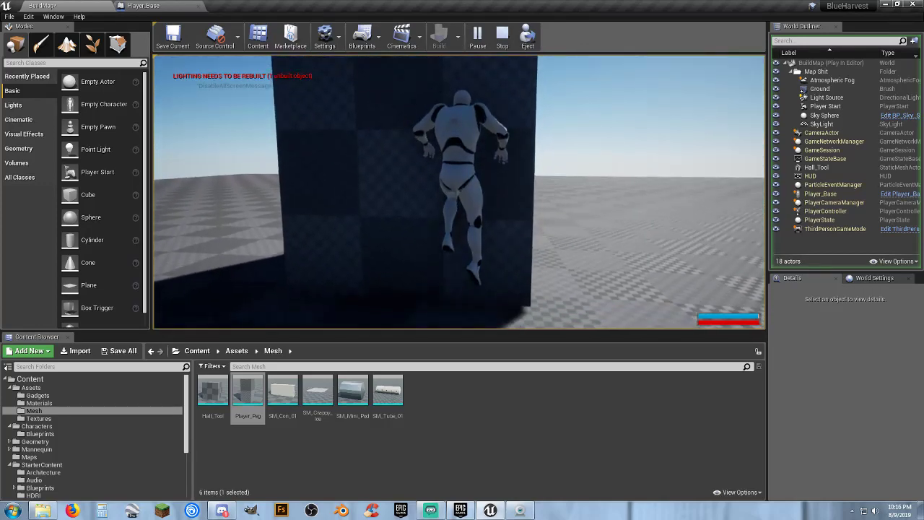
{"action": "key", "text": "d"}
{"action": "key", "text": "space"}
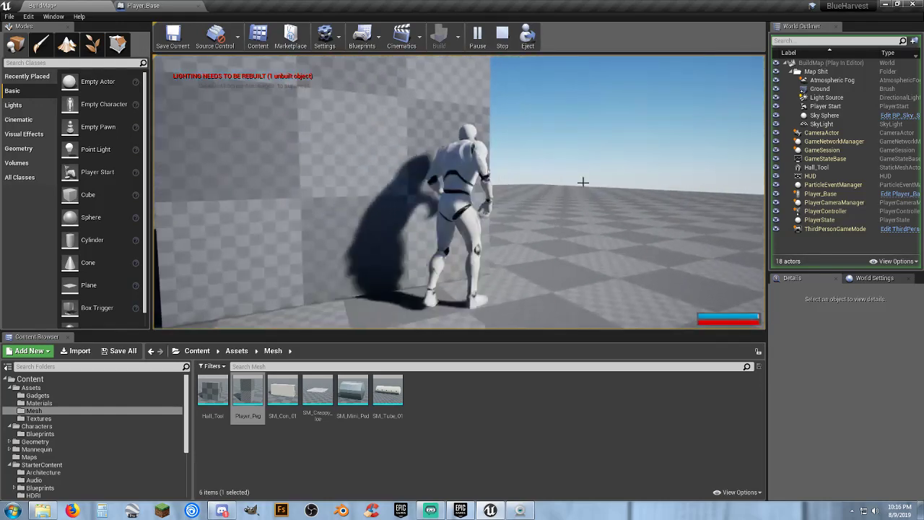
{"action": "key", "text": "Escape"}
Delete the Hall_Tool cube from the level.
{"action": "right_click_drag", "start_coordinate": [509, 212], "coordinate": [509, 130]}
{"action": "key", "text": "w"}
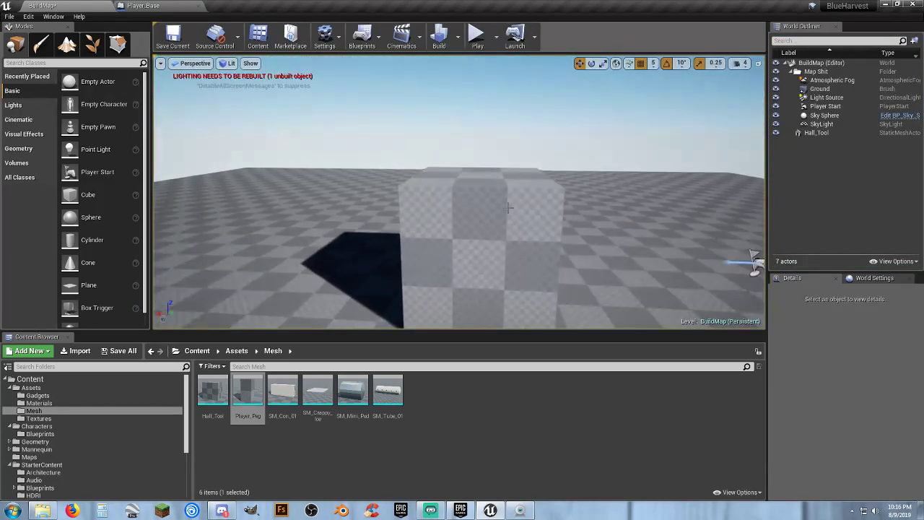
{"action": "left_click", "coordinate": [508, 212]}
{"action": "key", "text": "Delete"}
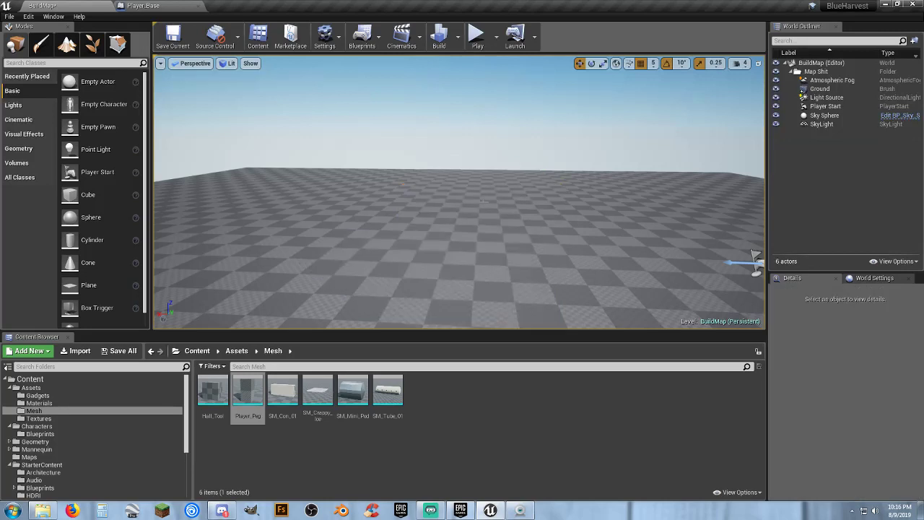
{"action": "left_click", "coordinate": [489, 410]}
{"action": "left_click", "coordinate": [212, 392]}
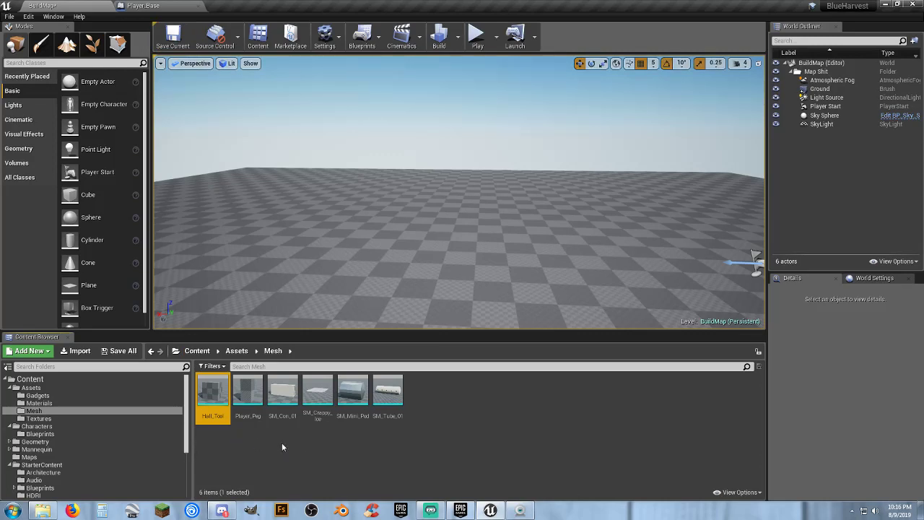
{"action": "left_click", "coordinate": [248, 404]}
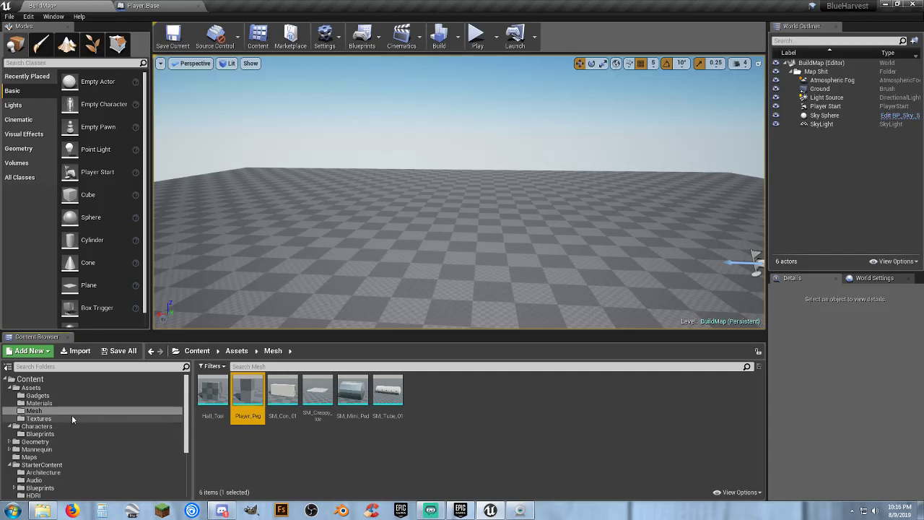
Create an Actor Blueprint named BP_O2_Gen in the Gadgets folder.
{"action": "left_click", "coordinate": [38, 396]}
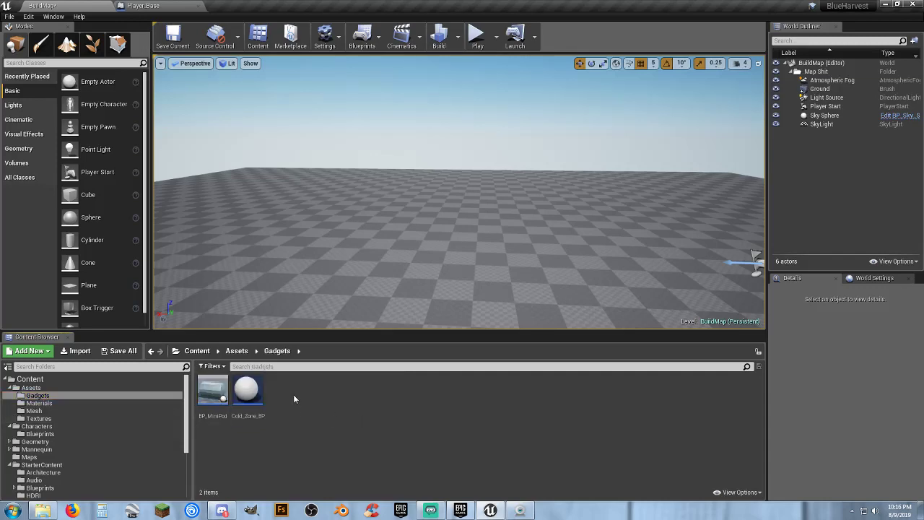
{"action": "right_click", "coordinate": [293, 394]}
{"action": "left_click", "coordinate": [345, 168]}
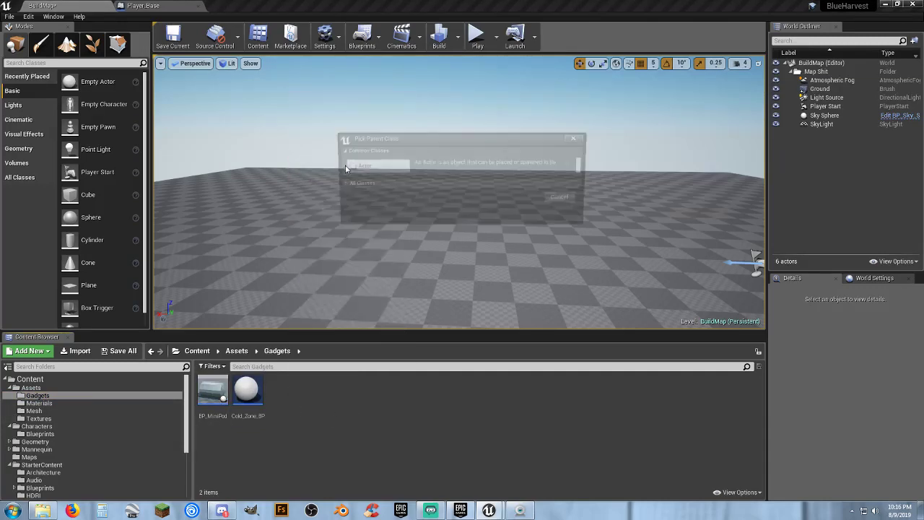
{"action": "left_click", "coordinate": [354, 163]}
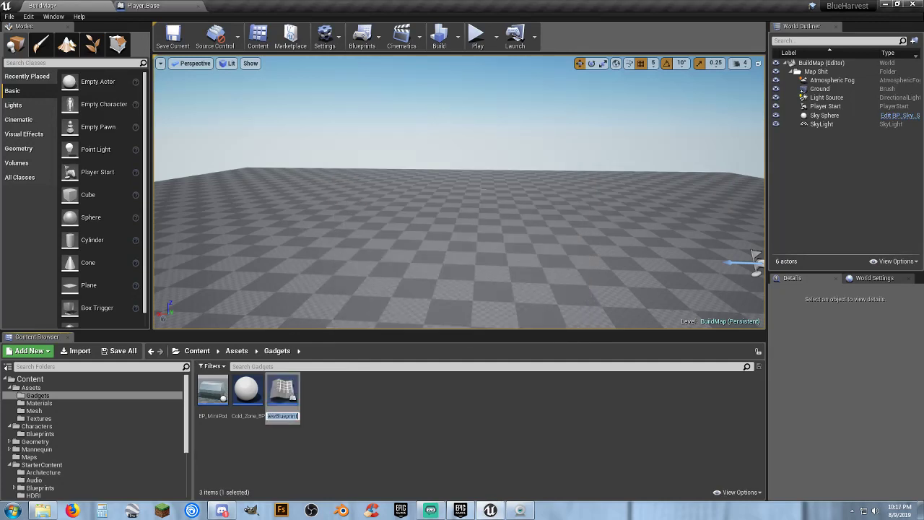
{"action": "type", "text": "C"}
{"action": "key", "text": "Return"}
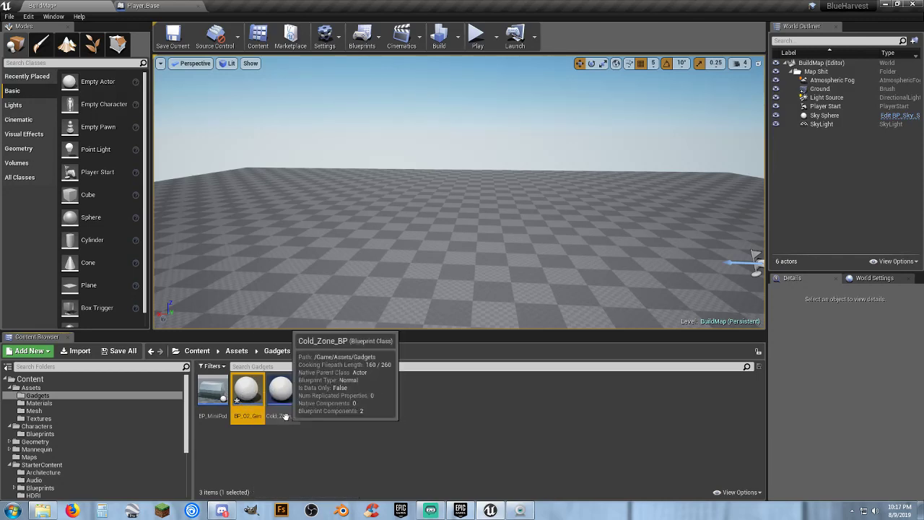
Open BP_O2_Gen and add the Player_Peg mesh to it as a static mesh component.
{"action": "double_click", "coordinate": [247, 396]}
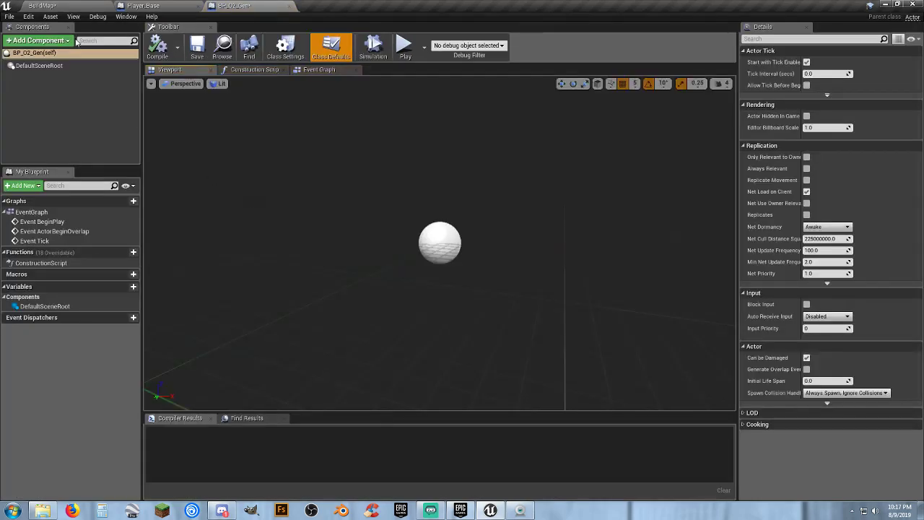
{"action": "left_click", "coordinate": [80, 6]}
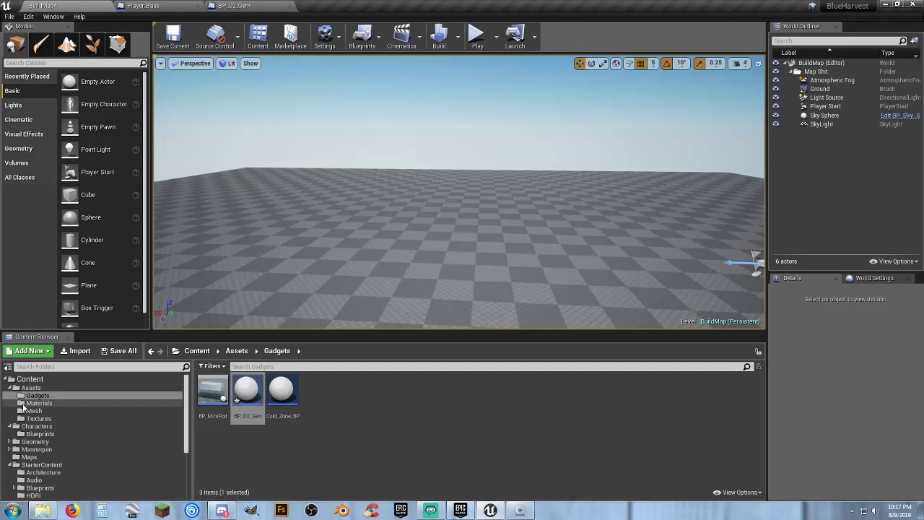
{"action": "left_click", "coordinate": [34, 411]}
{"action": "left_click", "coordinate": [248, 395]}
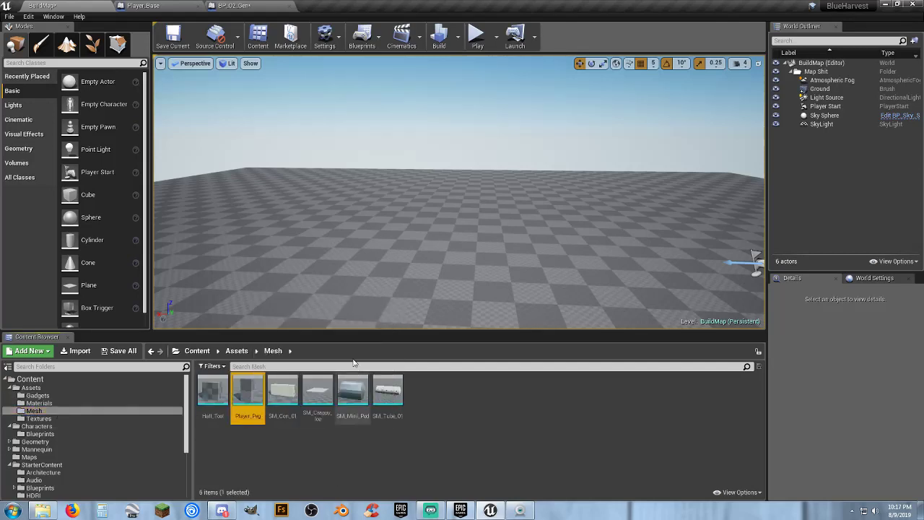
{"action": "left_click", "coordinate": [228, 7]}
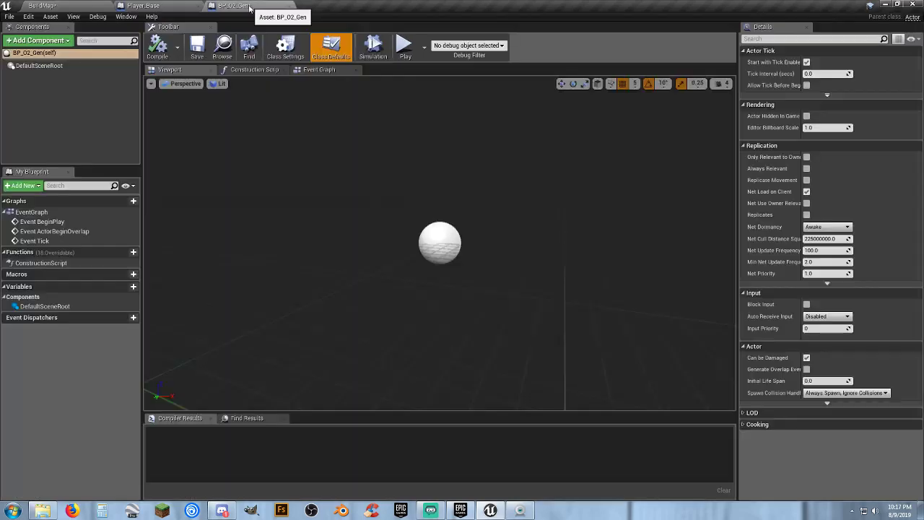
{"action": "left_click", "coordinate": [41, 42]}
{"action": "left_click", "coordinate": [42, 156]}
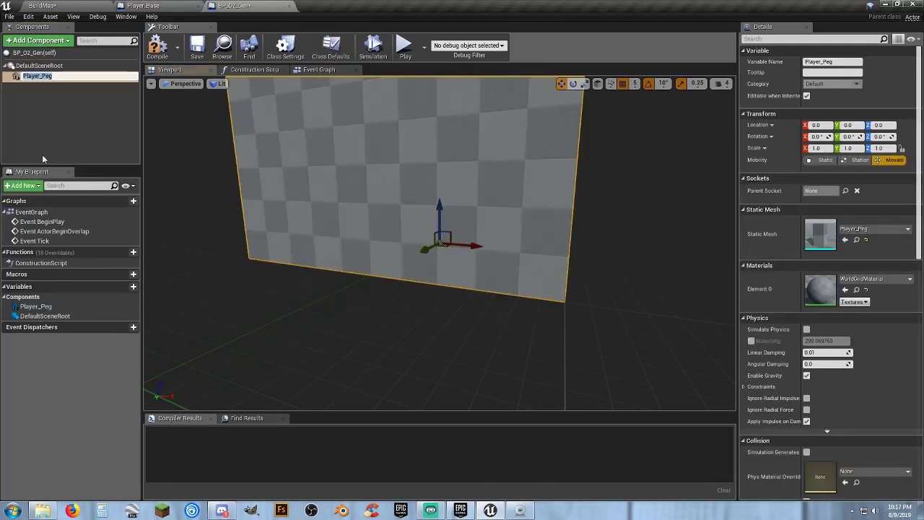
Inspect the whole Player_Peg component, compile and save BP_O2_Gen, and close it.
{"action": "left_click", "coordinate": [418, 272]}
{"action": "right_click_drag", "start_coordinate": [422, 244], "coordinate": [310, 244]}
{"action": "left_click_drag", "start_coordinate": [425, 297], "coordinate": [341, 226], "text": "alt"}
{"action": "left_click_drag", "start_coordinate": [469, 272], "coordinate": [264, 145], "text": "alt"}
{"action": "left_click", "coordinate": [157, 46]}
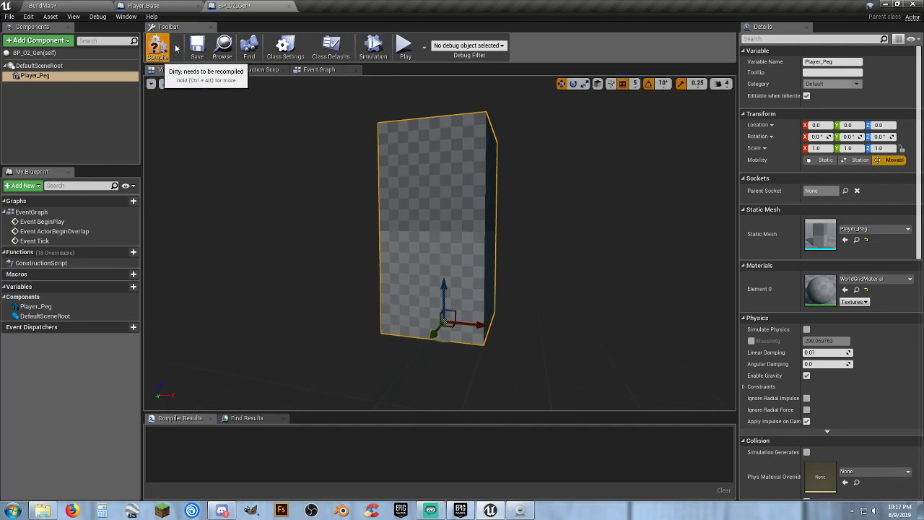
{"action": "left_click", "coordinate": [196, 46]}
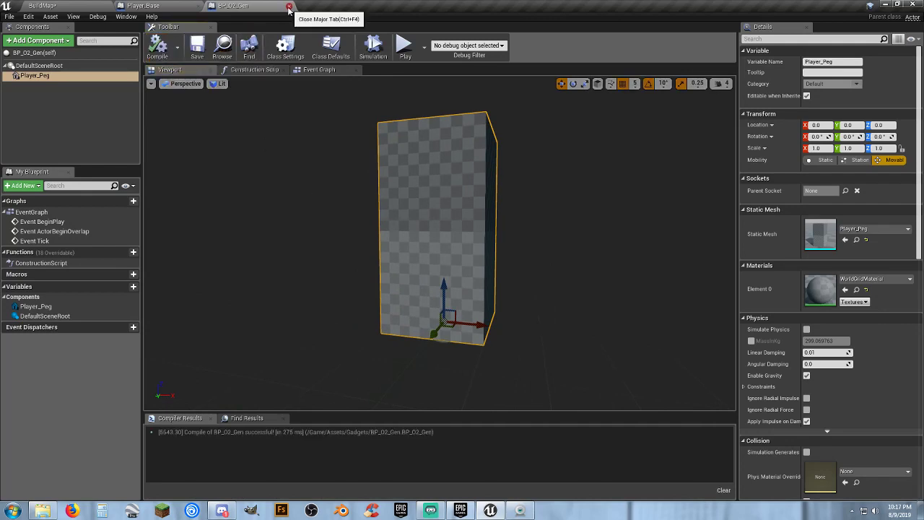
{"action": "left_click", "coordinate": [289, 6]}
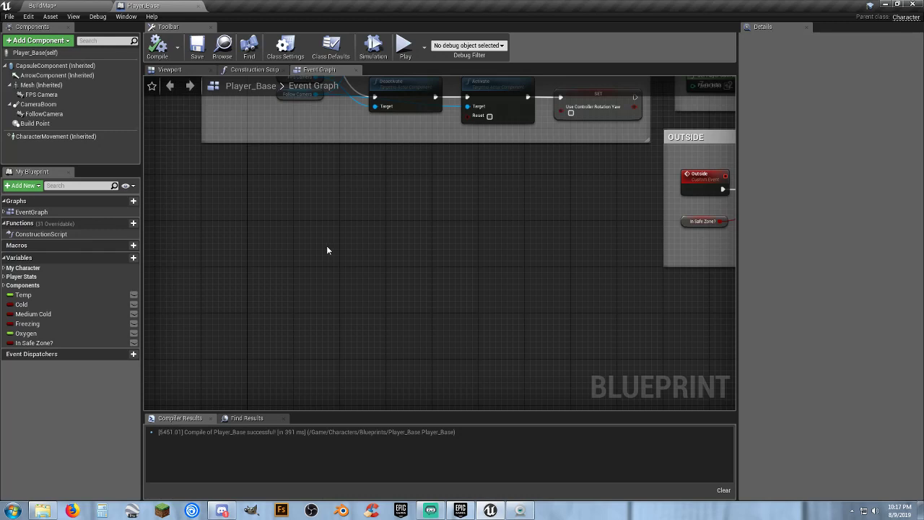
Add an F keyboard event in empty space of Player_Base's Event Graph, below the camera nodes, and compile and save the Blueprint.
{"action": "right_click_drag", "start_coordinate": [326, 246], "coordinate": [342, 256]}
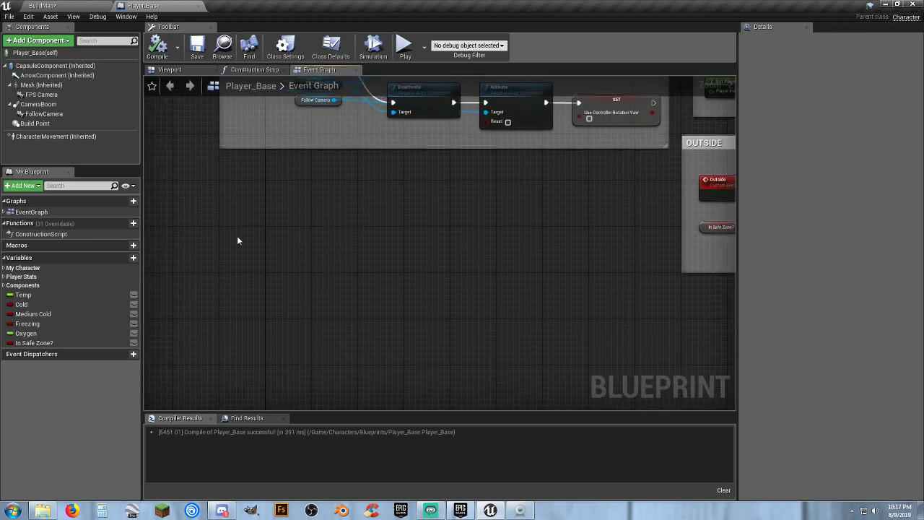
{"action": "right_click", "coordinate": [276, 239]}
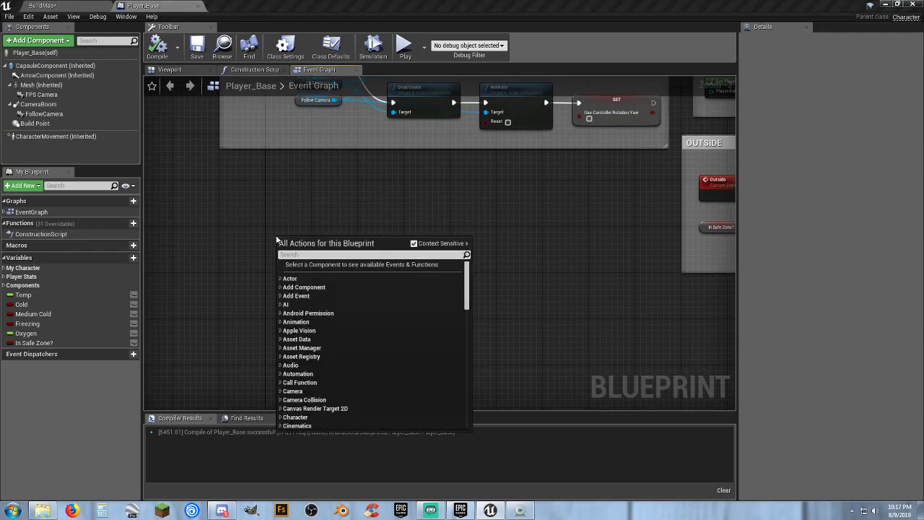
{"action": "type", "text": "keyboard"}
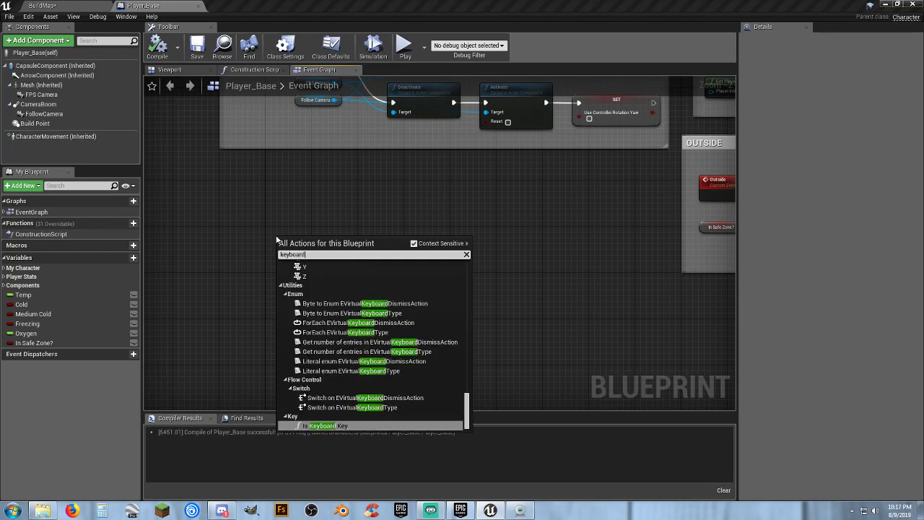
{"action": "type", "text": " f"}
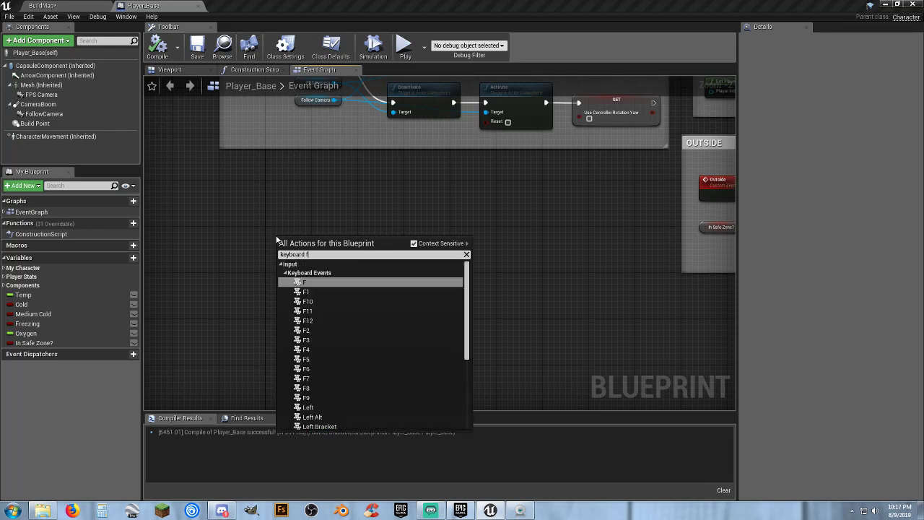
{"action": "key", "text": "Return"}
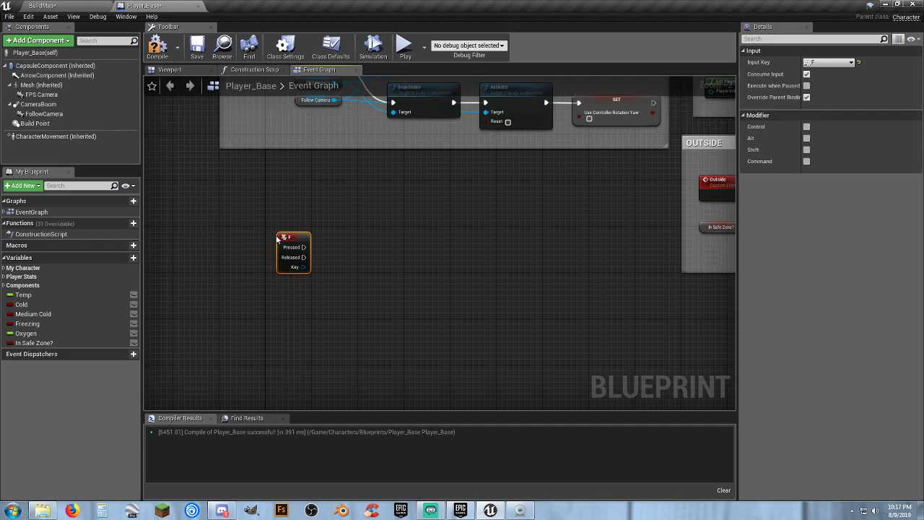
{"action": "scroll", "coordinate": [278, 239], "scroll_direction": "up", "scroll_amount": 2}
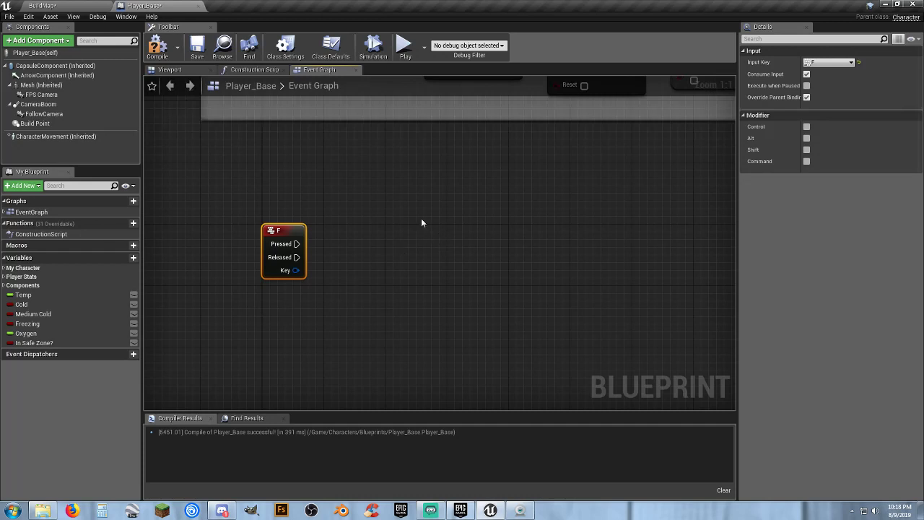
{"action": "left_click", "coordinate": [157, 47]}
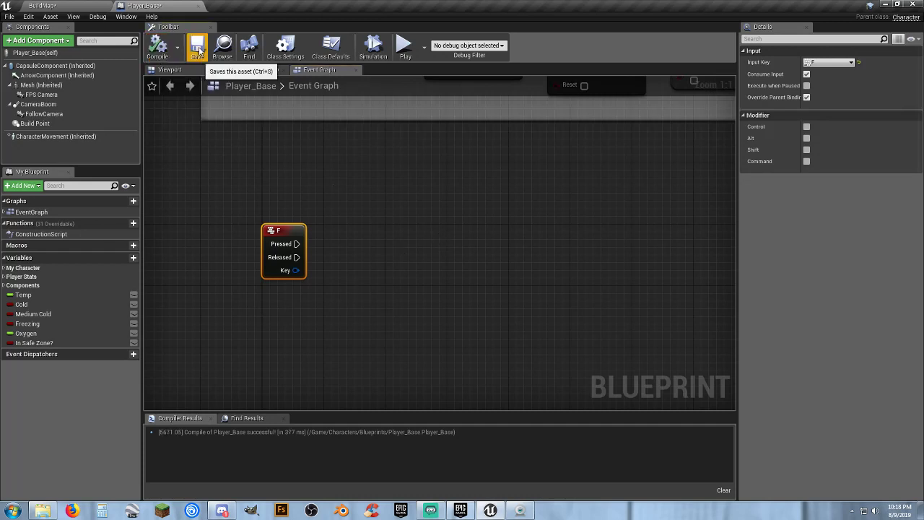
{"action": "right_click_drag", "start_coordinate": [380, 202], "coordinate": [397, 246]}
Add a Boolean variable named "On Ice?" to Player_Base and place its Get node below the F event.
{"action": "left_click", "coordinate": [66, 8]}
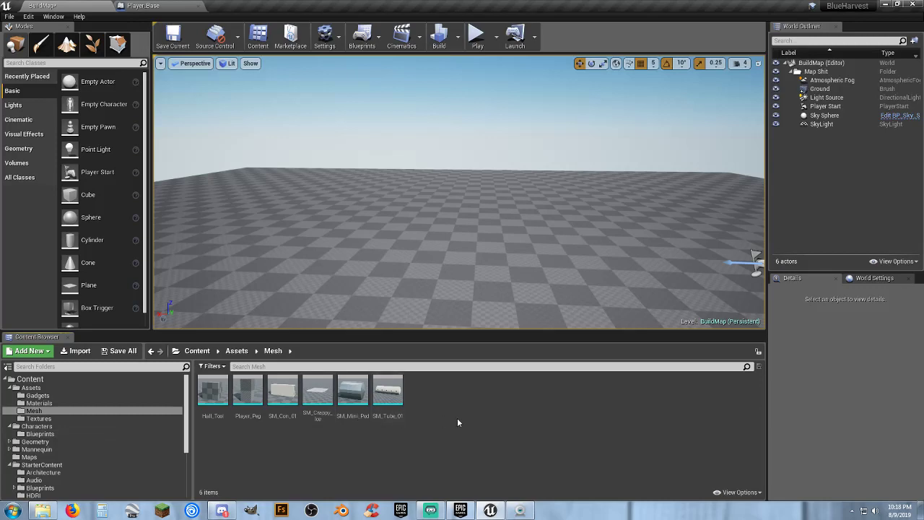
{"action": "left_click", "coordinate": [144, 6]}
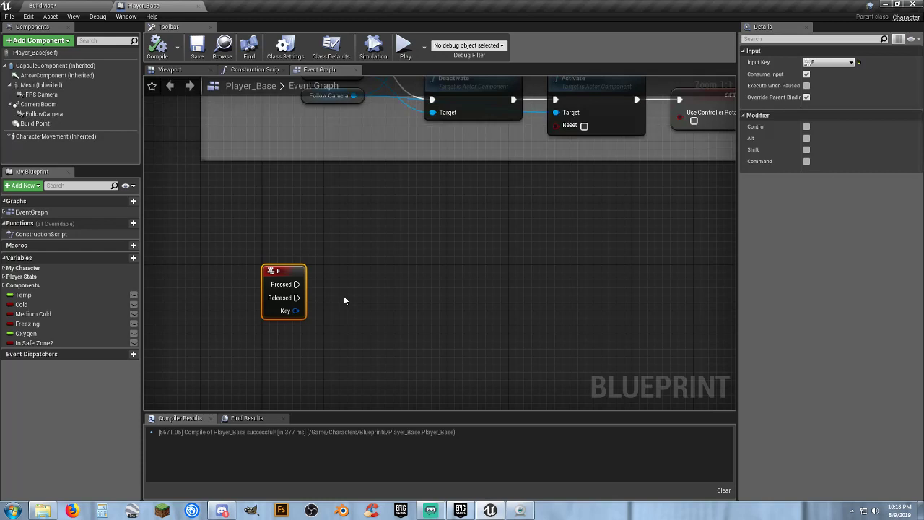
{"action": "left_click", "coordinate": [124, 258]}
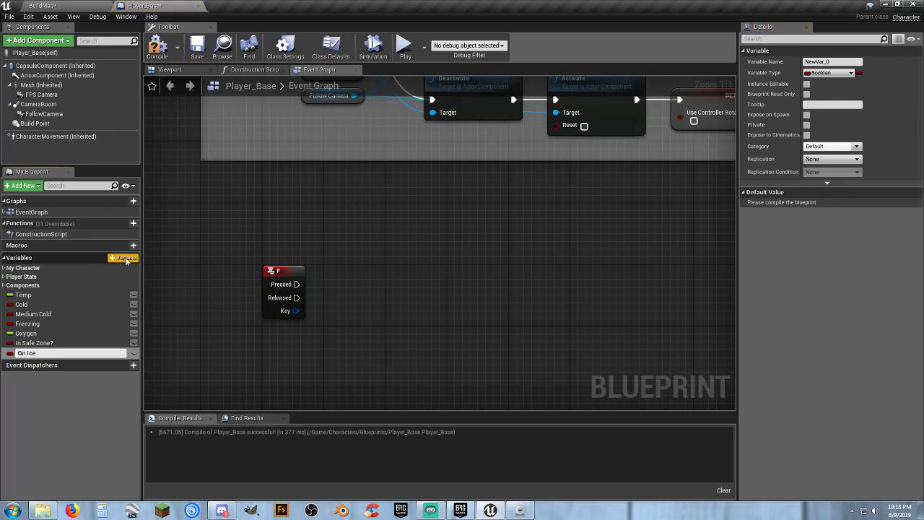
{"action": "type", "text": "On Ice?"}
{"action": "key", "text": "Return"}
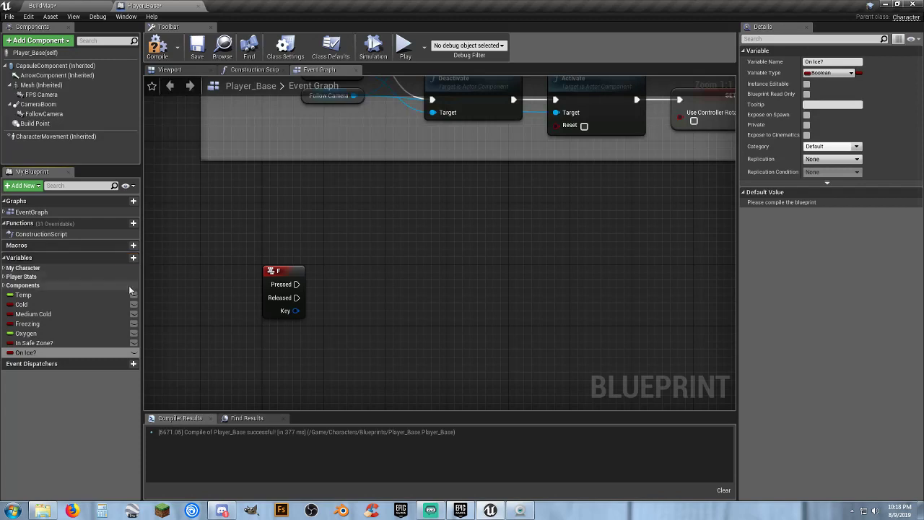
{"action": "left_click_drag", "start_coordinate": [65, 329], "coordinate": [265, 335]}
{"action": "left_click", "coordinate": [290, 345]}
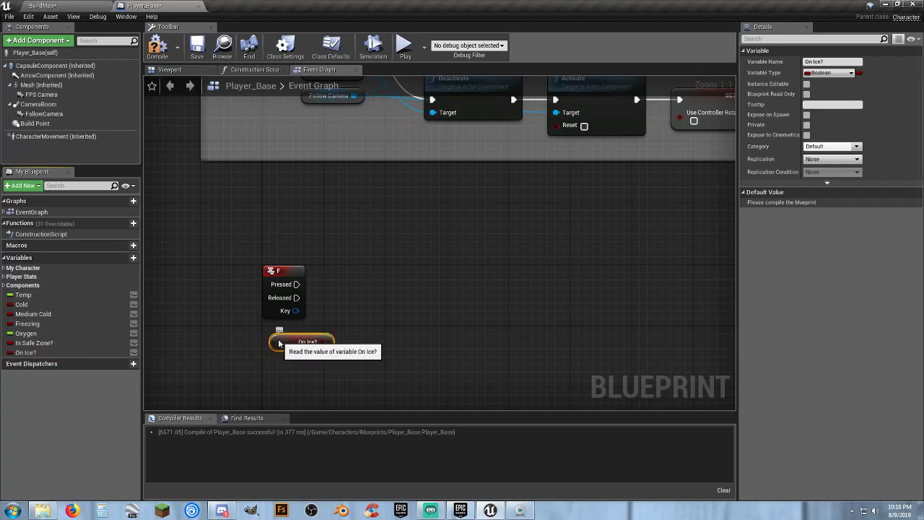
Return to BuildMap and locate the SM_Crappy_Ice mesh in the Mesh folder.
{"action": "left_click", "coordinate": [65, 6]}
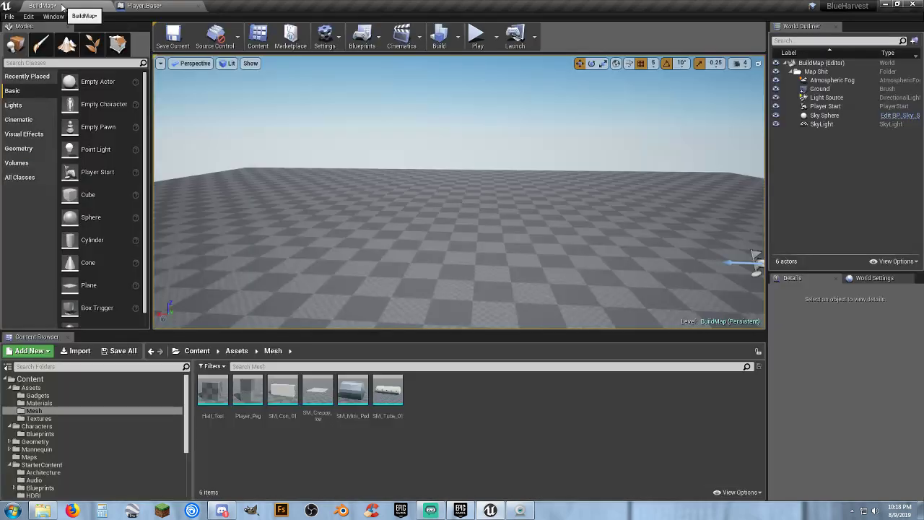
{"action": "left_click", "coordinate": [36, 396]}
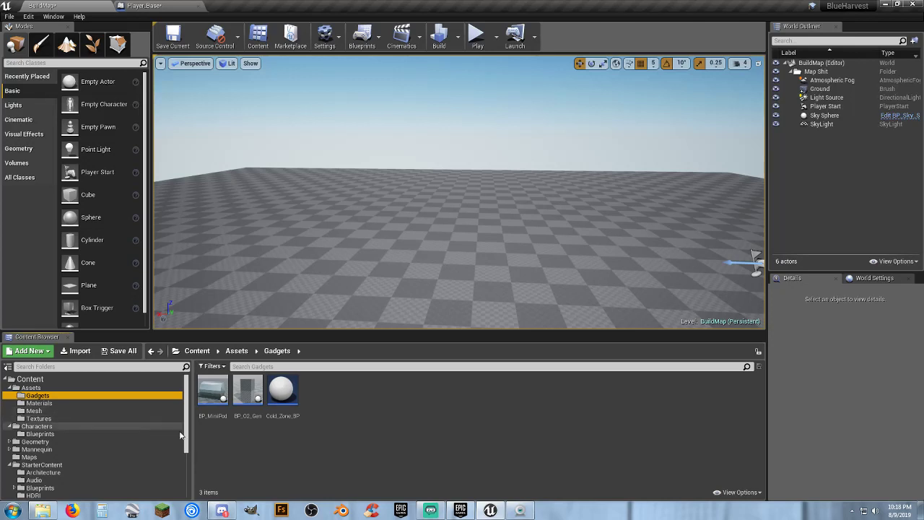
{"action": "right_click", "coordinate": [324, 398]}
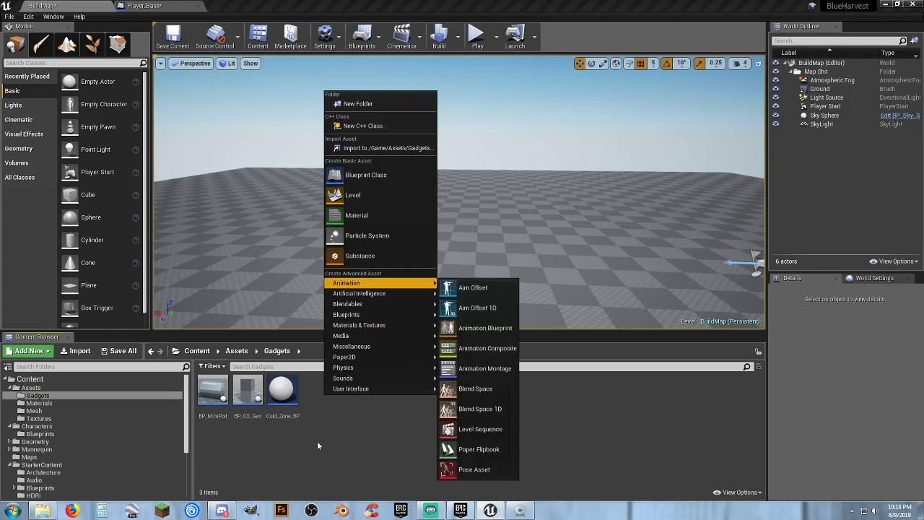
{"action": "left_click", "coordinate": [323, 443]}
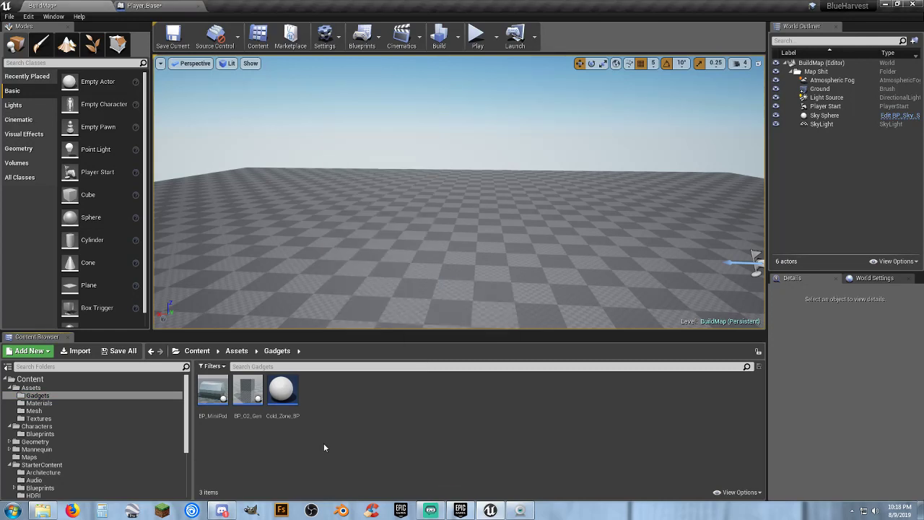
{"action": "left_click", "coordinate": [34, 411]}
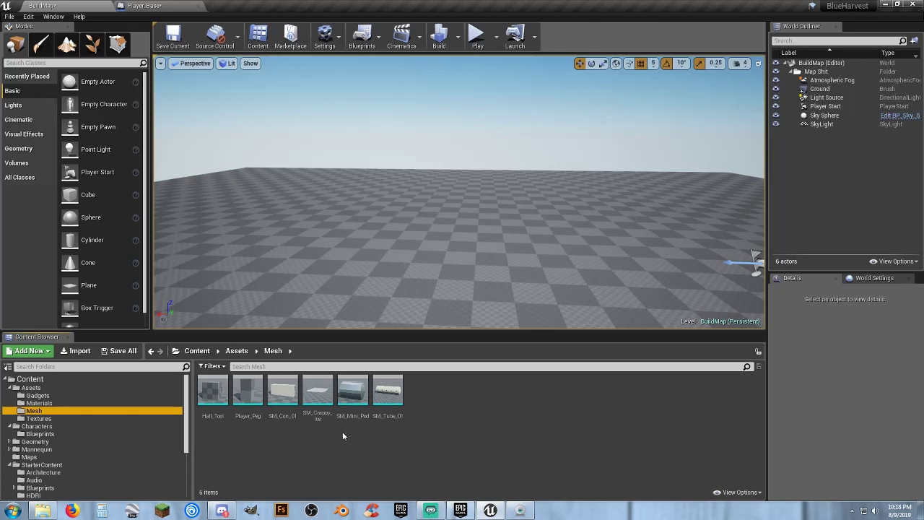
{"action": "left_click", "coordinate": [317, 393]}
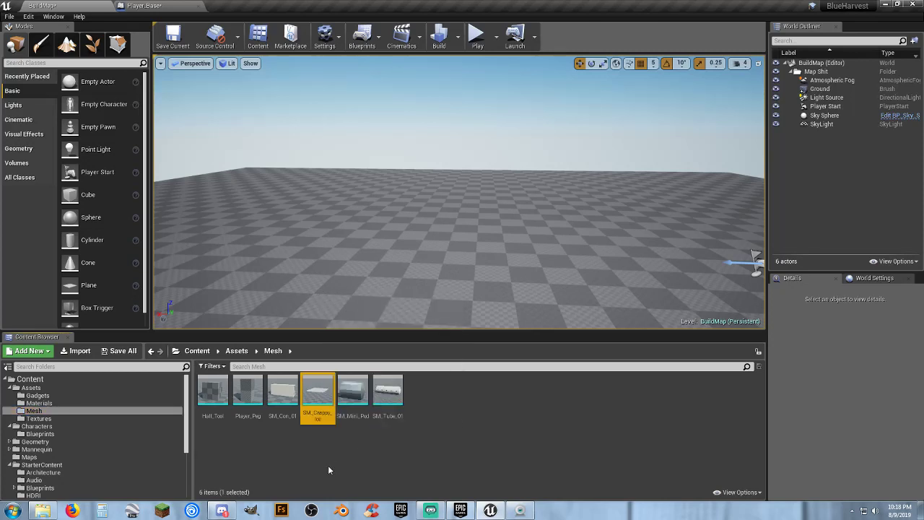
Create an Actor Blueprint named Crappy_Ice in the Gadgets folder and open it.
{"action": "left_click", "coordinate": [37, 395]}
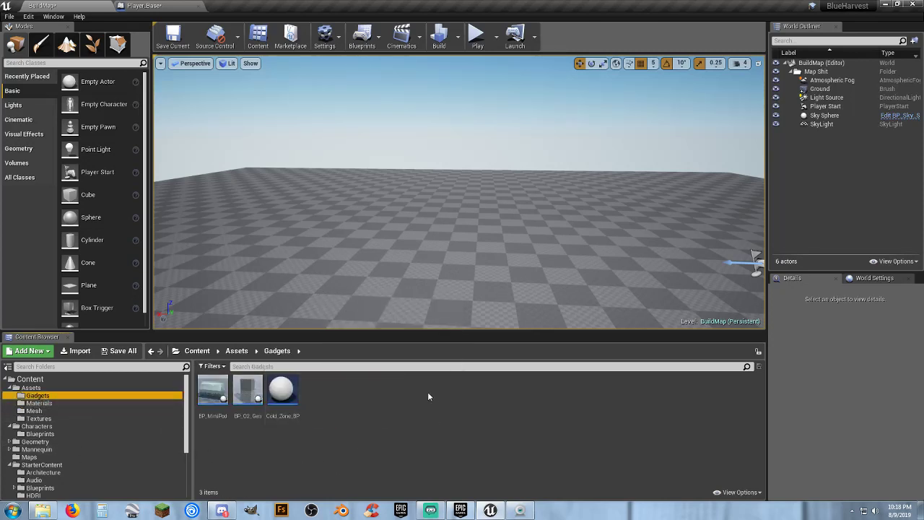
{"action": "right_click", "coordinate": [326, 391]}
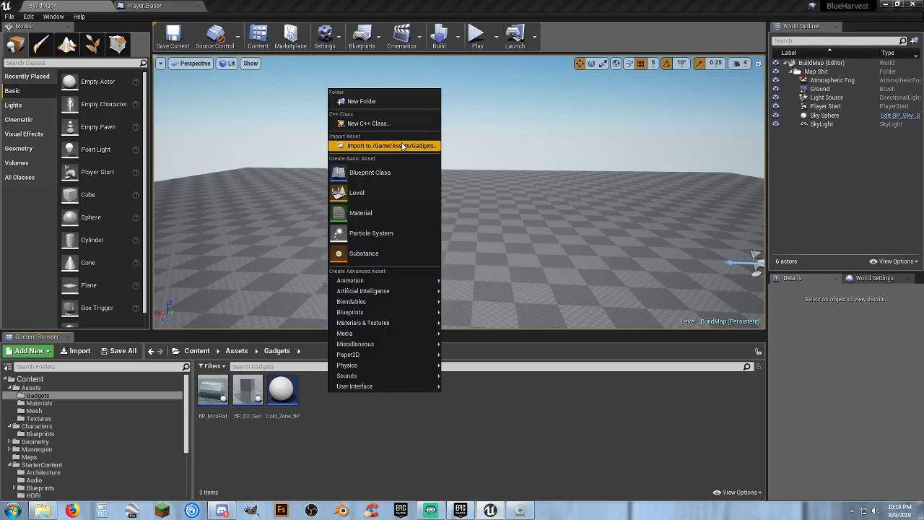
{"action": "left_click", "coordinate": [377, 173]}
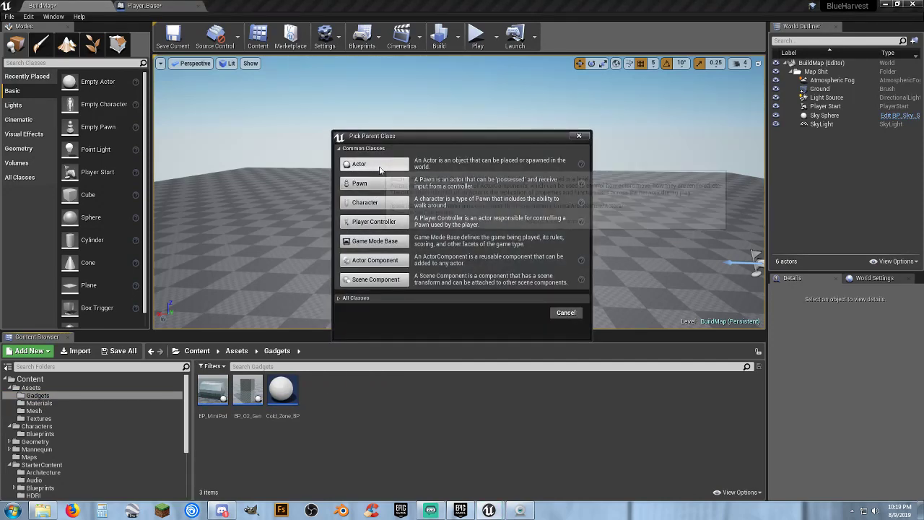
{"action": "left_click", "coordinate": [380, 165]}
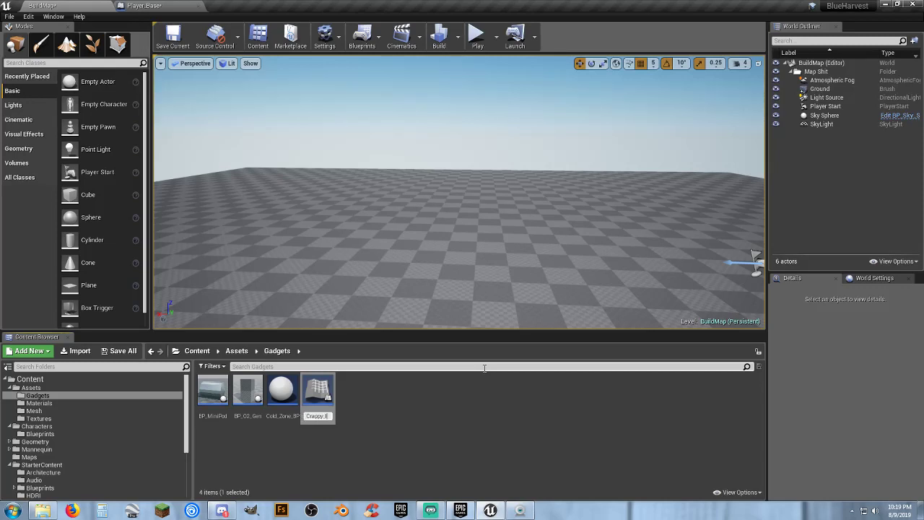
{"action": "key", "text": "Return"}
{"action": "key", "text": "Return"}
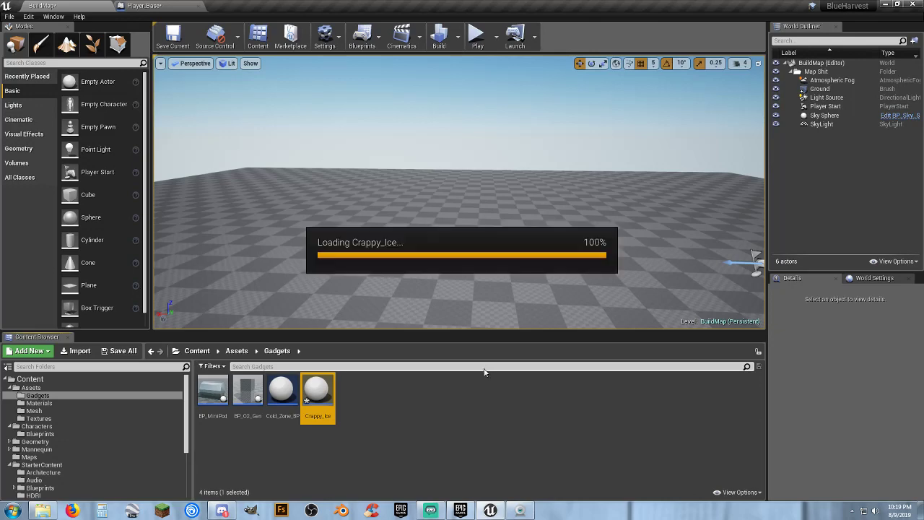
Select the SM_Crappy_Ice mesh in the Mesh folder as the asset for the Crappy_Ice Blueprint.
{"action": "left_click", "coordinate": [86, 6]}
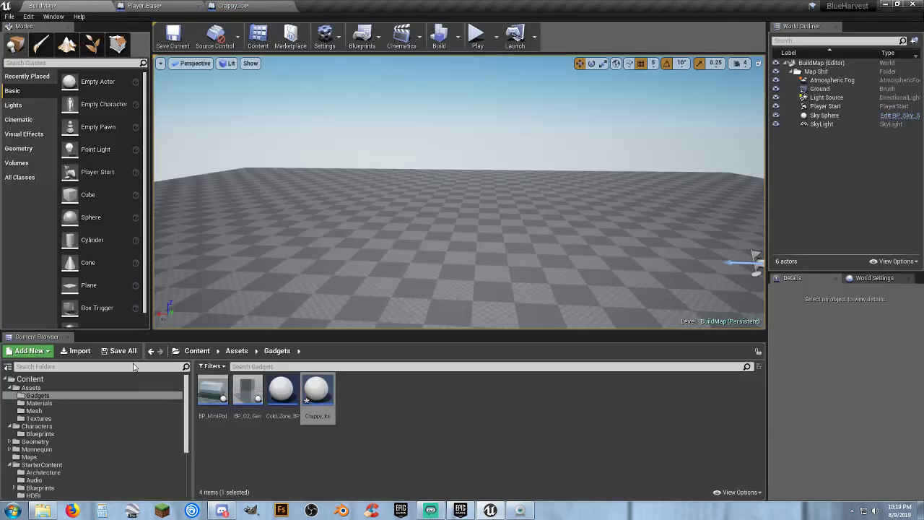
{"action": "left_click", "coordinate": [67, 412]}
{"action": "left_click", "coordinate": [323, 418]}
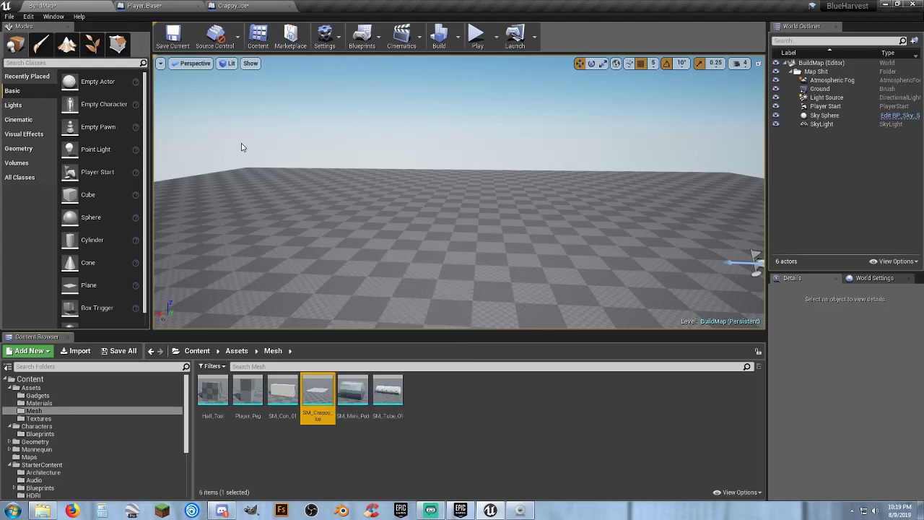
Add a Box Collision component to the Crappy_Ice blueprint.
{"action": "left_click", "coordinate": [232, 5]}
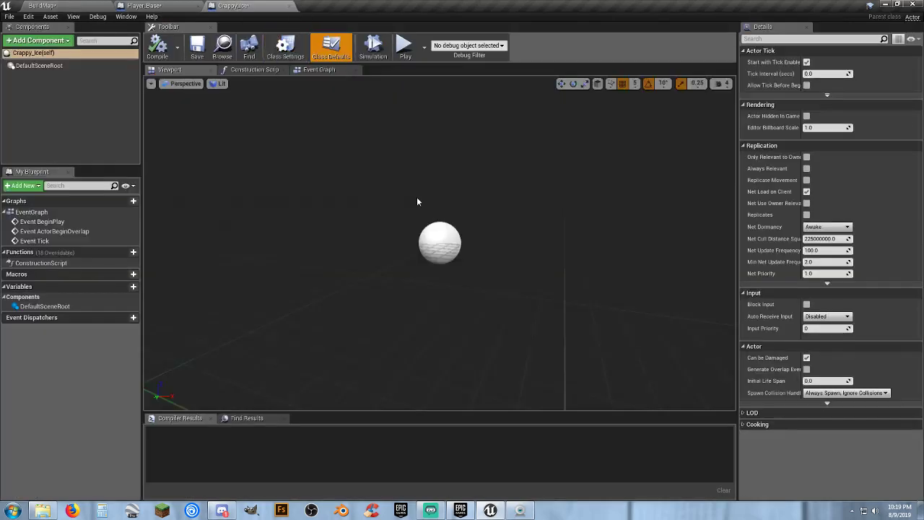
{"action": "left_click", "coordinate": [38, 41]}
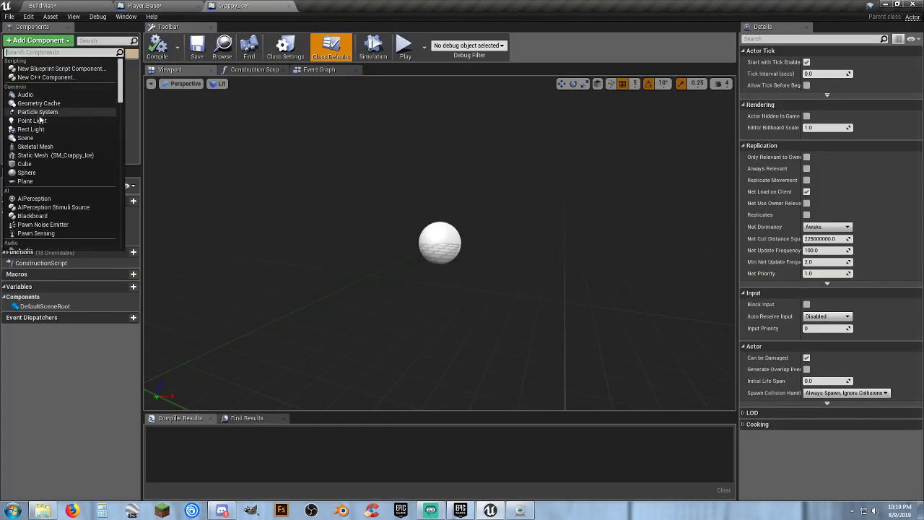
{"action": "left_click", "coordinate": [43, 155]}
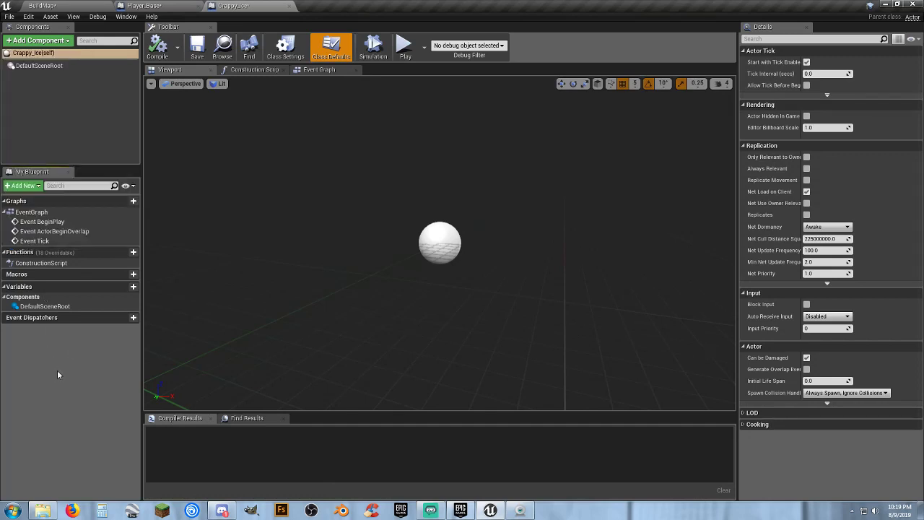
{"action": "left_click", "coordinate": [38, 41]}
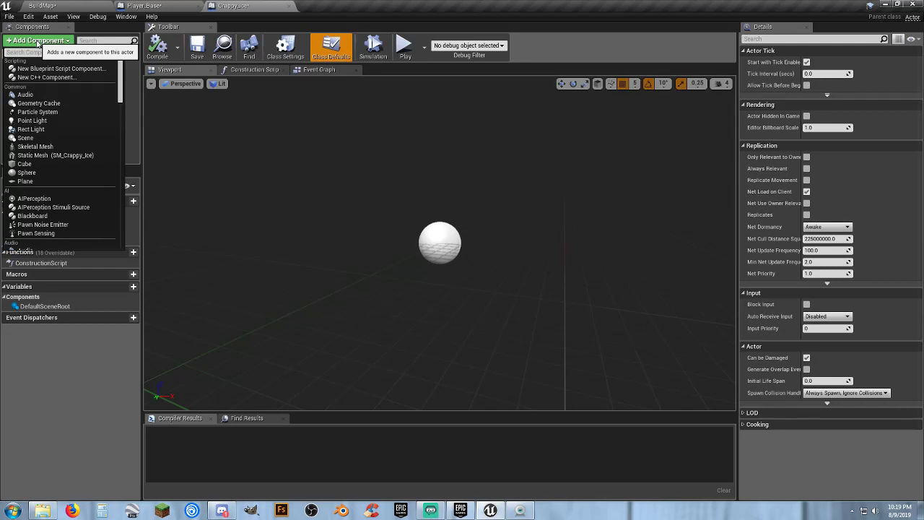
{"action": "type", "text": "box"}
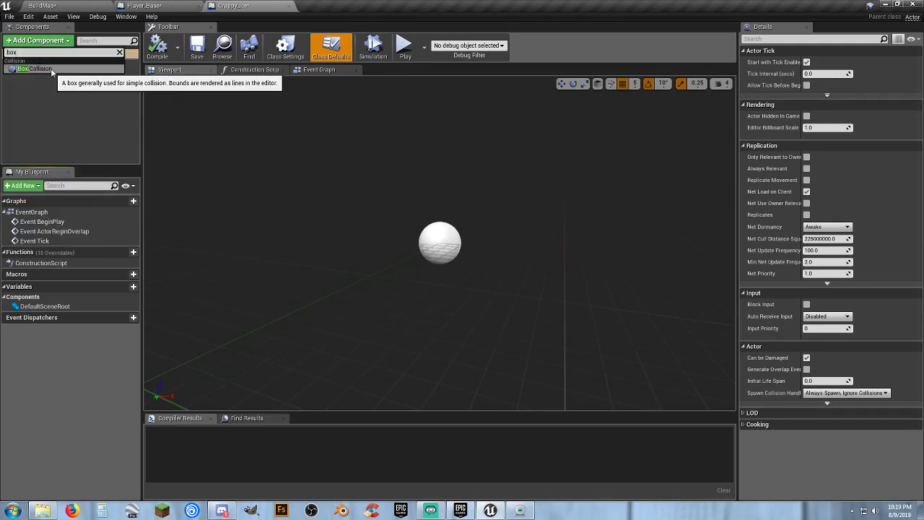
{"action": "left_click", "coordinate": [40, 69]}
{"action": "left_click", "coordinate": [36, 76]}
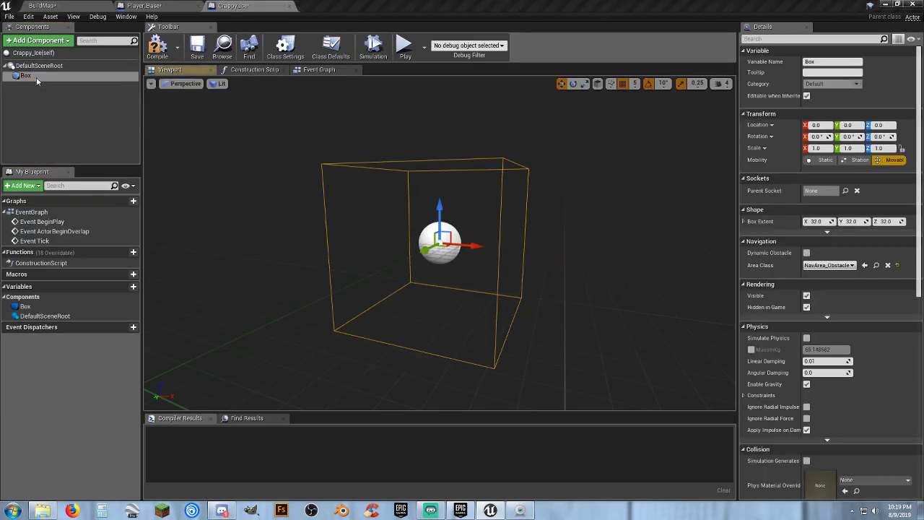
Add OnComponentBeginOverlap and OnComponentEndOverlap events for the Box component.
{"action": "right_click", "coordinate": [36, 77]}
{"action": "mouse_move", "coordinate": [98, 93]}
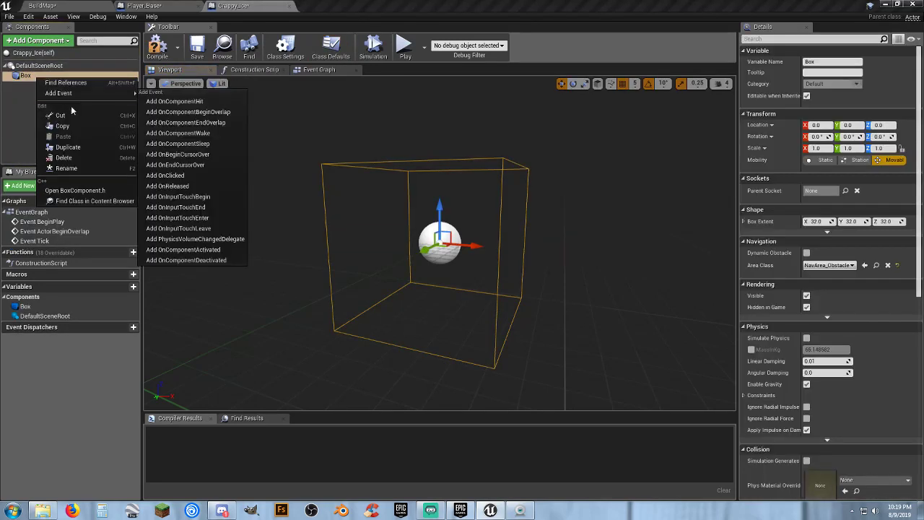
{"action": "left_click", "coordinate": [179, 112]}
{"action": "right_click", "coordinate": [37, 75]}
{"action": "mouse_move", "coordinate": [109, 93]}
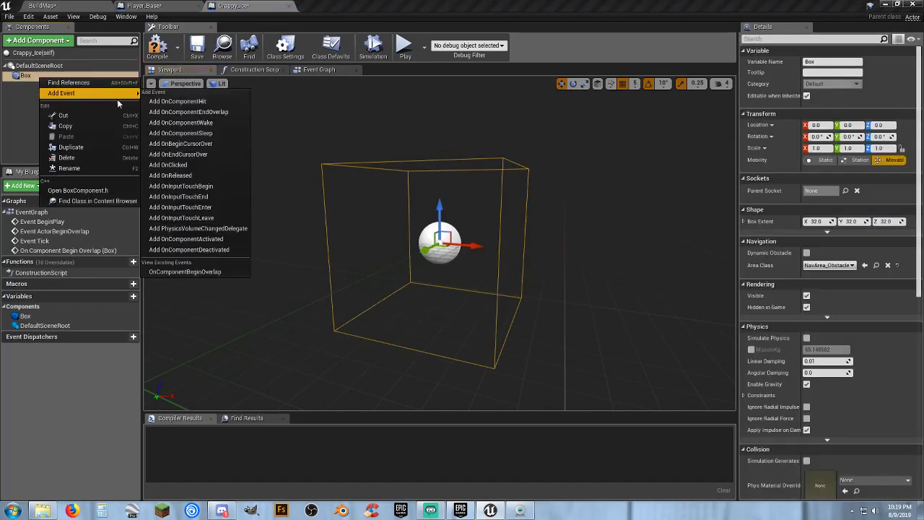
{"action": "left_click", "coordinate": [187, 112]}
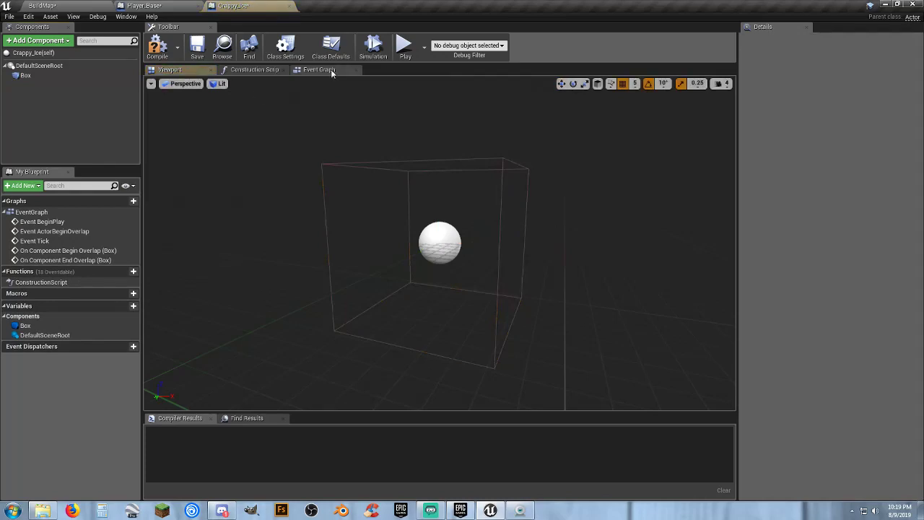
Delete the three disabled default event nodes from the Crappy_Ice event graph.
{"action": "scroll", "coordinate": [585, 282], "scroll_direction": "down", "scroll_amount": 5}
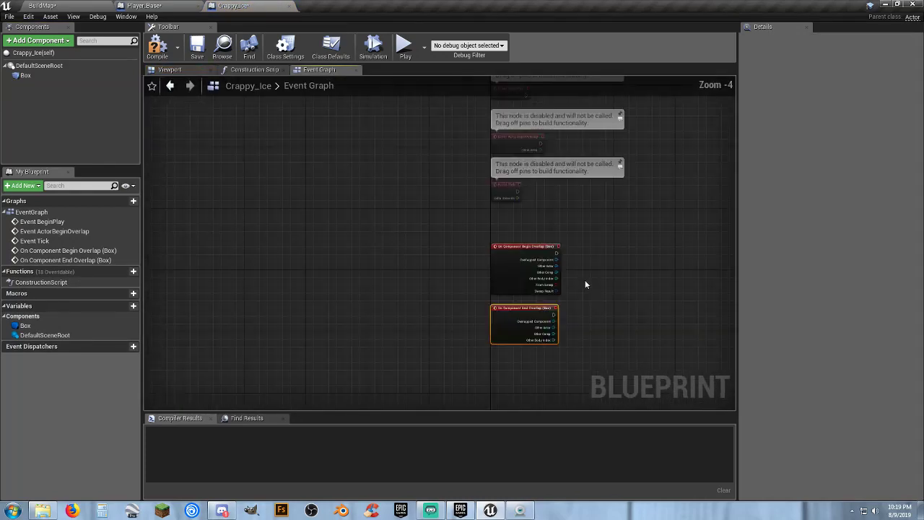
{"action": "left_click", "coordinate": [484, 199]}
{"action": "left_click_drag", "start_coordinate": [484, 196], "coordinate": [391, 128]}
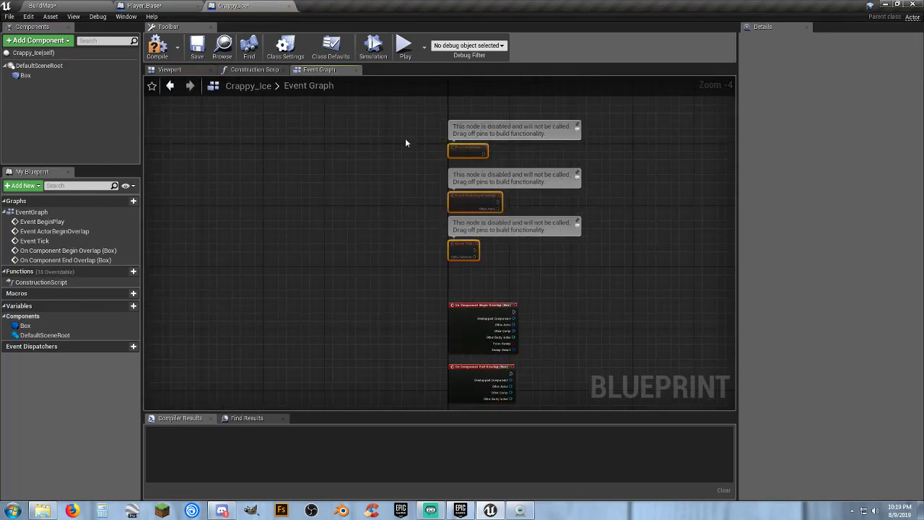
{"action": "key", "text": "Delete"}
{"action": "right_click_drag", "start_coordinate": [500, 250], "coordinate": [436, 109]}
{"action": "scroll", "coordinate": [435, 221], "scroll_direction": "up", "scroll_amount": 4}
{"action": "right_click_drag", "start_coordinate": [436, 224], "coordinate": [397, 241]}
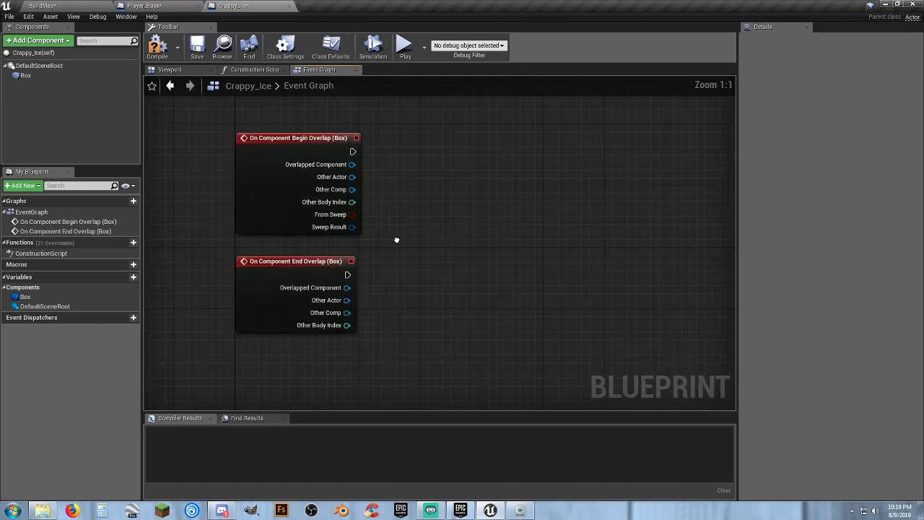
Add a Cast To Player_Base node fed by the Begin Overlap event's Other Actor.
{"action": "left_click_drag", "start_coordinate": [351, 178], "coordinate": [452, 165]}
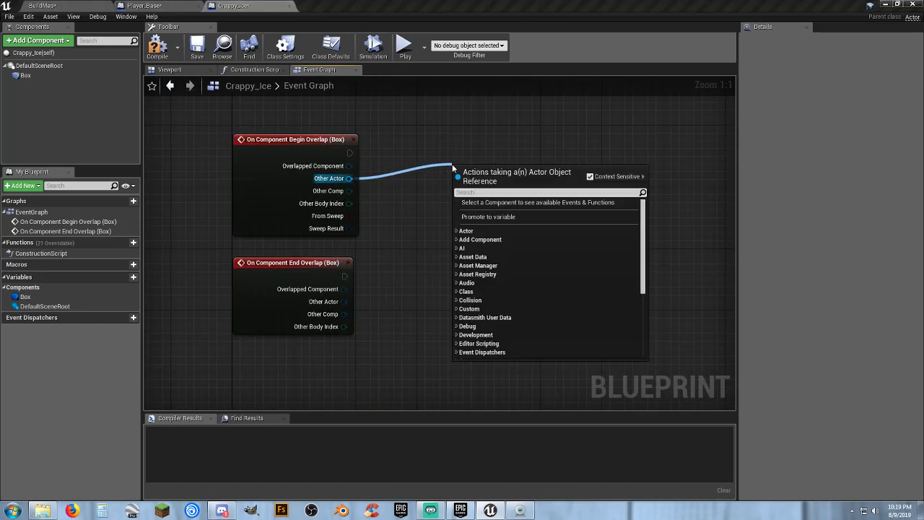
{"action": "type", "text": "player_"}
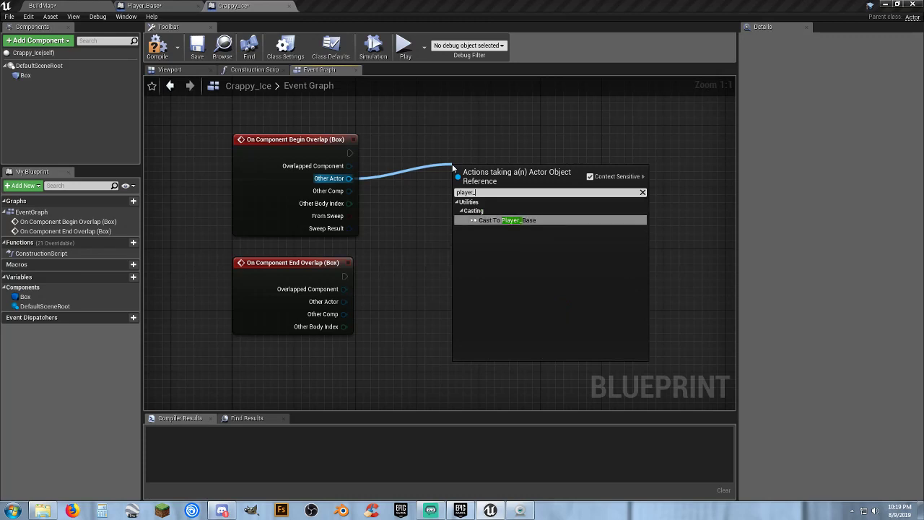
{"action": "key", "text": "Return"}
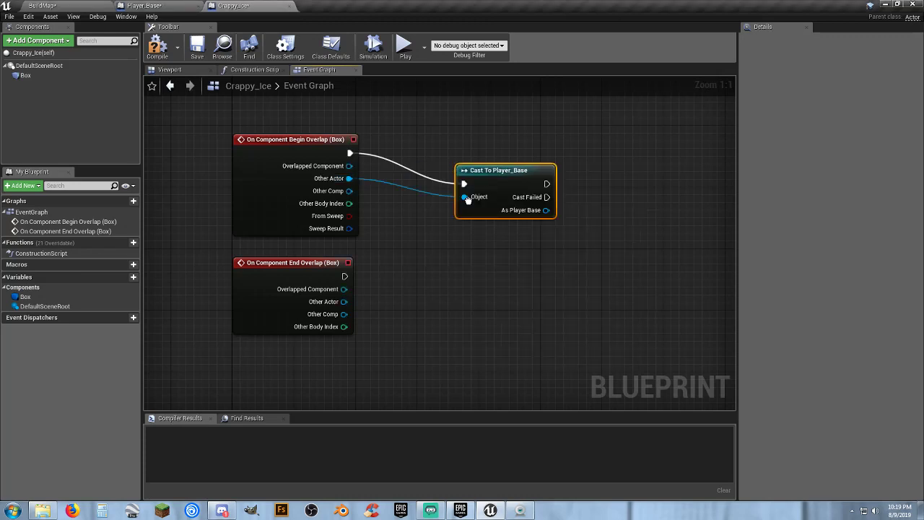
Duplicate the Player_Base cast, connect the copy to the End Overlap event's execution and Other Actor, and align both casts with their events.
{"action": "key", "text": "ctrl+c"}
{"action": "key", "text": "ctrl+v"}
{"action": "left_click_drag", "start_coordinate": [474, 178], "coordinate": [436, 146]}
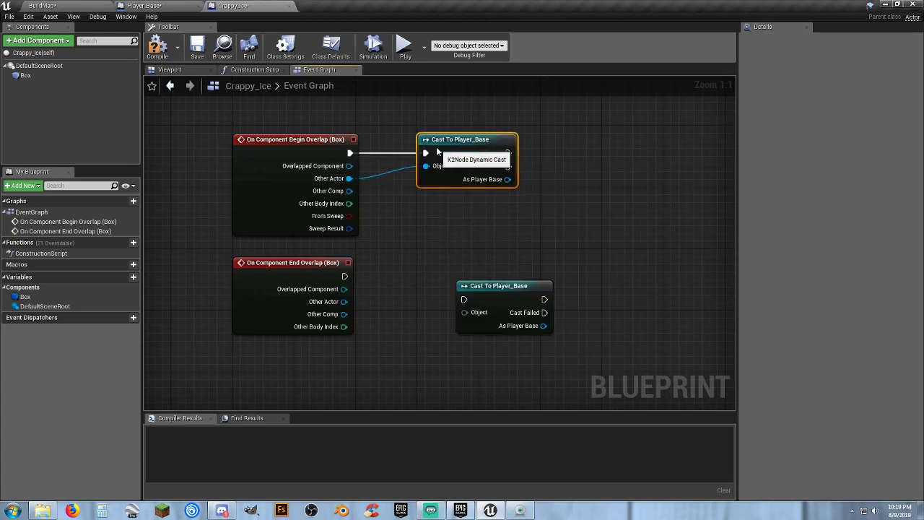
{"action": "left_click_drag", "start_coordinate": [464, 298], "coordinate": [444, 264]}
{"action": "right_click_drag", "start_coordinate": [477, 220], "coordinate": [426, 229]}
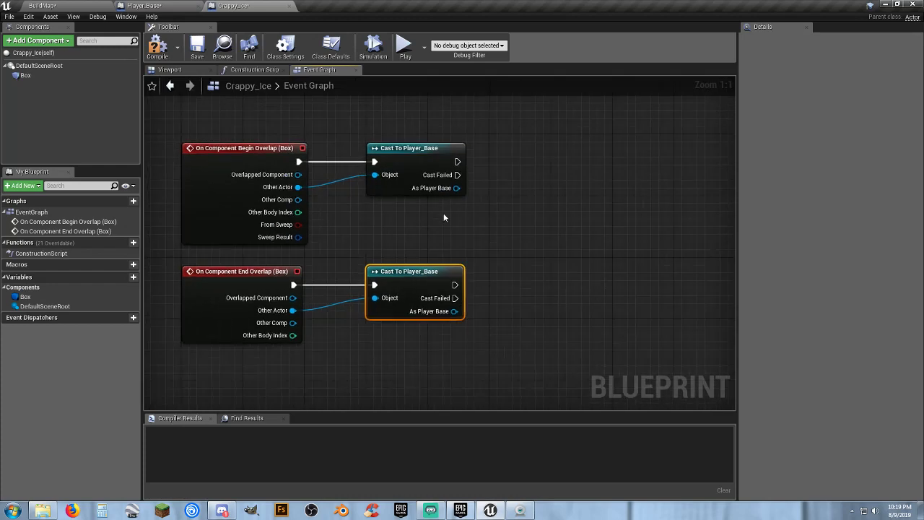
Add a Set On Ice? node targeting As Player Base from the Begin Overlap cast.
{"action": "left_click_drag", "start_coordinate": [456, 188], "coordinate": [493, 201]}
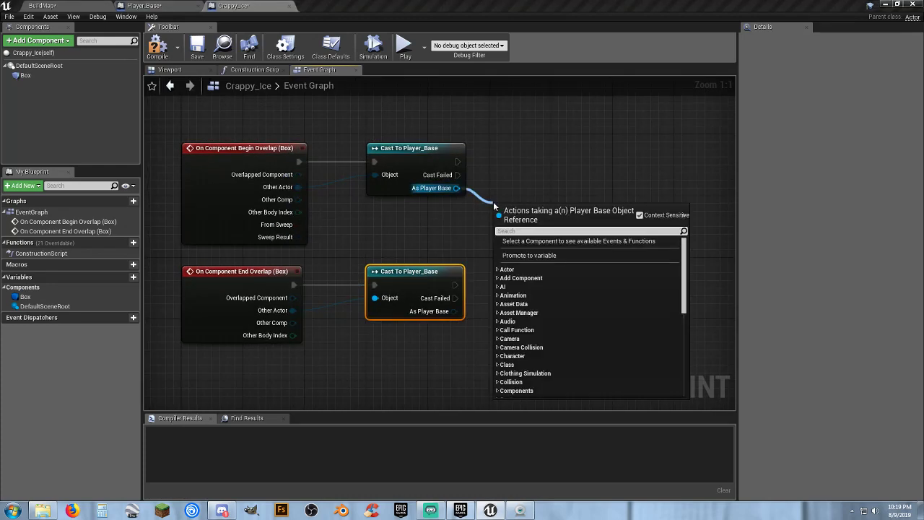
{"action": "type", "text": "onice"}
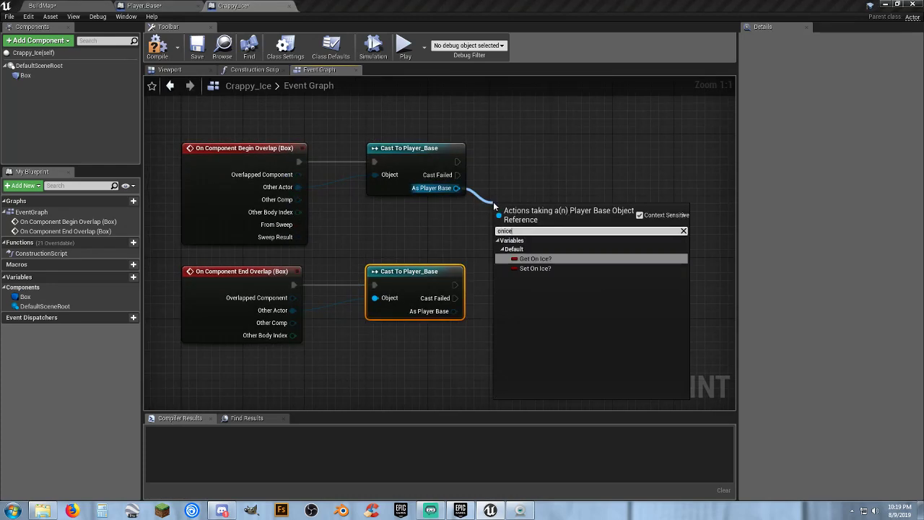
{"action": "key", "text": "Down"}
{"action": "key", "text": "Return"}
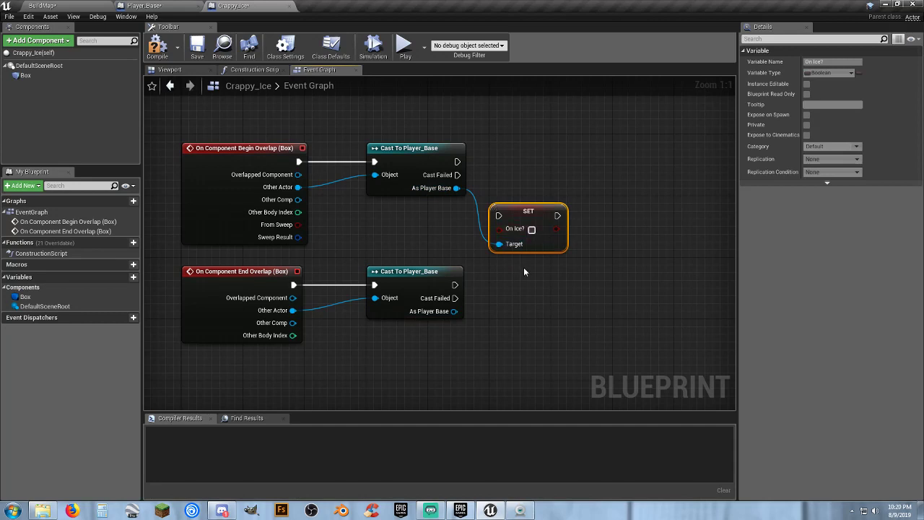
Duplicate the Set On Ice? node and wire one to each cast, with On Ice? true for Begin Overlap and false for End Overlap.
{"action": "key", "text": "ctrl+c"}
{"action": "key", "text": "ctrl+v"}
{"action": "left_click_drag", "start_coordinate": [513, 216], "coordinate": [513, 162]}
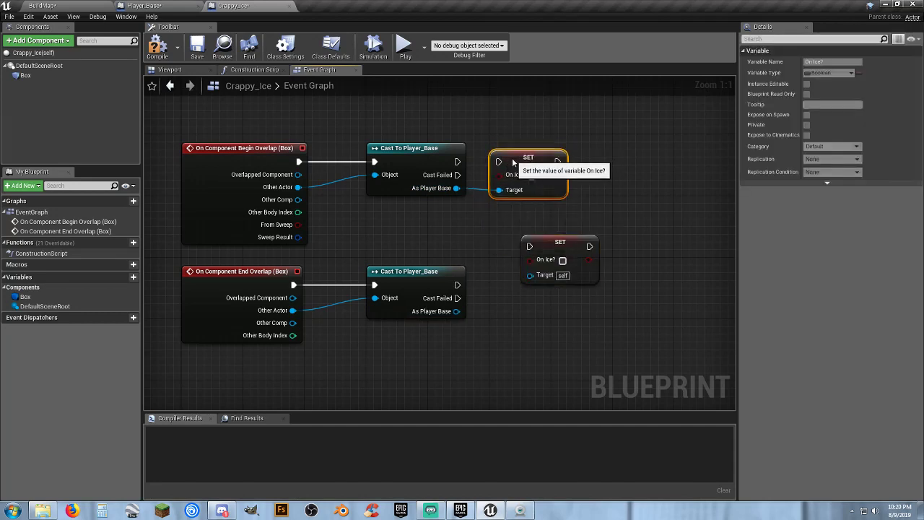
{"action": "left_click_drag", "start_coordinate": [457, 161], "coordinate": [498, 161]}
{"action": "left_click", "coordinate": [531, 175]}
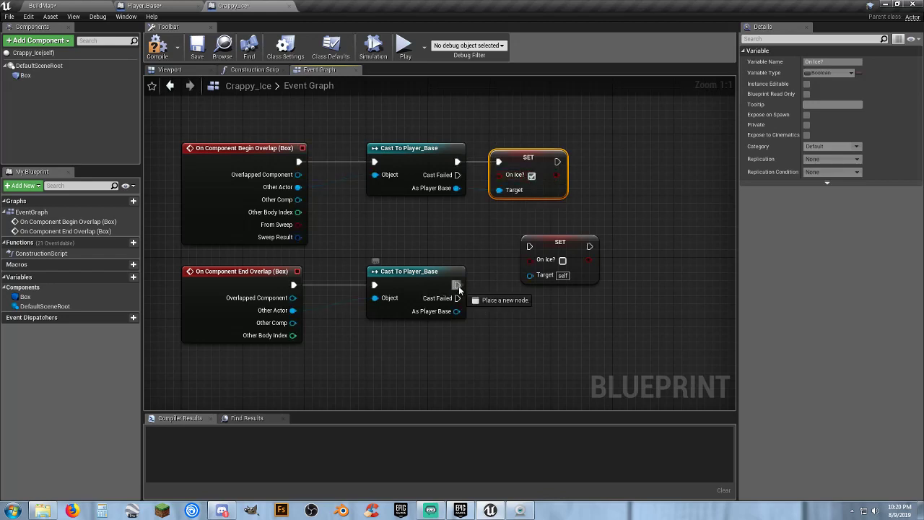
{"action": "left_click_drag", "start_coordinate": [459, 289], "coordinate": [517, 281]}
{"action": "left_click_drag", "start_coordinate": [456, 311], "coordinate": [504, 315]}
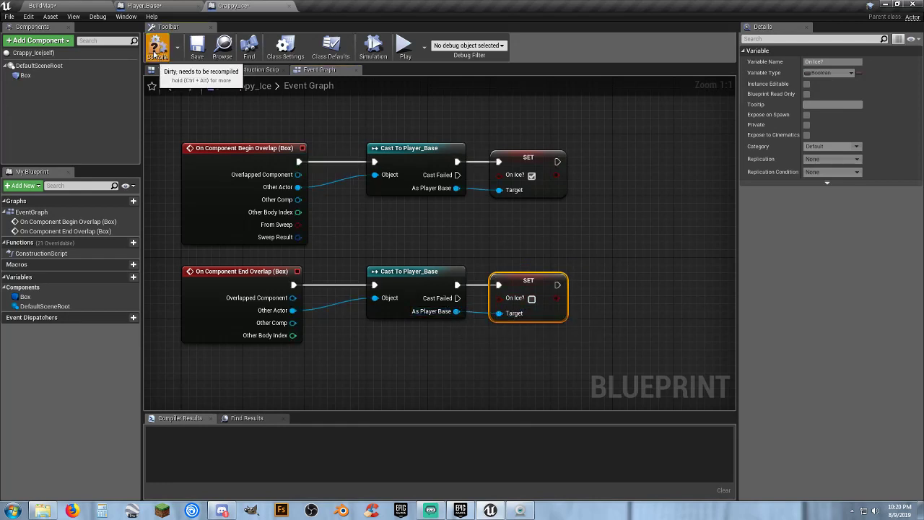
Compile and save the Crappy_Ice blueprint and the Player_Base blueprint.
{"action": "left_click", "coordinate": [197, 49]}
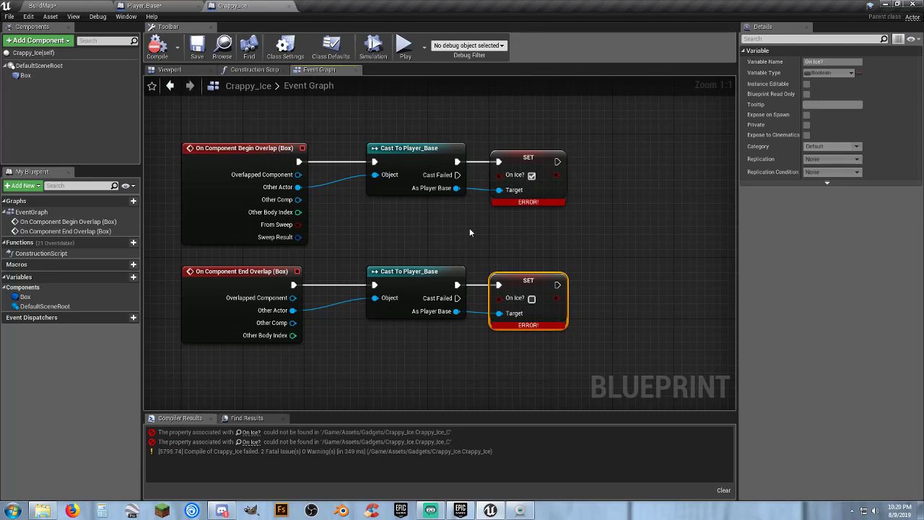
{"action": "left_click", "coordinate": [144, 5]}
{"action": "left_click", "coordinate": [157, 47]}
{"action": "left_click", "coordinate": [197, 48]}
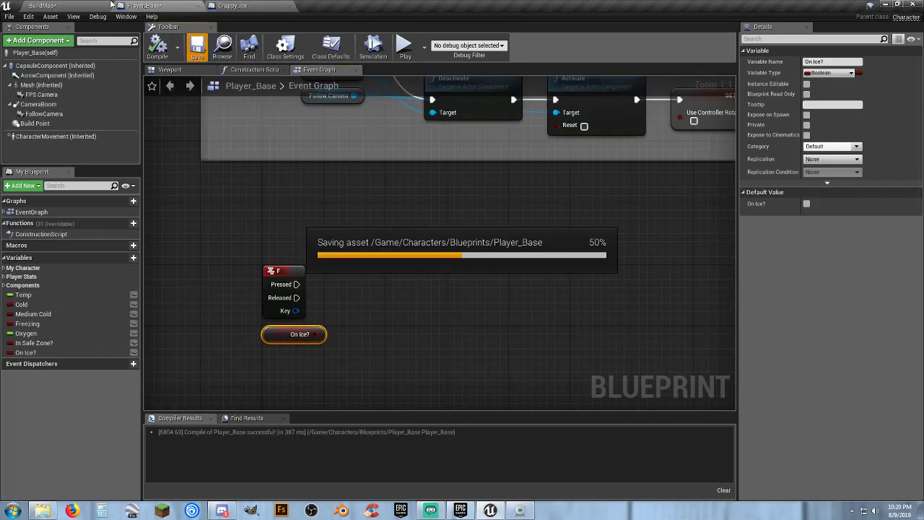
Return to the Crappy_Ice blueprint, recompile it and close it.
{"action": "left_click", "coordinate": [42, 5]}
{"action": "left_click", "coordinate": [244, 8]}
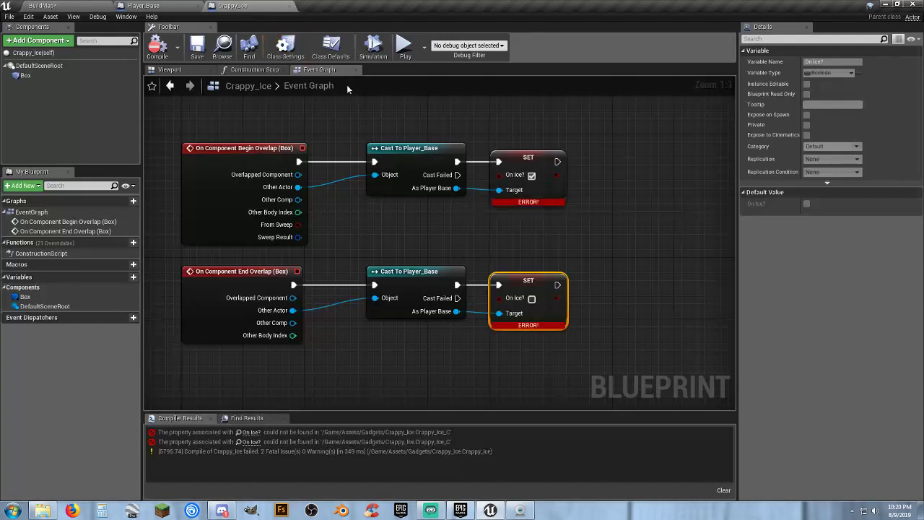
{"action": "left_click", "coordinate": [157, 47]}
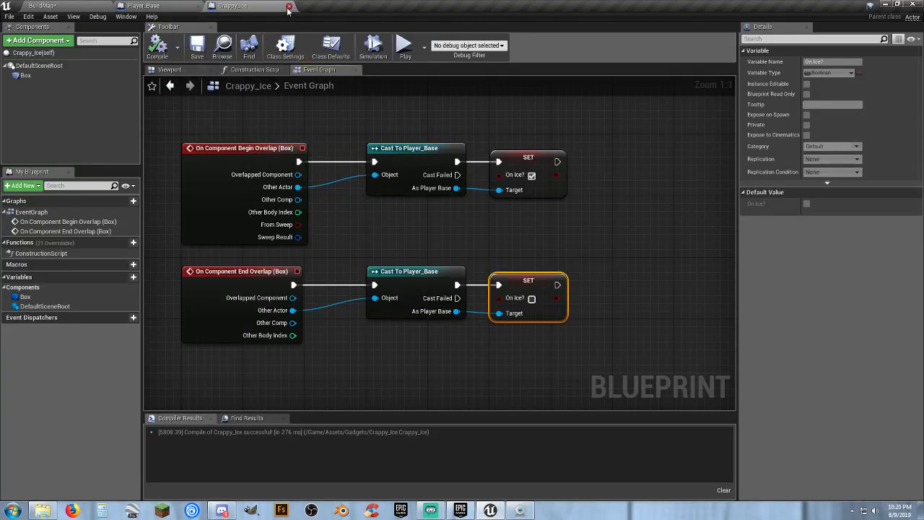
In Player_Base's event graph, add a Branch run by the F key's Pressed output, with On Ice? as its condition.
{"action": "left_click", "coordinate": [145, 6]}
{"action": "left_click", "coordinate": [370, 285]}
{"action": "right_click_drag", "start_coordinate": [369, 285], "coordinate": [386, 249]}
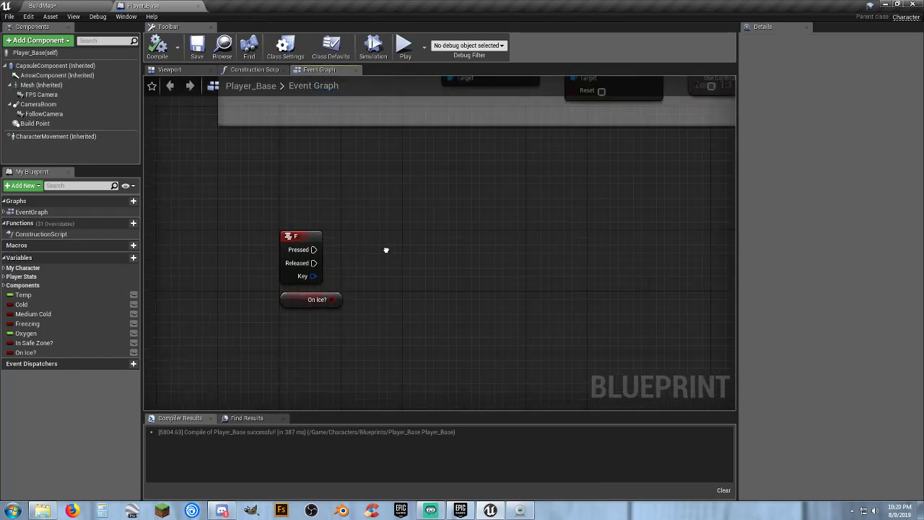
{"action": "left_click", "coordinate": [384, 254]}
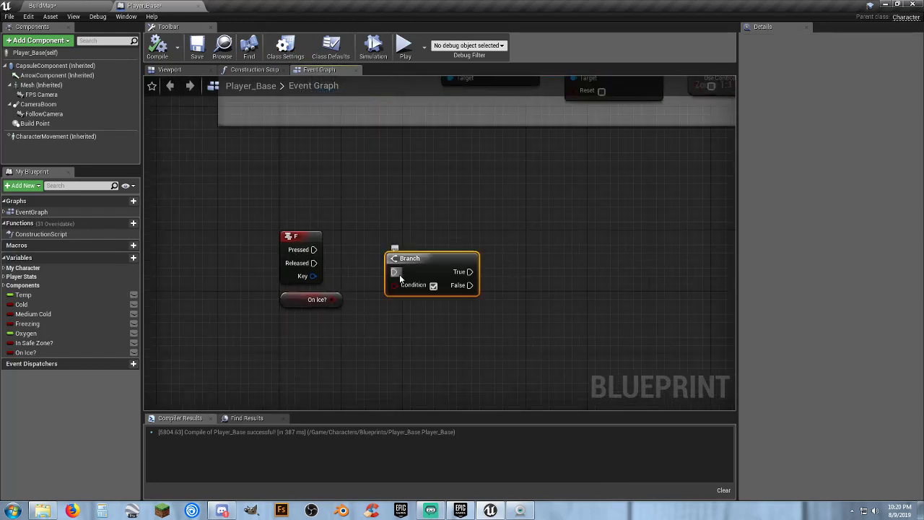
{"action": "left_click_drag", "start_coordinate": [394, 271], "coordinate": [322, 251]}
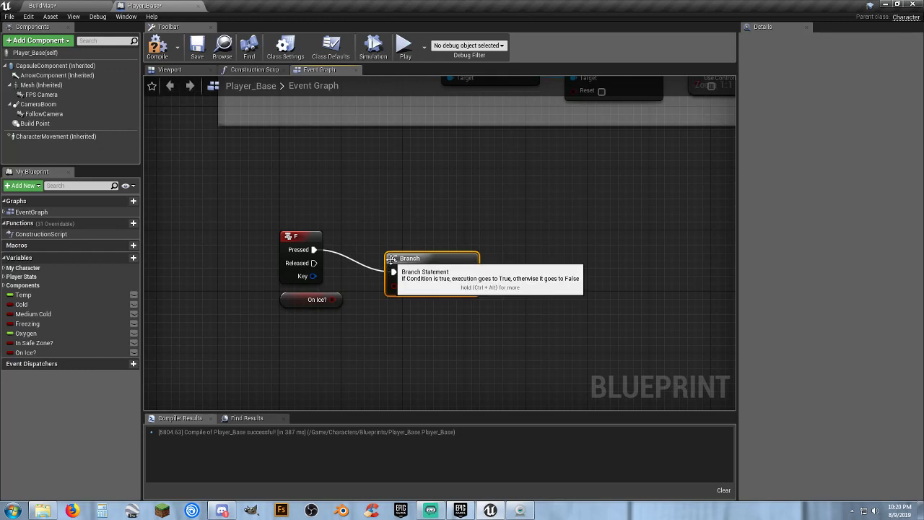
{"action": "left_click_drag", "start_coordinate": [393, 262], "coordinate": [372, 240]}
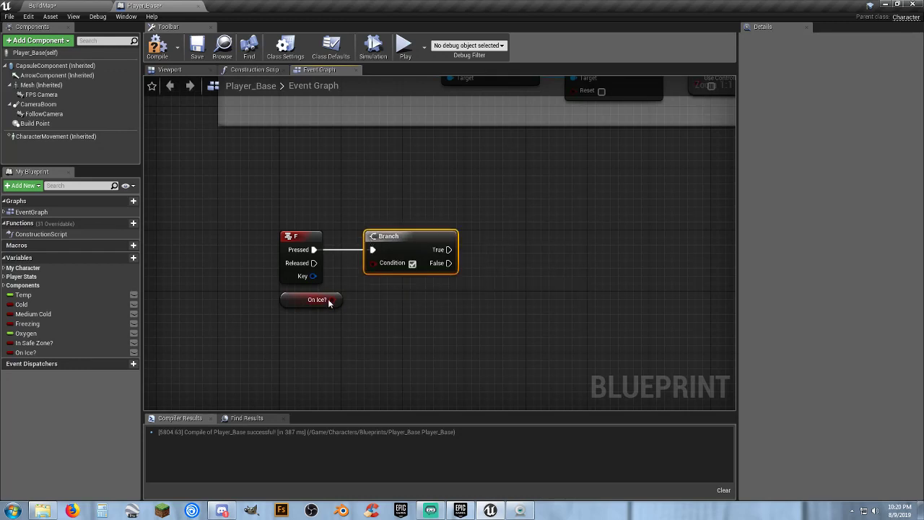
{"action": "left_click_drag", "start_coordinate": [330, 301], "coordinate": [376, 267]}
{"action": "right_click_drag", "start_coordinate": [399, 282], "coordinate": [383, 302]}
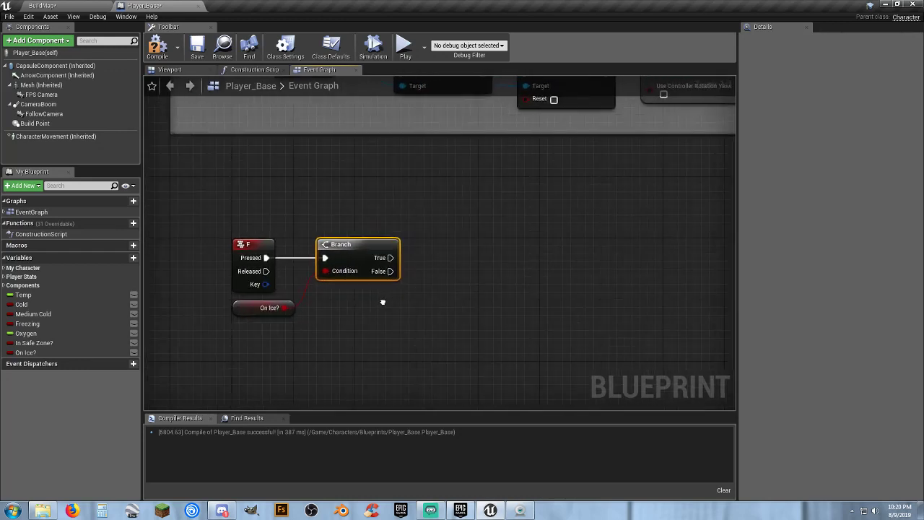
Add a Spawn Actor from Class node to the Branch's True output, with Crappy_Ice as its class.
{"action": "left_click_drag", "start_coordinate": [390, 258], "coordinate": [469, 257]}
{"action": "type", "text": "spawna"}
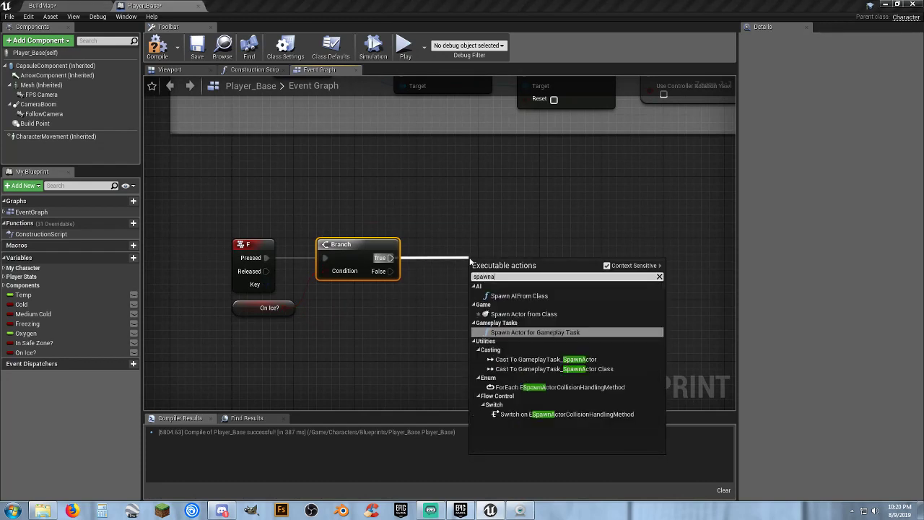
{"action": "type", "text": "c"}
{"action": "left_click", "coordinate": [521, 295]}
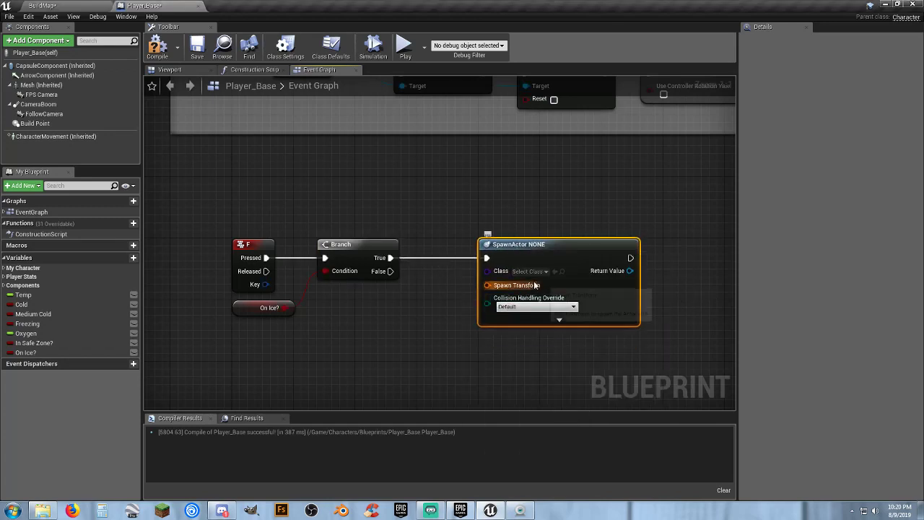
{"action": "left_click", "coordinate": [534, 271]}
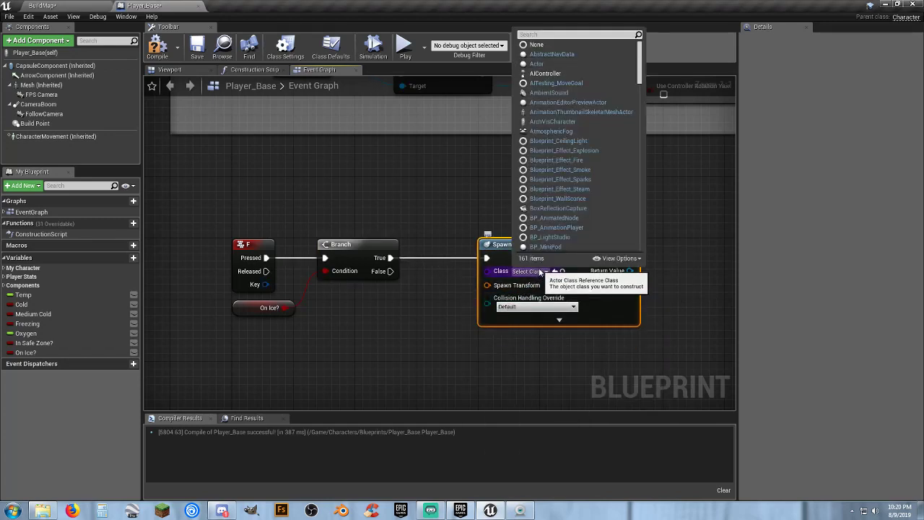
{"action": "type", "text": "crap"}
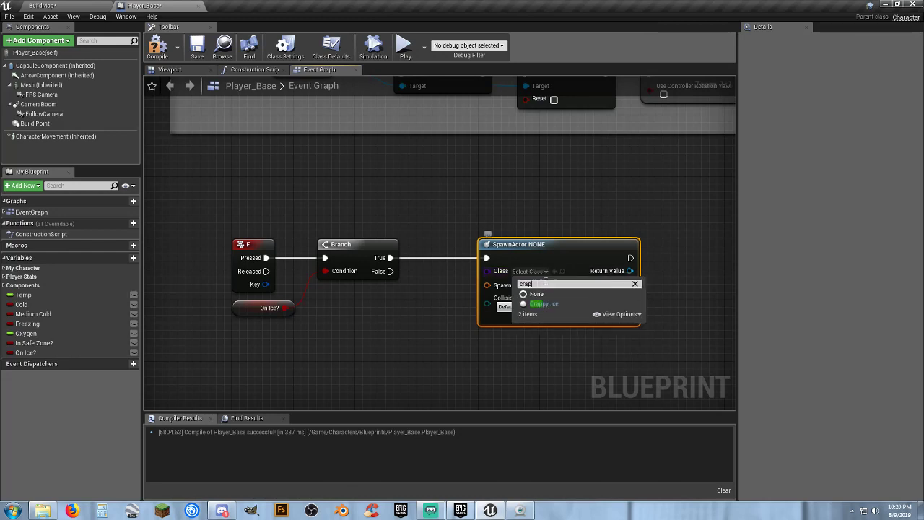
{"action": "left_click", "coordinate": [543, 303]}
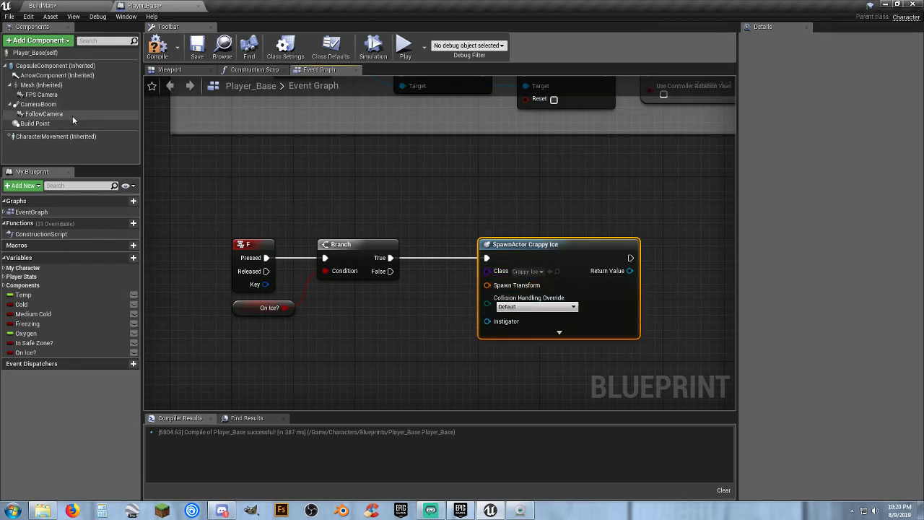
Add a Build Point reference with a GetWorldTransform node and feed its return value into the spawn node's Spawn Transform.
{"action": "left_click_drag", "start_coordinate": [42, 124], "coordinate": [342, 324]}
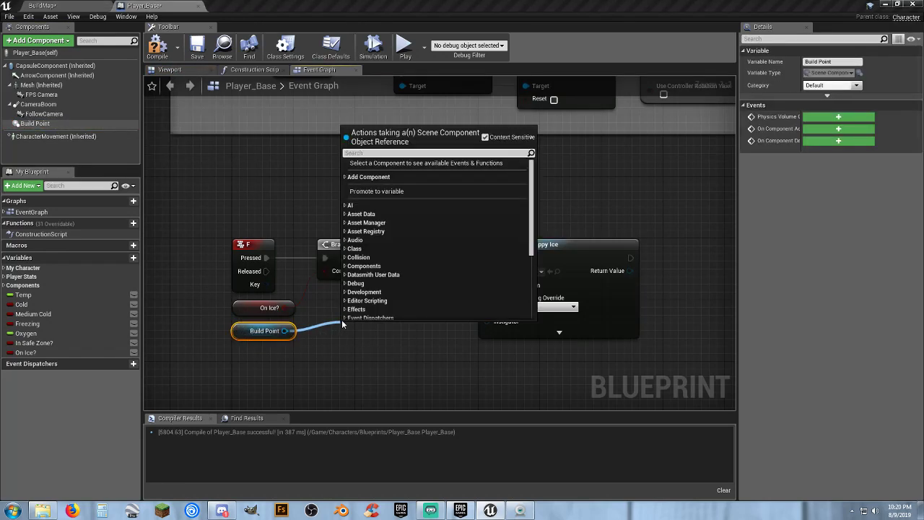
{"action": "type", "text": "transform"}
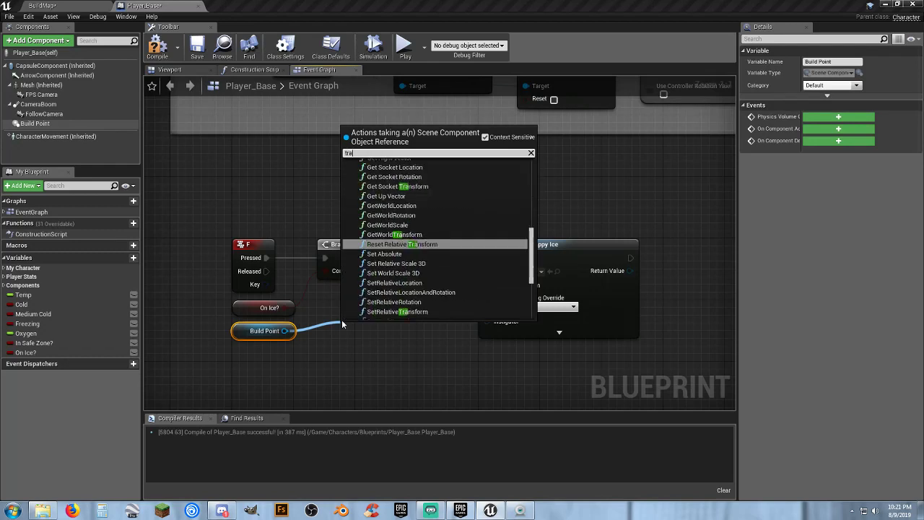
{"action": "key", "text": "BackSpace"}
{"action": "key", "text": "BackSpace"}
{"action": "key", "text": "BackSpace"}
{"action": "key", "text": "BackSpace"}
{"action": "key", "text": "BackSpace"}
{"action": "key", "text": "BackSpace"}
{"action": "key", "text": "BackSpace"}
{"action": "key", "text": "BackSpace"}
{"action": "key", "text": "BackSpace"}
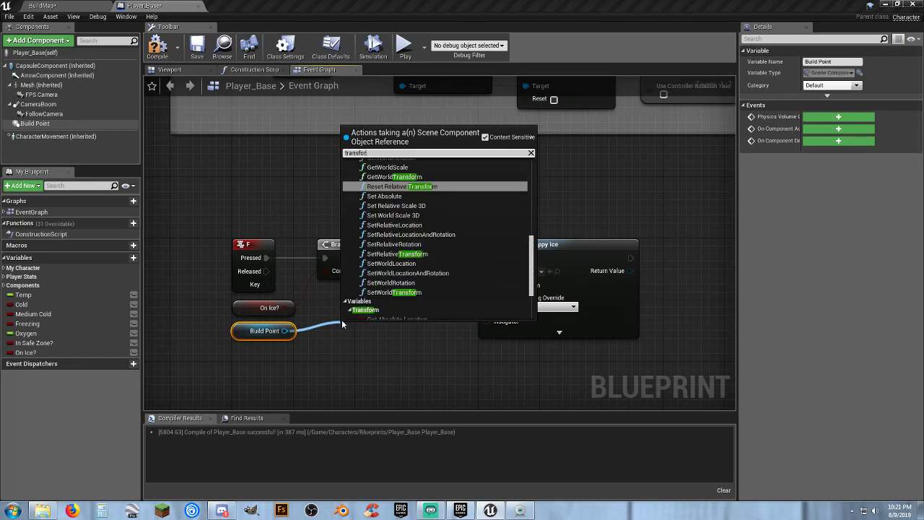
{"action": "type", "text": "worldtr"}
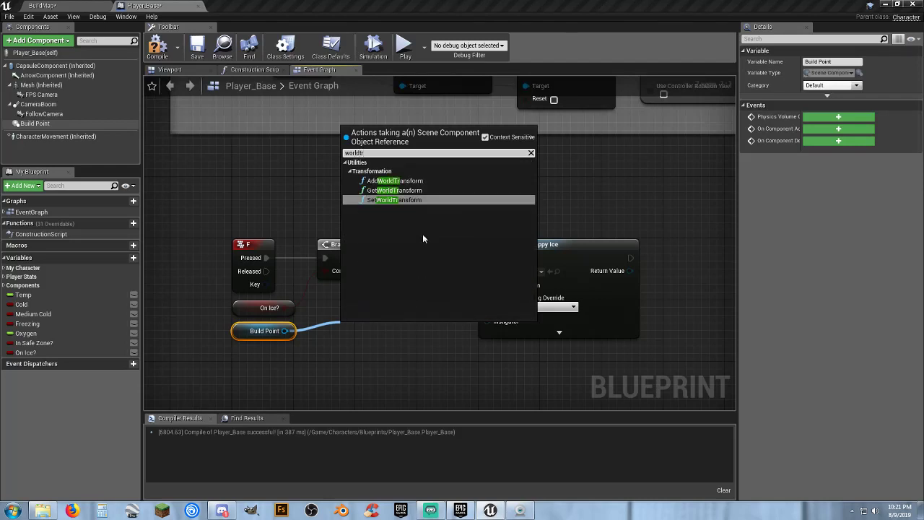
{"action": "left_click", "coordinate": [405, 189]}
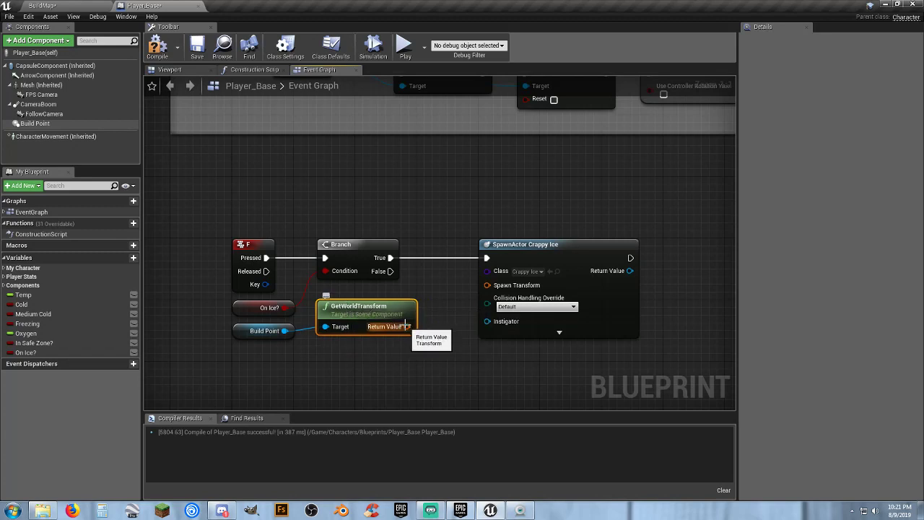
{"action": "left_click_drag", "start_coordinate": [407, 326], "coordinate": [488, 286]}
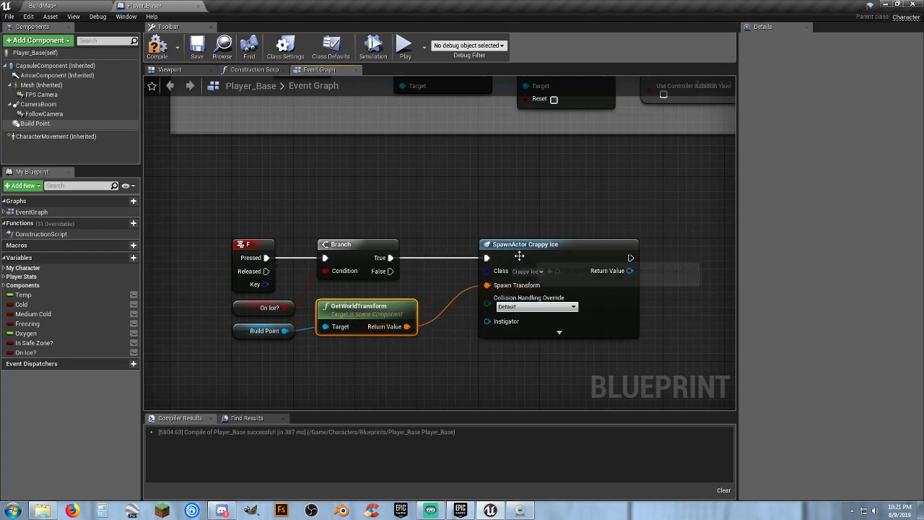
{"action": "left_click_drag", "start_coordinate": [522, 248], "coordinate": [513, 247]}
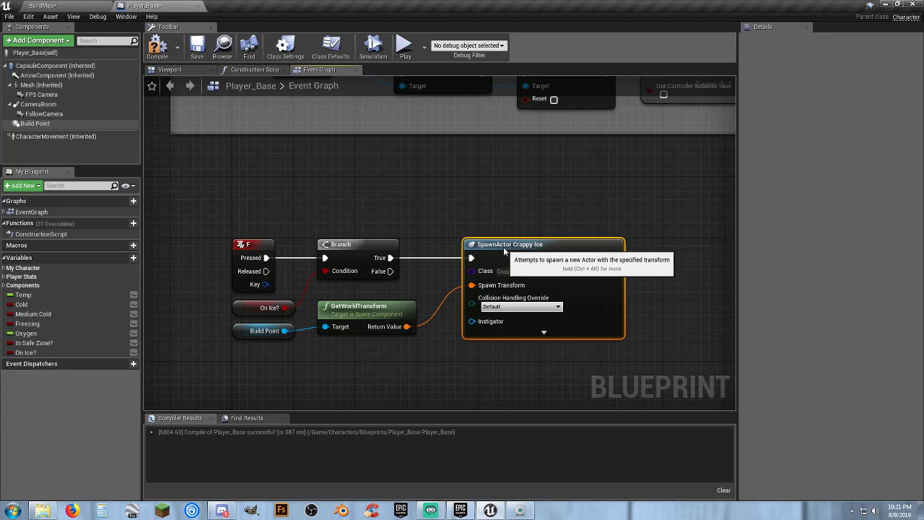
{"action": "left_click_drag", "start_coordinate": [504, 249], "coordinate": [519, 250]}
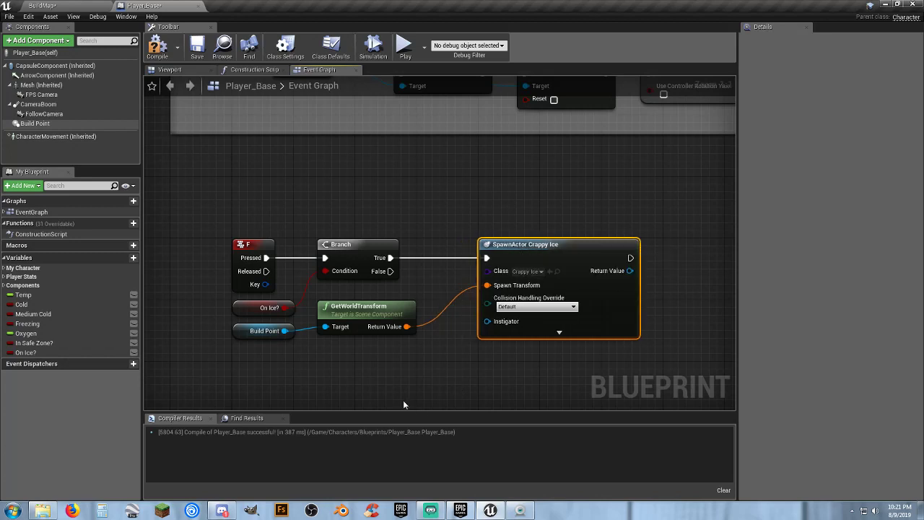
Compile and save the Player_Base blueprint.
{"action": "right_click_drag", "start_coordinate": [428, 366], "coordinate": [428, 337]}
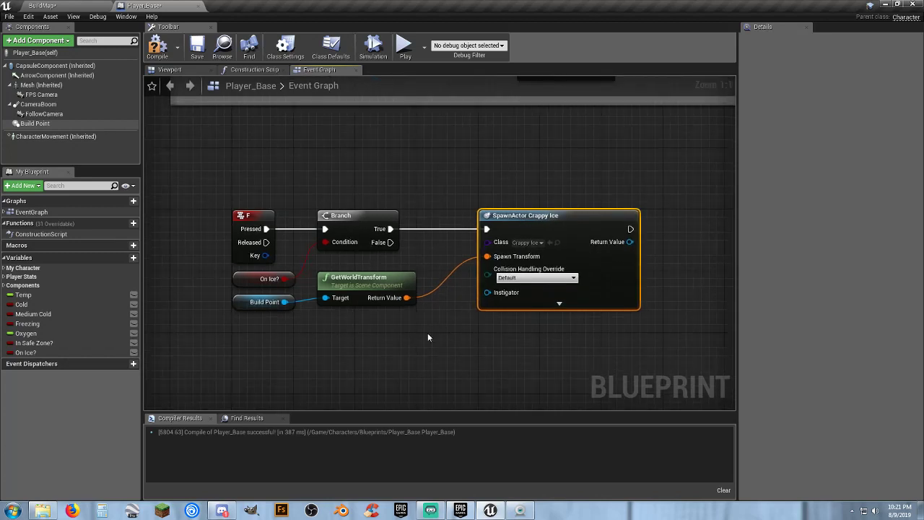
{"action": "left_click", "coordinate": [157, 47]}
{"action": "left_click", "coordinate": [197, 47]}
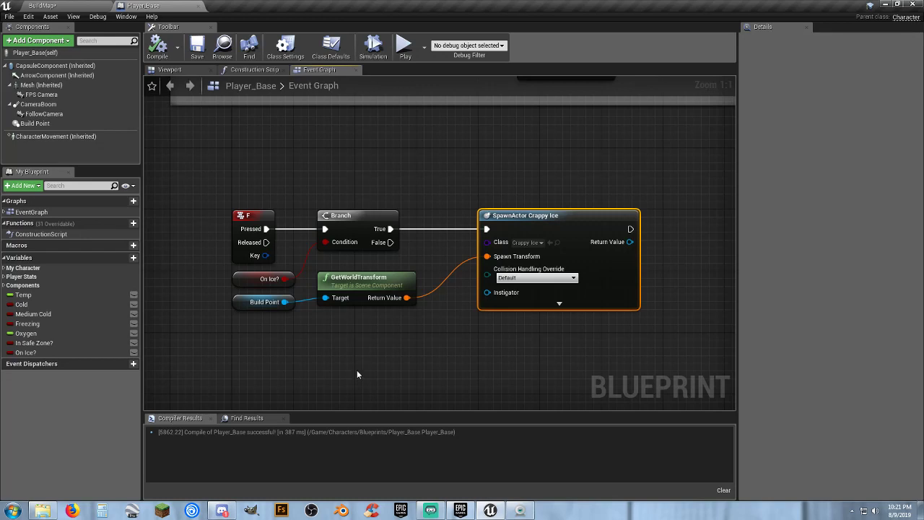
Return to the BuildMap level and open the Crappy_Ice blueprint from the Assets > Gadgets folder.
{"action": "left_click", "coordinate": [81, 6]}
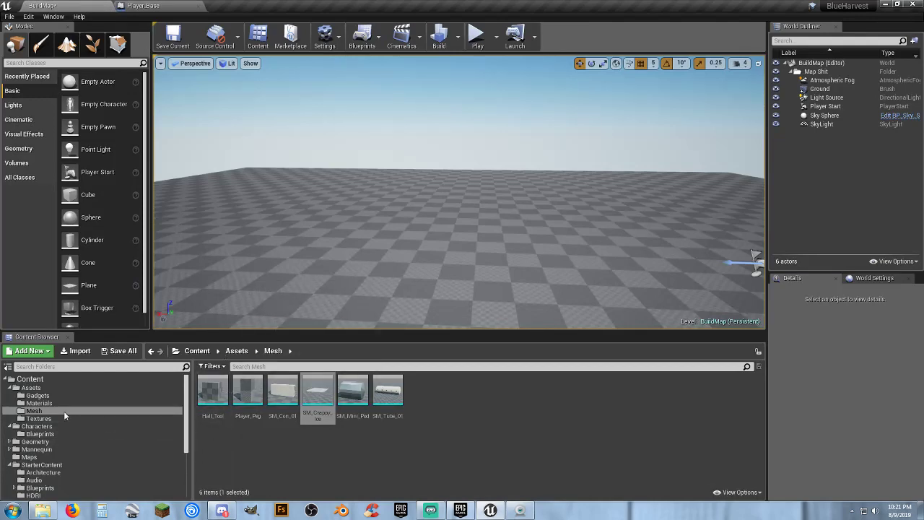
{"action": "left_click", "coordinate": [37, 396]}
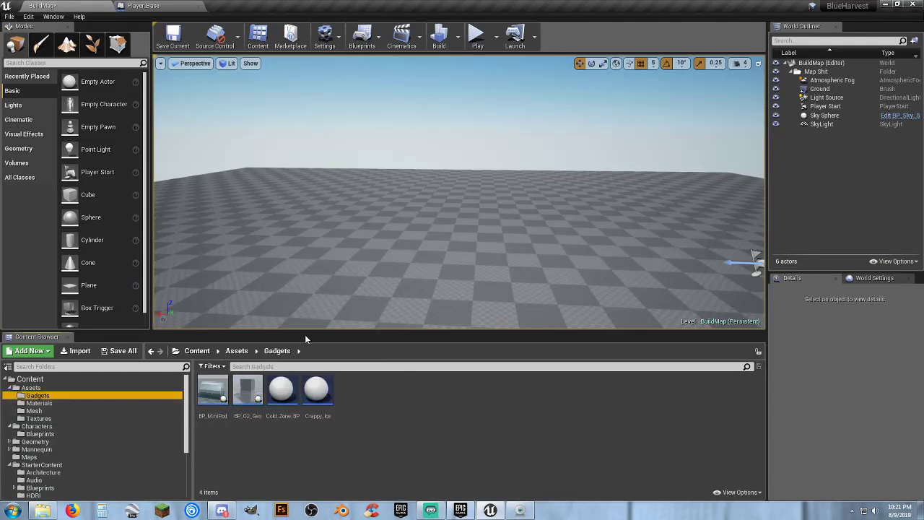
{"action": "right_click_drag", "start_coordinate": [430, 228], "coordinate": [416, 262]}
{"action": "right_click_drag", "start_coordinate": [491, 231], "coordinate": [476, 231]}
{"action": "double_click", "coordinate": [317, 390]}
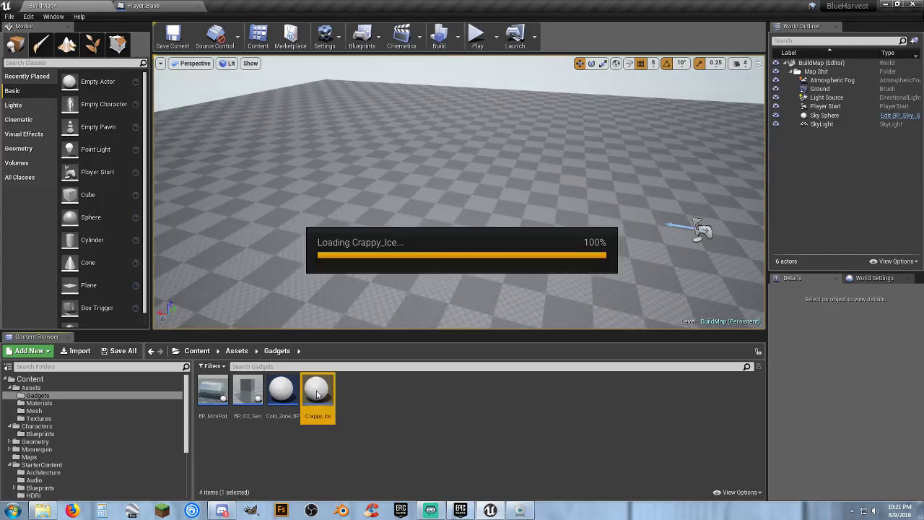
Turn off Hidden in Game for Crappy_Ice's Box component and compile the blueprint.
{"action": "left_click", "coordinate": [39, 73]}
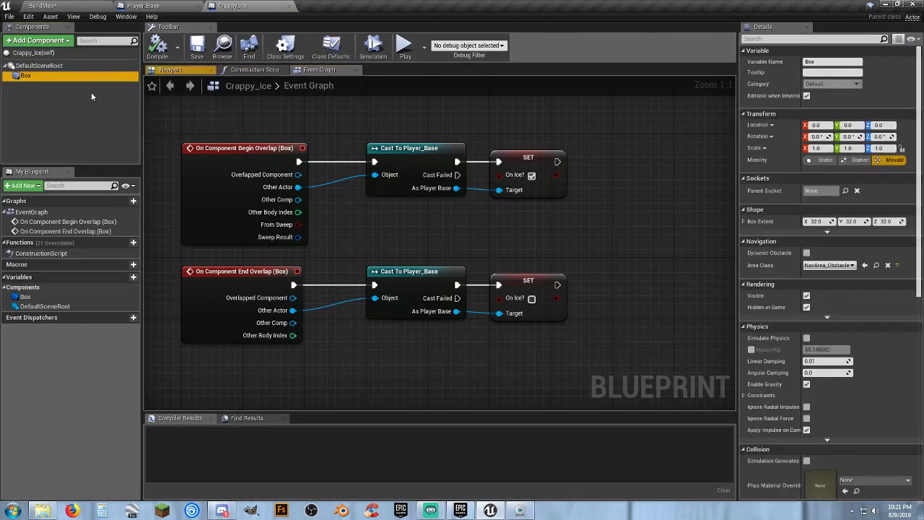
{"action": "scroll", "coordinate": [799, 291], "scroll_direction": "down", "scroll_amount": 1}
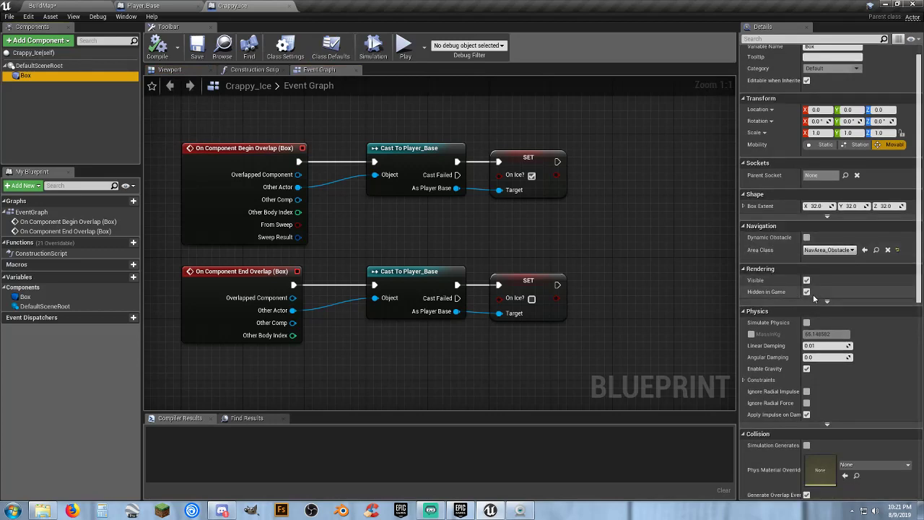
{"action": "left_click", "coordinate": [806, 293]}
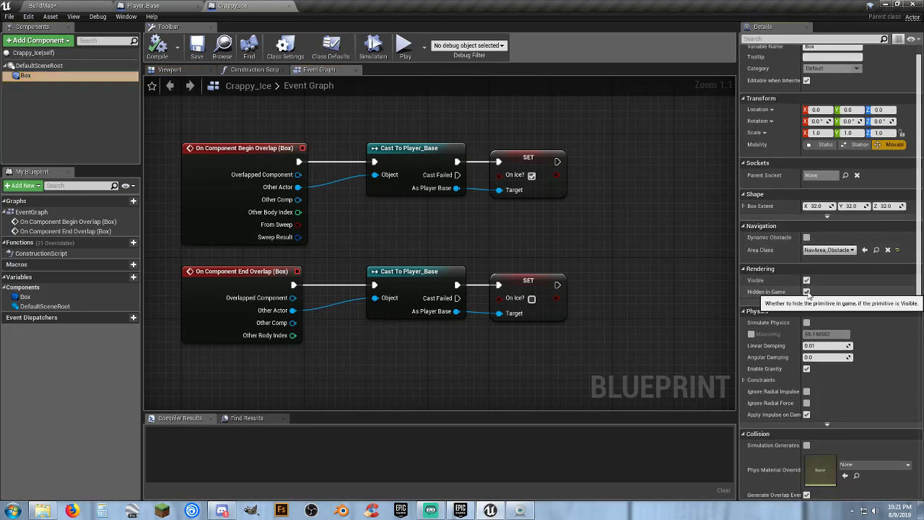
{"action": "left_click", "coordinate": [157, 43]}
Place a Crappy_Ice actor on the ground of the BuildMap level at about X 170, Y 185, Z 5.
{"action": "left_click", "coordinate": [101, 5]}
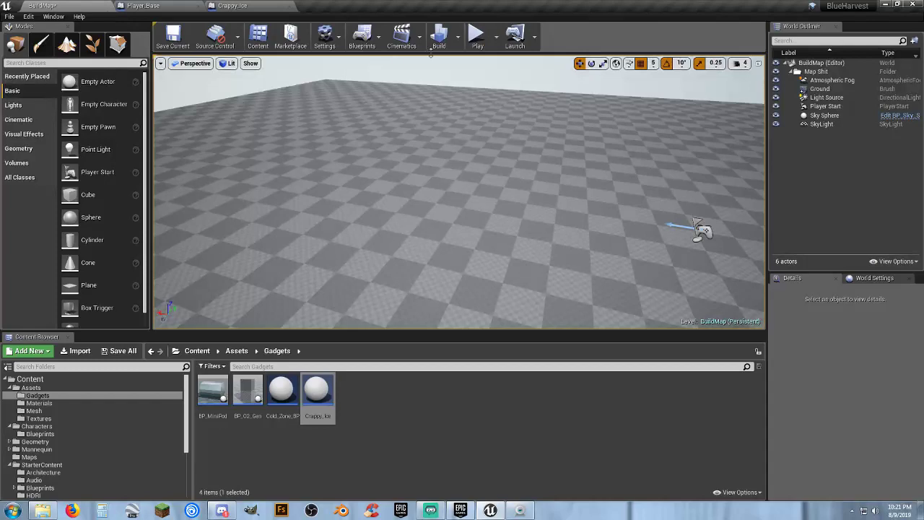
{"action": "left_click_drag", "start_coordinate": [317, 390], "coordinate": [404, 182]}
{"action": "right_click_drag", "start_coordinate": [405, 181], "coordinate": [278, 180]}
Scale the placed Crappy_Ice actor to 8.5 × 7.0 × 3.0 and raise it to about Z 125.
{"action": "left_click", "coordinate": [606, 62]}
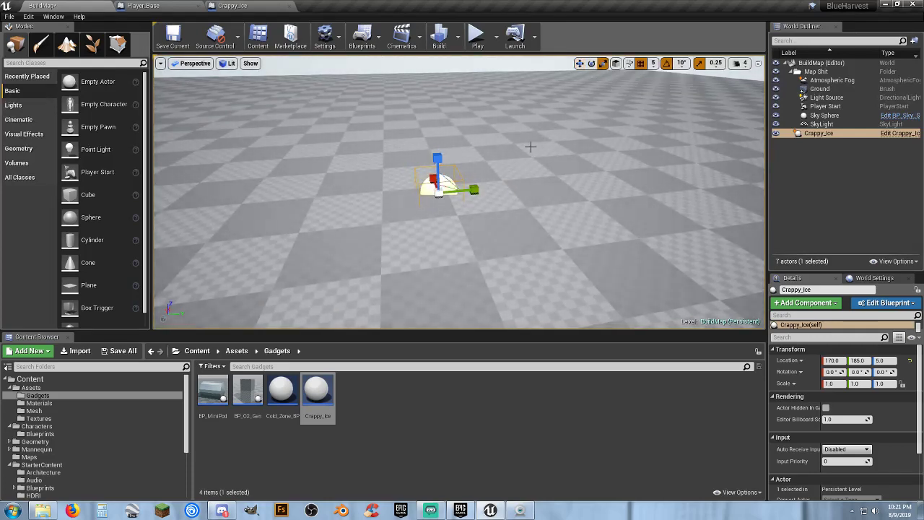
{"action": "left_click_drag", "start_coordinate": [479, 190], "coordinate": [519, 190]}
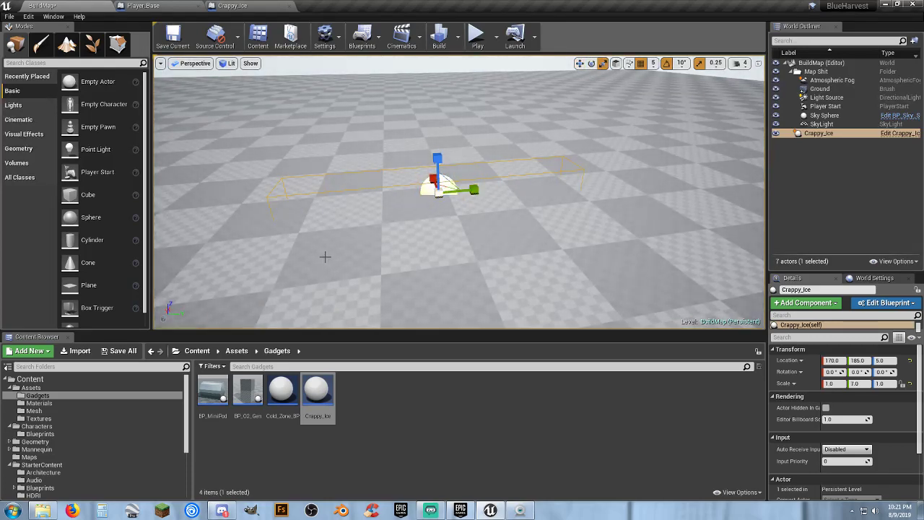
{"action": "mouse_move", "coordinate": [367, 231]}
{"action": "right_mouse_down"}
{"action": "mouse_move", "coordinate": [433, 232]}
{"action": "mouse_move", "coordinate": [367, 231]}
{"action": "right_mouse_up"}
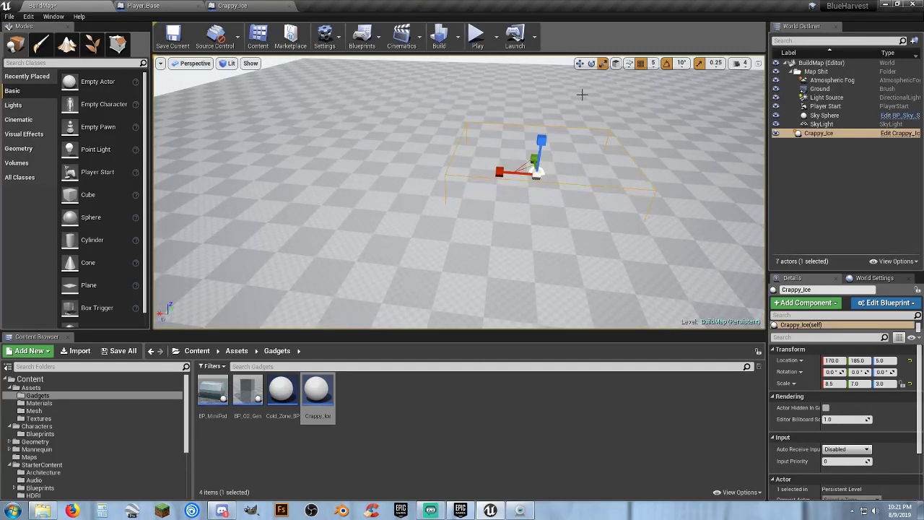
{"action": "left_click", "coordinate": [579, 63]}
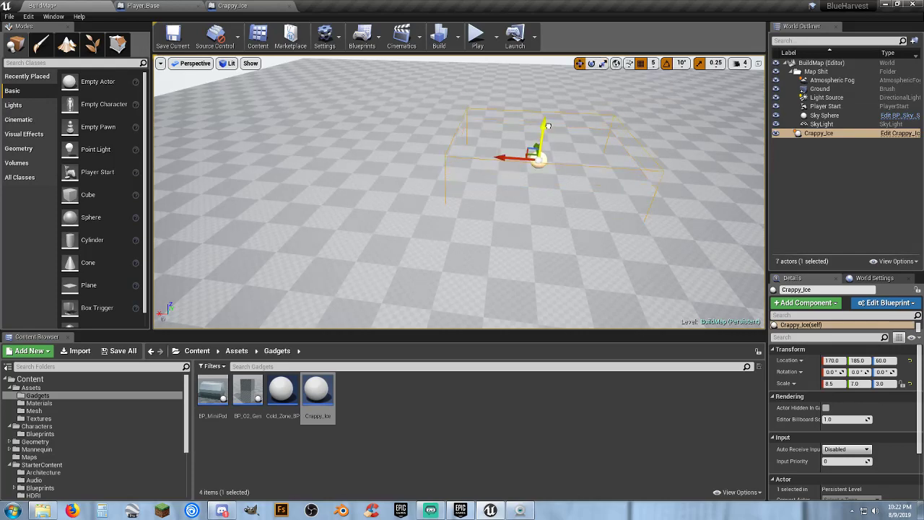
{"action": "left_click_drag", "start_coordinate": [547, 125], "coordinate": [554, 105]}
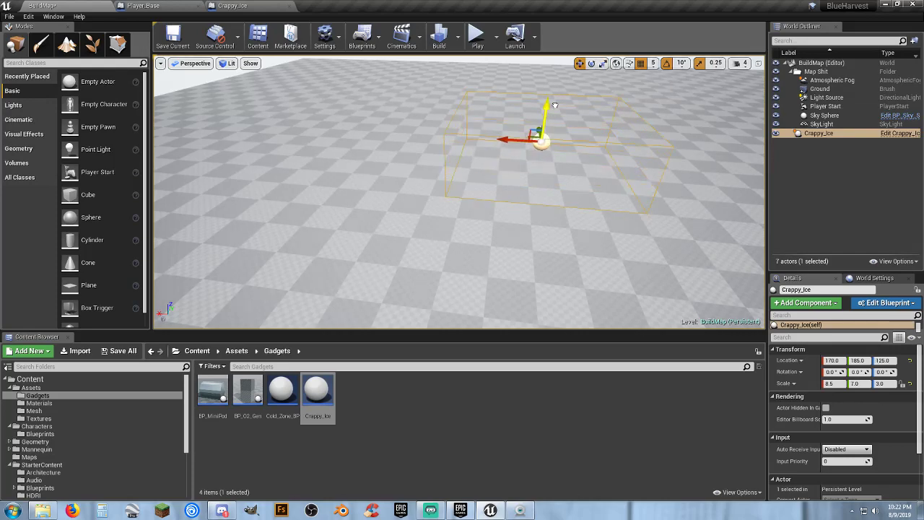
Play-test BuildMap by running the character in and around the Crappy_Ice volume while spawning actors, and stop the session.
{"action": "left_click", "coordinate": [476, 36]}
{"action": "key", "text": "w"}
{"action": "key", "text": "s"}
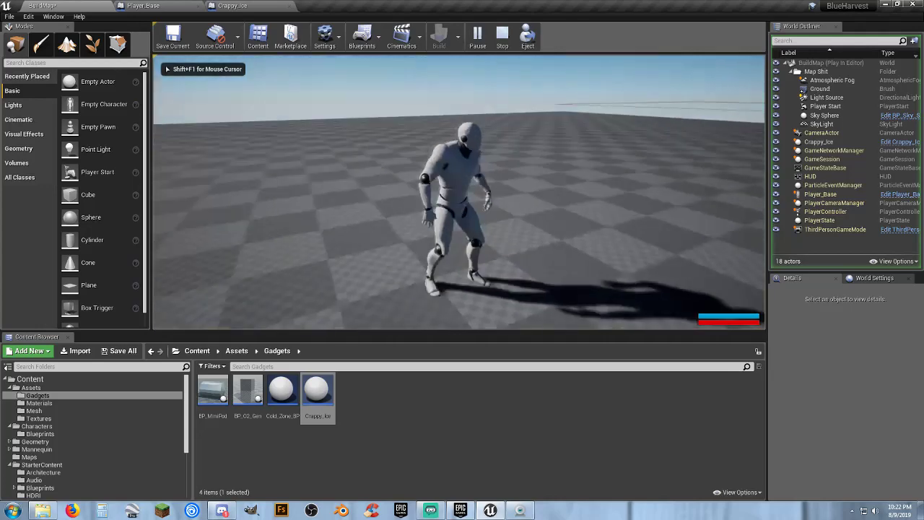
{"action": "key", "text": "a"}
{"action": "key", "text": "w"}
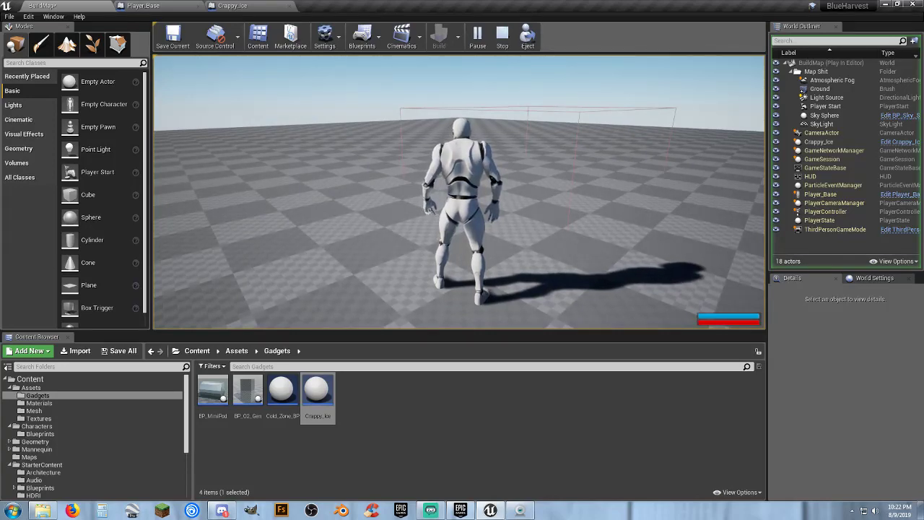
{"action": "key", "text": "w"}
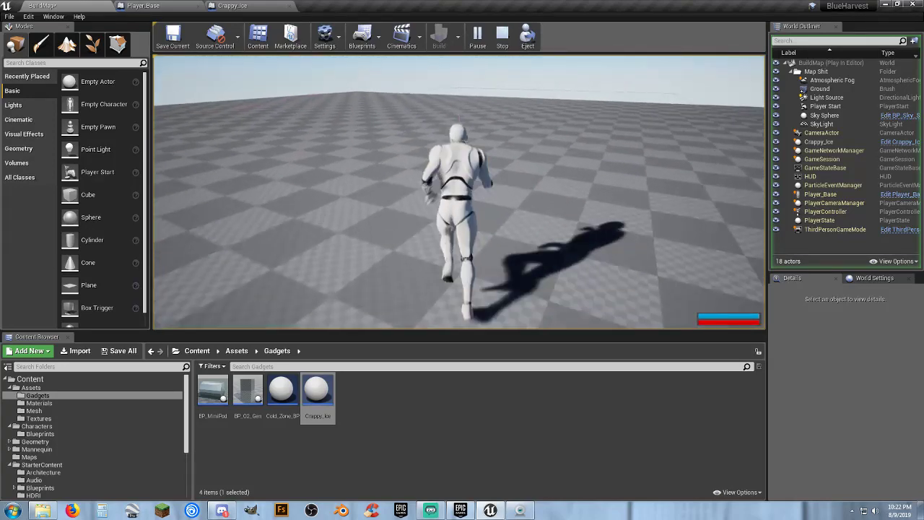
{"action": "key", "text": "s"}
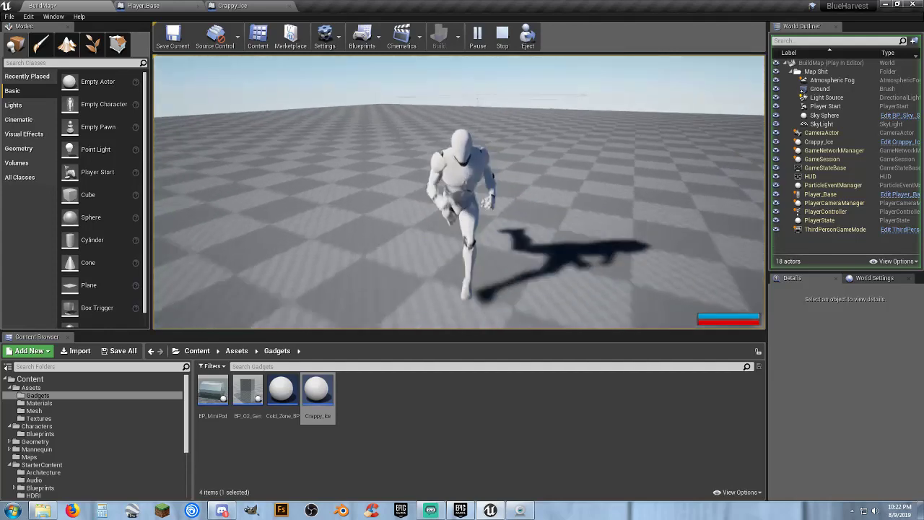
{"action": "key", "text": "w"}
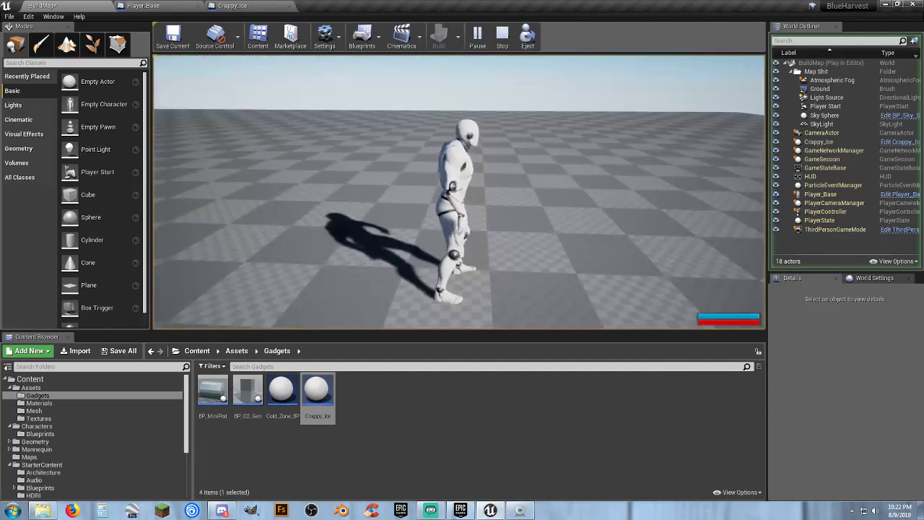
{"action": "key", "text": "w"}
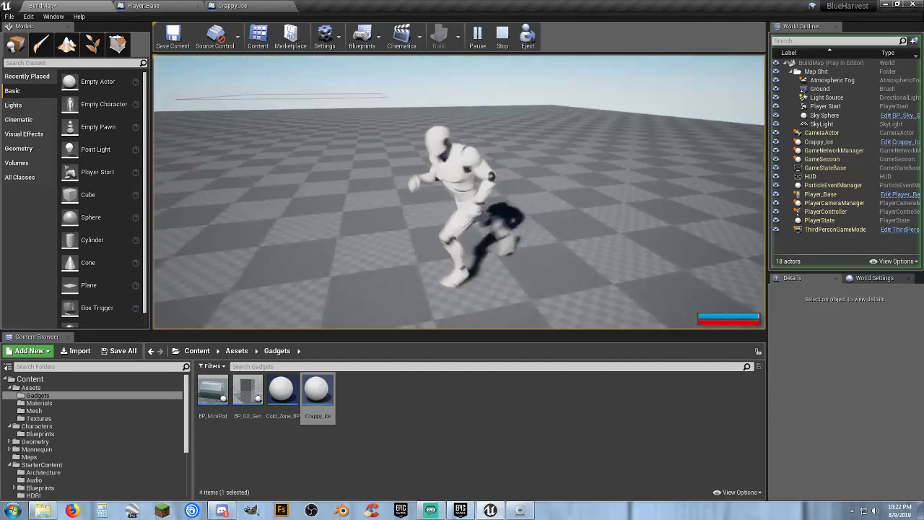
{"action": "key", "text": "w"}
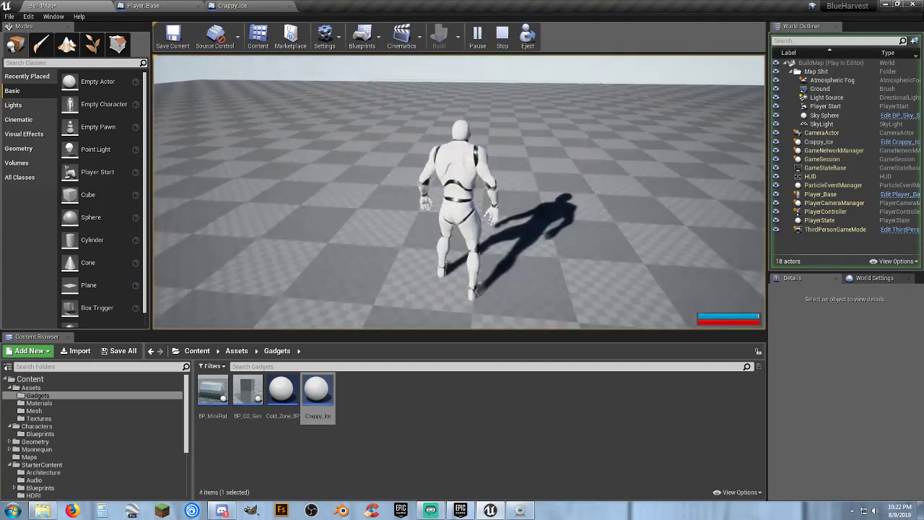
{"action": "key", "text": "s"}
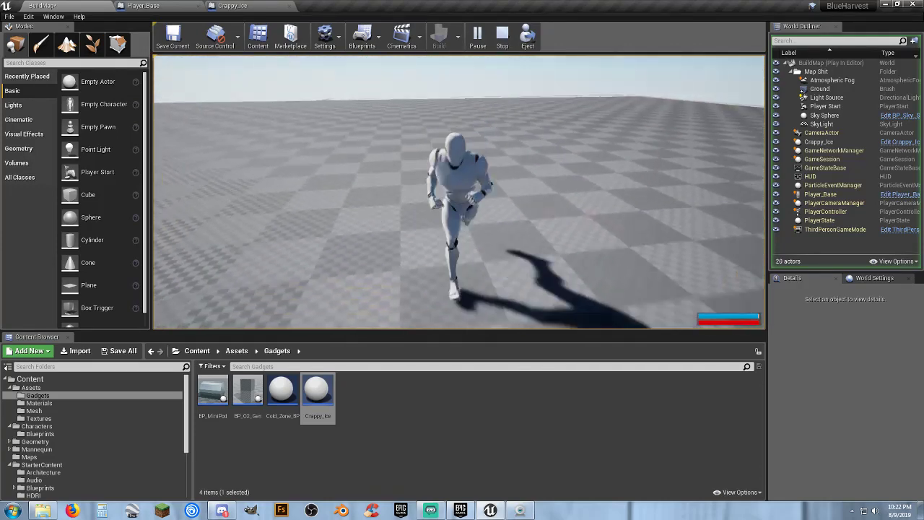
{"action": "key", "text": "w"}
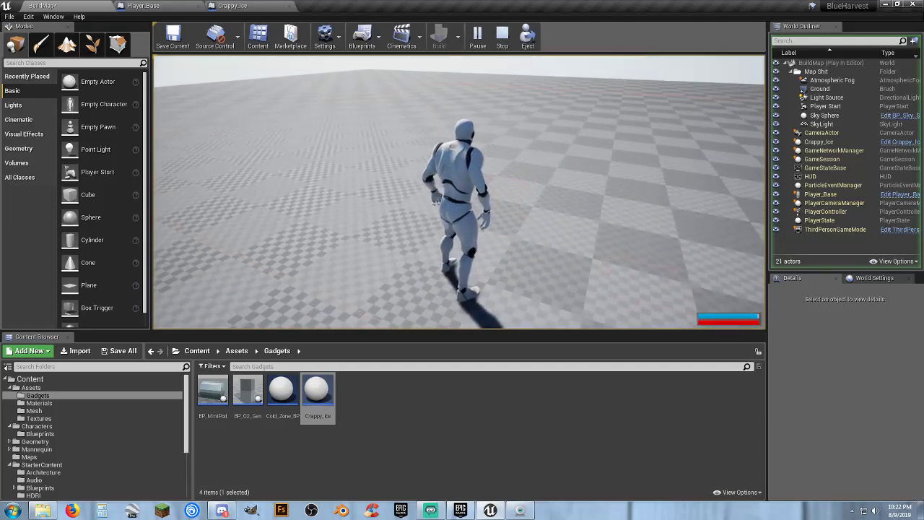
{"action": "key", "text": "Escape"}
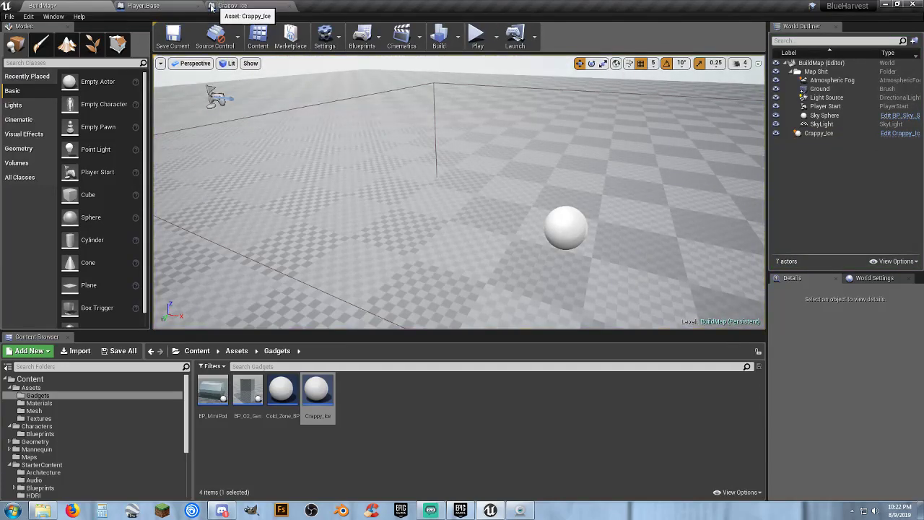
Review the overlap events in Crappy_Ice, the F-key spawn logic in Player_Base and the ice volume in BuildMap.
{"action": "left_click", "coordinate": [153, 5]}
{"action": "left_click", "coordinate": [62, 9]}
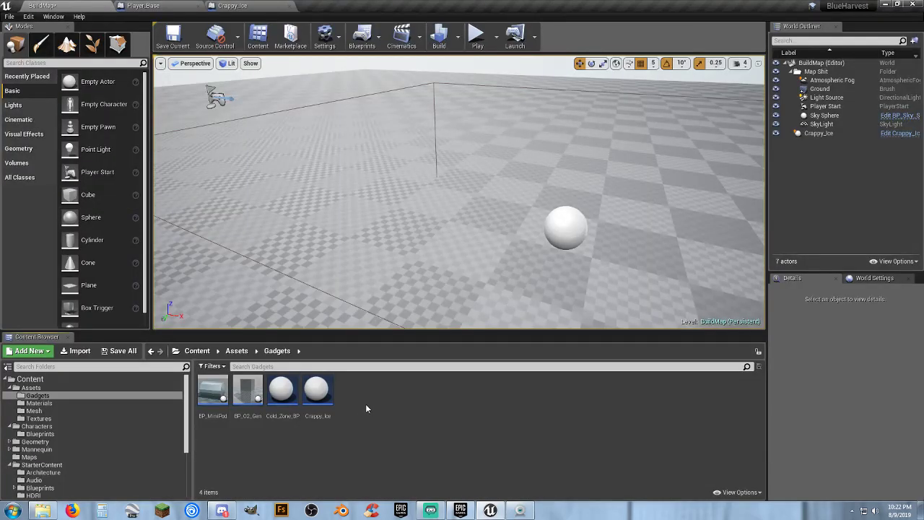
{"action": "left_click", "coordinate": [230, 6]}
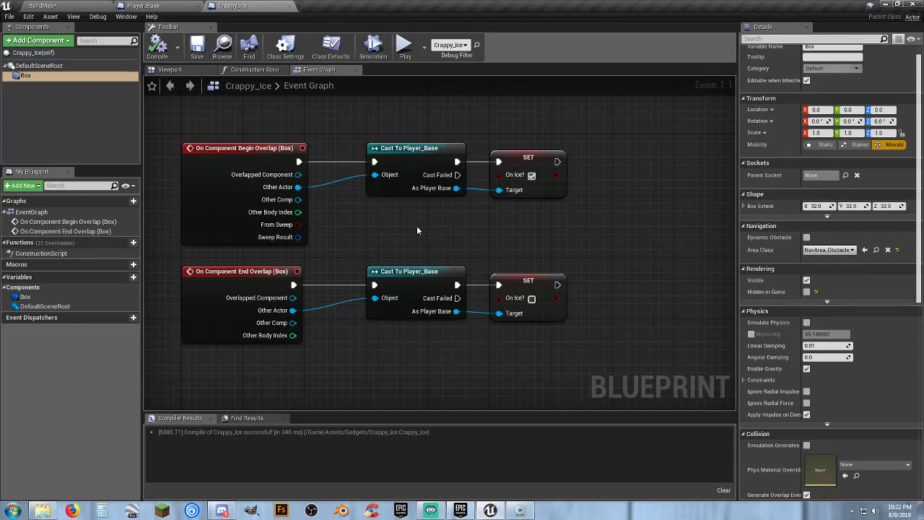
{"action": "right_click_drag", "start_coordinate": [417, 227], "coordinate": [415, 342]}
{"action": "scroll", "coordinate": [410, 315], "scroll_direction": "down", "scroll_amount": 1}
{"action": "left_click", "coordinate": [145, 6]}
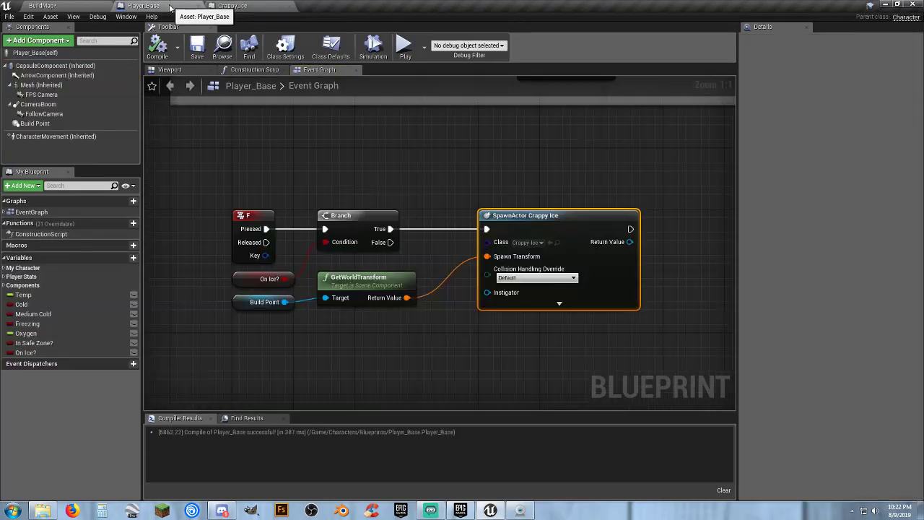
{"action": "left_click", "coordinate": [425, 325]}
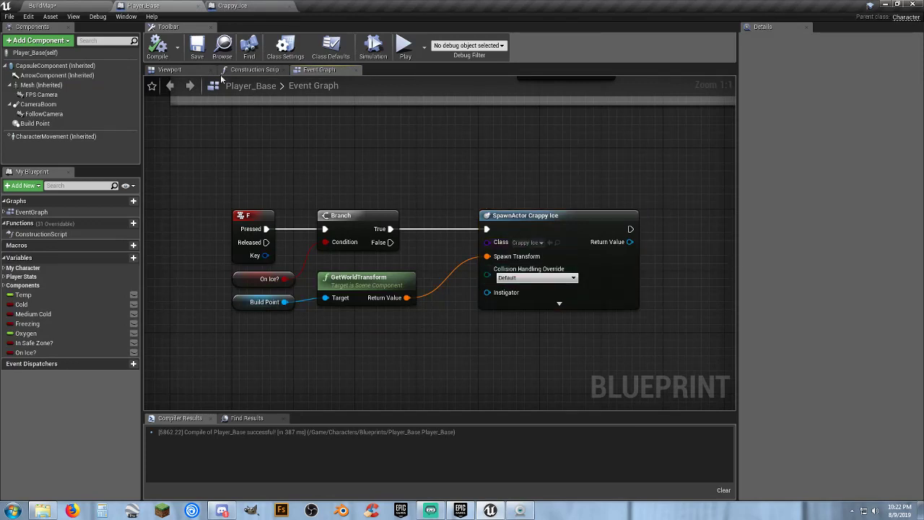
{"action": "left_click", "coordinate": [79, 7]}
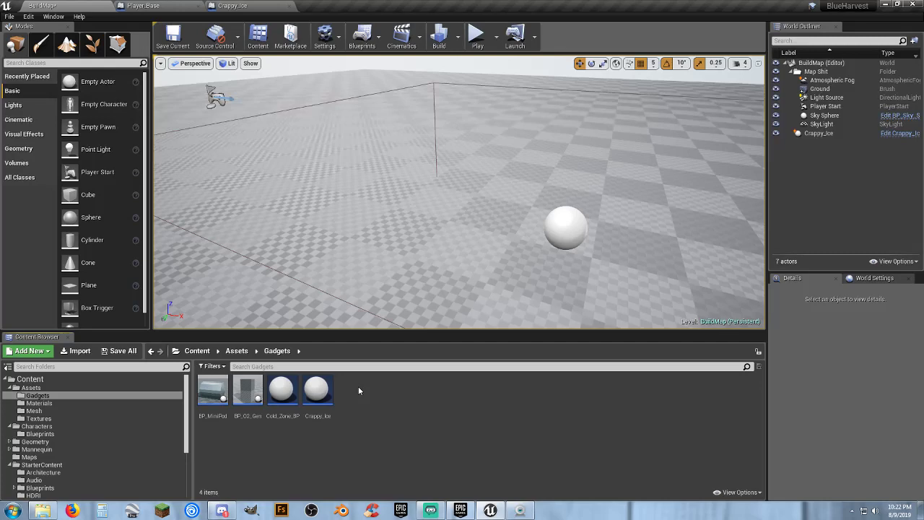
{"action": "right_click_drag", "start_coordinate": [450, 245], "coordinate": [498, 249]}
{"action": "key", "text": "s"}
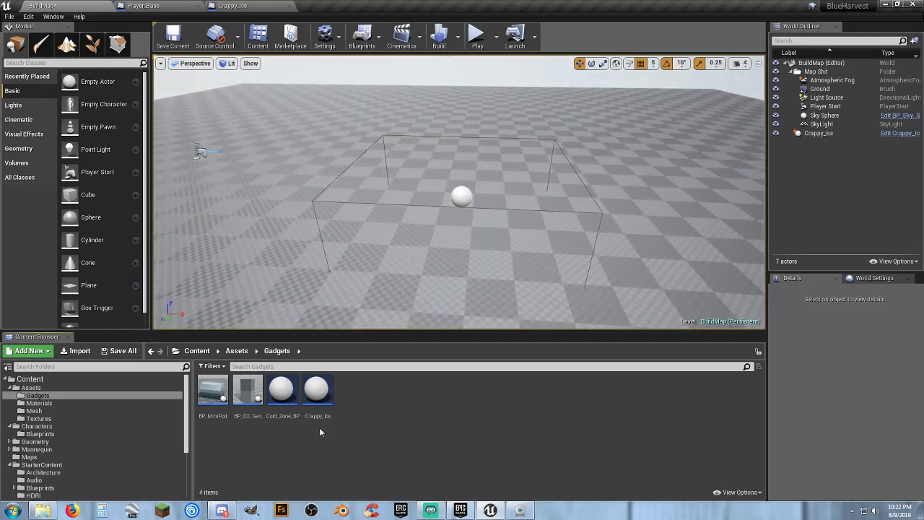
Close the Crappy_Ice blueprint and open the BP_O2_Gen blueprint from BuildMap's Gadgets folder.
{"action": "left_click", "coordinate": [256, 9]}
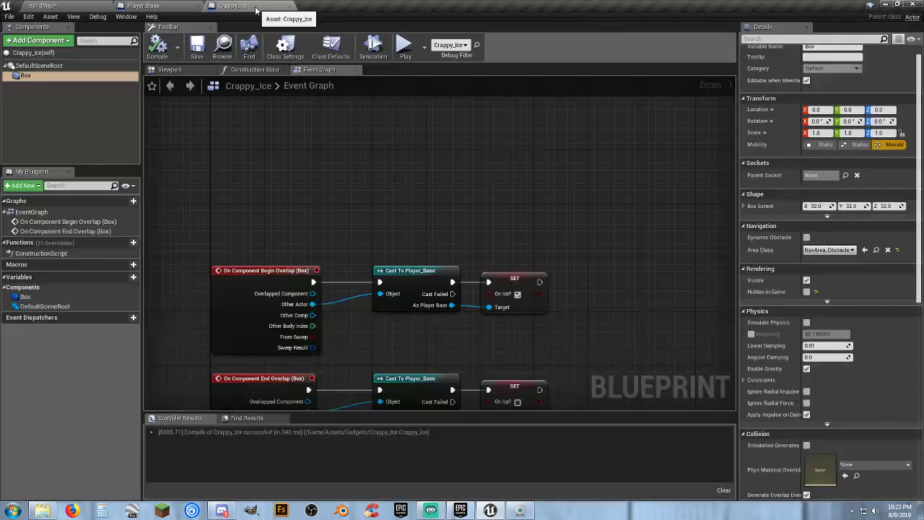
{"action": "left_click", "coordinate": [290, 7]}
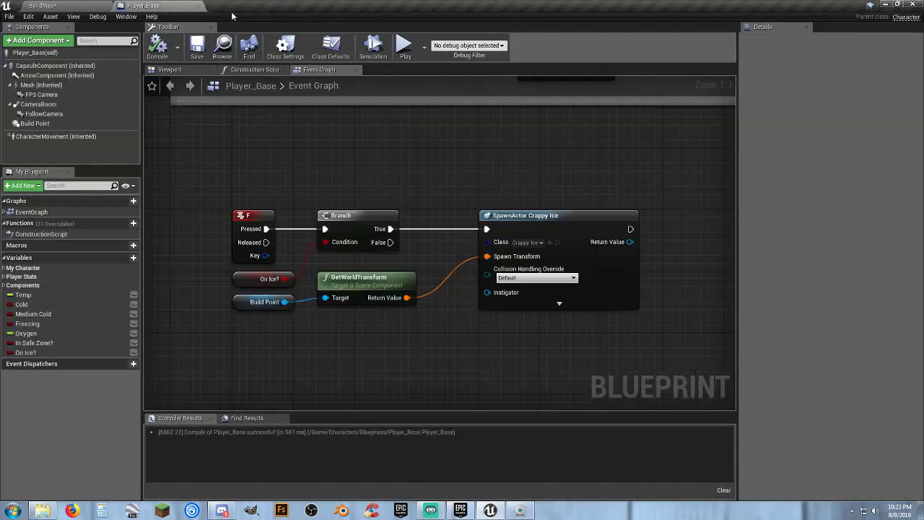
{"action": "left_click", "coordinate": [76, 9]}
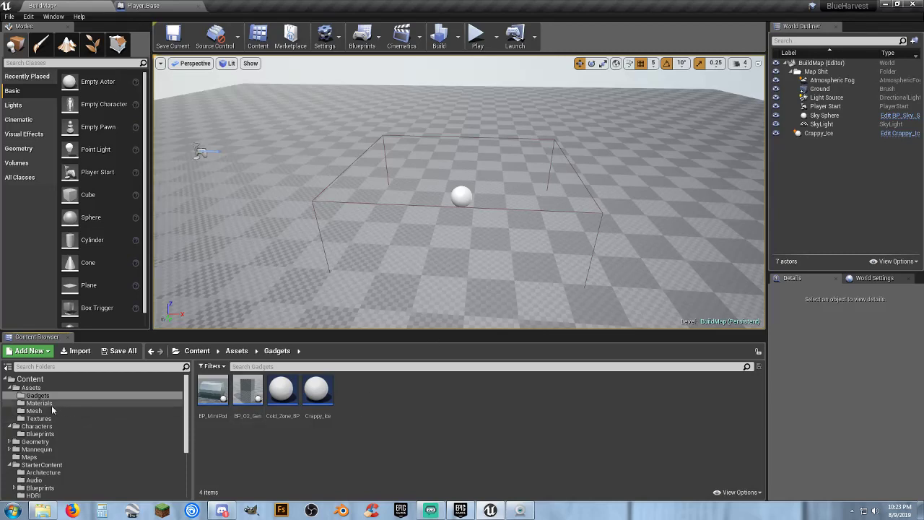
{"action": "left_click", "coordinate": [247, 393]}
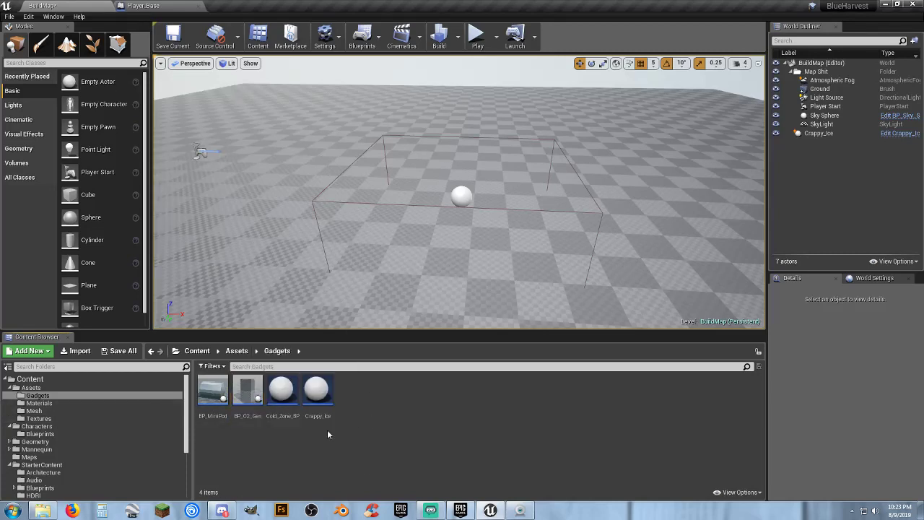
{"action": "double_click", "coordinate": [247, 393]}
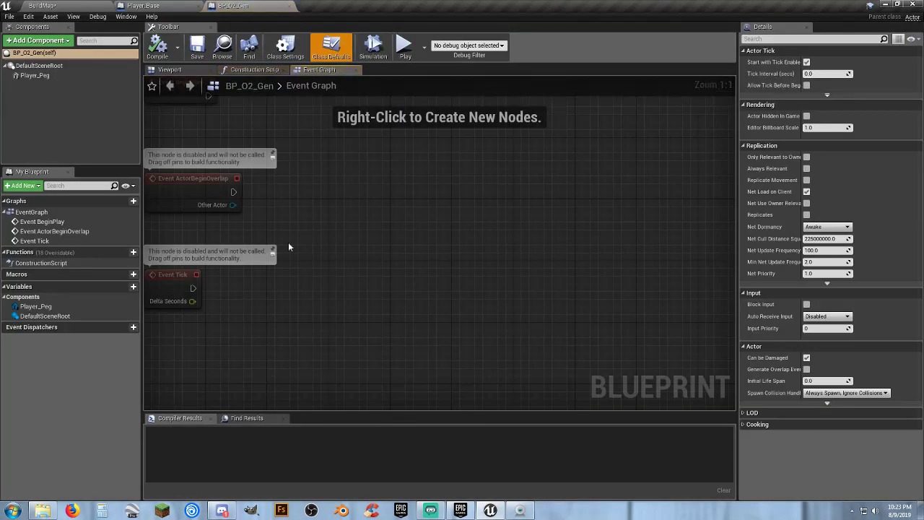
Set the class of Player_Base's SpawnActor node to BP_O2_Gen and compile the blueprint.
{"action": "left_click", "coordinate": [172, 6]}
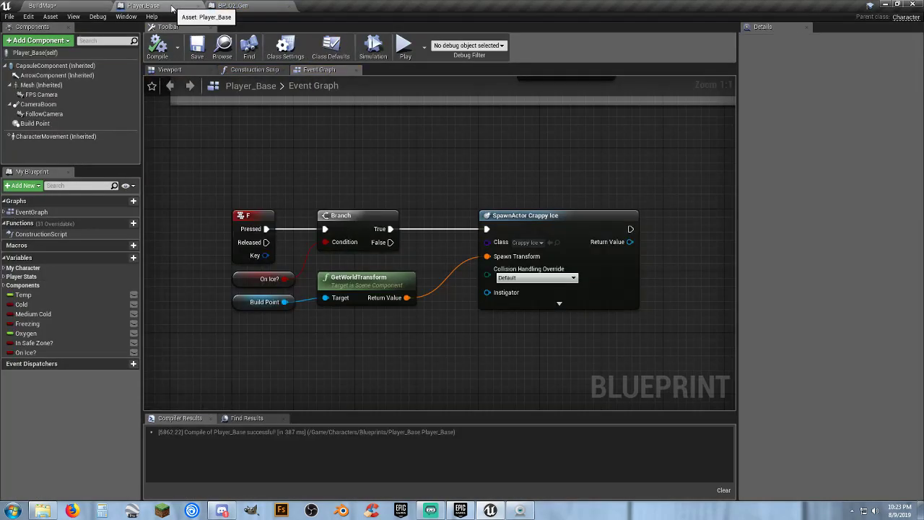
{"action": "left_click", "coordinate": [535, 242]}
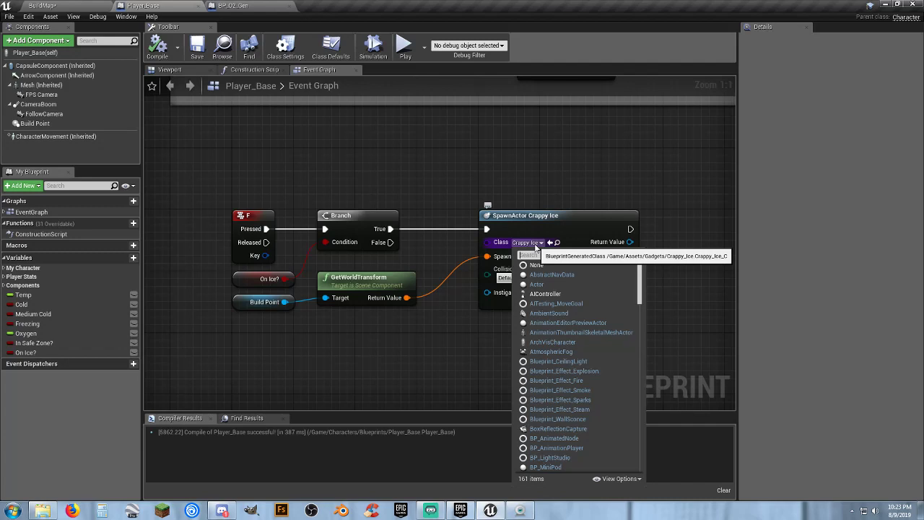
{"action": "type", "text": "02"}
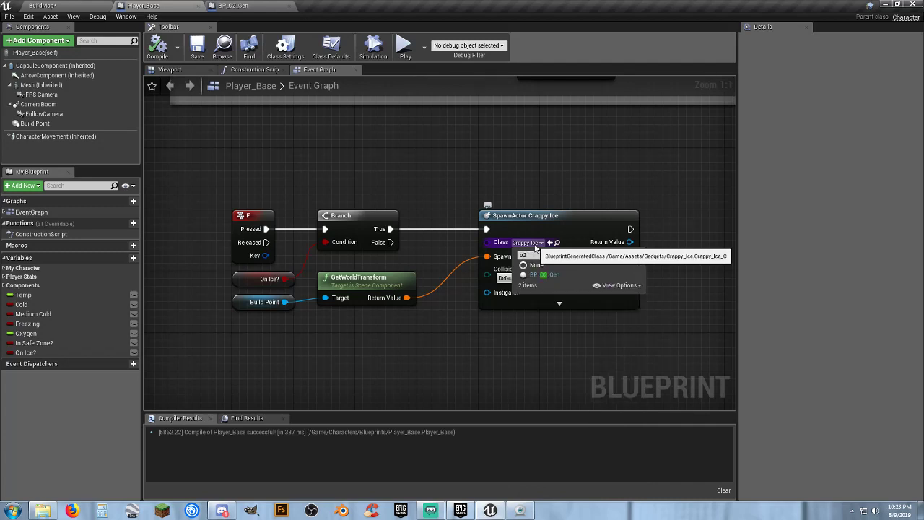
{"action": "left_click", "coordinate": [547, 275]}
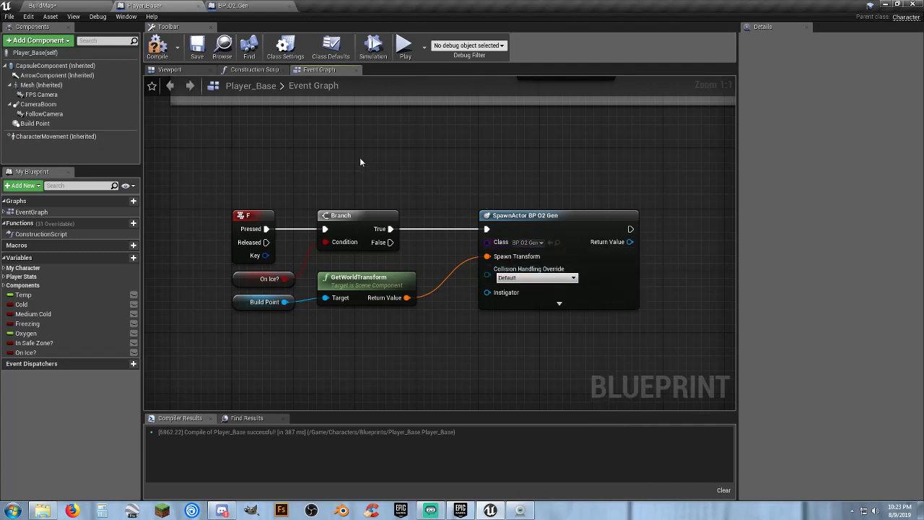
{"action": "left_click", "coordinate": [156, 44]}
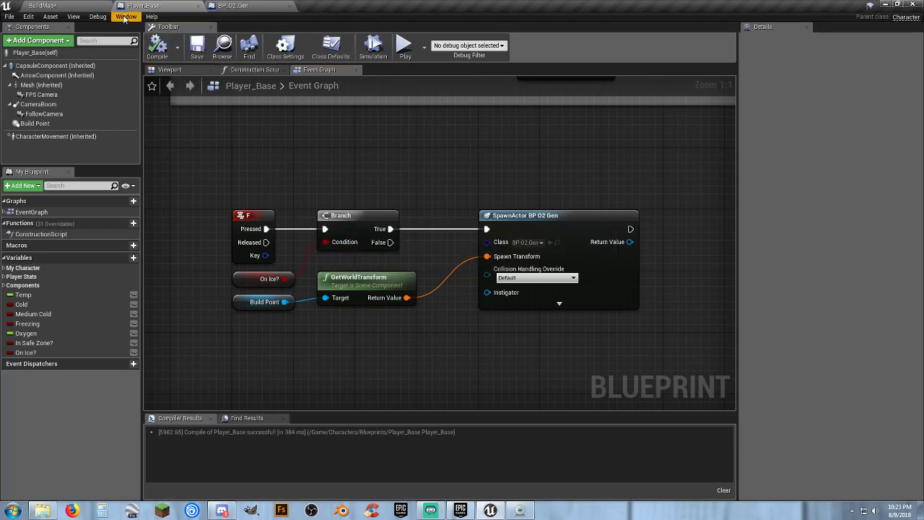
Play-test BuildMap by running the character around inside the ice volume and spawning several BP_O2_Gen actors, and stop the session.
{"action": "left_click", "coordinate": [44, 5]}
{"action": "left_click", "coordinate": [478, 36]}
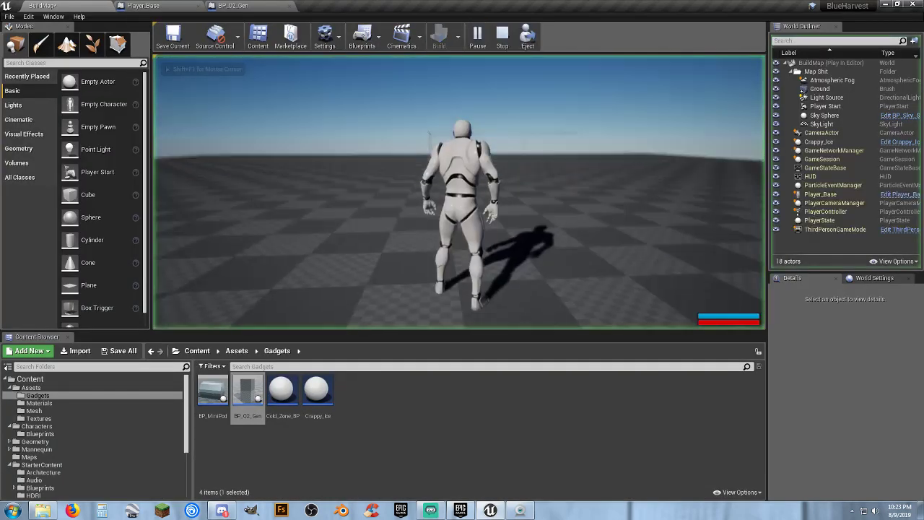
{"action": "key", "text": "w"}
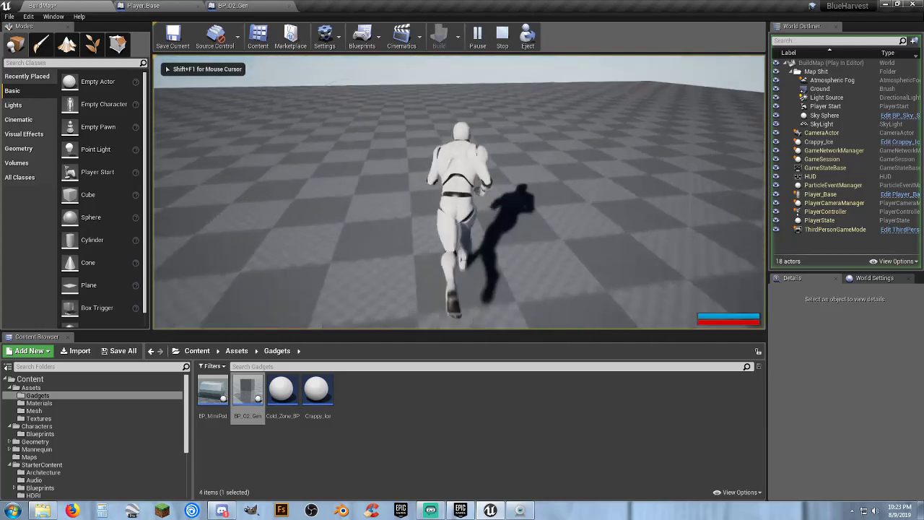
{"action": "key", "text": "e"}
{"action": "key", "text": "d"}
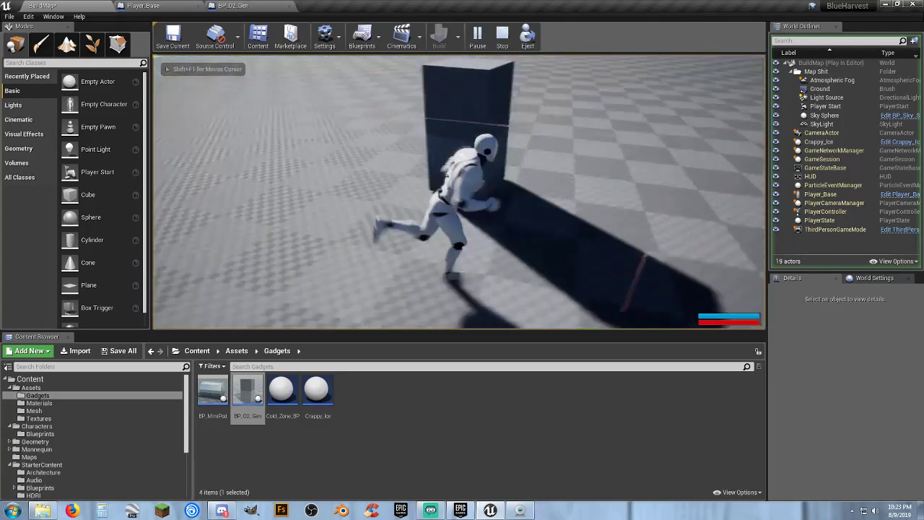
{"action": "key", "text": "w"}
{"action": "key", "text": "d"}
{"action": "key", "text": "w"}
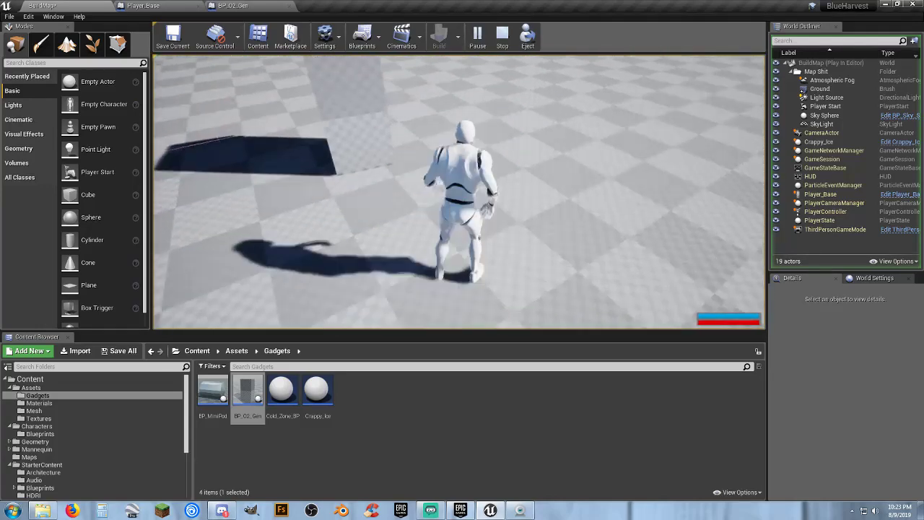
{"action": "key", "text": "w"}
{"action": "key", "text": "e"}
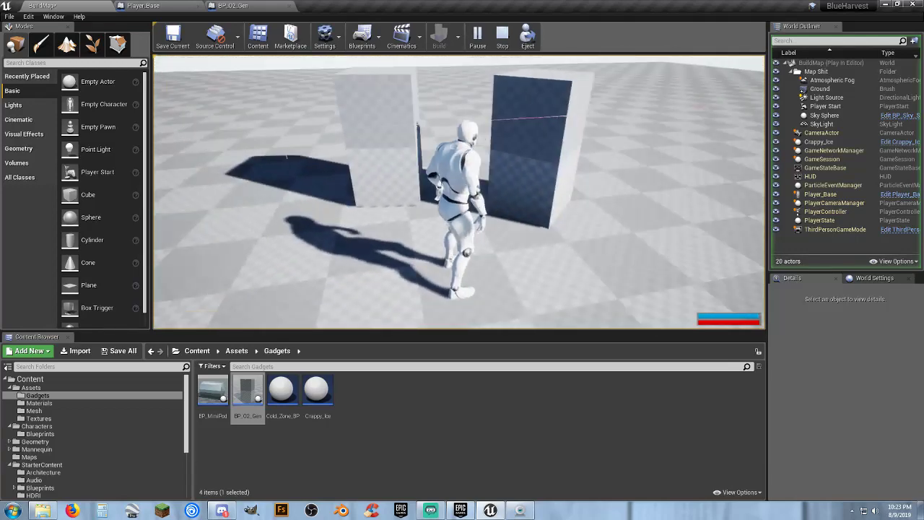
{"action": "key", "text": "a"}
{"action": "key", "text": "s"}
{"action": "key", "text": "d"}
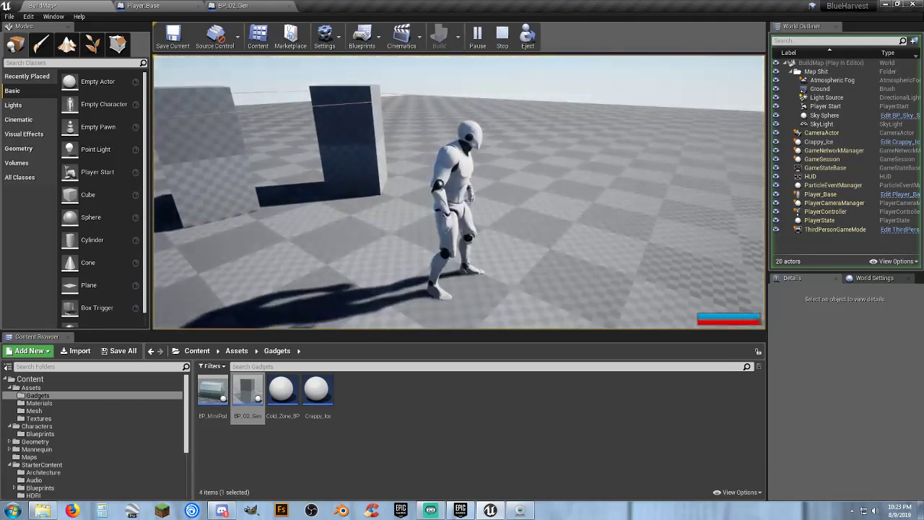
{"action": "key", "text": "w"}
{"action": "key", "text": "e"}
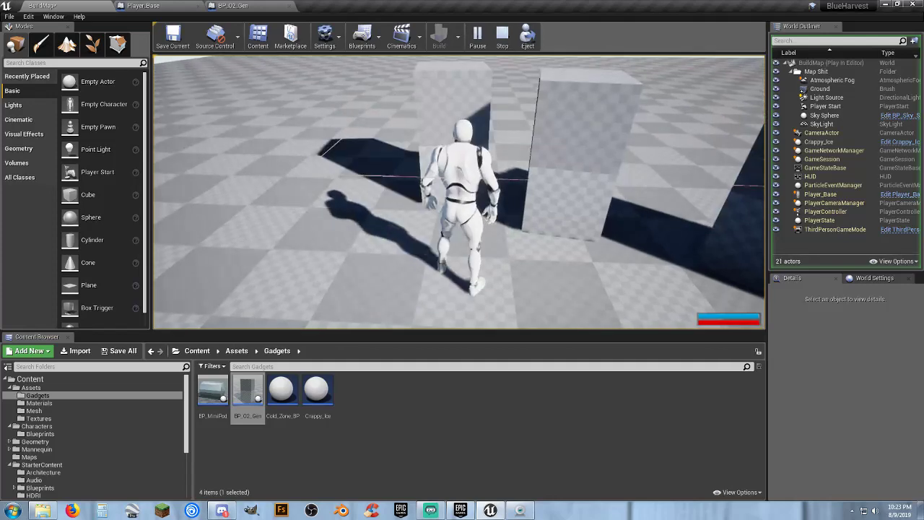
{"action": "key", "text": "w"}
{"action": "key", "text": "Escape"}
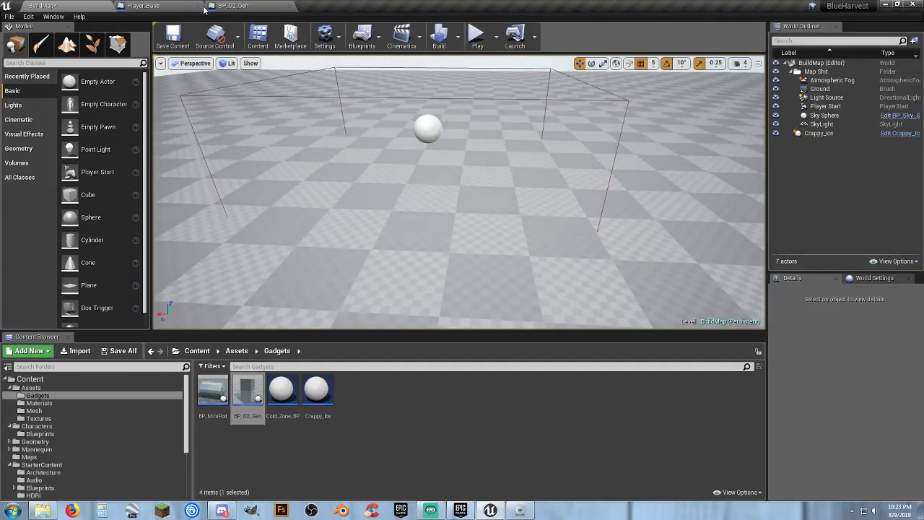
Assign the StarterContent material M_Tech_Hex_Tile_Pulse to BP_O2_Gen's Player_Peg mesh, compile the blueprint and close it.
{"action": "left_click", "coordinate": [238, 9]}
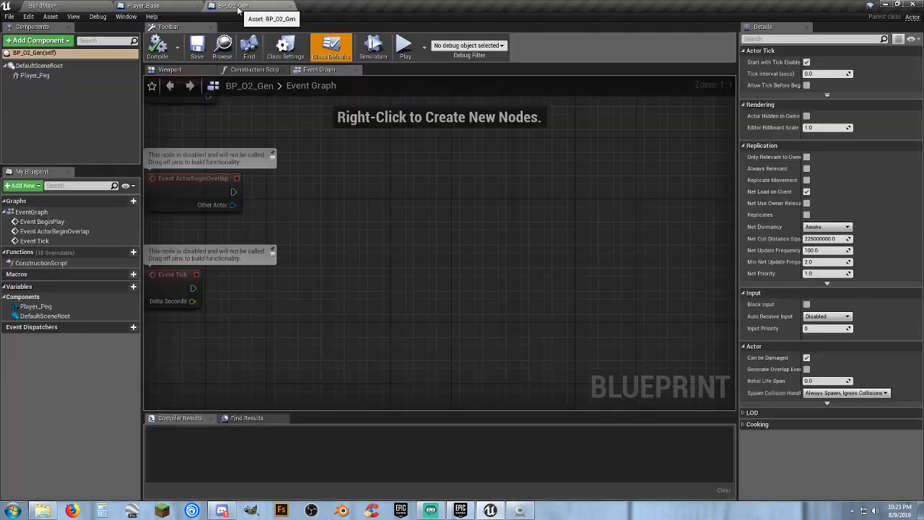
{"action": "left_click", "coordinate": [180, 70]}
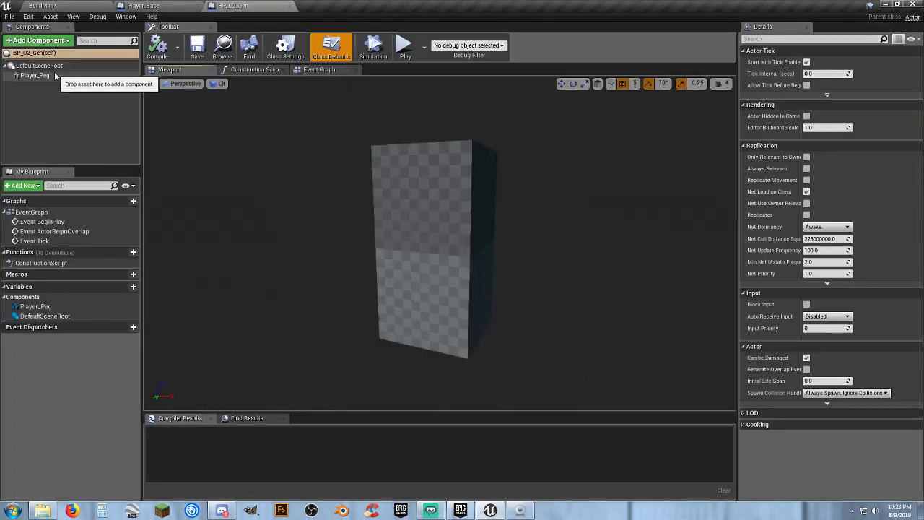
{"action": "left_click", "coordinate": [35, 75]}
{"action": "left_click", "coordinate": [72, 6]}
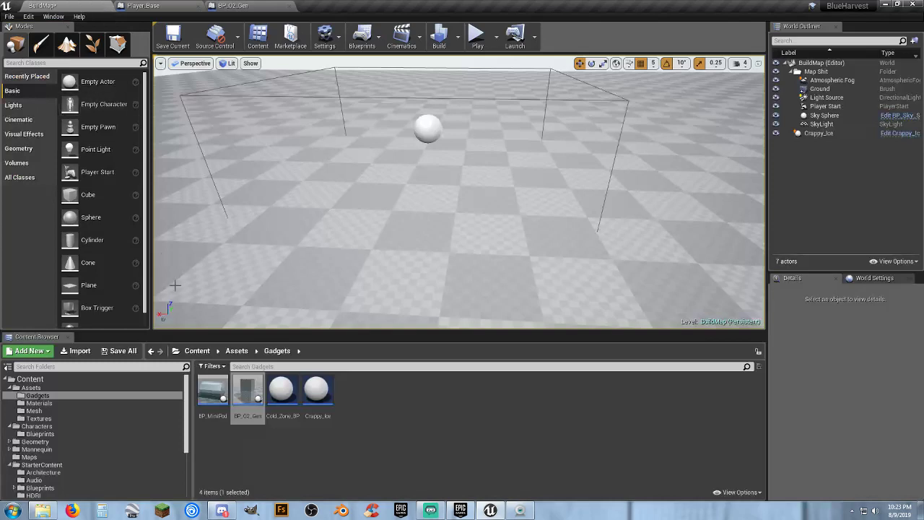
{"action": "scroll", "coordinate": [49, 473], "scroll_direction": "down", "scroll_amount": 2}
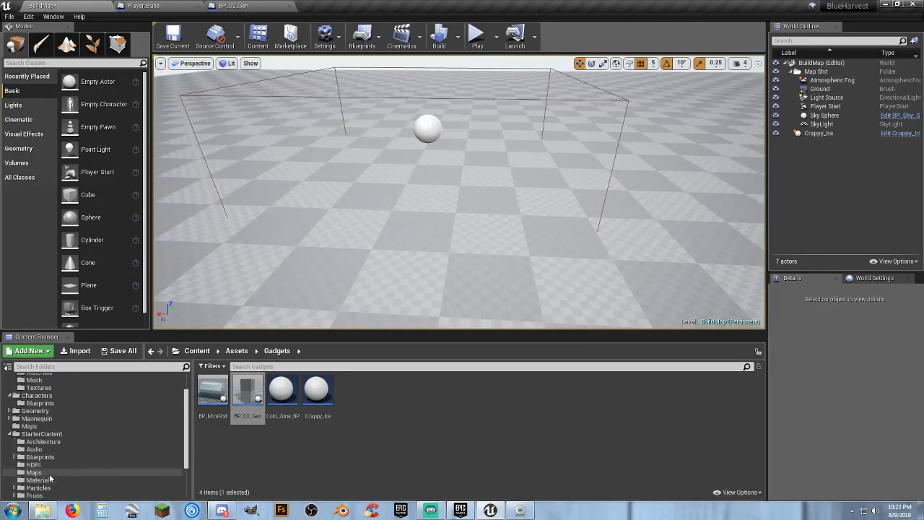
{"action": "left_click", "coordinate": [49, 479]}
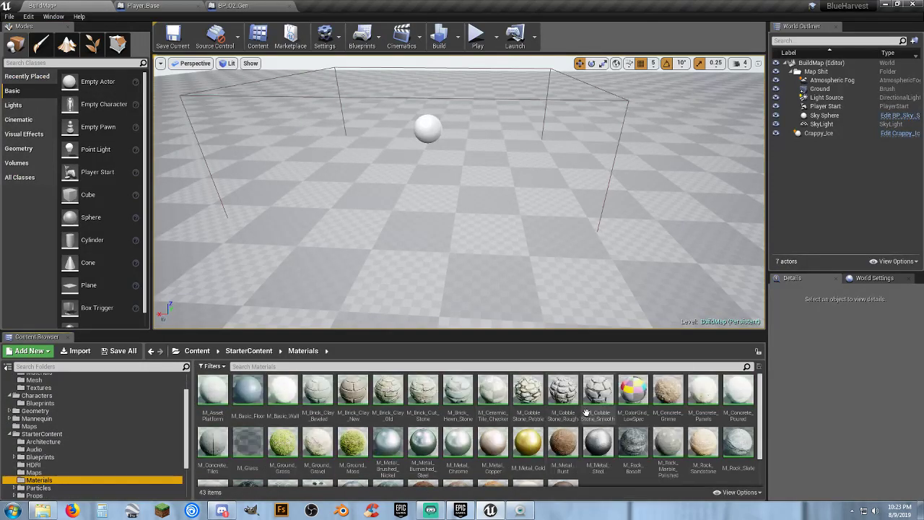
{"action": "scroll", "coordinate": [664, 398], "scroll_direction": "down", "scroll_amount": 2}
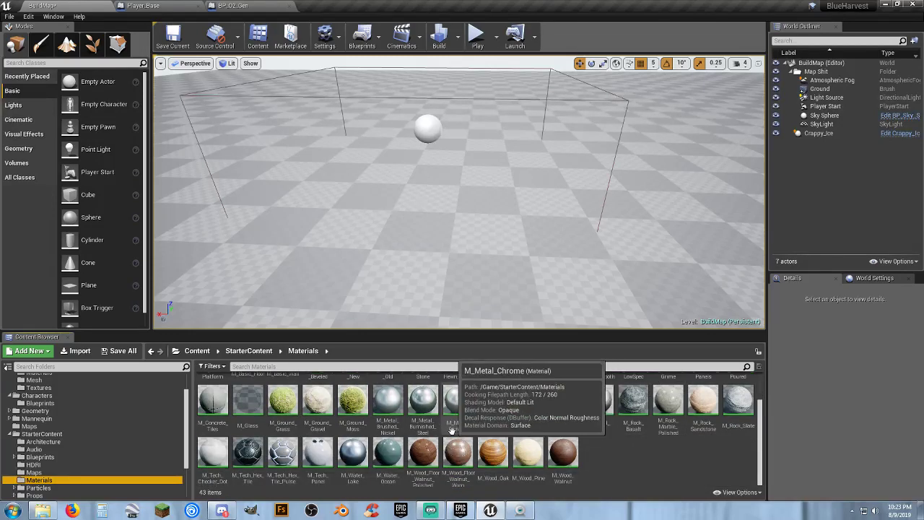
{"action": "left_click", "coordinate": [282, 454]}
{"action": "left_click", "coordinate": [237, 7]}
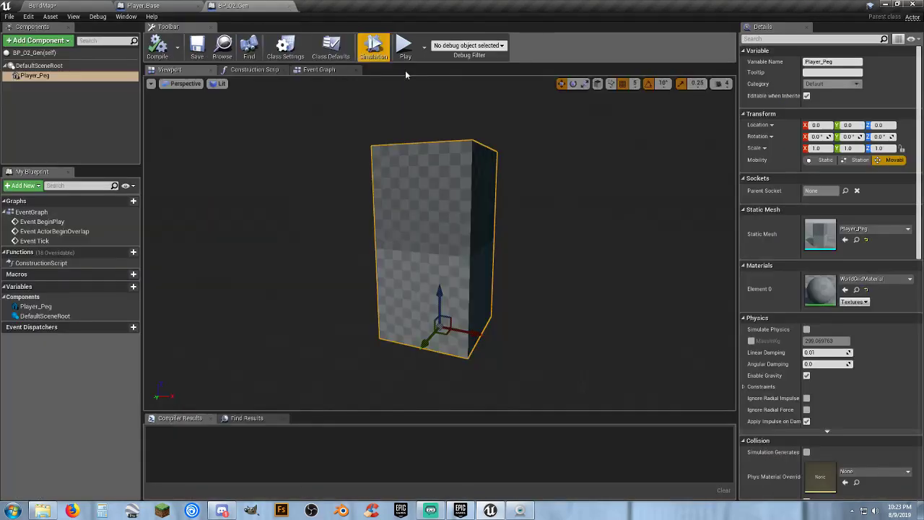
{"action": "left_click", "coordinate": [845, 289]}
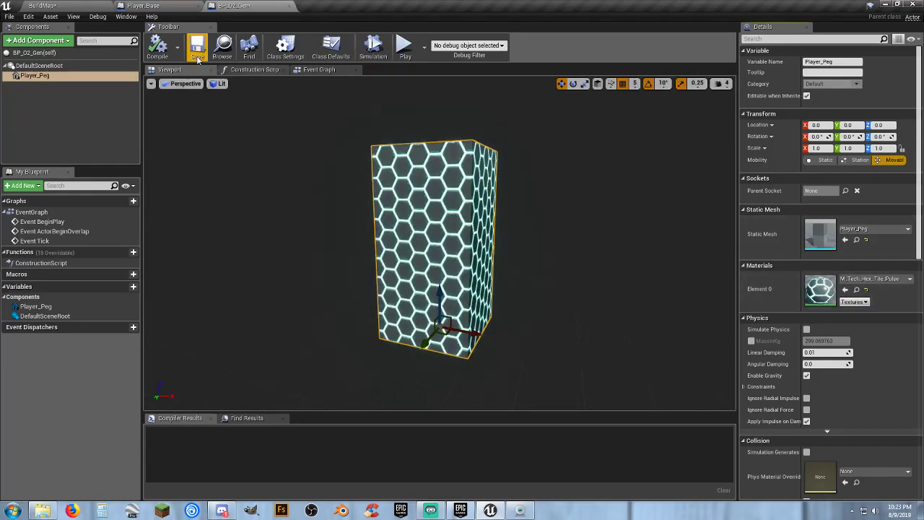
{"action": "left_click", "coordinate": [159, 47]}
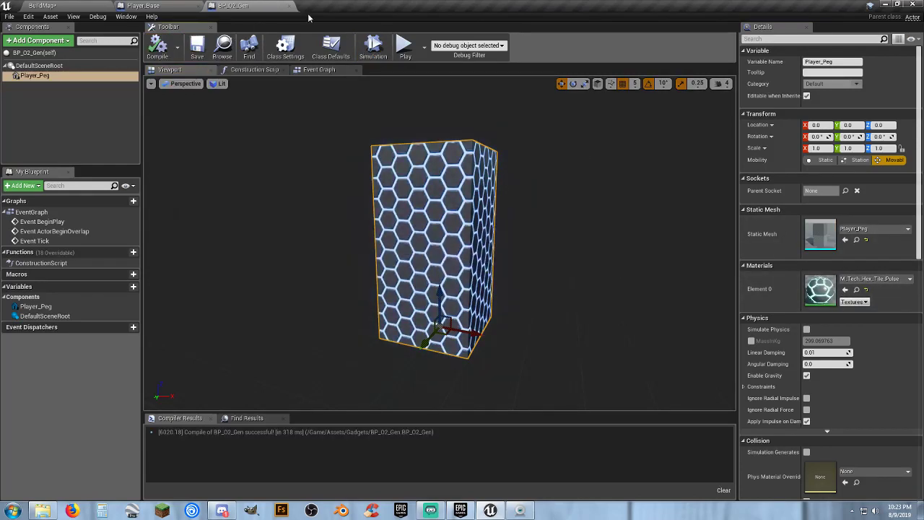
{"action": "left_click", "coordinate": [175, 7]}
Play-test BuildMap by spawning many BP_O2_Gen actors while moving the character around the ice volume, and stop the session.
{"action": "left_click", "coordinate": [80, 6]}
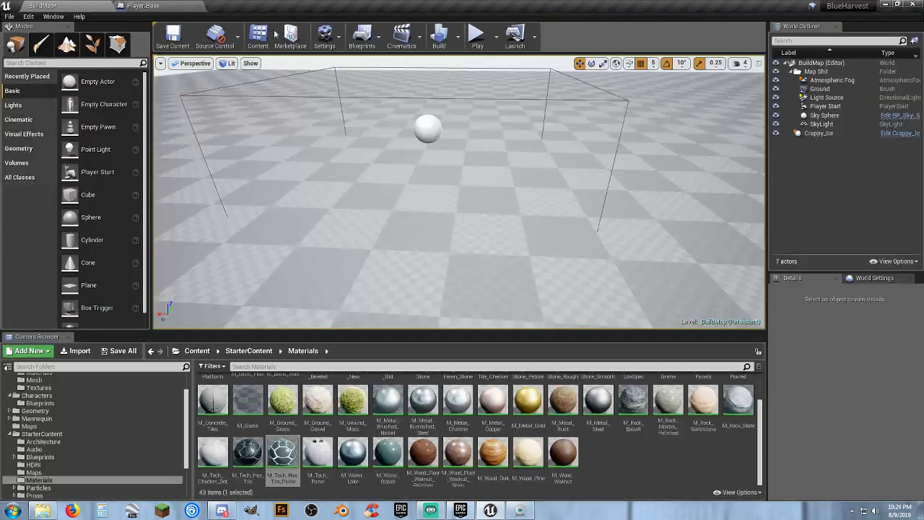
{"action": "left_click", "coordinate": [482, 142]}
{"action": "key", "text": "w"}
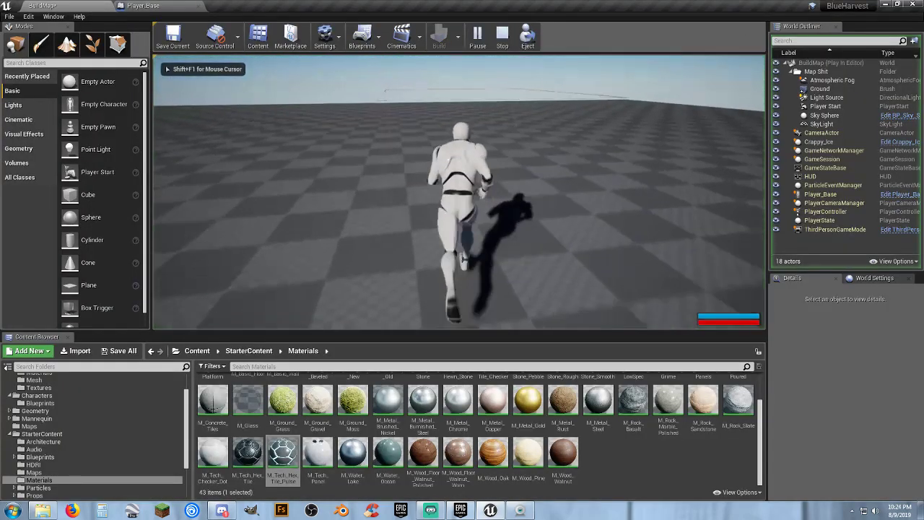
{"action": "key", "text": "e"}
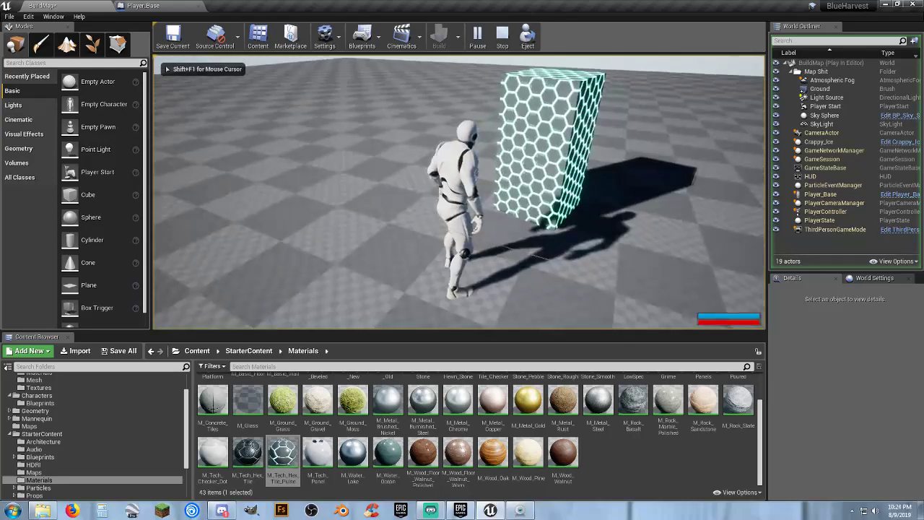
{"action": "key", "text": "d"}
{"action": "key", "text": "w"}
{"action": "key", "text": "e"}
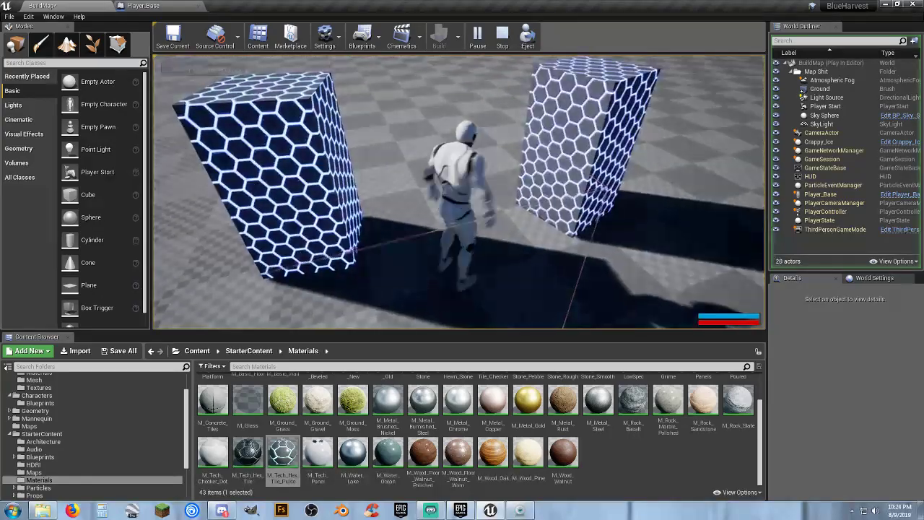
{"action": "key", "text": "e"}
{"action": "key", "text": "e"}
{"action": "key", "text": "e"}
{"action": "key", "text": "e"}
{"action": "key", "text": "e"}
{"action": "key", "text": "e"}
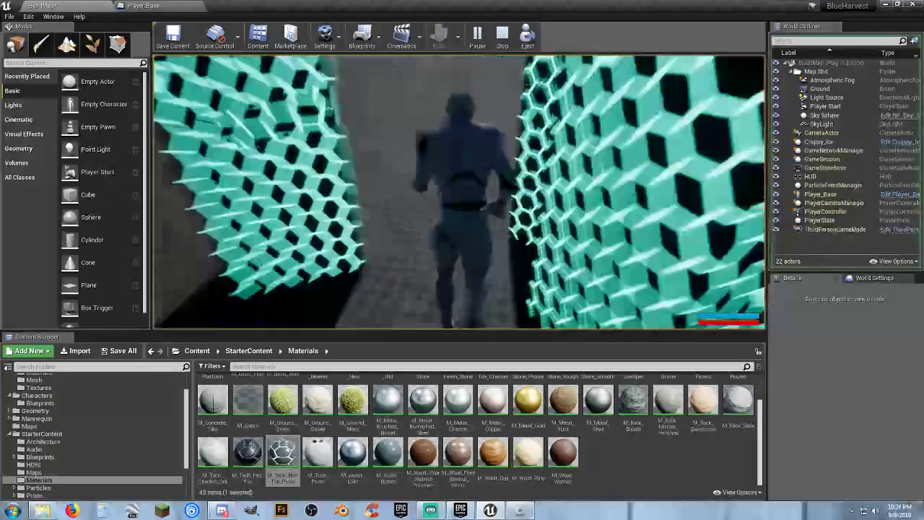
{"action": "key", "text": "e"}
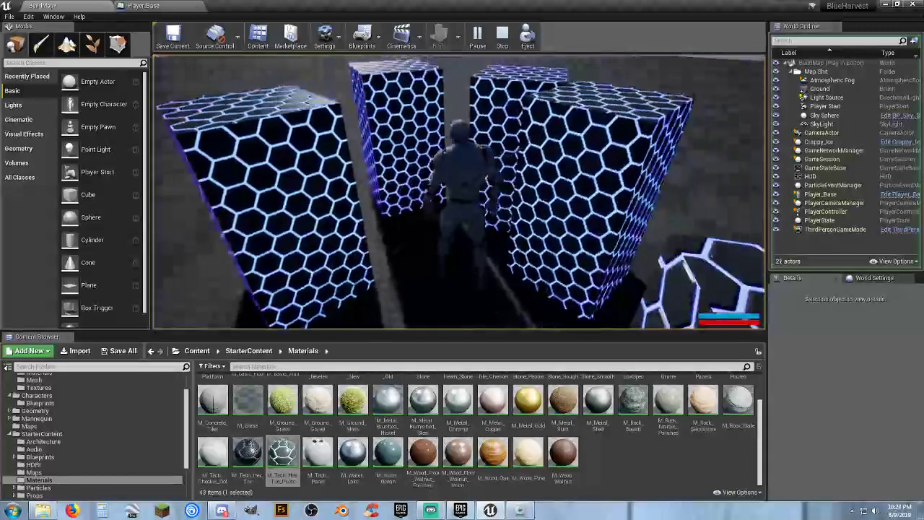
{"action": "key", "text": "e"}
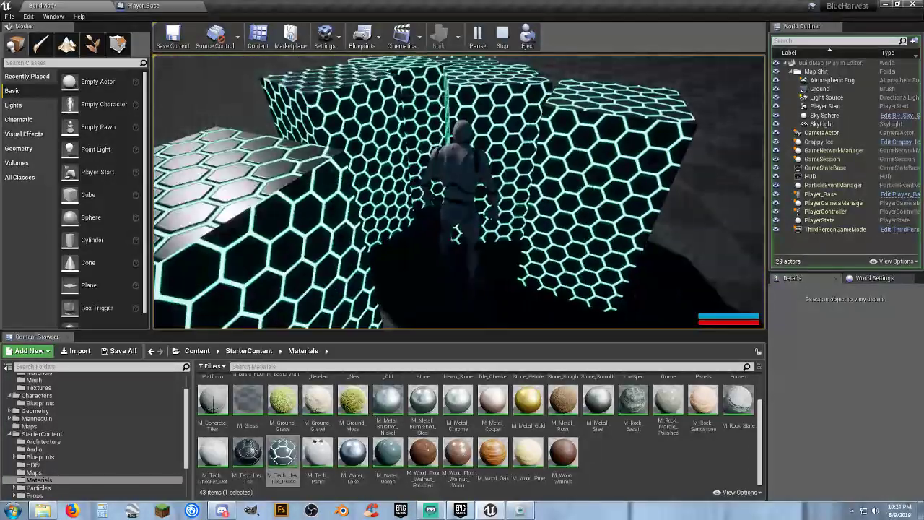
{"action": "key", "text": "e"}
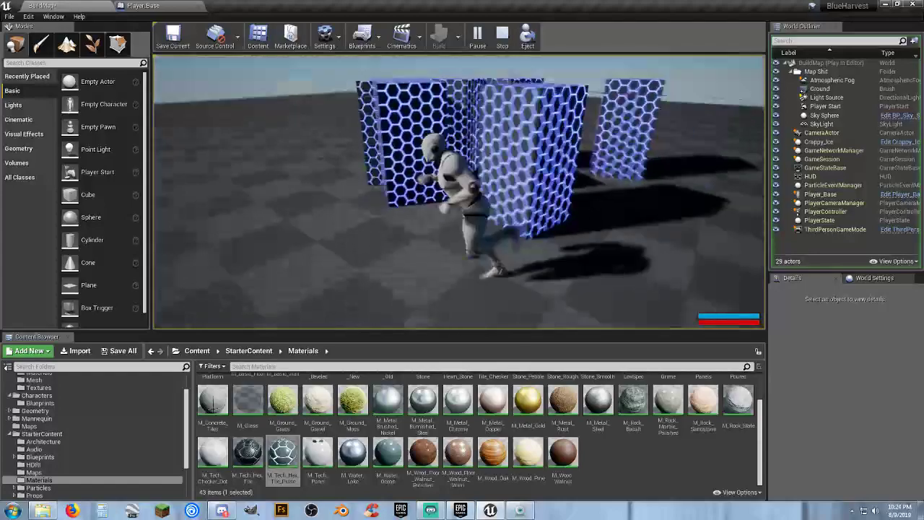
{"action": "key", "text": "e"}
{"action": "key", "text": "s"}
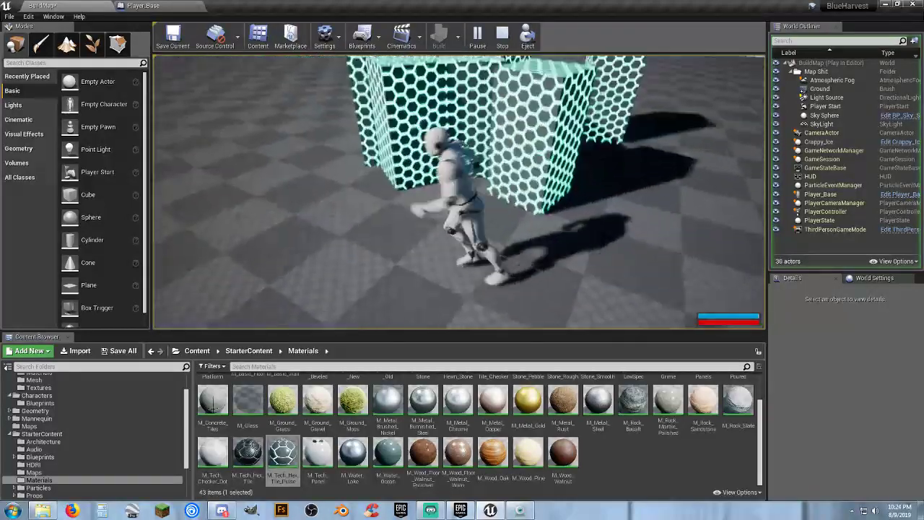
{"action": "key", "text": "w"}
{"action": "key", "text": "space"}
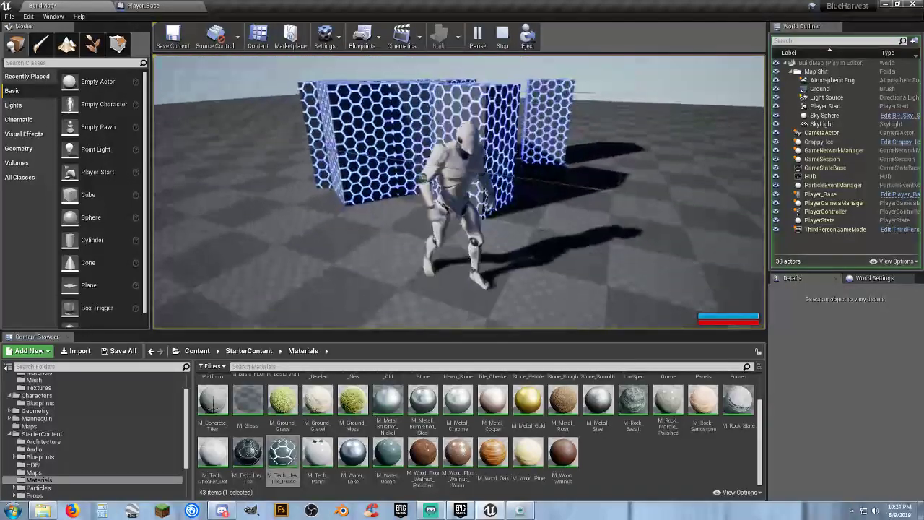
{"action": "key", "text": "Escape"}
Add a Snap to grid (float) node with a Grid Size of 100 below the F-key spawn logic in Player_Base.
{"action": "left_click", "coordinate": [122, 6]}
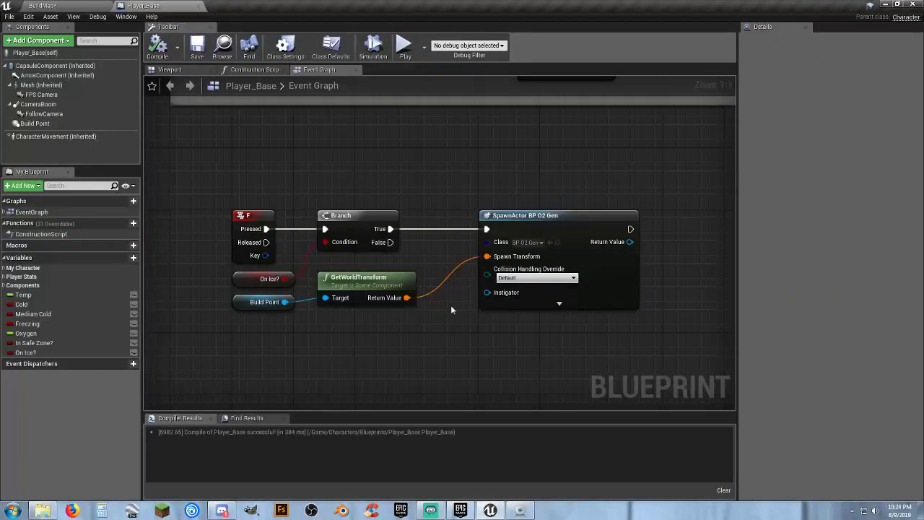
{"action": "right_click_drag", "start_coordinate": [464, 337], "coordinate": [394, 267]}
{"action": "right_click", "coordinate": [394, 267]}
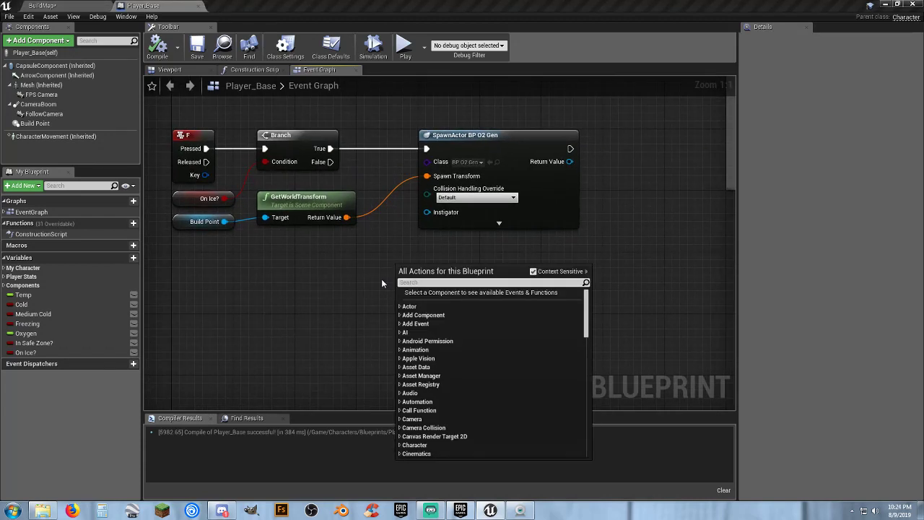
{"action": "type", "text": "snapto"}
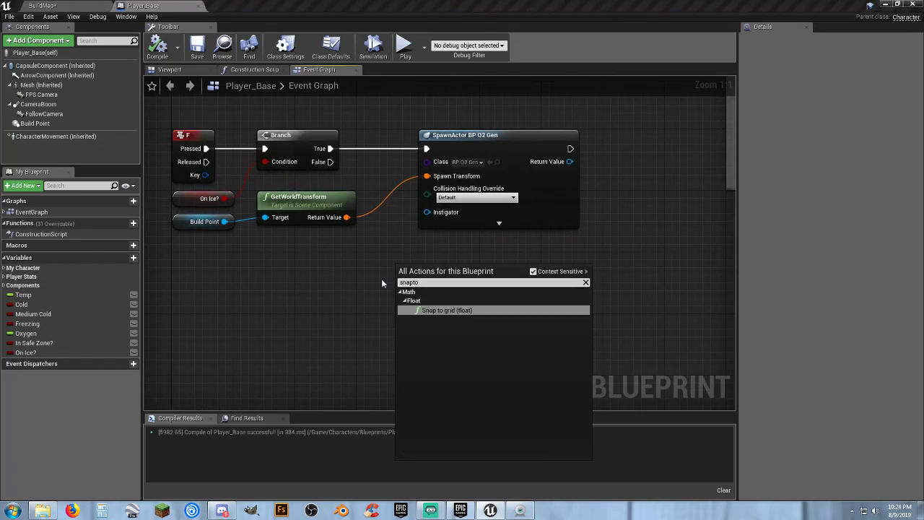
{"action": "left_click", "coordinate": [447, 309]}
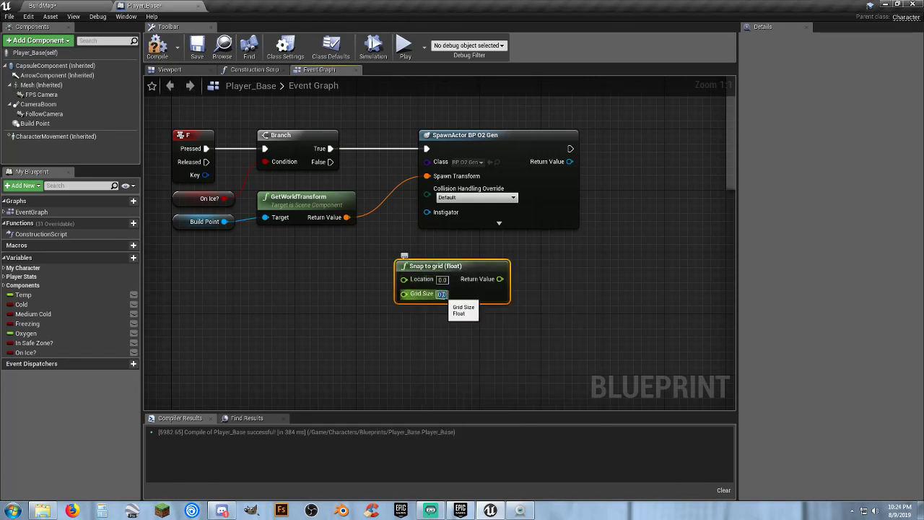
{"action": "left_click", "coordinate": [301, 316]}
{"action": "right_click_drag", "start_coordinate": [301, 292], "coordinate": [336, 286]}
{"action": "left_click_drag", "start_coordinate": [449, 265], "coordinate": [363, 258]}
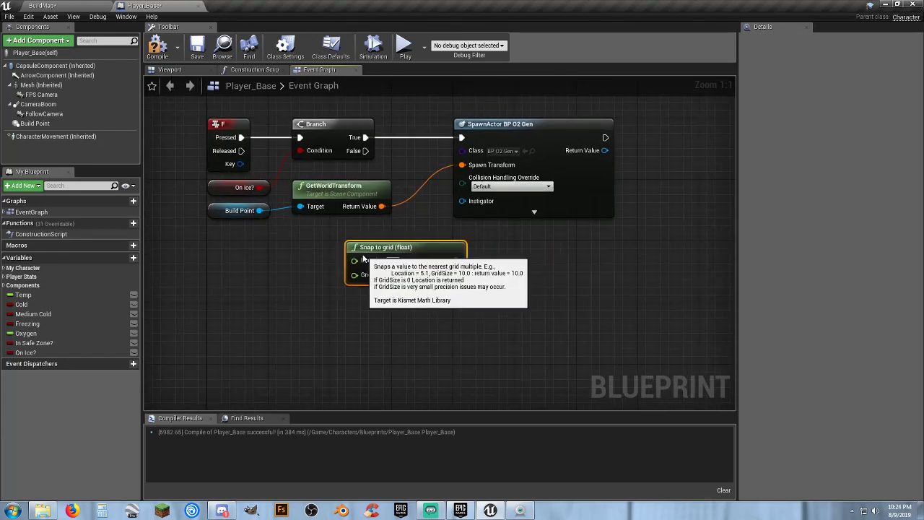
{"action": "right_click_drag", "start_coordinate": [345, 319], "coordinate": [383, 320]}
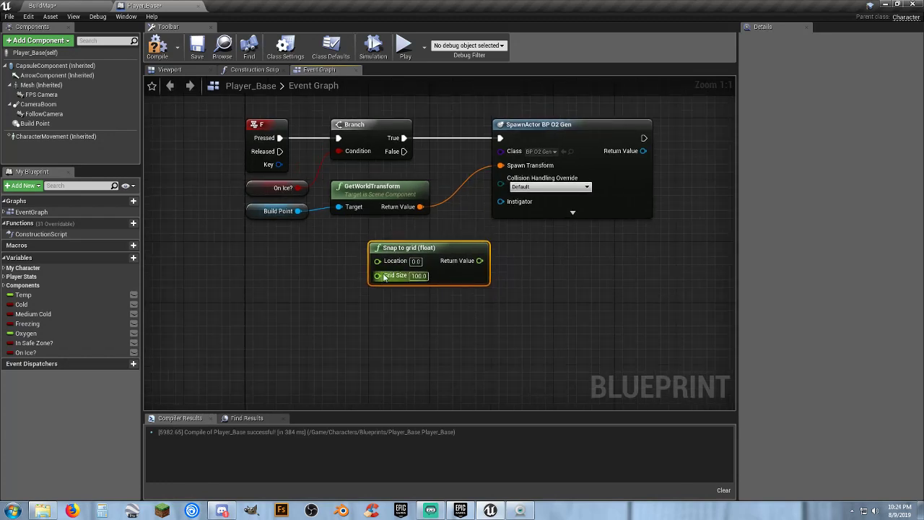
{"action": "left_click_drag", "start_coordinate": [480, 261], "coordinate": [522, 274]}
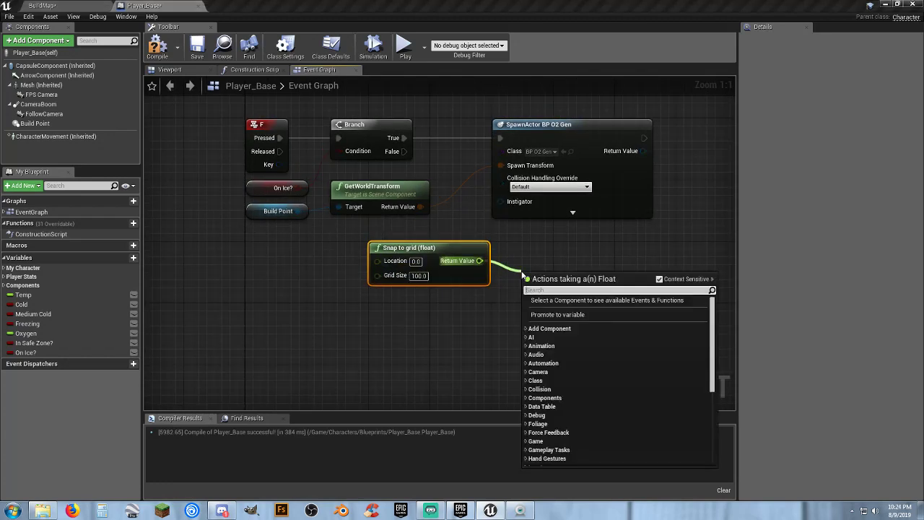
{"action": "type", "text": "maketr"}
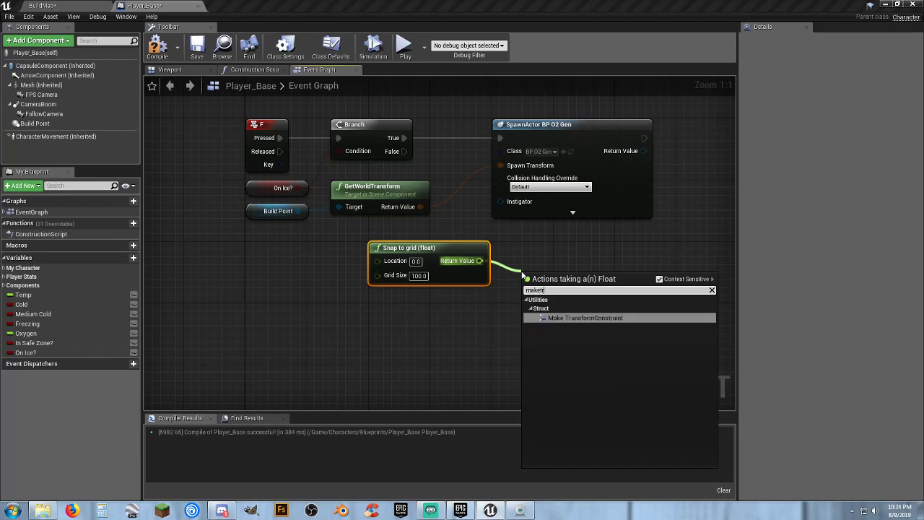
{"action": "key", "text": "Return"}
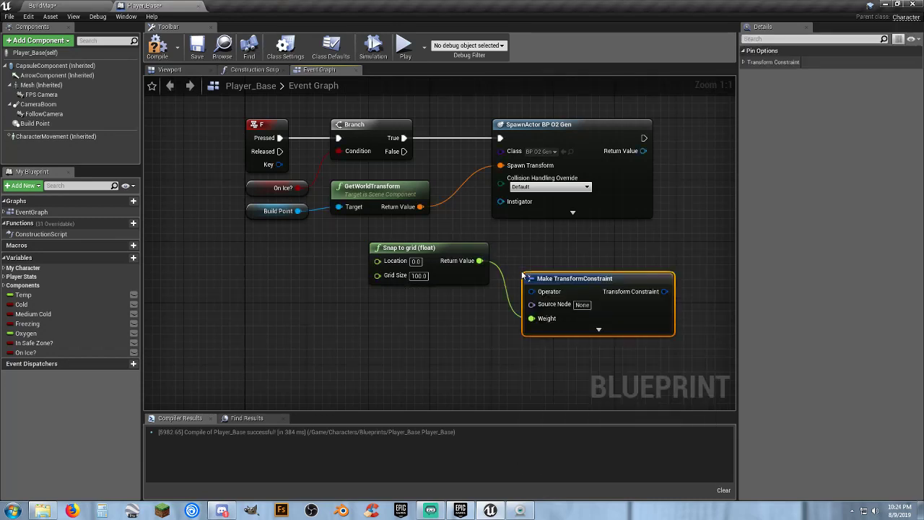
{"action": "key", "text": "Delete"}
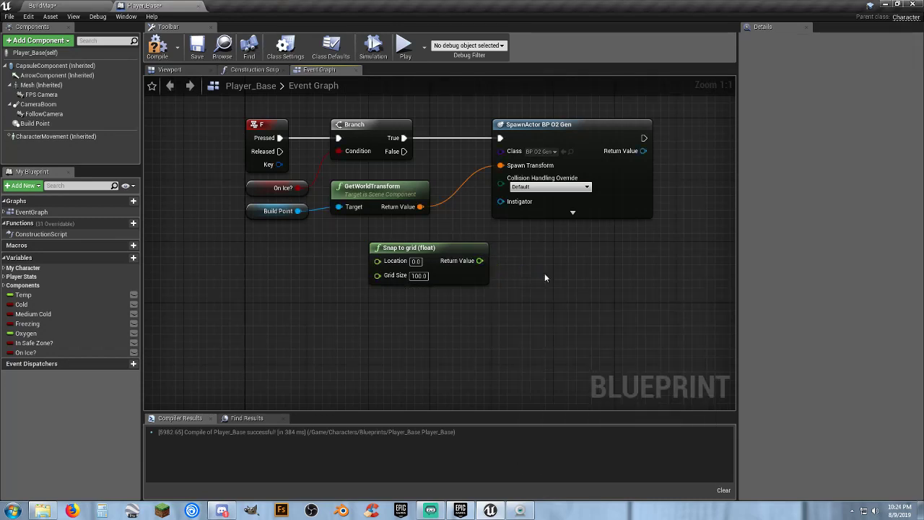
Feed SpawnActor's Spawn Transform from a new Make Transform node and move the Snap to grid node aside to make room.
{"action": "right_click_drag", "start_coordinate": [544, 272], "coordinate": [575, 245]}
{"action": "left_click_drag", "start_coordinate": [505, 254], "coordinate": [403, 261]}
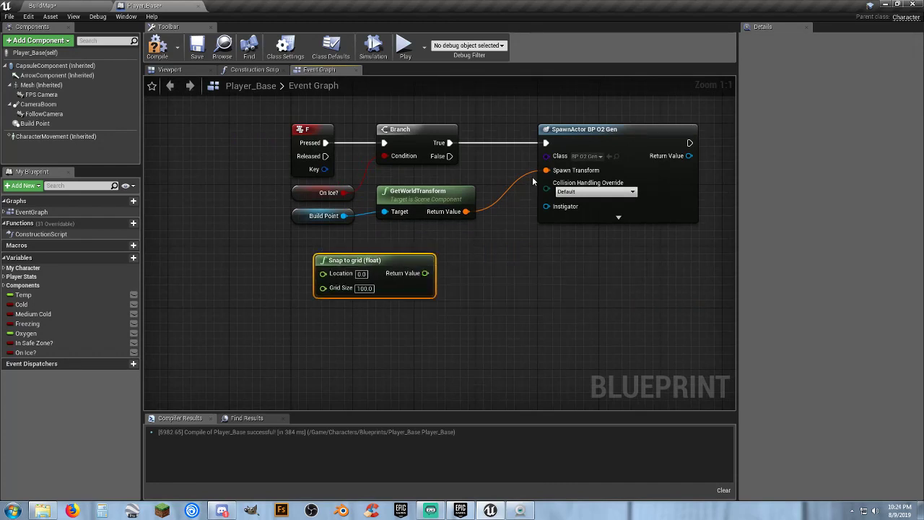
{"action": "left_click_drag", "start_coordinate": [546, 170], "coordinate": [504, 257]}
{"action": "left_click", "coordinate": [534, 430]}
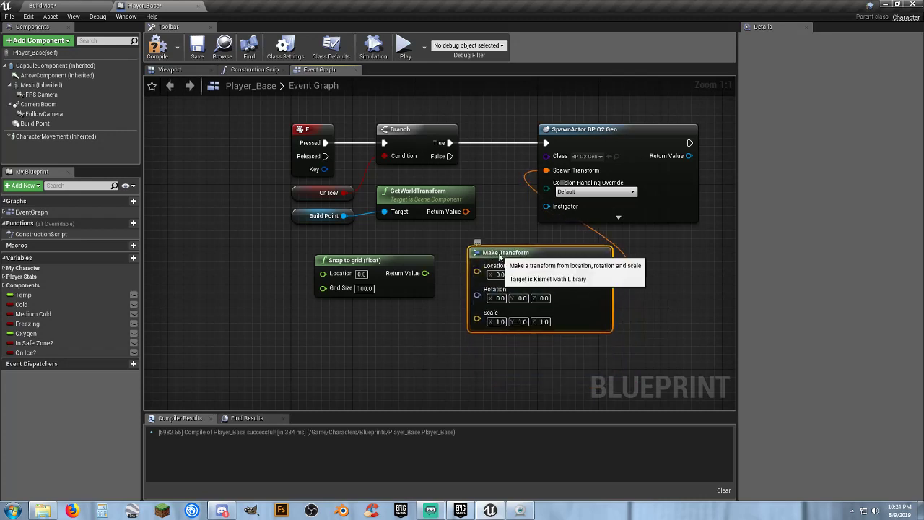
{"action": "right_click_drag", "start_coordinate": [441, 325], "coordinate": [487, 297]}
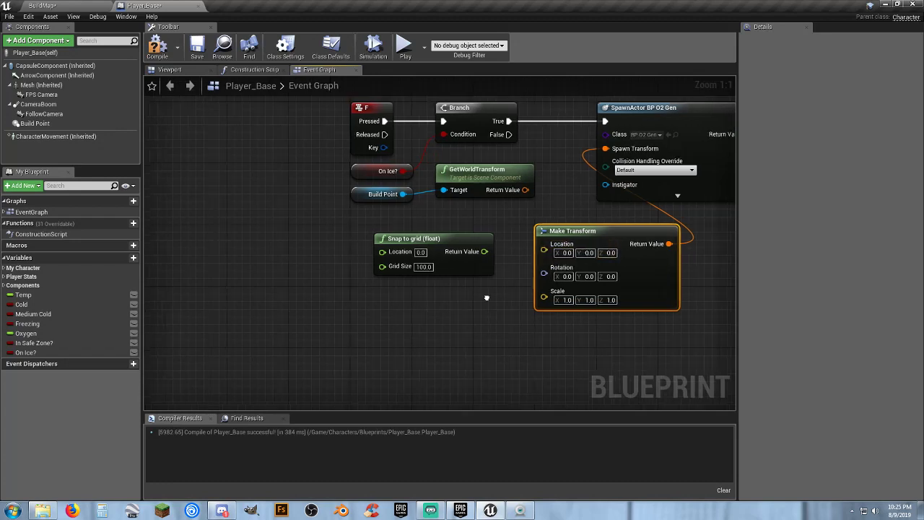
{"action": "left_click_drag", "start_coordinate": [441, 238], "coordinate": [346, 277]}
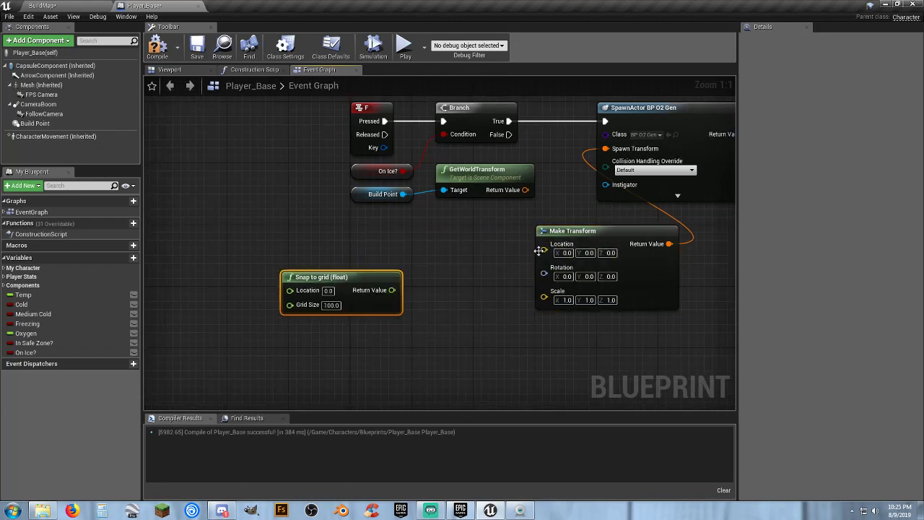
{"action": "left_click_drag", "start_coordinate": [538, 250], "coordinate": [516, 270]}
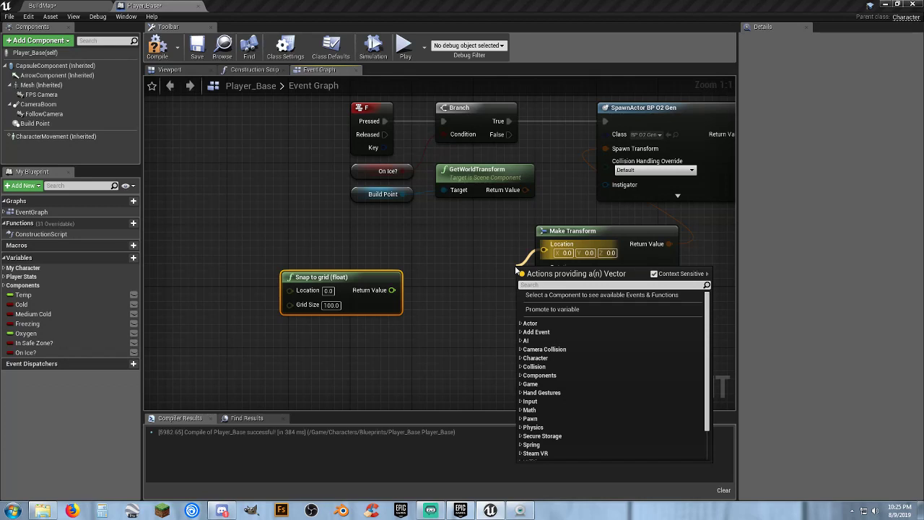
{"action": "type", "text": "break"}
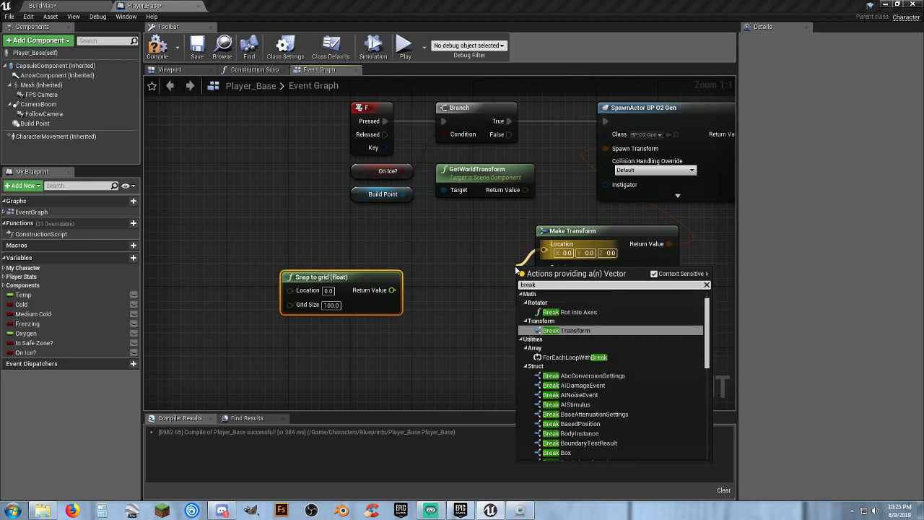
{"action": "left_click", "coordinate": [542, 329]}
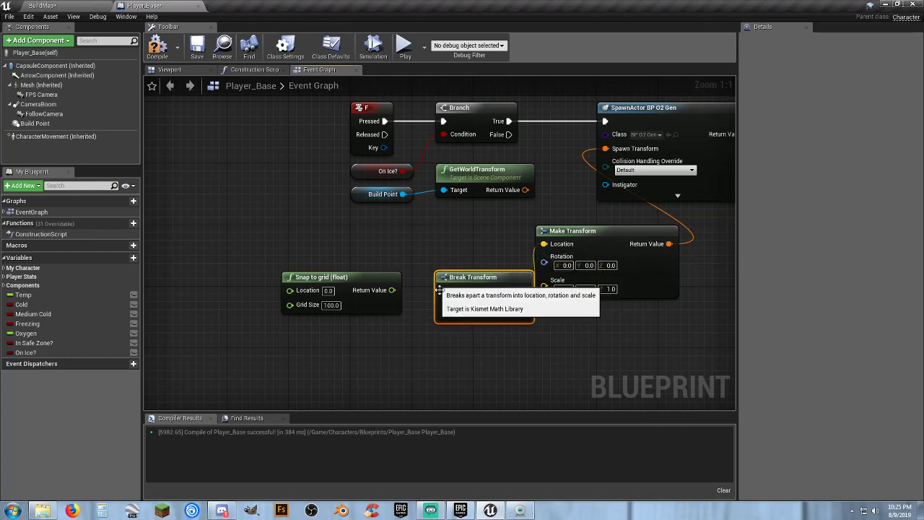
{"action": "key", "text": "Delete"}
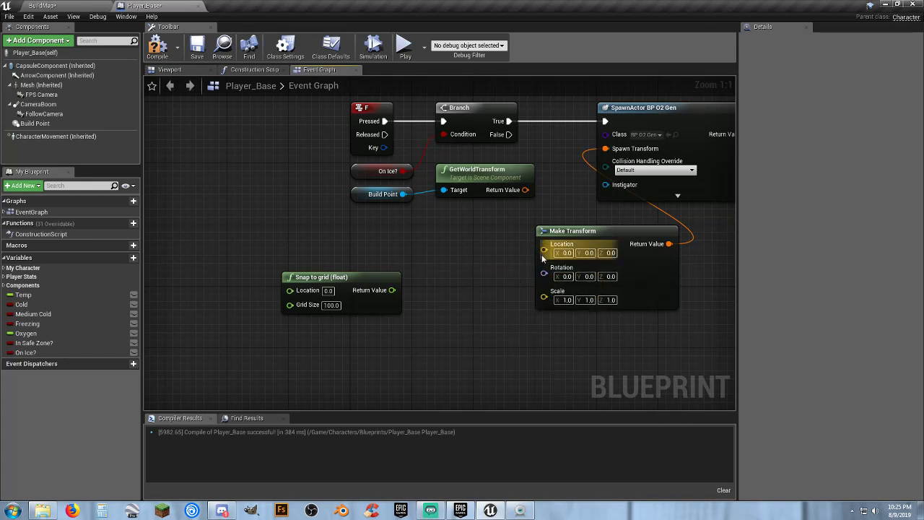
{"action": "left_click_drag", "start_coordinate": [542, 248], "coordinate": [528, 249]}
{"action": "left_click", "coordinate": [488, 244]}
Split Make Transform's Location pin and connect the Snap to grid (float) result to Location Z.
{"action": "right_click", "coordinate": [546, 250]}
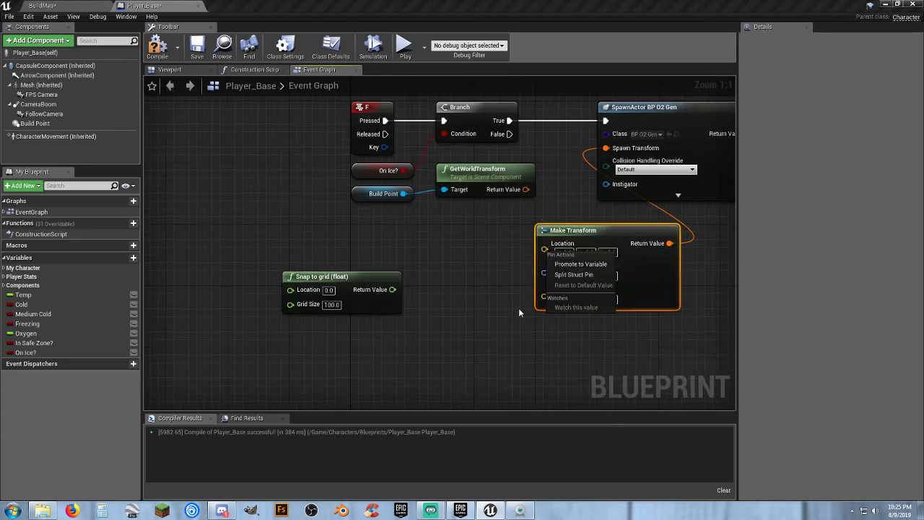
{"action": "left_click", "coordinate": [574, 274]}
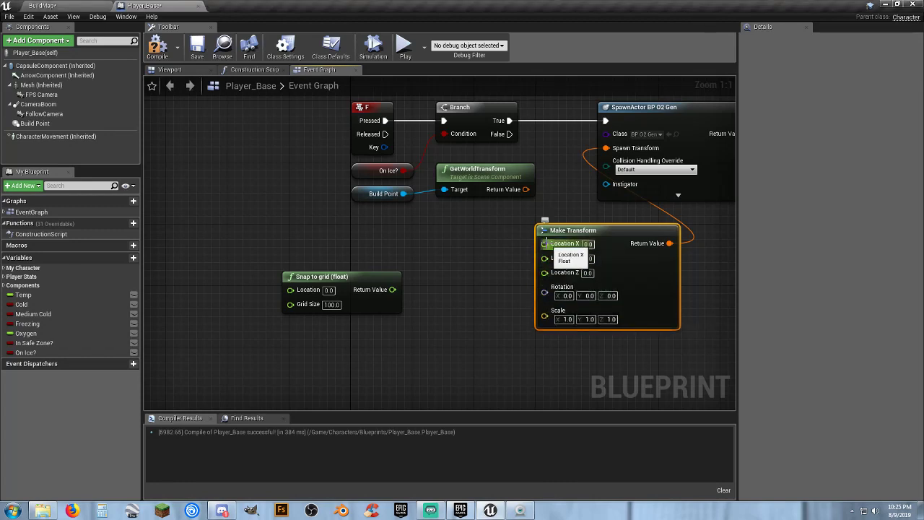
{"action": "left_click_drag", "start_coordinate": [362, 278], "coordinate": [542, 272]}
{"action": "right_click_drag", "start_coordinate": [465, 271], "coordinate": [495, 277]}
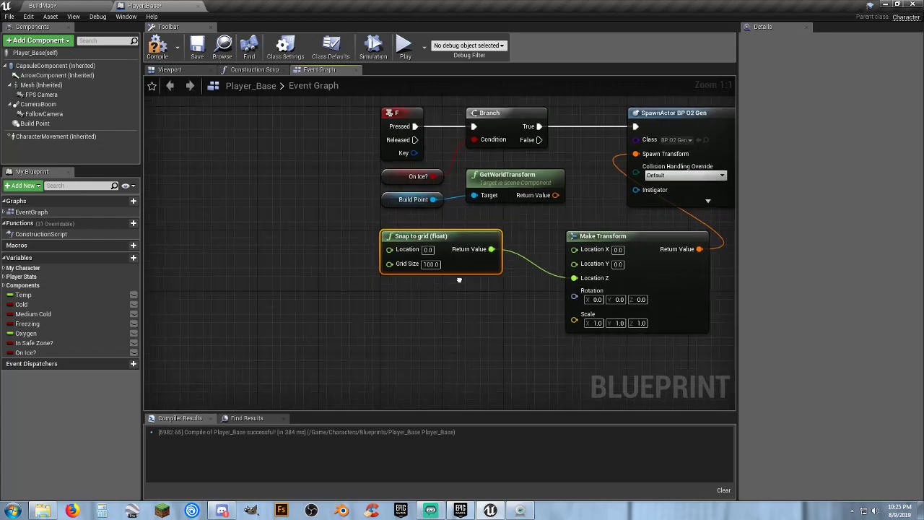
{"action": "left_click_drag", "start_coordinate": [442, 237], "coordinate": [487, 243]}
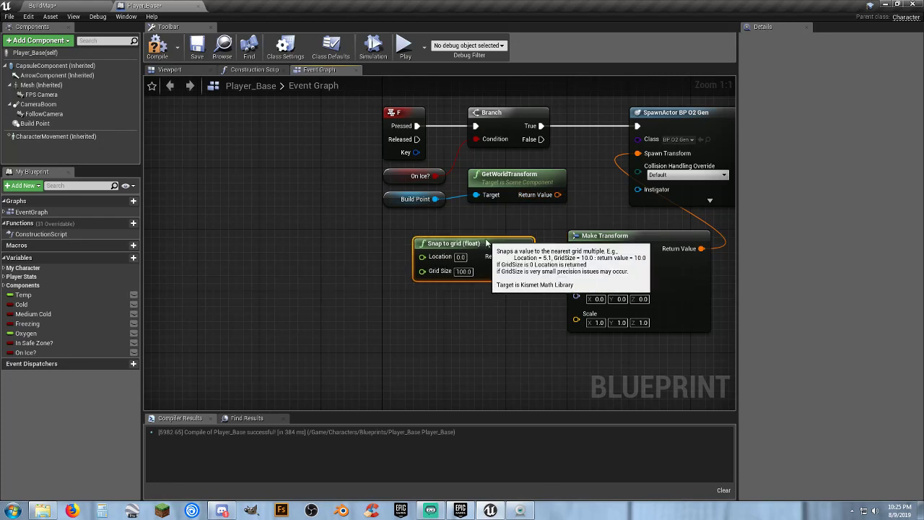
Add a Break Transform fed by GetWorldTransform, split its Location pin, and wire Location Z into Snap to grid's Location.
{"action": "left_click_drag", "start_coordinate": [557, 195], "coordinate": [245, 275]}
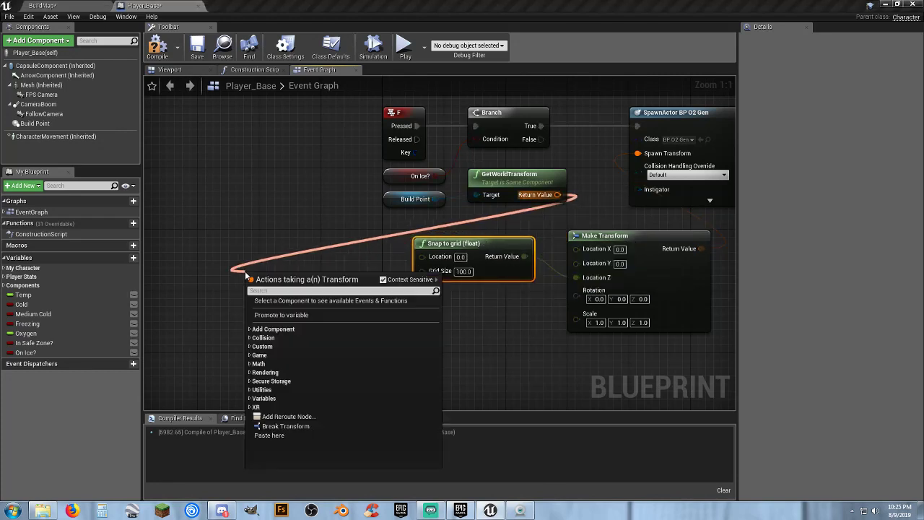
{"action": "left_click", "coordinate": [283, 426]}
{"action": "left_click_drag", "start_coordinate": [303, 275], "coordinate": [256, 237]}
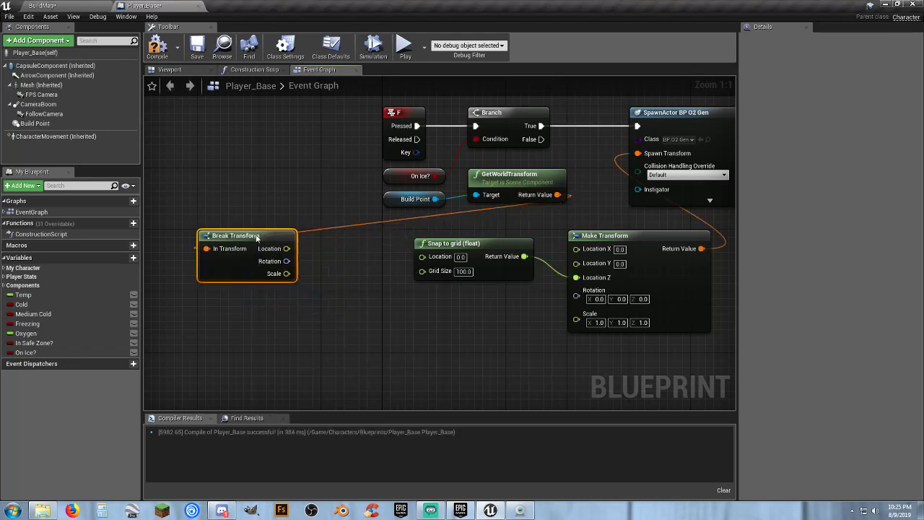
{"action": "right_click", "coordinate": [281, 249]}
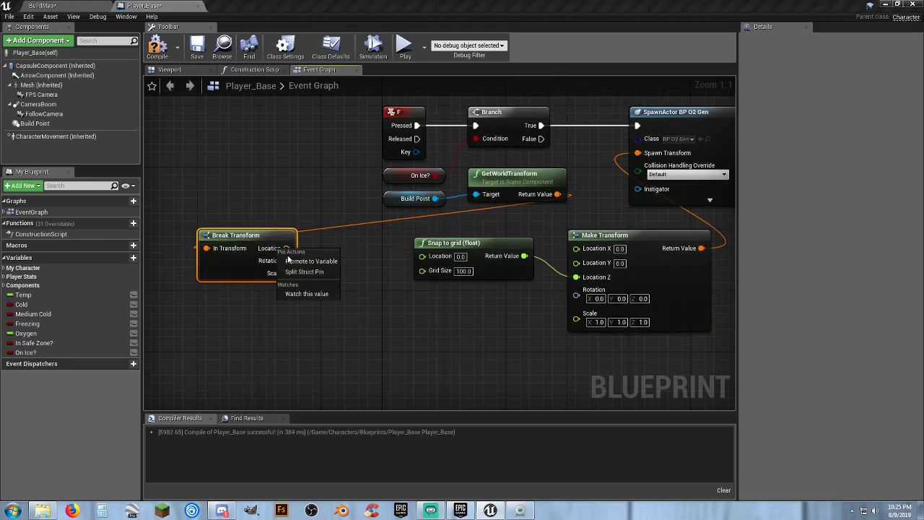
{"action": "left_click", "coordinate": [305, 272]}
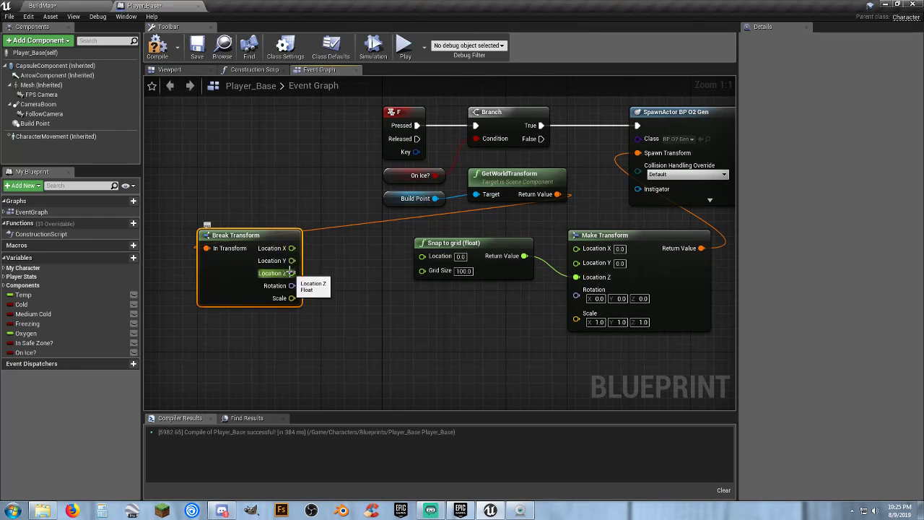
{"action": "left_click_drag", "start_coordinate": [291, 272], "coordinate": [423, 257]}
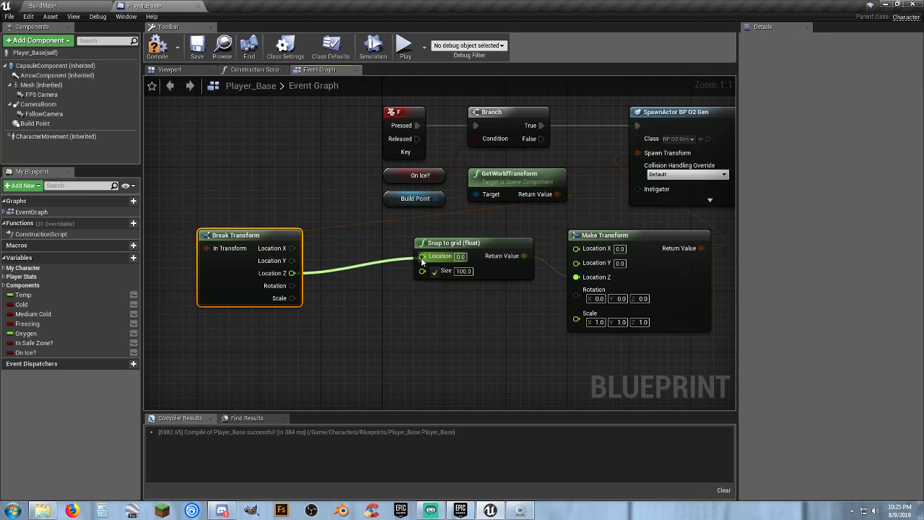
Delete the Break Transform, Snap to grid and Make Transform nodes, and connect GetWorldTransform's result directly to SpawnActor's Spawn Transform.
{"action": "left_click_drag", "start_coordinate": [421, 259], "coordinate": [357, 287]}
{"action": "left_click", "coordinate": [257, 327]}
{"action": "left_click_drag", "start_coordinate": [610, 367], "coordinate": [260, 238]}
{"action": "key", "text": "Delete"}
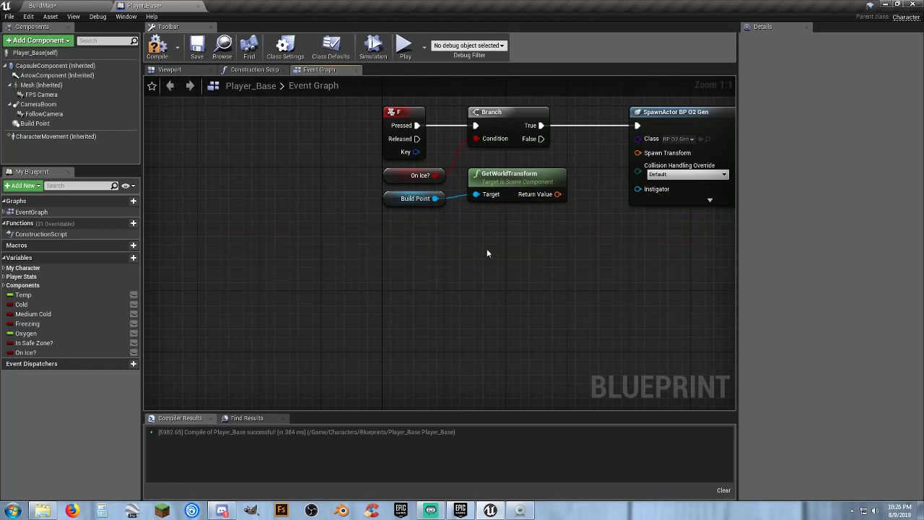
{"action": "left_click_drag", "start_coordinate": [557, 194], "coordinate": [639, 153]}
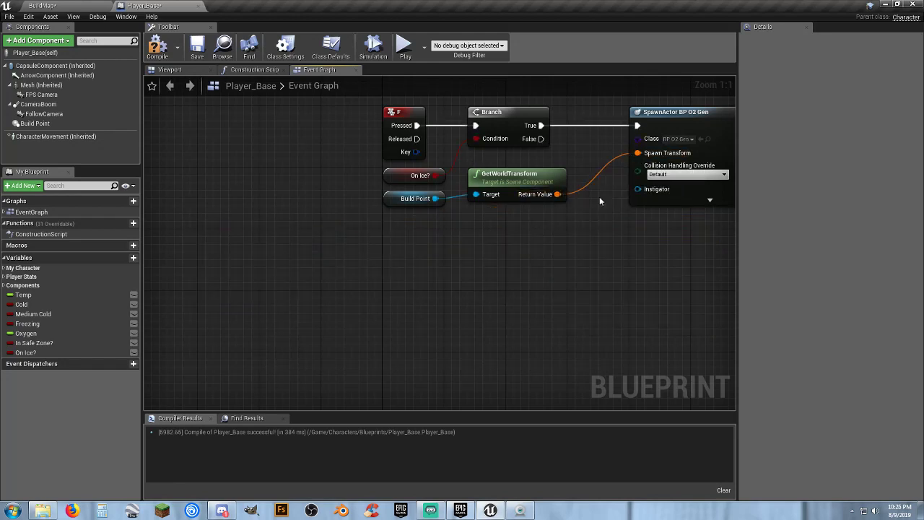
Compile and save the Player_Base blueprint.
{"action": "left_click", "coordinate": [157, 47]}
{"action": "left_click", "coordinate": [197, 47]}
{"action": "right_click_drag", "start_coordinate": [515, 303], "coordinate": [408, 323]}
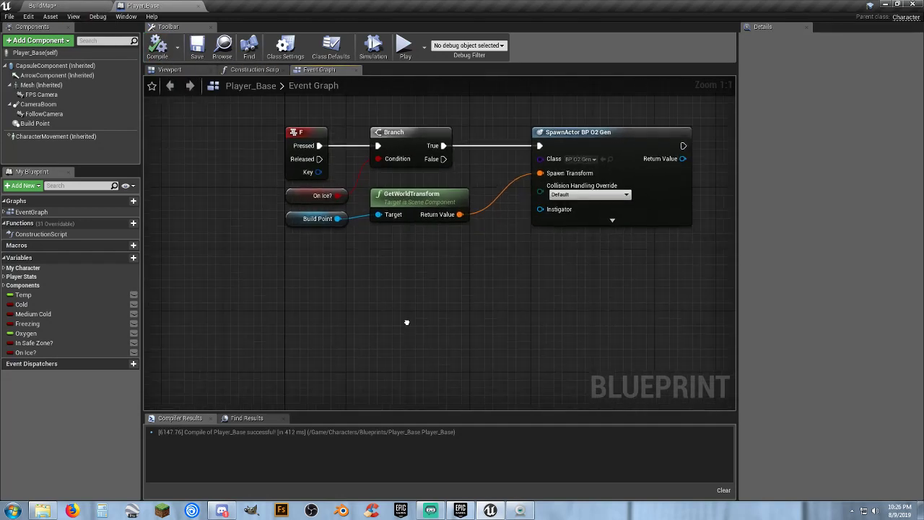
Play-test BuildMap by spawning BP_O2_Gen actors while walking the character around the ice volume, and stop the session.
{"action": "left_click", "coordinate": [74, 7]}
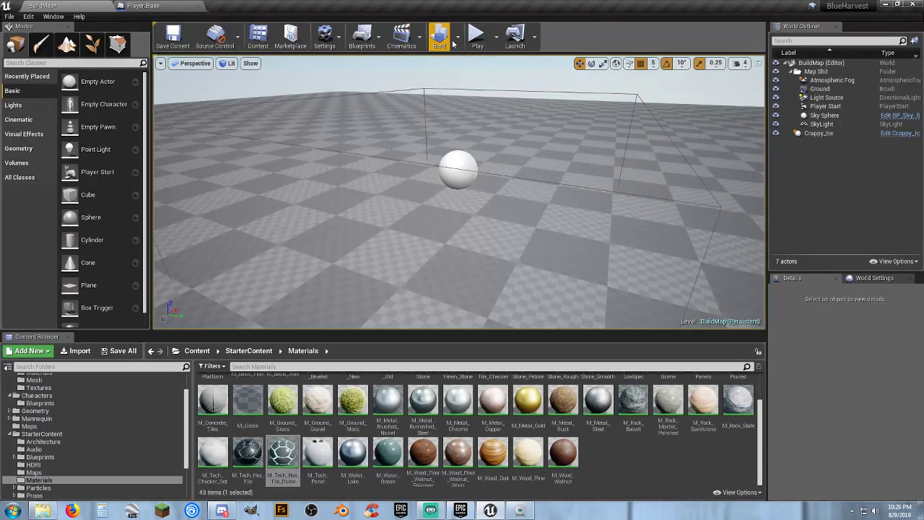
{"action": "left_click", "coordinate": [477, 32]}
{"action": "key", "text": "w"}
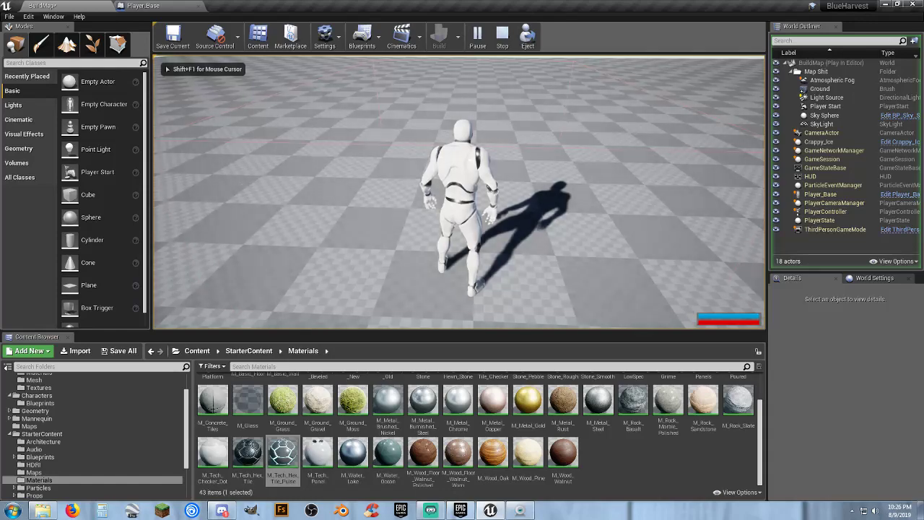
{"action": "key", "text": "e"}
{"action": "key", "text": "w"}
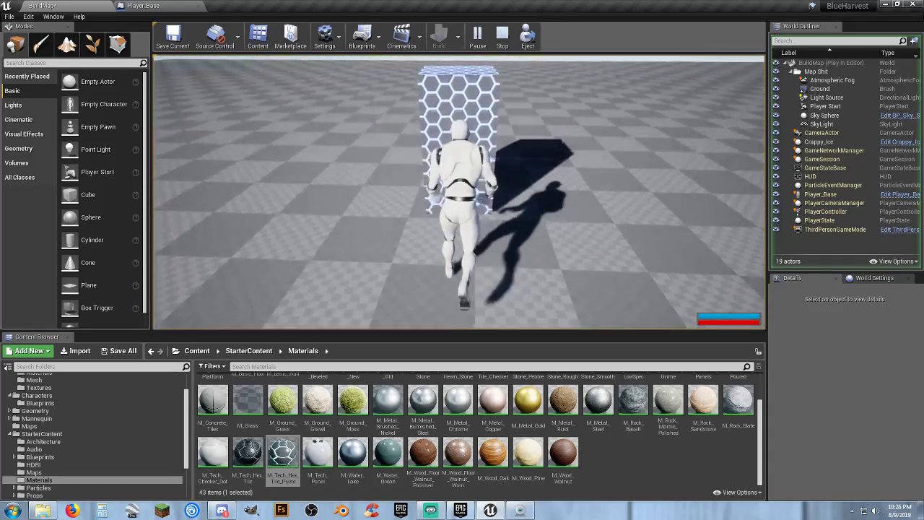
{"action": "key", "text": "a"}
{"action": "key", "text": "a"}
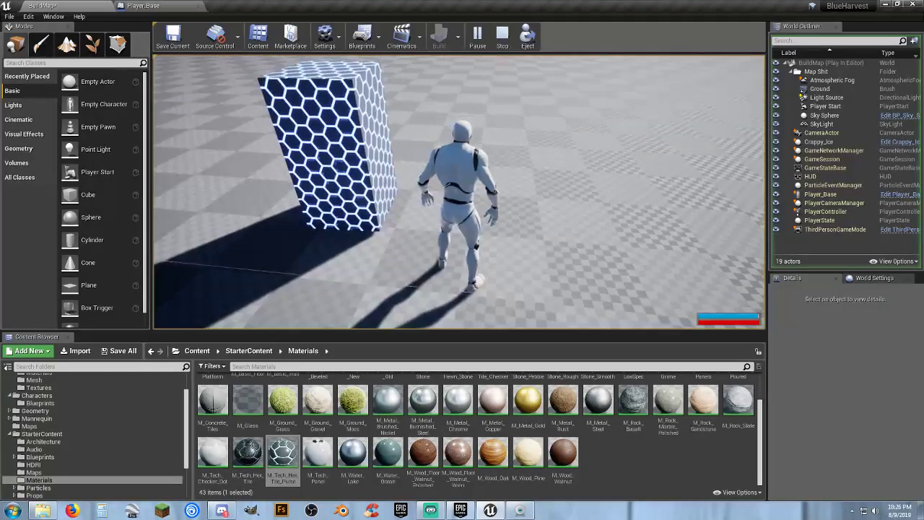
{"action": "key", "text": "d"}
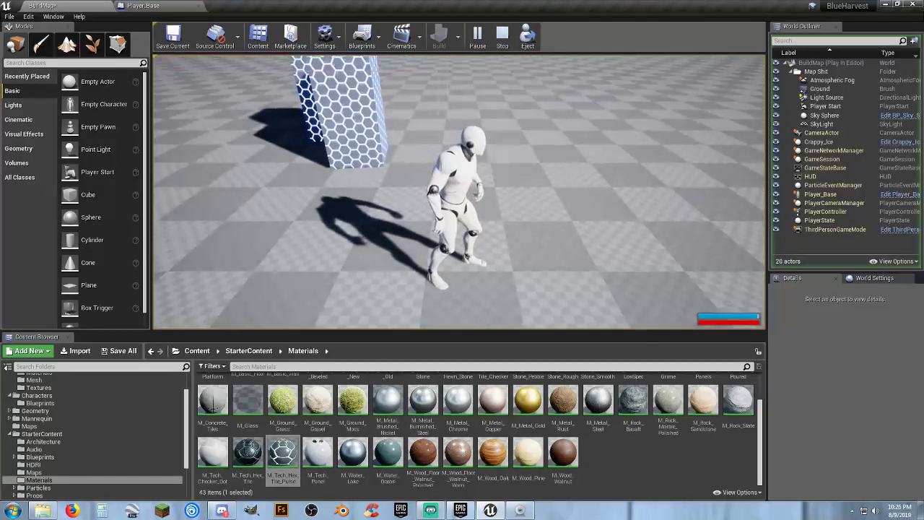
{"action": "key", "text": "d"}
{"action": "key", "text": "w"}
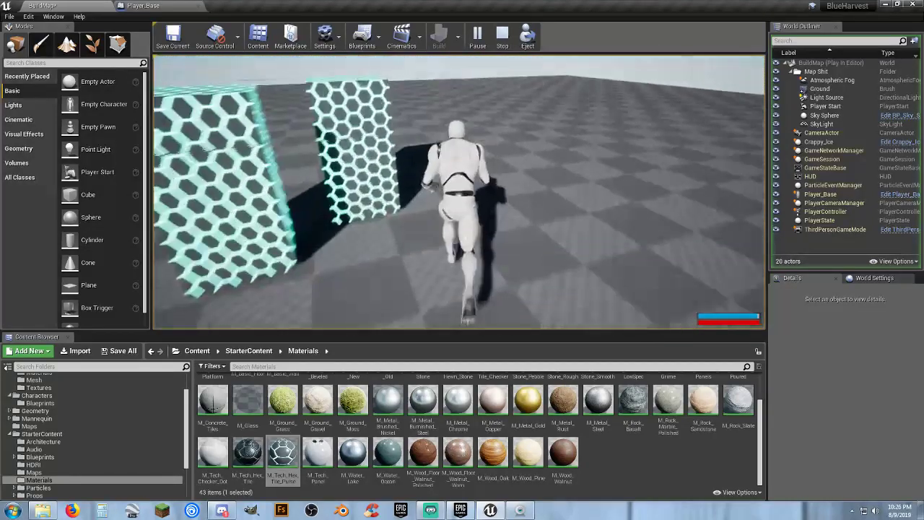
{"action": "key", "text": "Escape"}
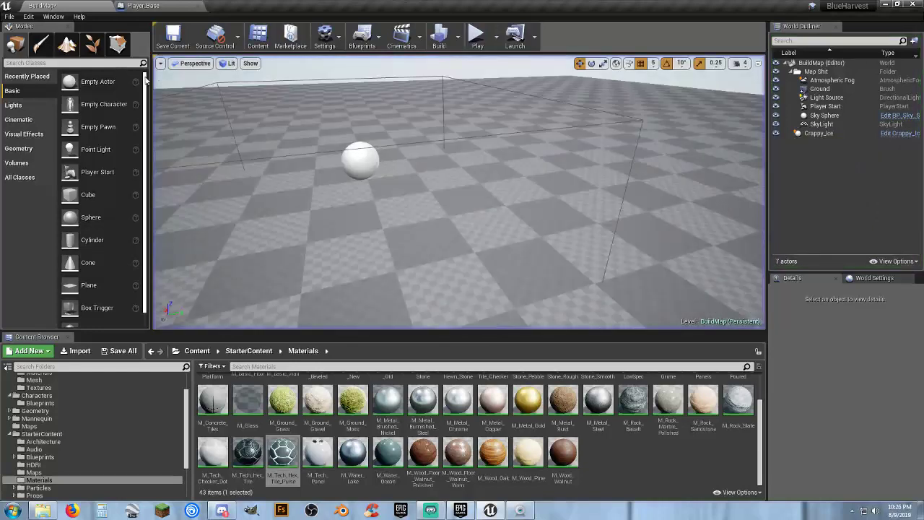
Delete the Crappy_Ice actor from BuildMap and save the level.
{"action": "left_click", "coordinate": [360, 166]}
{"action": "key", "text": "Delete"}
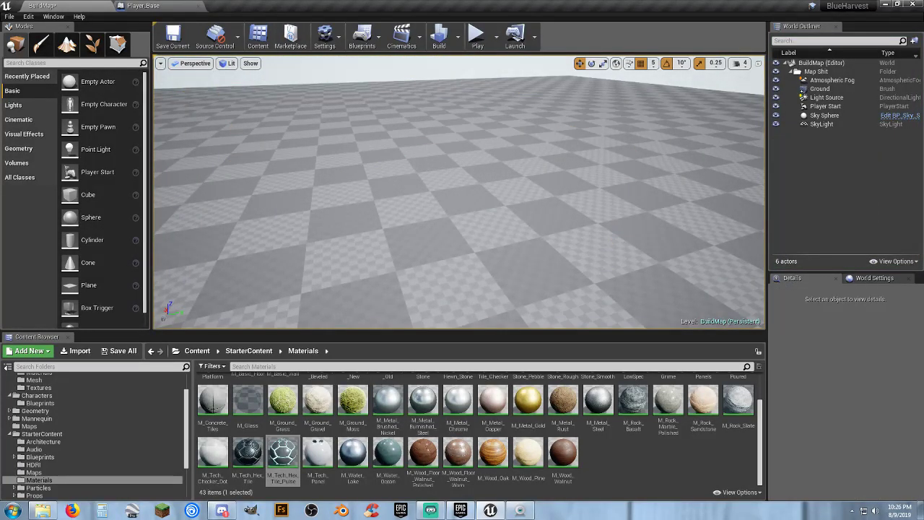
{"action": "left_click", "coordinate": [121, 351]}
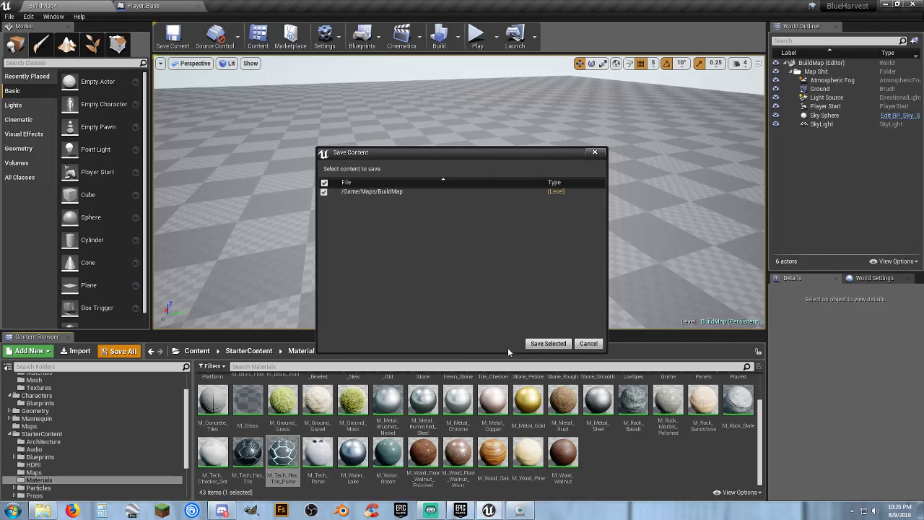
{"action": "left_click", "coordinate": [547, 344]}
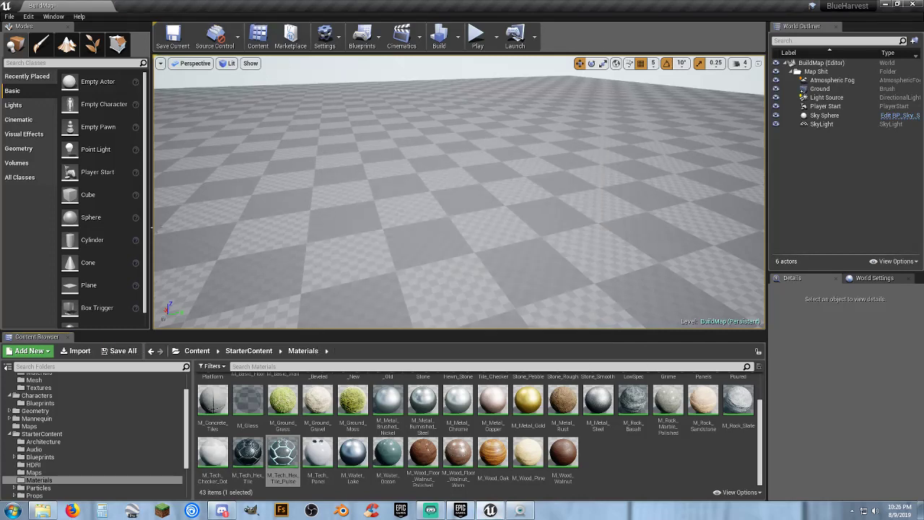
Open the Luna_01 level from the project's Maps folder and frame its white ice patch.
{"action": "left_click", "coordinate": [28, 426]}
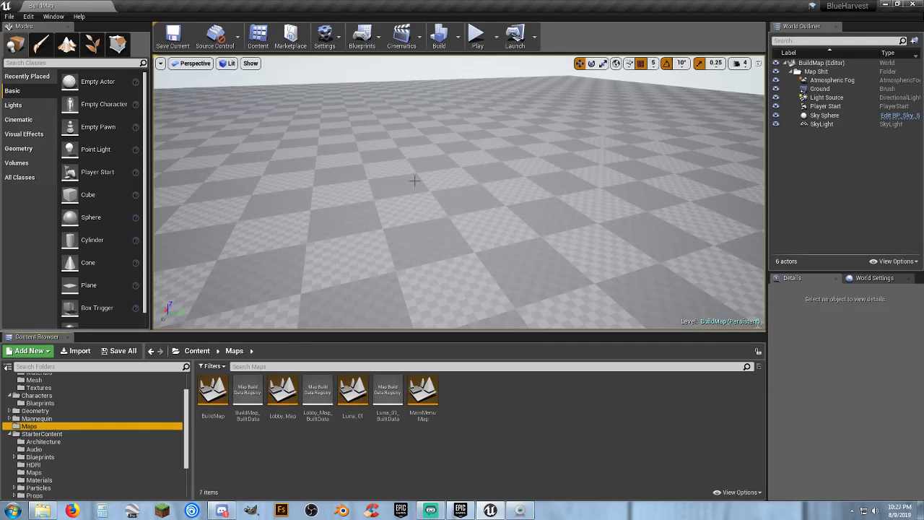
{"action": "double_click", "coordinate": [352, 415]}
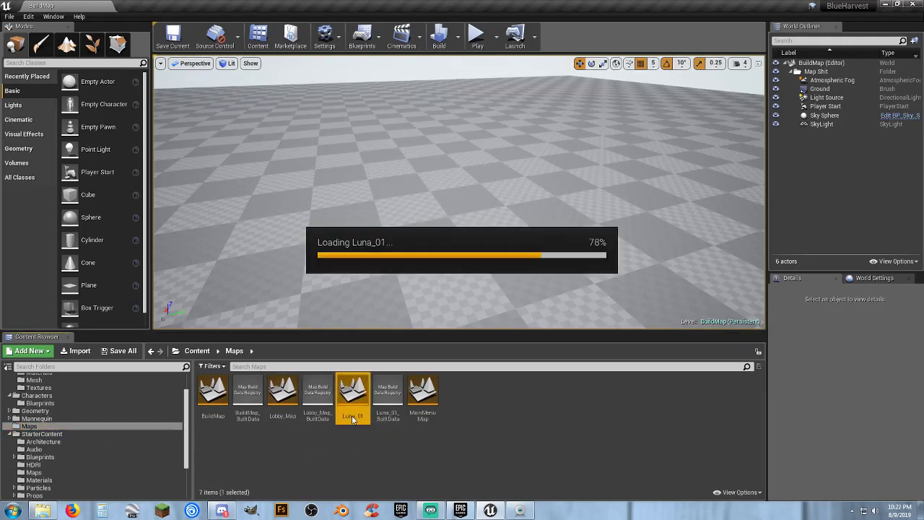
{"action": "right_click_drag", "start_coordinate": [432, 257], "coordinate": [635, 288]}
{"action": "key", "text": "w"}
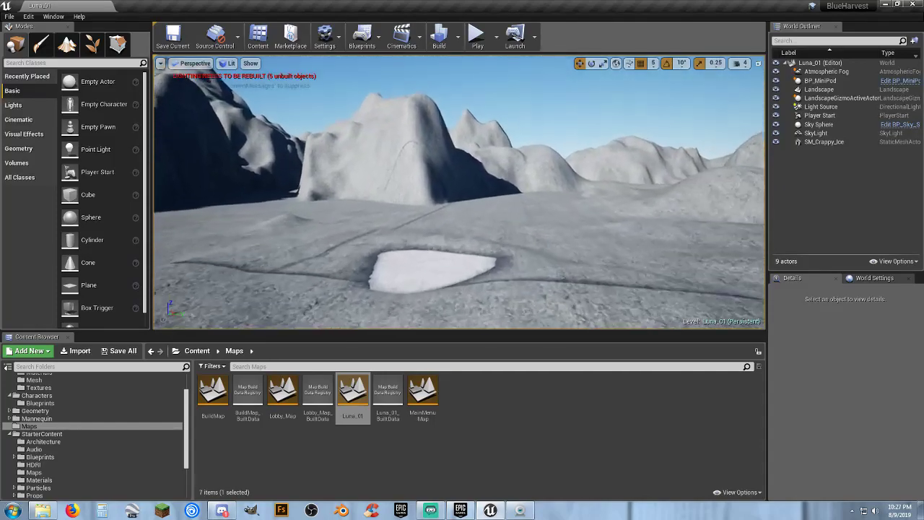
{"action": "key", "text": "w"}
{"action": "right_click_drag", "start_coordinate": [447, 187], "coordinate": [446, 188]}
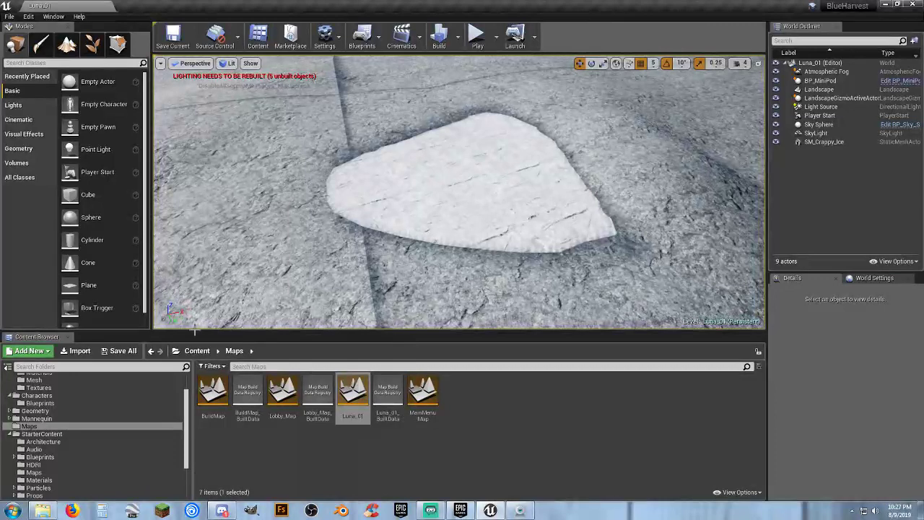
Place a Crappy_Ice actor from Assets/Gadgets on the white ice patch and scale it to 10.5 in X and 9.0 in Y.
{"action": "scroll", "coordinate": [38, 396], "scroll_direction": "up", "scroll_amount": 3}
{"action": "left_click", "coordinate": [38, 397]}
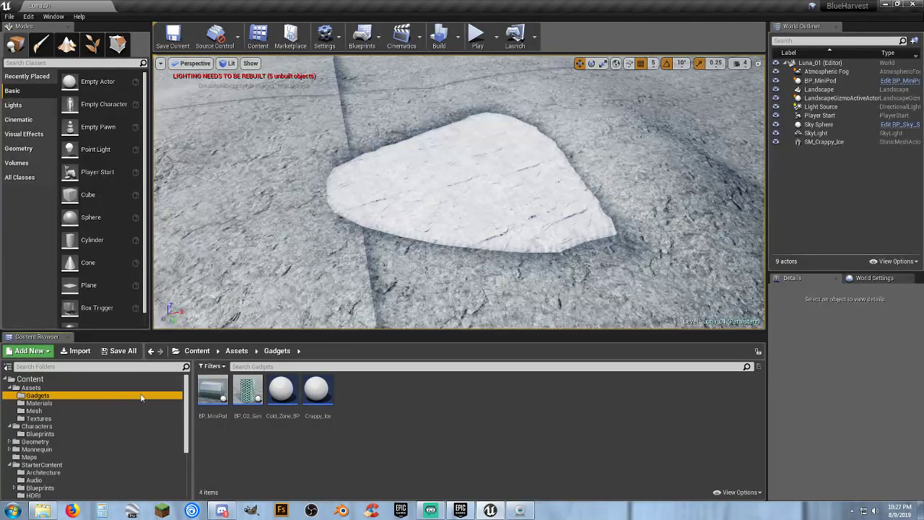
{"action": "mouse_move", "coordinate": [317, 392]}
{"action": "left_mouse_down"}
{"action": "mouse_move", "coordinate": [469, 171]}
{"action": "mouse_move", "coordinate": [543, 160]}
{"action": "mouse_move", "coordinate": [509, 165]}
{"action": "left_mouse_up"}
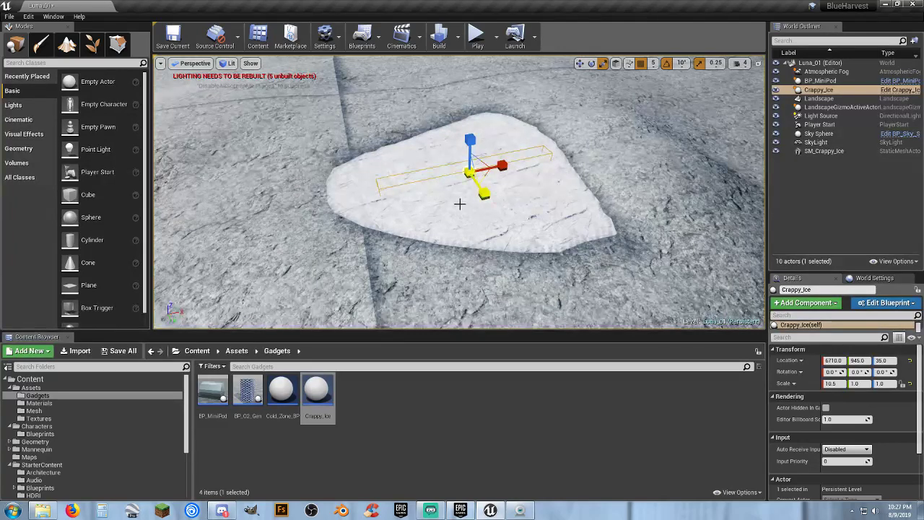
{"action": "mouse_move", "coordinate": [485, 199]}
{"action": "left_mouse_down"}
{"action": "mouse_move", "coordinate": [488, 214]}
{"action": "mouse_move", "coordinate": [483, 191]}
{"action": "left_mouse_up"}
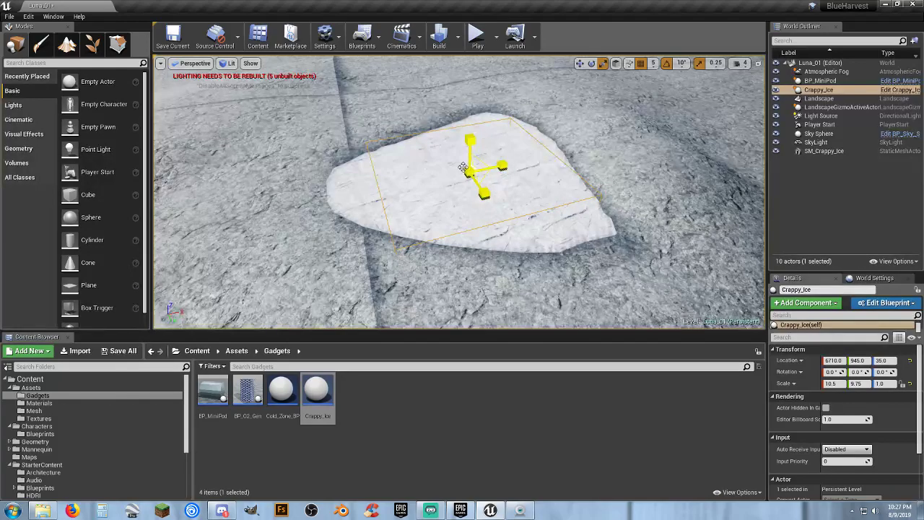
{"action": "right_click_drag", "start_coordinate": [484, 191], "coordinate": [516, 180]}
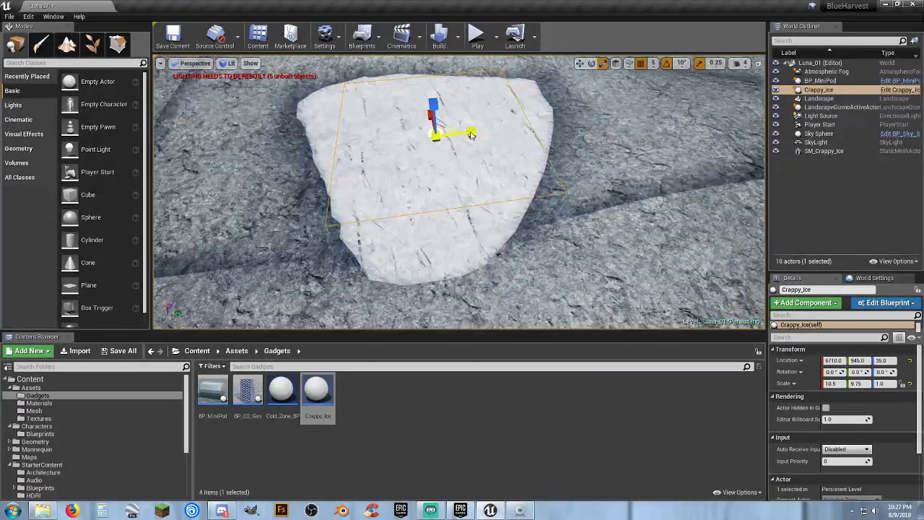
{"action": "left_click_drag", "start_coordinate": [470, 135], "coordinate": [455, 138]}
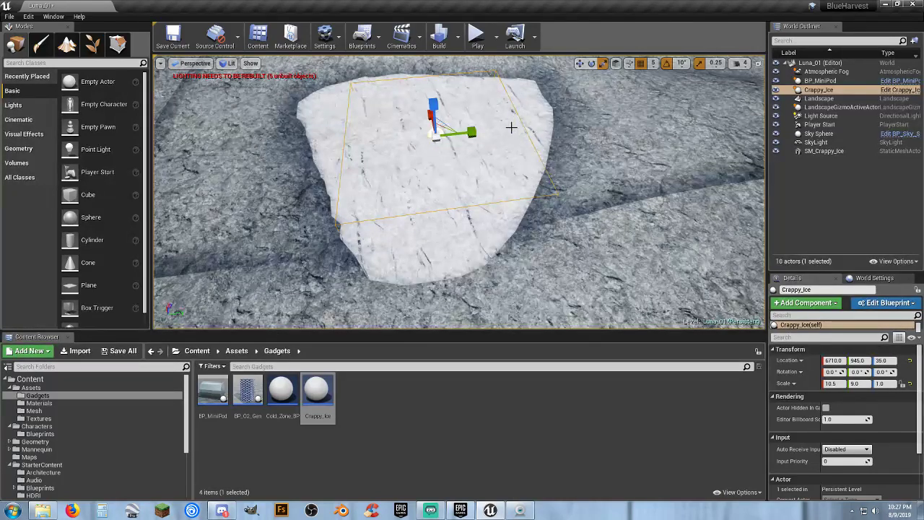
Rotate the Crappy_Ice volume 10° about the Z axis to line it up better with the white ice patch.
{"action": "left_click", "coordinate": [591, 63]}
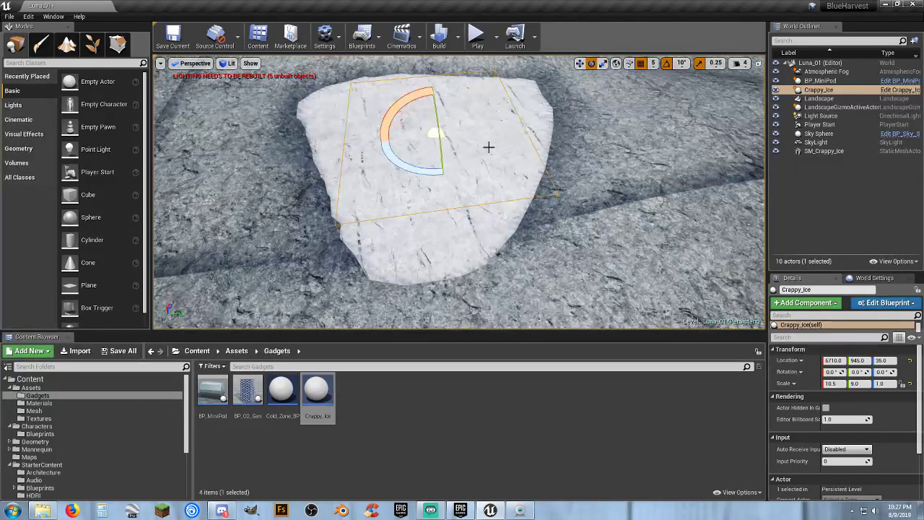
{"action": "left_click_drag", "start_coordinate": [426, 172], "coordinate": [443, 172]}
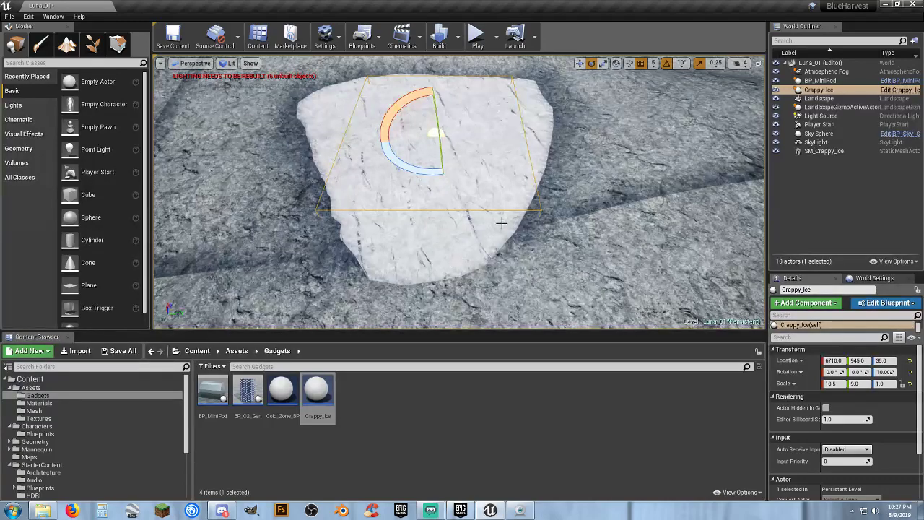
{"action": "right_click_drag", "start_coordinate": [449, 228], "coordinate": [523, 232]}
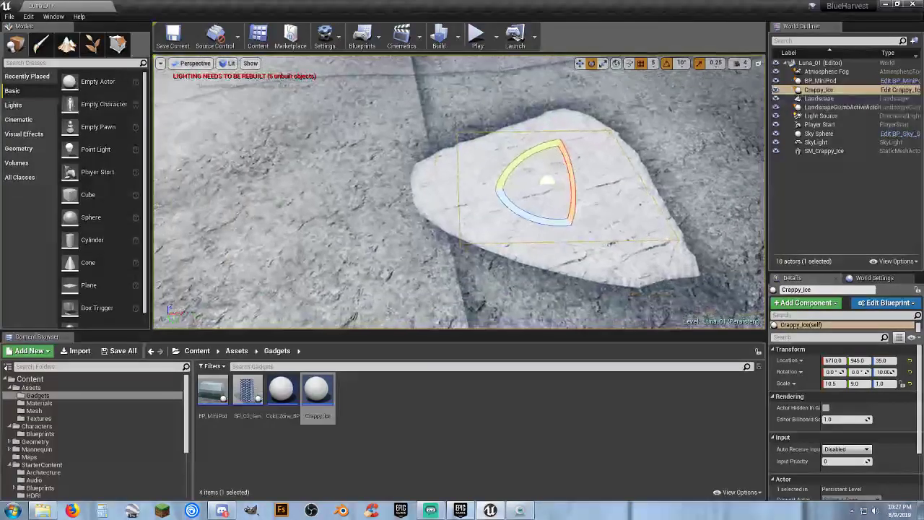
Play-test Luna_01 by running to the ice patch, spawning a BP_O2_Gen there and walking around it, and end the session.
{"action": "left_click", "coordinate": [477, 34]}
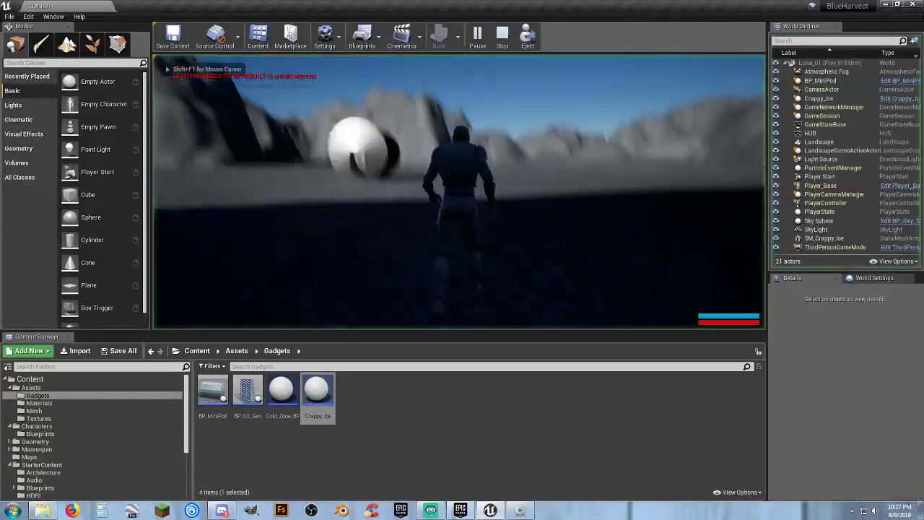
{"action": "key", "text": "w"}
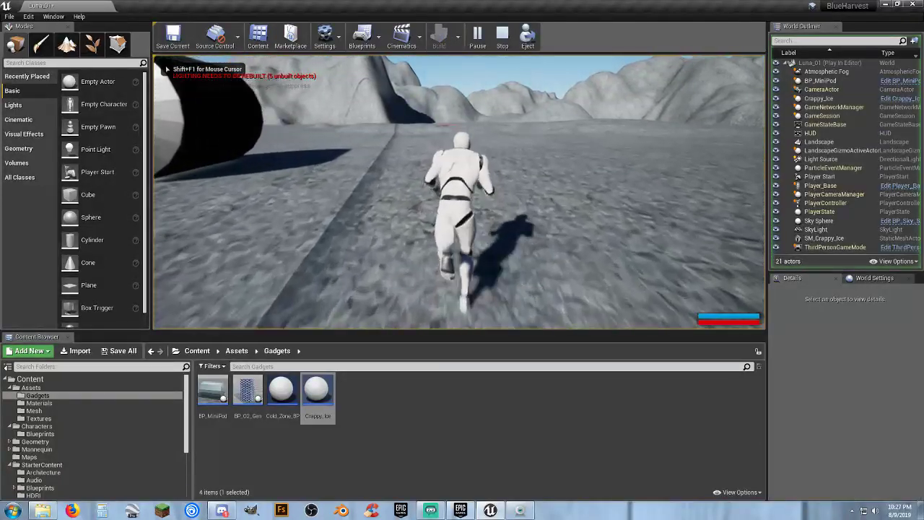
{"action": "key", "text": "w"}
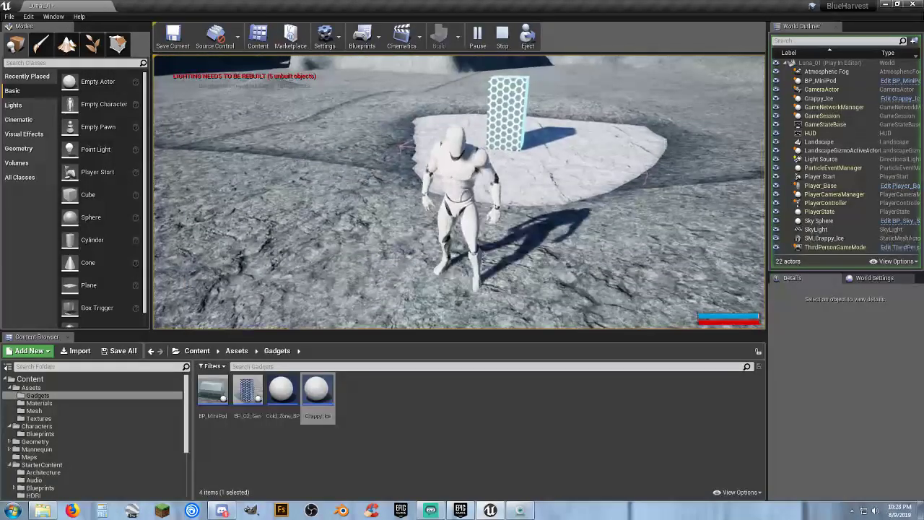
{"action": "key", "text": "w"}
{"action": "key", "text": "d"}
{"action": "key", "text": "w"}
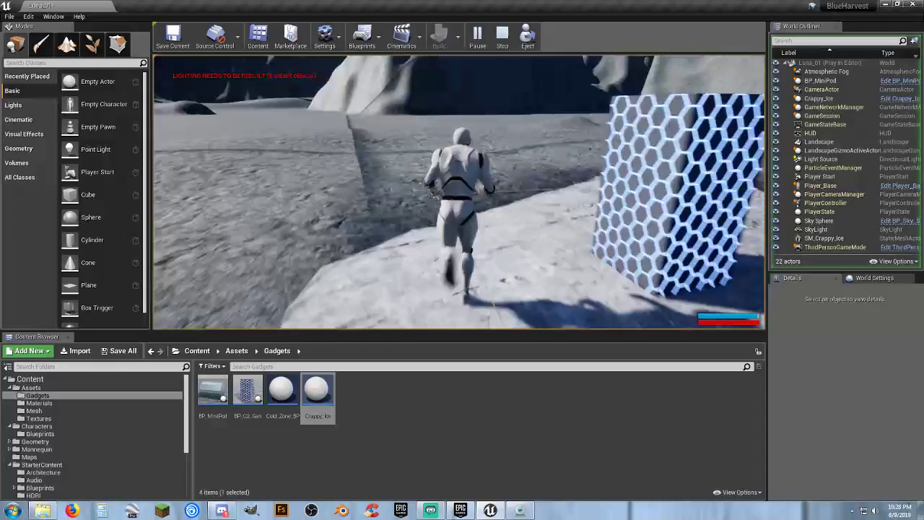
{"action": "key", "text": "w"}
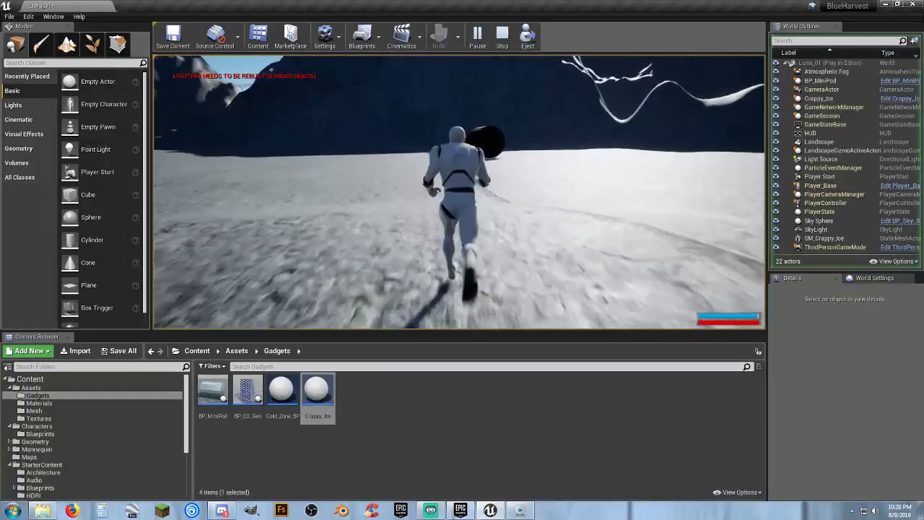
{"action": "key", "text": "w"}
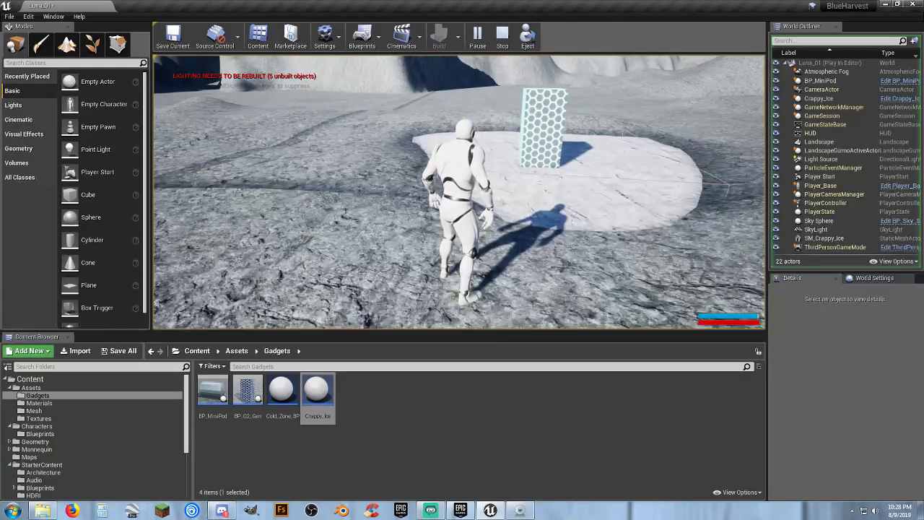
{"action": "key", "text": "w"}
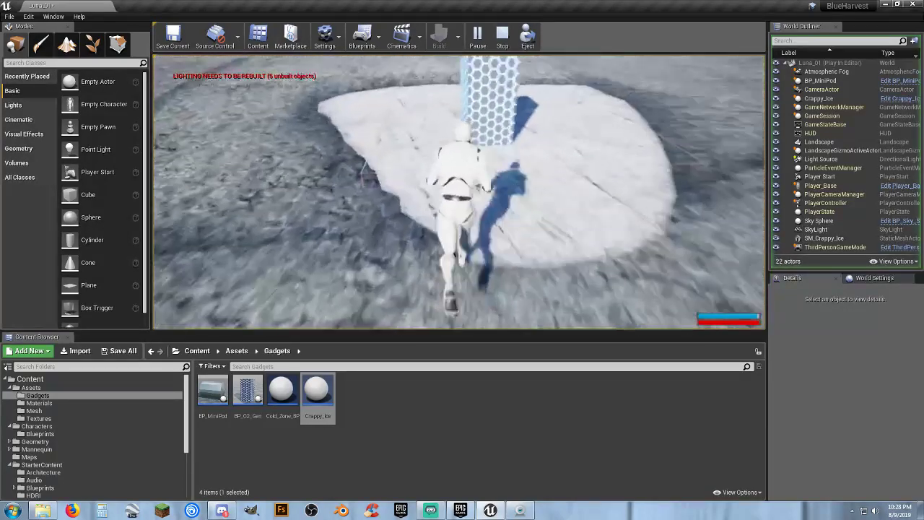
{"action": "key", "text": "w"}
{"action": "key", "text": "d"}
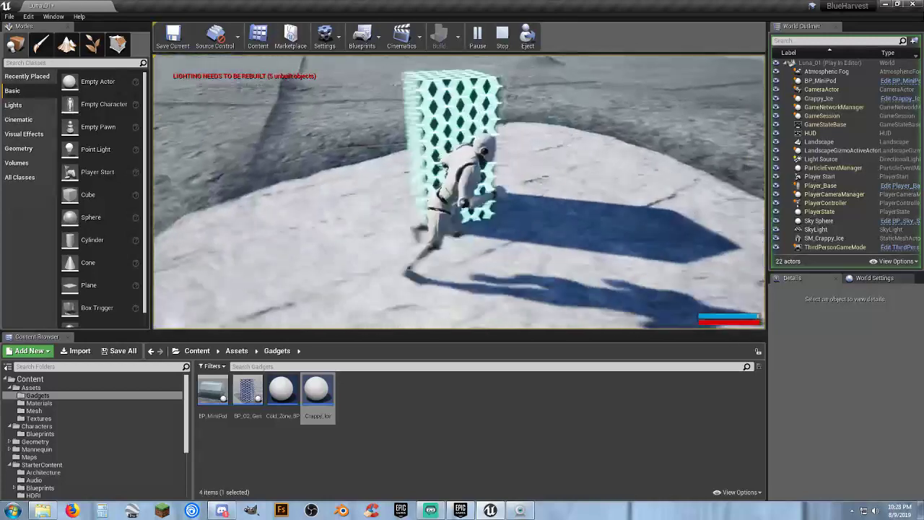
{"action": "key", "text": "Escape"}
{"action": "key", "text": "Escape"}
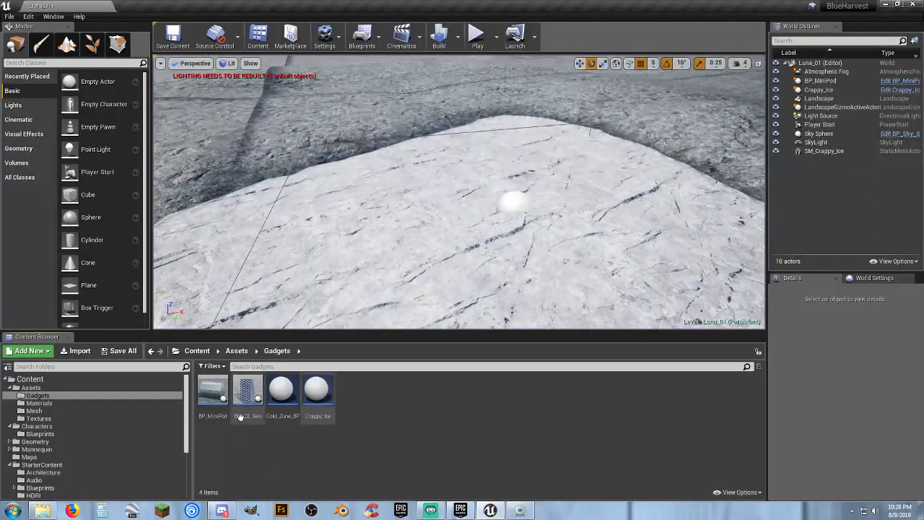
Open the BP_O2_Gen blueprint's viewport and add a Box Collision component.
{"action": "left_click", "coordinate": [244, 417]}
{"action": "double_click", "coordinate": [244, 417]}
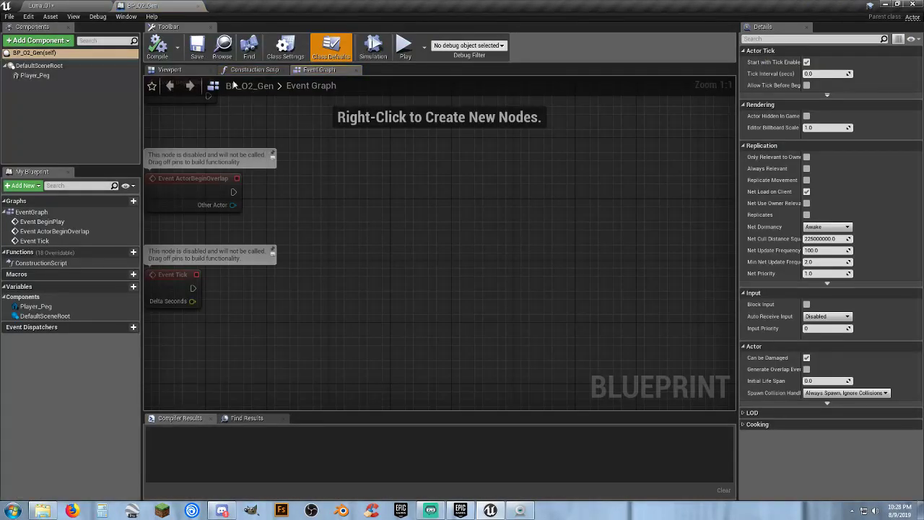
{"action": "left_click", "coordinate": [173, 70]}
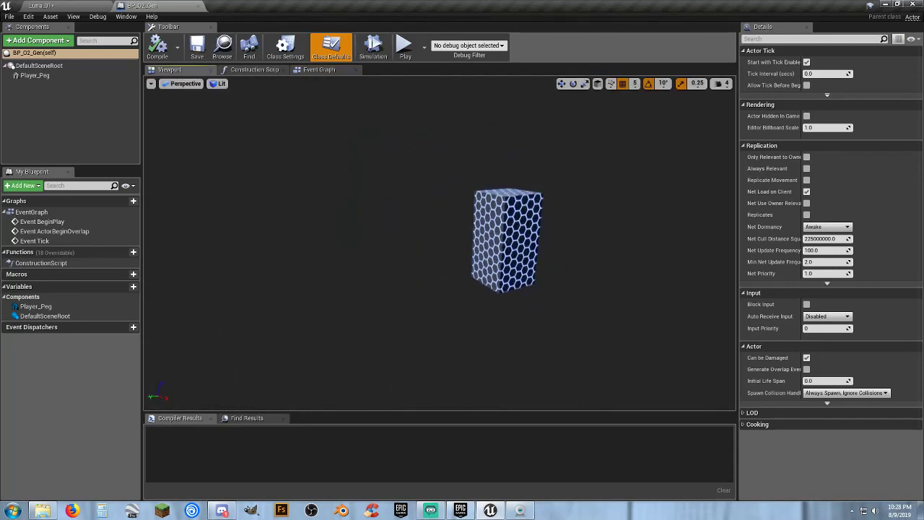
{"action": "left_click", "coordinate": [39, 40]}
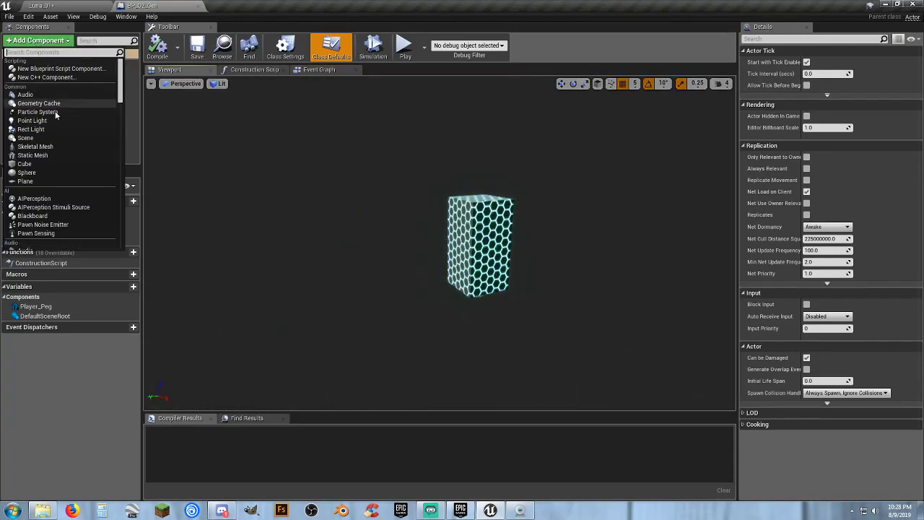
{"action": "type", "text": "box"}
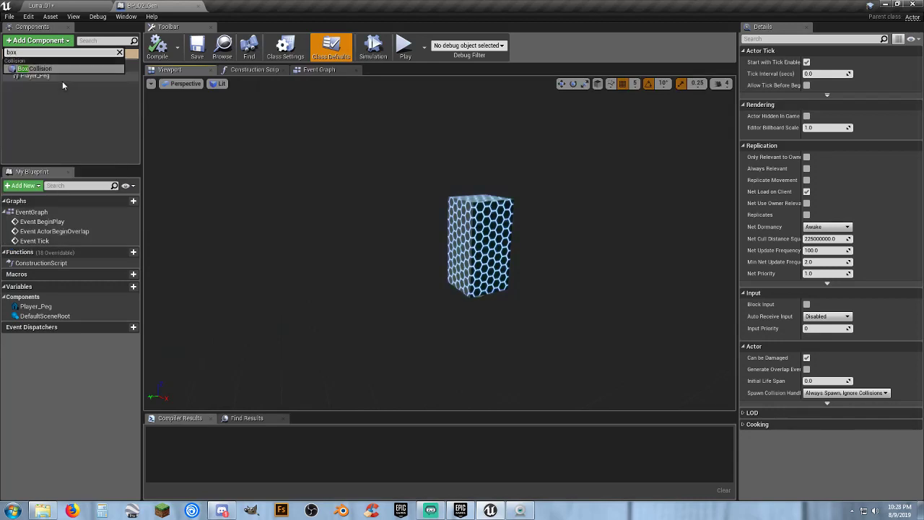
{"action": "key", "text": "Return"}
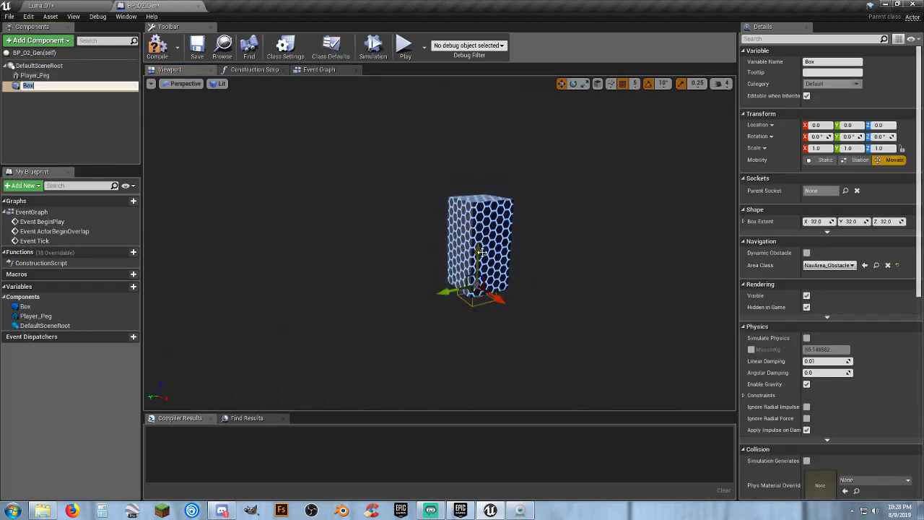
Raise the Box collision to Z 35.0 and set its scale to 5.0 on X, Y and Z.
{"action": "left_click_drag", "start_coordinate": [480, 252], "coordinate": [479, 239]}
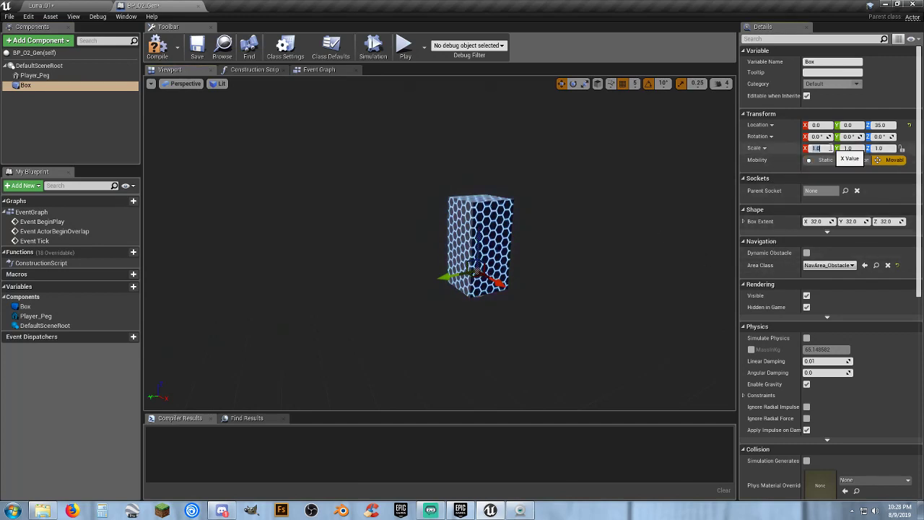
{"action": "type", "text": "5"}
{"action": "key", "text": "Tab"}
{"action": "type", "text": "5"}
{"action": "key", "text": "Tab"}
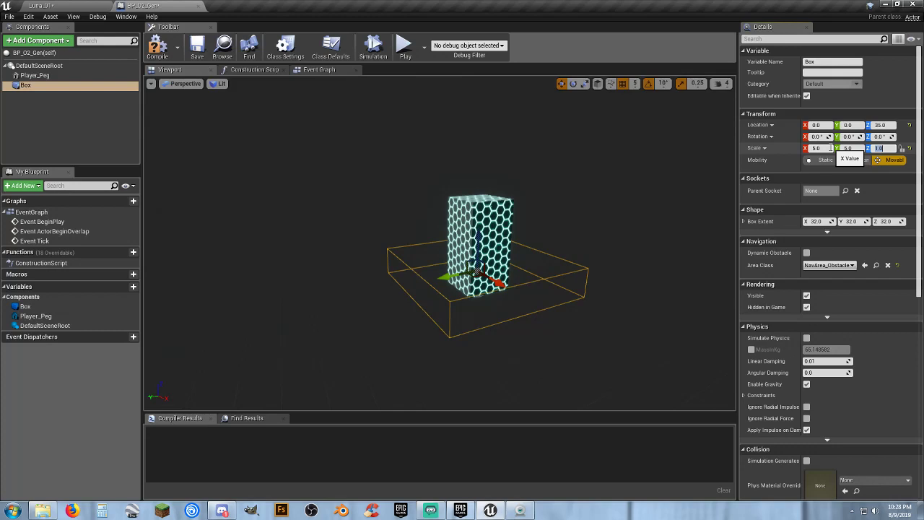
{"action": "type", "text": "5"}
{"action": "key", "text": "Return"}
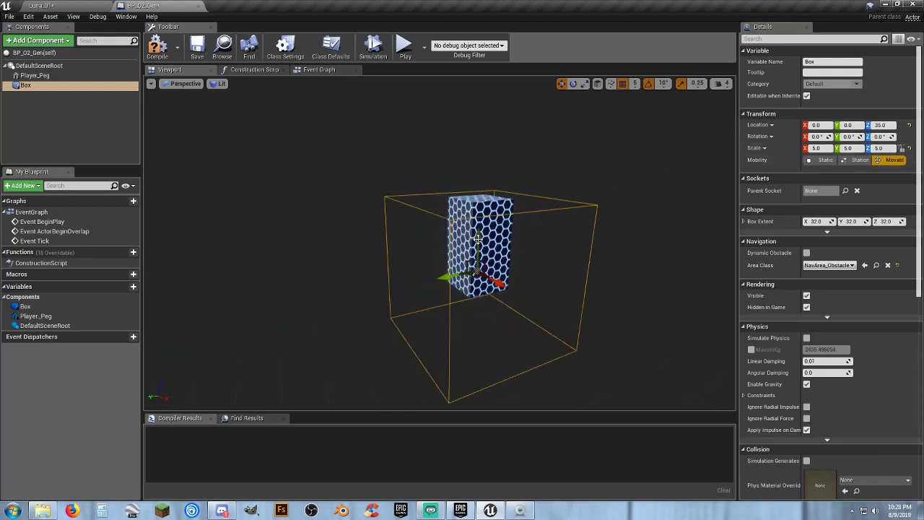
Raise the Box collision to Z 180.0 around the generator mesh, and compile and save BP_O2_Gen.
{"action": "left_click_drag", "start_coordinate": [478, 238], "coordinate": [481, 168]}
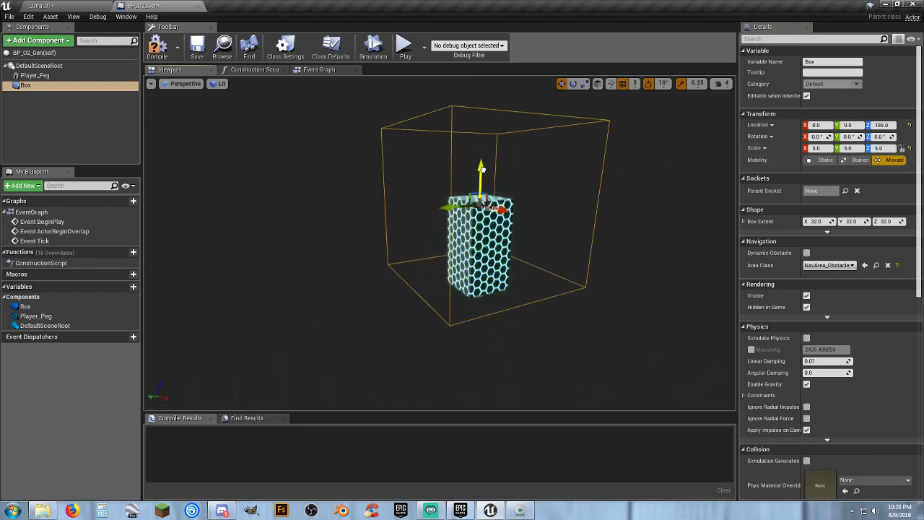
{"action": "right_click_drag", "start_coordinate": [514, 223], "coordinate": [508, 194]}
{"action": "left_click_drag", "start_coordinate": [483, 132], "coordinate": [485, 135]}
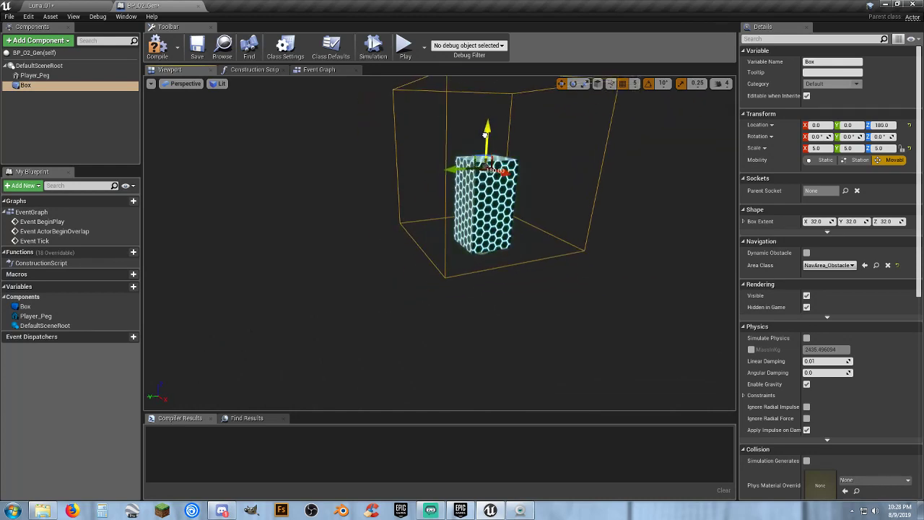
{"action": "left_click", "coordinate": [158, 46]}
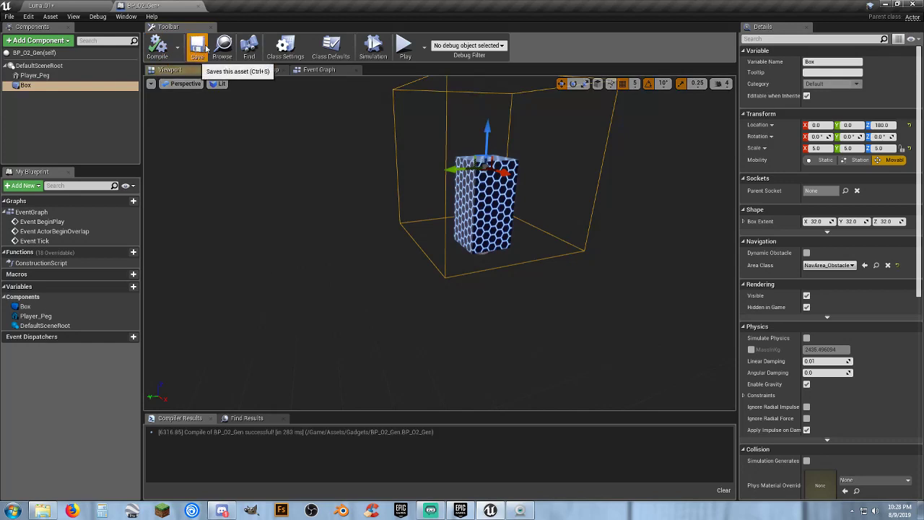
Delete the BeginPlay, ActorBeginOverlap and Tick event nodes from BP_O2_Gen's Event Graph.
{"action": "left_click", "coordinate": [315, 70]}
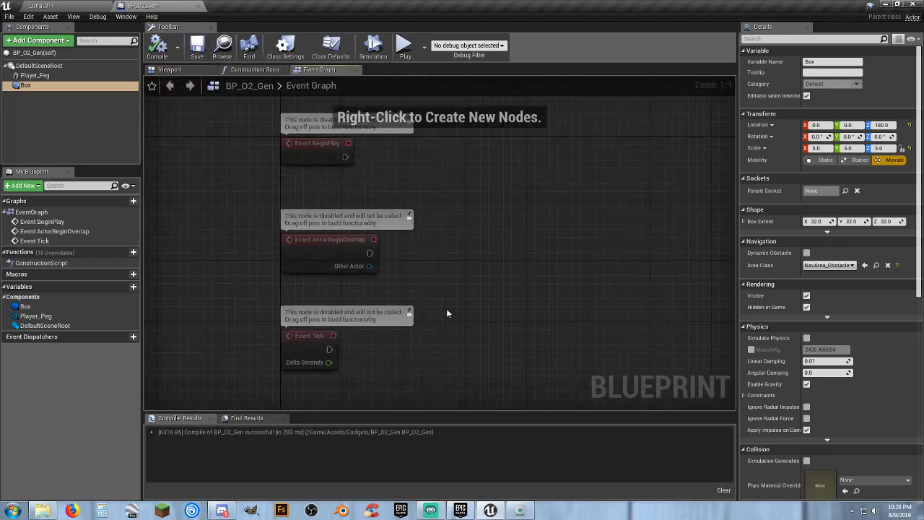
{"action": "left_click_drag", "start_coordinate": [403, 337], "coordinate": [275, 109]}
{"action": "key", "text": "Delete"}
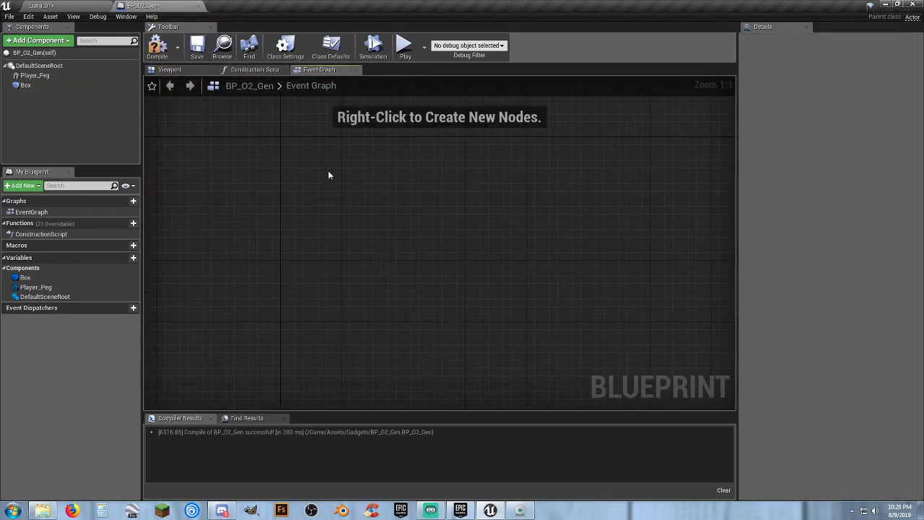
Open BP_MiniPod's Event Graph and copy both Cast To Player_Base nodes, both SET In Safe Zone? nodes and the Outside call.
{"action": "left_click", "coordinate": [70, 6]}
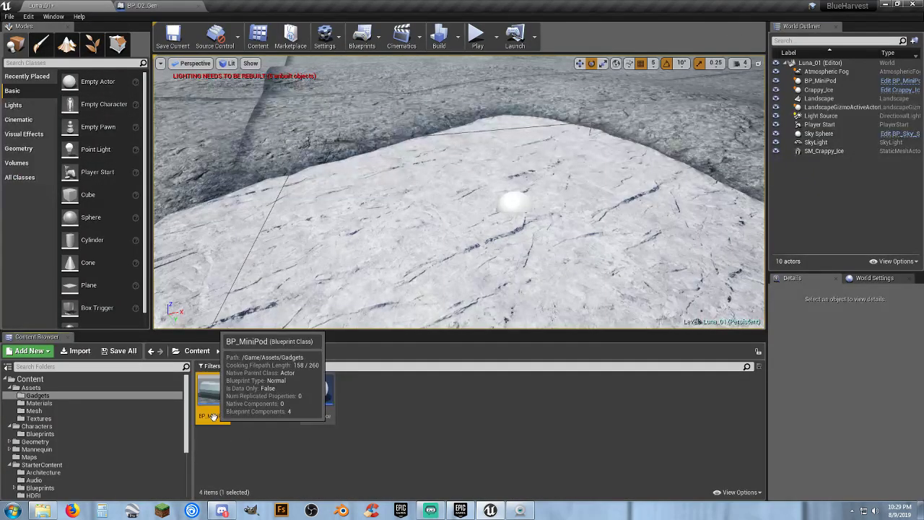
{"action": "double_click", "coordinate": [212, 393]}
{"action": "right_click_drag", "start_coordinate": [336, 351], "coordinate": [437, 343]}
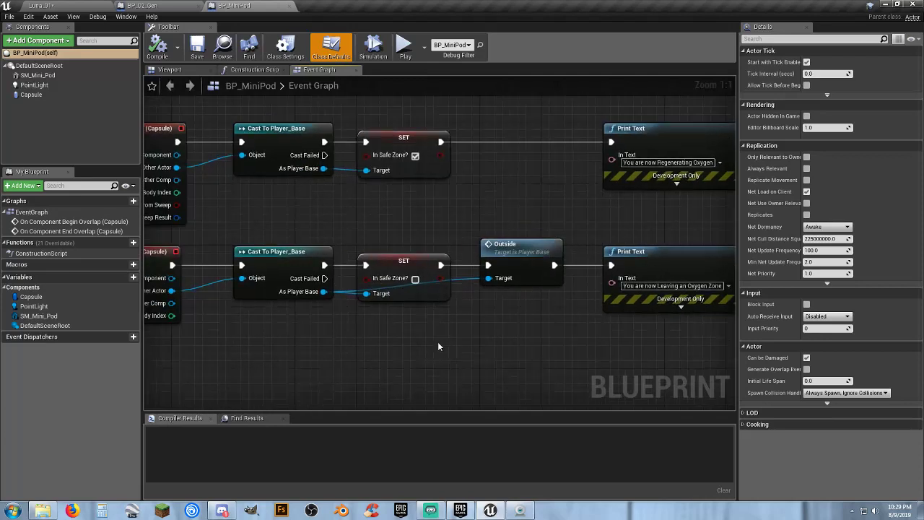
{"action": "scroll", "coordinate": [437, 343], "scroll_direction": "down", "scroll_amount": 3}
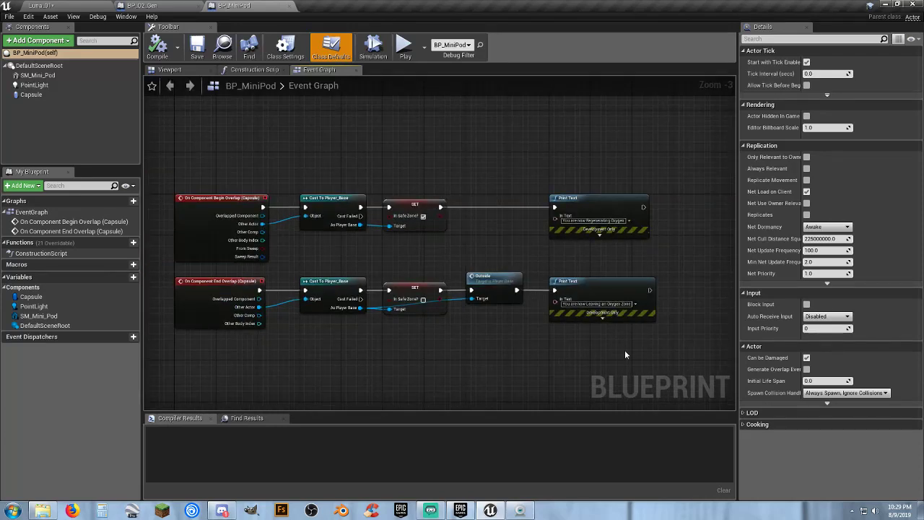
{"action": "left_click_drag", "start_coordinate": [485, 384], "coordinate": [316, 188]}
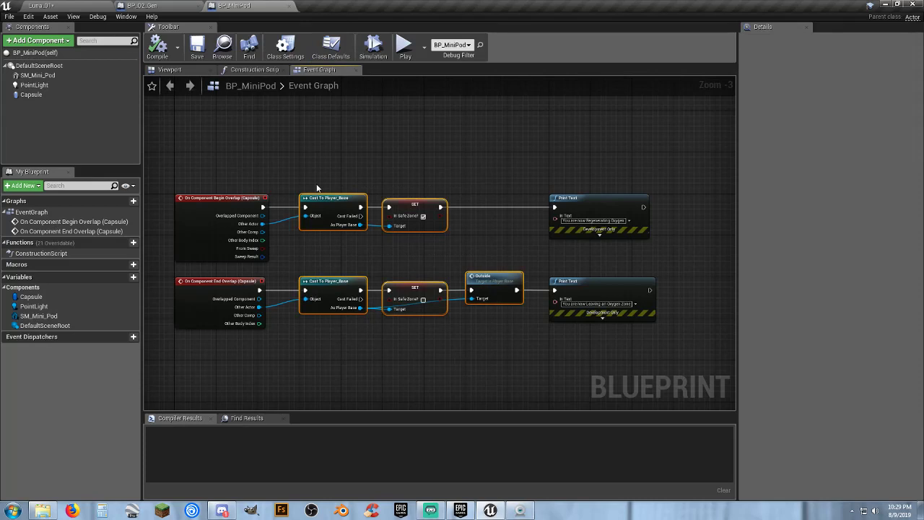
Return to BP_O2_Gen and add On Component Begin Overlap and On Component End Overlap events for the Box.
{"action": "left_click", "coordinate": [196, 5]}
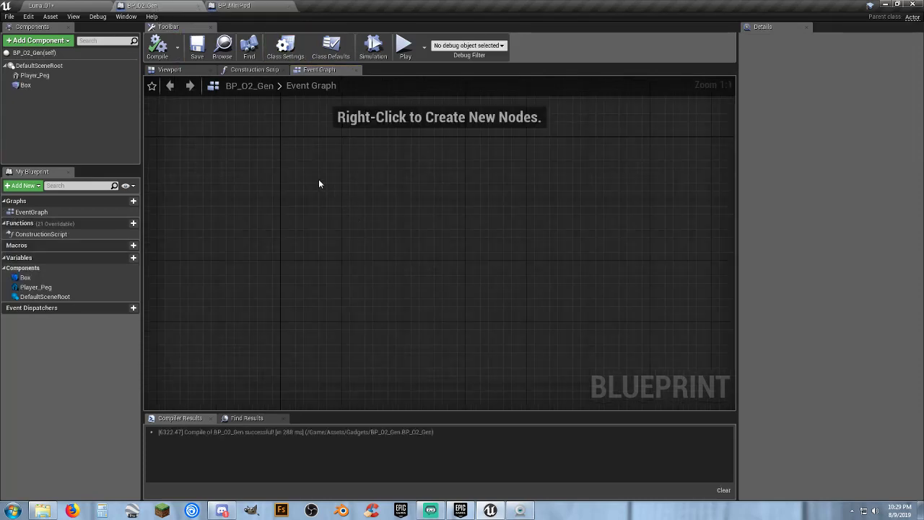
{"action": "right_click", "coordinate": [28, 85]}
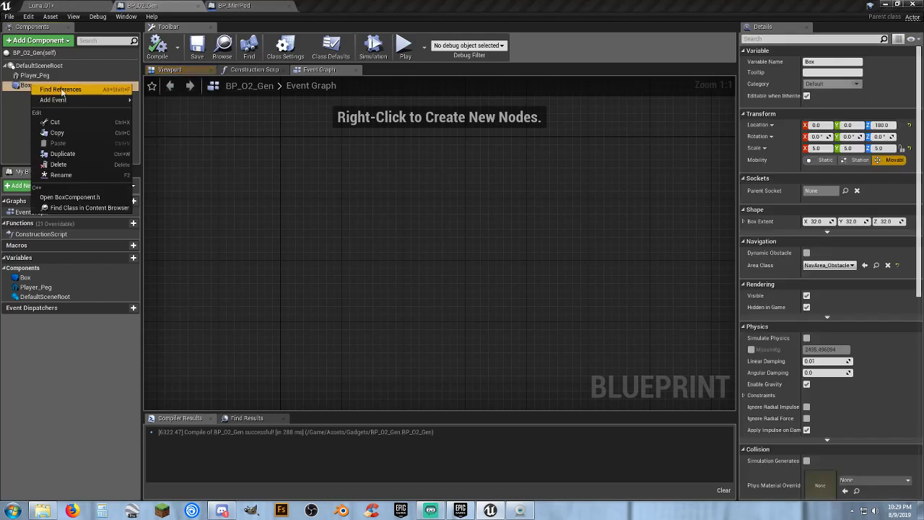
{"action": "mouse_move", "coordinate": [90, 99]}
{"action": "left_click", "coordinate": [168, 117]}
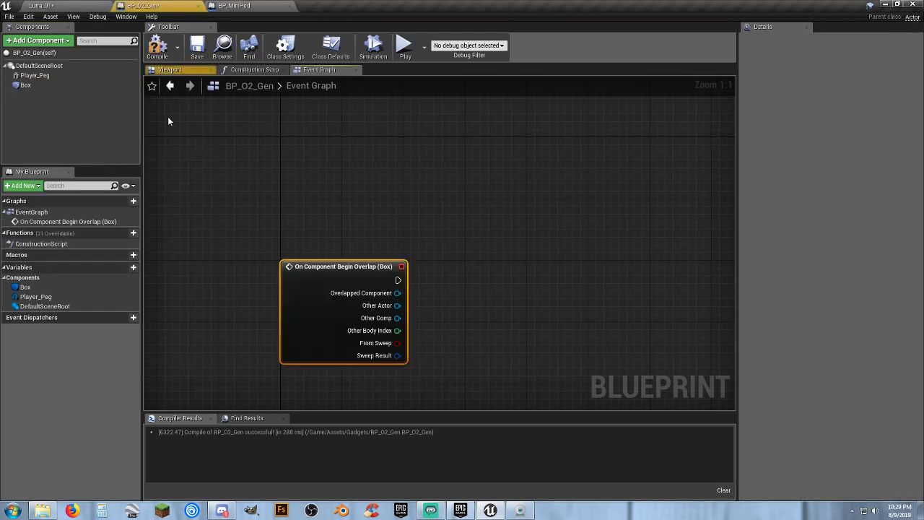
{"action": "right_click", "coordinate": [48, 88]}
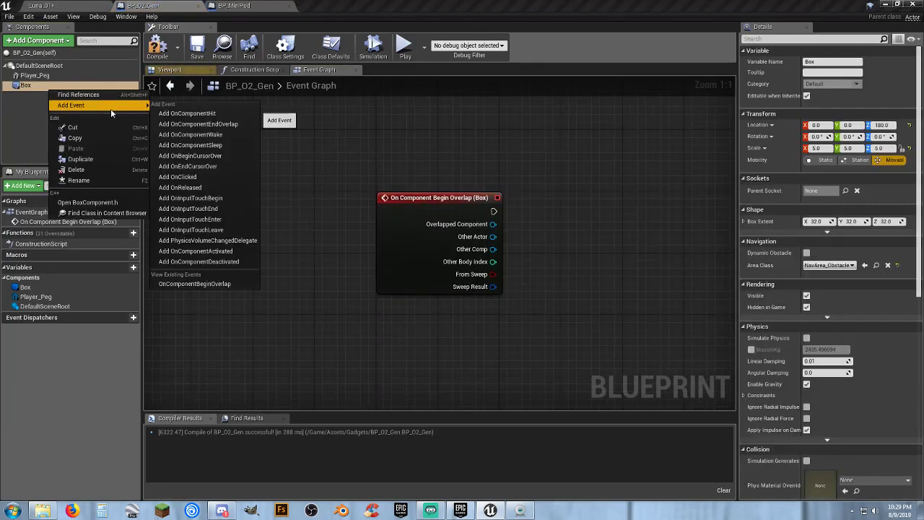
{"action": "left_click", "coordinate": [183, 128]}
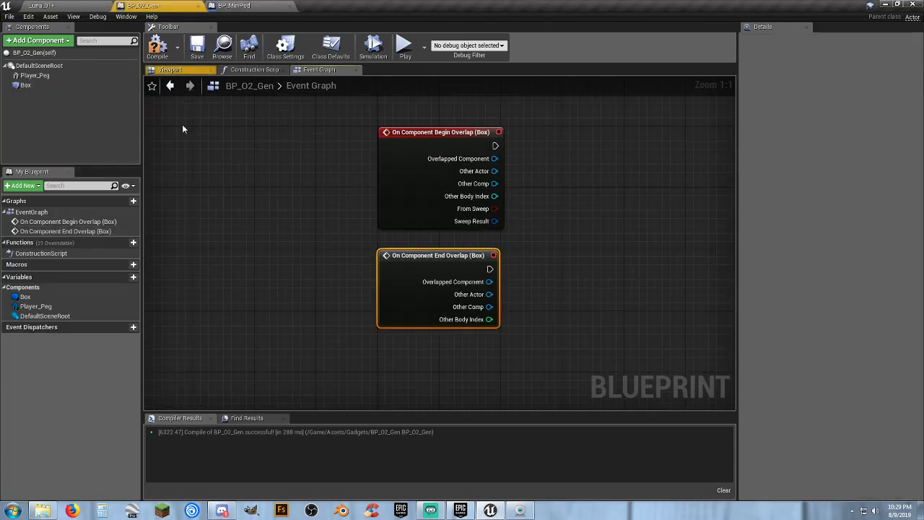
Paste the copied cast, SET In Safe Zone? and Outside nodes beside the Box overlap events in BP_O2_Gen.
{"action": "left_click", "coordinate": [596, 217]}
{"action": "right_click_drag", "start_coordinate": [597, 216], "coordinate": [432, 288]}
{"action": "key", "text": "ctrl+v"}
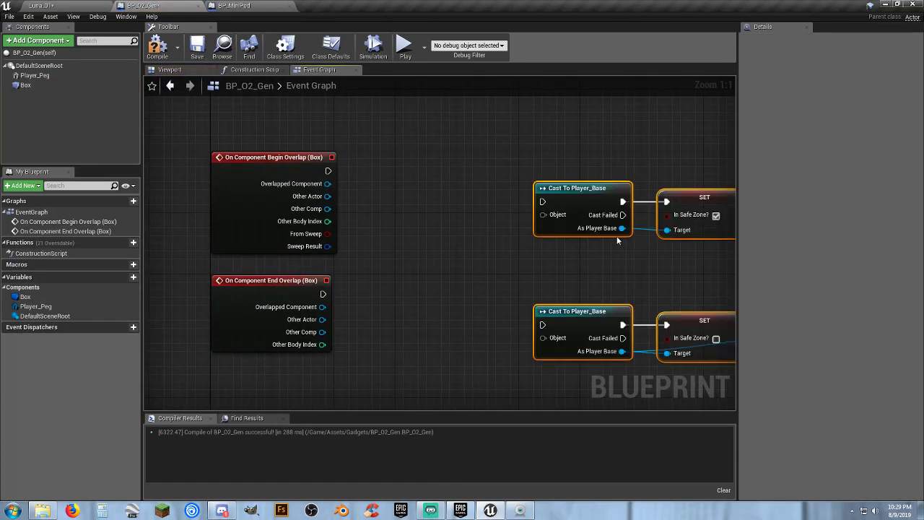
Connect the Box's Begin and End Overlap events' execution outputs to their matching Cast To Player_Base nodes and compile BP_O2_Gen.
{"action": "left_click_drag", "start_coordinate": [548, 194], "coordinate": [329, 171]}
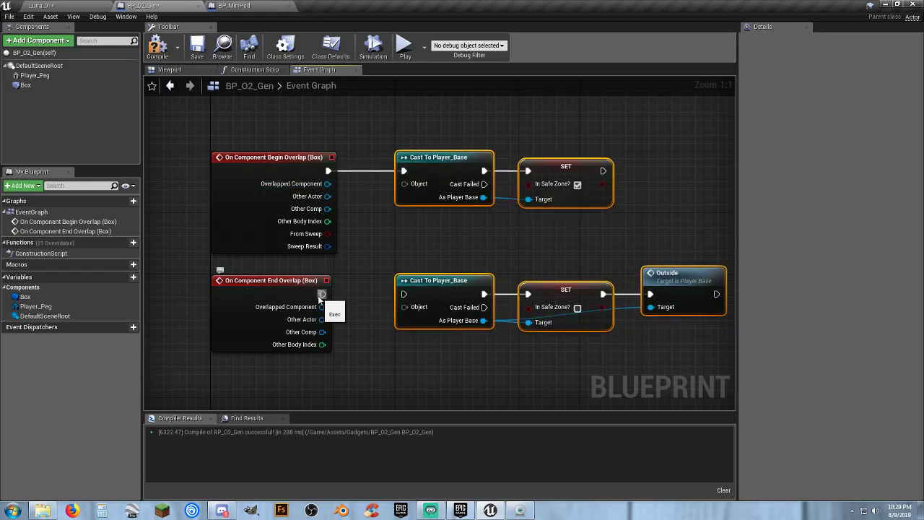
{"action": "left_click_drag", "start_coordinate": [322, 294], "coordinate": [402, 295]}
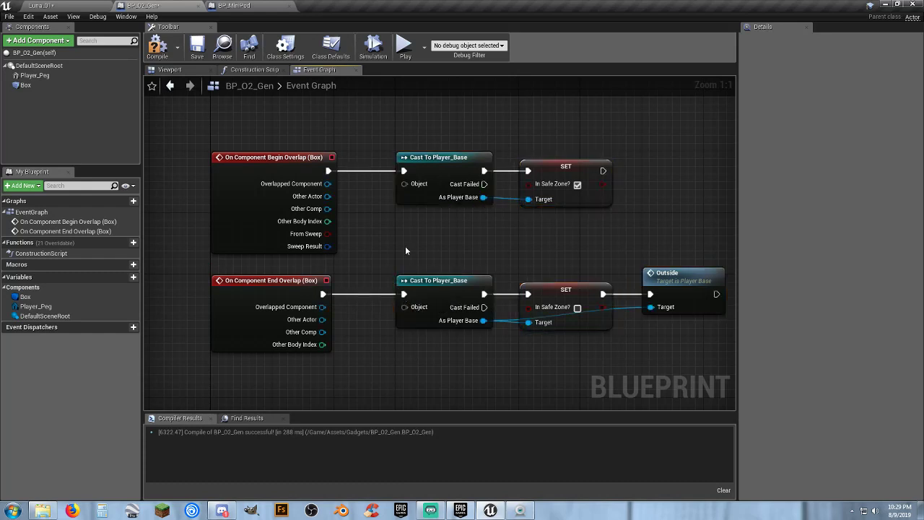
{"action": "left_click", "coordinate": [156, 45]}
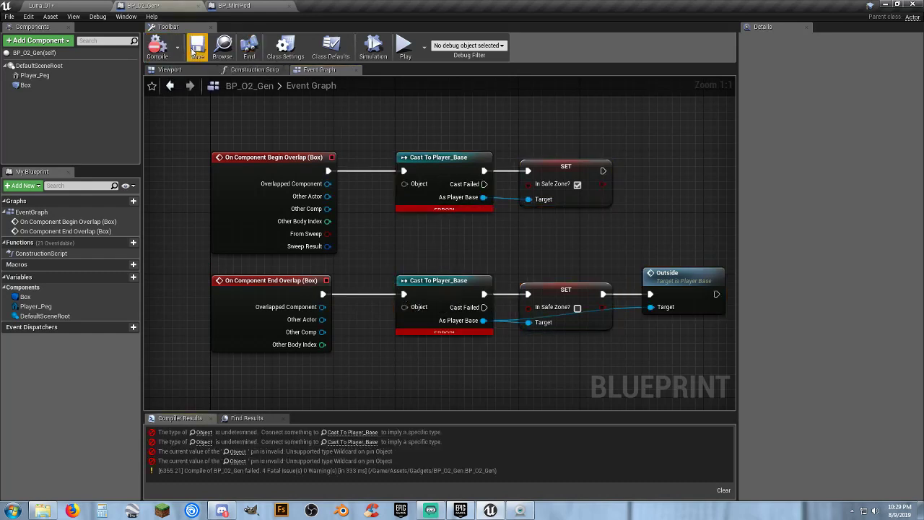
Connect Other Actor from each Box overlap event to its cast's Object input, and compile and save BP_O2_Gen.
{"action": "left_click_drag", "start_coordinate": [331, 196], "coordinate": [405, 184]}
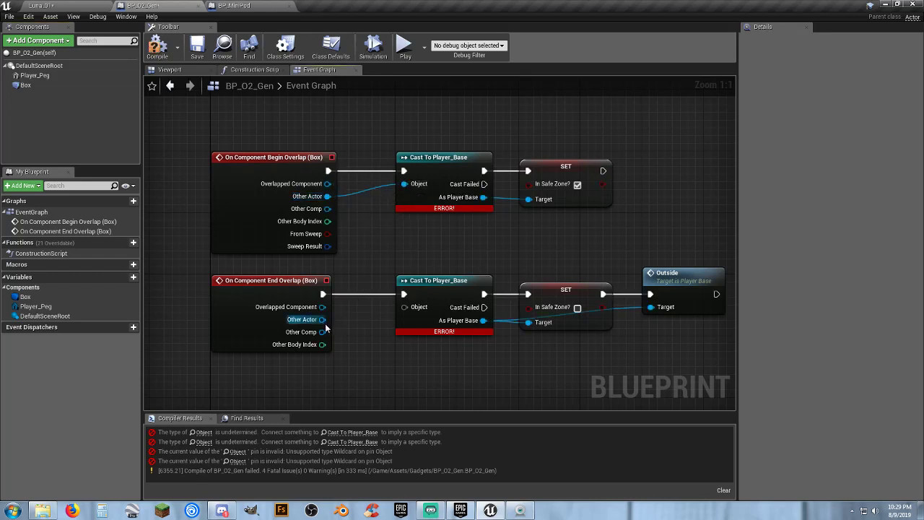
{"action": "left_click_drag", "start_coordinate": [322, 318], "coordinate": [406, 307]}
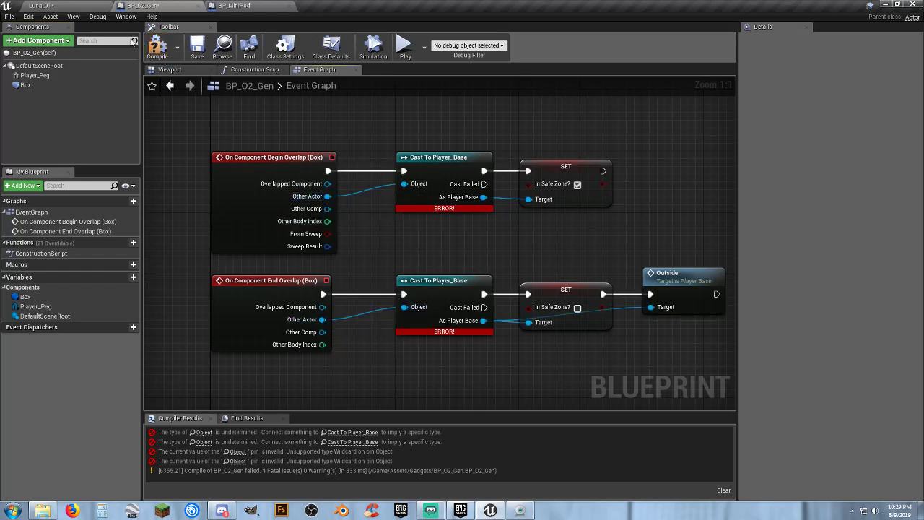
{"action": "left_click", "coordinate": [155, 44]}
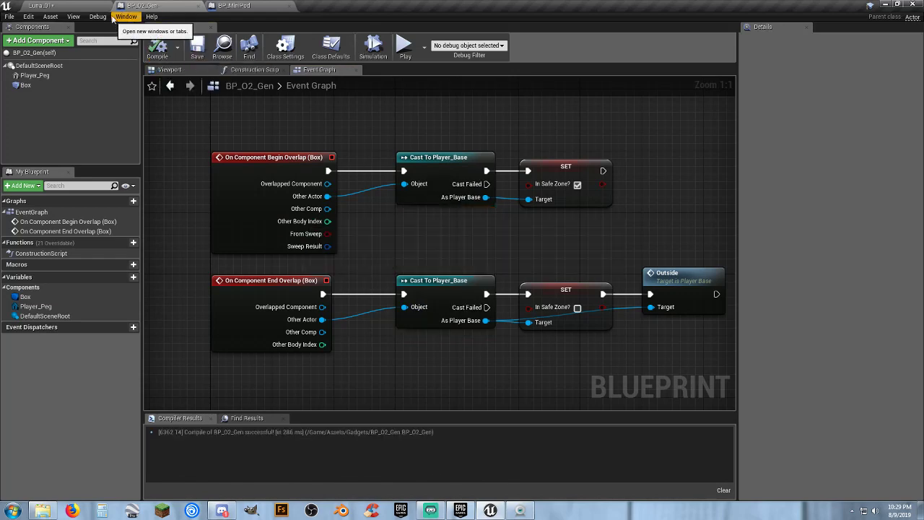
Play-test Luna_01 by running past the MiniPod to the ice patch while watching the oxygen bar, and end the session.
{"action": "left_click", "coordinate": [91, 7]}
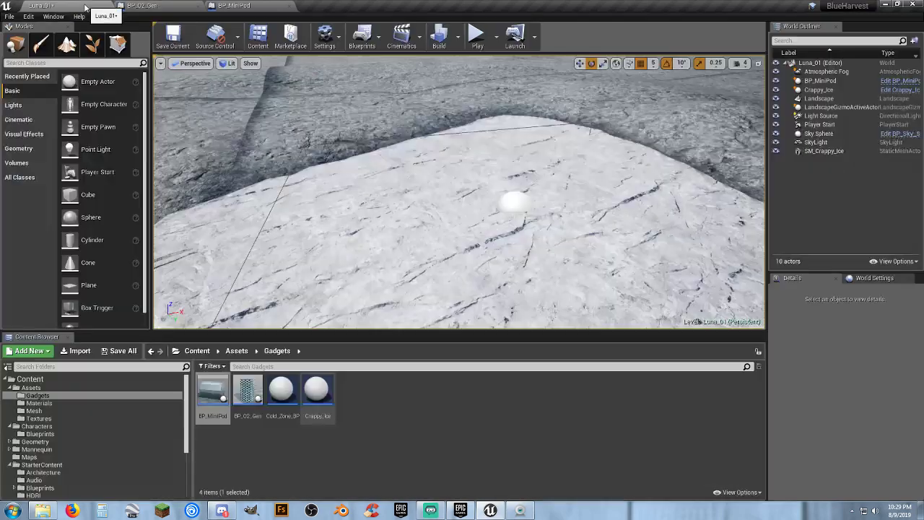
{"action": "left_click", "coordinate": [485, 40]}
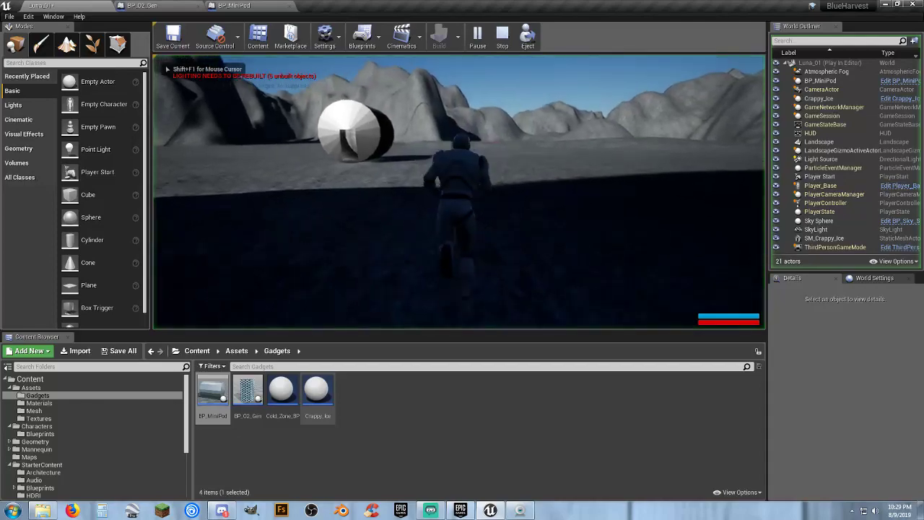
{"action": "key", "text": "w"}
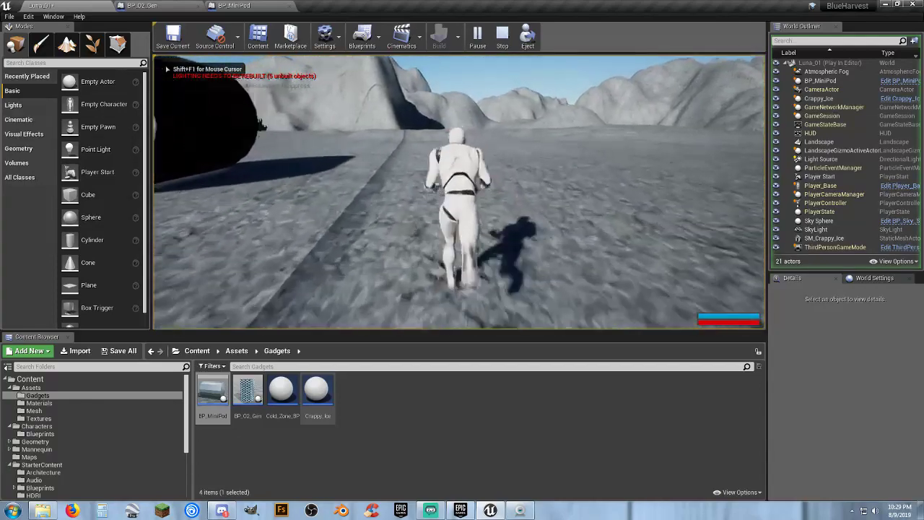
{"action": "key", "text": "w"}
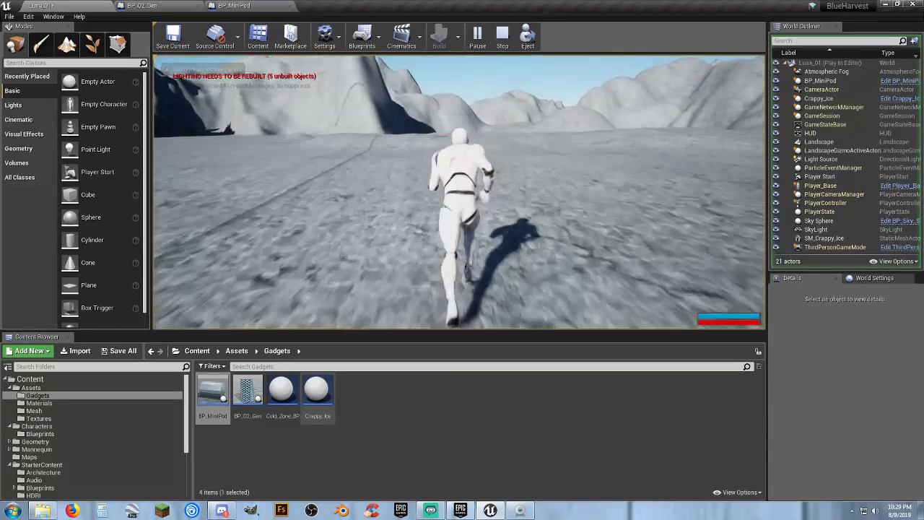
{"action": "key", "text": "w"}
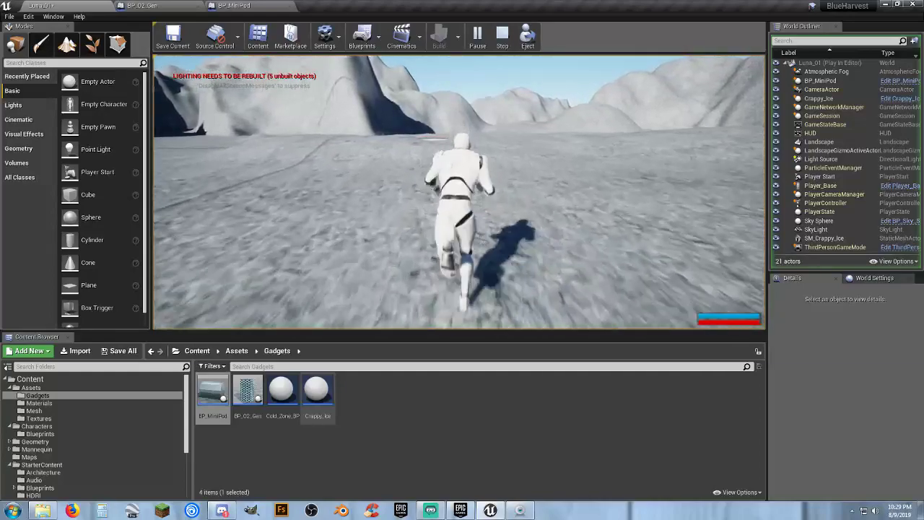
{"action": "key", "text": "w"}
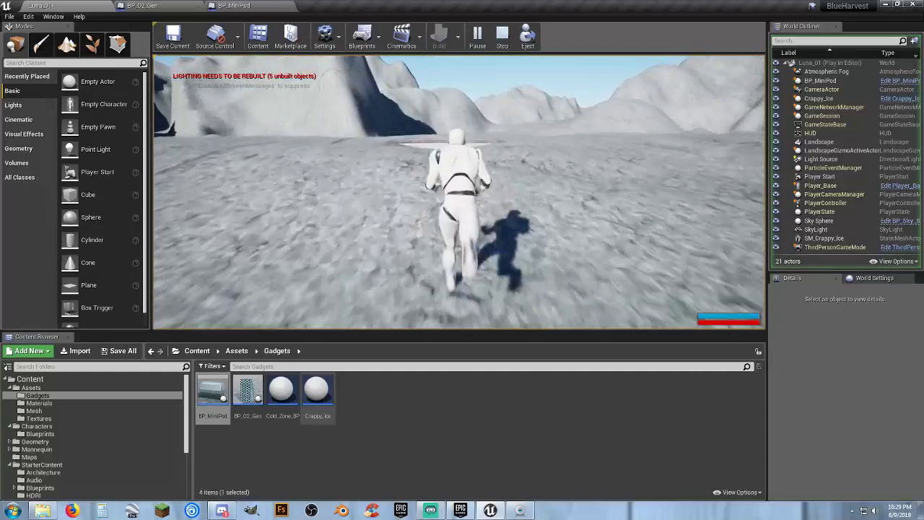
{"action": "key", "text": "w"}
{"action": "key", "text": "d"}
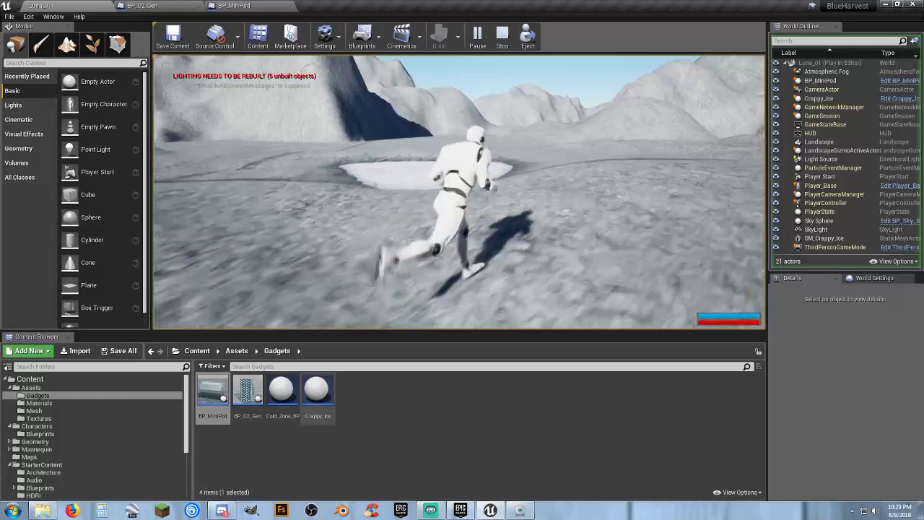
{"action": "key", "text": "w"}
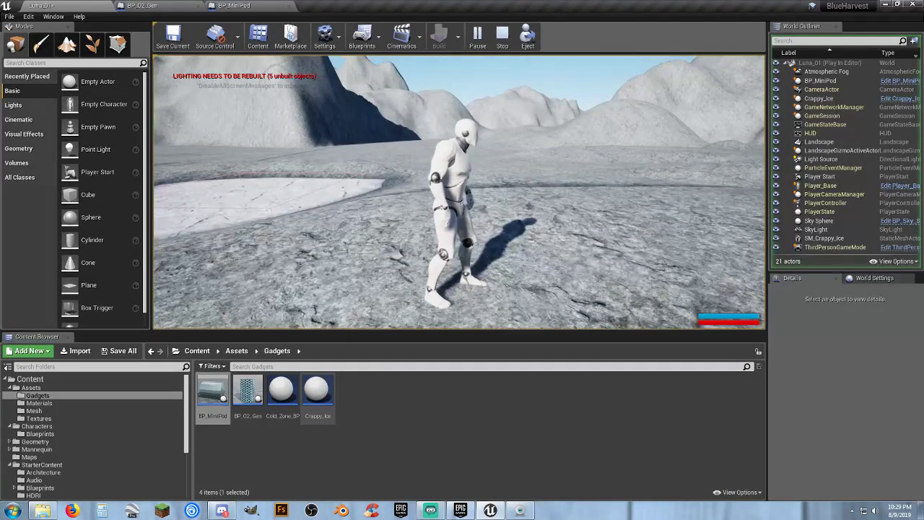
{"action": "key", "text": "shift+F1"}
{"action": "key", "text": "Escape"}
Open the Player_Base blueprint from the Characters > Blueprints folder.
{"action": "left_click", "coordinate": [192, 7]}
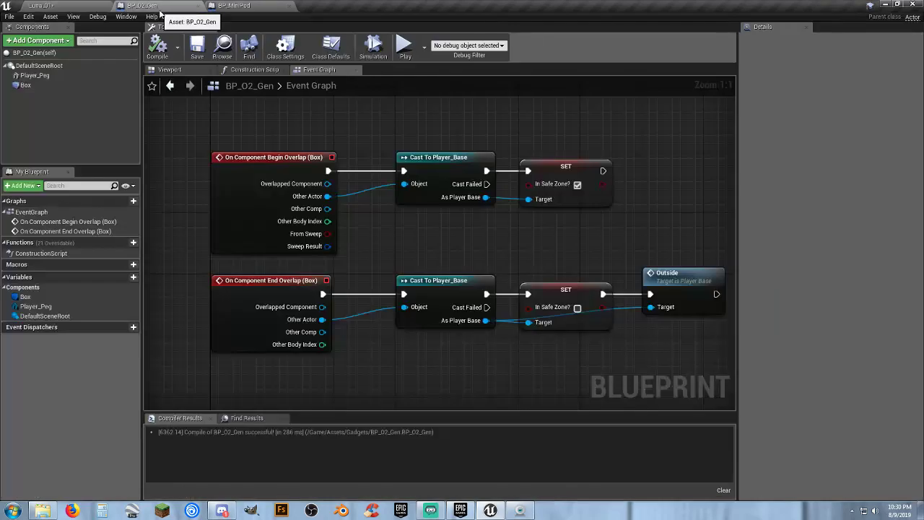
{"action": "left_click", "coordinate": [78, 7]}
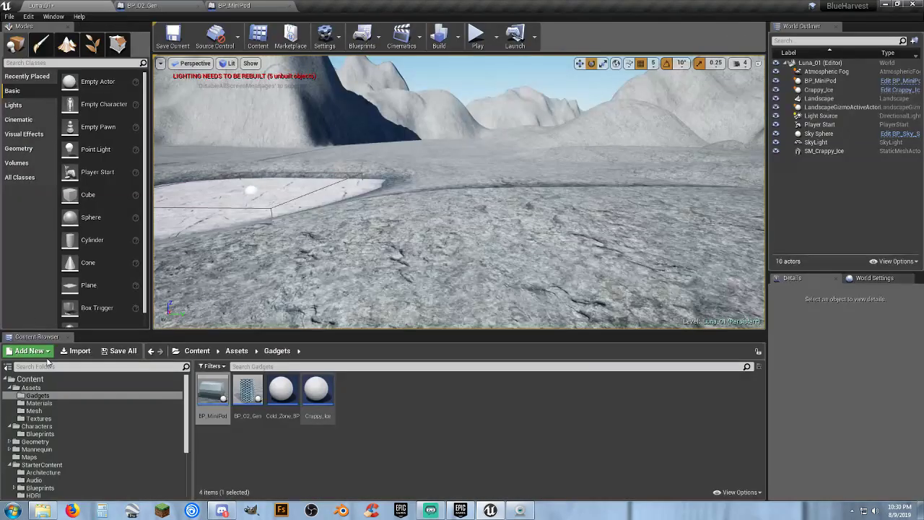
{"action": "left_click", "coordinate": [39, 433]}
{"action": "left_click", "coordinate": [212, 408]}
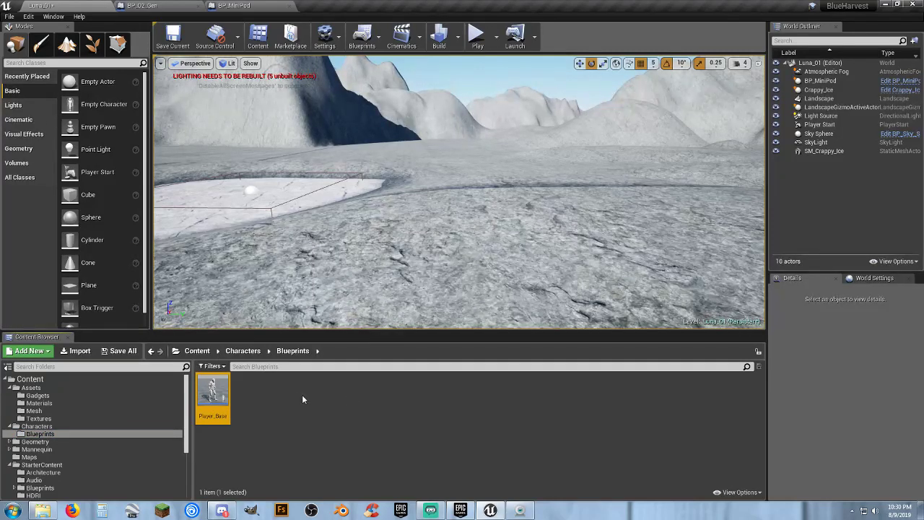
{"action": "double_click", "coordinate": [214, 404]}
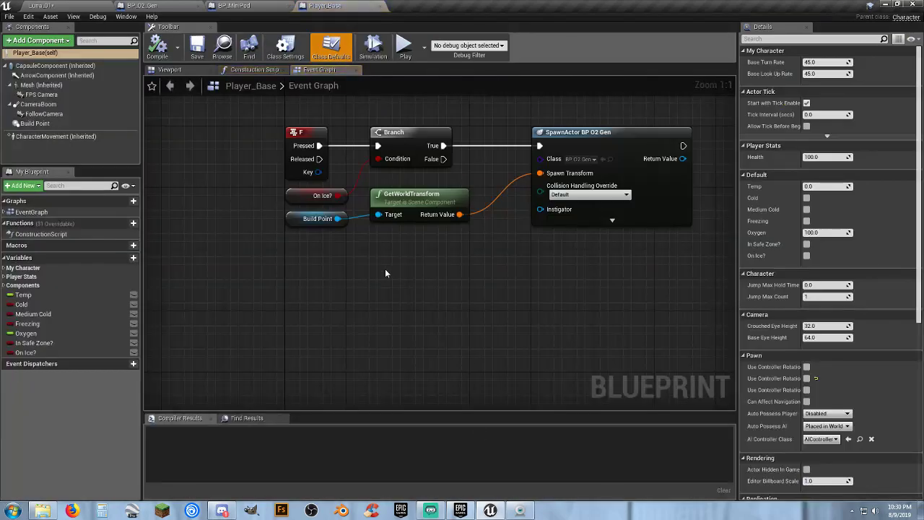
Set the oxygen amount subtracted in Player_Base's OUTSIDE section to 10, and compile and save the blueprint.
{"action": "right_click_drag", "start_coordinate": [445, 268], "coordinate": [288, 374]}
{"action": "scroll", "coordinate": [288, 375], "scroll_direction": "down", "scroll_amount": 3}
{"action": "right_click_drag", "start_coordinate": [467, 284], "coordinate": [182, 289]}
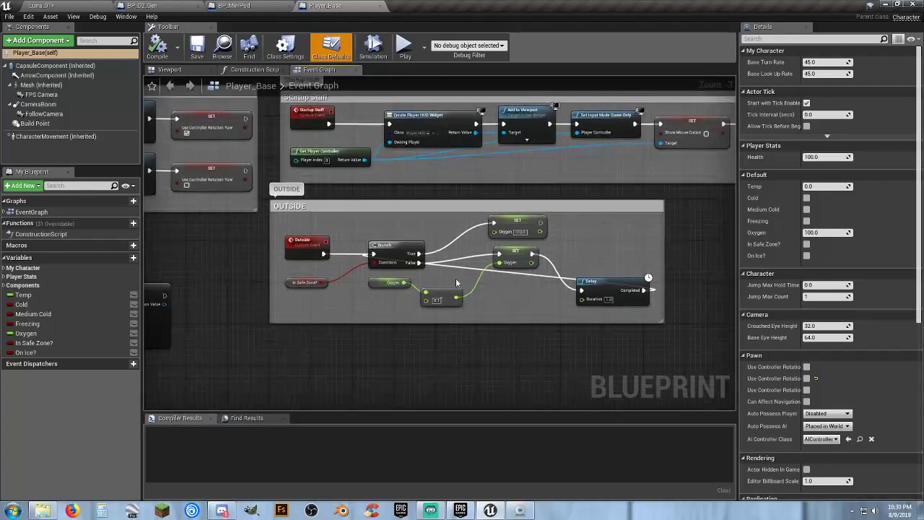
{"action": "scroll", "coordinate": [441, 318], "scroll_direction": "up", "scroll_amount": 1}
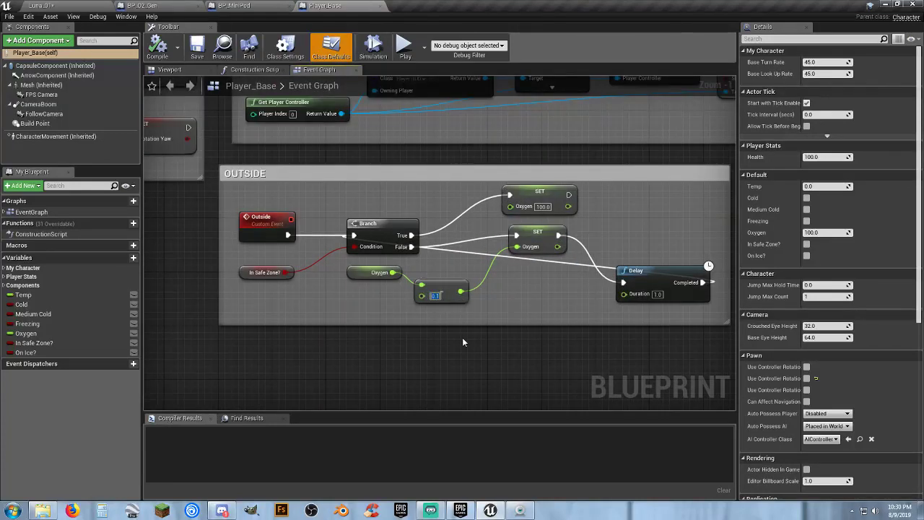
{"action": "type", "text": "10"}
{"action": "key", "text": "Return"}
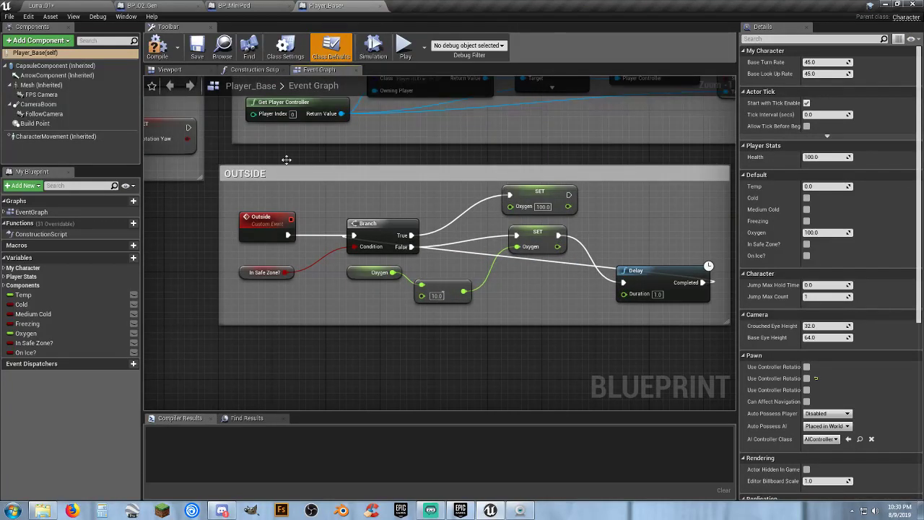
{"action": "left_click", "coordinate": [157, 48]}
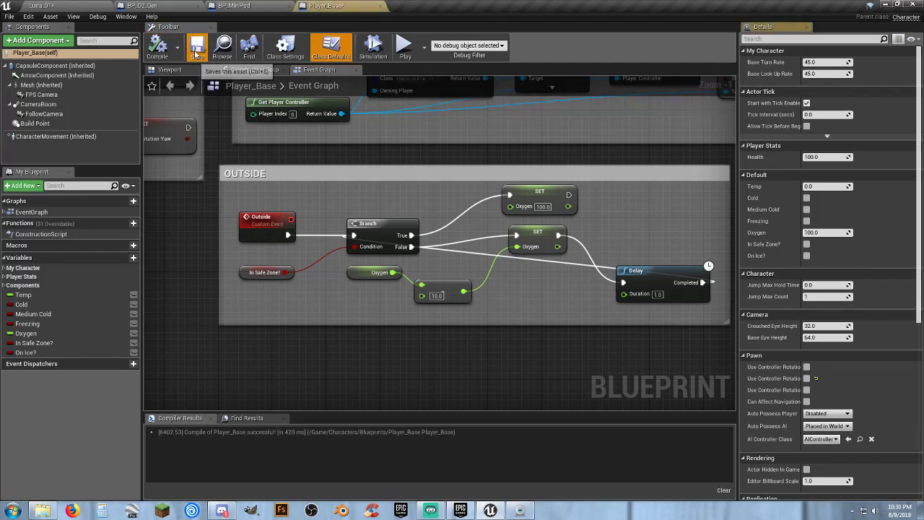
Play Luna_01 and run the character into and back out of the MiniPod to test its oxygen regeneration.
{"action": "left_click", "coordinate": [85, 8]}
{"action": "left_click", "coordinate": [479, 34]}
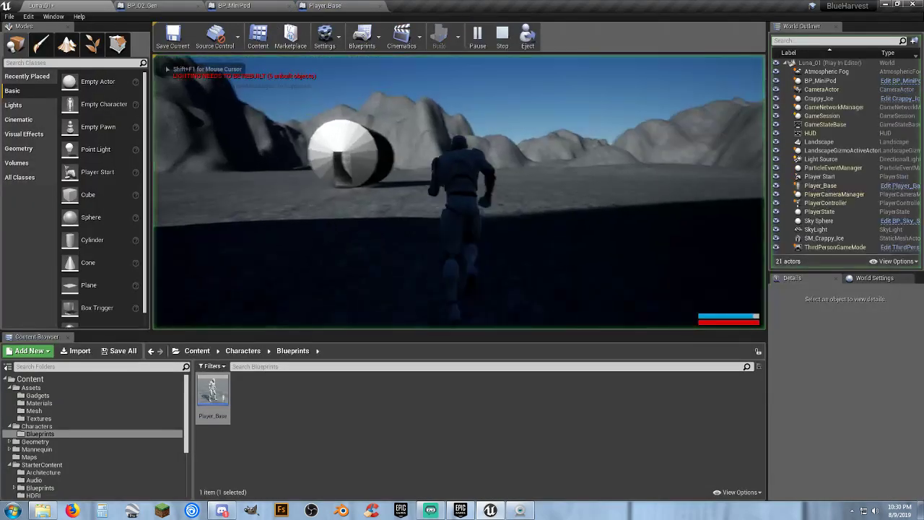
{"action": "key", "text": "shift+w"}
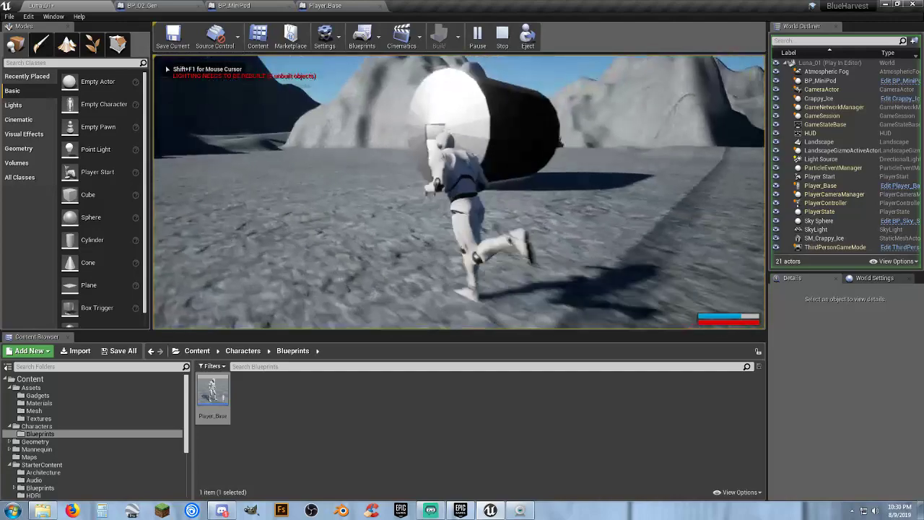
{"action": "key", "text": "w"}
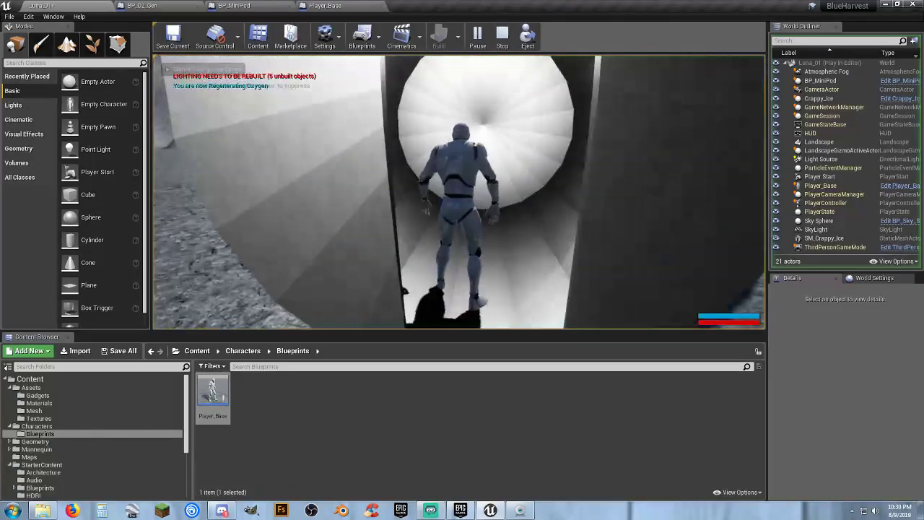
{"action": "key", "text": "s"}
{"action": "key", "text": "w"}
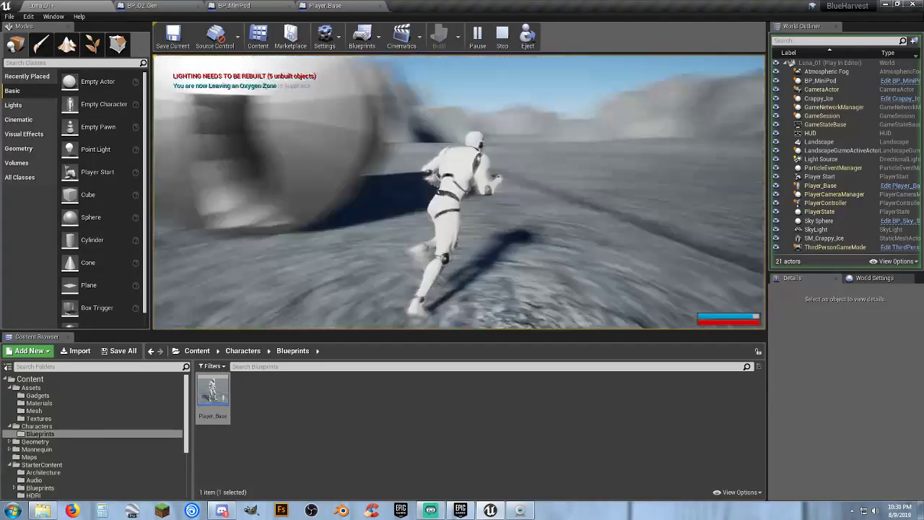
Run to the ice patch and spawn an O2 generator on it.
{"action": "key", "text": "w"}
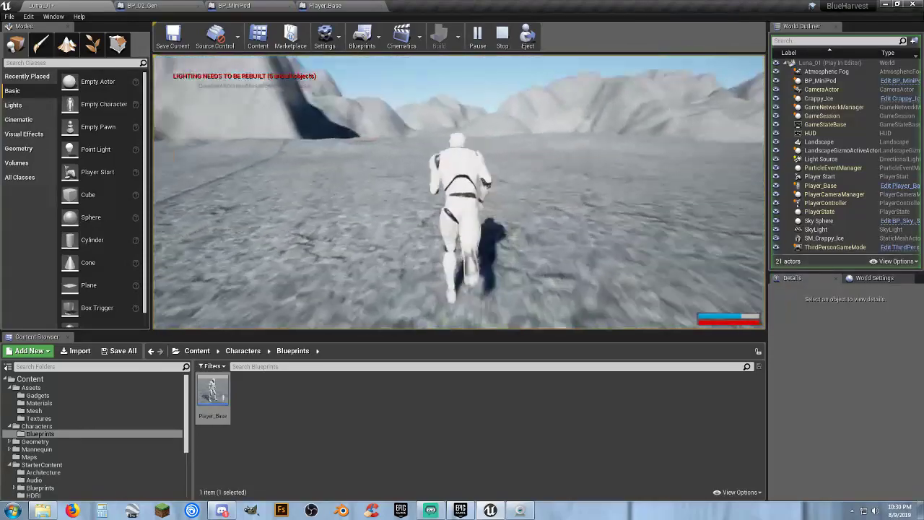
{"action": "key", "text": "w"}
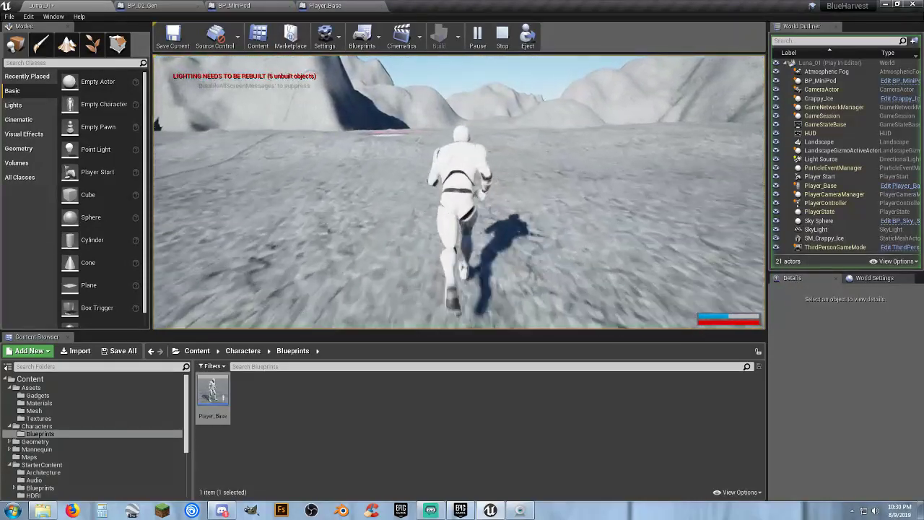
{"action": "key", "text": "w"}
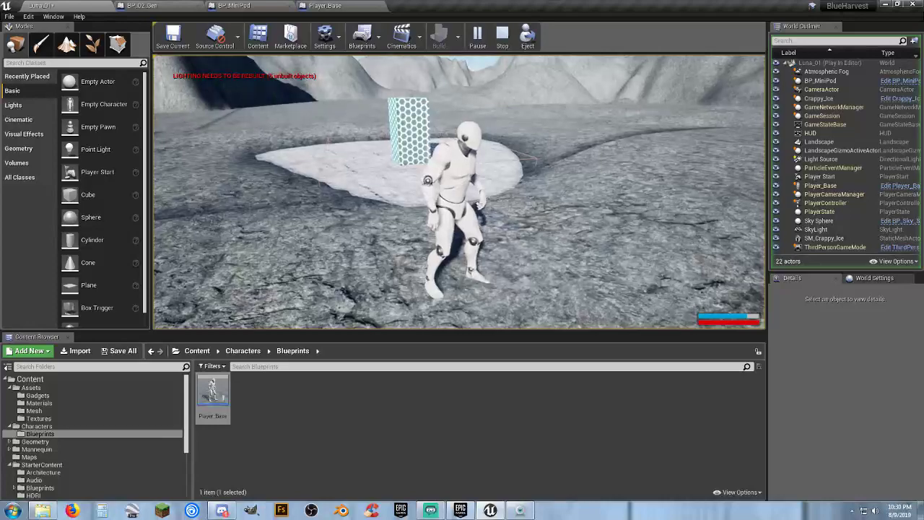
Run the character on and off the ice patch to test oxygen regeneration at the spawned O2 generator.
{"action": "key", "text": "w"}
{"action": "key", "text": "w"}
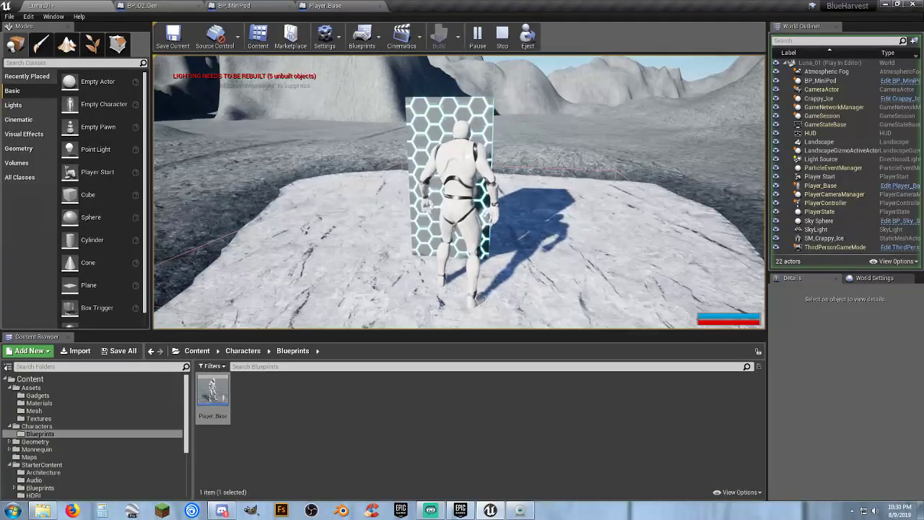
{"action": "key", "text": "w"}
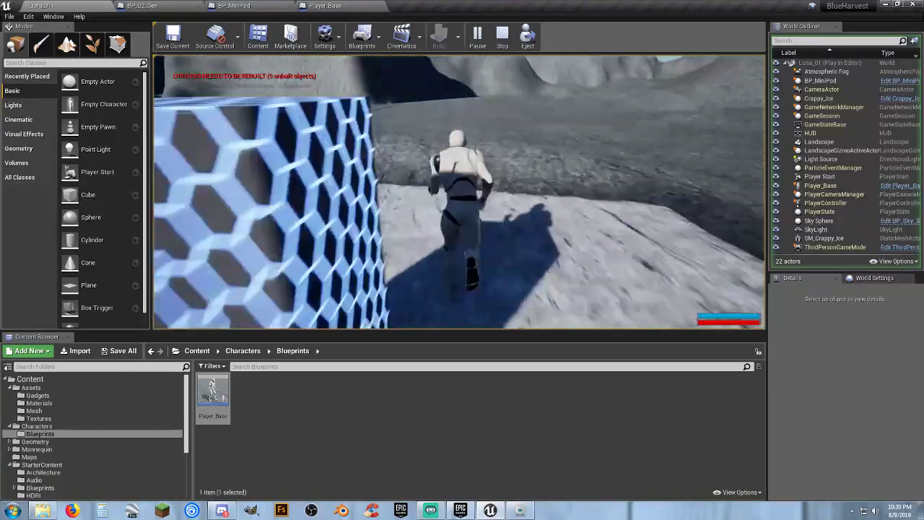
{"action": "key", "text": "w"}
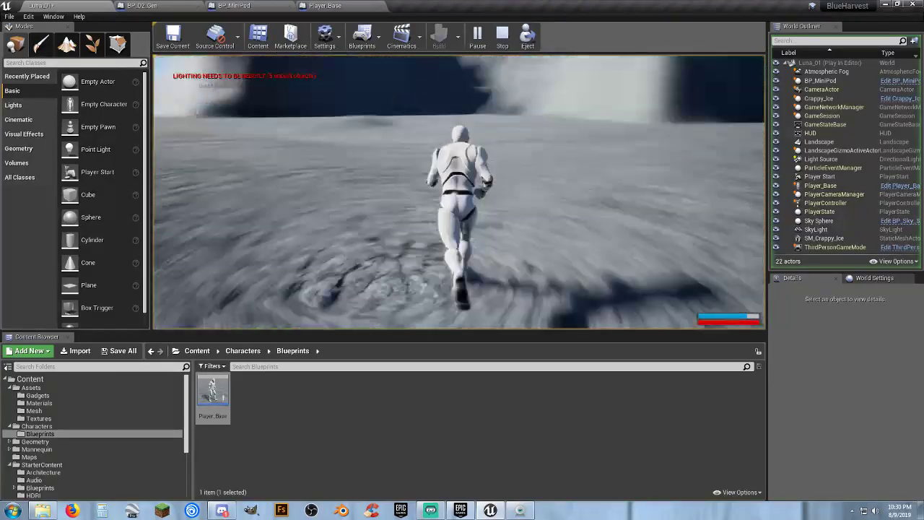
{"action": "key", "text": "w"}
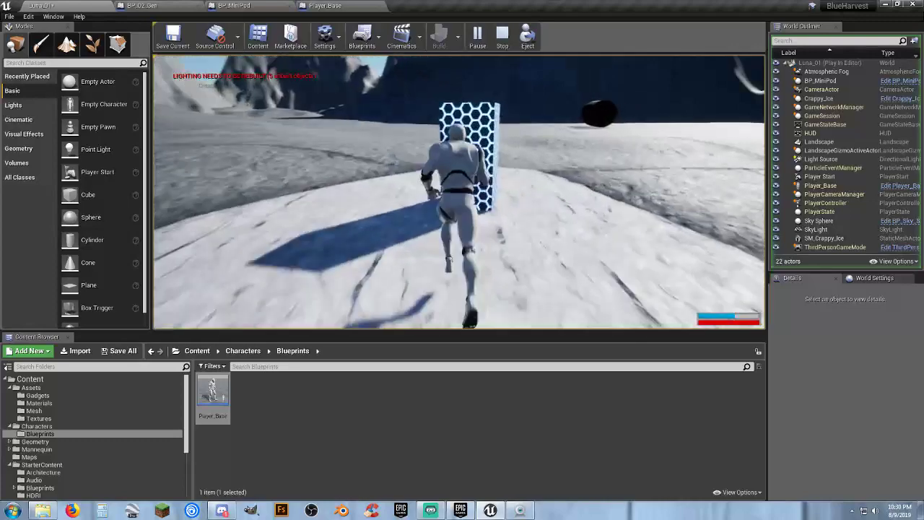
{"action": "key", "text": "w"}
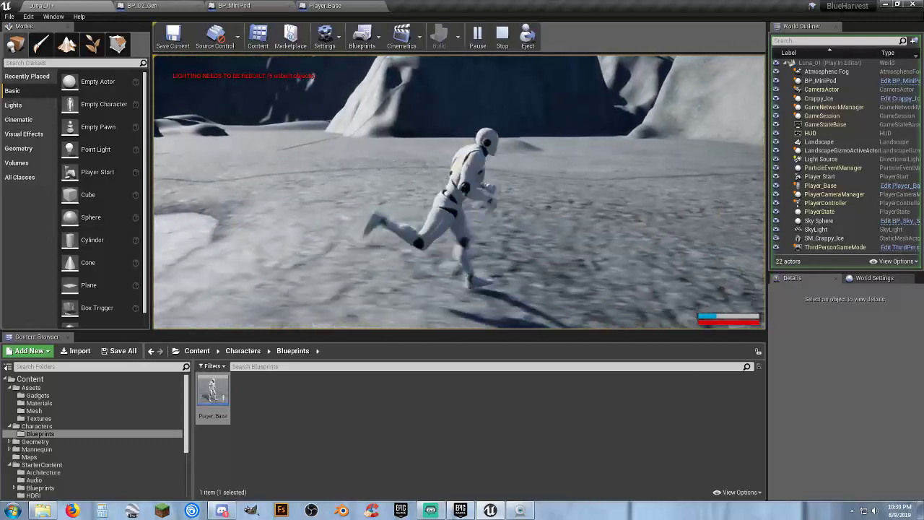
{"action": "key", "text": "w"}
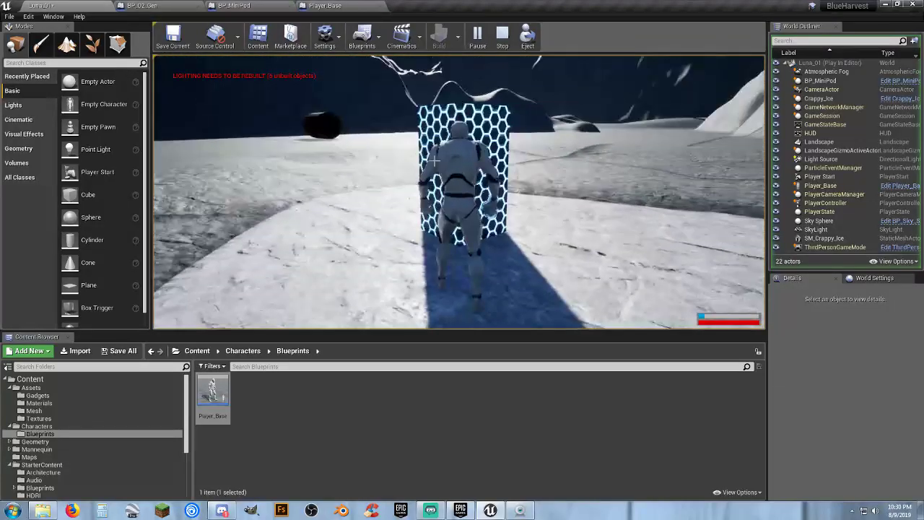
Set the oxygen amount subtracted in Player_Base's OUTSIDE section to 0.1.
{"action": "left_click", "coordinate": [325, 6]}
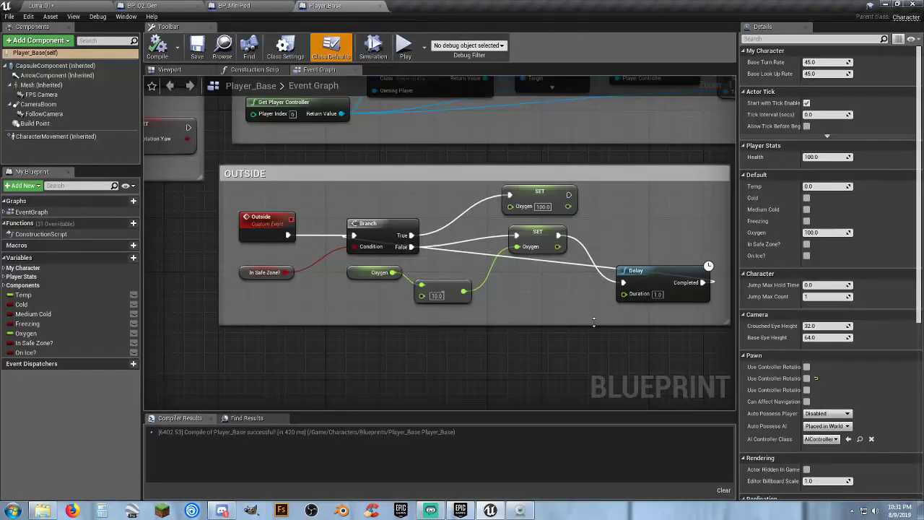
{"action": "left_click", "coordinate": [437, 295]}
{"action": "double_click", "coordinate": [437, 295]}
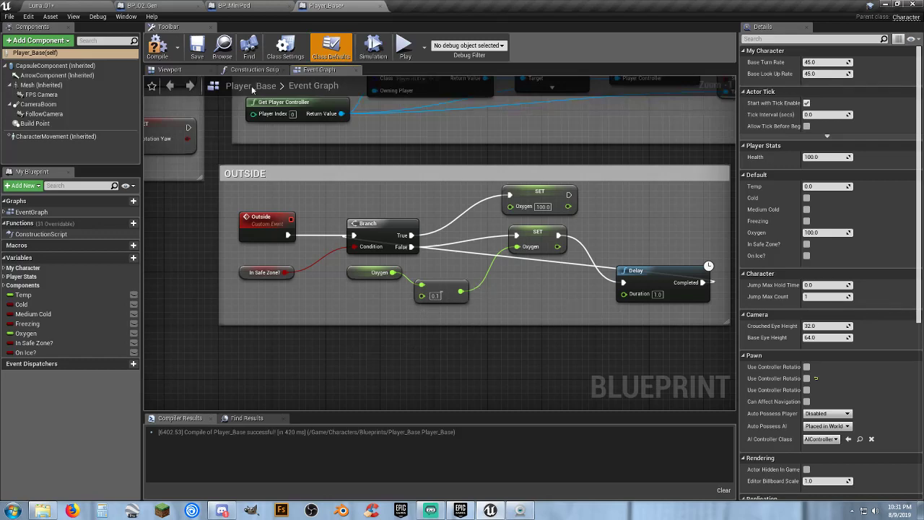
Play Luna_01, run the character to the ice patch and spawn an O2 generator on it.
{"action": "left_click", "coordinate": [70, 9]}
{"action": "left_click", "coordinate": [476, 34]}
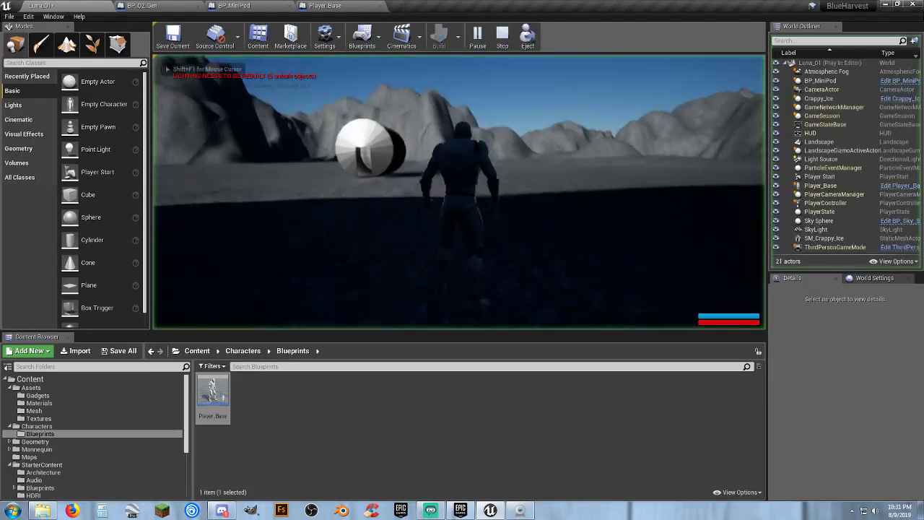
{"action": "key", "text": "w"}
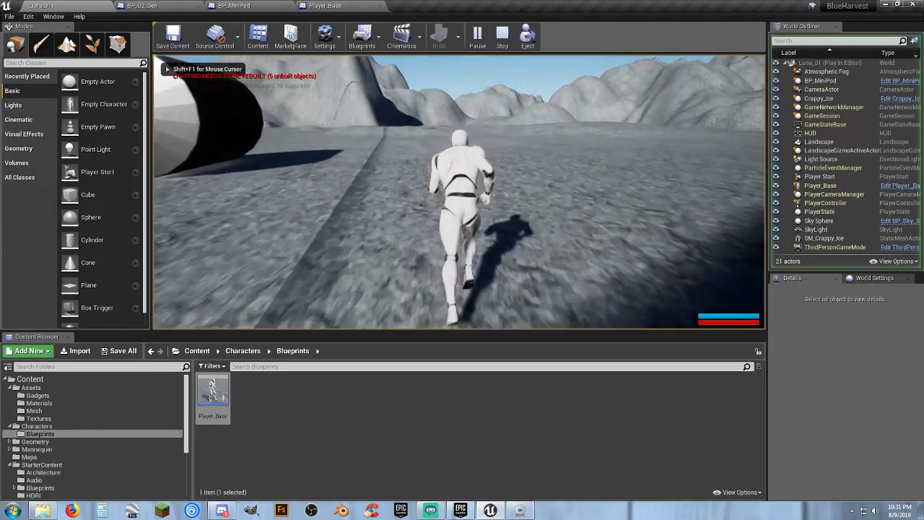
{"action": "key", "text": "w"}
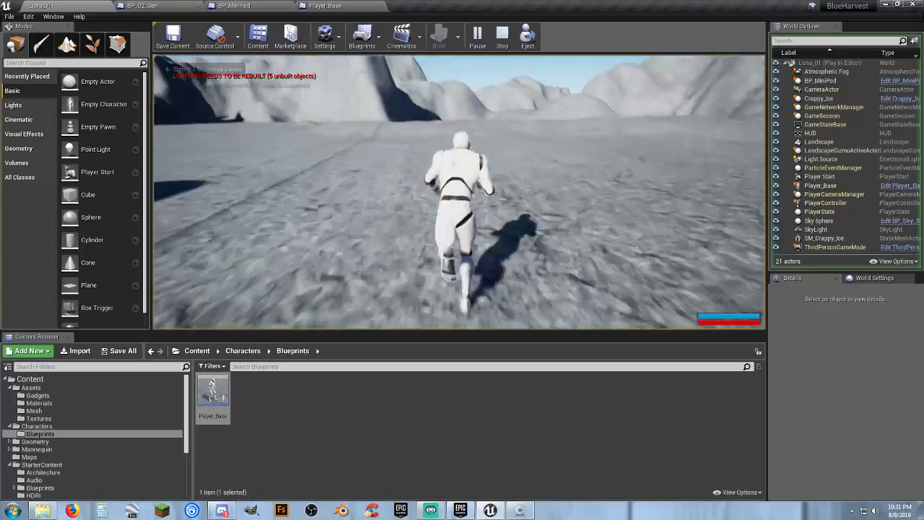
{"action": "key", "text": "w"}
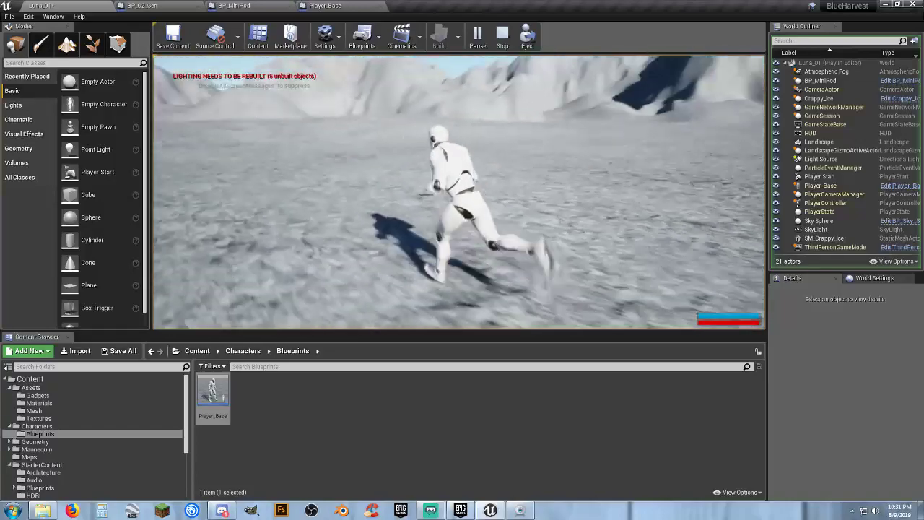
{"action": "key", "text": "w"}
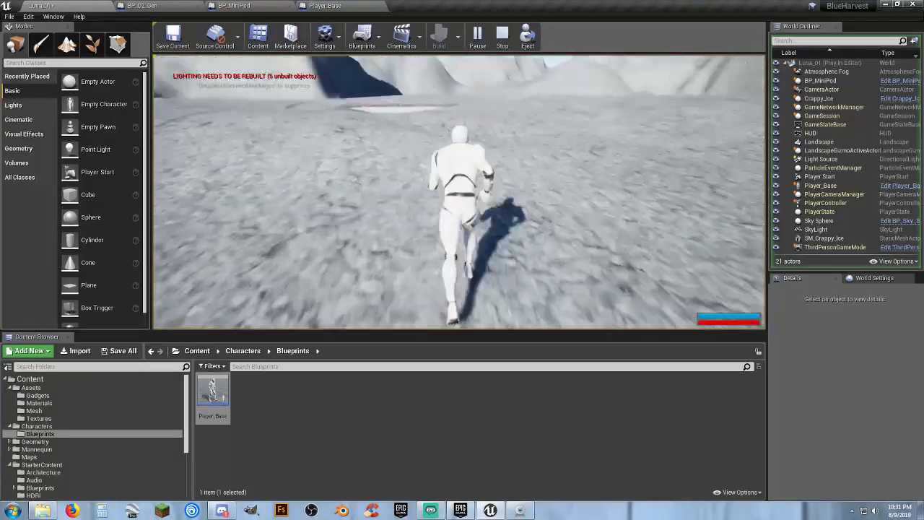
{"action": "key", "text": "w"}
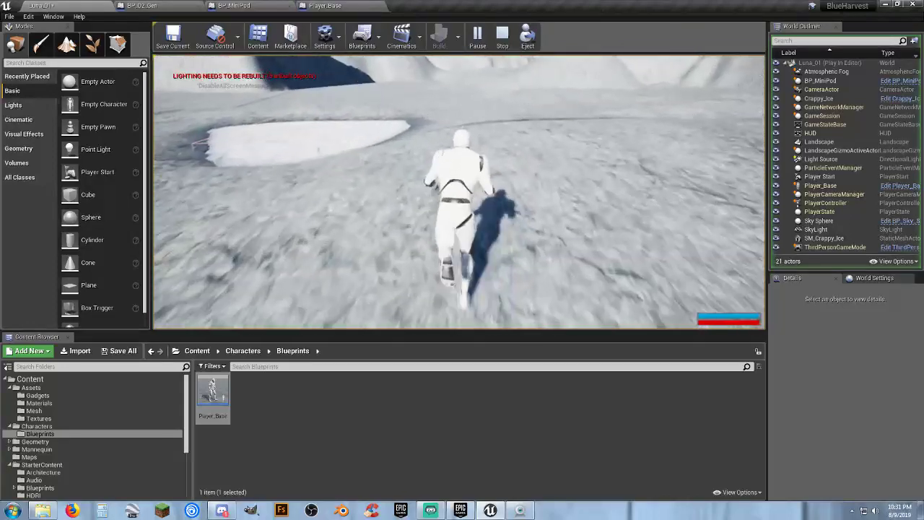
{"action": "key", "text": "w"}
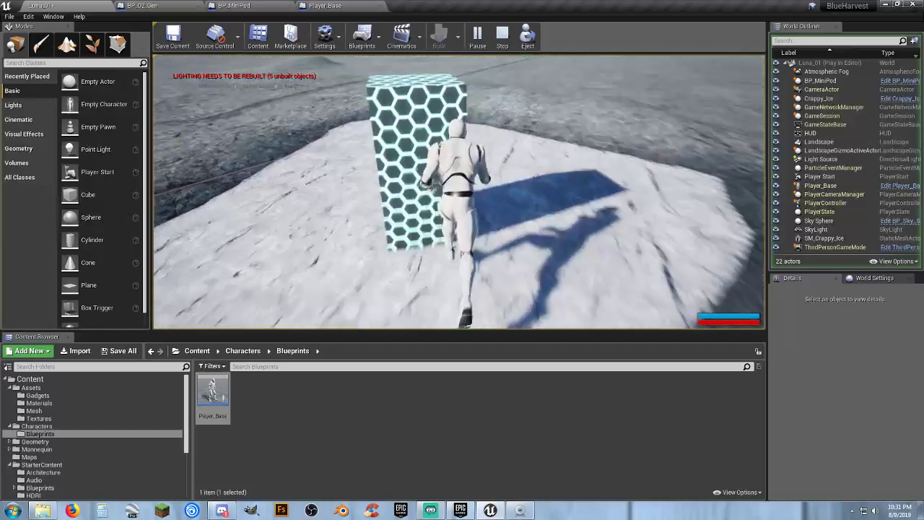
Run far away from the O2 generator and back to check the oxygen drain, and stop playing.
{"action": "key", "text": "w"}
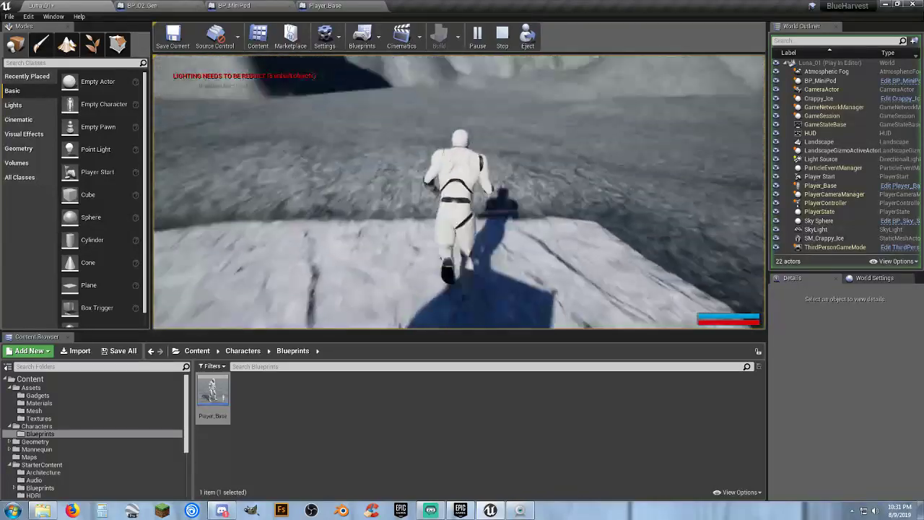
{"action": "key", "text": "w"}
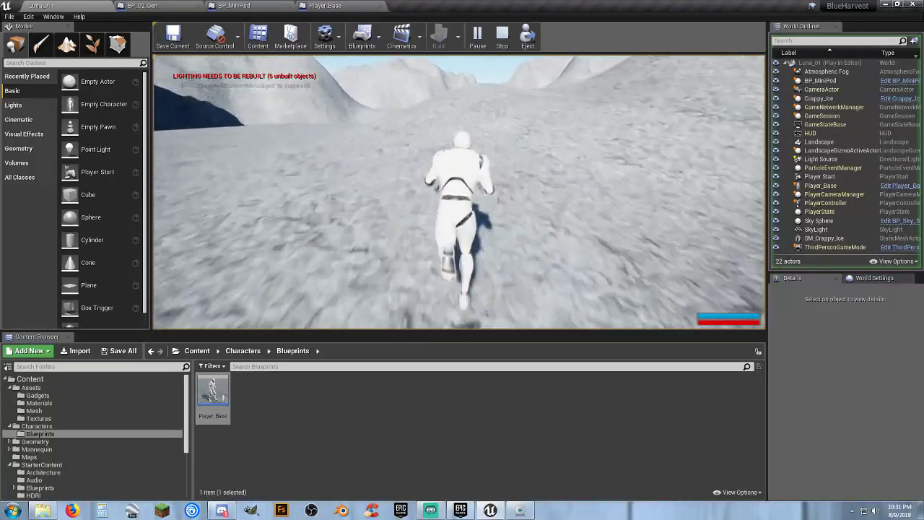
{"action": "key", "text": "w"}
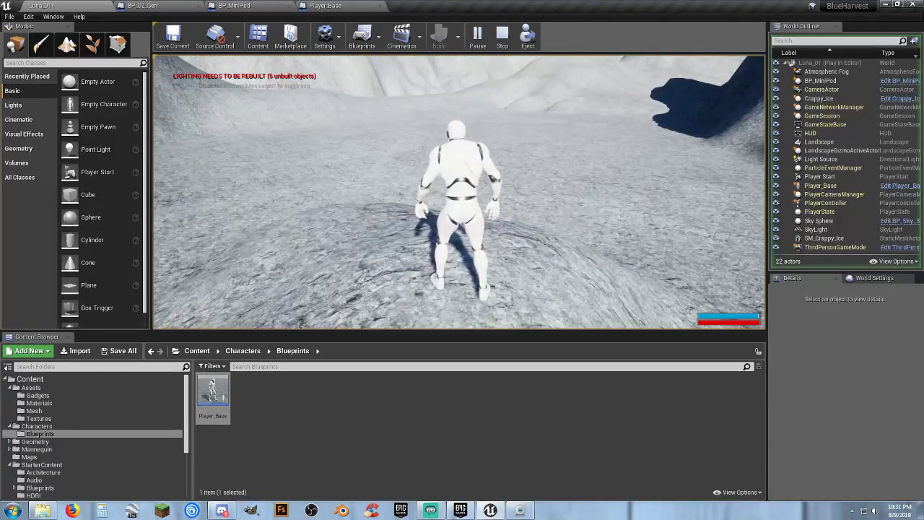
{"action": "key", "text": "w"}
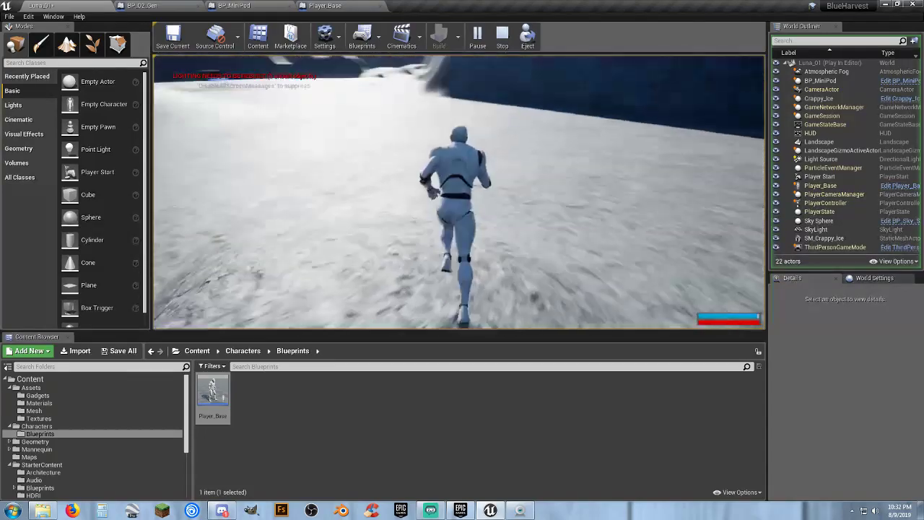
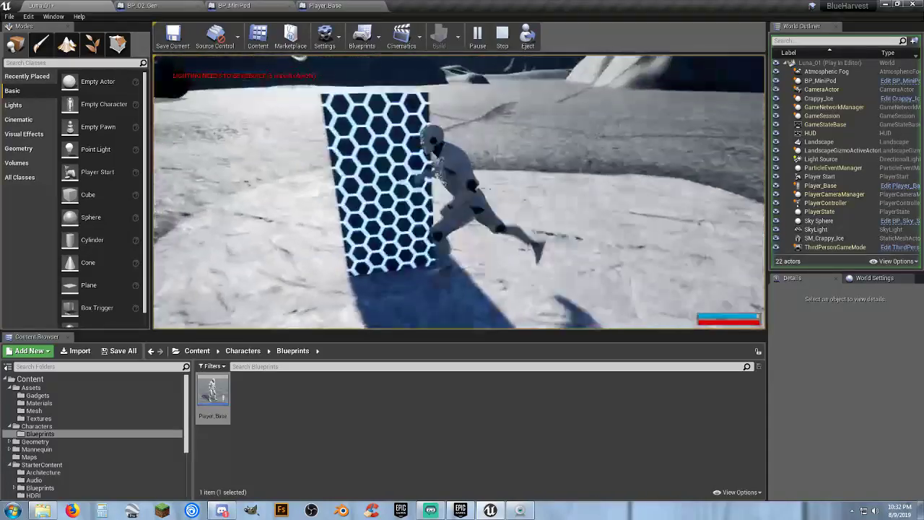
{"action": "key", "text": "Escape"}
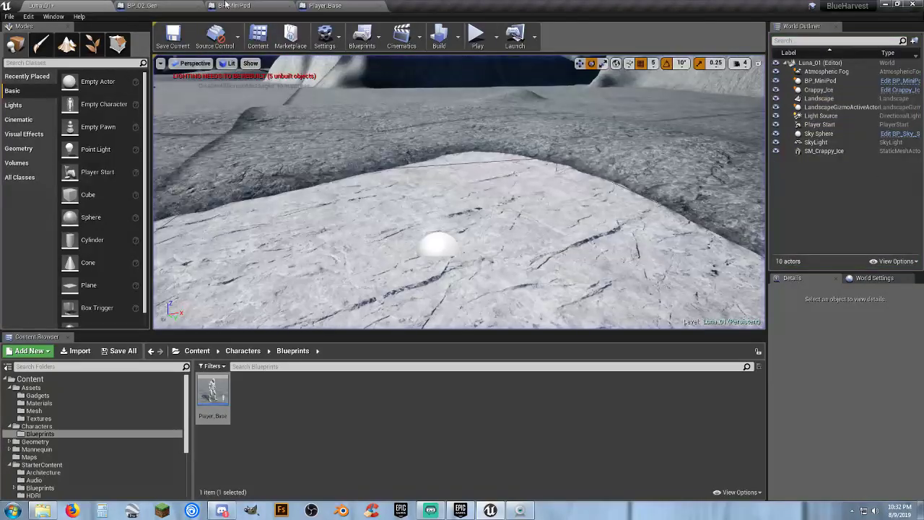
Turn off Hidden in Game for the Box component of BP_O2_Gen, and compile and save the blueprint.
{"action": "left_click", "coordinate": [166, 8]}
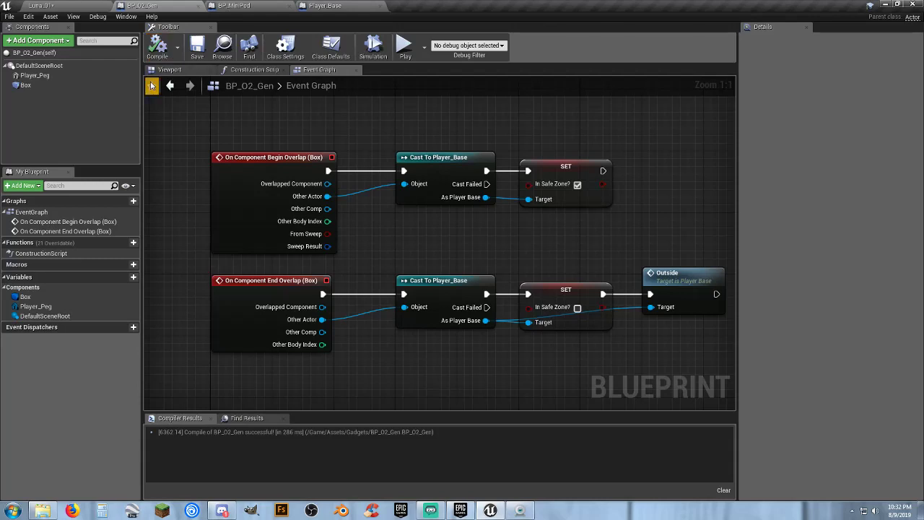
{"action": "left_click", "coordinate": [25, 85]}
{"action": "scroll", "coordinate": [788, 354], "scroll_direction": "down", "scroll_amount": 6}
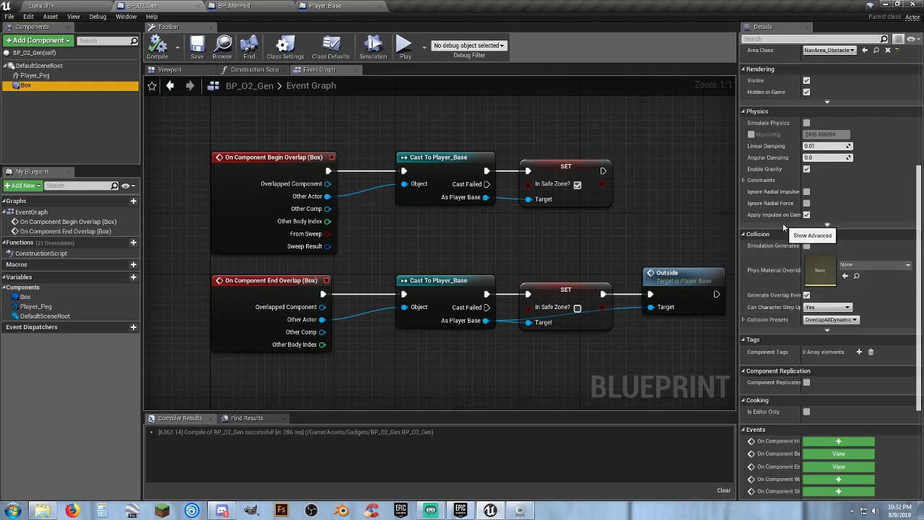
{"action": "scroll", "coordinate": [792, 391], "scroll_direction": "down", "scroll_amount": 5}
{"action": "scroll", "coordinate": [778, 350], "scroll_direction": "up", "scroll_amount": 5}
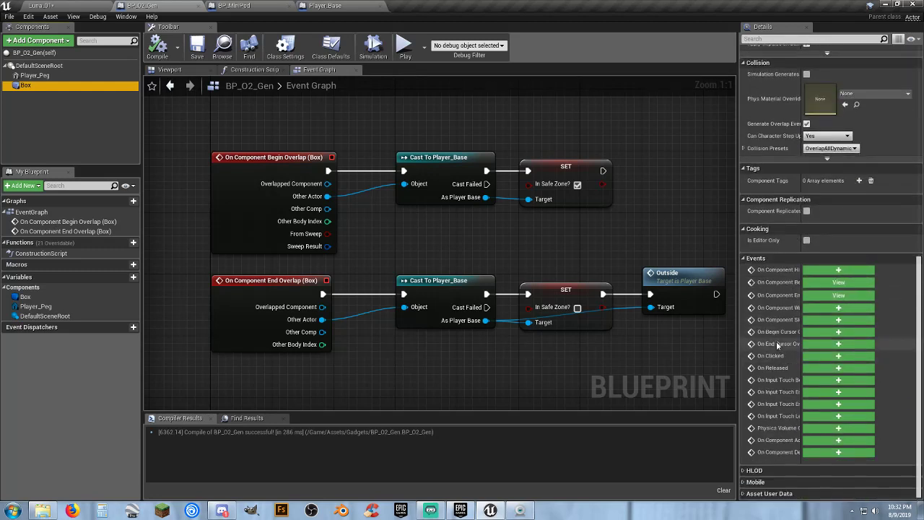
{"action": "scroll", "coordinate": [776, 341], "scroll_direction": "up", "scroll_amount": 1}
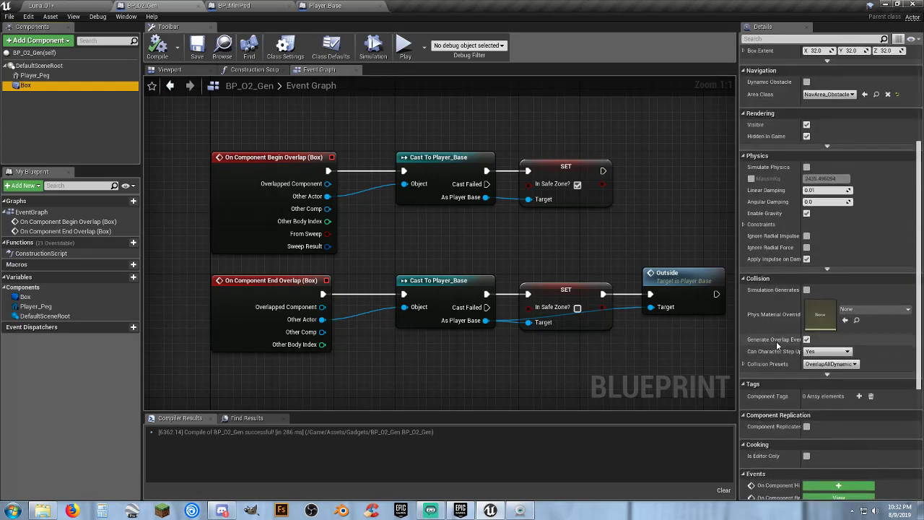
{"action": "left_click", "coordinate": [806, 135]}
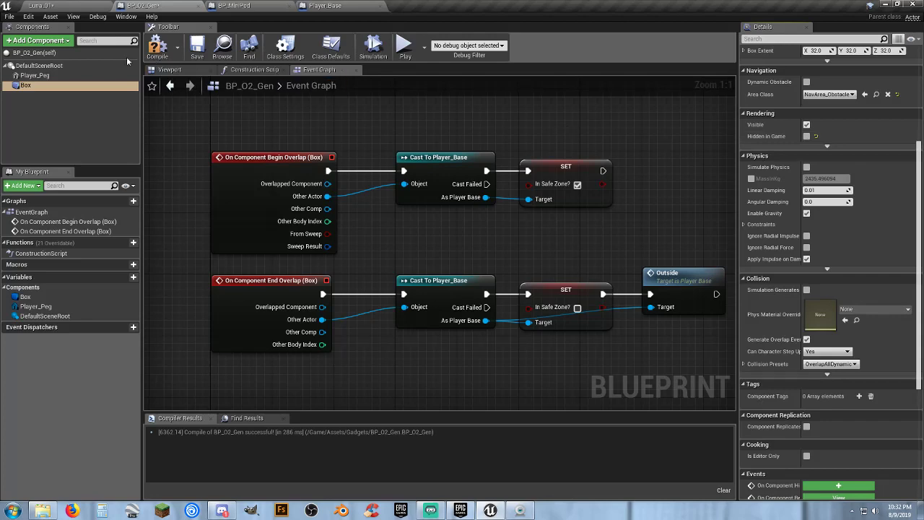
{"action": "left_click", "coordinate": [157, 48]}
{"action": "left_click", "coordinate": [195, 48]}
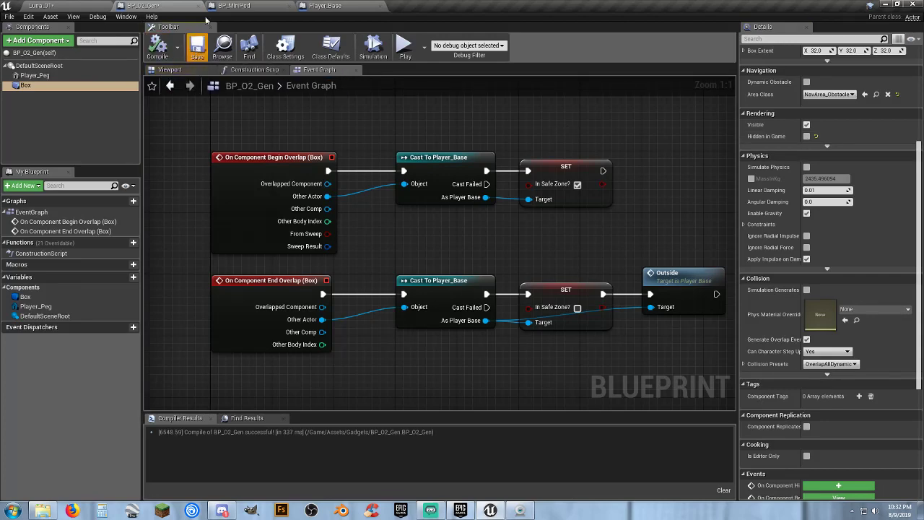
Close the BP_O2_Gen, BP_MiniPod and Player_Base blueprints, and briefly start and stop playing Luna_01.
{"action": "left_click", "coordinate": [200, 6]}
{"action": "left_click", "coordinate": [199, 6]}
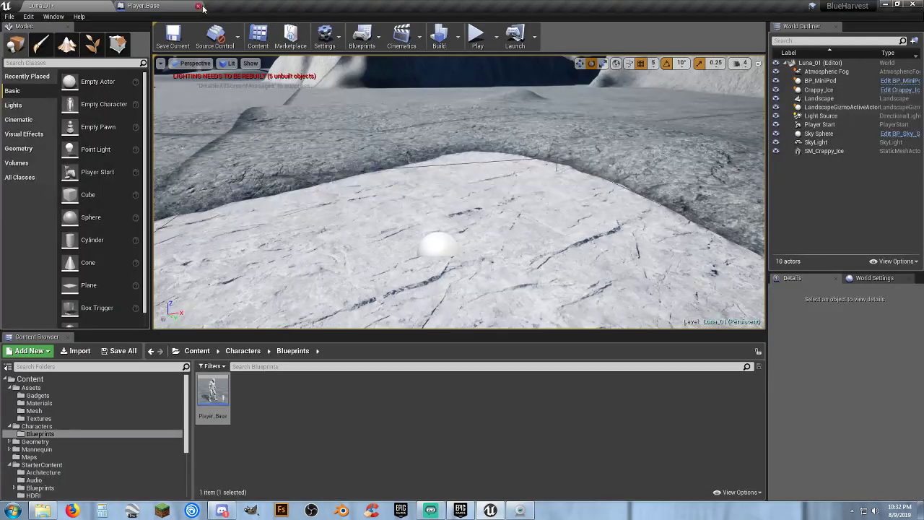
{"action": "left_click", "coordinate": [201, 6]}
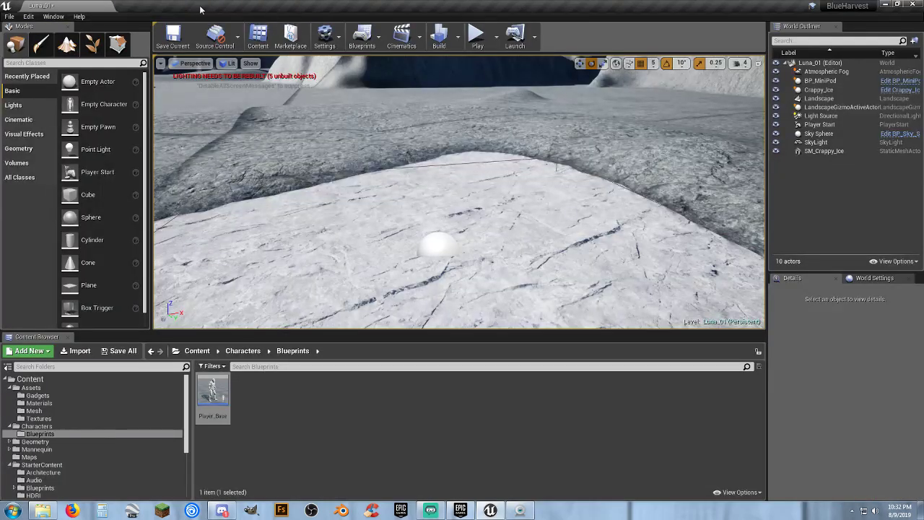
{"action": "left_click", "coordinate": [487, 44]}
{"action": "key", "text": "Escape"}
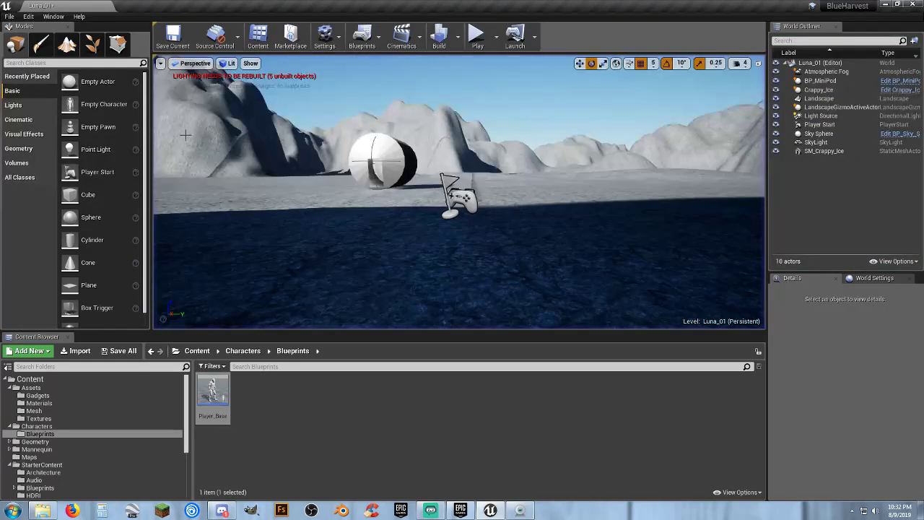
Reopen Player_Base, set the oxygen amount subtracted in the OUTSIDE section to 1.0, compile the blueprint and close it.
{"action": "double_click", "coordinate": [212, 394]}
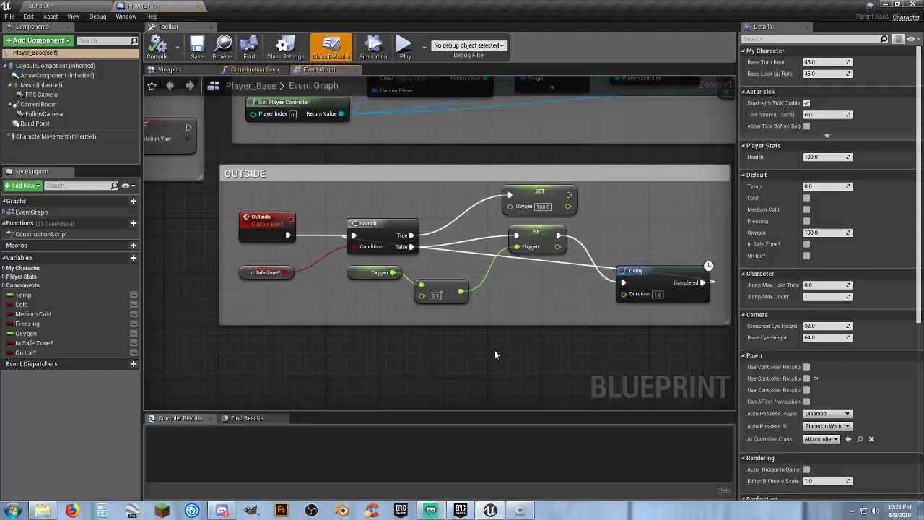
{"action": "type", "text": "1"}
{"action": "key", "text": "Return"}
{"action": "left_click", "coordinate": [156, 46]}
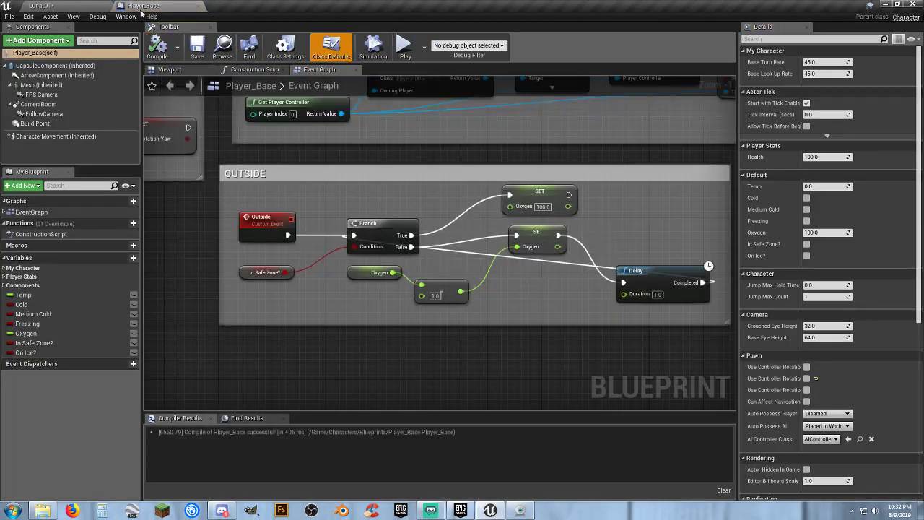
{"action": "left_click", "coordinate": [198, 6]}
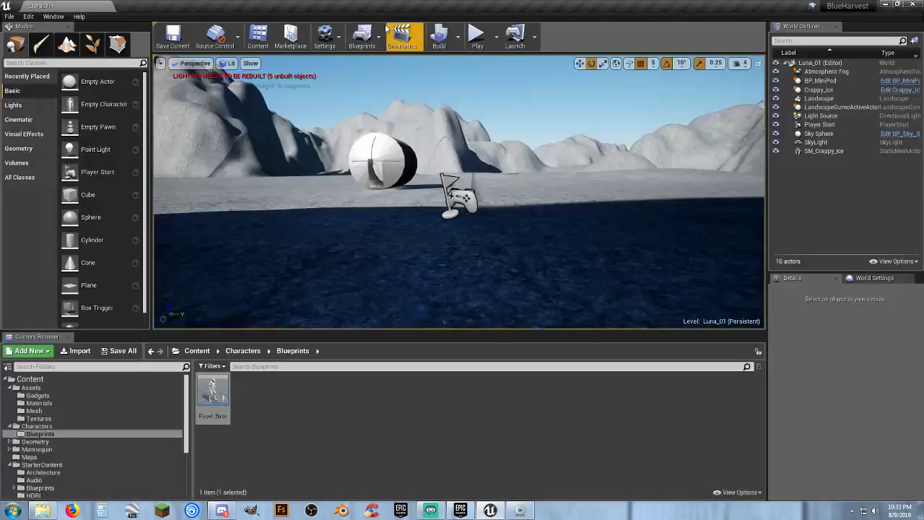
Start playing Luna_01 and run the character into the MiniPod and back out to test its oxygen zone.
{"action": "left_click", "coordinate": [477, 36]}
{"action": "key", "text": "w"}
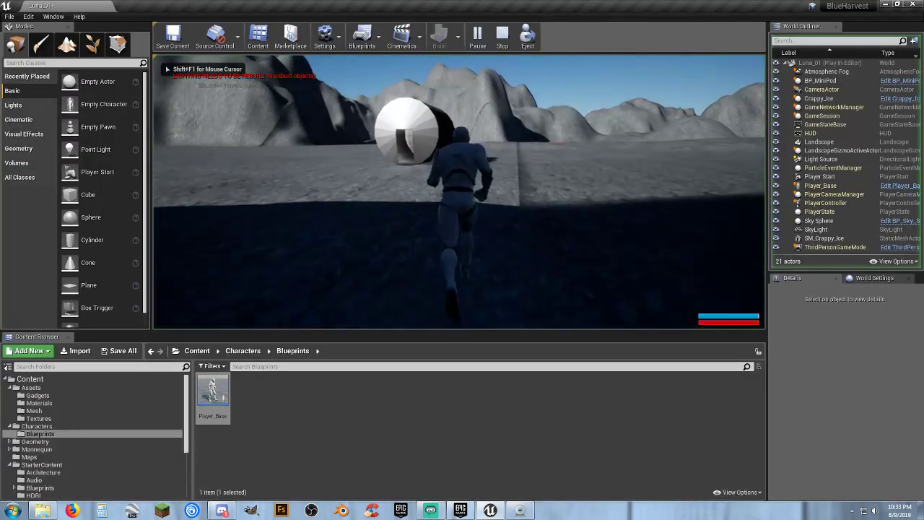
{"action": "key", "text": "w"}
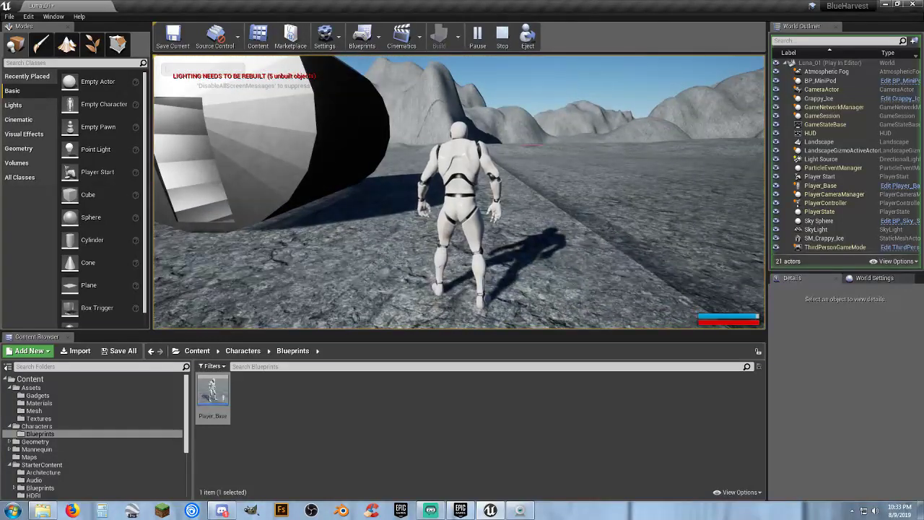
{"action": "key", "text": "a"}
{"action": "key", "text": "w"}
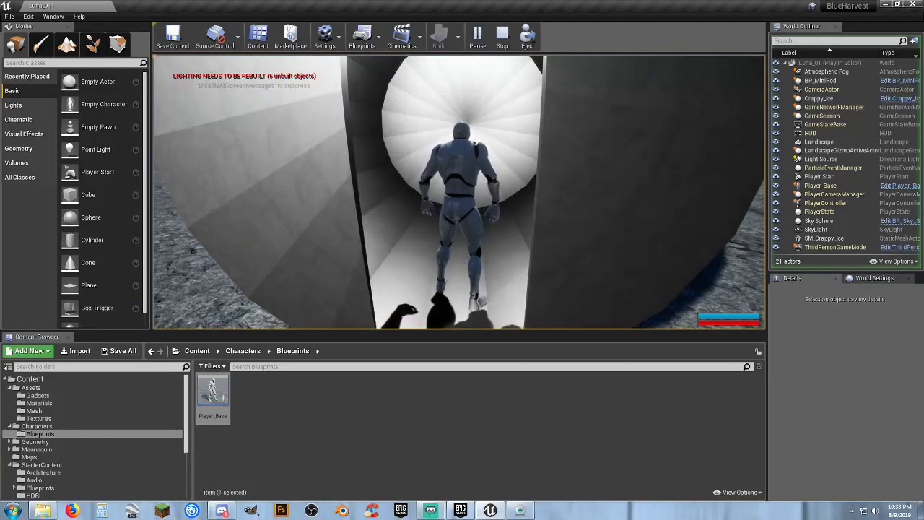
{"action": "key", "text": "s"}
{"action": "key", "text": "d"}
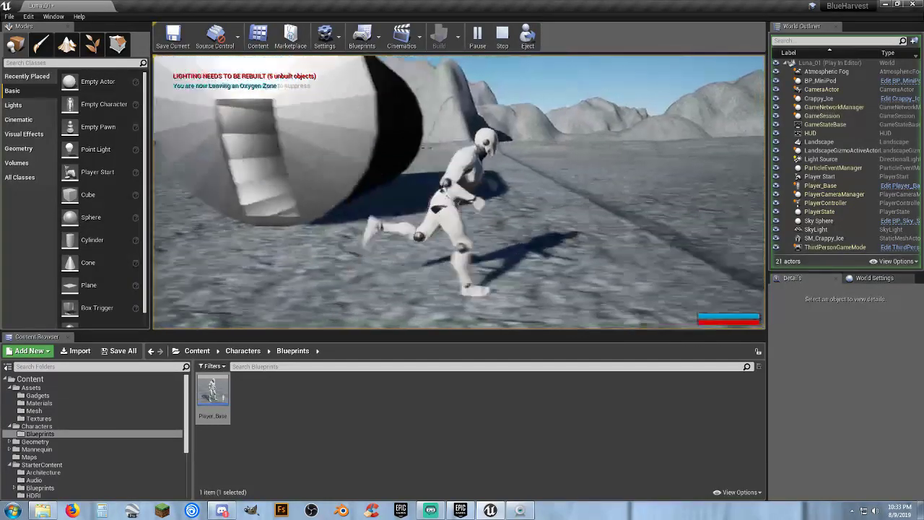
Run across the terrain to the ice patch and spawn the O2 generator on it.
{"action": "key", "text": "w"}
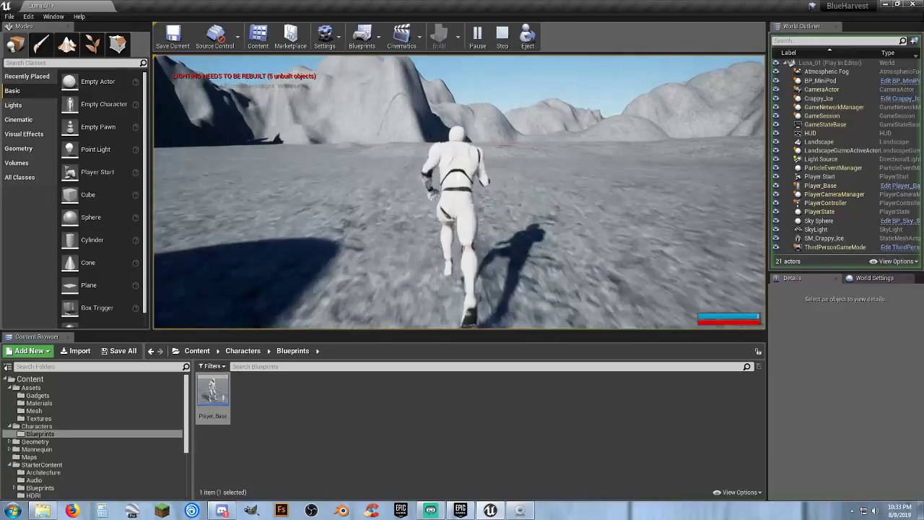
{"action": "key", "text": "w"}
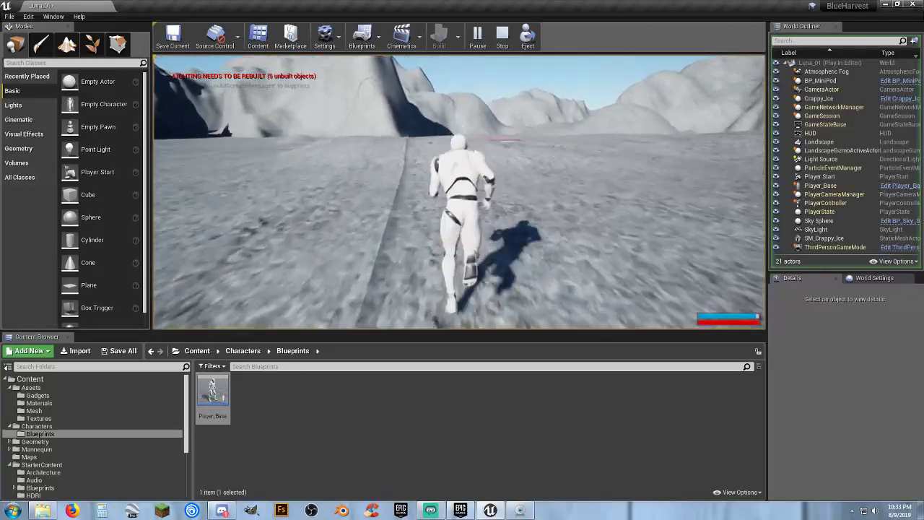
{"action": "key", "text": "w"}
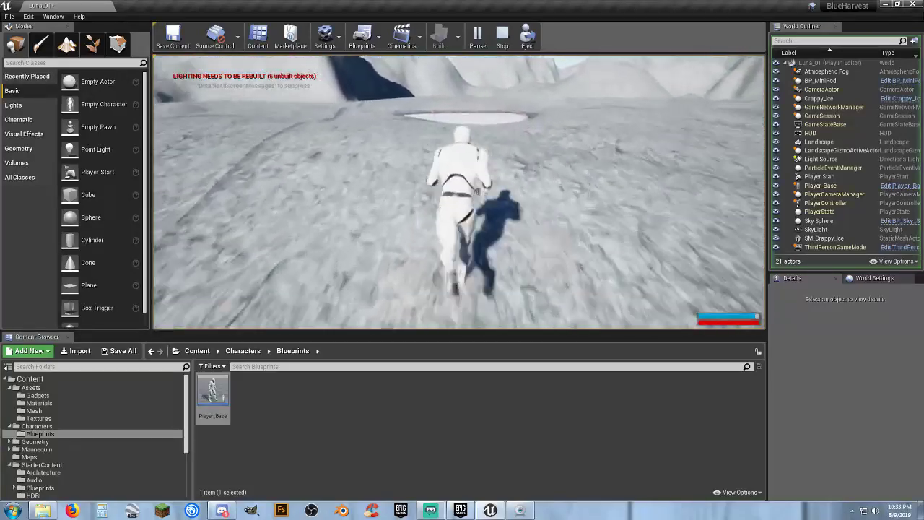
{"action": "key", "text": "w"}
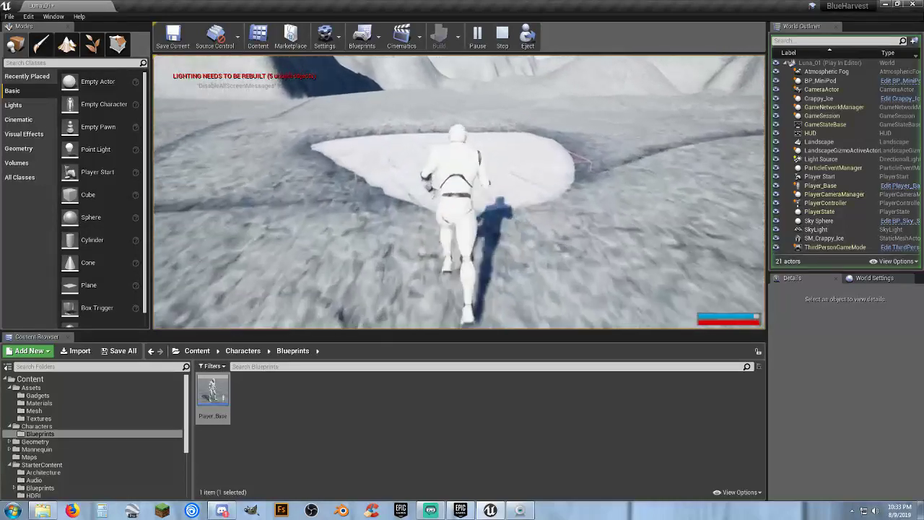
{"action": "key", "text": "w"}
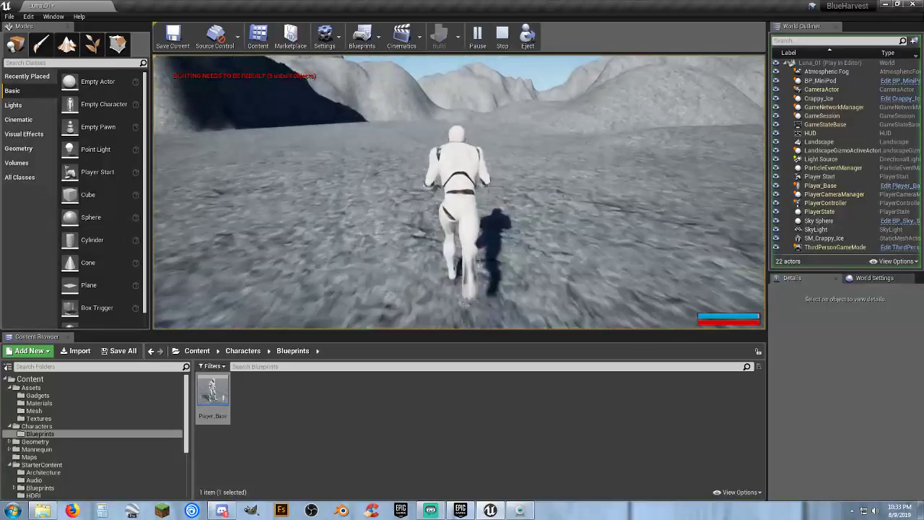
Run far away from the spawned O2 generator to check how fast oxygen drains outside the safe zone.
{"action": "key", "text": "w"}
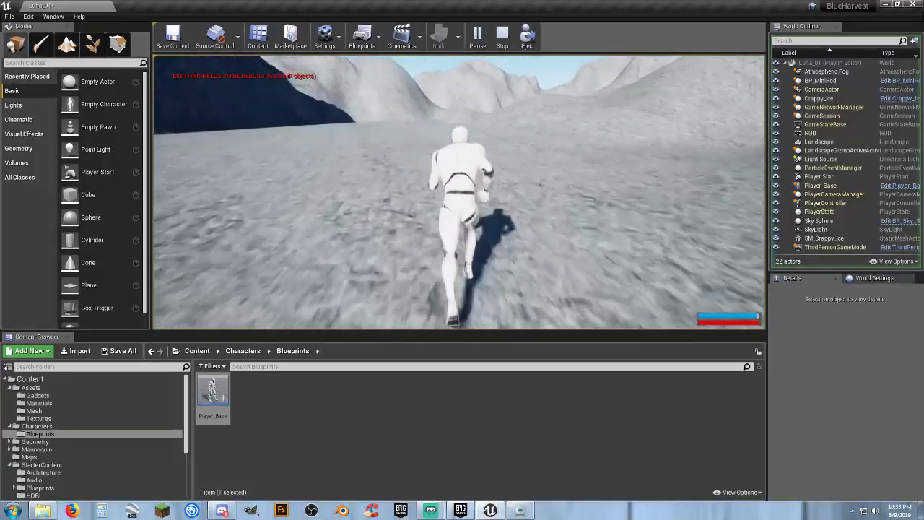
{"action": "key", "text": "w"}
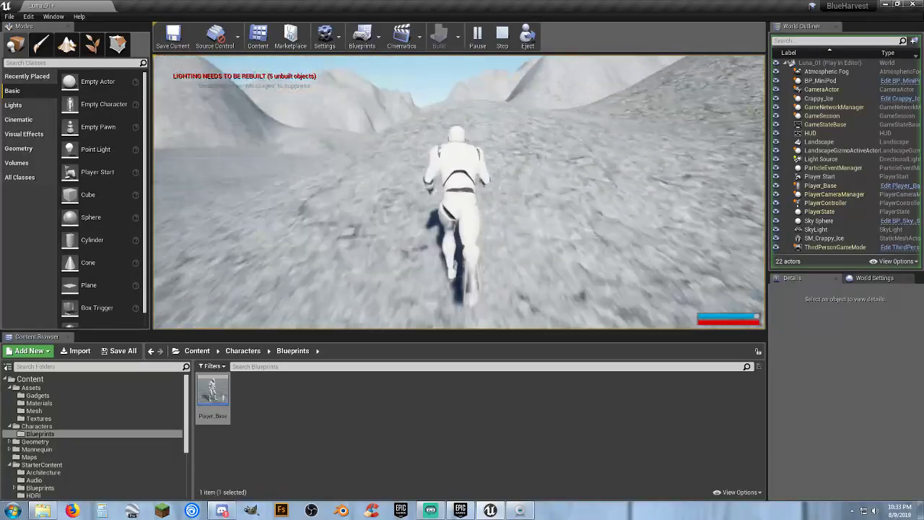
{"action": "key", "text": "w"}
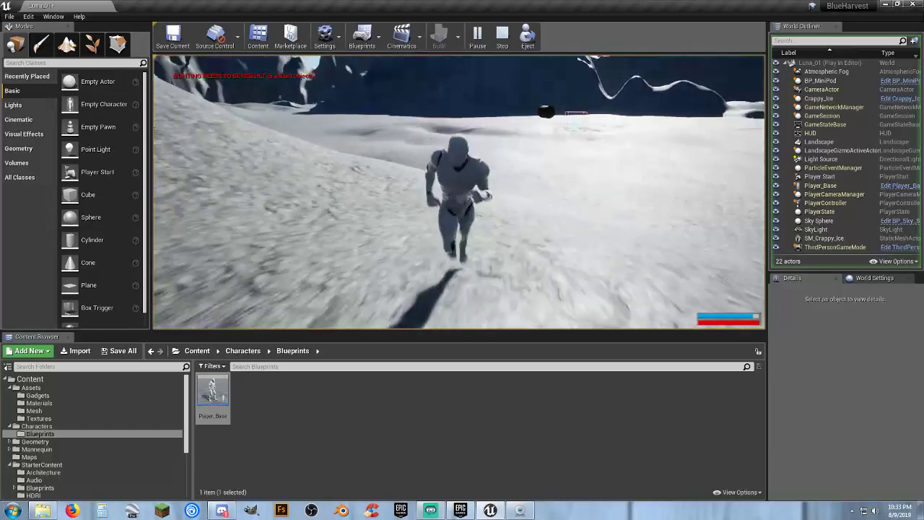
{"action": "key", "text": "w"}
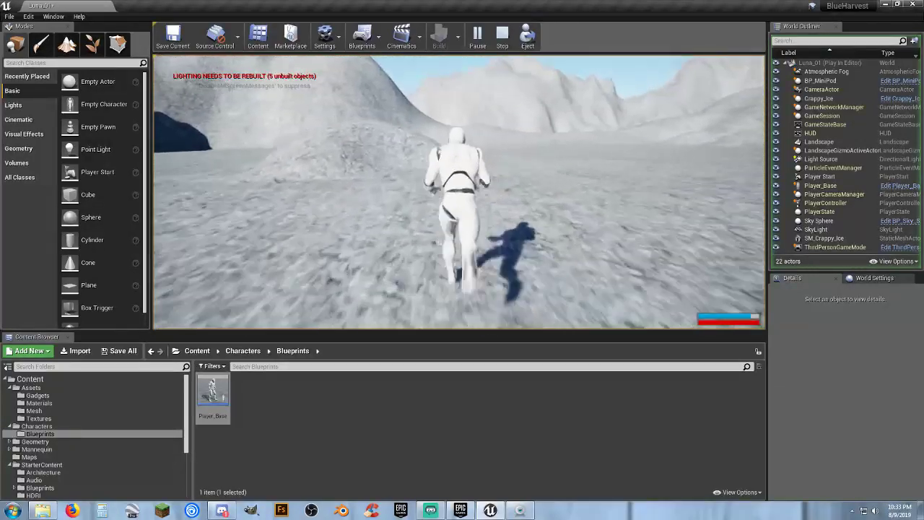
{"action": "key", "text": "w"}
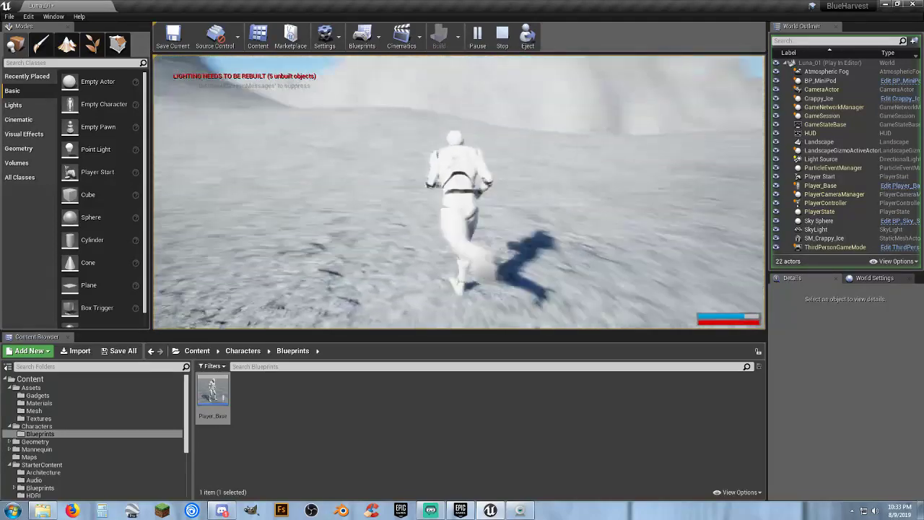
{"action": "key", "text": "w"}
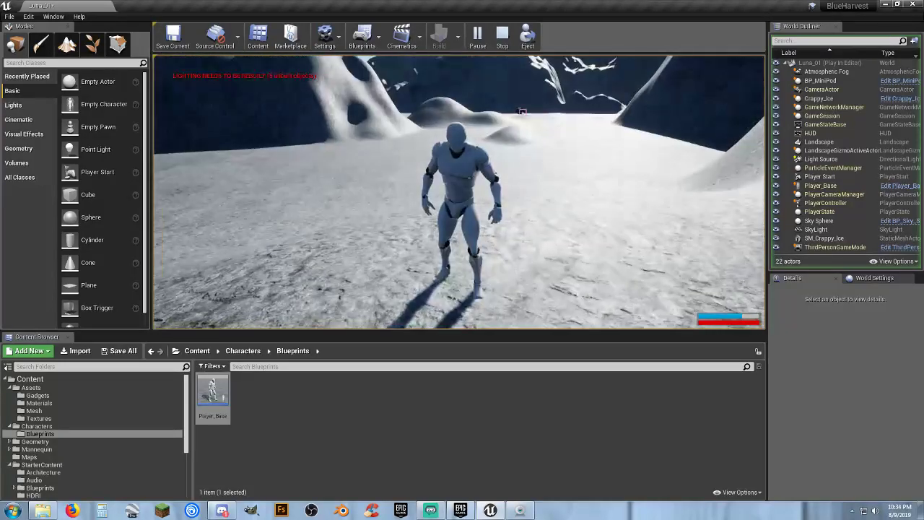
Run back into the O2 generator's zone on the ice patch to check the oxygen refill, and stop playing.
{"action": "key", "text": "w"}
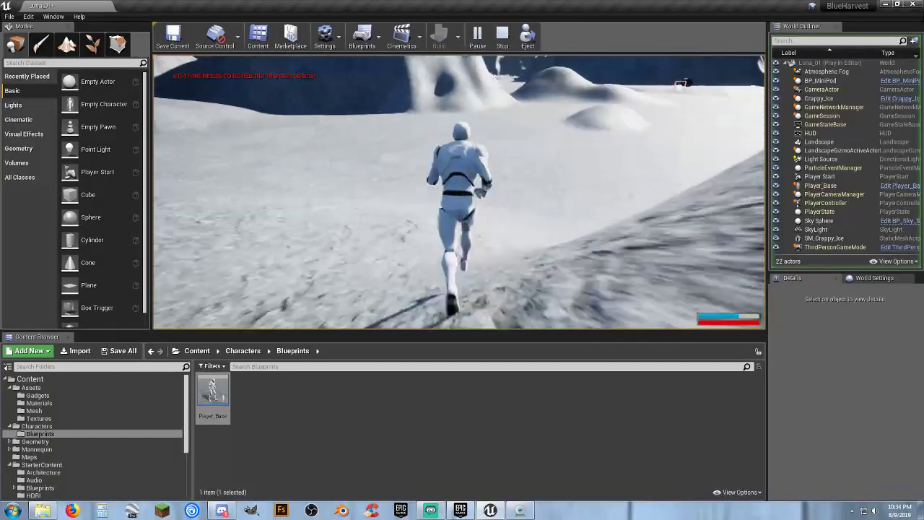
{"action": "key", "text": "w"}
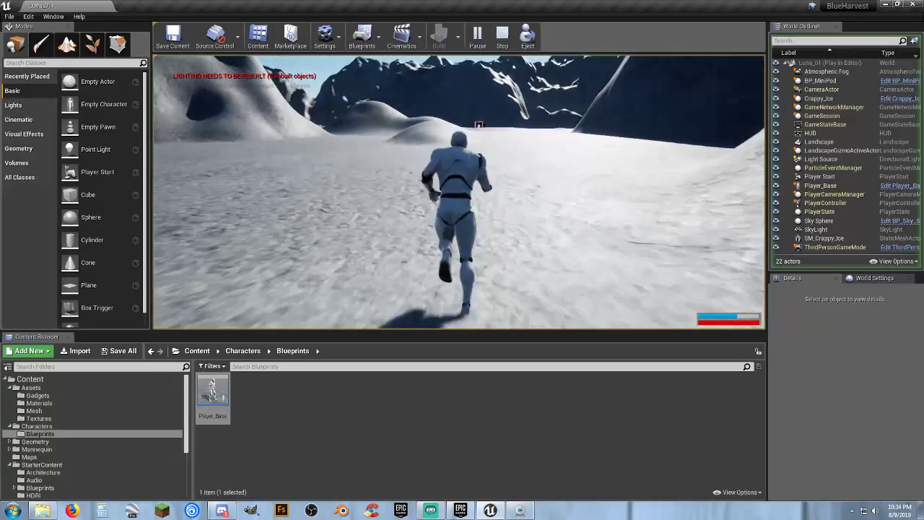
{"action": "key", "text": "w"}
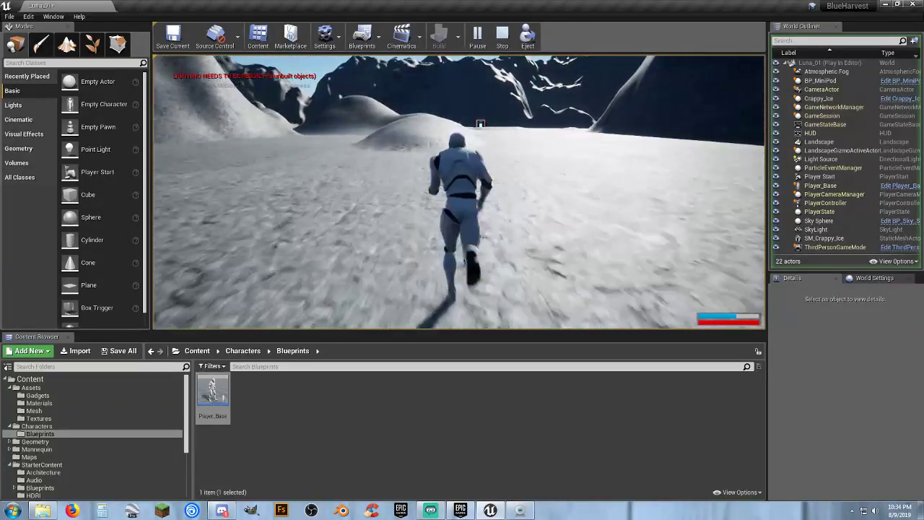
{"action": "key", "text": "w"}
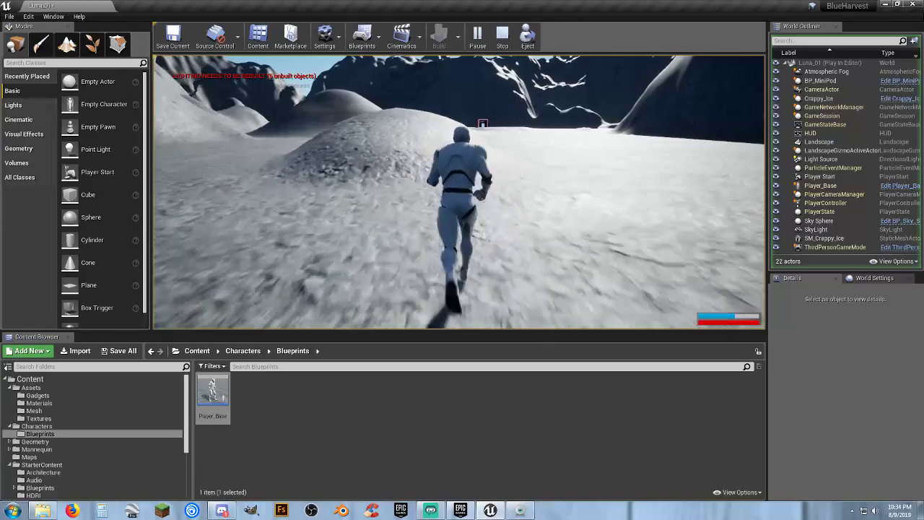
{"action": "key", "text": "w"}
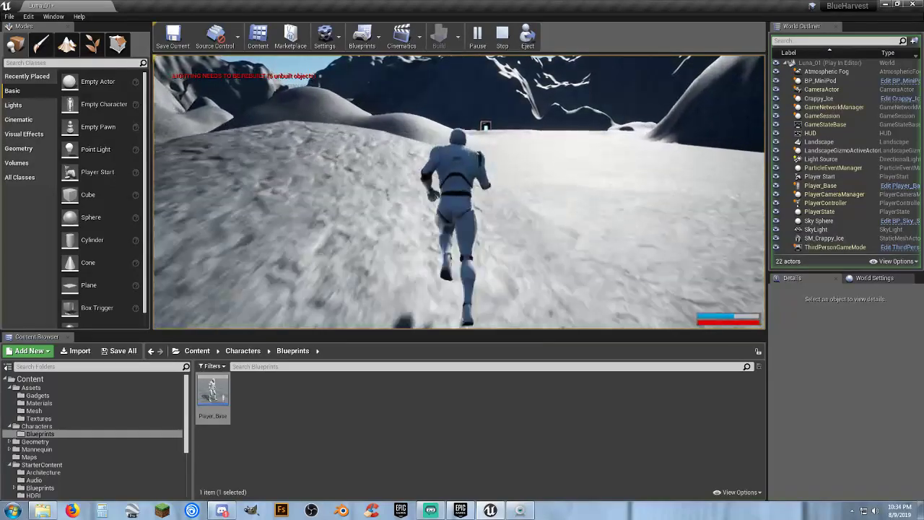
{"action": "key", "text": "w"}
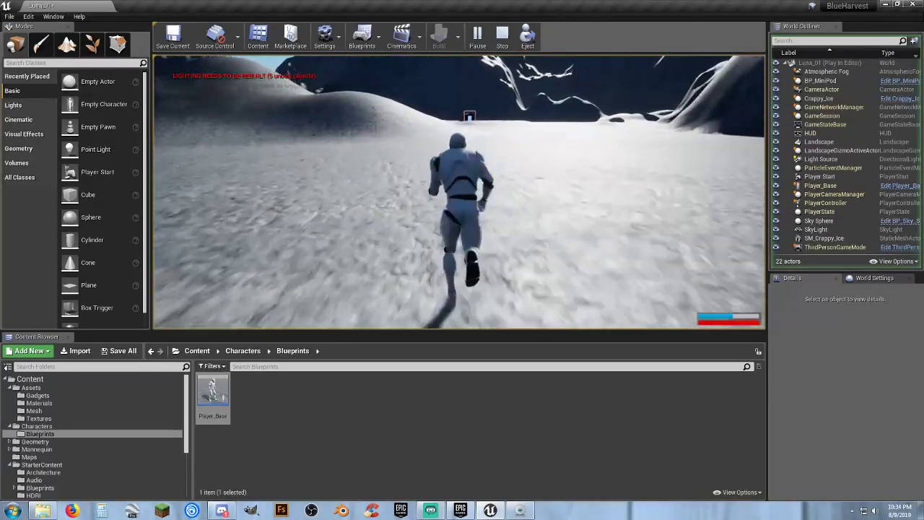
{"action": "key", "text": "w"}
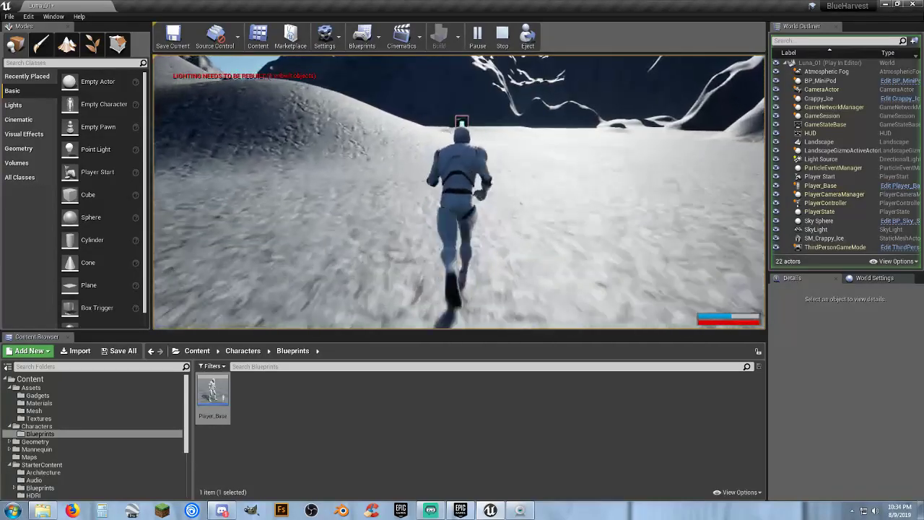
{"action": "key", "text": "w"}
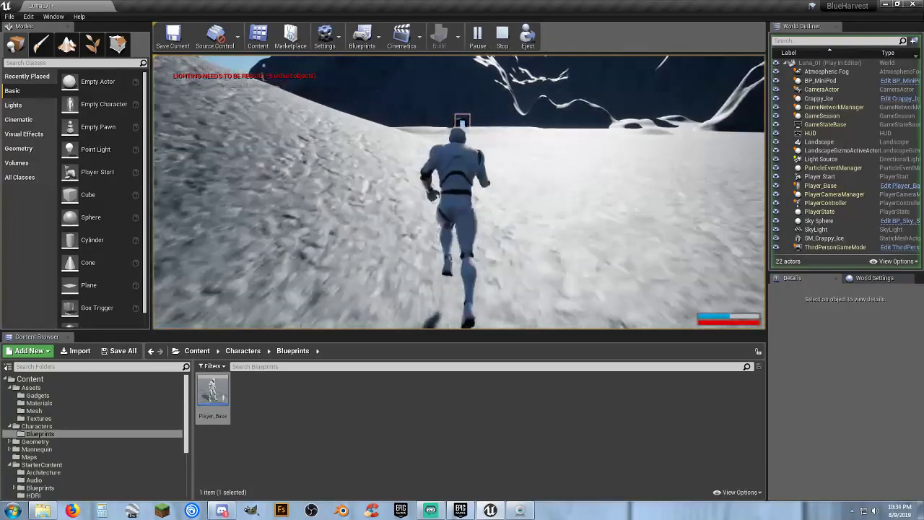
{"action": "key", "text": "w"}
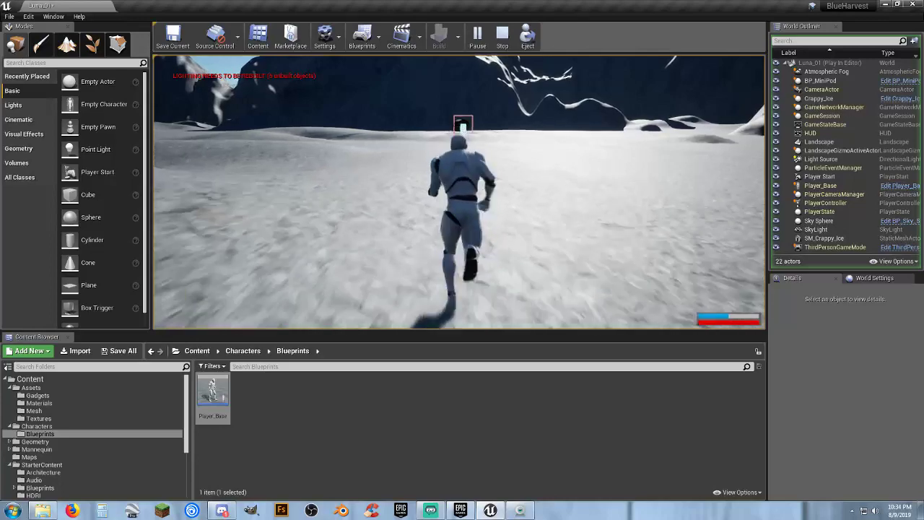
{"action": "key", "text": "w"}
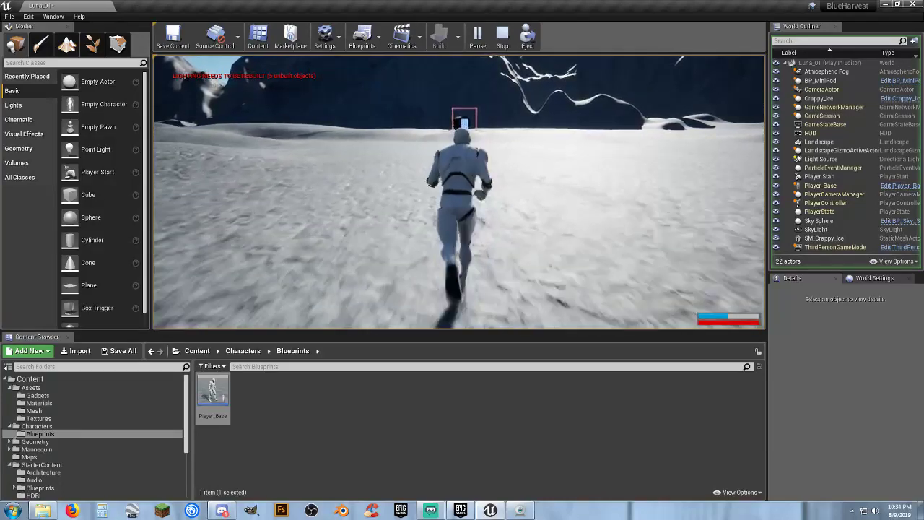
{"action": "key", "text": "w"}
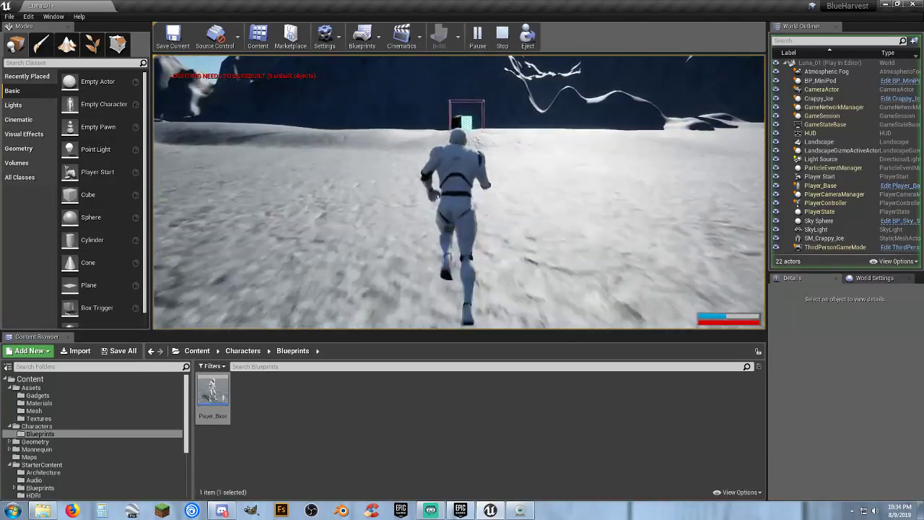
{"action": "key", "text": "w"}
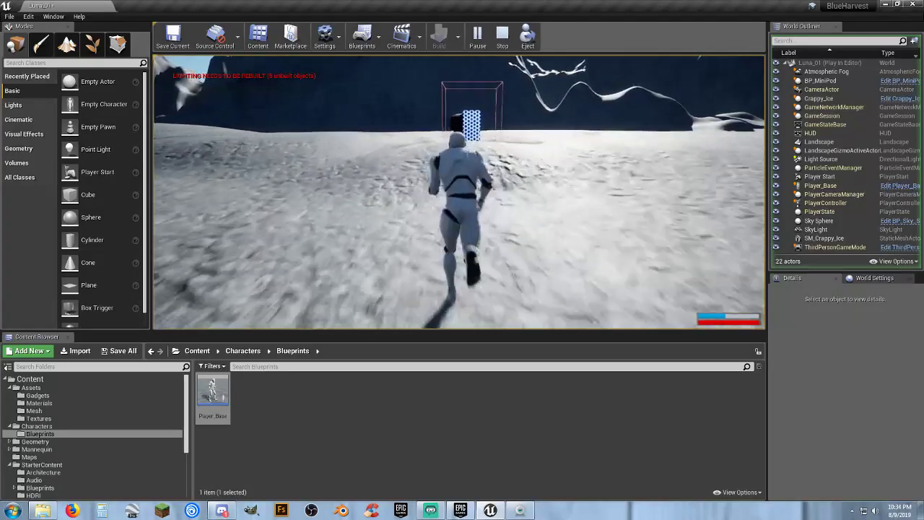
{"action": "key", "text": "w"}
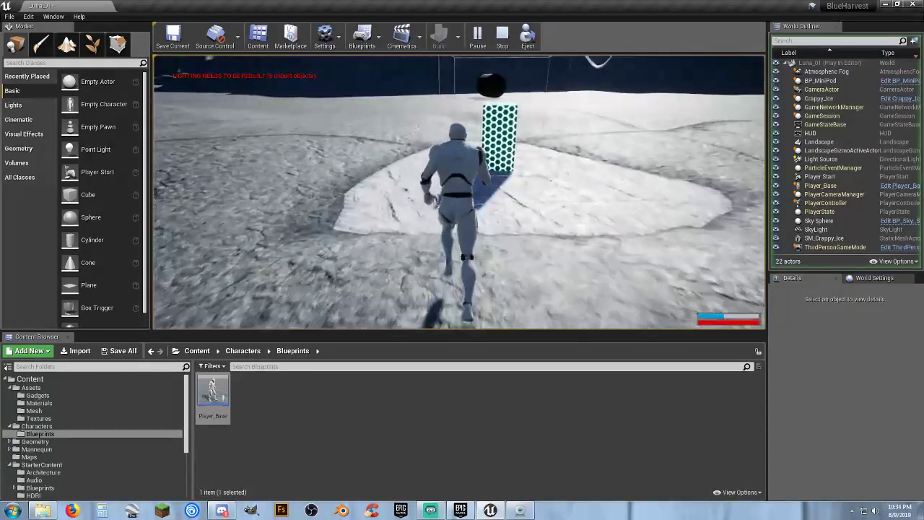
{"action": "key", "text": "w"}
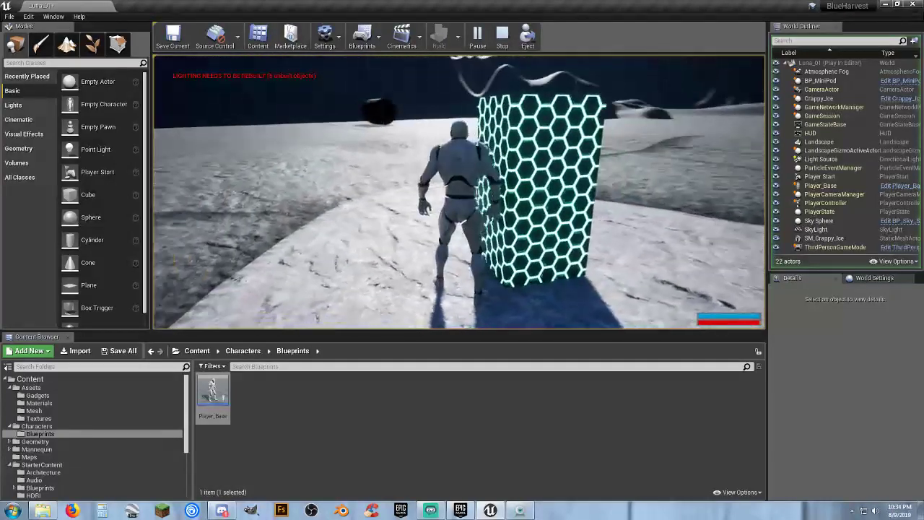
{"action": "key", "text": "Escape"}
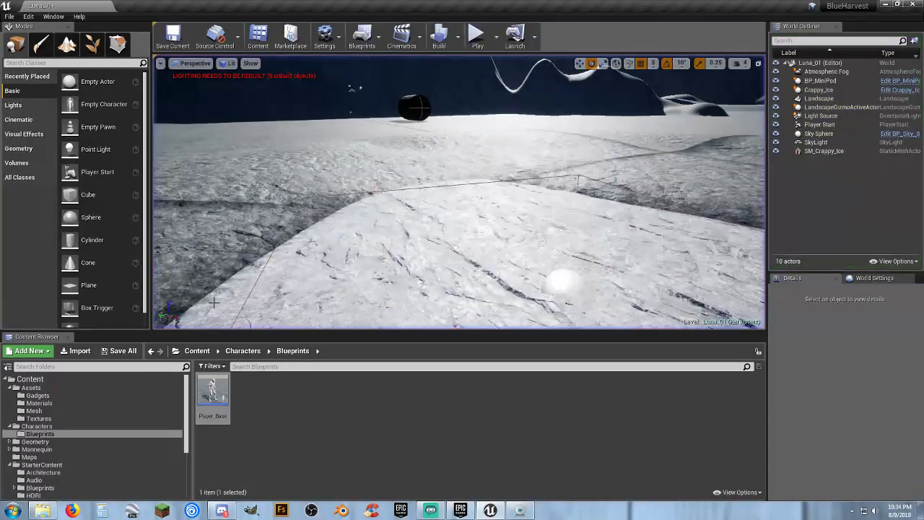
Open the BP_O2_Gen blueprint from the Assets/Gadgets folder.
{"action": "left_click", "coordinate": [311, 413]}
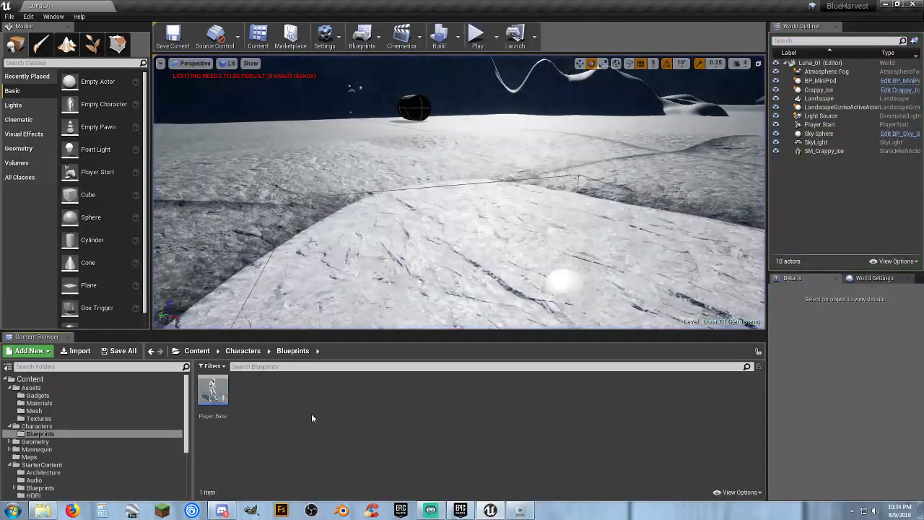
{"action": "left_click", "coordinate": [43, 397]}
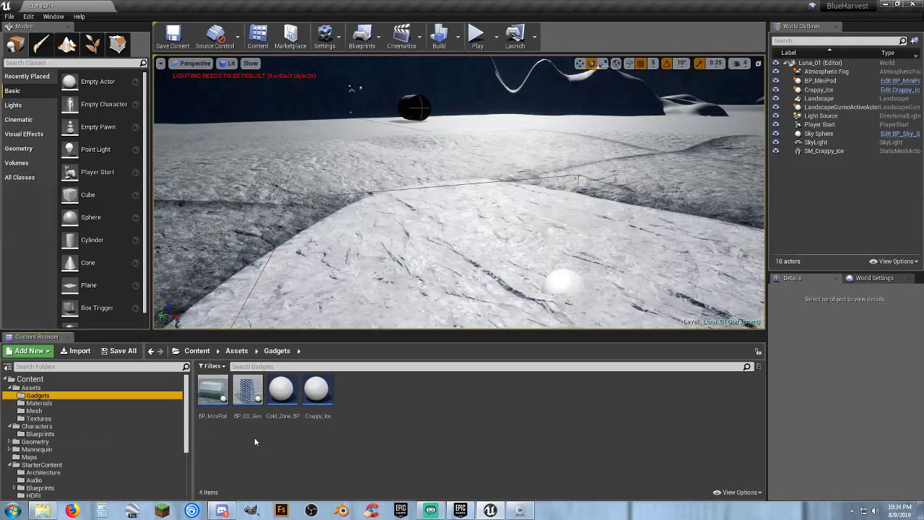
{"action": "double_click", "coordinate": [248, 390]}
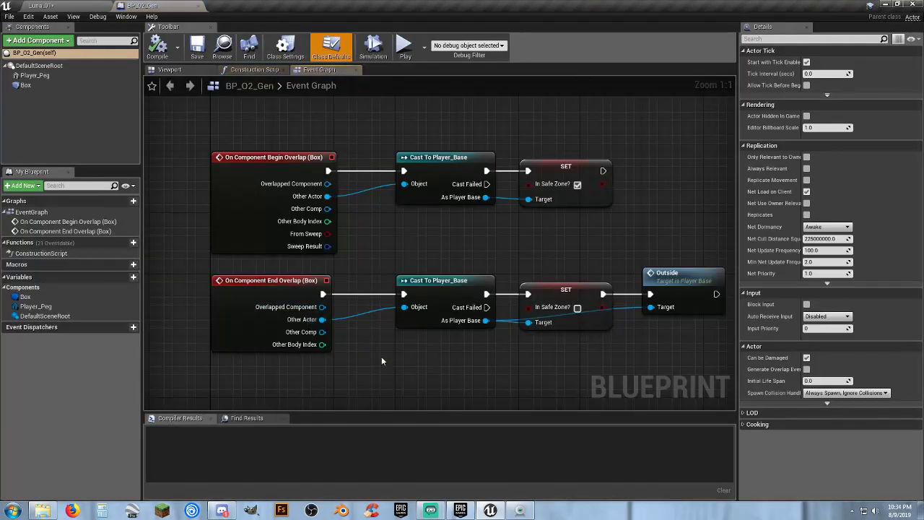
Create a float variable named Oxygen in BP_O2_Gen and compile the blueprint.
{"action": "right_click_drag", "start_coordinate": [381, 356], "coordinate": [384, 277]}
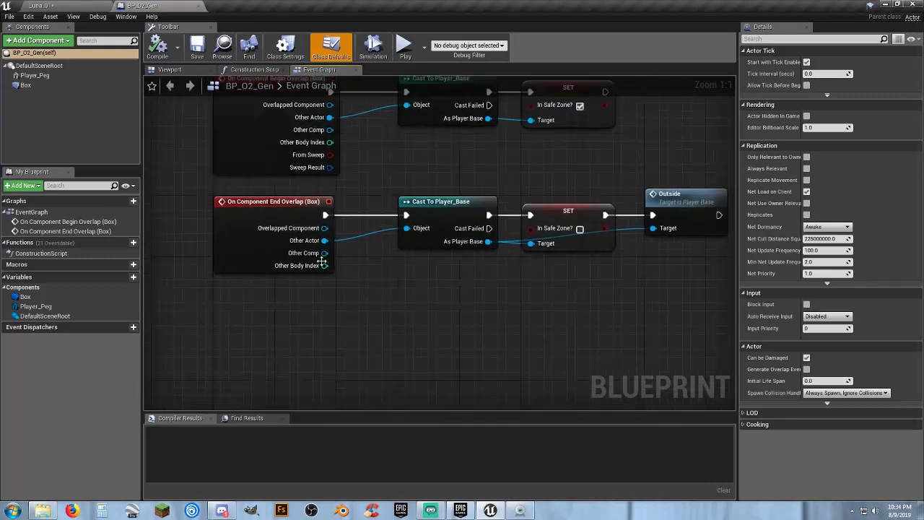
{"action": "left_click", "coordinate": [120, 279]}
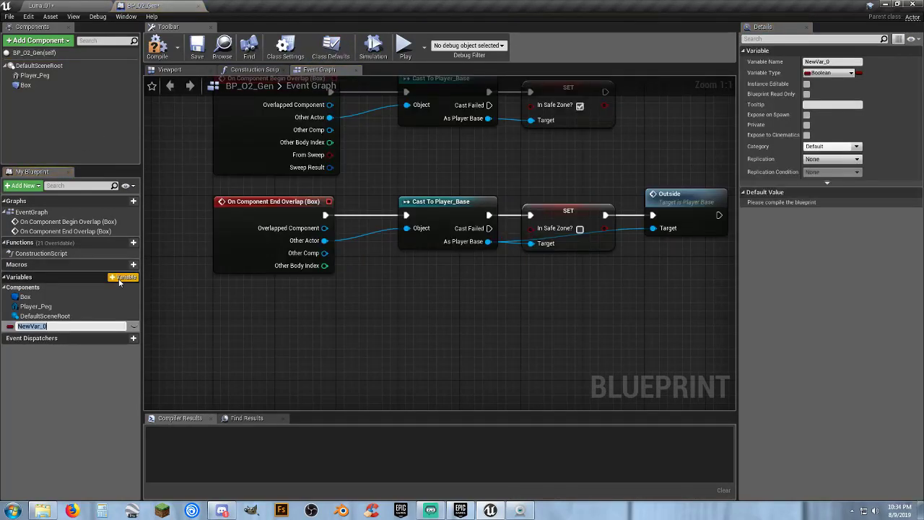
{"action": "type", "text": "Oxygen"}
{"action": "key", "text": "Return"}
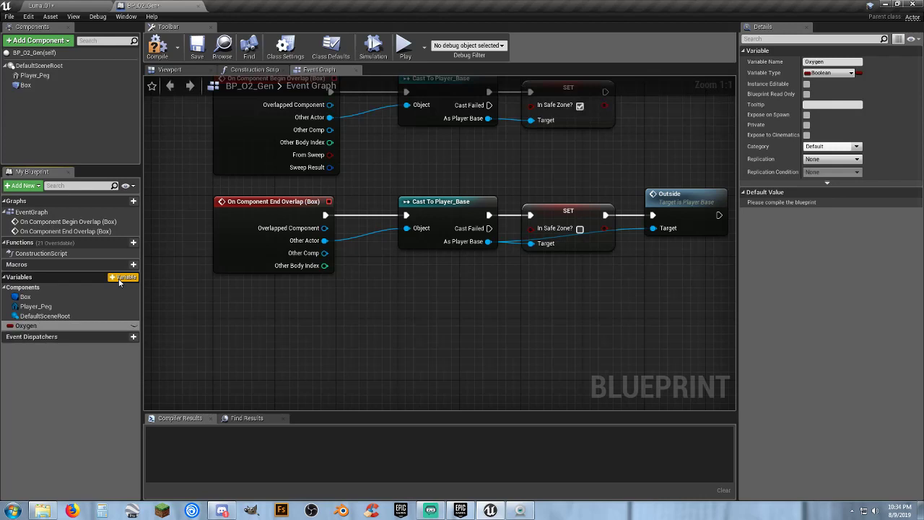
{"action": "left_click", "coordinate": [830, 73]}
{"action": "left_click", "coordinate": [758, 126]}
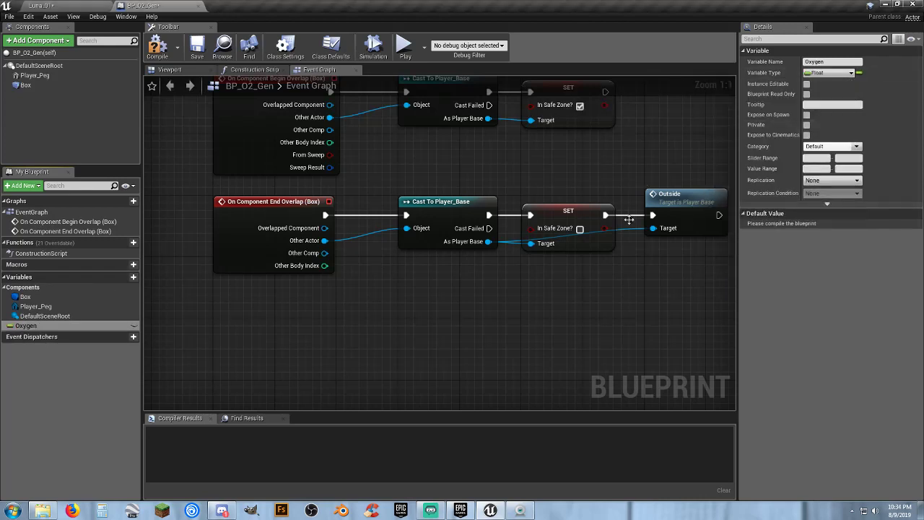
{"action": "left_click", "coordinate": [159, 48]}
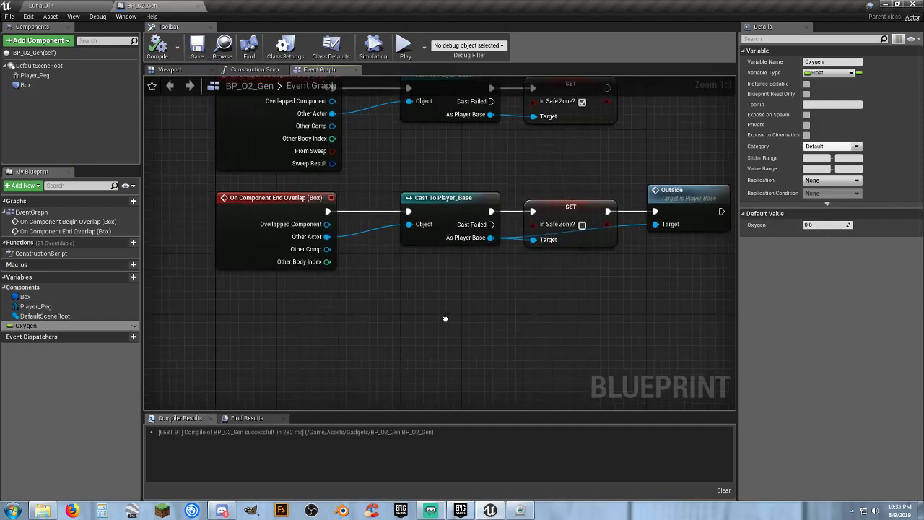
Add an Event BeginPlay node to the event graph below the On Component End Overlap chain.
{"action": "mouse_move", "coordinate": [443, 319]}
{"action": "right_mouse_down"}
{"action": "mouse_move", "coordinate": [434, 389]}
{"action": "mouse_move", "coordinate": [441, 334]}
{"action": "right_mouse_up"}
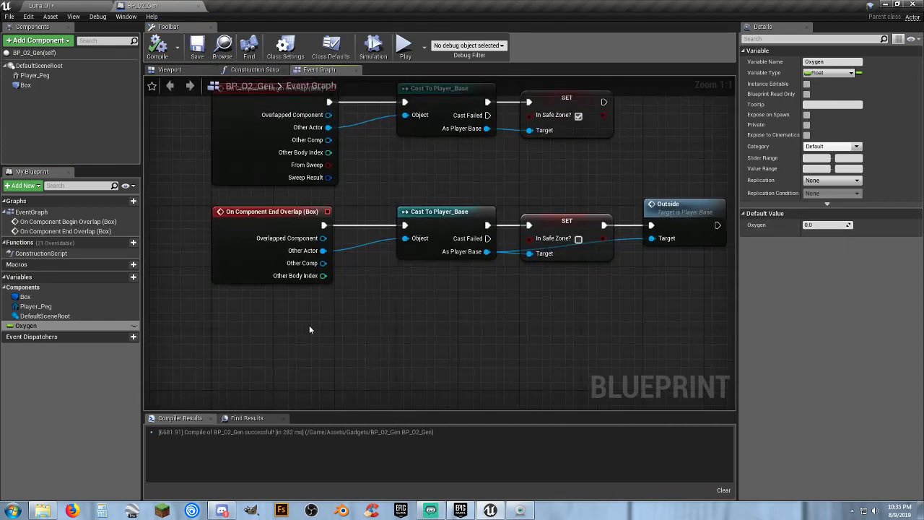
{"action": "right_click", "coordinate": [220, 342]}
{"action": "type", "text": "event be"}
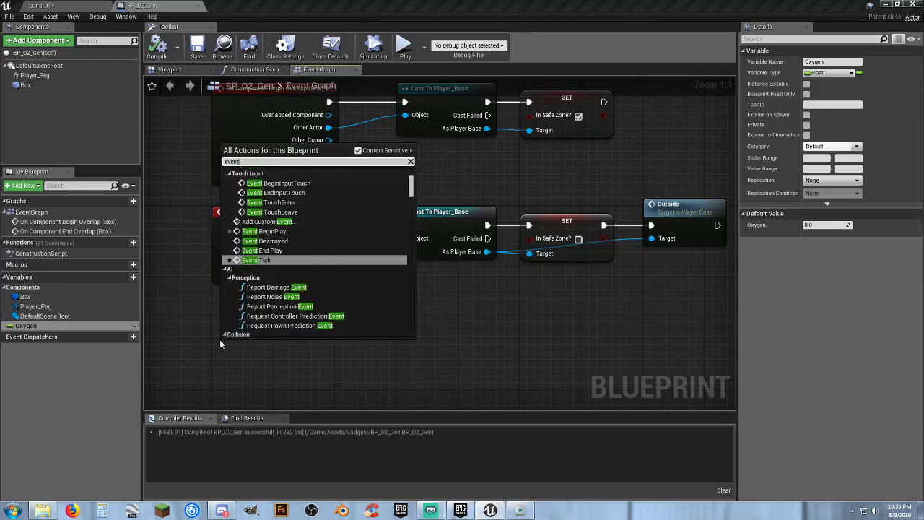
{"action": "key", "text": "Return"}
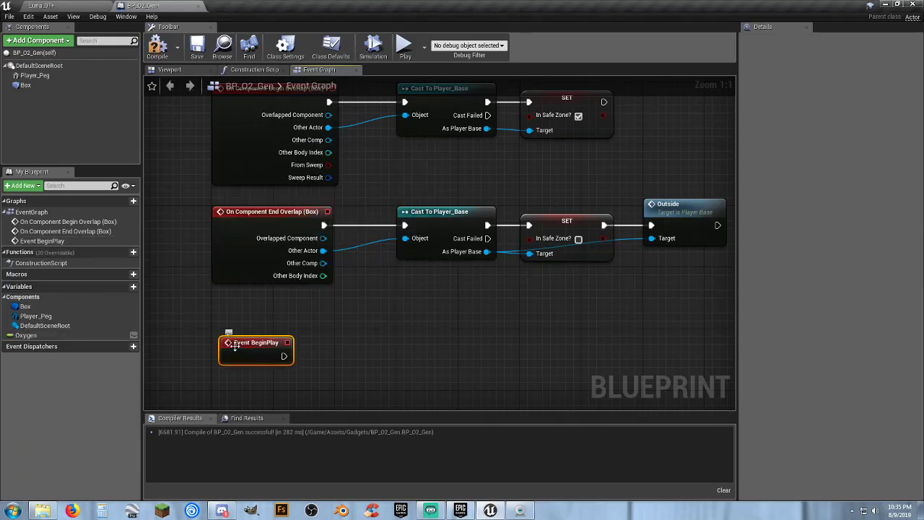
{"action": "left_click_drag", "start_coordinate": [236, 339], "coordinate": [228, 332]}
{"action": "right_click_drag", "start_coordinate": [357, 361], "coordinate": [335, 260]}
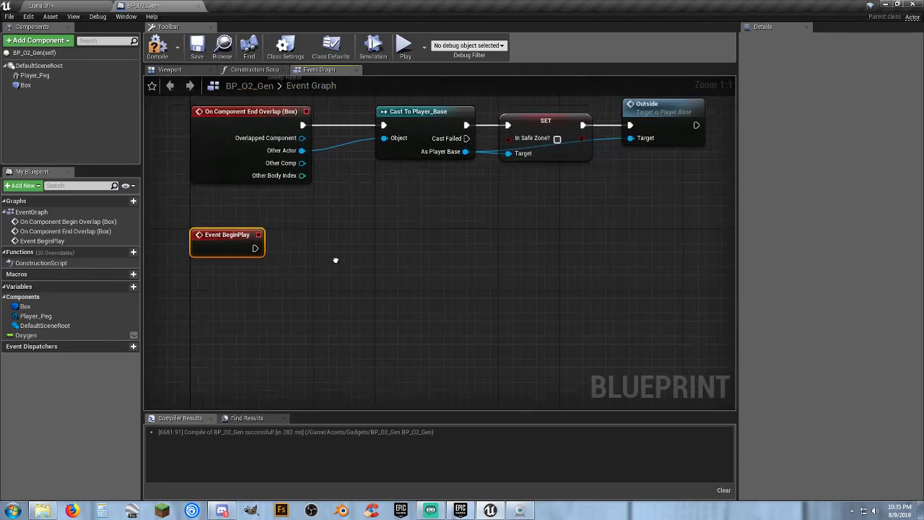
Place an Oxygen getter below Event BeginPlay and a Set Oxygen node that the event executes.
{"action": "left_click_drag", "start_coordinate": [25, 335], "coordinate": [197, 290]}
{"action": "left_click", "coordinate": [220, 303]}
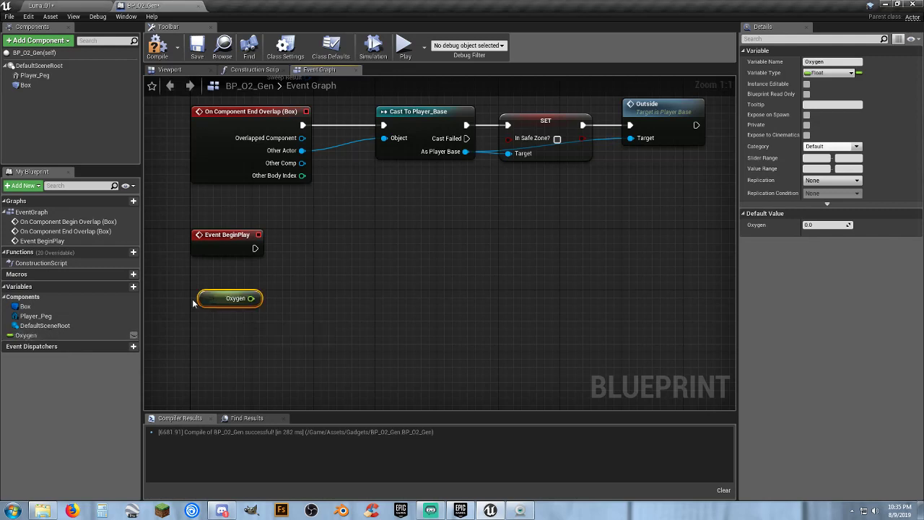
{"action": "left_click_drag", "start_coordinate": [47, 336], "coordinate": [259, 253]}
{"action": "left_click", "coordinate": [347, 292]}
{"action": "left_click_drag", "start_coordinate": [354, 280], "coordinate": [398, 244]}
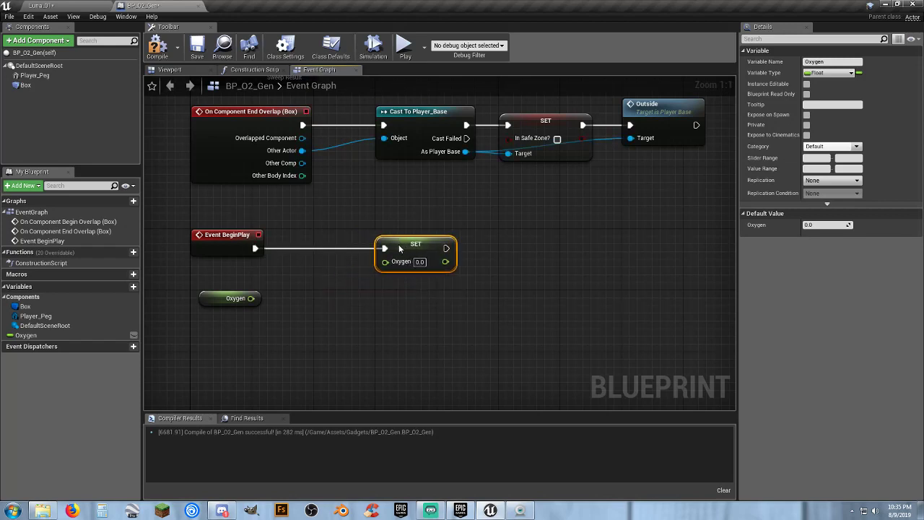
Add a float + float node to the Oxygen getter and feed its result into the Set Oxygen node.
{"action": "left_click_drag", "start_coordinate": [250, 298], "coordinate": [296, 291]}
{"action": "type", "text": "+"}
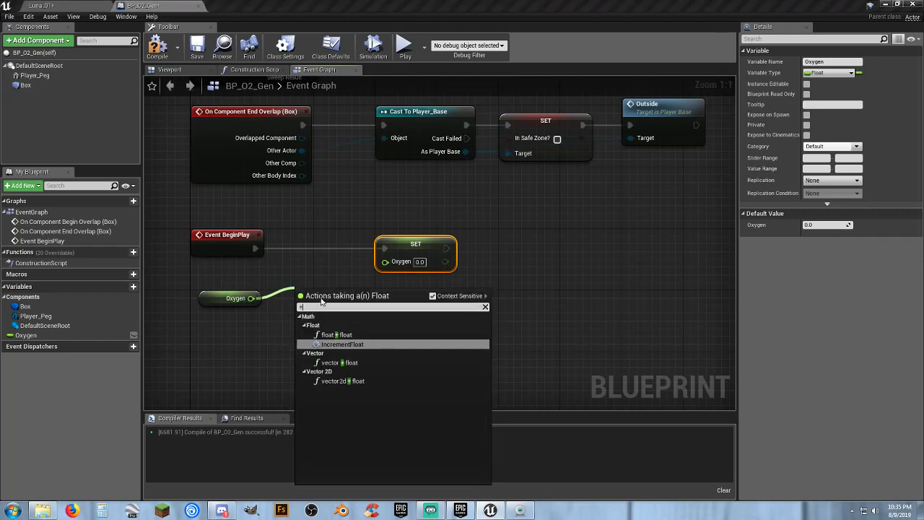
{"action": "left_click", "coordinate": [355, 334]}
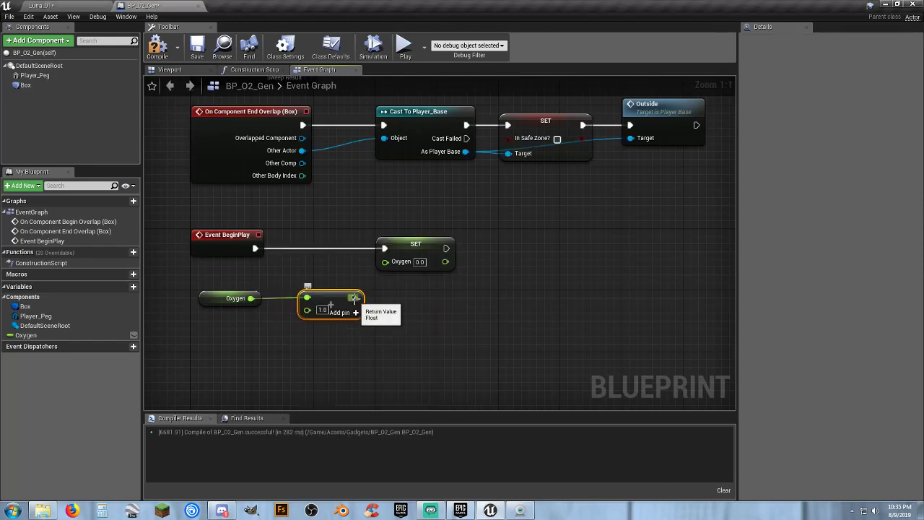
{"action": "left_click_drag", "start_coordinate": [354, 297], "coordinate": [385, 261]}
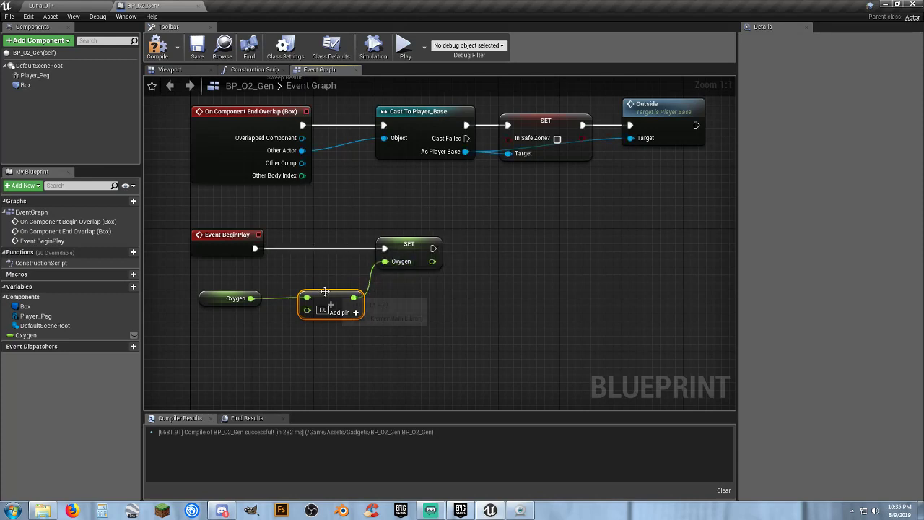
{"action": "left_click_drag", "start_coordinate": [325, 290], "coordinate": [311, 274]}
Replace Event BeginPlay with a custom event named Generate O2 that executes the Set Oxygen node.
{"action": "left_click", "coordinate": [249, 247]}
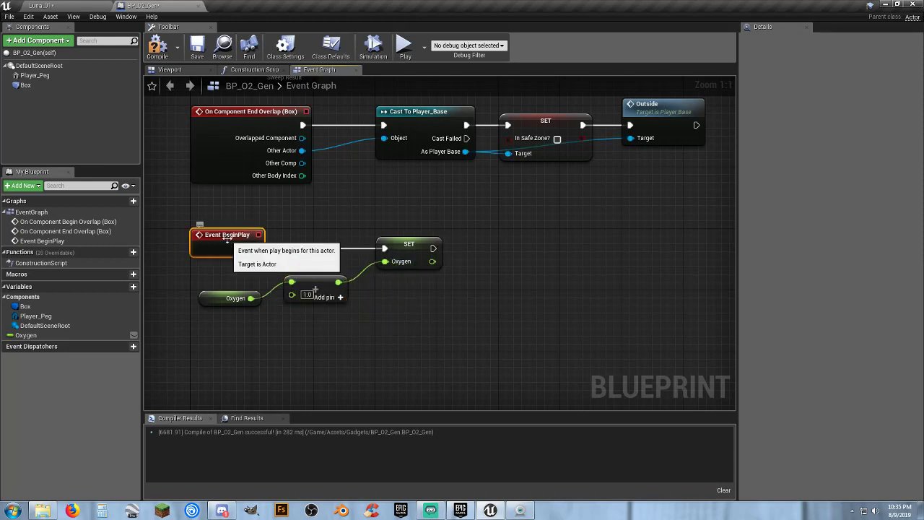
{"action": "key", "text": "Delete"}
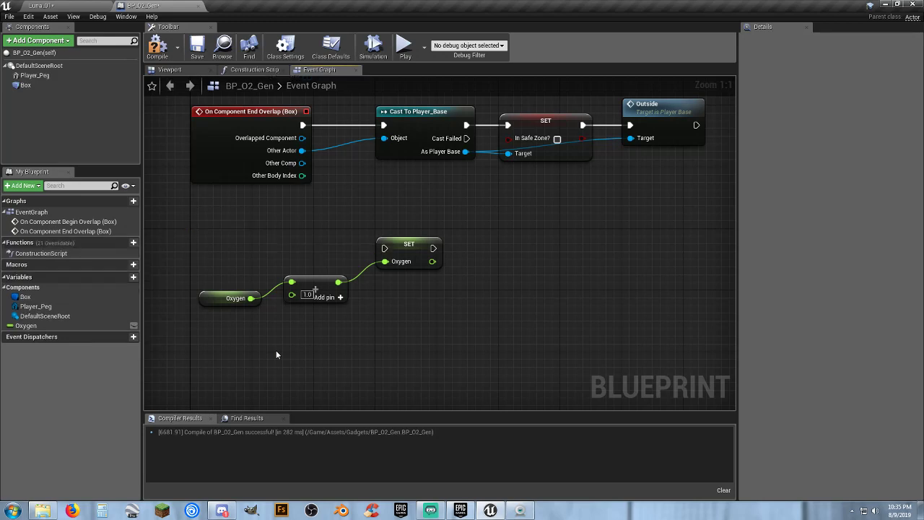
{"action": "right_click", "coordinate": [208, 234]}
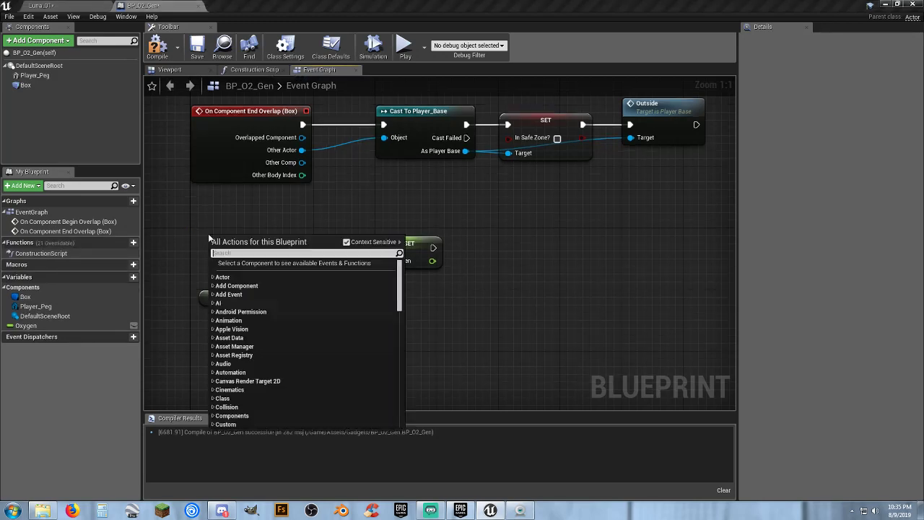
{"action": "type", "text": "custom"}
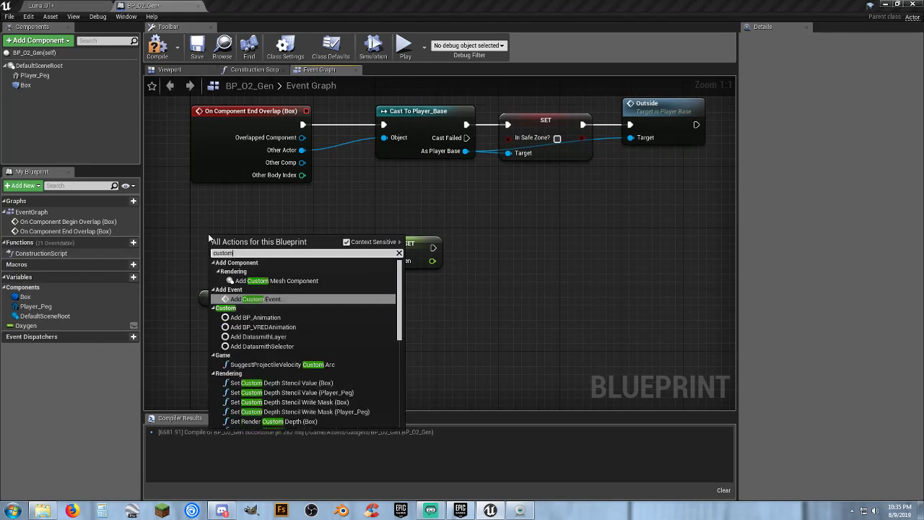
{"action": "key", "text": "Return"}
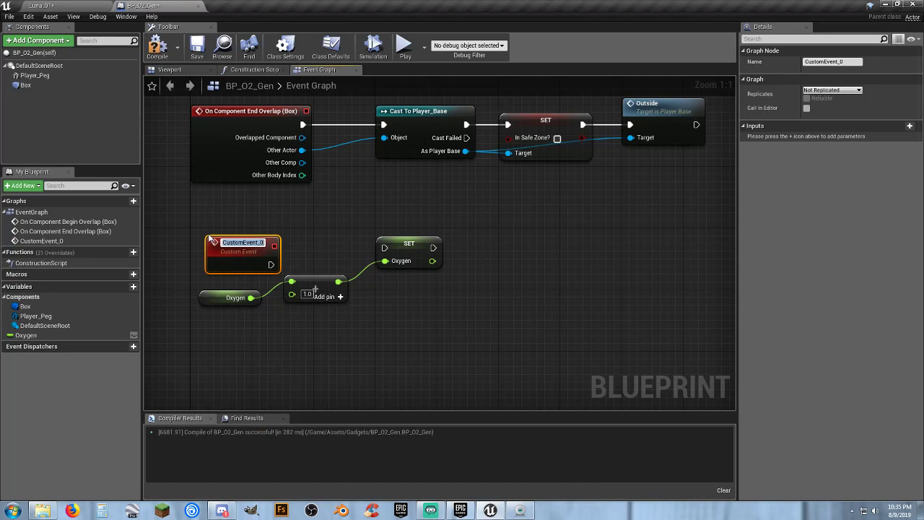
{"action": "type", "text": "Generate O"}
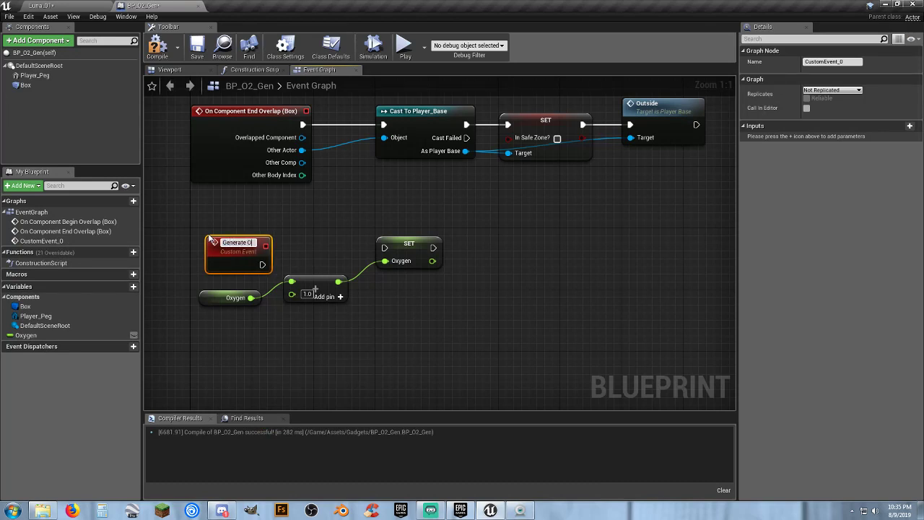
{"action": "type", "text": "2"}
{"action": "key", "text": "Return"}
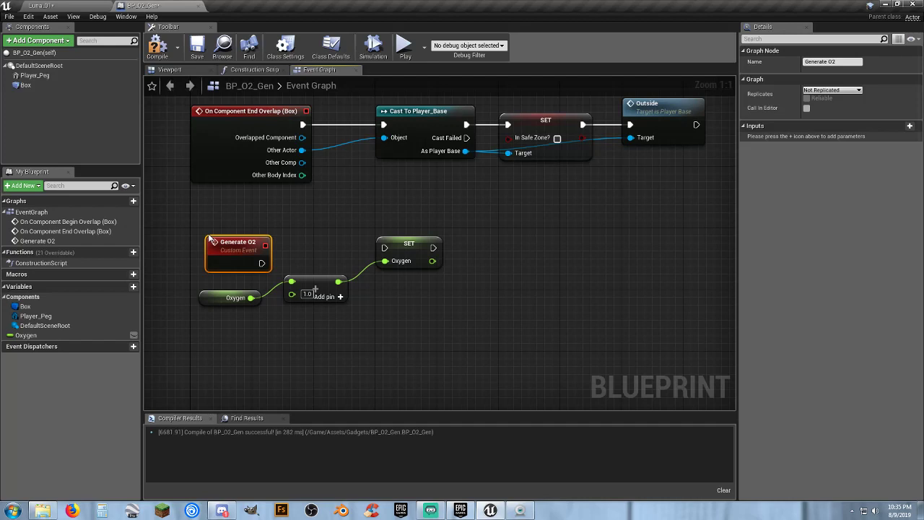
{"action": "left_click_drag", "start_coordinate": [262, 257], "coordinate": [396, 254]}
{"action": "left_click", "coordinate": [373, 329]}
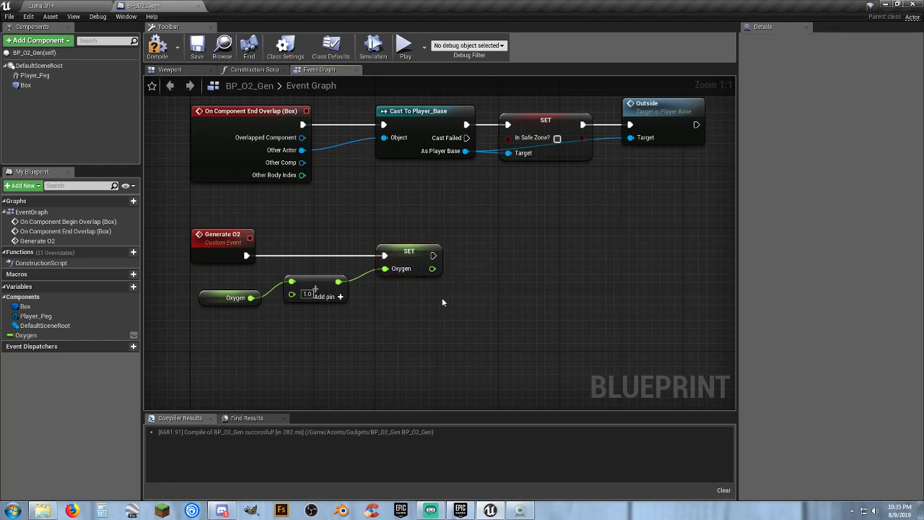
Add a Delay node after Set Oxygen, aligned with it, and set its duration to 1.0.
{"action": "left_click_drag", "start_coordinate": [433, 255], "coordinate": [488, 255]}
{"action": "type", "text": "delay"}
{"action": "key", "text": "Return"}
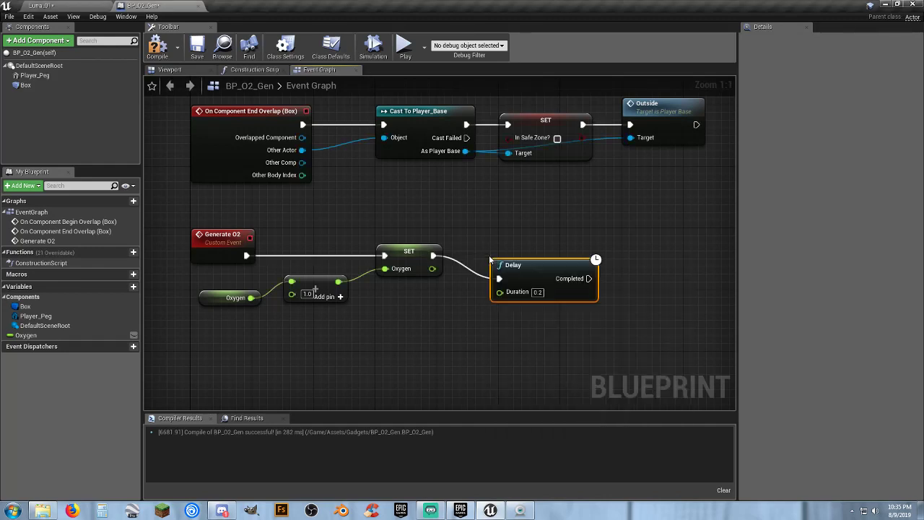
{"action": "left_click_drag", "start_coordinate": [529, 267], "coordinate": [537, 244]}
{"action": "left_click", "coordinate": [545, 269]}
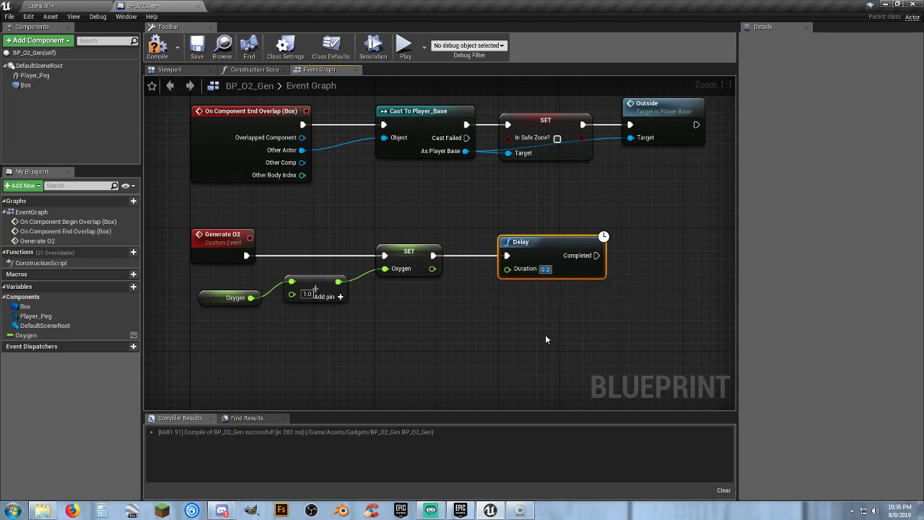
{"action": "type", "text": "1"}
{"action": "left_click", "coordinate": [545, 341]}
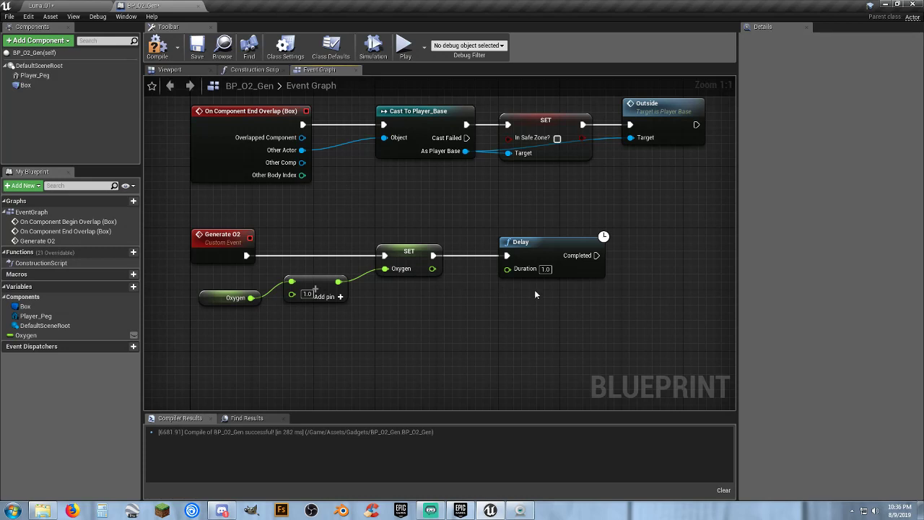
Move the Delay lower, loop its Completed output back into Set Oxygen's execution input, and compile the blueprint.
{"action": "left_click_drag", "start_coordinate": [539, 242], "coordinate": [539, 296]}
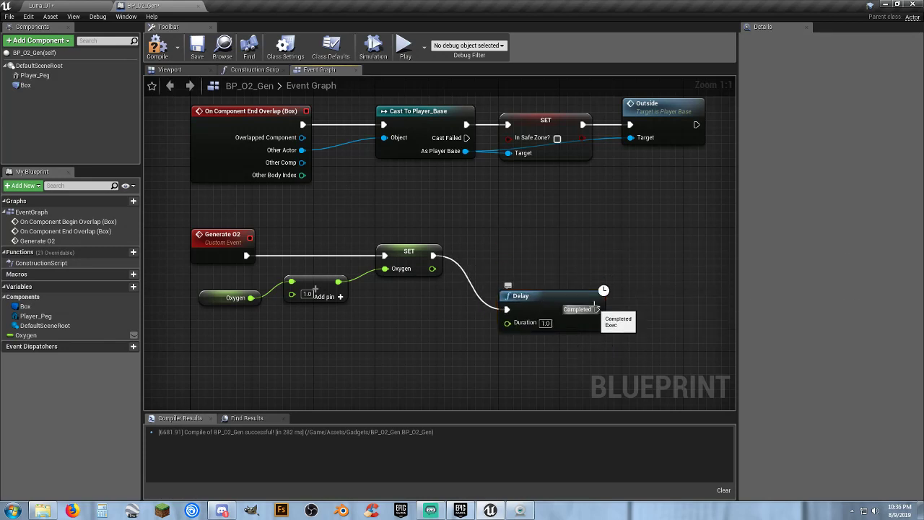
{"action": "left_click_drag", "start_coordinate": [596, 309], "coordinate": [388, 262]}
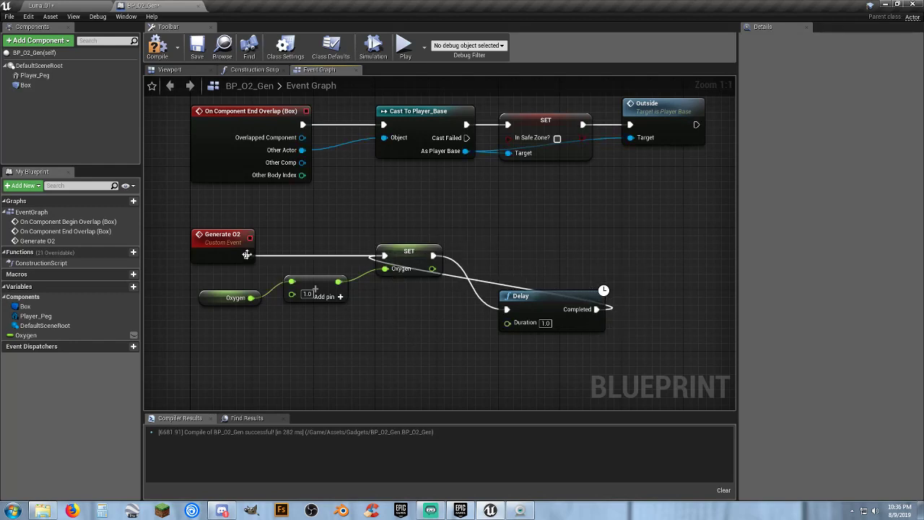
{"action": "left_click", "coordinate": [153, 47]}
{"action": "right_click_drag", "start_coordinate": [281, 359], "coordinate": [291, 350]}
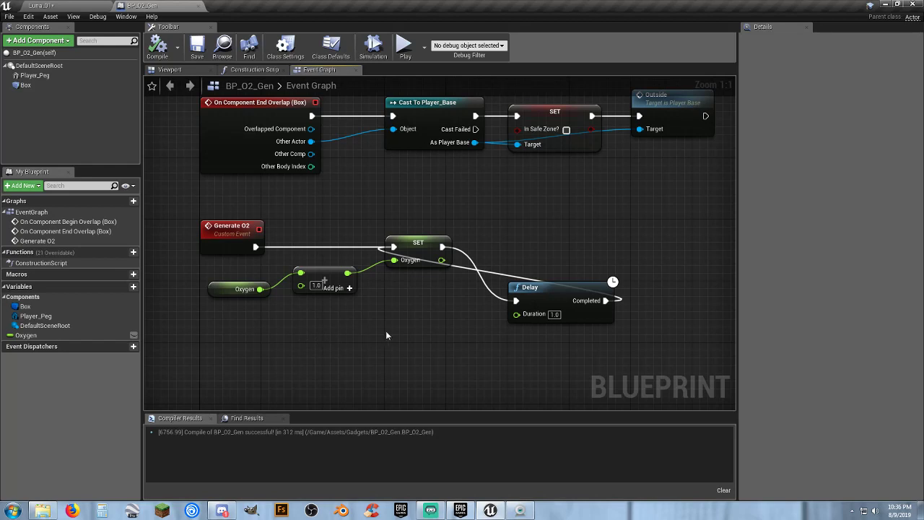
{"action": "right_click_drag", "start_coordinate": [385, 330], "coordinate": [352, 320]}
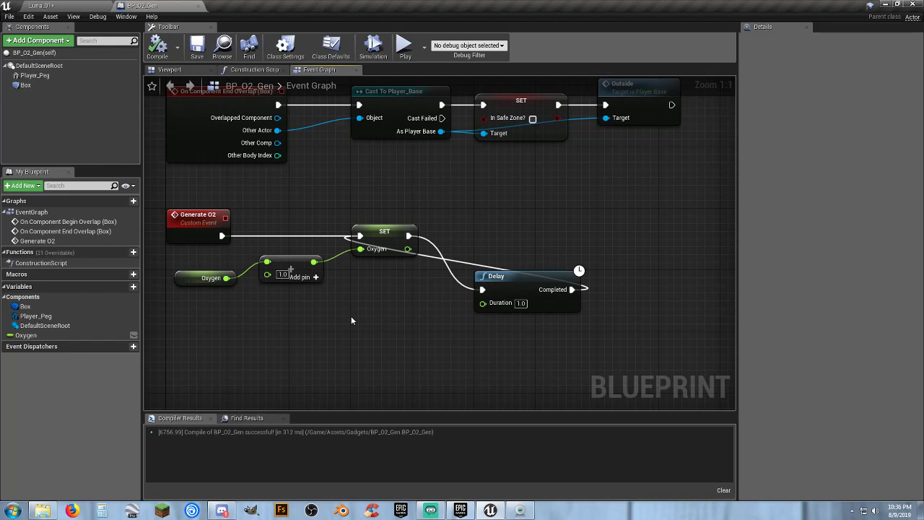
Set the amount that the float addition node adds to Oxygen to 10.
{"action": "left_click_drag", "start_coordinate": [506, 345], "coordinate": [207, 192]}
{"action": "left_click", "coordinate": [328, 313]}
{"action": "left_click", "coordinate": [283, 274]}
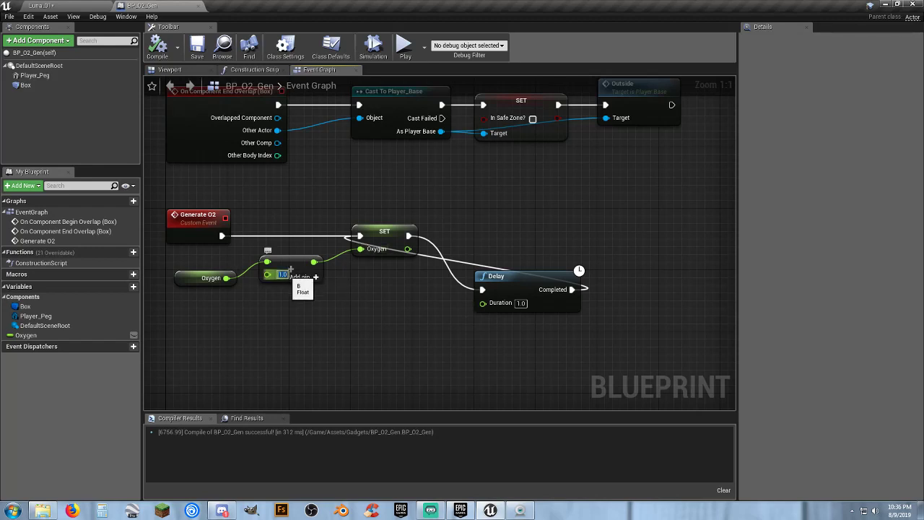
{"action": "type", "text": "10"}
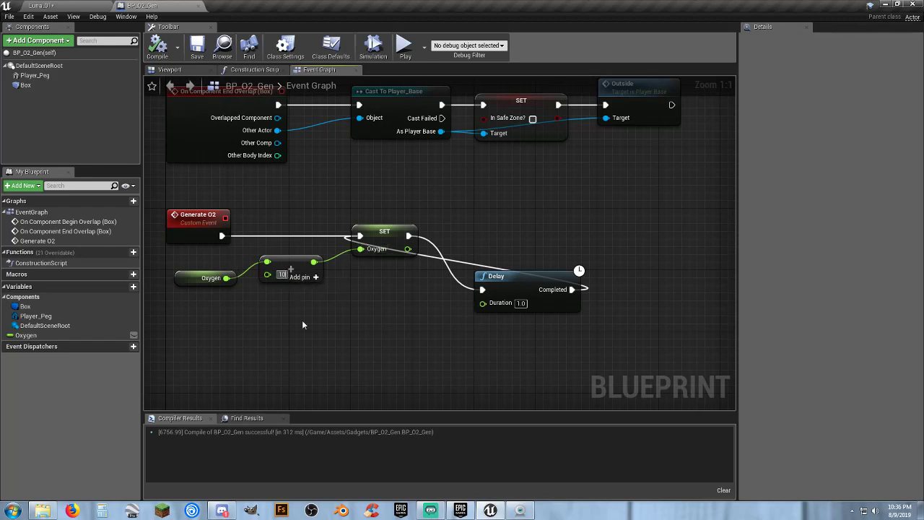
{"action": "key", "text": "Return"}
{"action": "right_click_drag", "start_coordinate": [354, 318], "coordinate": [350, 362]}
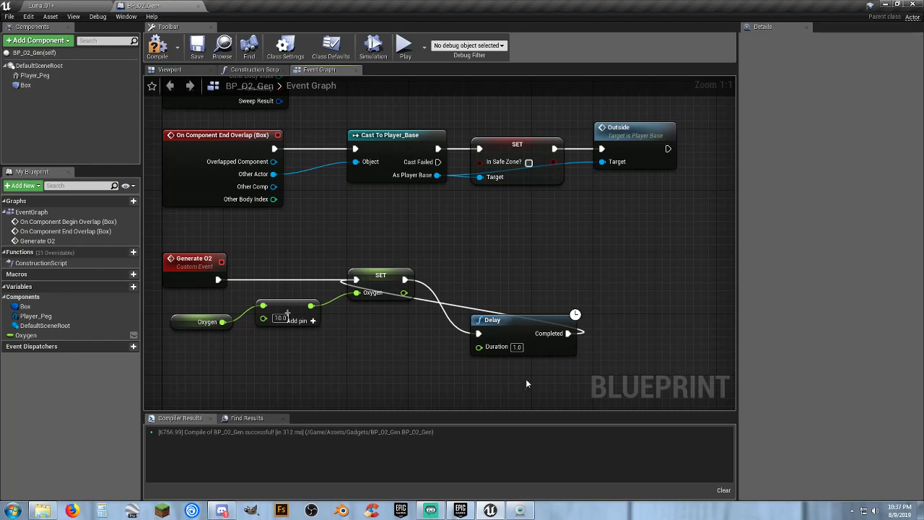
{"action": "left_click_drag", "start_coordinate": [581, 376], "coordinate": [160, 247]}
{"action": "left_click", "coordinate": [466, 258]}
{"action": "left_click_drag", "start_coordinate": [544, 383], "coordinate": [234, 266]}
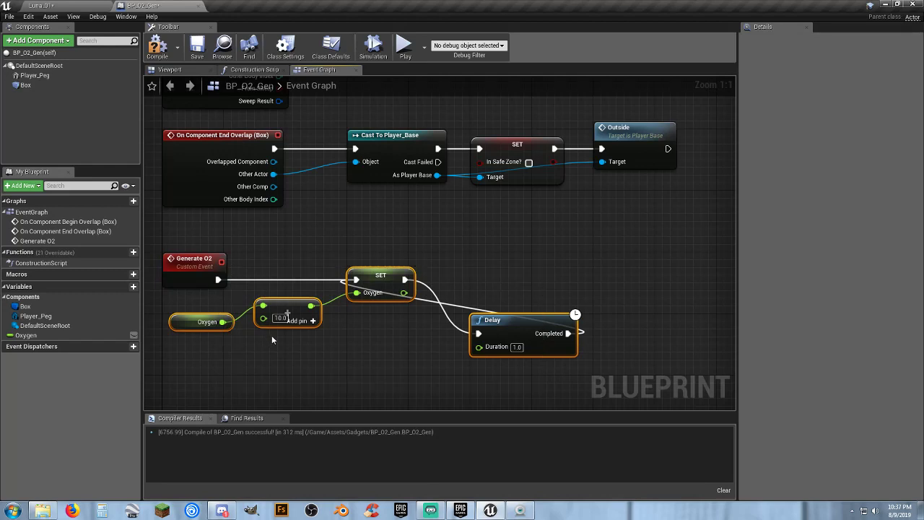
{"action": "left_click", "coordinate": [272, 336]}
{"action": "left_click_drag", "start_coordinate": [515, 395], "coordinate": [234, 249]}
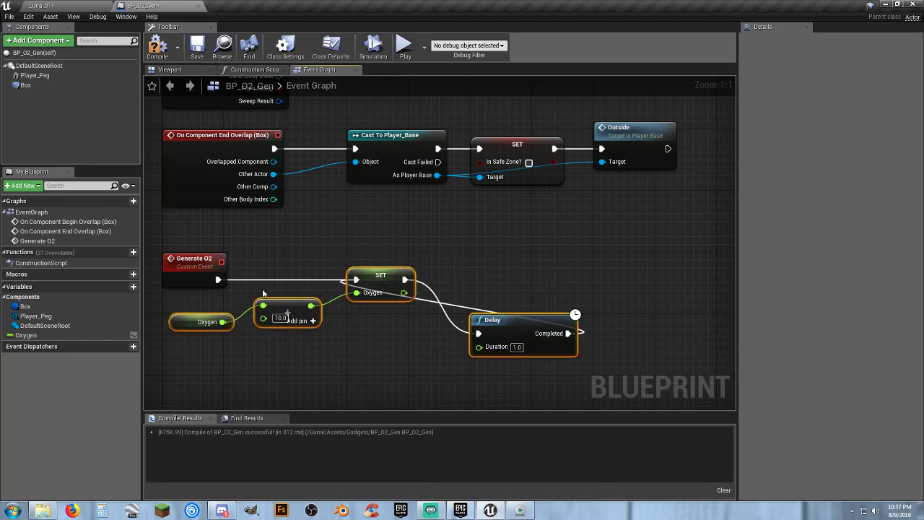
{"action": "left_click", "coordinate": [337, 353]}
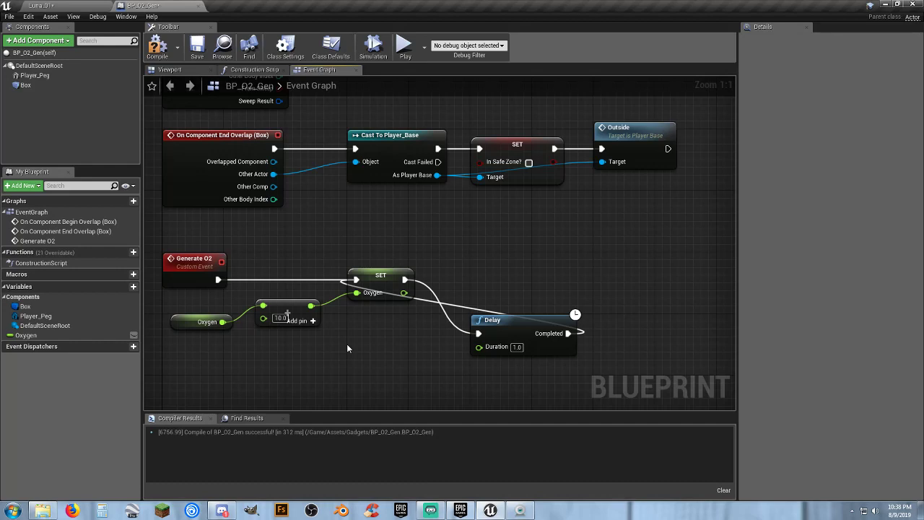
Compile and save the BP_O2_Gen blueprint, and close its editor to return to the level.
{"action": "left_click", "coordinate": [157, 47]}
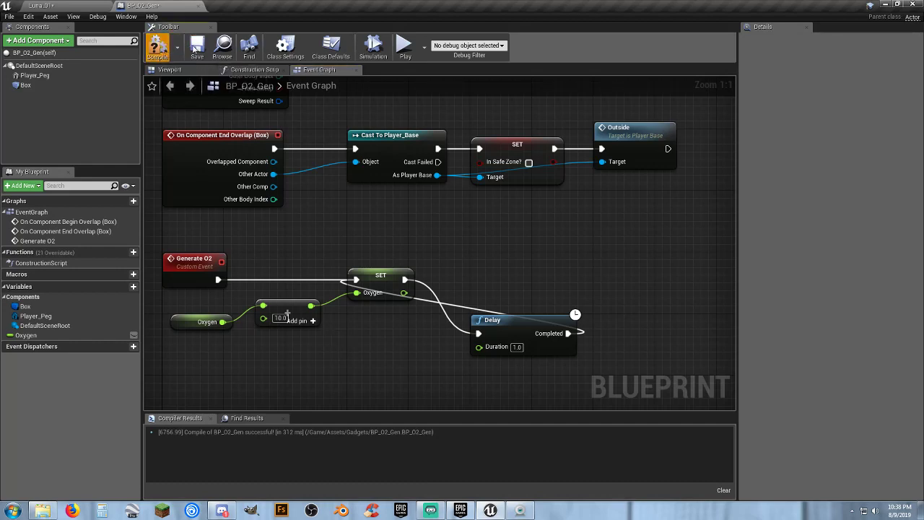
{"action": "left_click", "coordinate": [197, 48]}
{"action": "left_click", "coordinate": [197, 6]}
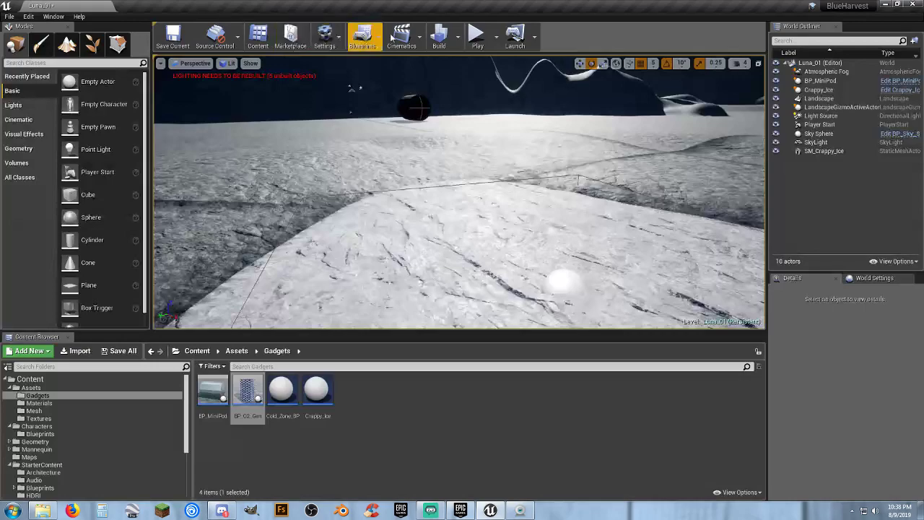
Play-test the level, running the character into the pod's oxygen zone, back out, and across the terrain toward the white patch.
{"action": "left_click", "coordinate": [477, 37]}
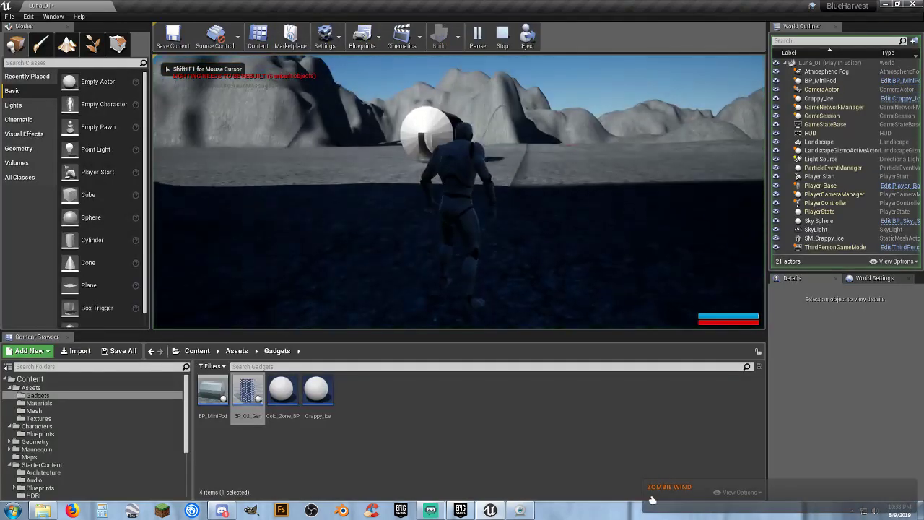
{"action": "key", "text": "w"}
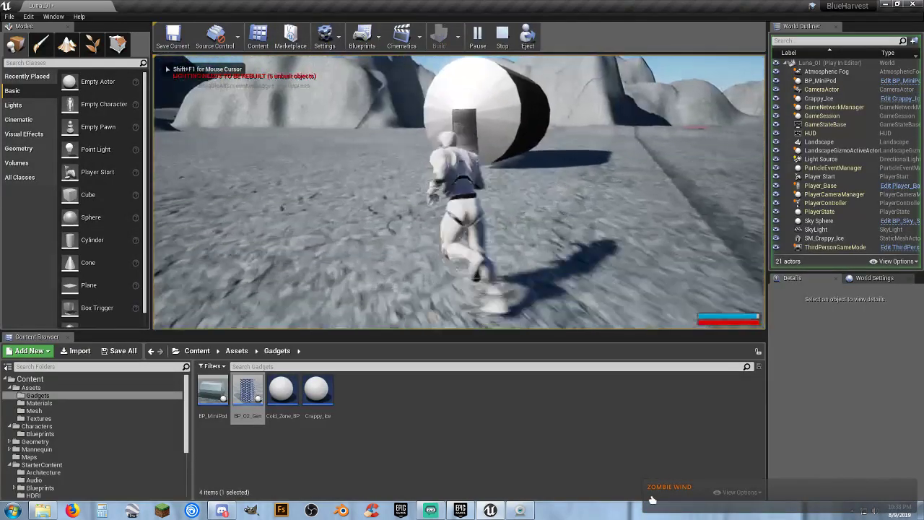
{"action": "key", "text": "w"}
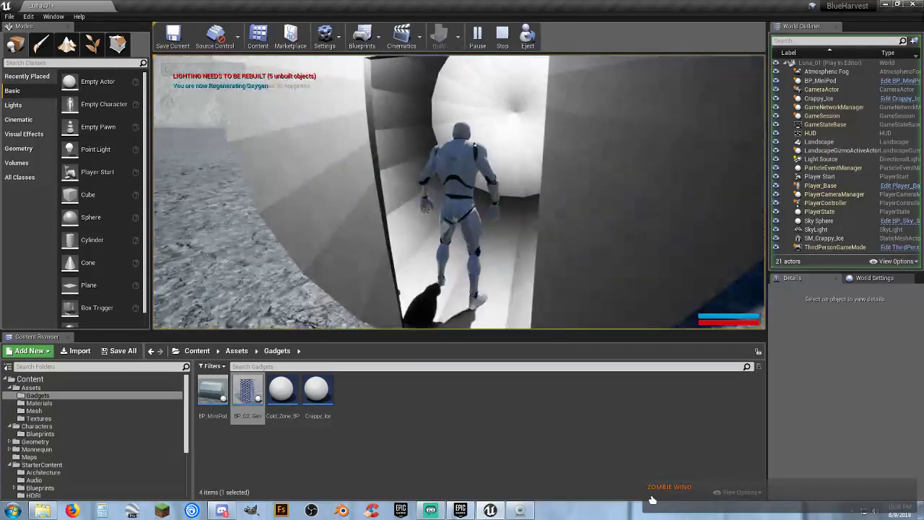
{"action": "key", "text": "s"}
{"action": "key", "text": "w"}
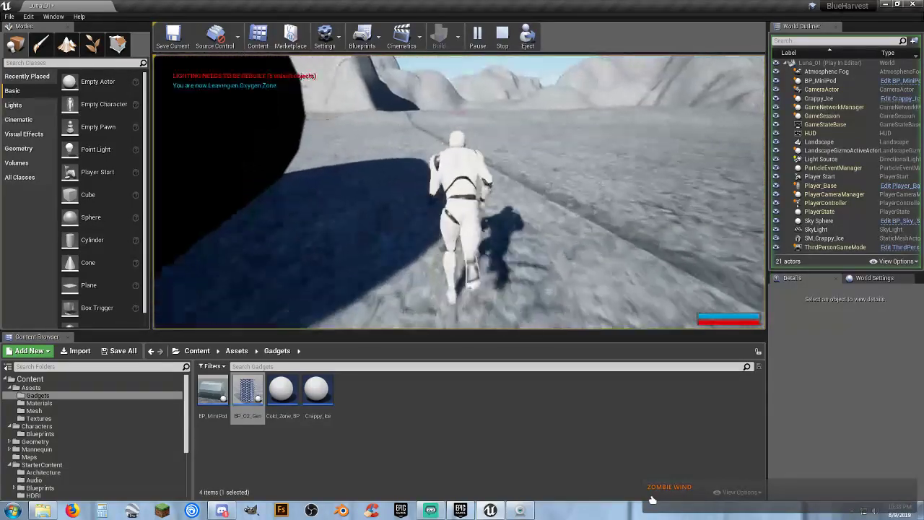
{"action": "key", "text": "w"}
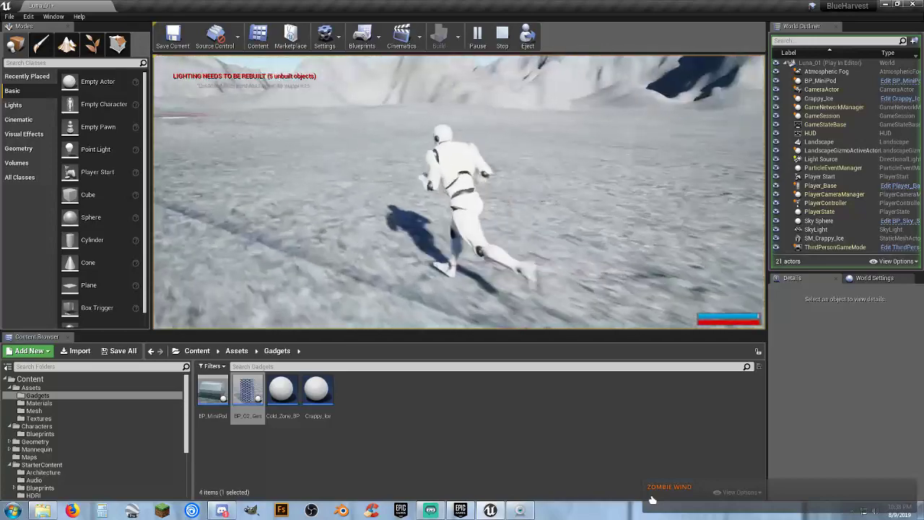
{"action": "key", "text": "w"}
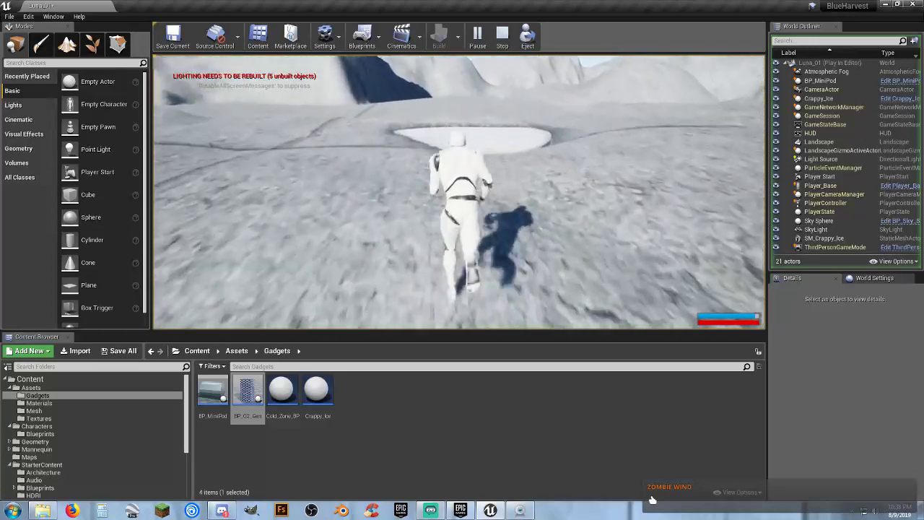
Run the character to the white ice patch and around the hexagon-patterned oxygen generator to test it in play mode.
{"action": "key", "text": "w"}
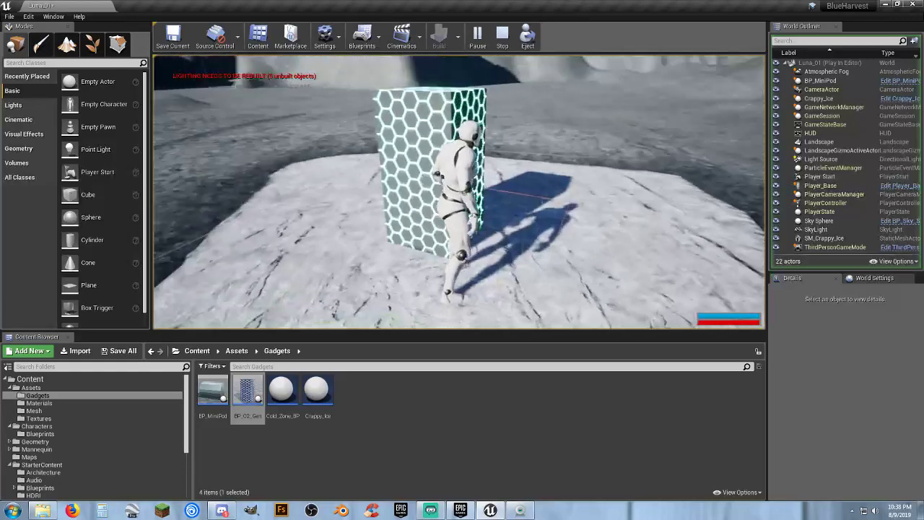
{"action": "key", "text": "w"}
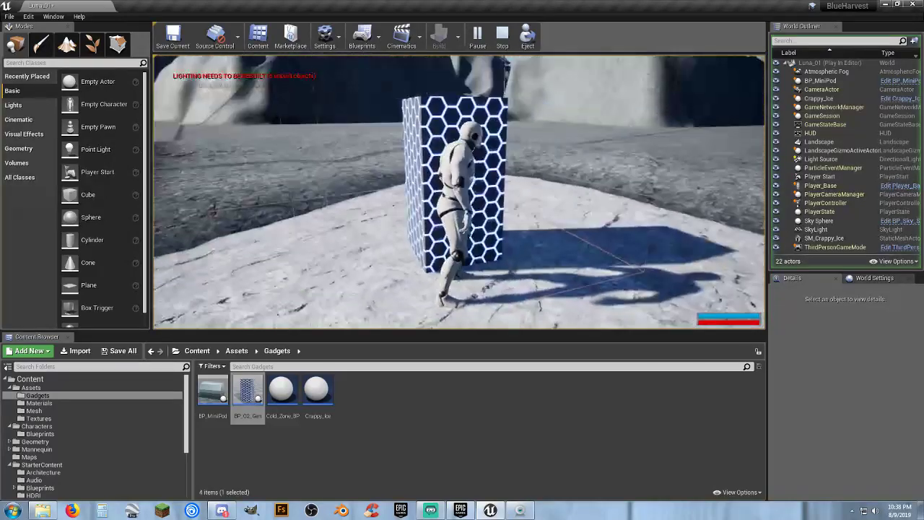
{"action": "key", "text": "w"}
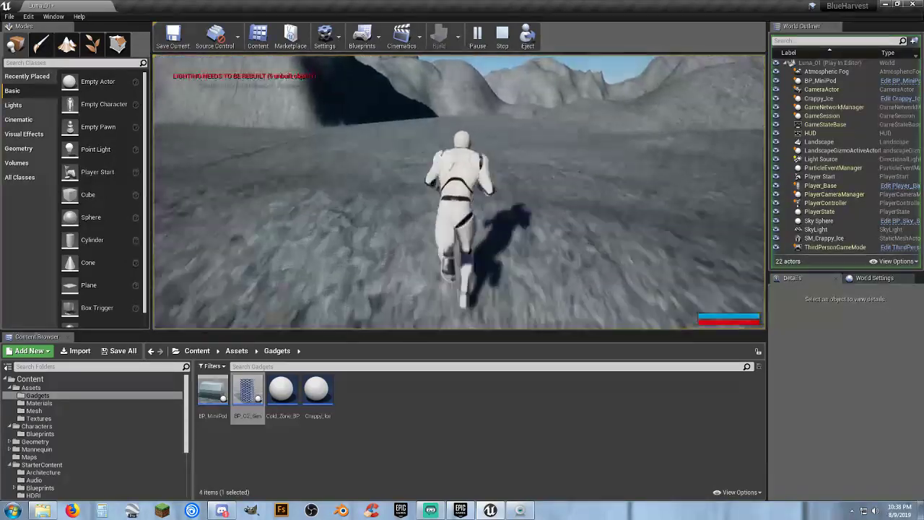
{"action": "key", "text": "w"}
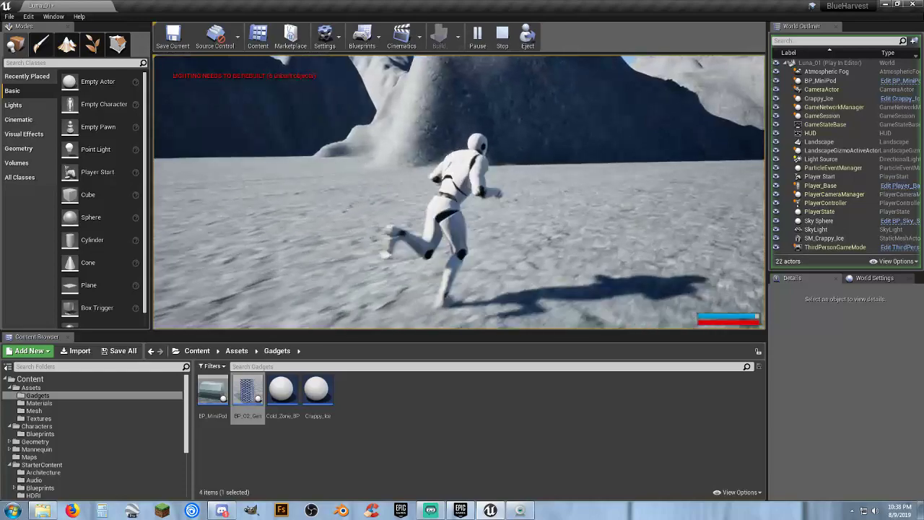
{"action": "key", "text": "w"}
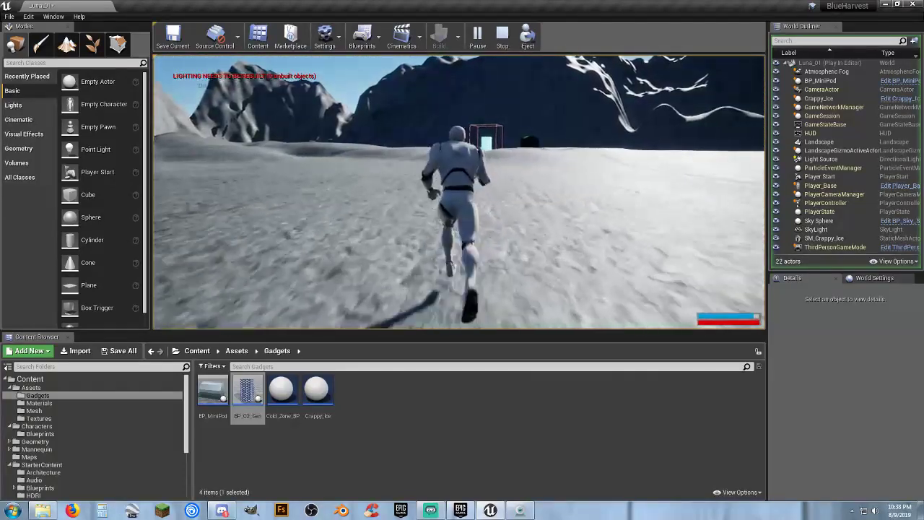
{"action": "key", "text": "w"}
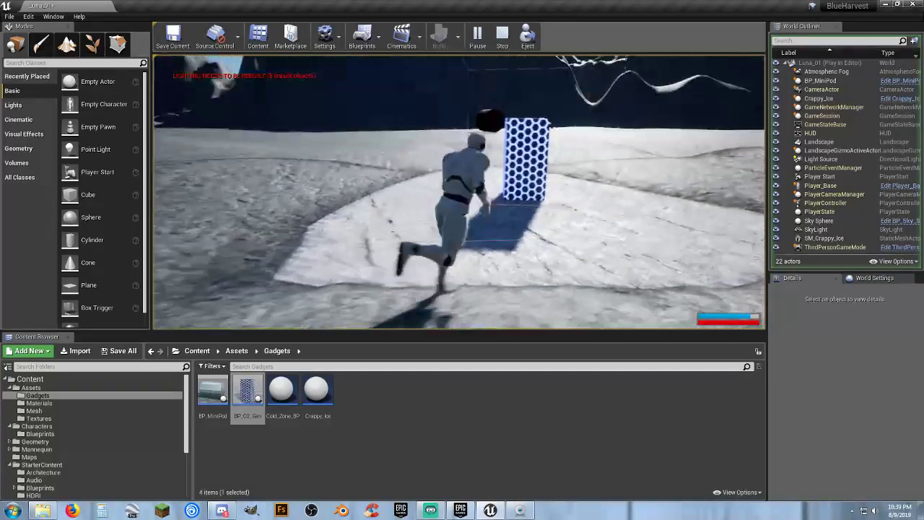
Run the character into the mini pod and back out to test its oxygen zone.
{"action": "key", "text": "w"}
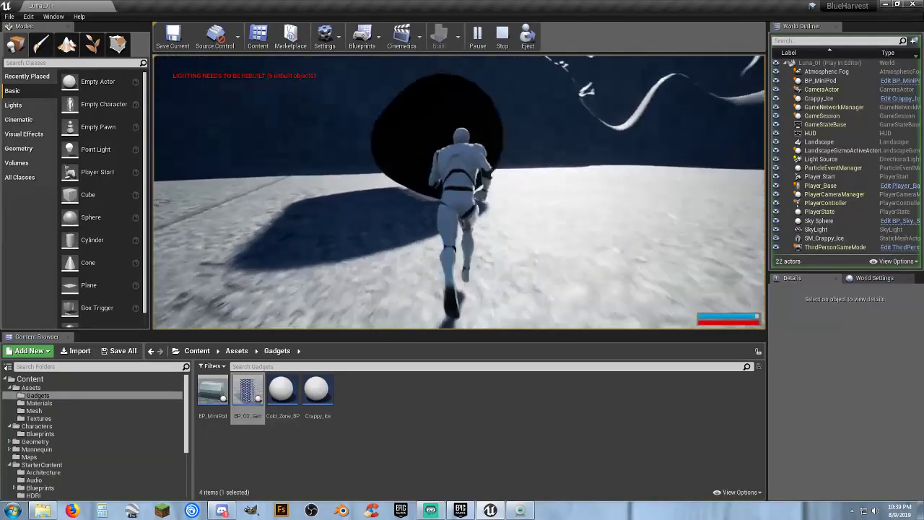
{"action": "key", "text": "a"}
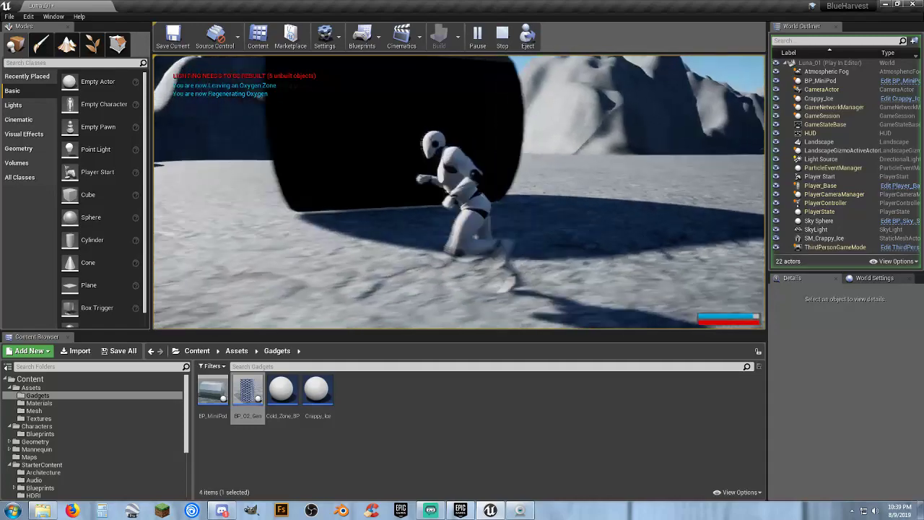
{"action": "key", "text": "w"}
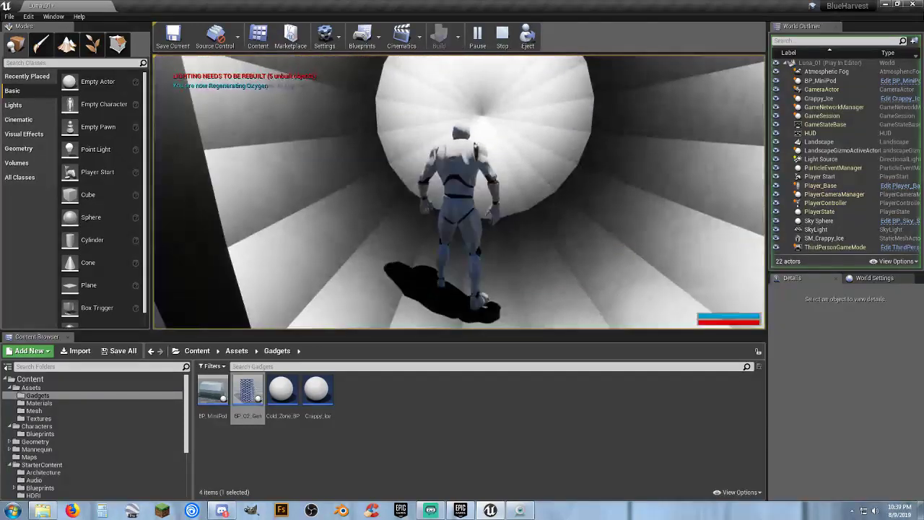
{"action": "key", "text": "s"}
{"action": "key", "text": "d"}
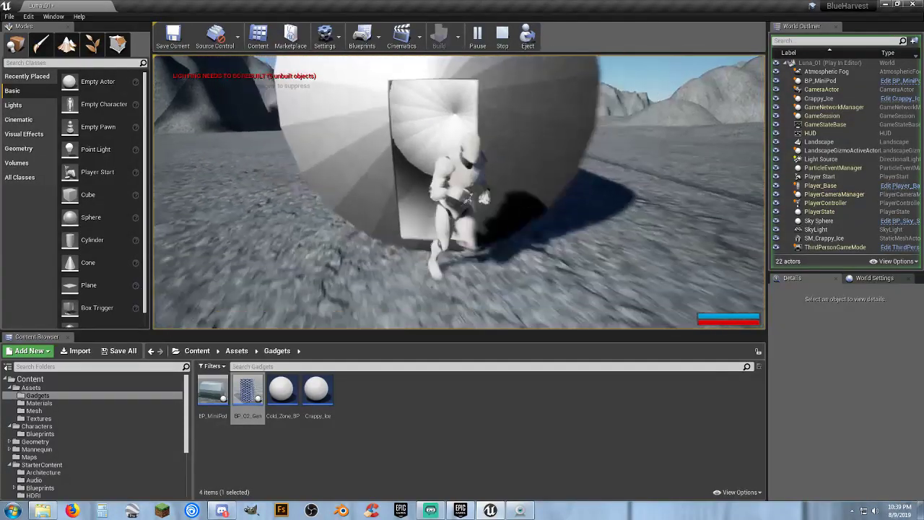
{"action": "key", "text": "w"}
{"action": "key", "text": "w"}
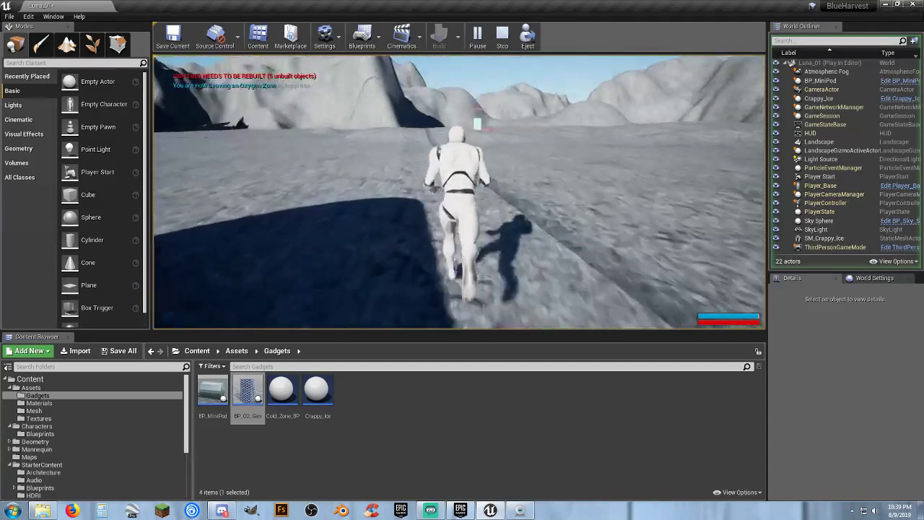
Return the character to the oxygen generator on the ice patch, check around it, and end the play session.
{"action": "key", "text": "w"}
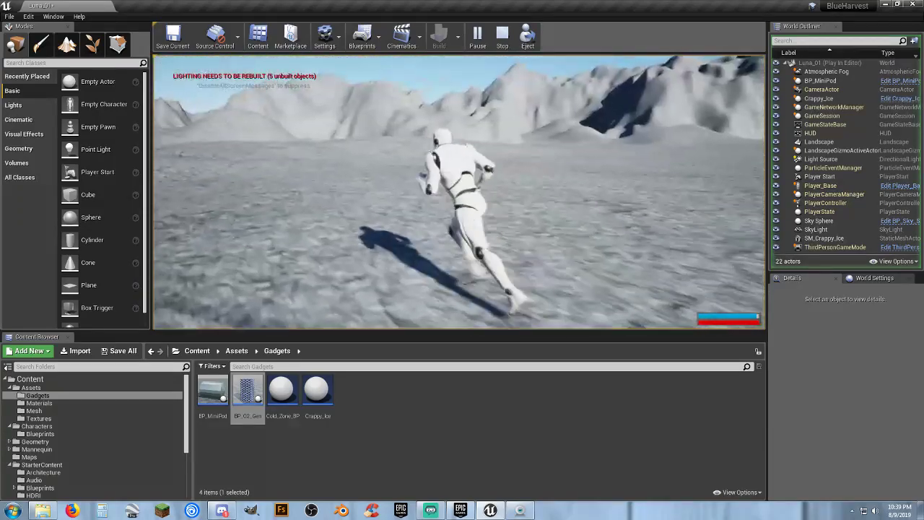
{"action": "key", "text": "w"}
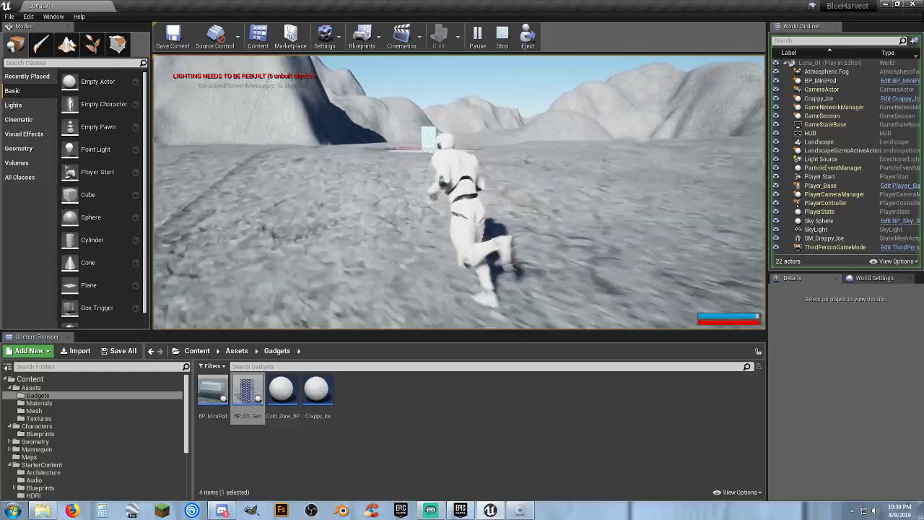
{"action": "key", "text": "w"}
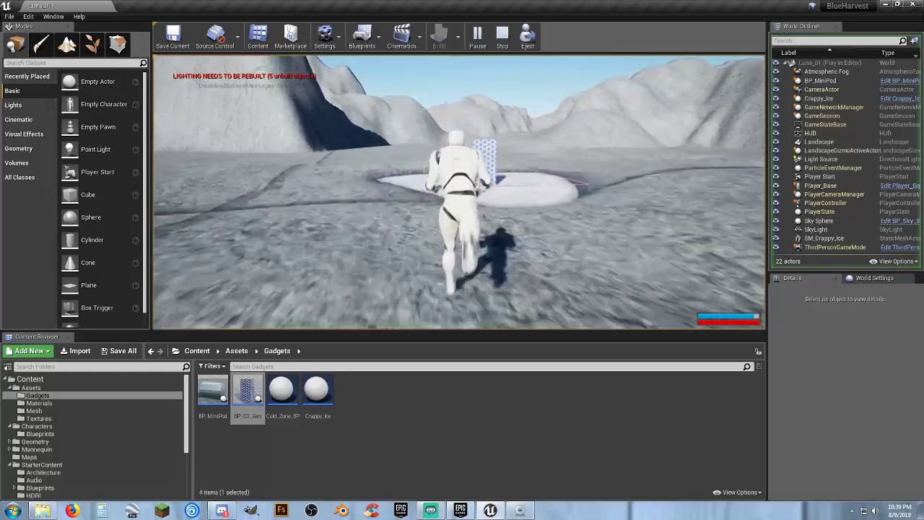
{"action": "key", "text": "w"}
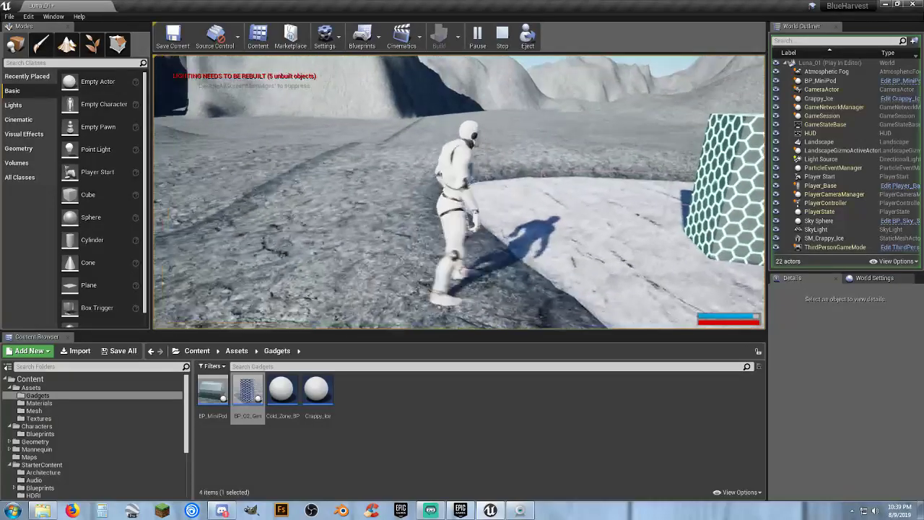
{"action": "key", "text": "w"}
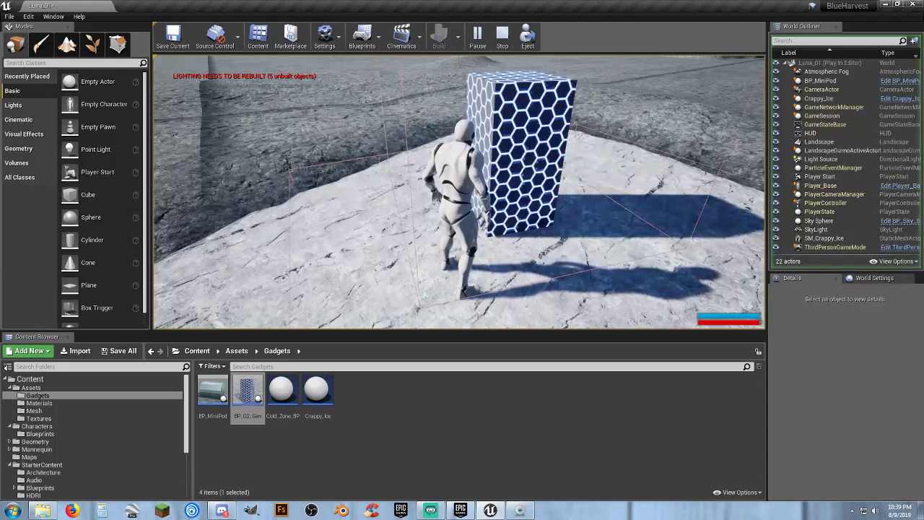
{"action": "key", "text": "w"}
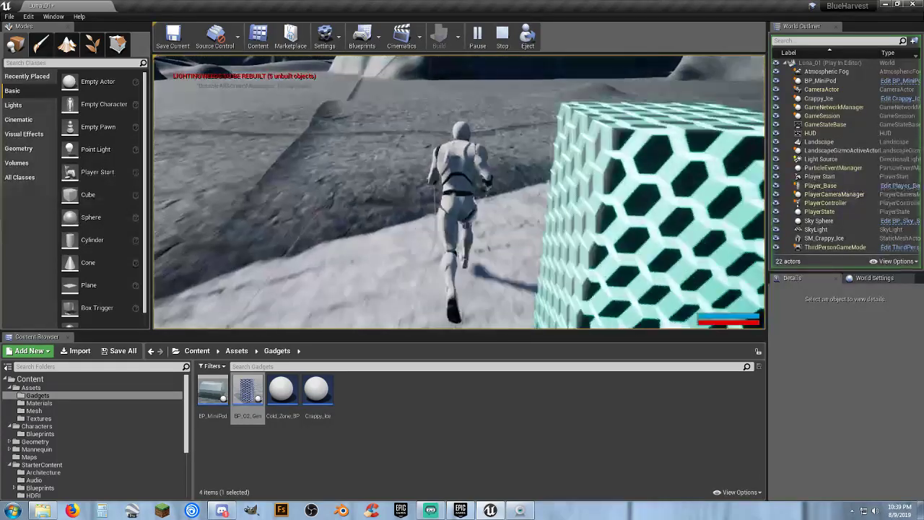
{"action": "key", "text": "Escape"}
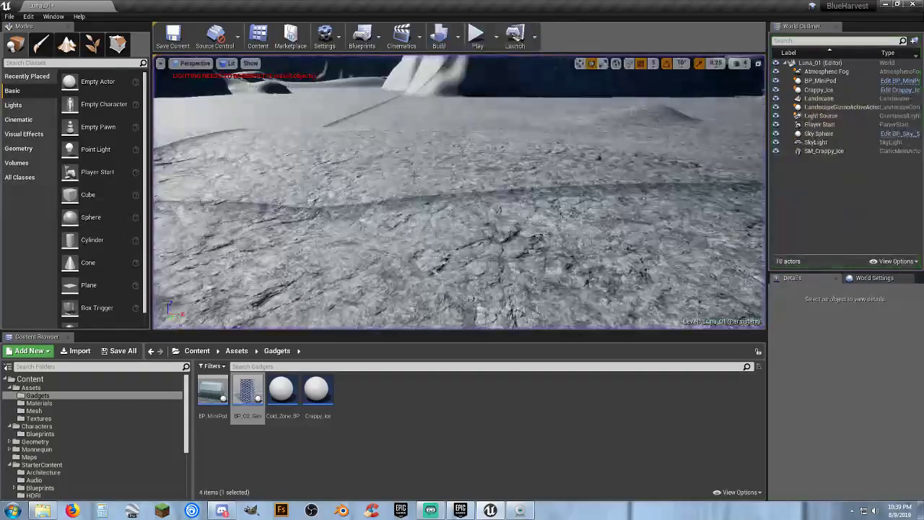
Set the viewport camera speed to 6 for surveying the Luna_01 landscape from high above.
{"action": "right_click_drag", "start_coordinate": [459, 192], "coordinate": [469, 298]}
{"action": "key", "text": "s"}
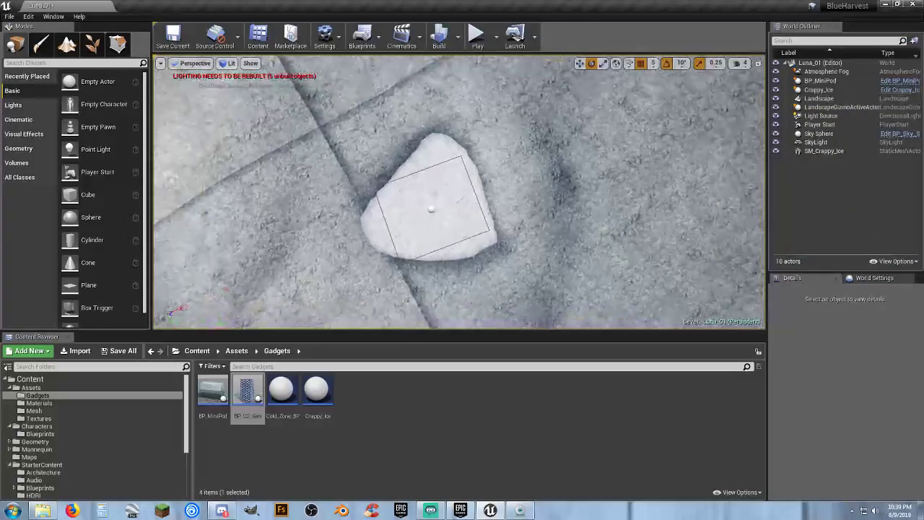
{"action": "left_click", "coordinate": [744, 65]}
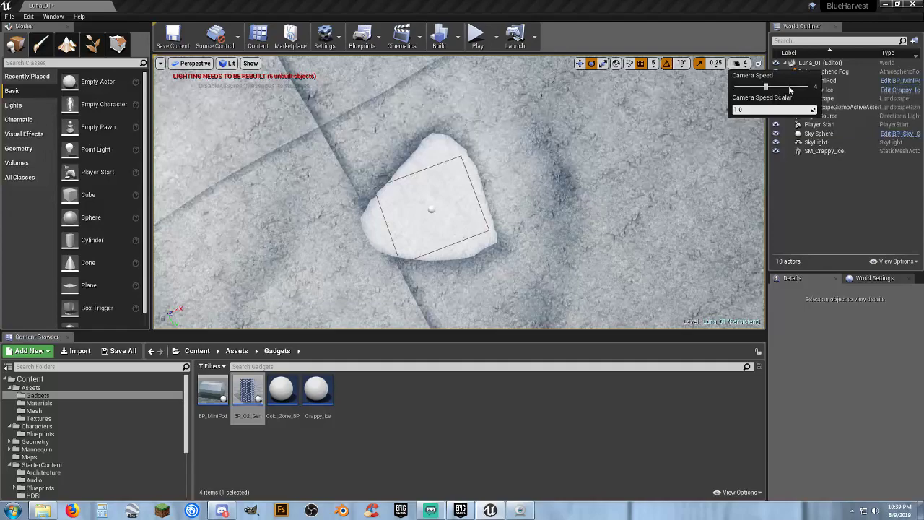
{"action": "left_click", "coordinate": [790, 87]}
{"action": "key", "text": "s"}
{"action": "right_click_drag", "start_coordinate": [621, 166], "coordinate": [581, 160]}
{"action": "key", "text": "s"}
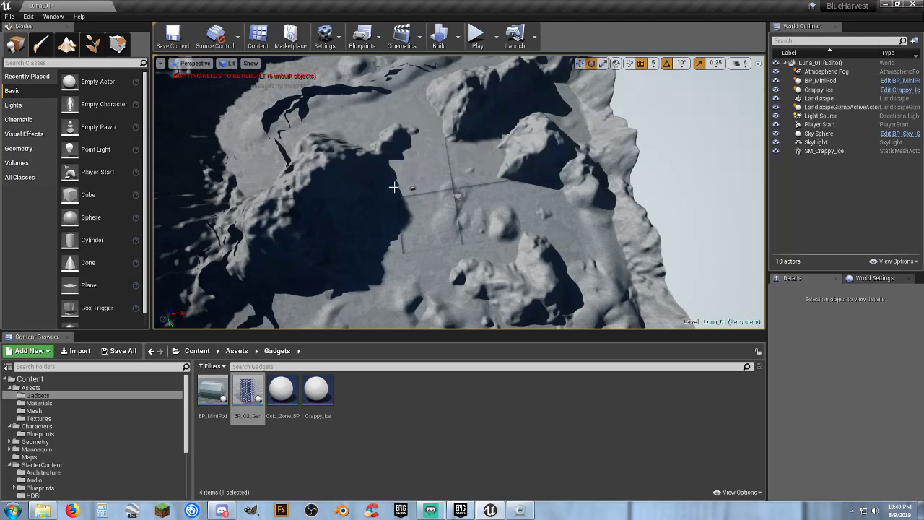
Examine the layout of craters, mountains and paths across the whole Luna_01 landscape from several overhead angles.
{"action": "right_click_drag", "start_coordinate": [463, 198], "coordinate": [441, 200]}
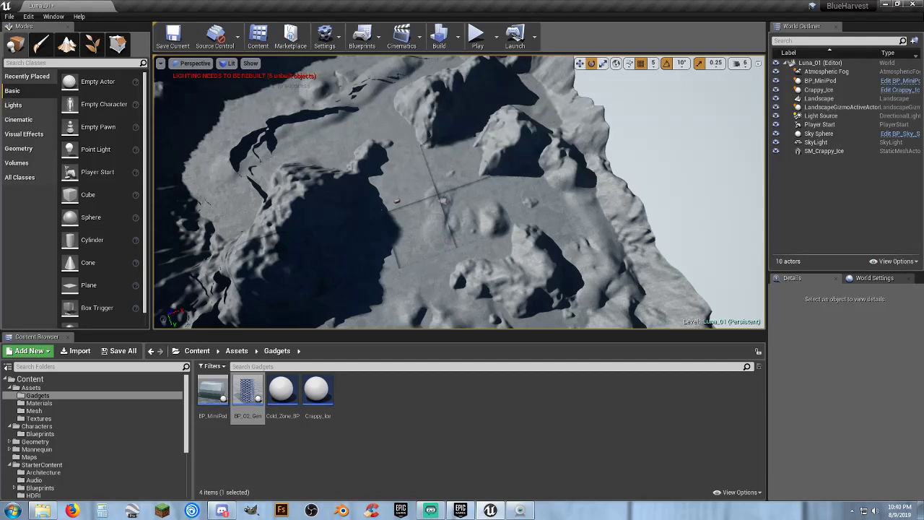
{"action": "right_click_drag", "start_coordinate": [518, 121], "coordinate": [502, 141]}
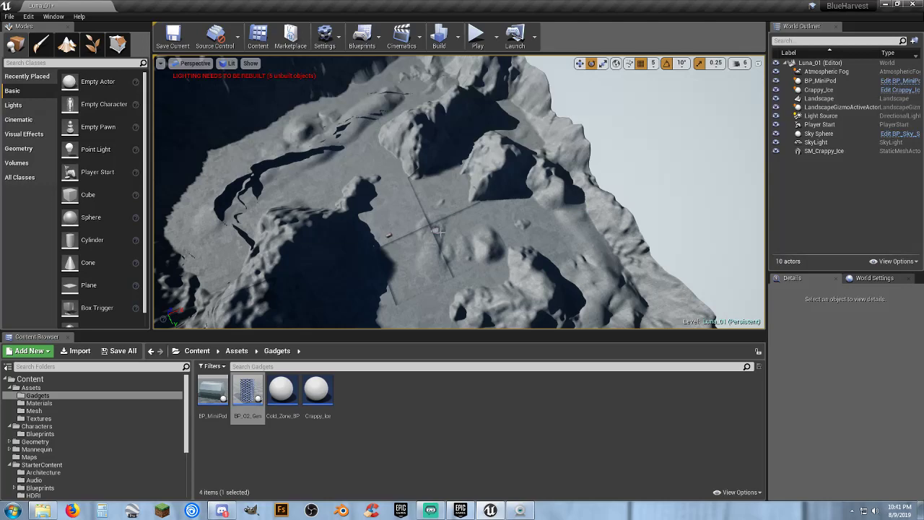
{"action": "right_click_drag", "start_coordinate": [445, 219], "coordinate": [434, 201]}
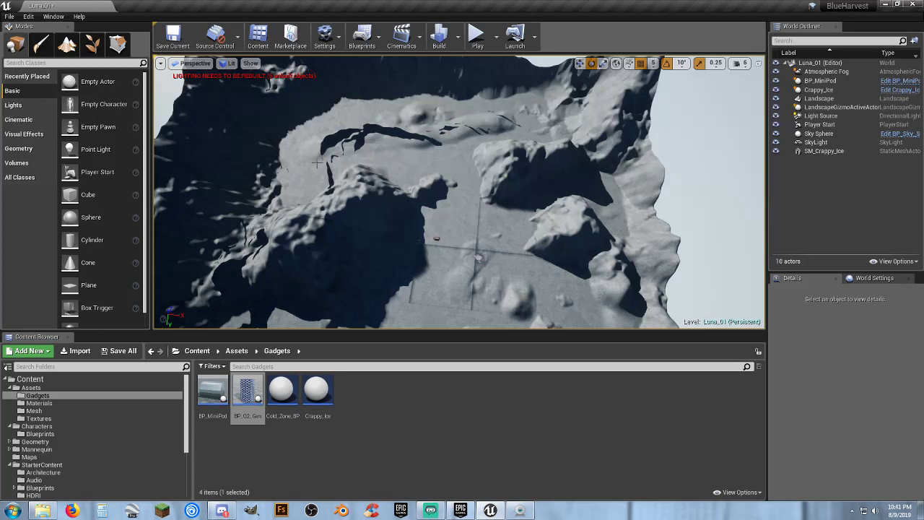
{"action": "right_click_drag", "start_coordinate": [467, 208], "coordinate": [614, 249]}
{"action": "right_click_drag", "start_coordinate": [467, 238], "coordinate": [468, 209]}
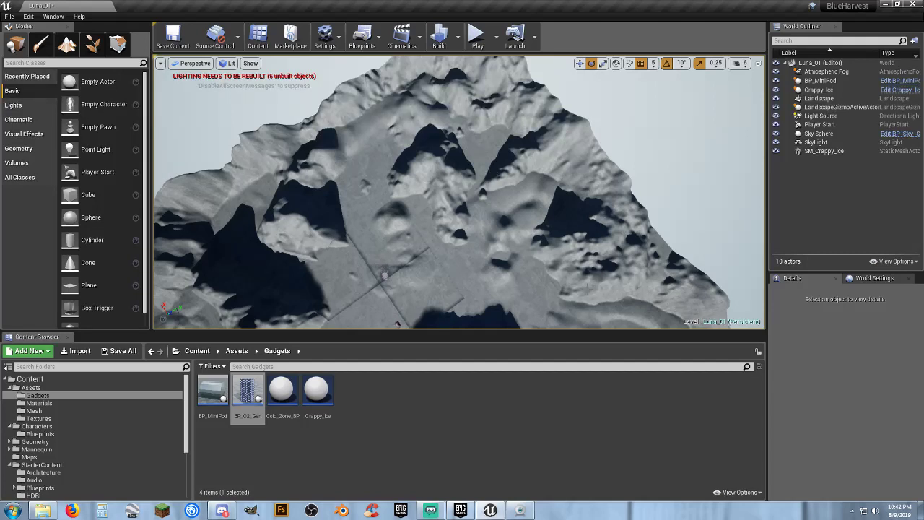
{"action": "left_click_drag", "start_coordinate": [376, 268], "coordinate": [281, 177]}
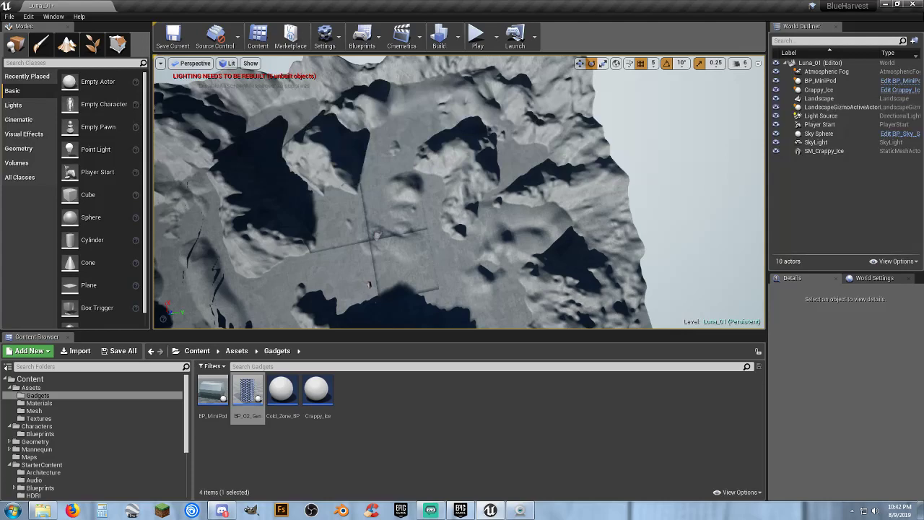
{"action": "right_click_drag", "start_coordinate": [375, 175], "coordinate": [407, 173]}
{"action": "right_click_drag", "start_coordinate": [382, 207], "coordinate": [415, 187]}
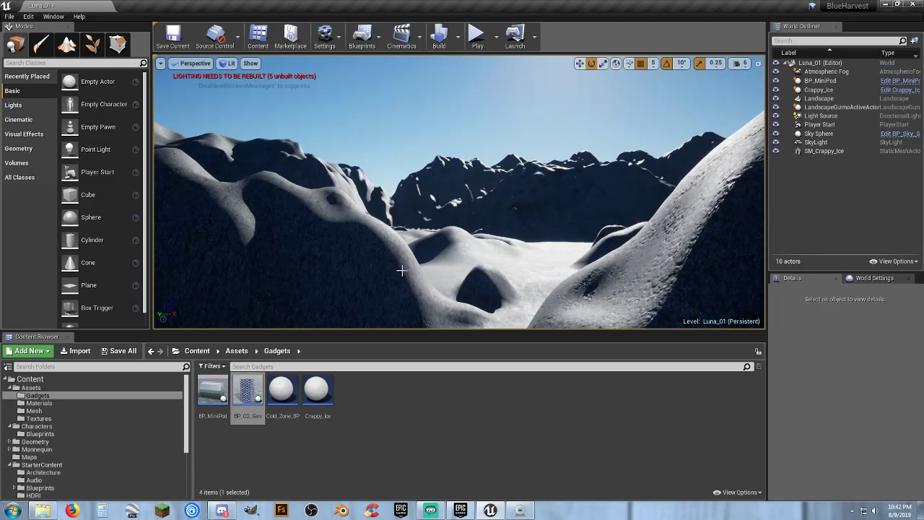
Inspect the valleys, the mini pod area and the shaded hills of the landscape at close range.
{"action": "mouse_move", "coordinate": [475, 271]}
{"action": "right_mouse_down"}
{"action": "mouse_move", "coordinate": [475, 249]}
{"action": "mouse_move", "coordinate": [393, 317]}
{"action": "mouse_move", "coordinate": [475, 270]}
{"action": "right_mouse_up"}
{"action": "key", "text": "w"}
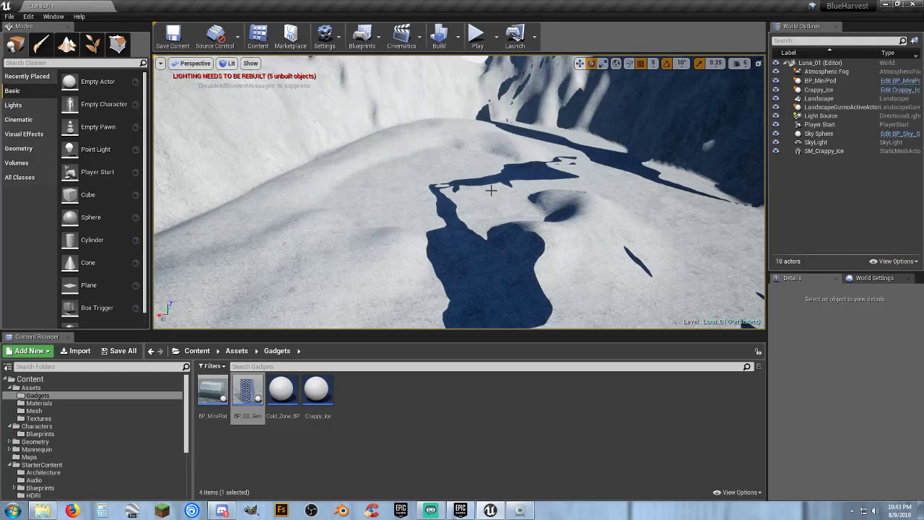
{"action": "right_click_drag", "start_coordinate": [494, 200], "coordinate": [361, 305]}
{"action": "key", "text": "w"}
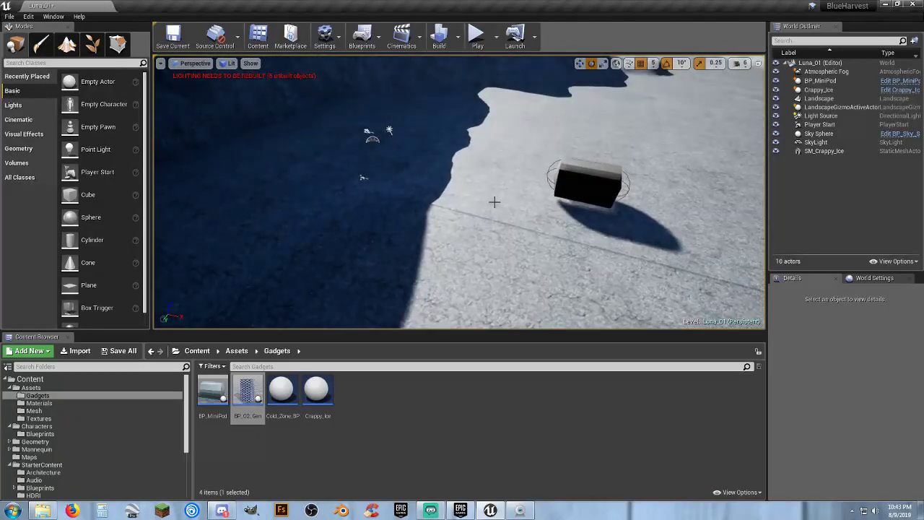
{"action": "right_click_drag", "start_coordinate": [495, 202], "coordinate": [278, 108]}
{"action": "key", "text": "w"}
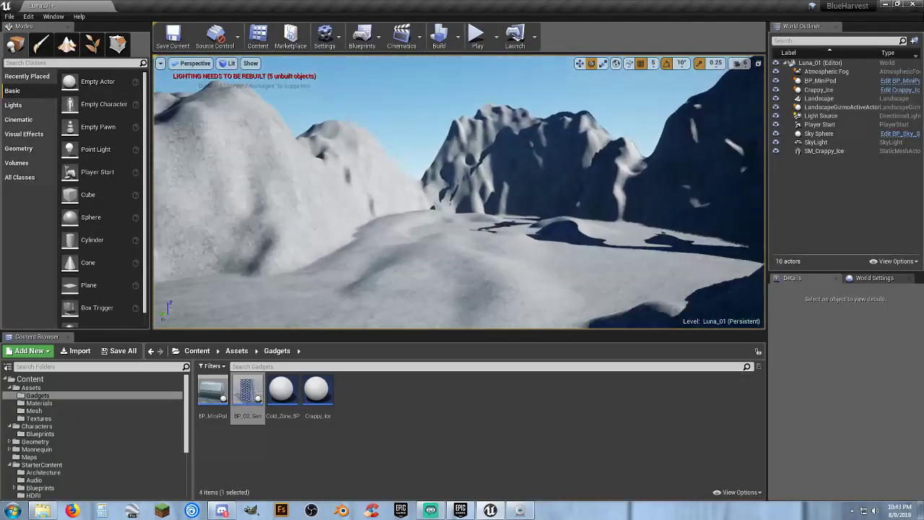
{"action": "right_click_drag", "start_coordinate": [495, 173], "coordinate": [493, 201]}
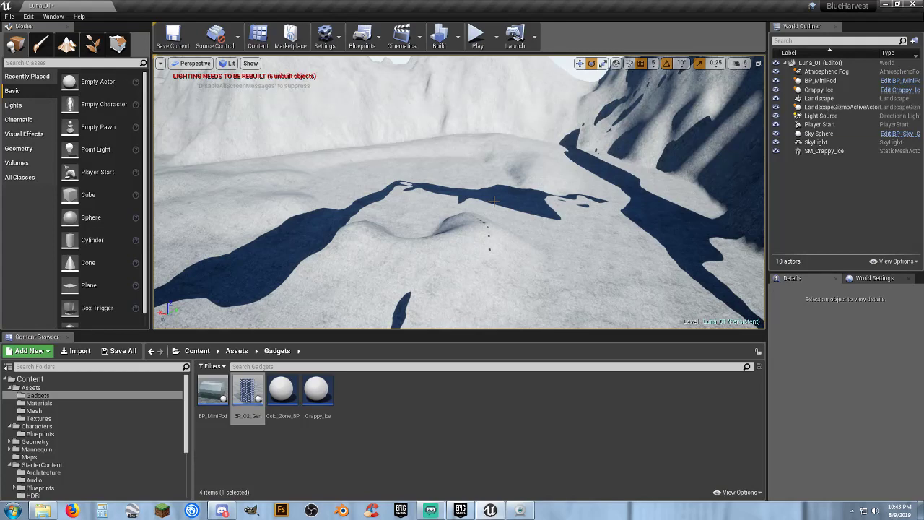
Start a new play session and run the character from the start point into the mini pod and back outside.
{"action": "left_click", "coordinate": [476, 35]}
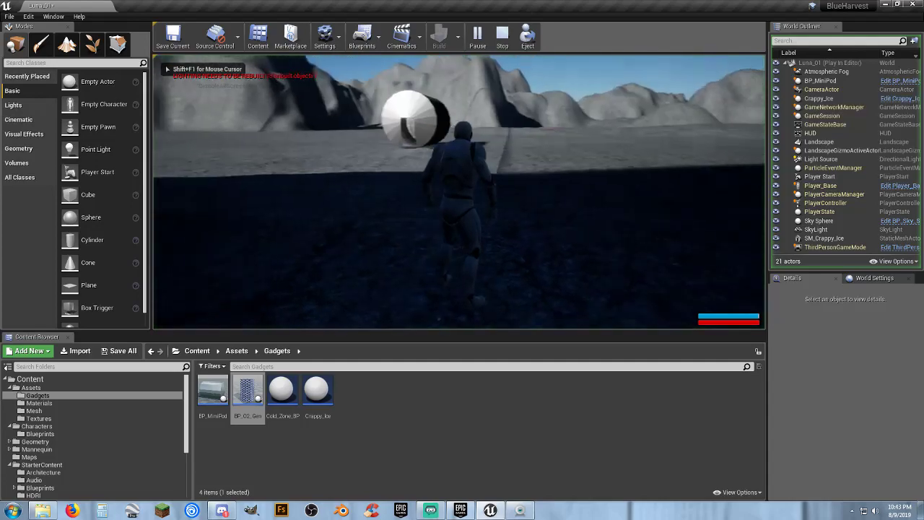
{"action": "key", "text": "w"}
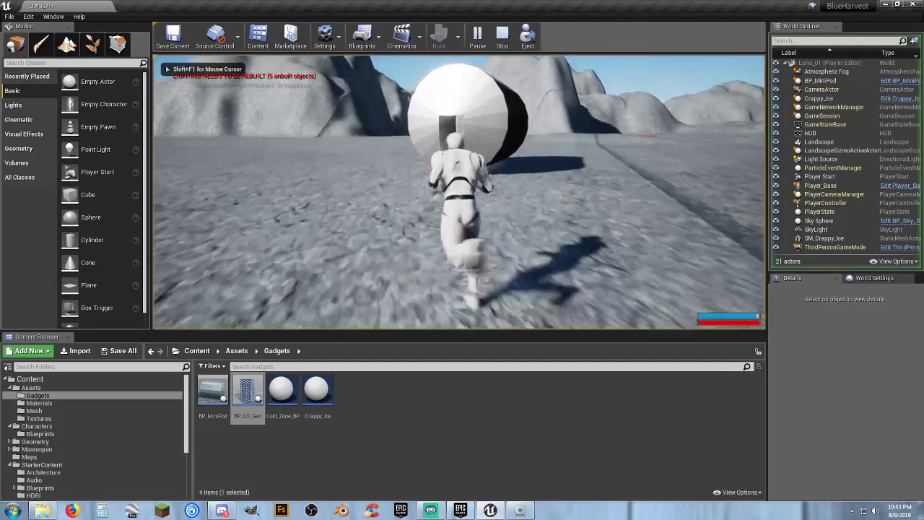
{"action": "key", "text": "w"}
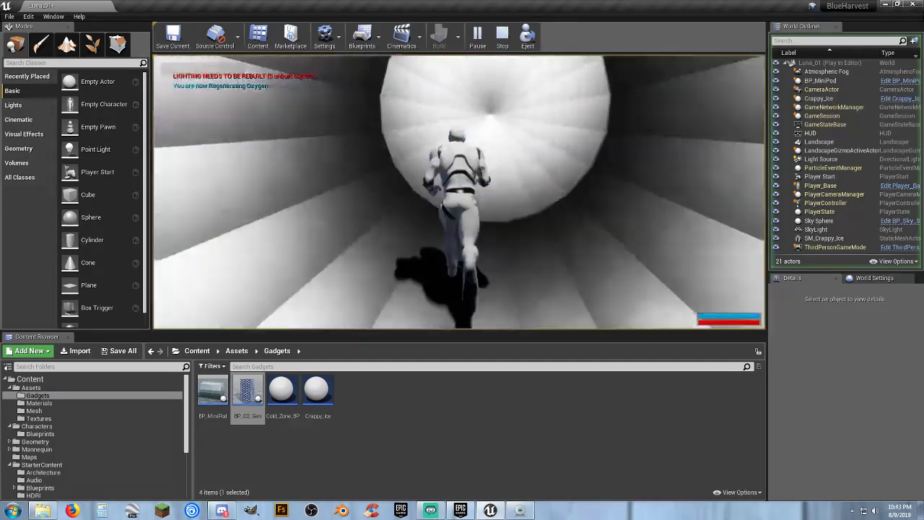
{"action": "key", "text": "s"}
{"action": "key", "text": "w"}
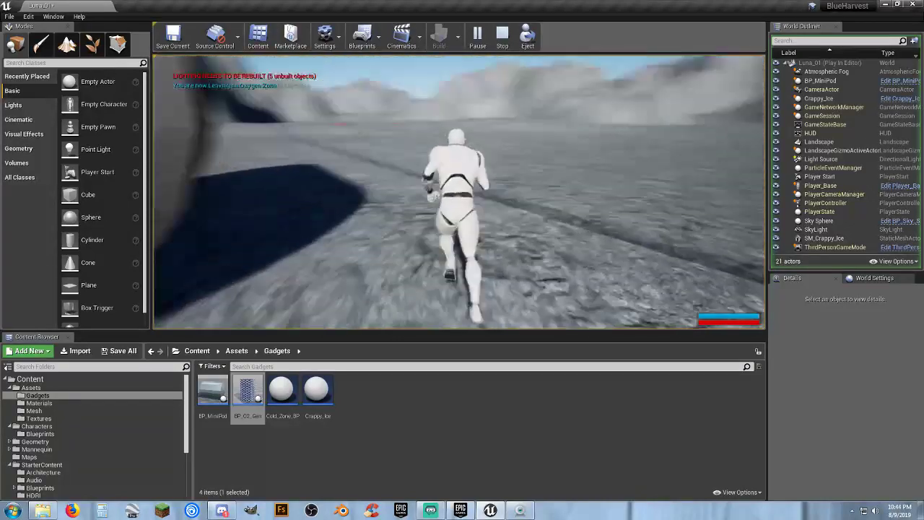
Run the character away from the mini pod across the open plain and shaded slope onto the small rocky mound.
{"action": "key", "text": "w"}
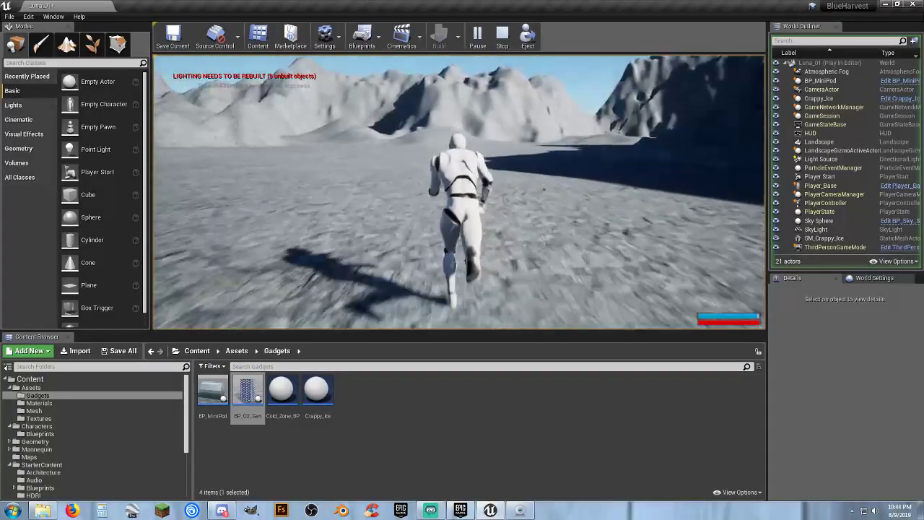
{"action": "key", "text": "w"}
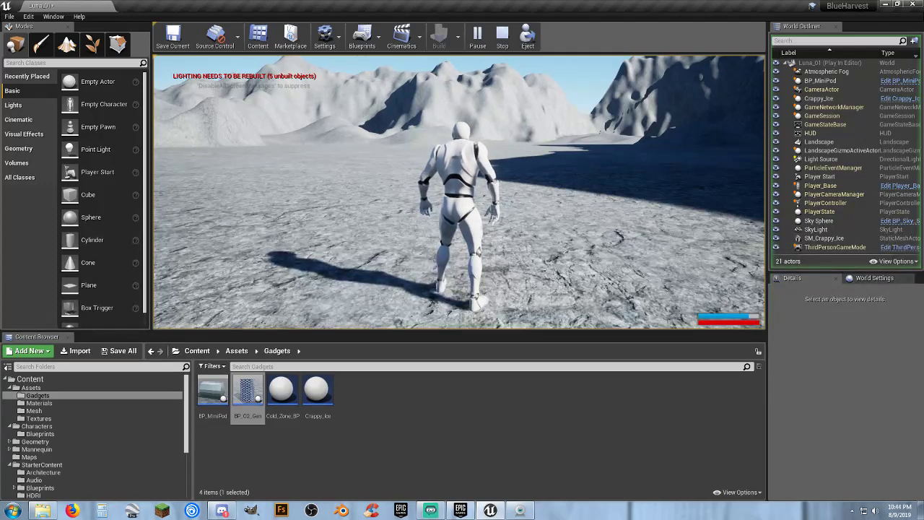
{"action": "key", "text": "w"}
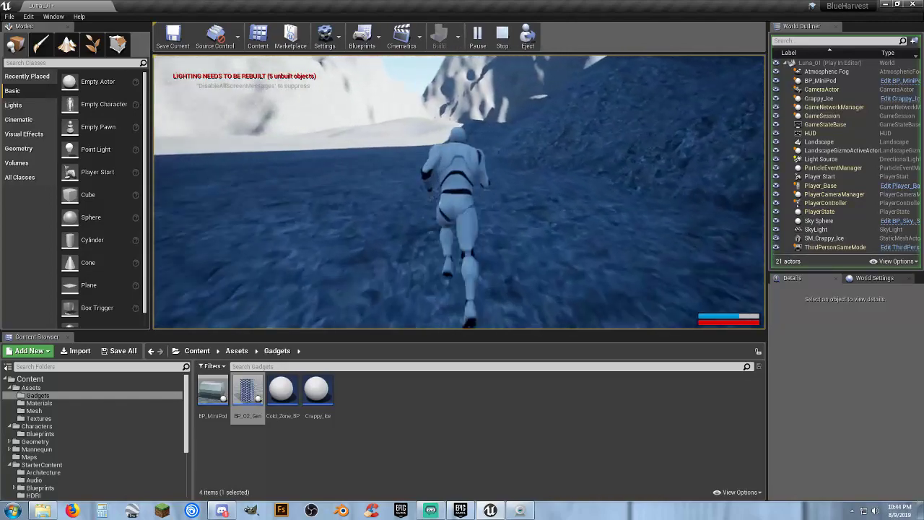
{"action": "key", "text": "w"}
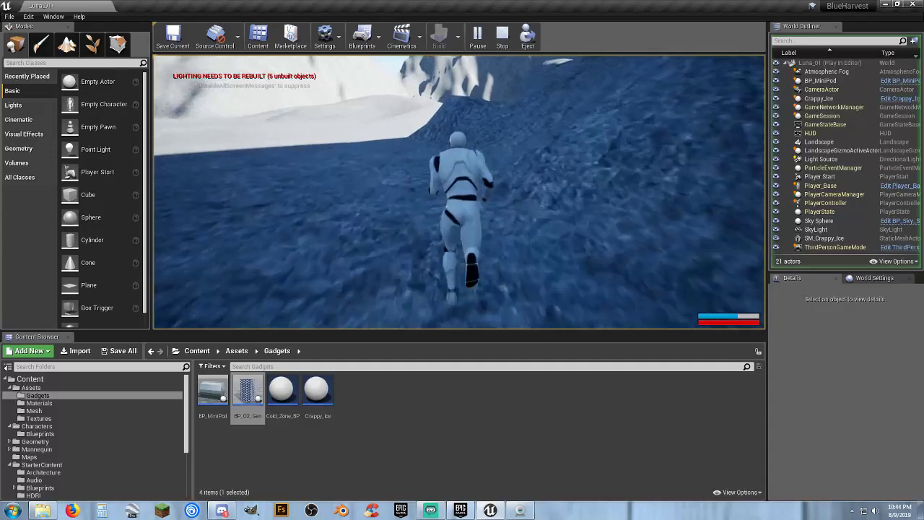
{"action": "key", "text": "w"}
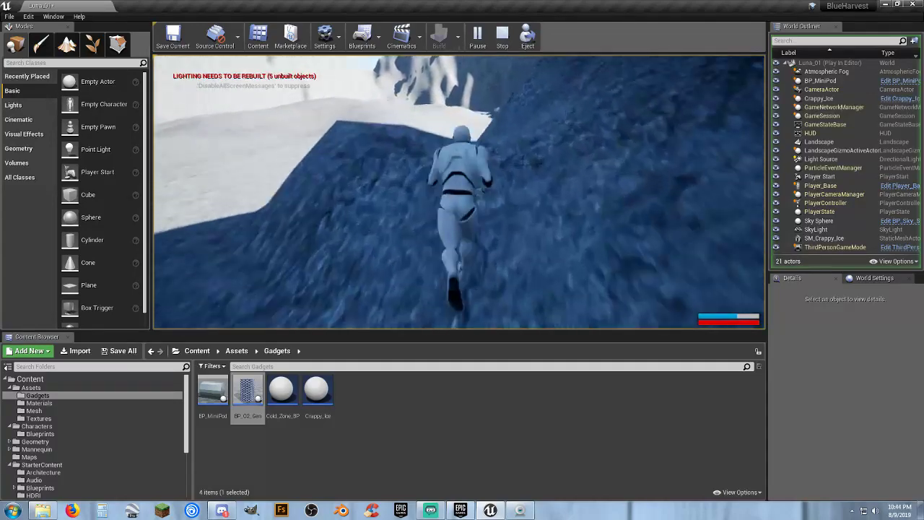
{"action": "key", "text": "w"}
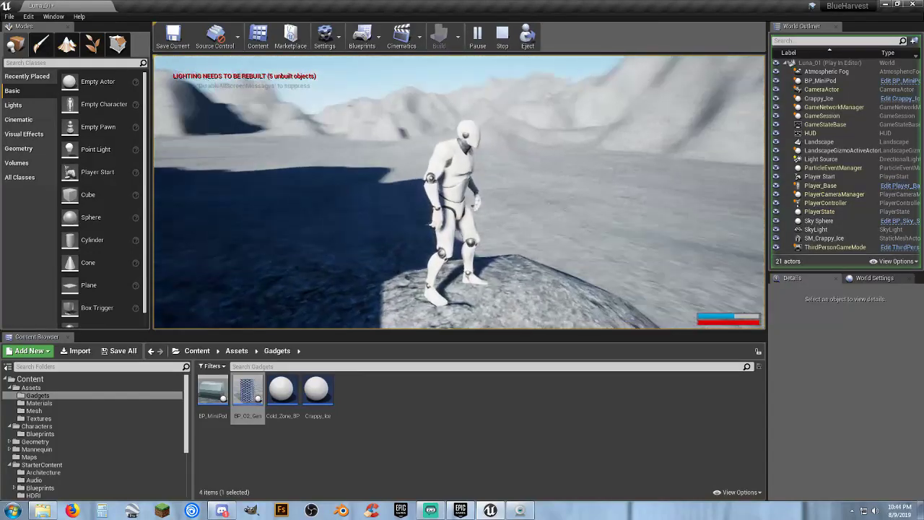
{"action": "key", "text": "w"}
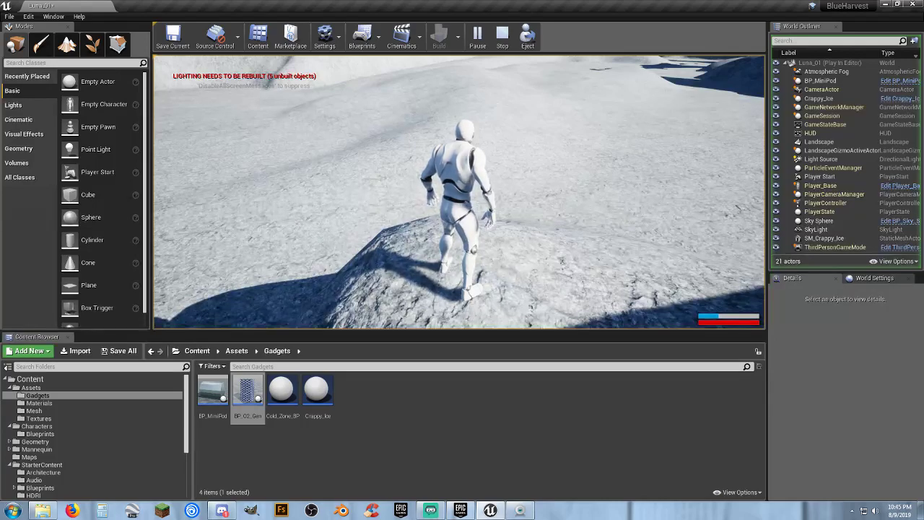
Run the character from the mound across the bright plain toward the far hills, and end the play session.
{"action": "key", "text": "w"}
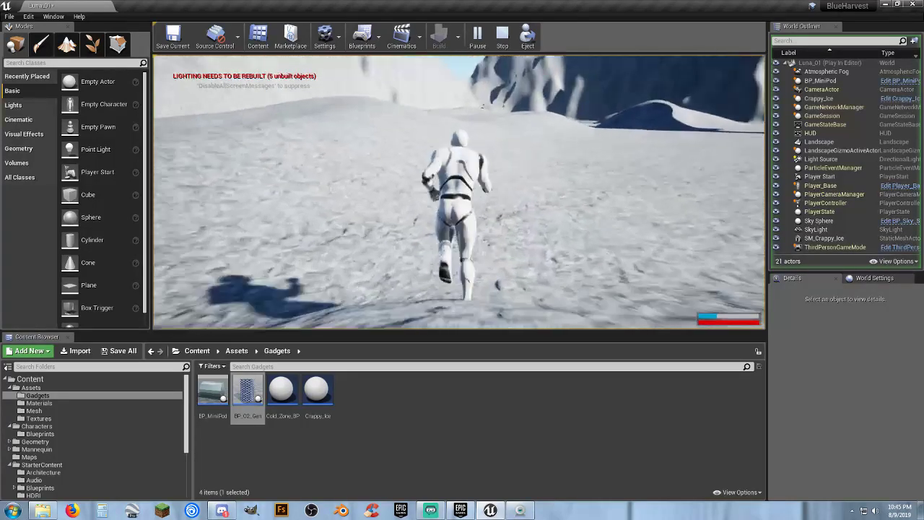
{"action": "key", "text": "w"}
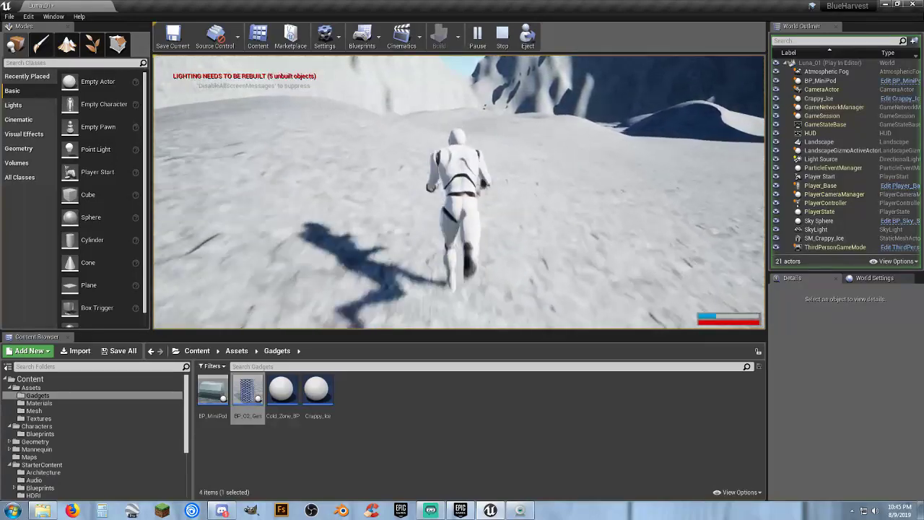
{"action": "key", "text": "w"}
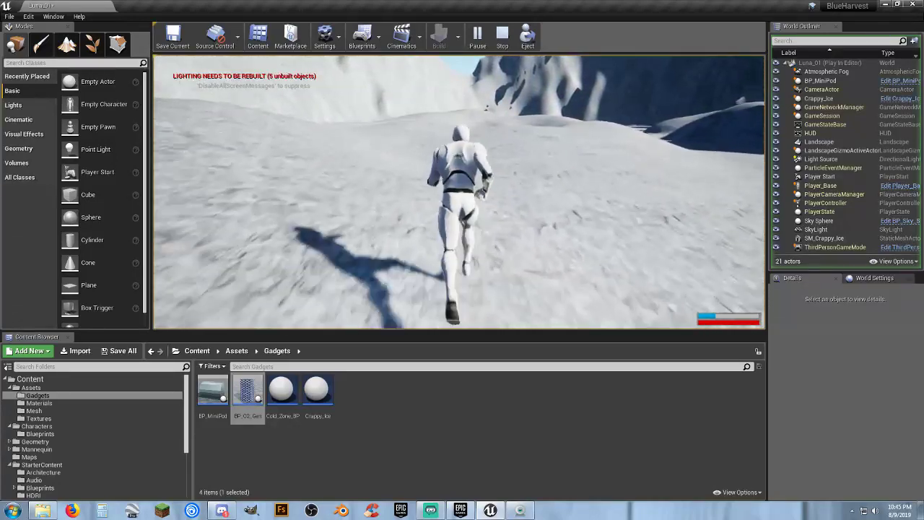
{"action": "key", "text": "w"}
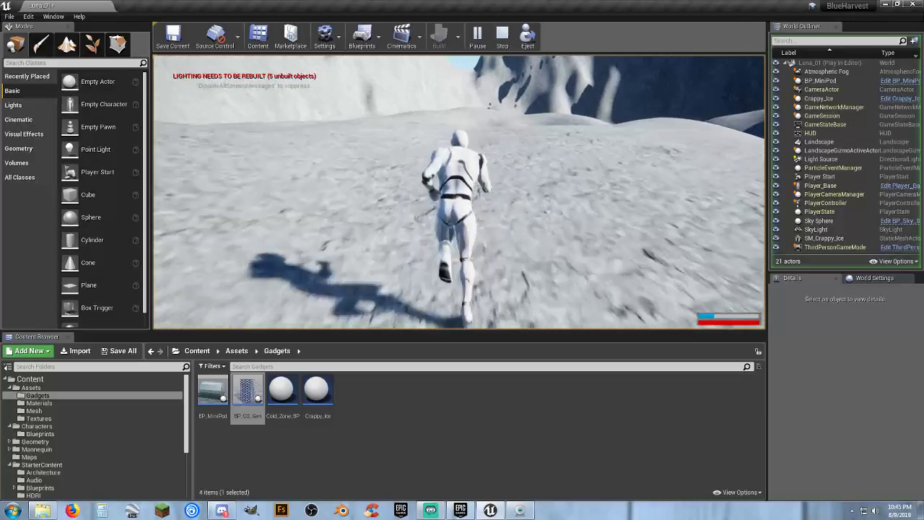
{"action": "key", "text": "w"}
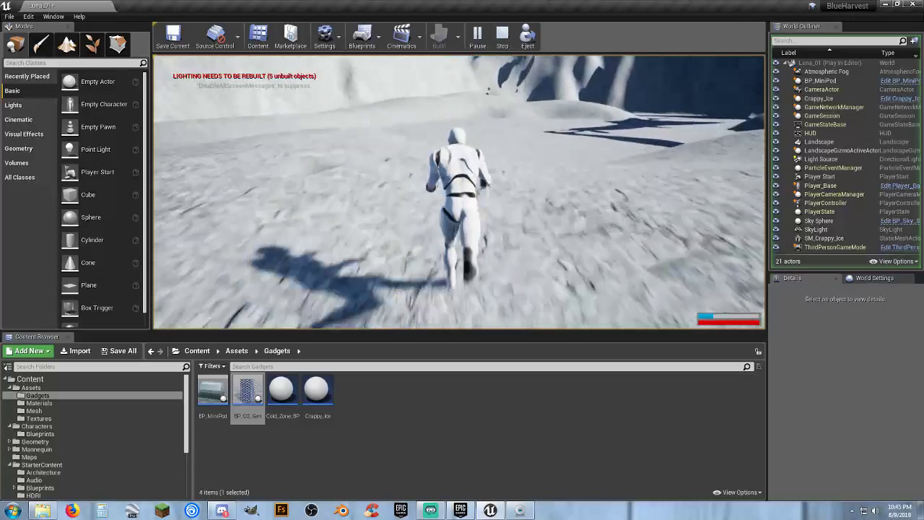
{"action": "key", "text": "w"}
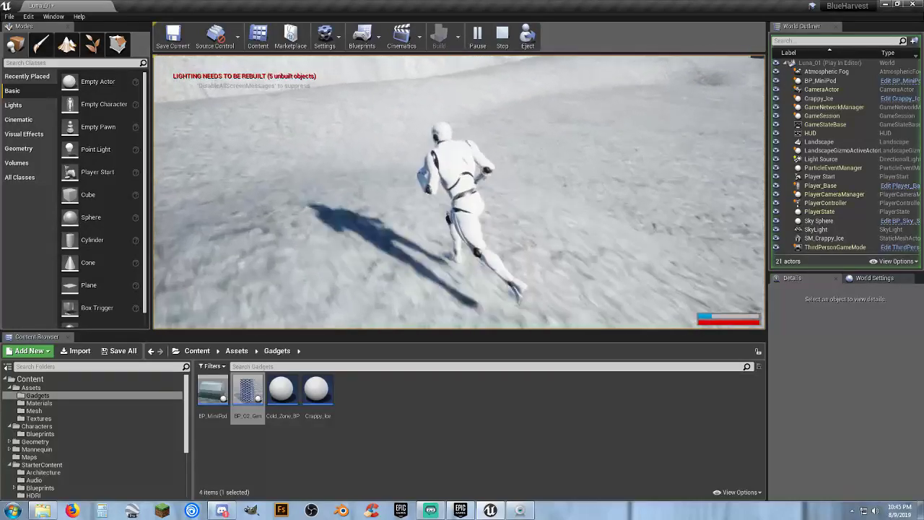
{"action": "key", "text": "w"}
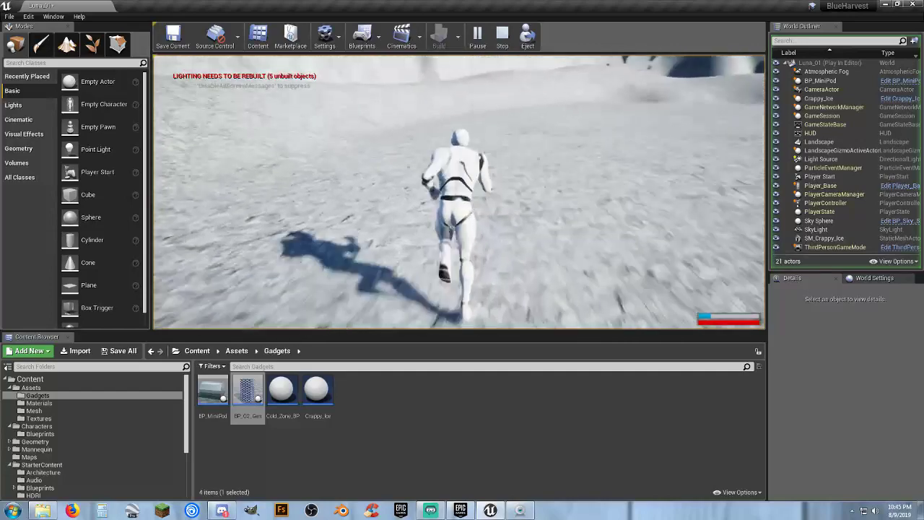
{"action": "key", "text": "w"}
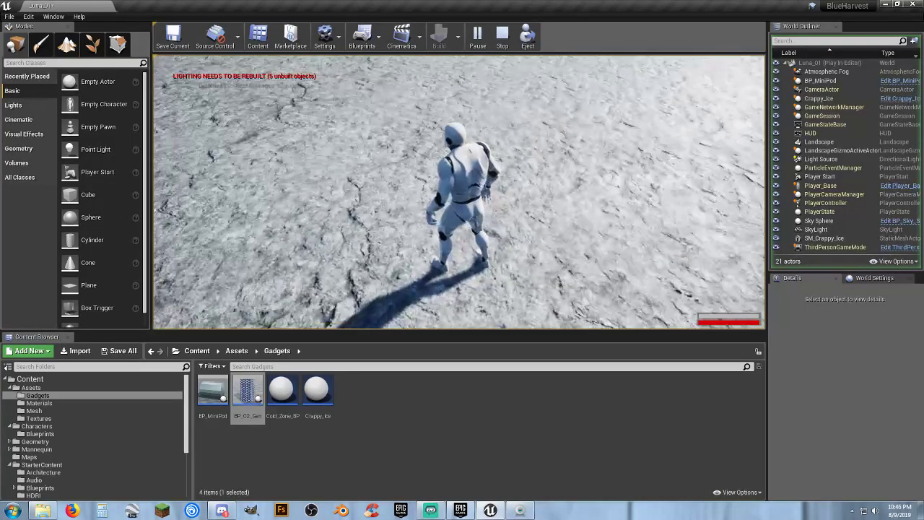
{"action": "key", "text": "Escape"}
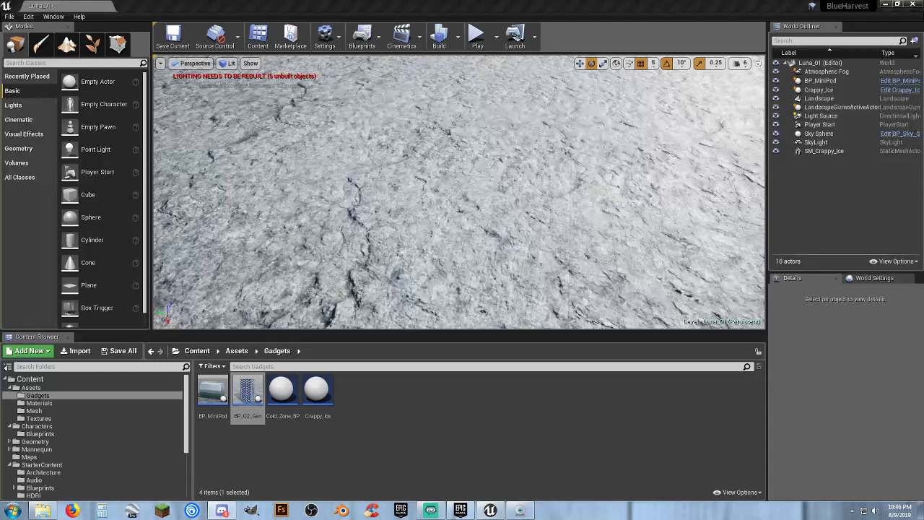
Examine the terrain around the mini pod and the white ice patch from above and at close range.
{"action": "left_click", "coordinate": [649, 444]}
{"action": "right_click_drag", "start_coordinate": [532, 310], "coordinate": [498, 203]}
{"action": "right_click_drag", "start_coordinate": [437, 179], "coordinate": [521, 155]}
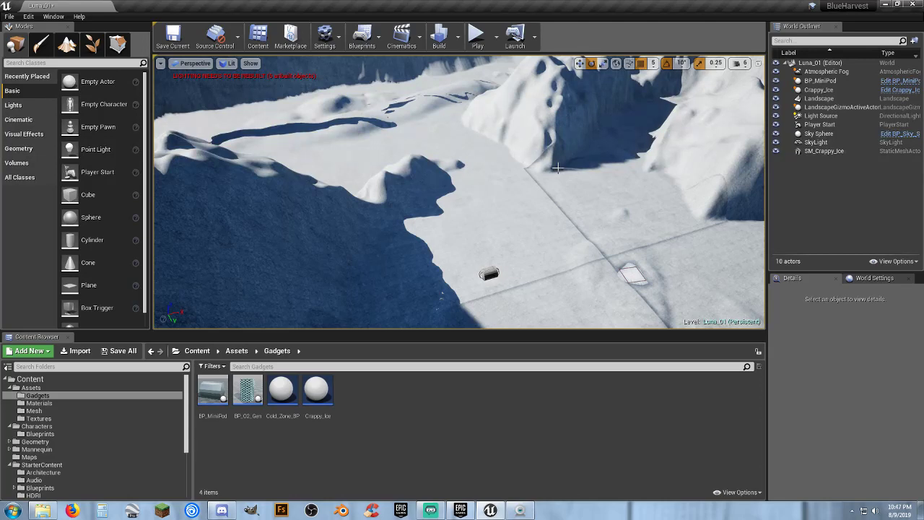
{"action": "right_click_drag", "start_coordinate": [557, 171], "coordinate": [685, 155]}
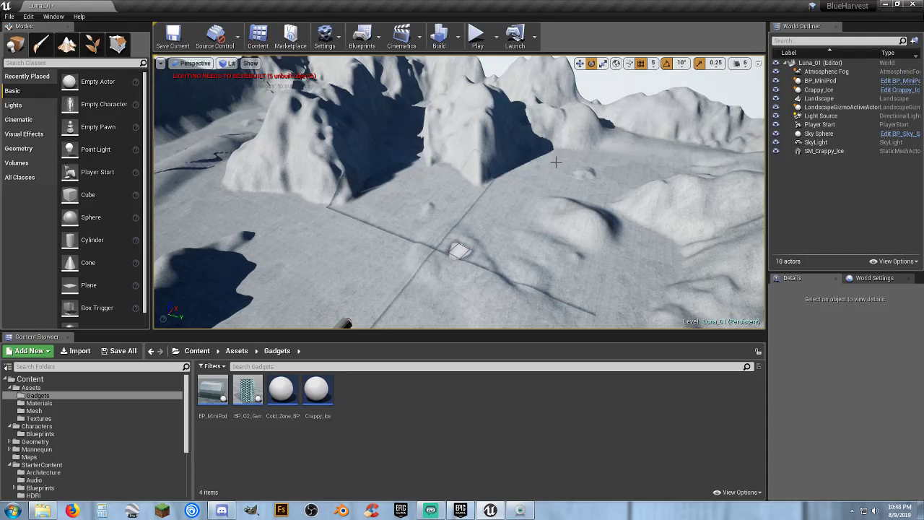
{"action": "key", "text": "w"}
{"action": "right_click_drag", "start_coordinate": [526, 219], "coordinate": [426, 264]}
{"action": "key", "text": "d"}
{"action": "key", "text": "w"}
{"action": "key", "text": "s"}
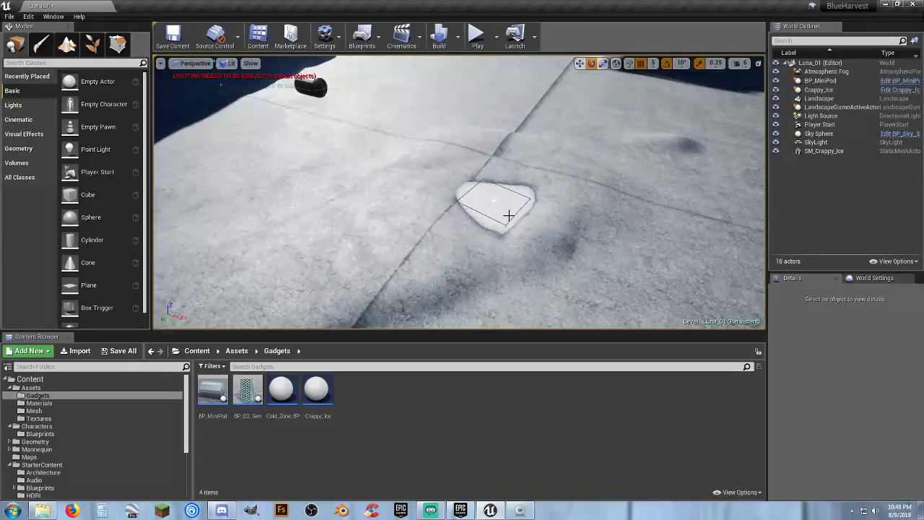
{"action": "right_click_drag", "start_coordinate": [575, 192], "coordinate": [447, 160]}
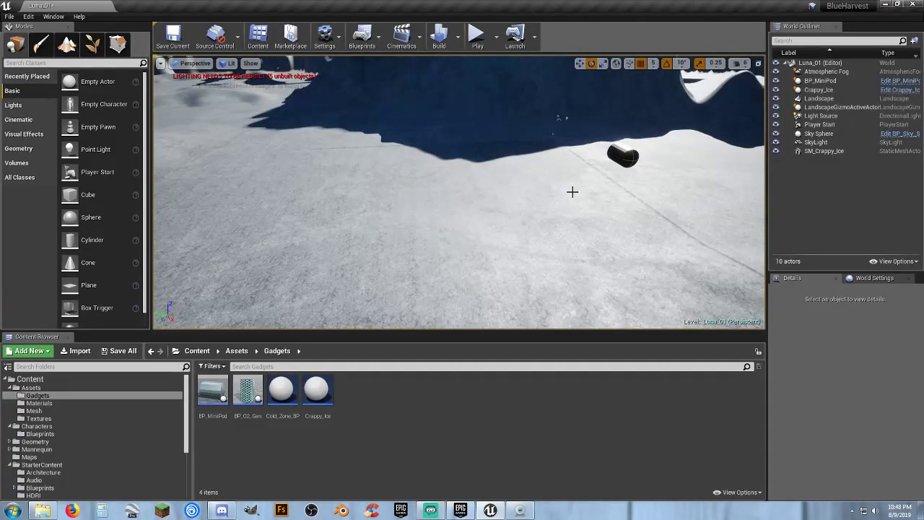
{"action": "right_click_drag", "start_coordinate": [572, 191], "coordinate": [606, 206]}
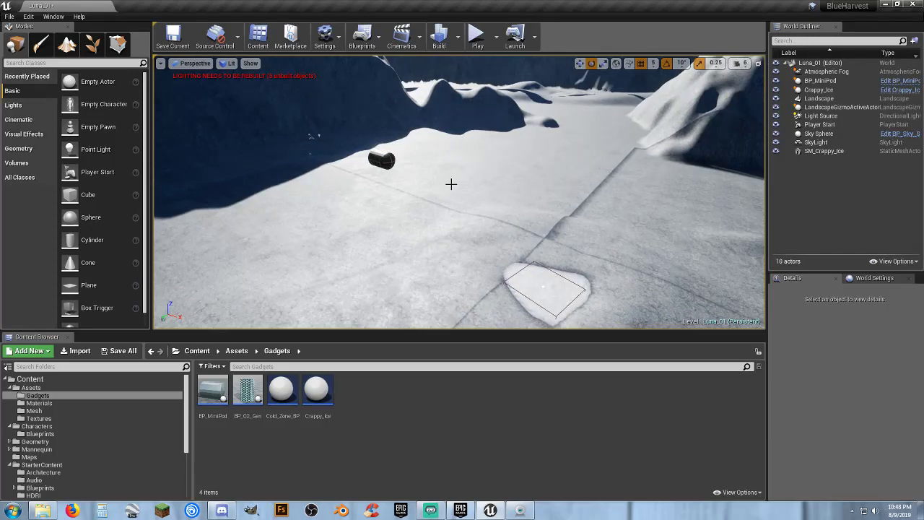
Playtest the run from the start point to the white ice patch and end the session.
{"action": "left_click", "coordinate": [476, 34]}
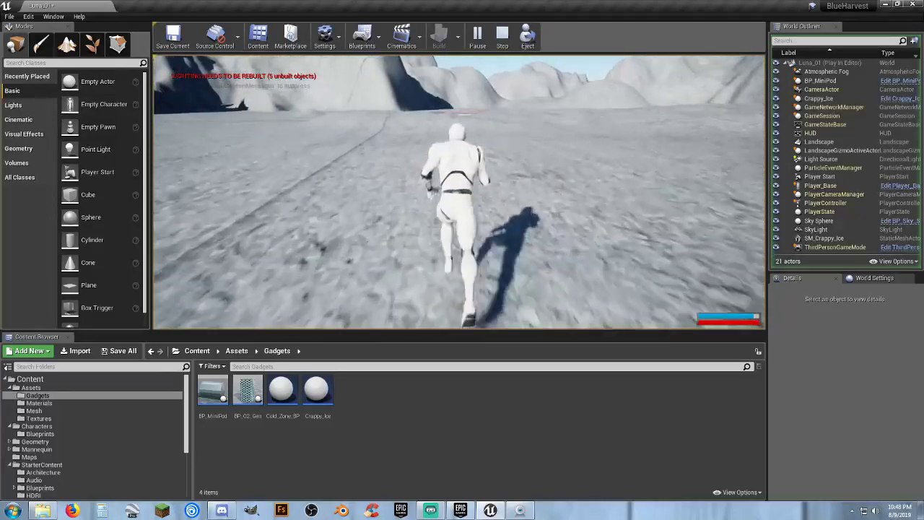
{"action": "key", "text": "w"}
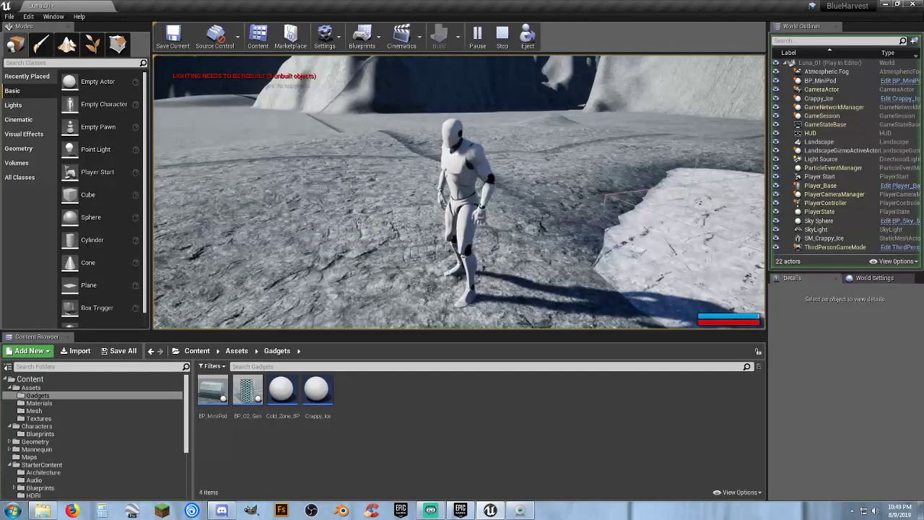
{"action": "key", "text": "Escape"}
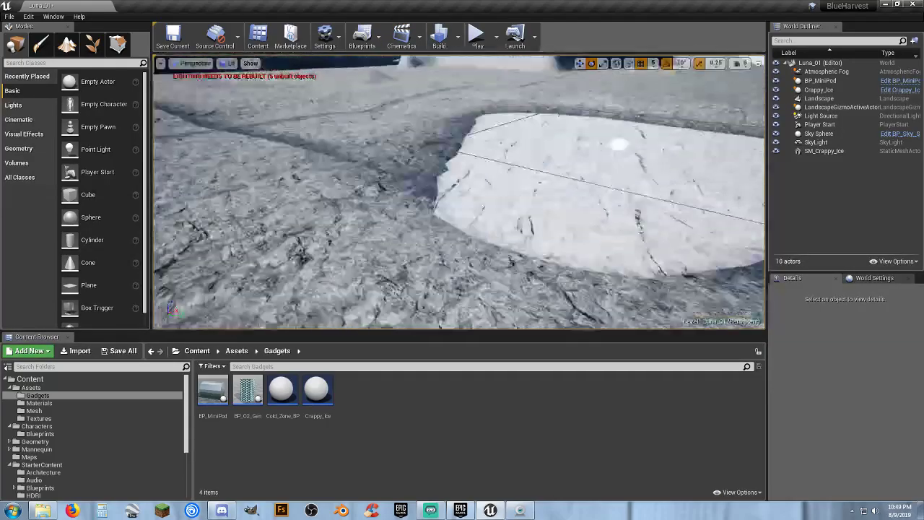
Place an SM_Crappy_Ice mesh on the raised ground beside the long shadow and raise it to Z 30.
{"action": "right_click_drag", "start_coordinate": [459, 191], "coordinate": [649, 191]}
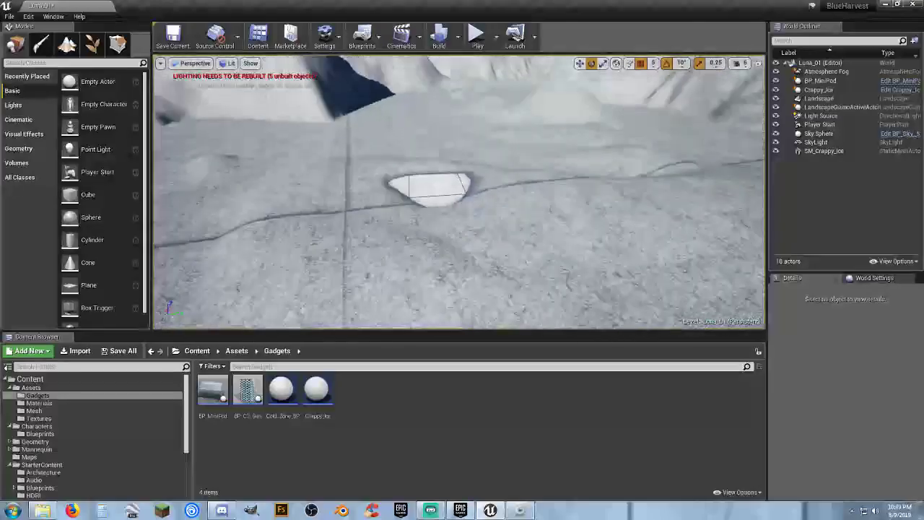
{"action": "right_click_drag", "start_coordinate": [459, 192], "coordinate": [435, 208]}
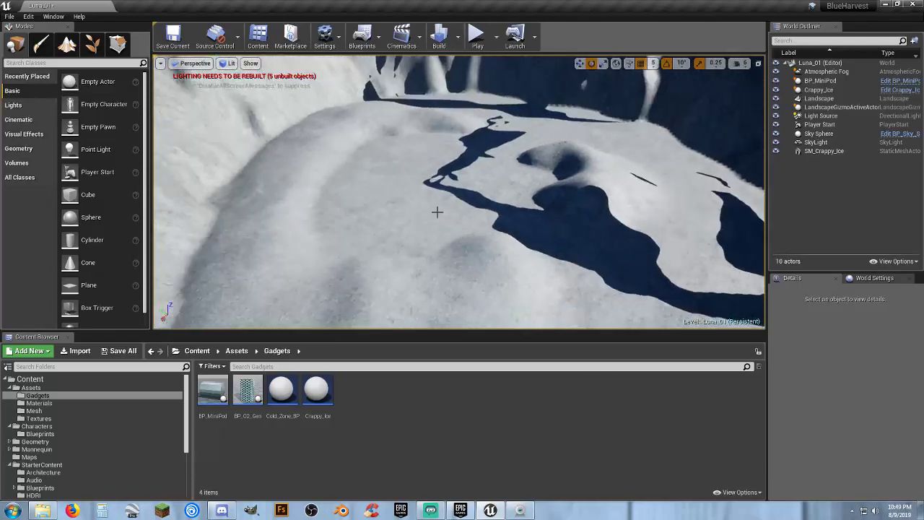
{"action": "left_click", "coordinate": [50, 411]}
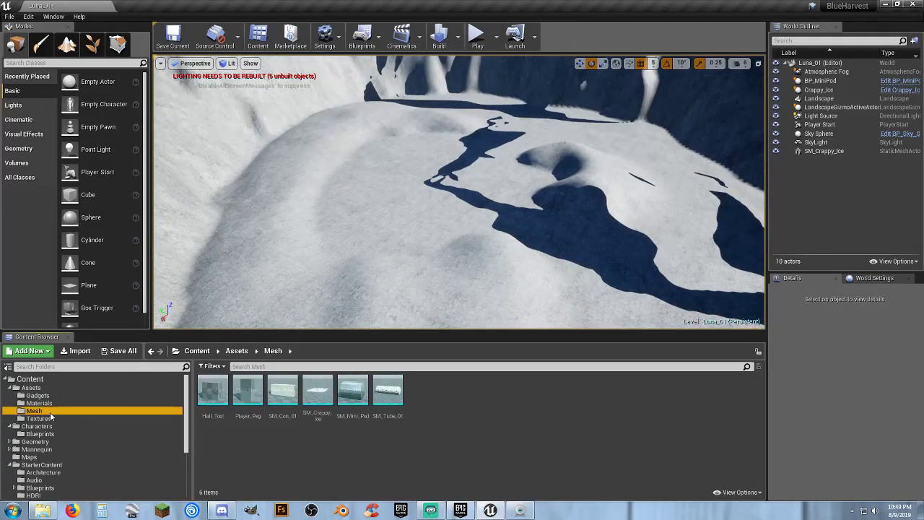
{"action": "left_click_drag", "start_coordinate": [318, 393], "coordinate": [429, 184]}
{"action": "right_click_drag", "start_coordinate": [429, 184], "coordinate": [481, 199]}
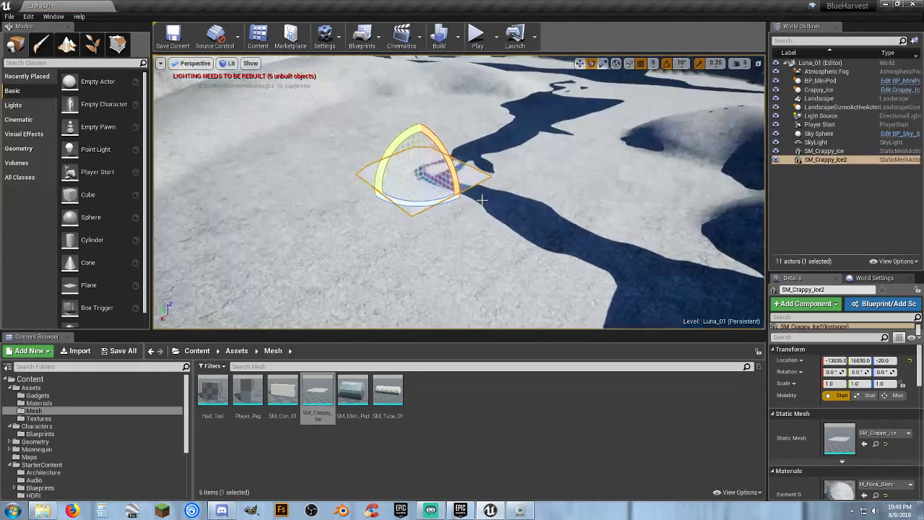
{"action": "left_click", "coordinate": [580, 65]}
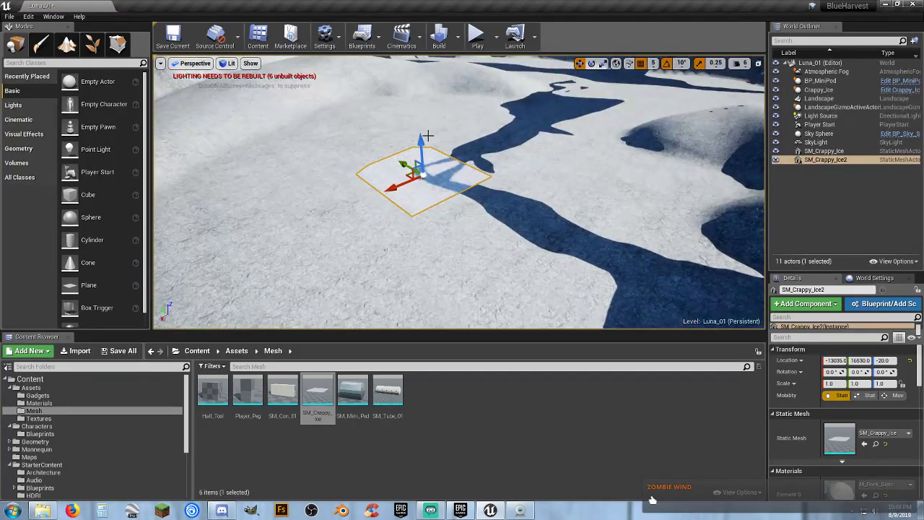
{"action": "left_click_drag", "start_coordinate": [421, 142], "coordinate": [420, 134]}
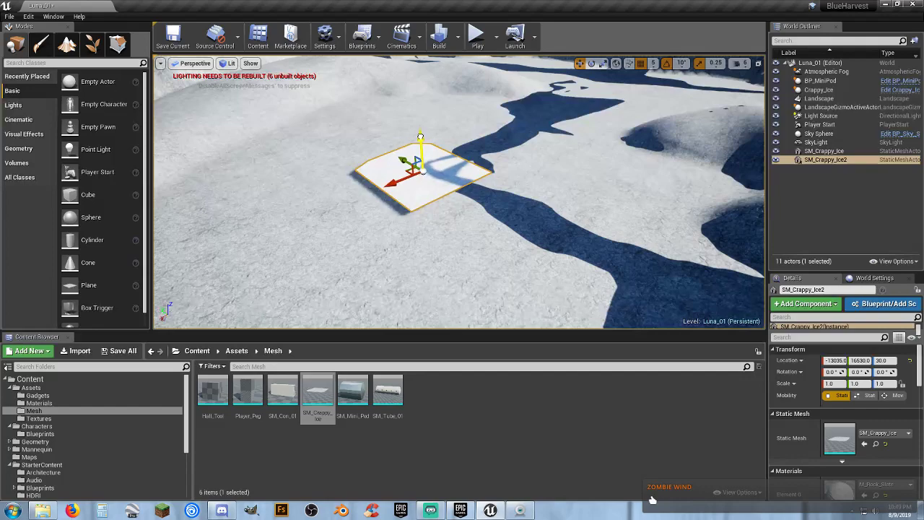
Stretch the new ice mesh along X to a scale of 10, and reduce that scale to about 6.5.
{"action": "left_click", "coordinate": [603, 63]}
{"action": "mouse_move", "coordinate": [534, 119]}
{"action": "right_mouse_down"}
{"action": "mouse_move", "coordinate": [527, 135]}
{"action": "mouse_move", "coordinate": [517, 124]}
{"action": "right_mouse_up"}
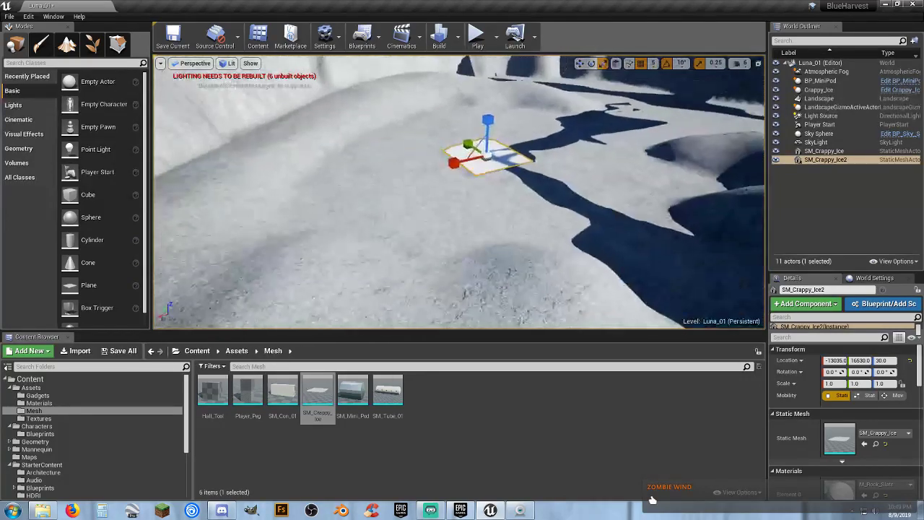
{"action": "left_click", "coordinate": [839, 383]}
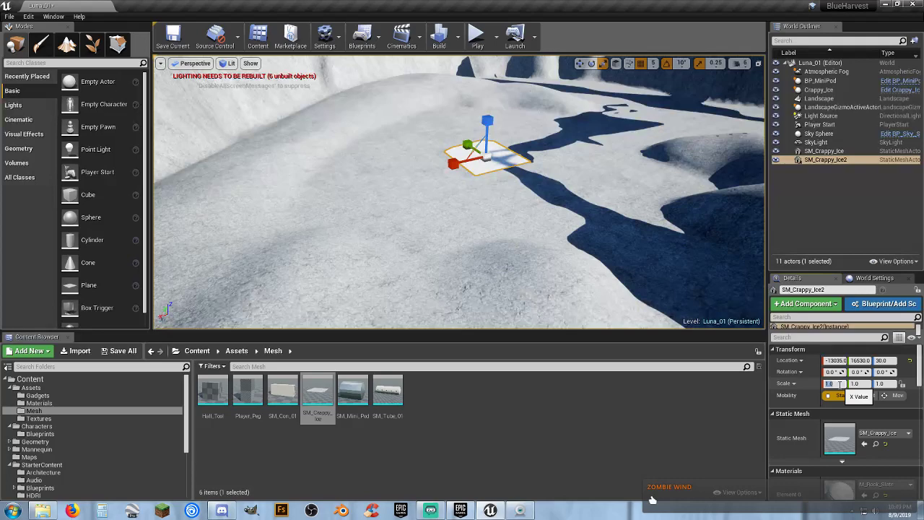
{"action": "type", "text": "10"}
{"action": "key", "text": "Tab"}
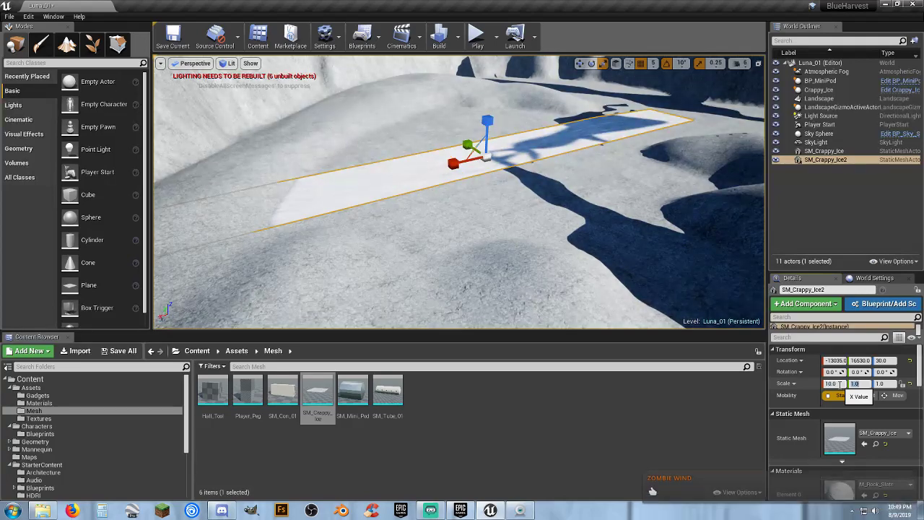
{"action": "right_click_drag", "start_coordinate": [534, 239], "coordinate": [493, 225]}
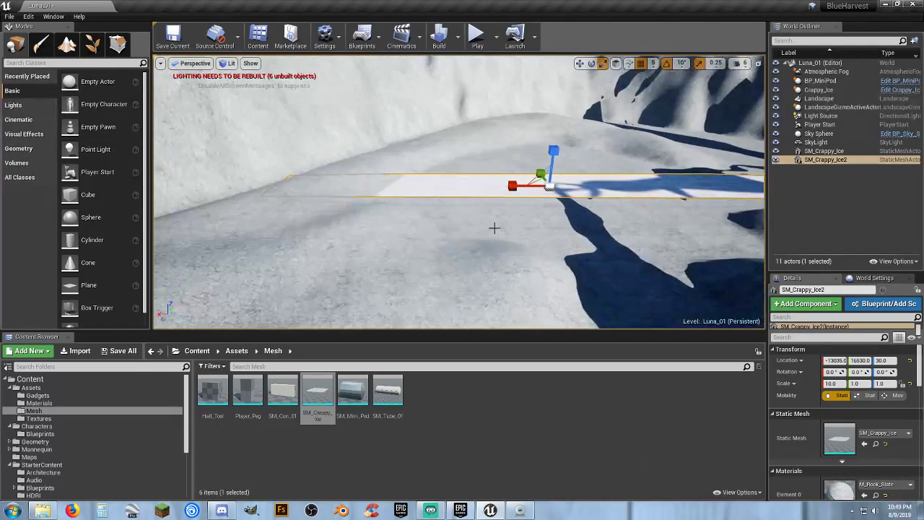
{"action": "left_click_drag", "start_coordinate": [514, 188], "coordinate": [578, 188]}
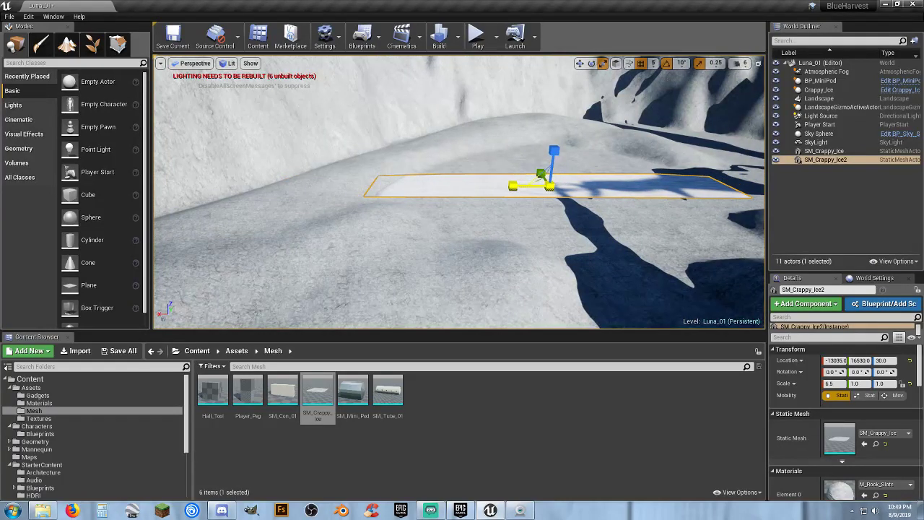
Widen the new SM_Crappy_Ice mesh to a Y scale of 6.25 and shift it along Y to 15980.
{"action": "mouse_move", "coordinate": [513, 211]}
{"action": "right_mouse_down"}
{"action": "mouse_move", "coordinate": [592, 217]}
{"action": "mouse_move", "coordinate": [671, 249]}
{"action": "mouse_move", "coordinate": [483, 217]}
{"action": "mouse_move", "coordinate": [503, 209]}
{"action": "right_mouse_up"}
{"action": "left_click_drag", "start_coordinate": [454, 153], "coordinate": [394, 153]}
{"action": "left_click", "coordinate": [579, 64]}
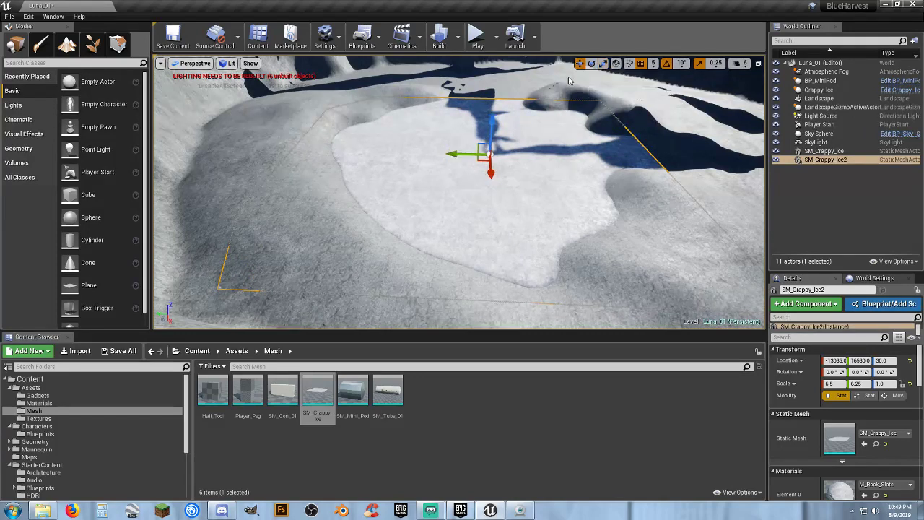
{"action": "left_click_drag", "start_coordinate": [453, 153], "coordinate": [480, 162]}
{"action": "right_click_drag", "start_coordinate": [495, 170], "coordinate": [532, 169]}
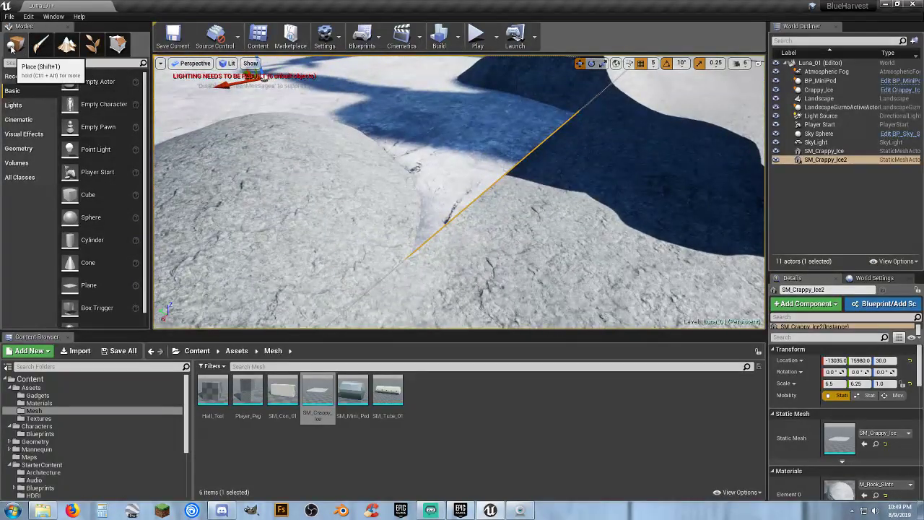
Sculpt raised ground over the ice sheet's straight edges at 0.3 strength to give the patch an irregular outline.
{"action": "left_click", "coordinate": [67, 45]}
{"action": "mouse_move", "coordinate": [433, 238]}
{"action": "left_mouse_down"}
{"action": "mouse_move", "coordinate": [556, 219]}
{"action": "mouse_move", "coordinate": [499, 214]}
{"action": "mouse_move", "coordinate": [511, 181]}
{"action": "mouse_move", "coordinate": [324, 200]}
{"action": "mouse_move", "coordinate": [505, 196]}
{"action": "mouse_move", "coordinate": [551, 150]}
{"action": "mouse_move", "coordinate": [542, 151]}
{"action": "mouse_move", "coordinate": [551, 161]}
{"action": "mouse_move", "coordinate": [580, 128]}
{"action": "mouse_move", "coordinate": [570, 152]}
{"action": "mouse_move", "coordinate": [602, 136]}
{"action": "left_mouse_up"}
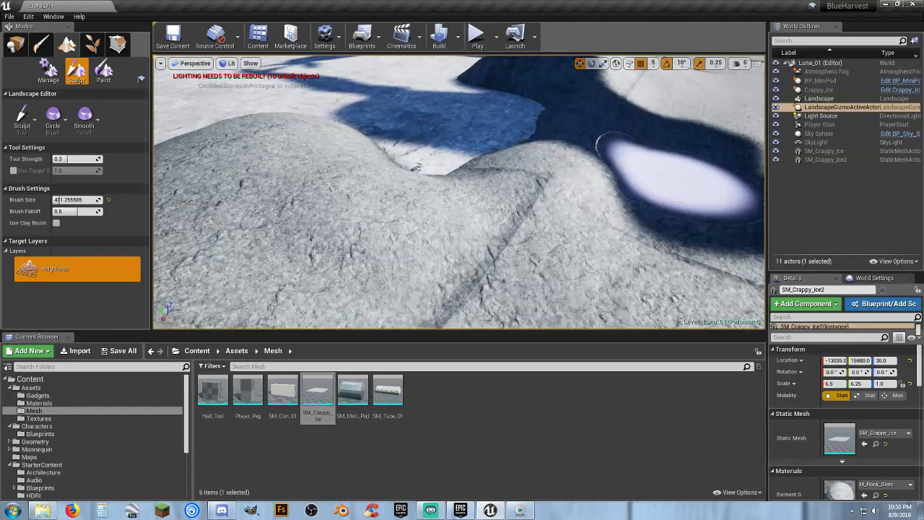
{"action": "mouse_move", "coordinate": [681, 176]}
{"action": "right_mouse_down"}
{"action": "mouse_move", "coordinate": [570, 116]}
{"action": "mouse_move", "coordinate": [484, 181]}
{"action": "mouse_move", "coordinate": [448, 176]}
{"action": "right_mouse_up"}
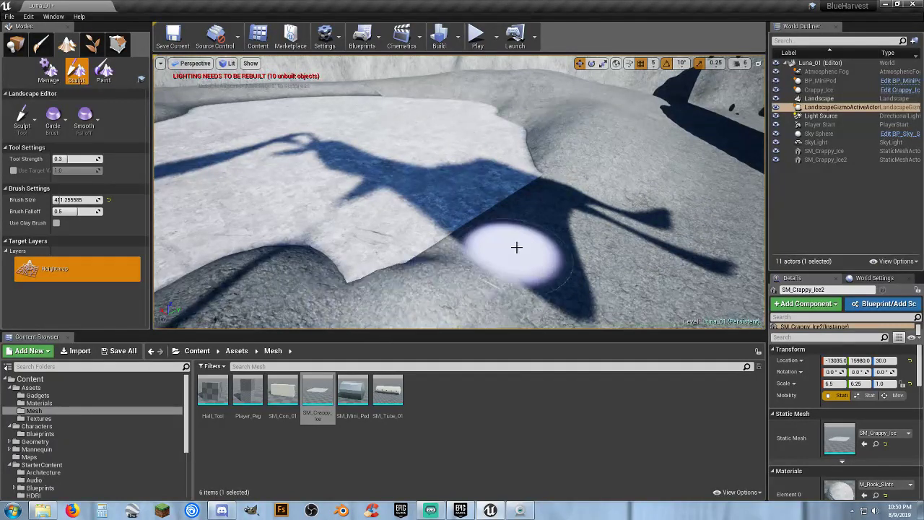
{"action": "mouse_move", "coordinate": [516, 247]}
{"action": "left_mouse_down"}
{"action": "mouse_move", "coordinate": [385, 252]}
{"action": "mouse_move", "coordinate": [475, 220]}
{"action": "left_mouse_up"}
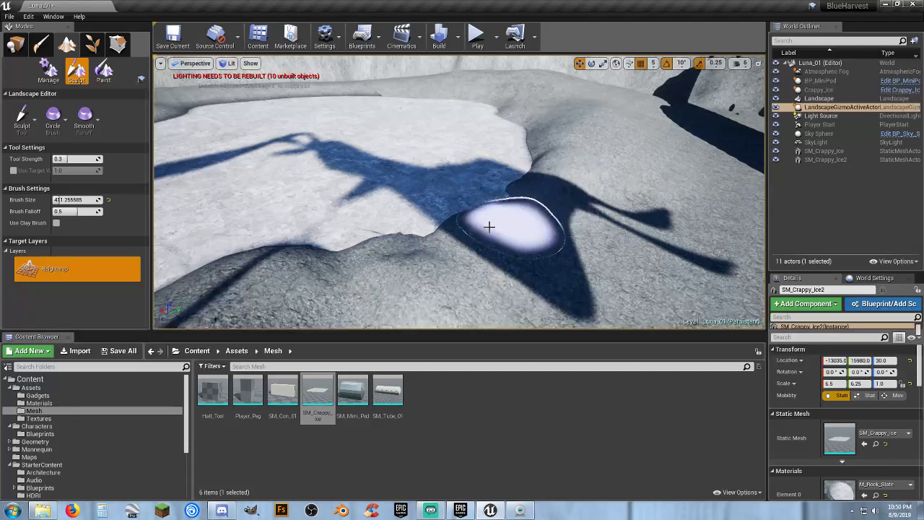
{"action": "mouse_move", "coordinate": [340, 264]}
{"action": "right_mouse_down"}
{"action": "mouse_move", "coordinate": [318, 262]}
{"action": "mouse_move", "coordinate": [513, 232]}
{"action": "right_mouse_up"}
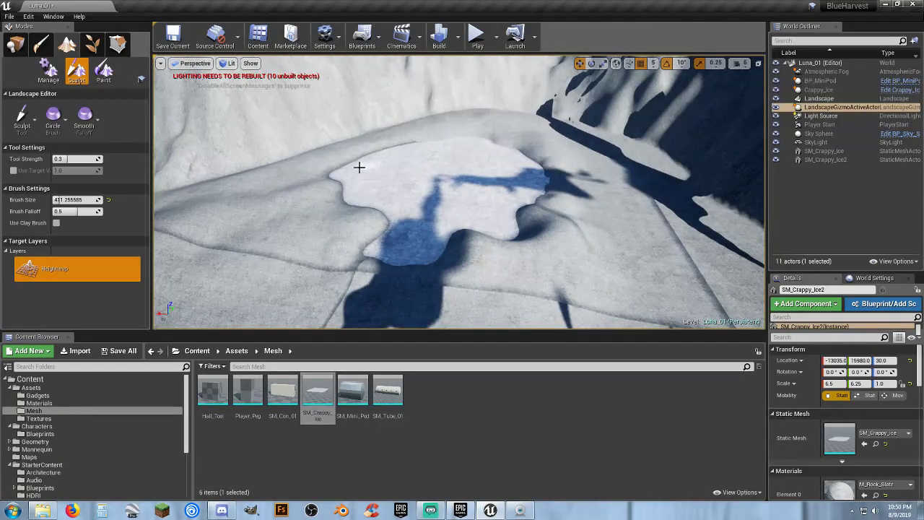
{"action": "right_click_drag", "start_coordinate": [477, 194], "coordinate": [484, 76]}
Leave landscape sculpting, playtest the run from the start point toward the larger ice patch, and end the session.
{"action": "left_click", "coordinate": [476, 34]}
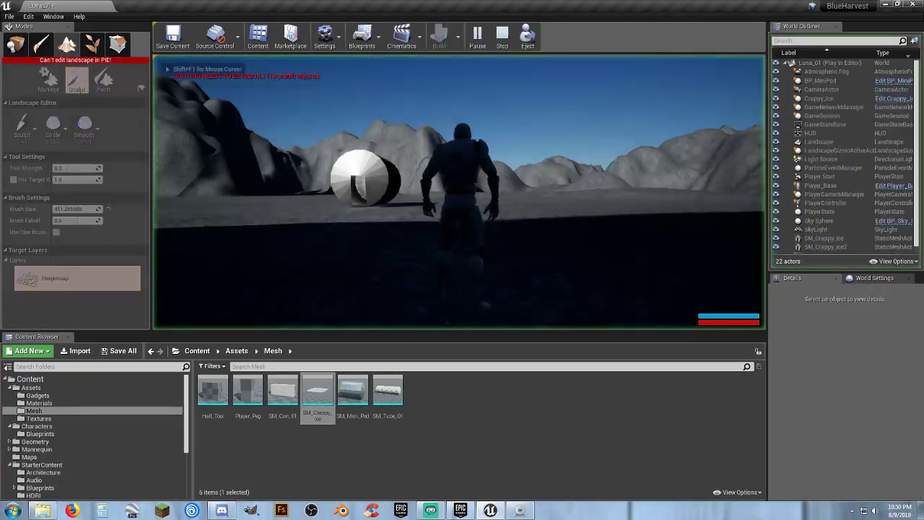
{"action": "key", "text": "Escape"}
{"action": "left_click", "coordinate": [14, 45]}
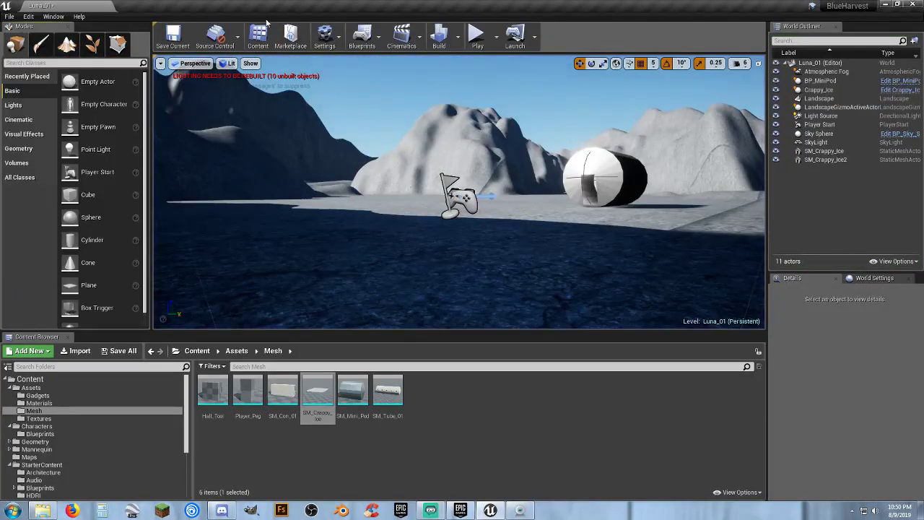
{"action": "left_click", "coordinate": [477, 34]}
{"action": "key", "text": "w"}
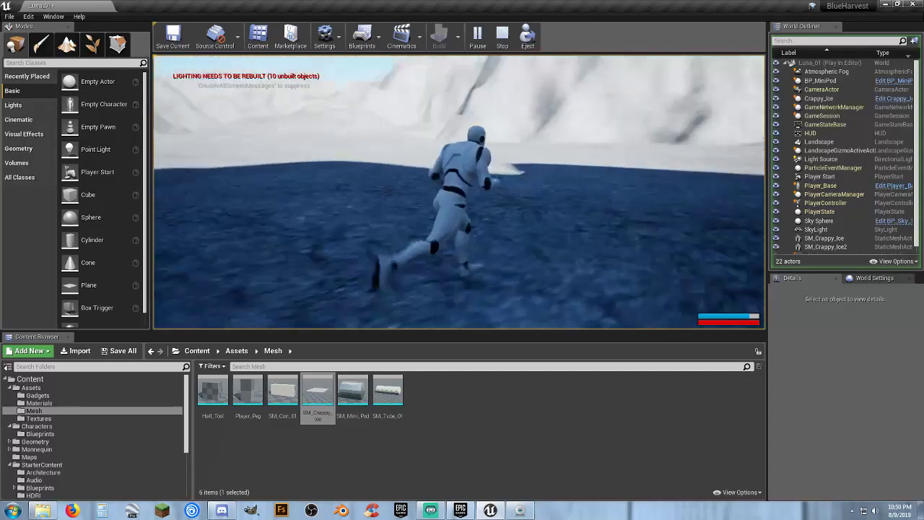
{"action": "key", "text": "w"}
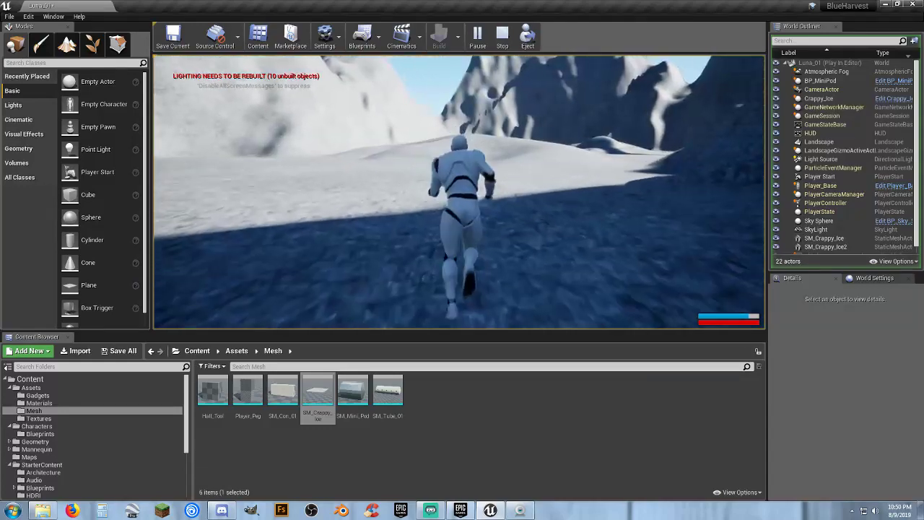
{"action": "key", "text": "w"}
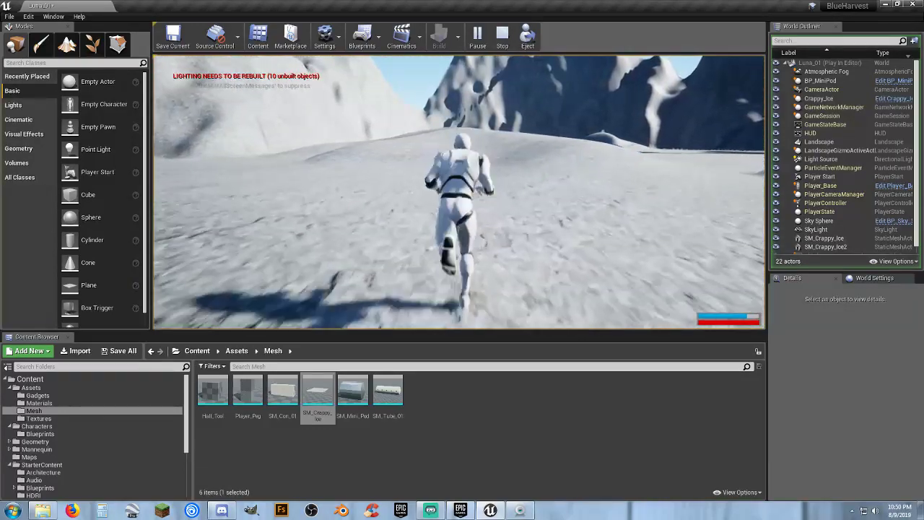
{"action": "key", "text": "w"}
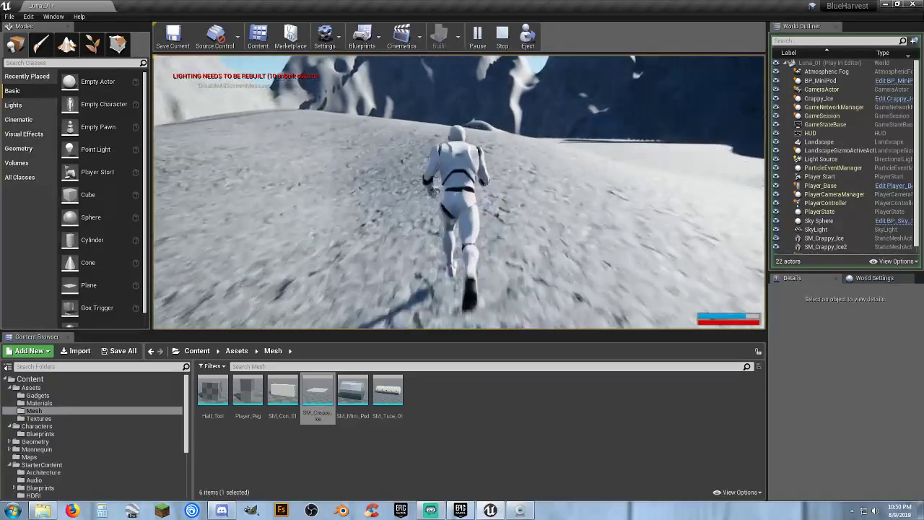
{"action": "key", "text": "w"}
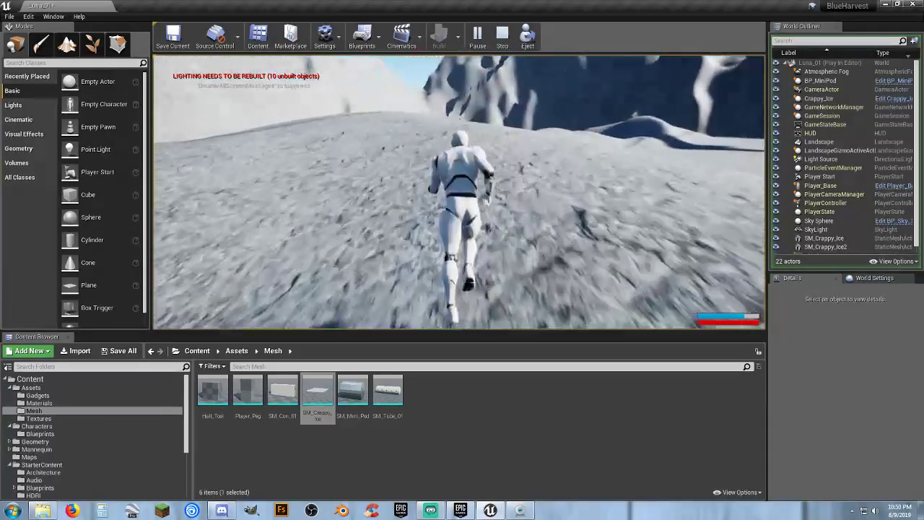
{"action": "key", "text": "w"}
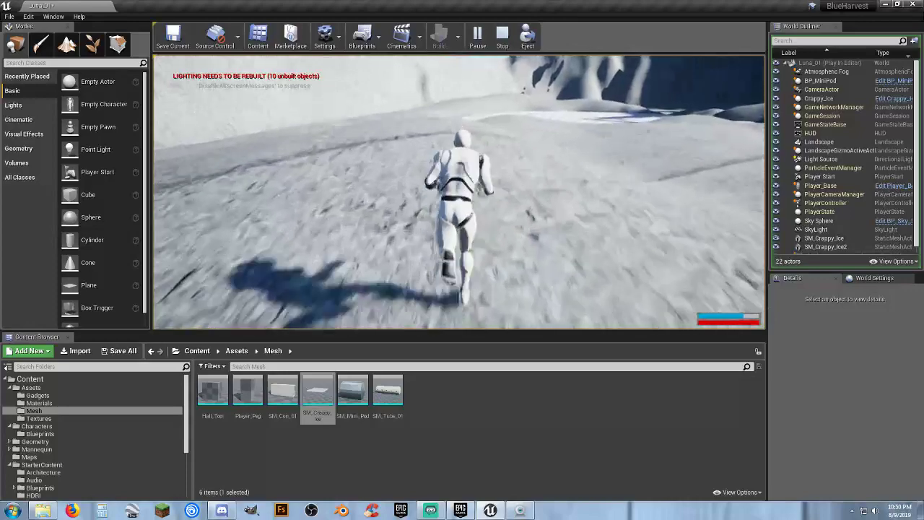
{"action": "key", "text": "w"}
{"action": "key", "text": "Escape"}
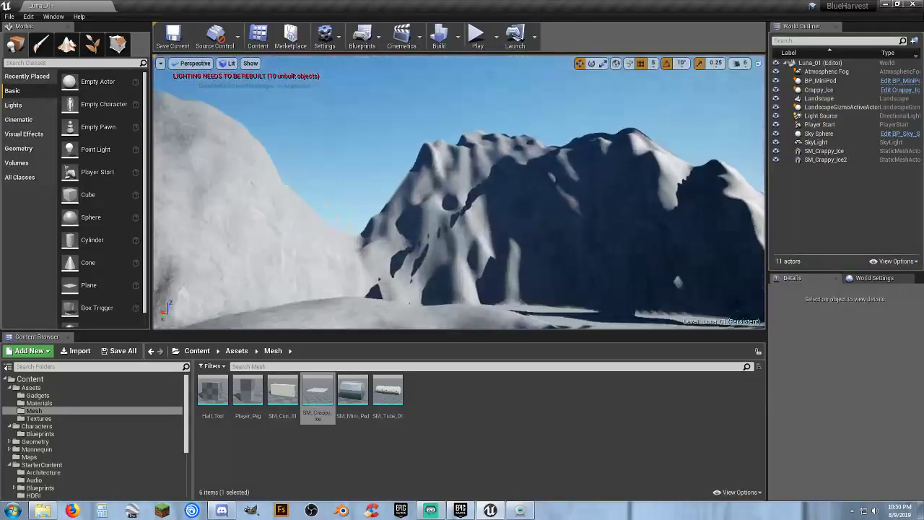
Place a Crappy_Ice blueprint from the Gadgets folder near the middle of the larger ice patch.
{"action": "right_click_drag", "start_coordinate": [532, 196], "coordinate": [531, 270]}
{"action": "key", "text": "s"}
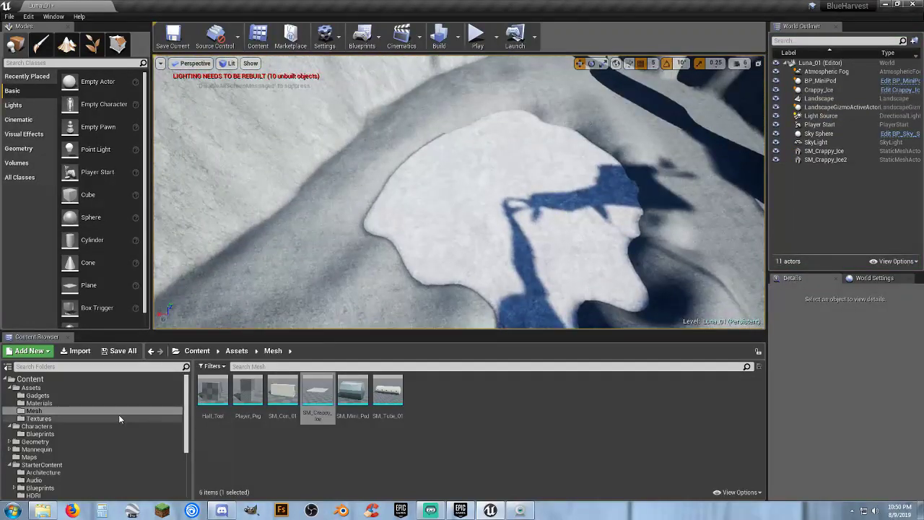
{"action": "left_click", "coordinate": [50, 396]}
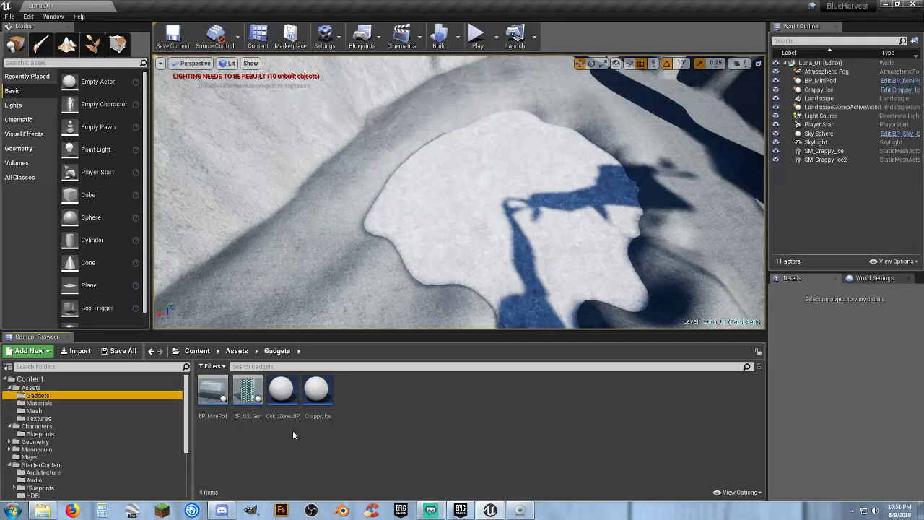
{"action": "left_click_drag", "start_coordinate": [316, 390], "coordinate": [517, 197]}
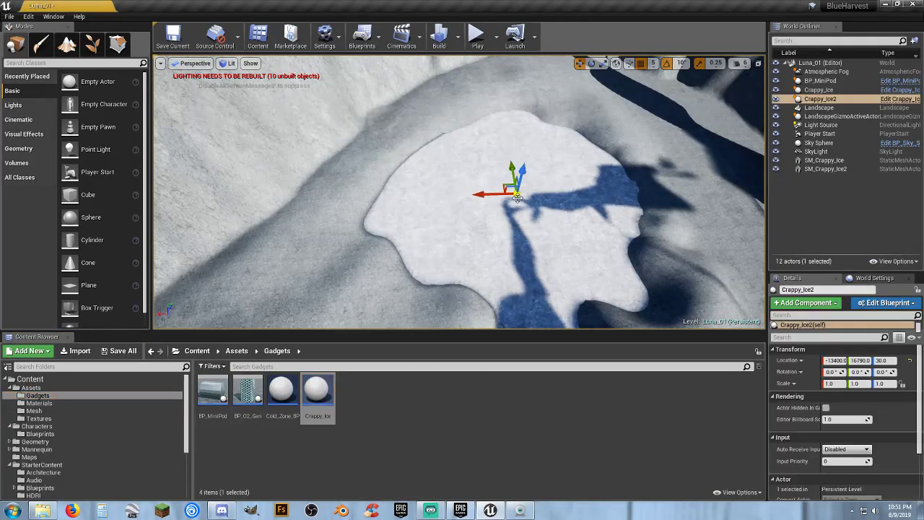
Set the X and Y scale of the new Crappy_Ice actor to 10.
{"action": "left_click", "coordinate": [833, 383]}
{"action": "type", "text": "10"}
{"action": "key", "text": "Tab"}
{"action": "type", "text": "10"}
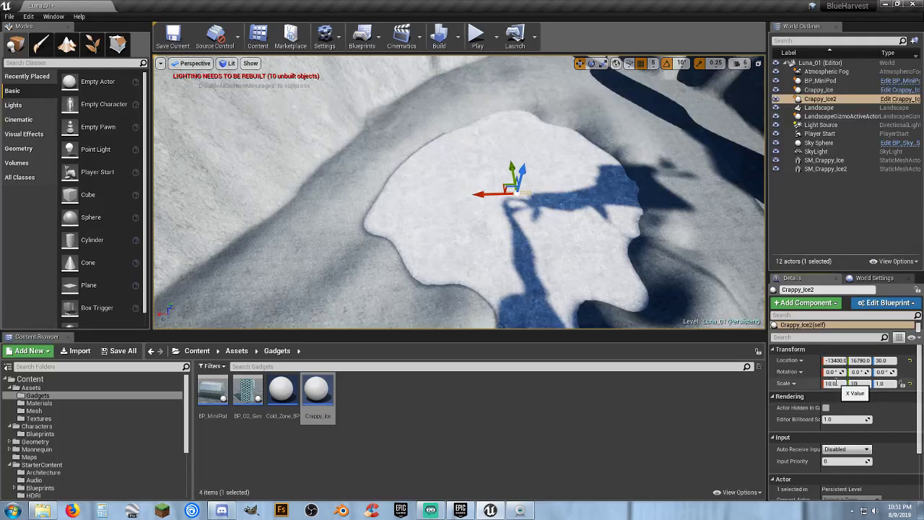
{"action": "key", "text": "Tab"}
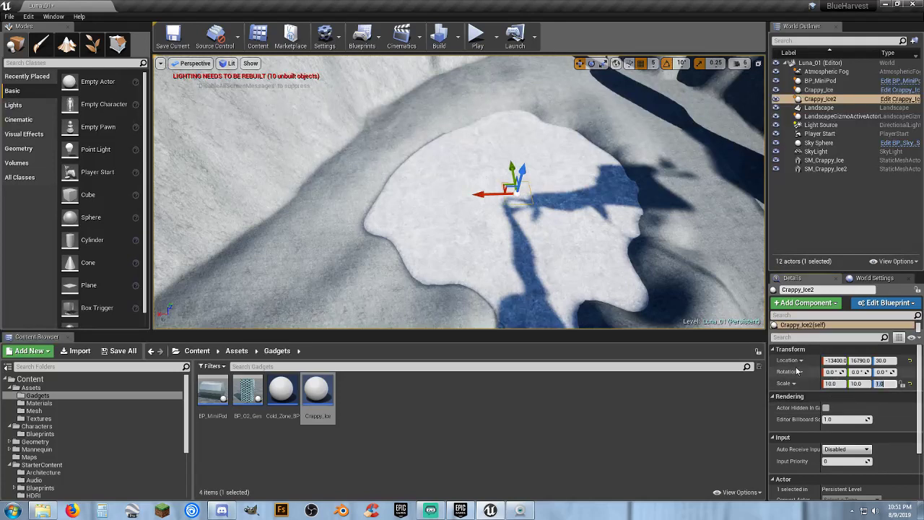
Enlarge the new Crappy_Ice actor to cover the ice patch, with scale 107 in X and 112.5 in Y.
{"action": "left_click", "coordinate": [604, 64]}
{"action": "left_click_drag", "start_coordinate": [481, 194], "coordinate": [397, 201]}
{"action": "left_click_drag", "start_coordinate": [480, 195], "coordinate": [442, 197]}
{"action": "left_click_drag", "start_coordinate": [857, 383], "coordinate": [855, 383]}
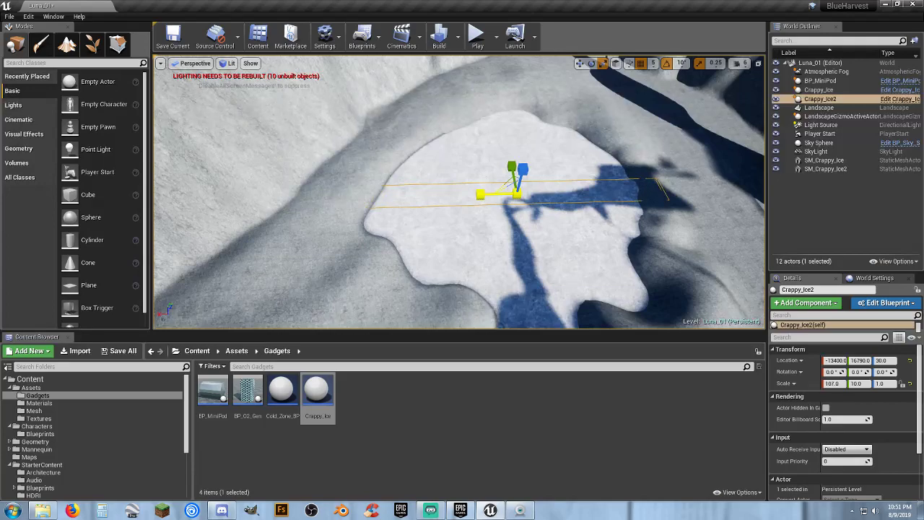
{"action": "right_click_drag", "start_coordinate": [462, 184], "coordinate": [412, 194]}
{"action": "key", "text": "f"}
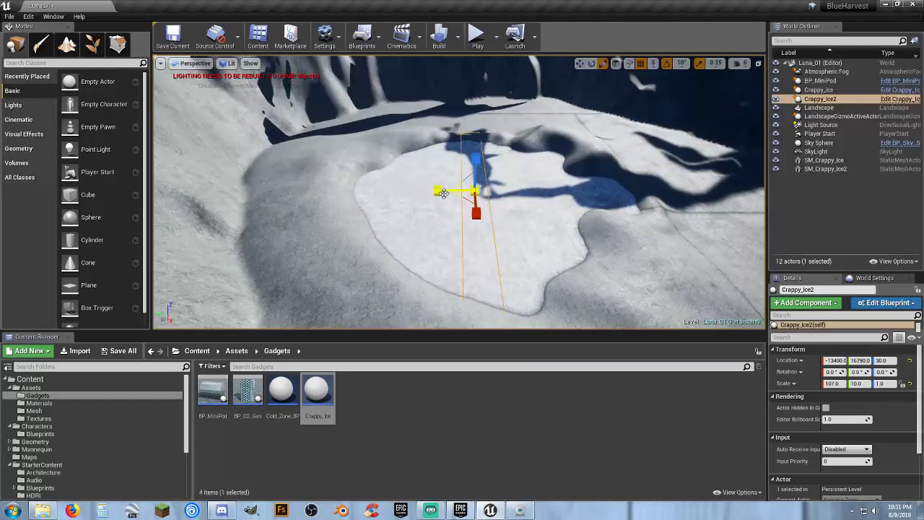
{"action": "left_click_drag", "start_coordinate": [857, 383], "coordinate": [869, 383]}
Move the Crappy_Ice actor over the patch to X -13185, Y 16470 and lower it to Z -5.
{"action": "left_click", "coordinate": [580, 62]}
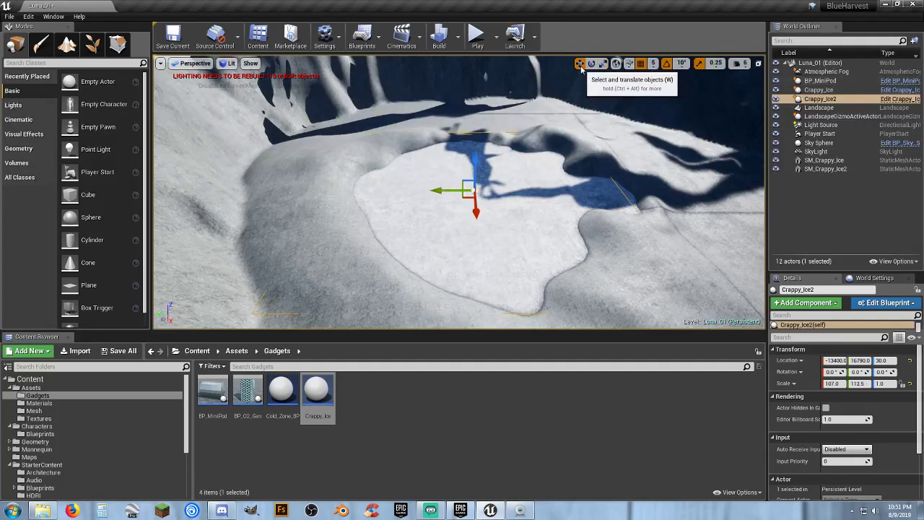
{"action": "left_click_drag", "start_coordinate": [437, 192], "coordinate": [455, 192]}
{"action": "right_click_drag", "start_coordinate": [456, 192], "coordinate": [271, 314]}
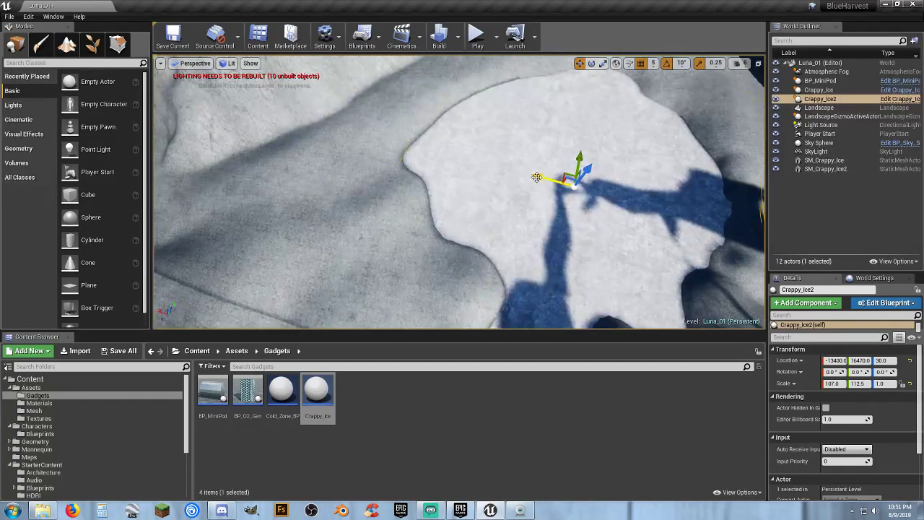
{"action": "left_click_drag", "start_coordinate": [538, 177], "coordinate": [525, 173]}
{"action": "right_click_drag", "start_coordinate": [518, 195], "coordinate": [527, 176]}
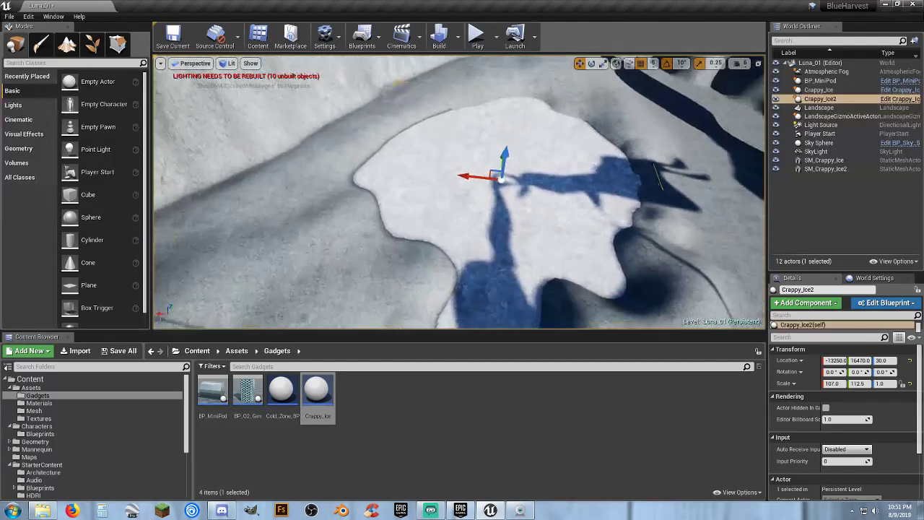
{"action": "mouse_move", "coordinate": [469, 178]}
{"action": "left_mouse_down"}
{"action": "mouse_move", "coordinate": [453, 178]}
{"action": "mouse_move", "coordinate": [489, 155]}
{"action": "mouse_move", "coordinate": [470, 178]}
{"action": "left_mouse_up"}
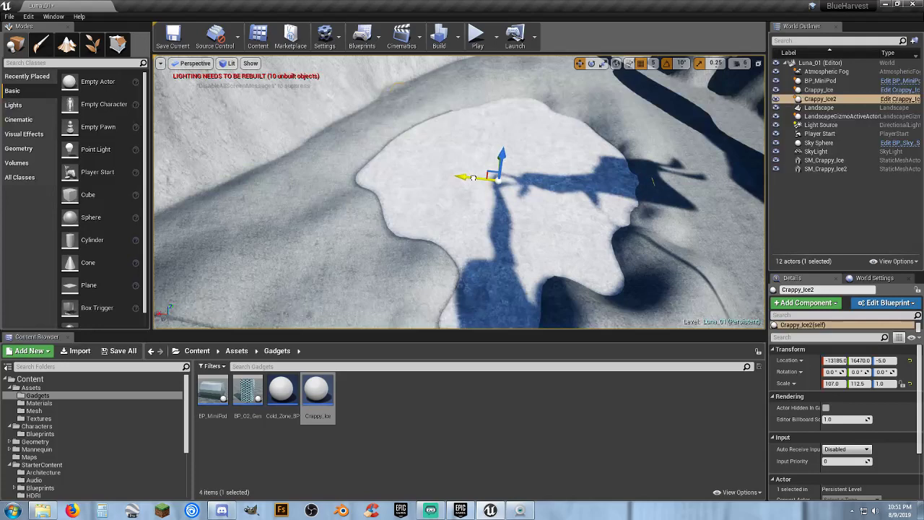
Playtest the level by running from the start point to the larger ice patch, and end the session on the ice.
{"action": "left_click", "coordinate": [479, 35]}
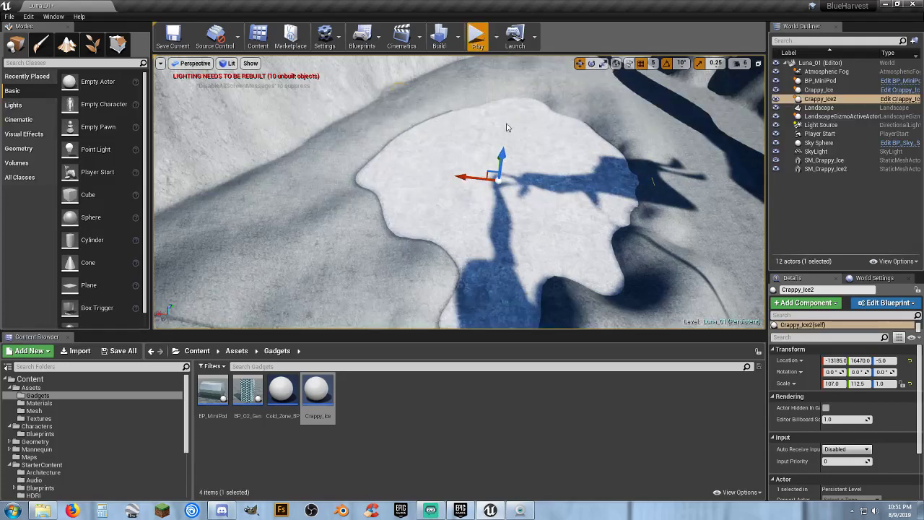
{"action": "key", "text": "w"}
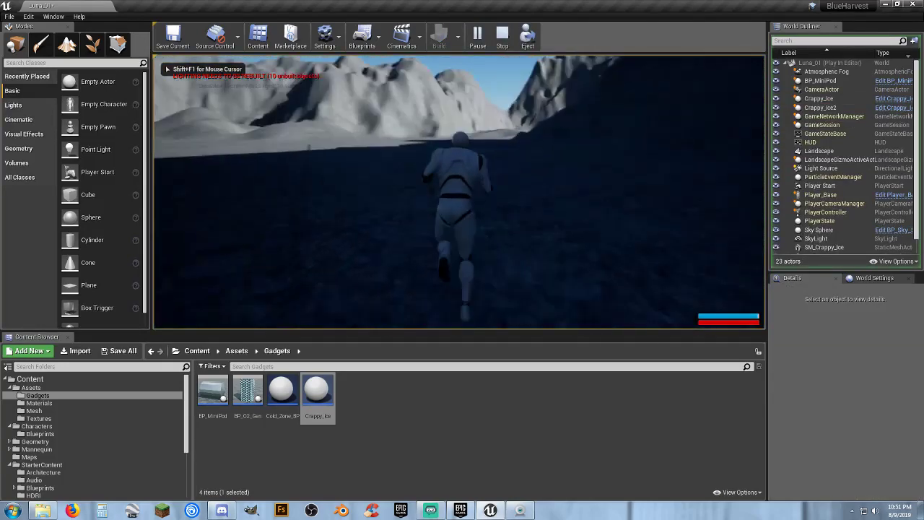
{"action": "key", "text": "w"}
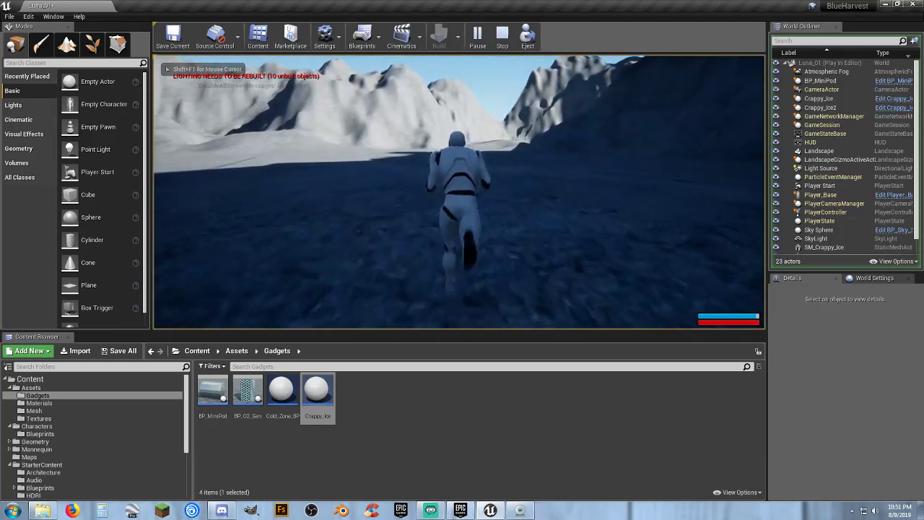
{"action": "key", "text": "w"}
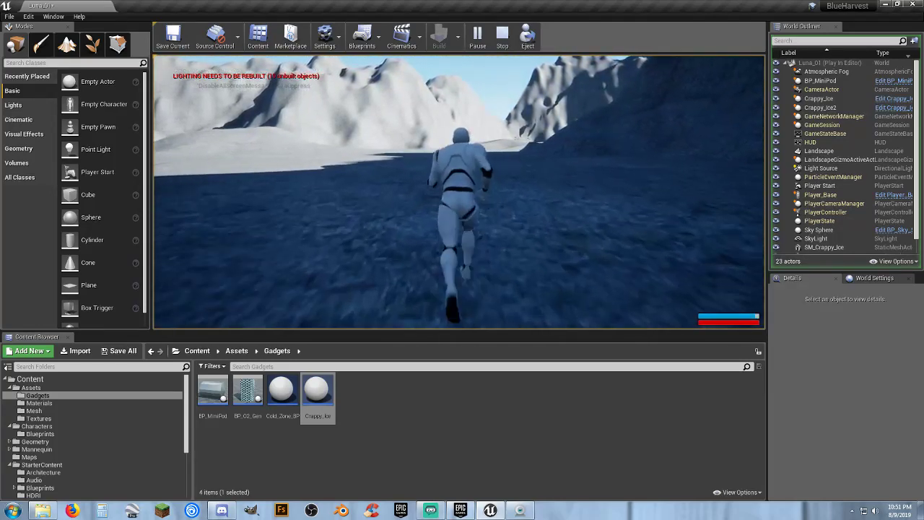
{"action": "key", "text": "w"}
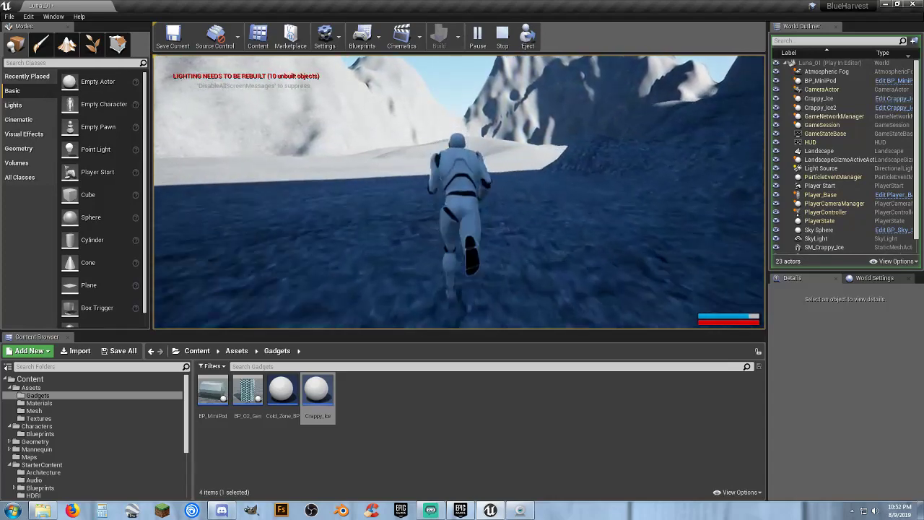
{"action": "key", "text": "w"}
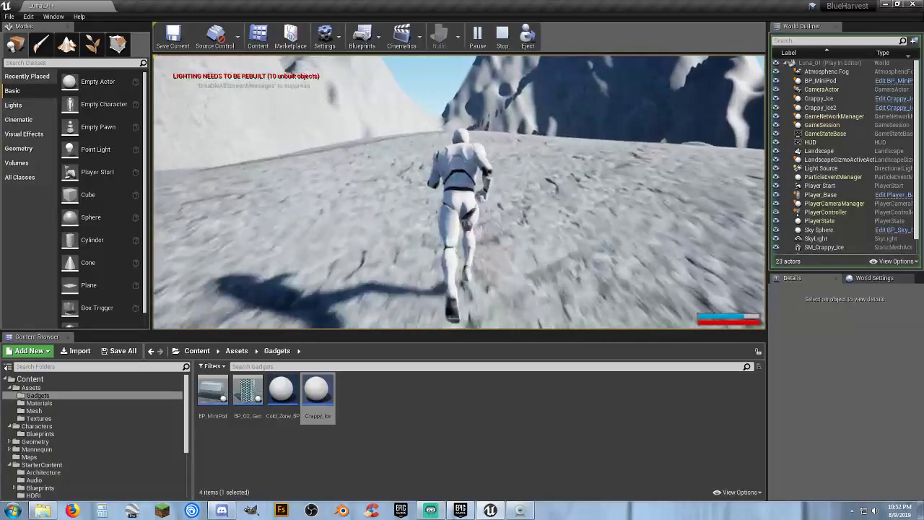
{"action": "key", "text": "w"}
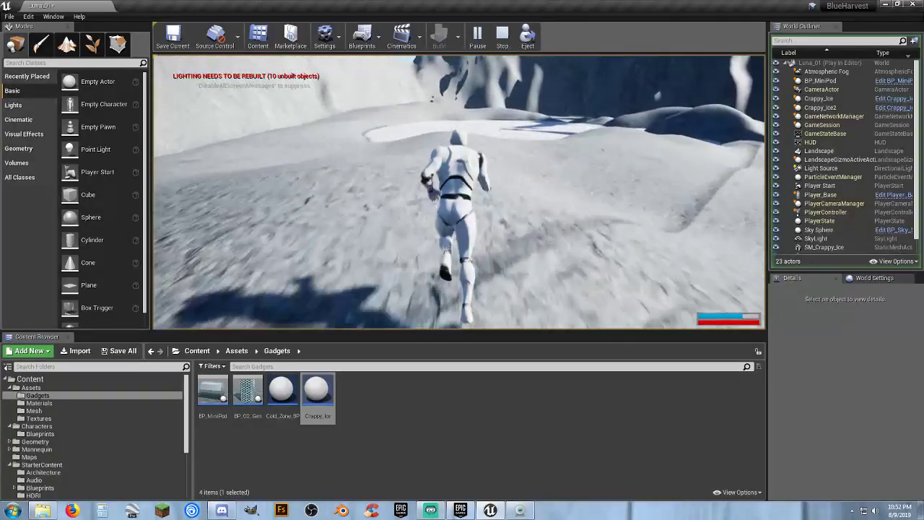
{"action": "key", "text": "w"}
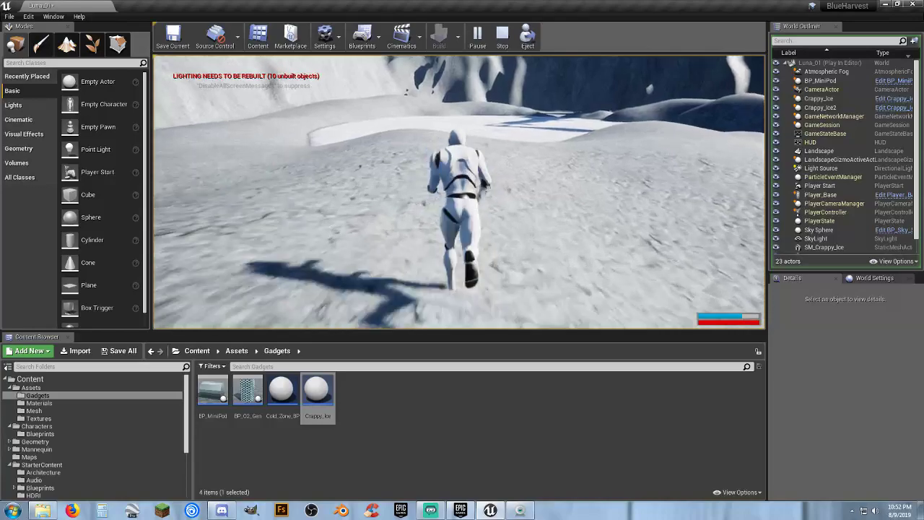
{"action": "key", "text": "w"}
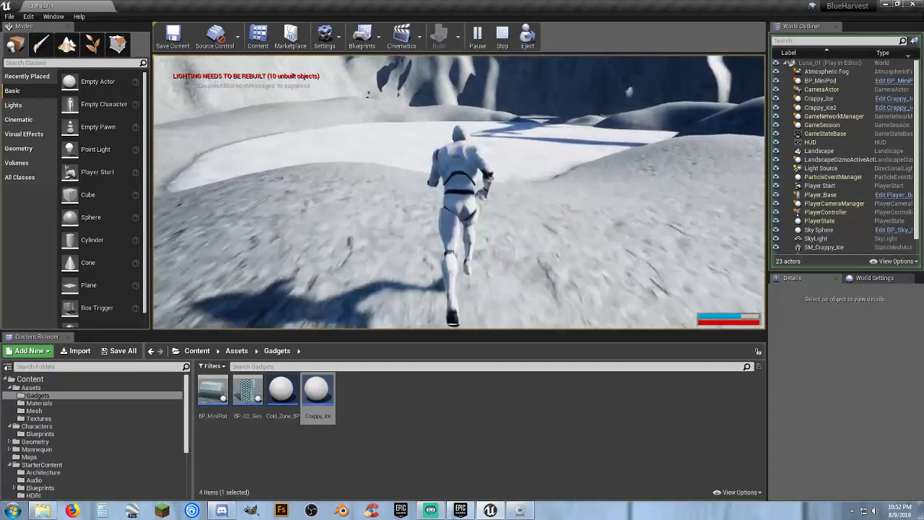
{"action": "key", "text": "w"}
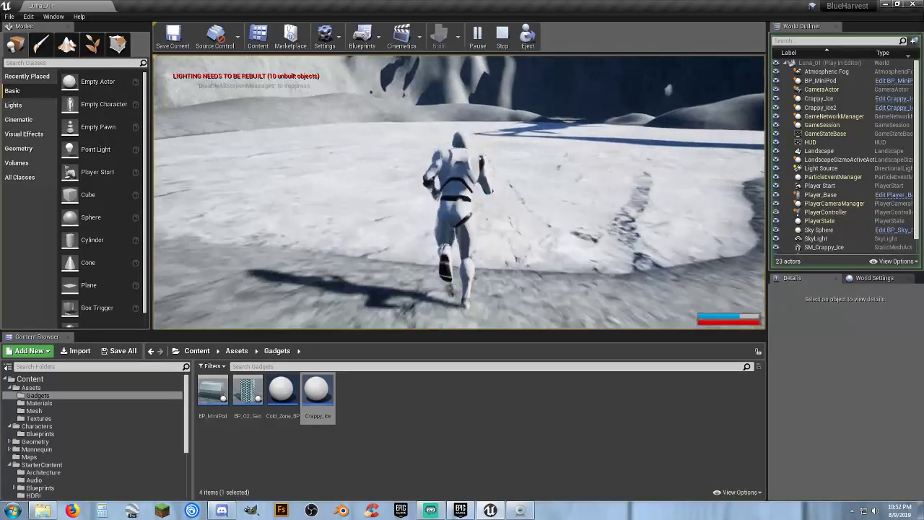
{"action": "key", "text": "w"}
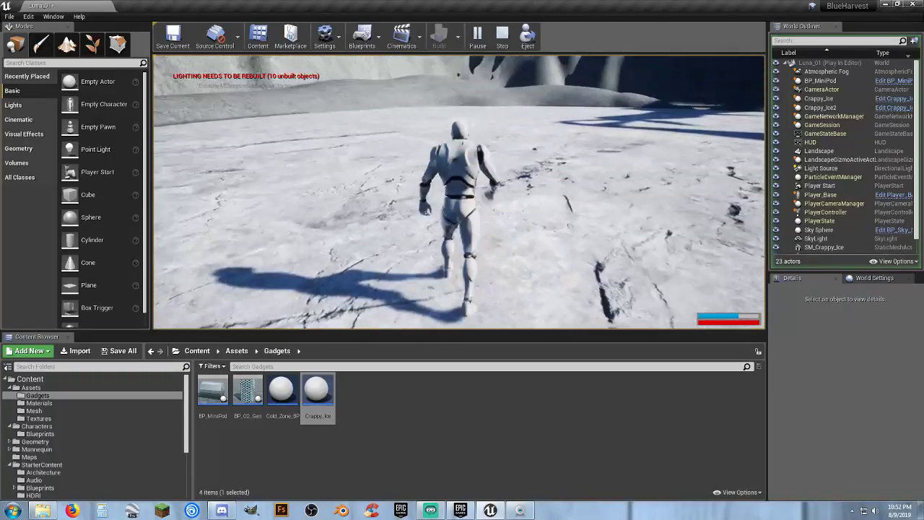
{"action": "key", "text": "w"}
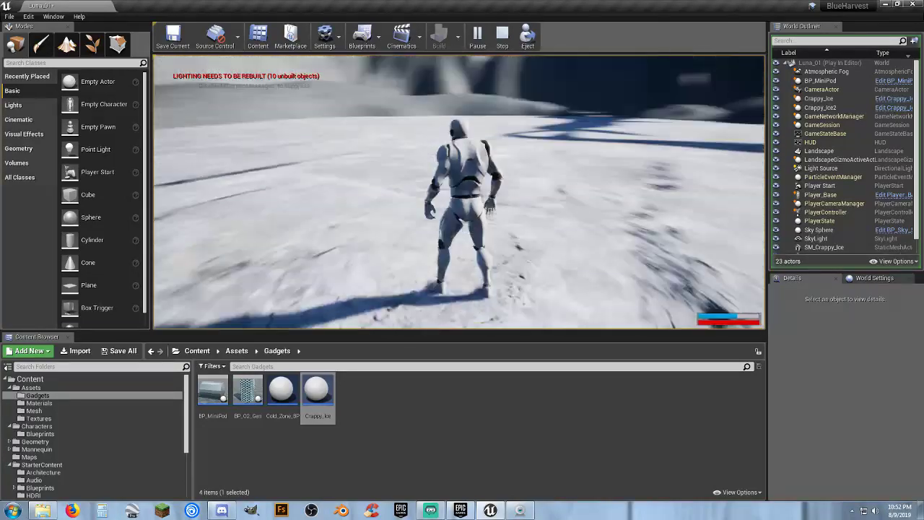
{"action": "key", "text": "Escape"}
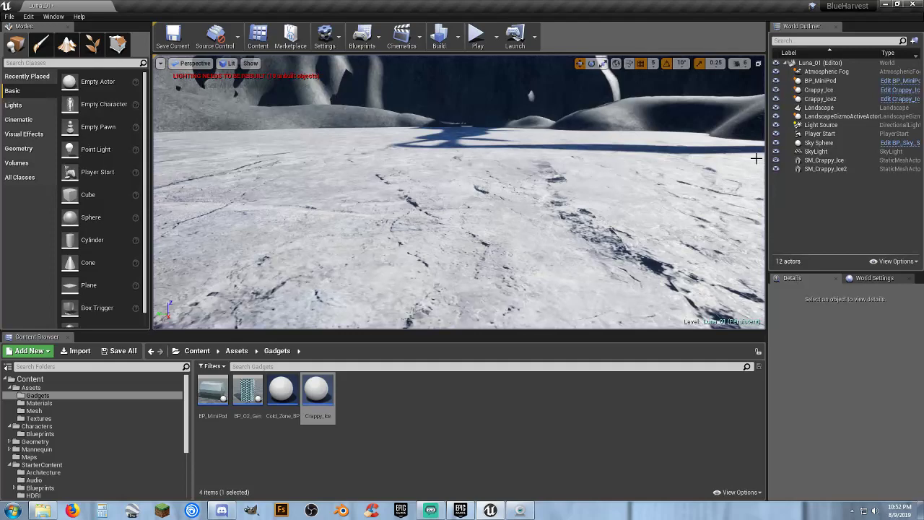
Try raising the SM_Crappy_Ice2 mesh to Z 40, and undo the location change.
{"action": "left_click", "coordinate": [821, 169]}
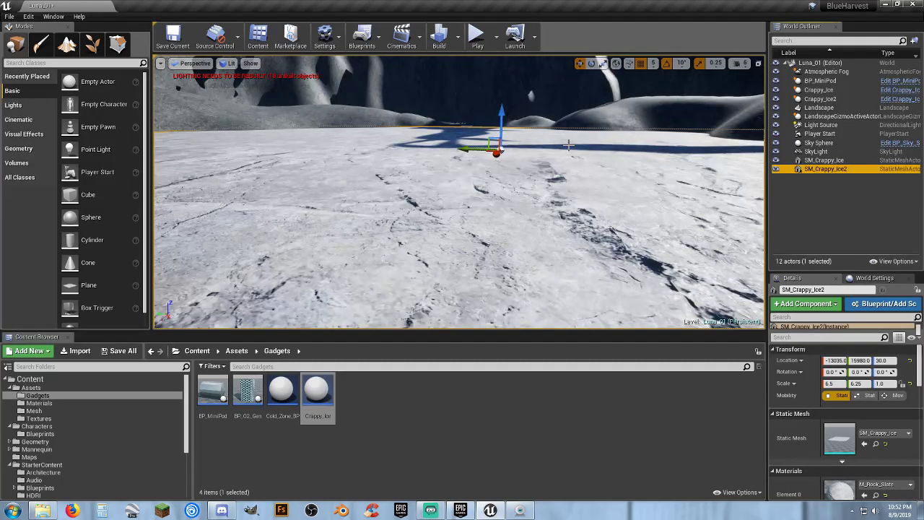
{"action": "left_click", "coordinate": [881, 360]}
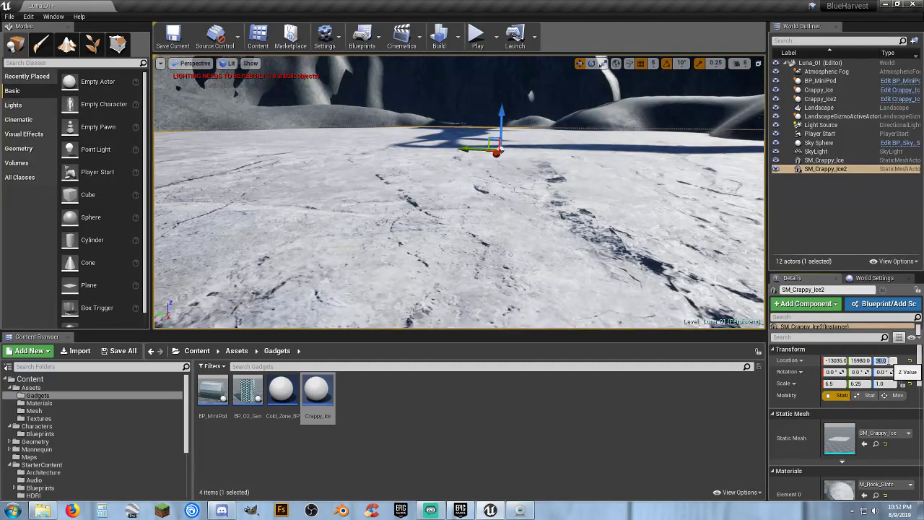
{"action": "type", "text": "40"}
{"action": "key", "text": "Return"}
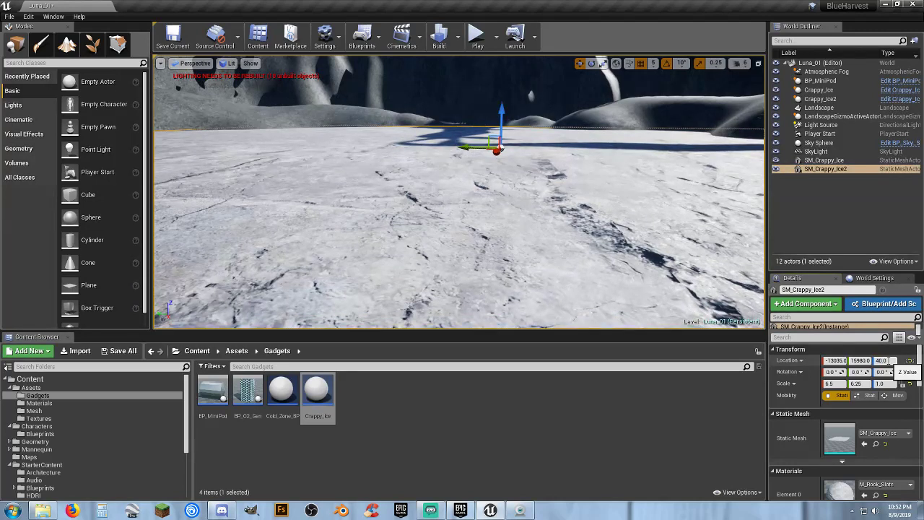
{"action": "key", "text": "ctrl+z"}
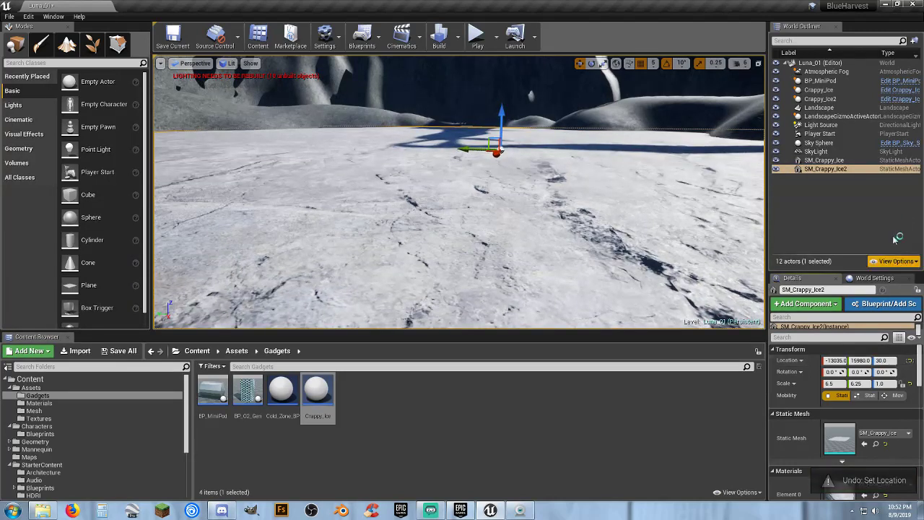
Set the Z location of the Crappy_Ice2 actor to 0.
{"action": "left_click", "coordinate": [819, 98]}
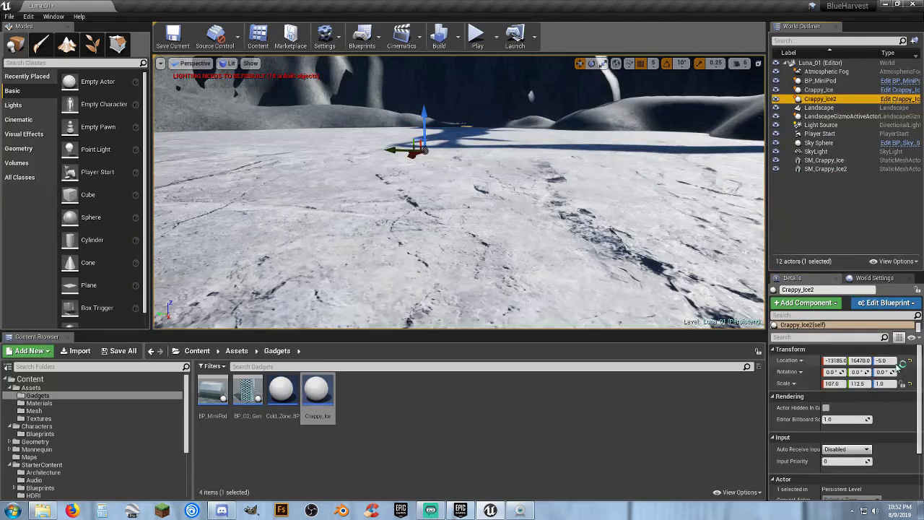
{"action": "left_click", "coordinate": [883, 360]}
{"action": "type", "text": "0"}
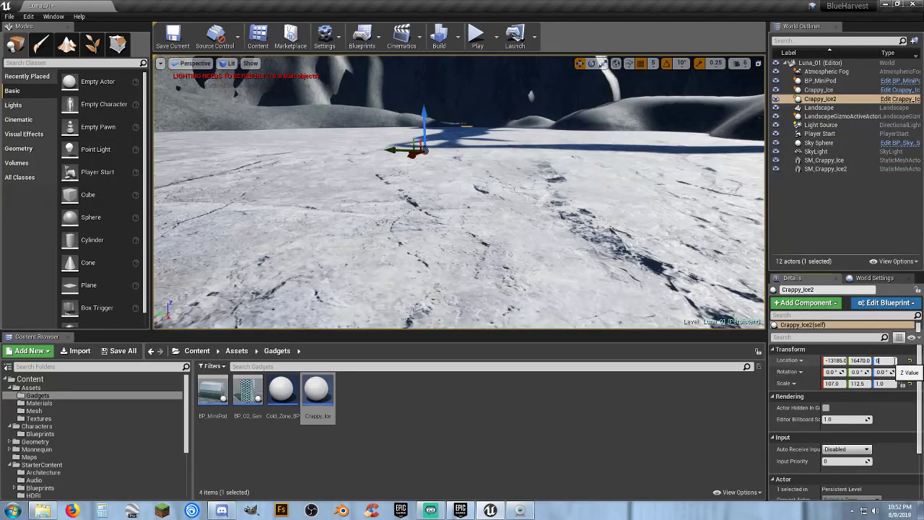
{"action": "key", "text": "Return"}
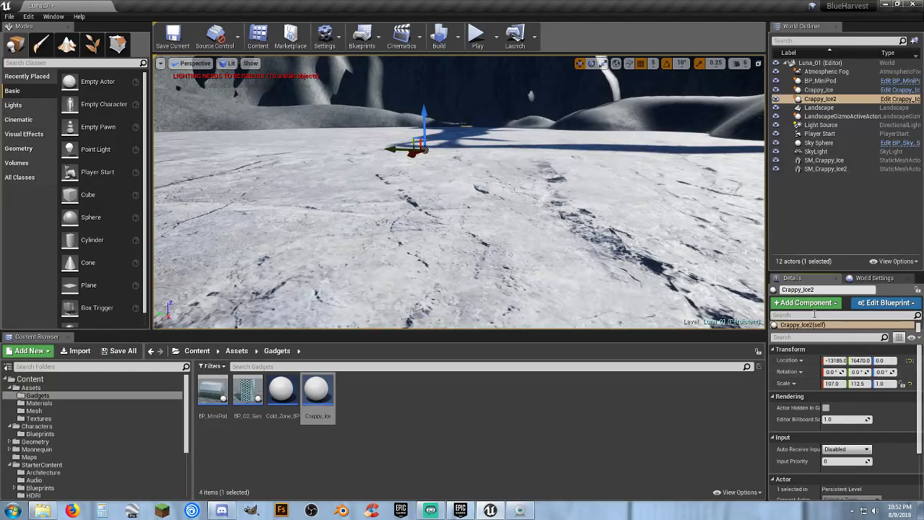
Raise the Crappy_Ice2 actor to a Z location of 10.
{"action": "right_click_drag", "start_coordinate": [577, 216], "coordinate": [566, 196]}
{"action": "key", "text": "w"}
{"action": "key", "text": "w"}
{"action": "mouse_move", "coordinate": [447, 220]}
{"action": "right_mouse_down"}
{"action": "mouse_move", "coordinate": [447, 201]}
{"action": "mouse_move", "coordinate": [447, 210]}
{"action": "right_mouse_up"}
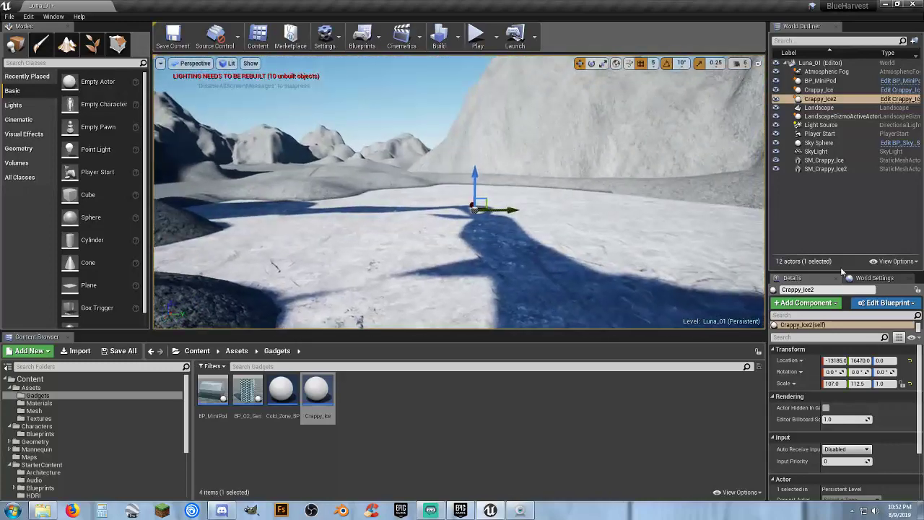
{"action": "left_click", "coordinate": [881, 360]}
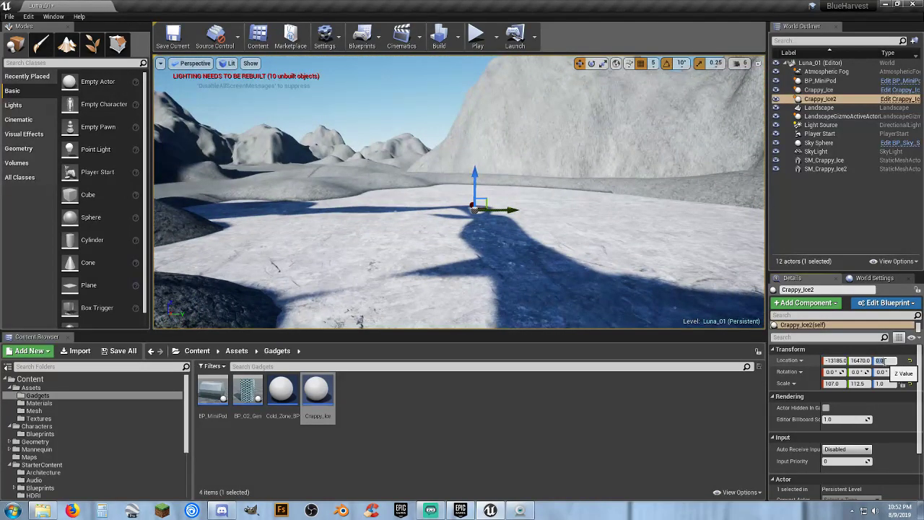
{"action": "type", "text": "10"}
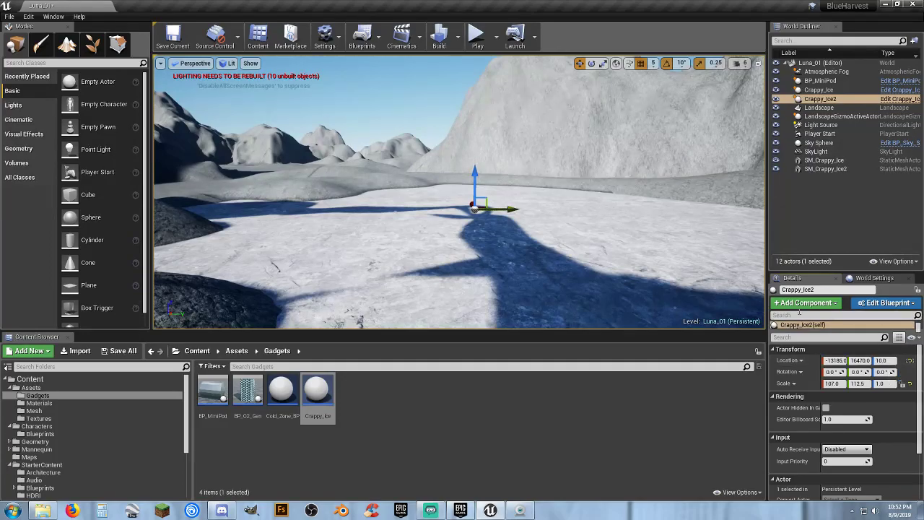
Start a play preview from a spot on the larger ice patch and deploy an O2 generator there.
{"action": "right_click_drag", "start_coordinate": [578, 216], "coordinate": [556, 242]}
{"action": "key", "text": "w"}
{"action": "mouse_move", "coordinate": [629, 227]}
{"action": "right_mouse_down"}
{"action": "mouse_move", "coordinate": [642, 225]}
{"action": "mouse_move", "coordinate": [664, 190]}
{"action": "mouse_move", "coordinate": [630, 227]}
{"action": "right_mouse_up"}
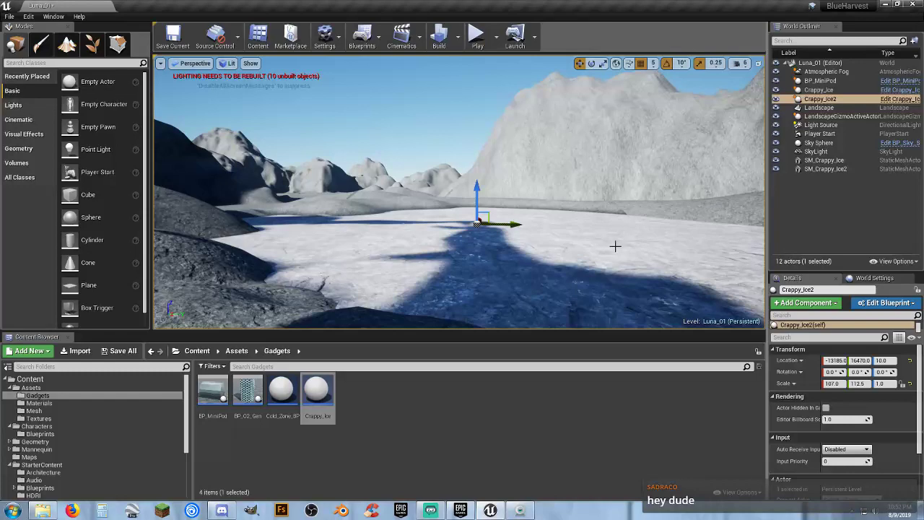
{"action": "right_click", "coordinate": [575, 258]}
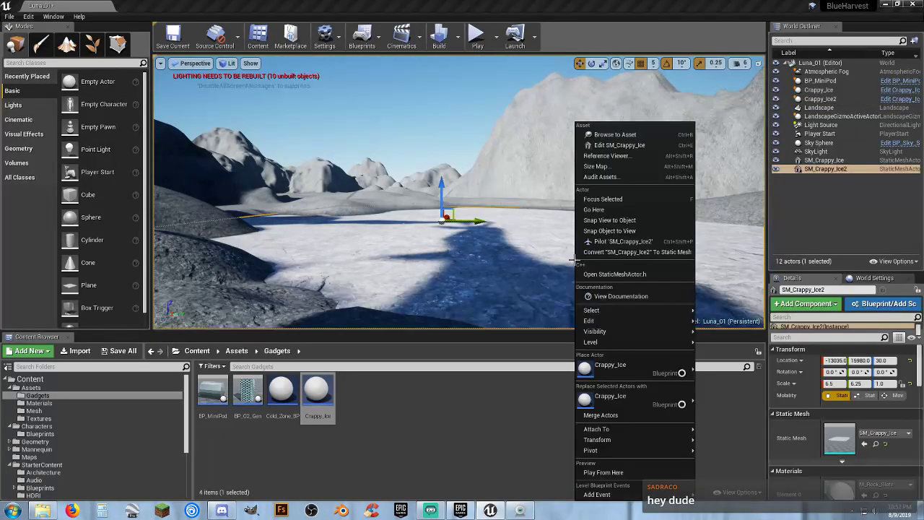
{"action": "left_click", "coordinate": [603, 472]}
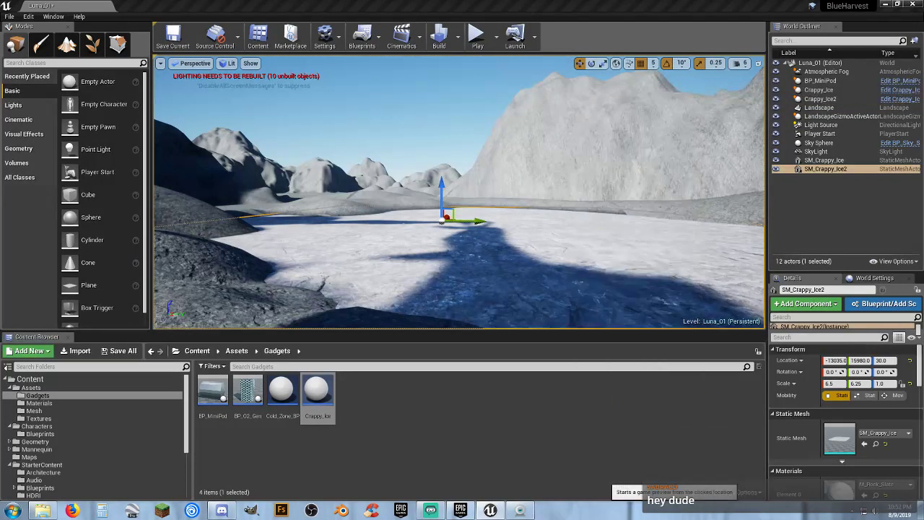
{"action": "key", "text": "w"}
{"action": "key", "text": "1"}
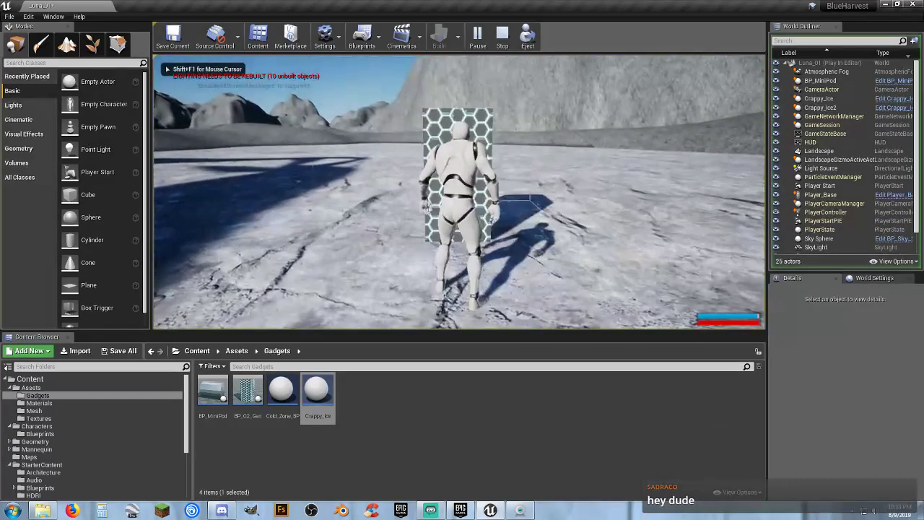
Run the character around the deployed O2 generator and across the larger ice patch to test the area it covers.
{"action": "key", "text": "d"}
{"action": "key", "text": "s"}
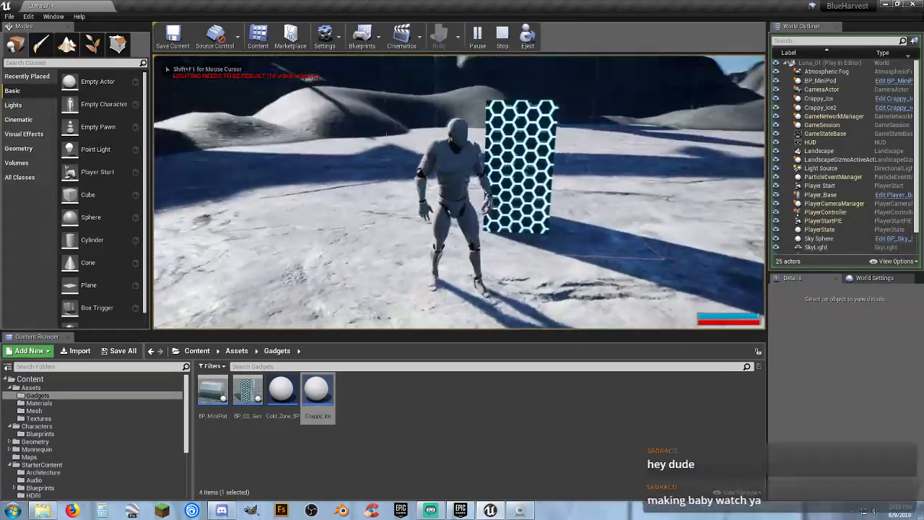
{"action": "key", "text": "d"}
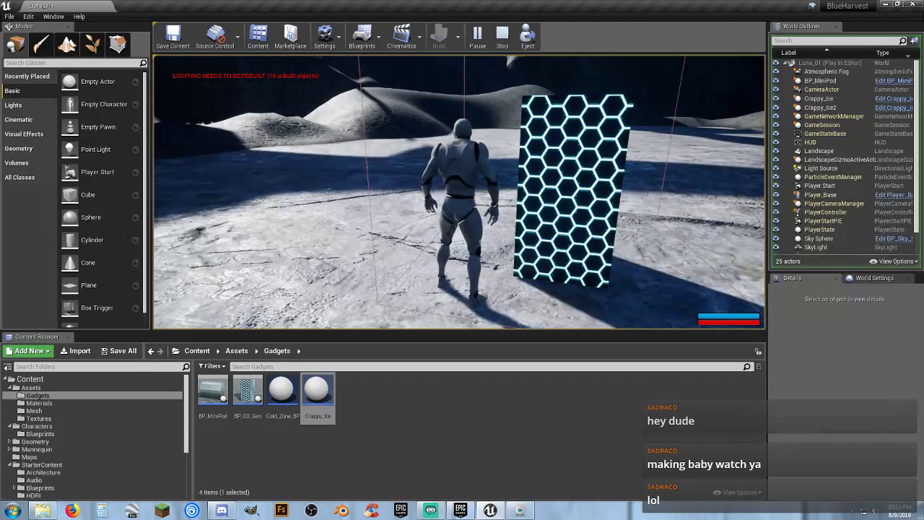
{"action": "key", "text": "w"}
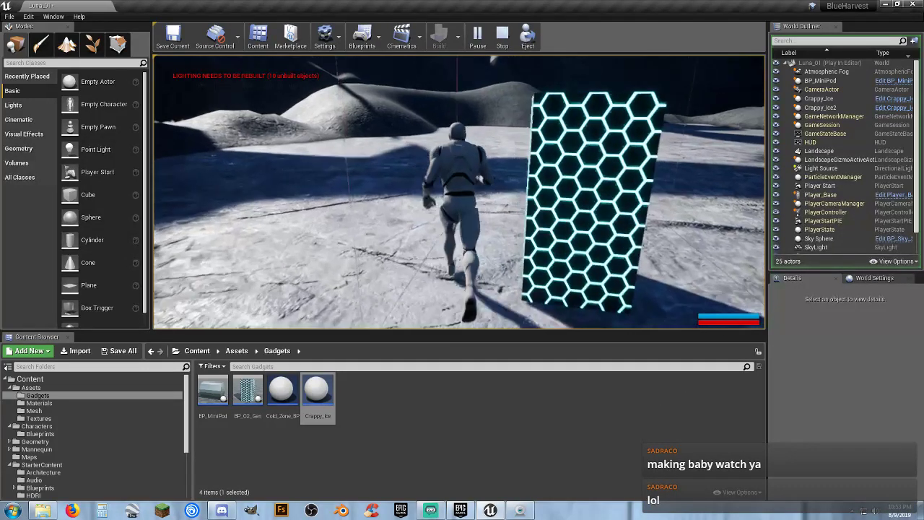
{"action": "key", "text": "space"}
{"action": "key", "text": "a"}
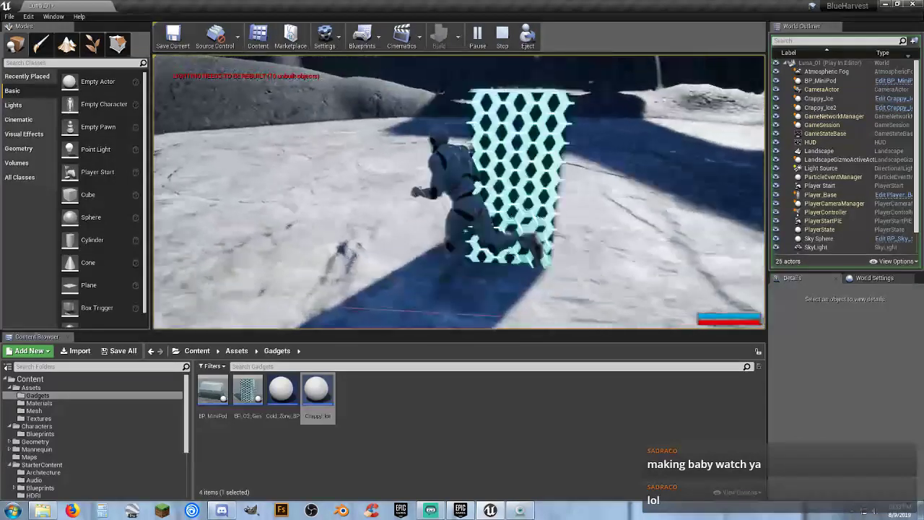
{"action": "key", "text": "w"}
{"action": "key", "text": "w"}
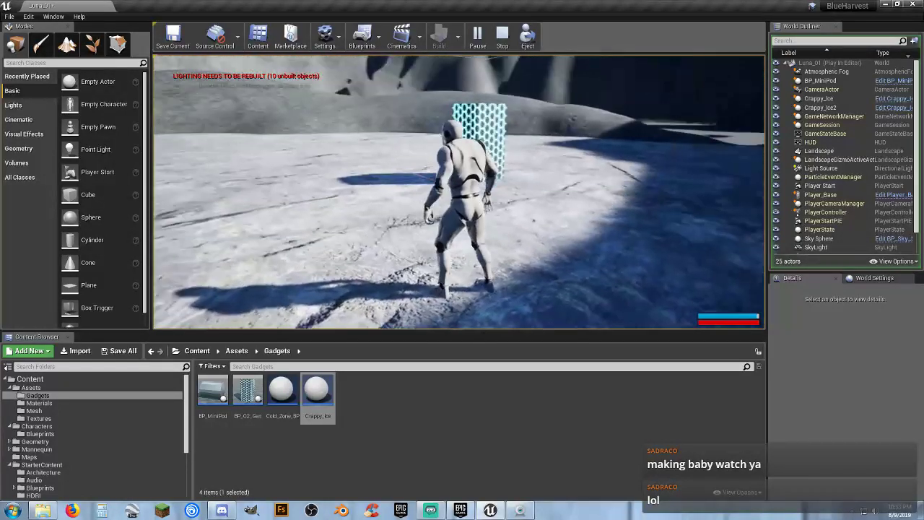
{"action": "key", "text": "w"}
{"action": "key", "text": "w"}
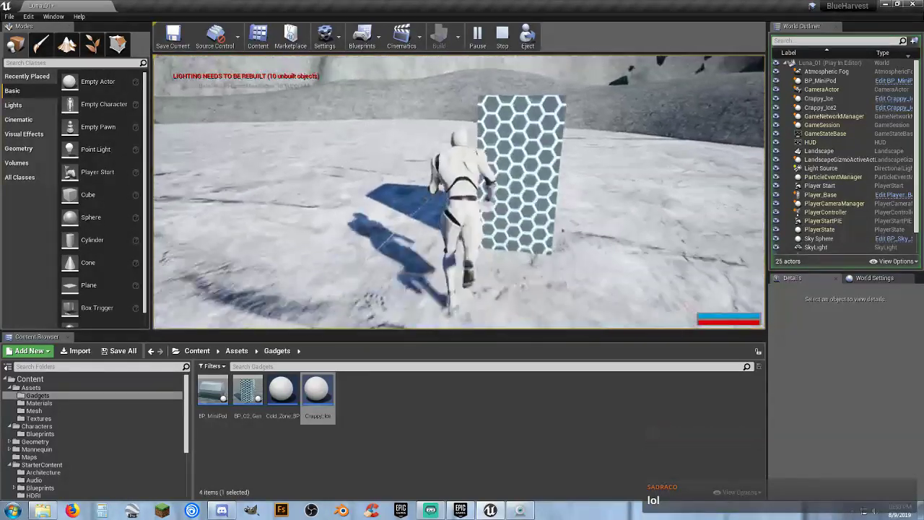
{"action": "key", "text": "w"}
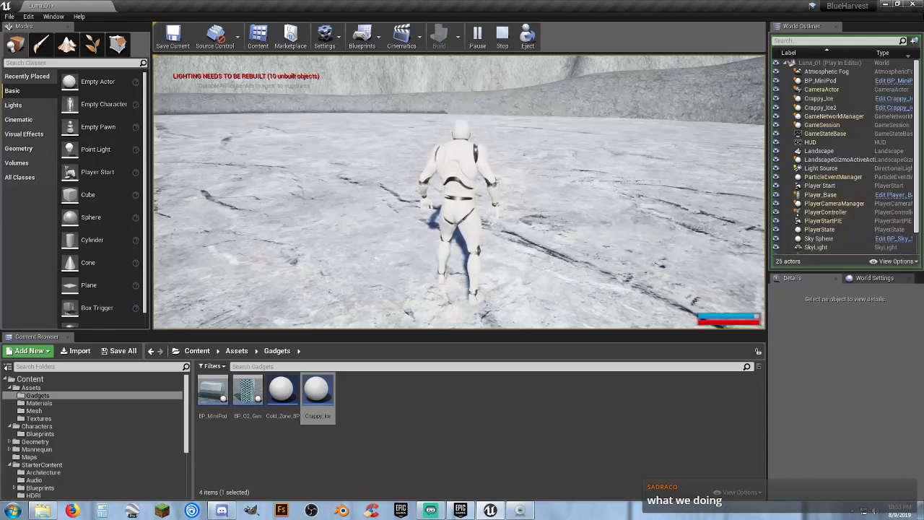
Move the character in and out of the O2 generator's zone from several sides, stopping a short distance away to watch the oxygen bar.
{"action": "key", "text": "a"}
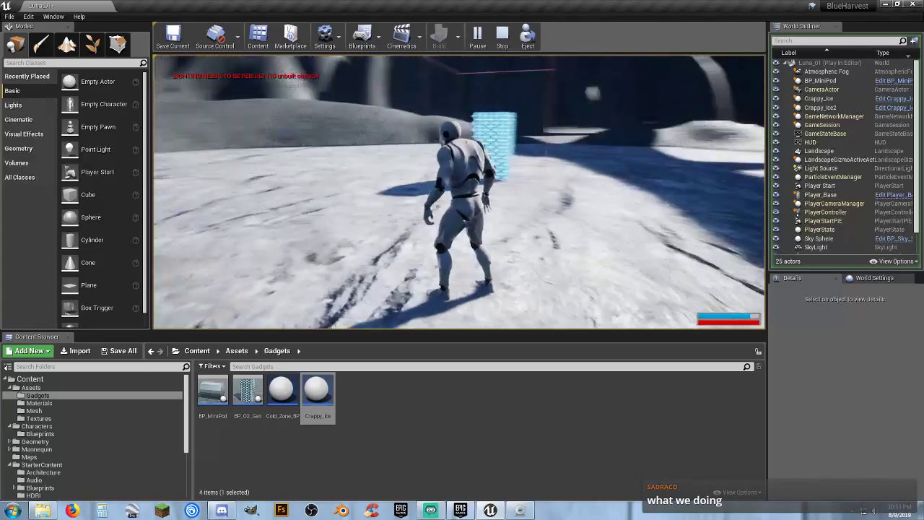
{"action": "key", "text": "w"}
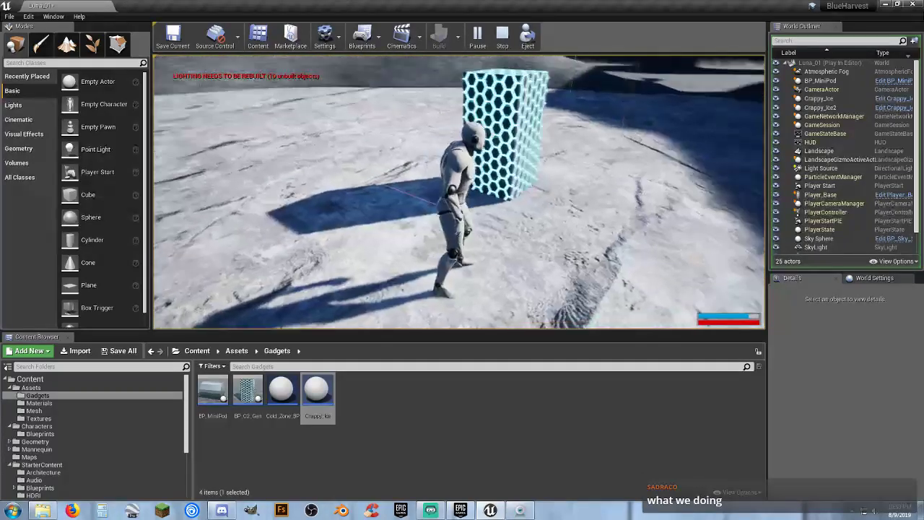
{"action": "key", "text": "w"}
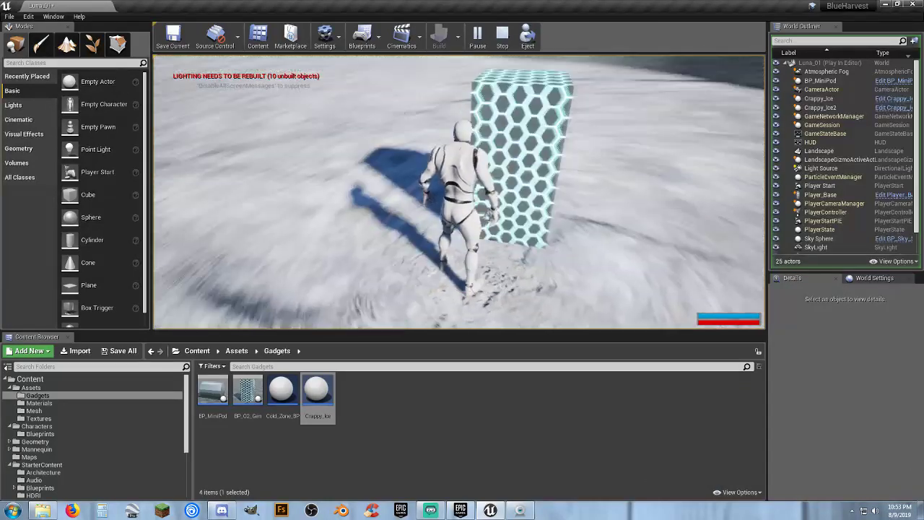
{"action": "key", "text": "a"}
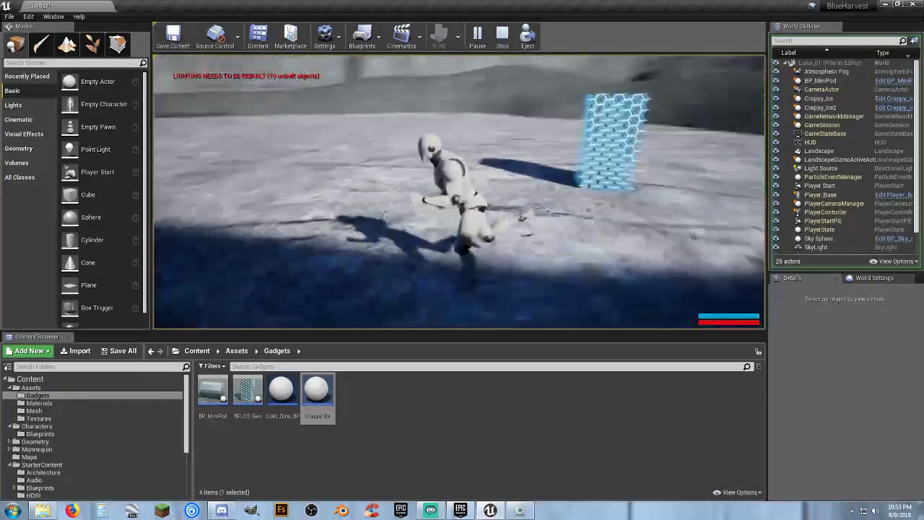
{"action": "key", "text": "d"}
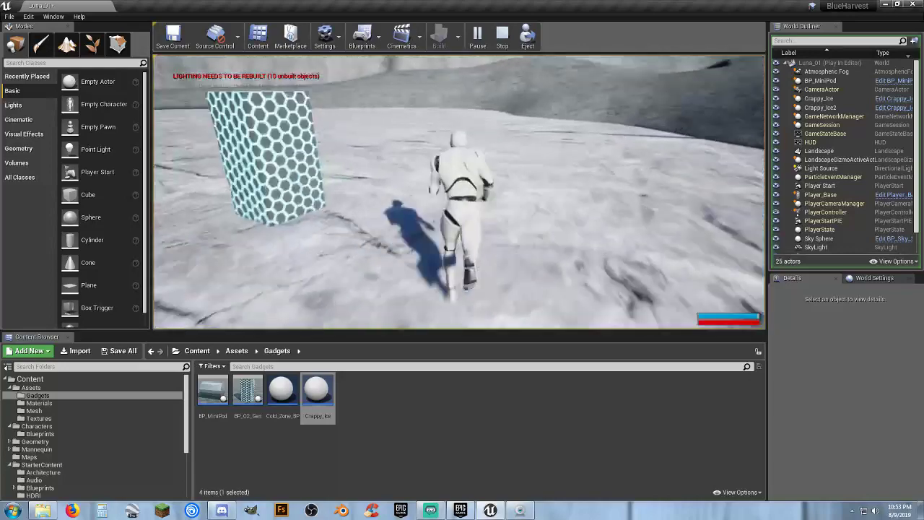
{"action": "key", "text": "a"}
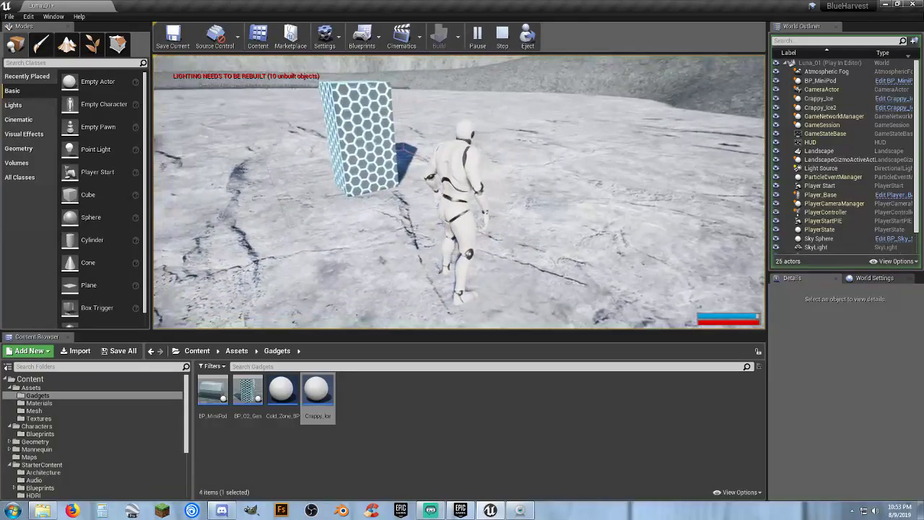
{"action": "key", "text": "a"}
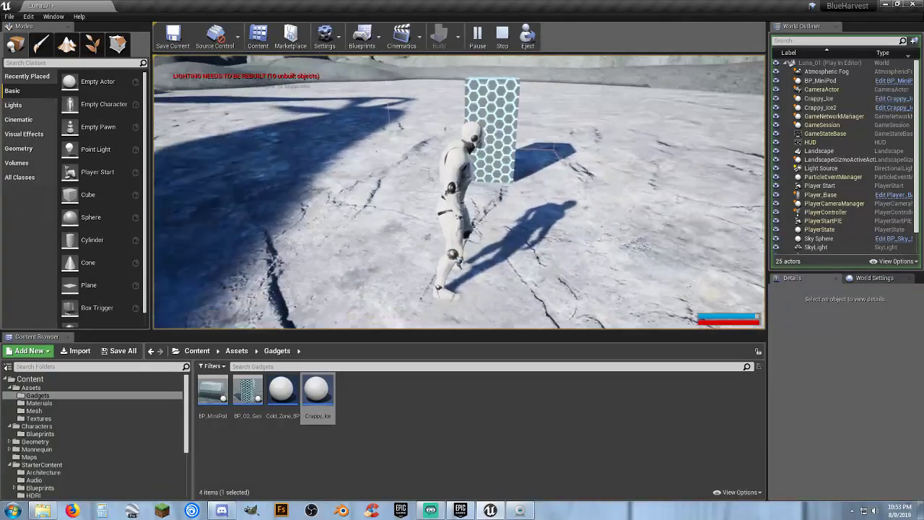
{"action": "key", "text": "a"}
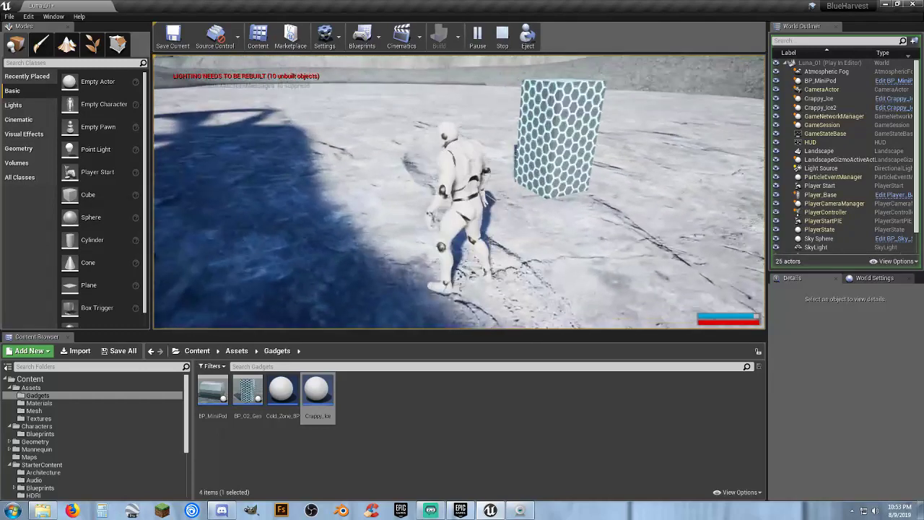
{"action": "key", "text": "d"}
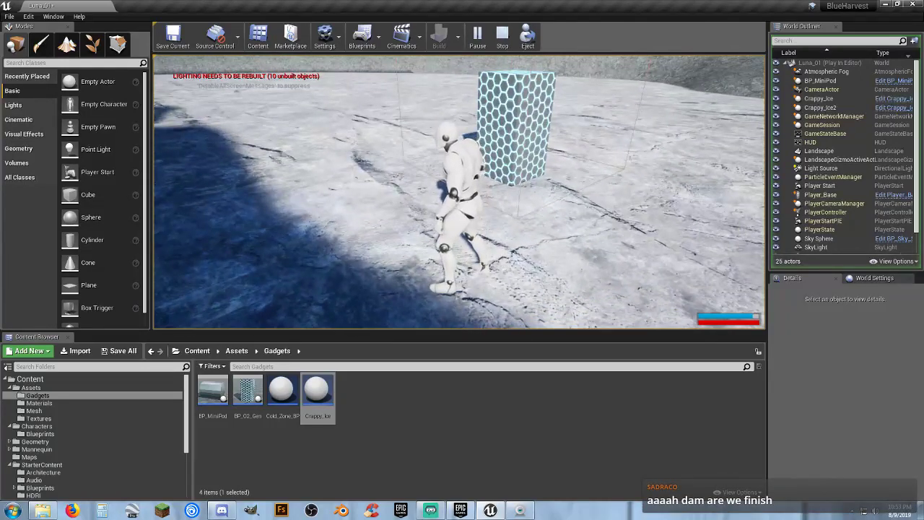
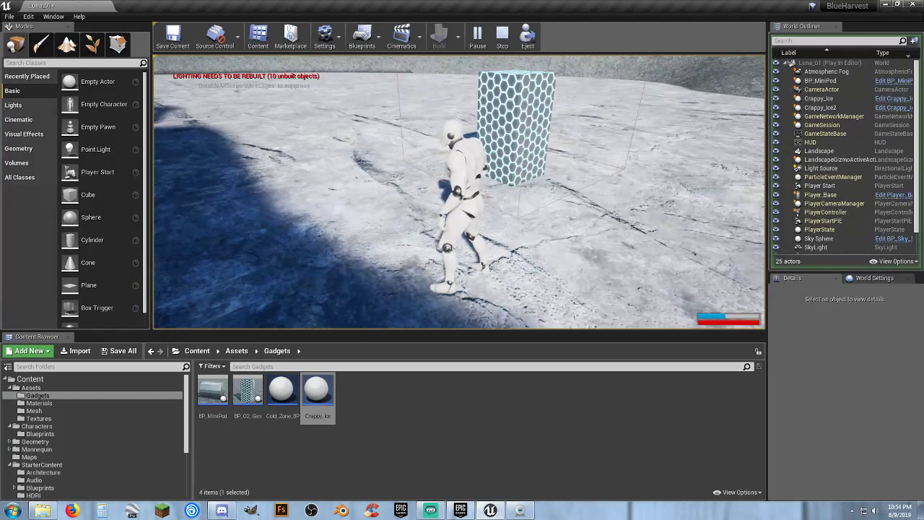
Return the character to the O2 generator to refill oxygen, run out onto the ice again, and end the play preview.
{"action": "key", "text": "w"}
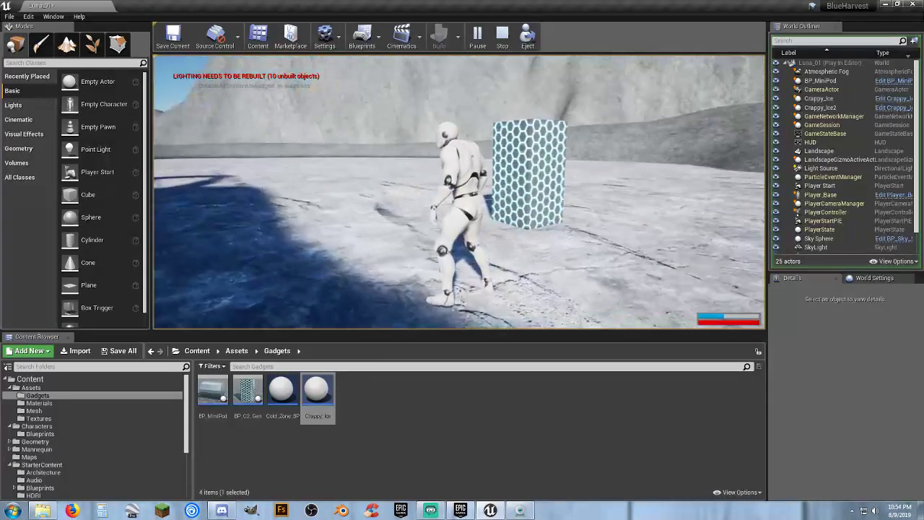
{"action": "key", "text": "a"}
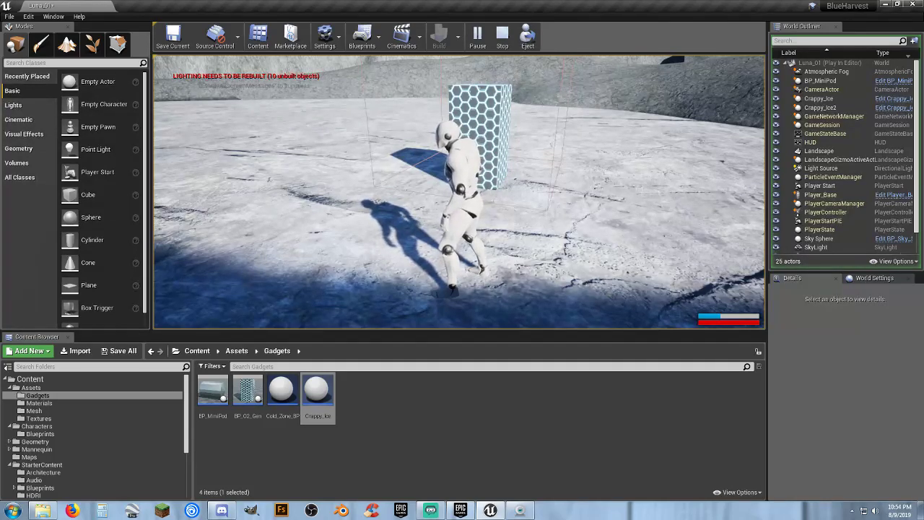
{"action": "key", "text": "w"}
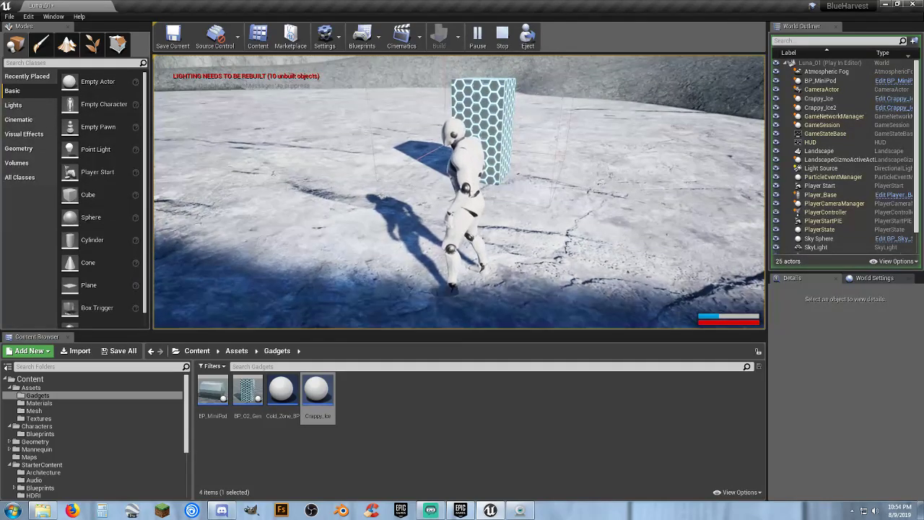
{"action": "key", "text": "w"}
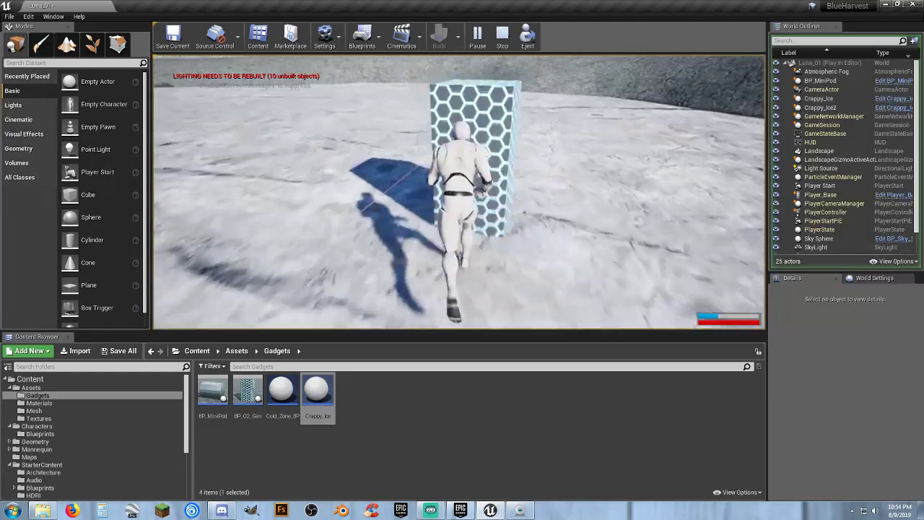
{"action": "key", "text": "w"}
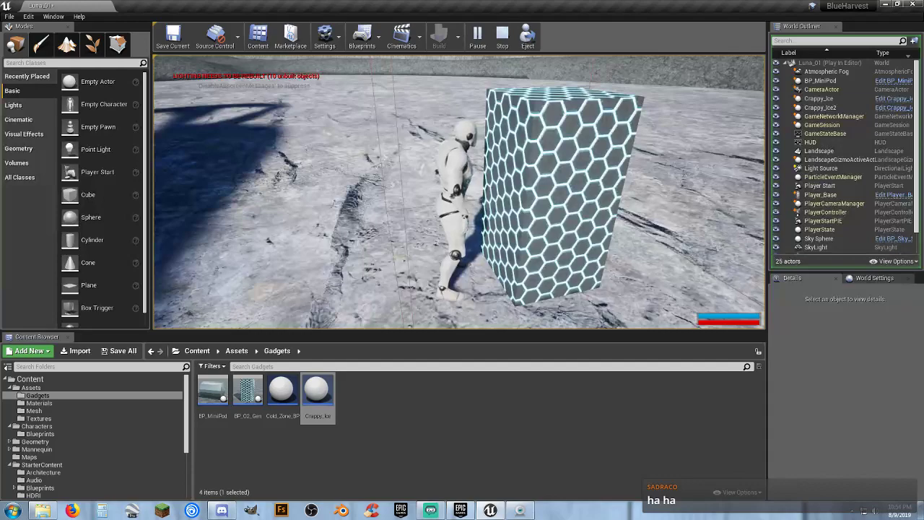
{"action": "key", "text": "w"}
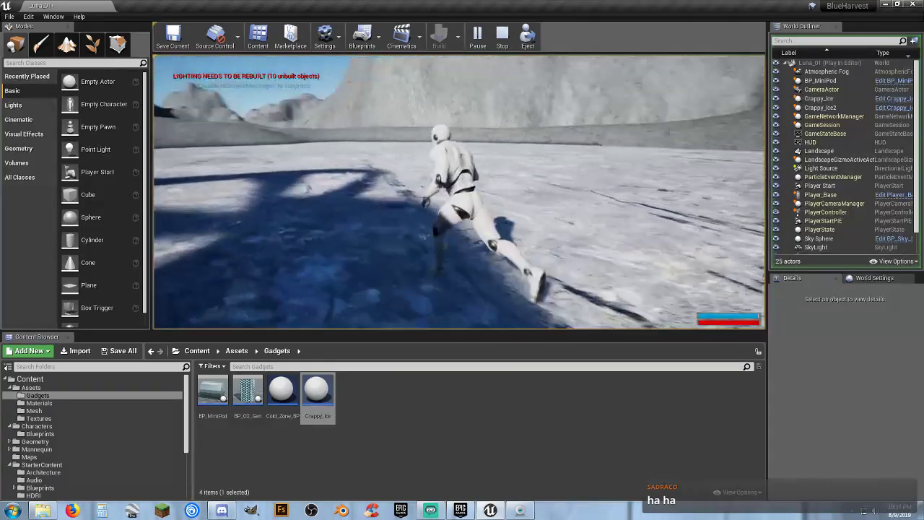
{"action": "key", "text": "d"}
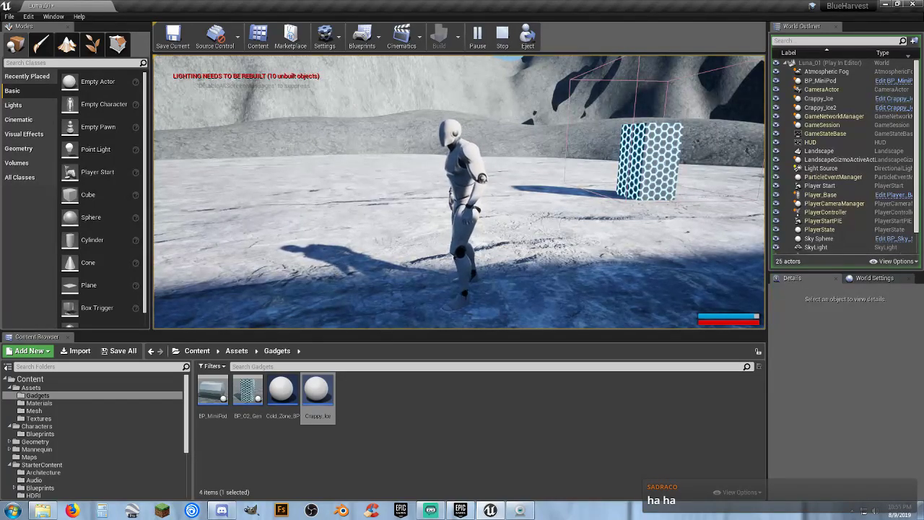
{"action": "key", "text": "Escape"}
Examine the larger ice patch and its surrounding terrain from several angles in the level editor.
{"action": "right_click_drag", "start_coordinate": [594, 147], "coordinate": [534, 217]}
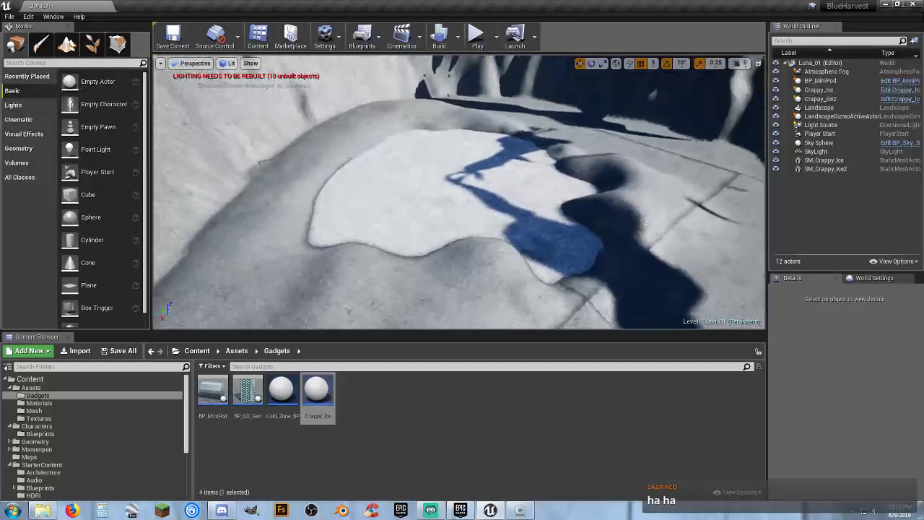
{"action": "right_click_drag", "start_coordinate": [529, 181], "coordinate": [529, 184]}
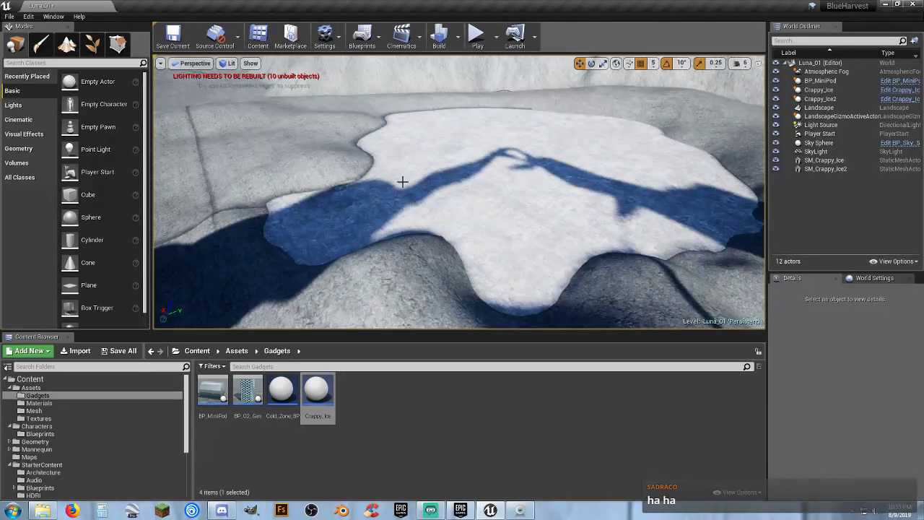
{"action": "right_click_drag", "start_coordinate": [466, 136], "coordinate": [481, 215]}
{"action": "scroll", "coordinate": [481, 214], "scroll_direction": "up", "scroll_amount": 4}
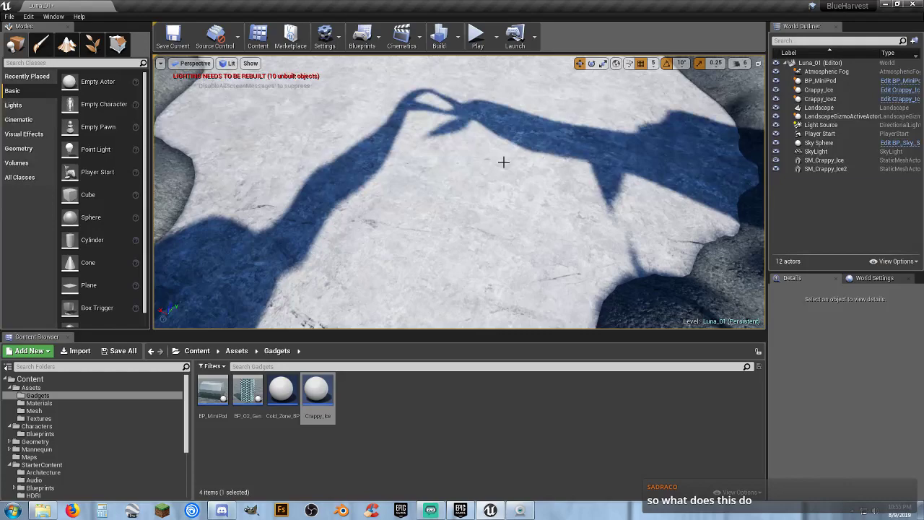
{"action": "key", "text": "s"}
{"action": "mouse_move", "coordinate": [498, 164]}
{"action": "right_mouse_down"}
{"action": "mouse_move", "coordinate": [332, 176]}
{"action": "mouse_move", "coordinate": [224, 163]}
{"action": "mouse_move", "coordinate": [496, 166]}
{"action": "right_mouse_up"}
{"action": "key", "text": "w"}
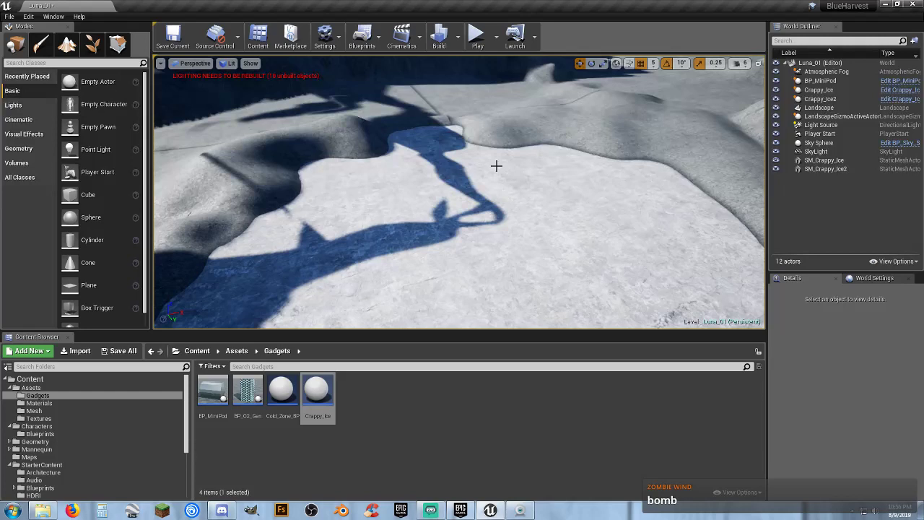
{"action": "right_click_drag", "start_coordinate": [496, 166], "coordinate": [496, 166]}
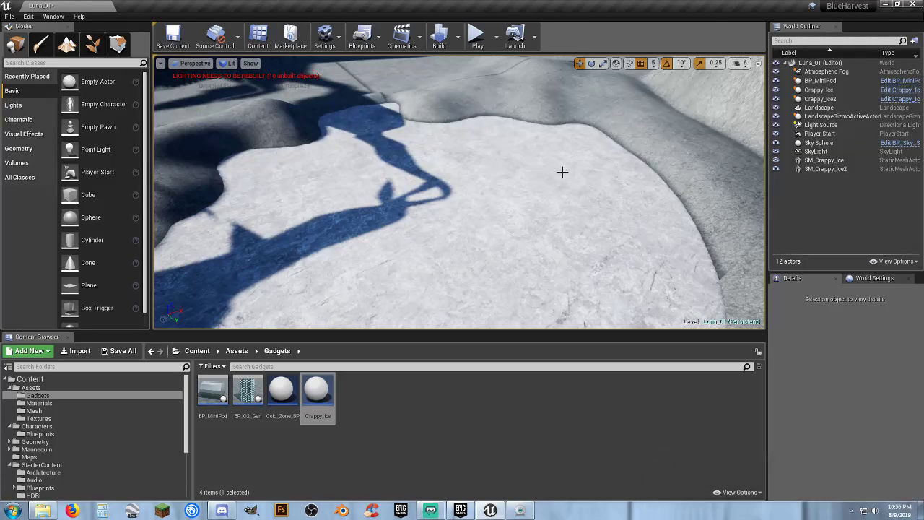
Start a play preview from the level's player start and run the character through the doorway into the MiniPod.
{"action": "left_click", "coordinate": [477, 35]}
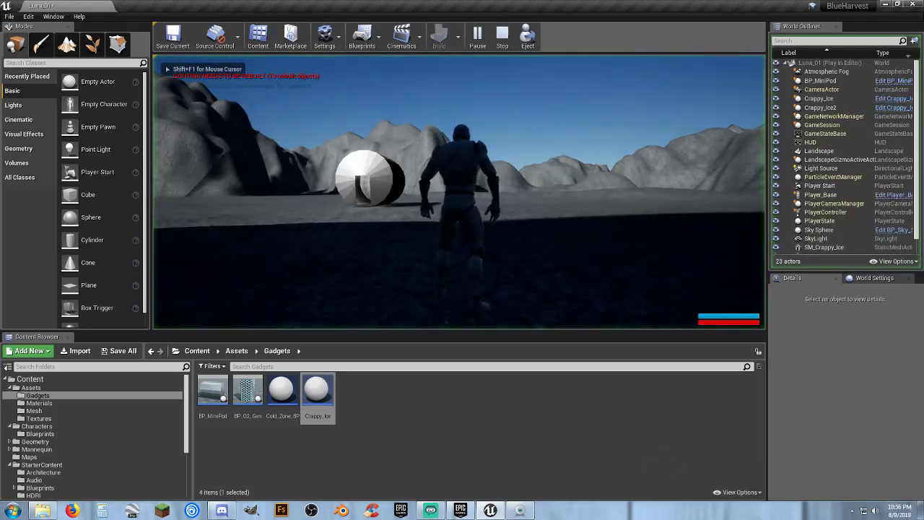
{"action": "key", "text": "w"}
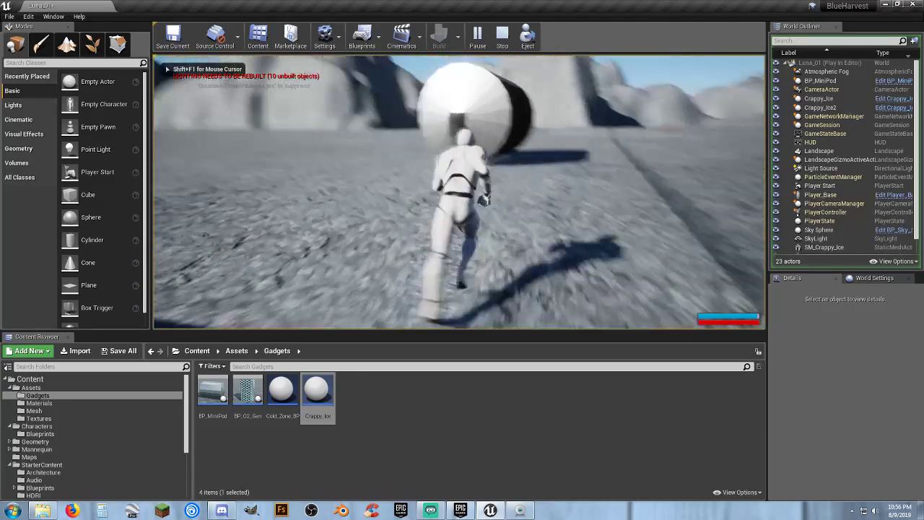
{"action": "key", "text": "w"}
{"action": "key", "text": "a"}
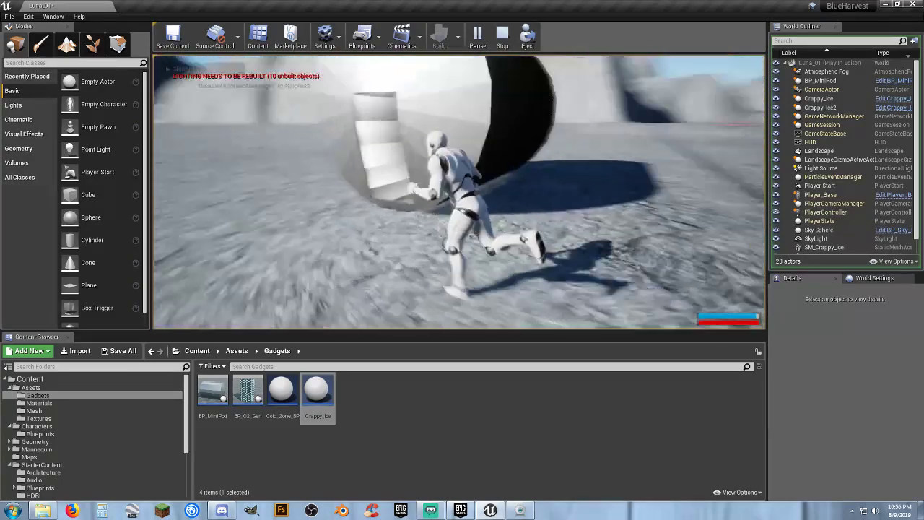
{"action": "key", "text": "w"}
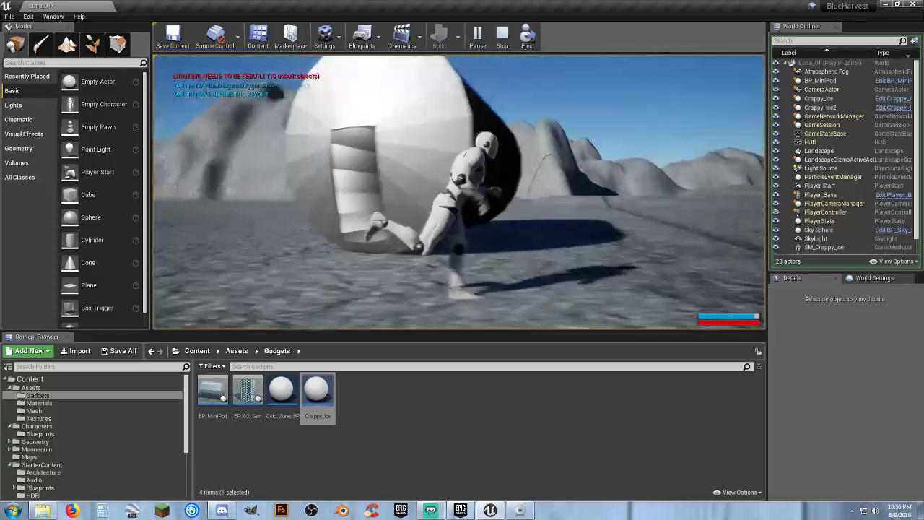
{"action": "key", "text": "w"}
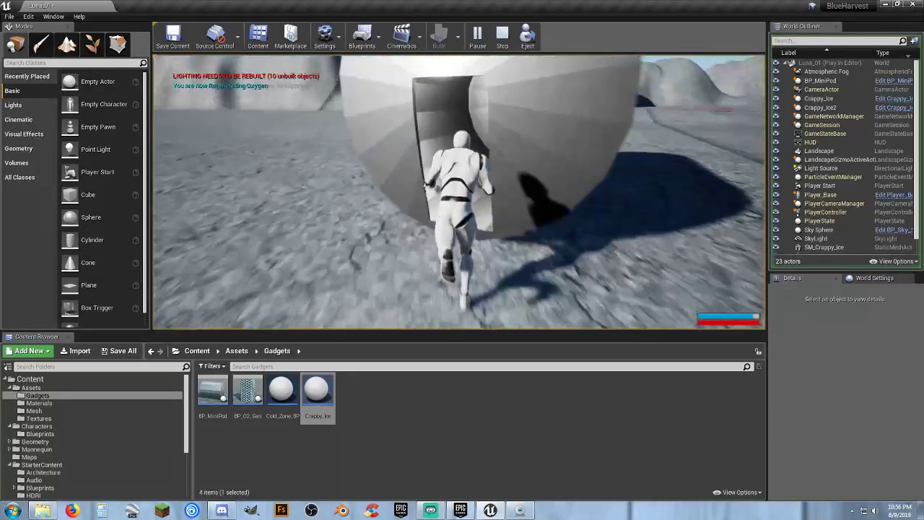
{"action": "key", "text": "w"}
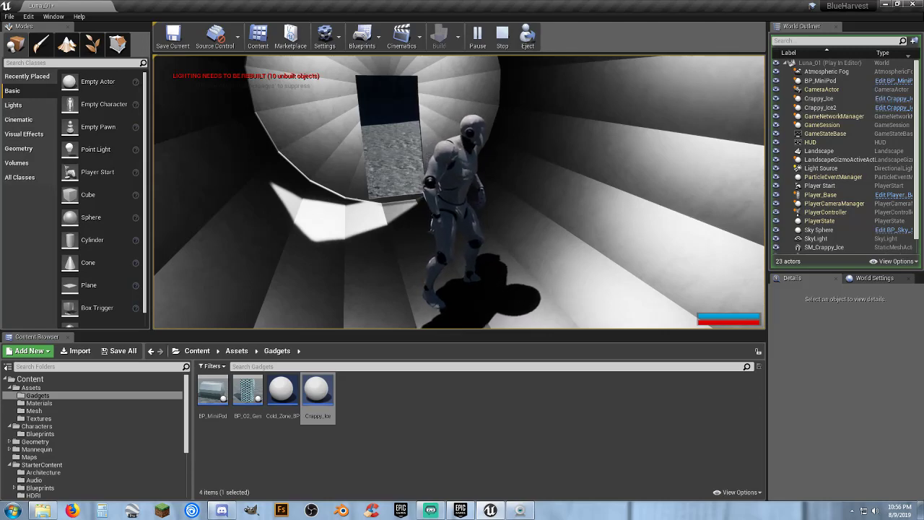
Walk the character around inside the MiniPod, leave through the doorway, and run onto the smaller ice patch.
{"action": "key", "text": "w"}
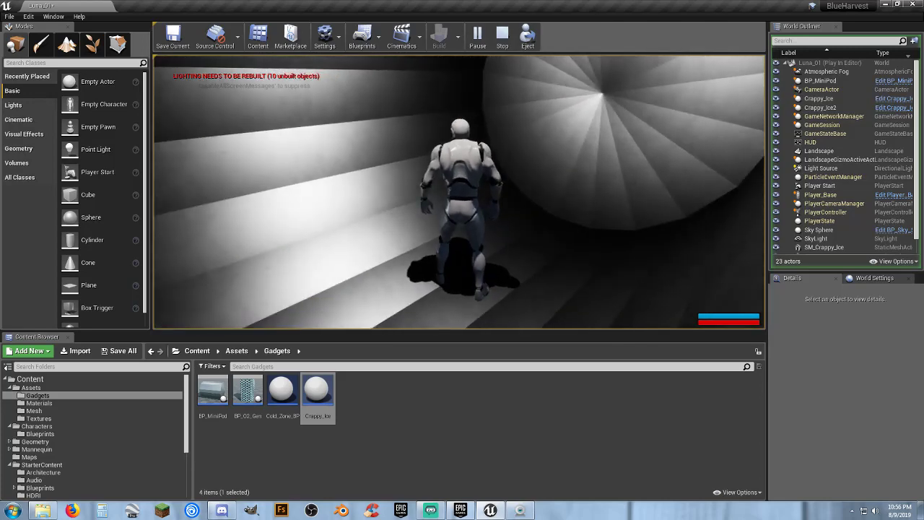
{"action": "key", "text": "d"}
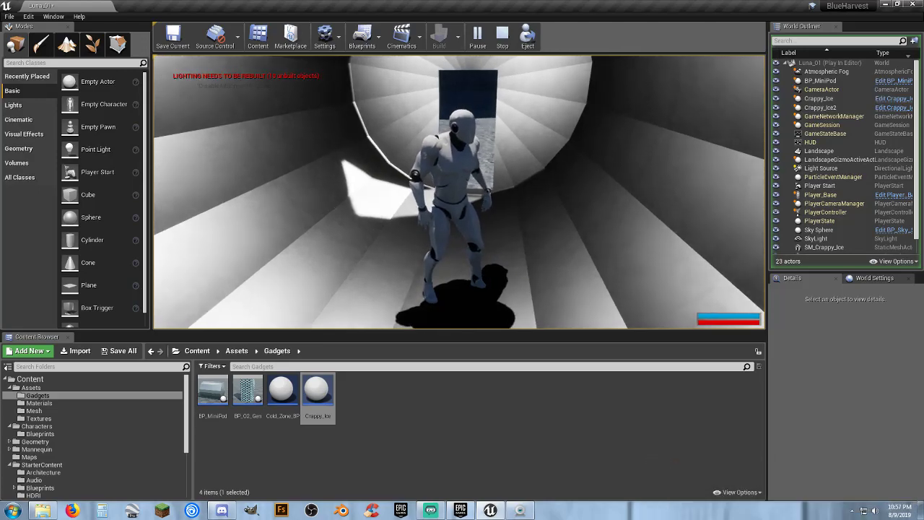
{"action": "key", "text": "w"}
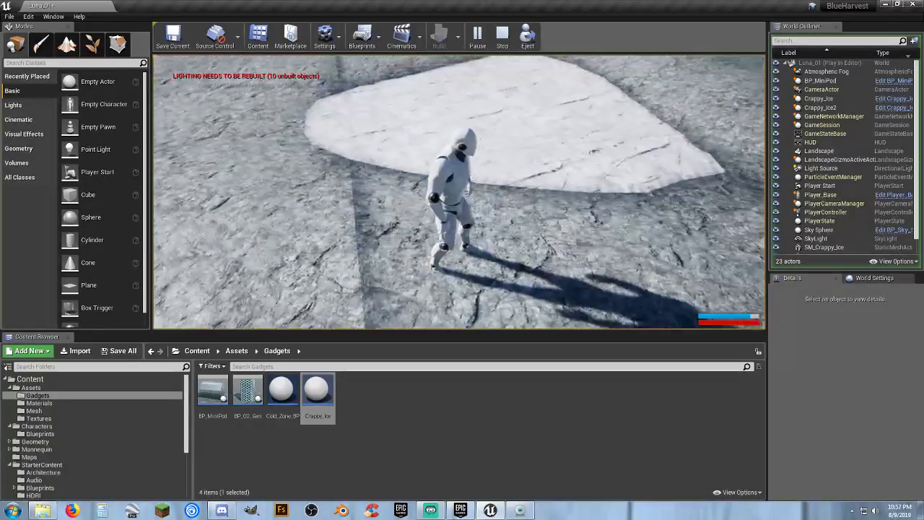
{"action": "key", "text": "w"}
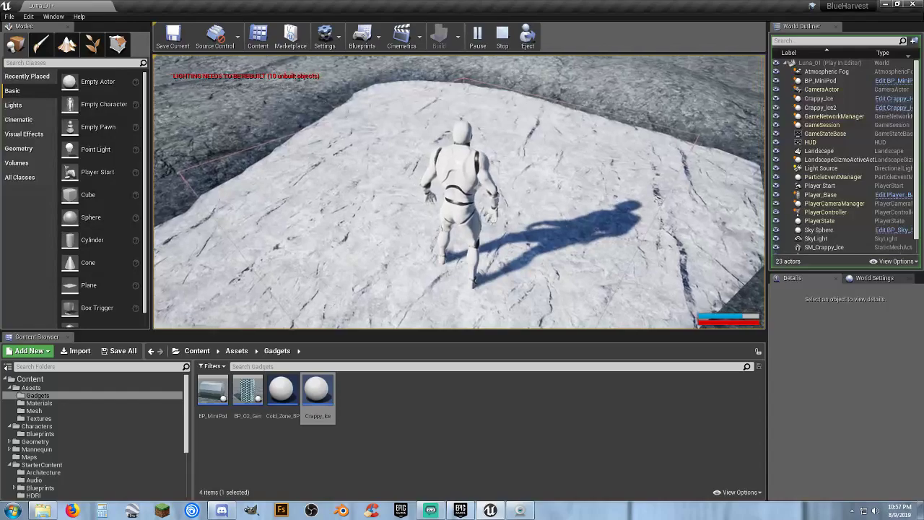
Place an O2 generator on the smaller ice patch and move the character up to it to refill oxygen.
{"action": "key", "text": "a"}
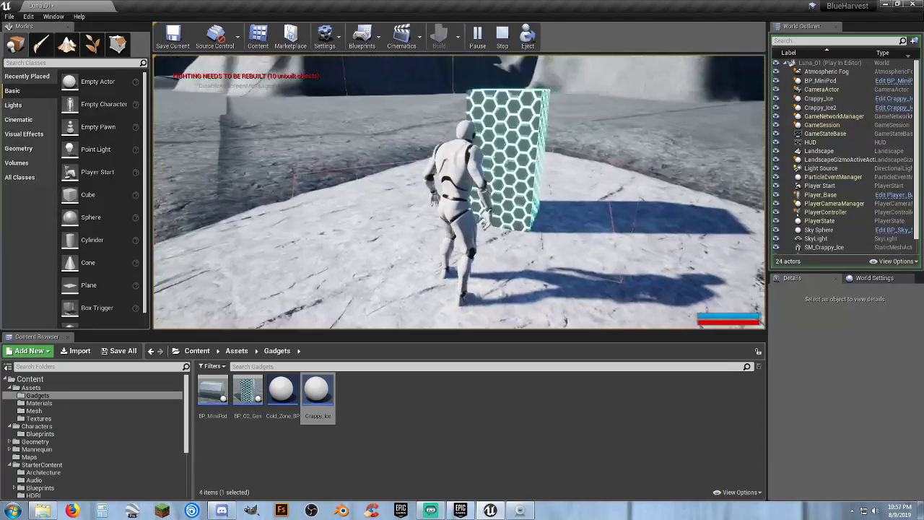
{"action": "key", "text": "d"}
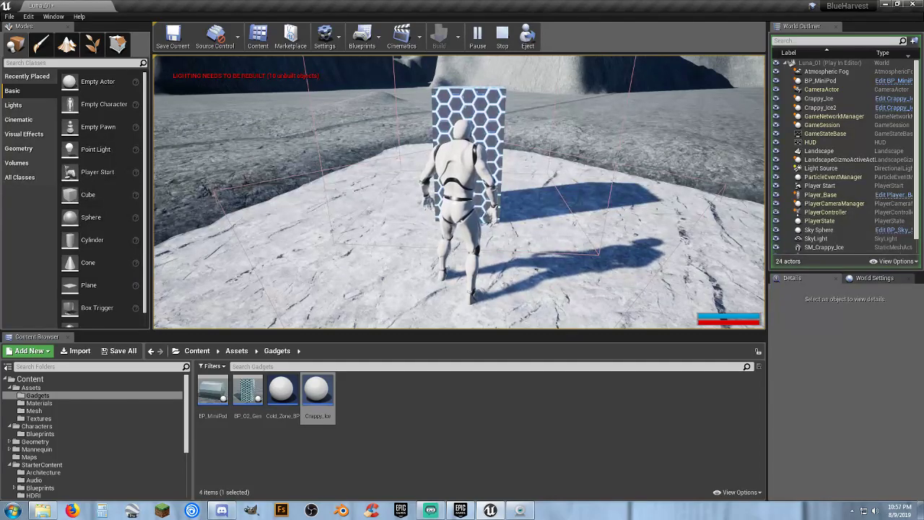
{"action": "key", "text": "w"}
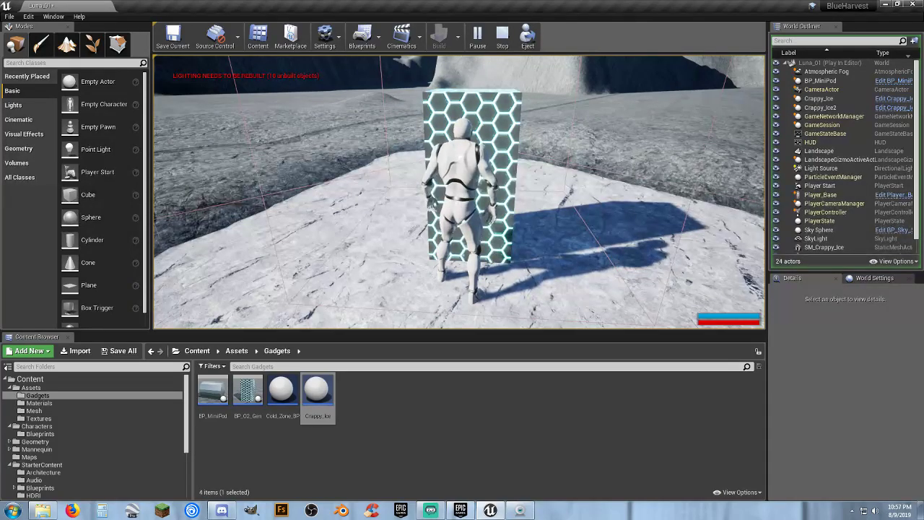
Run the character from the O2 generator out across the open terrain and stop to look back at the MiniPod and generator.
{"action": "key", "text": "w"}
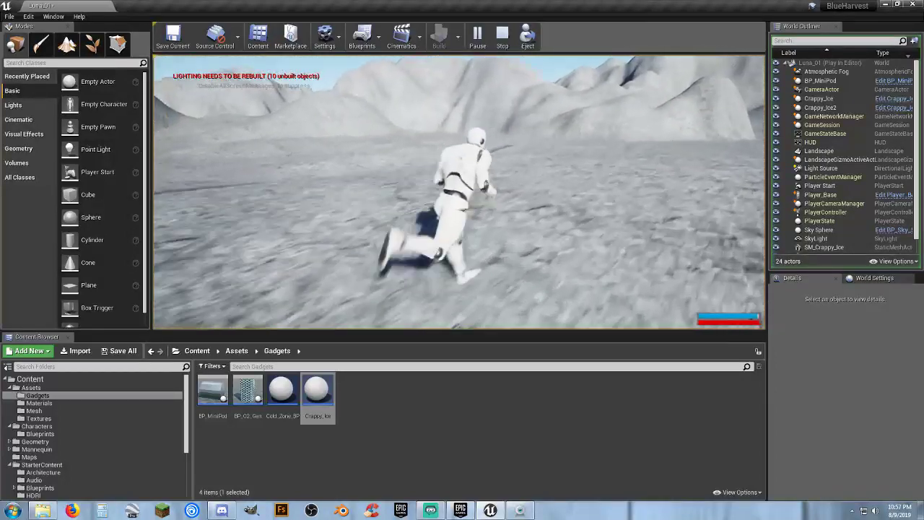
{"action": "key", "text": "w"}
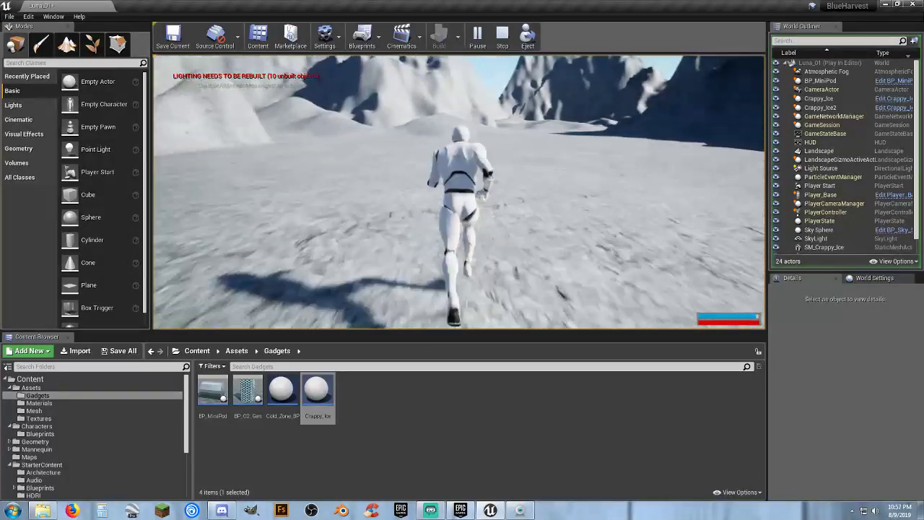
{"action": "key", "text": "w"}
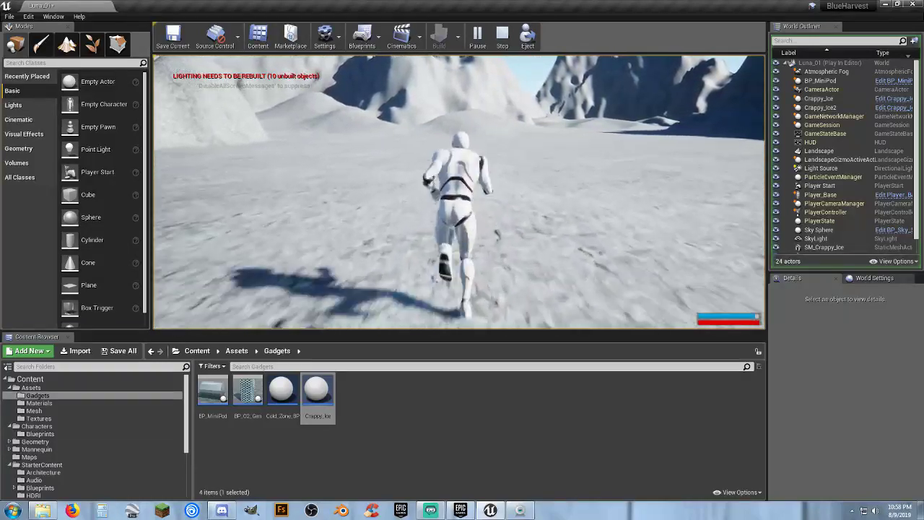
{"action": "key", "text": "w"}
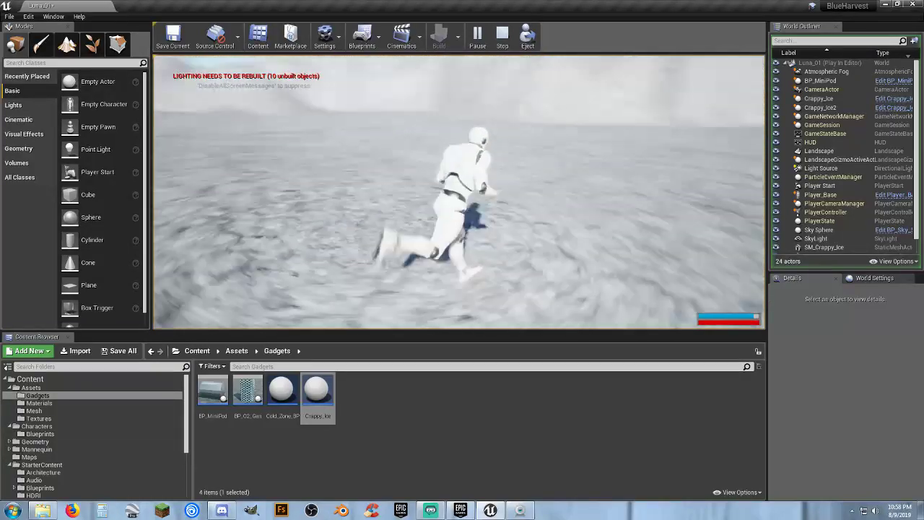
{"action": "key", "text": "w"}
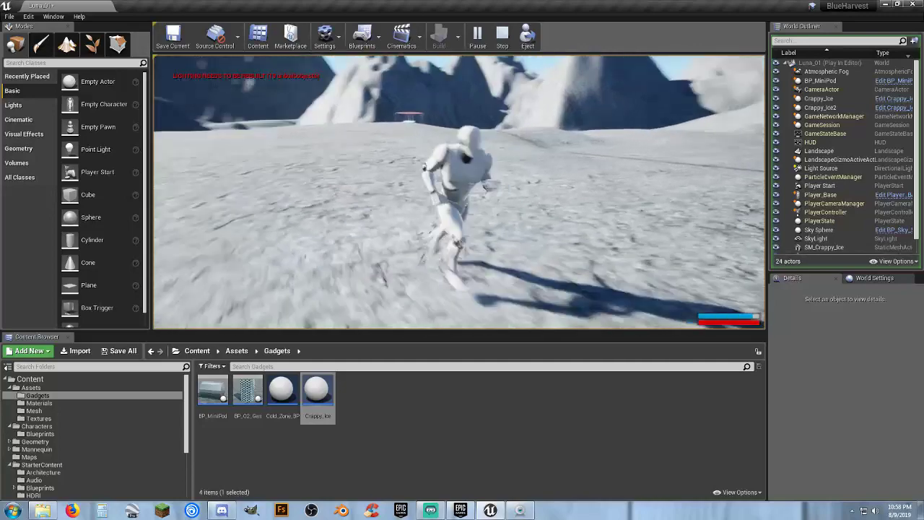
{"action": "key", "text": "w"}
{"action": "key", "text": "w"}
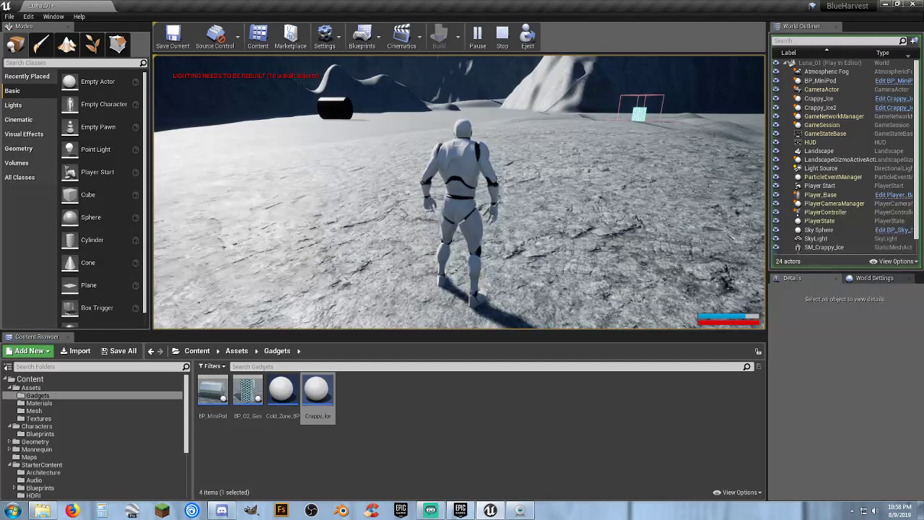
Run the character across the plain and over the rise toward the larger ice patch to test the oxygen used on the way.
{"action": "key", "text": "w"}
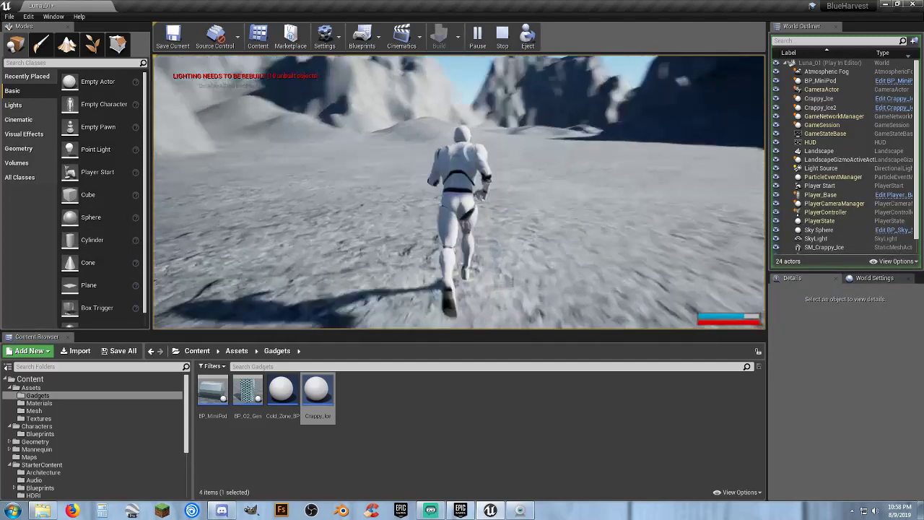
{"action": "key", "text": "a"}
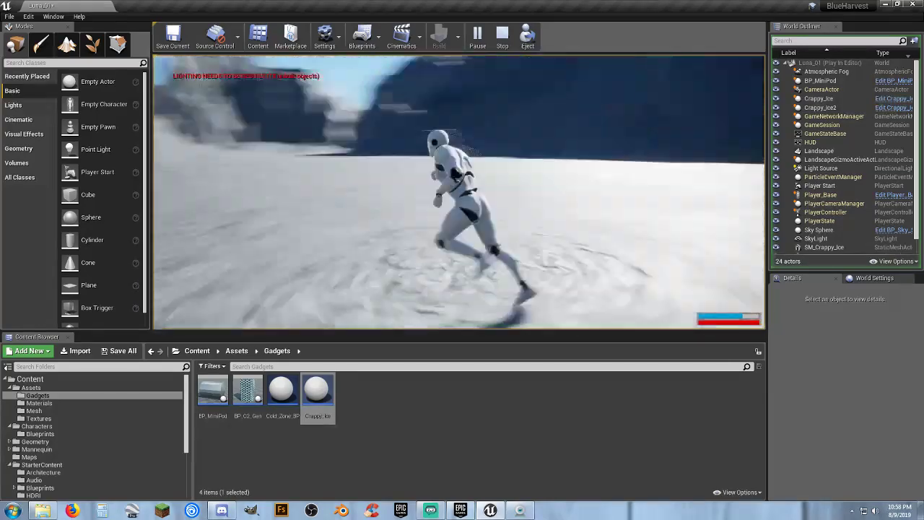
{"action": "key", "text": "s"}
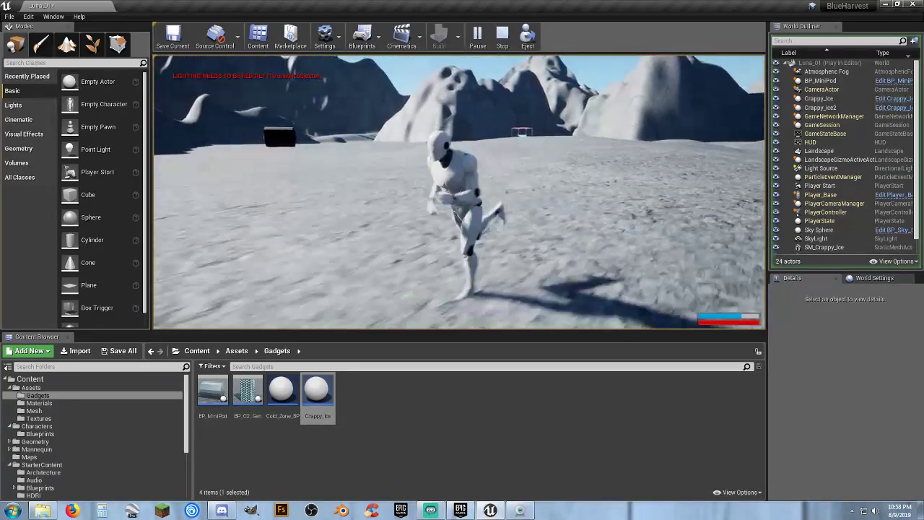
{"action": "key", "text": "a"}
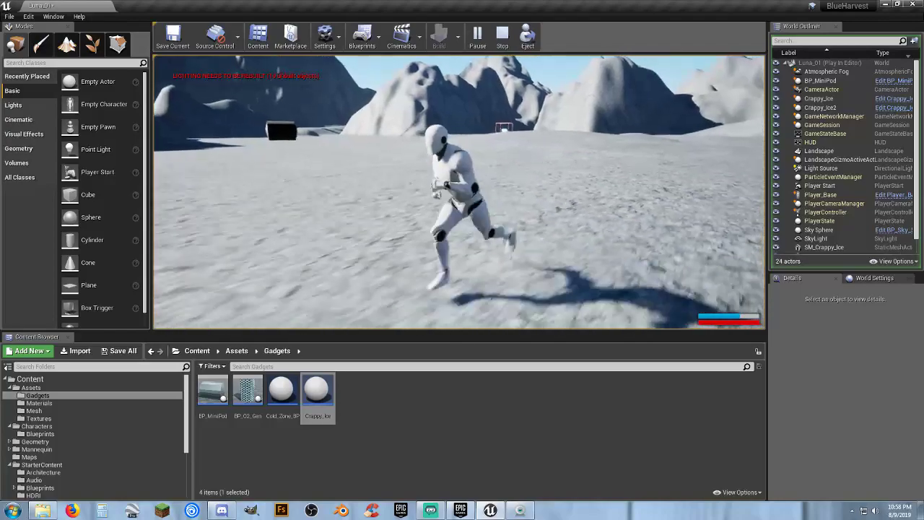
{"action": "key", "text": "w"}
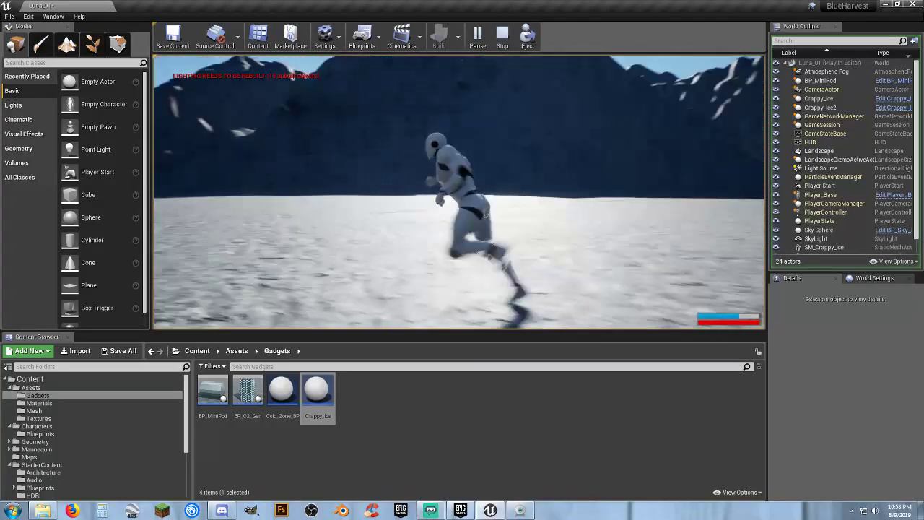
{"action": "key", "text": "w"}
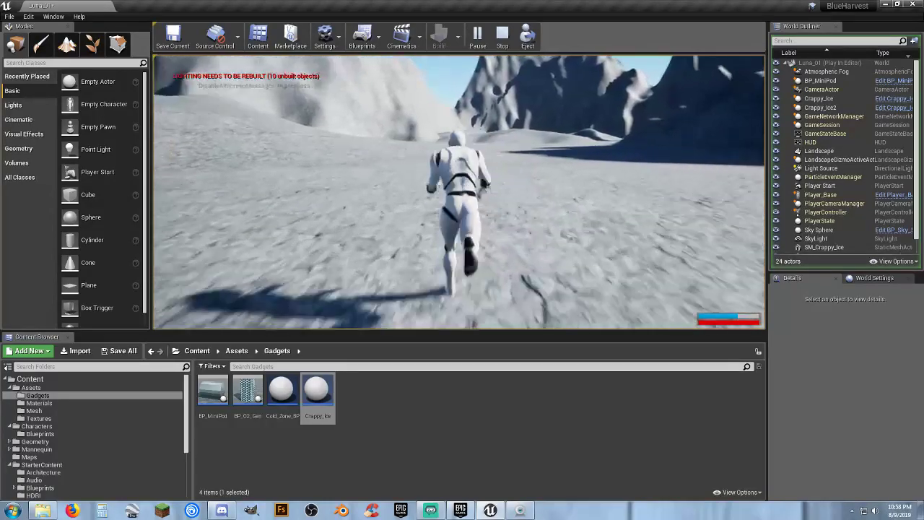
{"action": "key", "text": "w"}
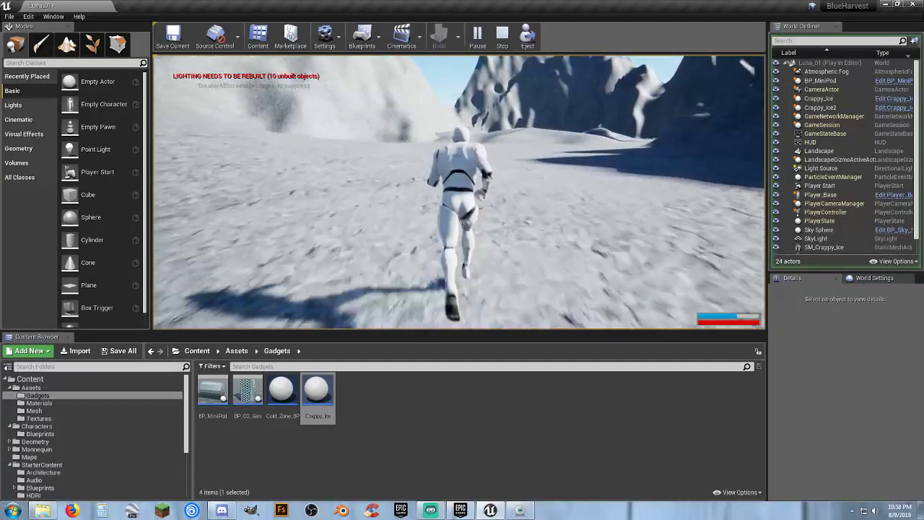
{"action": "key", "text": "w"}
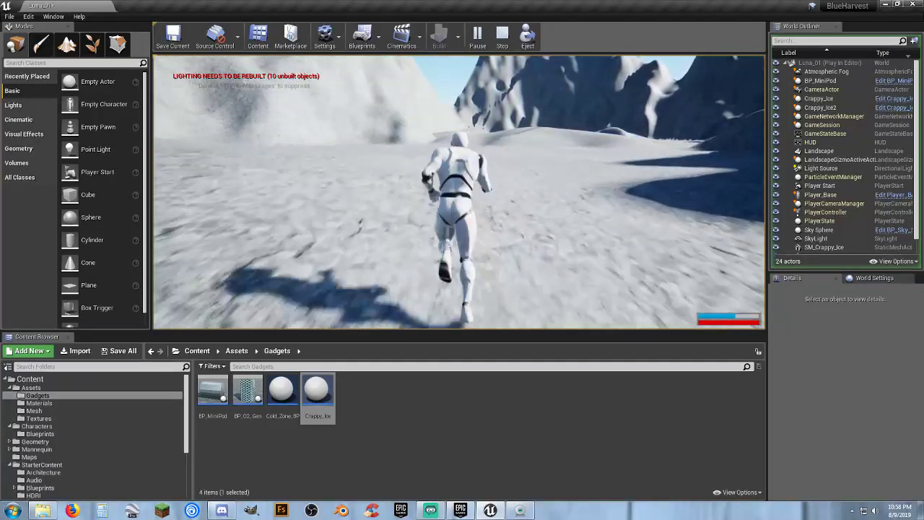
{"action": "key", "text": "w"}
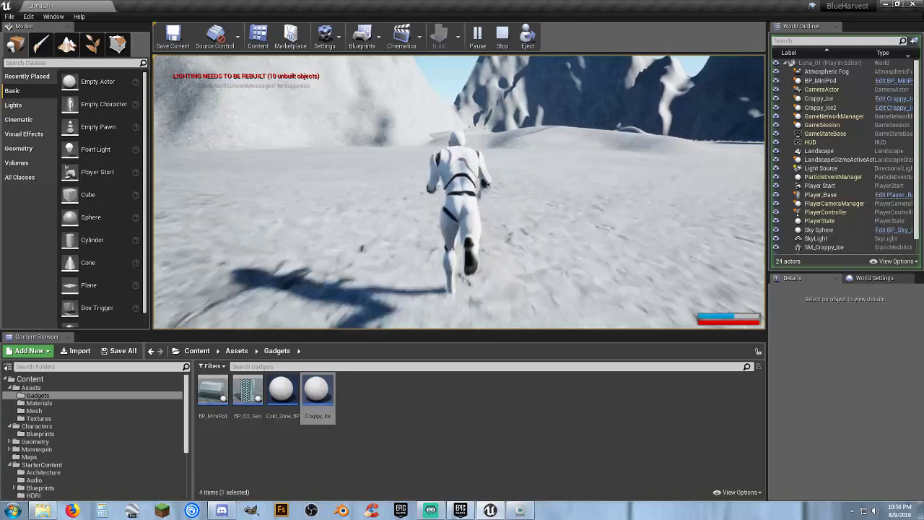
{"action": "key", "text": "w"}
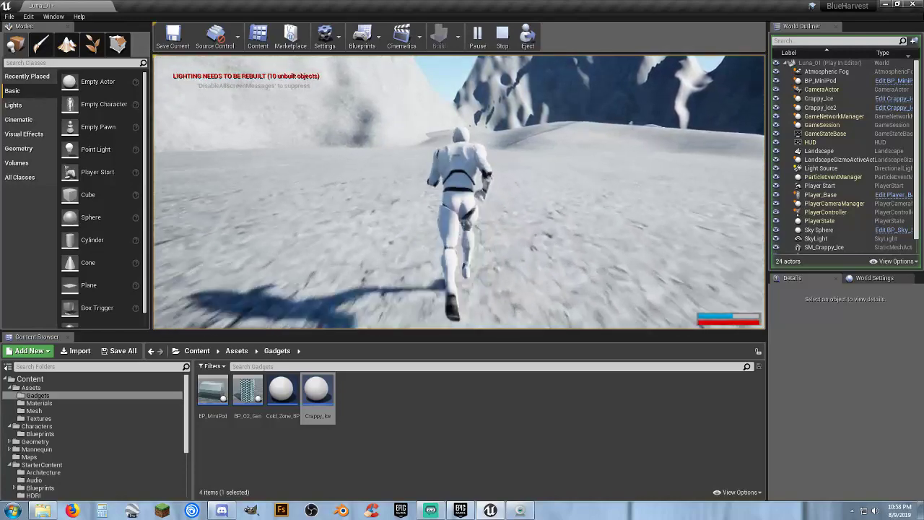
{"action": "key", "text": "w"}
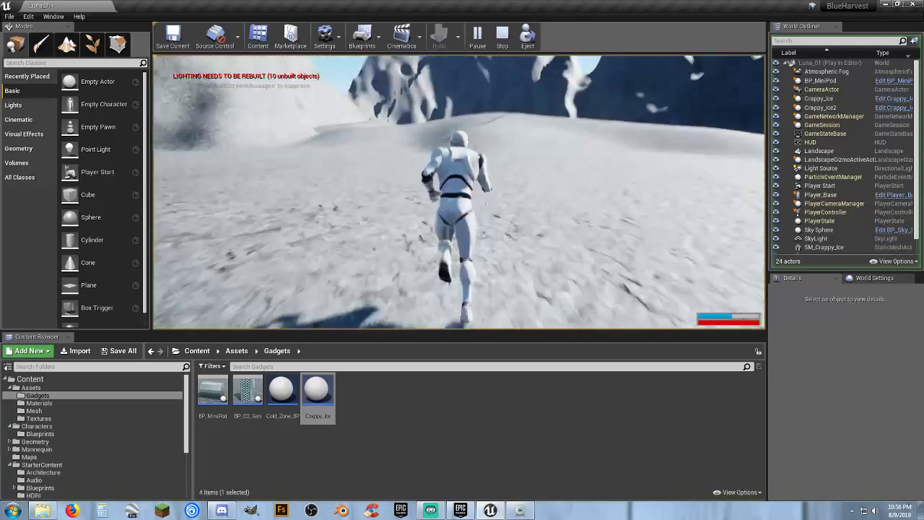
{"action": "key", "text": "w"}
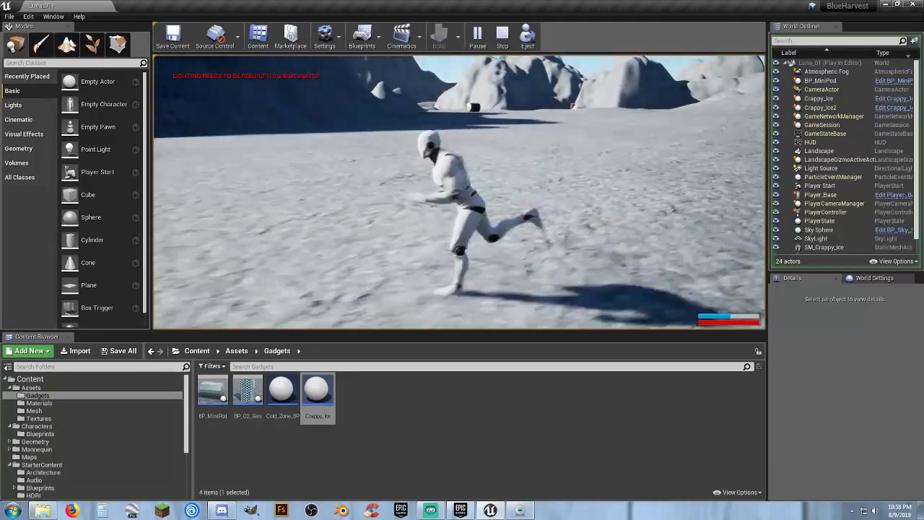
{"action": "key", "text": "w"}
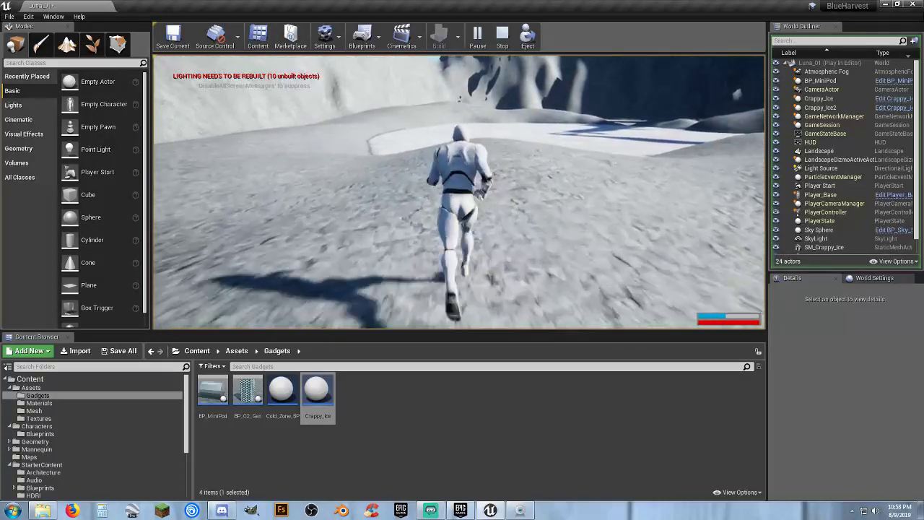
Bring the character onto the larger ice patch, place a second O2 generator there, and move around it to refill oxygen.
{"action": "key", "text": "w"}
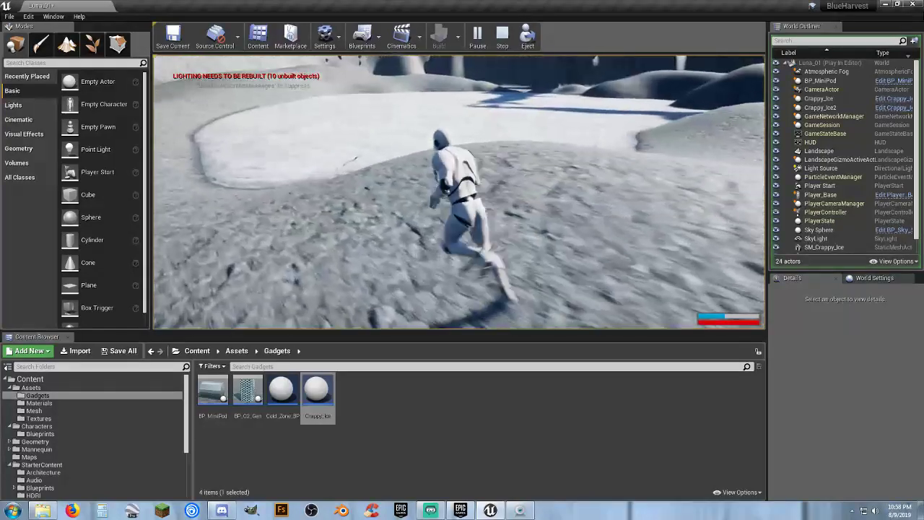
{"action": "key", "text": "w"}
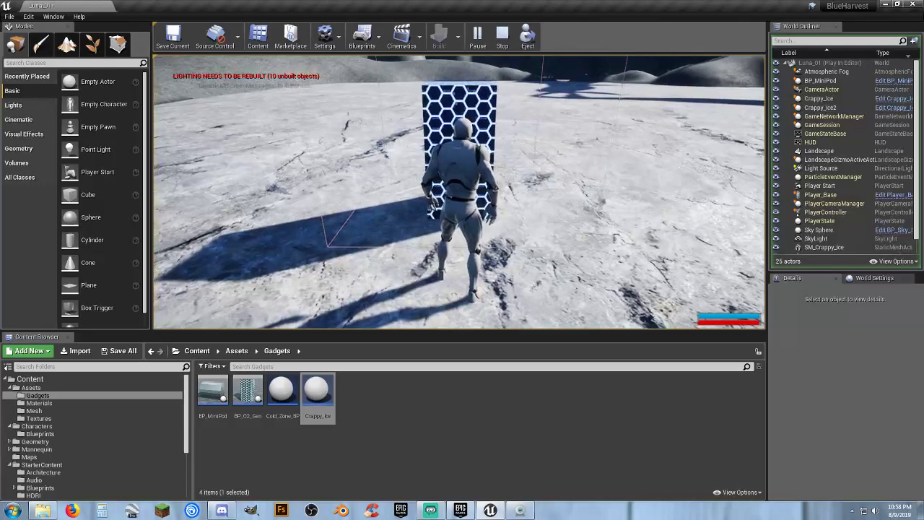
{"action": "key", "text": "d"}
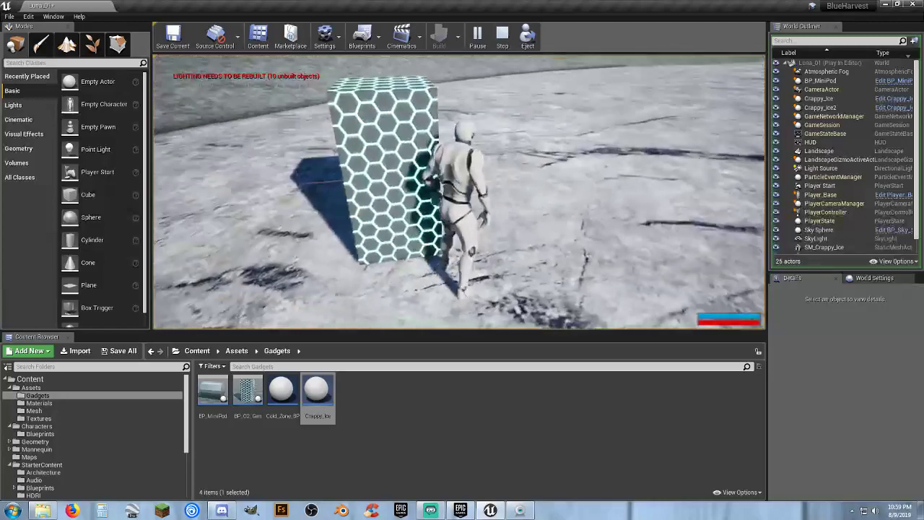
Run the character away from the O2 generator across the larger ice patch and stop to test oxygen drain outside its zone.
{"action": "key", "text": "w"}
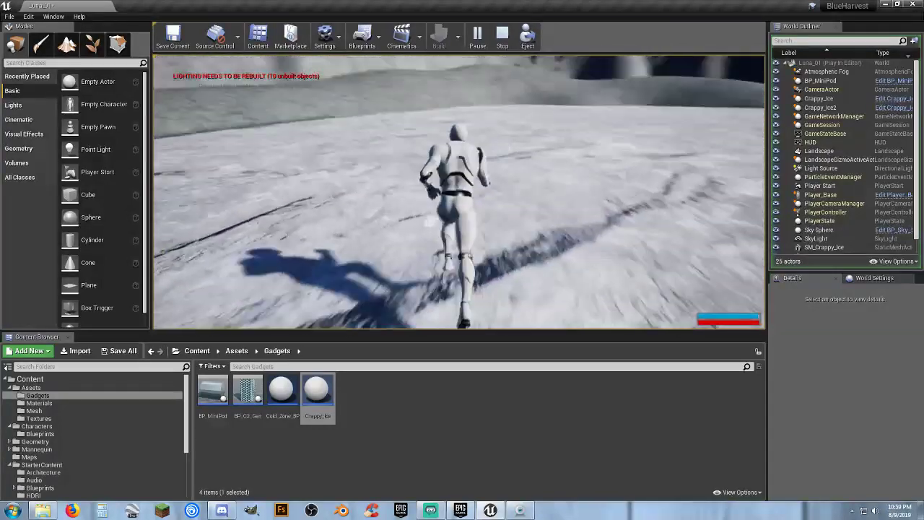
{"action": "key", "text": "a"}
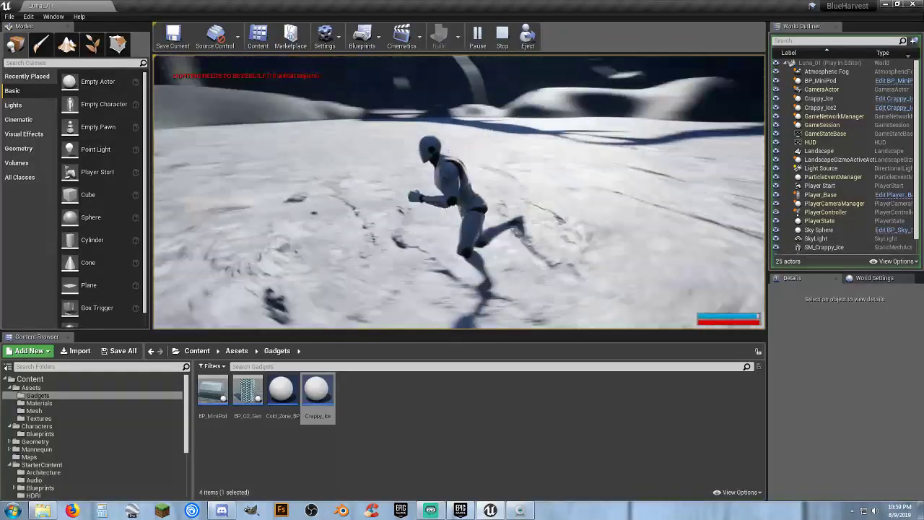
{"action": "key", "text": "w"}
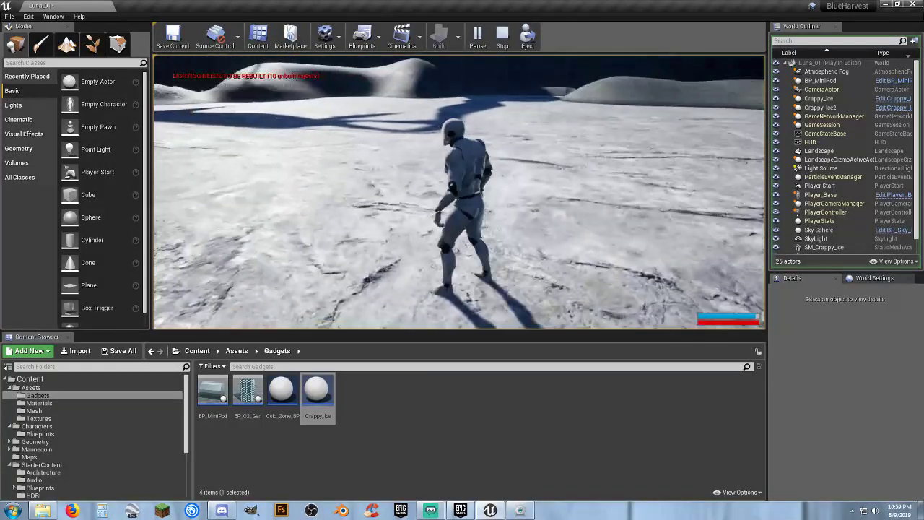
{"action": "key", "text": "w"}
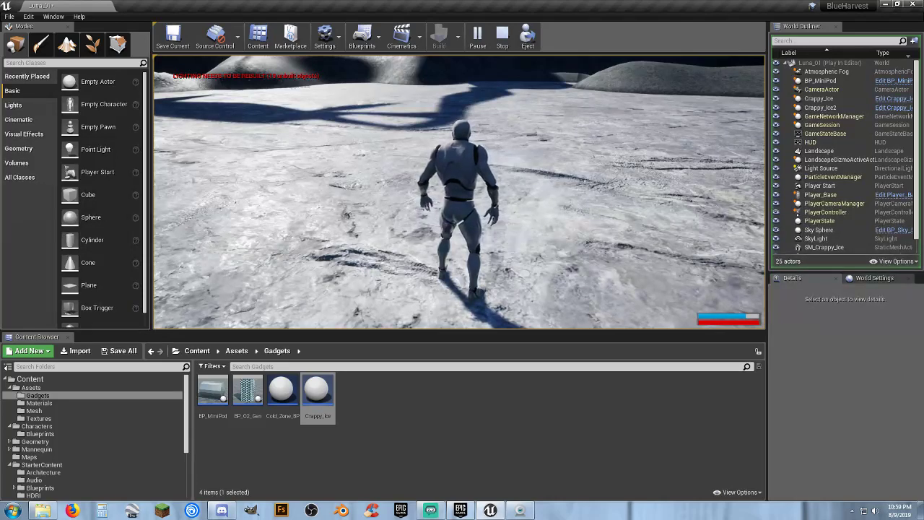
{"action": "key", "text": "w"}
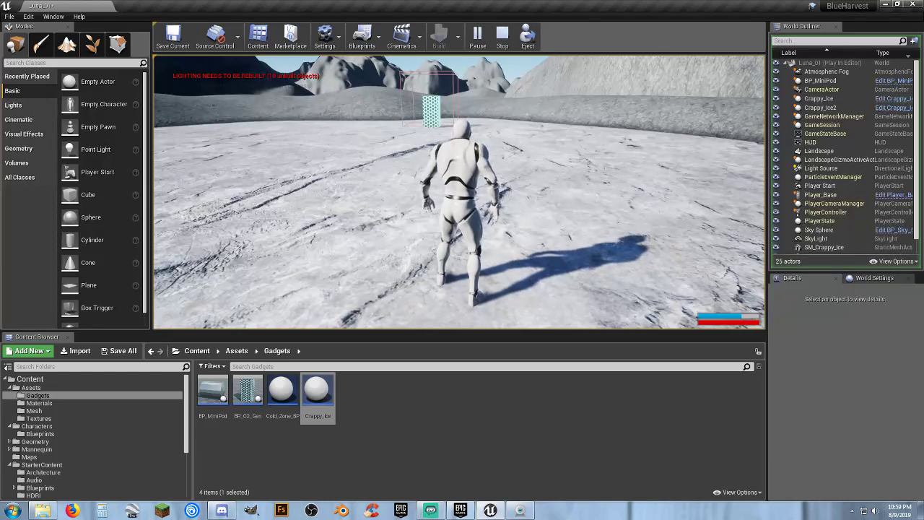
Run the character back across the ice to the O2 generator and stay close to it to refill oxygen.
{"action": "key", "text": "w"}
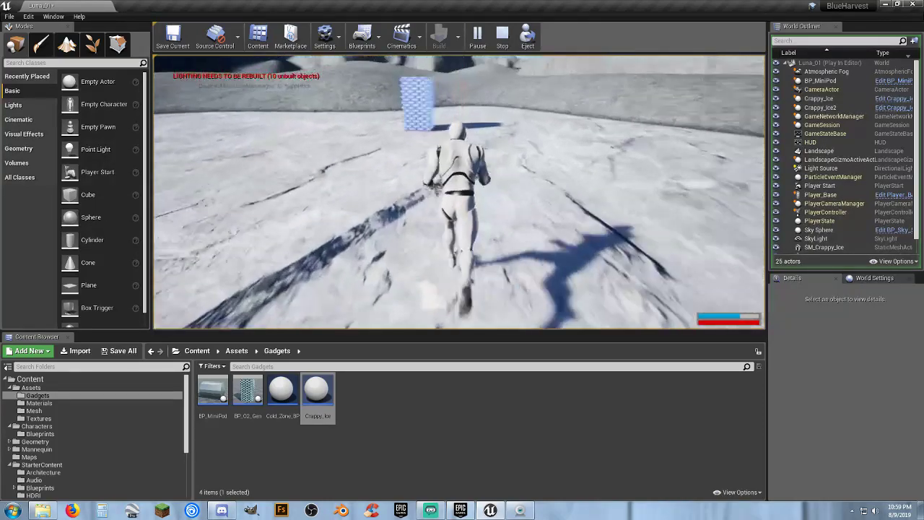
{"action": "key", "text": "w"}
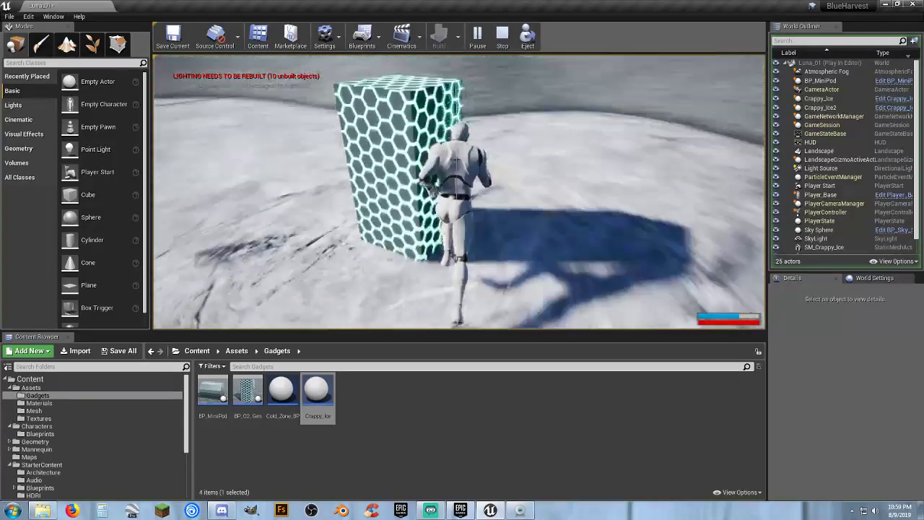
{"action": "key", "text": "w"}
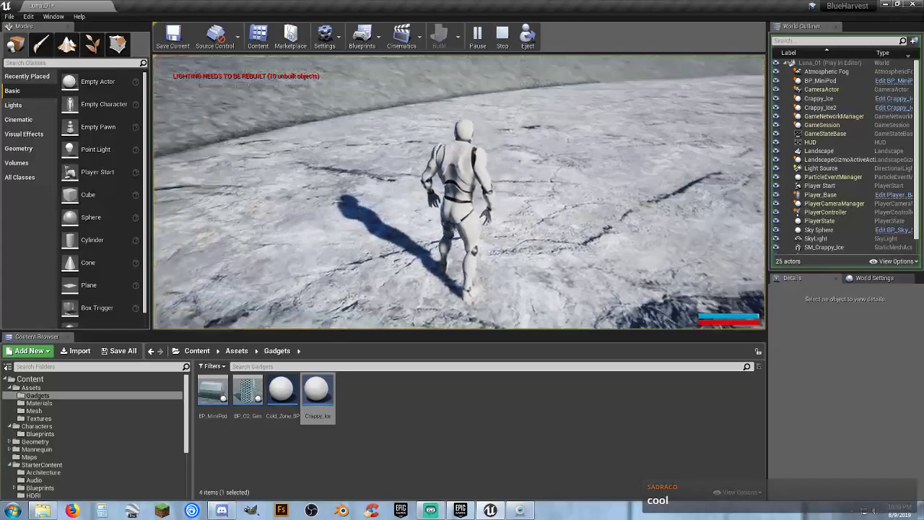
{"action": "key", "text": "s"}
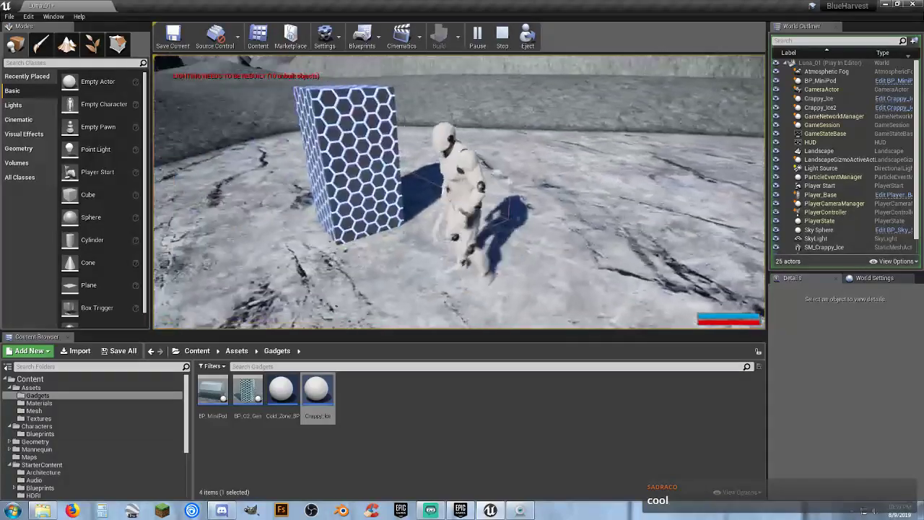
{"action": "key", "text": "w"}
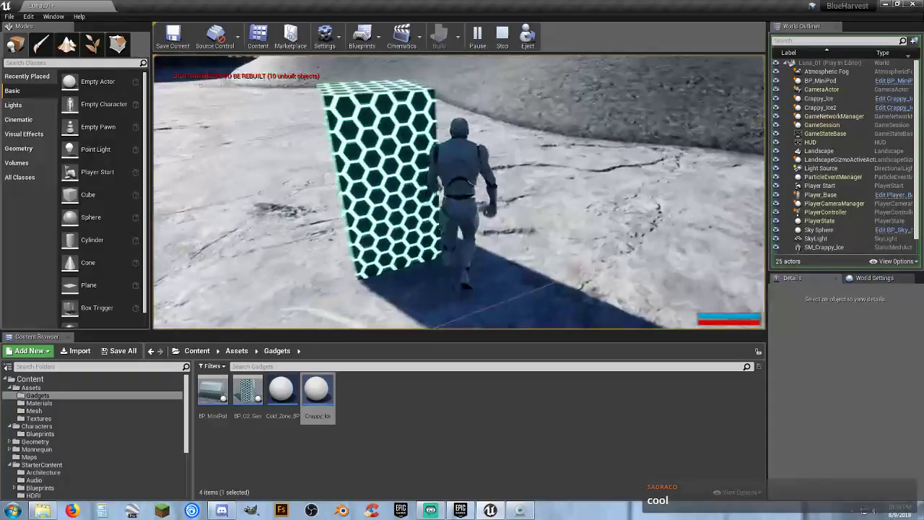
Walk the character around the O2 generator to check it from several sides and end the play session.
{"action": "key", "text": "w"}
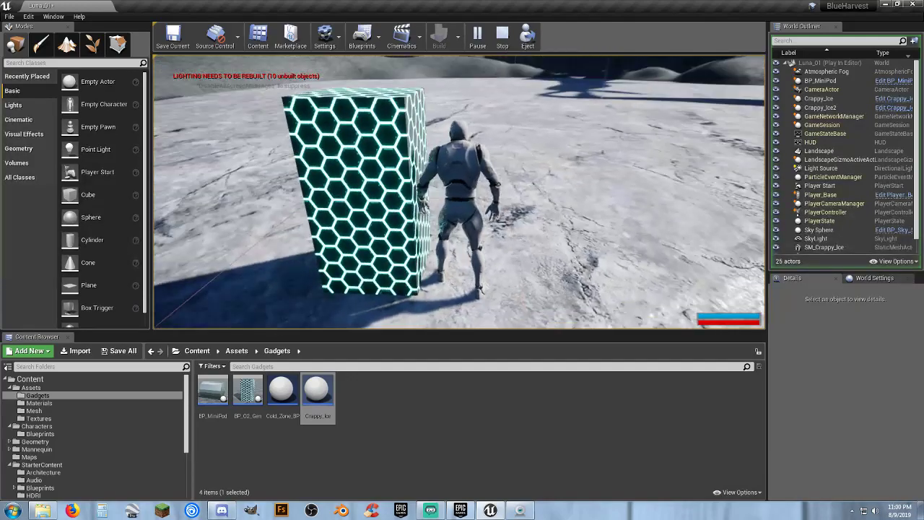
{"action": "key", "text": "w"}
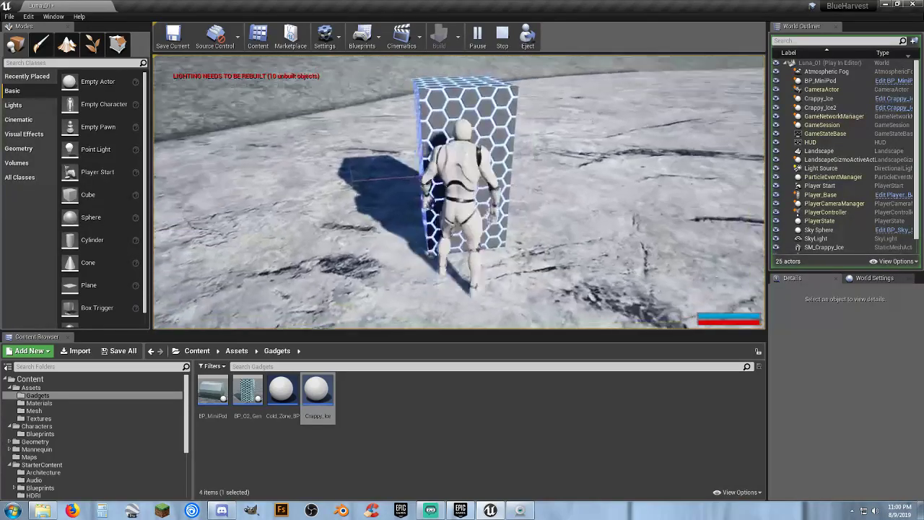
{"action": "key", "text": "a"}
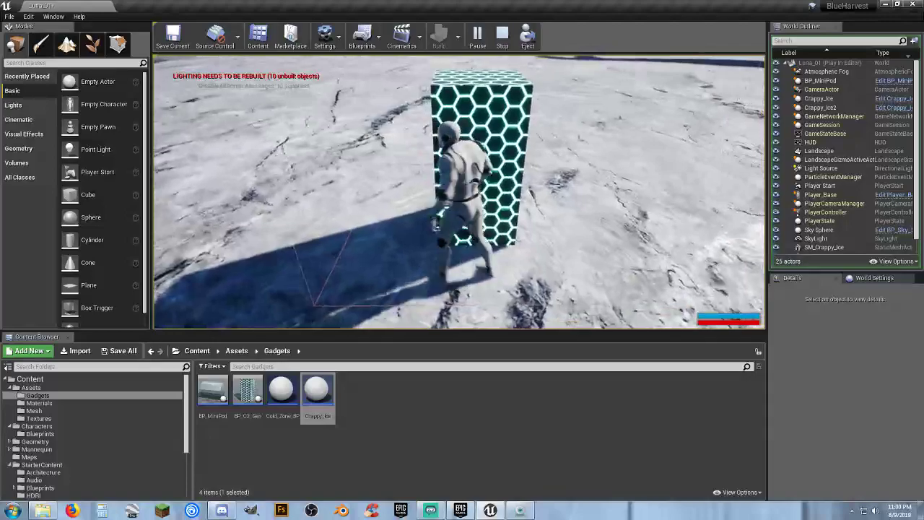
{"action": "key", "text": "w"}
{"action": "key", "text": "w"}
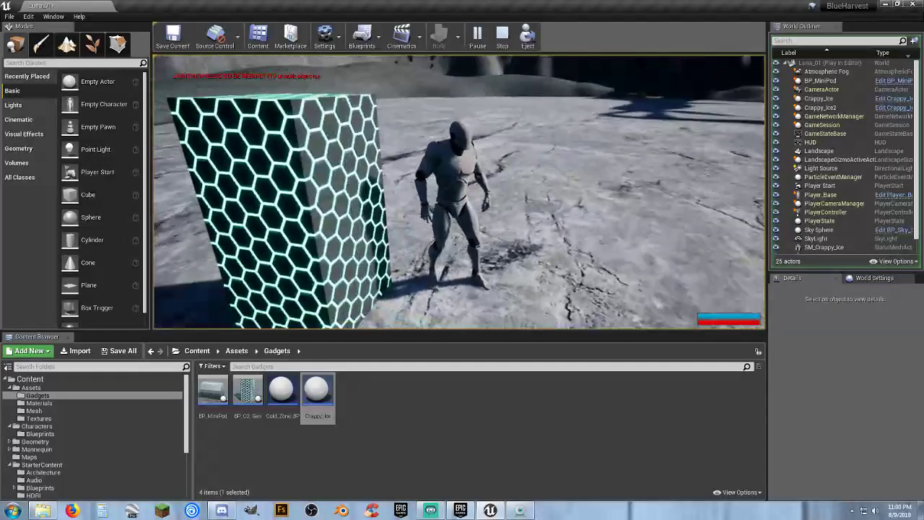
{"action": "key", "text": "w"}
{"action": "key", "text": "Escape"}
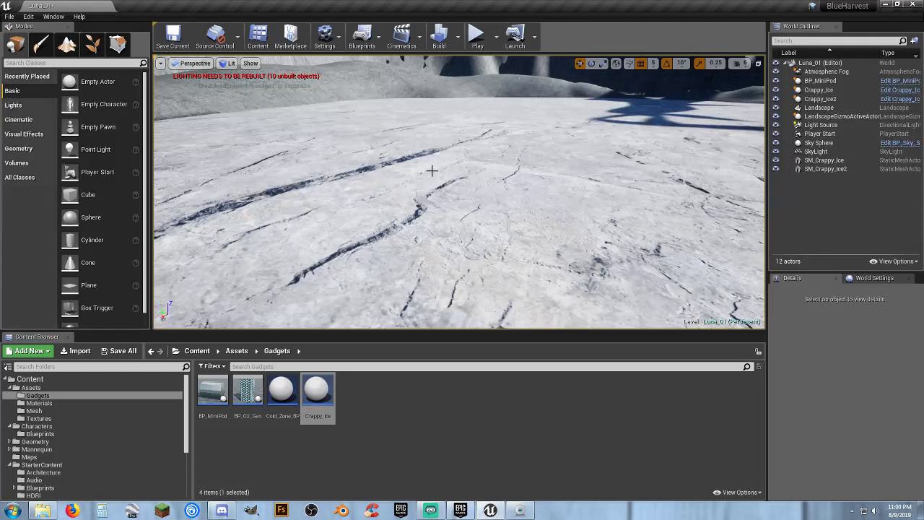
Examine the Oxygen add, set and delay loop of the Generate O2 event in the BP_O2_Gen blueprint, and close the blueprint.
{"action": "key", "text": "s"}
{"action": "mouse_move", "coordinate": [501, 193]}
{"action": "right_mouse_down"}
{"action": "mouse_move", "coordinate": [462, 199]}
{"action": "mouse_move", "coordinate": [485, 192]}
{"action": "right_mouse_up"}
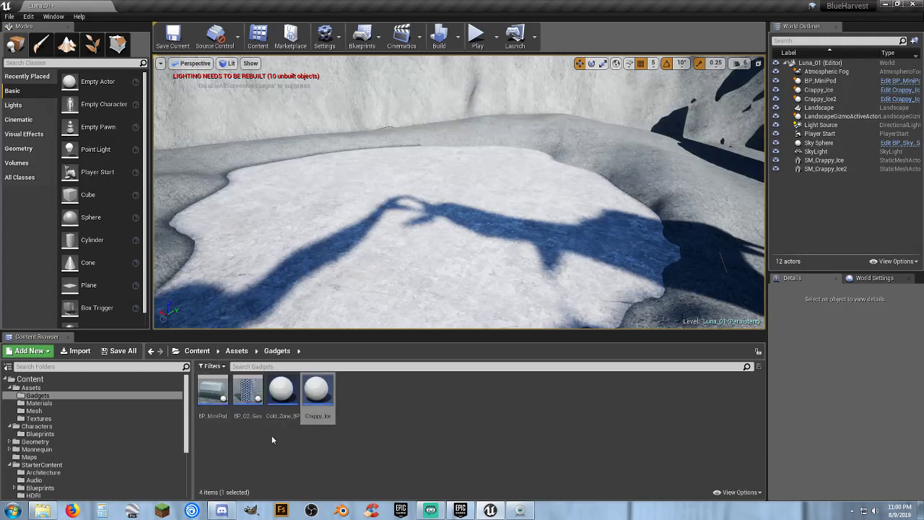
{"action": "double_click", "coordinate": [242, 415]}
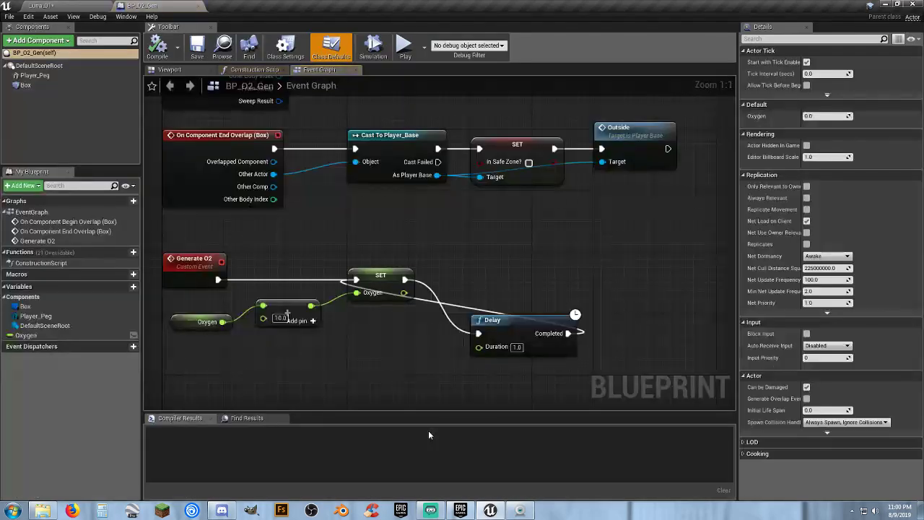
{"action": "right_click_drag", "start_coordinate": [322, 365], "coordinate": [325, 316]}
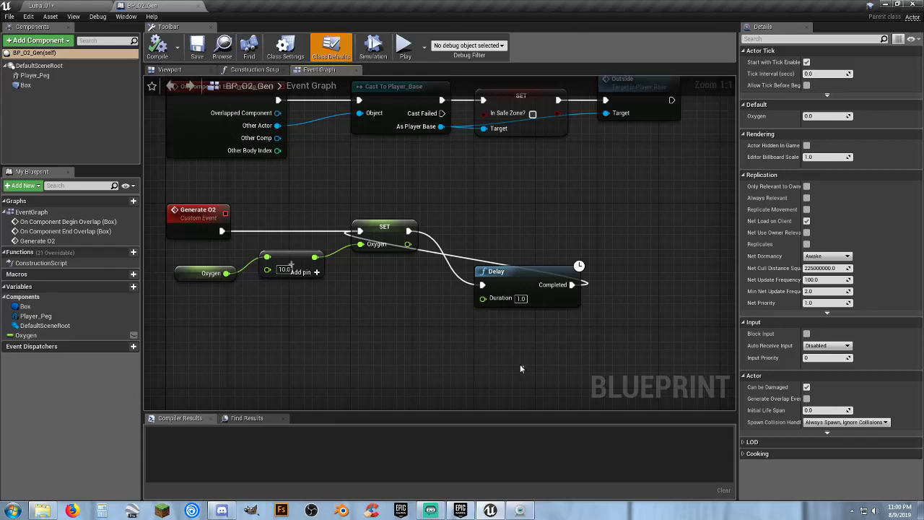
{"action": "left_click_drag", "start_coordinate": [573, 355], "coordinate": [237, 197]}
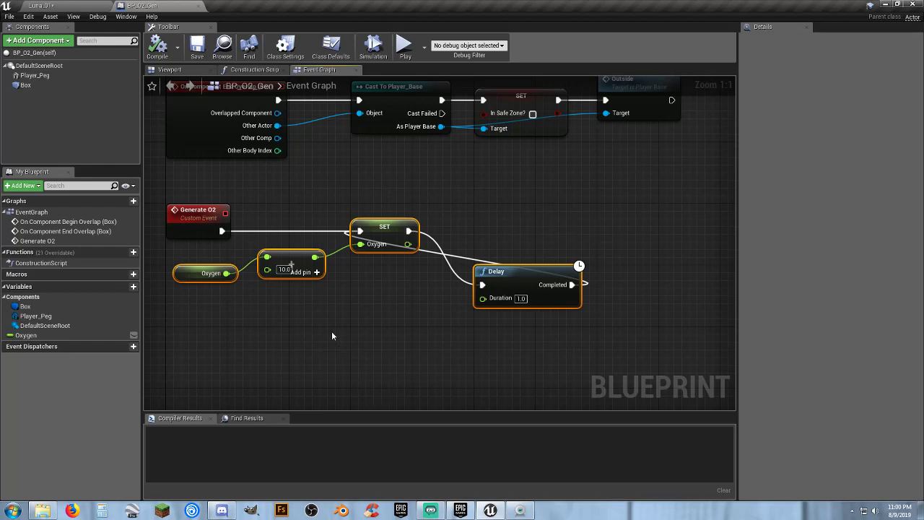
{"action": "right_click_drag", "start_coordinate": [339, 323], "coordinate": [346, 289]}
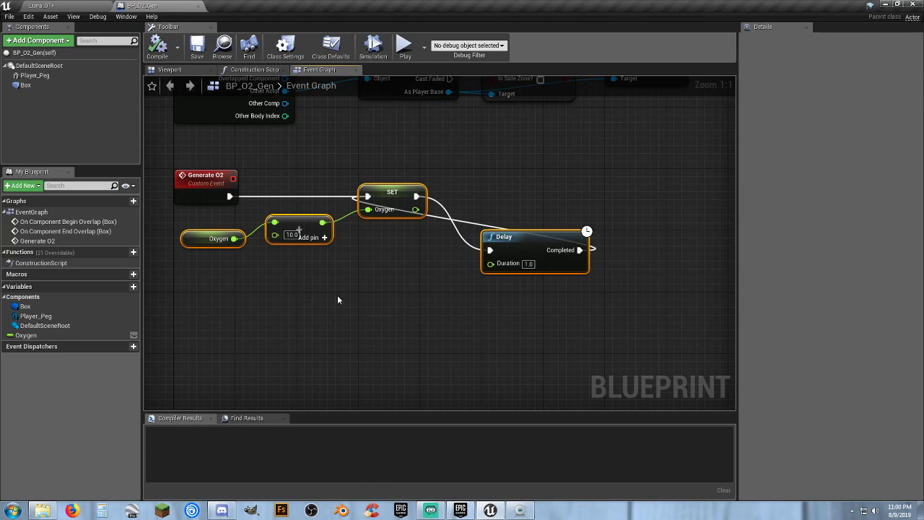
{"action": "right_click_drag", "start_coordinate": [337, 294], "coordinate": [341, 333]}
{"action": "left_click_drag", "start_coordinate": [618, 361], "coordinate": [220, 267]}
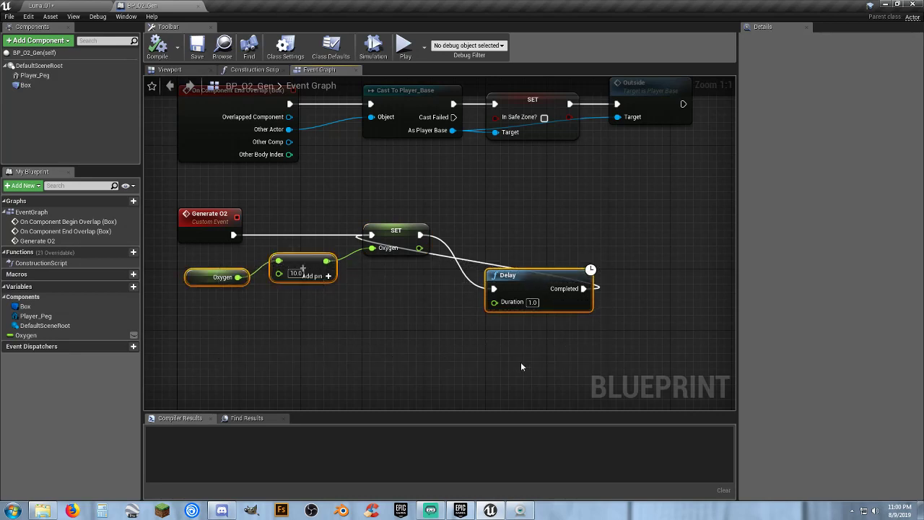
{"action": "left_click_drag", "start_coordinate": [546, 359], "coordinate": [244, 201]}
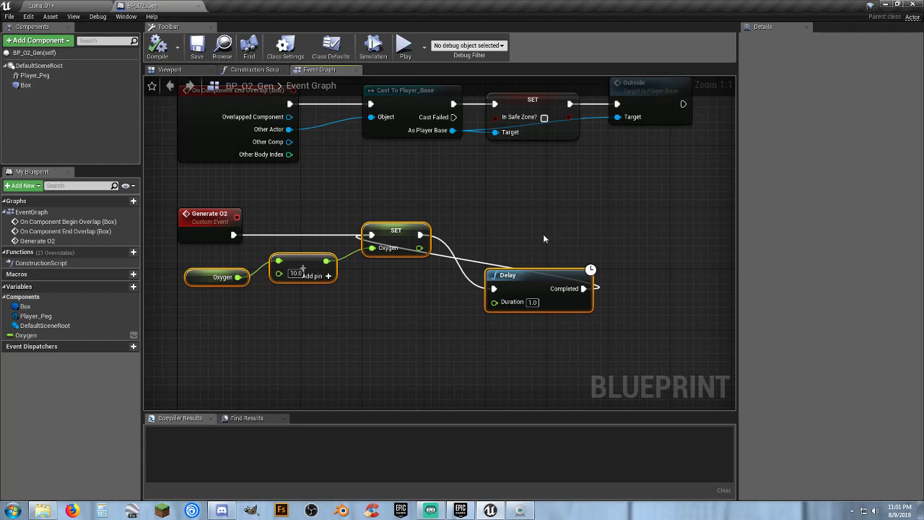
{"action": "right_click_drag", "start_coordinate": [532, 221], "coordinate": [548, 213]}
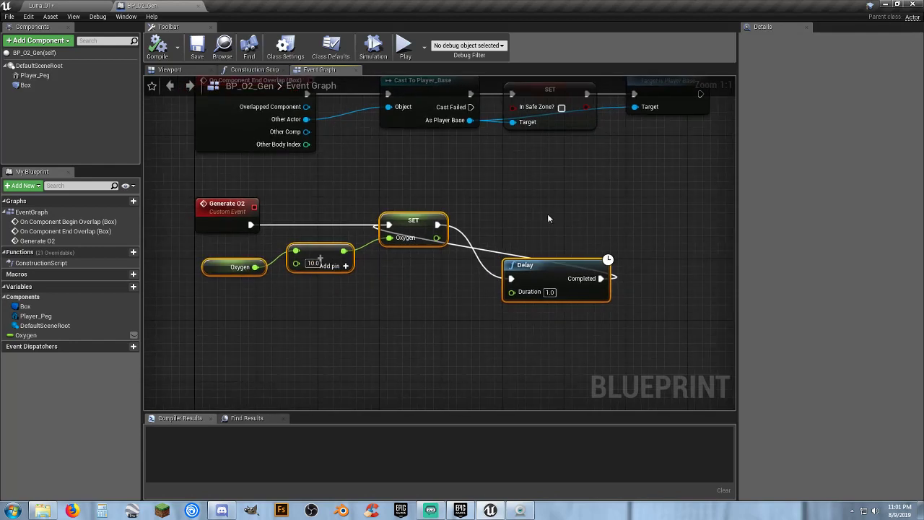
{"action": "left_click", "coordinate": [199, 5]}
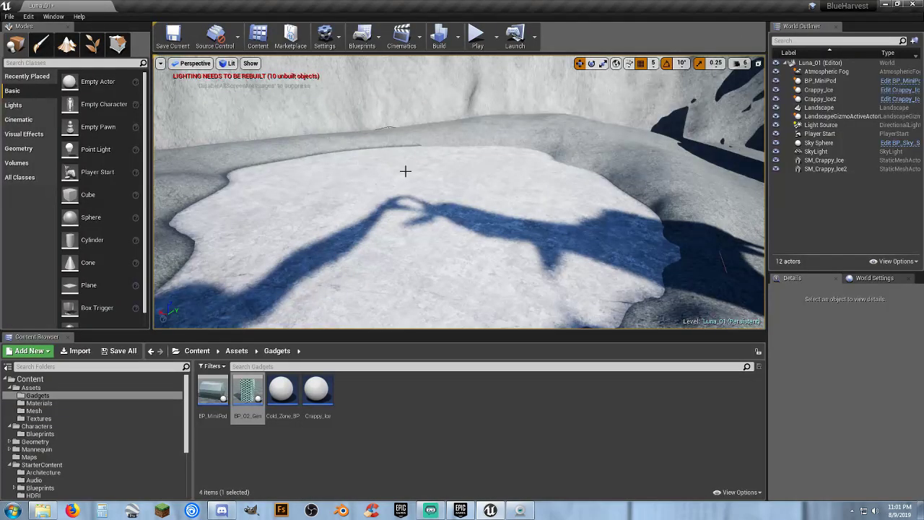
Start a new play session and keep the character outside the MiniPod to test how fast oxygen drains.
{"action": "left_click", "coordinate": [477, 36]}
{"action": "key", "text": "w"}
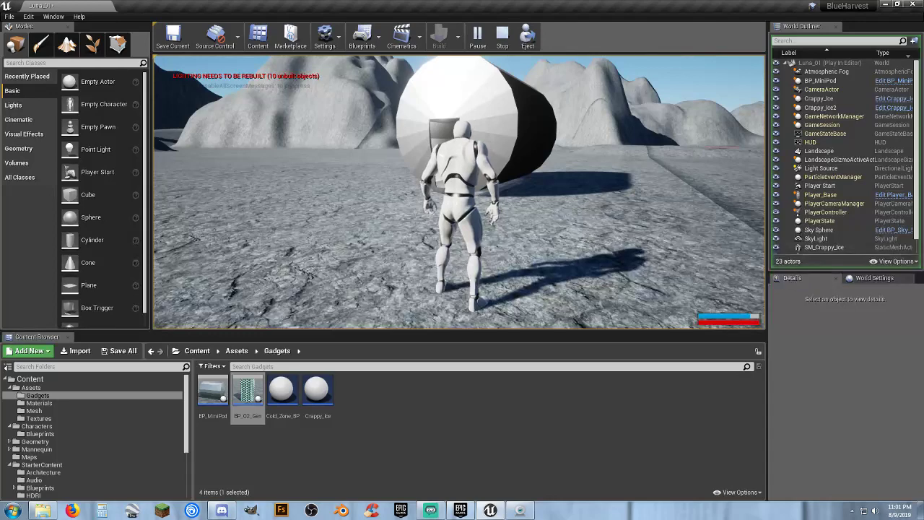
{"action": "key", "text": "d"}
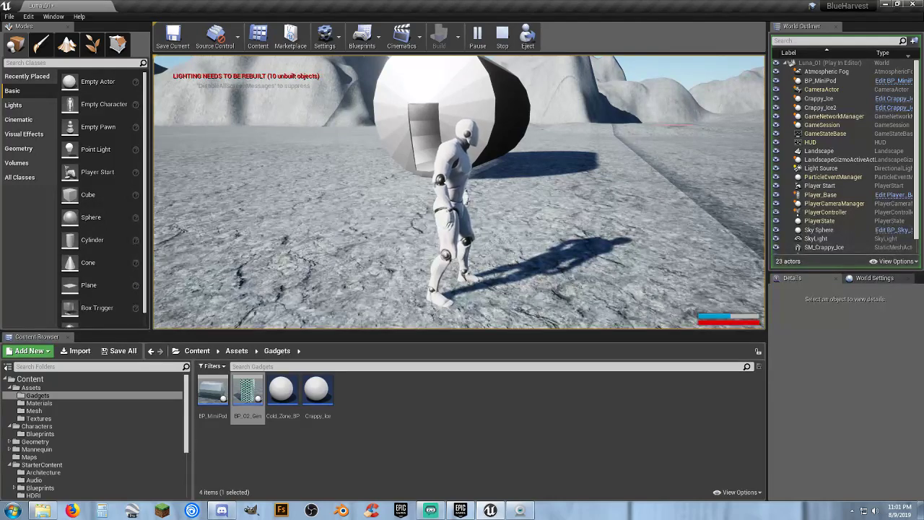
{"action": "key", "text": "w"}
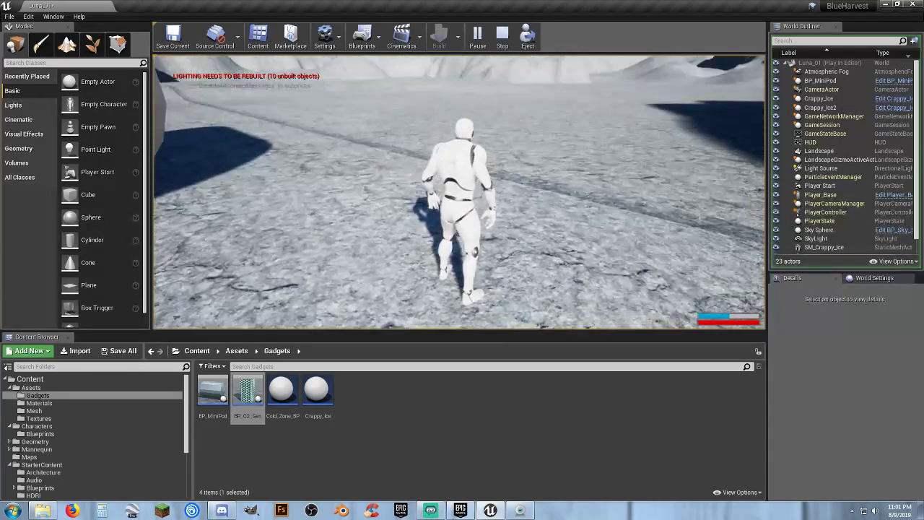
Run the character to the MiniPod to regain oxygen, step back outside, and return inside for a full refill.
{"action": "key", "text": "w"}
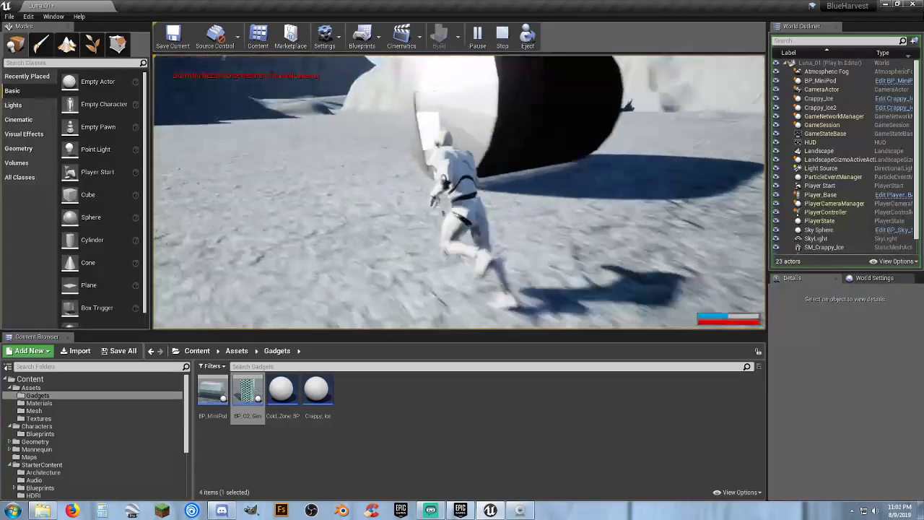
{"action": "key", "text": "w"}
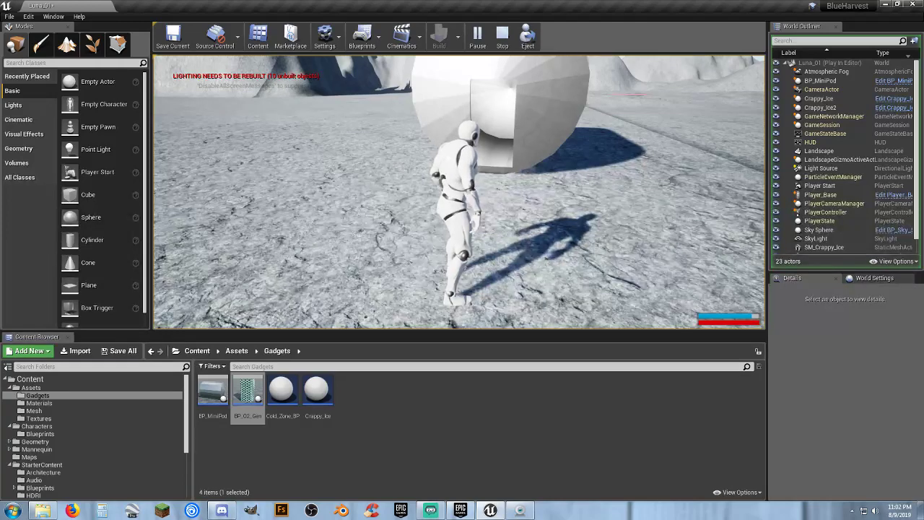
{"action": "key", "text": "w"}
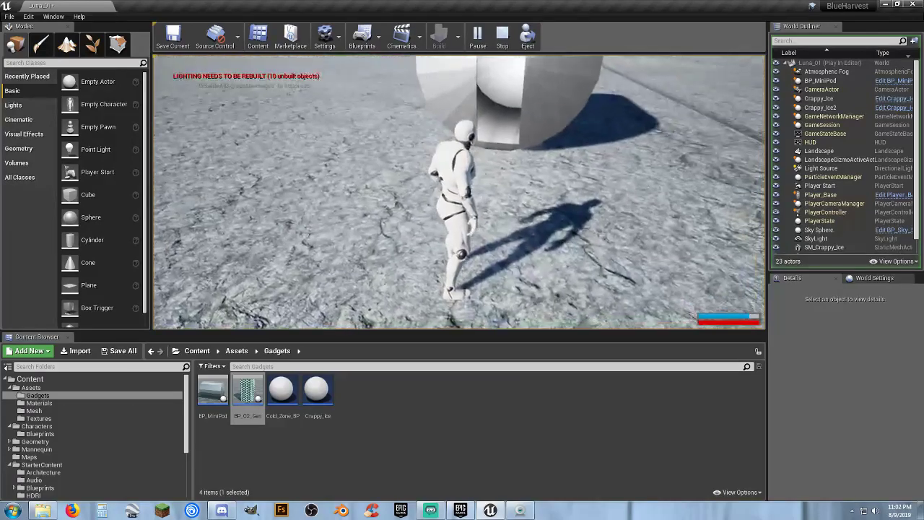
{"action": "key", "text": "w"}
{"action": "key", "text": "w"}
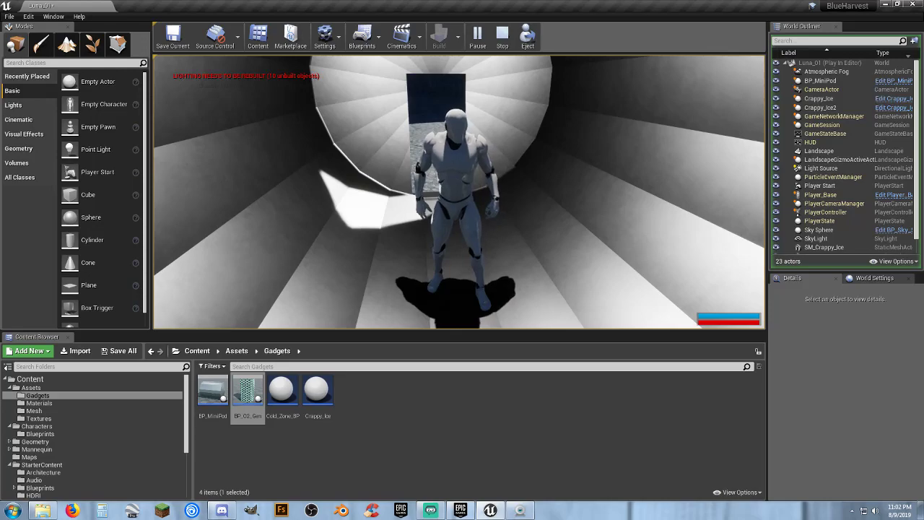
Run the character out of the MiniPod, wait on the open ground while oxygen drains, and run back to the entrance to regenerate.
{"action": "key", "text": "w"}
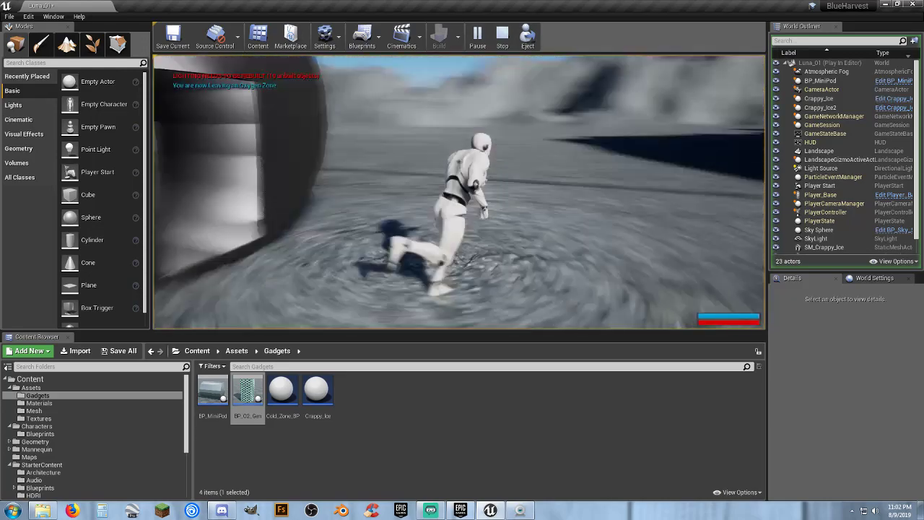
{"action": "key", "text": "d"}
{"action": "key", "text": "s"}
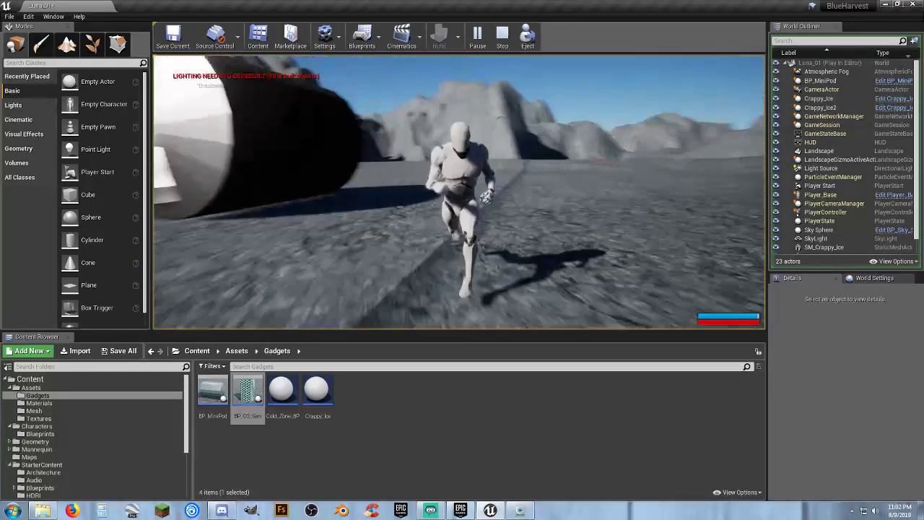
{"action": "key", "text": "d"}
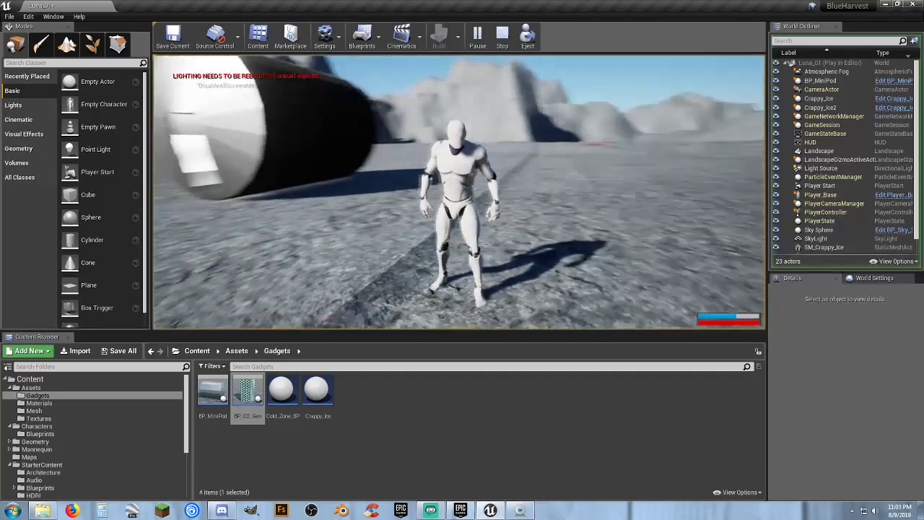
{"action": "key", "text": "w"}
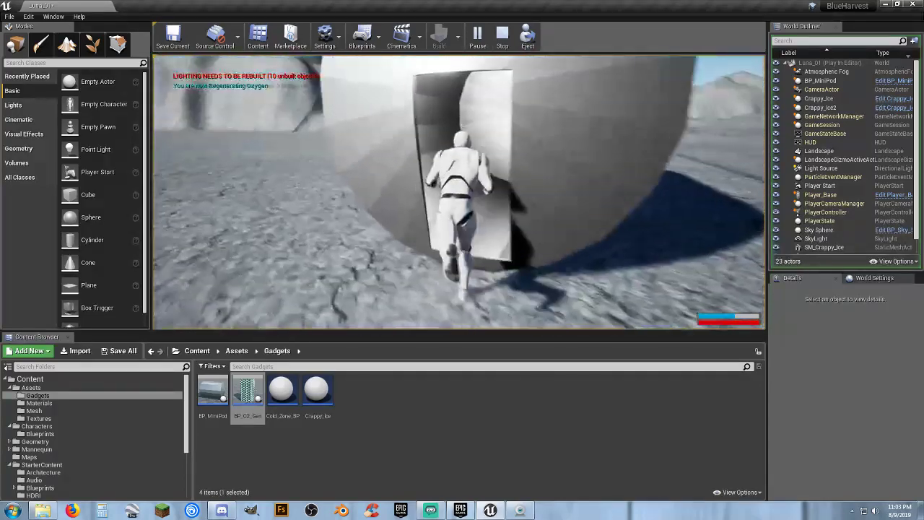
Run the character from the MiniPod across the open ground, jumping repeatedly to test the low-gravity jump while oxygen drains.
{"action": "key", "text": "s"}
{"action": "key", "text": "d"}
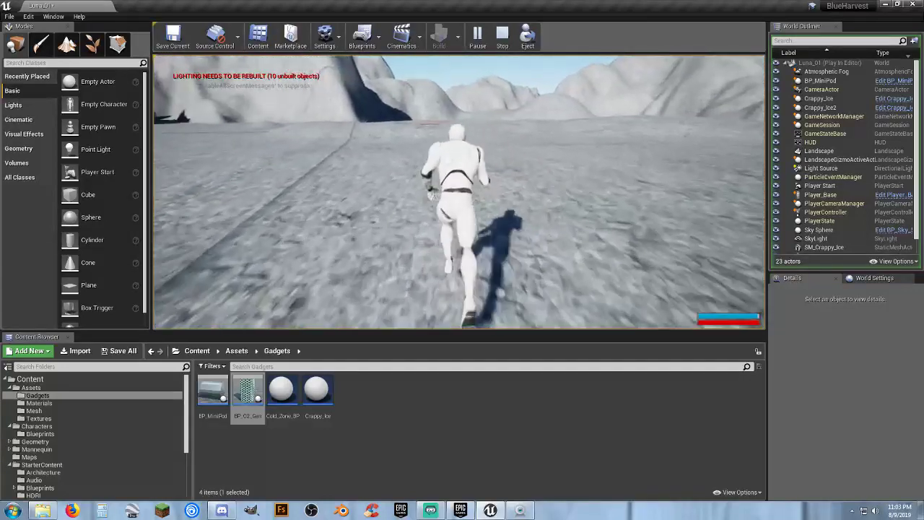
{"action": "key", "text": "w"}
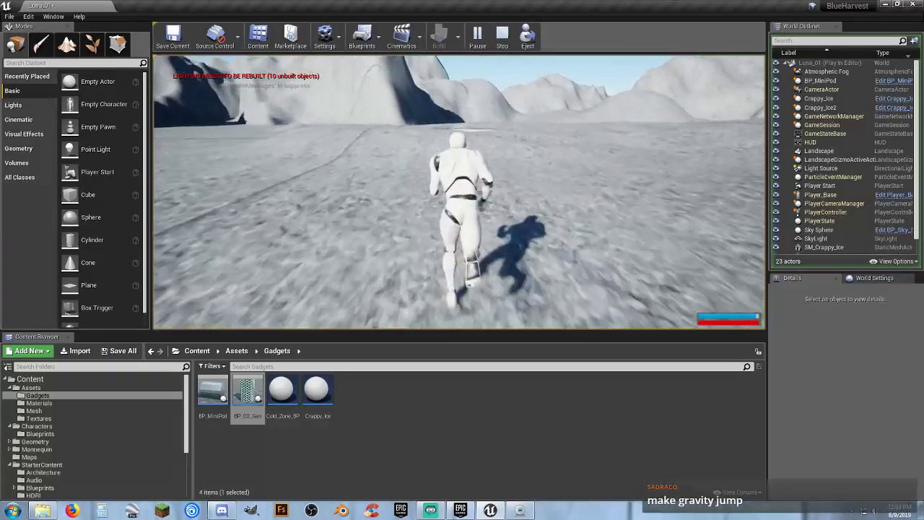
{"action": "key", "text": "w"}
{"action": "key", "text": "space"}
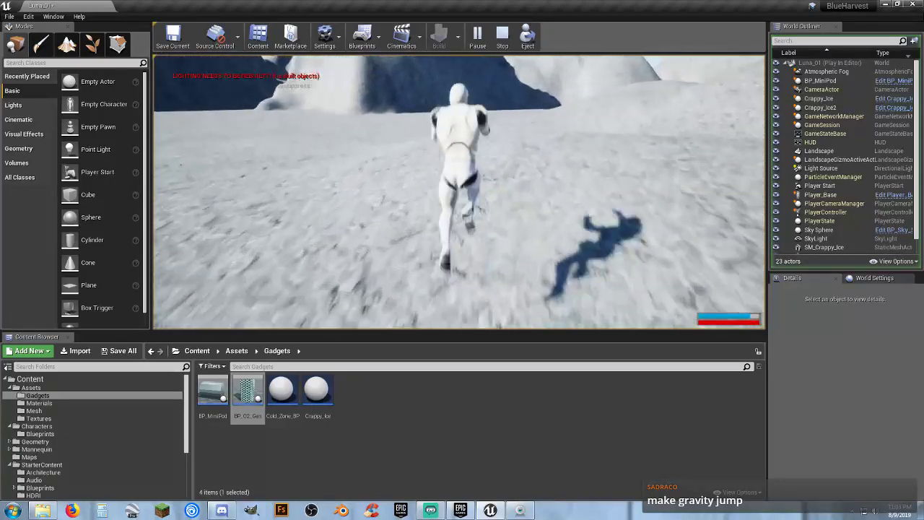
{"action": "key", "text": "space"}
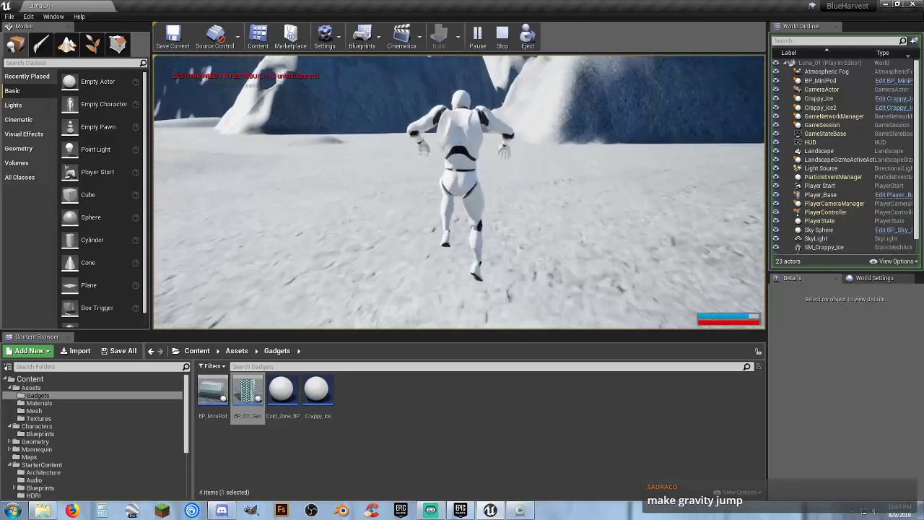
{"action": "key", "text": "space"}
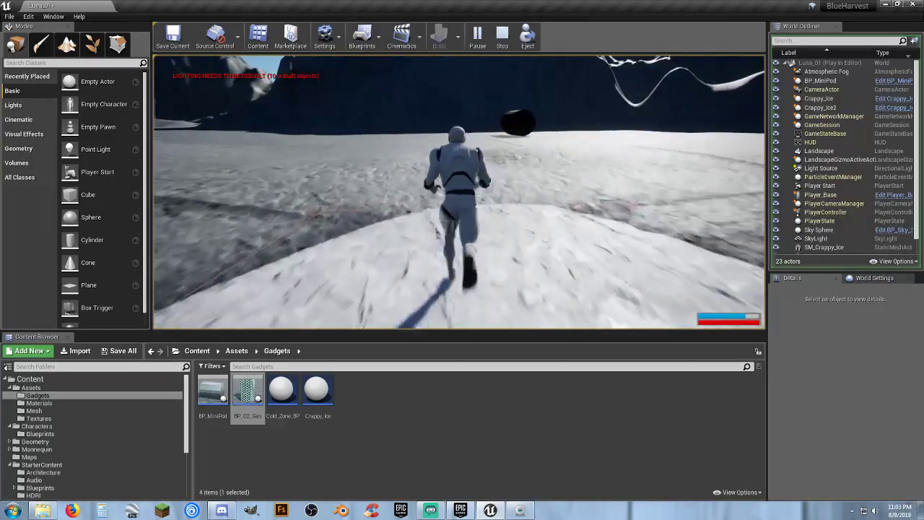
{"action": "key", "text": "space"}
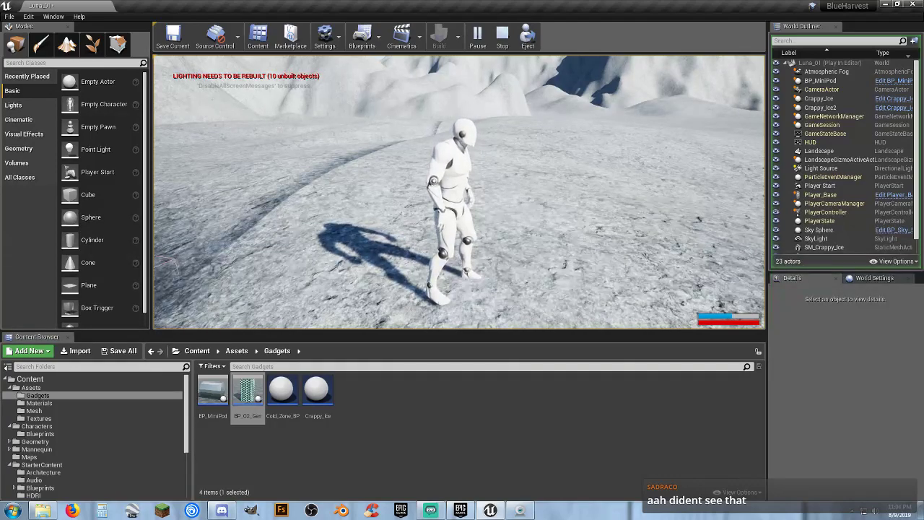
Run the character onto the pale ice patch and place an O2 generator there to refill oxygen.
{"action": "key", "text": "w"}
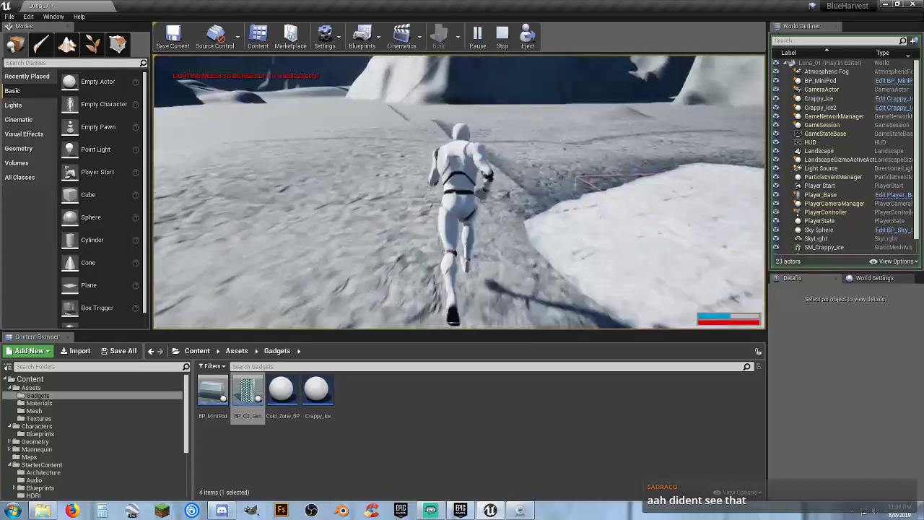
{"action": "key", "text": "s"}
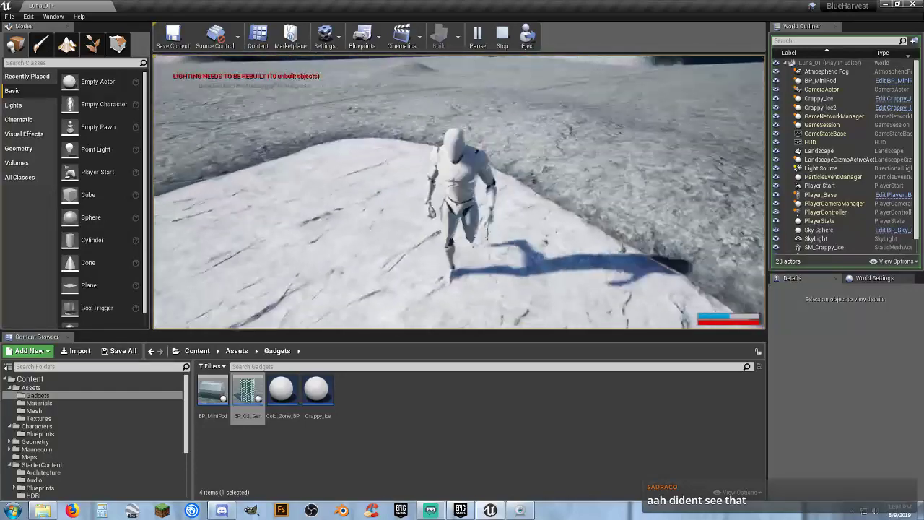
{"action": "key", "text": "a"}
{"action": "key", "text": "w"}
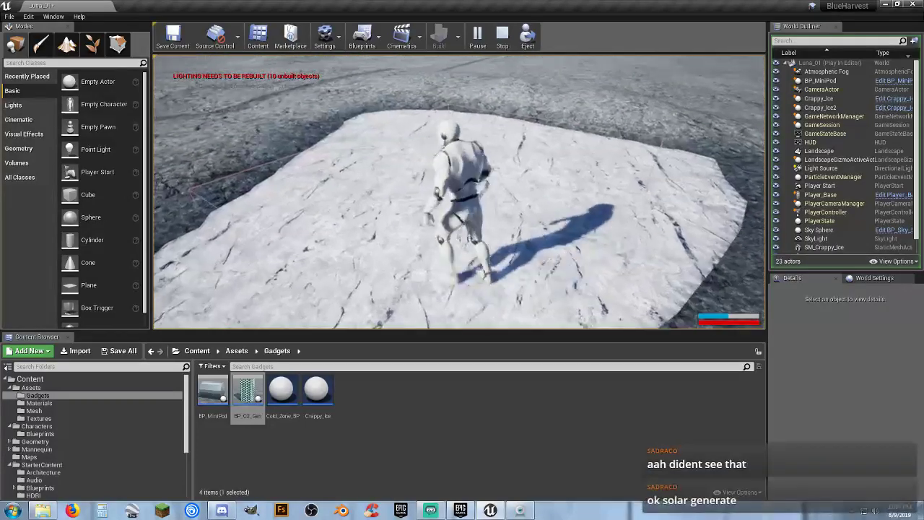
{"action": "key", "text": "e"}
{"action": "key", "text": "w"}
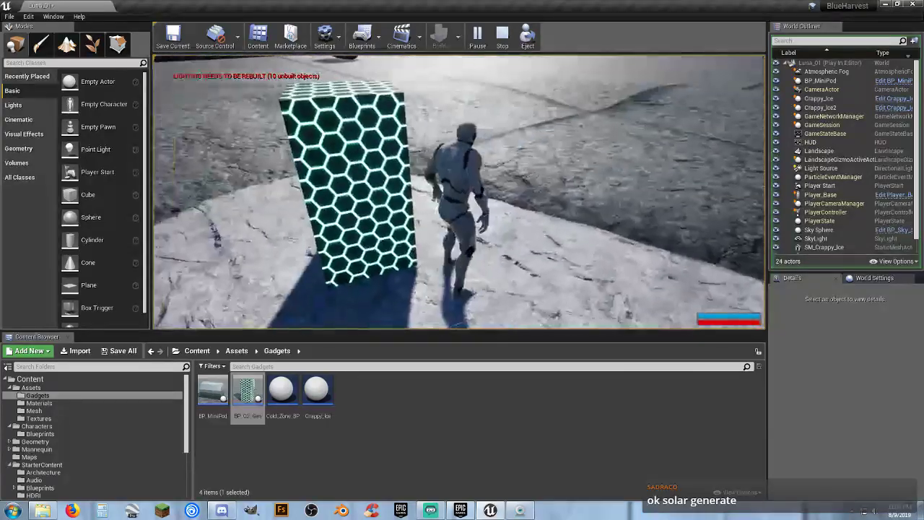
Walk the character around the placed O2 generator on the ice patch to check it from all sides and monitor oxygen.
{"action": "key", "text": "w"}
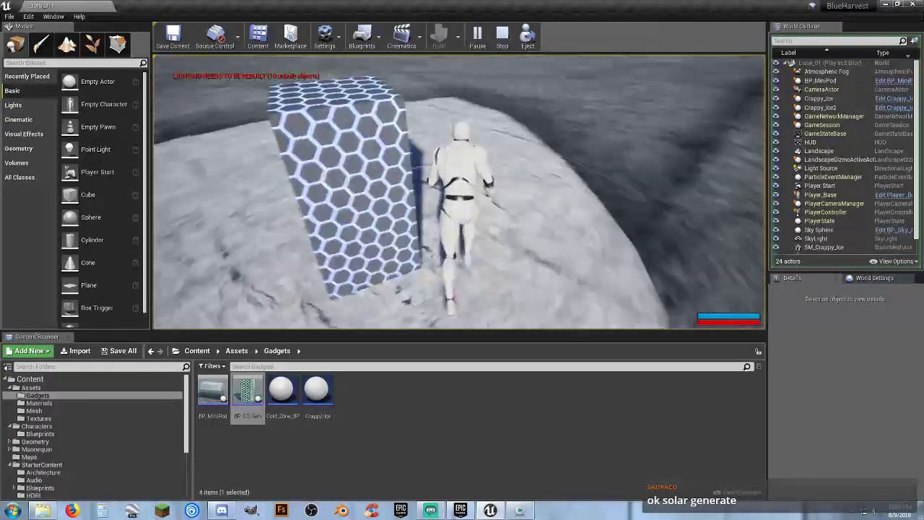
{"action": "key", "text": "w"}
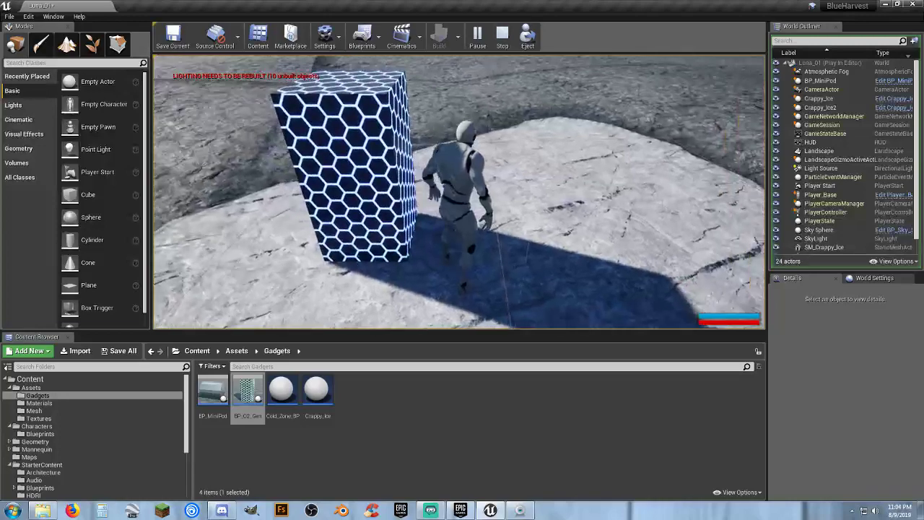
{"action": "key", "text": "a"}
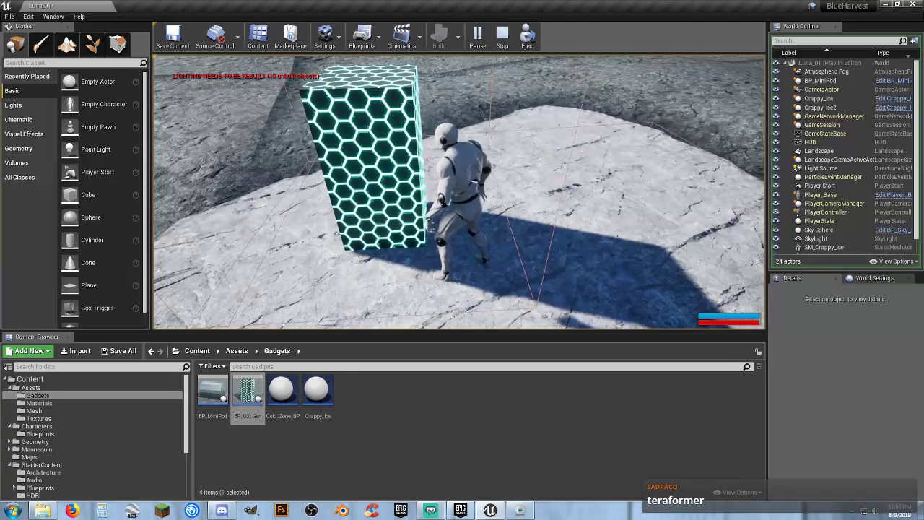
{"action": "key", "text": "w"}
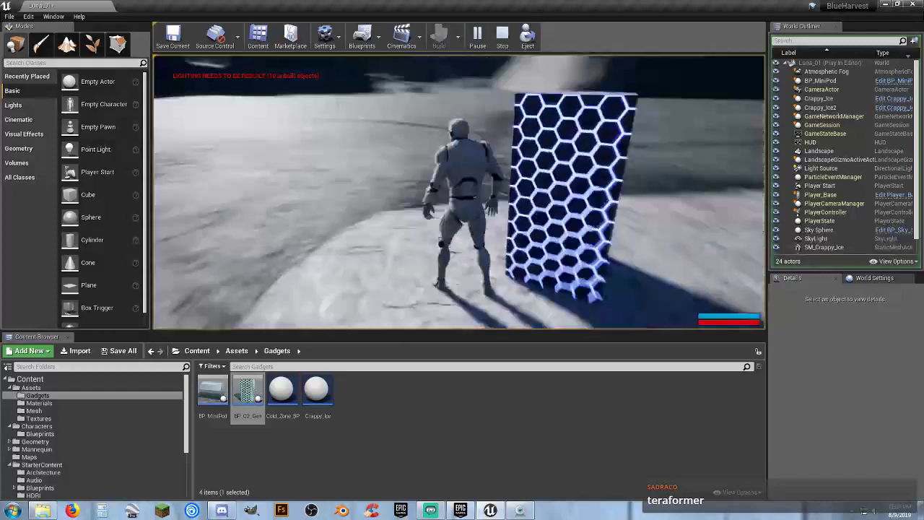
{"action": "key", "text": "w"}
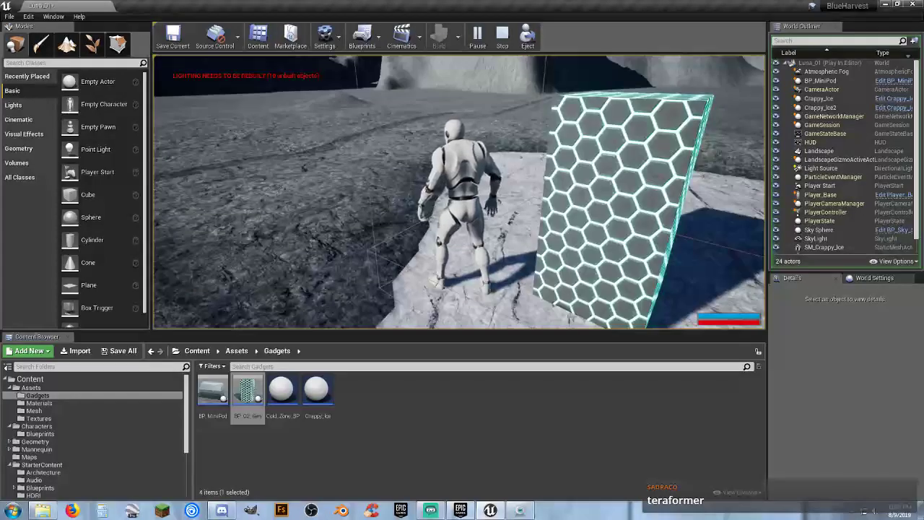
{"action": "key", "text": "w"}
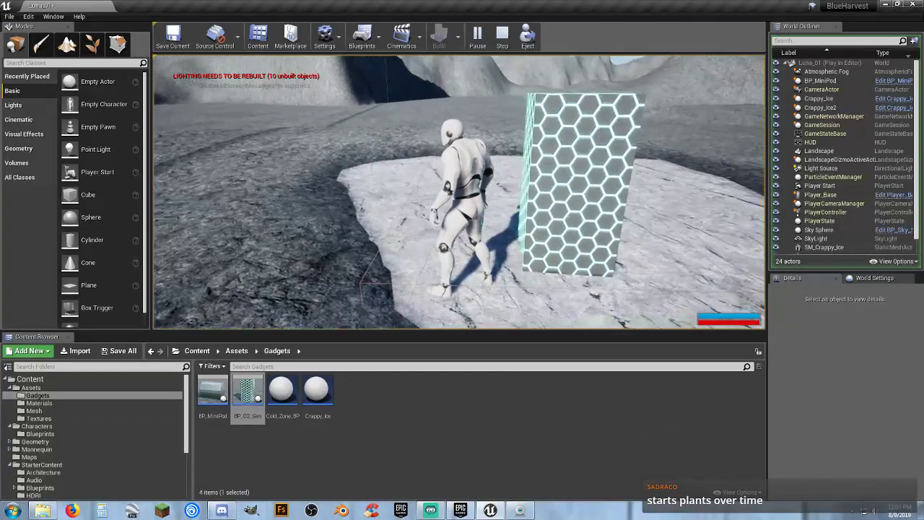
{"action": "key", "text": "w"}
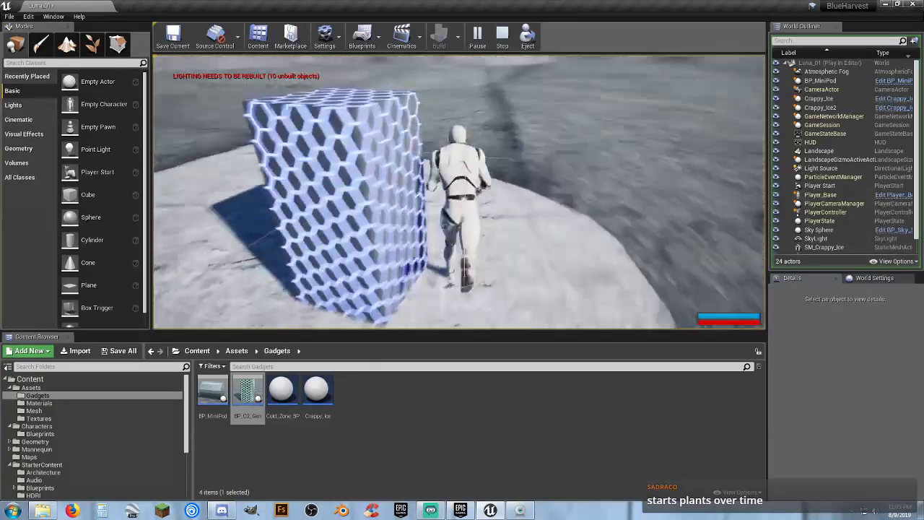
Run the character from the O2 generator back to the MiniPod and go inside to test oxygen regeneration.
{"action": "key", "text": "w"}
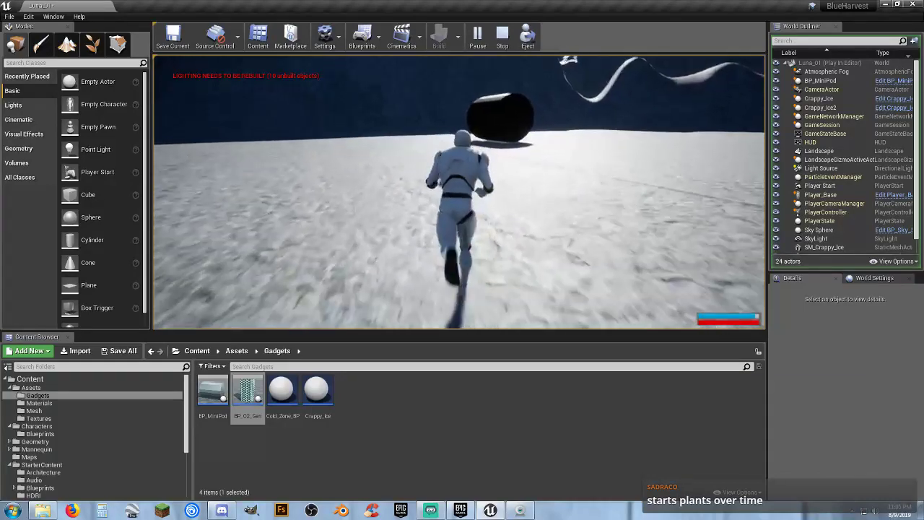
{"action": "key", "text": "w"}
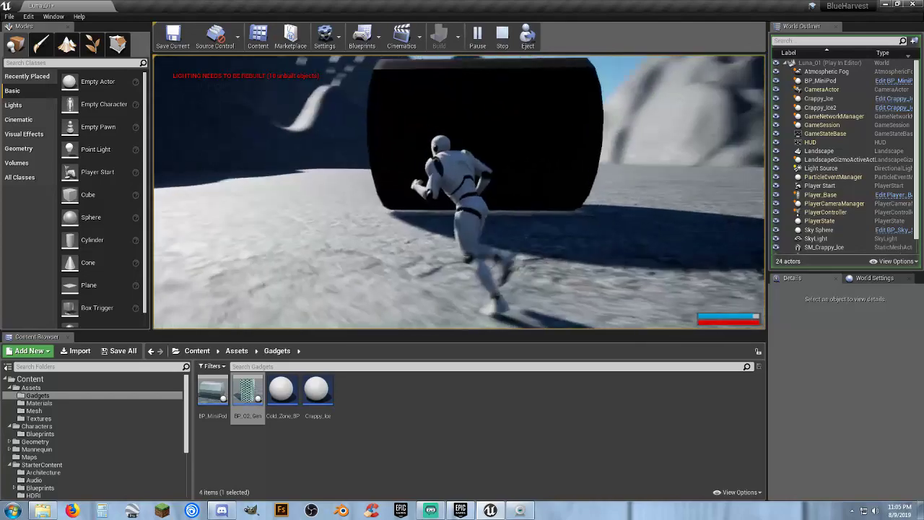
{"action": "key", "text": "w"}
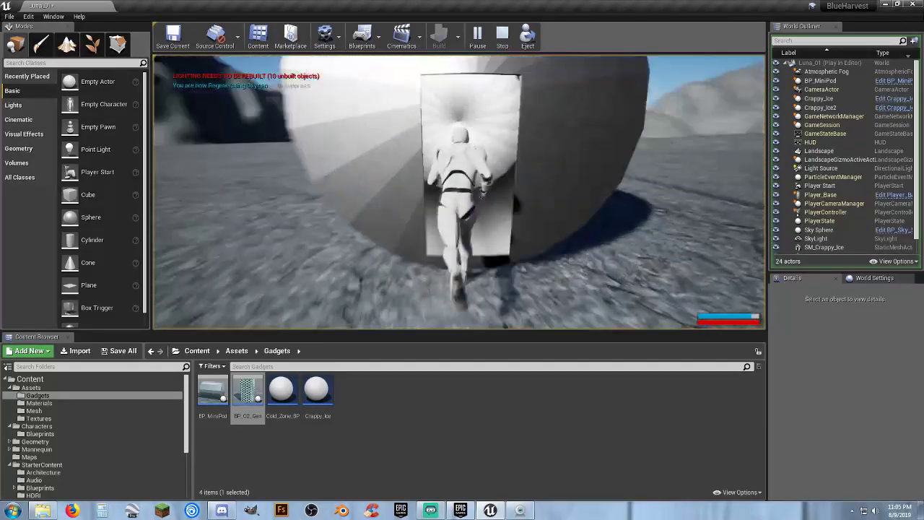
{"action": "key", "text": "w"}
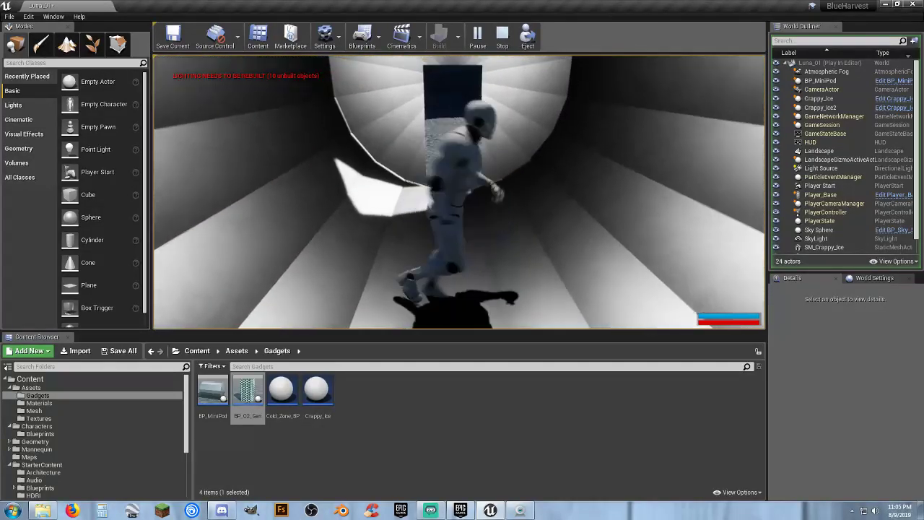
{"action": "key", "text": "w"}
{"action": "key", "text": "s"}
{"action": "key", "text": "w"}
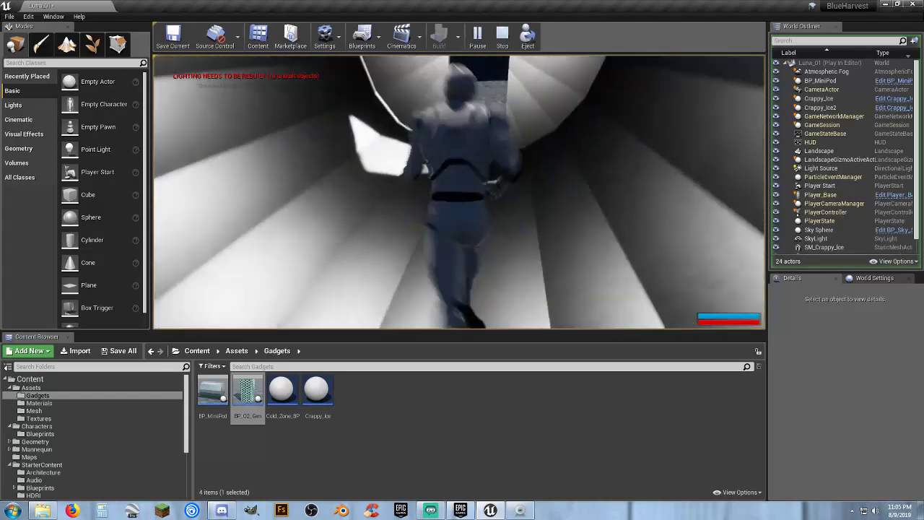
Run the character out of the MiniPod, let oxygen drain beside it, and go back inside to retest regeneration.
{"action": "key", "text": "w"}
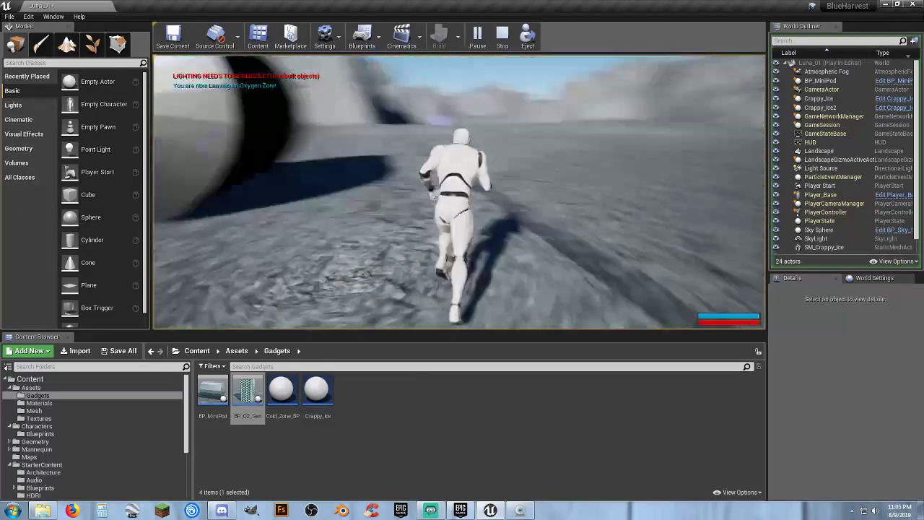
{"action": "key", "text": "w"}
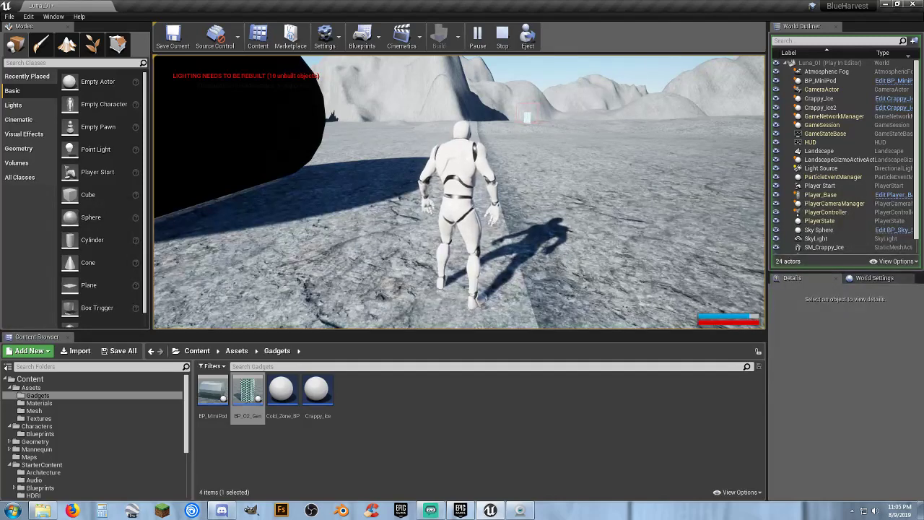
{"action": "key", "text": "w"}
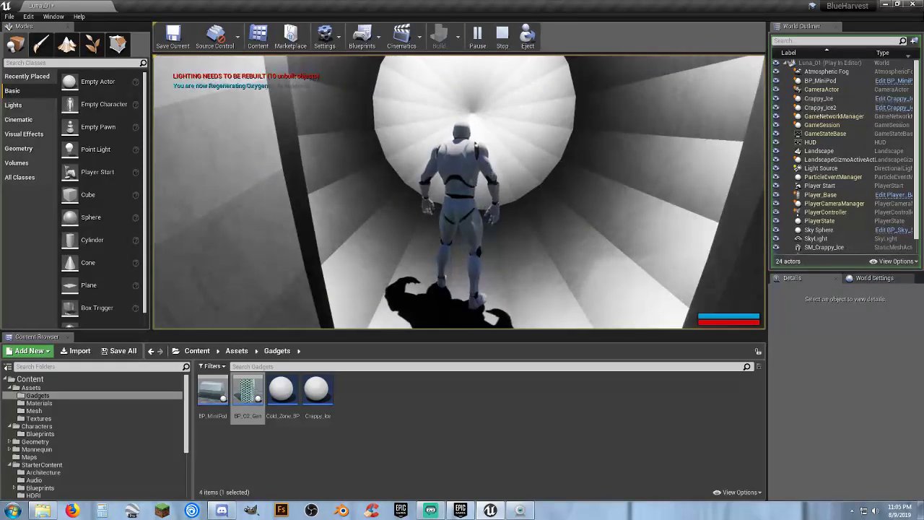
{"action": "key", "text": "w"}
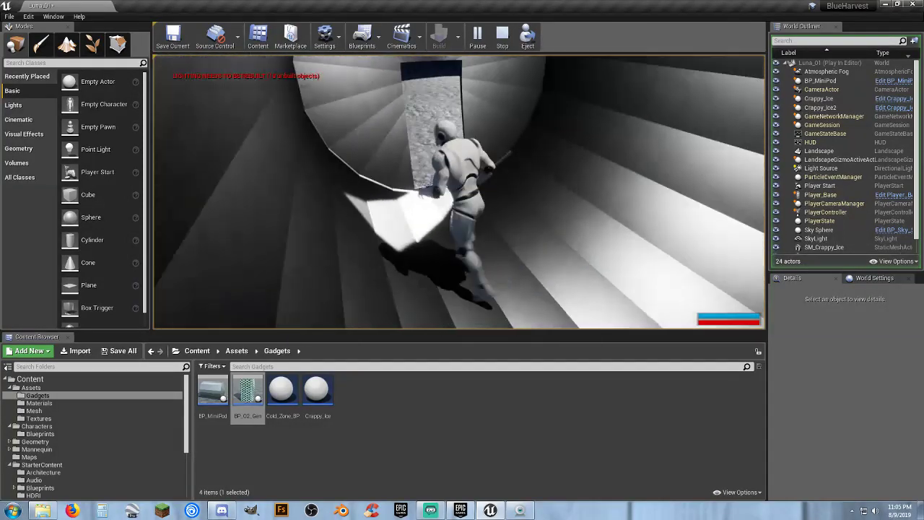
{"action": "key", "text": "d"}
{"action": "key", "text": "w"}
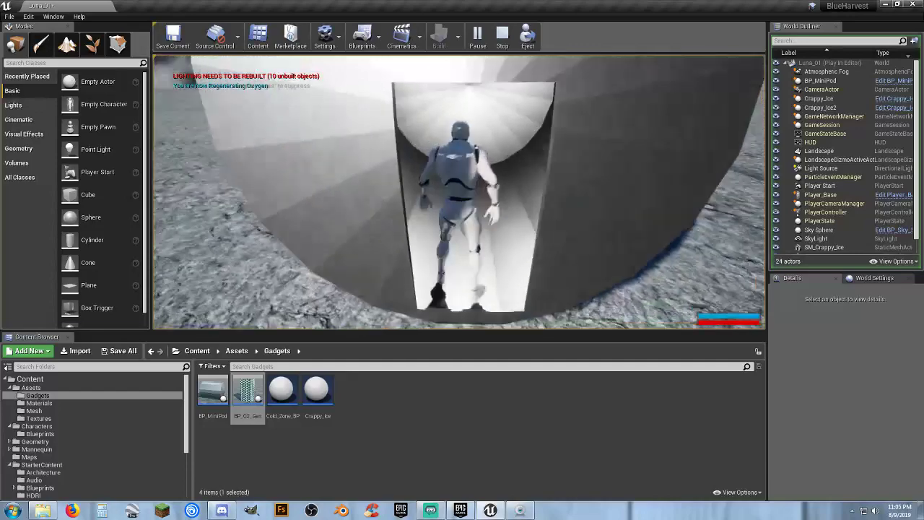
Leave the MiniPod, circle the character on the ground outside, and run straight back in through the entrance.
{"action": "key", "text": "w"}
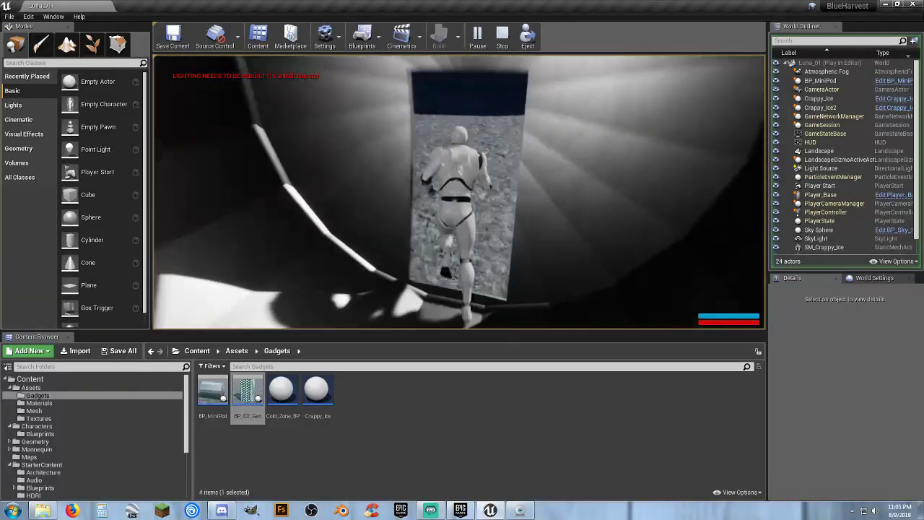
{"action": "key", "text": "d"}
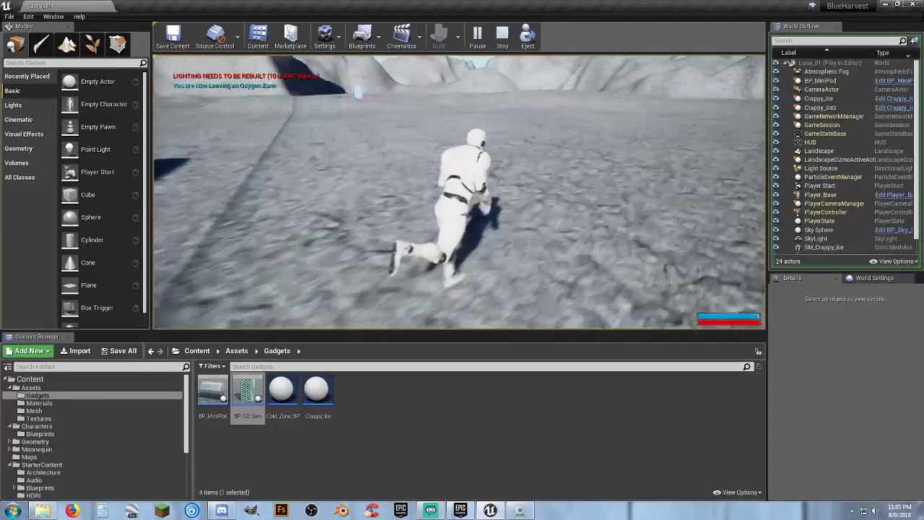
{"action": "key", "text": "a"}
{"action": "key", "text": "s"}
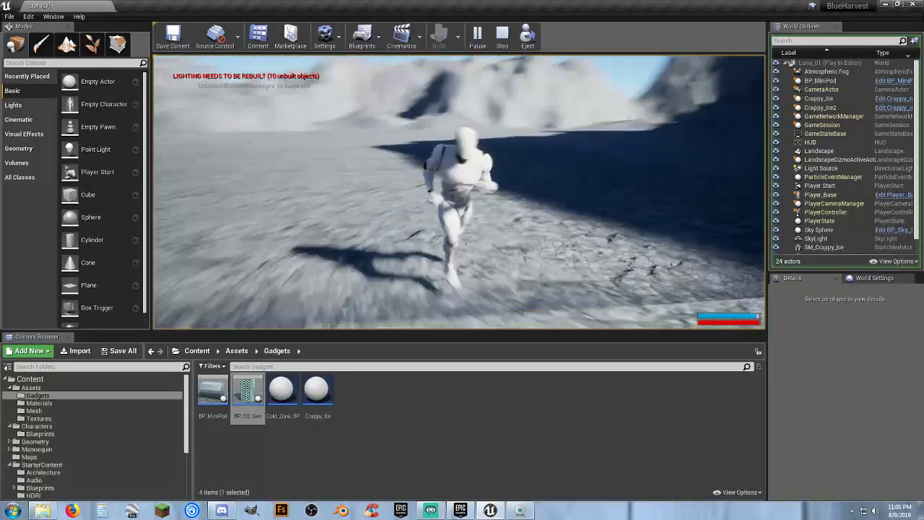
{"action": "key", "text": "w"}
{"action": "key", "text": "w"}
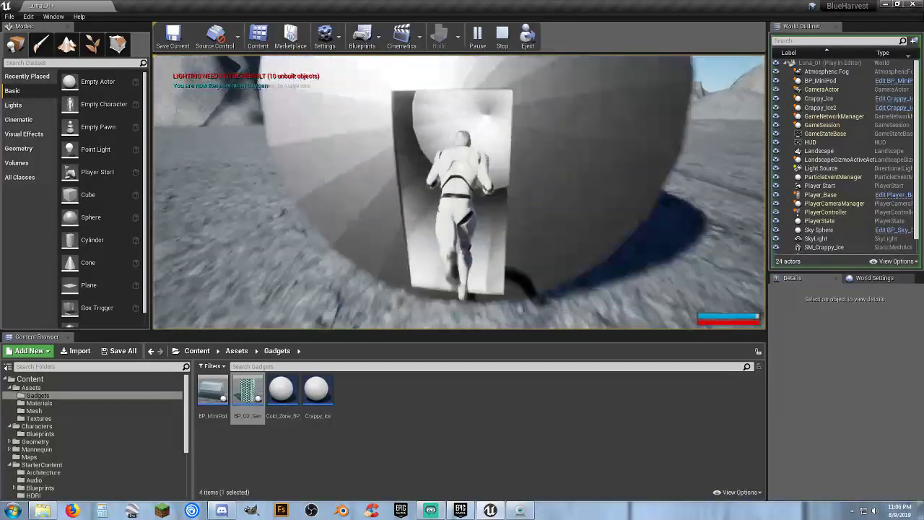
Keep the character inside the MiniPod for a while, run back outside, and turn around on the open ground.
{"action": "key", "text": "s"}
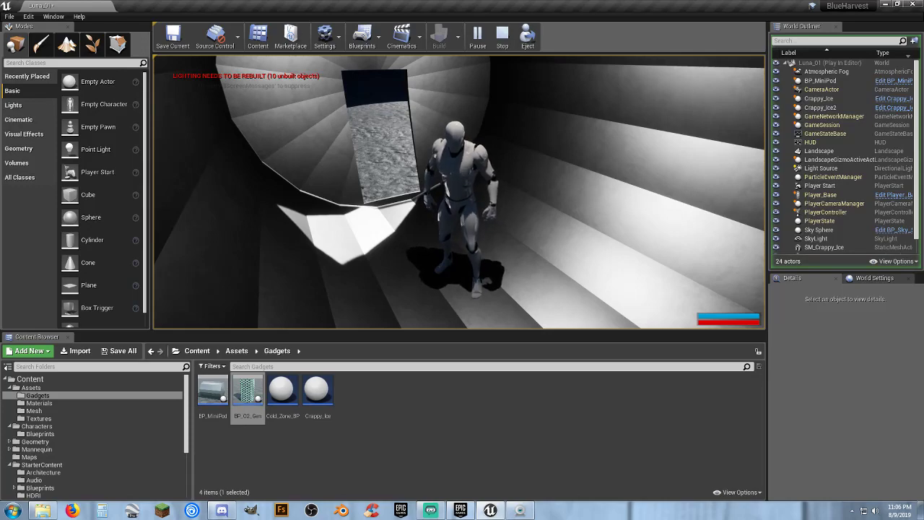
{"action": "key", "text": "w"}
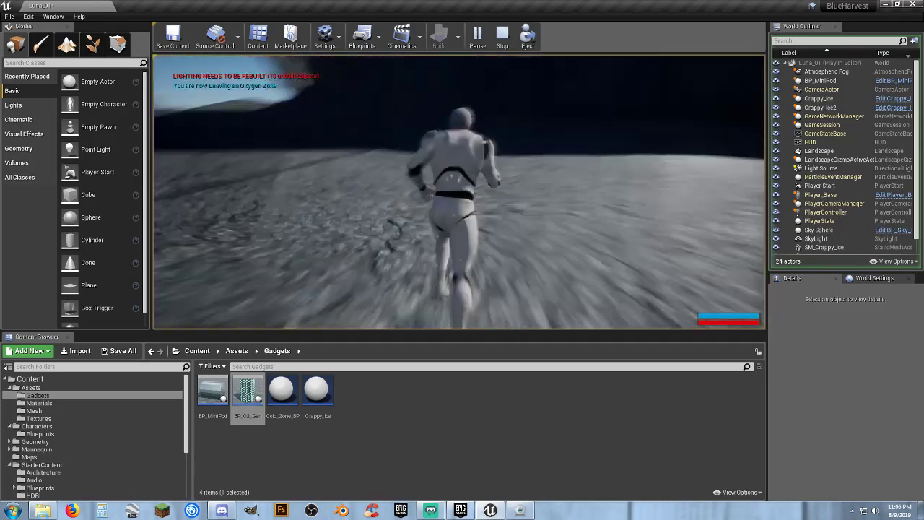
{"action": "key", "text": "w"}
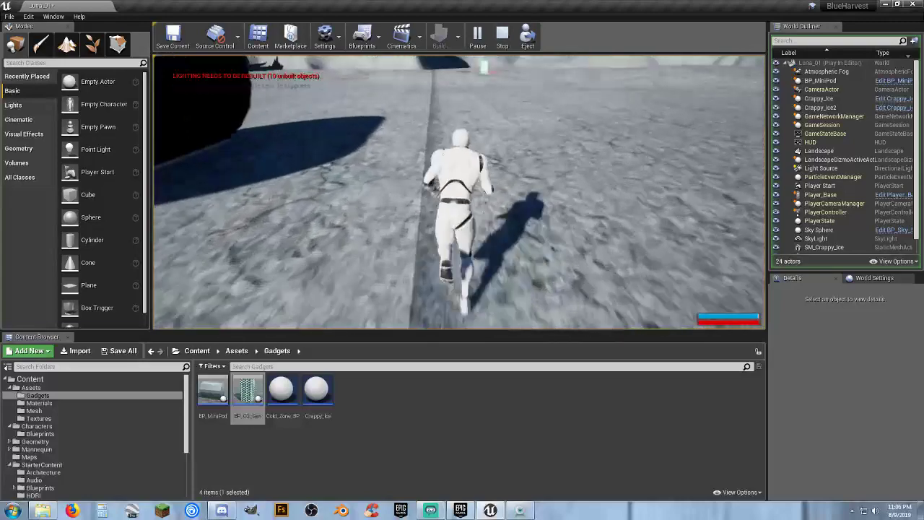
{"action": "key", "text": "s"}
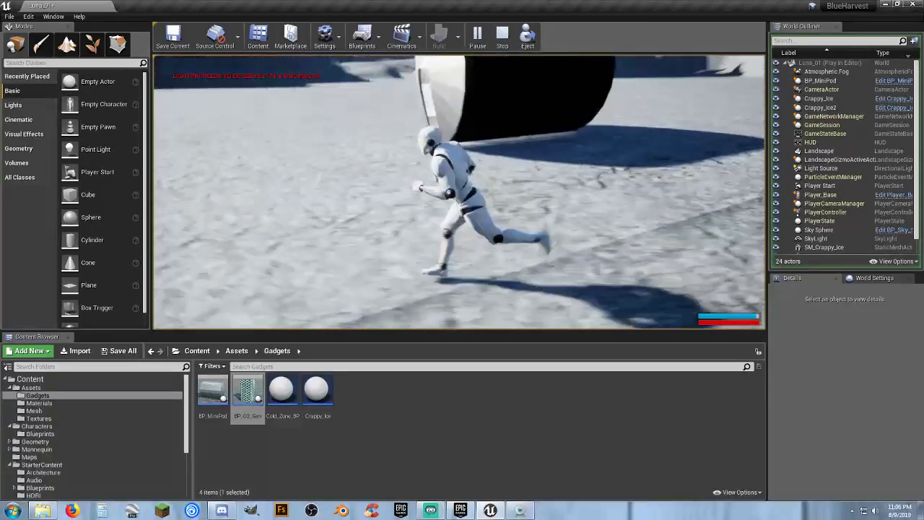
Run the character back into the MiniPod to retest oxygen regeneration, run outside again, and end the play session.
{"action": "key", "text": "w"}
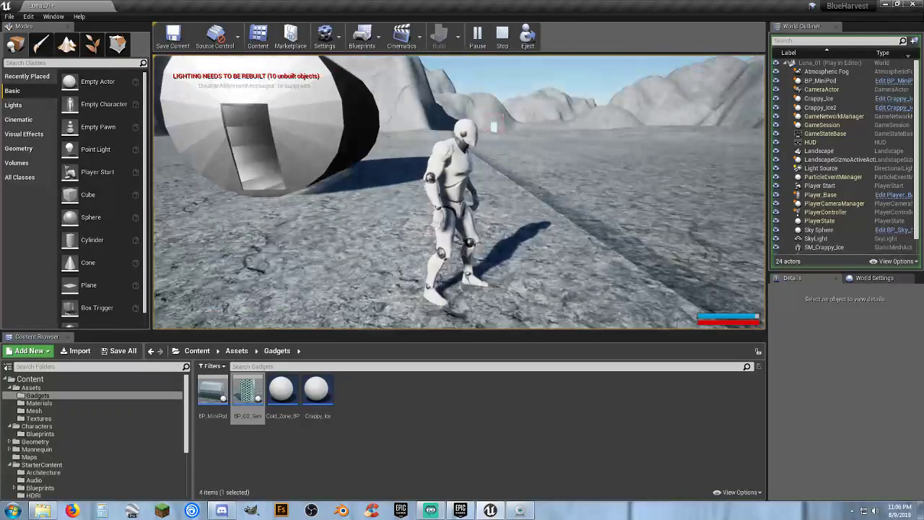
{"action": "key", "text": "w"}
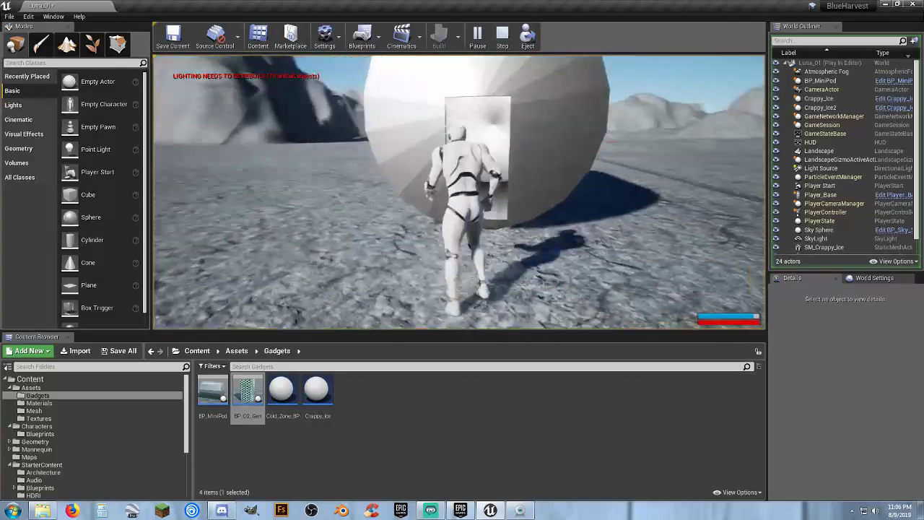
{"action": "key", "text": "w"}
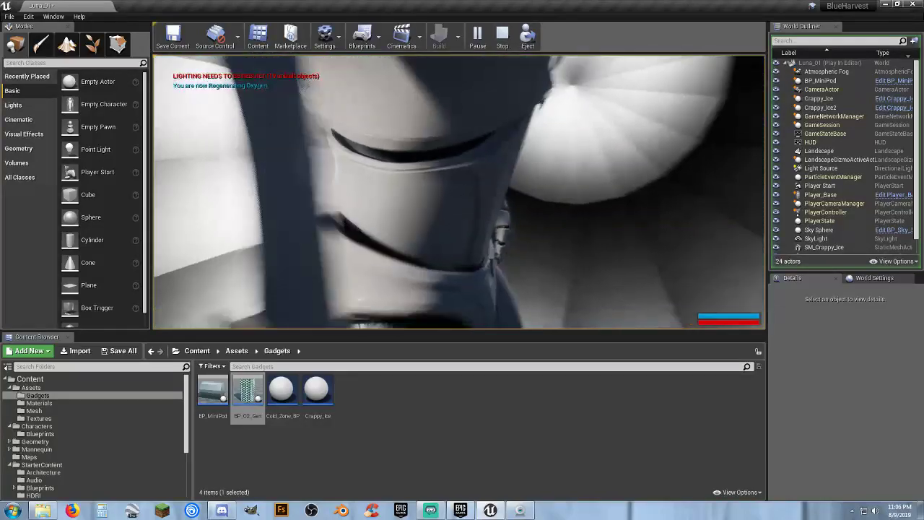
{"action": "key", "text": "w"}
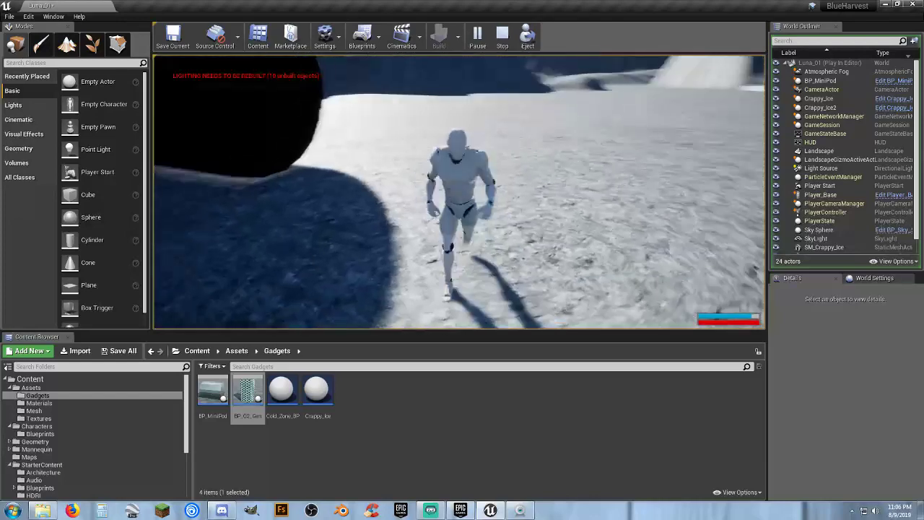
{"action": "key", "text": "Escape"}
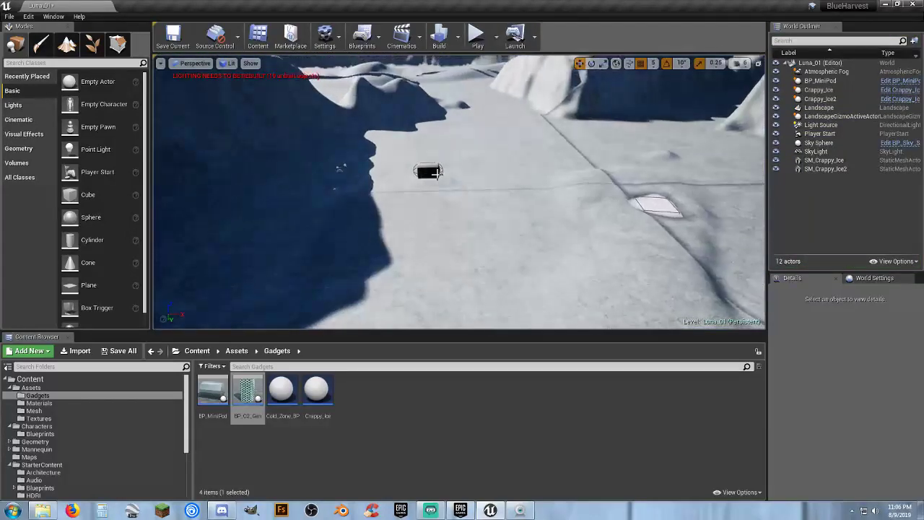
Move the MiniPod across the terrain to the ground beside the ice patch, at location 6635, -5, 60.
{"action": "left_click", "coordinate": [430, 172]}
{"action": "left_click_drag", "start_coordinate": [459, 175], "coordinate": [632, 211]}
{"action": "key", "text": "f"}
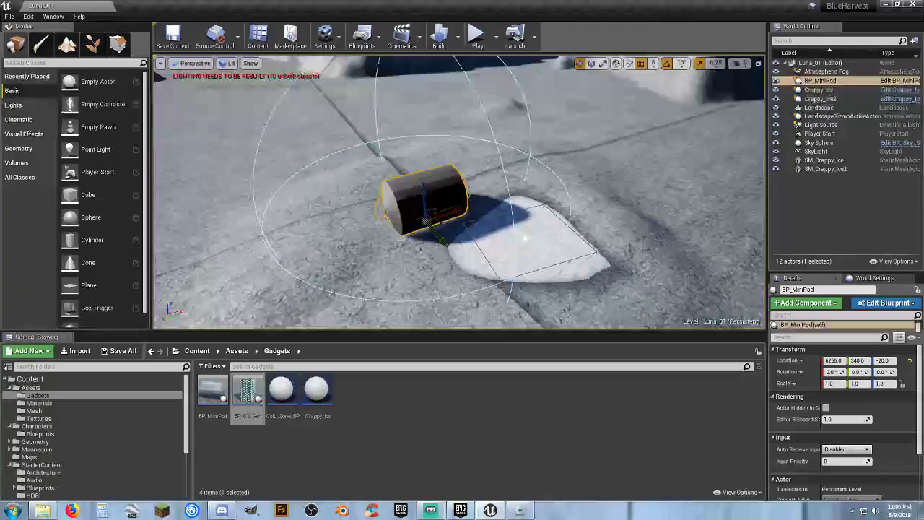
{"action": "key", "text": "w"}
{"action": "mouse_move", "coordinate": [551, 142]}
{"action": "right_mouse_down"}
{"action": "mouse_move", "coordinate": [527, 166]}
{"action": "mouse_move", "coordinate": [551, 143]}
{"action": "right_mouse_up"}
{"action": "left_click_drag", "start_coordinate": [514, 157], "coordinate": [604, 138]}
{"action": "key", "text": "s"}
{"action": "right_click_drag", "start_coordinate": [605, 138], "coordinate": [711, 109]}
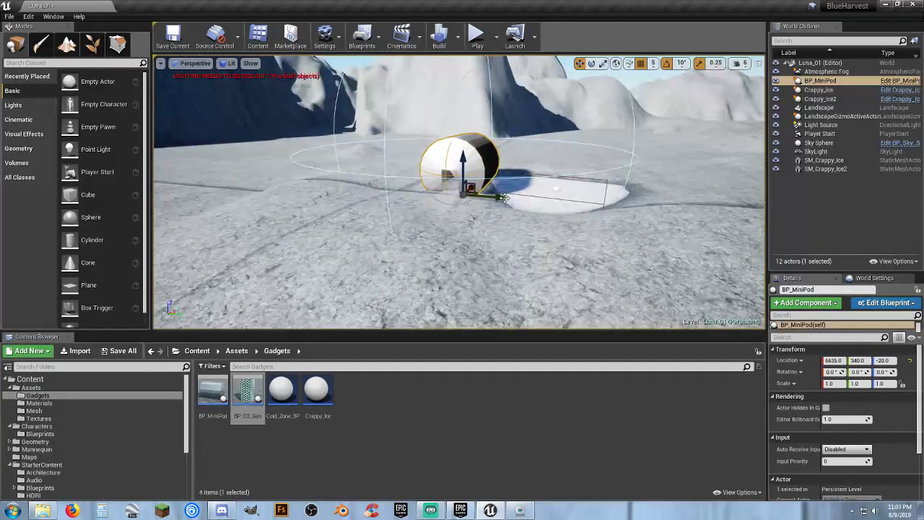
{"action": "left_click_drag", "start_coordinate": [505, 197], "coordinate": [454, 193]}
{"action": "left_click_drag", "start_coordinate": [418, 158], "coordinate": [417, 144]}
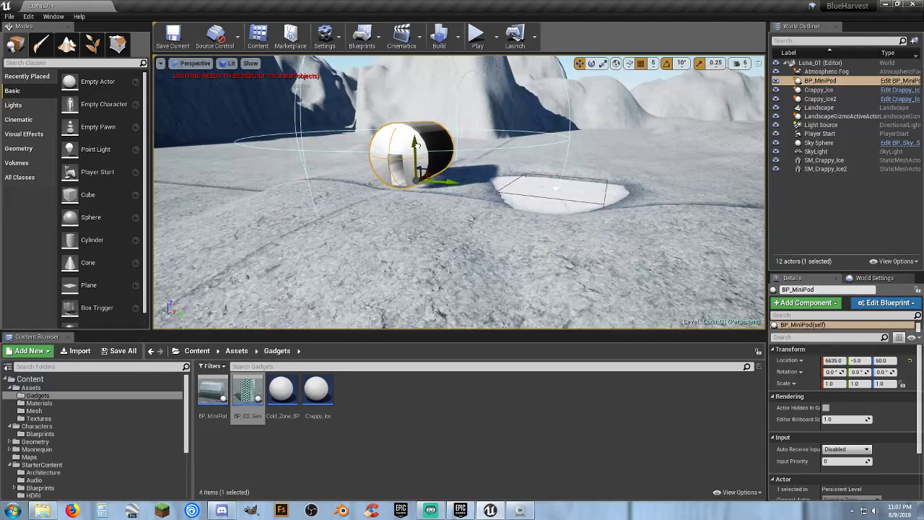
Place a BP_O2_Gen at the edge of the ice patch beside the MiniPod, at location 6945, 540, 35.
{"action": "key", "text": "f"}
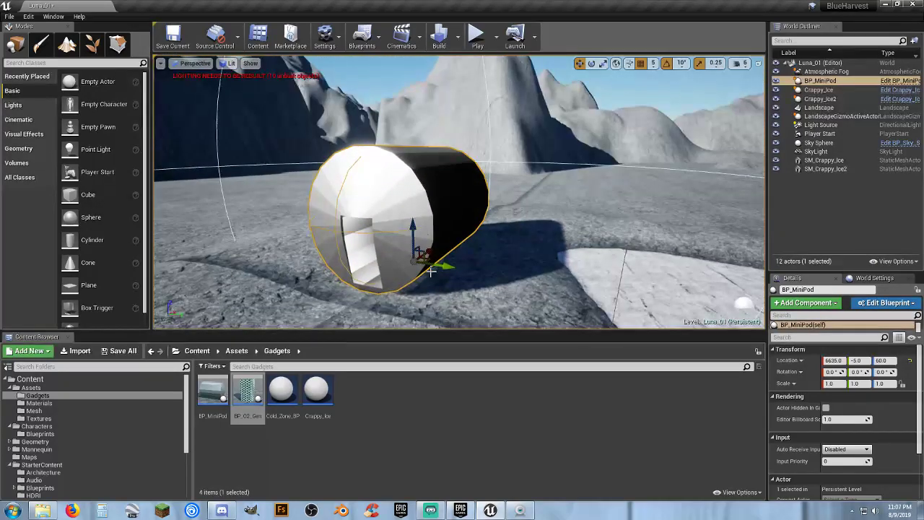
{"action": "left_click_drag", "start_coordinate": [252, 397], "coordinate": [581, 259]}
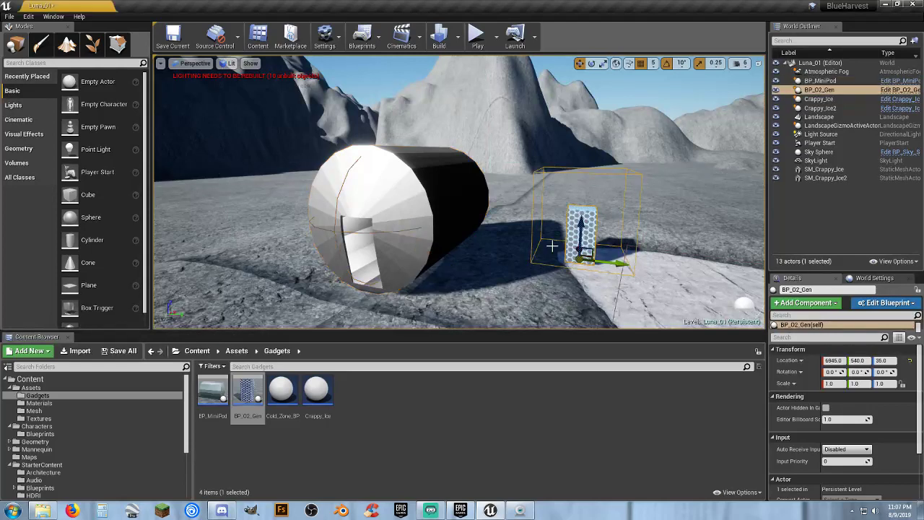
{"action": "left_click", "coordinate": [49, 62]}
{"action": "type", "text": "cab"}
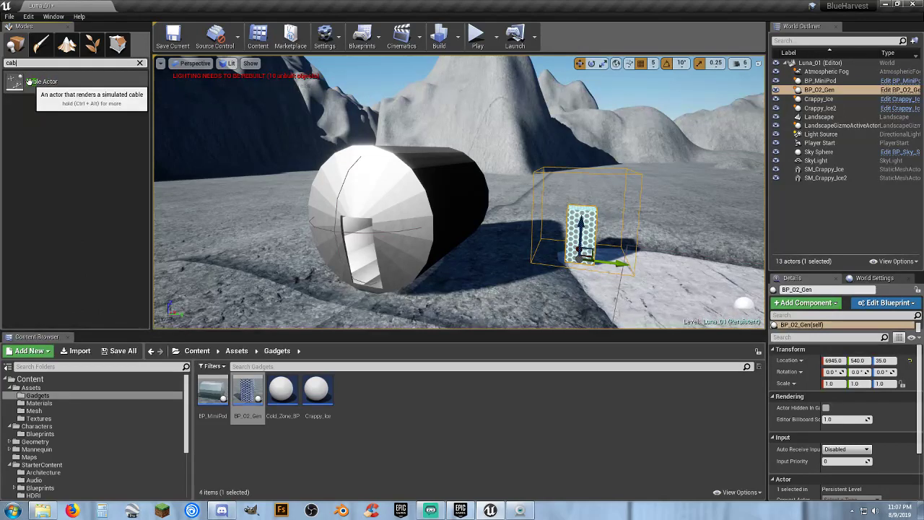
{"action": "key", "text": "BackSpace"}
{"action": "key", "text": "BackSpace"}
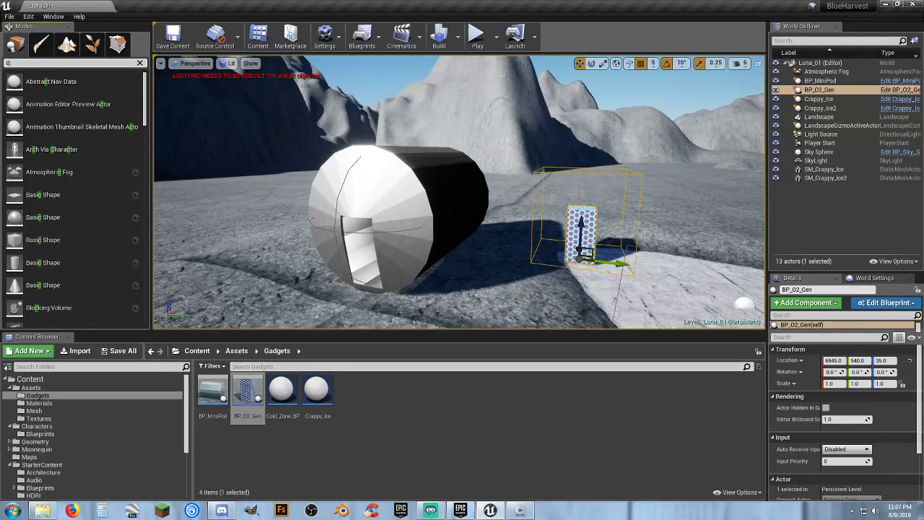
{"action": "key", "text": "BackSpace"}
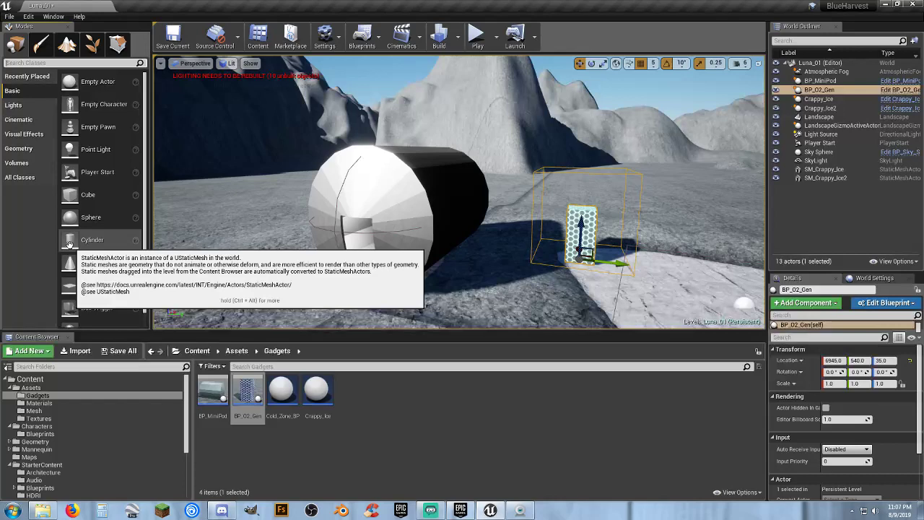
Browse the StarterContent materials and select the M_Metal_Burnished_Steel material.
{"action": "left_click", "coordinate": [39, 403]}
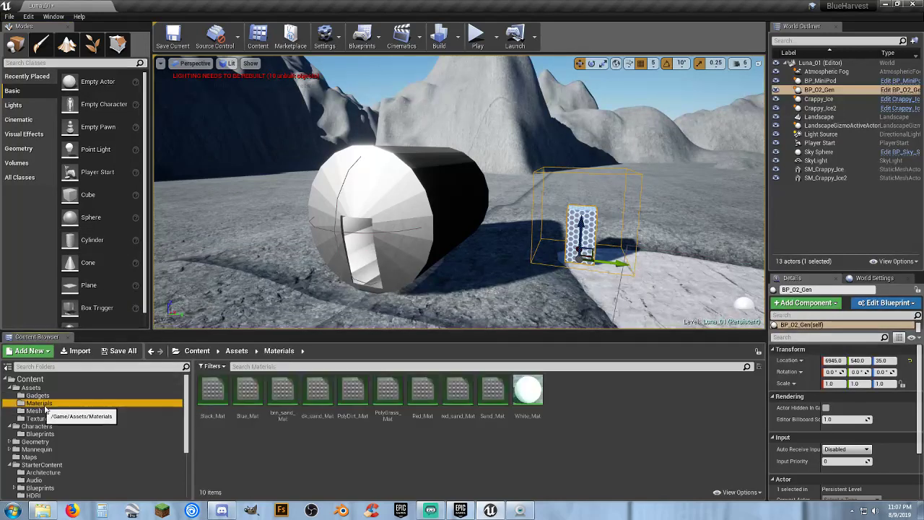
{"action": "scroll", "coordinate": [58, 447], "scroll_direction": "down", "scroll_amount": 2}
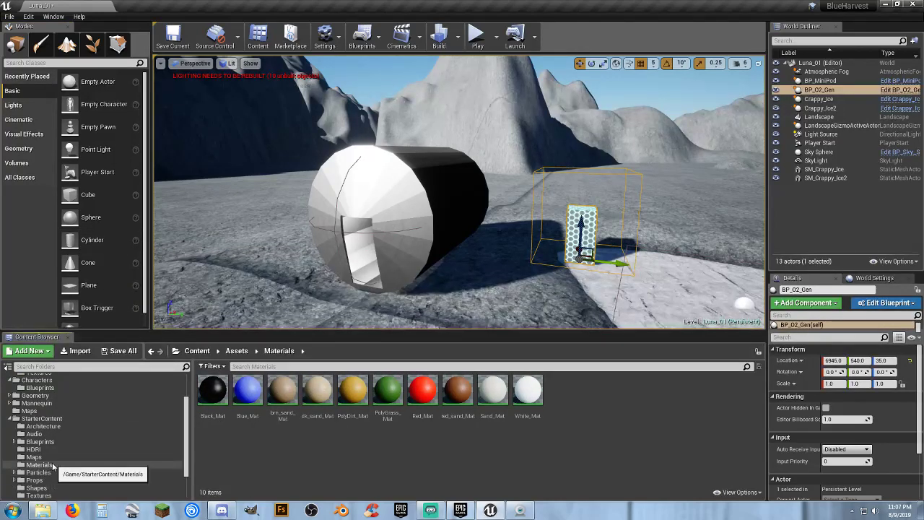
{"action": "left_click", "coordinate": [39, 464]}
{"action": "scroll", "coordinate": [614, 436], "scroll_direction": "down", "scroll_amount": 2}
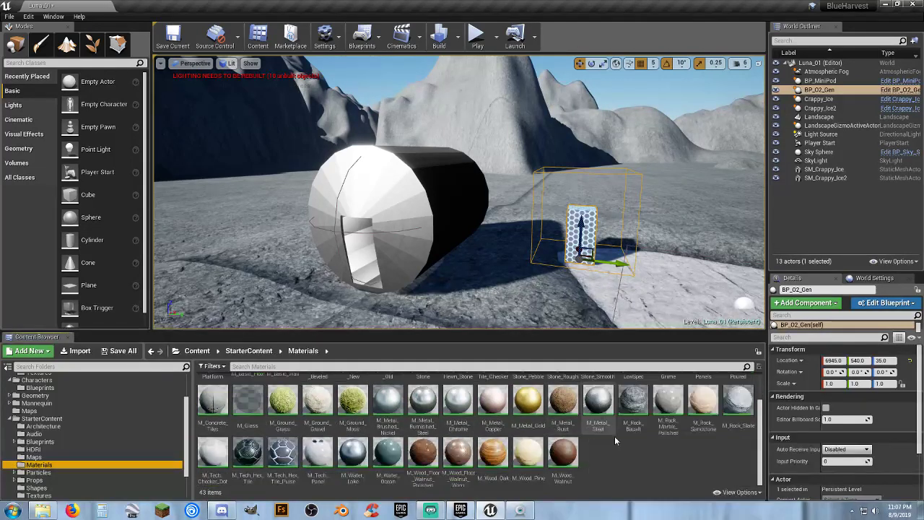
{"action": "scroll", "coordinate": [650, 458], "scroll_direction": "up", "scroll_amount": 2}
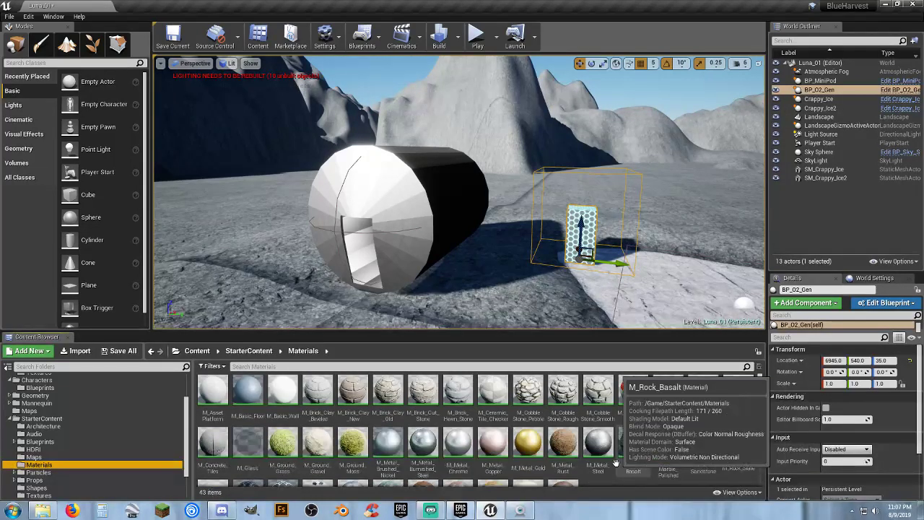
{"action": "scroll", "coordinate": [615, 456], "scroll_direction": "down", "scroll_amount": 1}
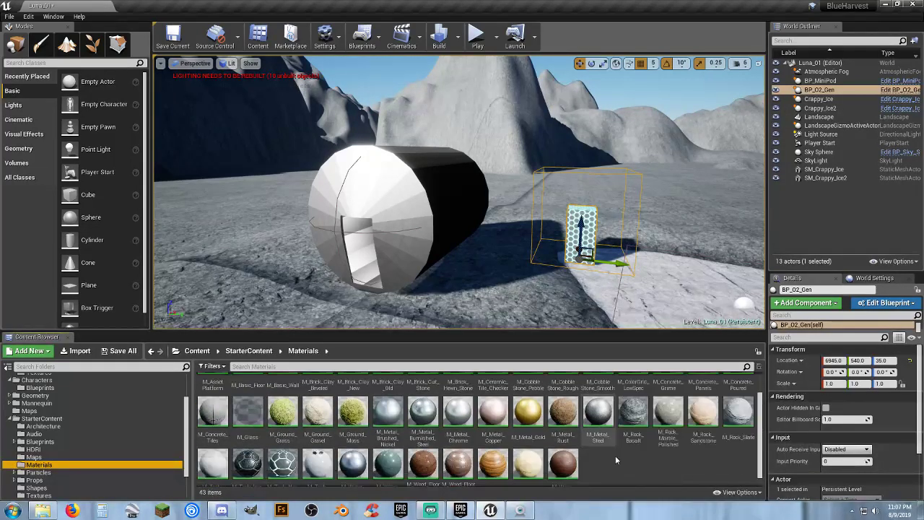
{"action": "left_click", "coordinate": [423, 411]}
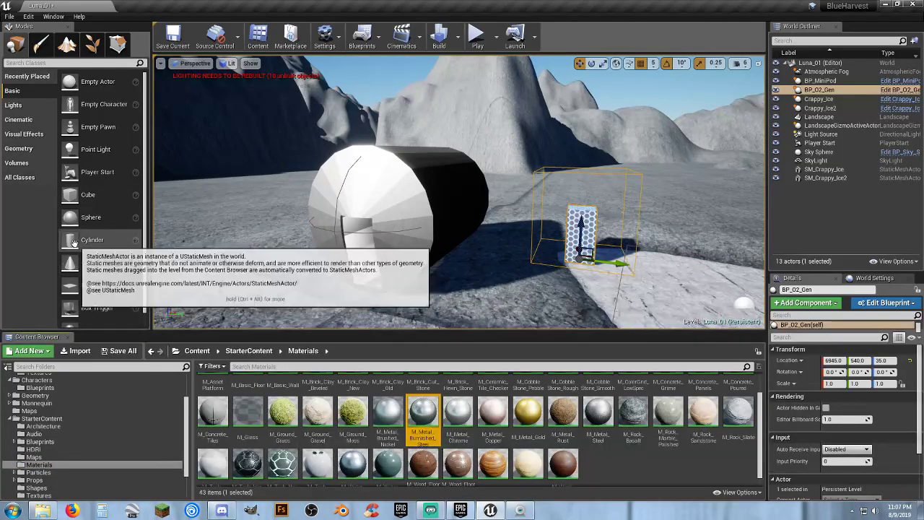
Place a cylinder between the MiniPod and the O2 generator and rotate it 90° so it lies horizontally.
{"action": "left_click_drag", "start_coordinate": [114, 248], "coordinate": [513, 244]}
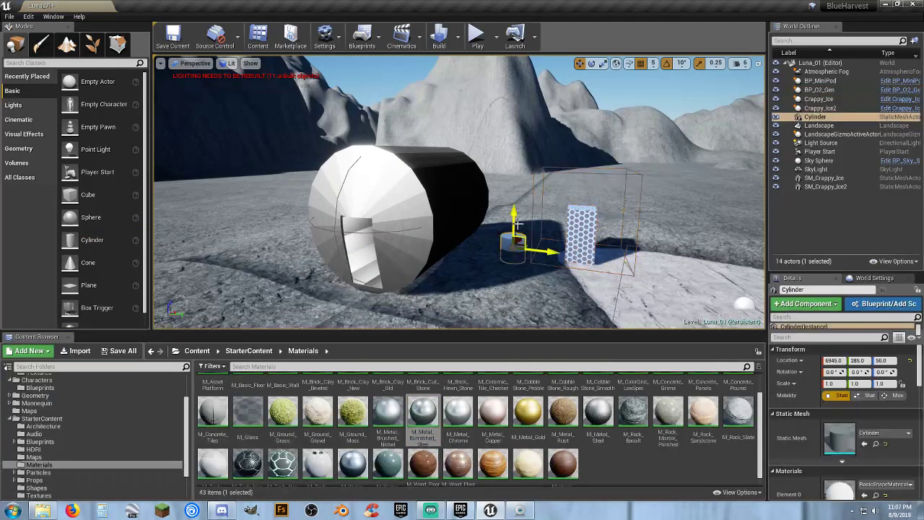
{"action": "left_click", "coordinate": [591, 63]}
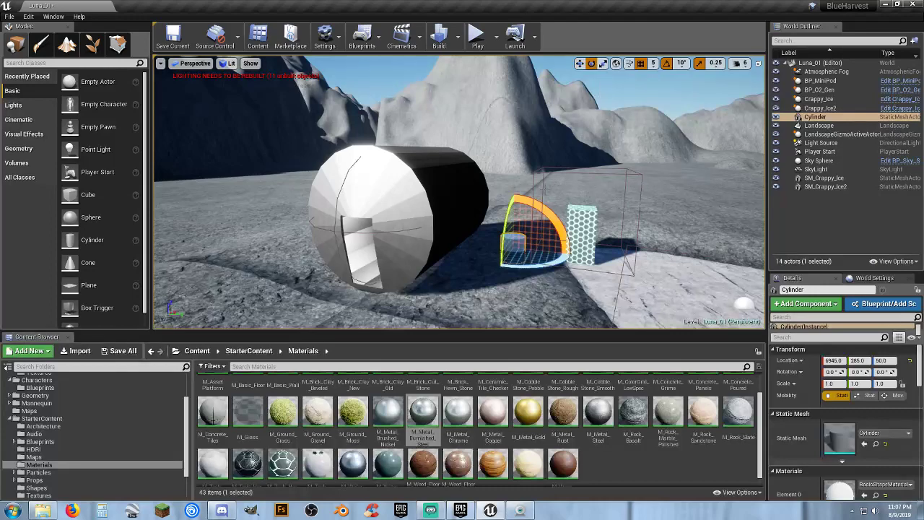
{"action": "left_click_drag", "start_coordinate": [514, 193], "coordinate": [575, 257]}
Shift the MiniPod along the X axis to 6715 to bring it closer in line with the generator.
{"action": "mouse_move", "coordinate": [570, 110]}
{"action": "right_mouse_down"}
{"action": "mouse_move", "coordinate": [505, 209]}
{"action": "mouse_move", "coordinate": [556, 202]}
{"action": "mouse_move", "coordinate": [570, 144]}
{"action": "mouse_move", "coordinate": [538, 119]}
{"action": "mouse_move", "coordinate": [544, 184]}
{"action": "mouse_move", "coordinate": [490, 158]}
{"action": "mouse_move", "coordinate": [560, 116]}
{"action": "mouse_move", "coordinate": [554, 104]}
{"action": "right_mouse_up"}
{"action": "left_click", "coordinate": [462, 146]}
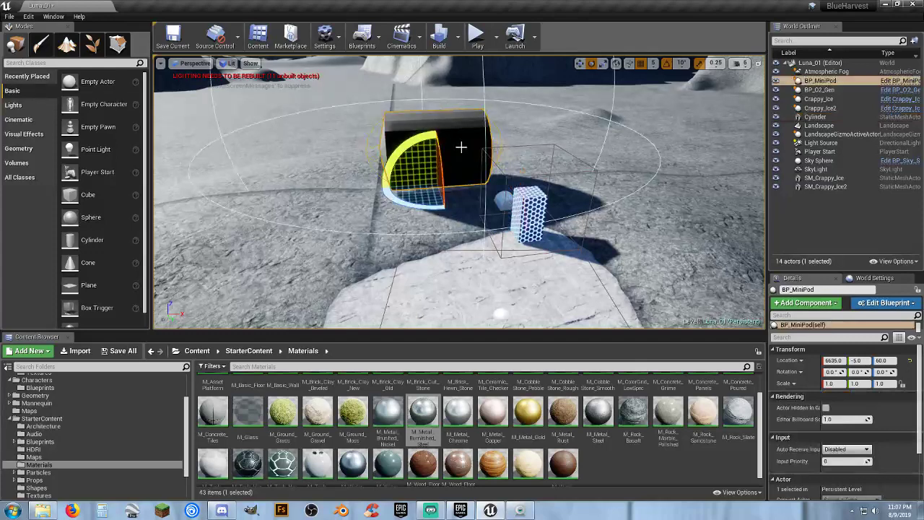
{"action": "key", "text": "w"}
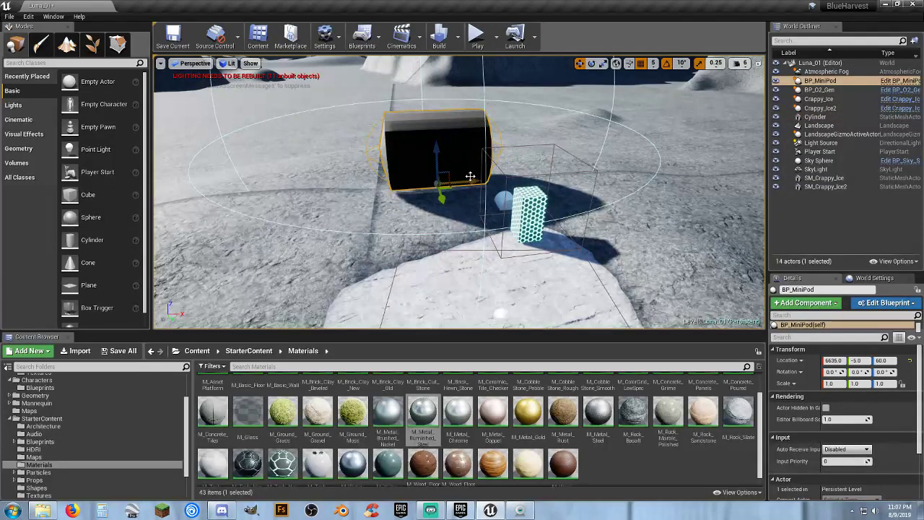
{"action": "left_click_drag", "start_coordinate": [473, 181], "coordinate": [487, 183]}
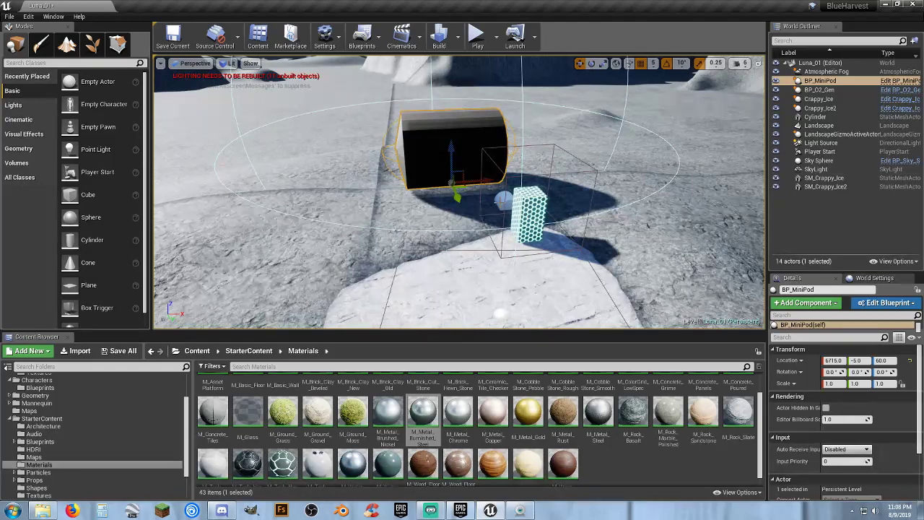
Raise the cylinder between the MiniPod and the generator to a Z location of 100.
{"action": "left_click", "coordinate": [501, 199]}
{"action": "left_click_drag", "start_coordinate": [509, 173], "coordinate": [509, 163]}
{"action": "key", "text": "a"}
{"action": "right_click_drag", "start_coordinate": [557, 209], "coordinate": [627, 207]}
{"action": "key", "text": "w"}
Set the cylinder's scale to 0.1 on the X, Y and Z axes.
{"action": "left_click", "coordinate": [889, 384]}
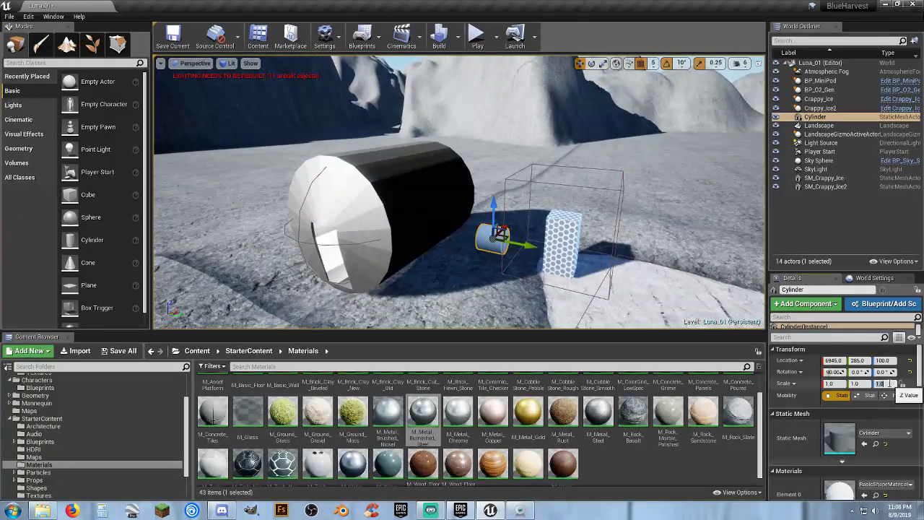
{"action": "type", "text": ".10.1"}
{"action": "key", "text": "Return"}
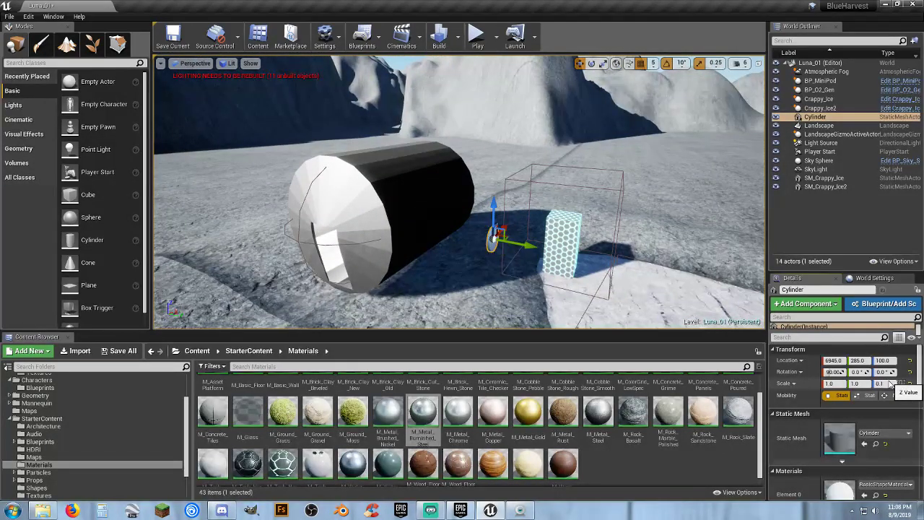
{"action": "left_click", "coordinate": [838, 383]}
{"action": "type", "text": "0.1"}
{"action": "key", "text": "Tab"}
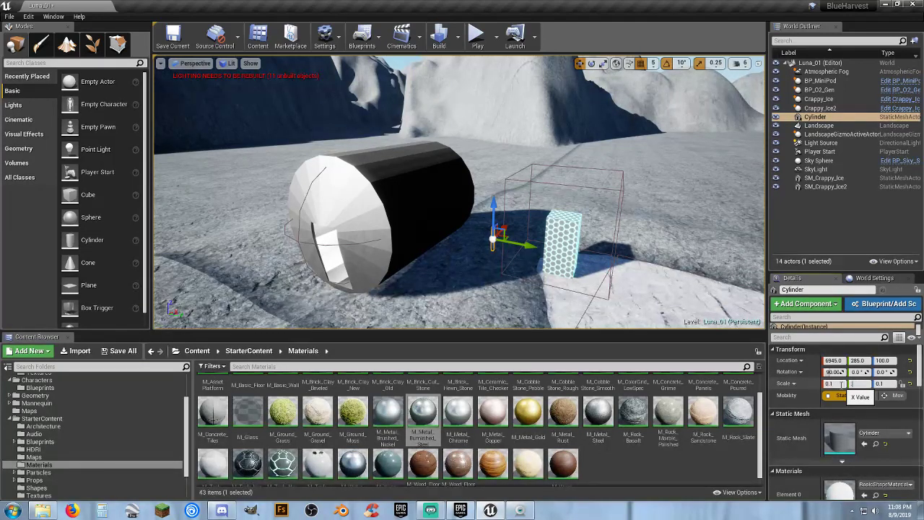
{"action": "type", "text": "0.1"}
{"action": "key", "text": "Tab"}
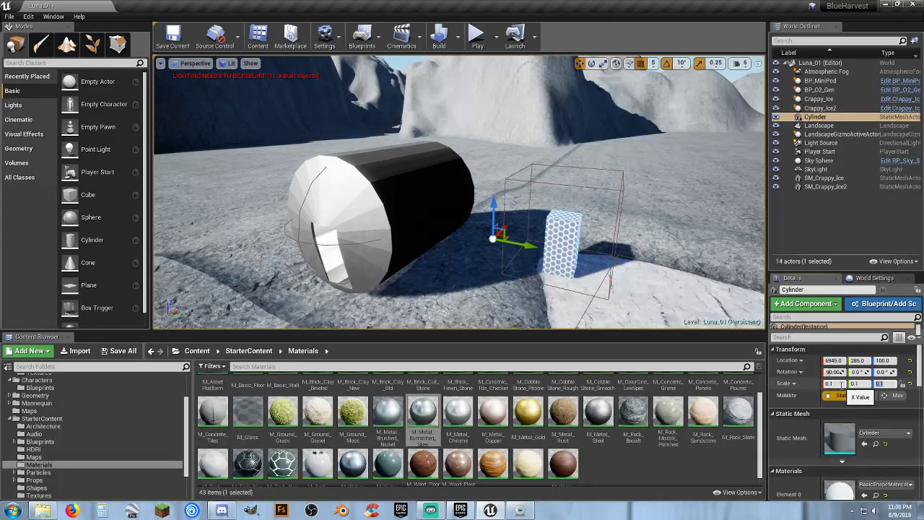
{"action": "key", "text": "Return"}
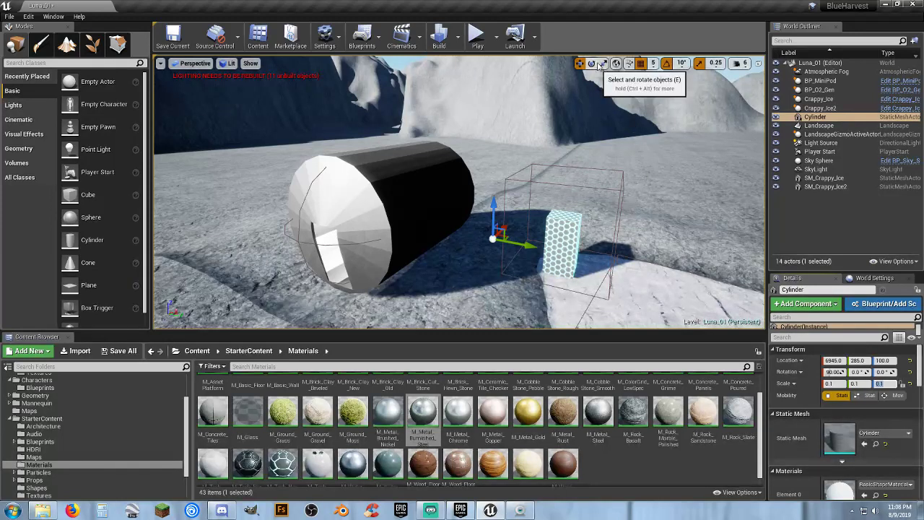
Stretch the thin cylinder into a pipe between the MiniPod and the generator with a Z scale of 4.0.
{"action": "left_click", "coordinate": [602, 64]}
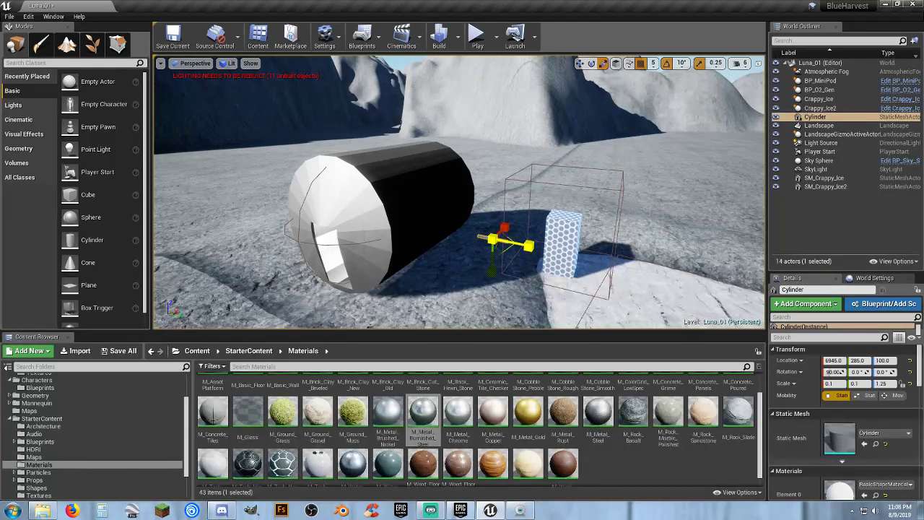
{"action": "left_click_drag", "start_coordinate": [529, 246], "coordinate": [553, 251]}
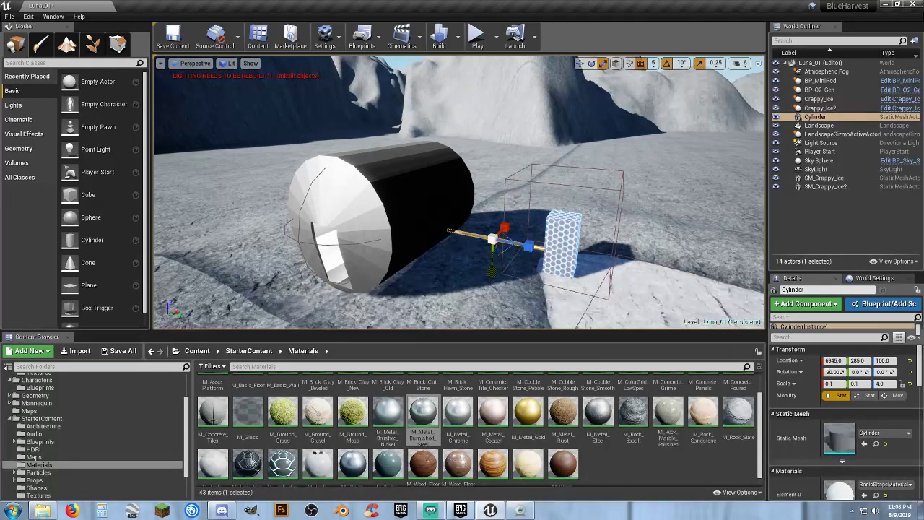
{"action": "right_click_drag", "start_coordinate": [538, 249], "coordinate": [614, 249]}
{"action": "right_click_drag", "start_coordinate": [513, 161], "coordinate": [478, 161]}
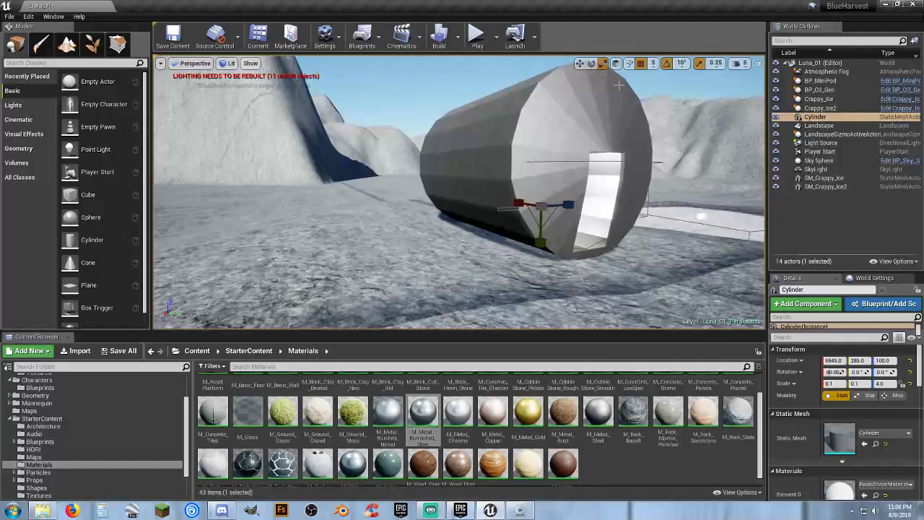
Lower the viewport camera speed to 4 and shift the pipe toward the generator to a Y location of 295.
{"action": "left_click", "coordinate": [742, 64]}
{"action": "left_click_drag", "start_coordinate": [744, 87], "coordinate": [767, 86]}
{"action": "right_click_drag", "start_coordinate": [653, 140], "coordinate": [707, 142]}
{"action": "right_click_drag", "start_coordinate": [523, 236], "coordinate": [529, 236]}
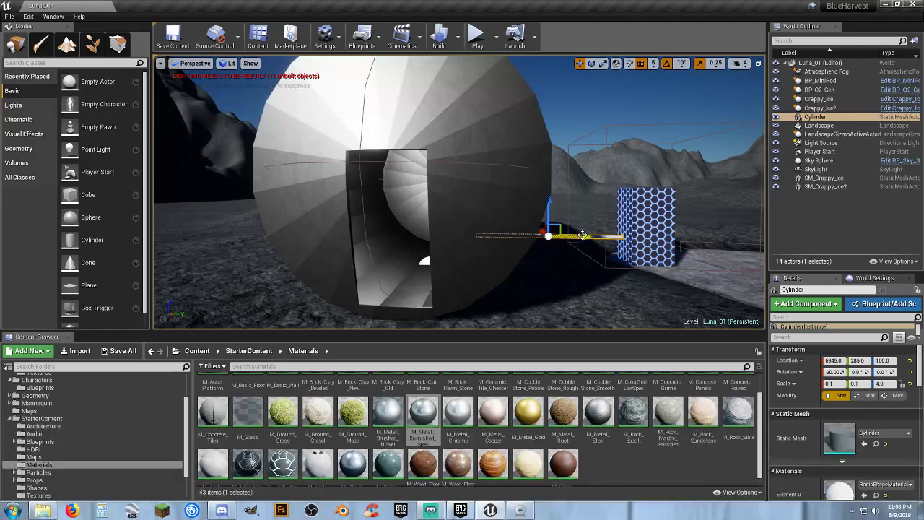
{"action": "left_click_drag", "start_coordinate": [577, 225], "coordinate": [583, 224]}
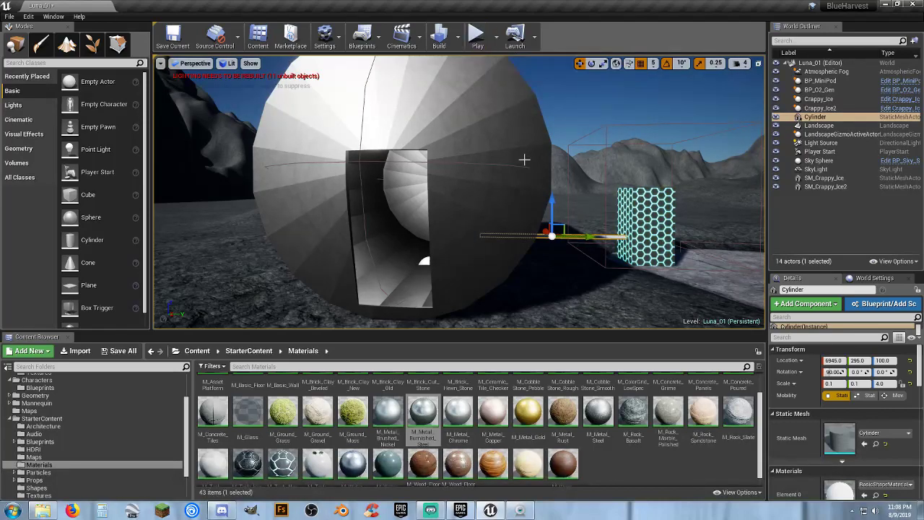
{"action": "right_click_drag", "start_coordinate": [524, 159], "coordinate": [628, 188]}
{"action": "scroll", "coordinate": [716, 86], "scroll_direction": "down", "scroll_amount": 5}
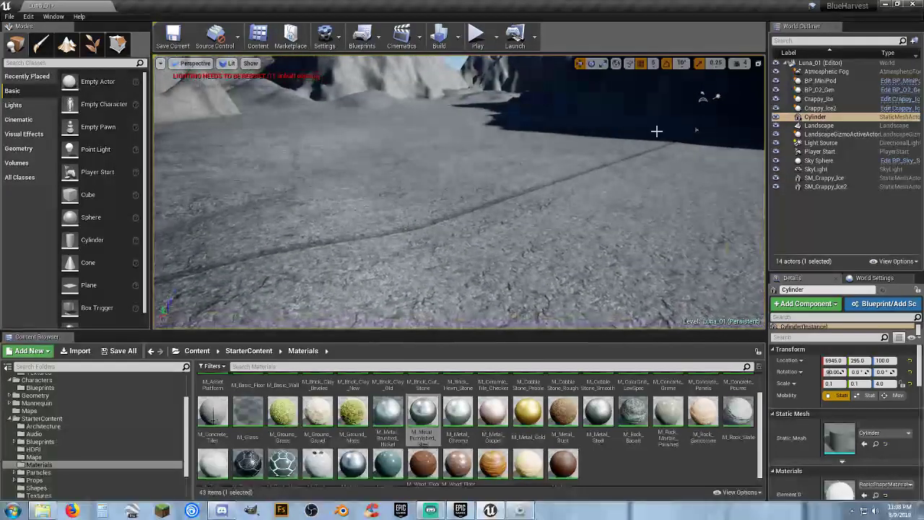
Move the Player Start across the landscape to a spot near the MiniPod.
{"action": "left_click", "coordinate": [695, 130]}
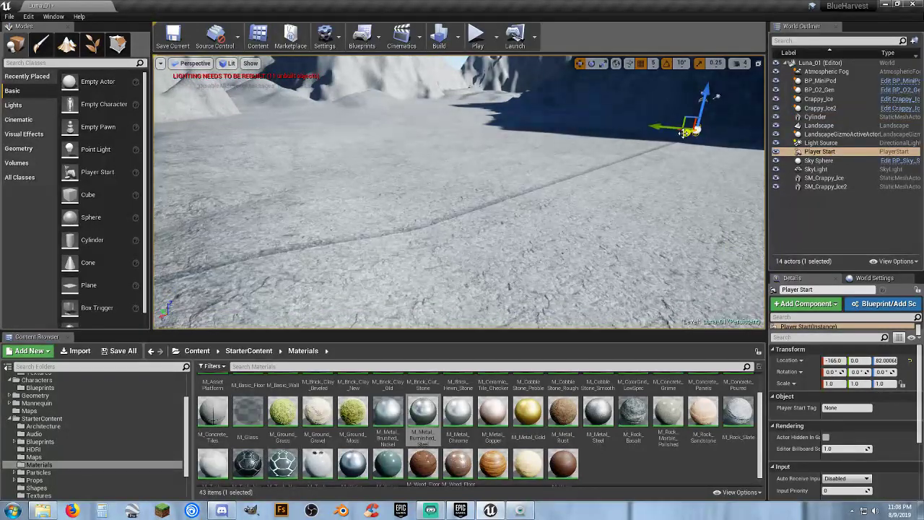
{"action": "left_click_drag", "start_coordinate": [684, 128], "coordinate": [356, 229]}
{"action": "right_click_drag", "start_coordinate": [418, 262], "coordinate": [306, 256]}
{"action": "left_click_drag", "start_coordinate": [547, 210], "coordinate": [339, 210]}
{"action": "left_click_drag", "start_coordinate": [372, 182], "coordinate": [387, 140]}
Playtest the level by running through the MiniPod and onto the ice beside the piped generator, and end the session.
{"action": "left_click", "coordinate": [475, 43]}
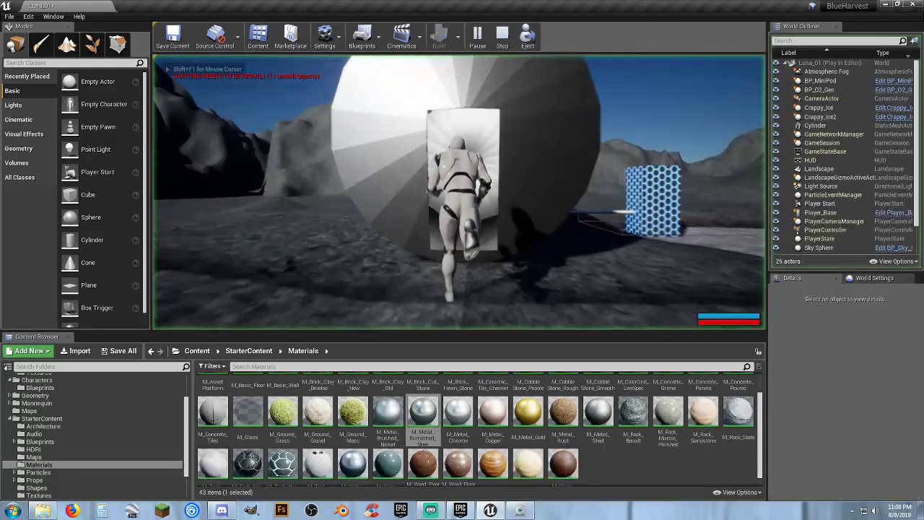
{"action": "key", "text": "w"}
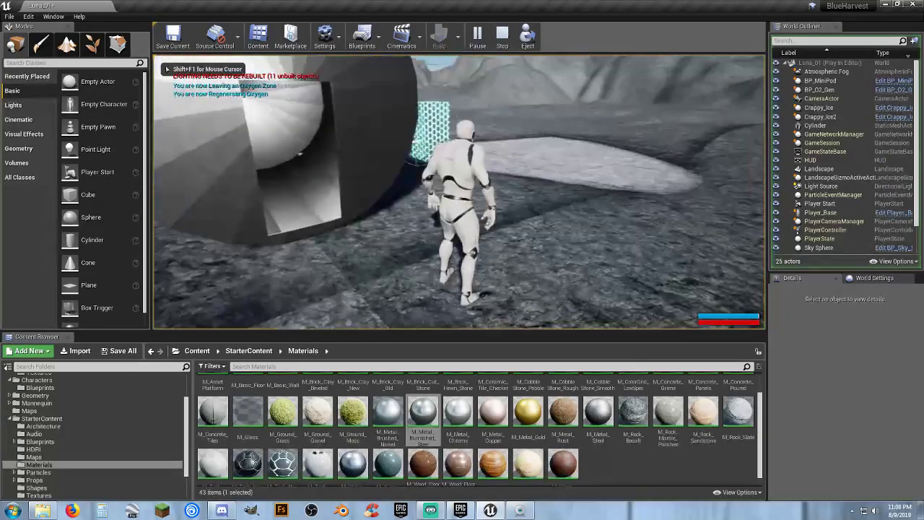
{"action": "key", "text": "w"}
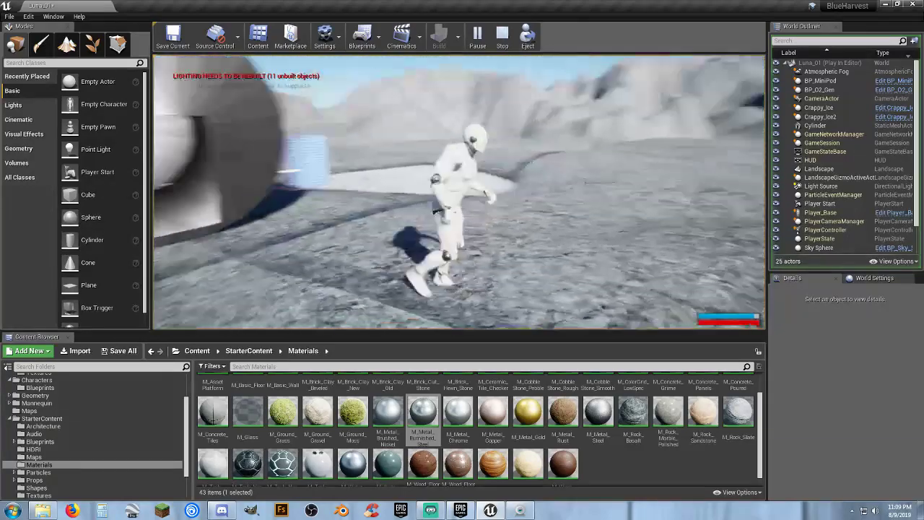
{"action": "key", "text": "w"}
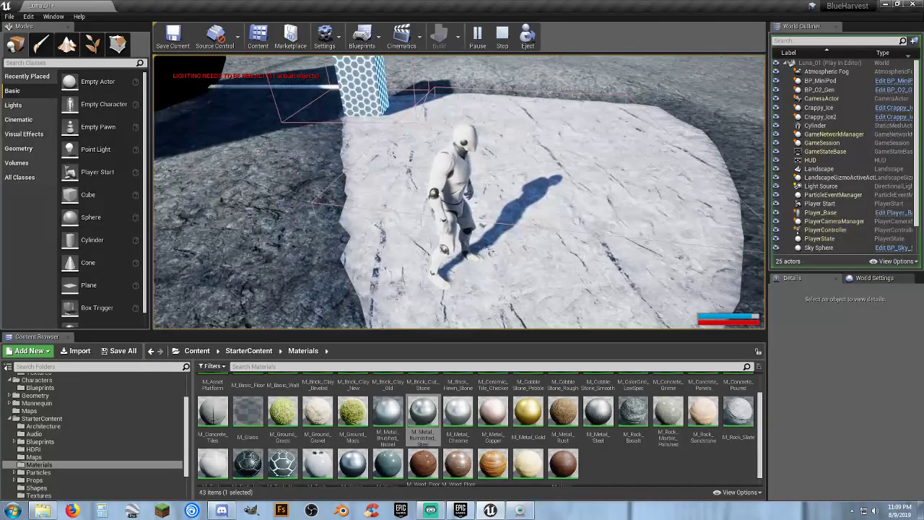
{"action": "key", "text": "s"}
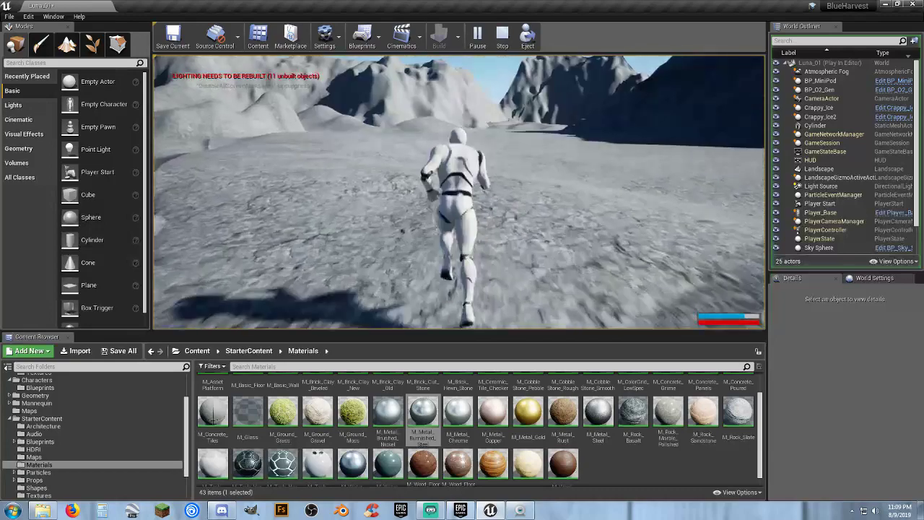
{"action": "key", "text": "Escape"}
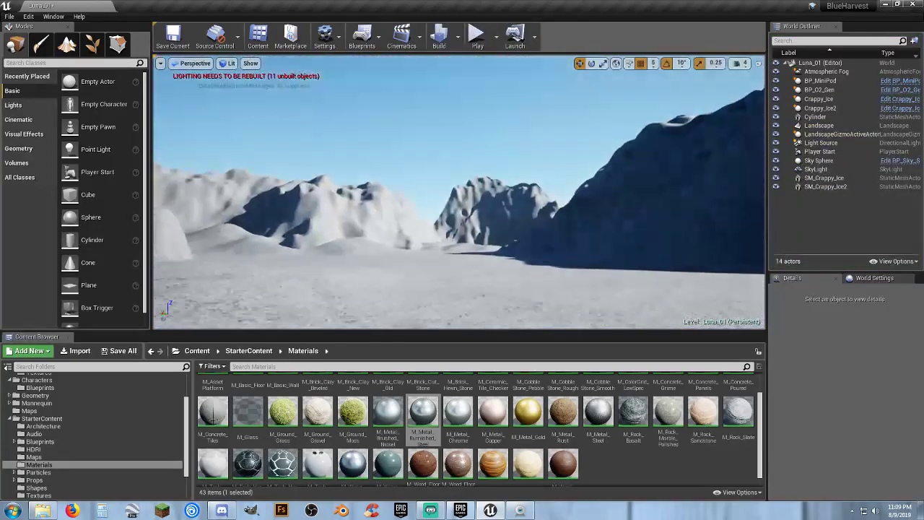
Start a play session from the surface of SM_Crappy_Ice2 and place an O2 generator on the ice.
{"action": "key", "text": "w"}
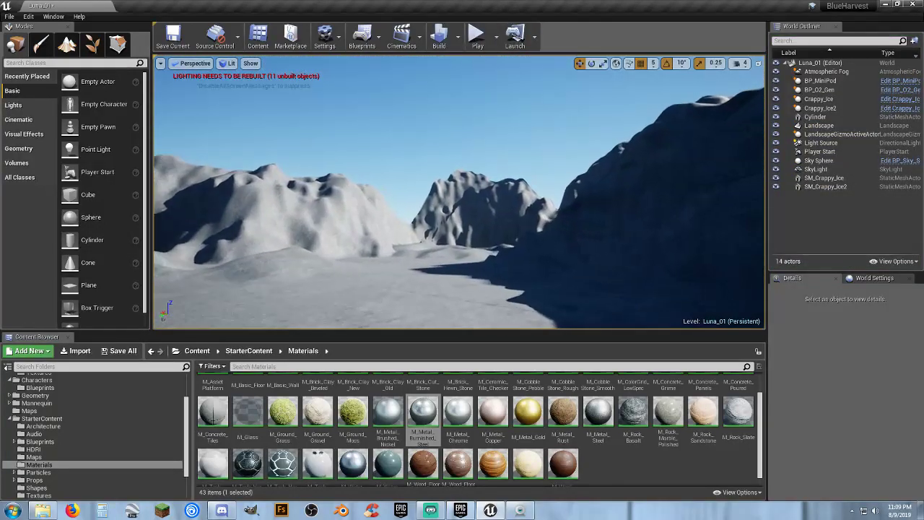
{"action": "key", "text": "Up"}
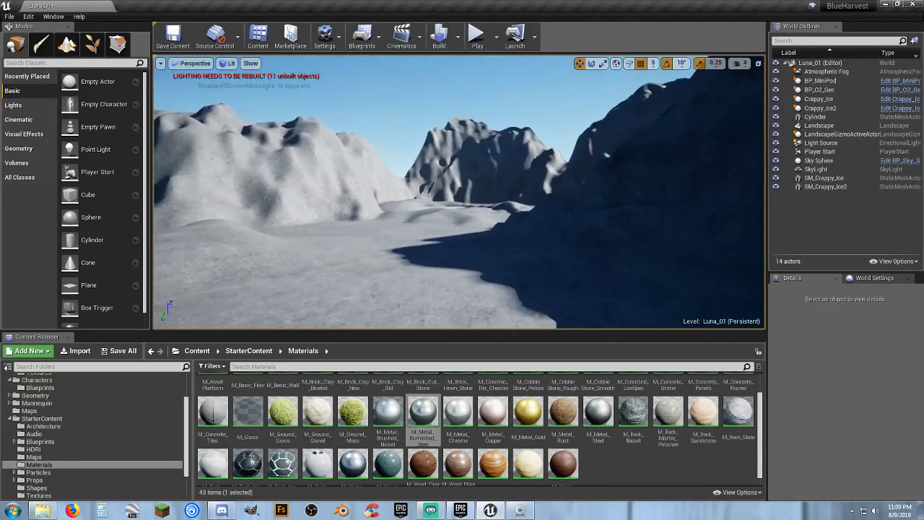
{"action": "key", "text": "w"}
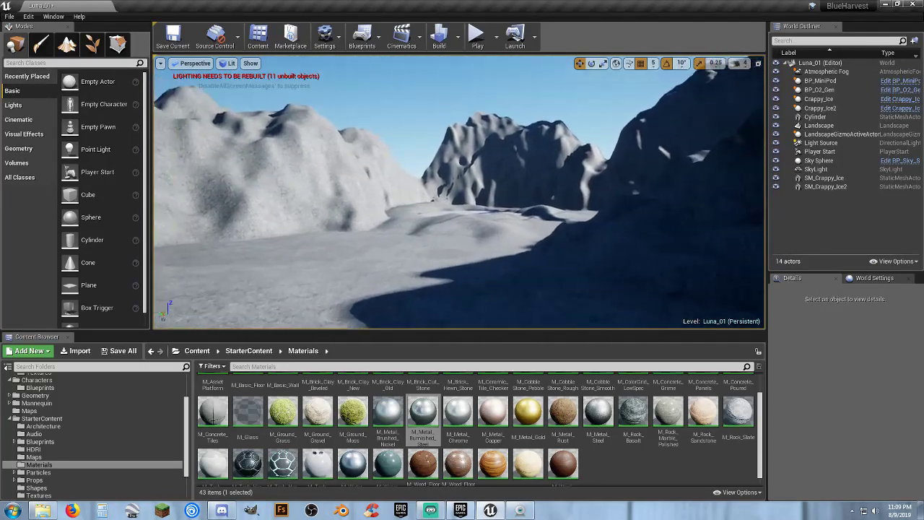
{"action": "key", "text": "Up"}
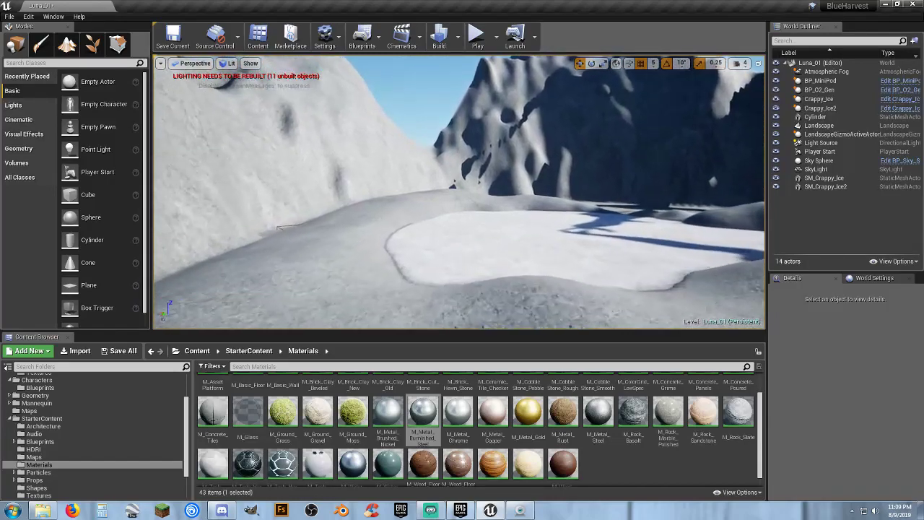
{"action": "key", "text": "w"}
{"action": "mouse_move", "coordinate": [517, 157]}
{"action": "right_mouse_down"}
{"action": "mouse_move", "coordinate": [517, 209]}
{"action": "mouse_move", "coordinate": [517, 158]}
{"action": "right_mouse_up"}
{"action": "right_click", "coordinate": [358, 233]}
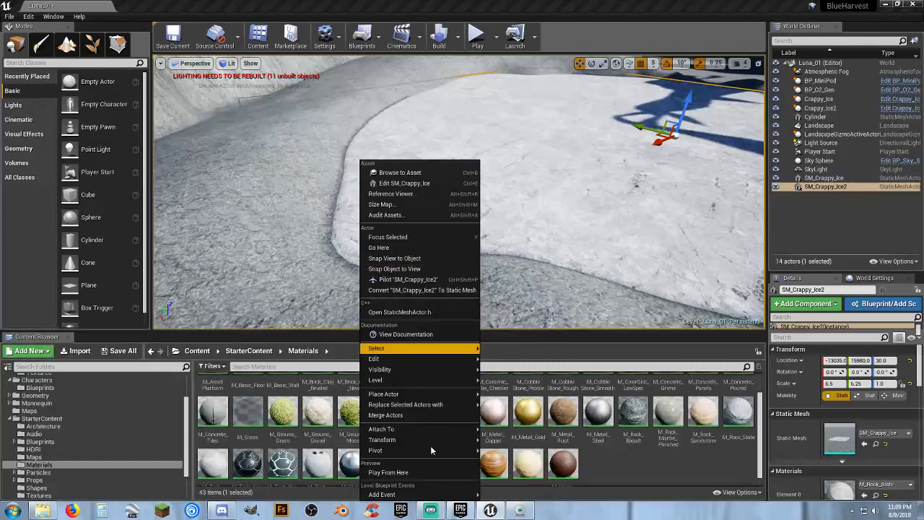
{"action": "left_click", "coordinate": [414, 471]}
{"action": "key", "text": "w"}
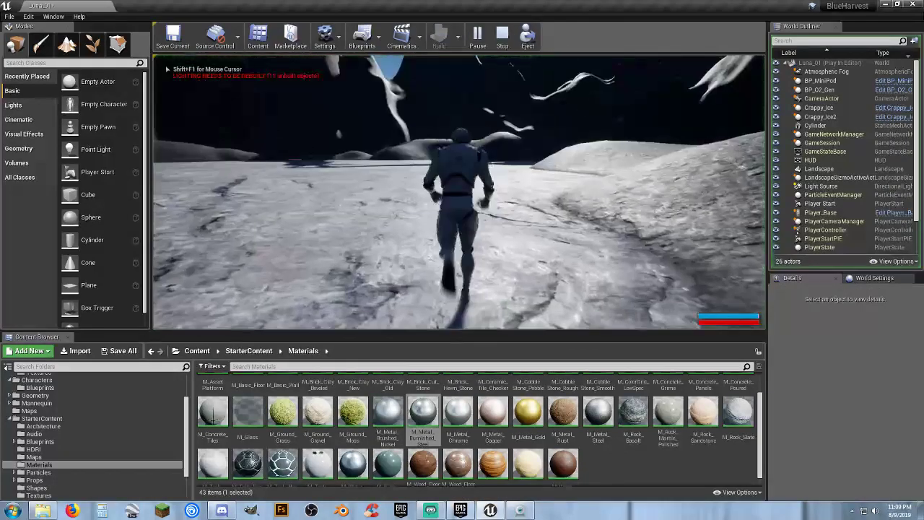
{"action": "key", "text": "e"}
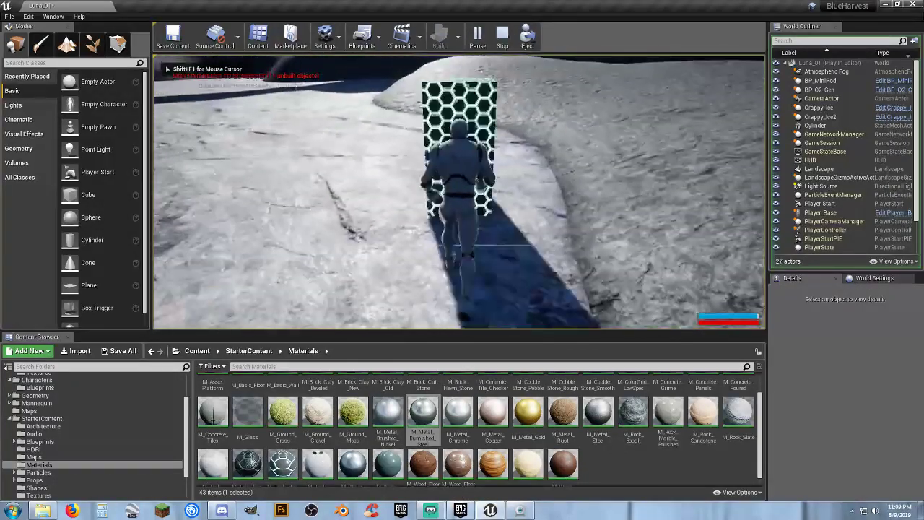
Run the character around the ice away from the placed generator to use up oxygen.
{"action": "key", "text": "w"}
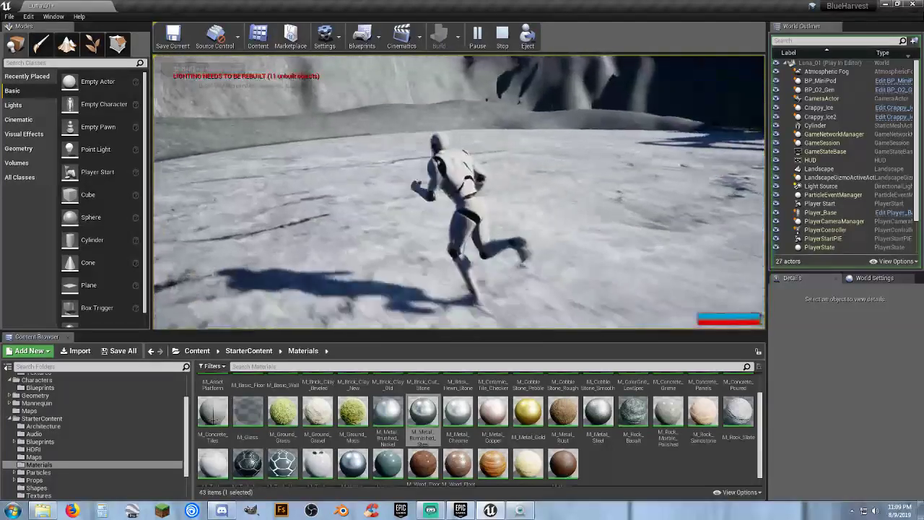
{"action": "key", "text": "w"}
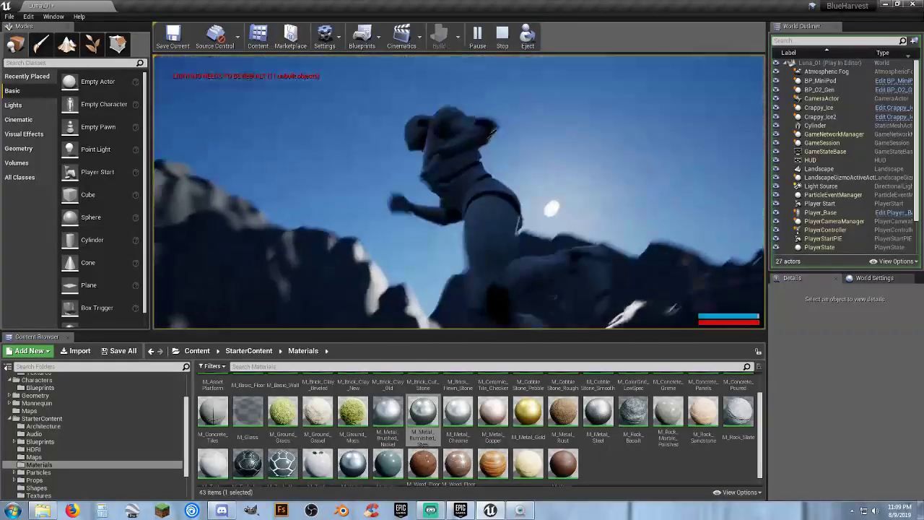
{"action": "key", "text": "w"}
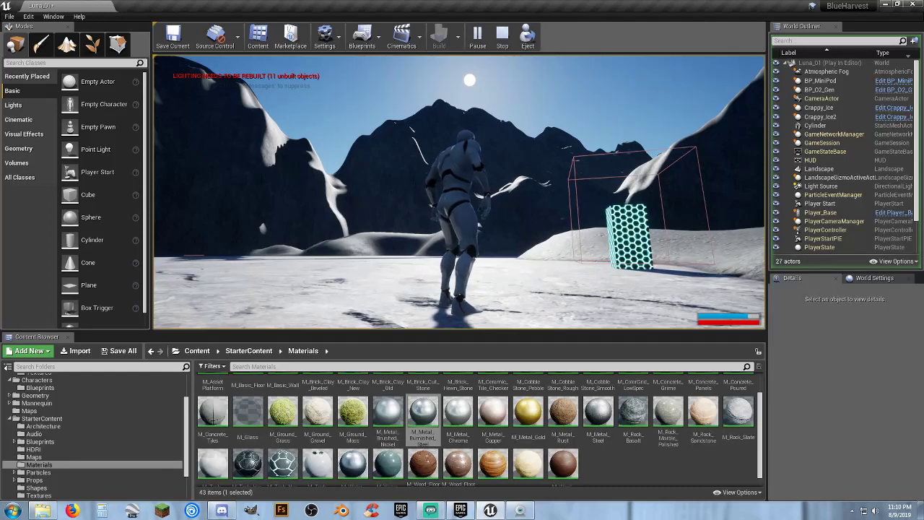
{"action": "key", "text": "w"}
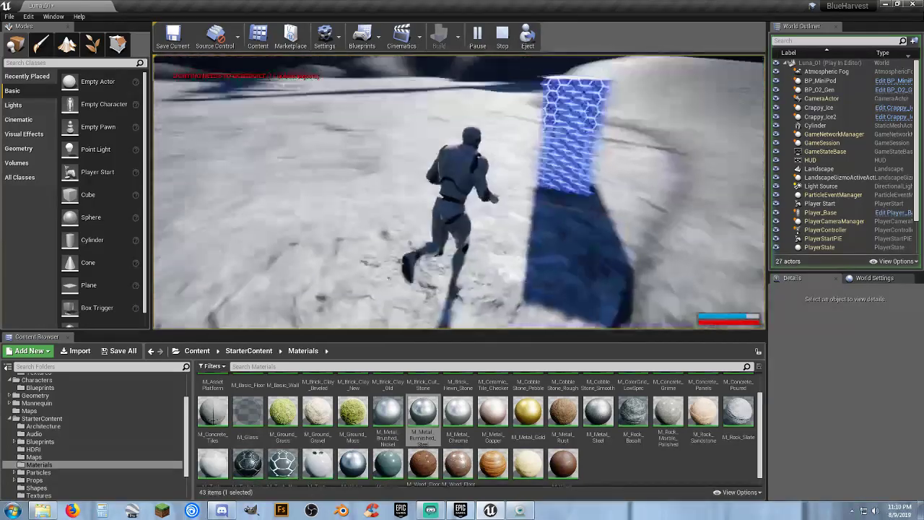
{"action": "key", "text": "a"}
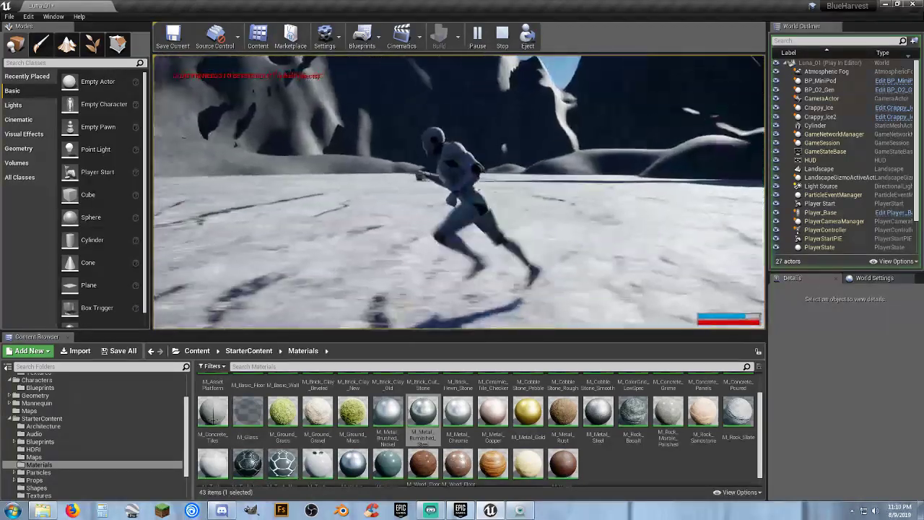
{"action": "key", "text": "w"}
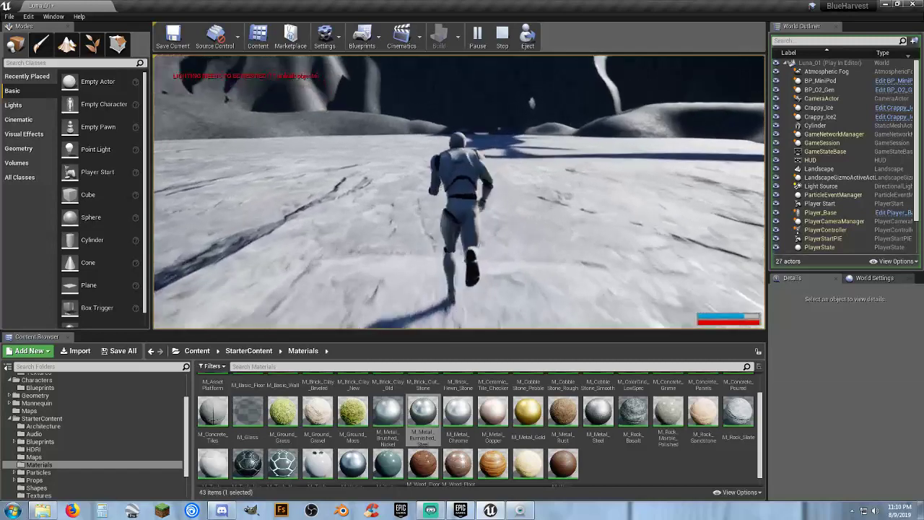
{"action": "key", "text": "w"}
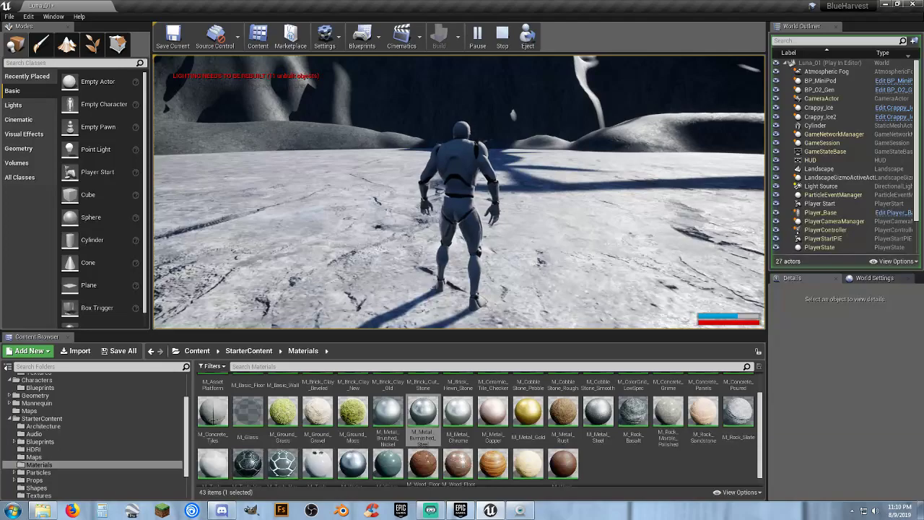
Bring the character back near the generator and stay outside its oxygen zone until the oxygen is used up.
{"action": "key", "text": "w"}
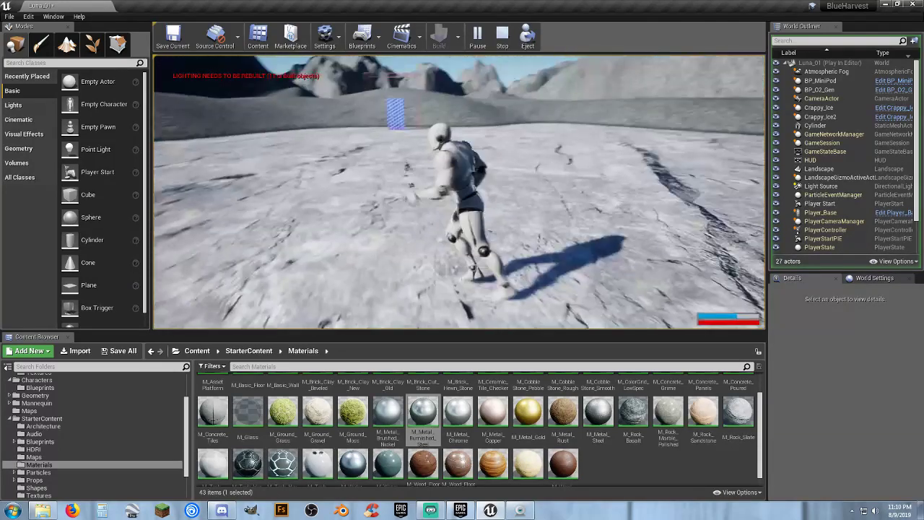
{"action": "key", "text": "d"}
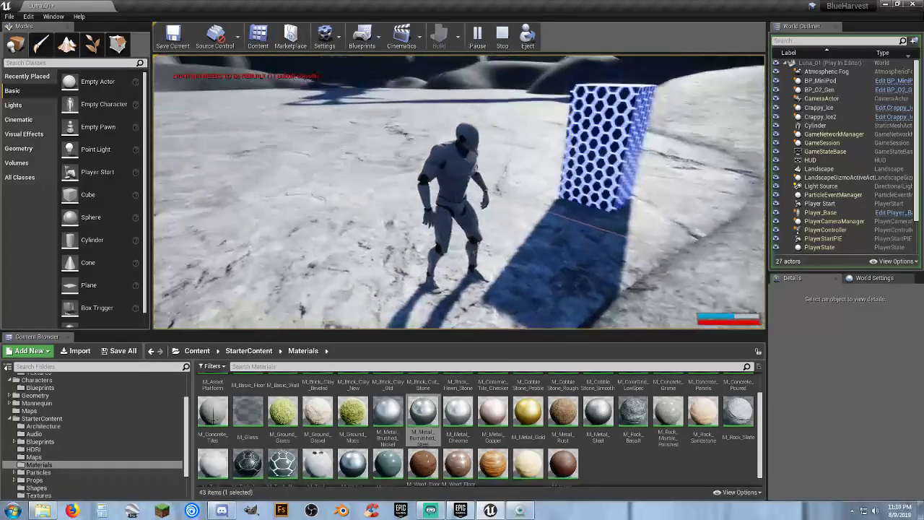
{"action": "key", "text": "w"}
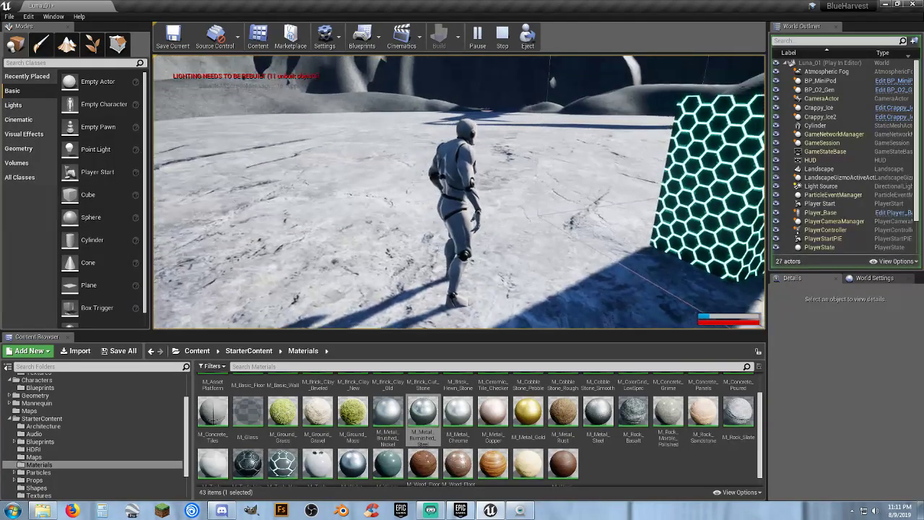
{"action": "key", "text": "w"}
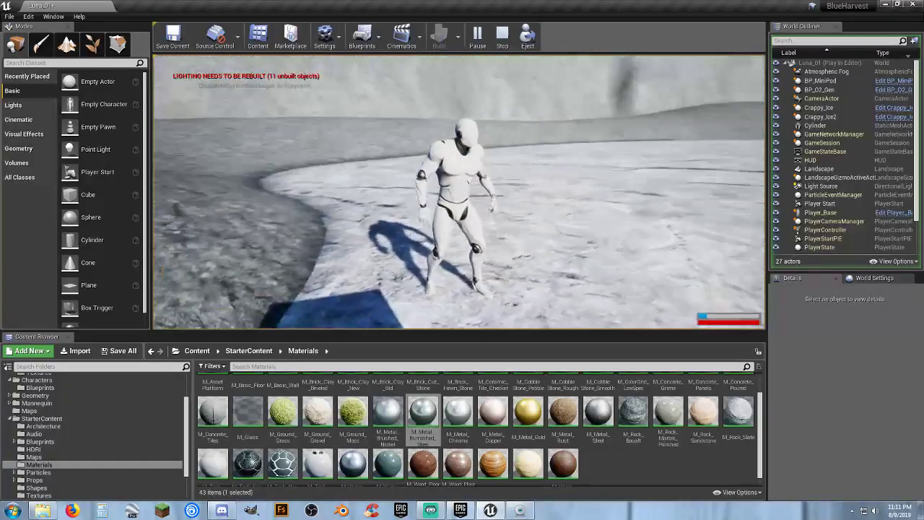
{"action": "key", "text": "a"}
{"action": "key", "text": "w"}
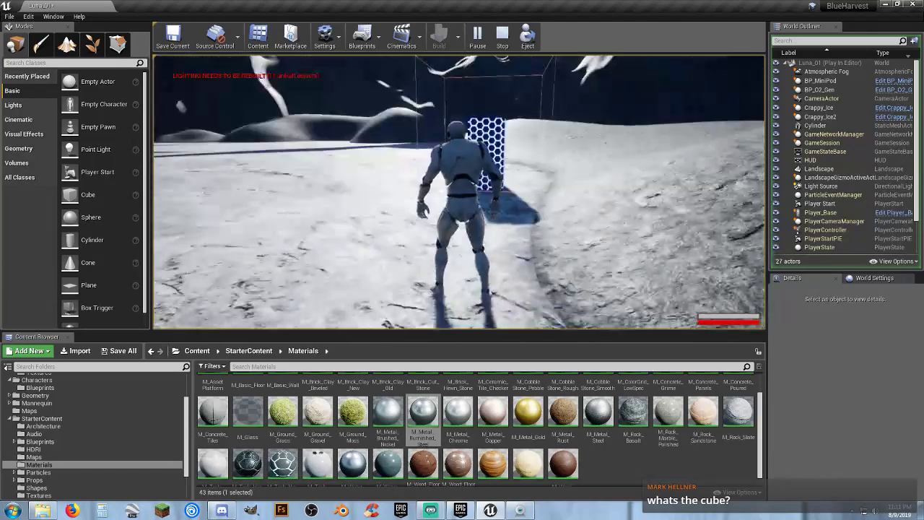
Walk the character up to the generator to refill its oxygen, inspect the hexagon-patterned block, and end the playtest.
{"action": "key", "text": "w"}
{"action": "key", "text": "w"}
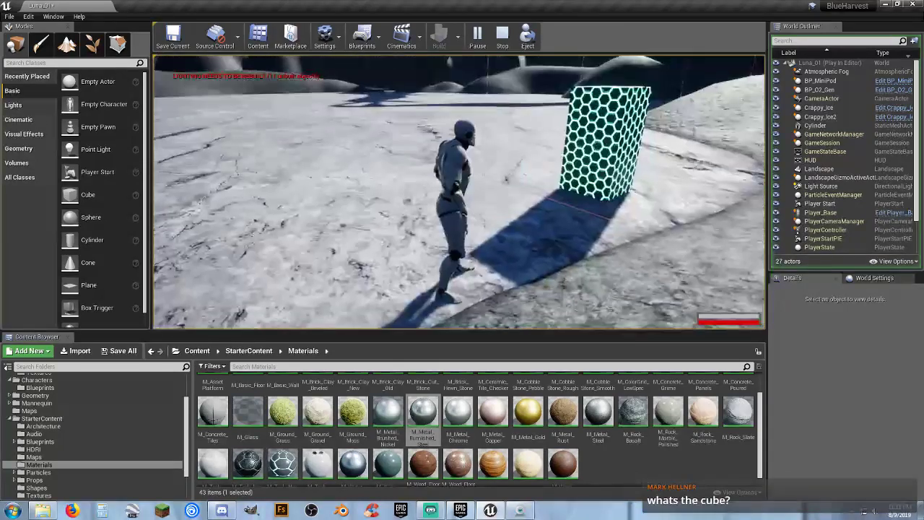
{"action": "key", "text": "w"}
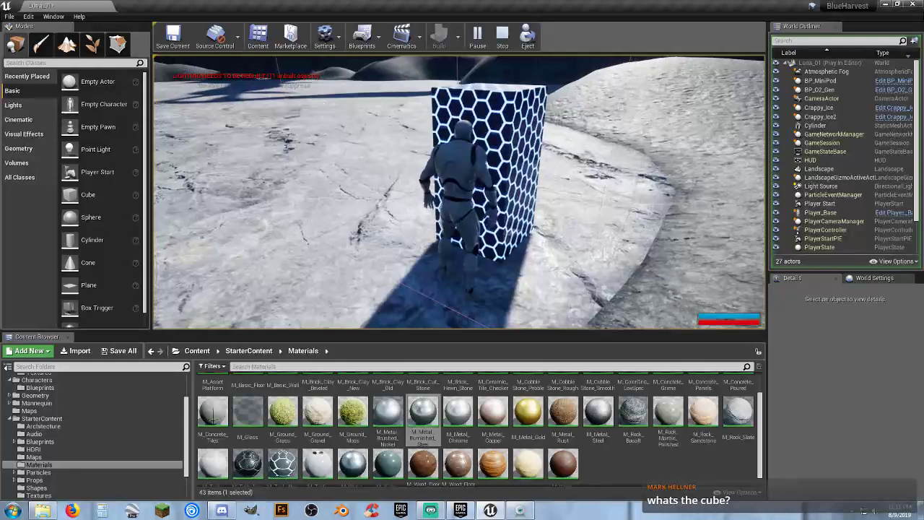
{"action": "key", "text": "s"}
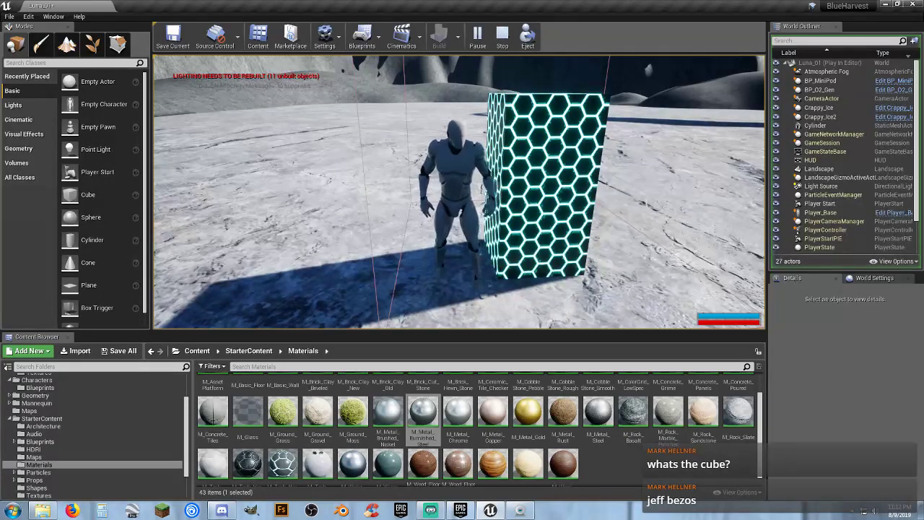
{"action": "key", "text": "w"}
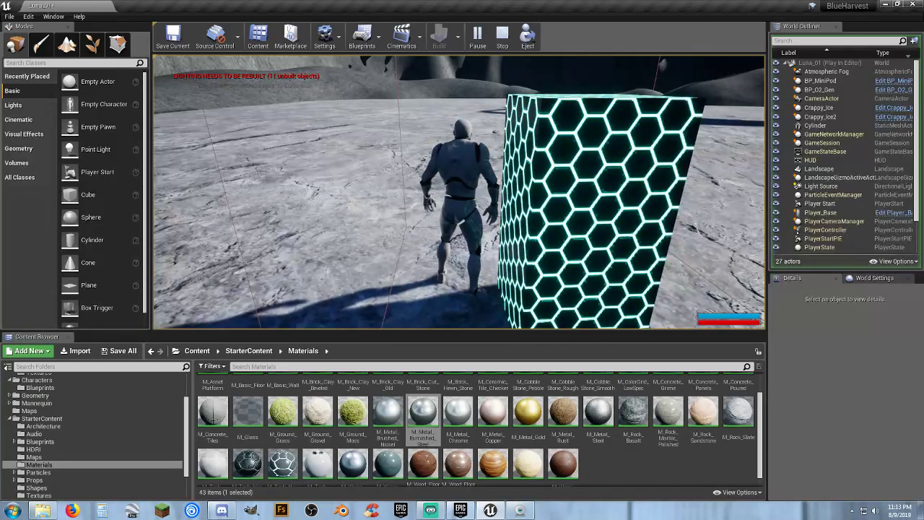
{"action": "key", "text": "w"}
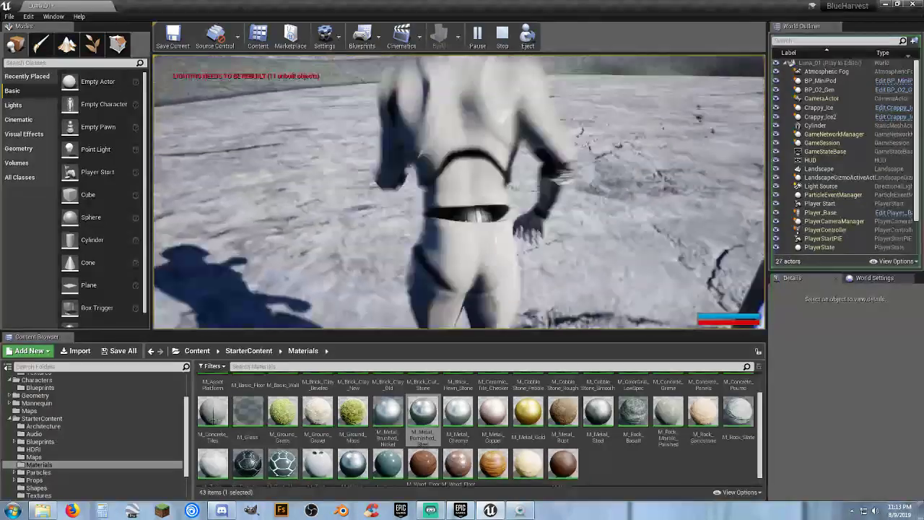
{"action": "key", "text": "Escape"}
Collapse the StarterContent folder and return to the top of the project's folder tree.
{"action": "right_click_drag", "start_coordinate": [532, 247], "coordinate": [404, 202]}
{"action": "right_click_drag", "start_coordinate": [532, 223], "coordinate": [433, 271]}
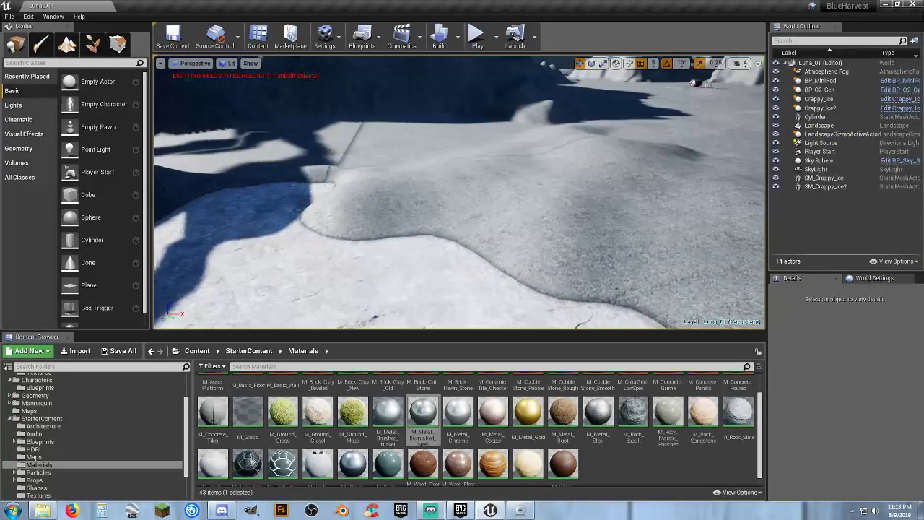
{"action": "right_click_drag", "start_coordinate": [532, 223], "coordinate": [545, 189]}
{"action": "right_click_drag", "start_coordinate": [532, 248], "coordinate": [532, 248]}
{"action": "scroll", "coordinate": [125, 454], "scroll_direction": "down", "scroll_amount": 2}
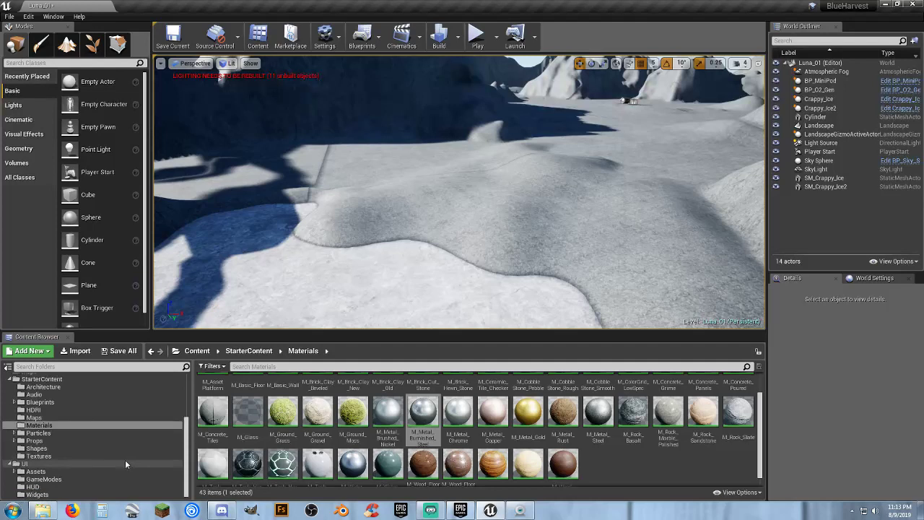
{"action": "scroll", "coordinate": [72, 451], "scroll_direction": "up", "scroll_amount": 3}
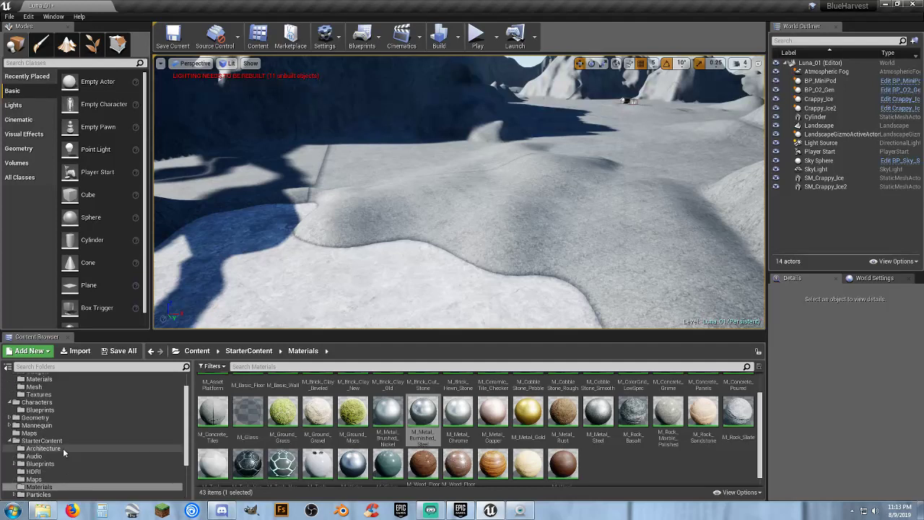
{"action": "left_click", "coordinate": [12, 440]}
{"action": "scroll", "coordinate": [72, 450], "scroll_direction": "up", "scroll_amount": 3}
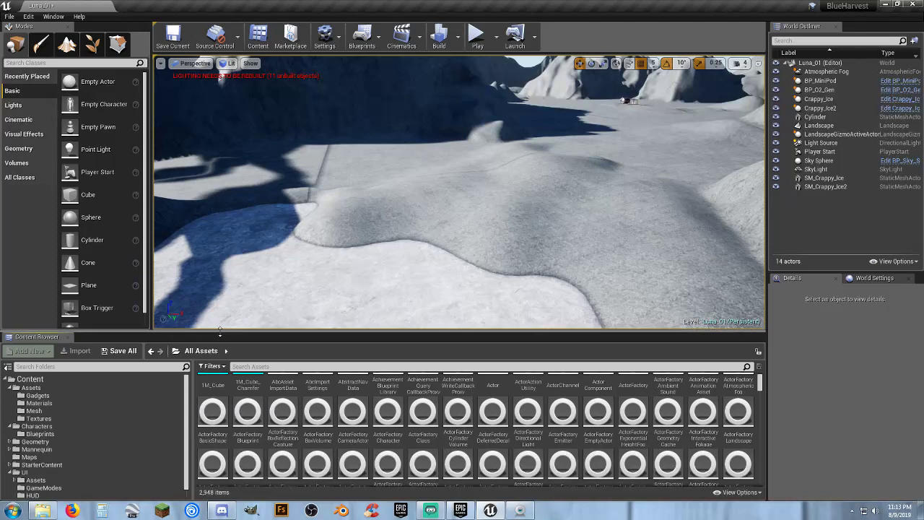
Show the contents of the project's root Content folder and leave its subfolders unselected.
{"action": "left_click", "coordinate": [92, 378]}
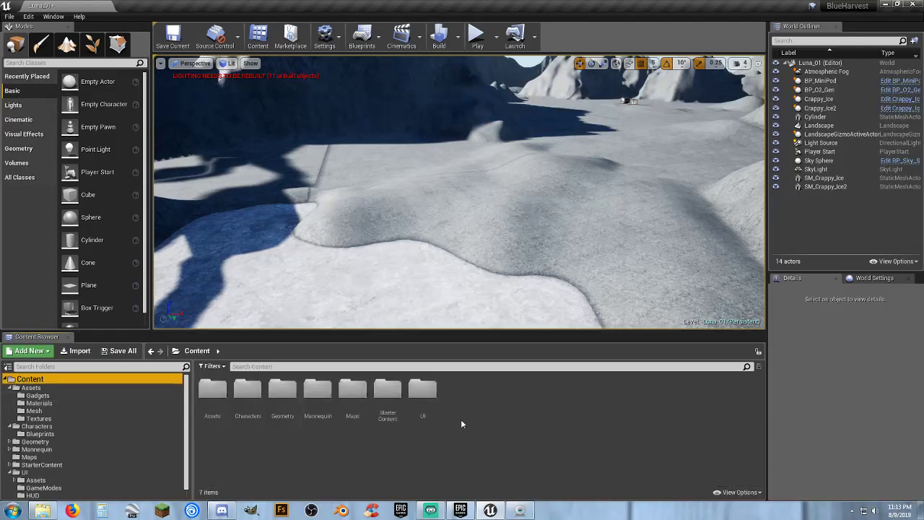
{"action": "left_click", "coordinate": [462, 420]}
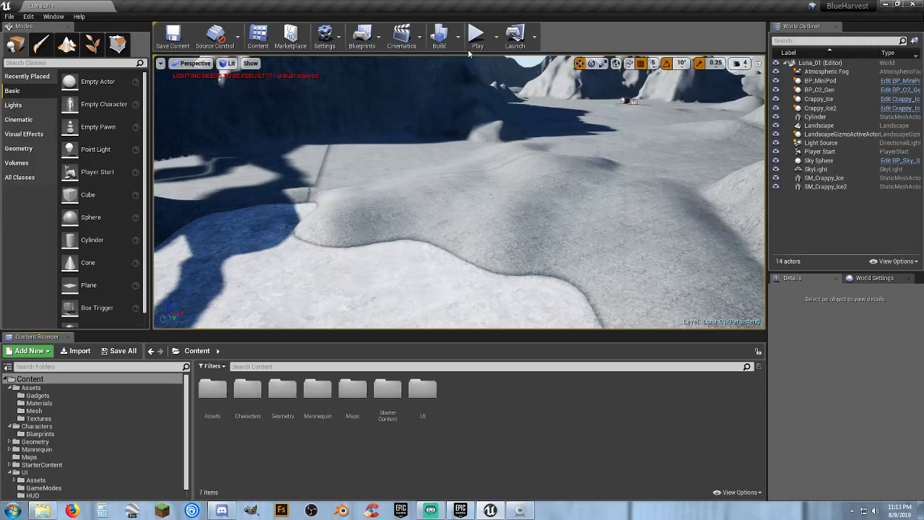
Playtest the level by running the character past the MiniPod and across the ice beside the O2 generator, and end the playtest.
{"action": "left_click", "coordinate": [470, 122]}
{"action": "key", "text": "w"}
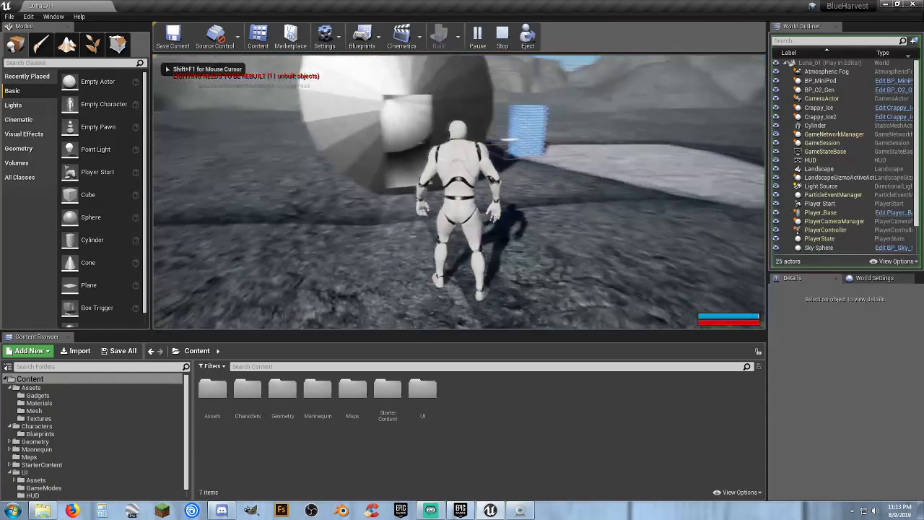
{"action": "key", "text": "w"}
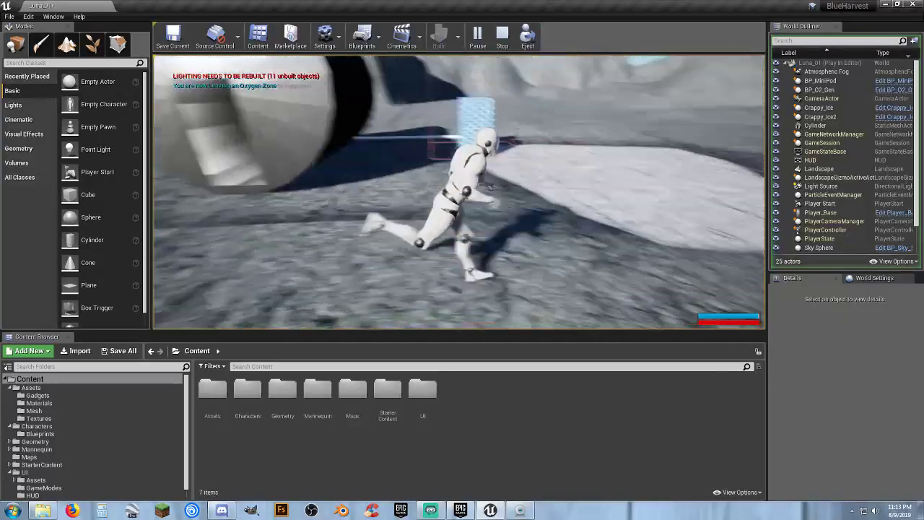
{"action": "key", "text": "d"}
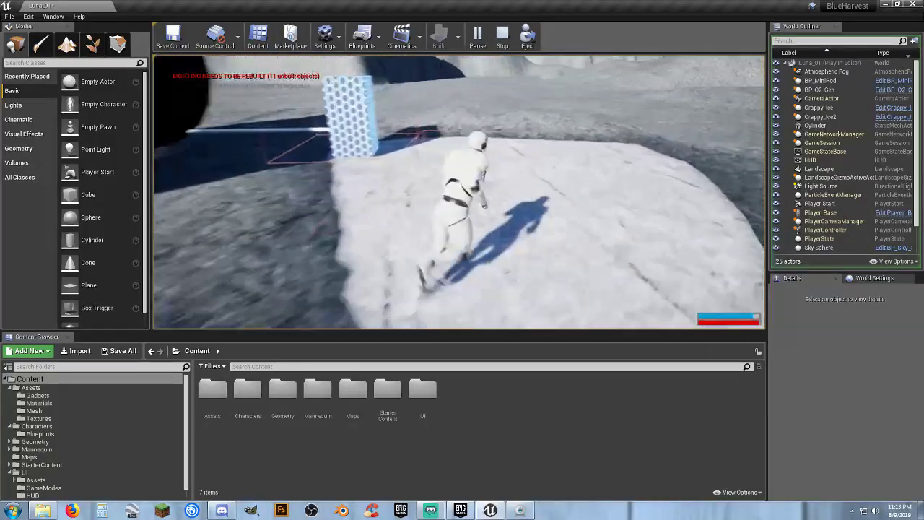
{"action": "key", "text": "a"}
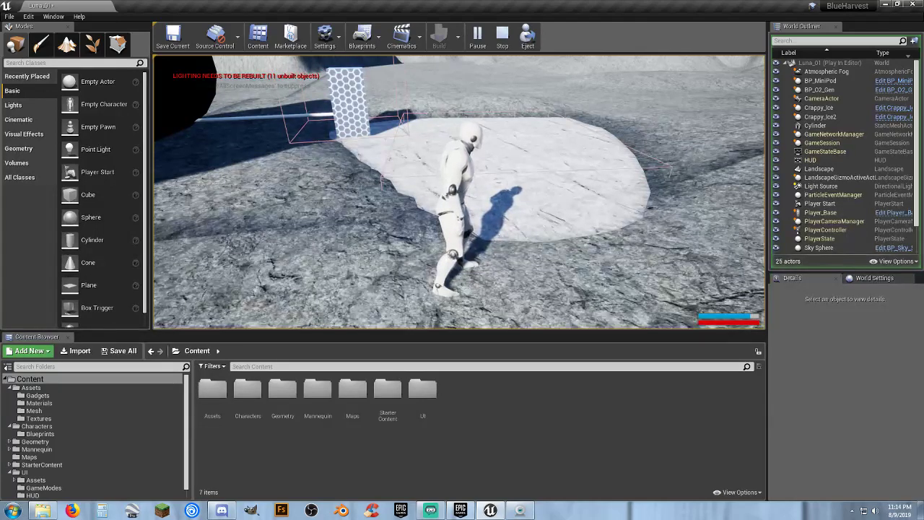
{"action": "key", "text": "Escape"}
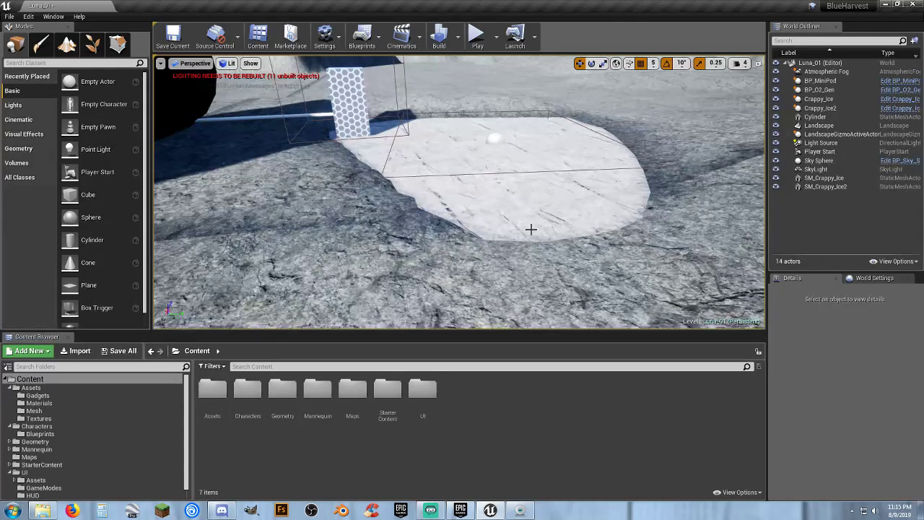
{"action": "right_click_drag", "start_coordinate": [475, 106], "coordinate": [427, 60]}
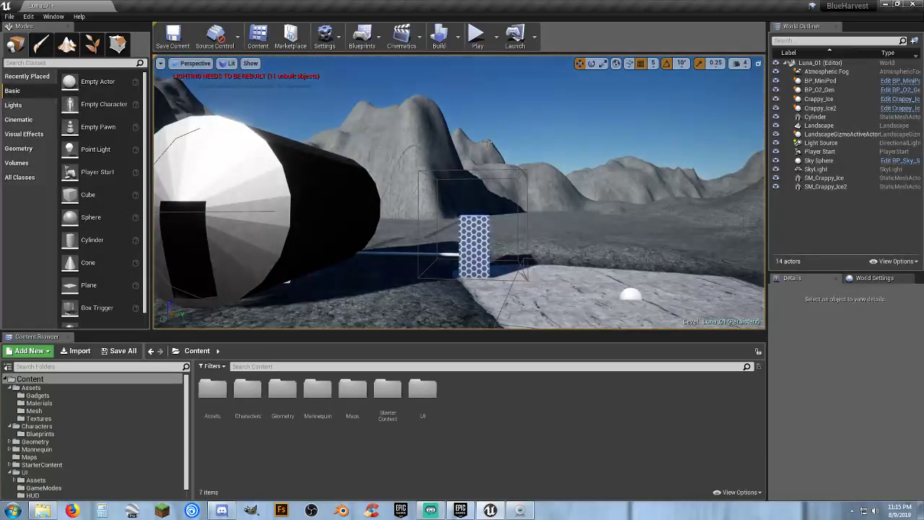